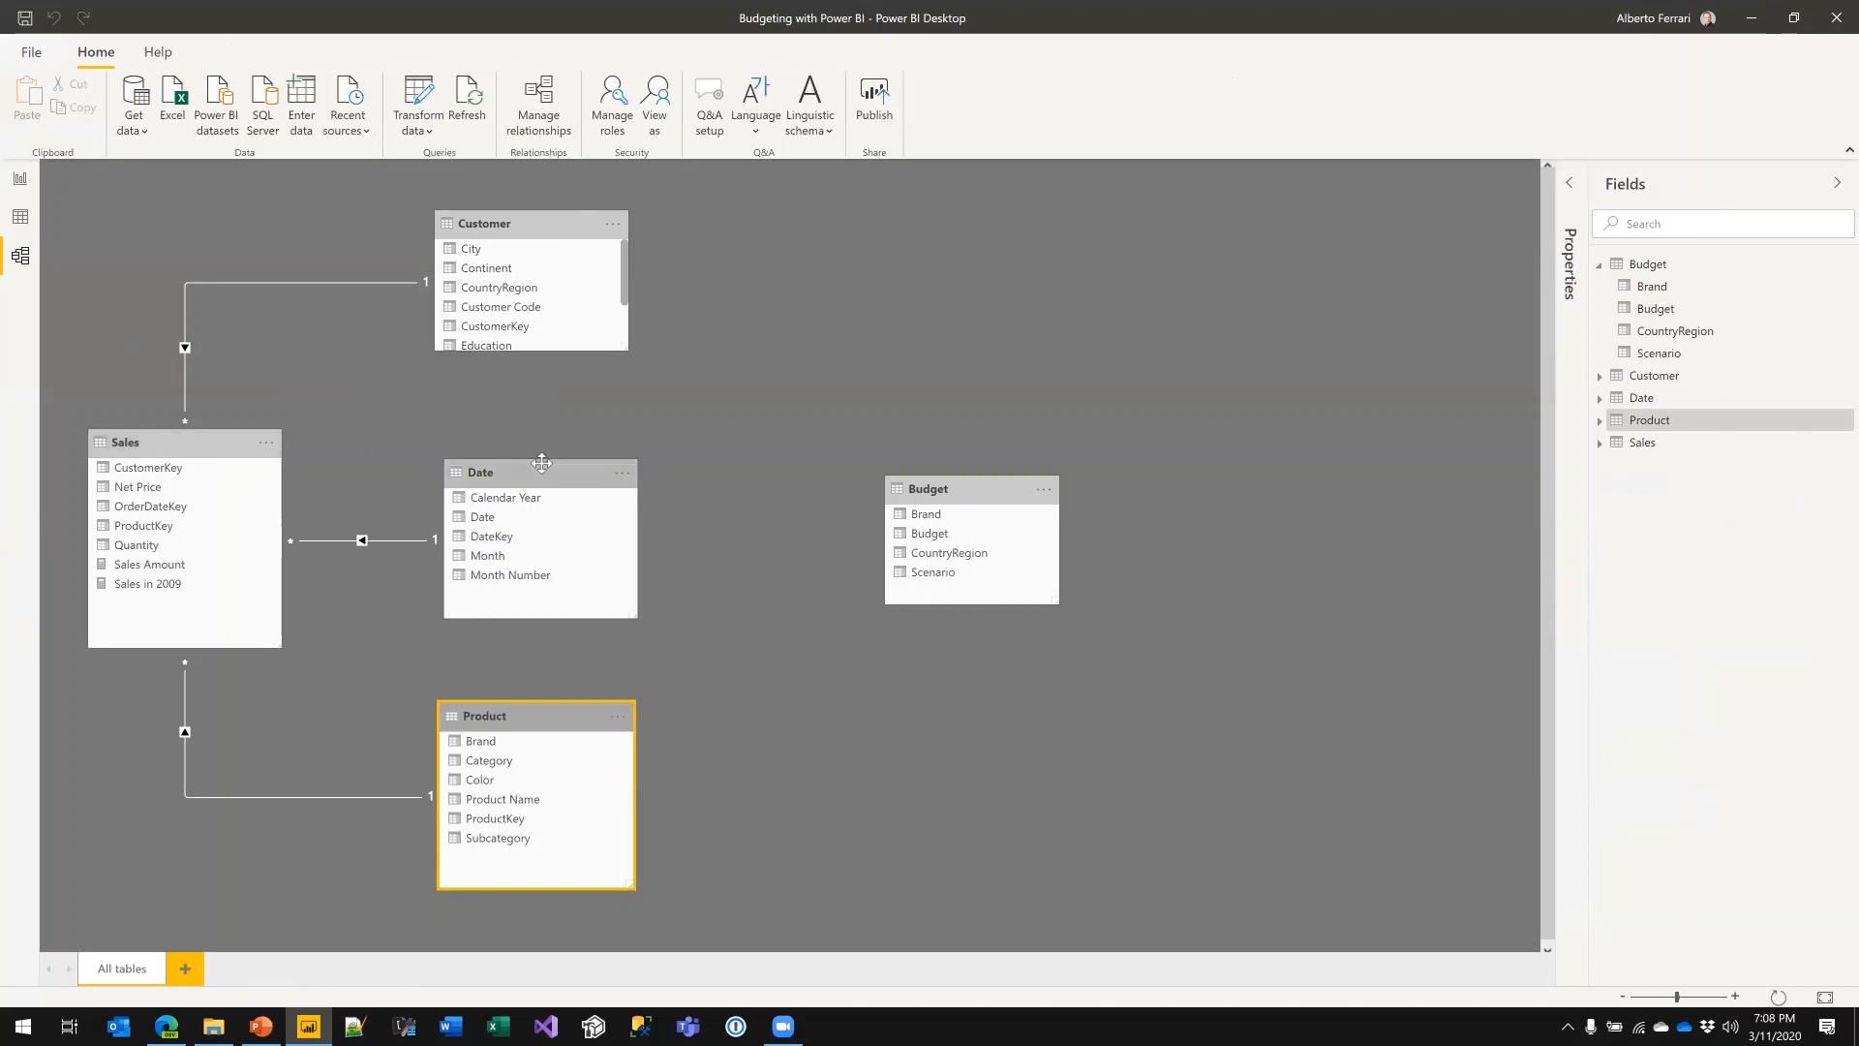
- Review the Sales, Customer, Product and Budget tables in the model diagram and move the Budget table slightly closer to Date
left_click(202, 441)
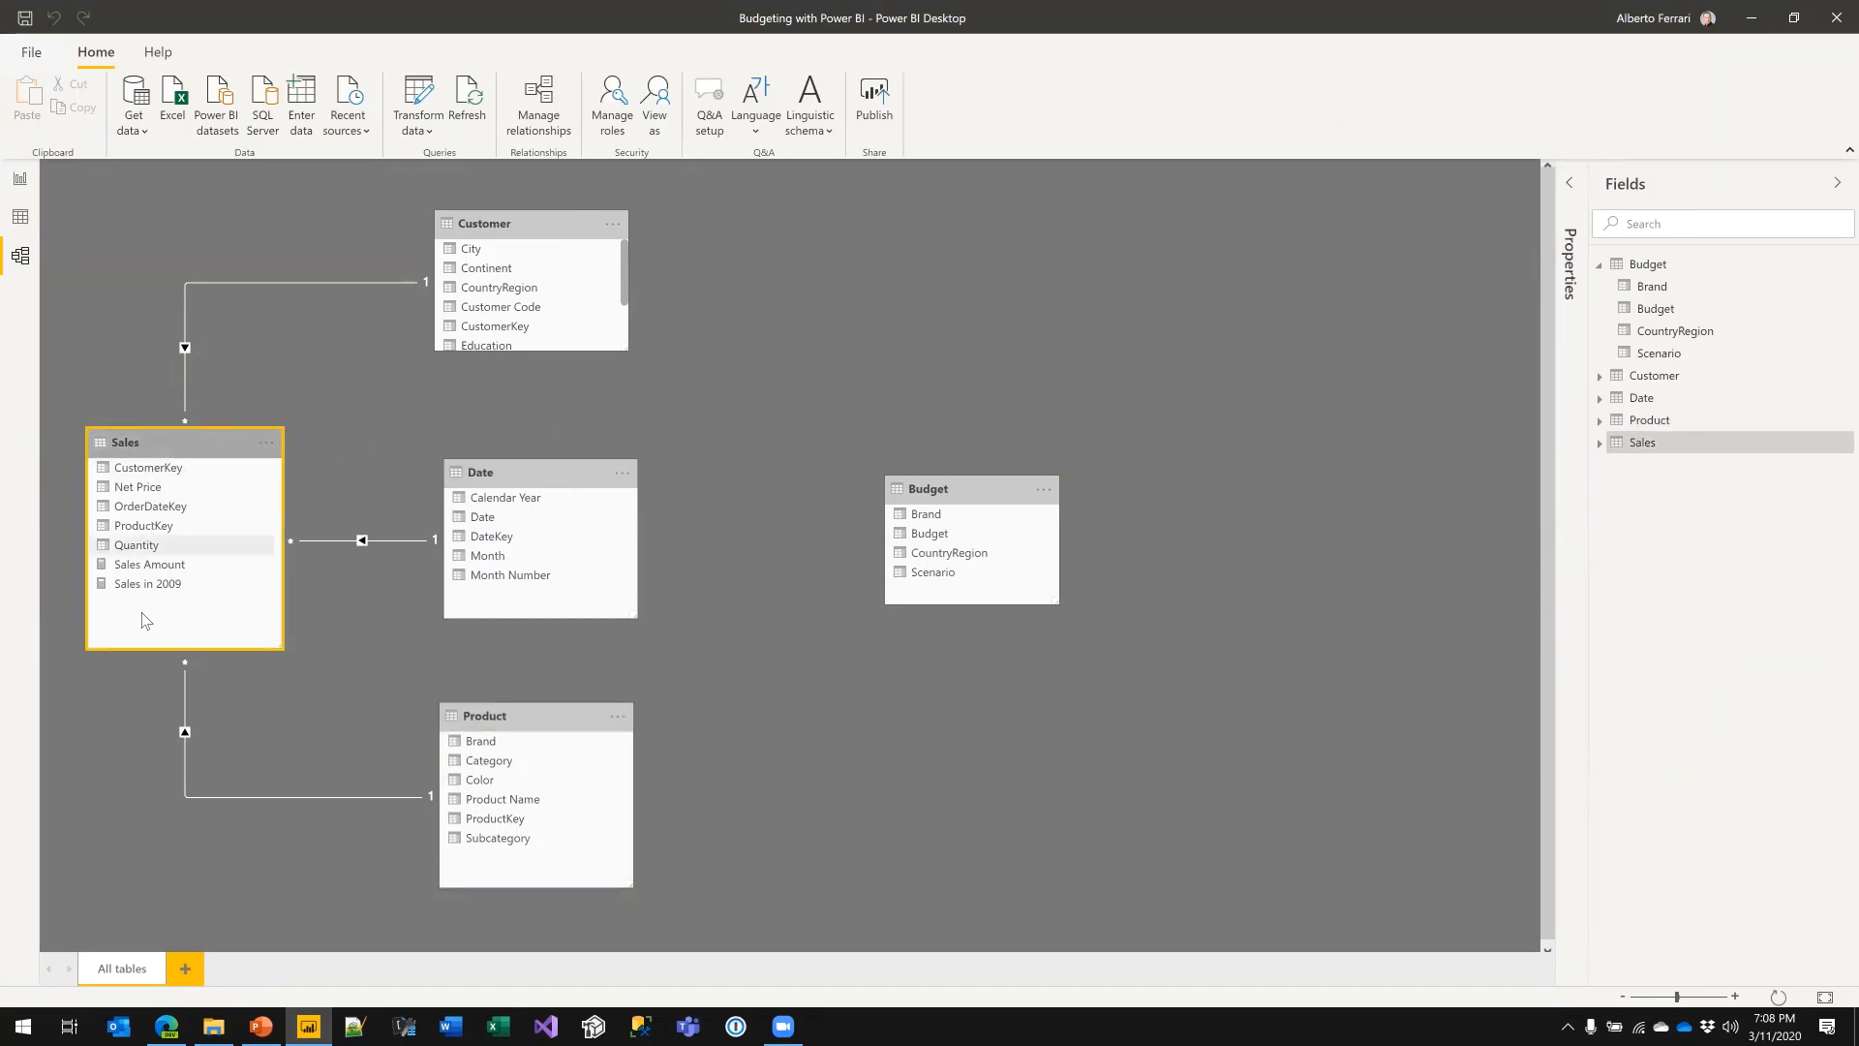
left_click(547, 215)
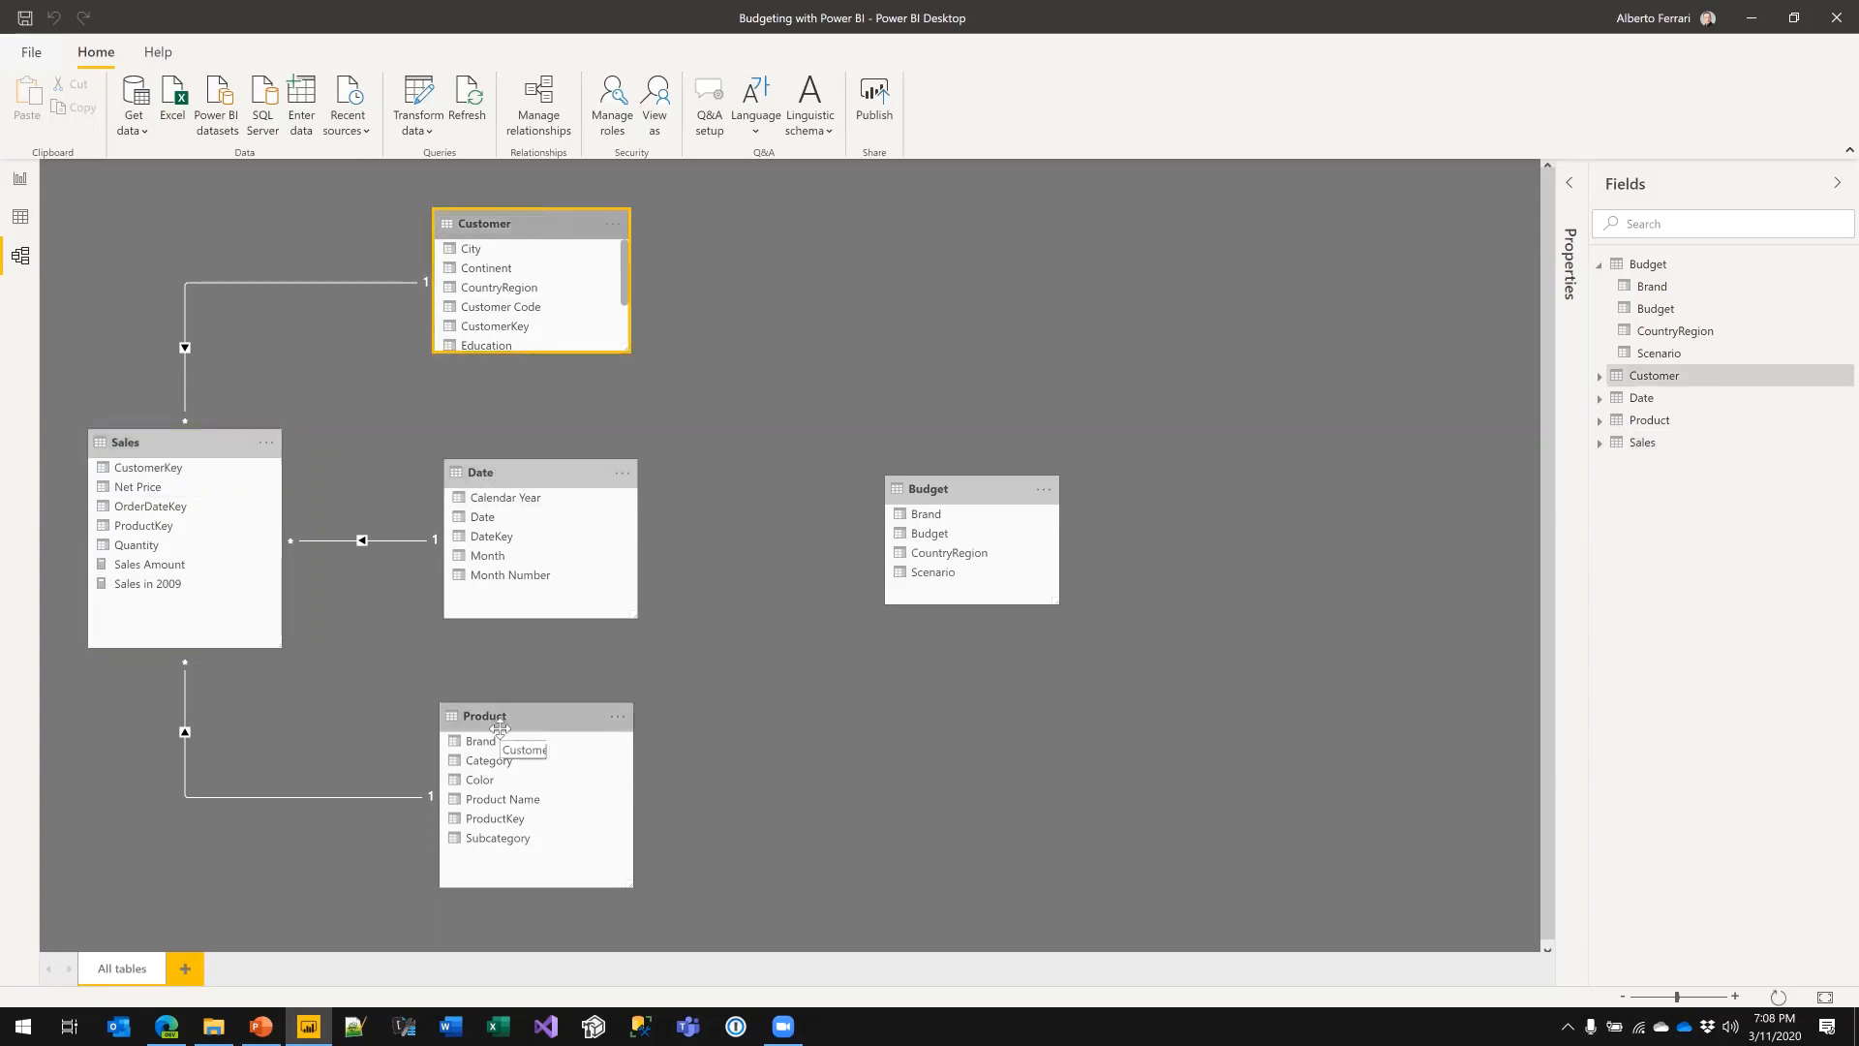
left_click(500, 728)
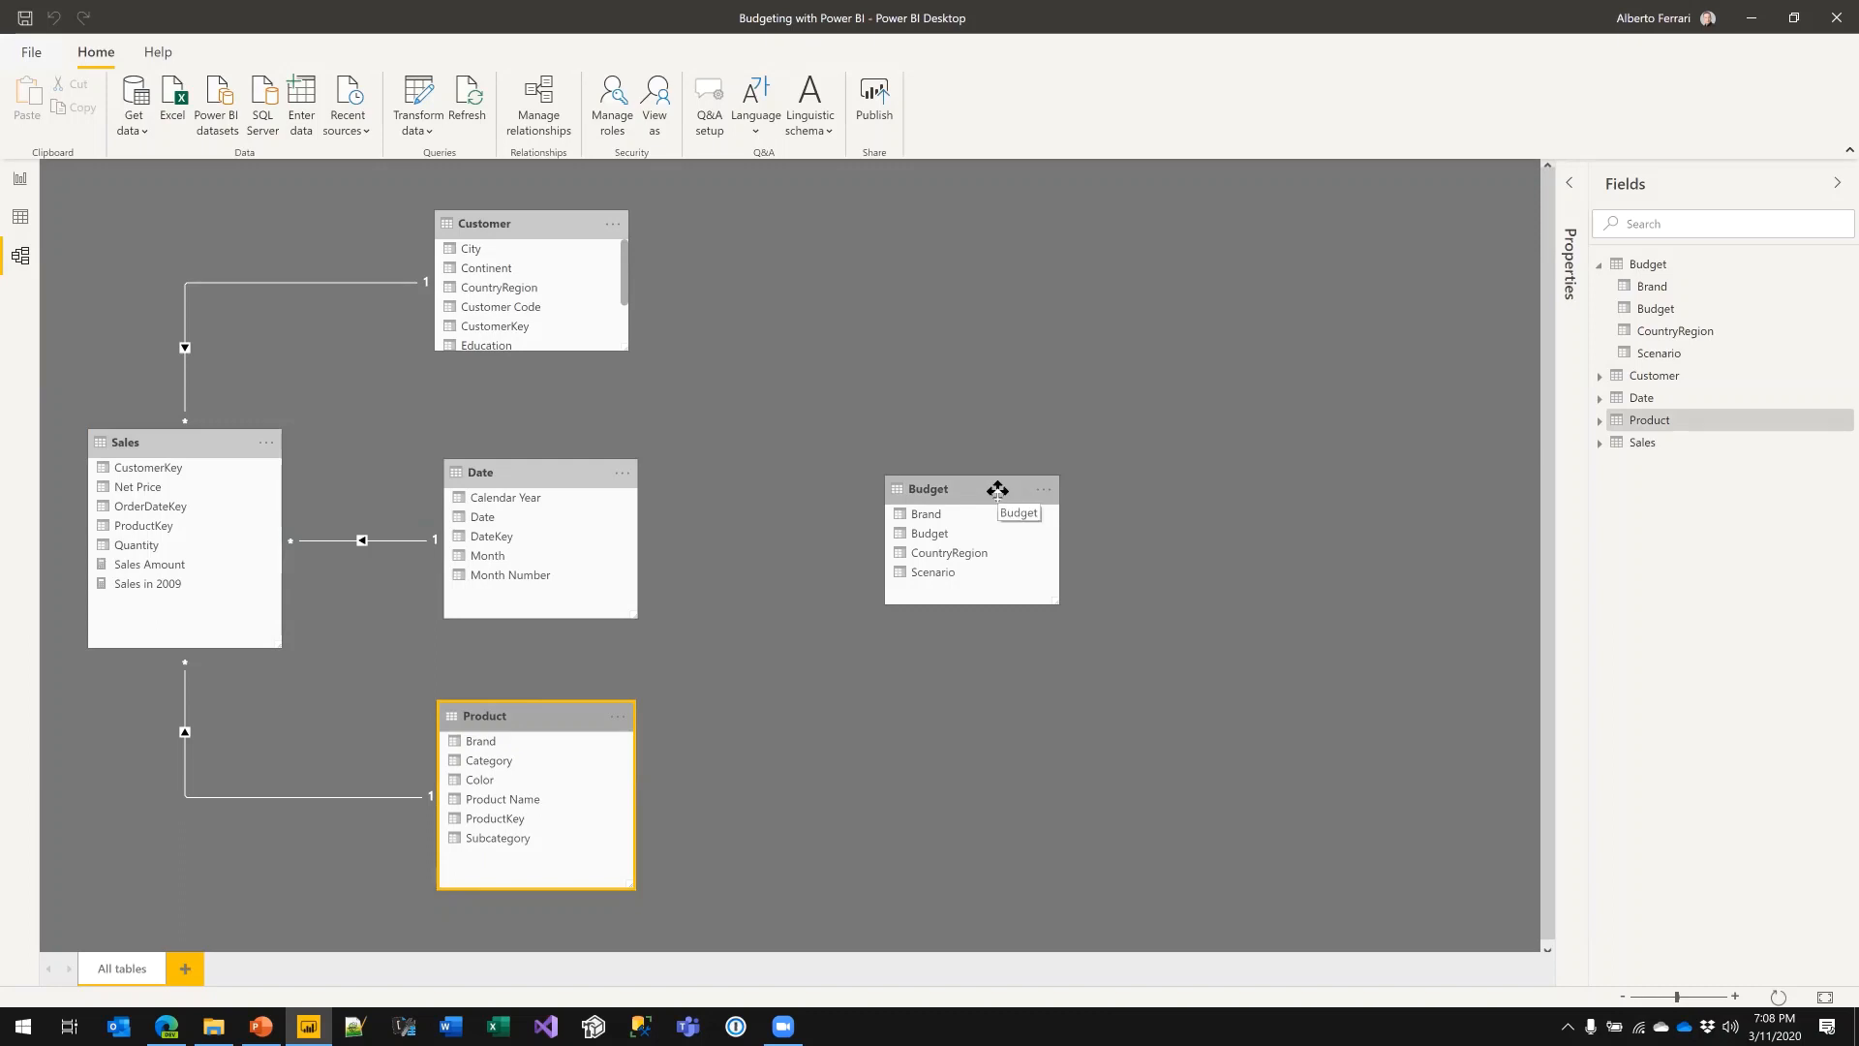
left_click_drag(997, 490, 975, 491)
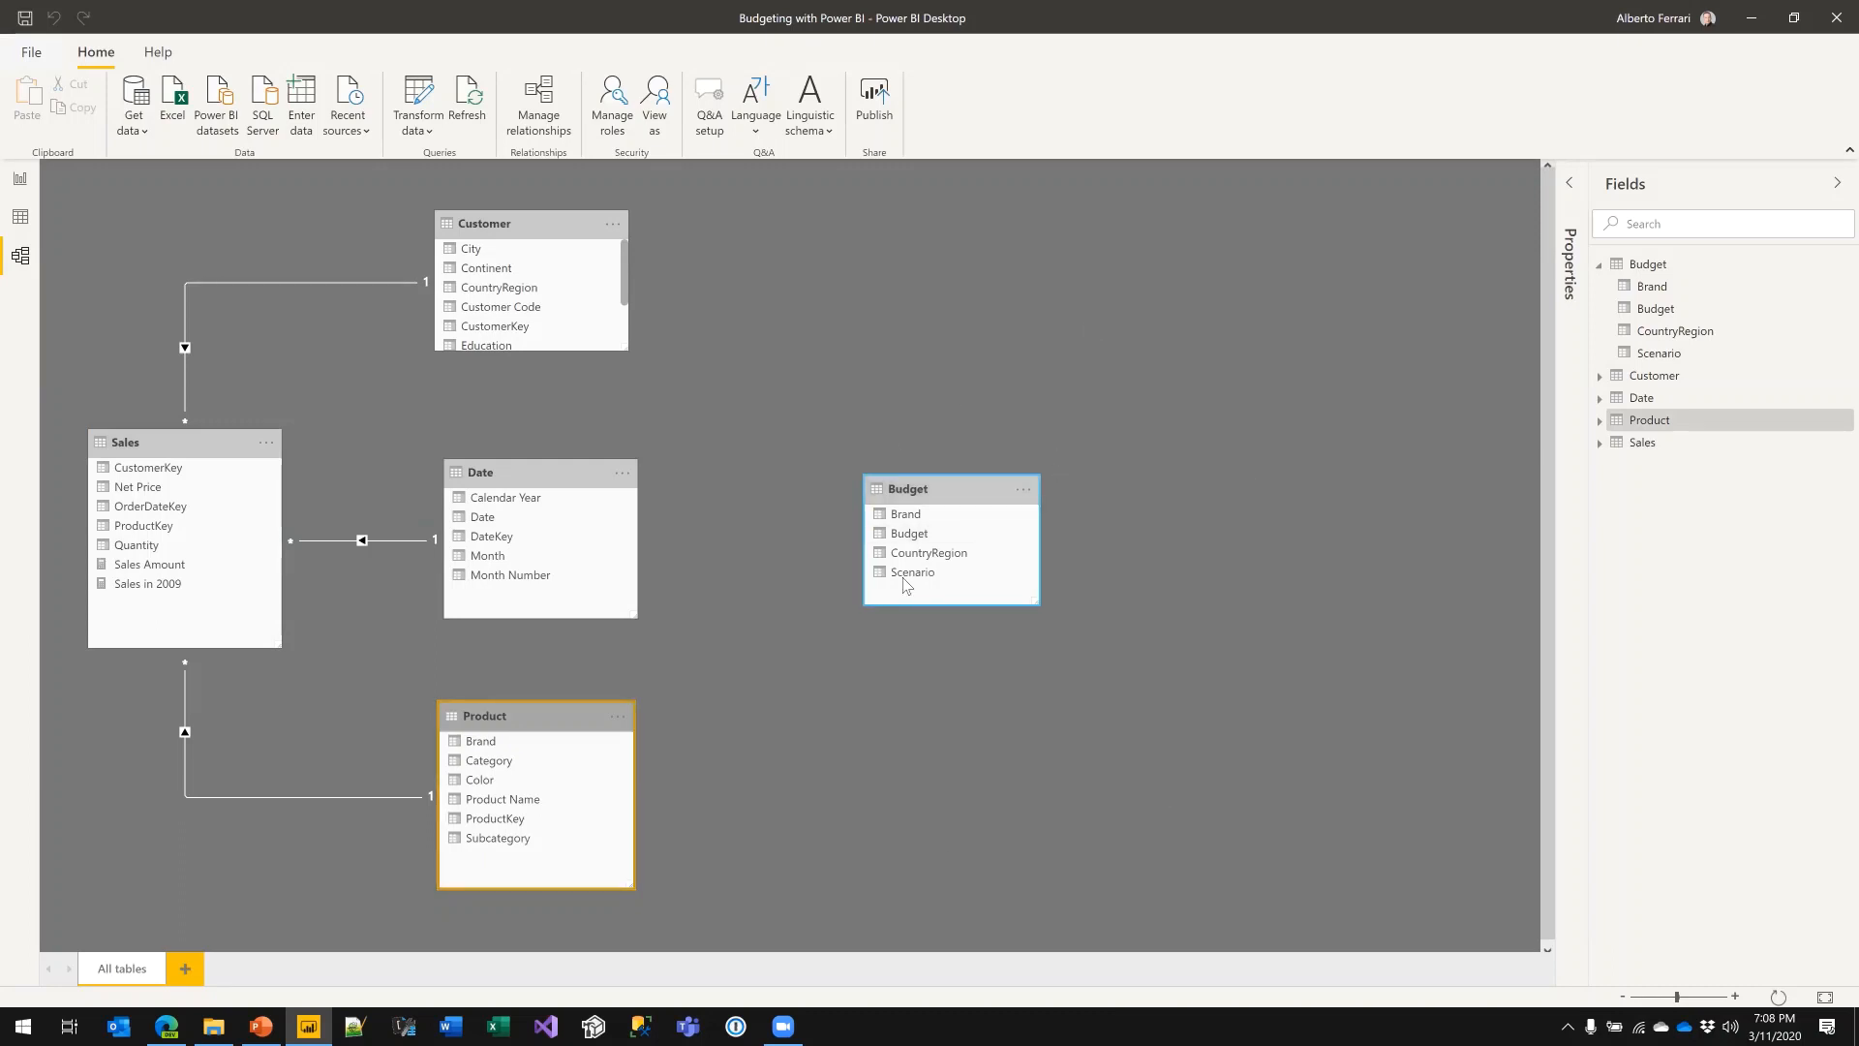
left_click(961, 489)
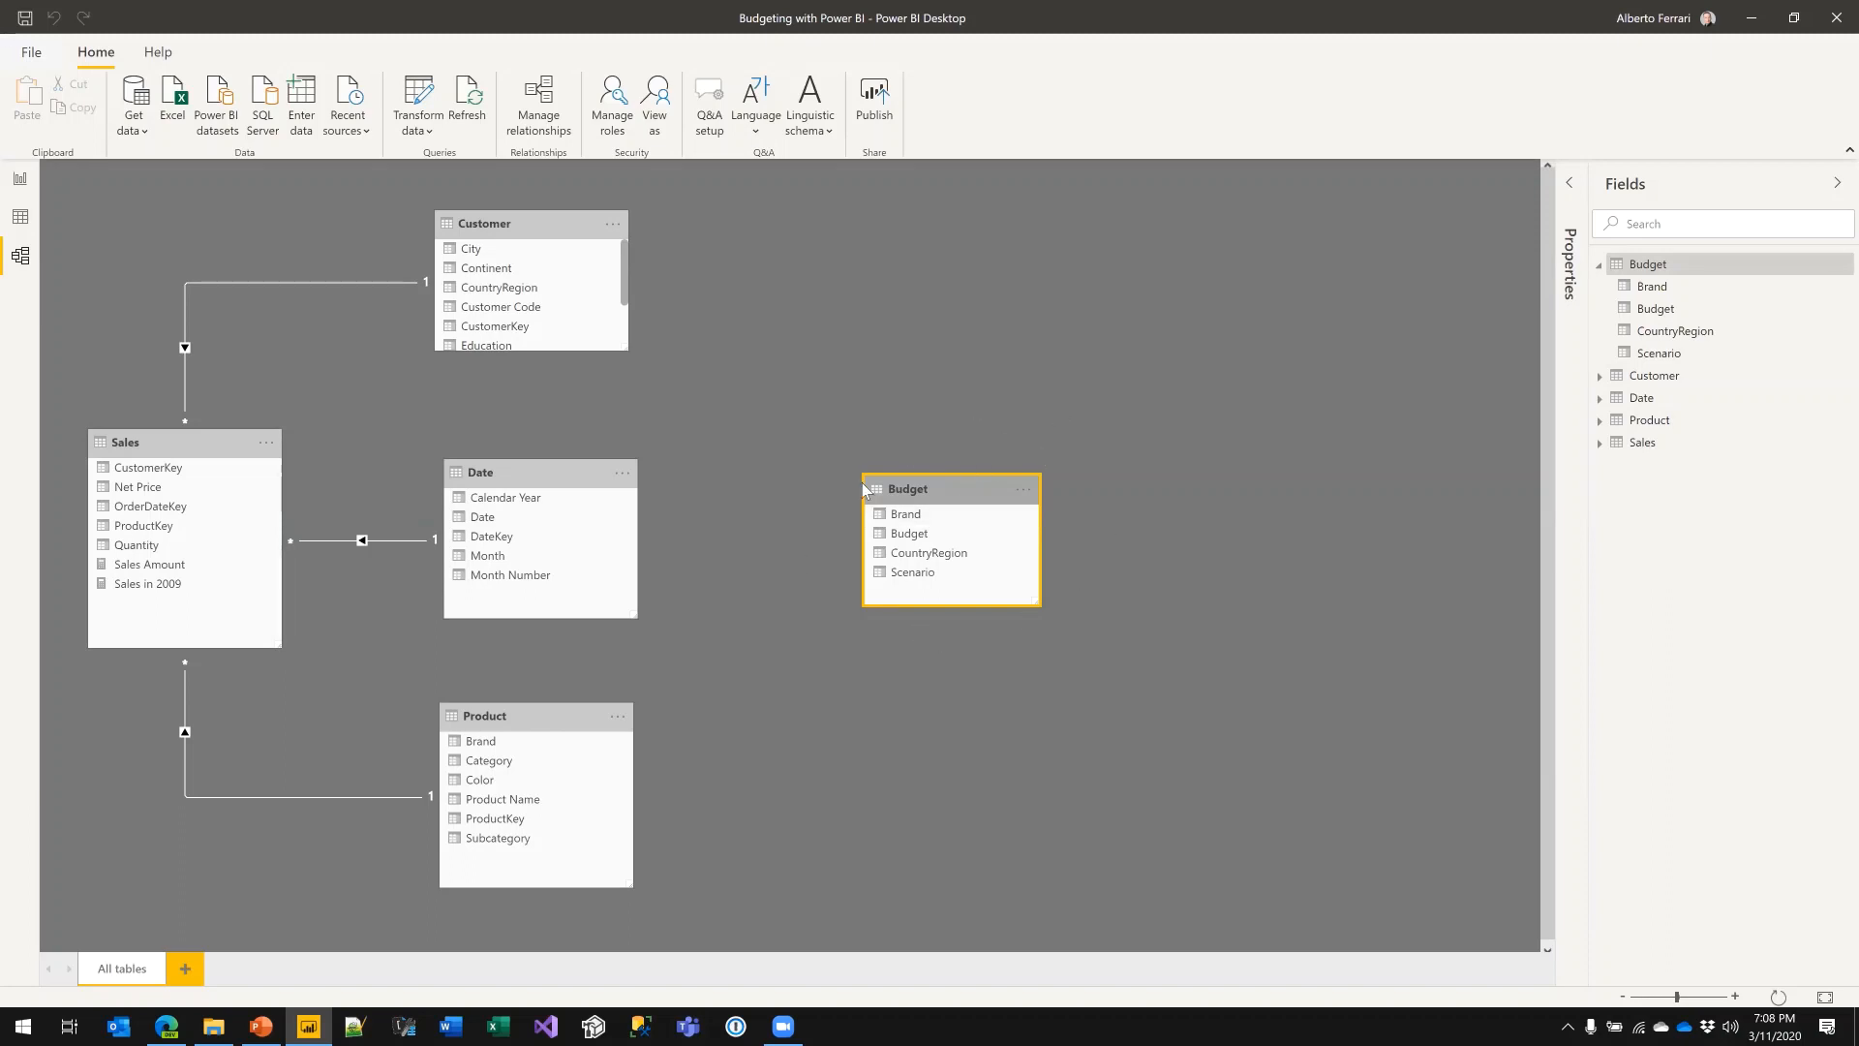
left_click(216, 446)
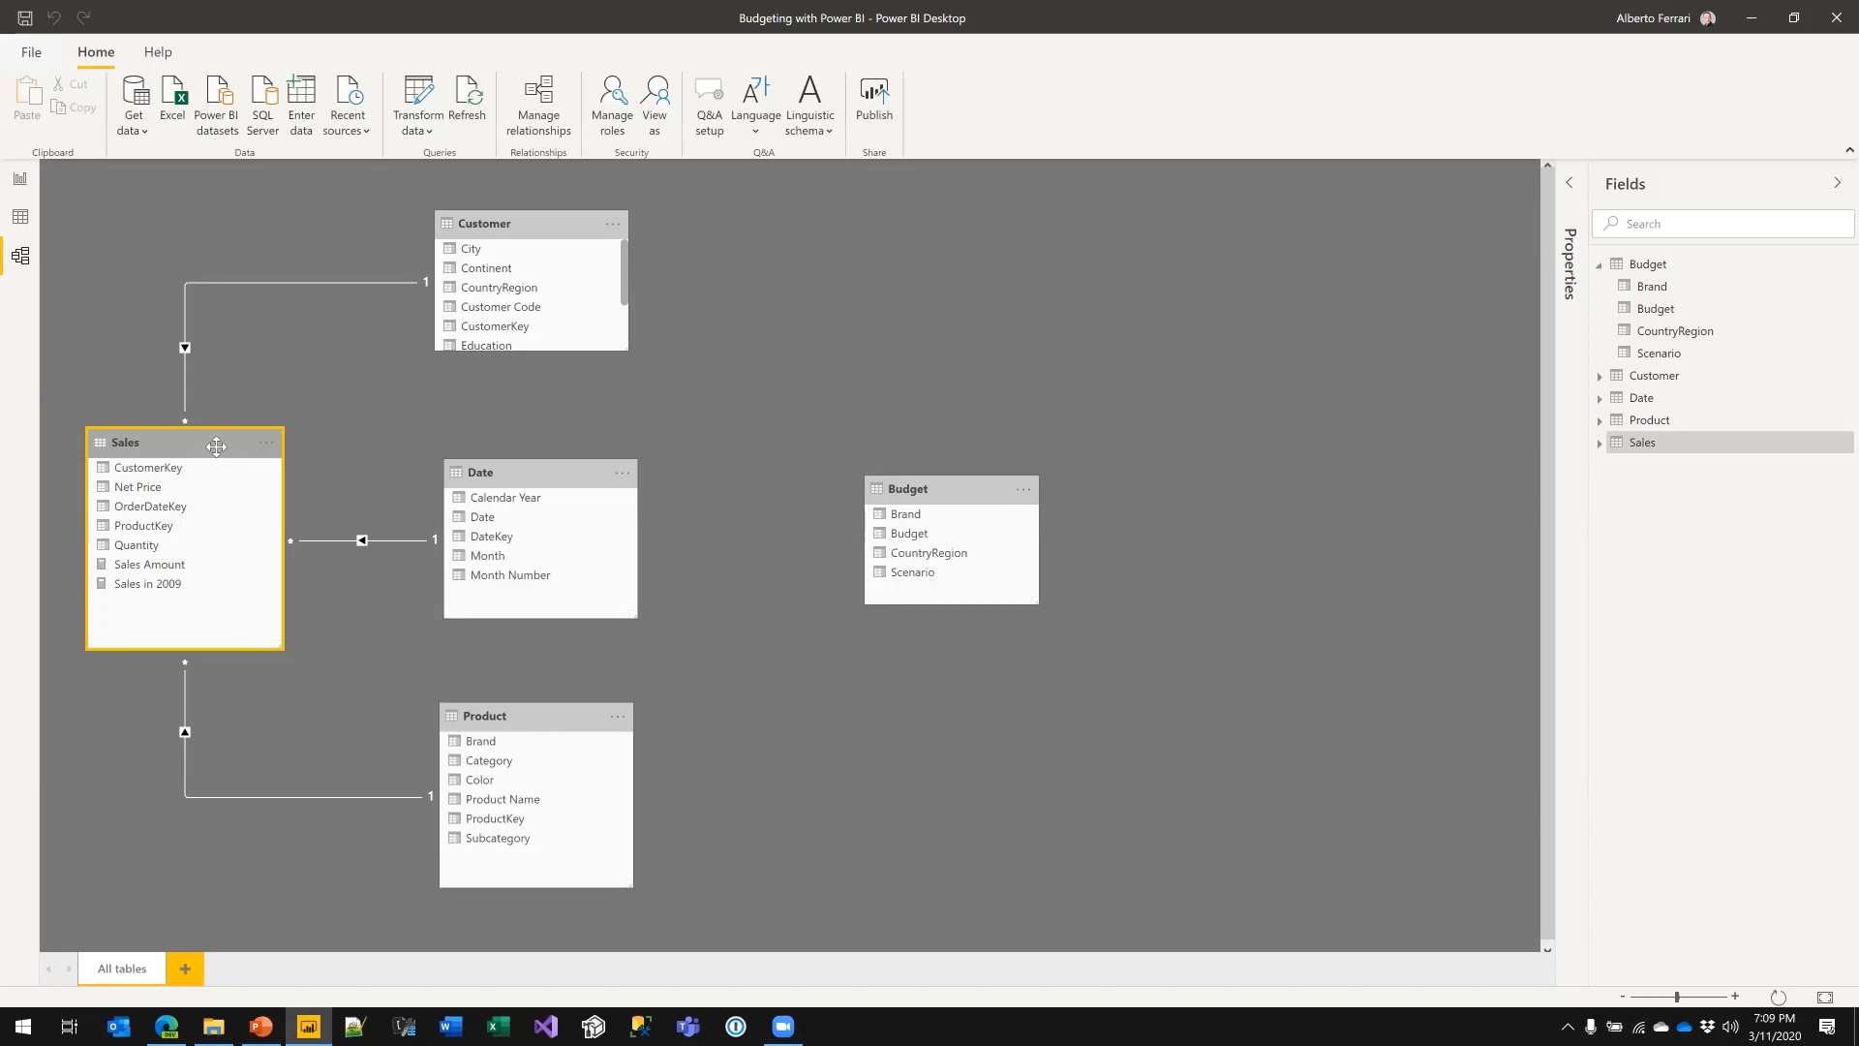
- Examine the Budget table's rows by country, brand and scenario, and view the budget matrix on Page 1 of the report
left_click(21, 217)
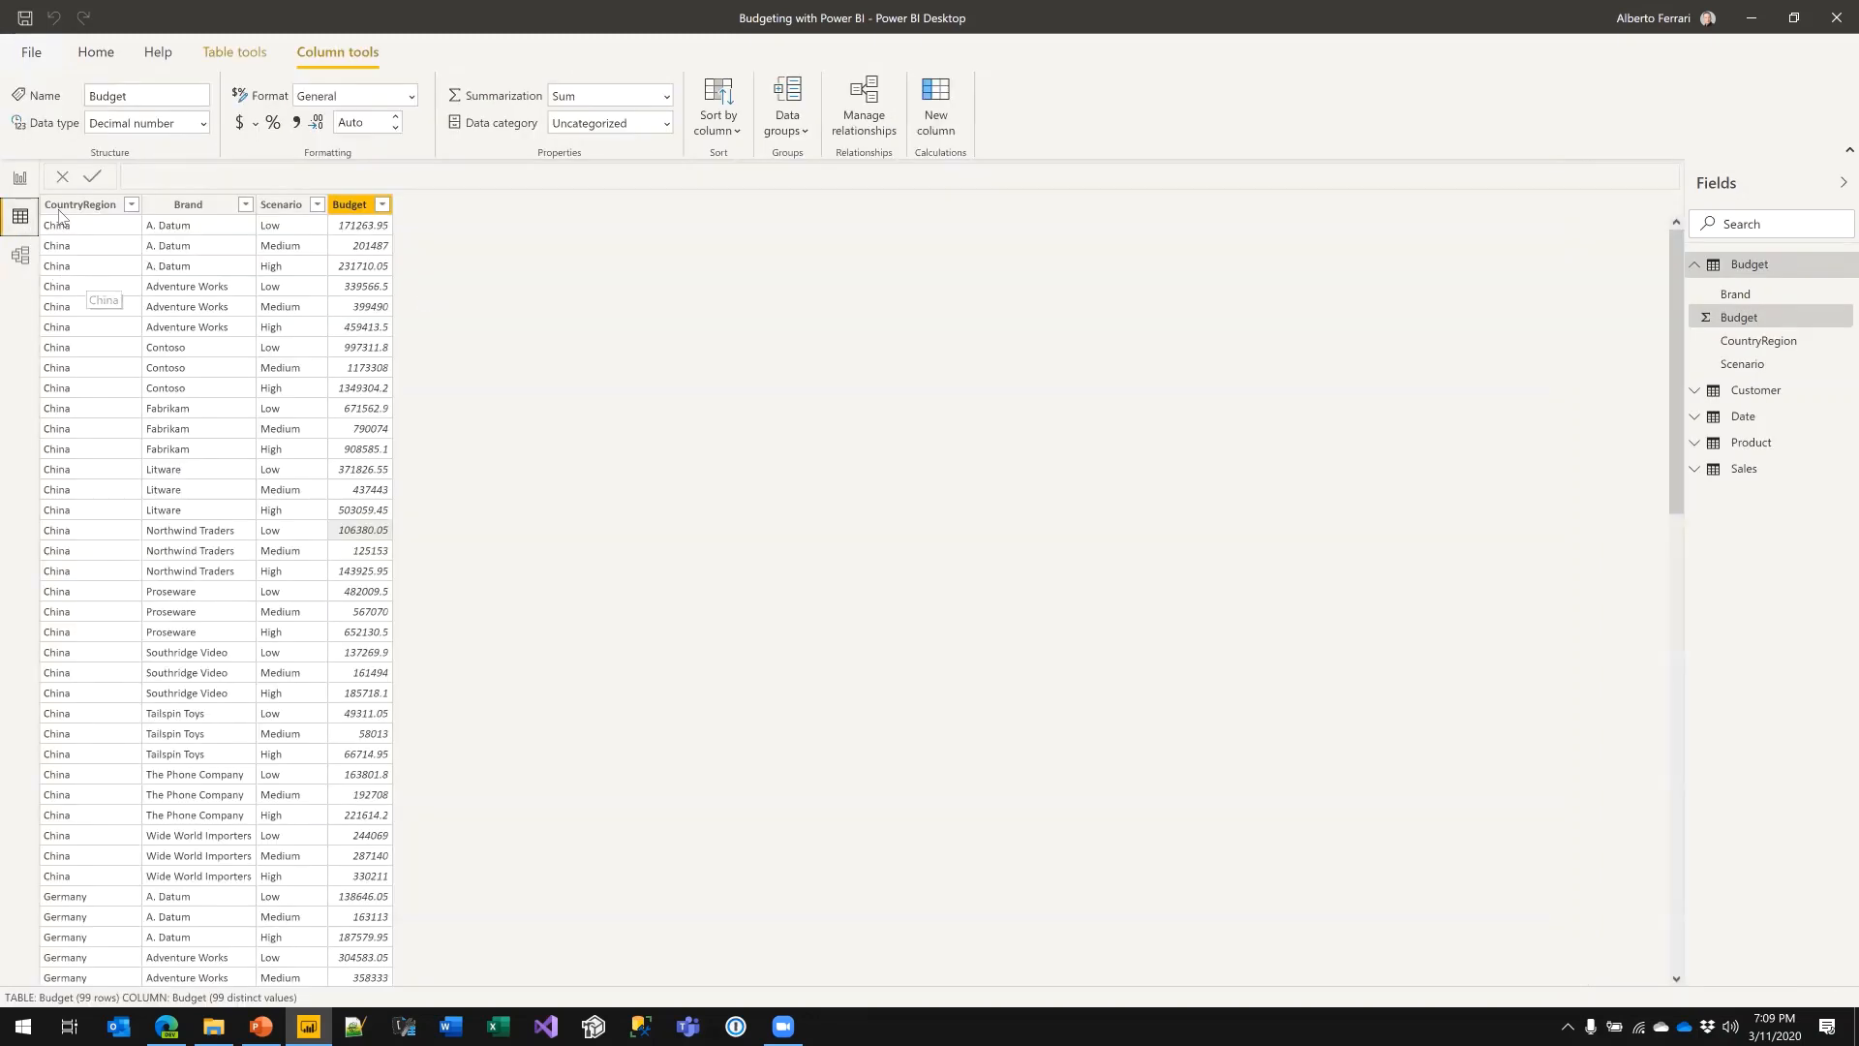
scroll(269, 445, "down", 3)
scroll(270, 448, "up", 3)
left_click(20, 179)
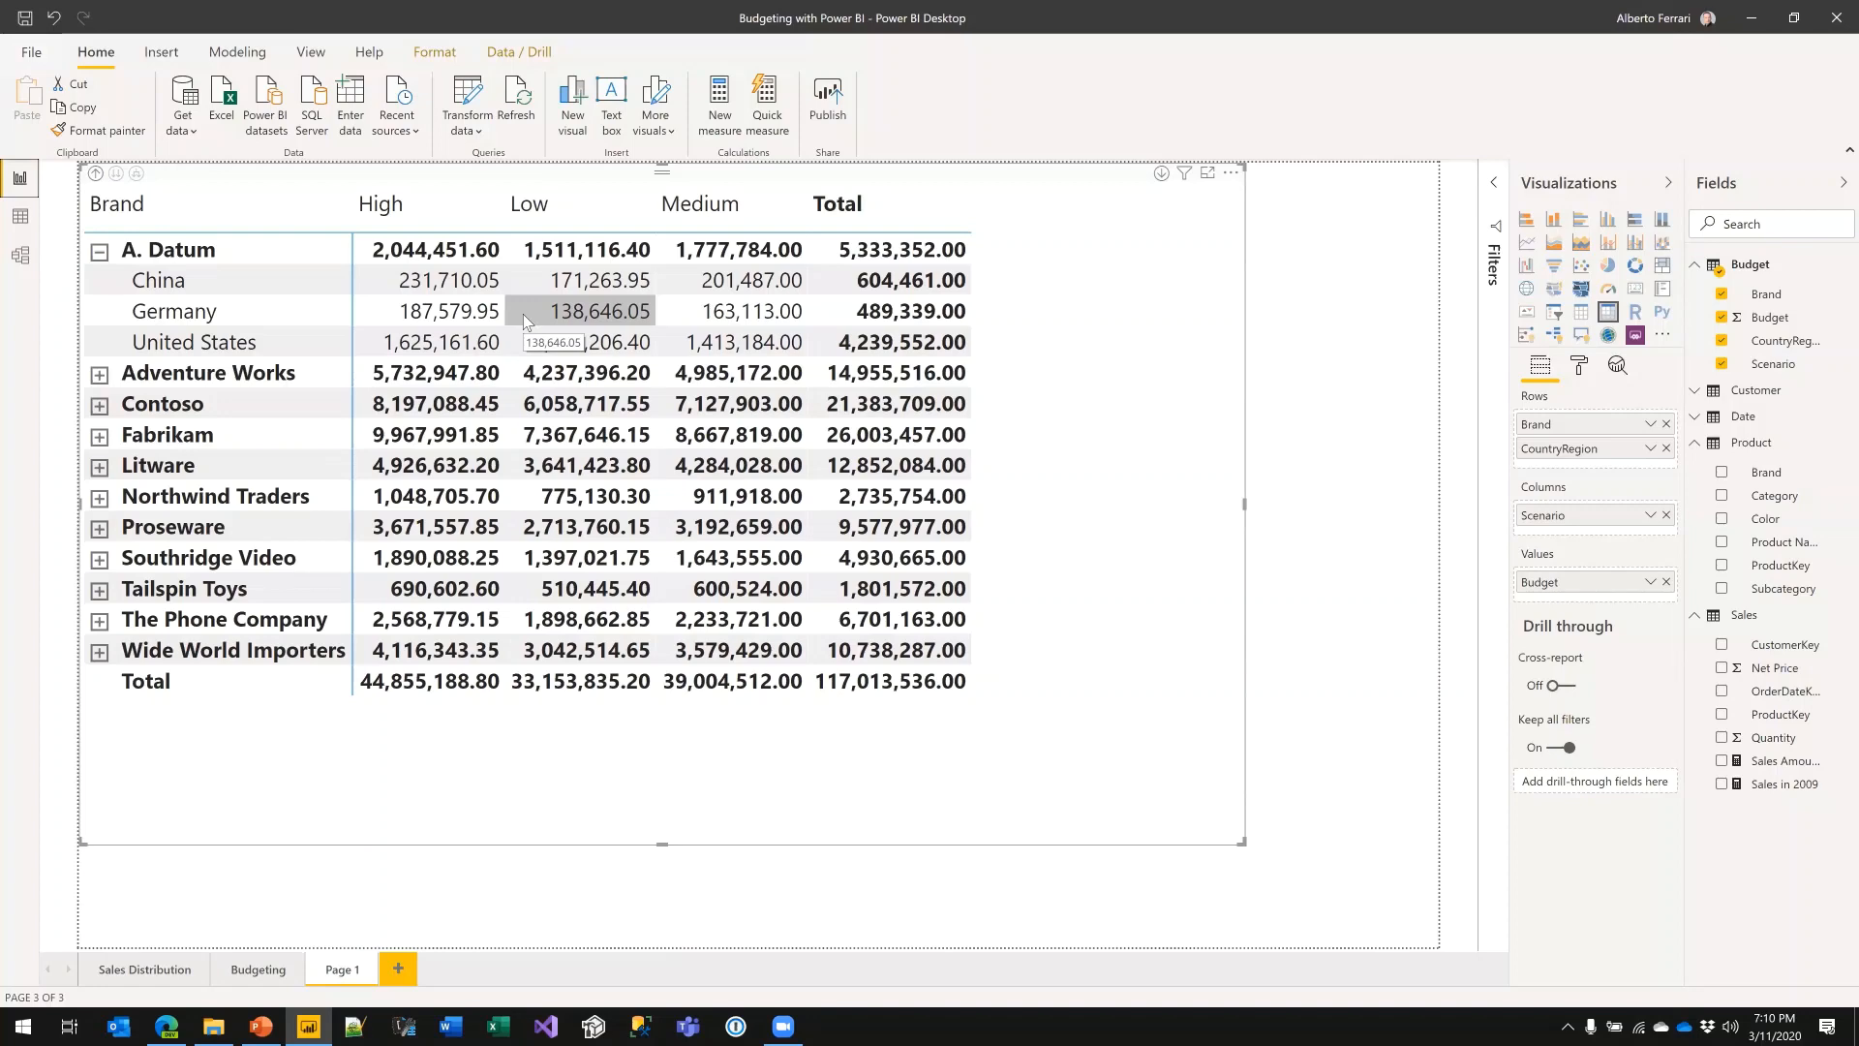
- Compare the CountryRegion columns of the Customer and Budget tables in the model diagram
left_click(21, 256)
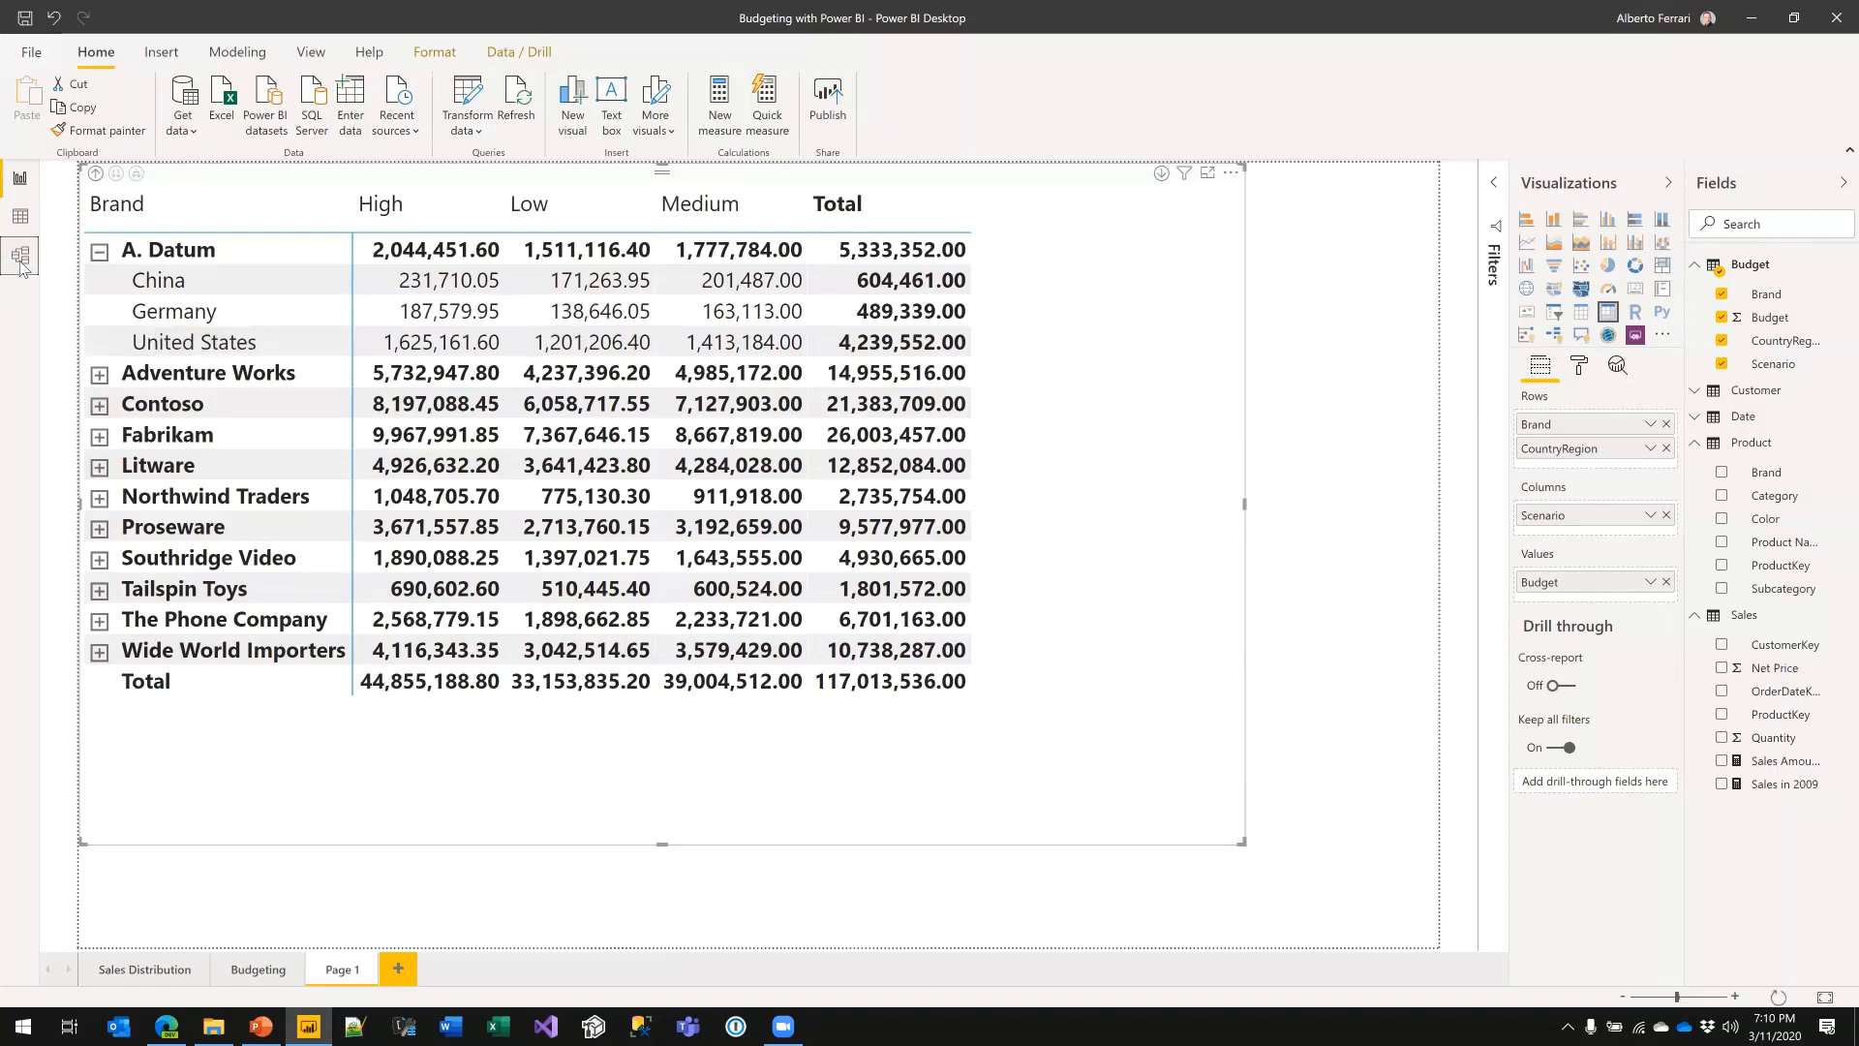
left_click_drag(931, 482, 669, 481)
scroll(604, 472, "up", 3)
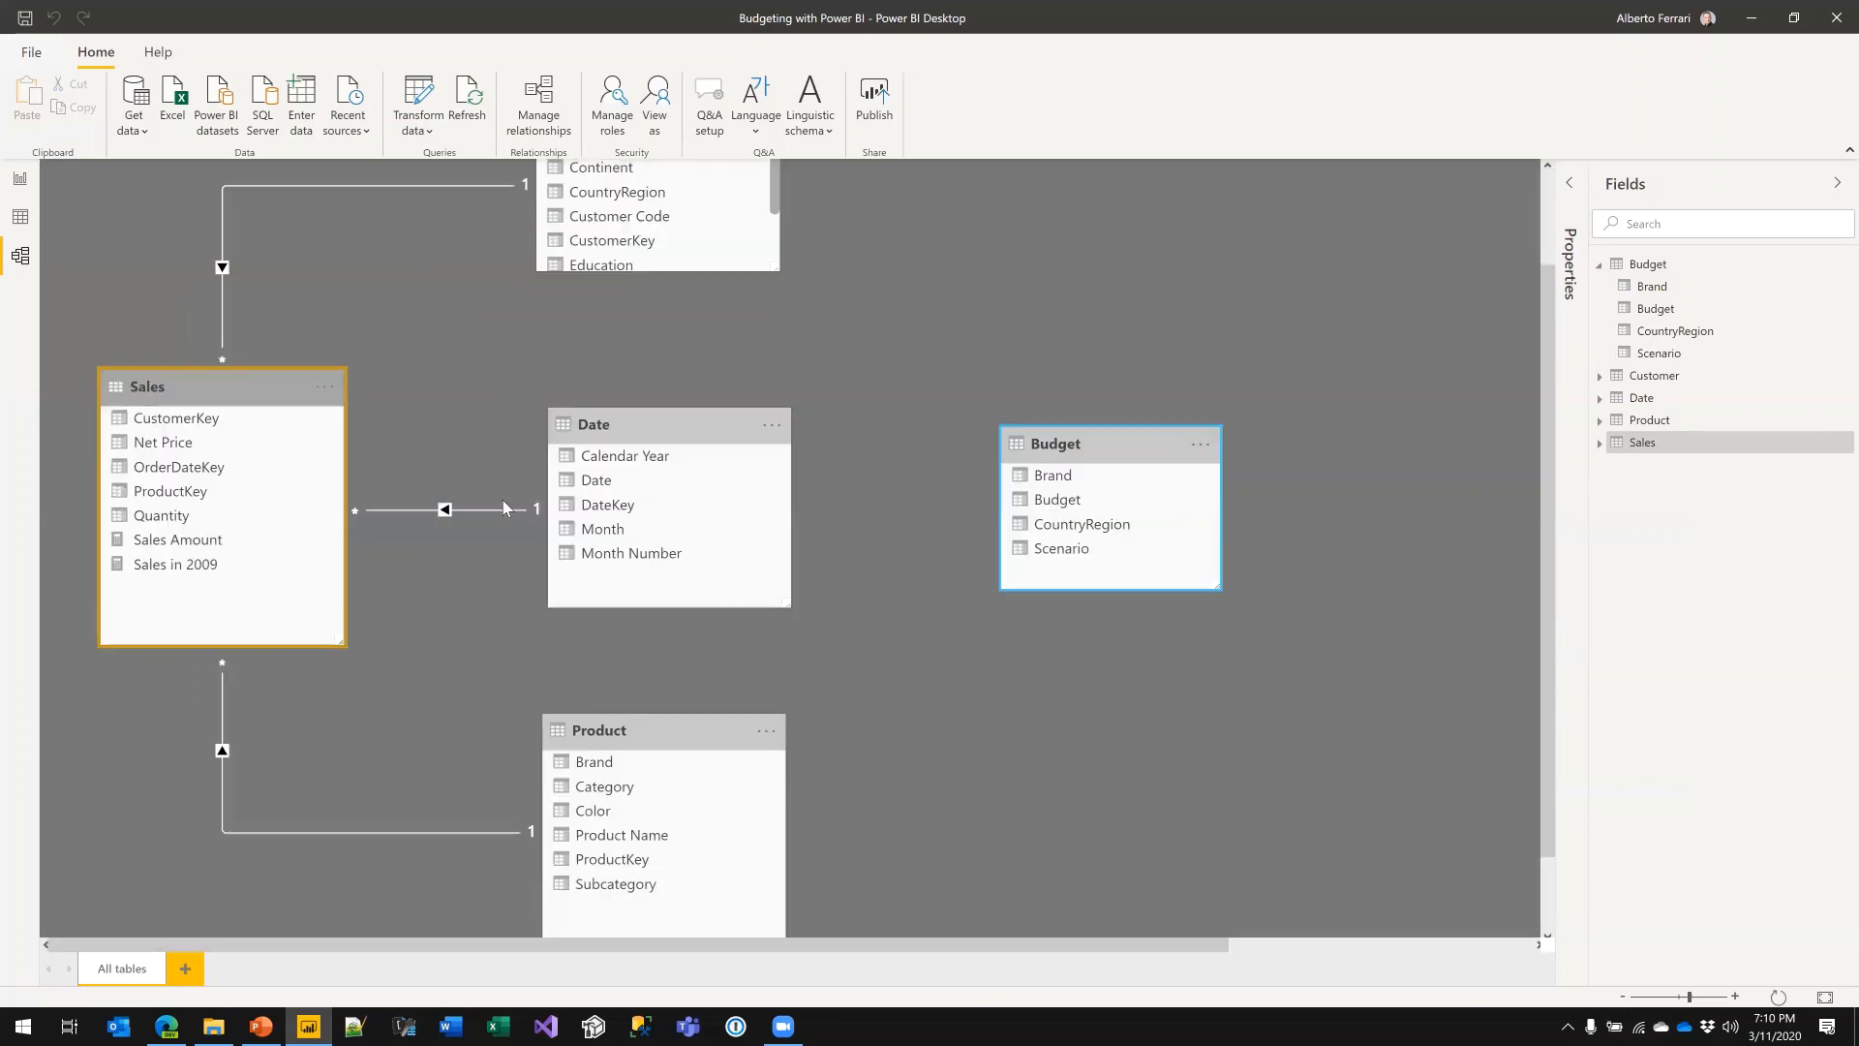
scroll(604, 472, "down", 2)
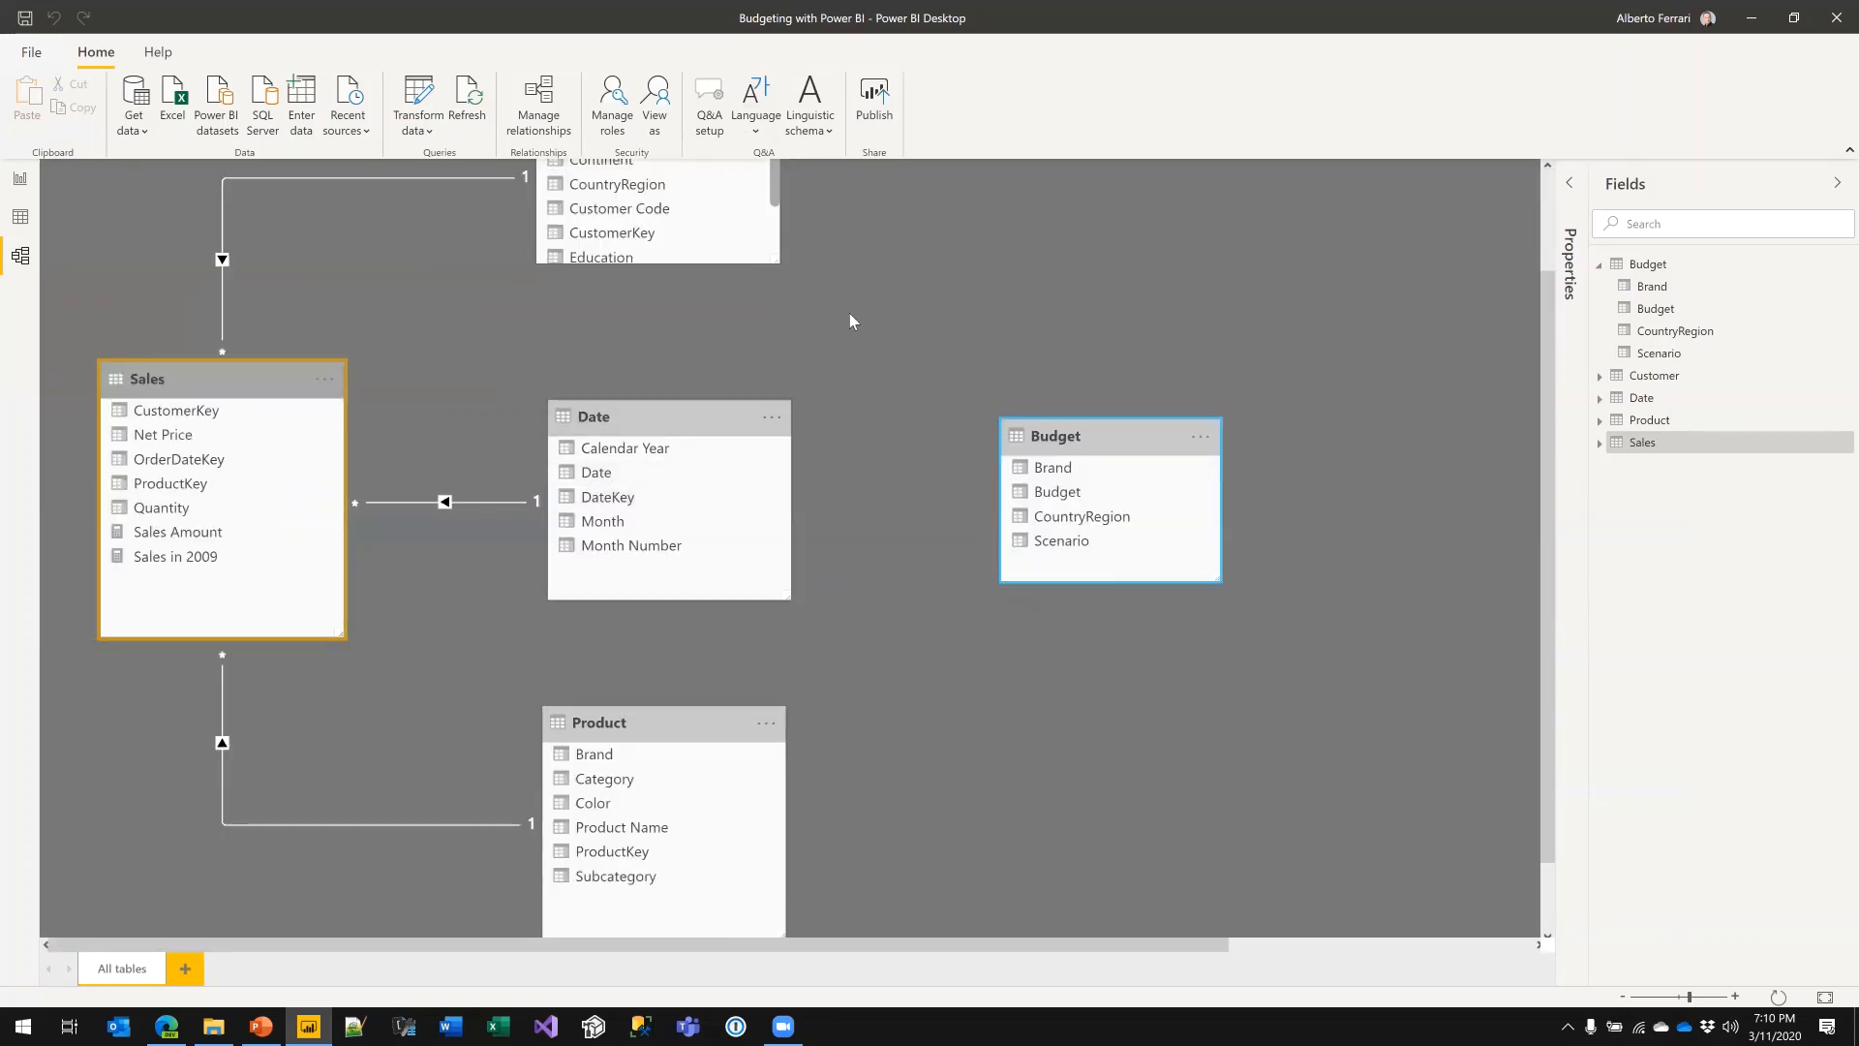
scroll(850, 322, "up", 3)
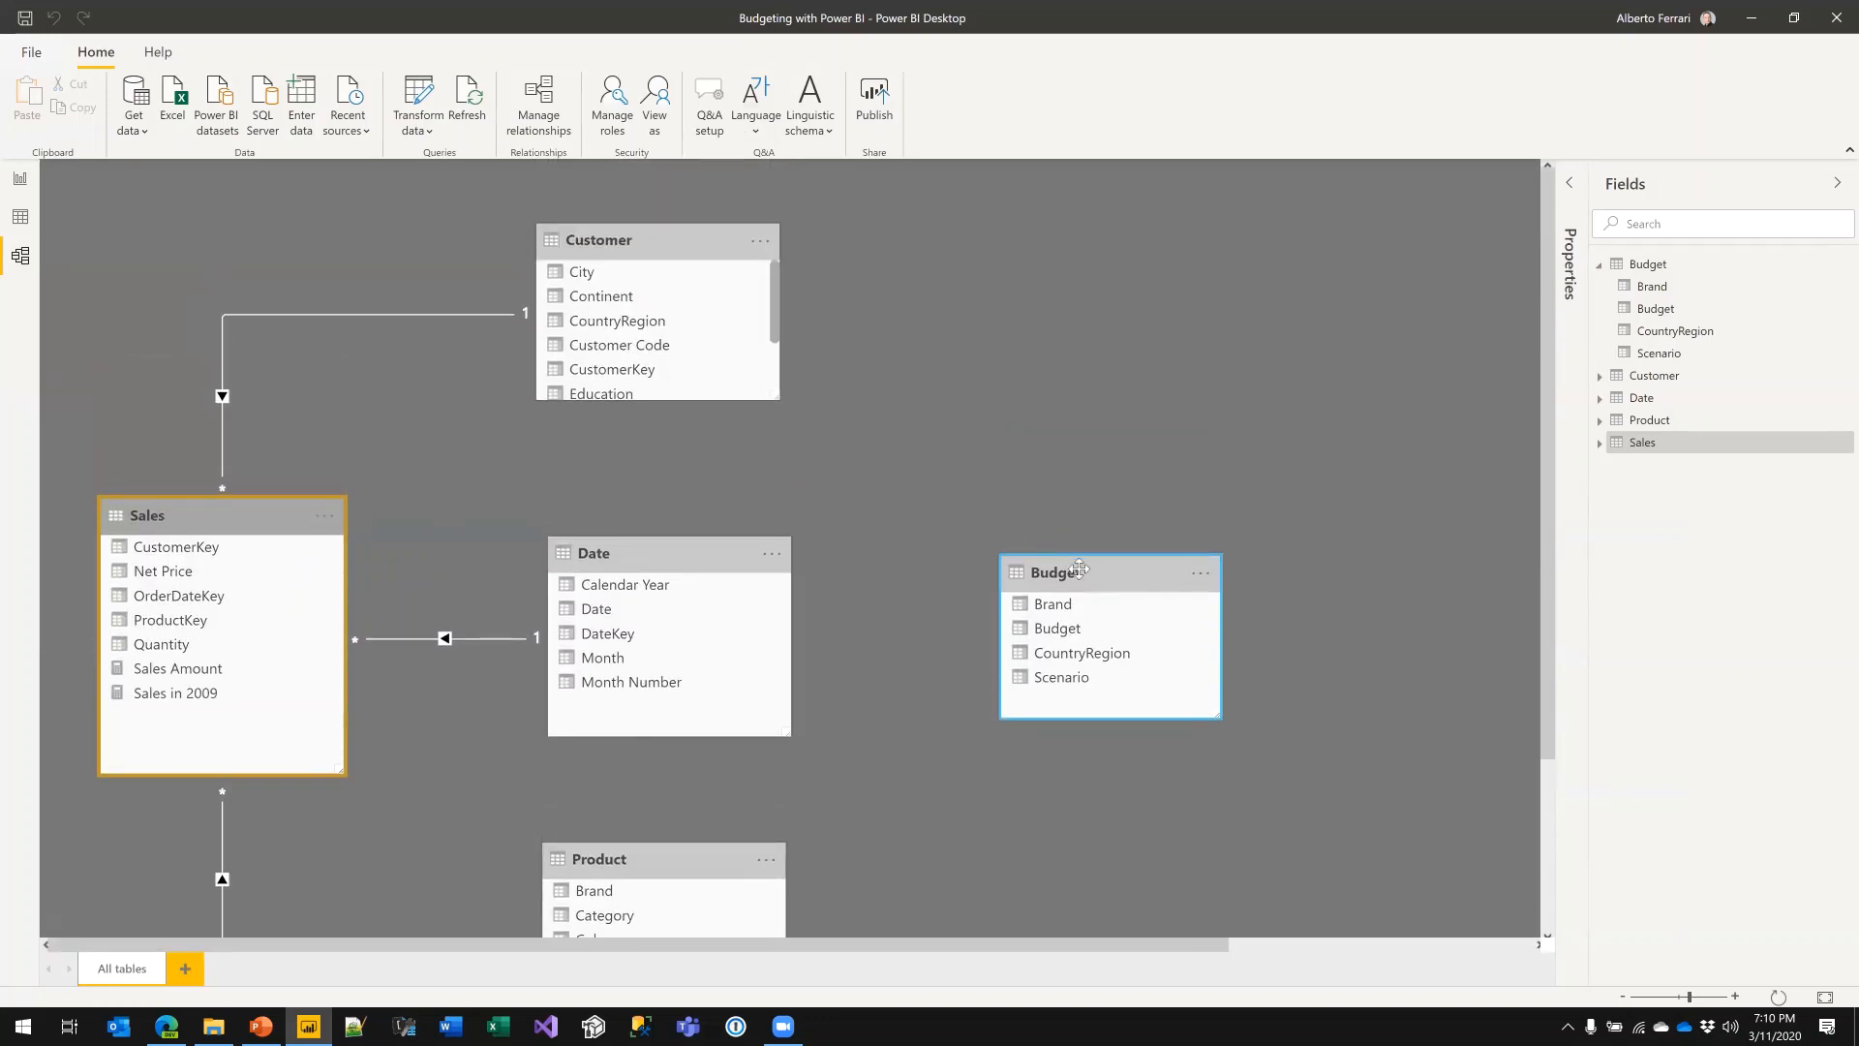
left_click(1079, 572)
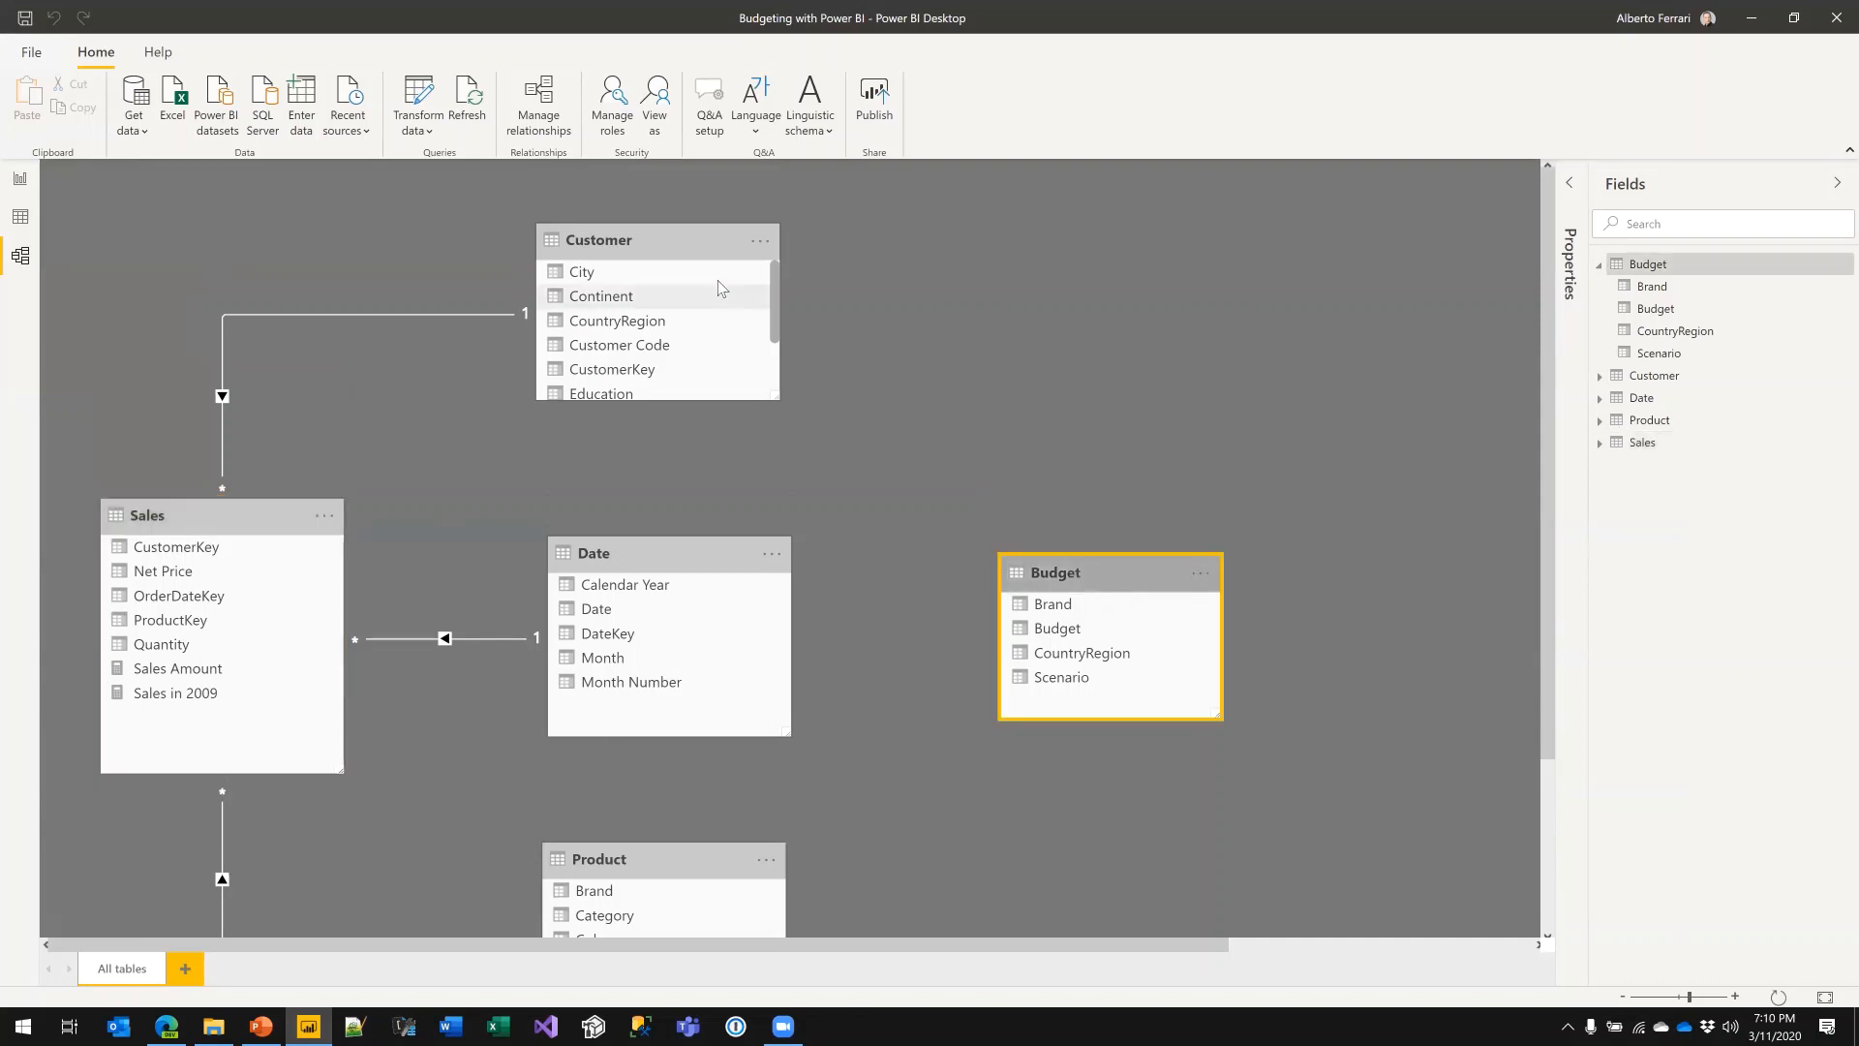
left_click(645, 239)
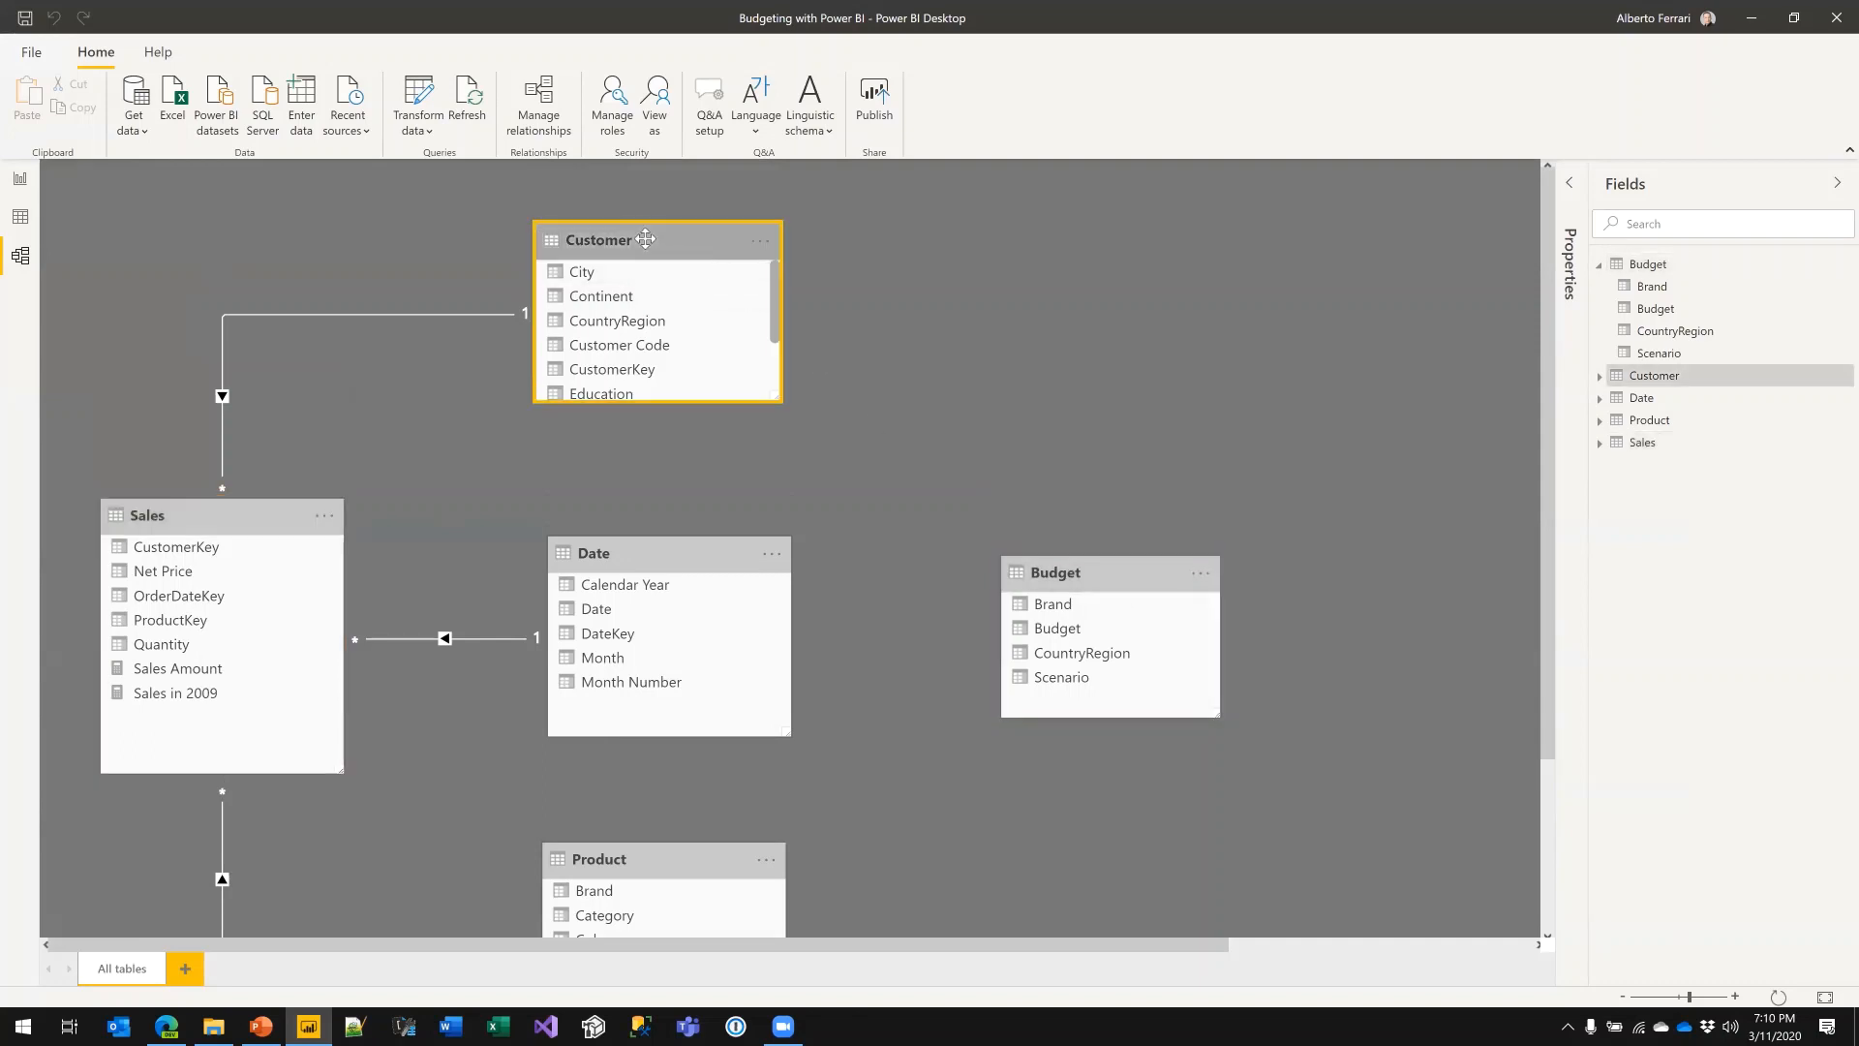
left_click(1082, 556)
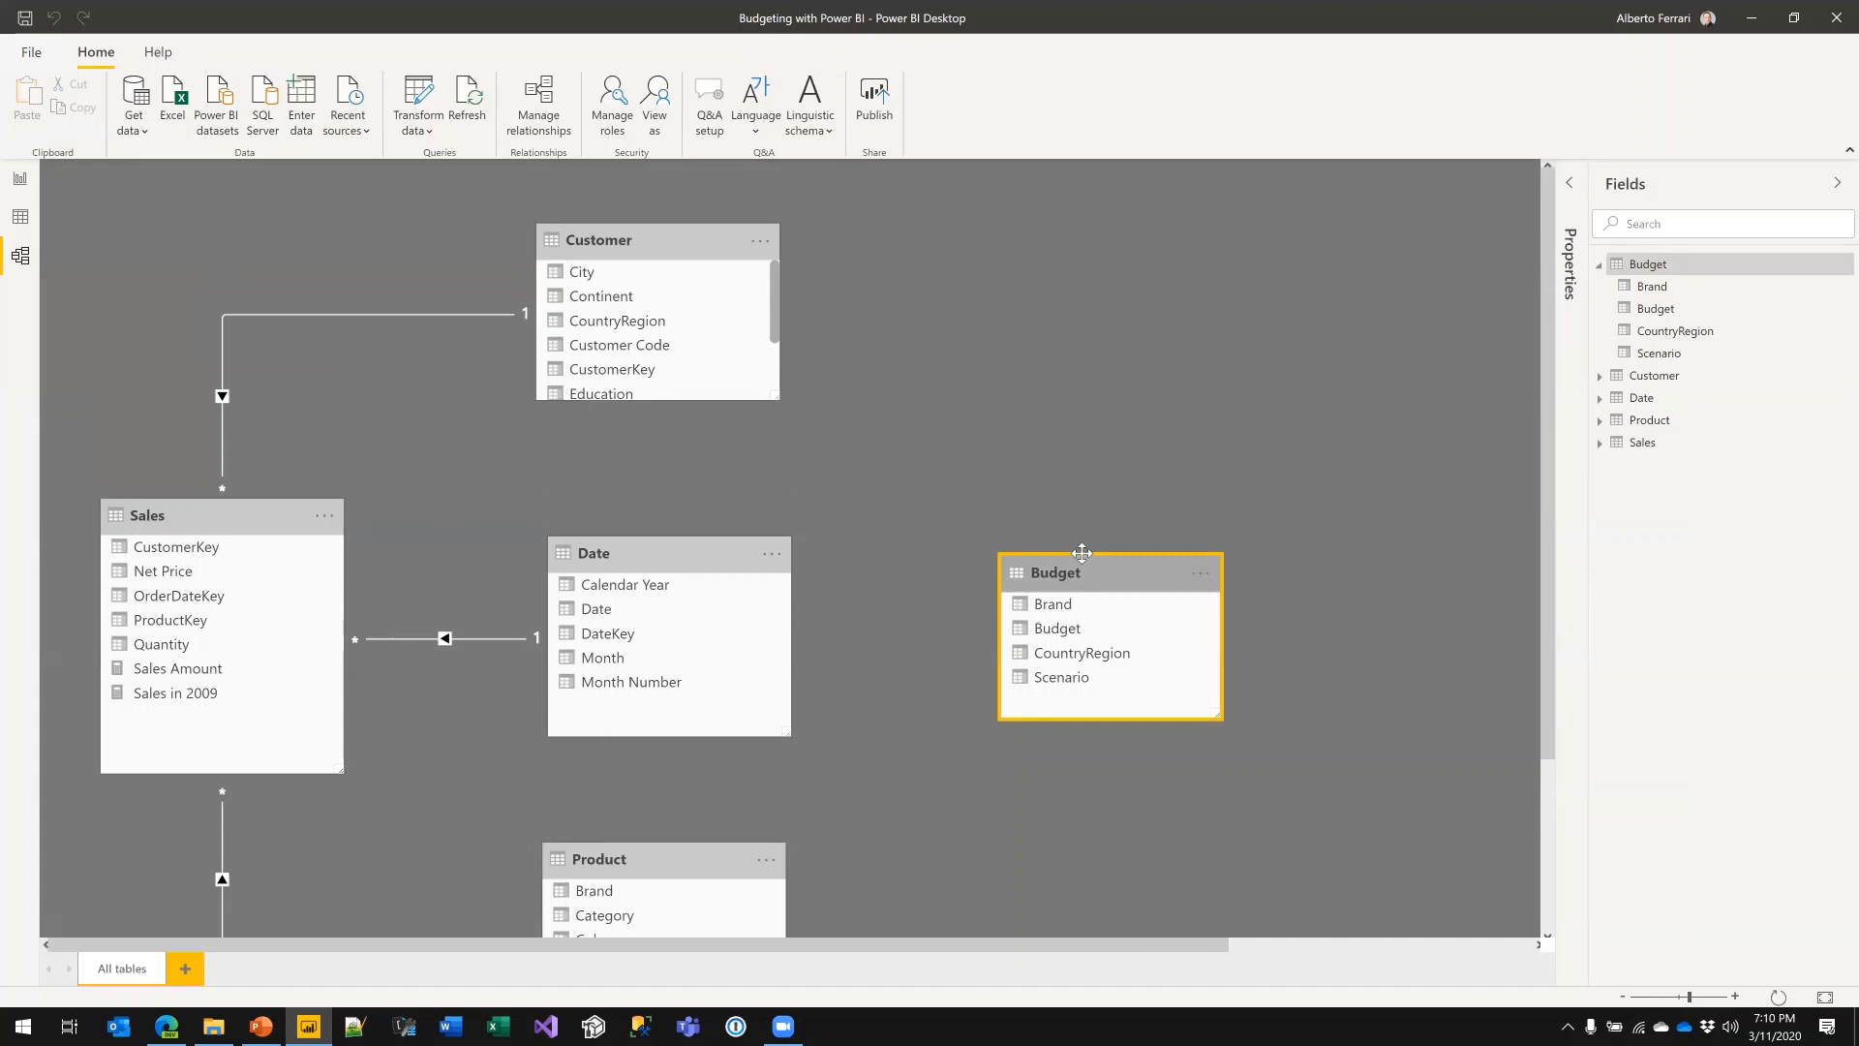
left_click(662, 330)
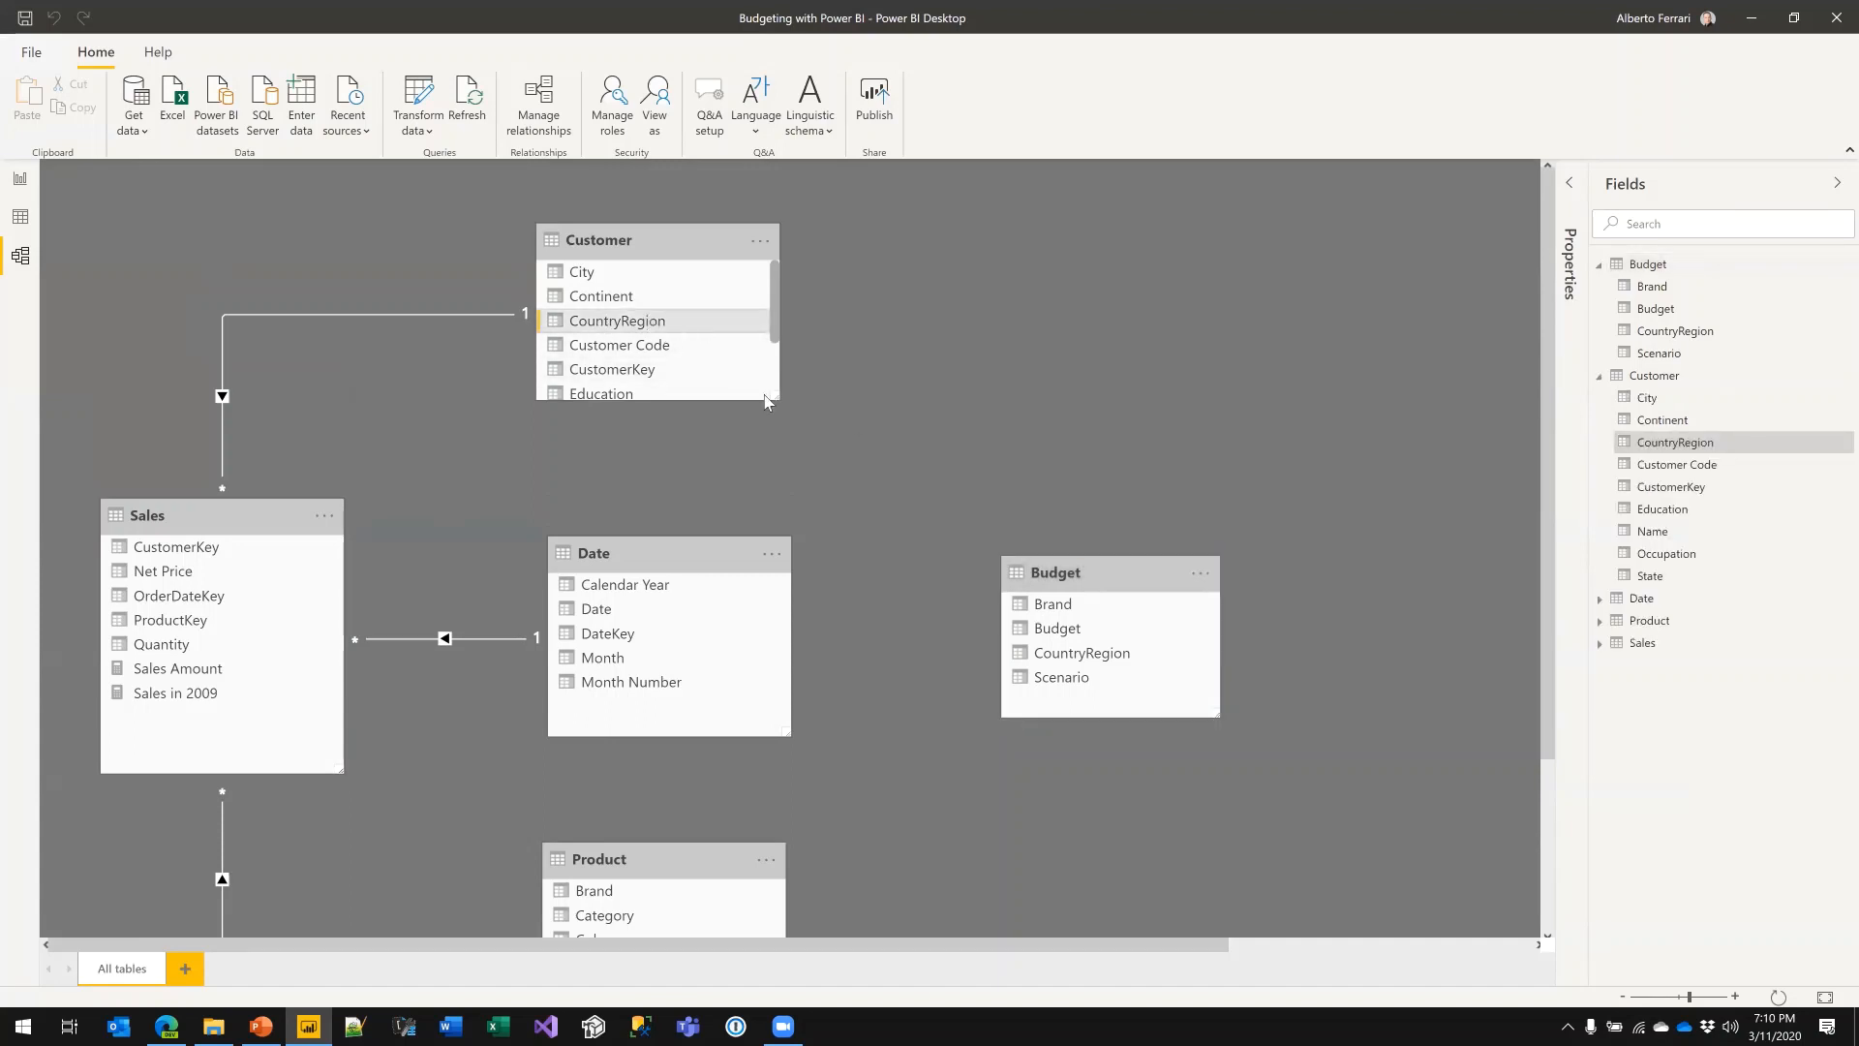
left_click(1081, 656)
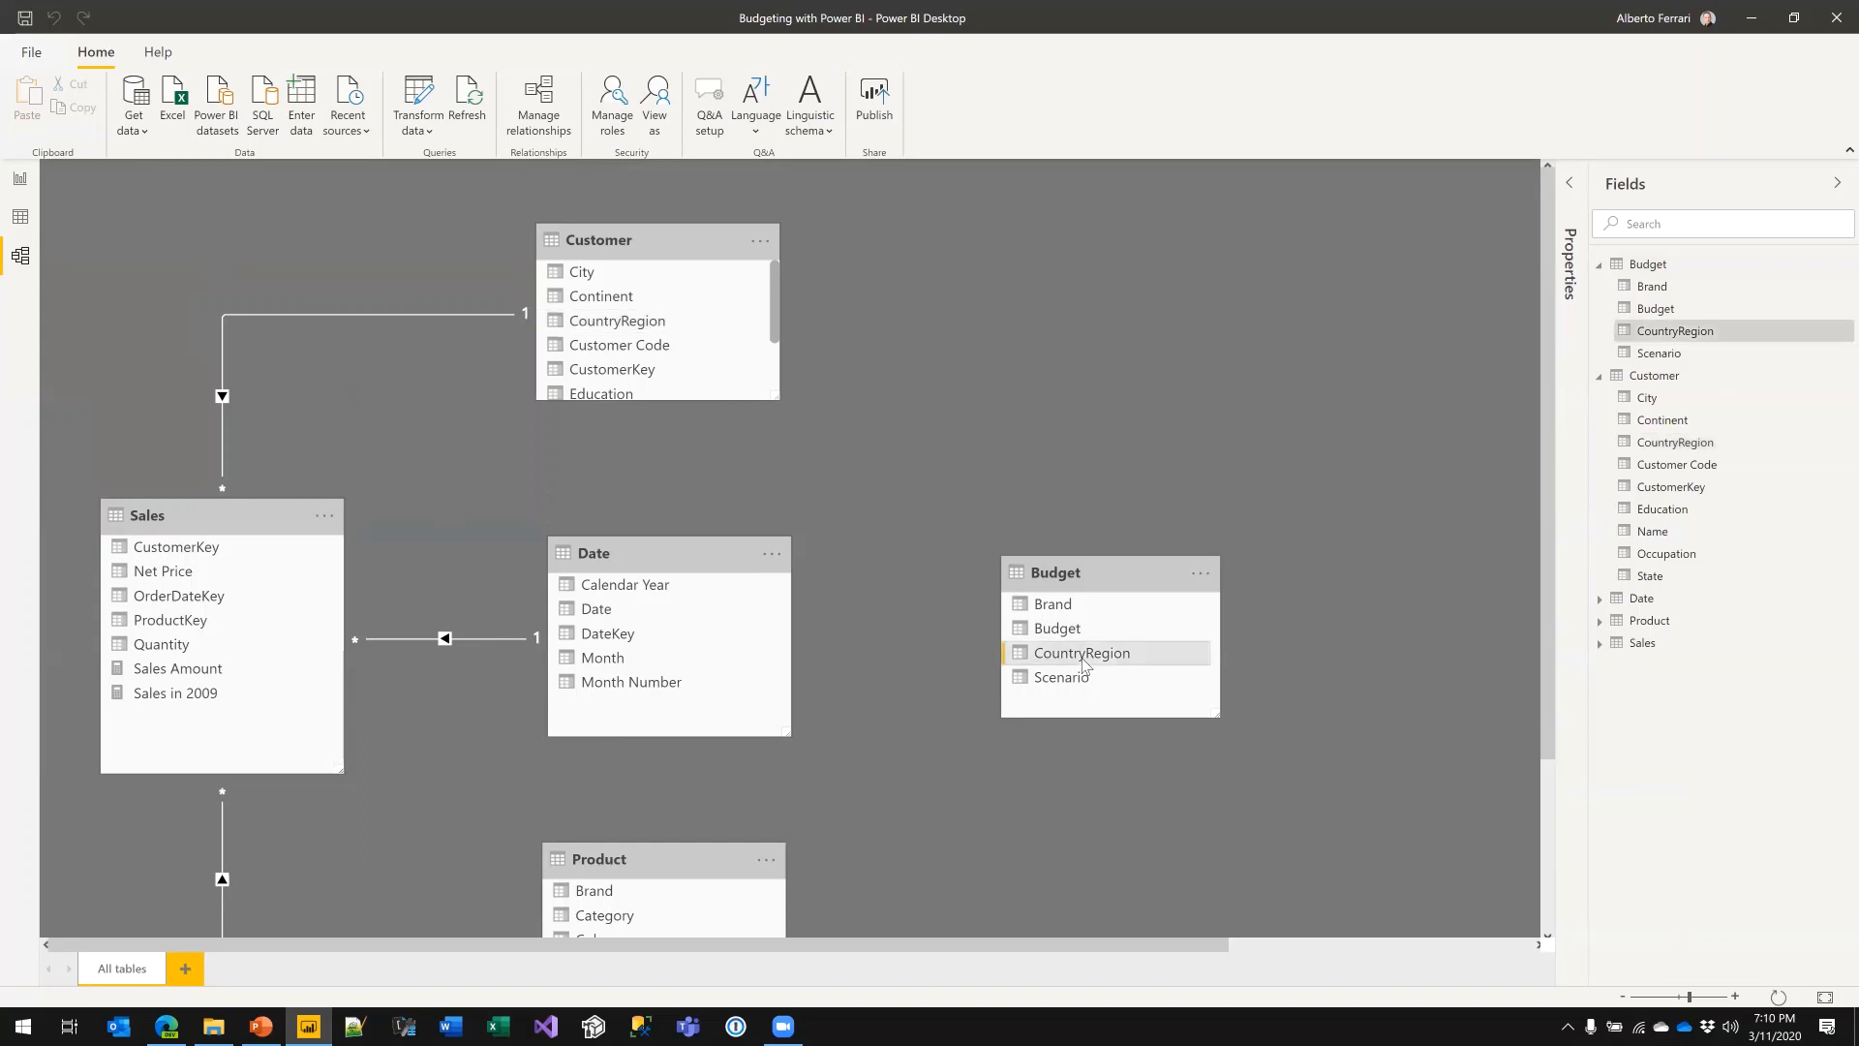
left_click(605, 244)
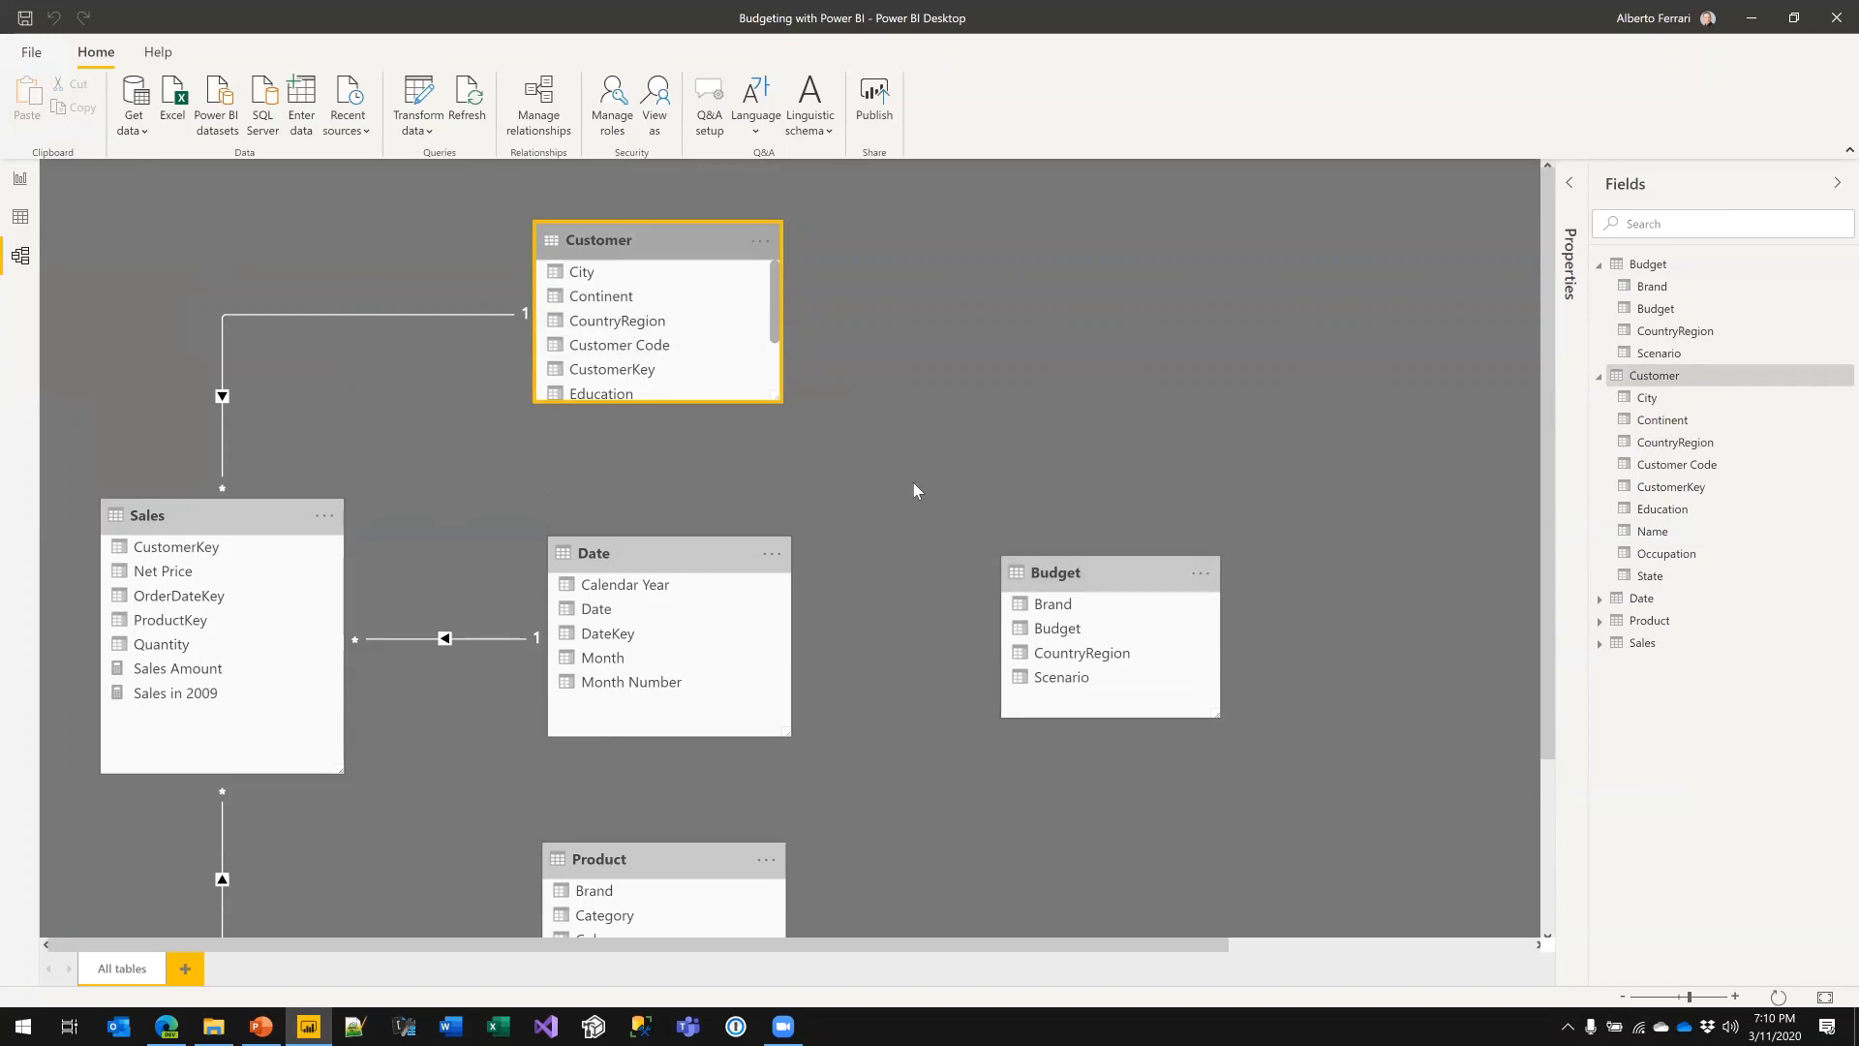
- Compare the Brand columns of the Product and Budget tables in the model diagram
scroll(916, 689, "down", 3)
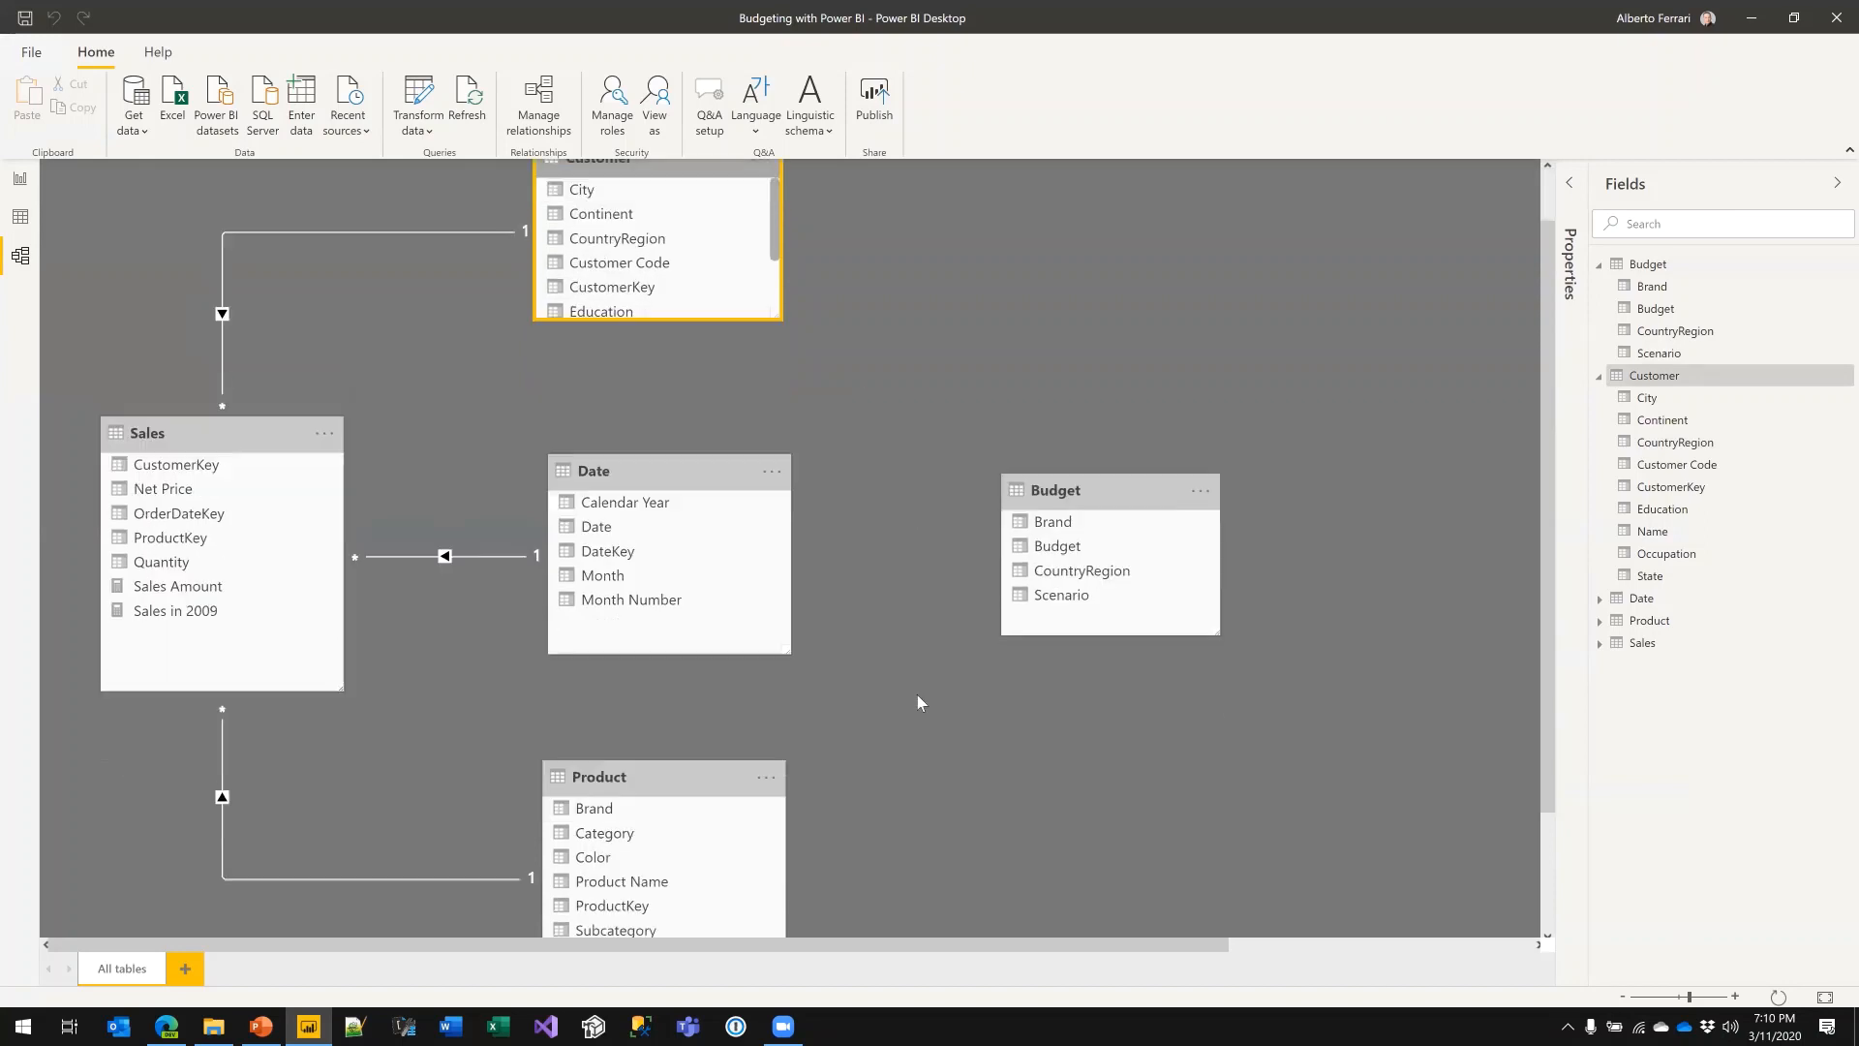
left_click(722, 665)
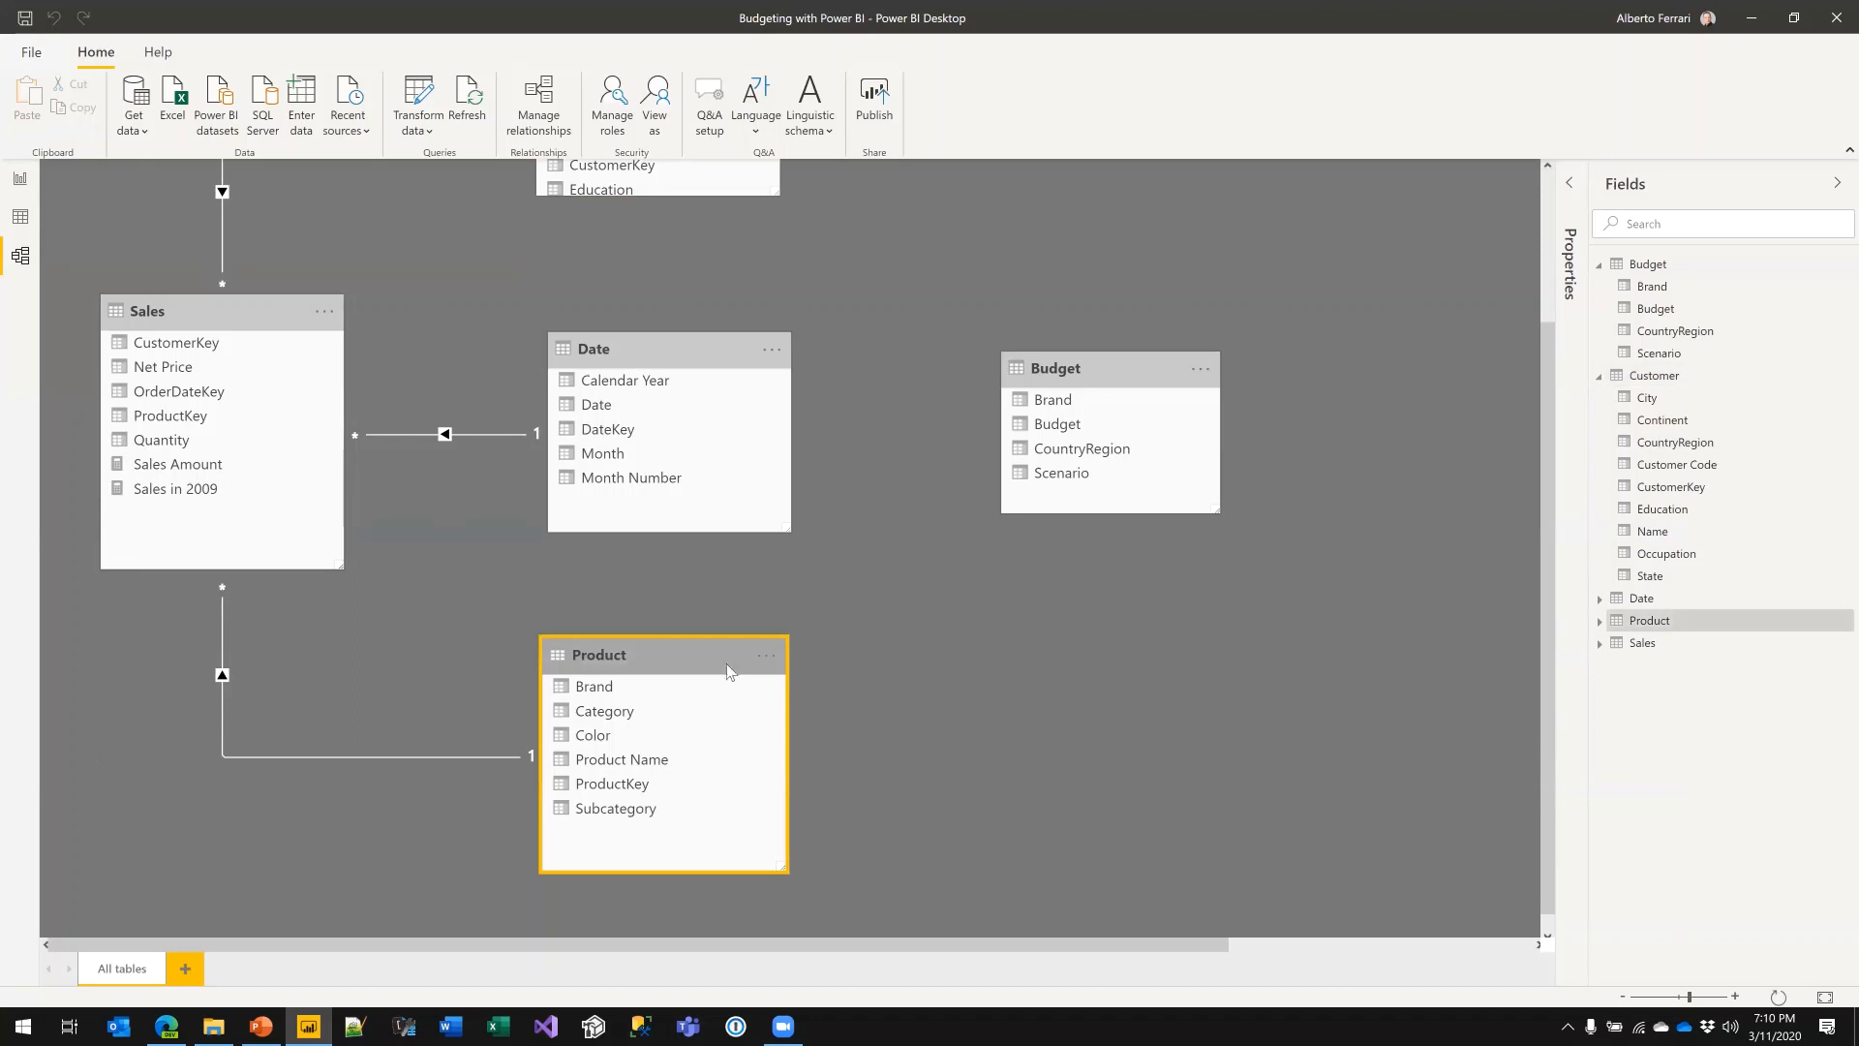
left_click(1044, 403)
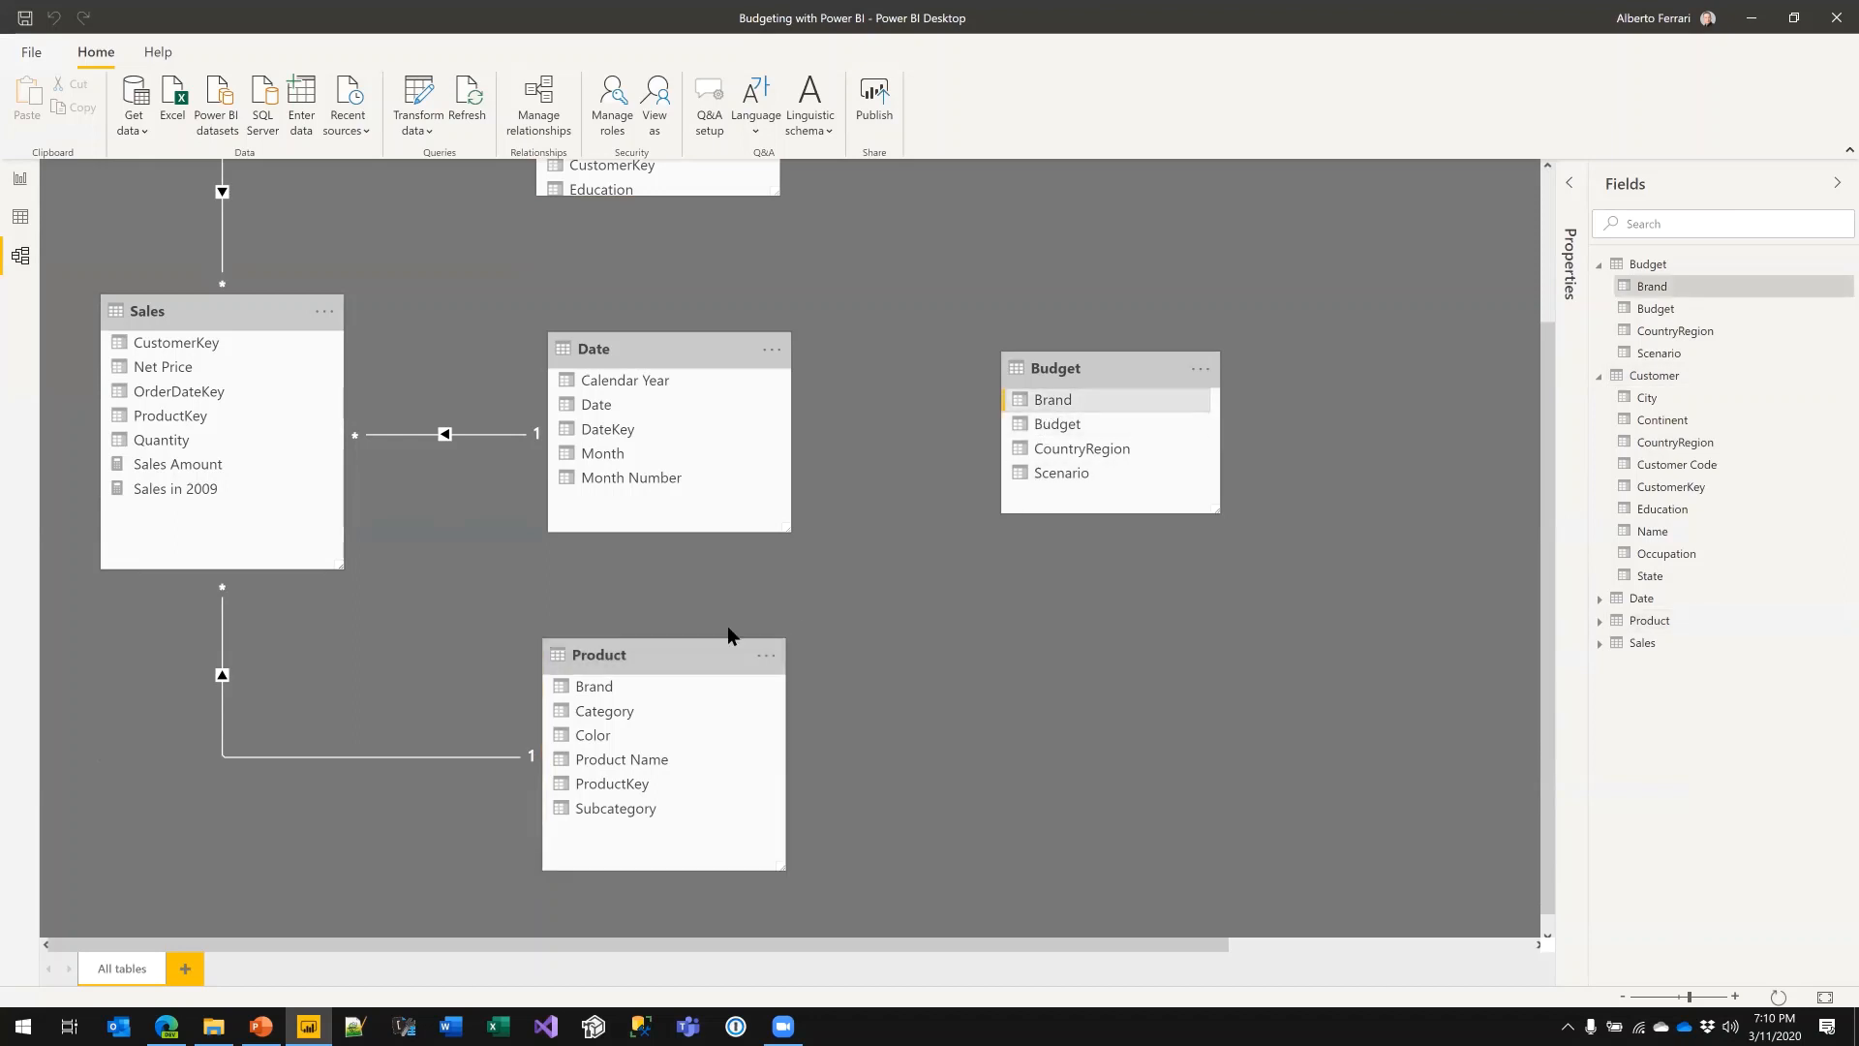
left_click(658, 695)
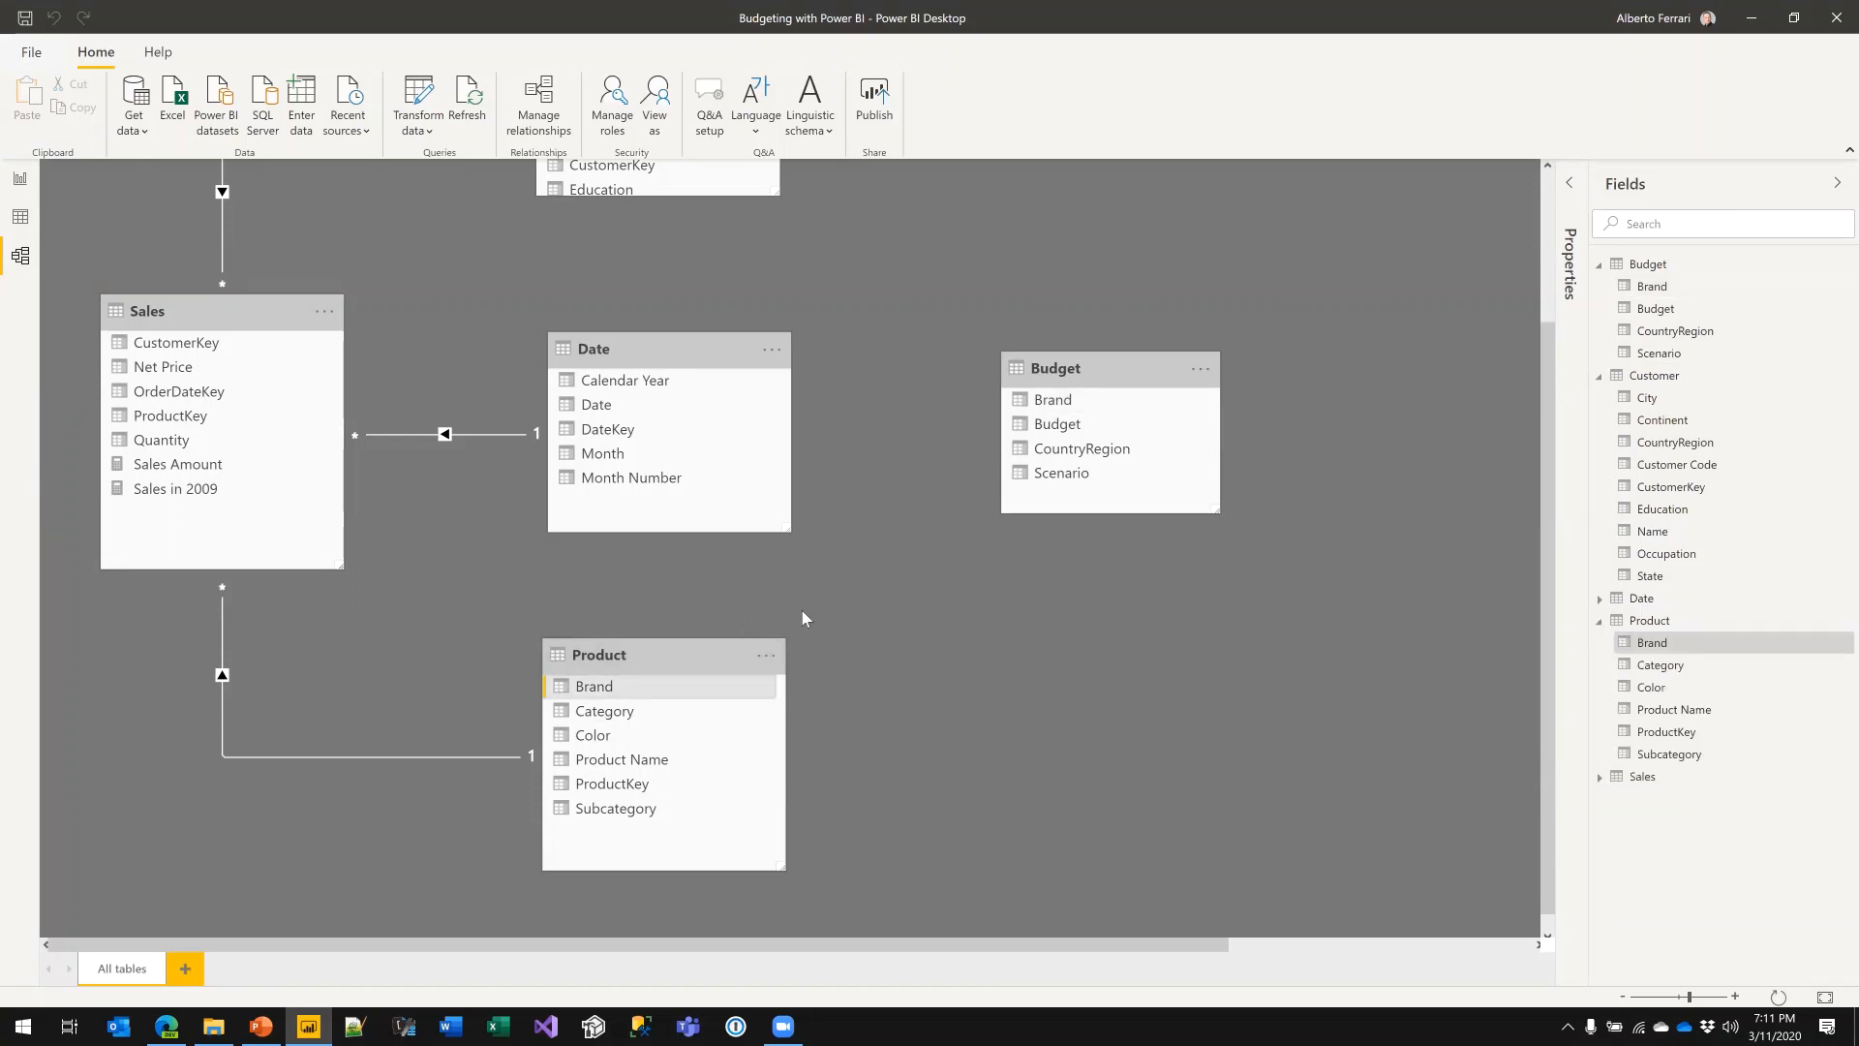
scroll(976, 357, "up", 1)
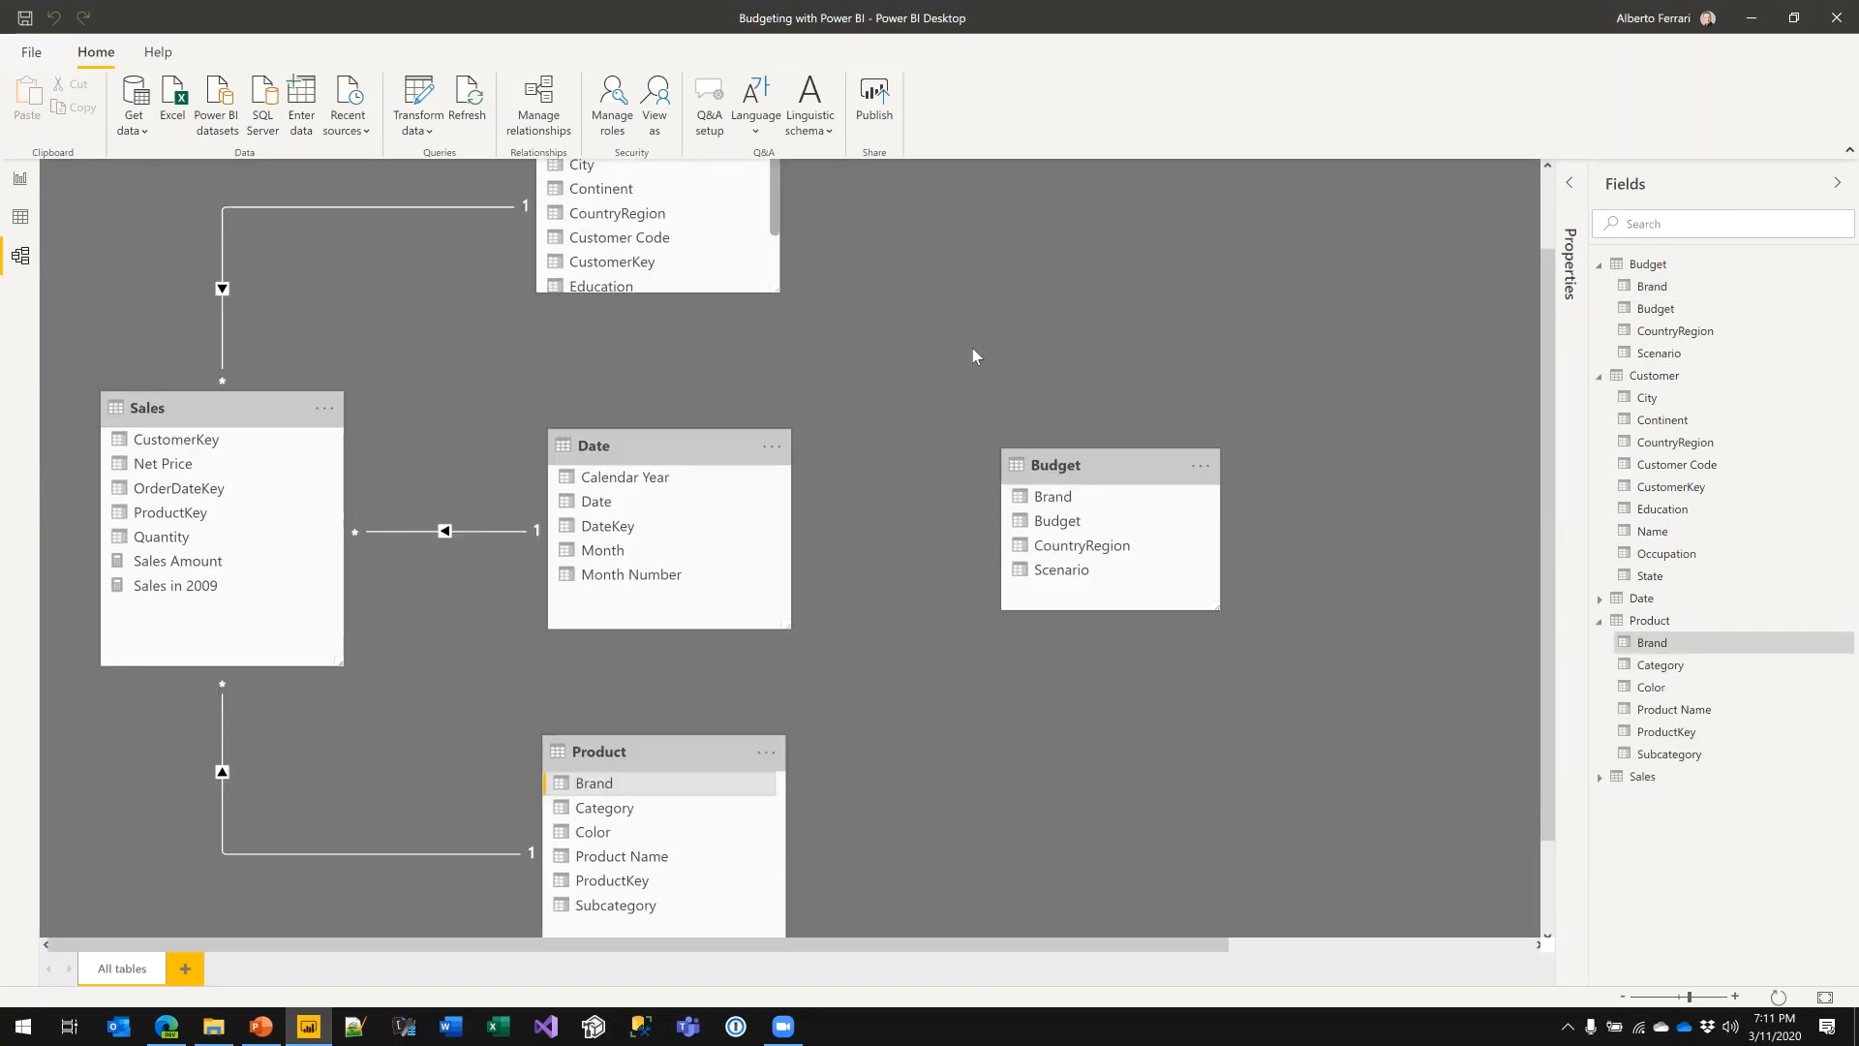
- Check the Date table against the Budget table for a column they could share
left_click(665, 448)
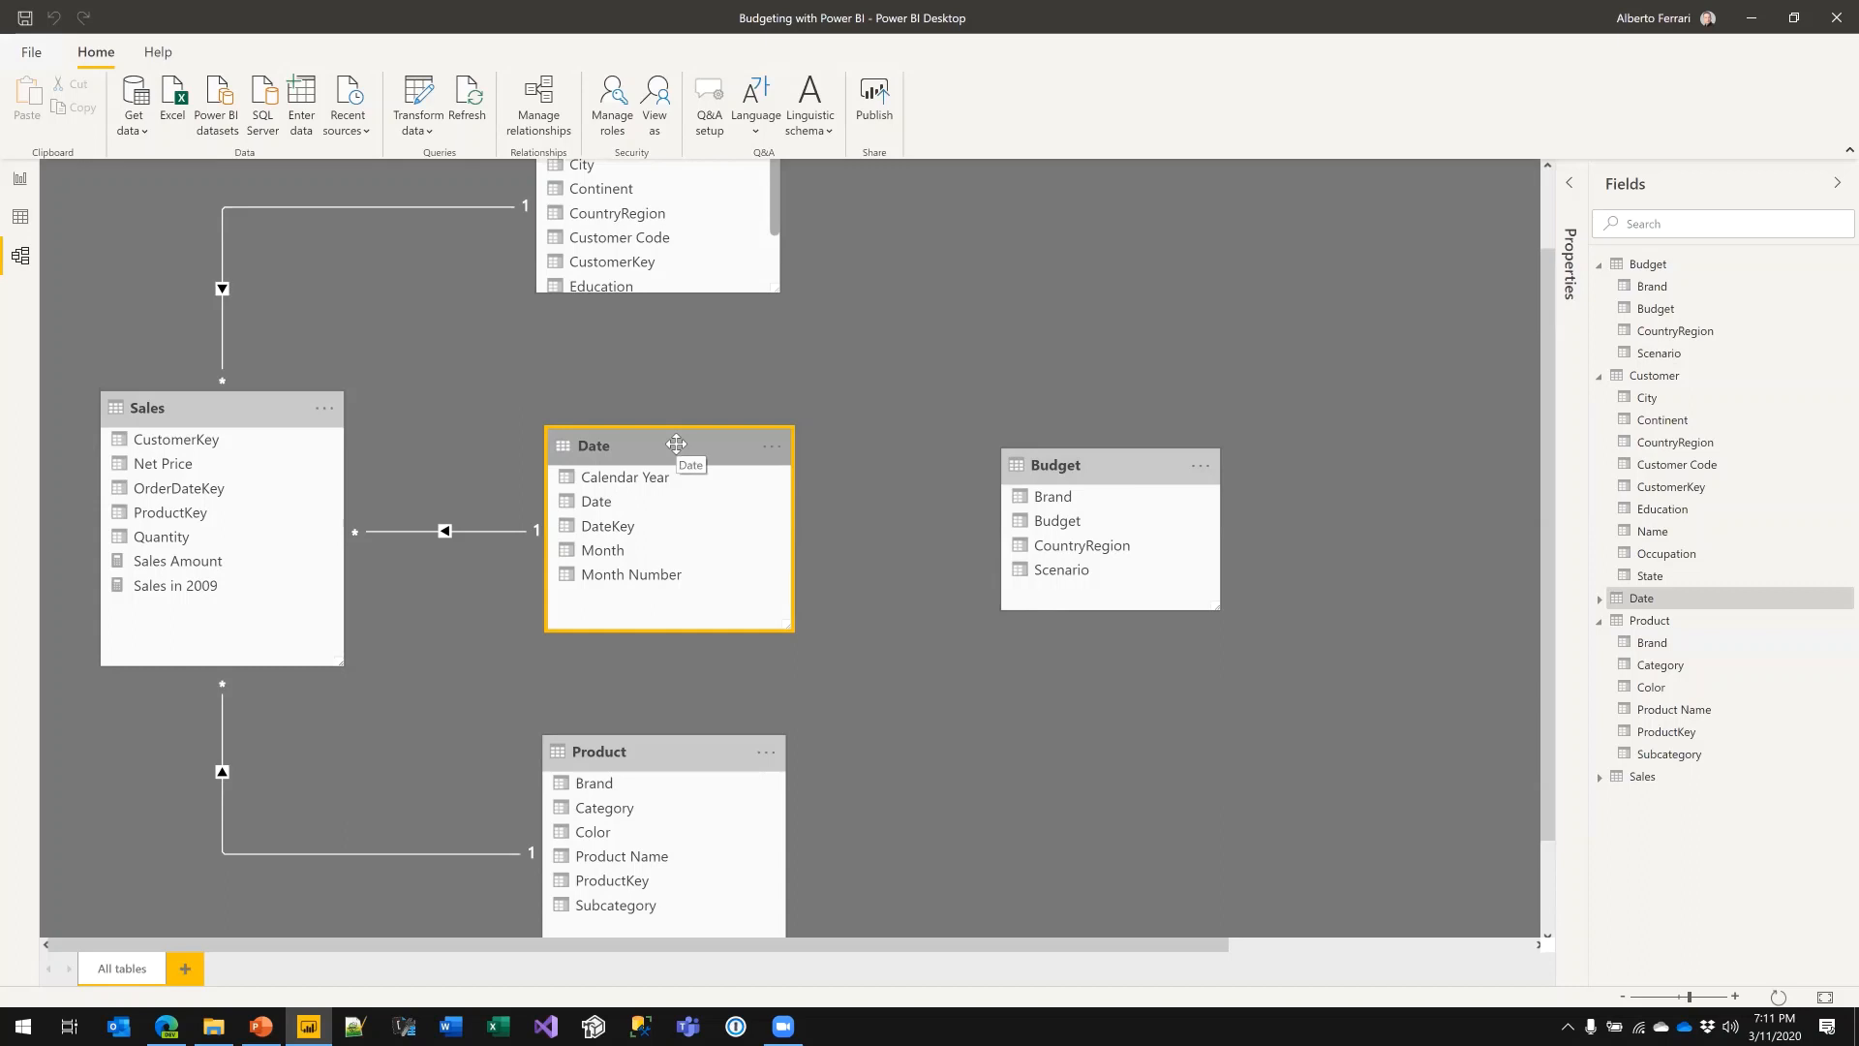
left_click(1115, 449)
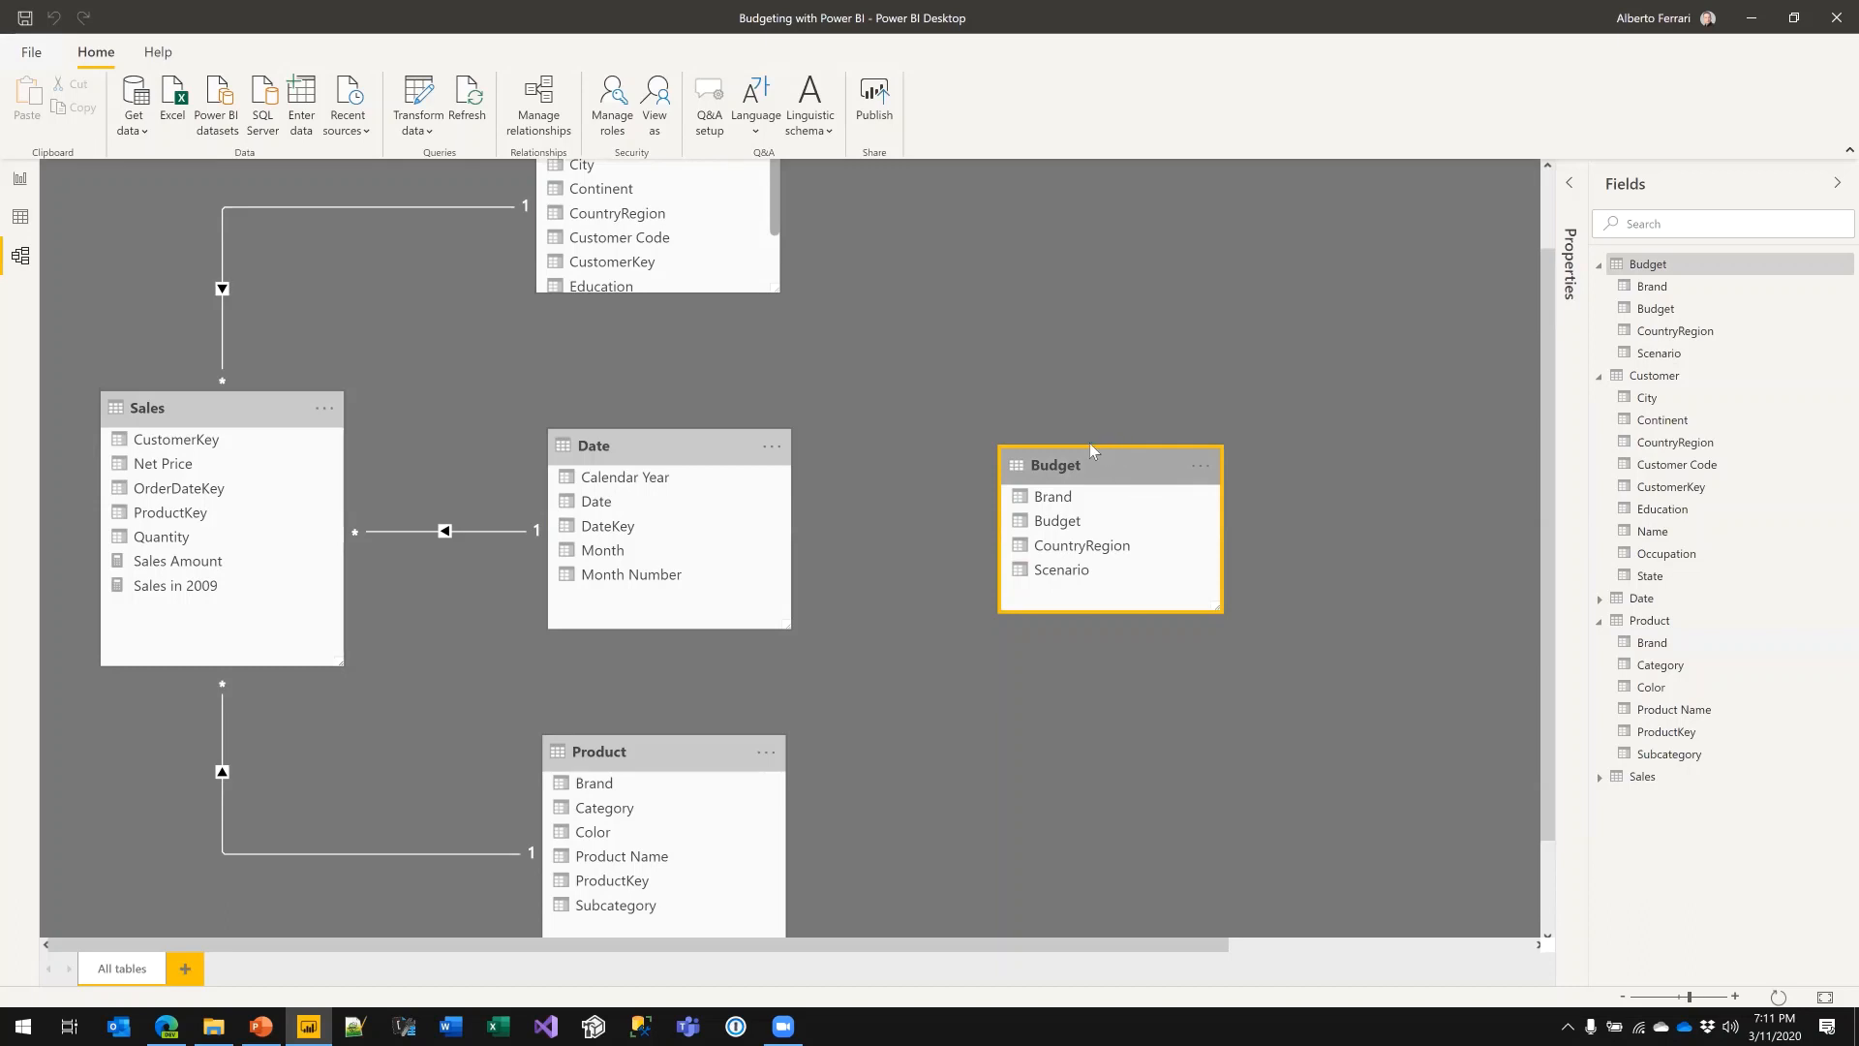
left_click(805, 374)
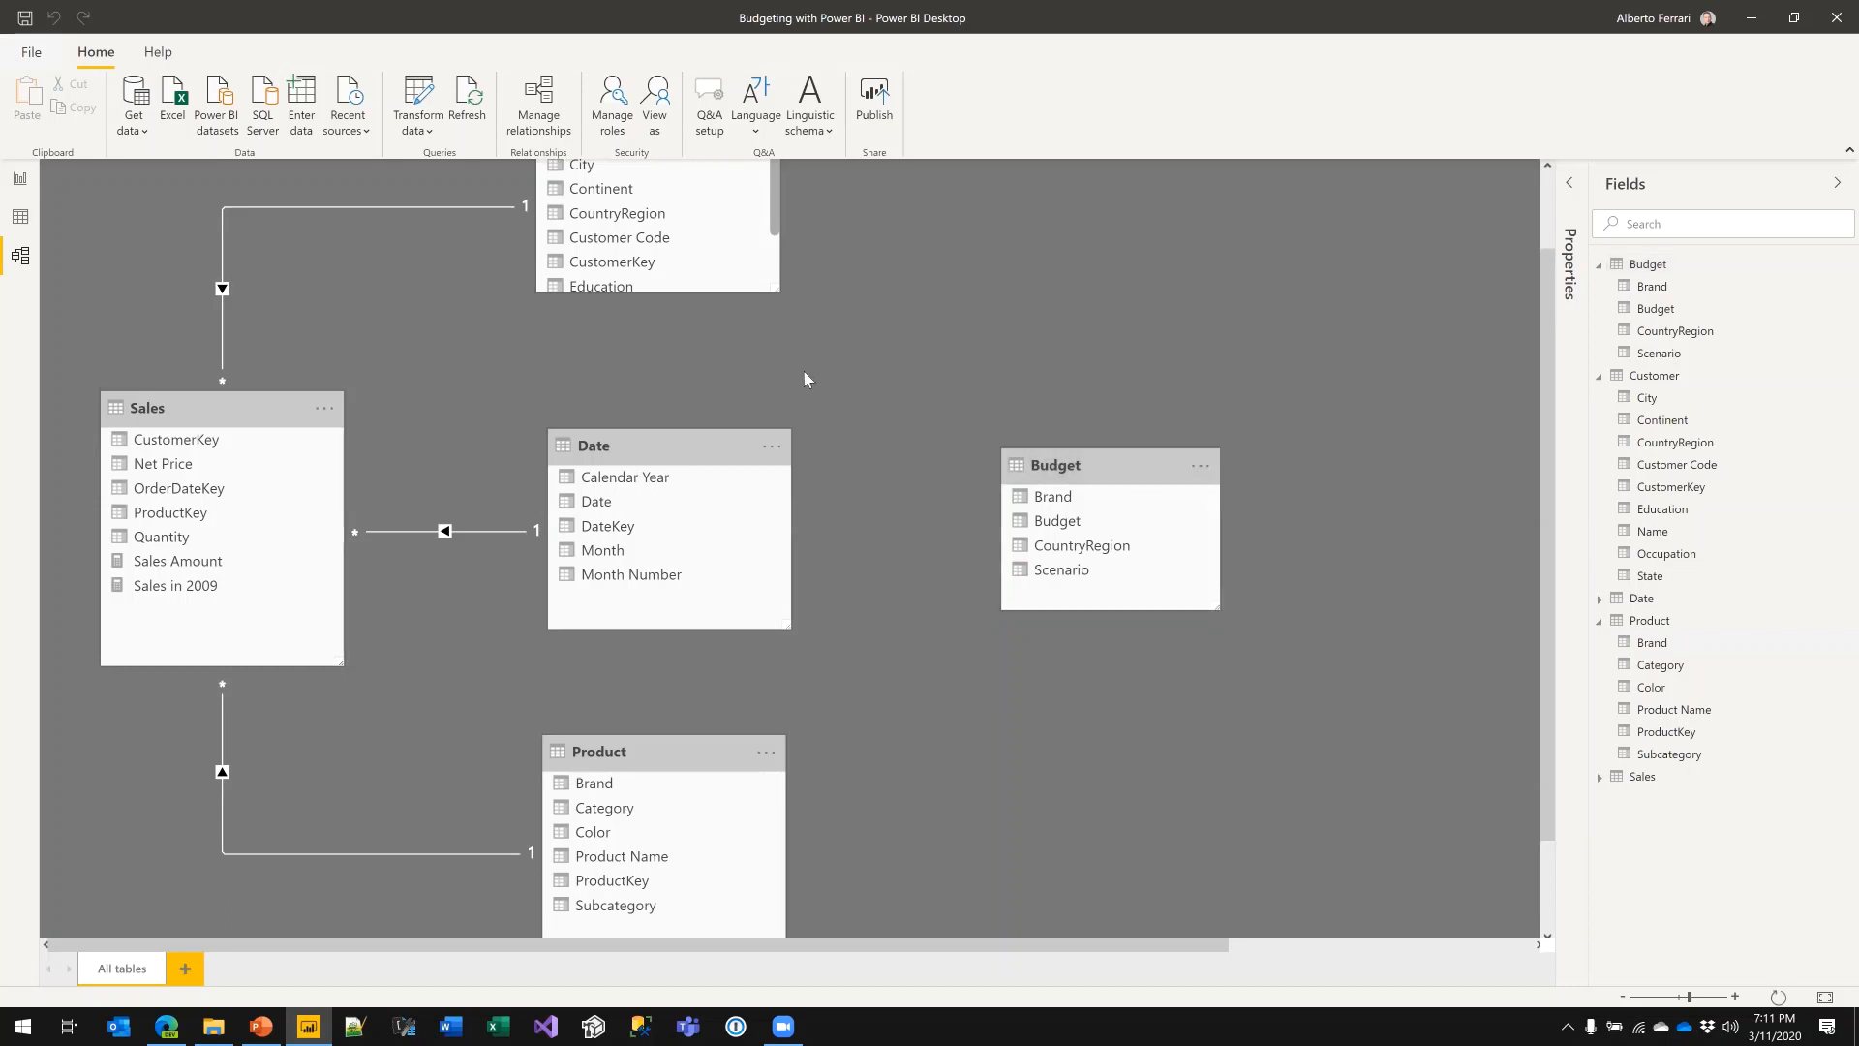
- Add the Budget field to the brand sales table on the Budgeting report page and filter the Scenario slicer to Medium
left_click(18, 179)
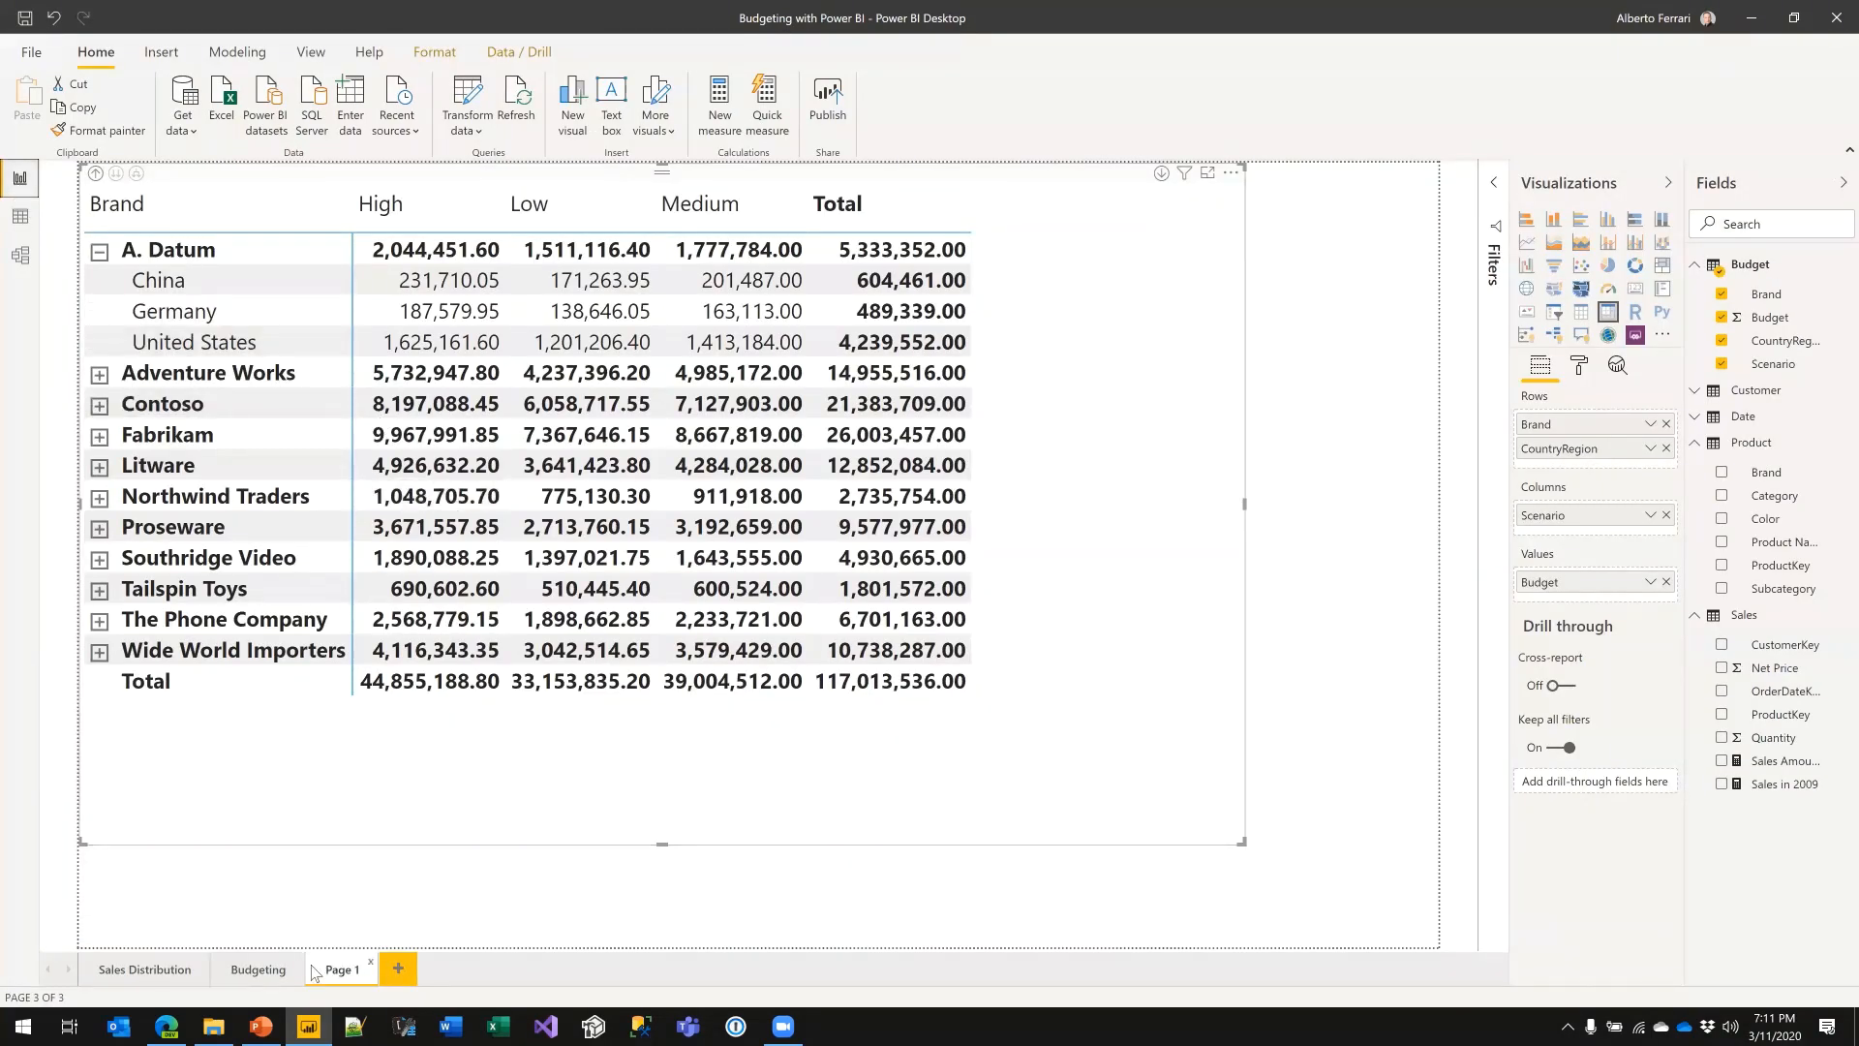
left_click(257, 967)
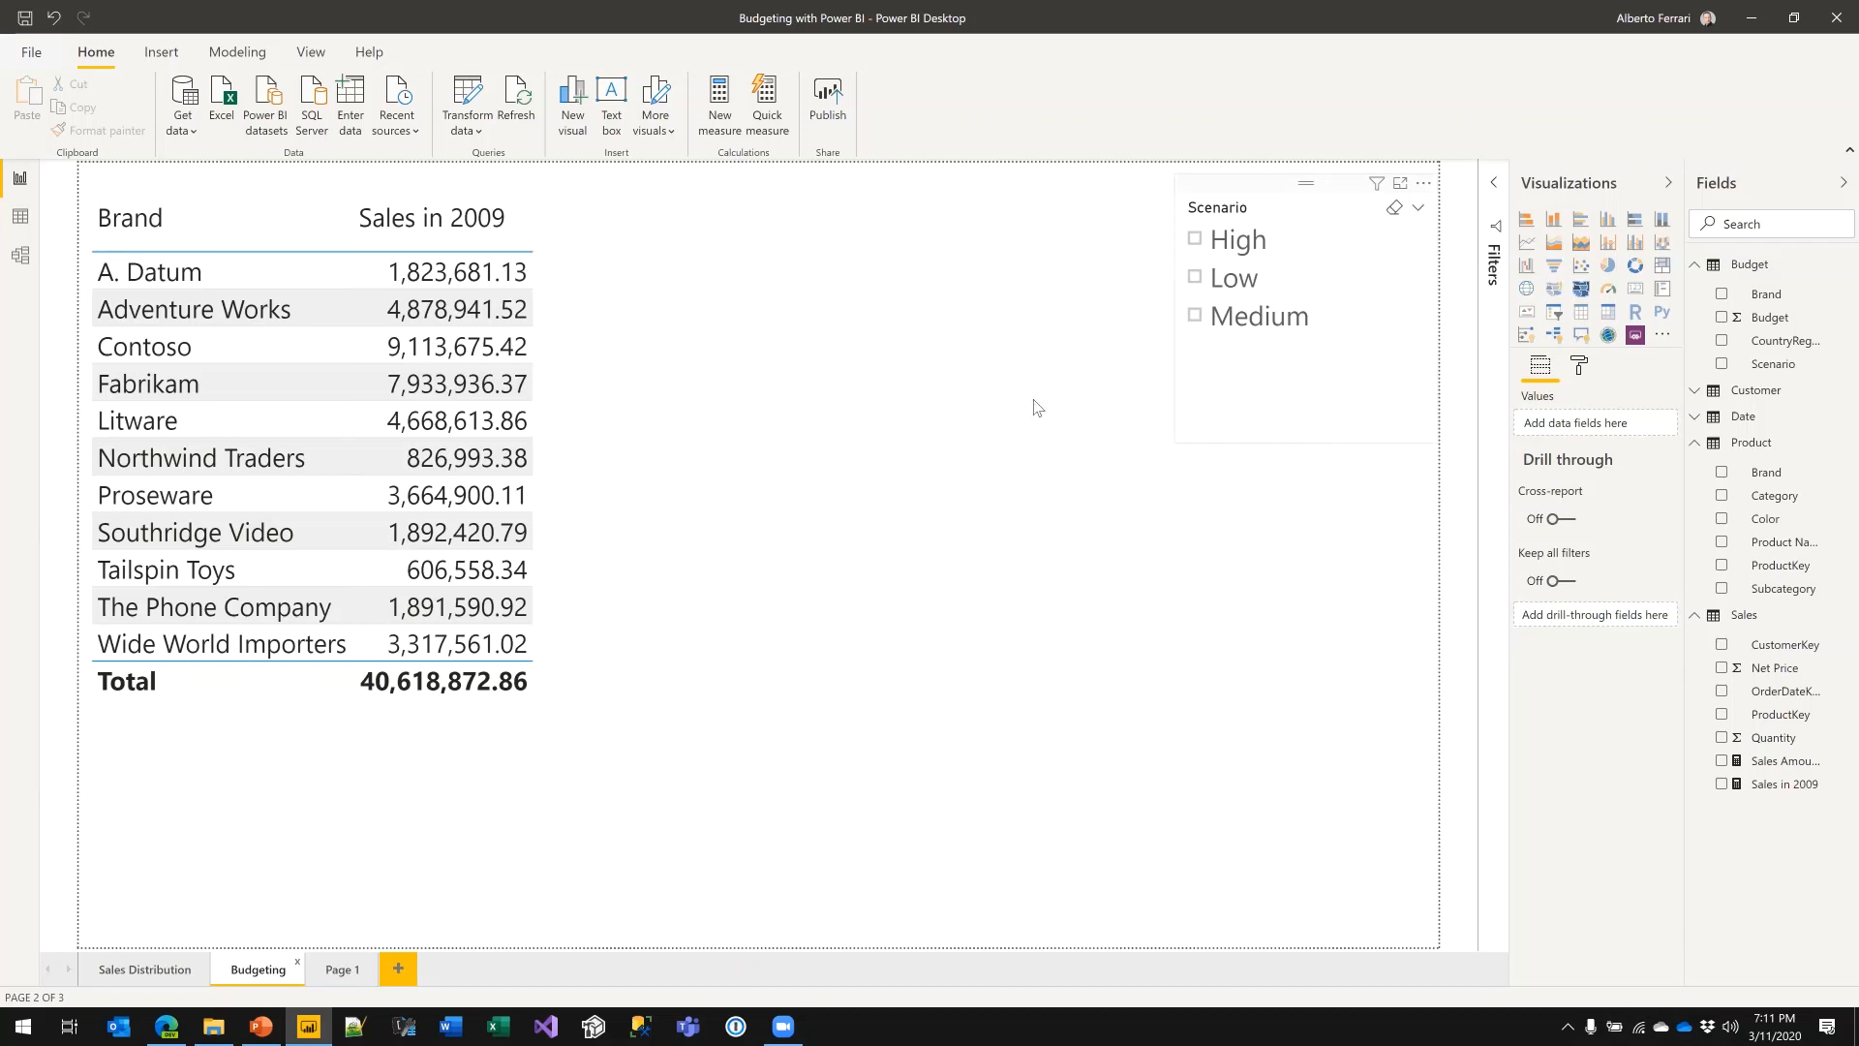
left_click(695, 378)
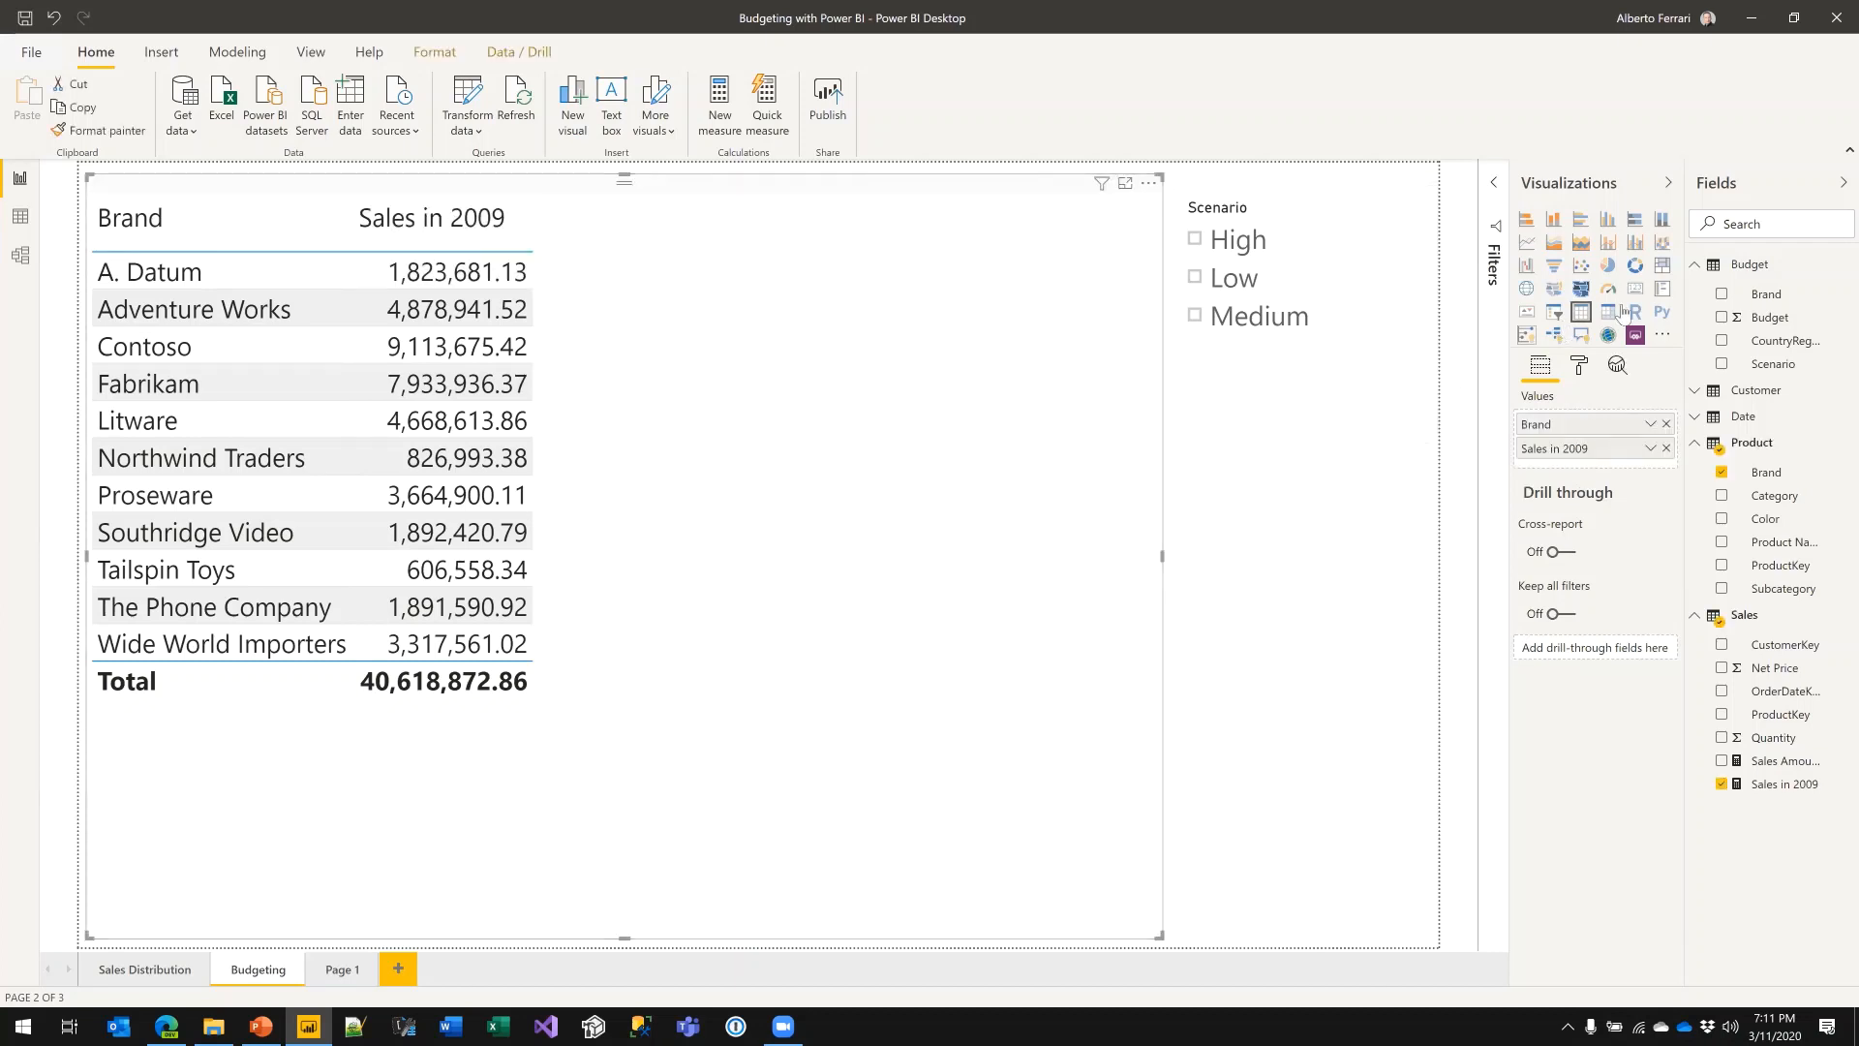
left_click_drag(1770, 317, 881, 399)
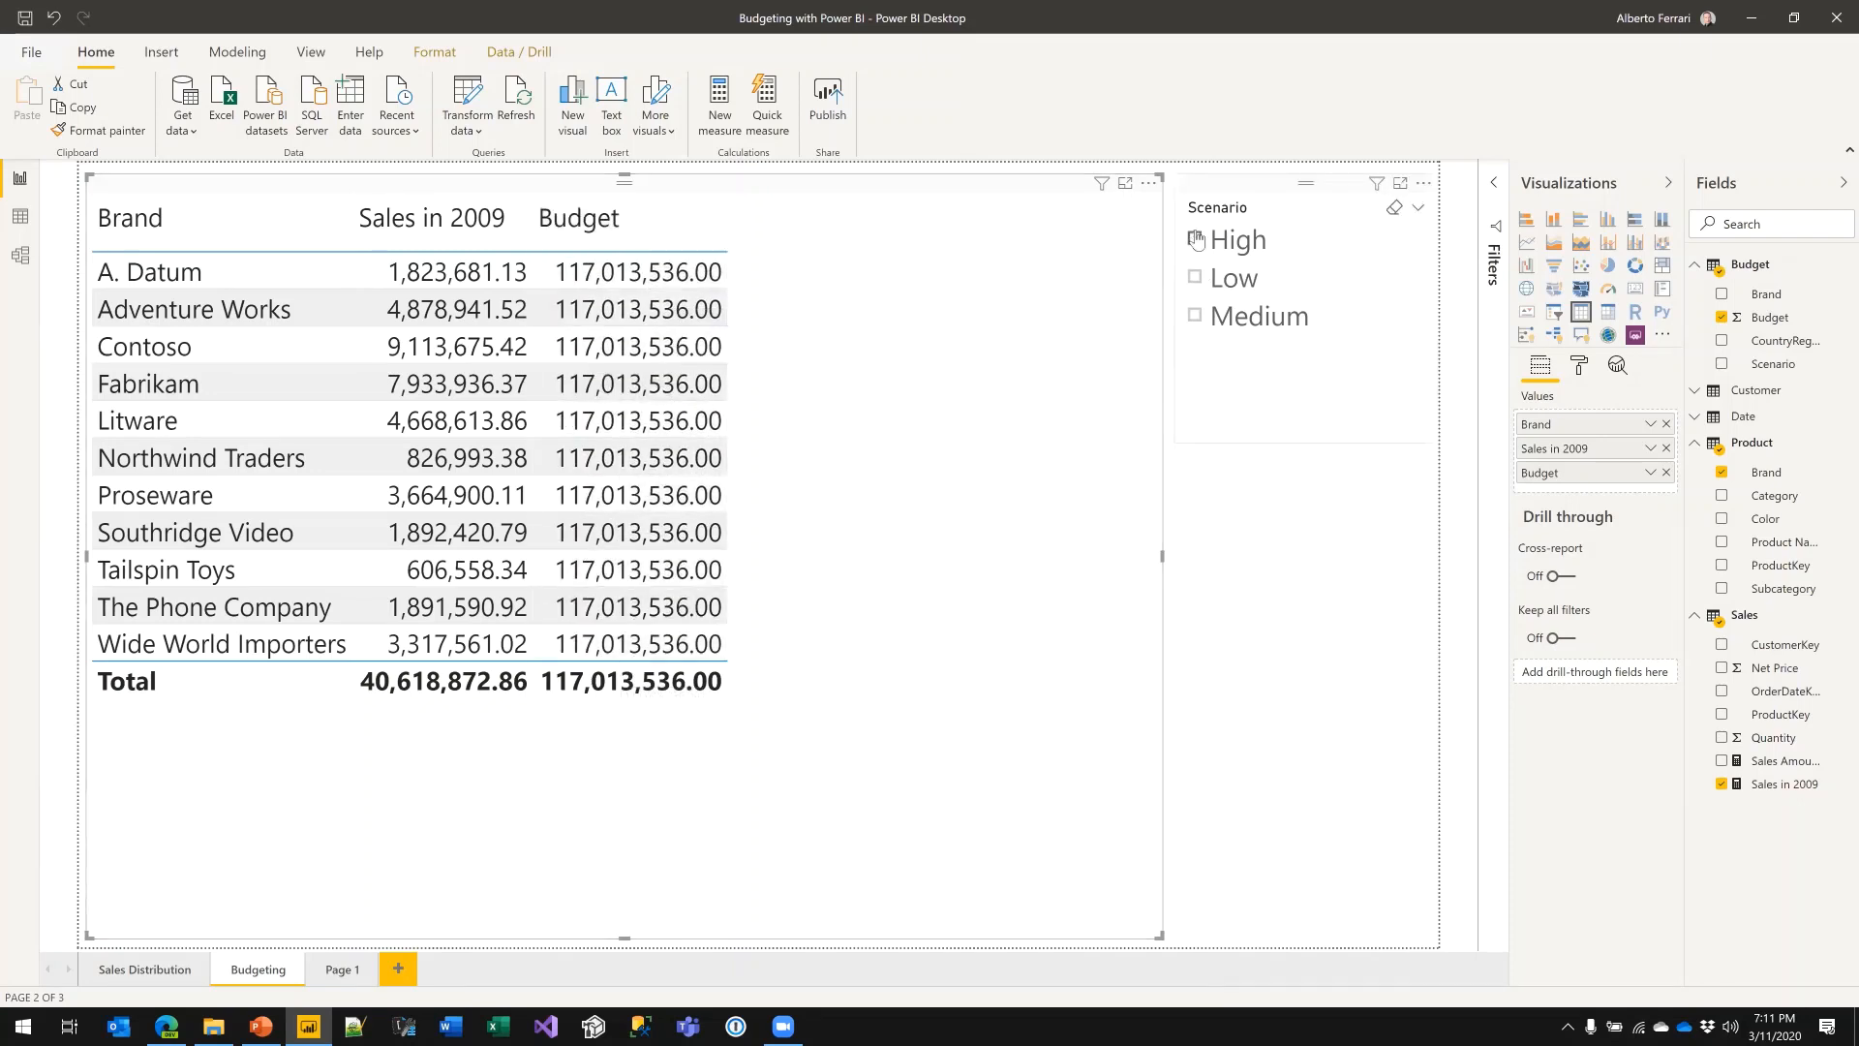
left_click(1196, 321)
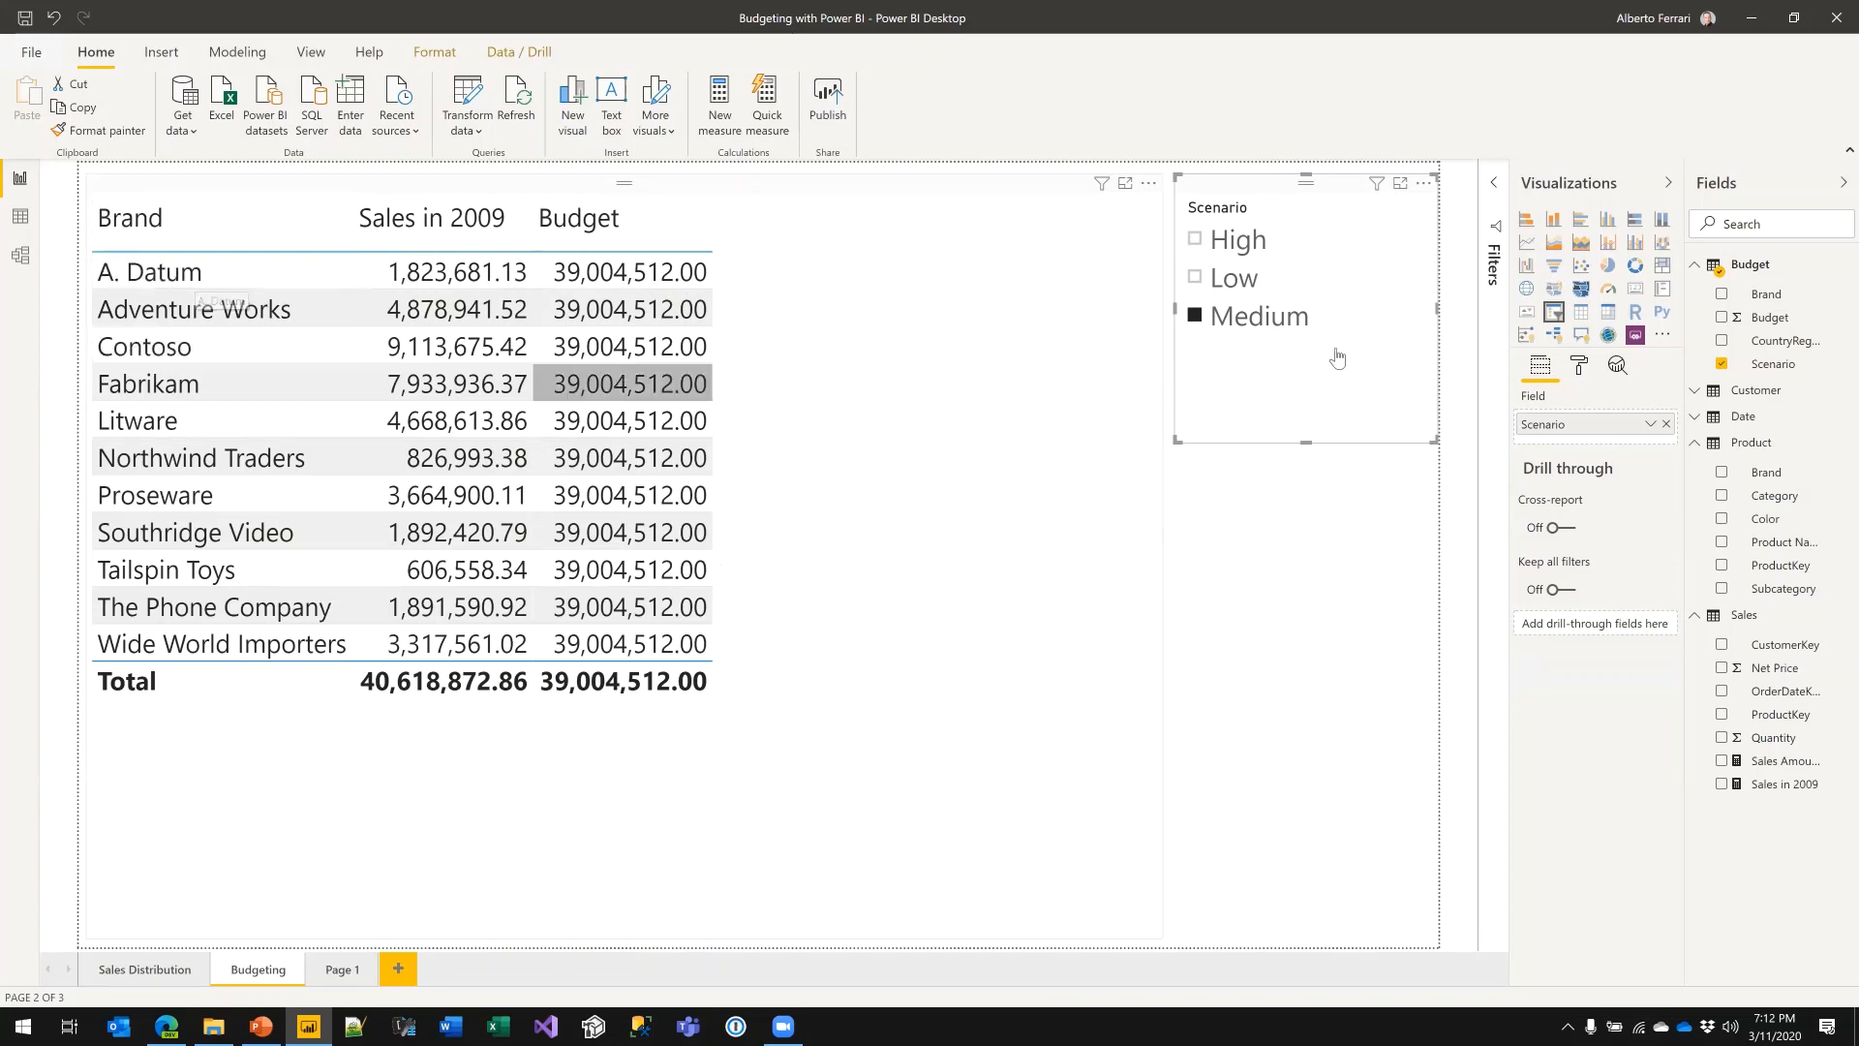
- Replace the table's Product Brand field with Brand from the Budget table and convert the visual to a matrix
left_click(1019, 389)
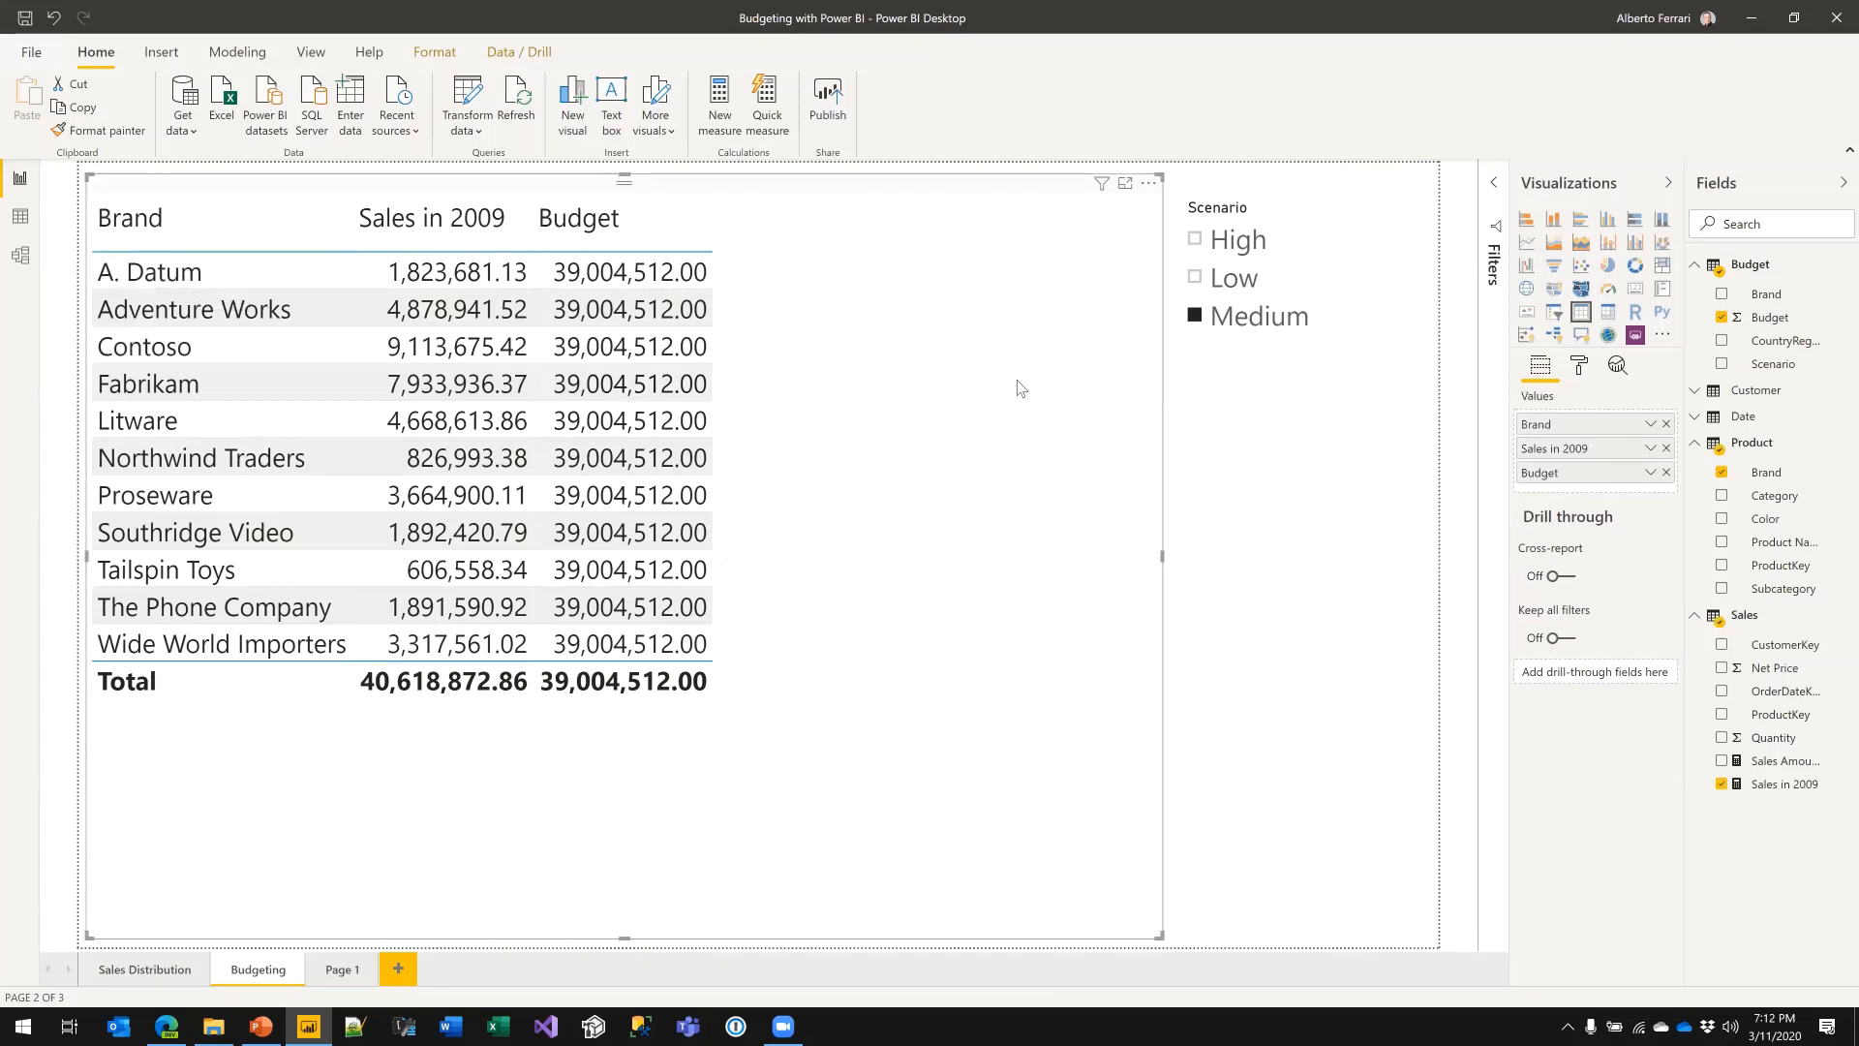
left_click(1721, 475)
left_click_drag(1768, 294, 379, 490)
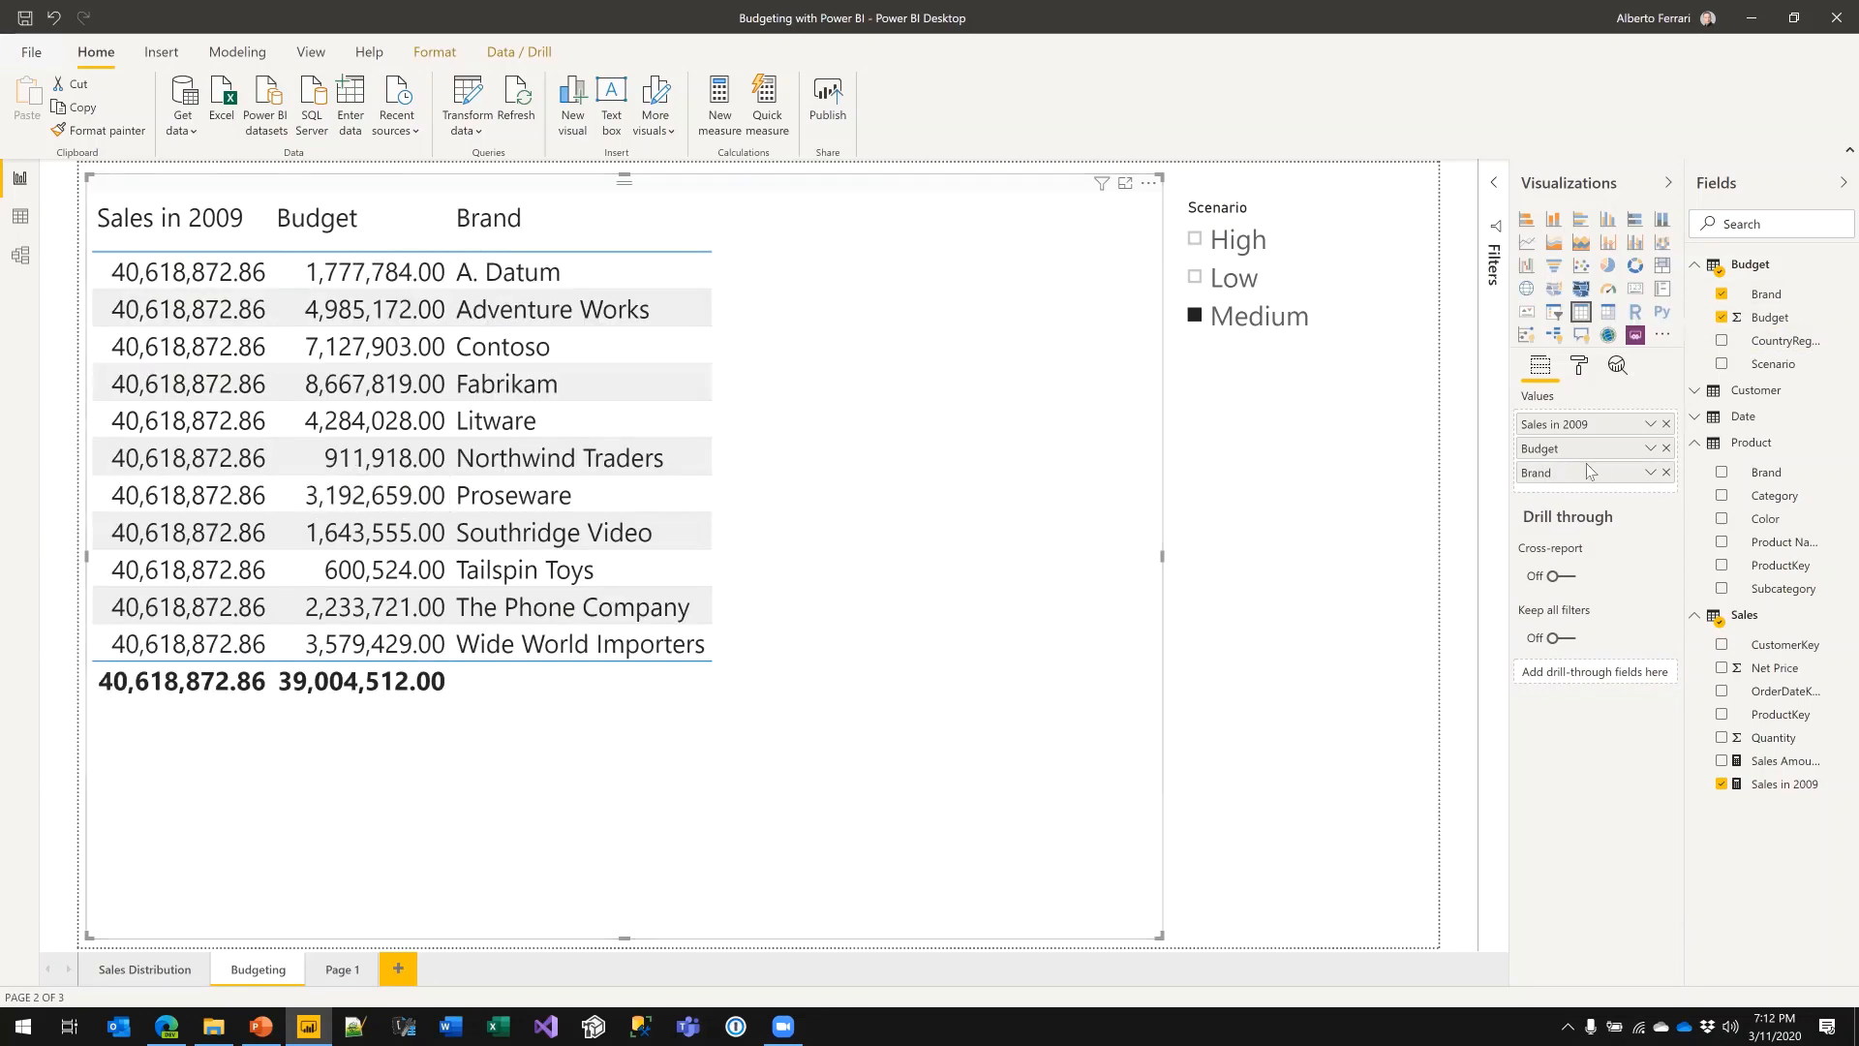
left_click(1607, 311)
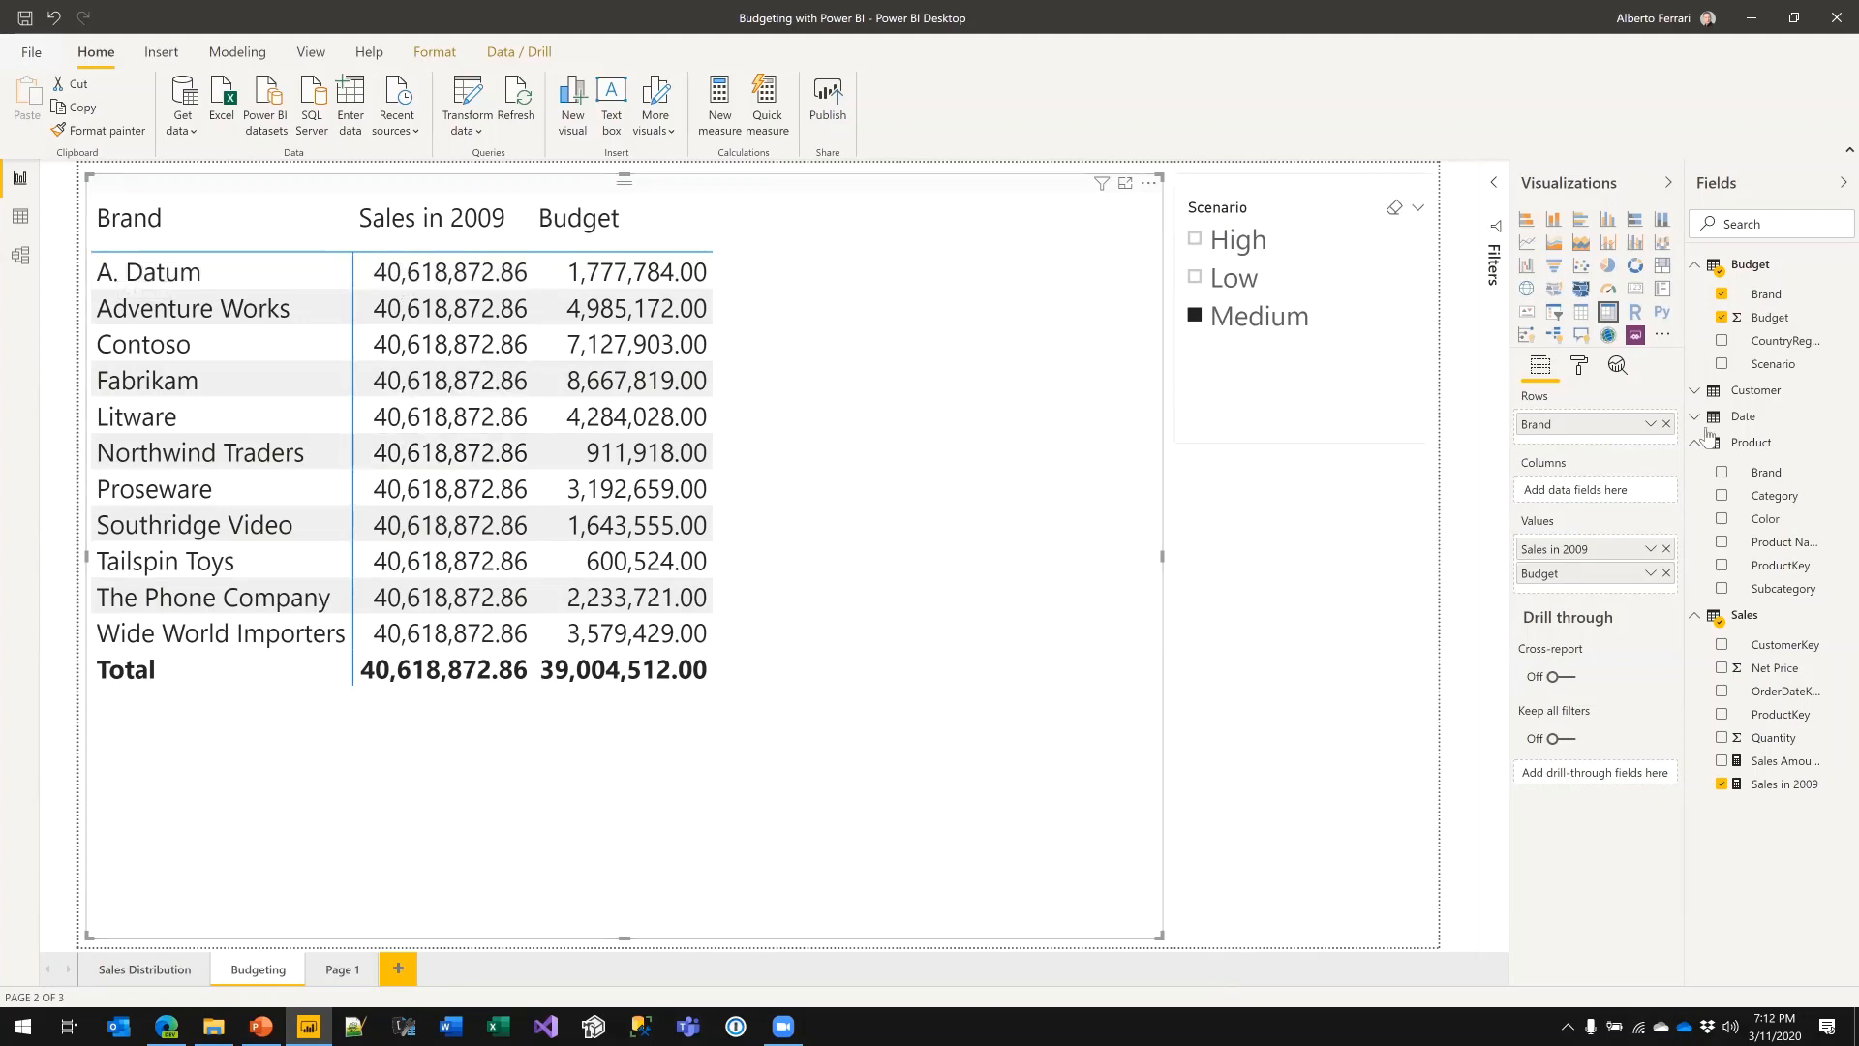
- Replace Brand in the Budgeting matrix's rows with the Month field from the Date table
left_click(1722, 295)
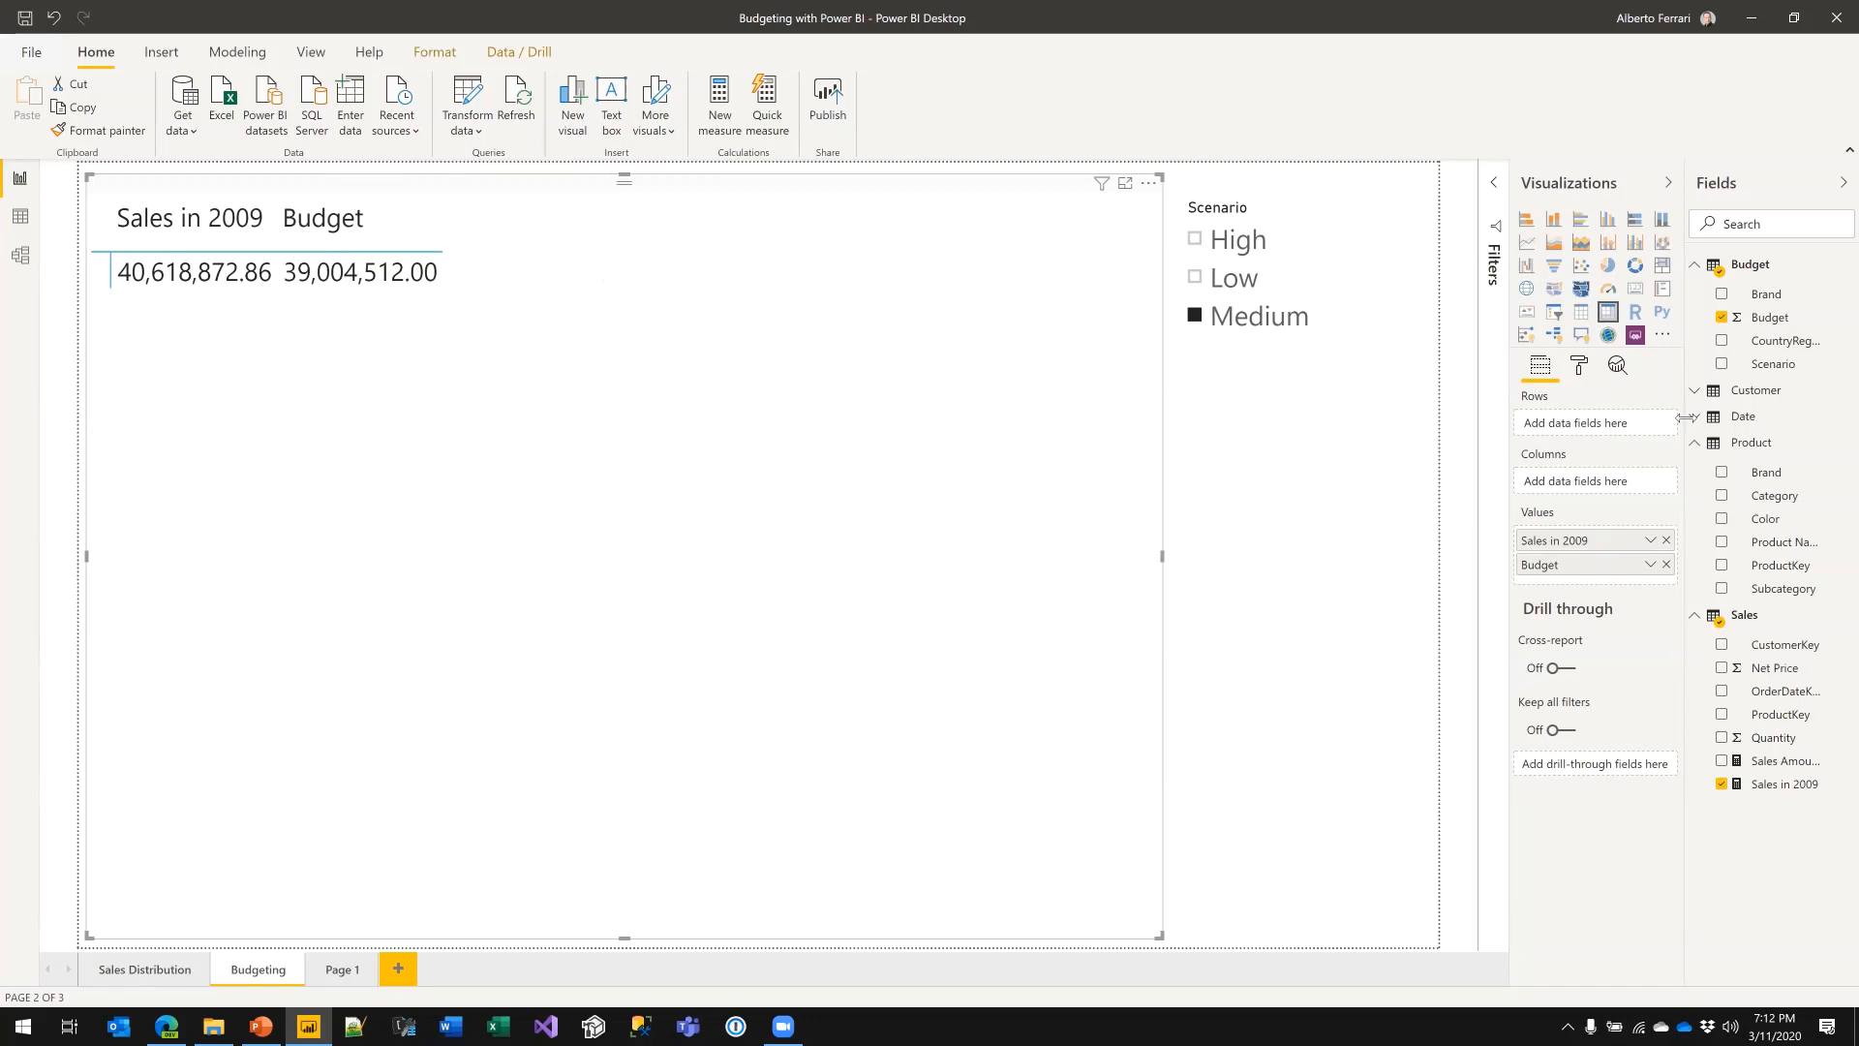
left_click(1739, 416)
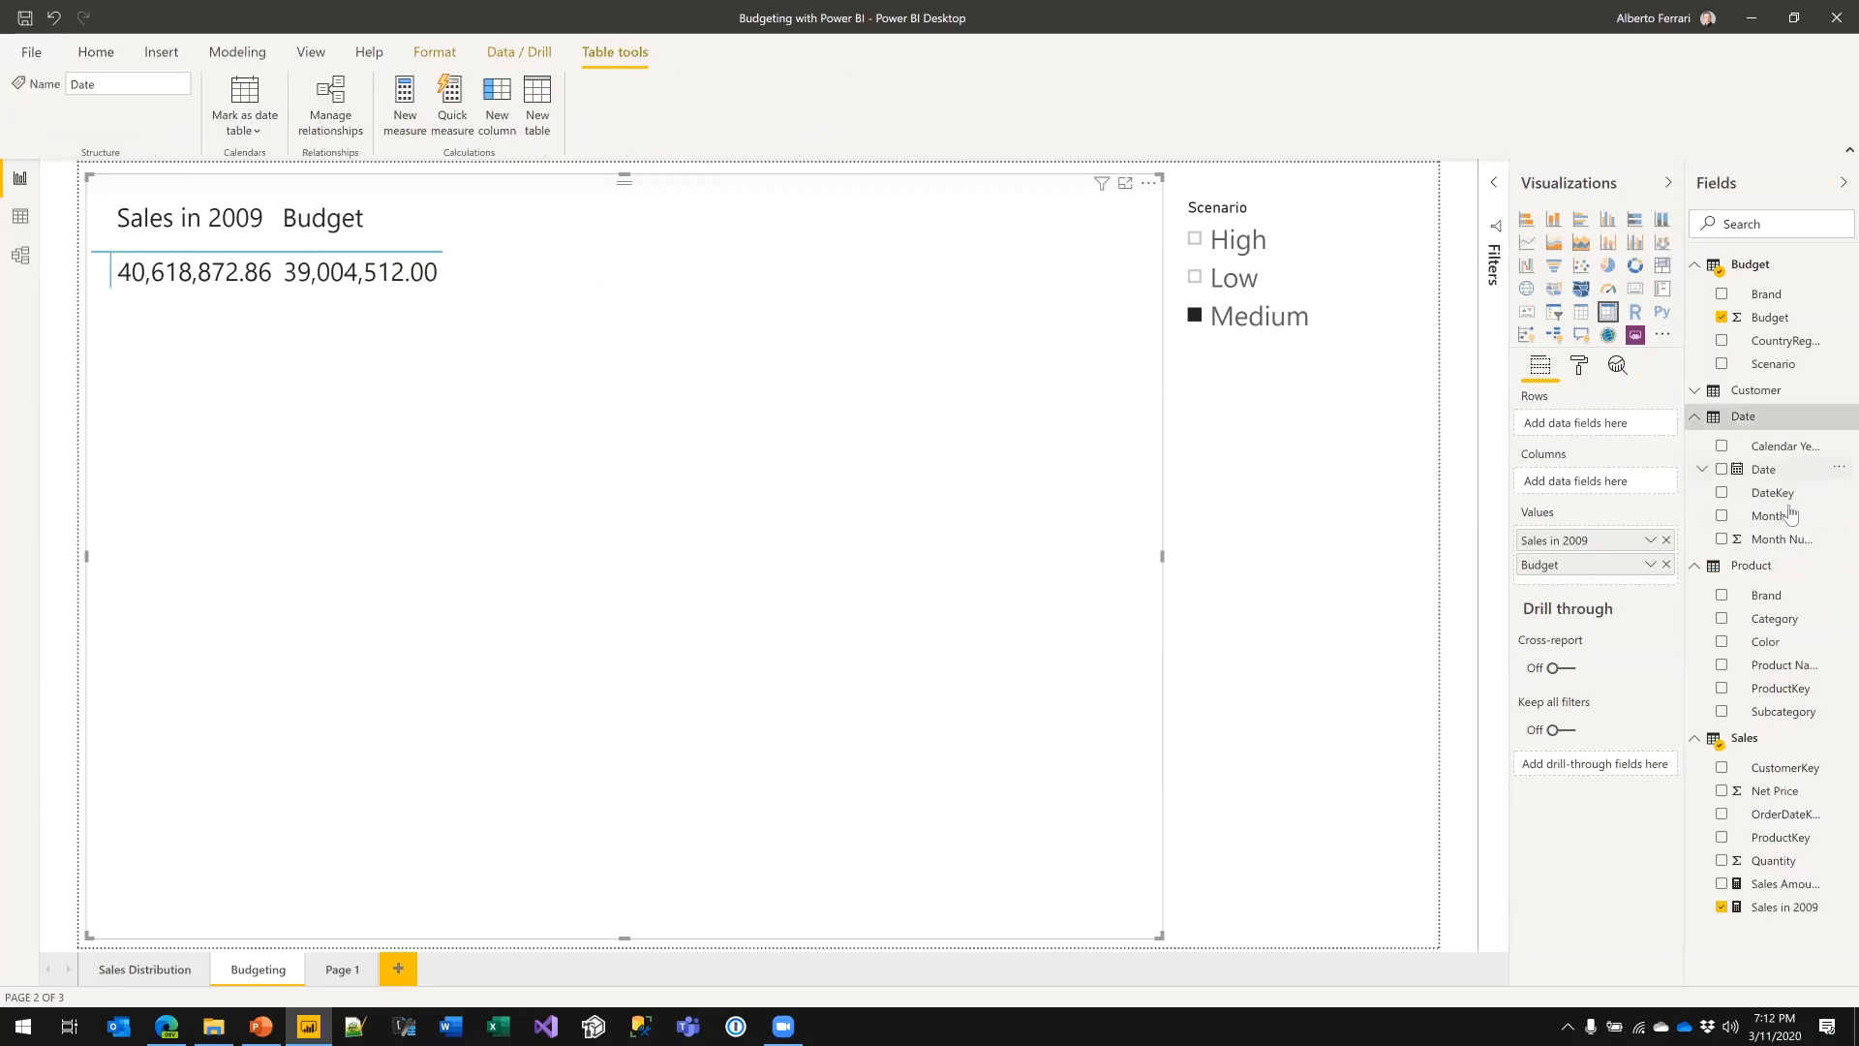
left_click_drag(1786, 540, 651, 438)
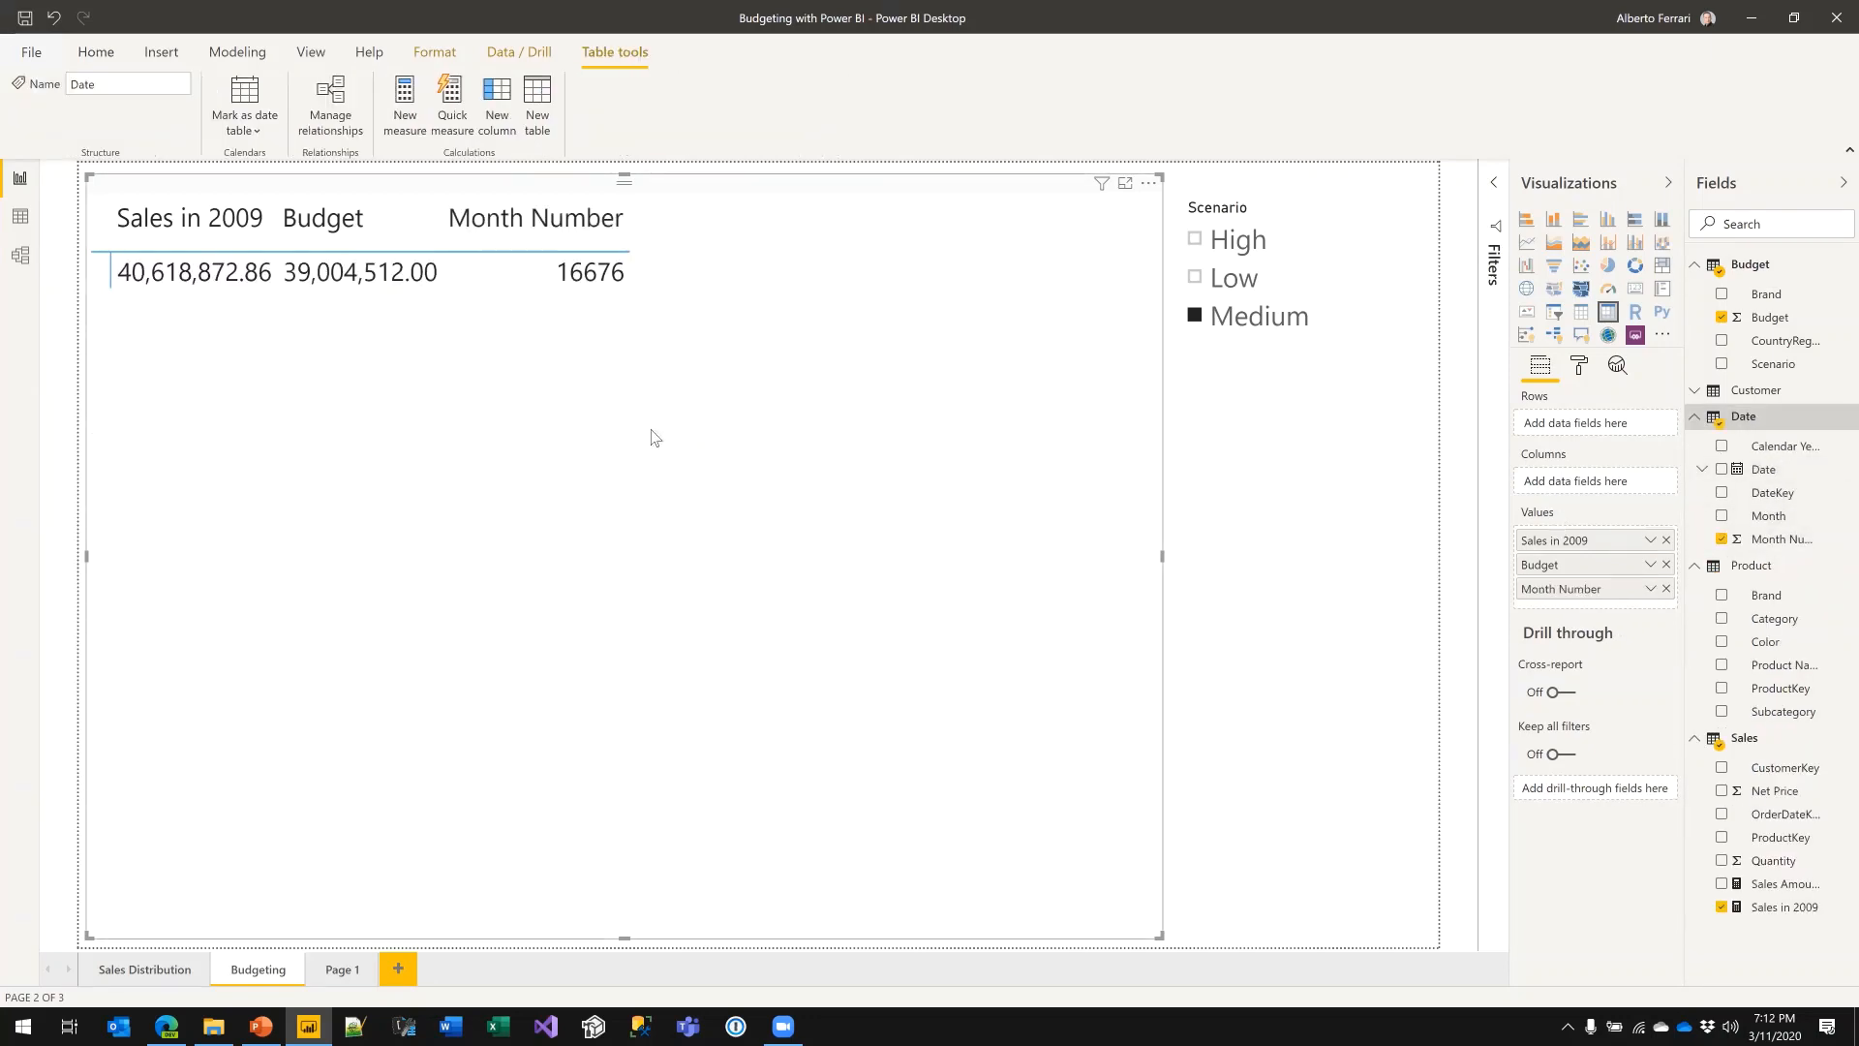
left_click(1723, 540)
left_click_drag(1771, 516, 481, 544)
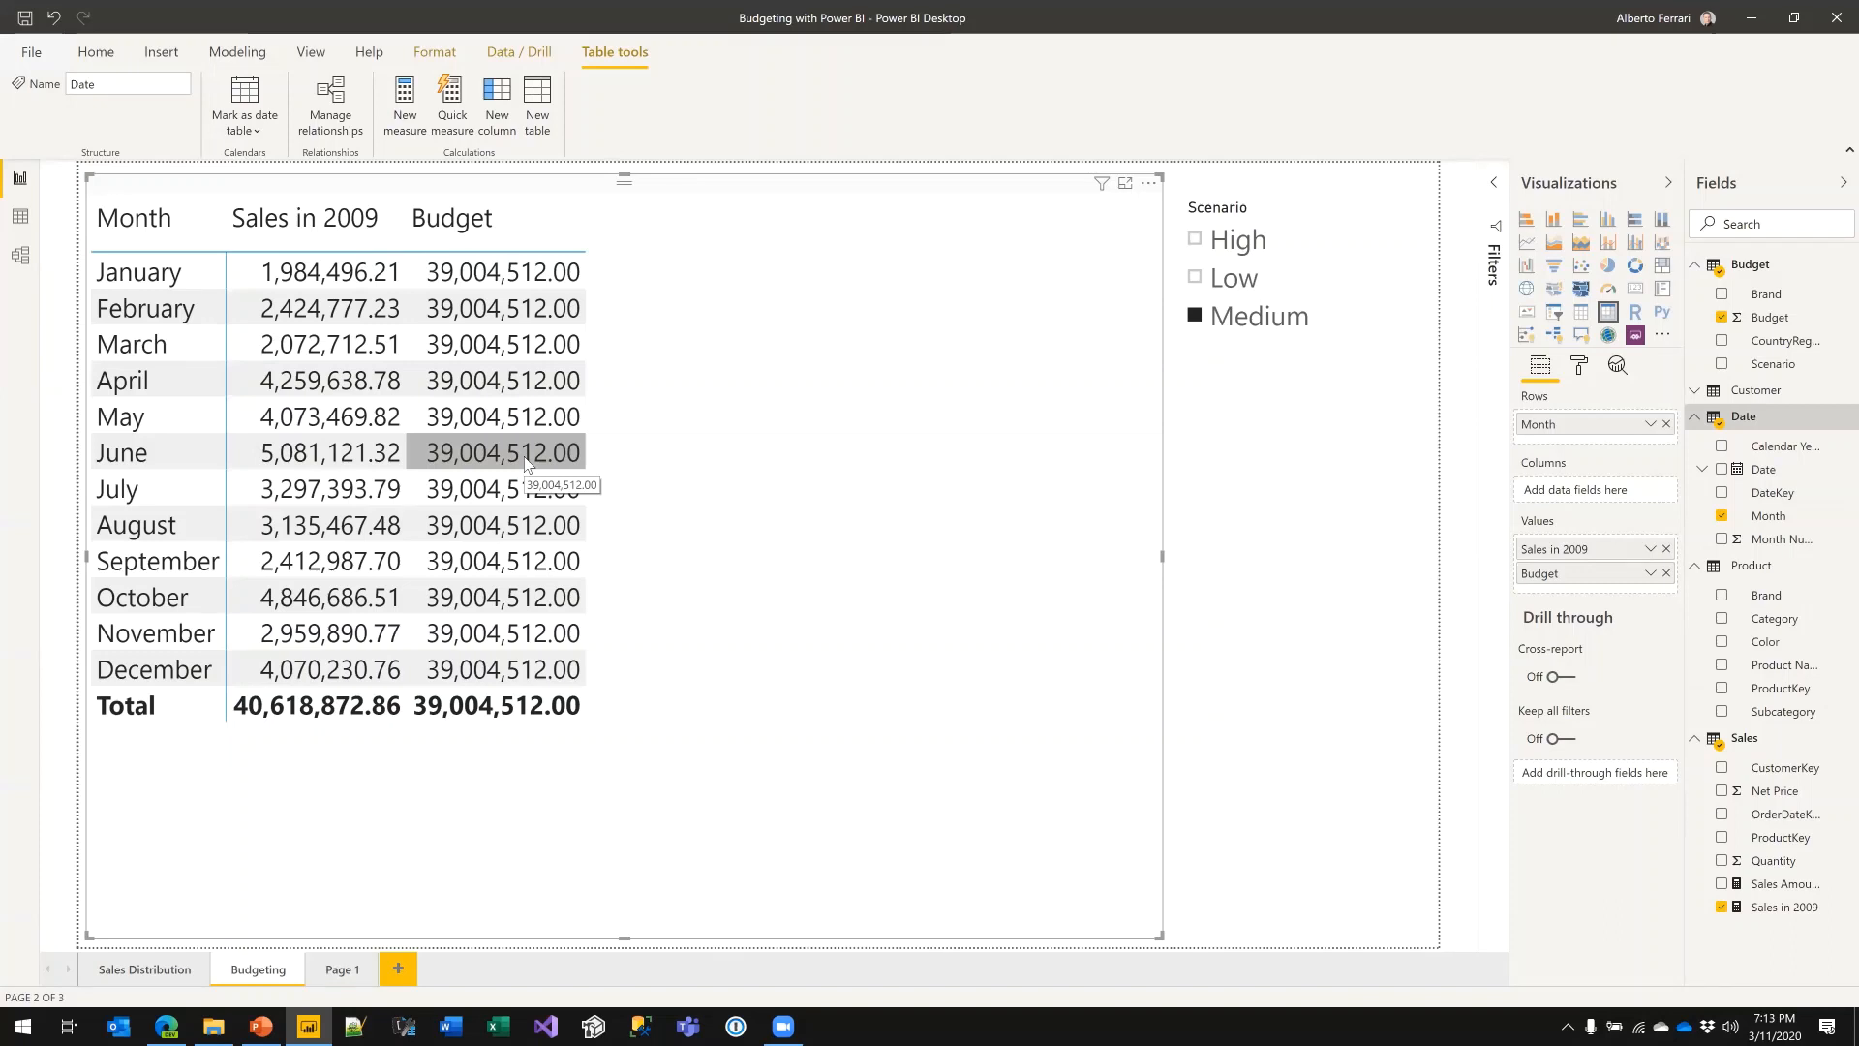
- Examine the model diagram for a relationship or shared column between the Date and Budget tables
left_click(20, 254)
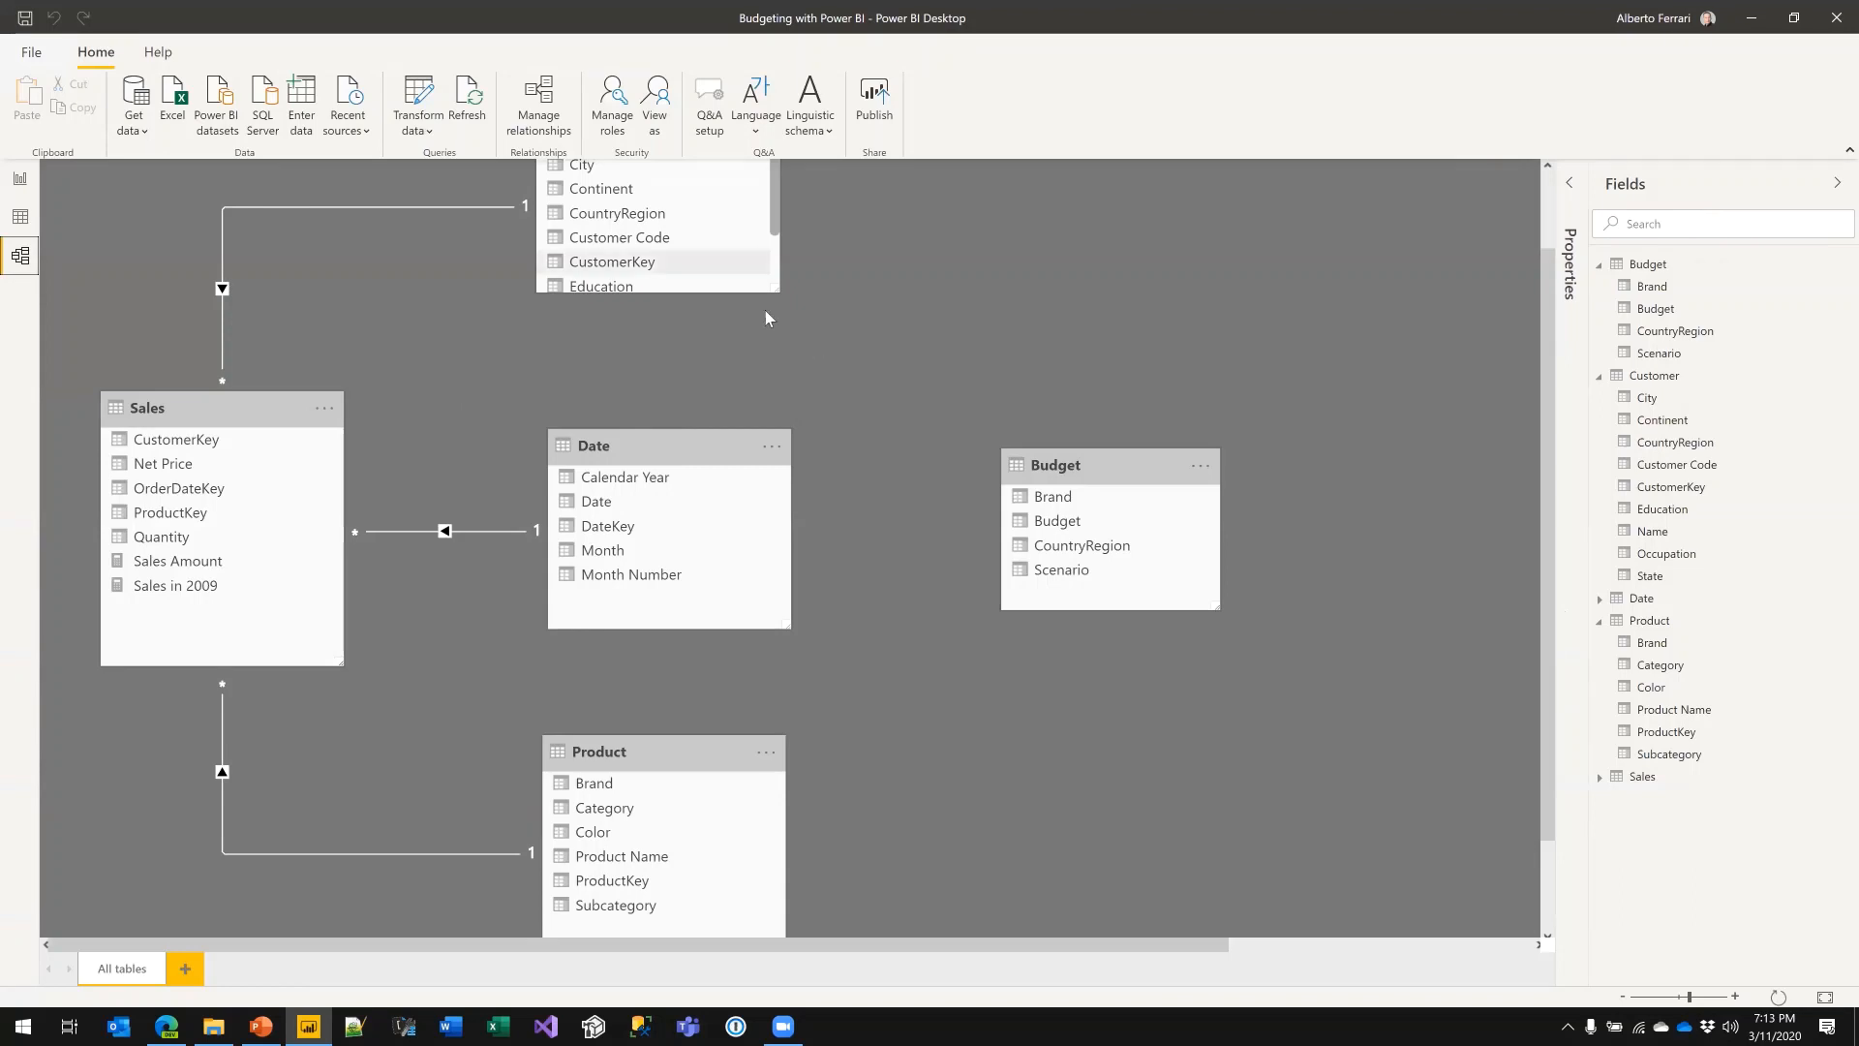
scroll(806, 360, "up", 2)
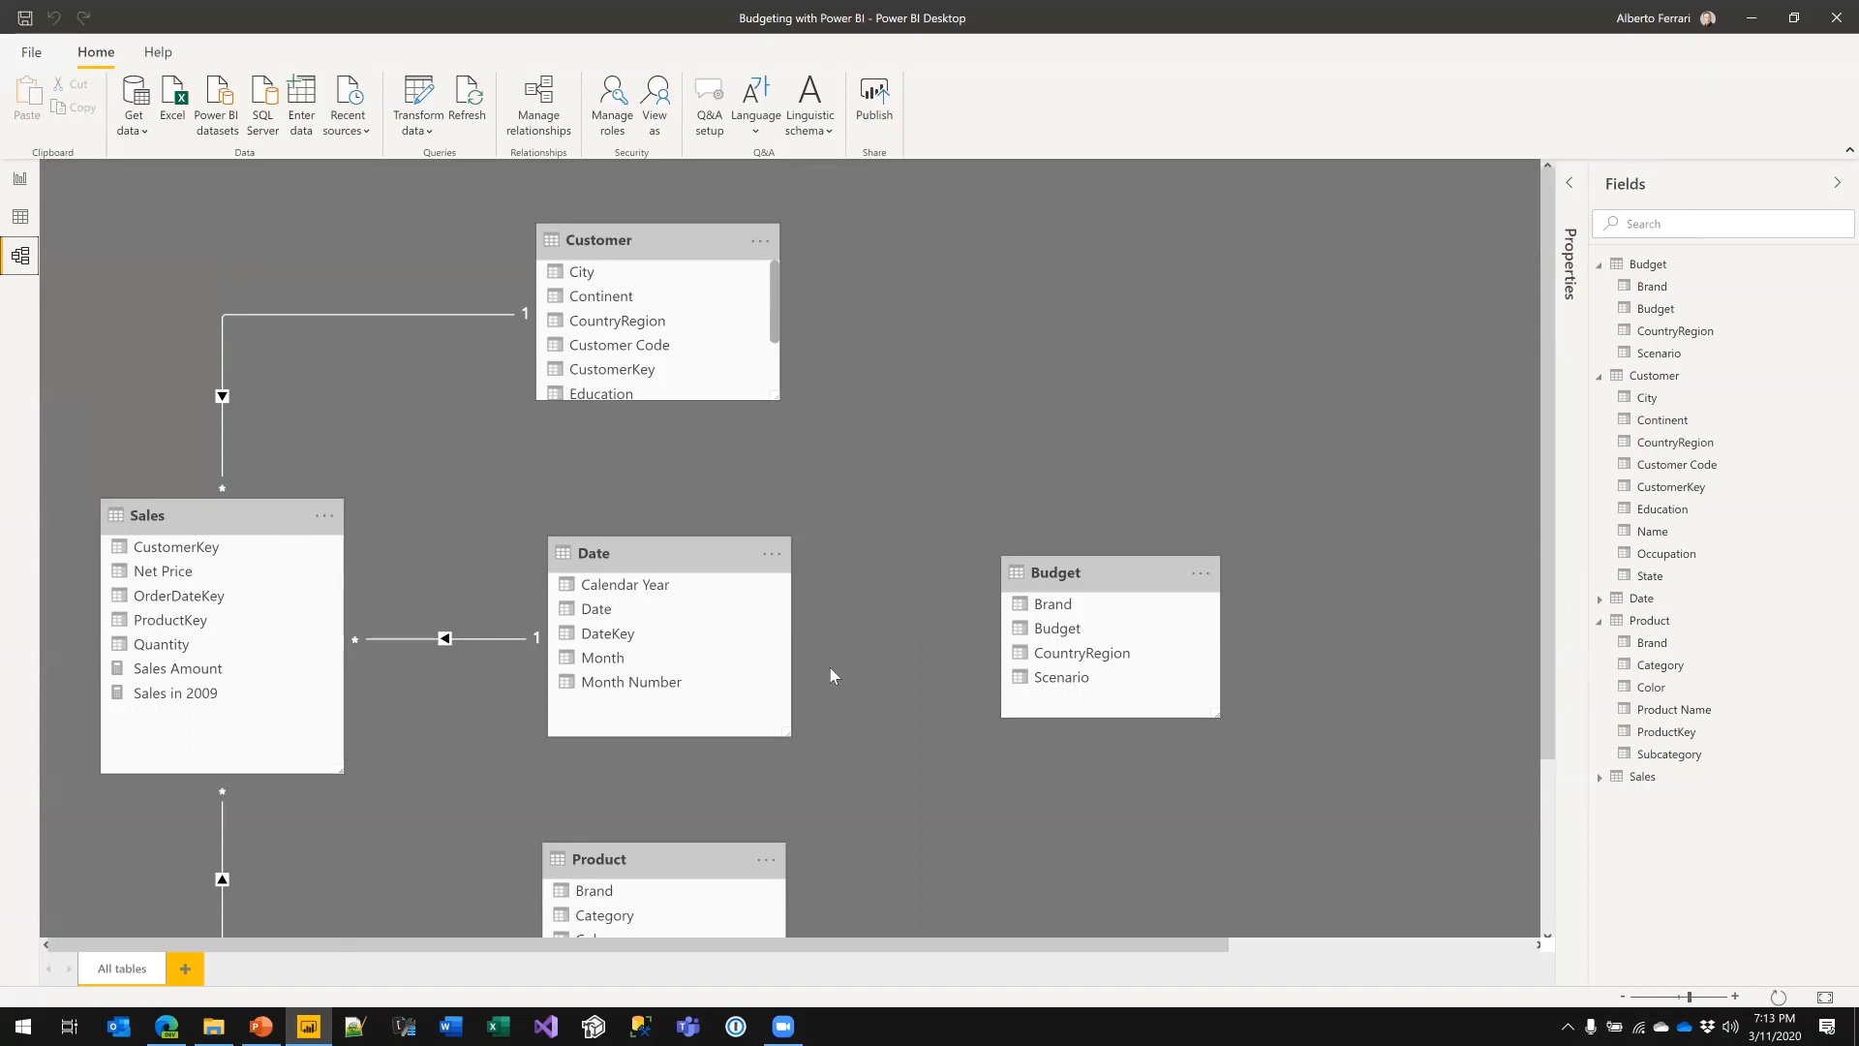
scroll(1062, 756, "down", 2)
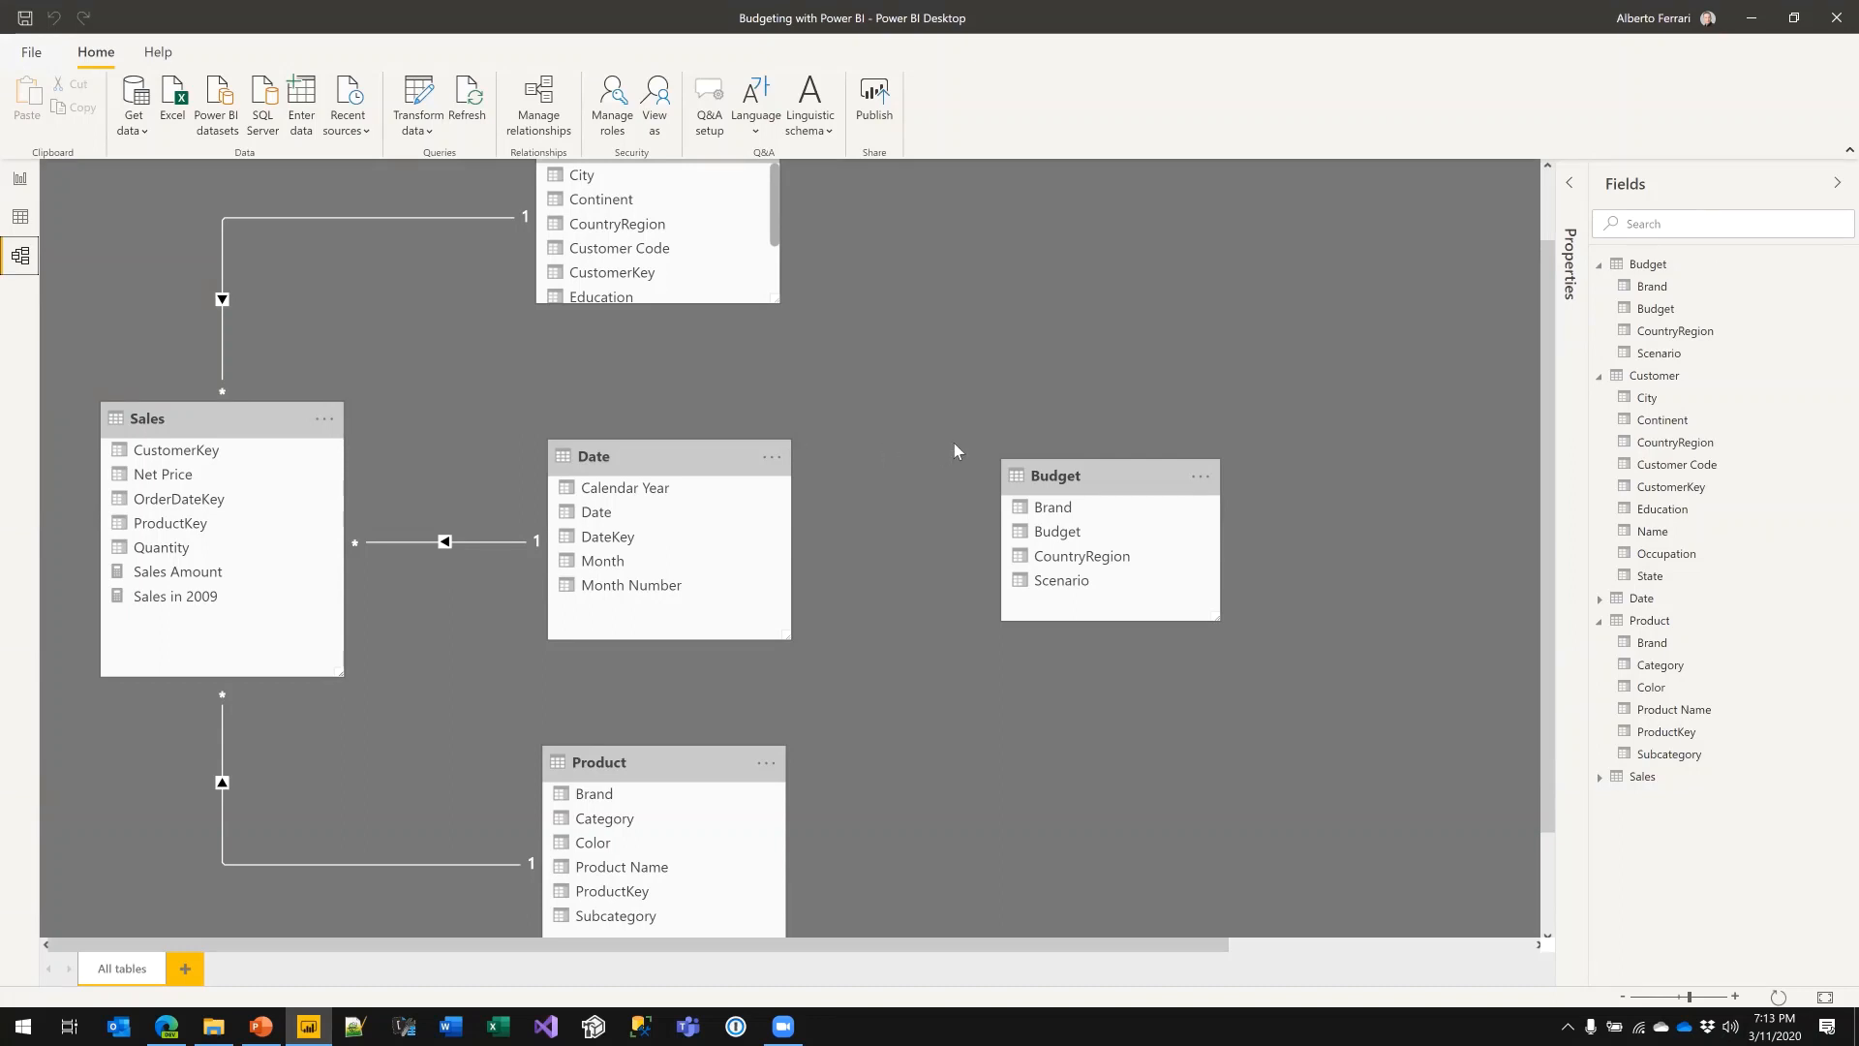
left_click(740, 458)
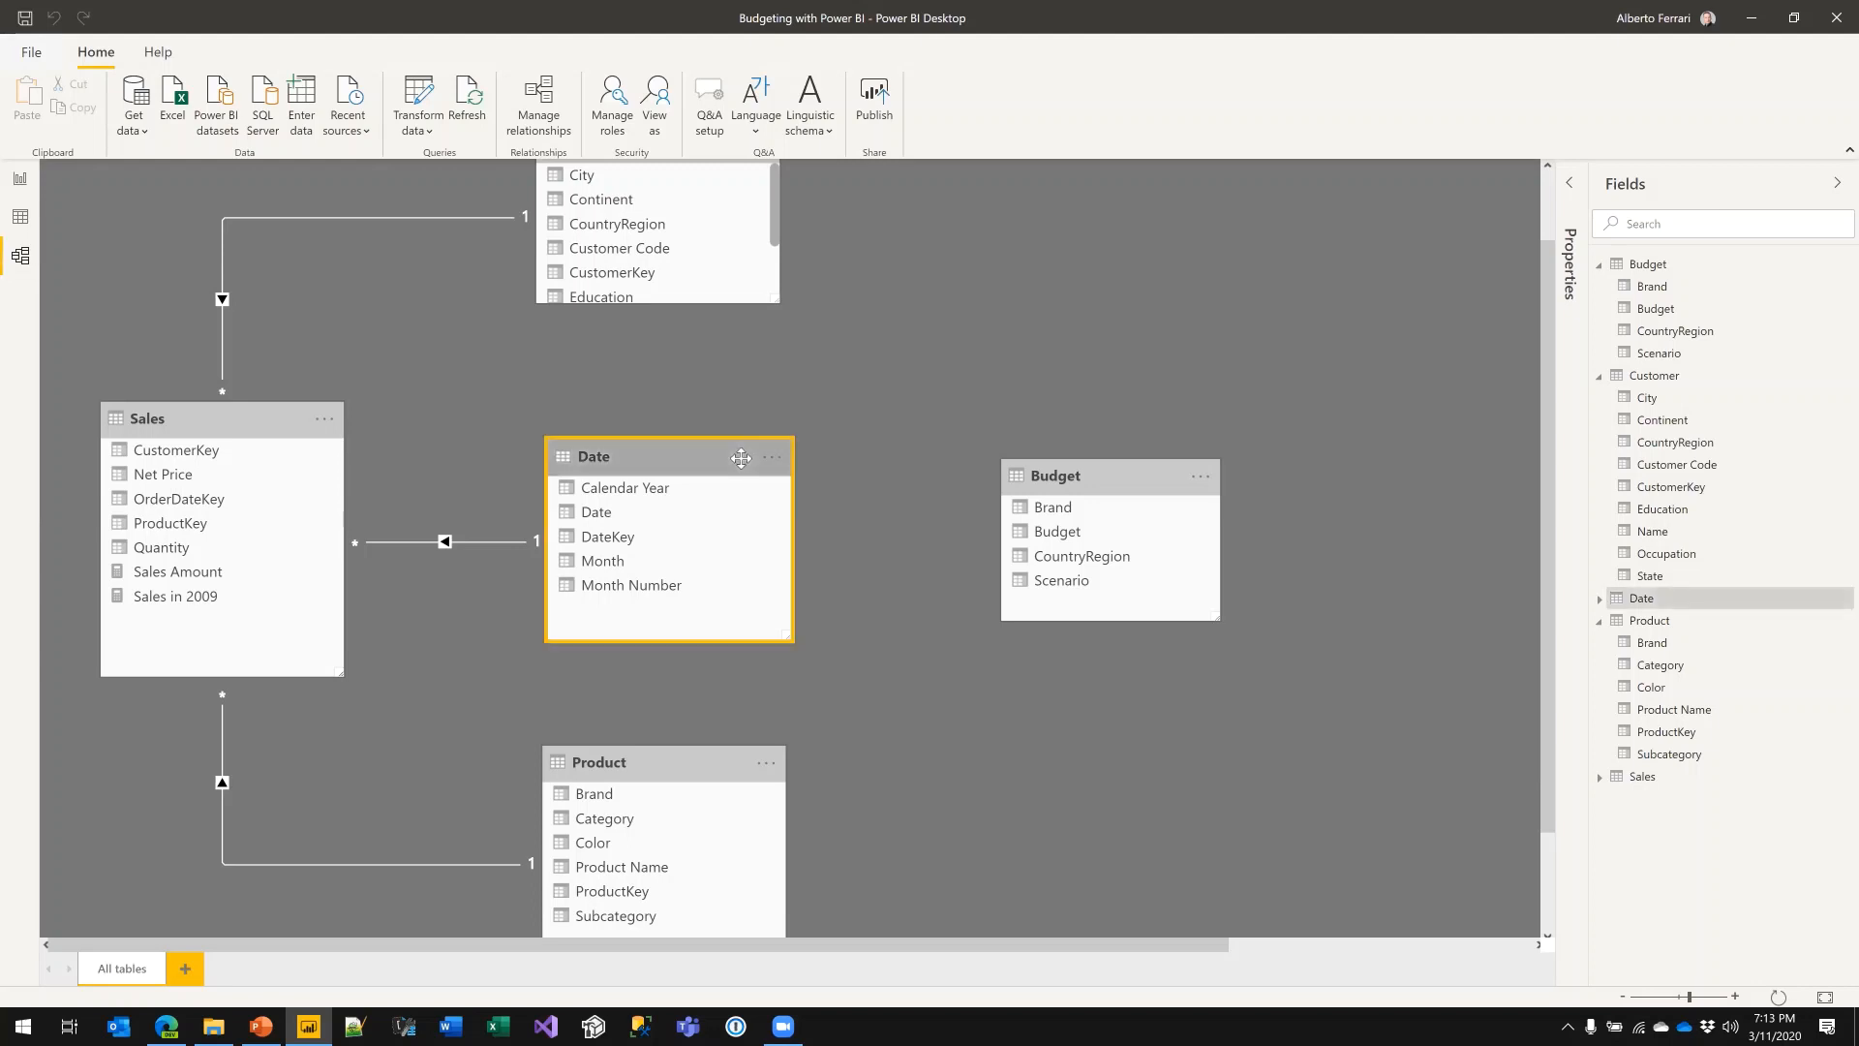
left_click(1118, 482)
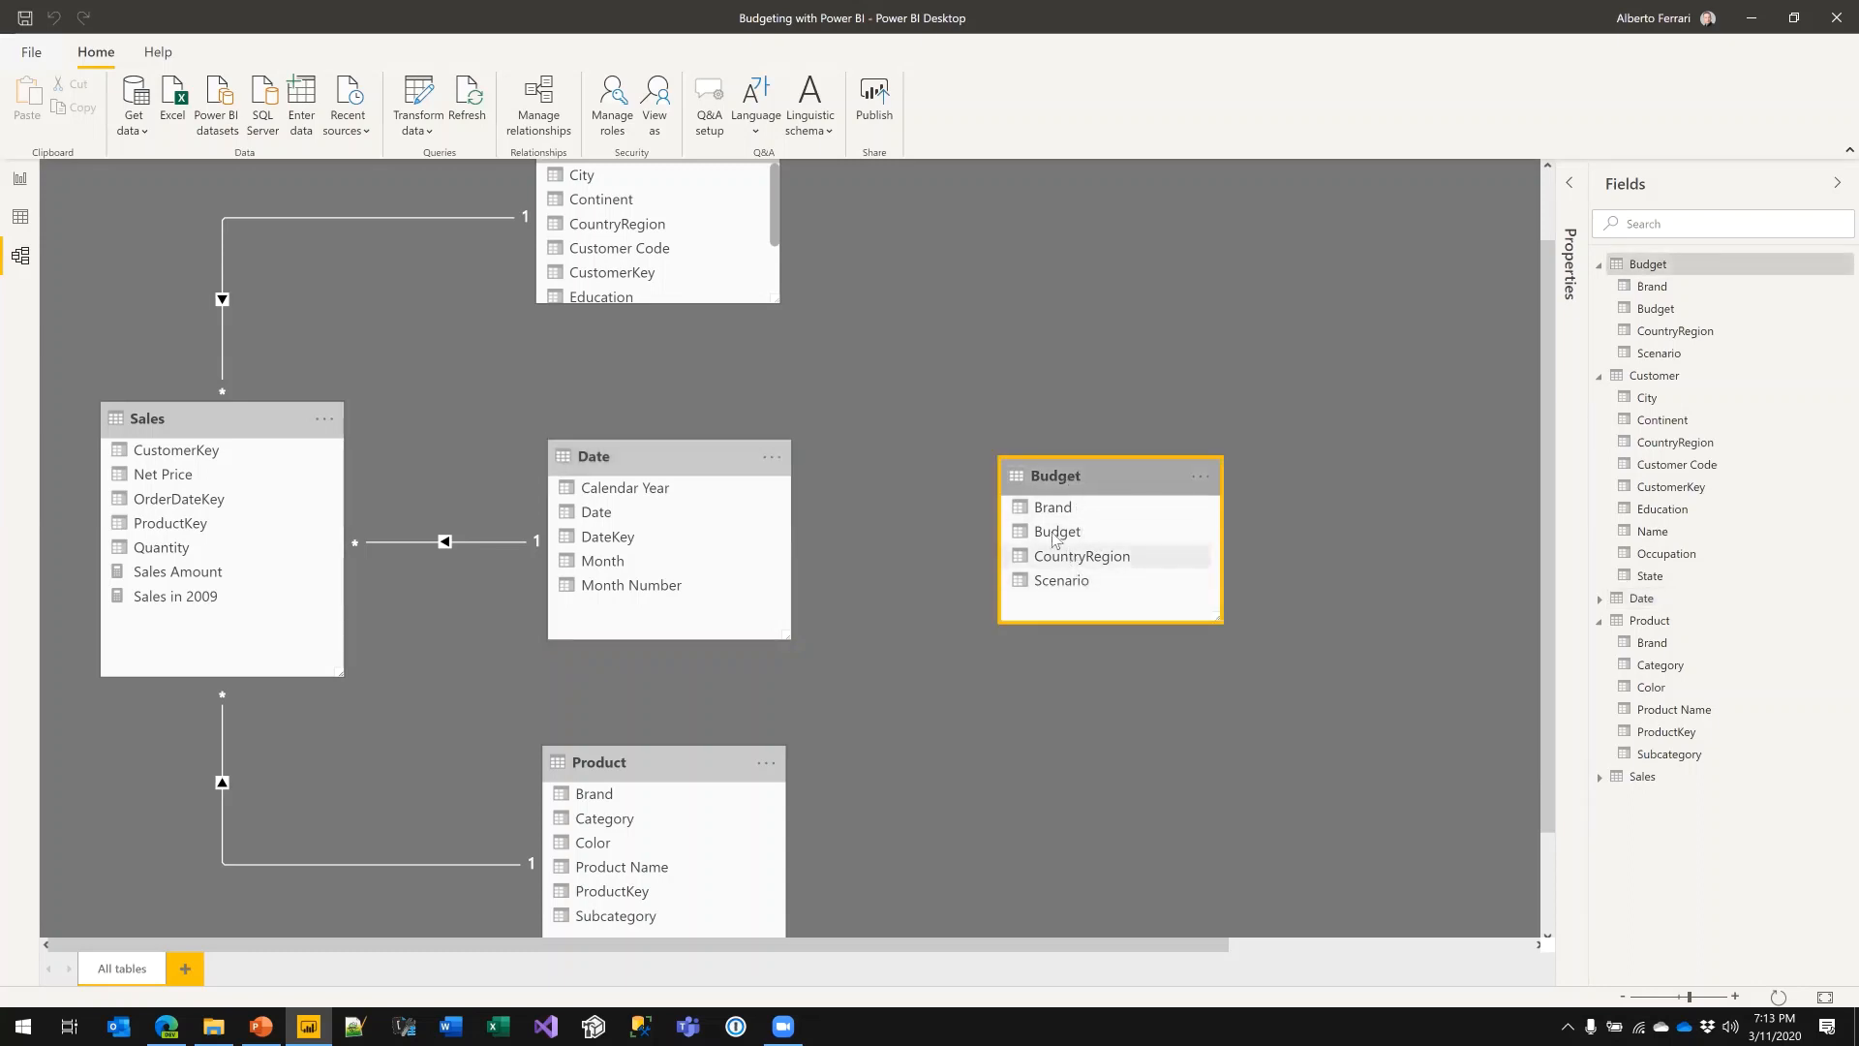
- Check the Budget table's granularity in the Page 1 matrix, the model diagram and the table's data rows
left_click(19, 178)
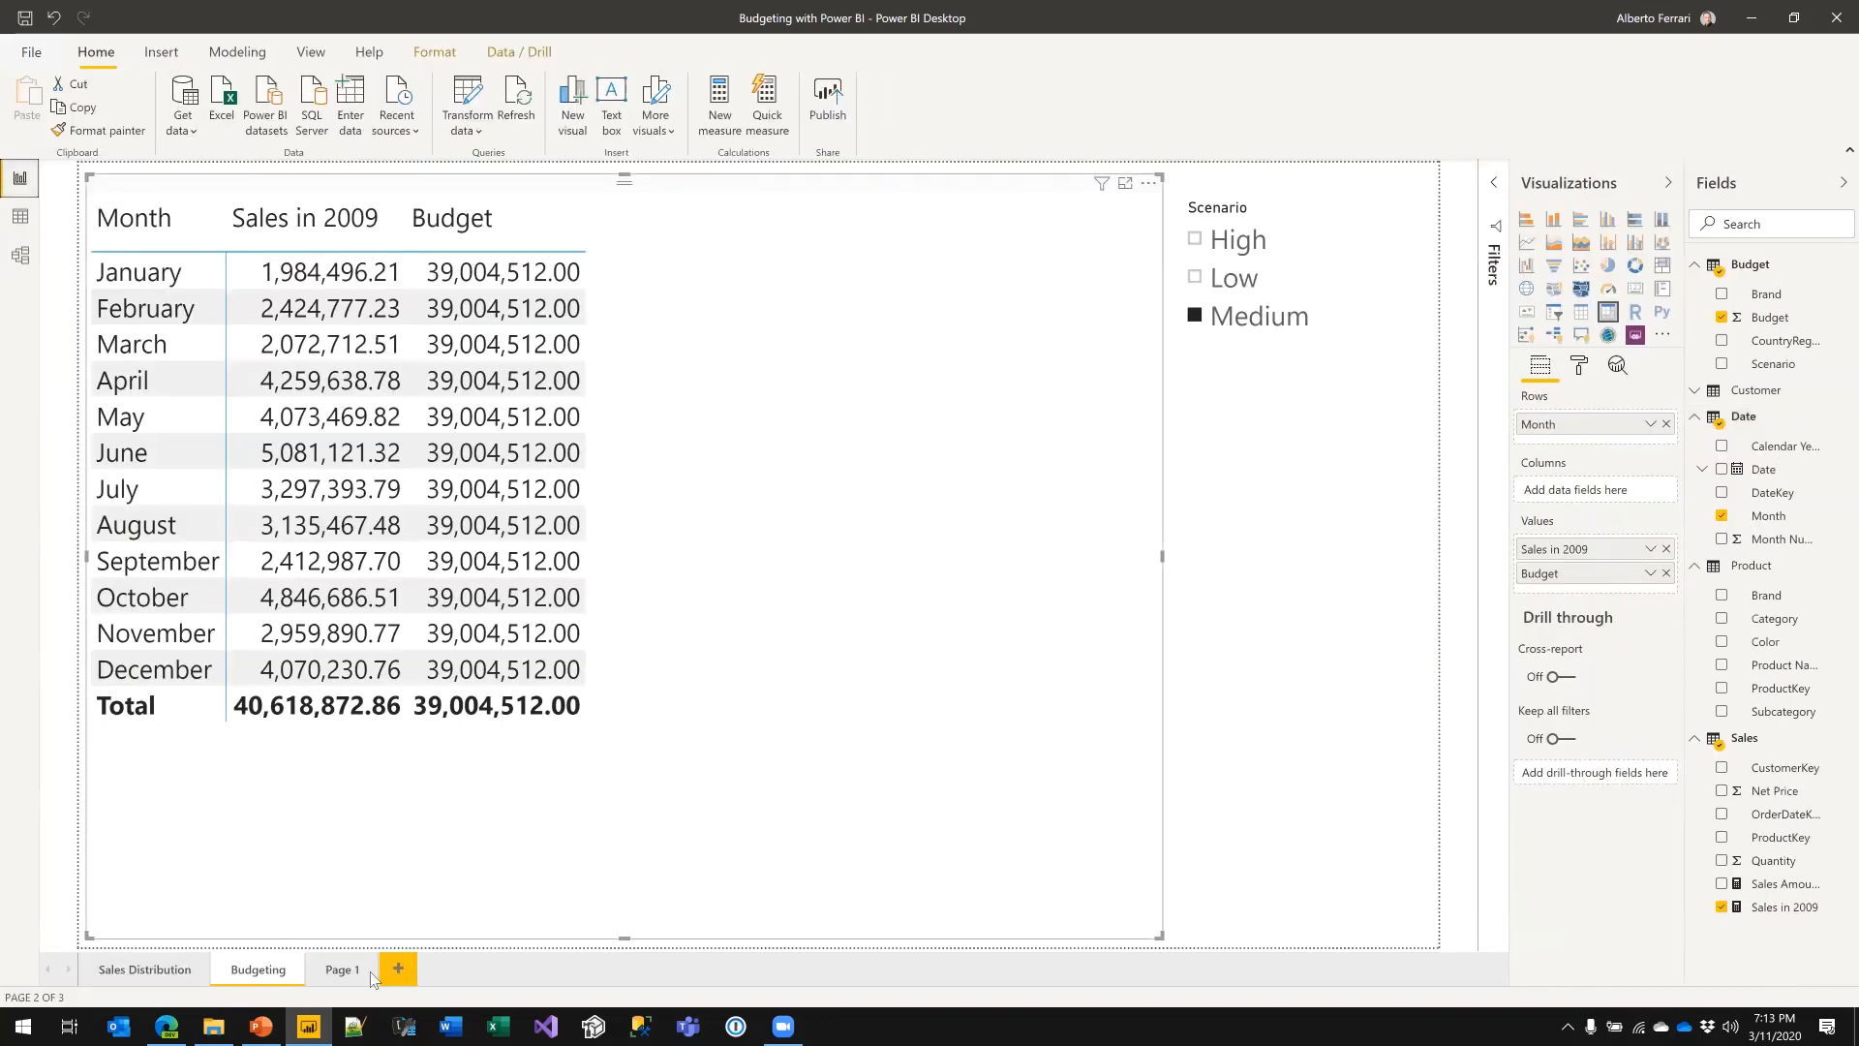
left_click(349, 969)
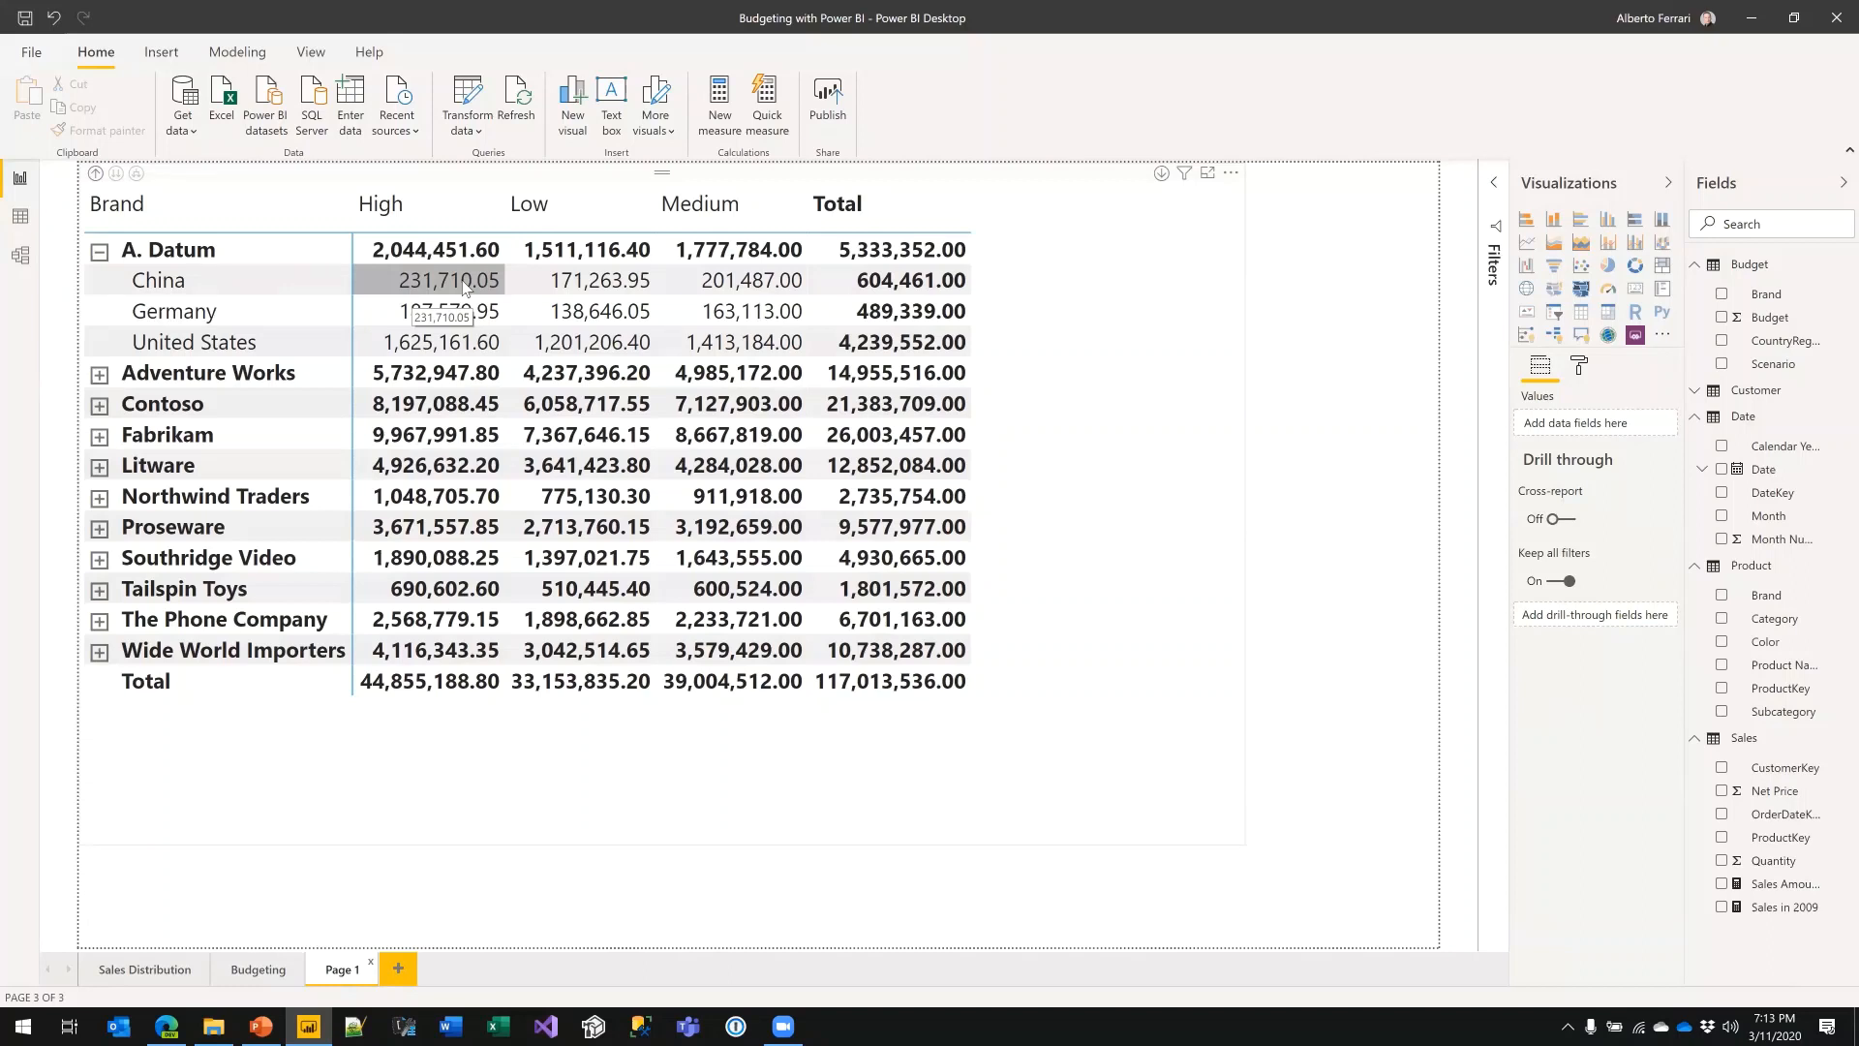
left_click(21, 256)
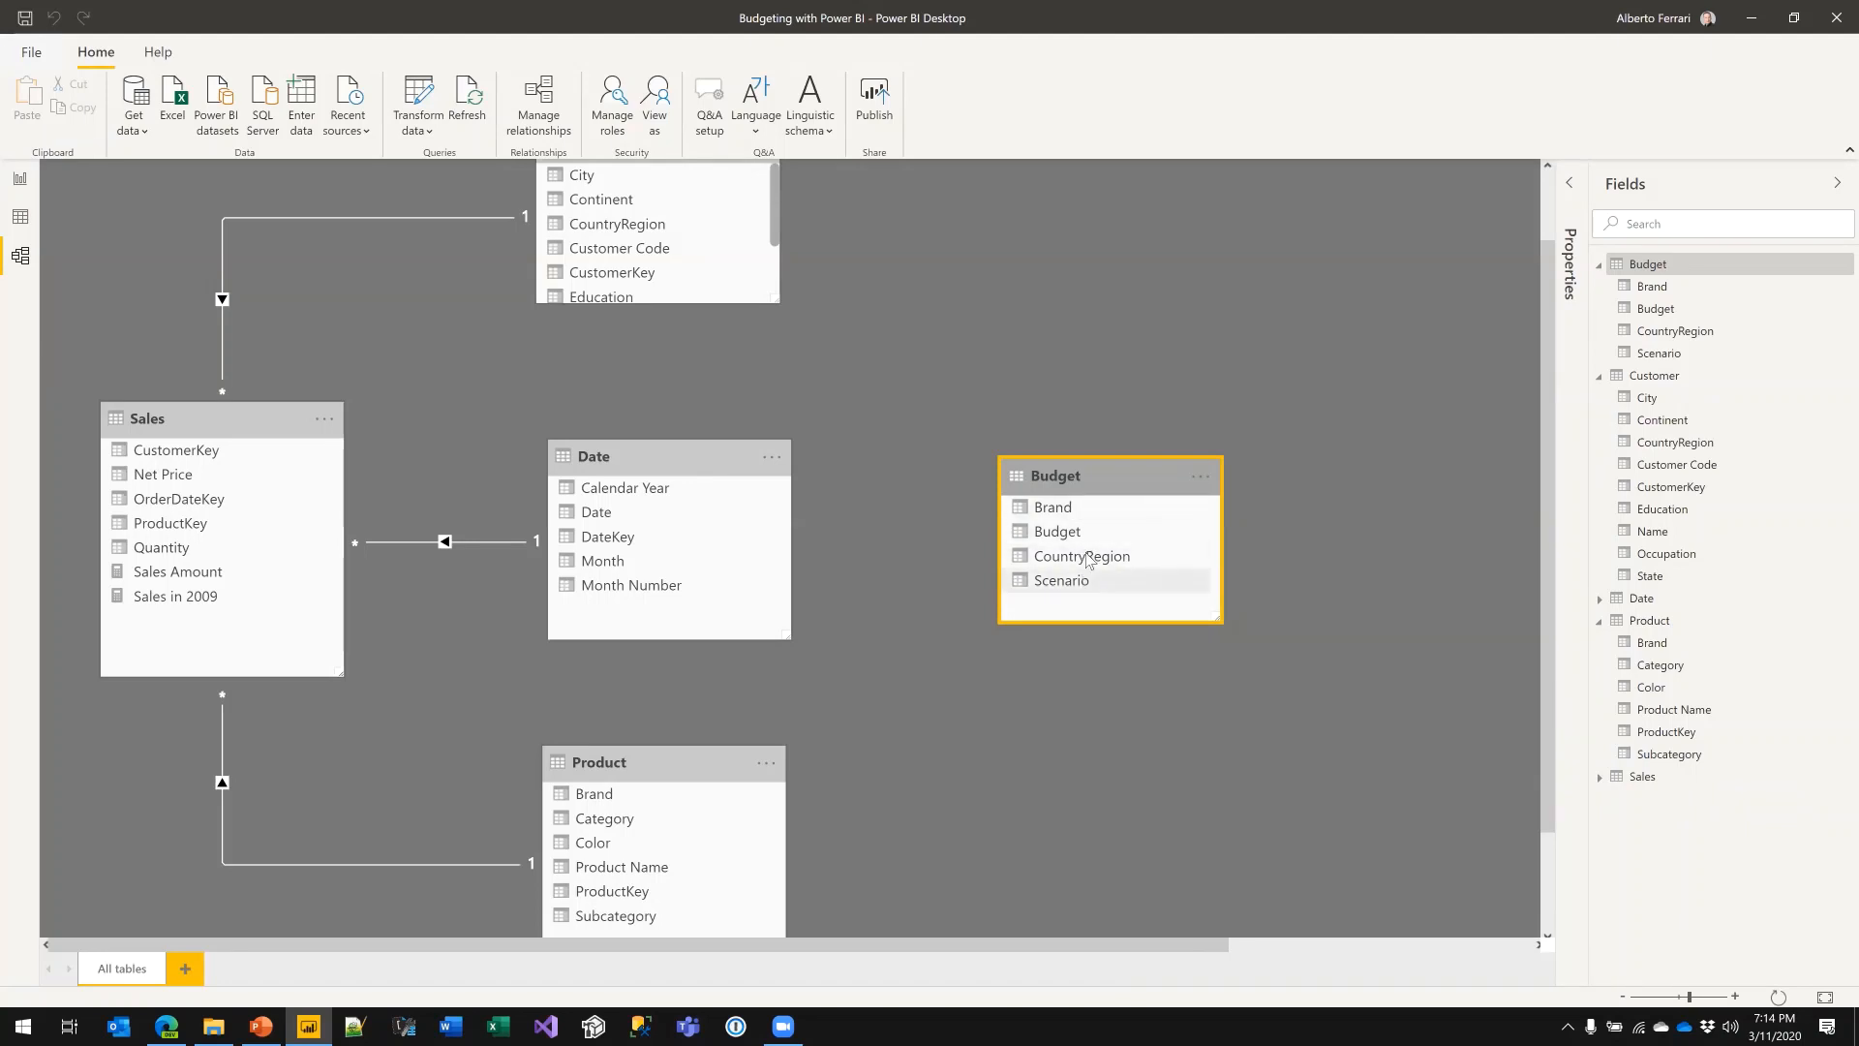
left_click(716, 463)
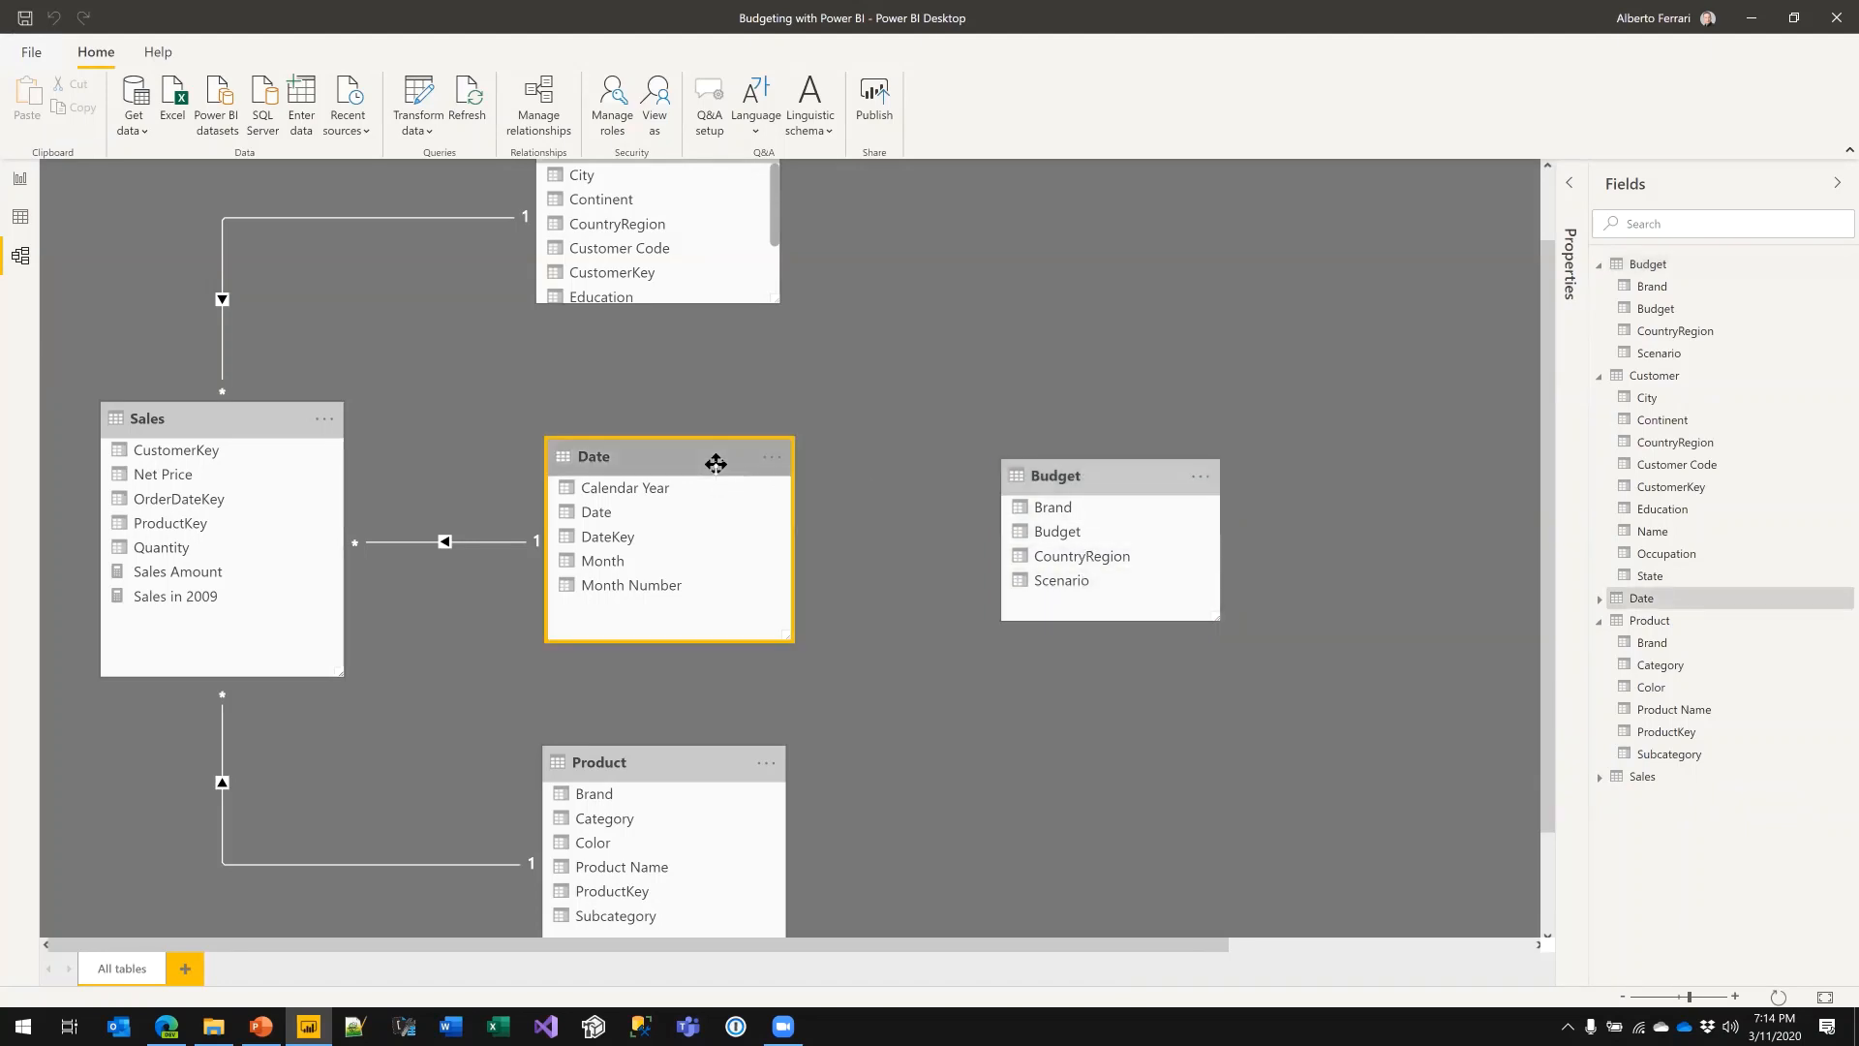
left_click(1117, 477)
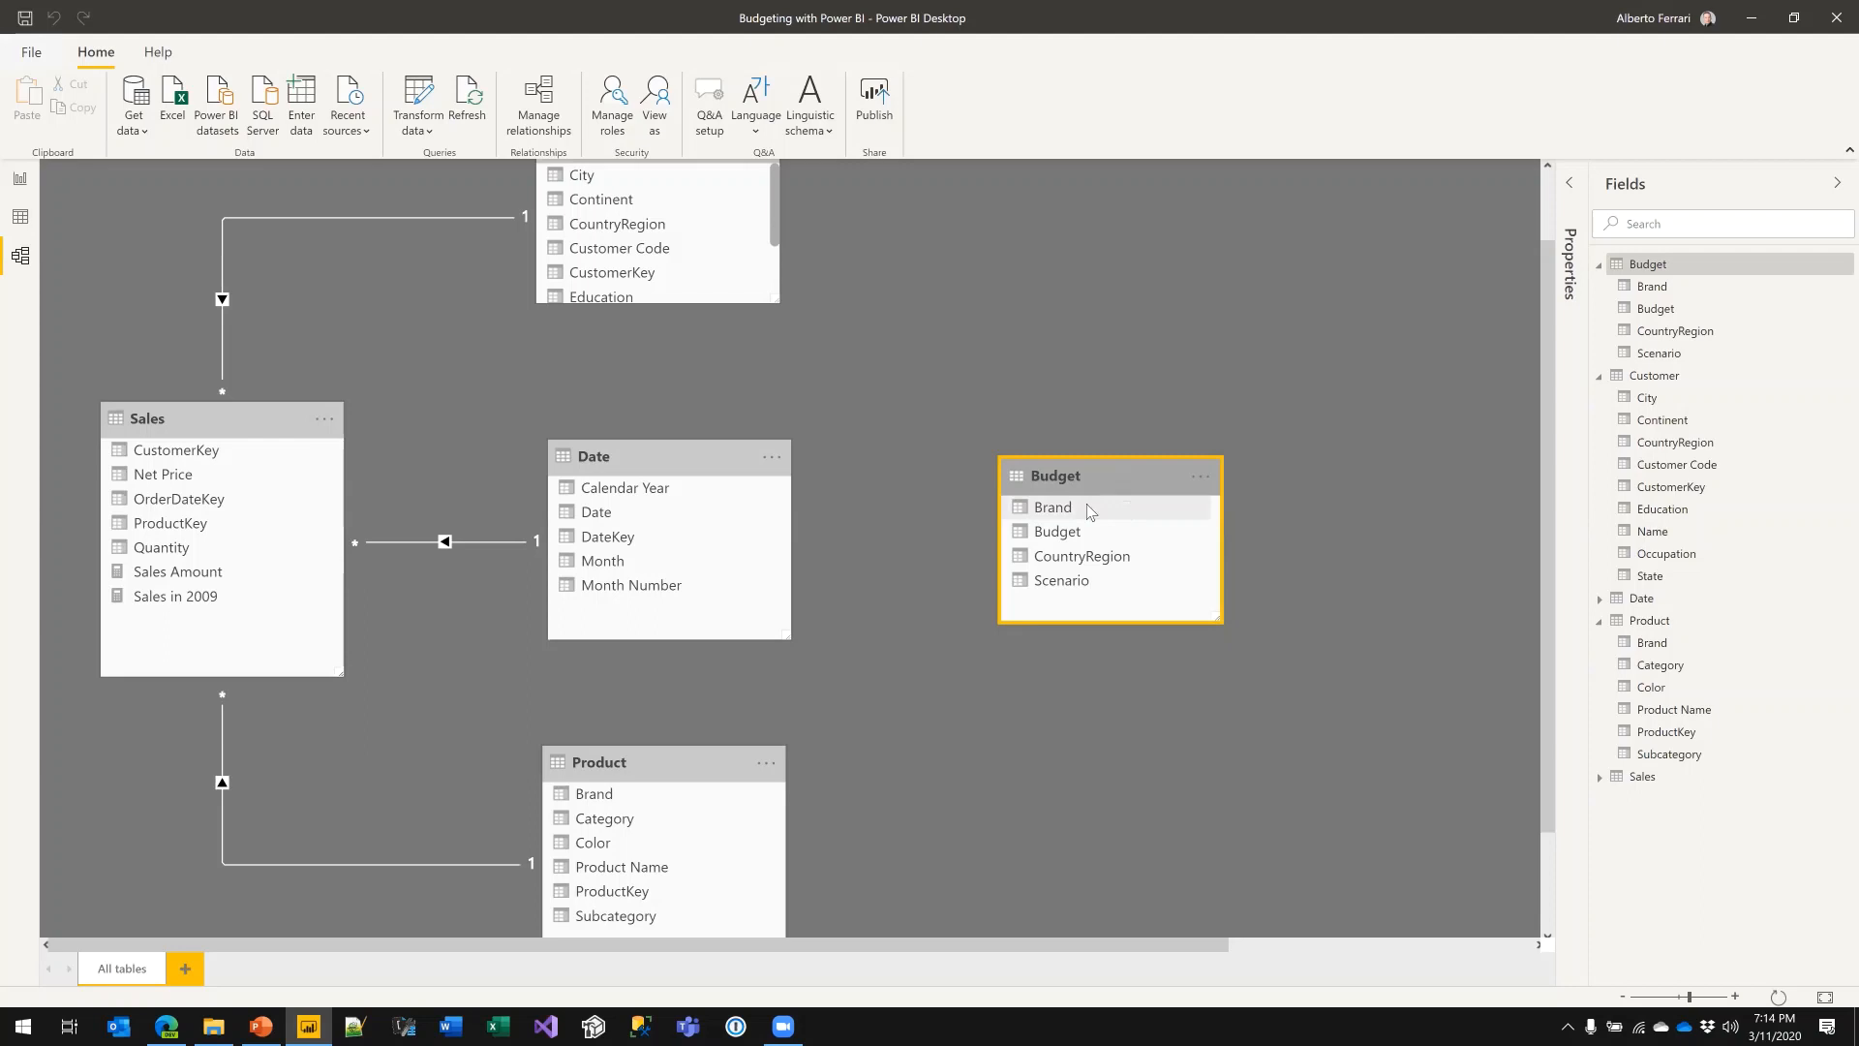
left_click(20, 216)
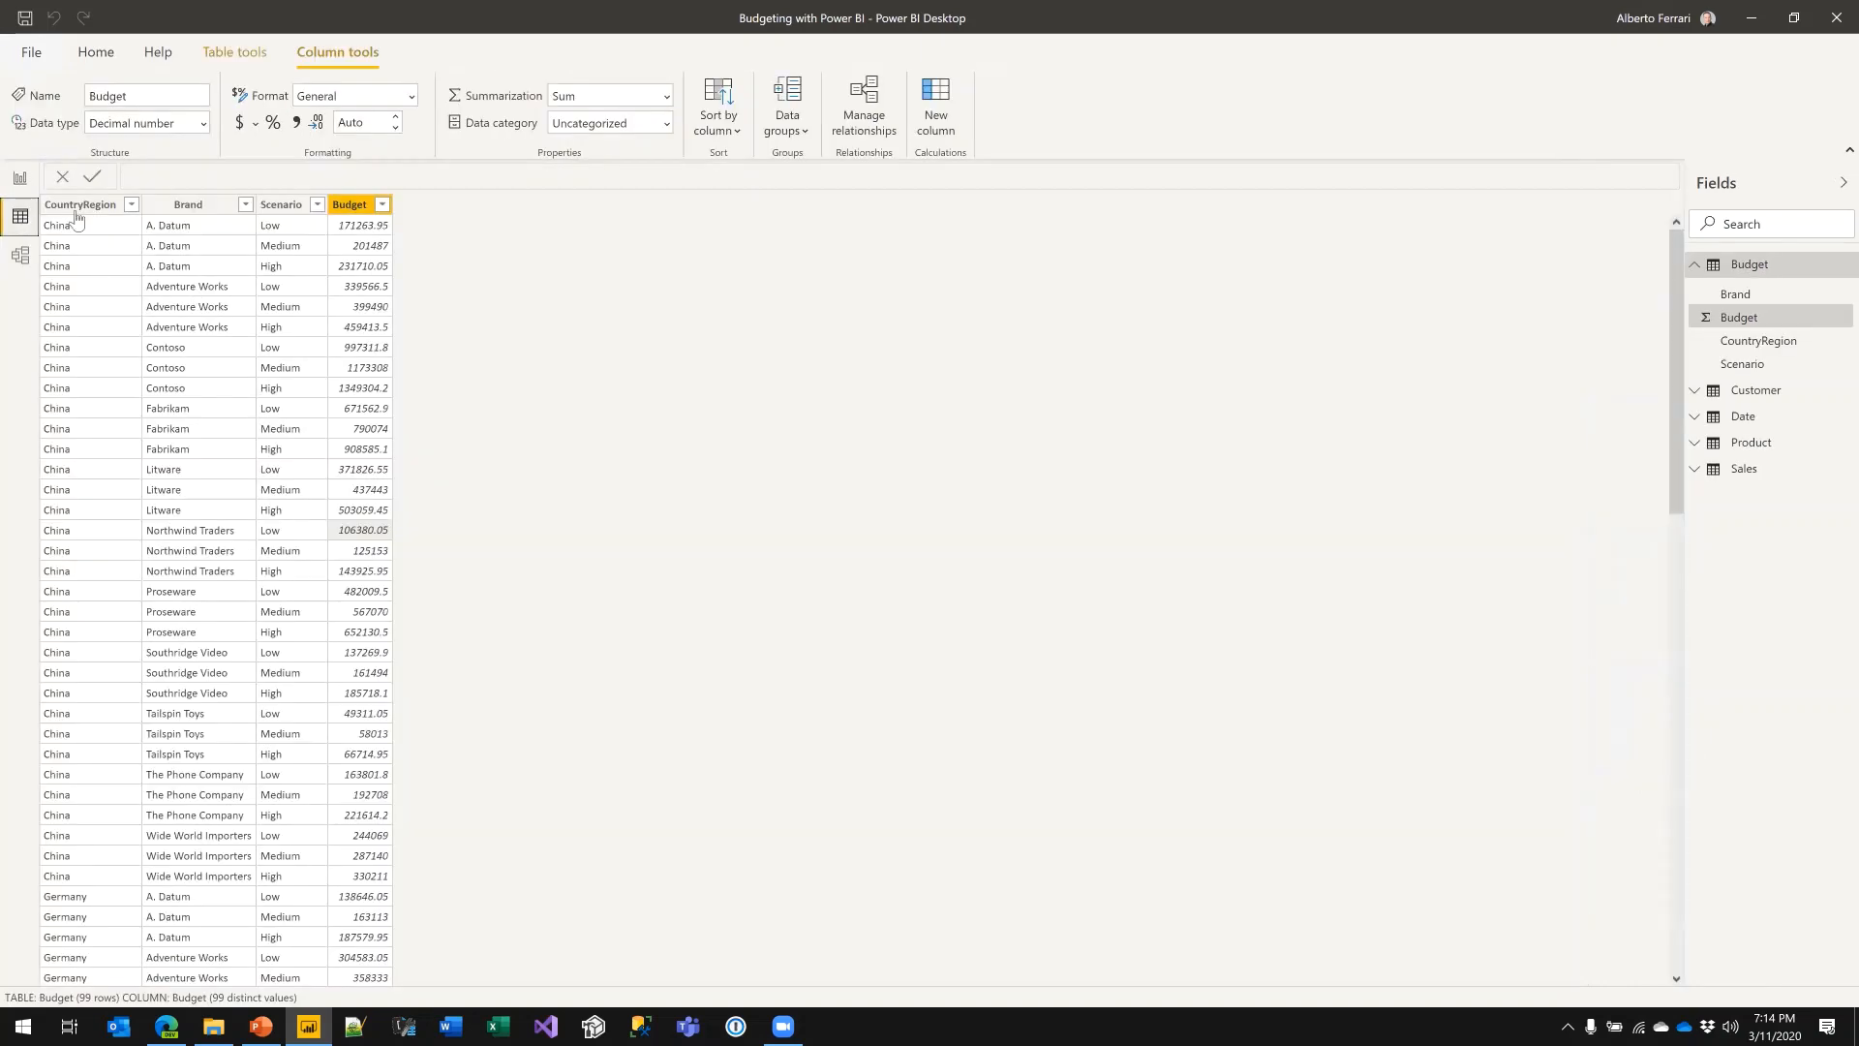
left_click(26, 183)
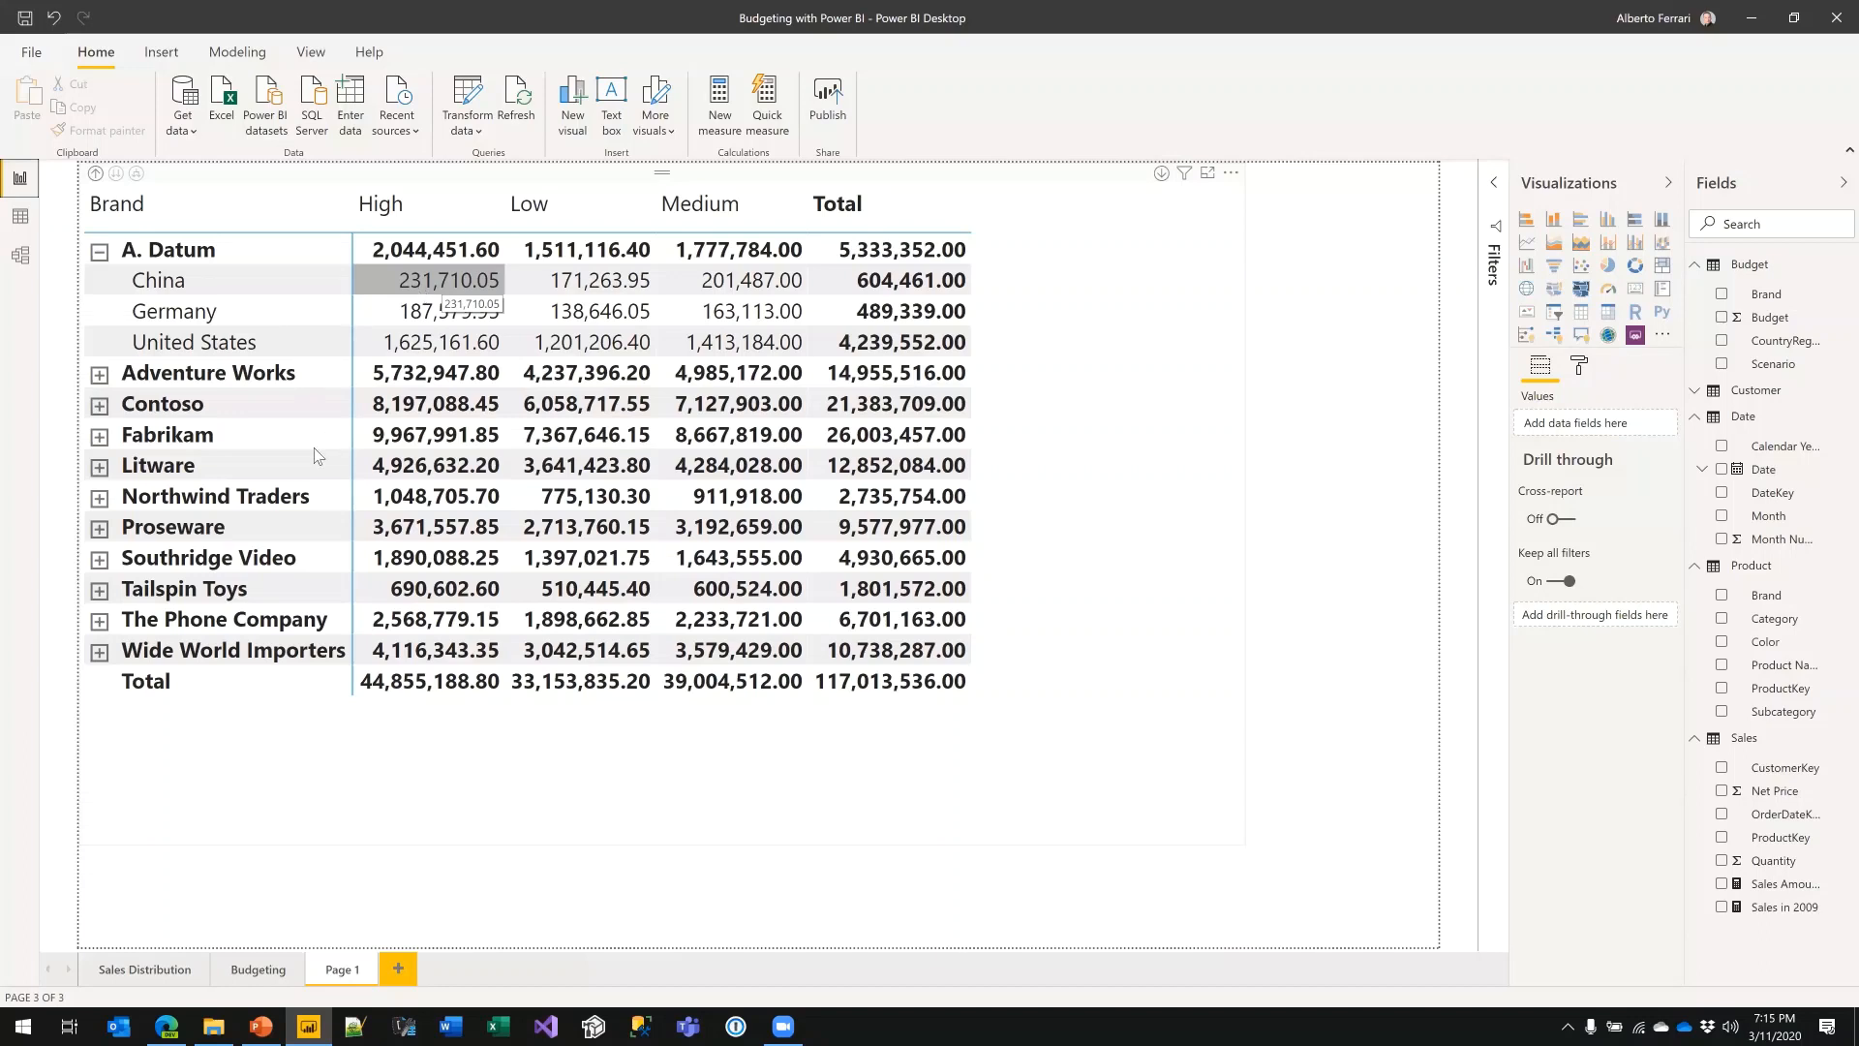
- Examine the monthly 2009 sales by country and brand on the Sales Distribution page for China, Germany and United States
left_click(145, 969)
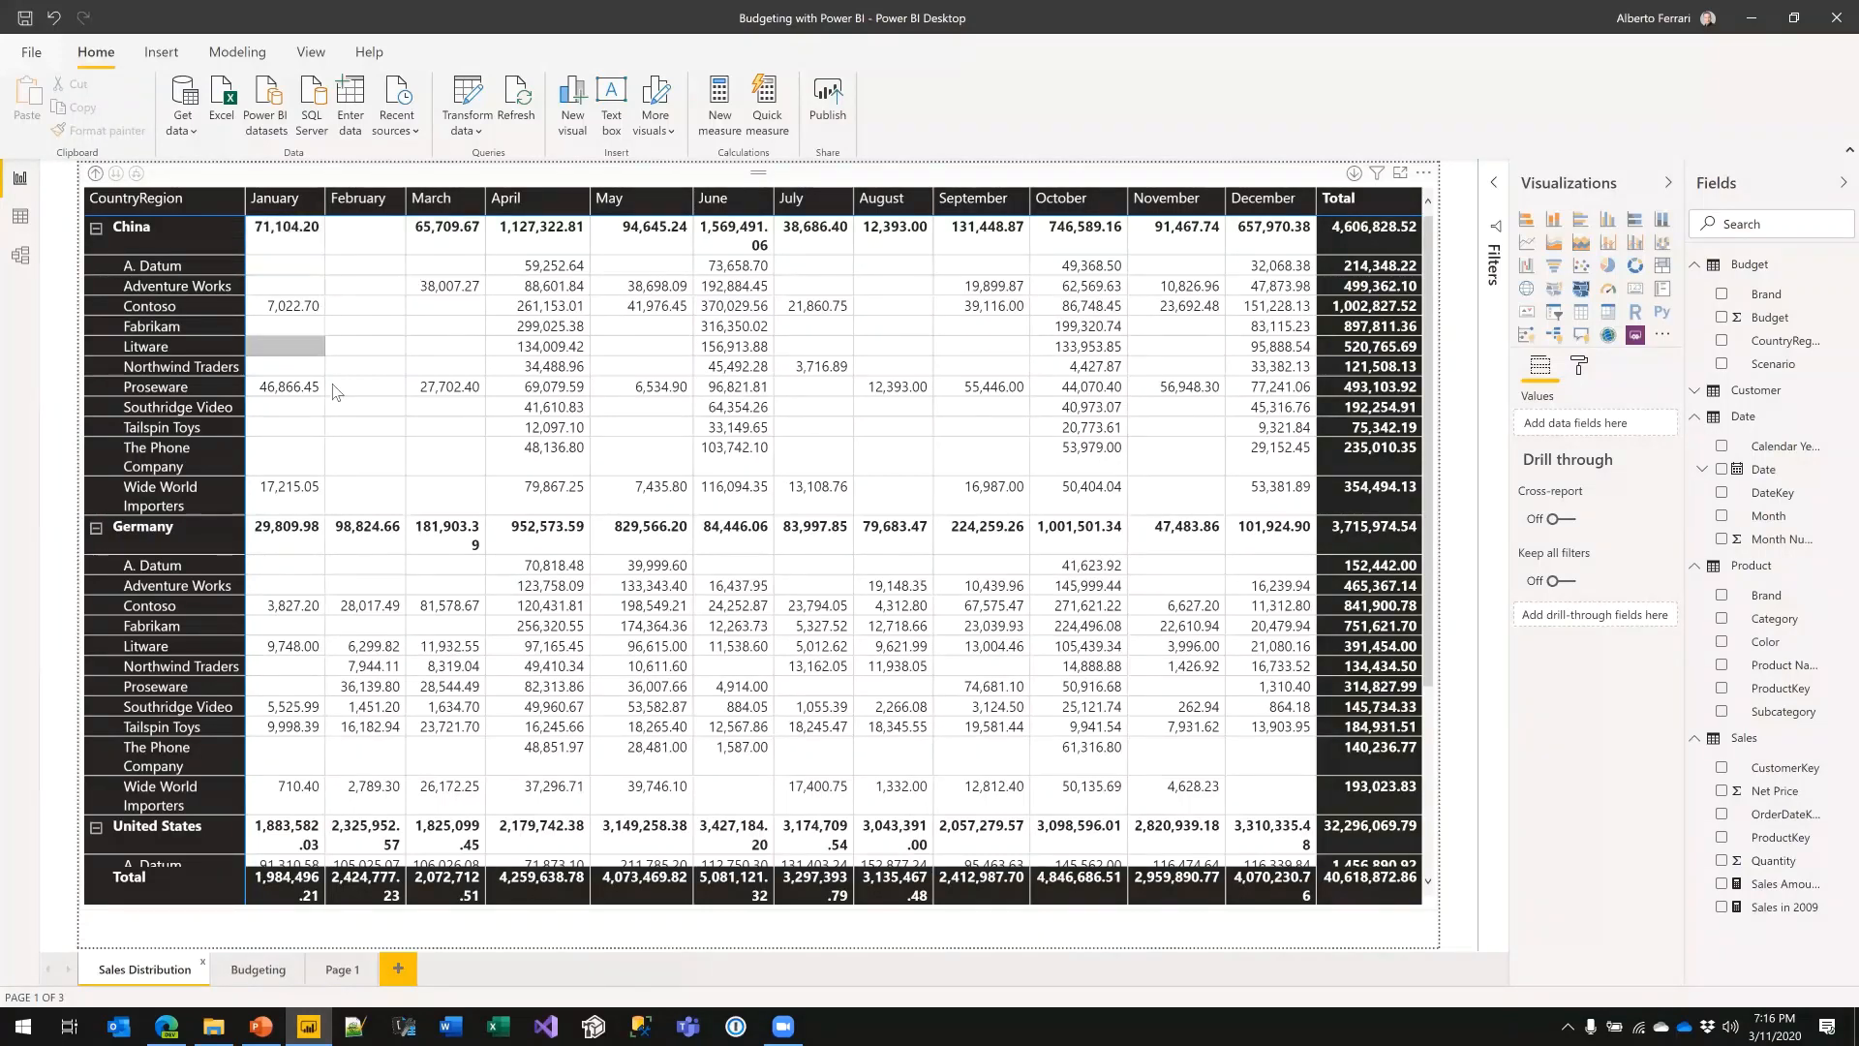
scroll(335, 381, "down", 5)
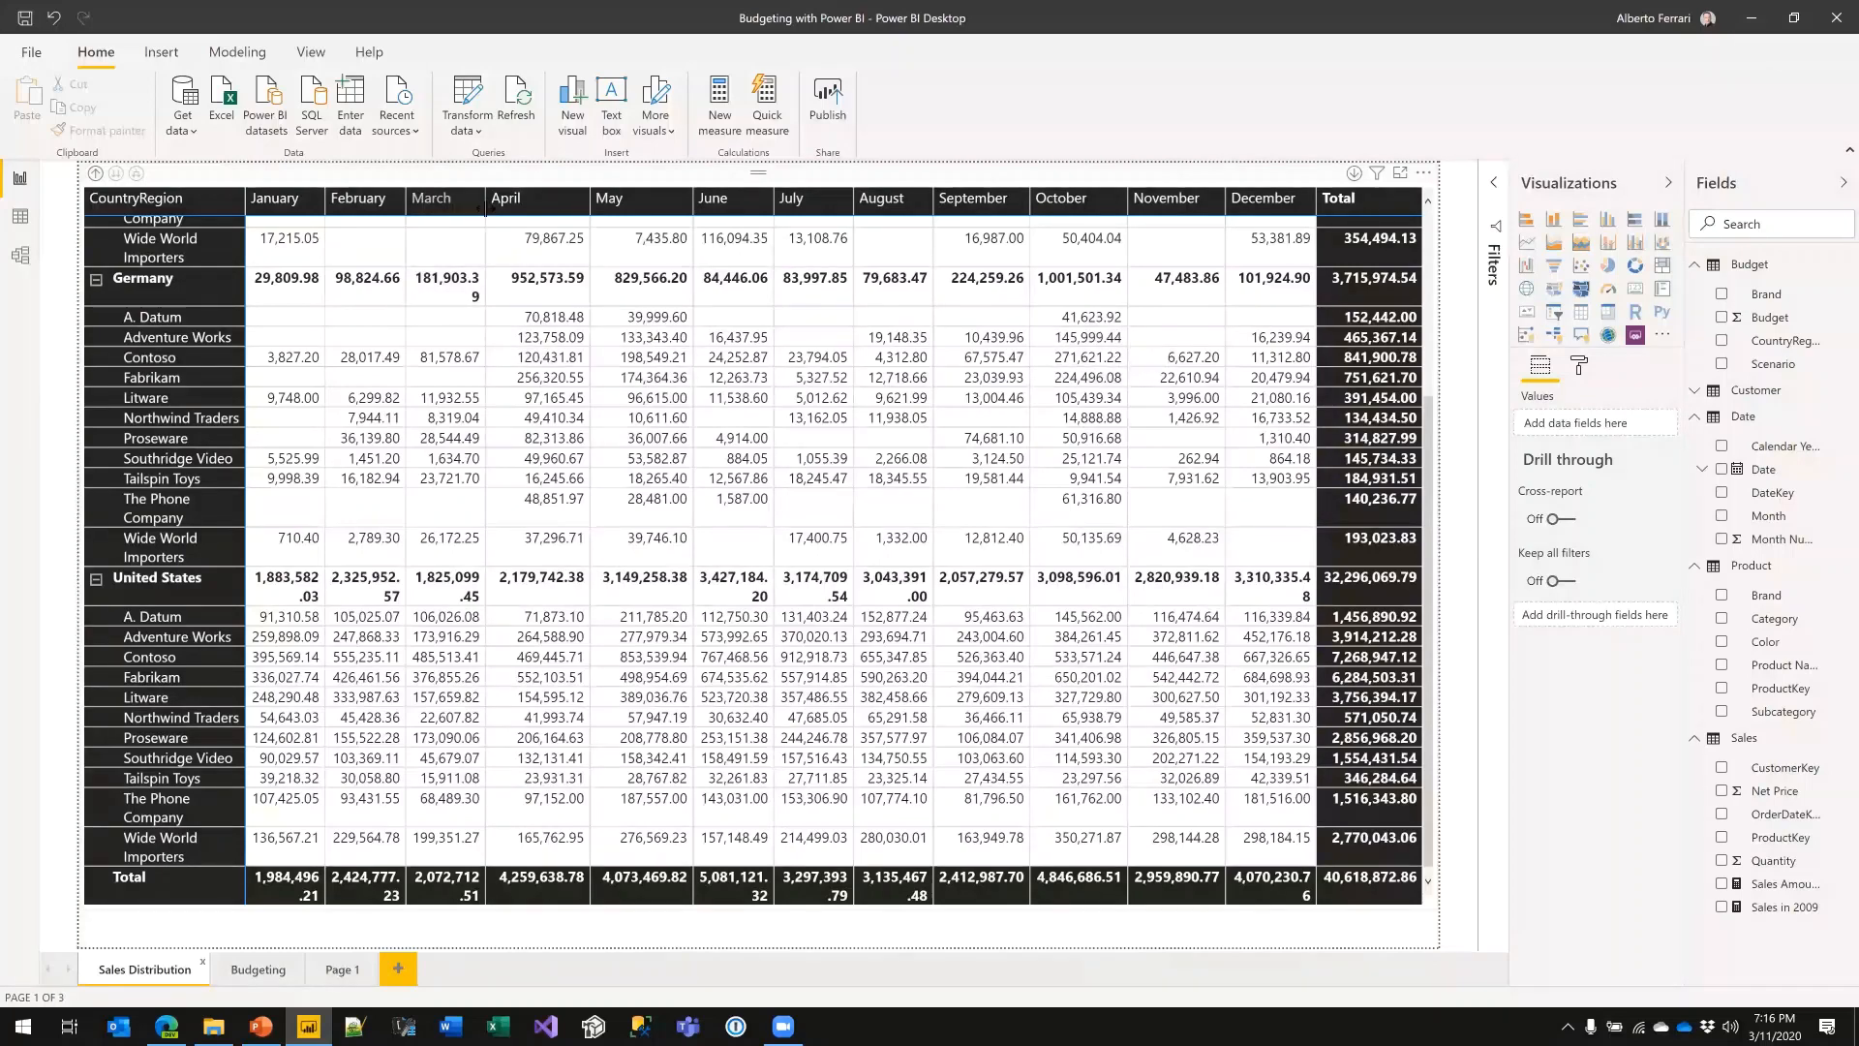
left_click(494, 205)
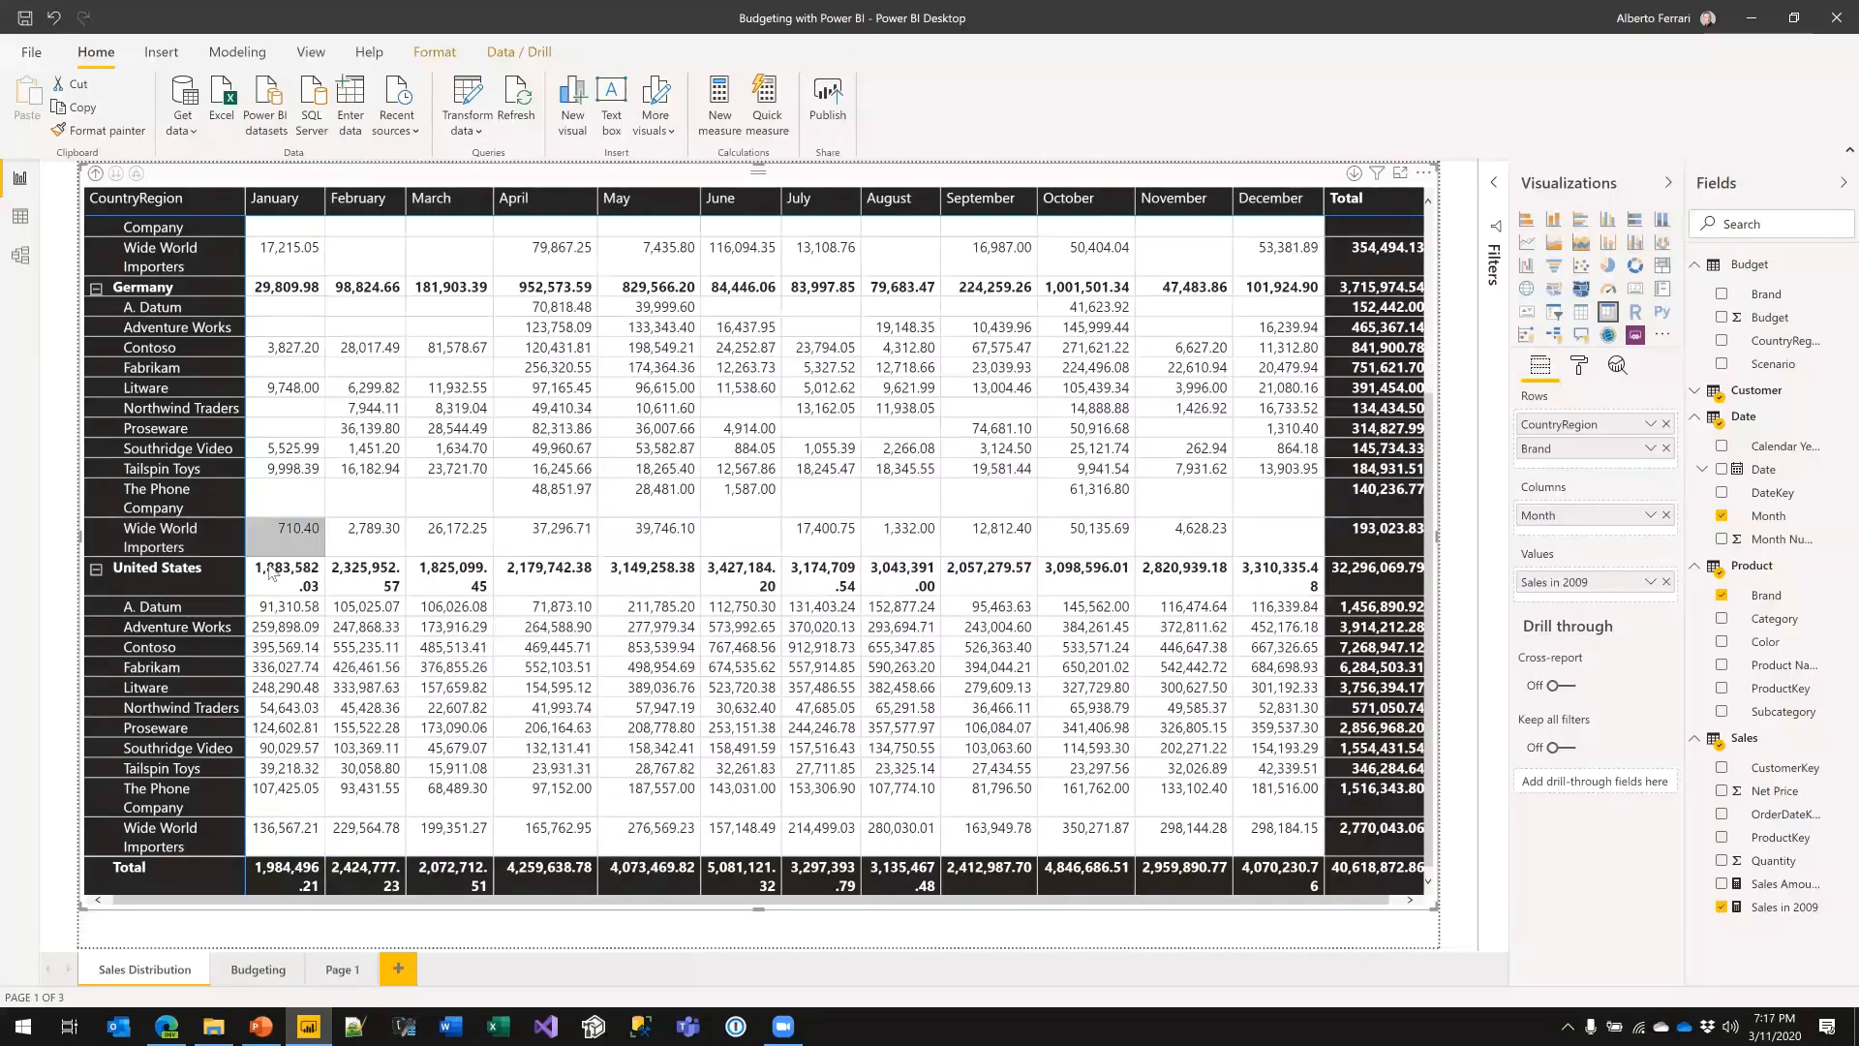
scroll(295, 570, "up", 3)
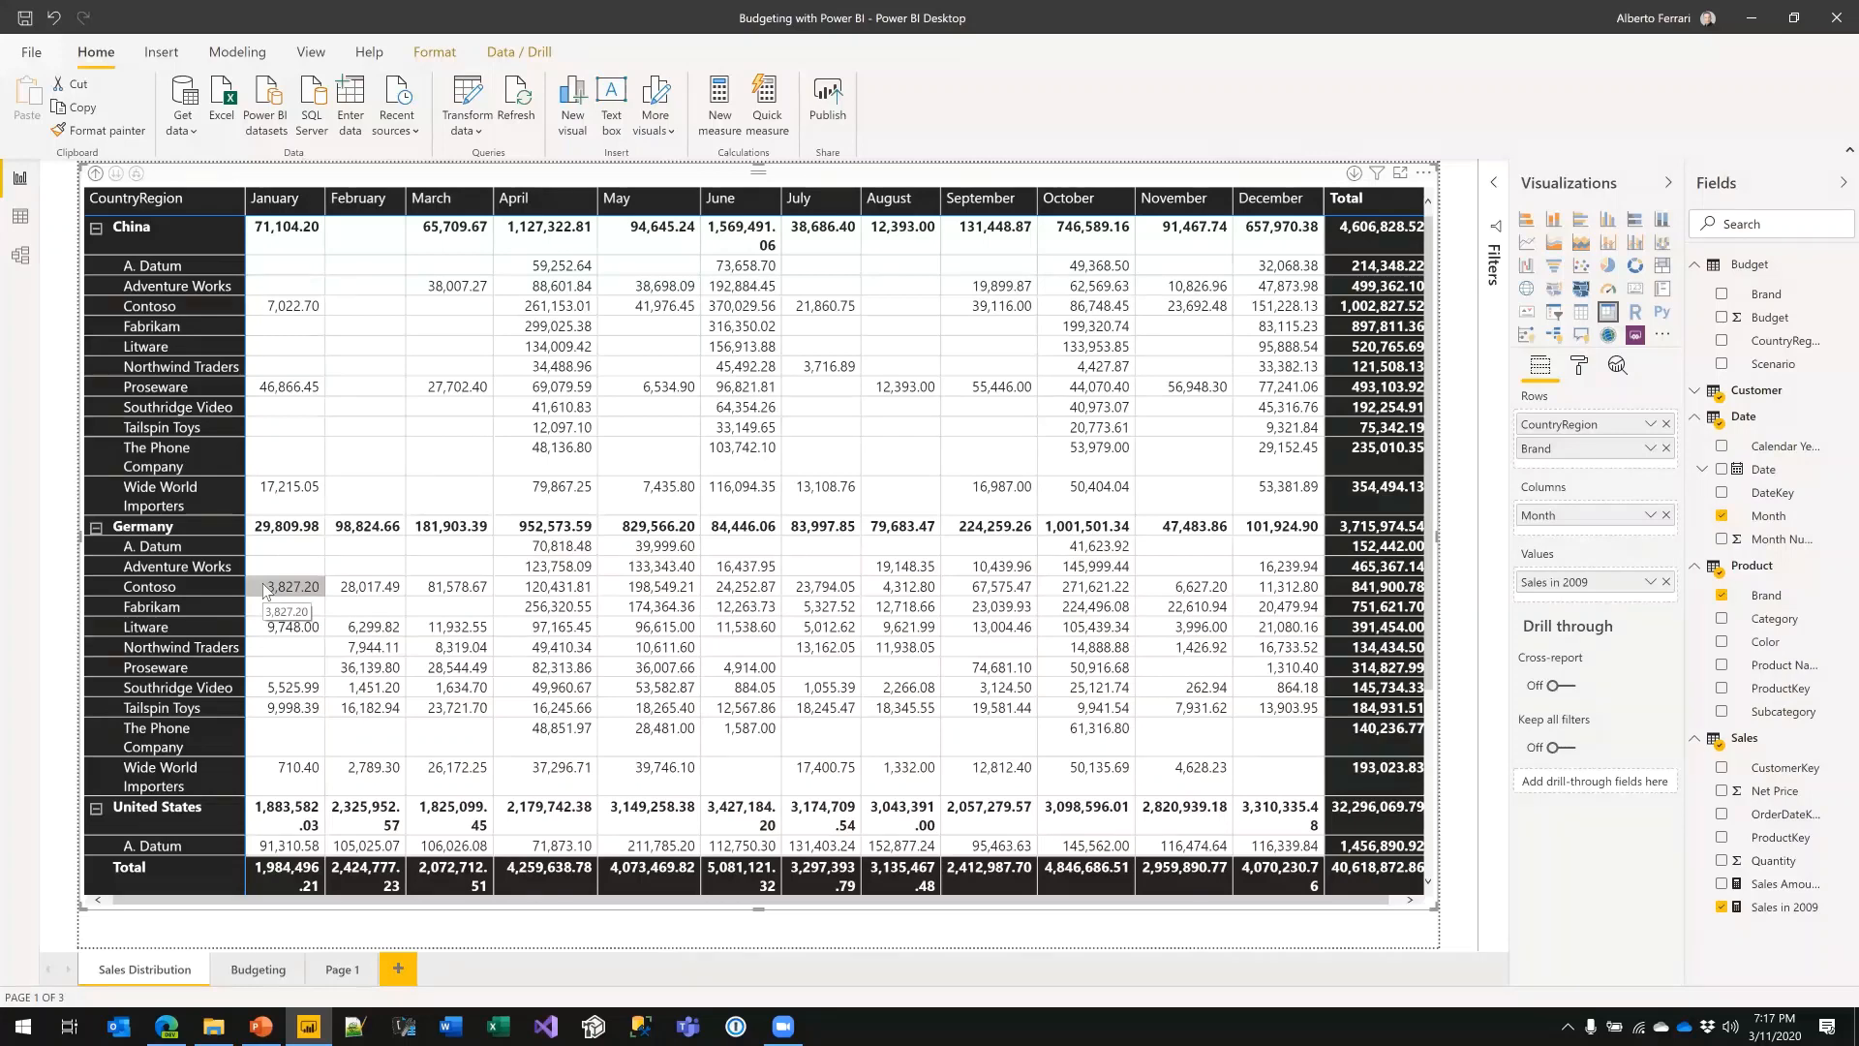
scroll(276, 629, "down", 3)
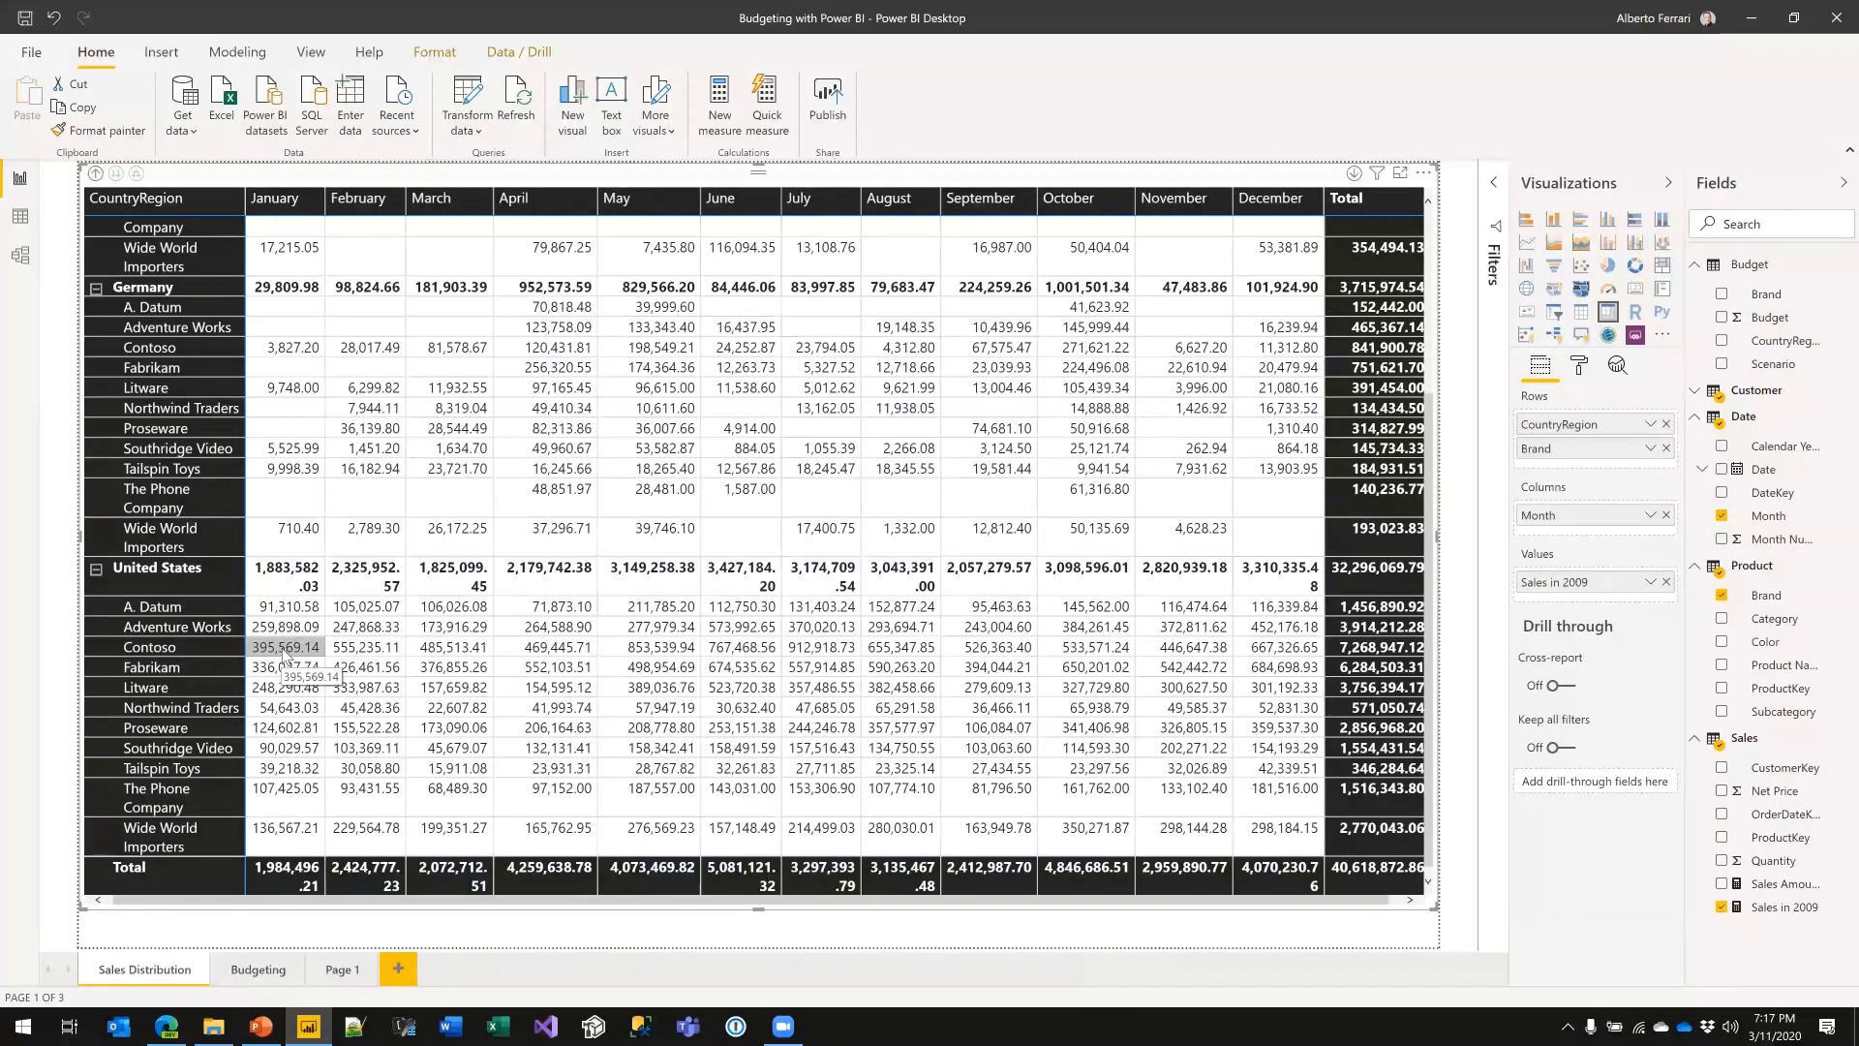
scroll(281, 648, "up", 3)
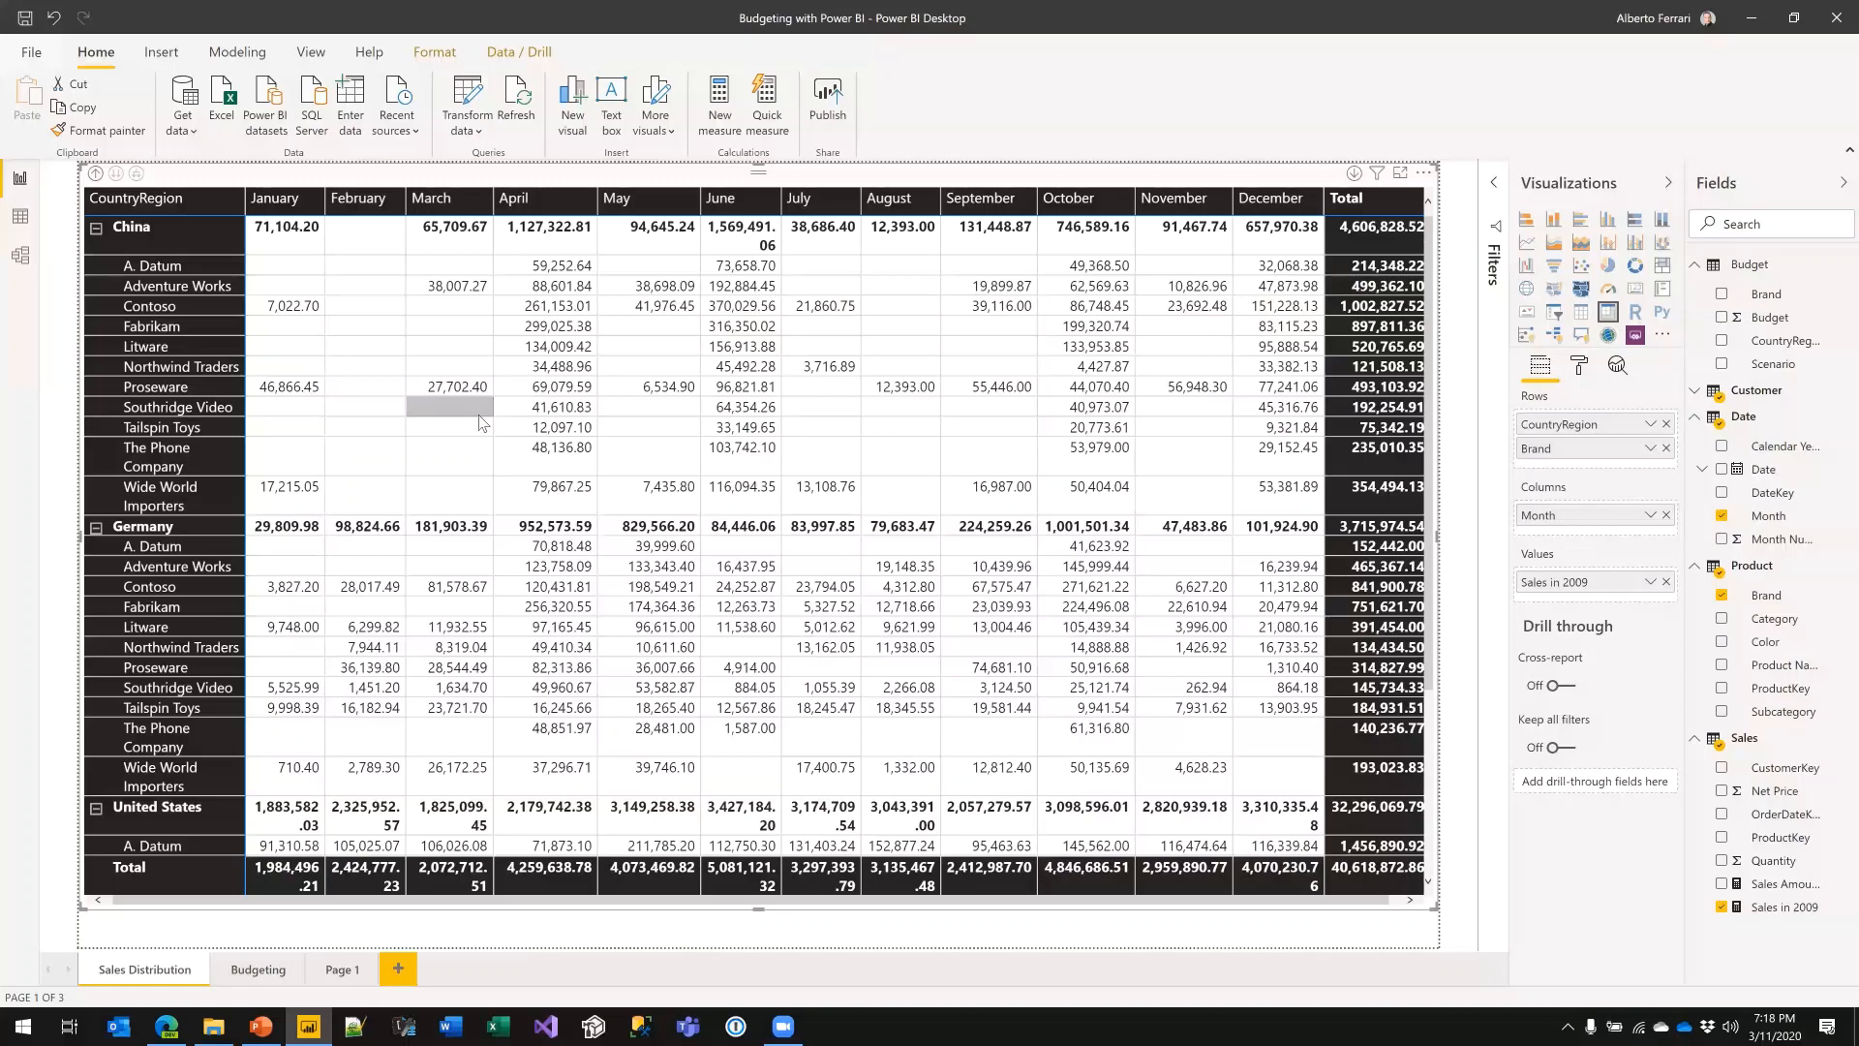
- Switch to DAX Studio and connect it to the Budgeting with Power BI model
left_click(415, 1031)
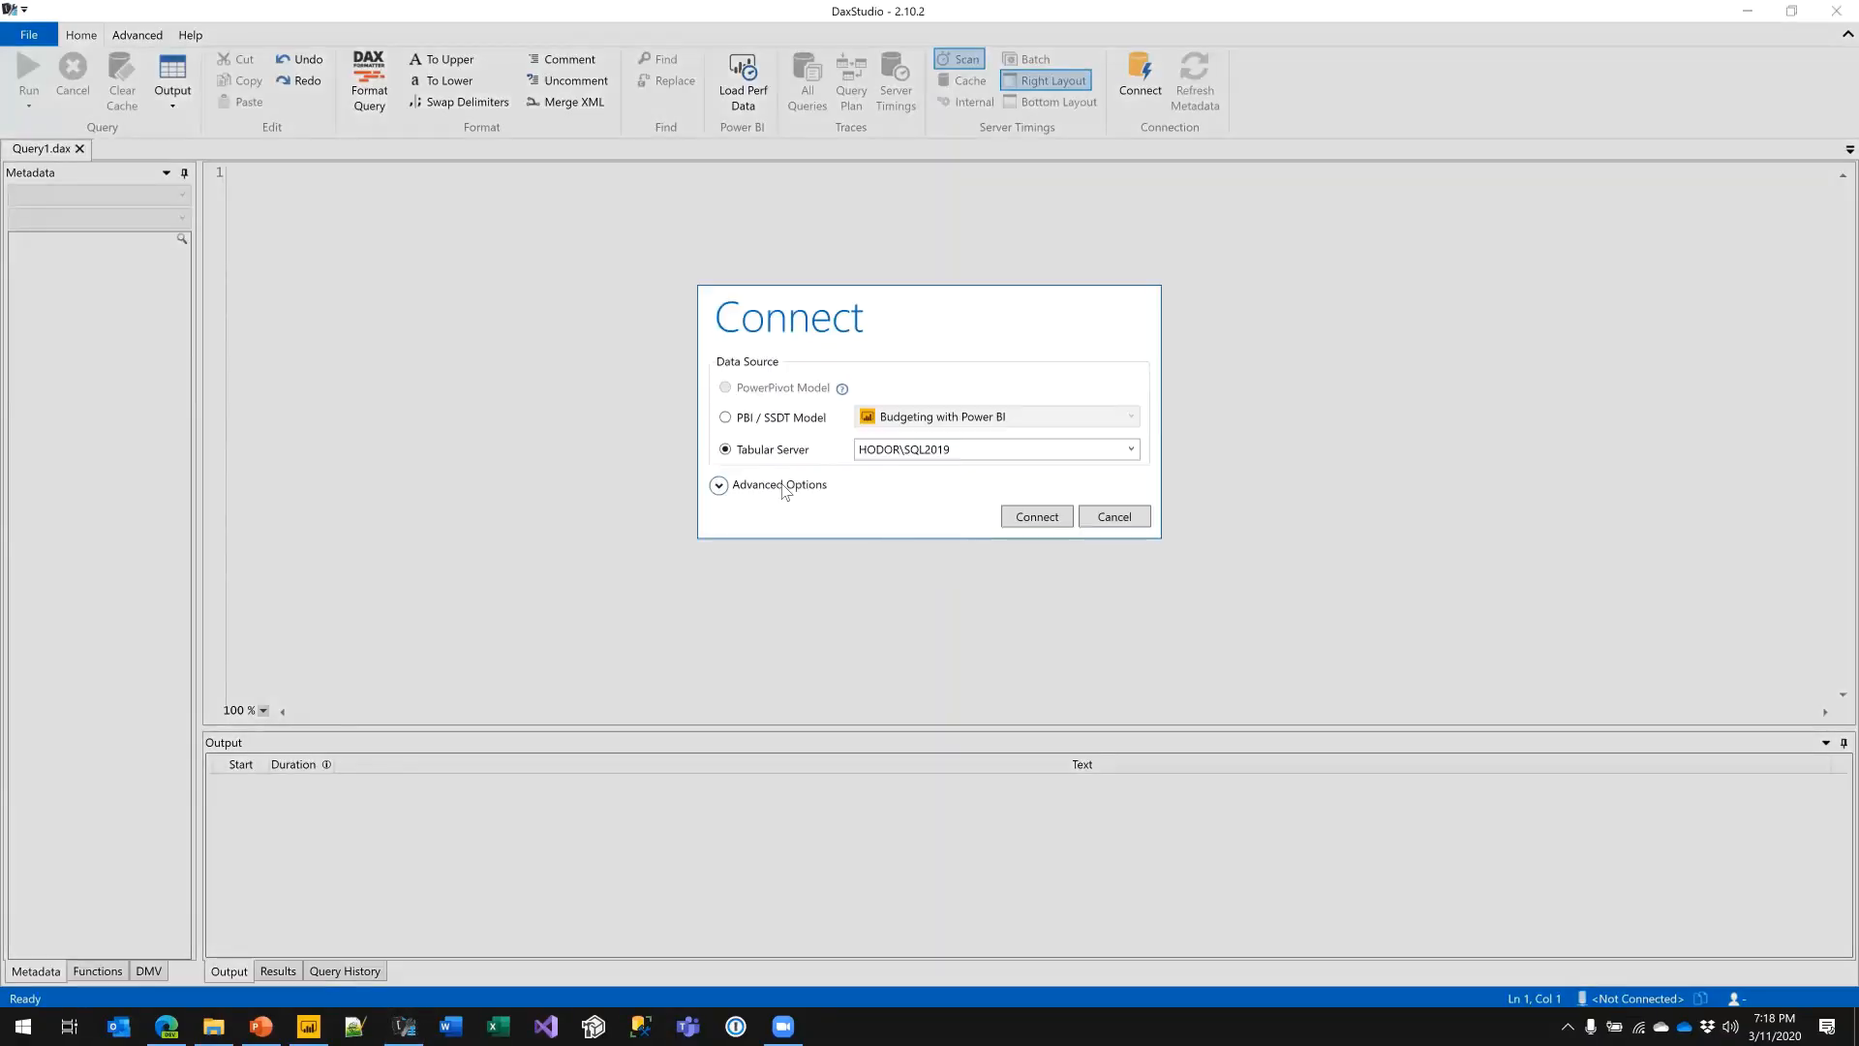
left_click(776, 420)
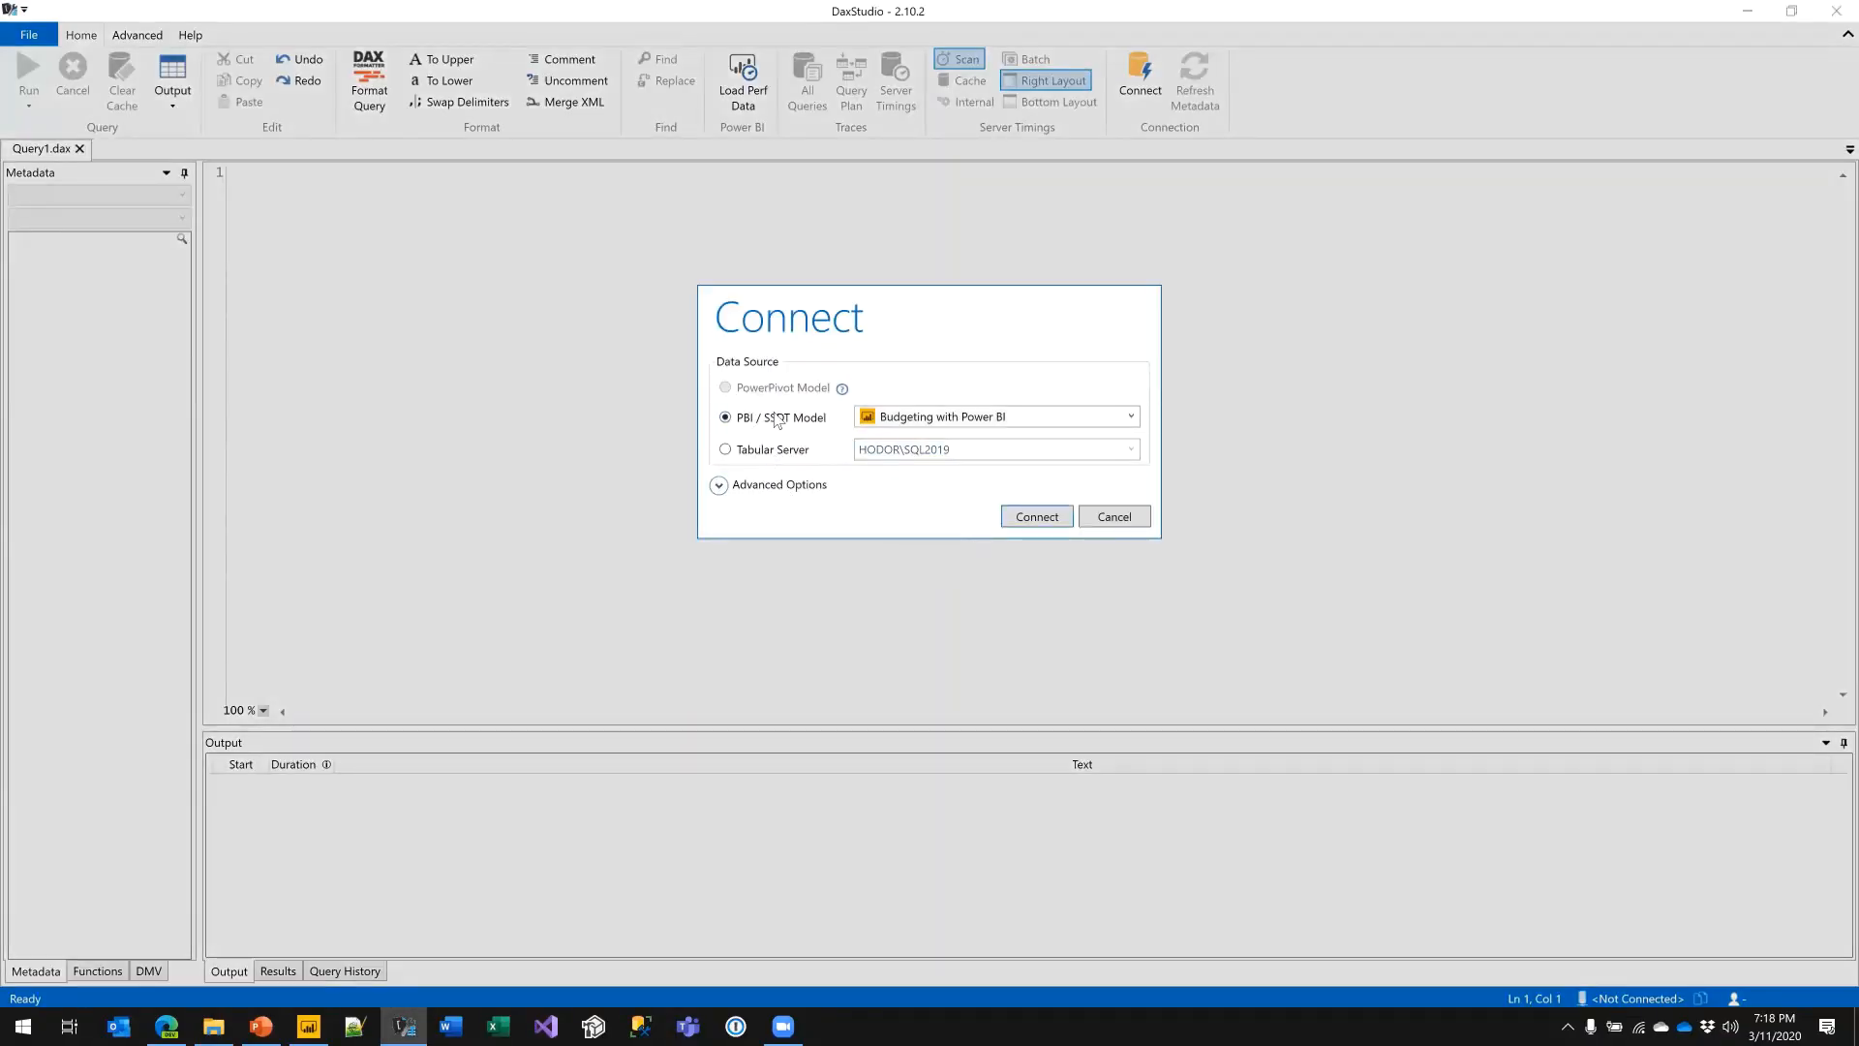
left_click(1033, 519)
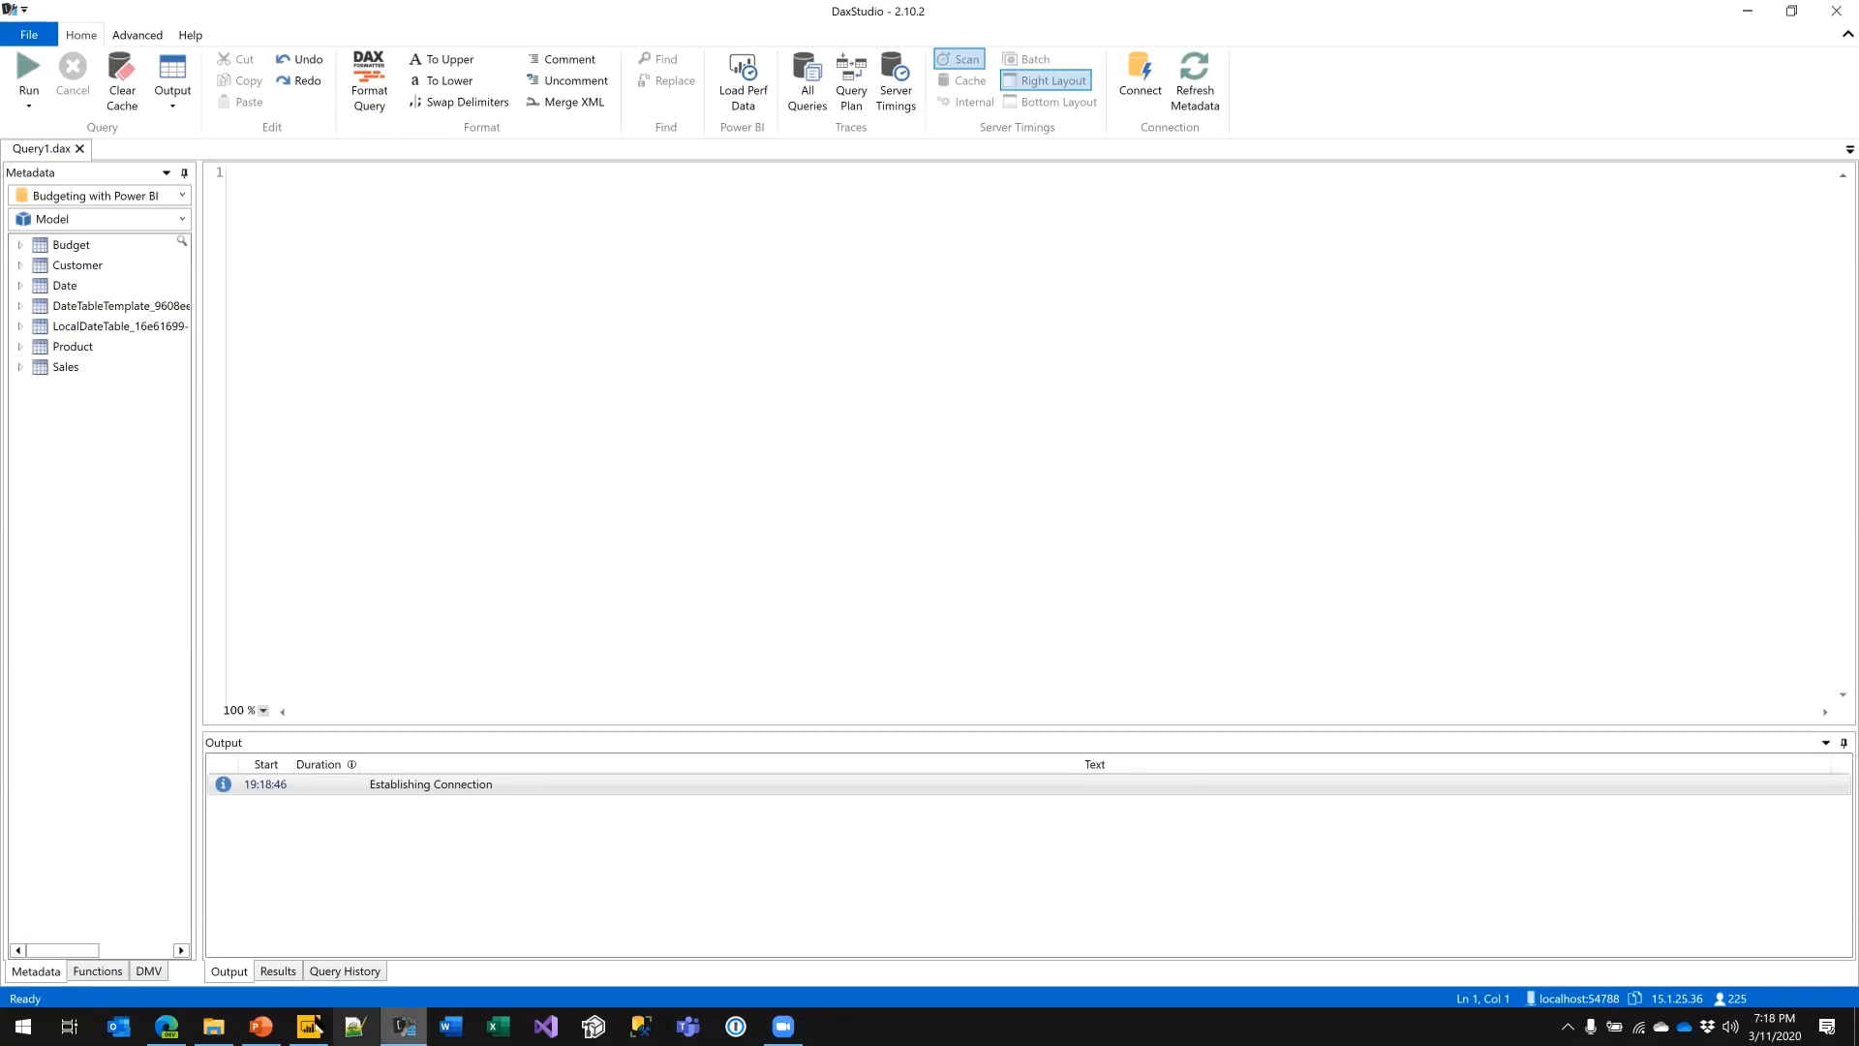
mouse_move(308, 1024)
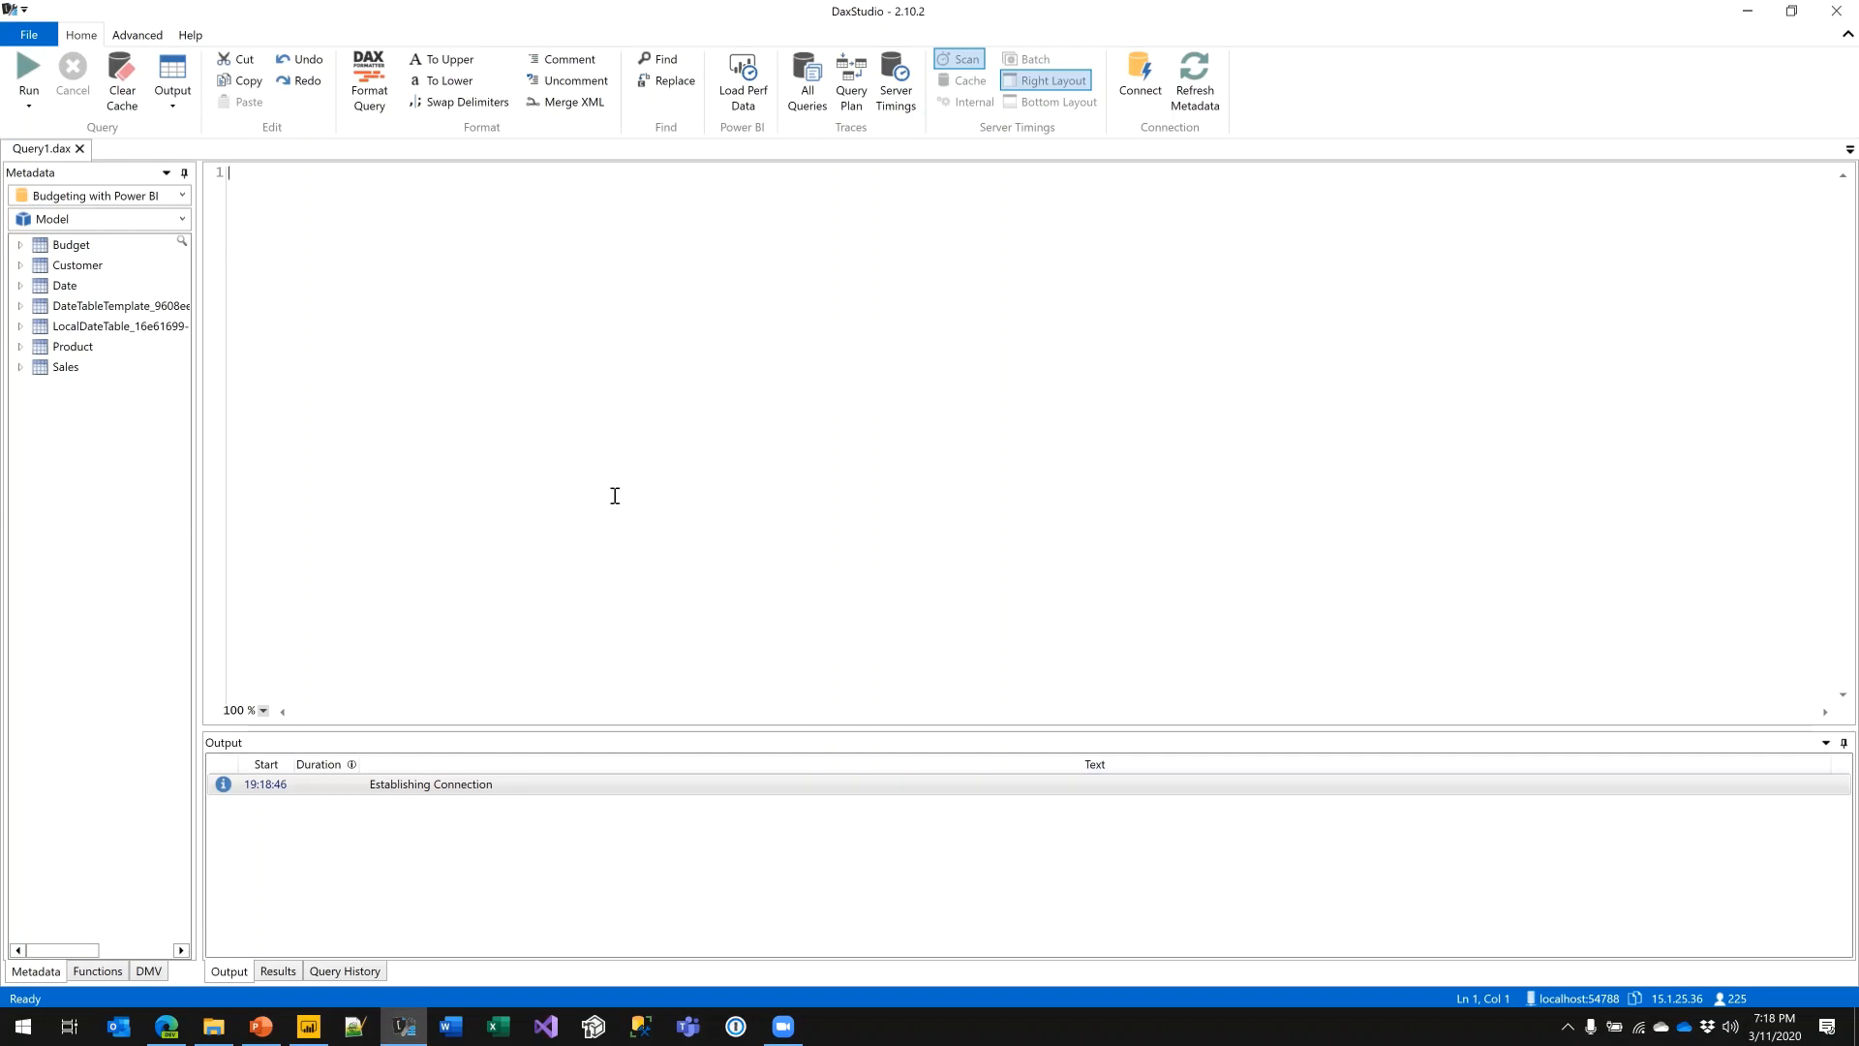
- Start a DAX query with evaluate and an indented summarize ( on the second line
scroll(615, 496, "up", 9, "ctrl")
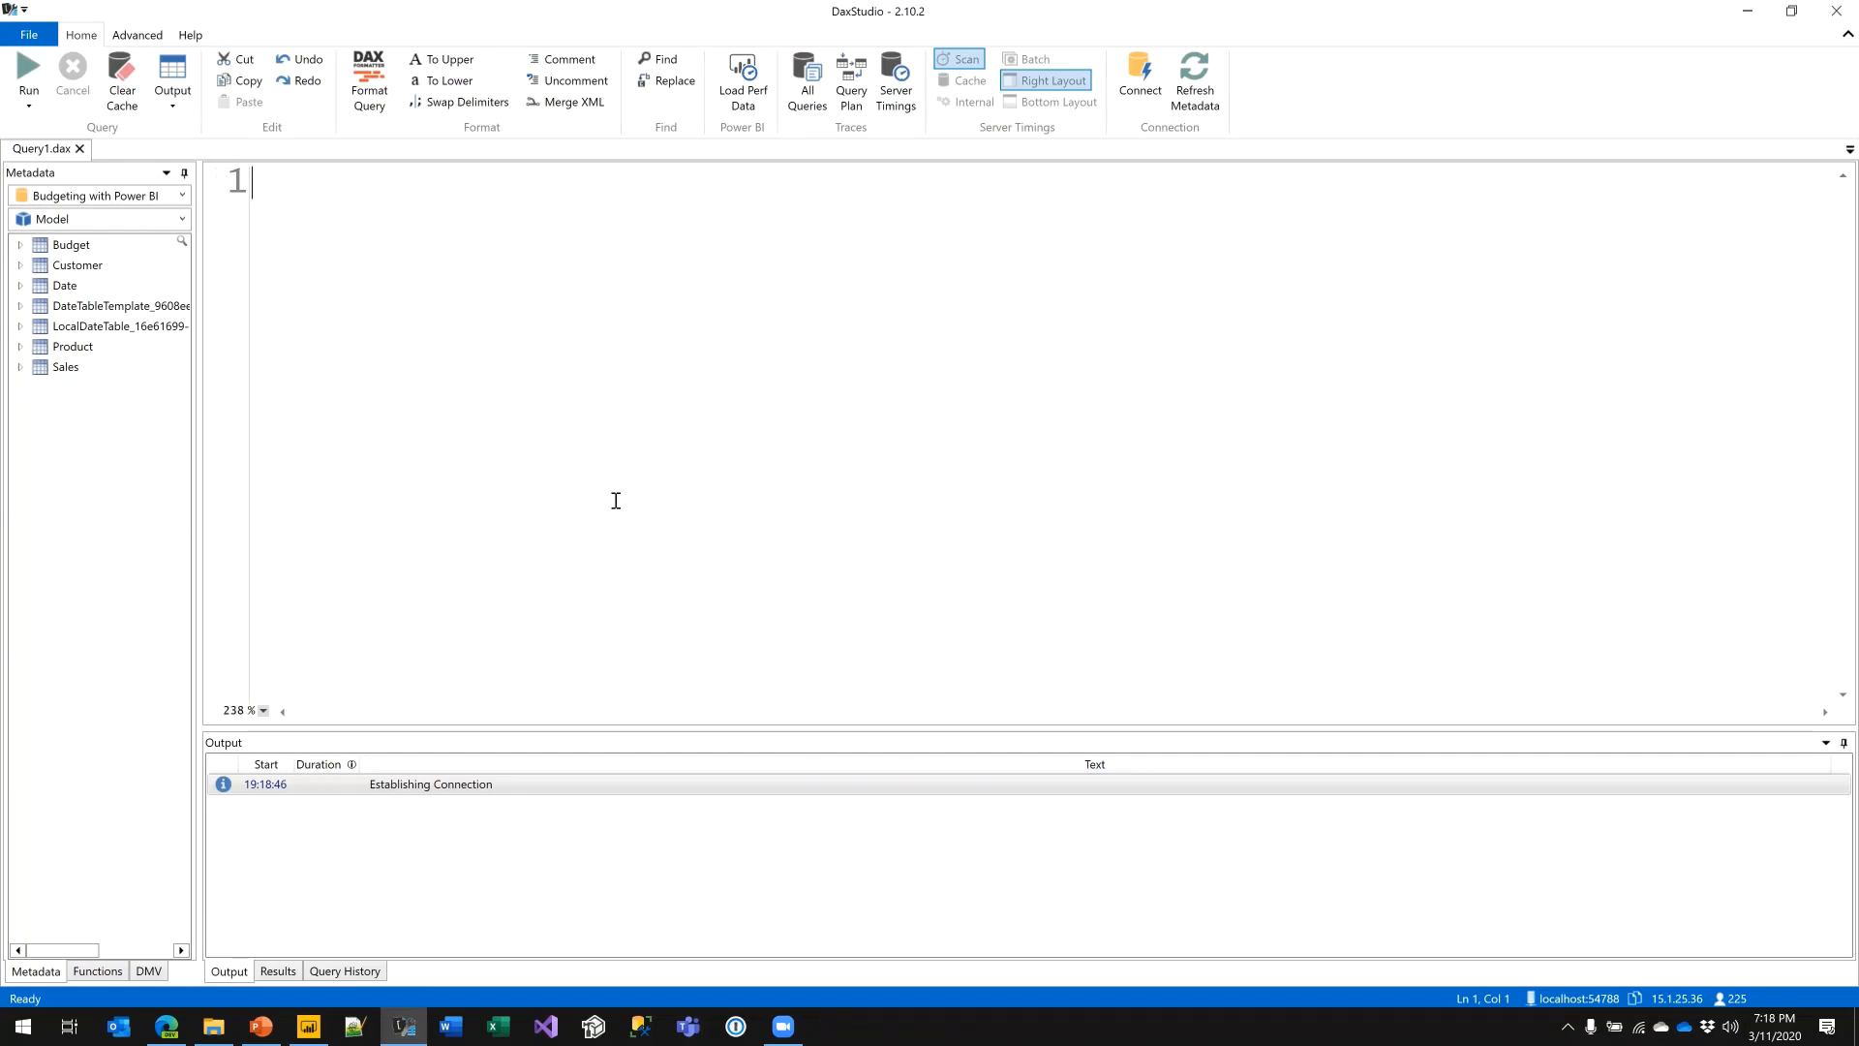
key("alt+Tab")
type("evaluate")
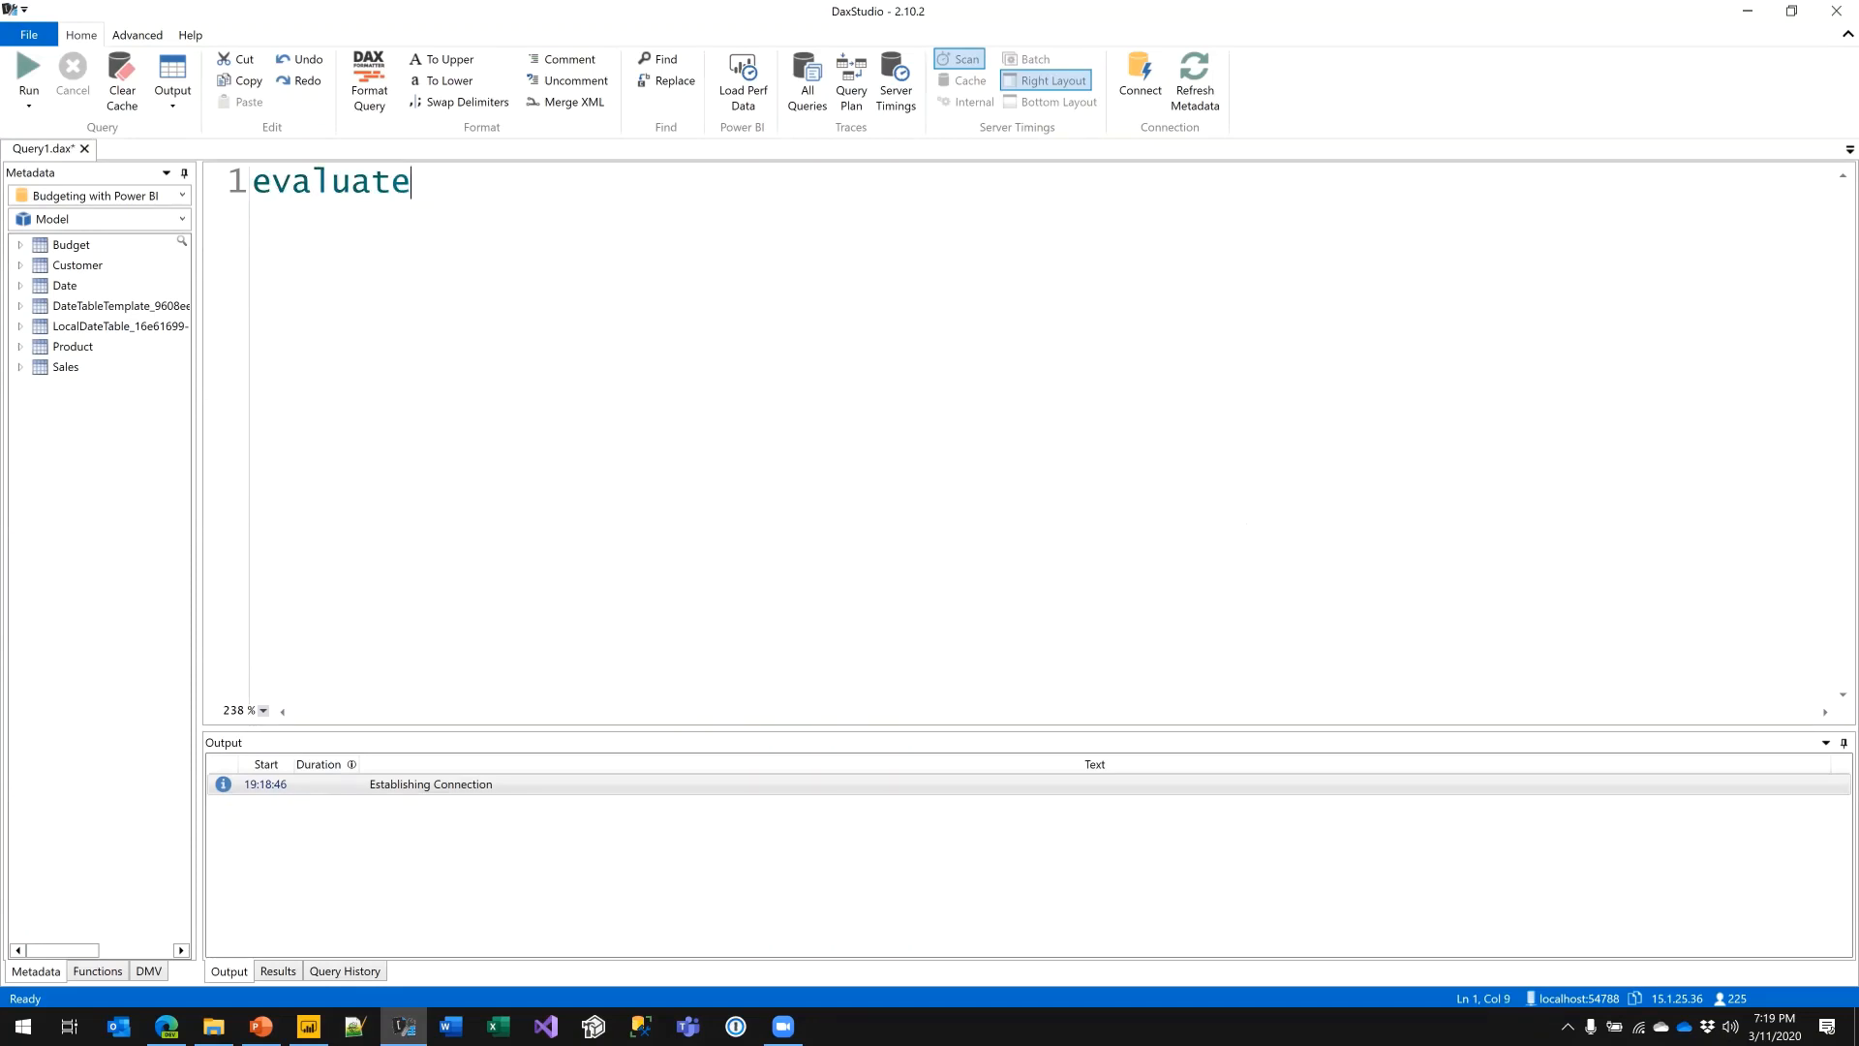
key("Return")
key("Tab")
type("summairz")
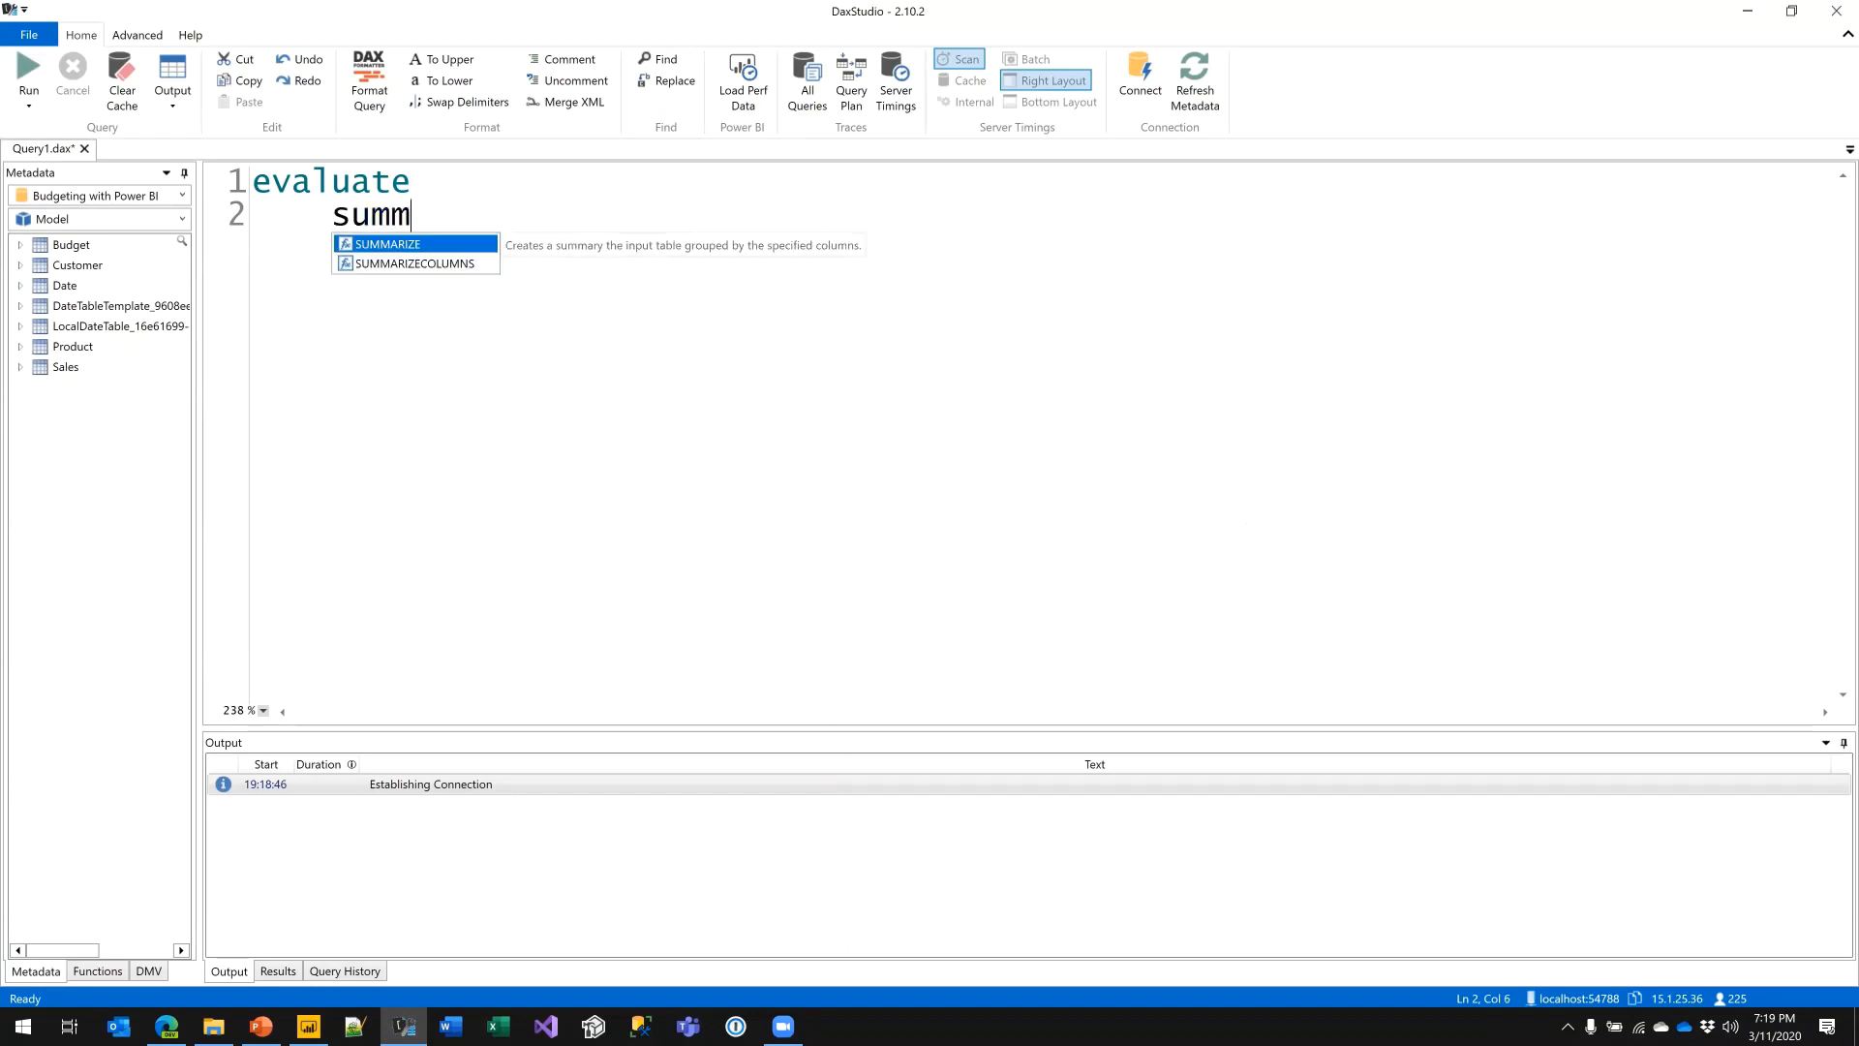
key("BackSpace")
key("BackSpace")
key("BackSpace")
type("rize ( sa")
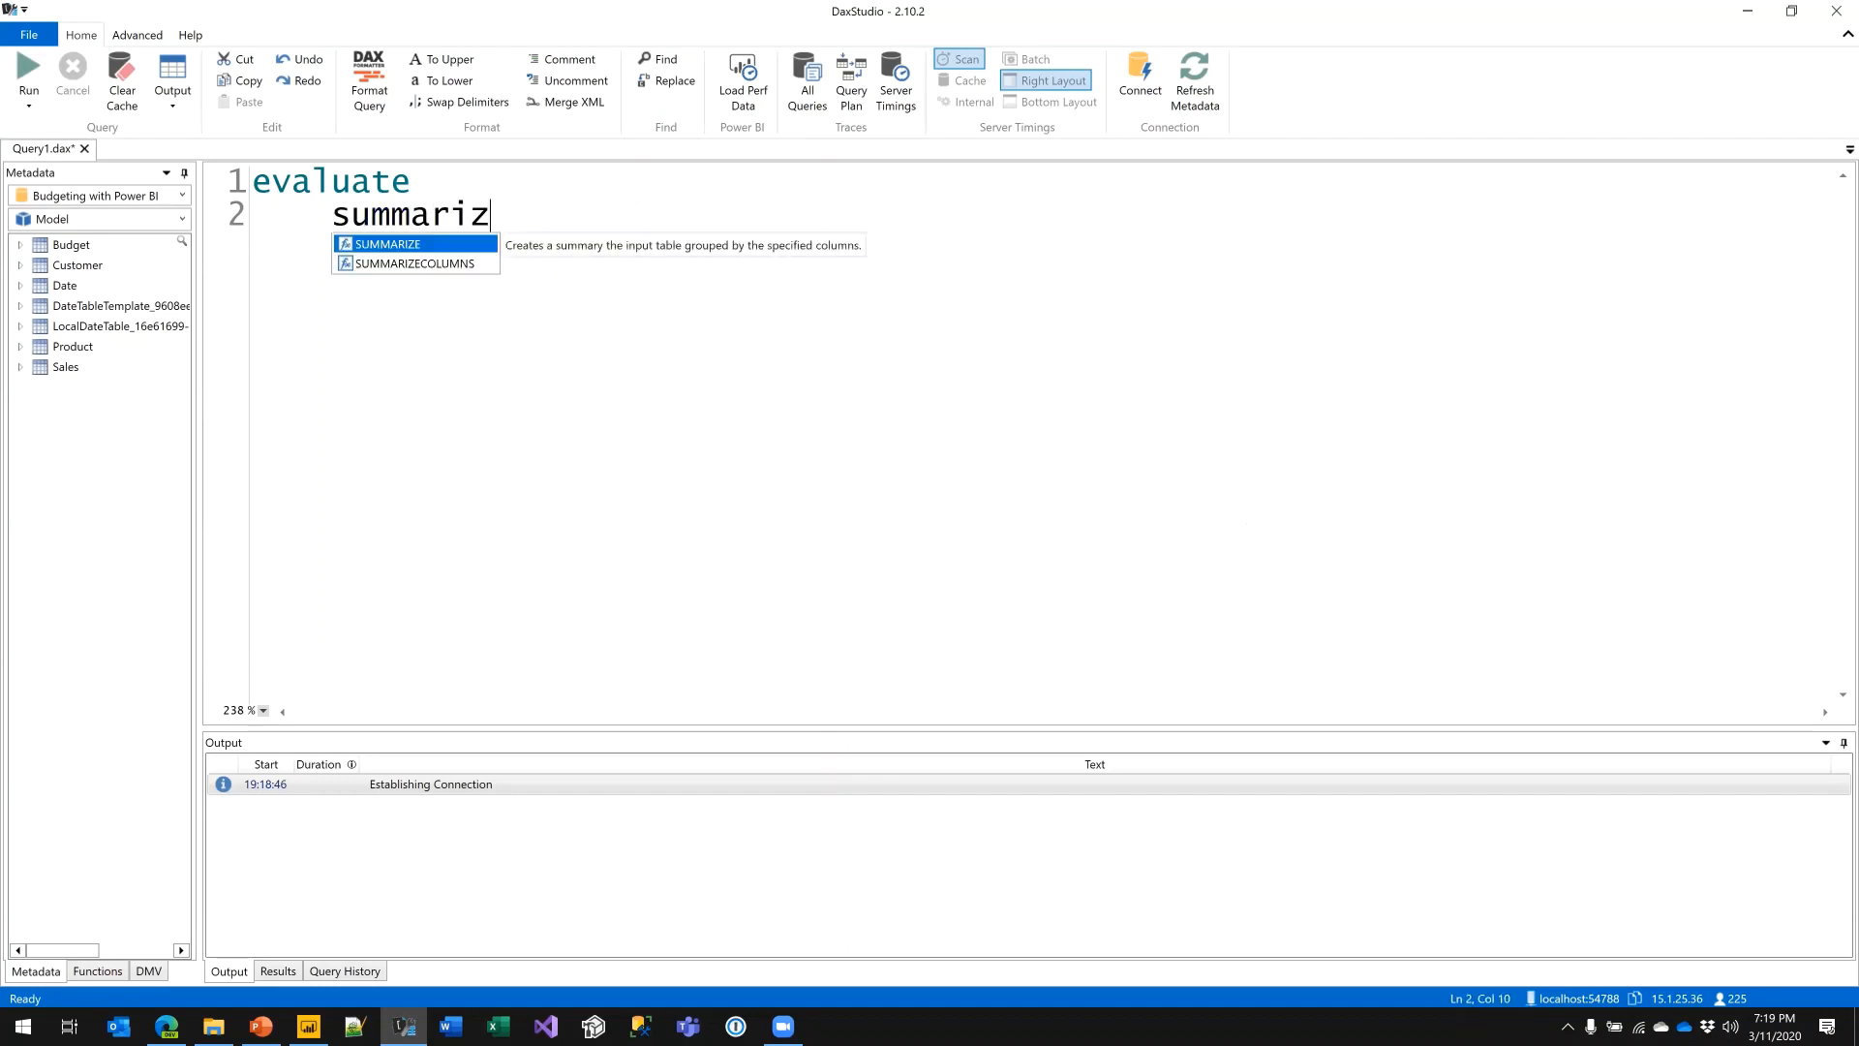
key("Escape")
key("BackSpace")
key("BackSpace")
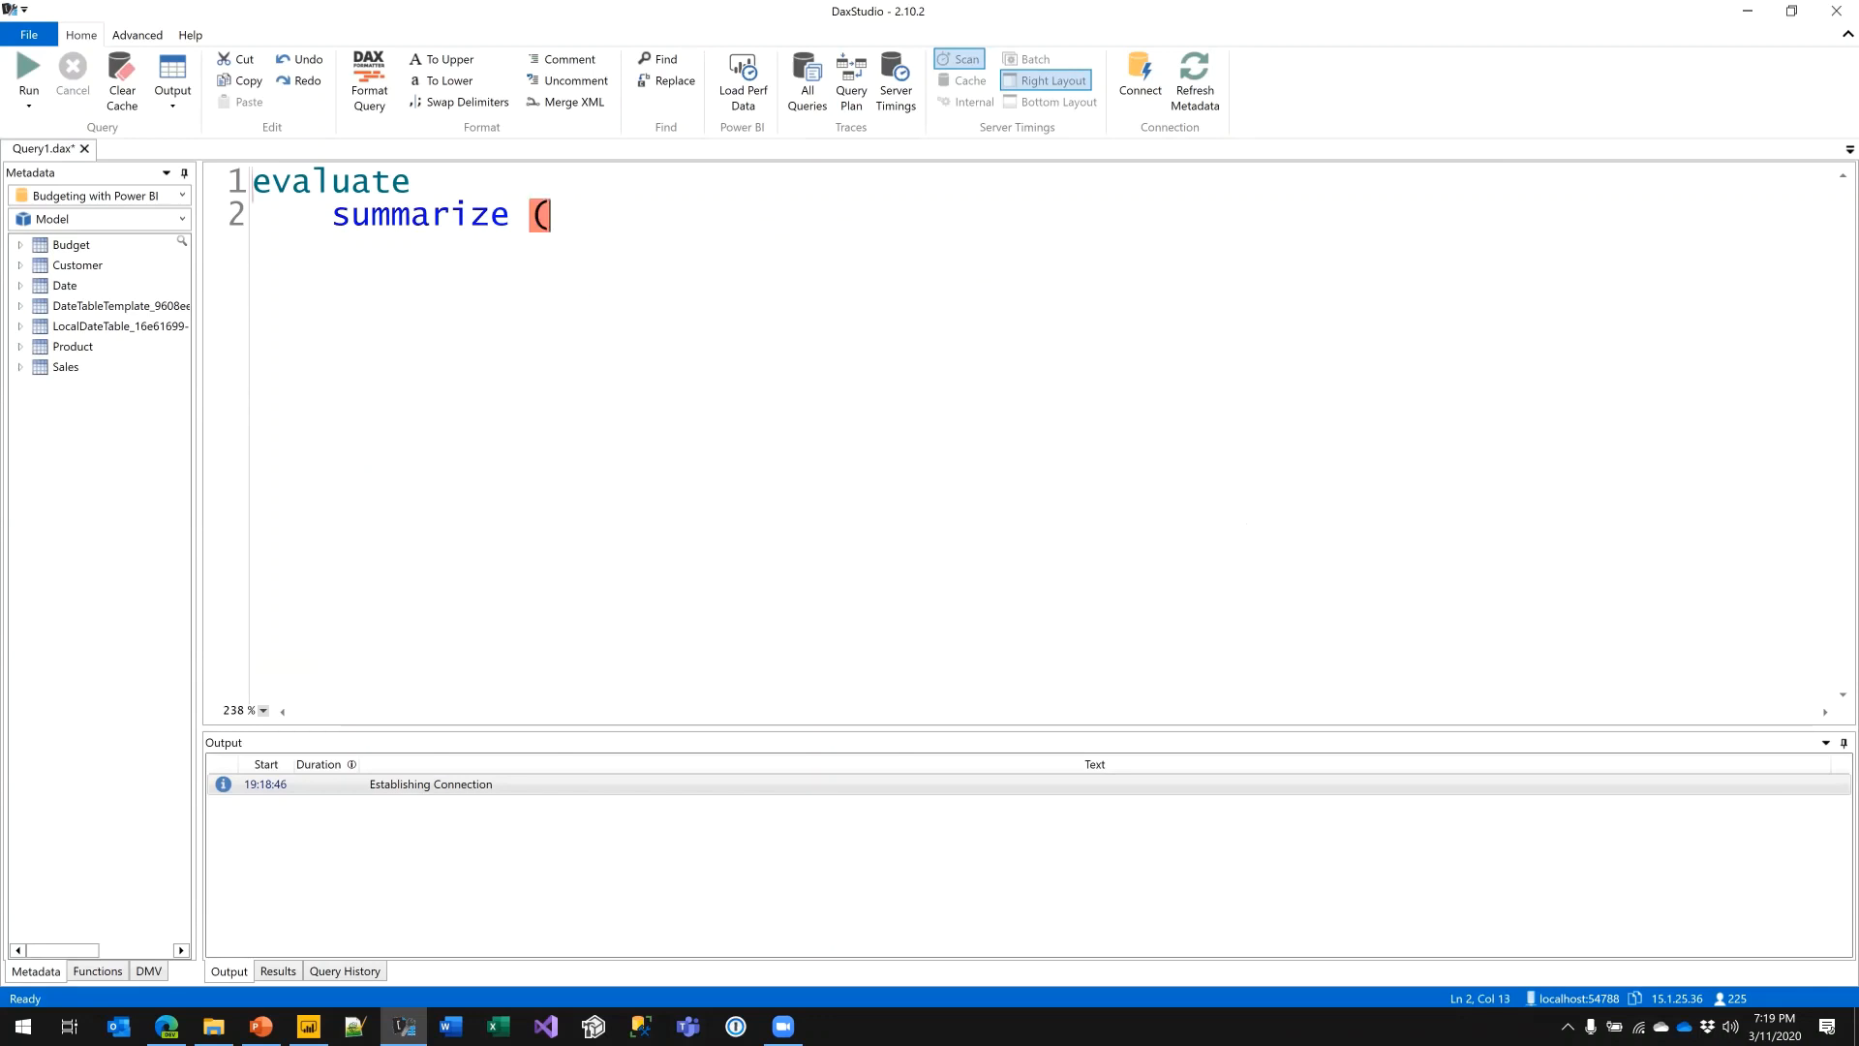
- Enter sales, as the first argument of summarize on its own indented line and open a new argument line below
key("Return")
key("Tab")
type("sales,")
key("Return")
key("Tab")
key("BackSpace")
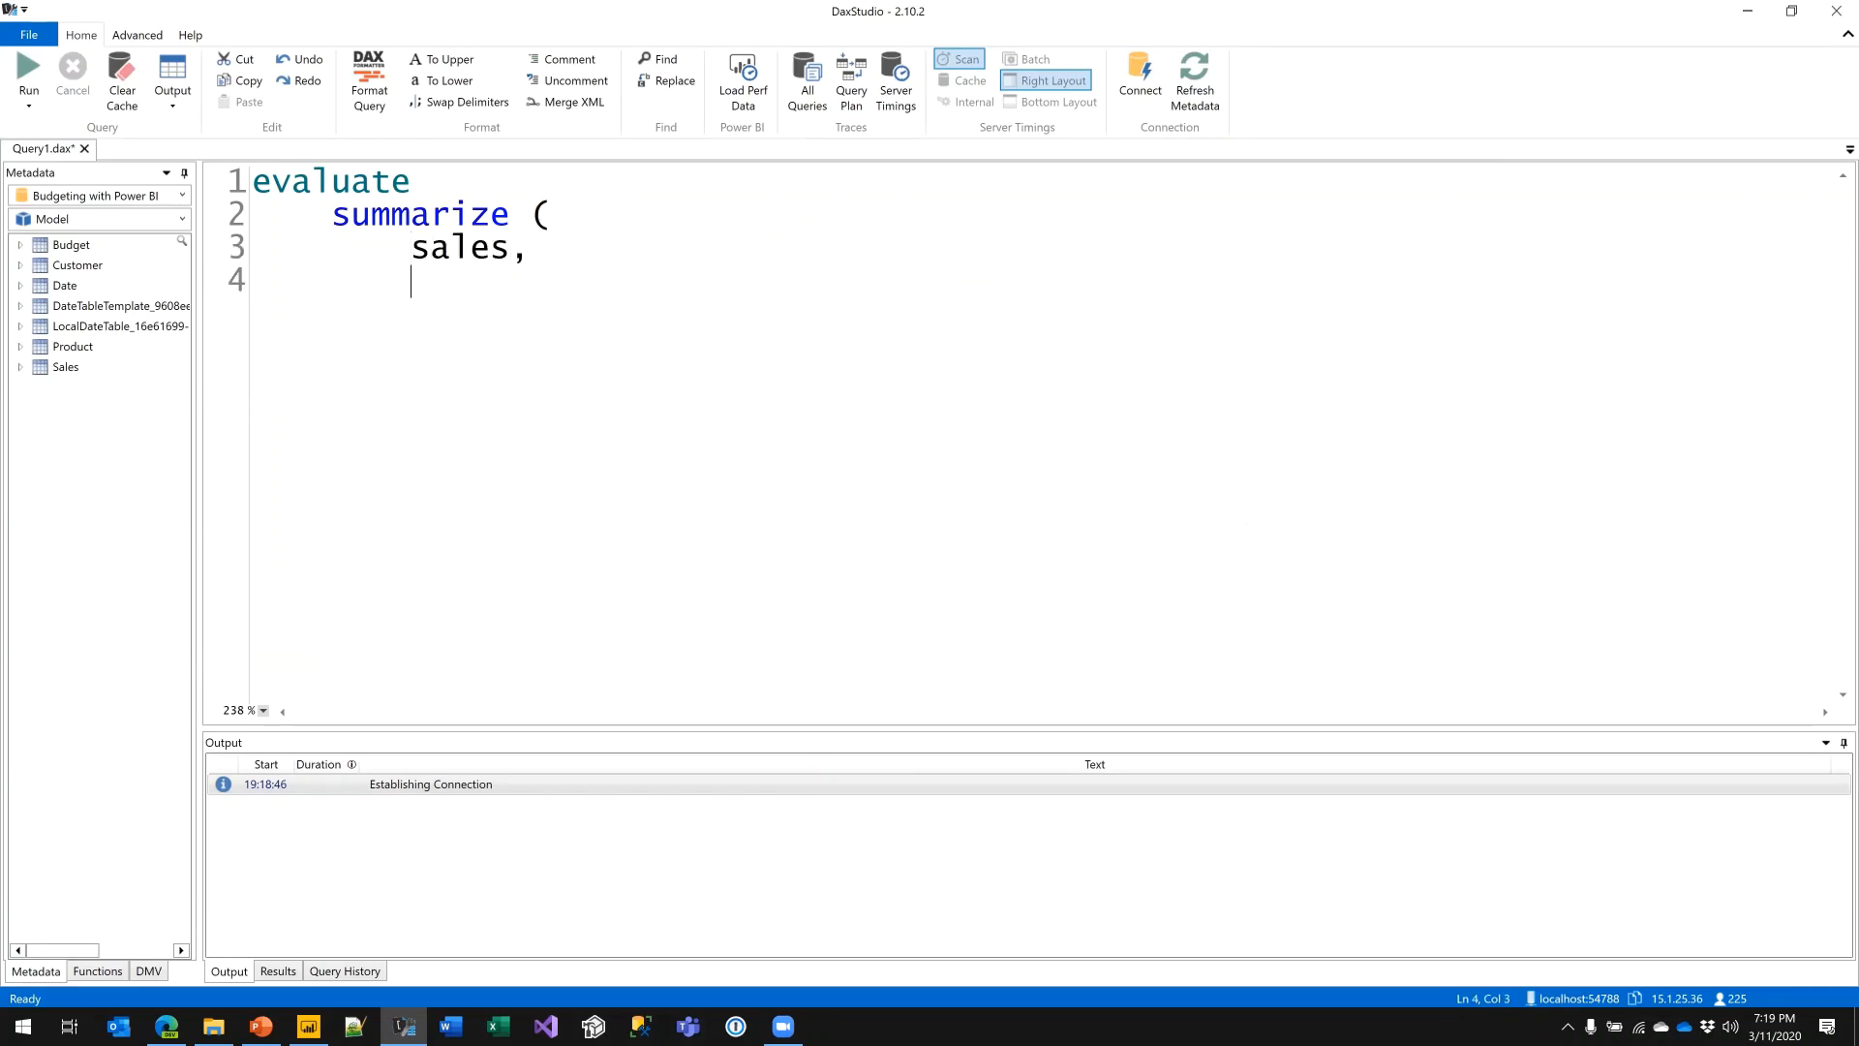
- Check the report matrix in Power BI Desktop and add Customer[CountryRegion], as the first grouping column of summarize in DAX Studio
key("alt+Tab")
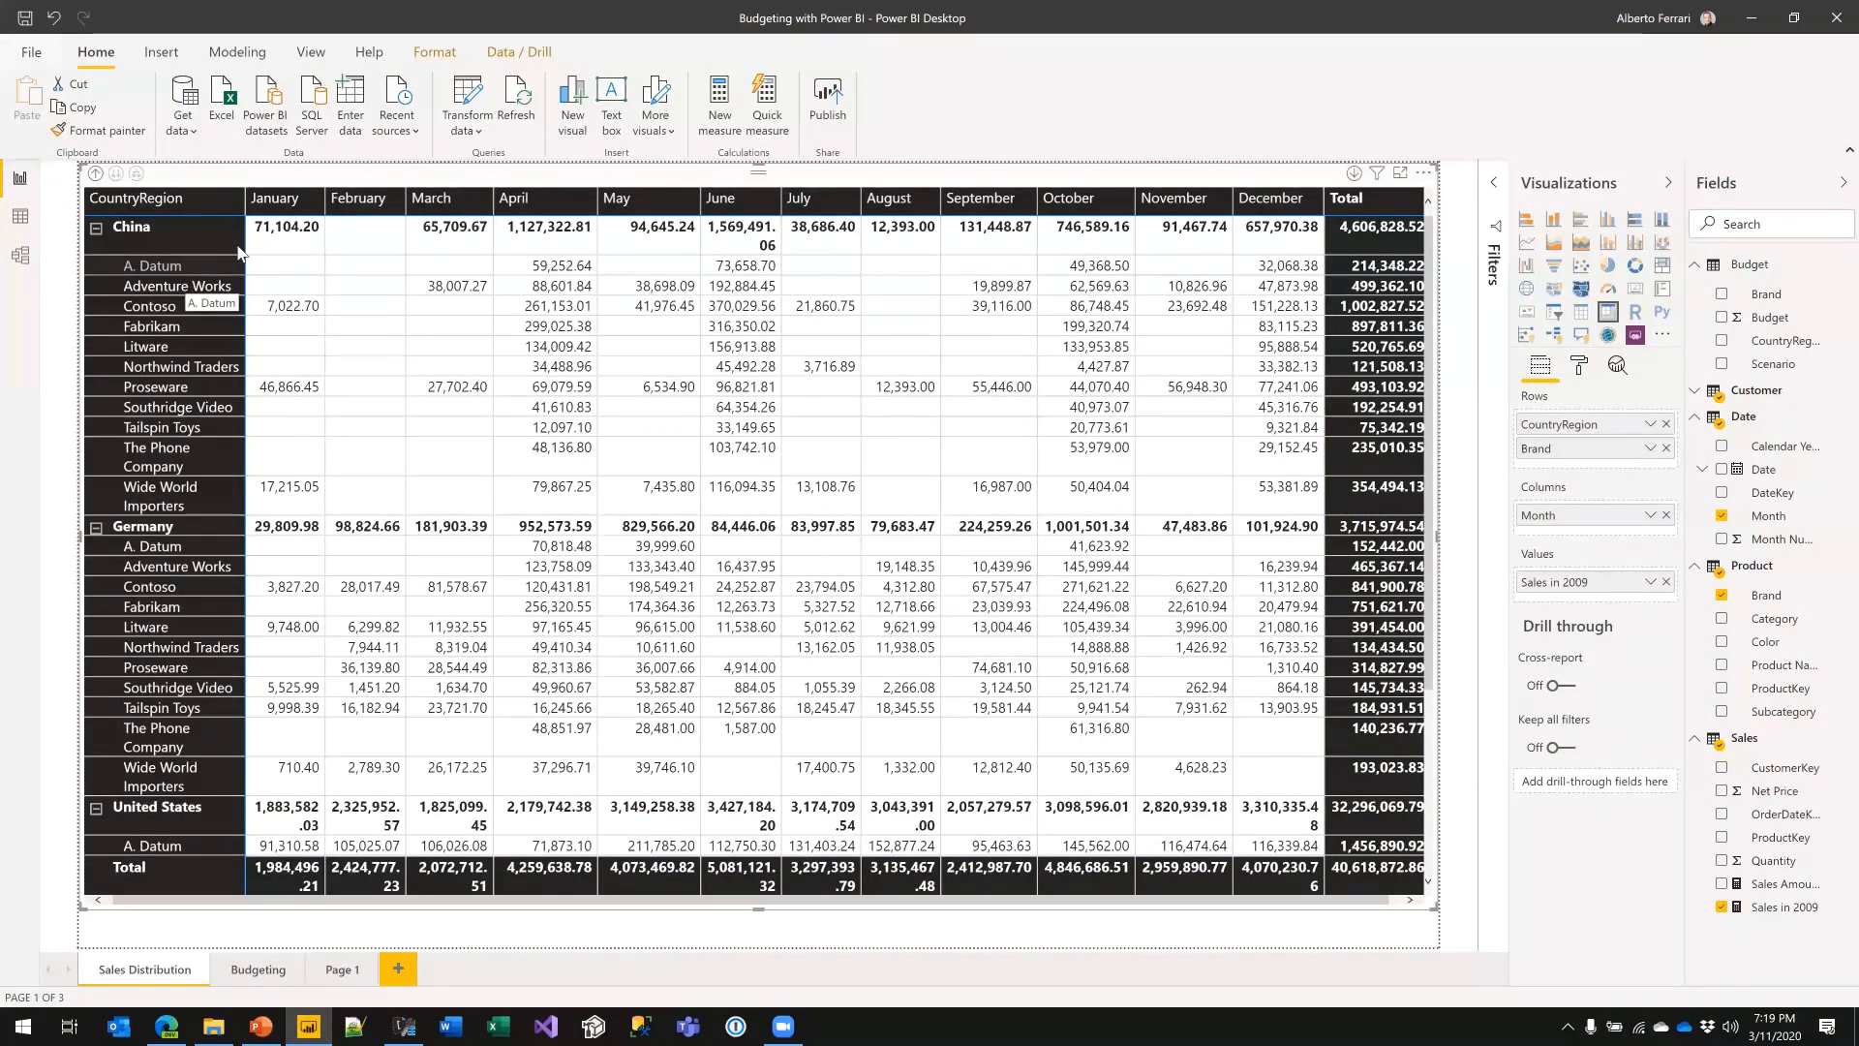
key("alt+Tab")
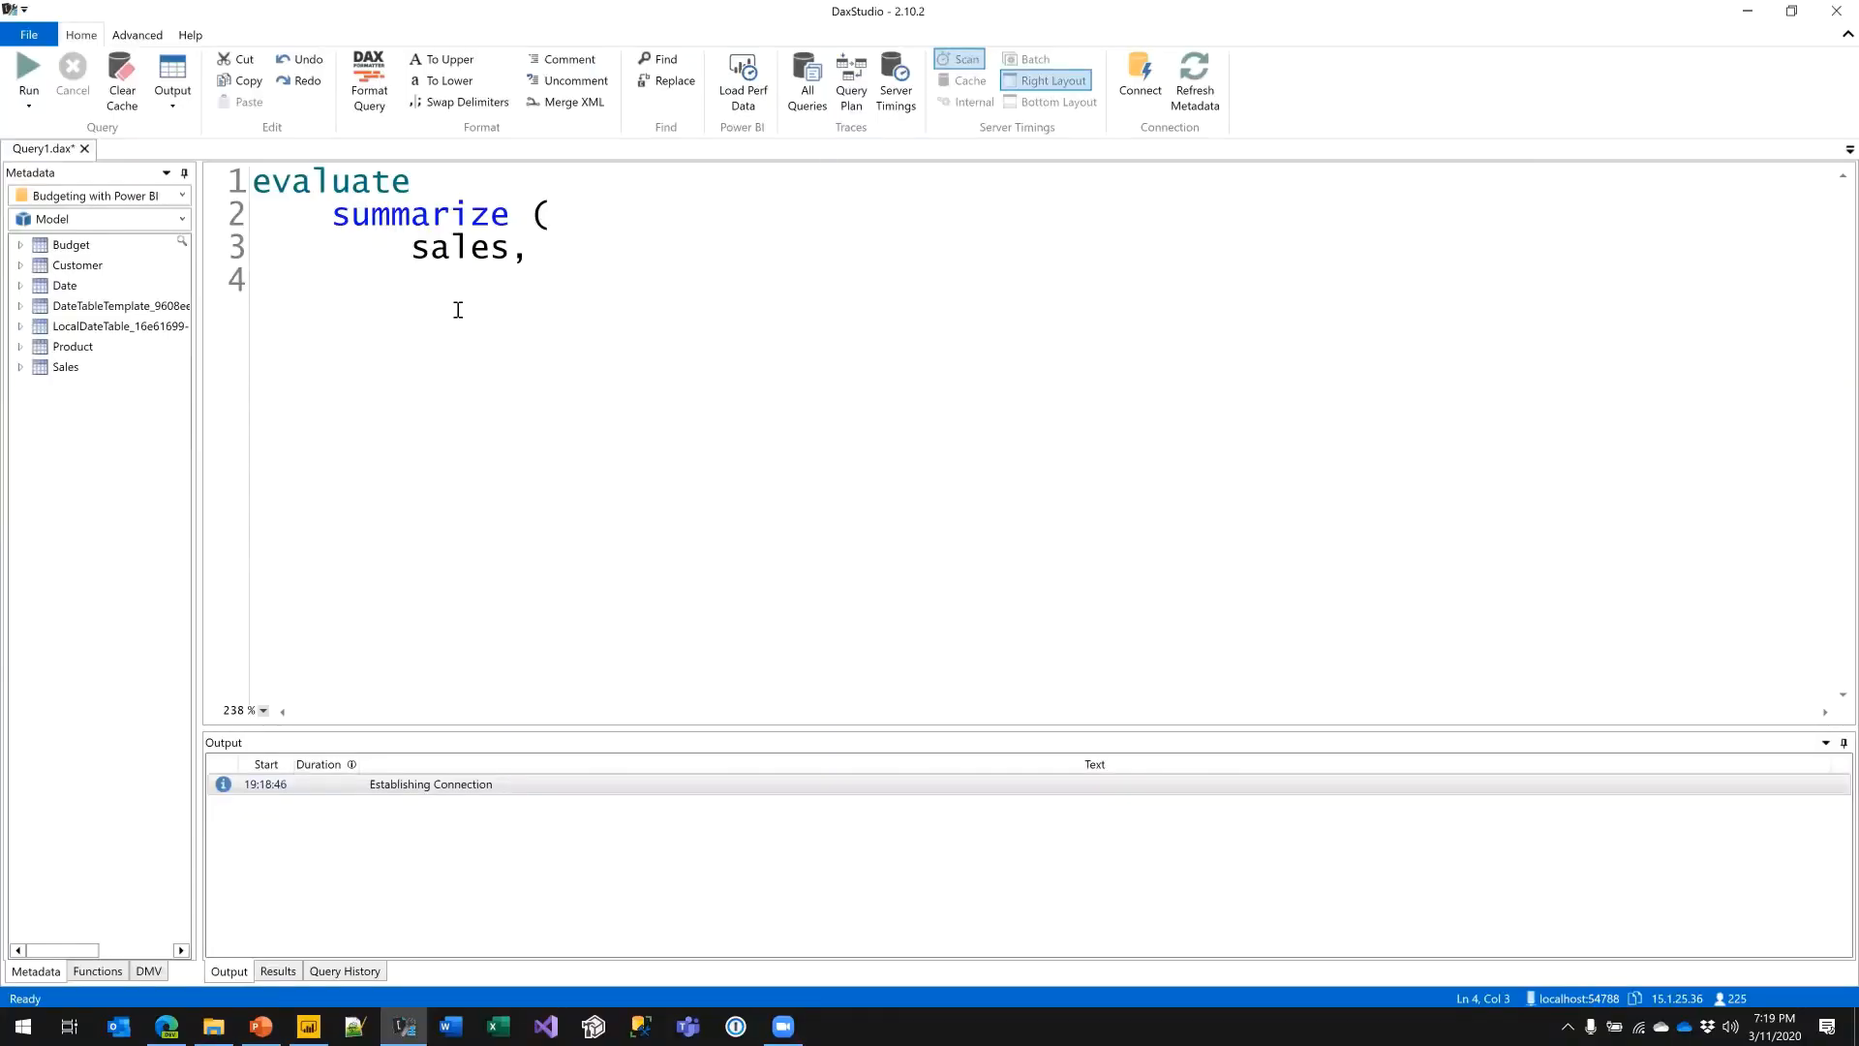
type("cus")
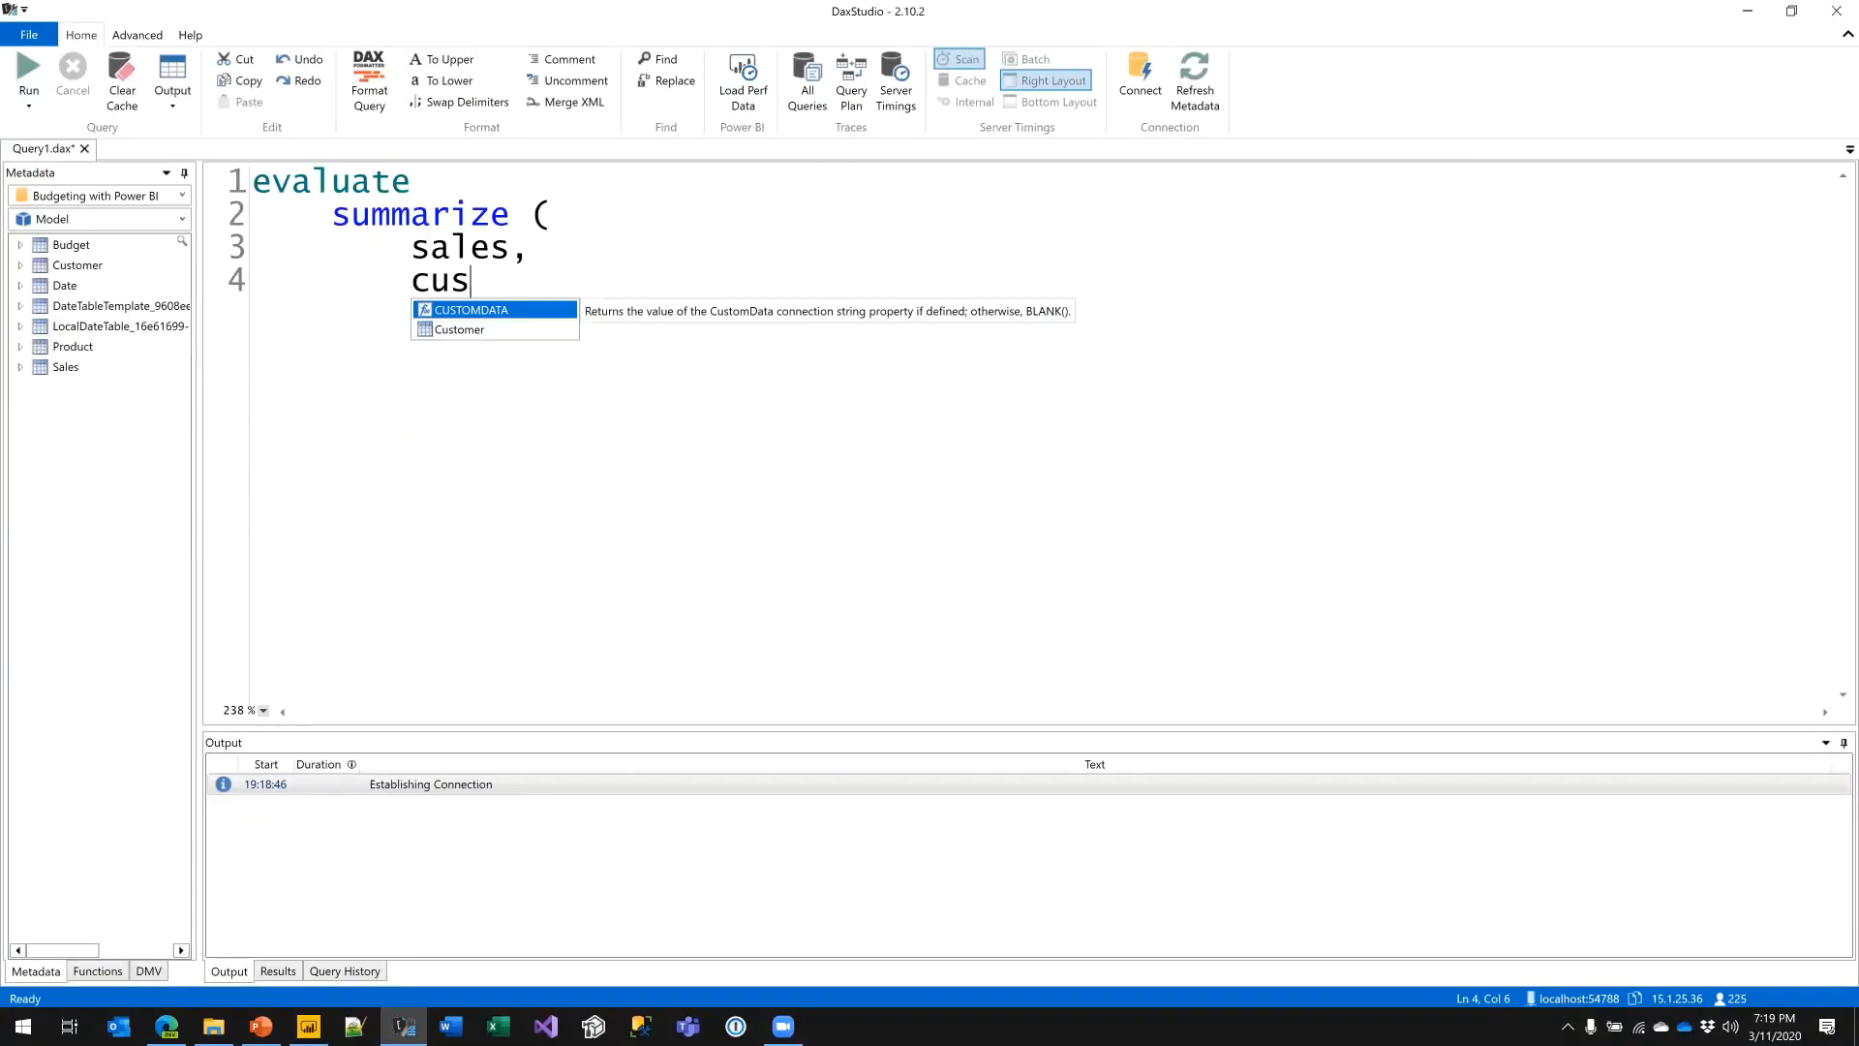
double_click(458, 310)
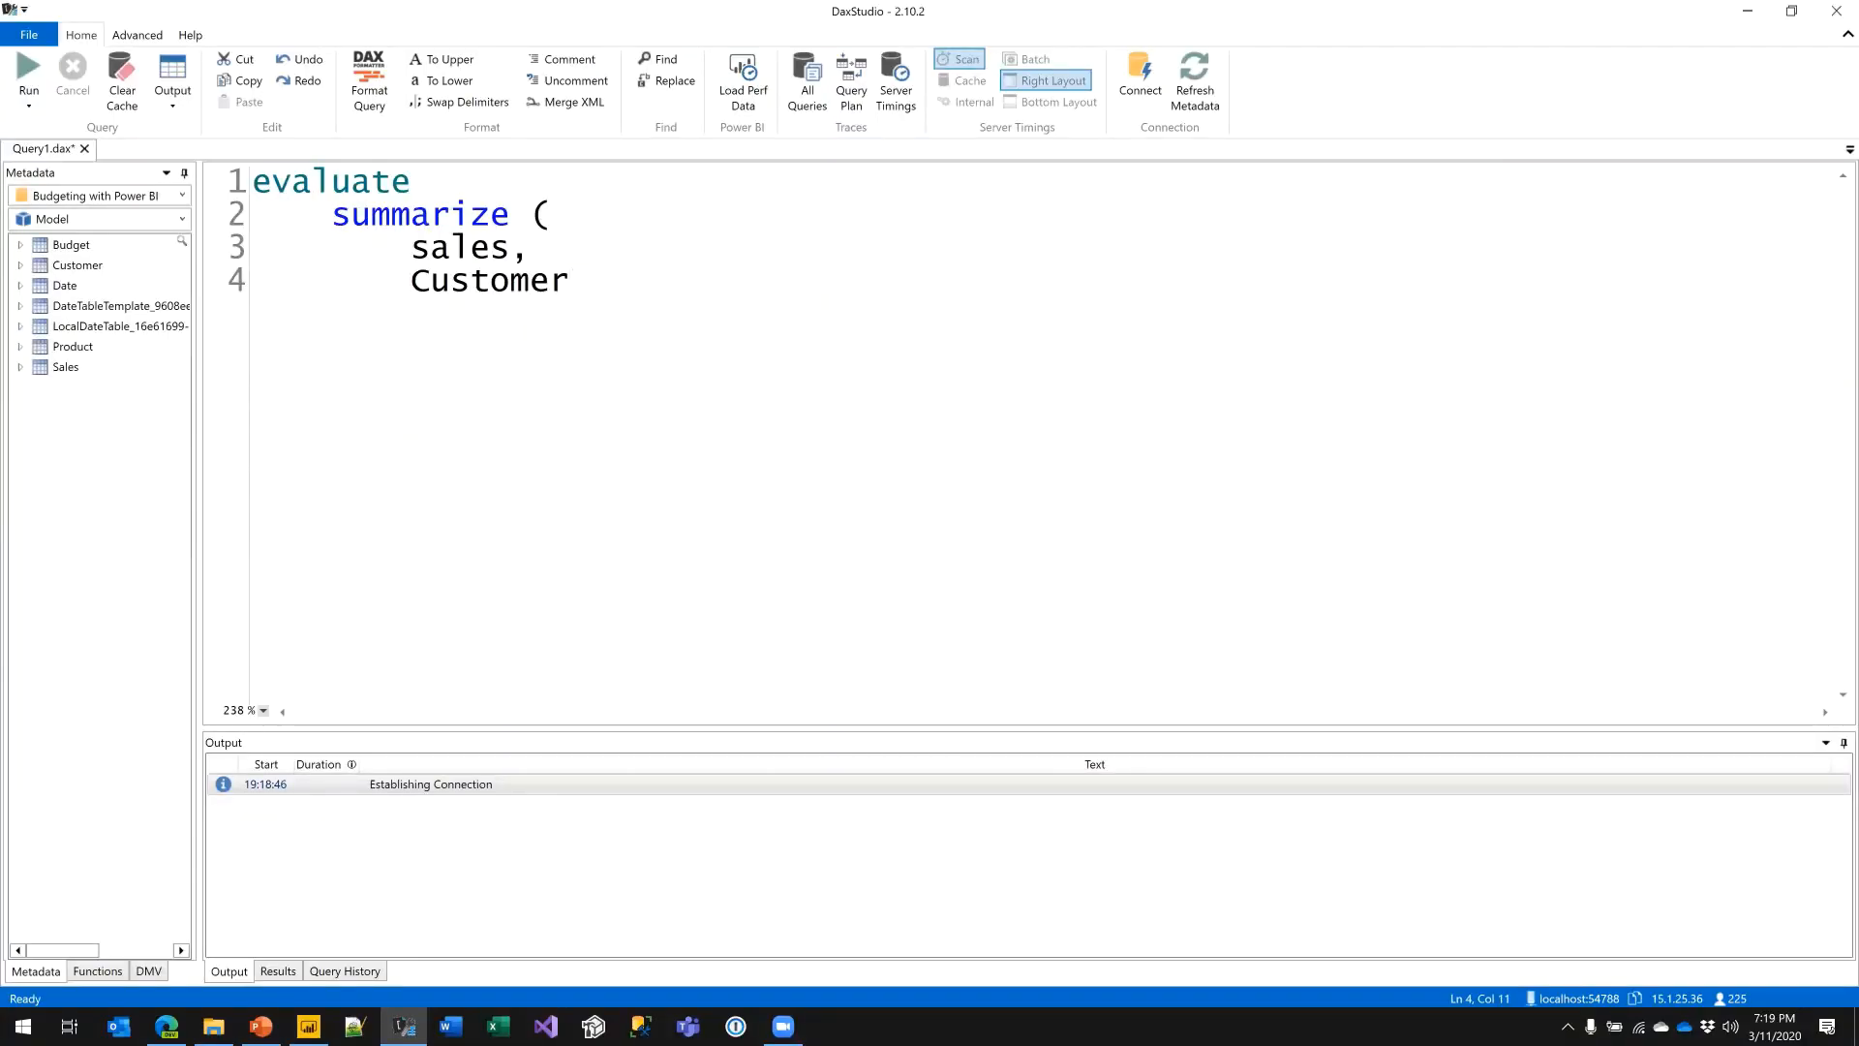
type("[CountryRegion],")
key("Return")
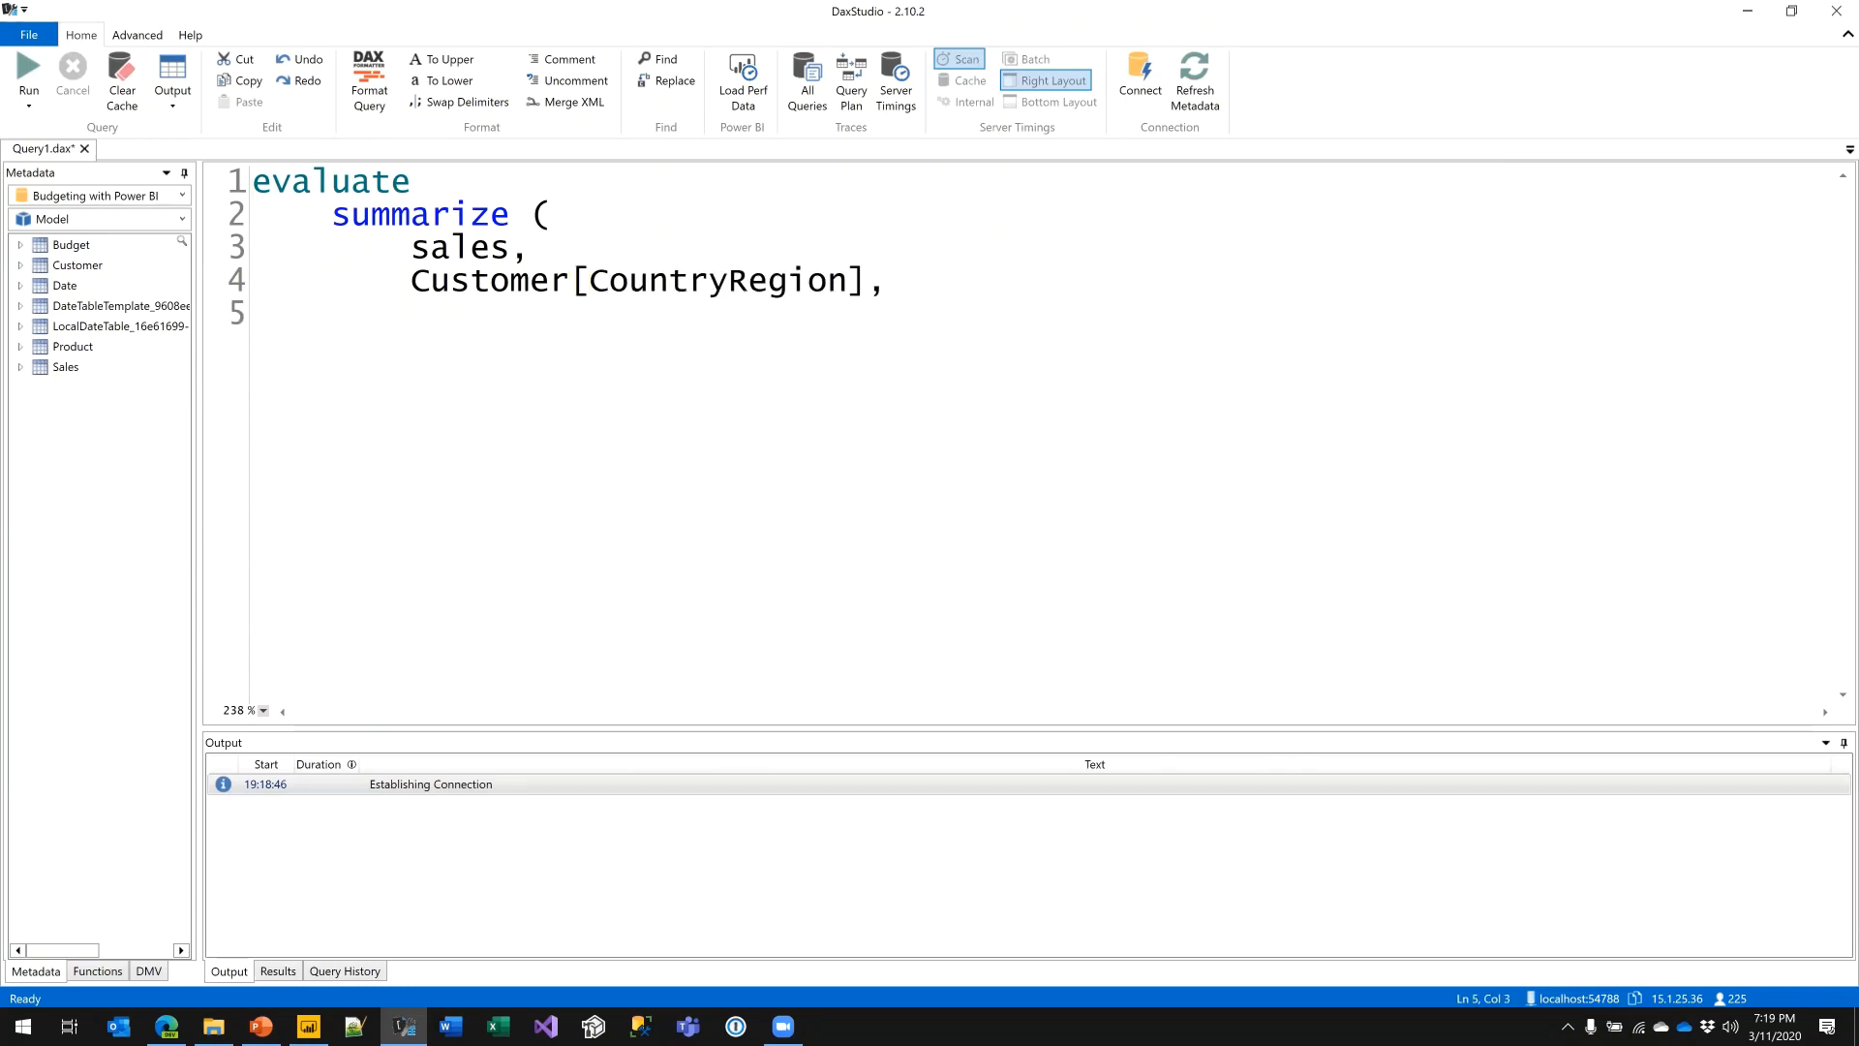
- Add 'Product'[Brand], as the second grouping column of summarize on its own line
type("Prod")
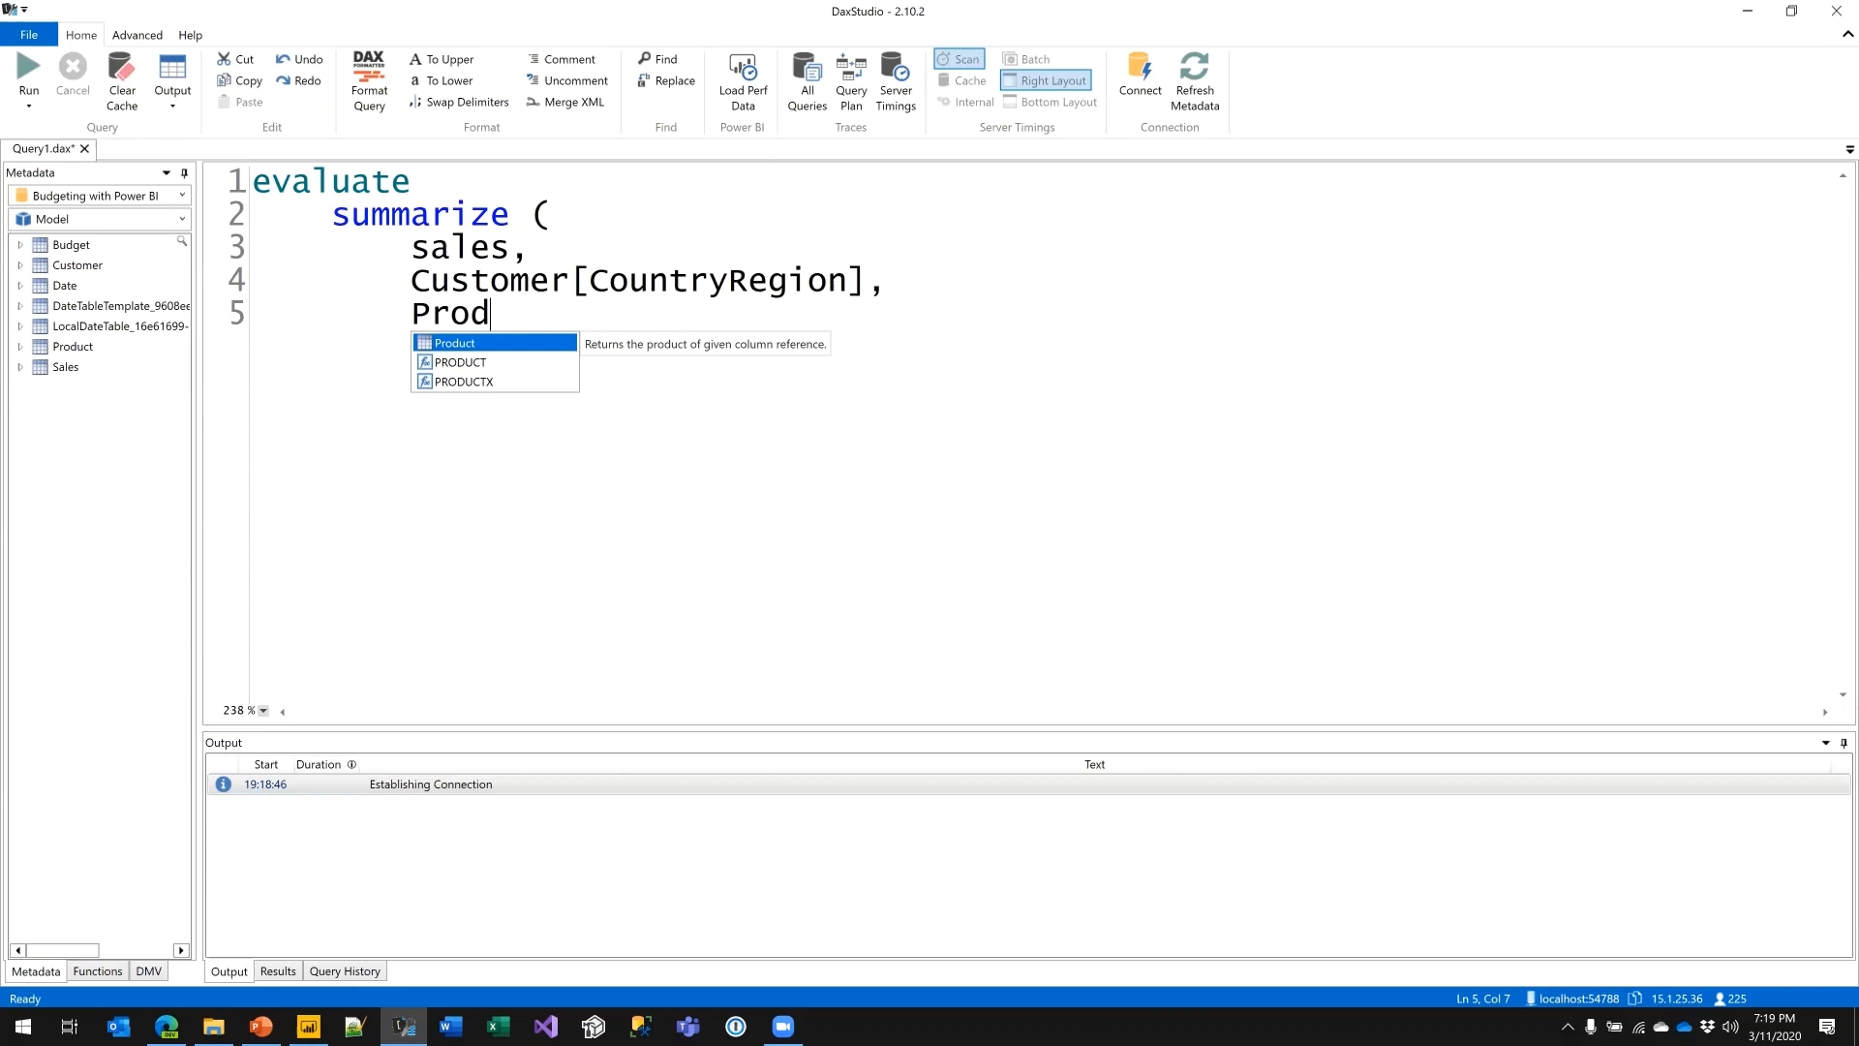
key("Tab")
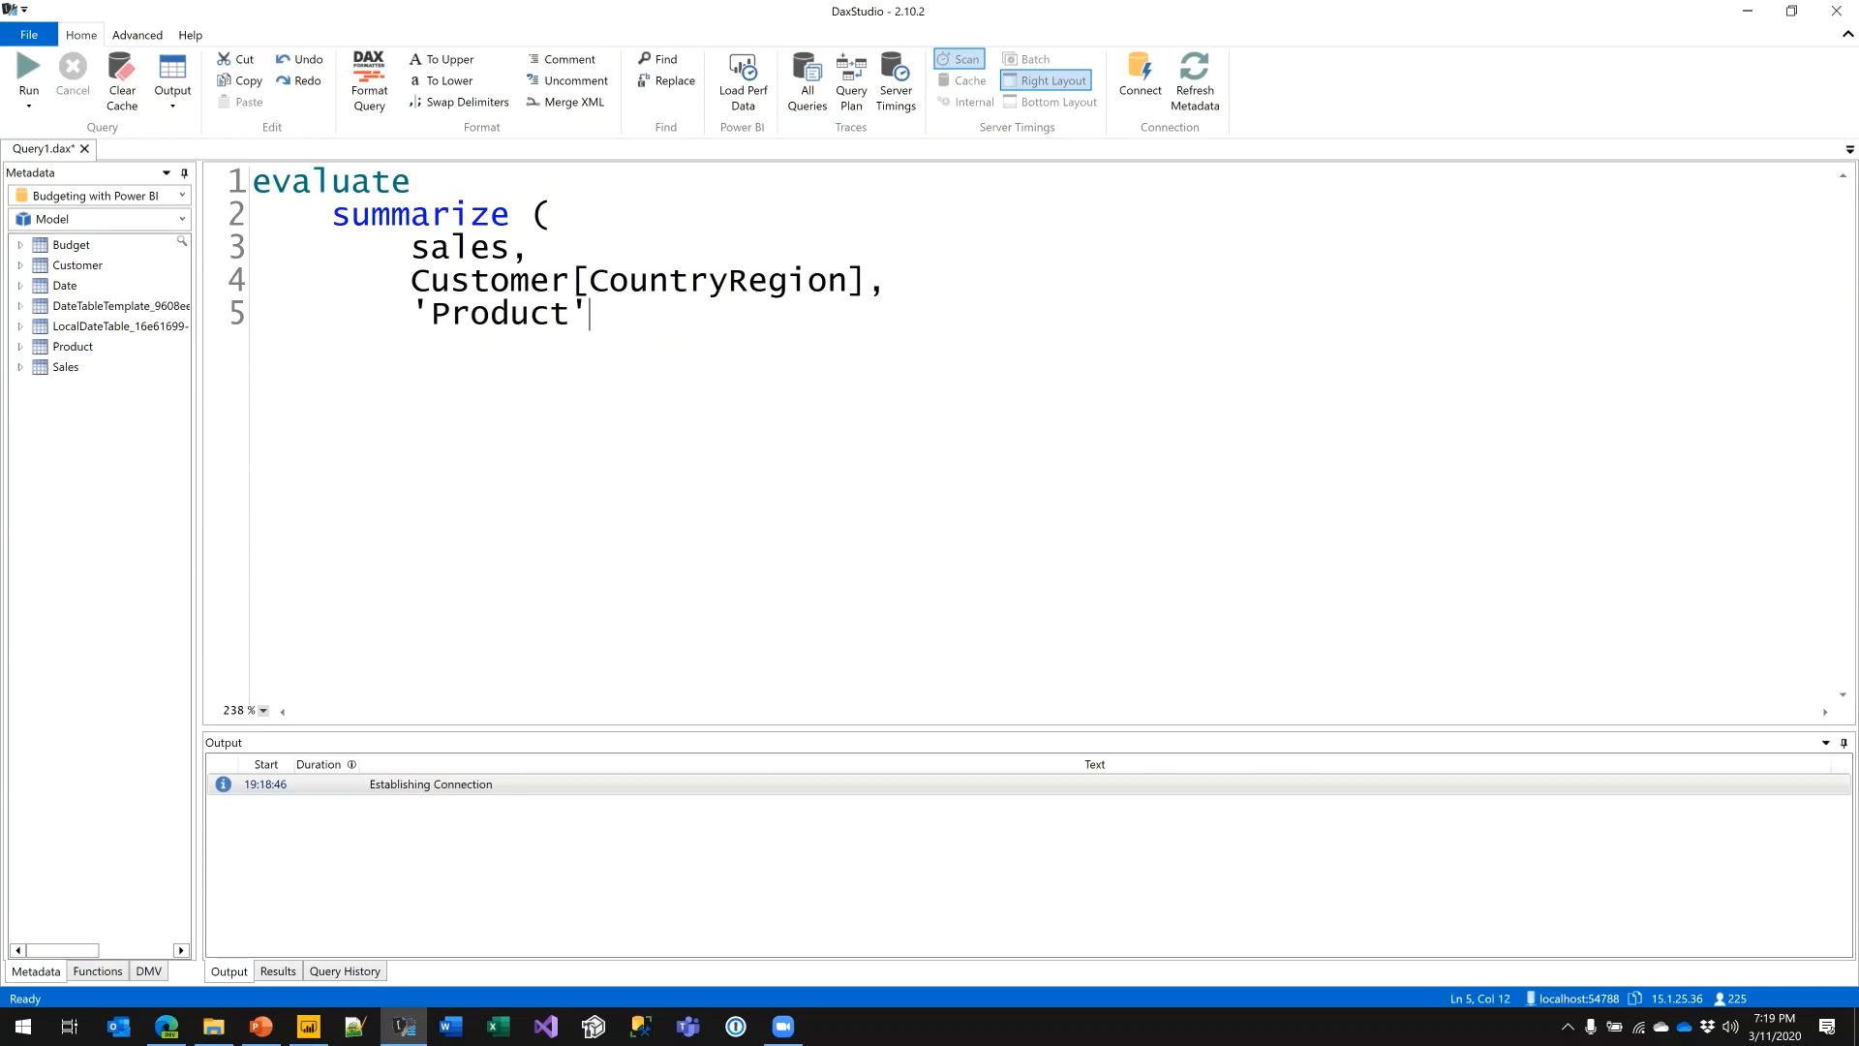
type("[")
key("Tab")
type(".")
key("BackSpace")
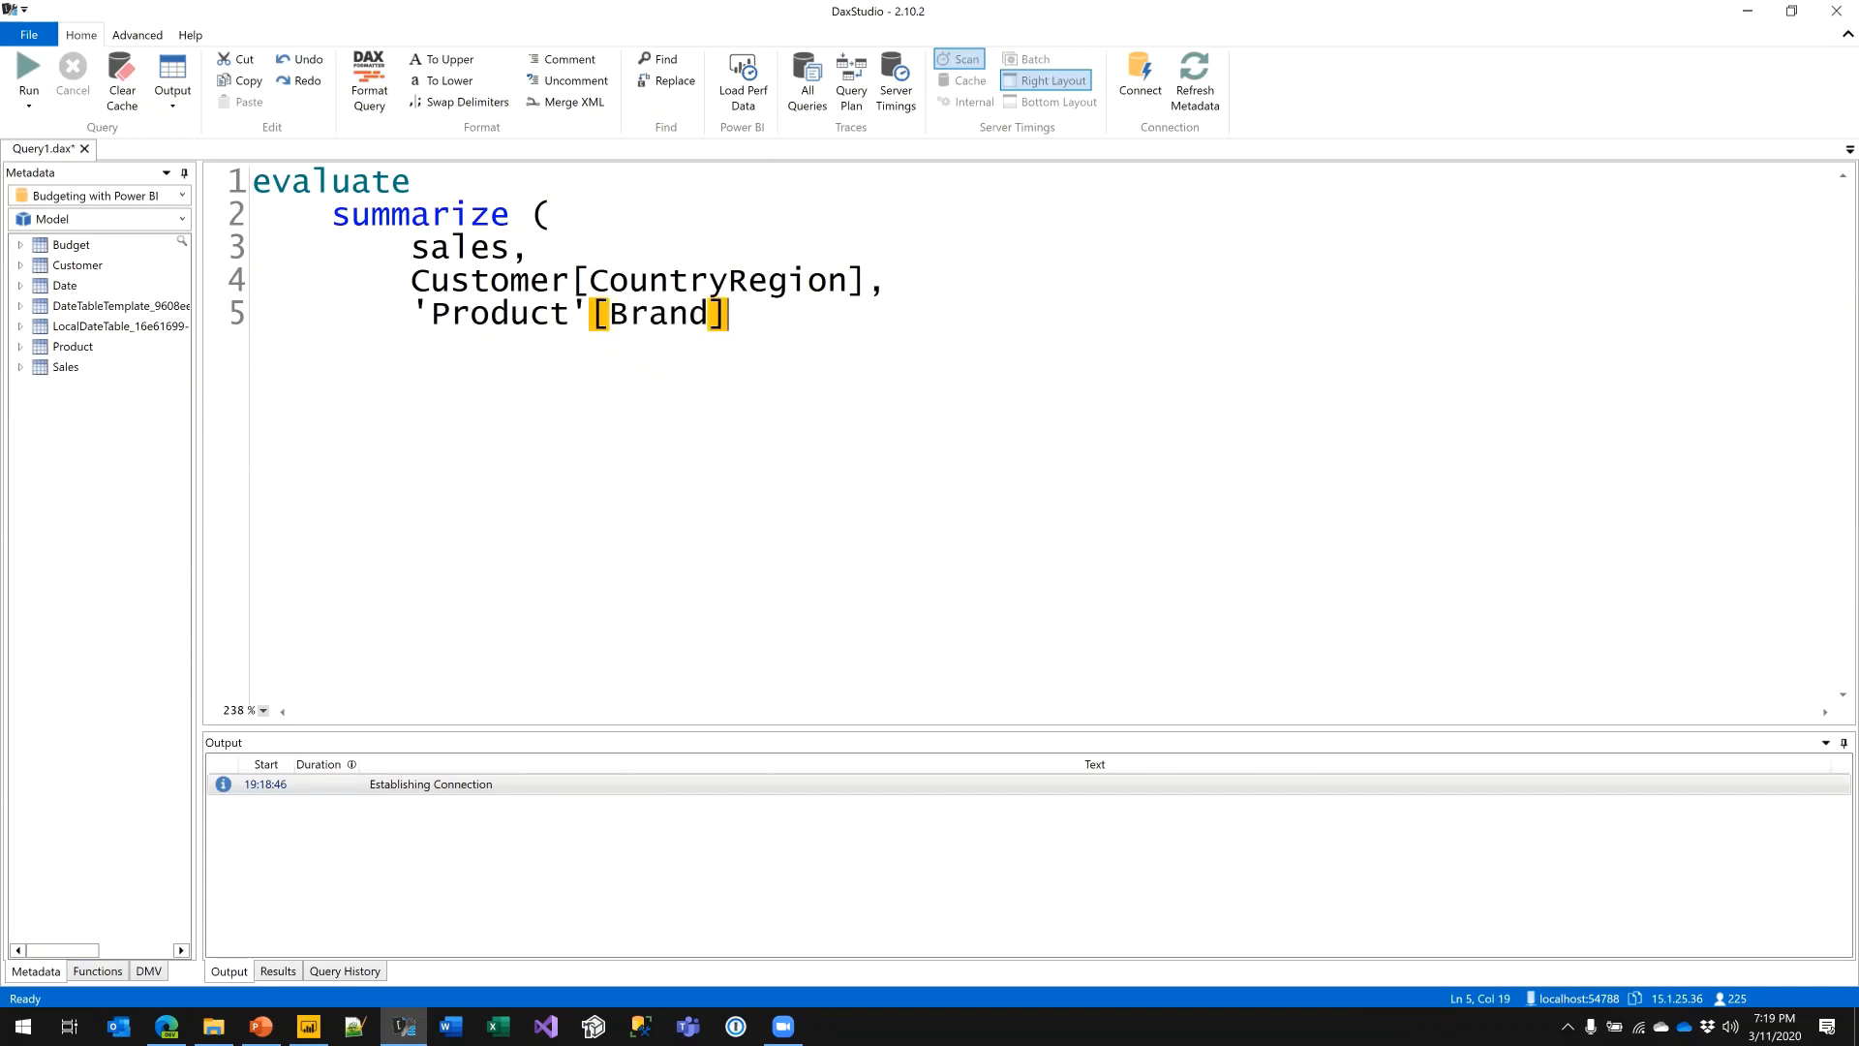
type(",")
key("Return")
- Add 'Date'[Month Number] as the last grouping column and close the summarize call on a new line
type("'d")
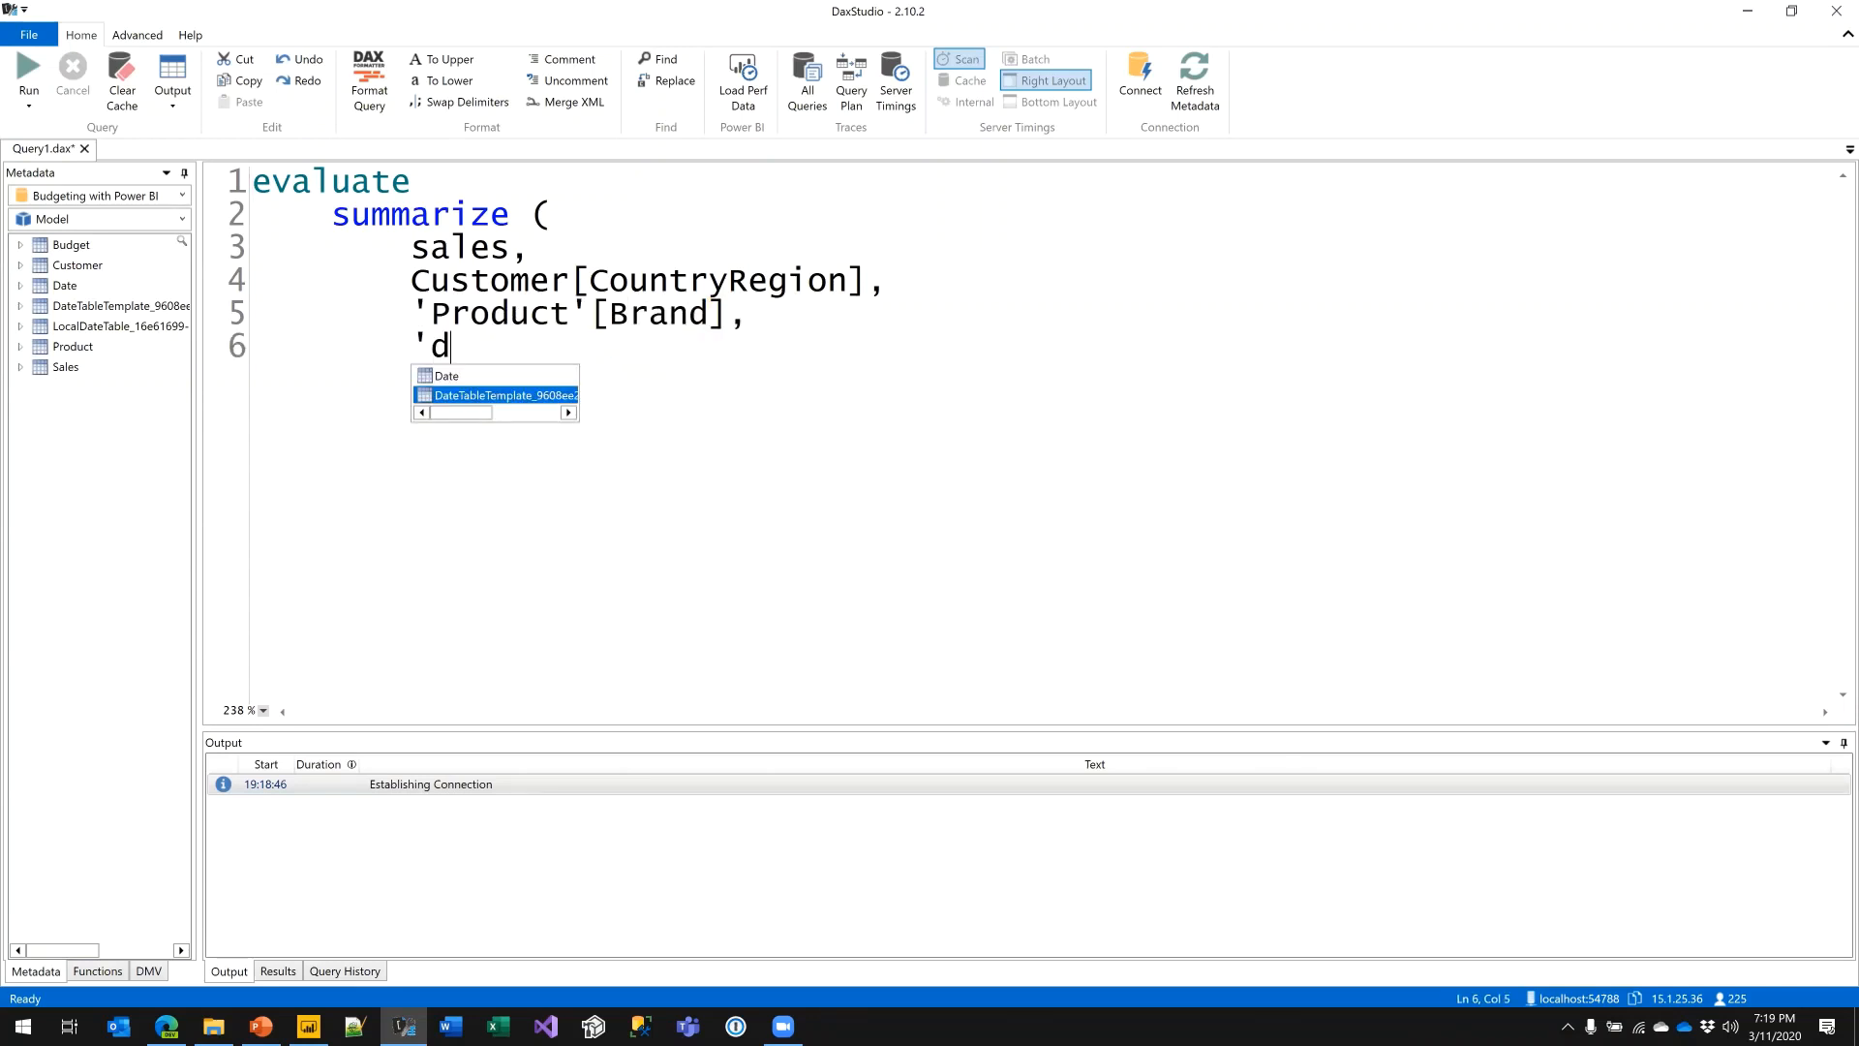
key("Up")
key("Tab")
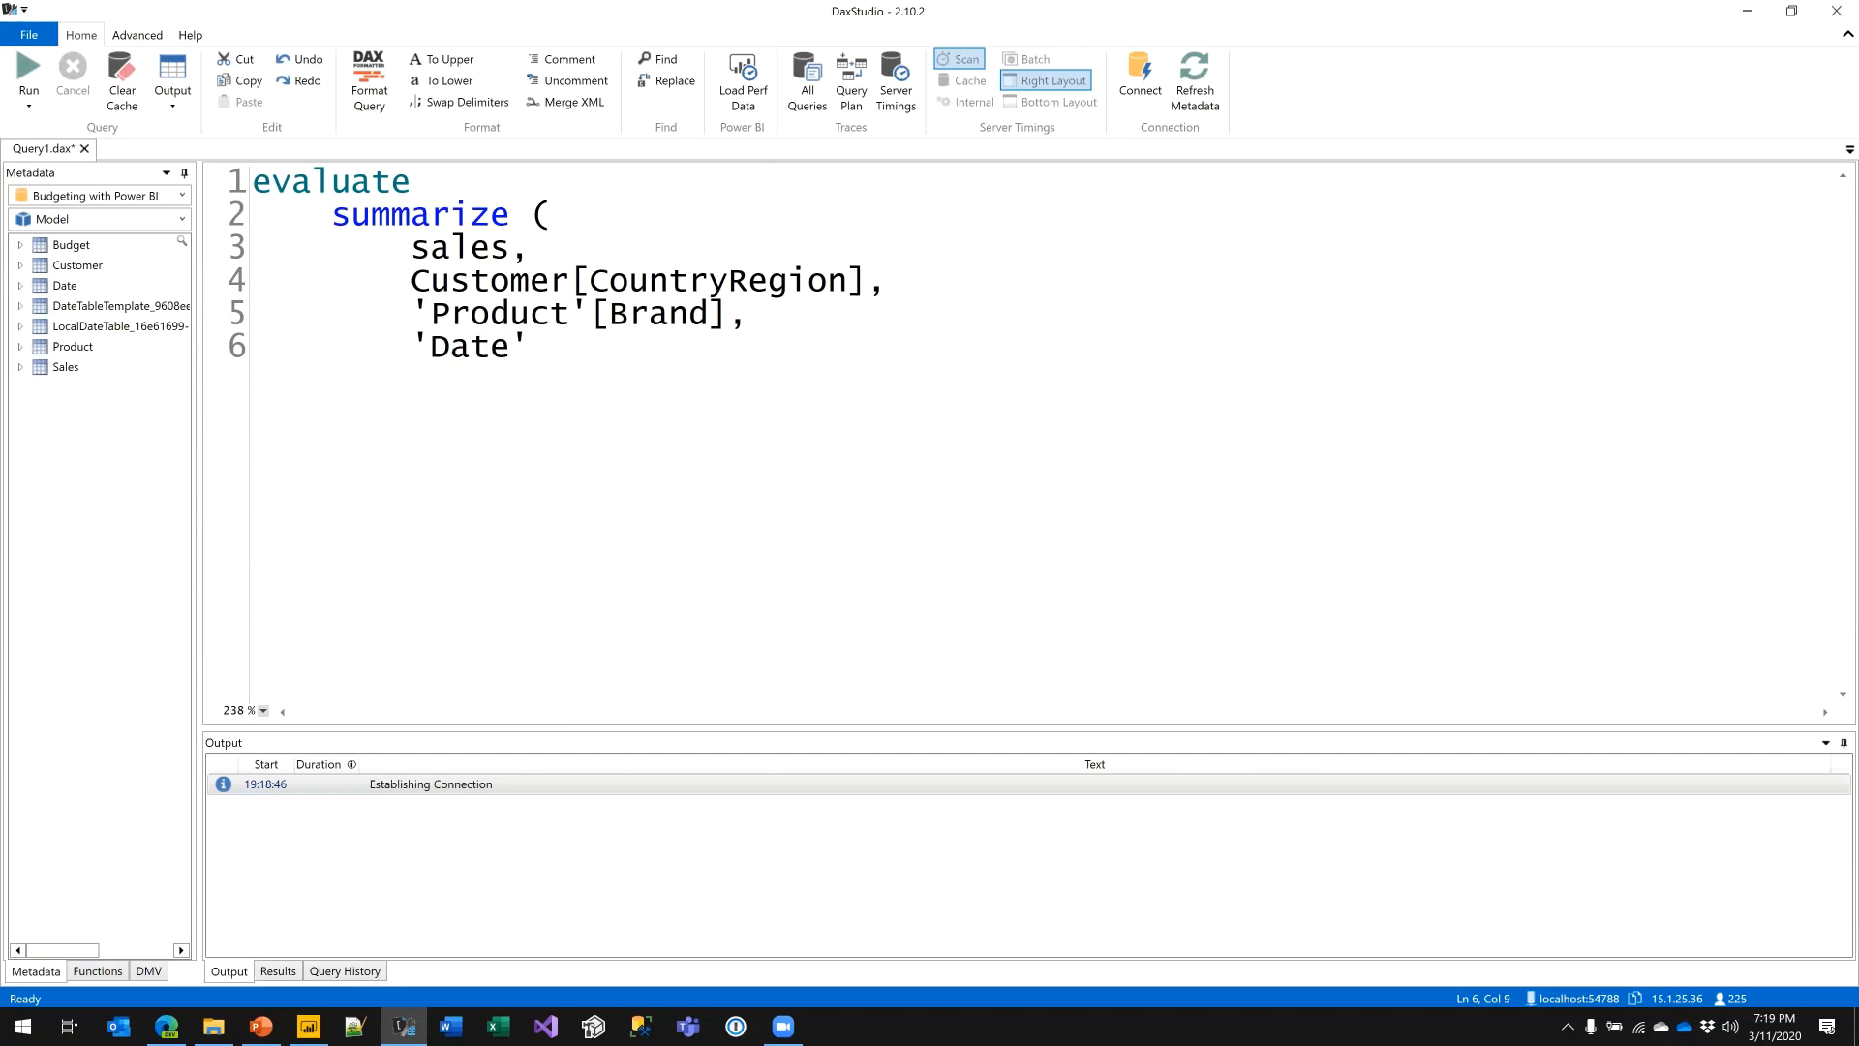
type("[Mo")
key("Down")
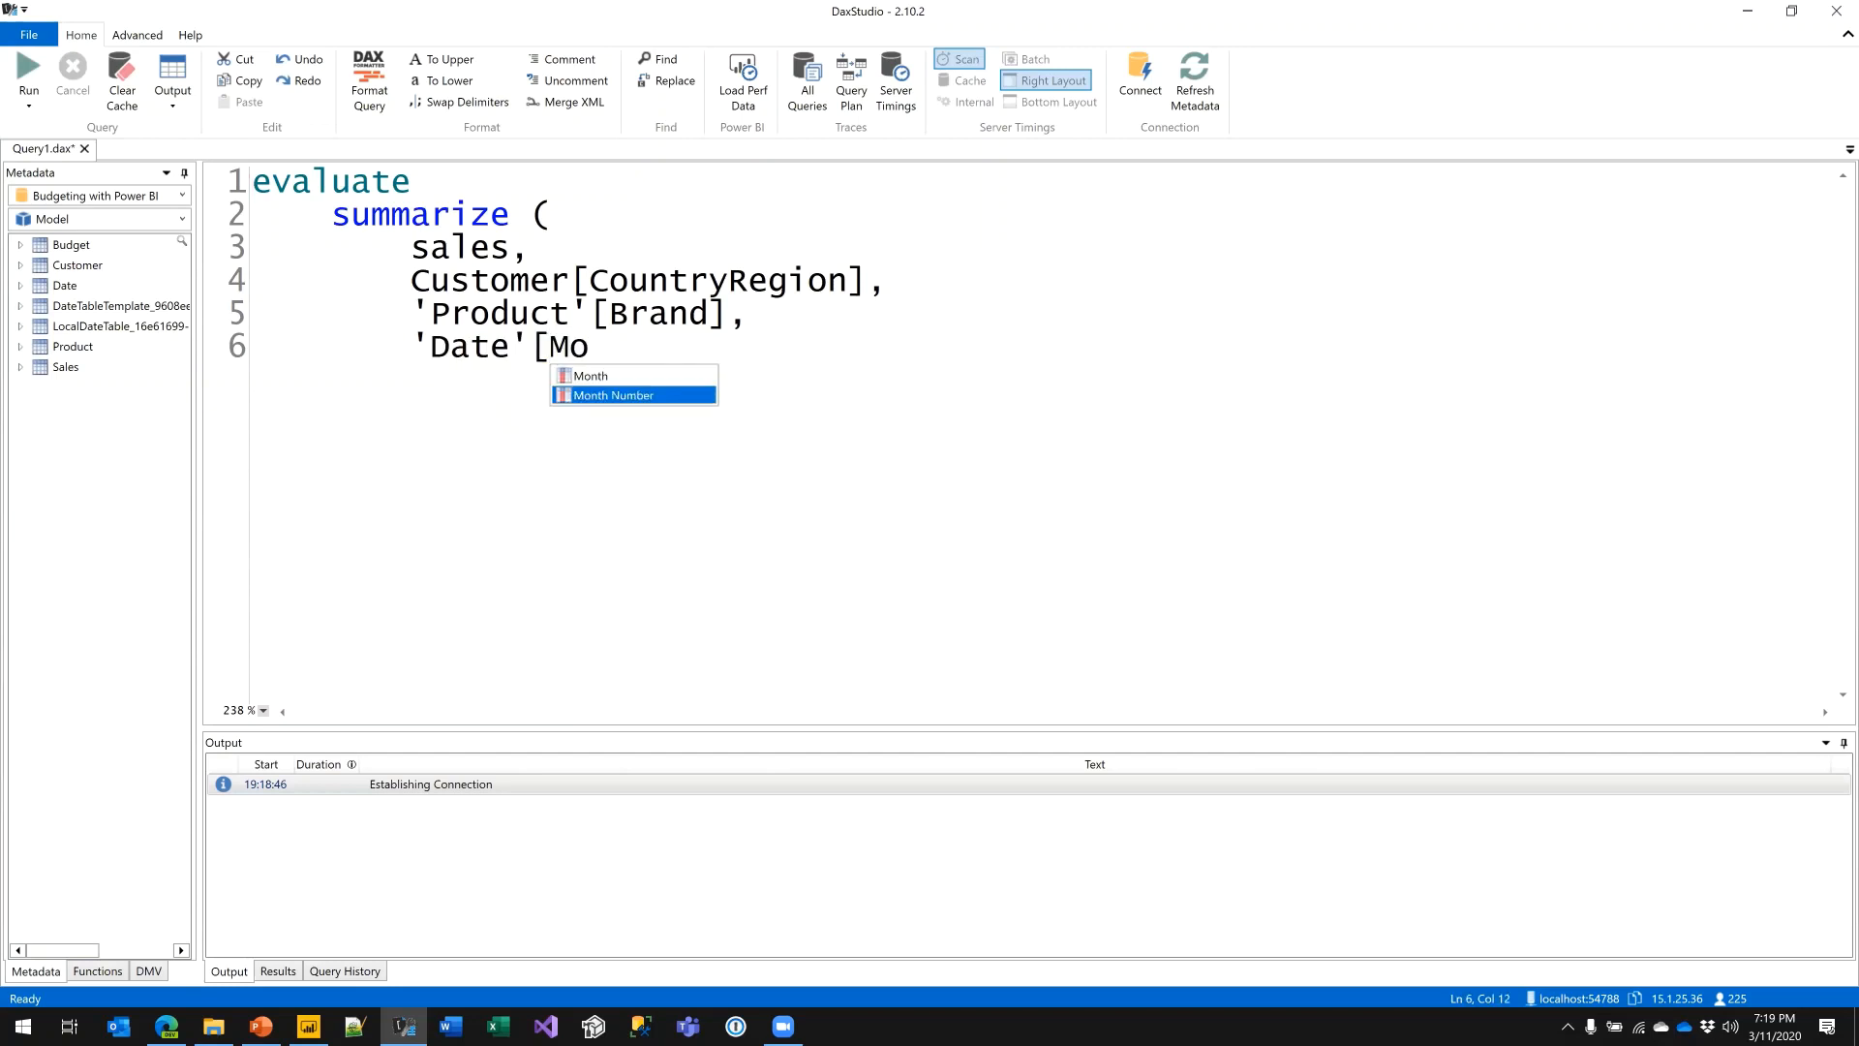
key("Tab")
key("Return")
key("BackSpace")
type(")")
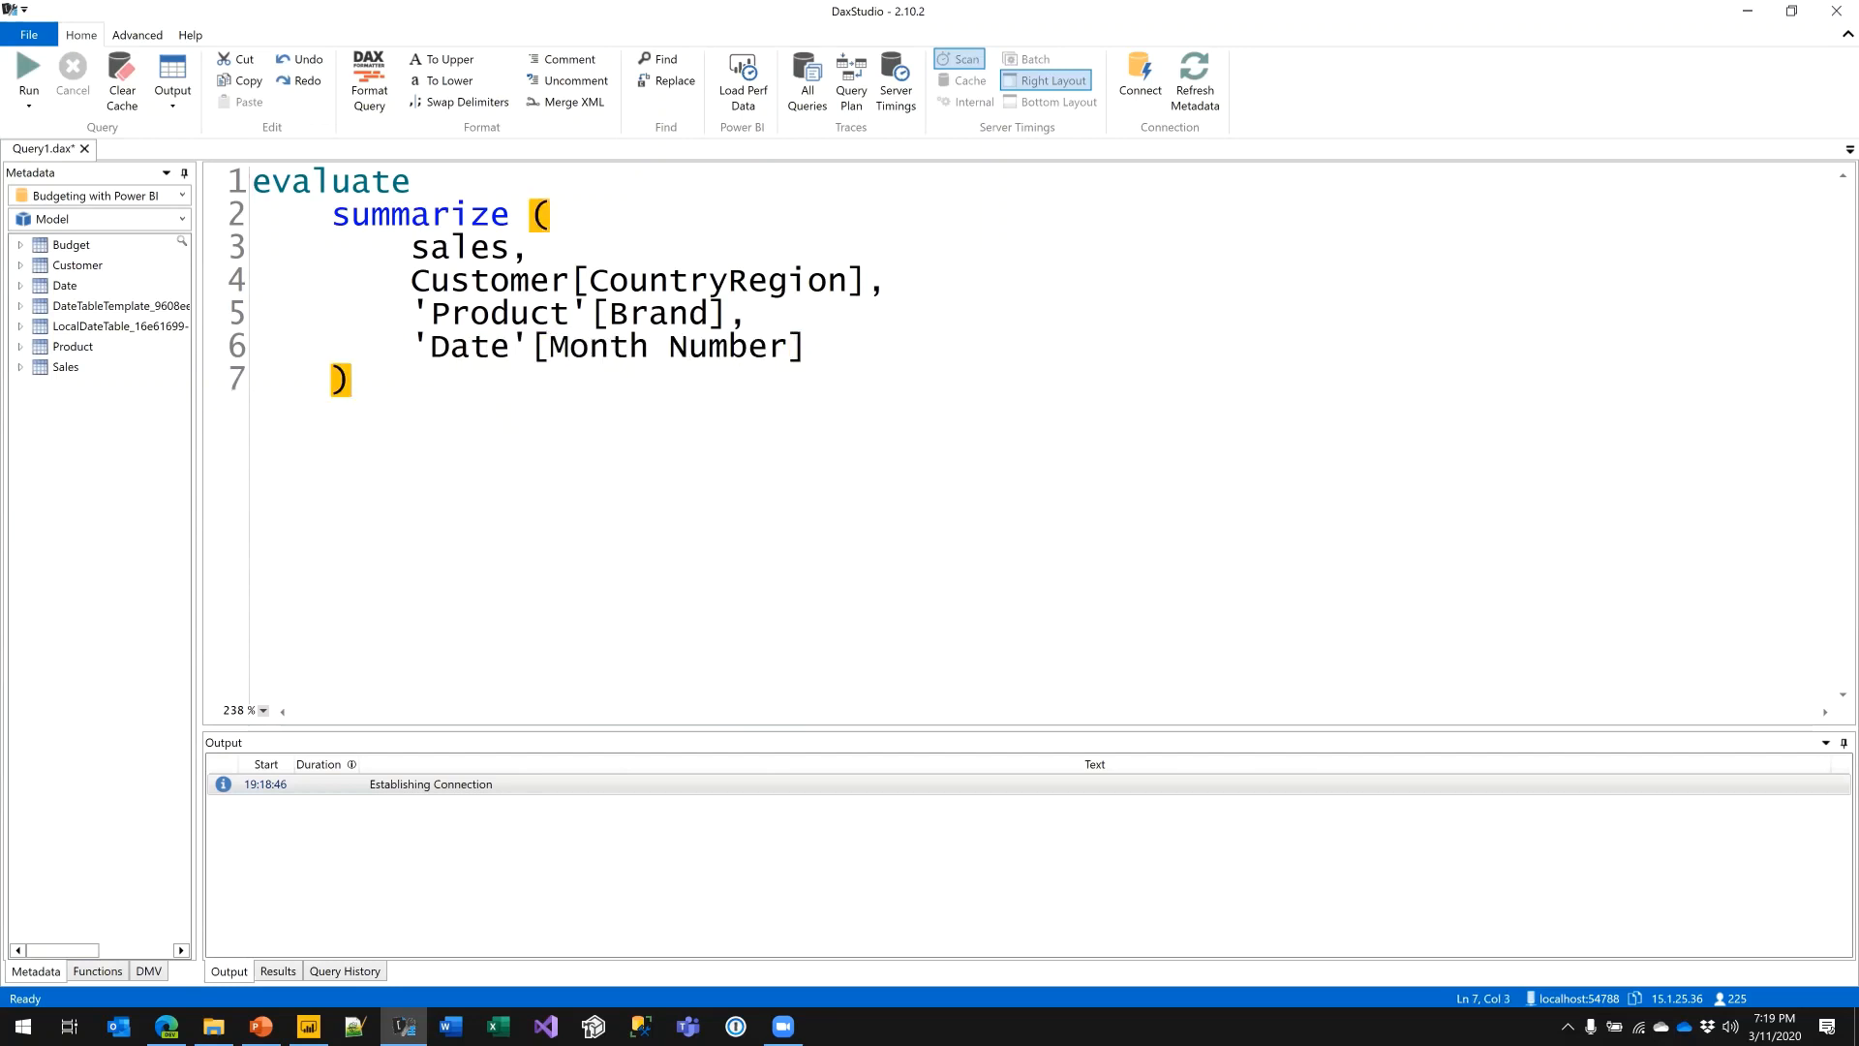
- Run the query and examine the returned combinations of country, brand and month number
key("F5")
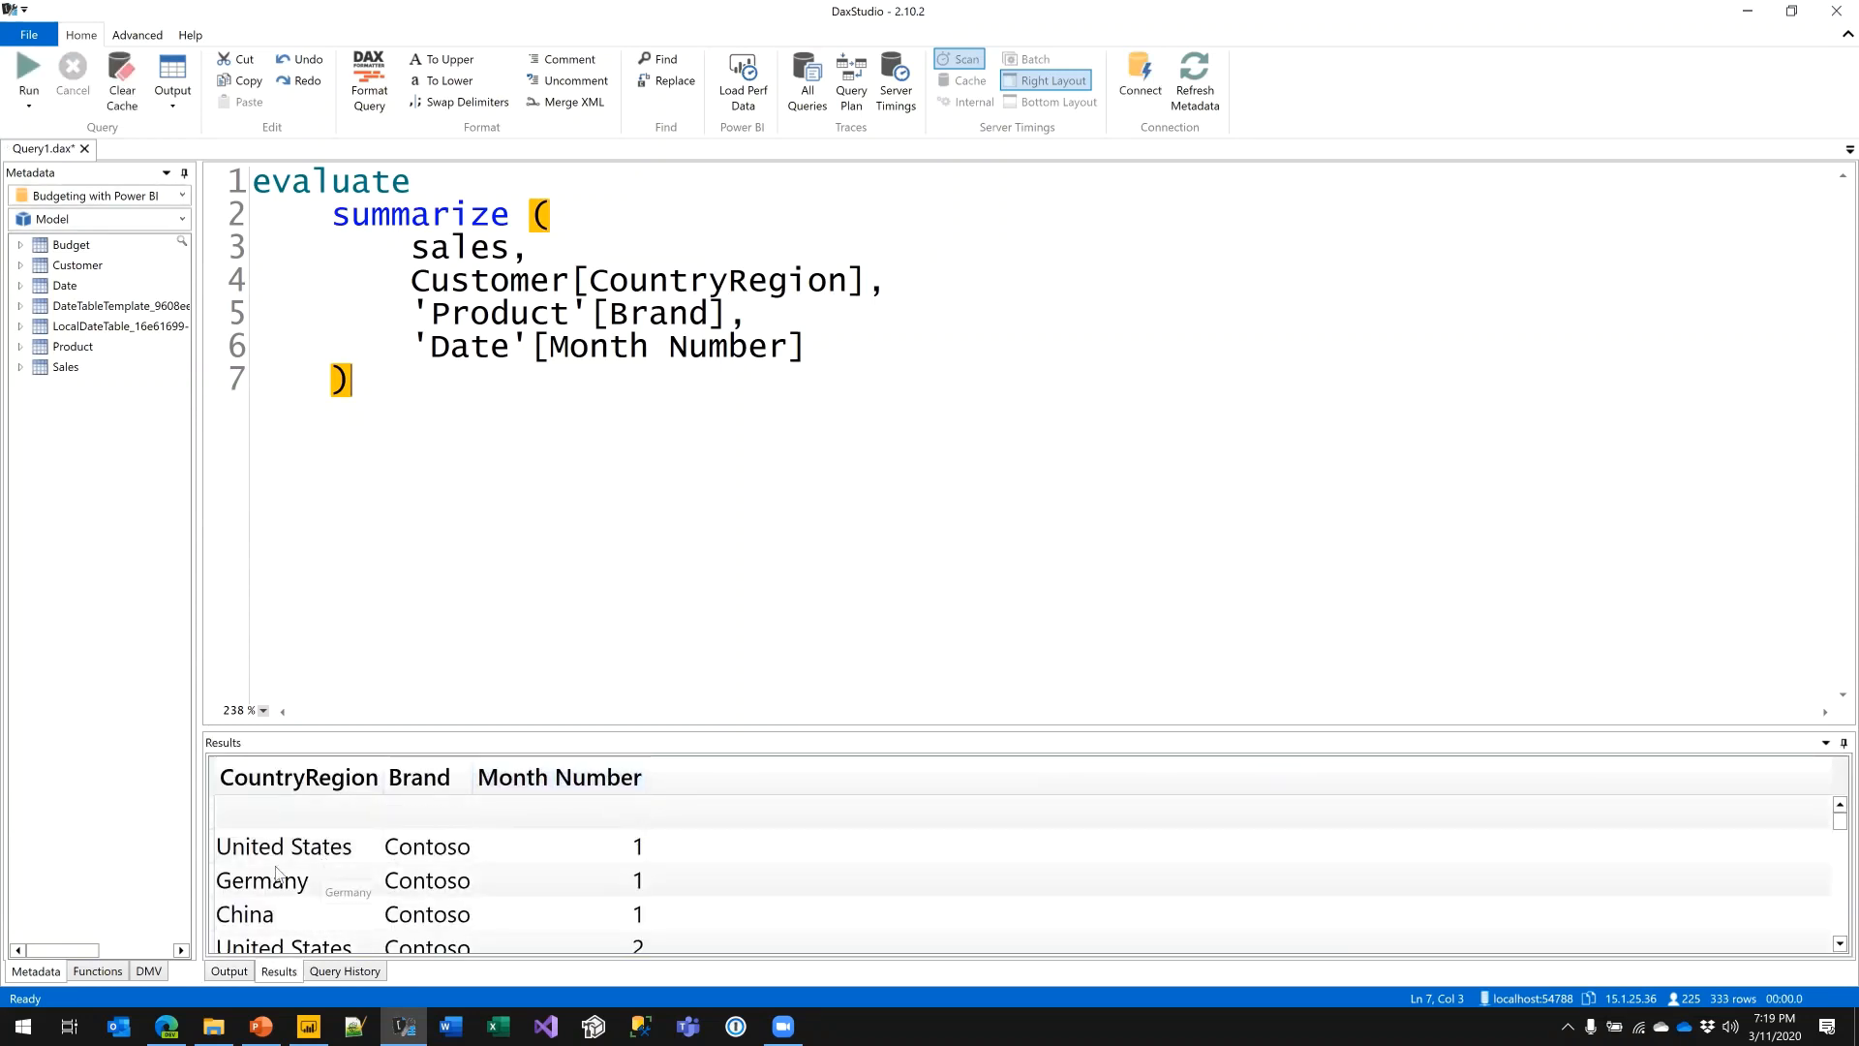
scroll(637, 859, "down", 1)
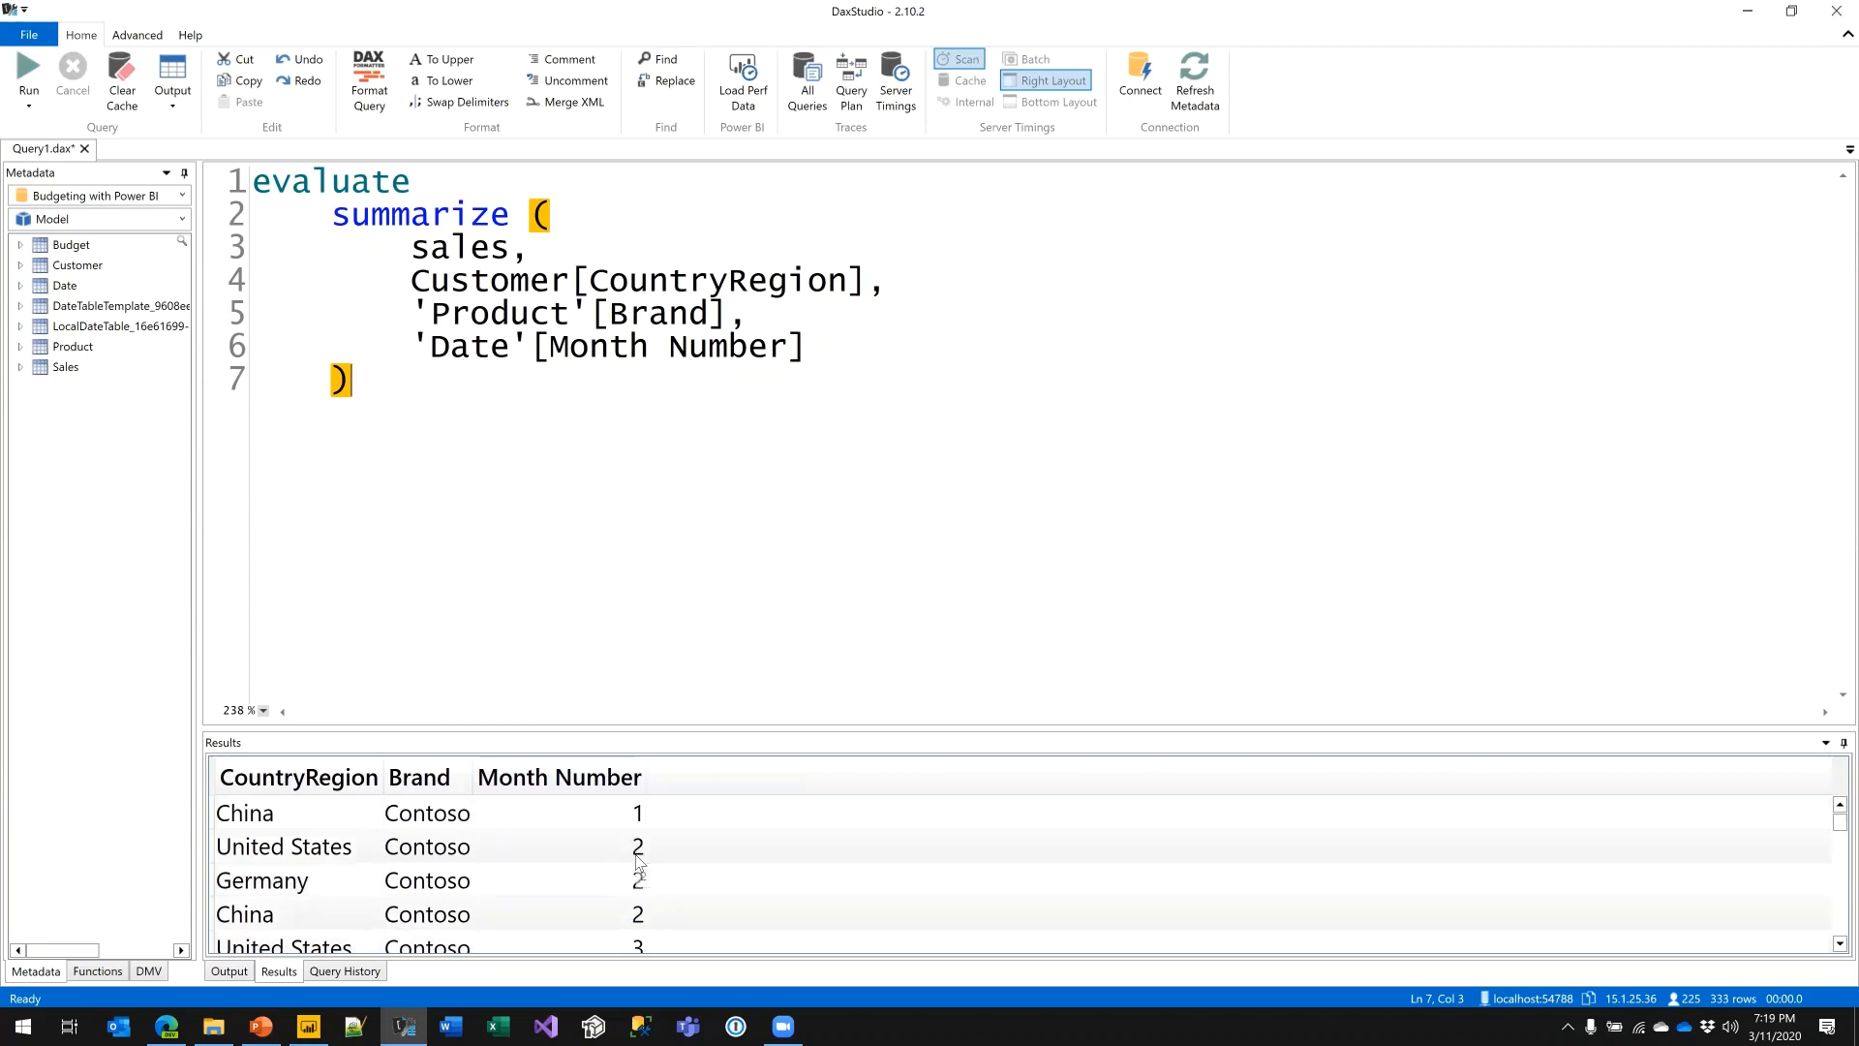
left_click(623, 857)
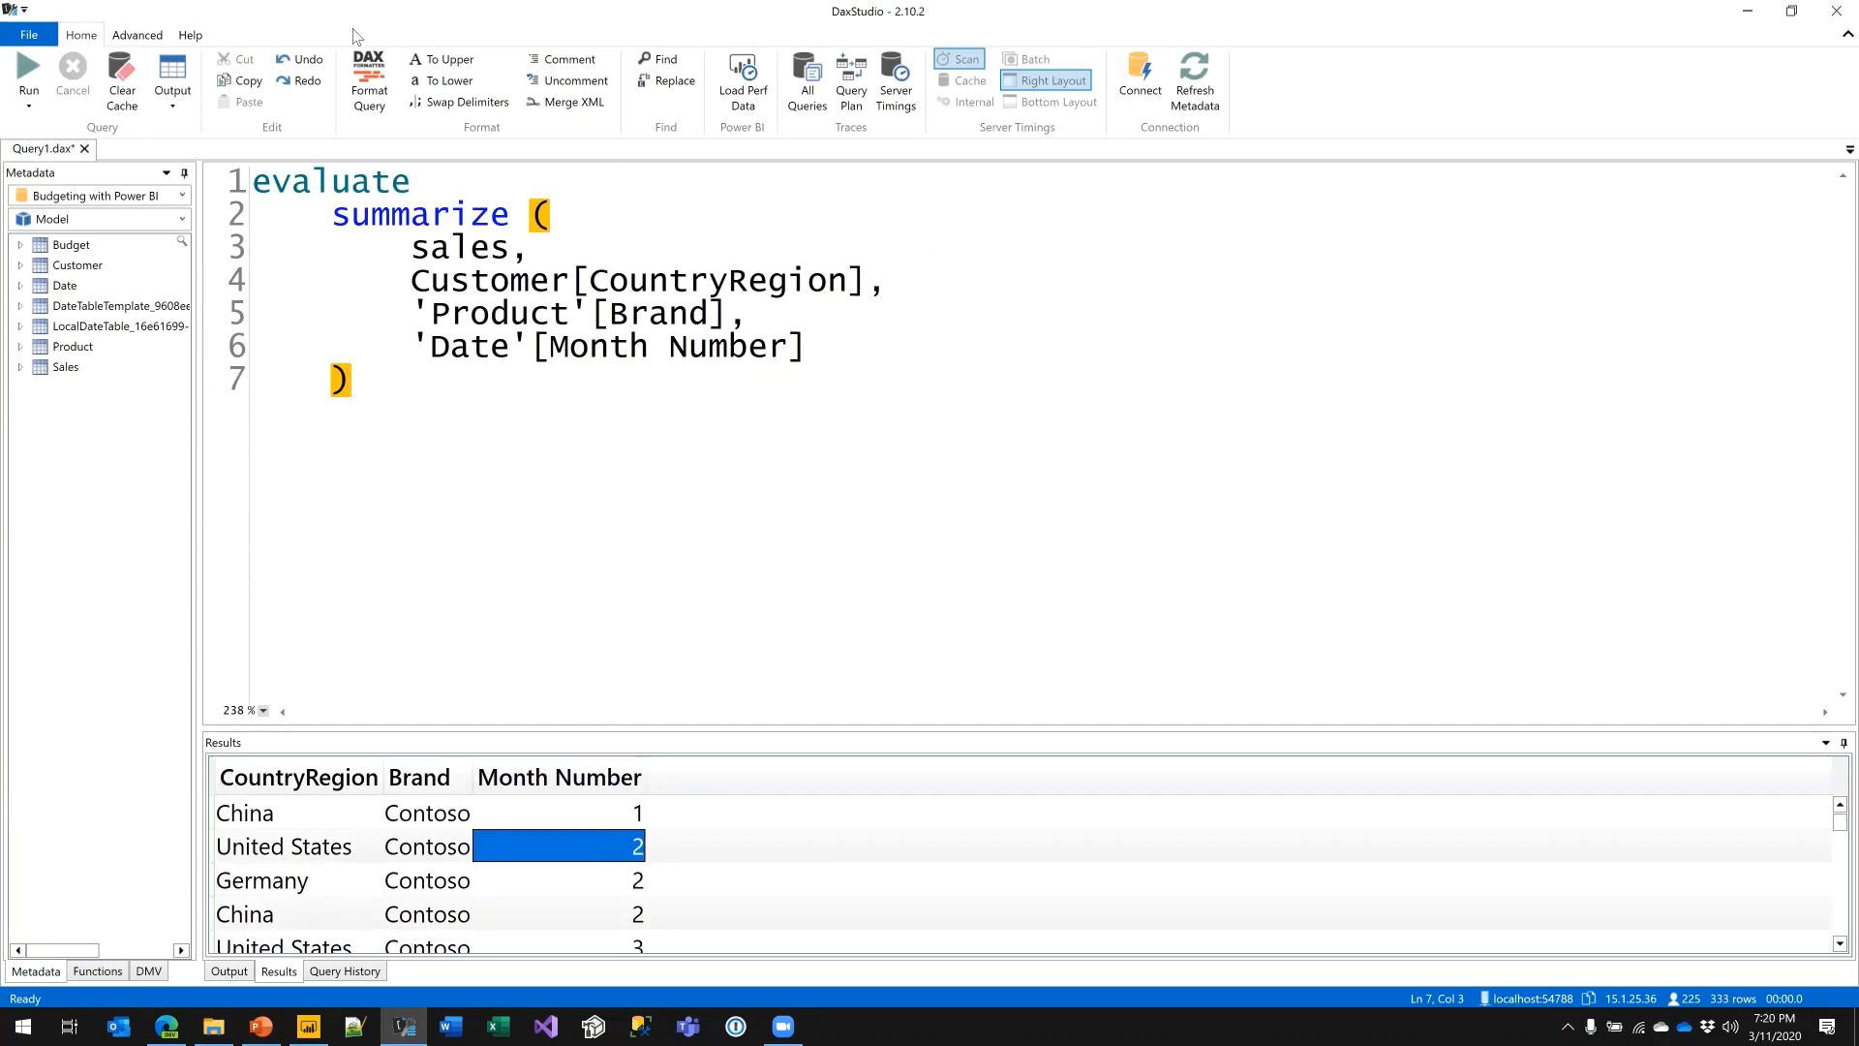
- Format the DAX query and compare it with the Sales Distribution matrix in Power BI Desktop before returning to DAX Studio
left_click(523, 431)
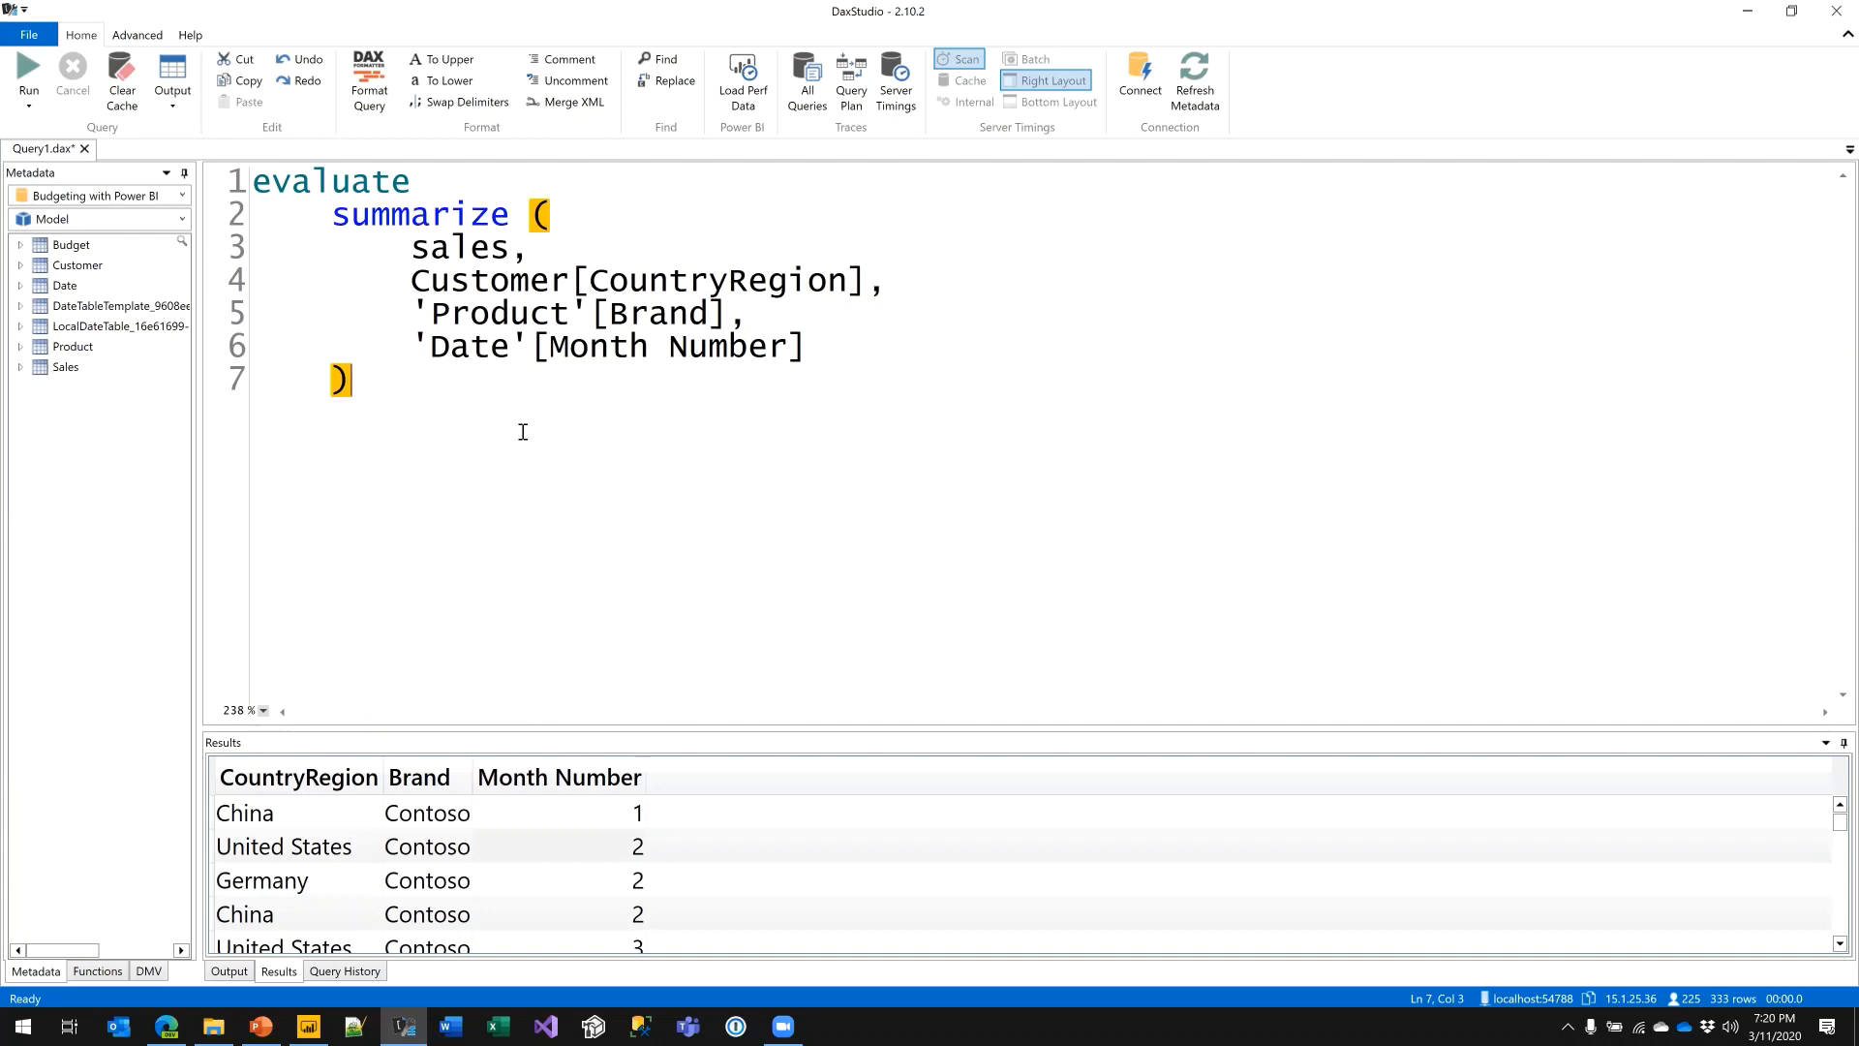
key("F6")
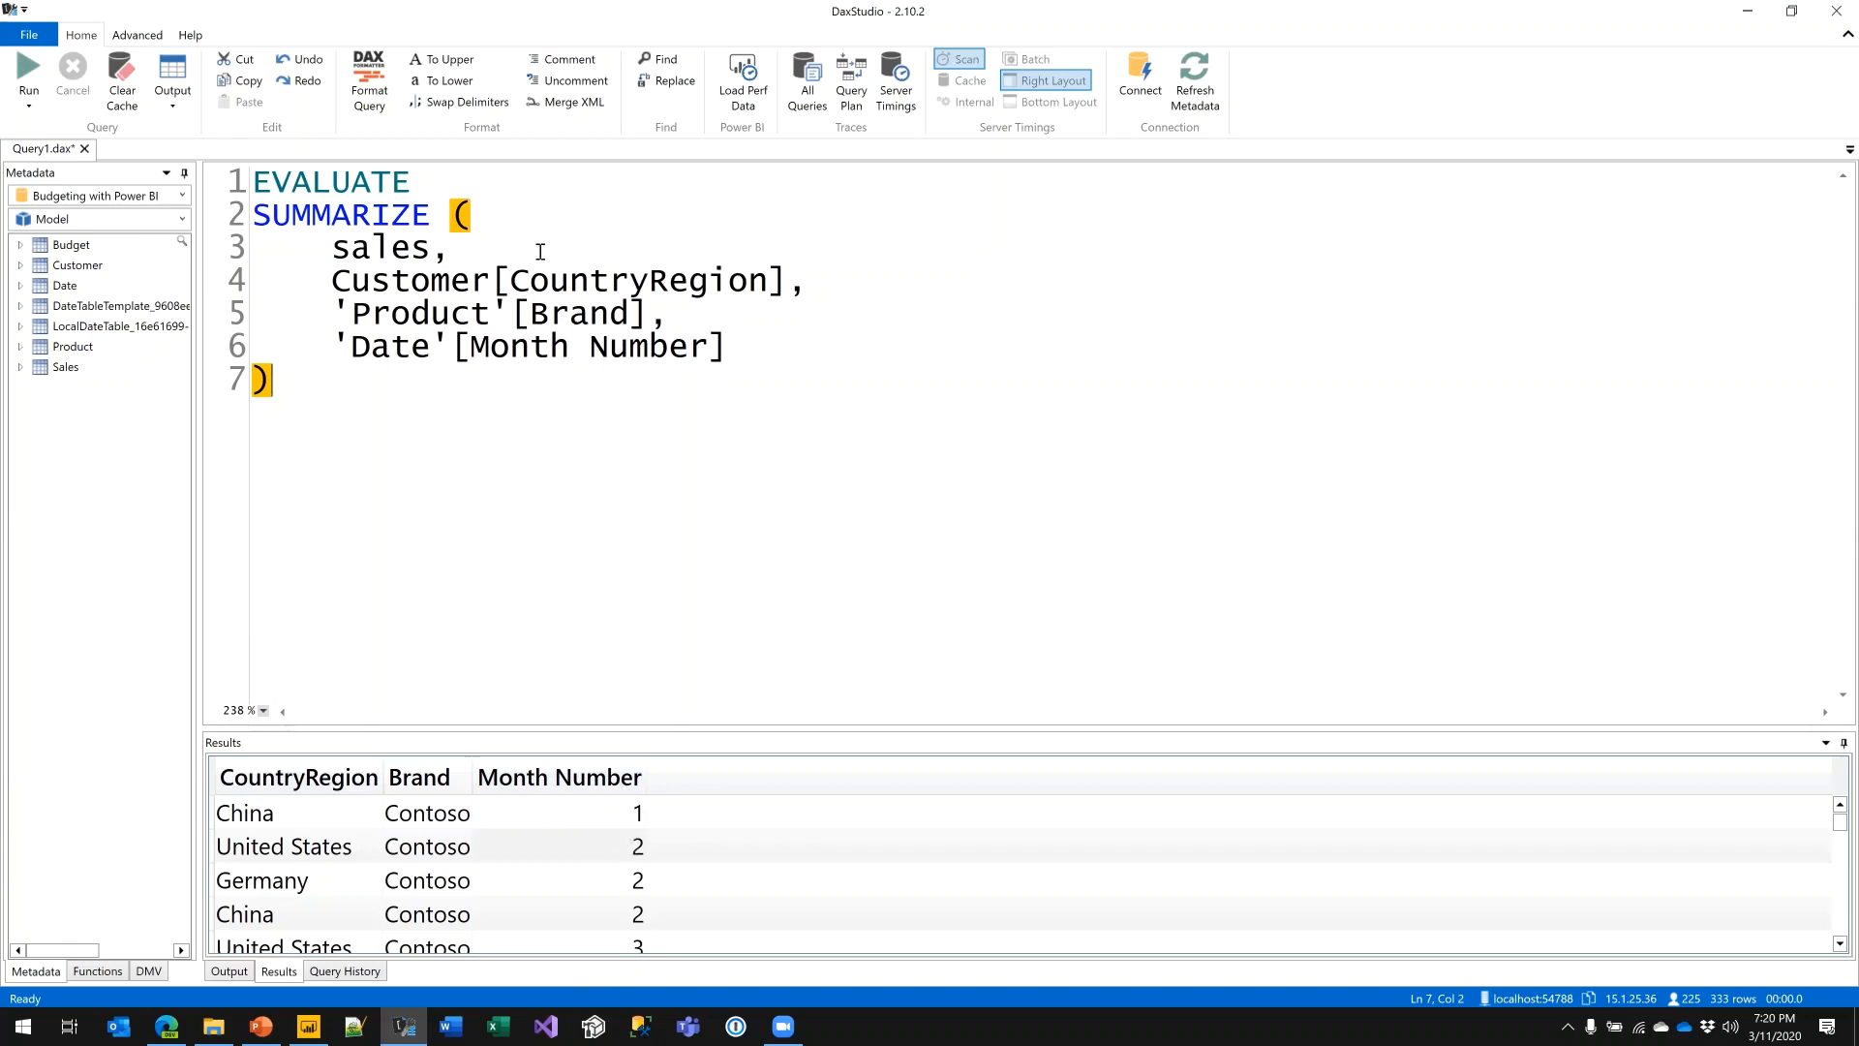
key("alt+Tab")
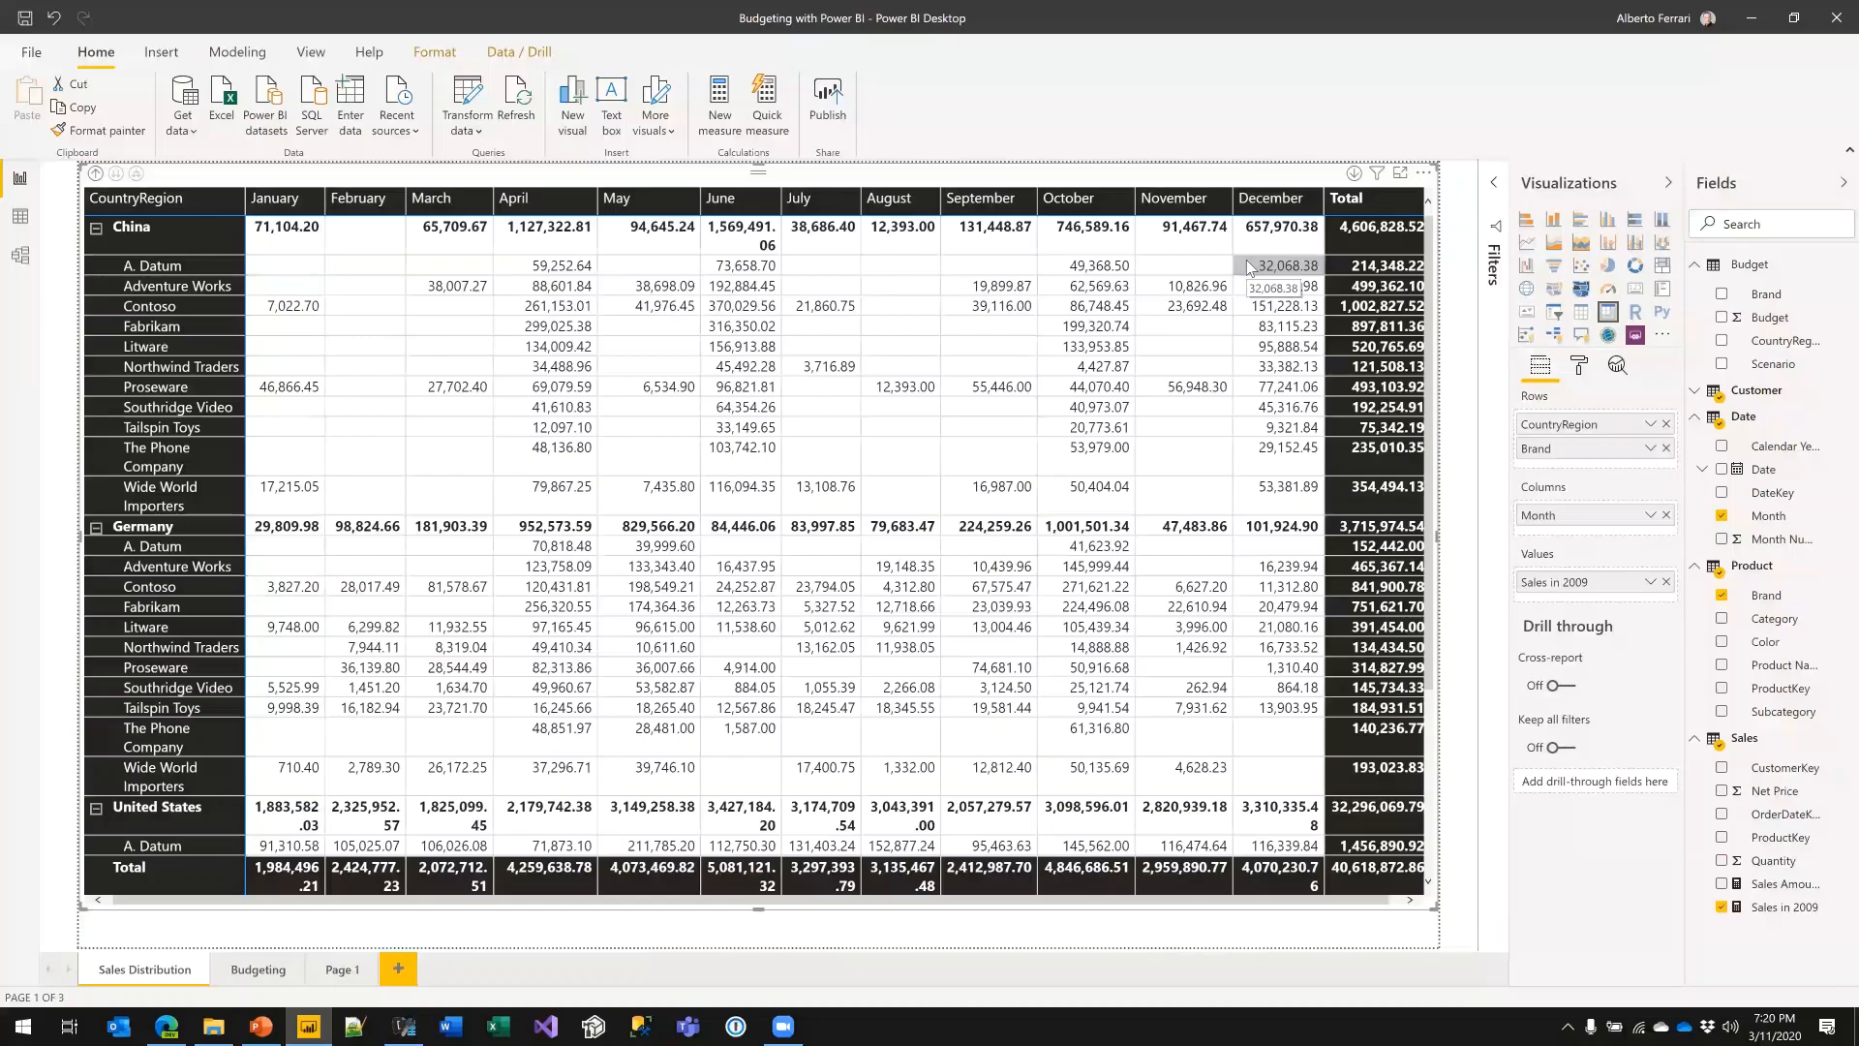
key("alt+Tab")
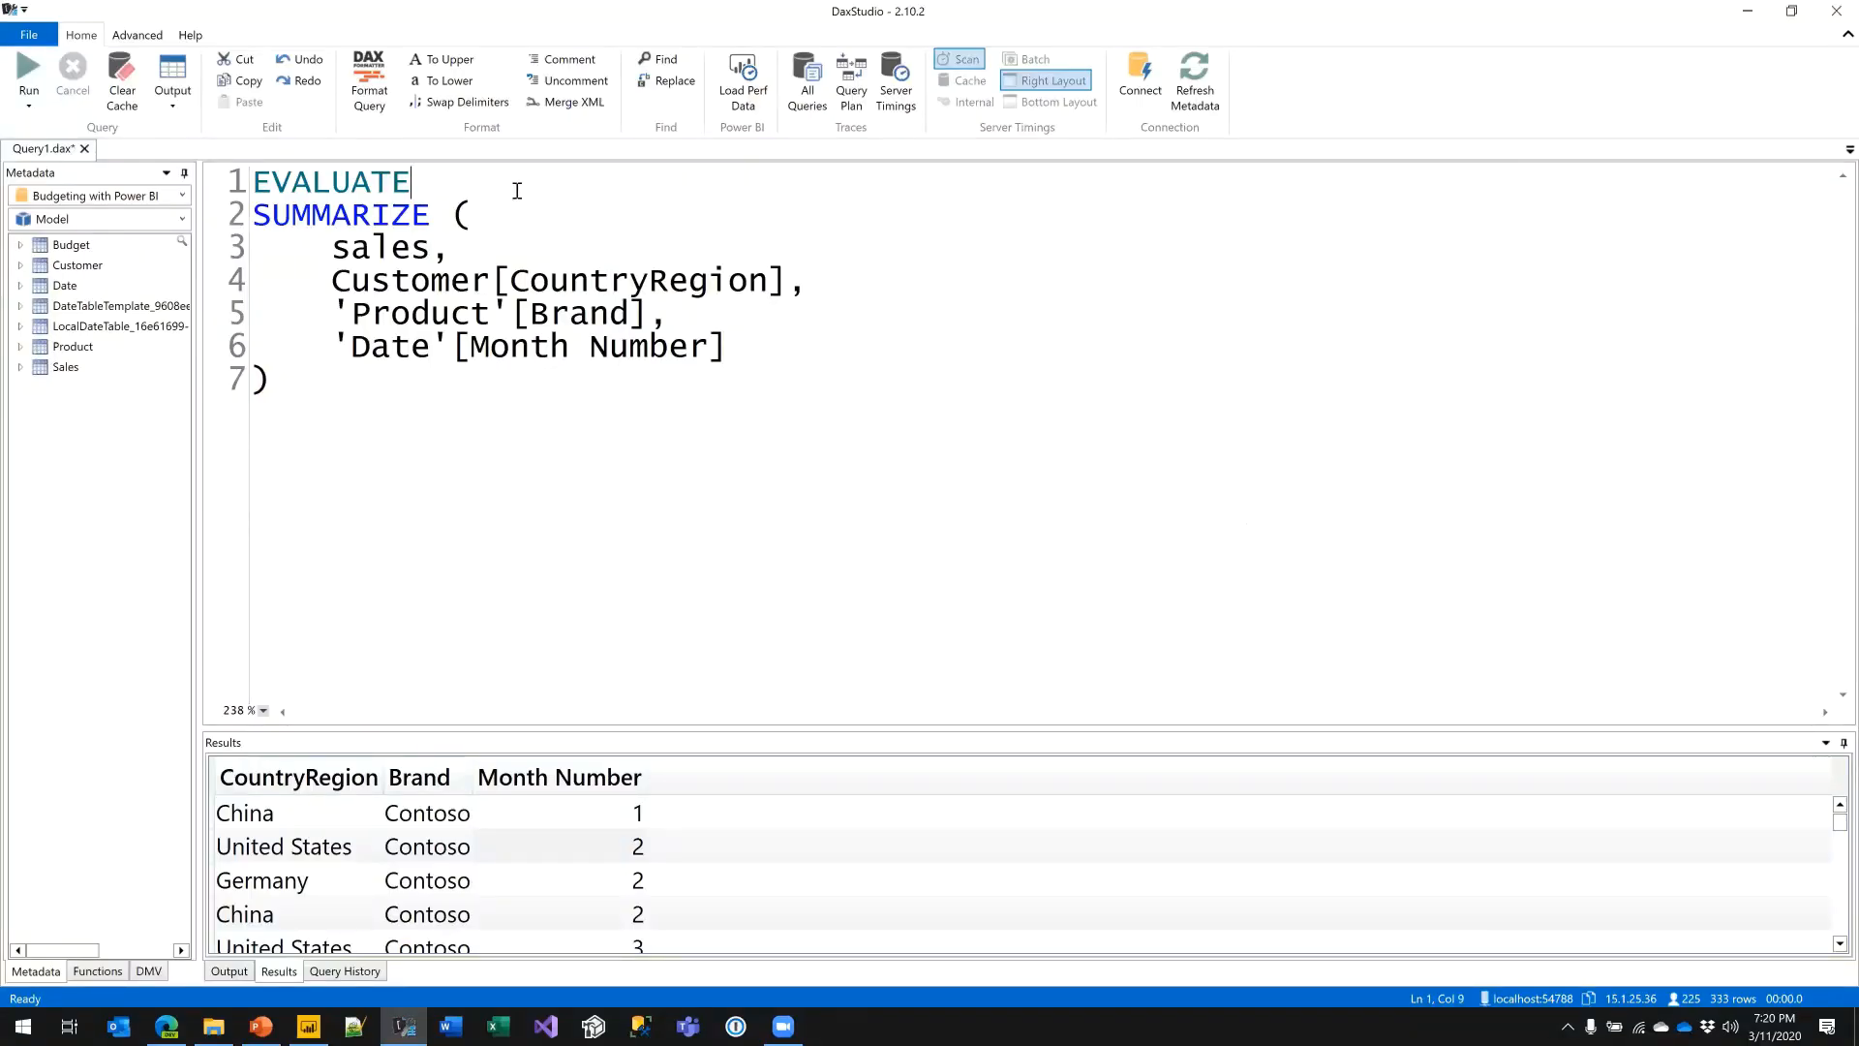
- Wrap the SUMMARIZE in ADDCOLUMNS with a "SalesAmt" column that returns [Sales Amount], and format the query
key("Return")
type("add")
key("Tab")
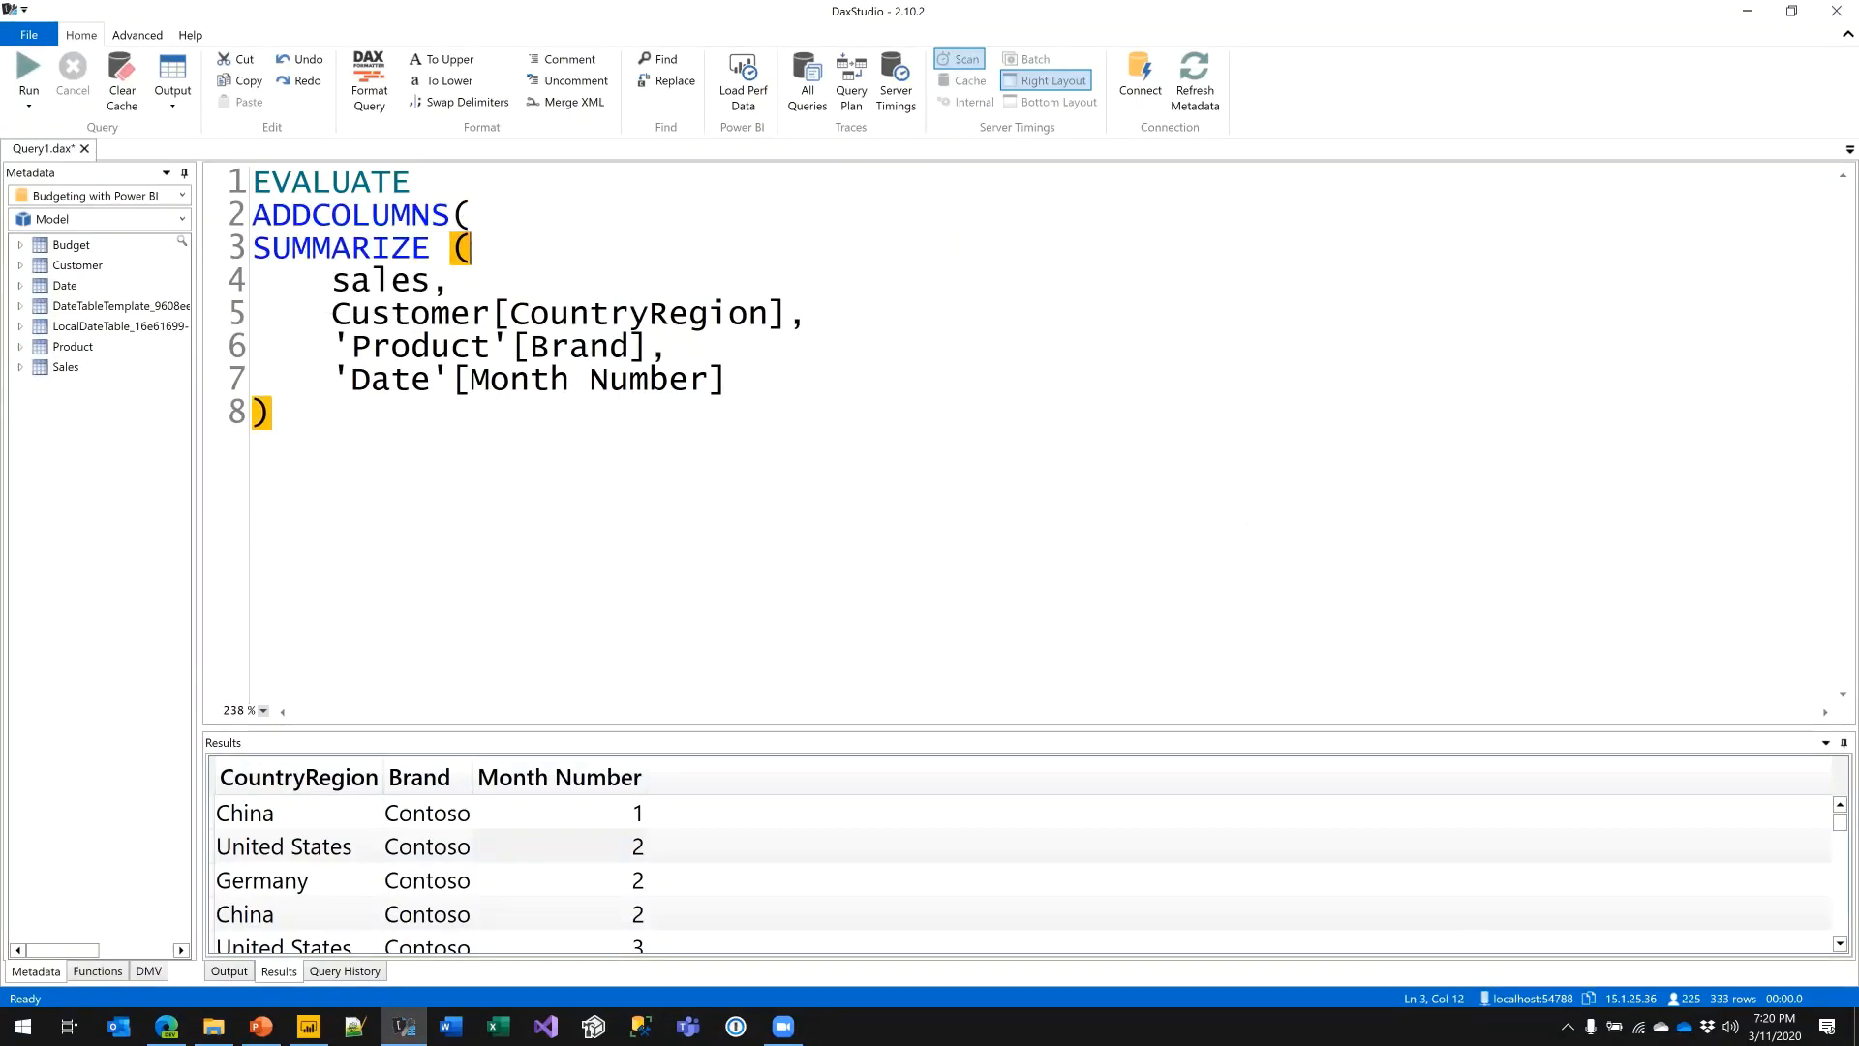
left_click(474, 346)
key("Down")
key("Down")
type(", \"")
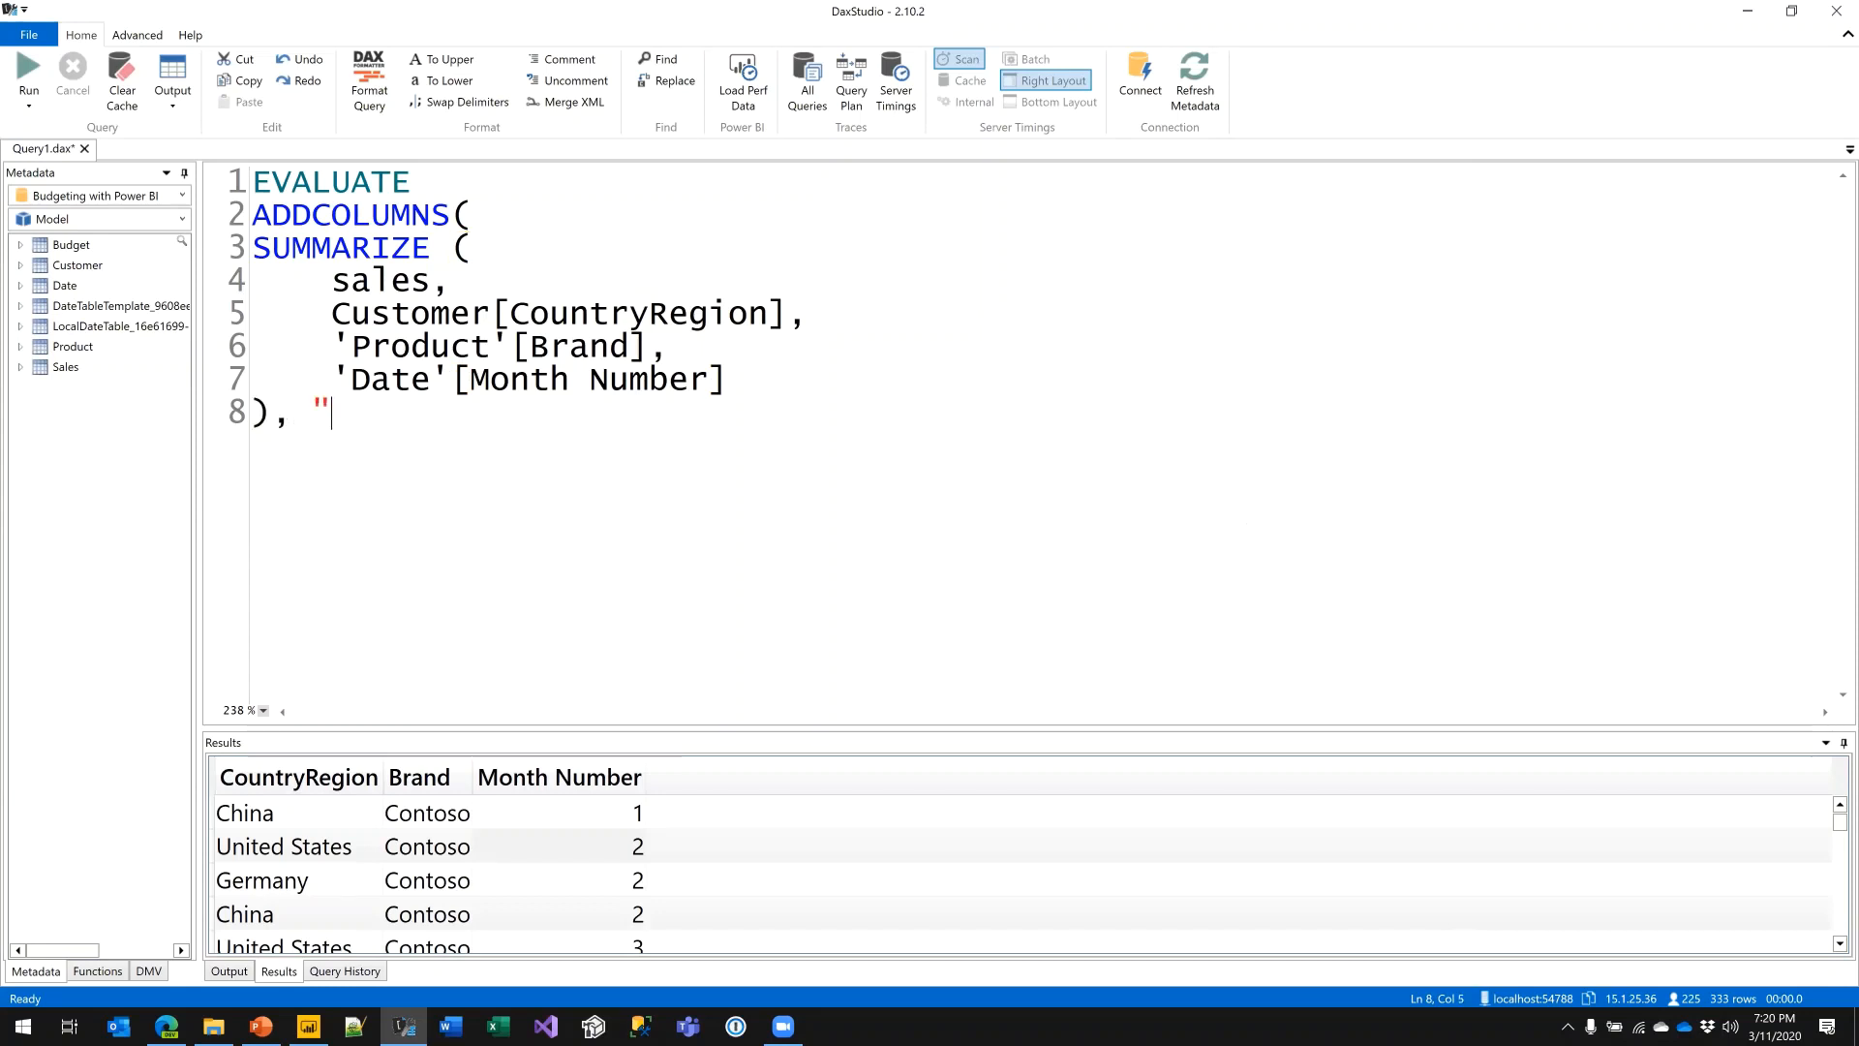
type("SalesAmt\", [S")
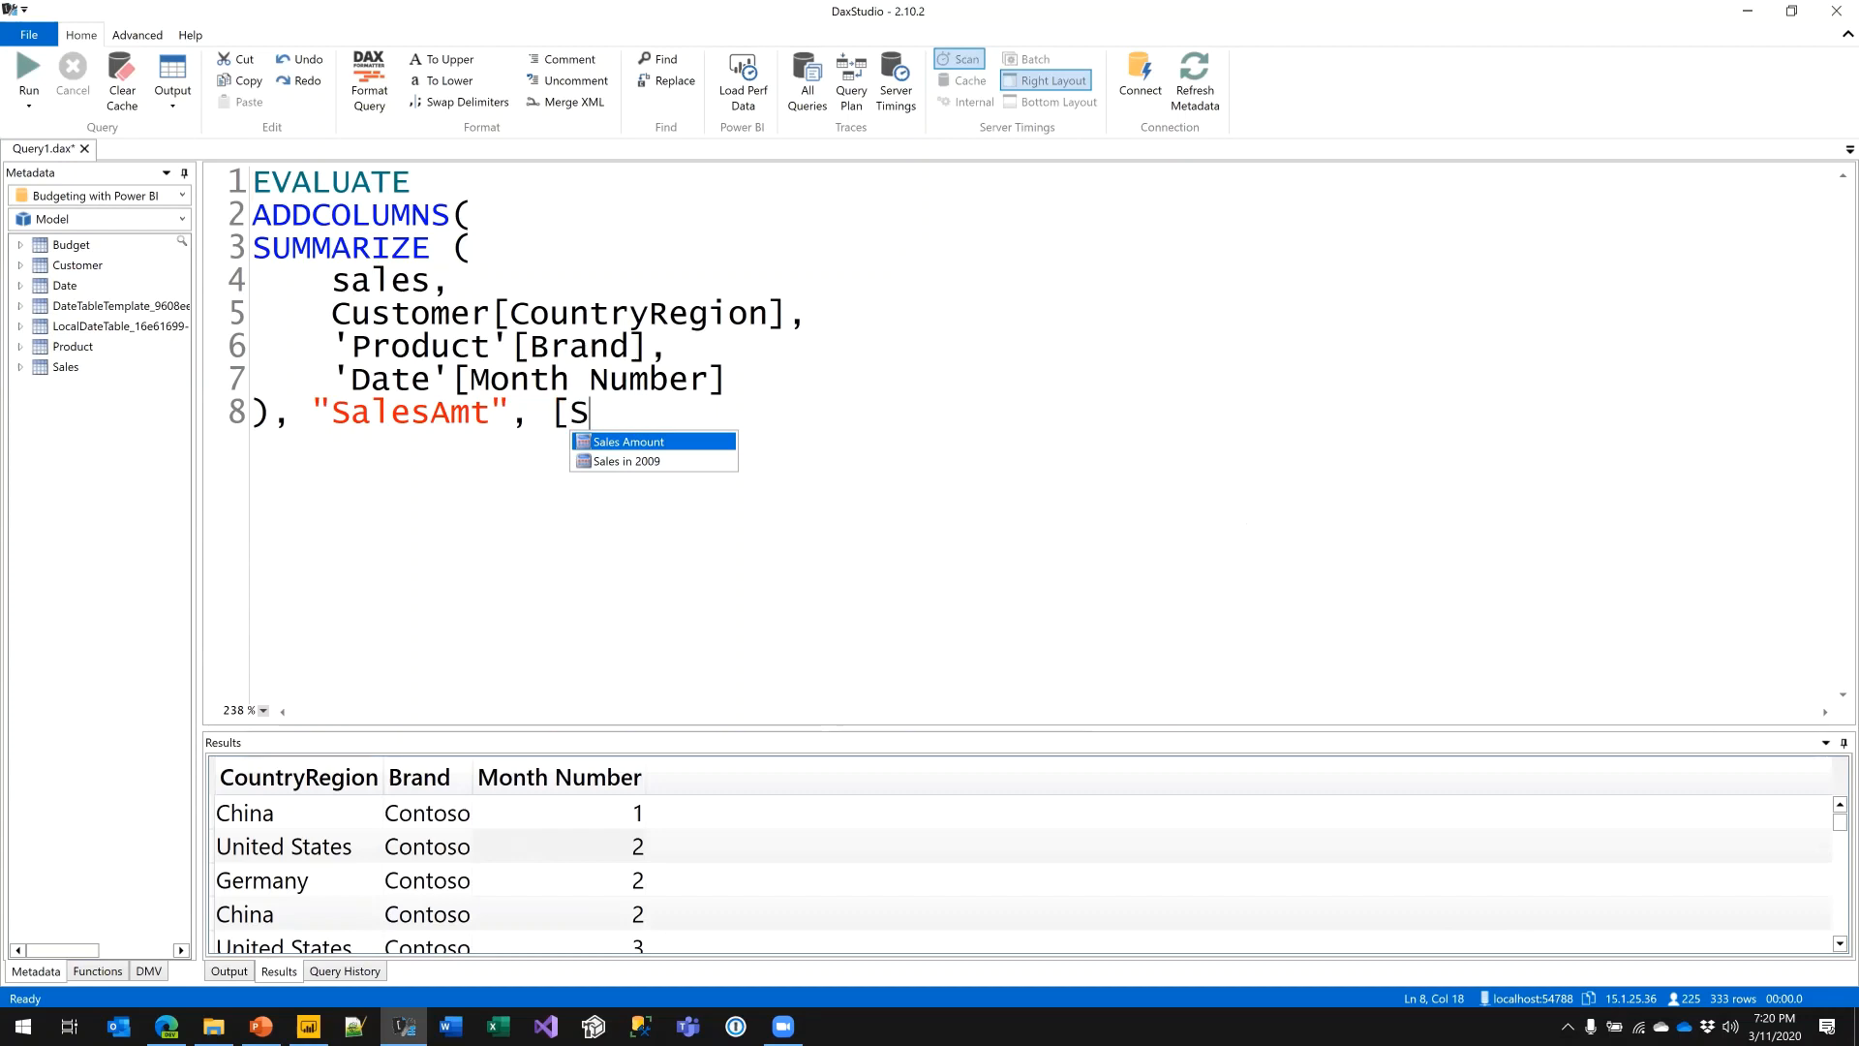
key("Tab")
type(")")
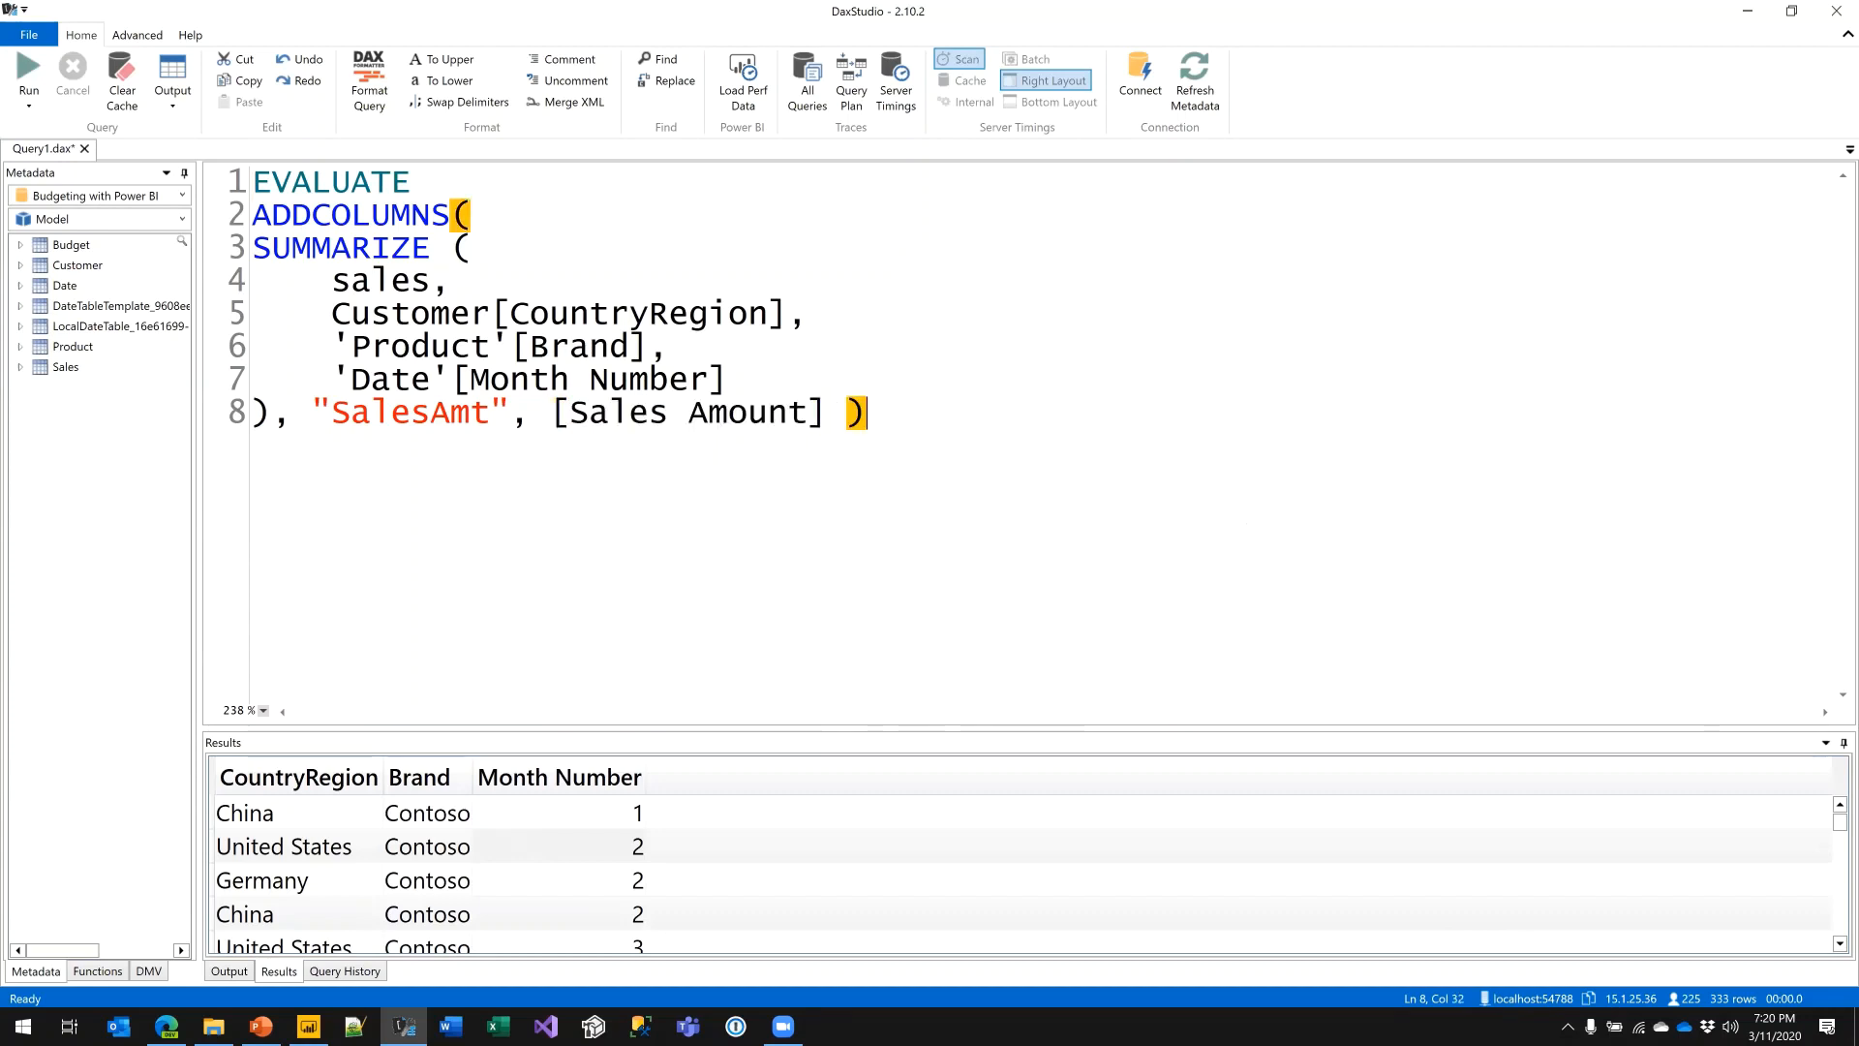
key("F6")
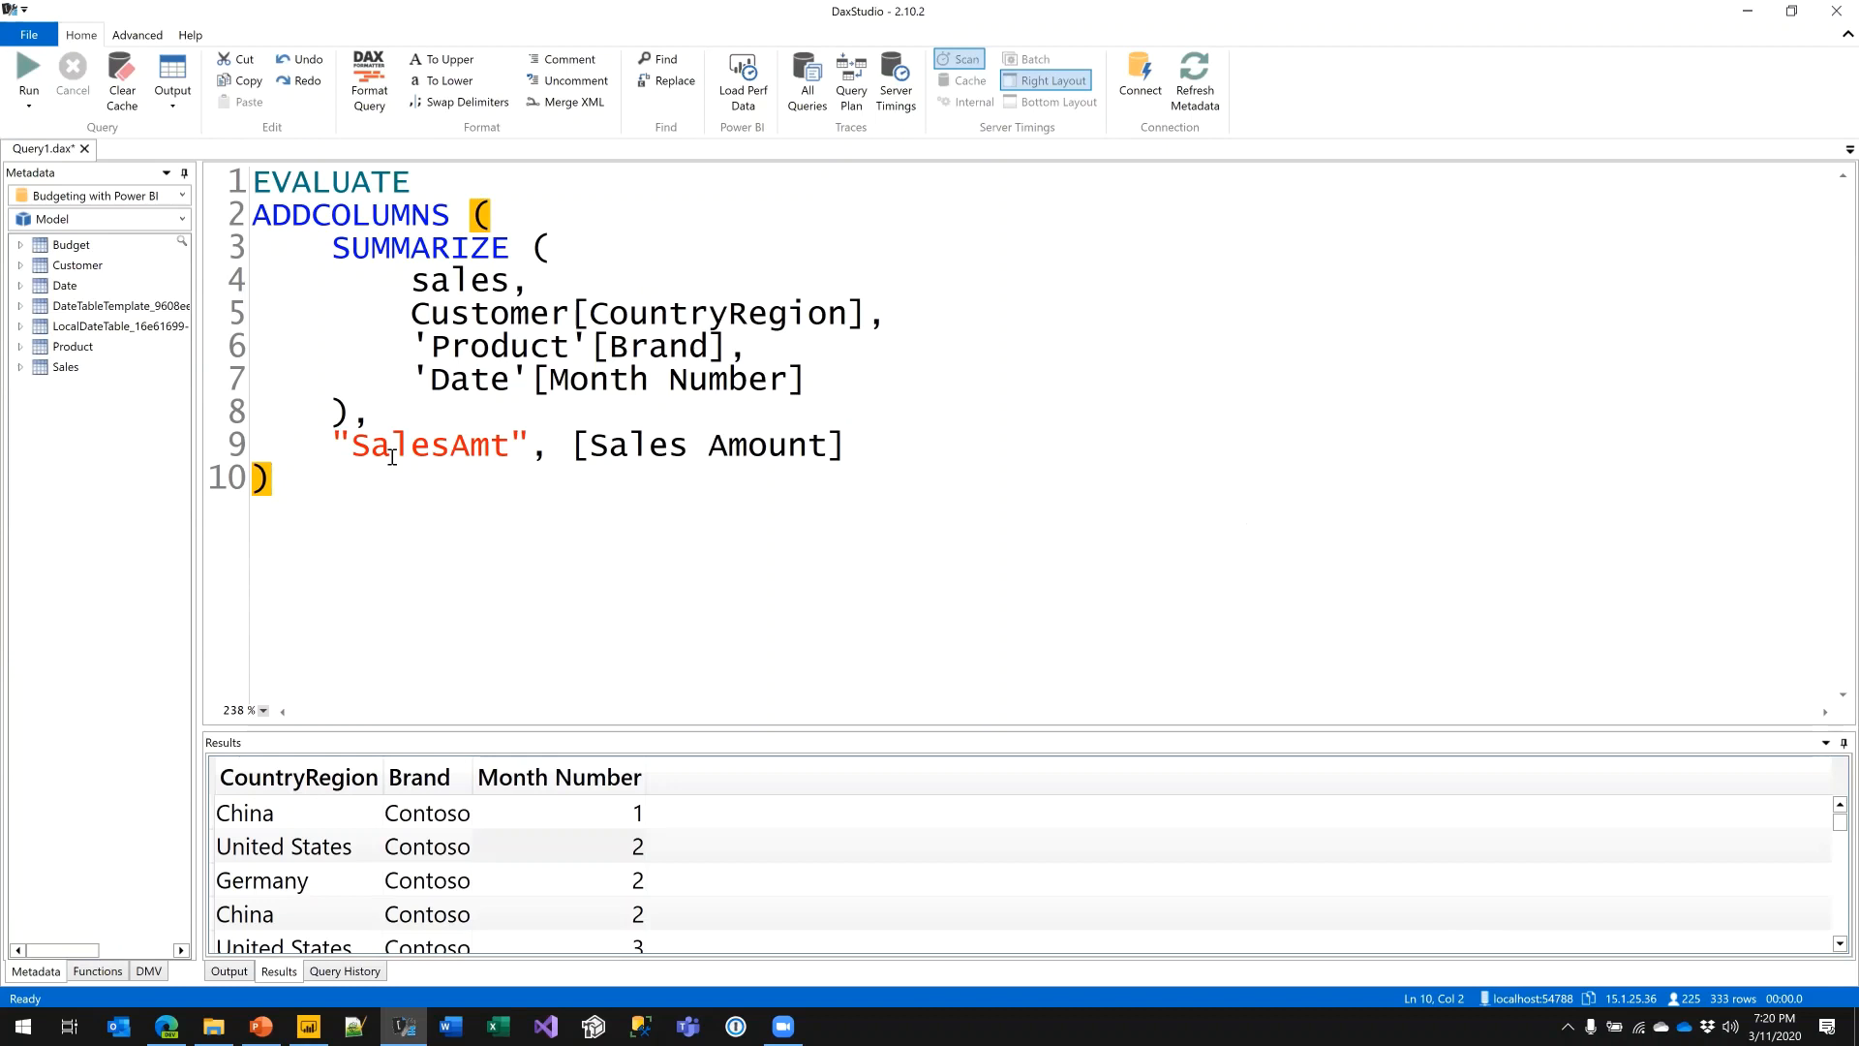
- Run the query and examine the SalesAmt values by country, brand and month in the results
key("F5")
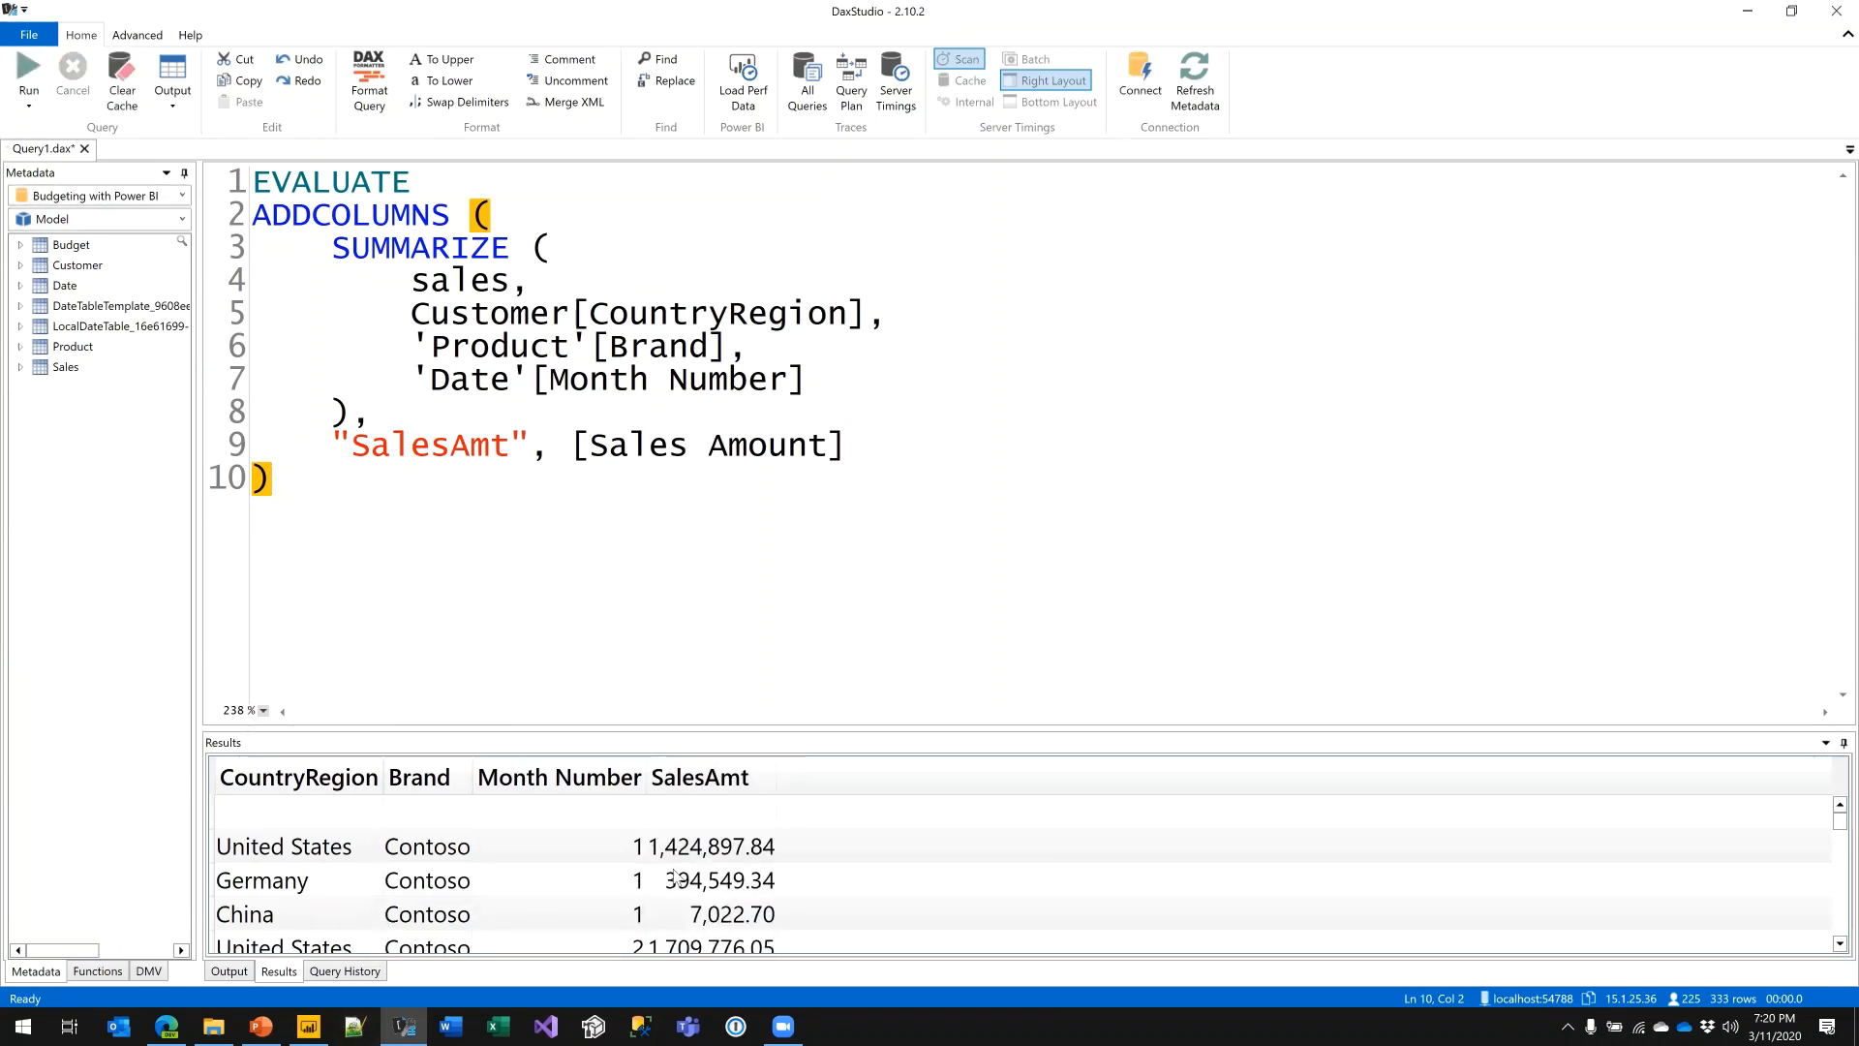
left_click(704, 860)
left_click(368, 860)
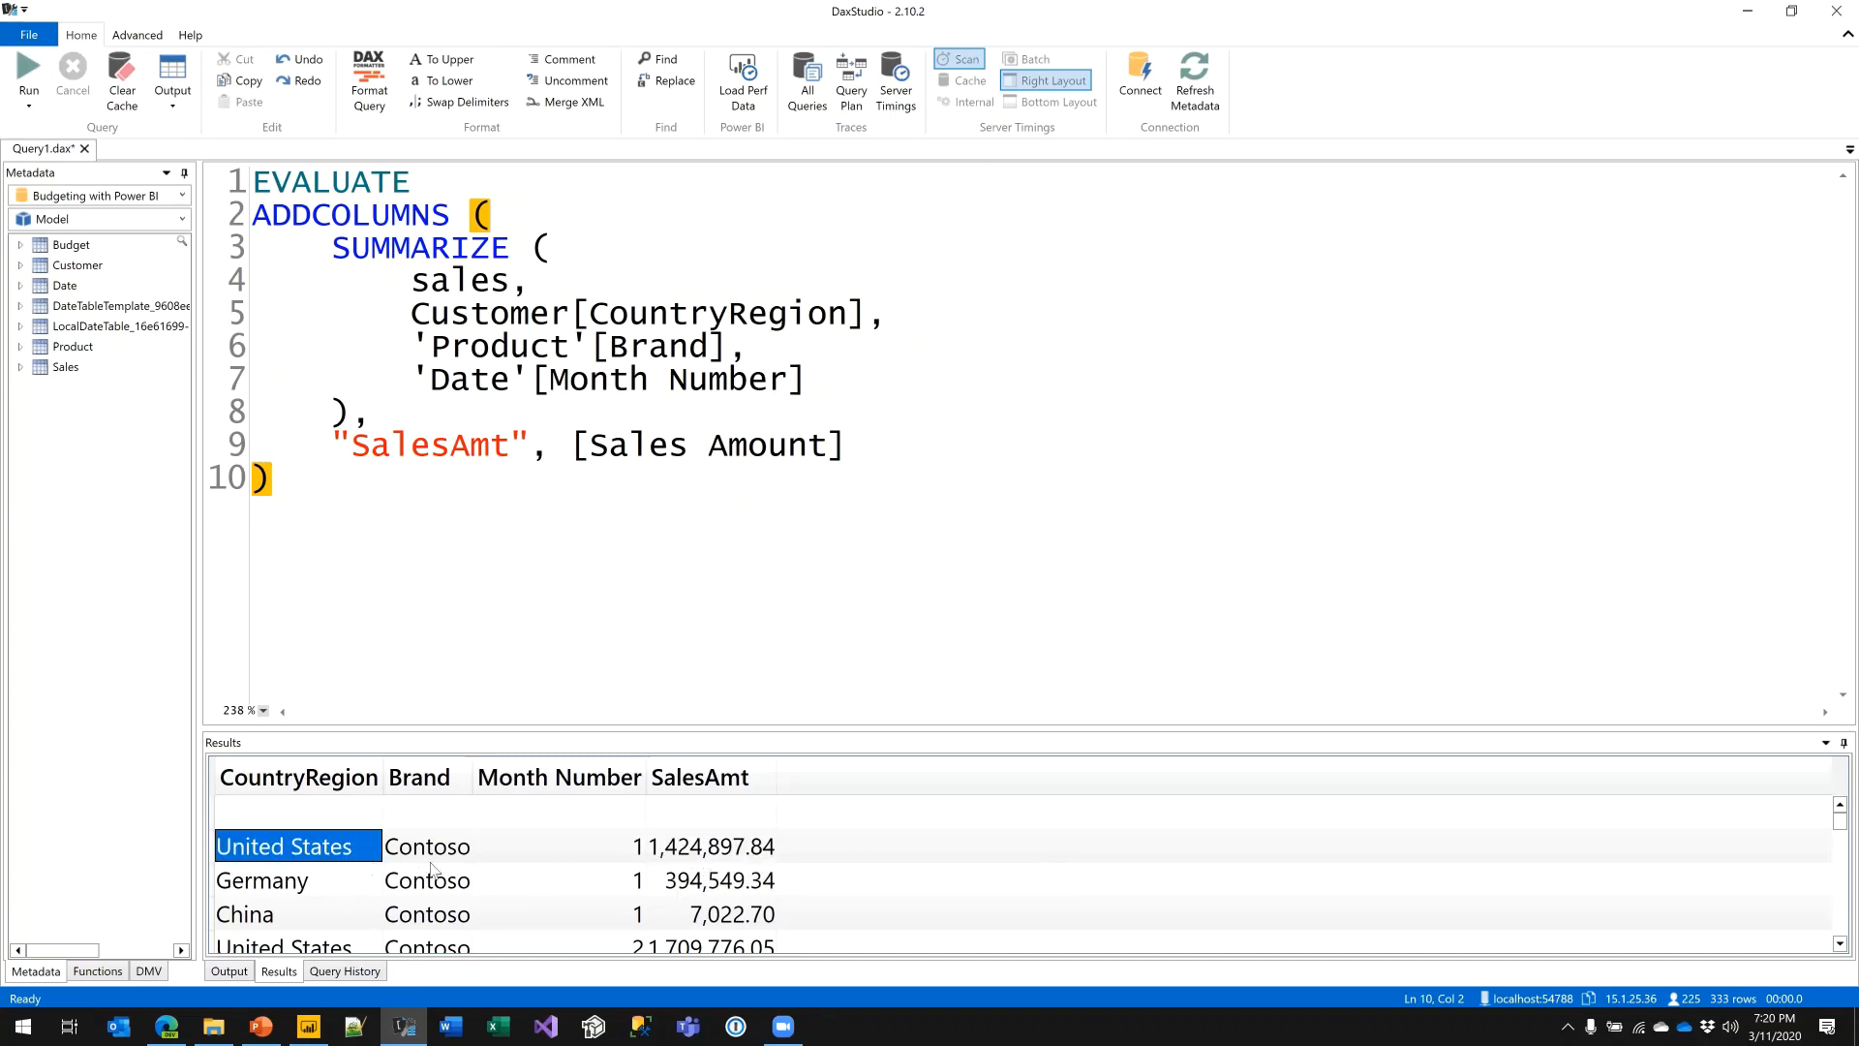
left_click(448, 861)
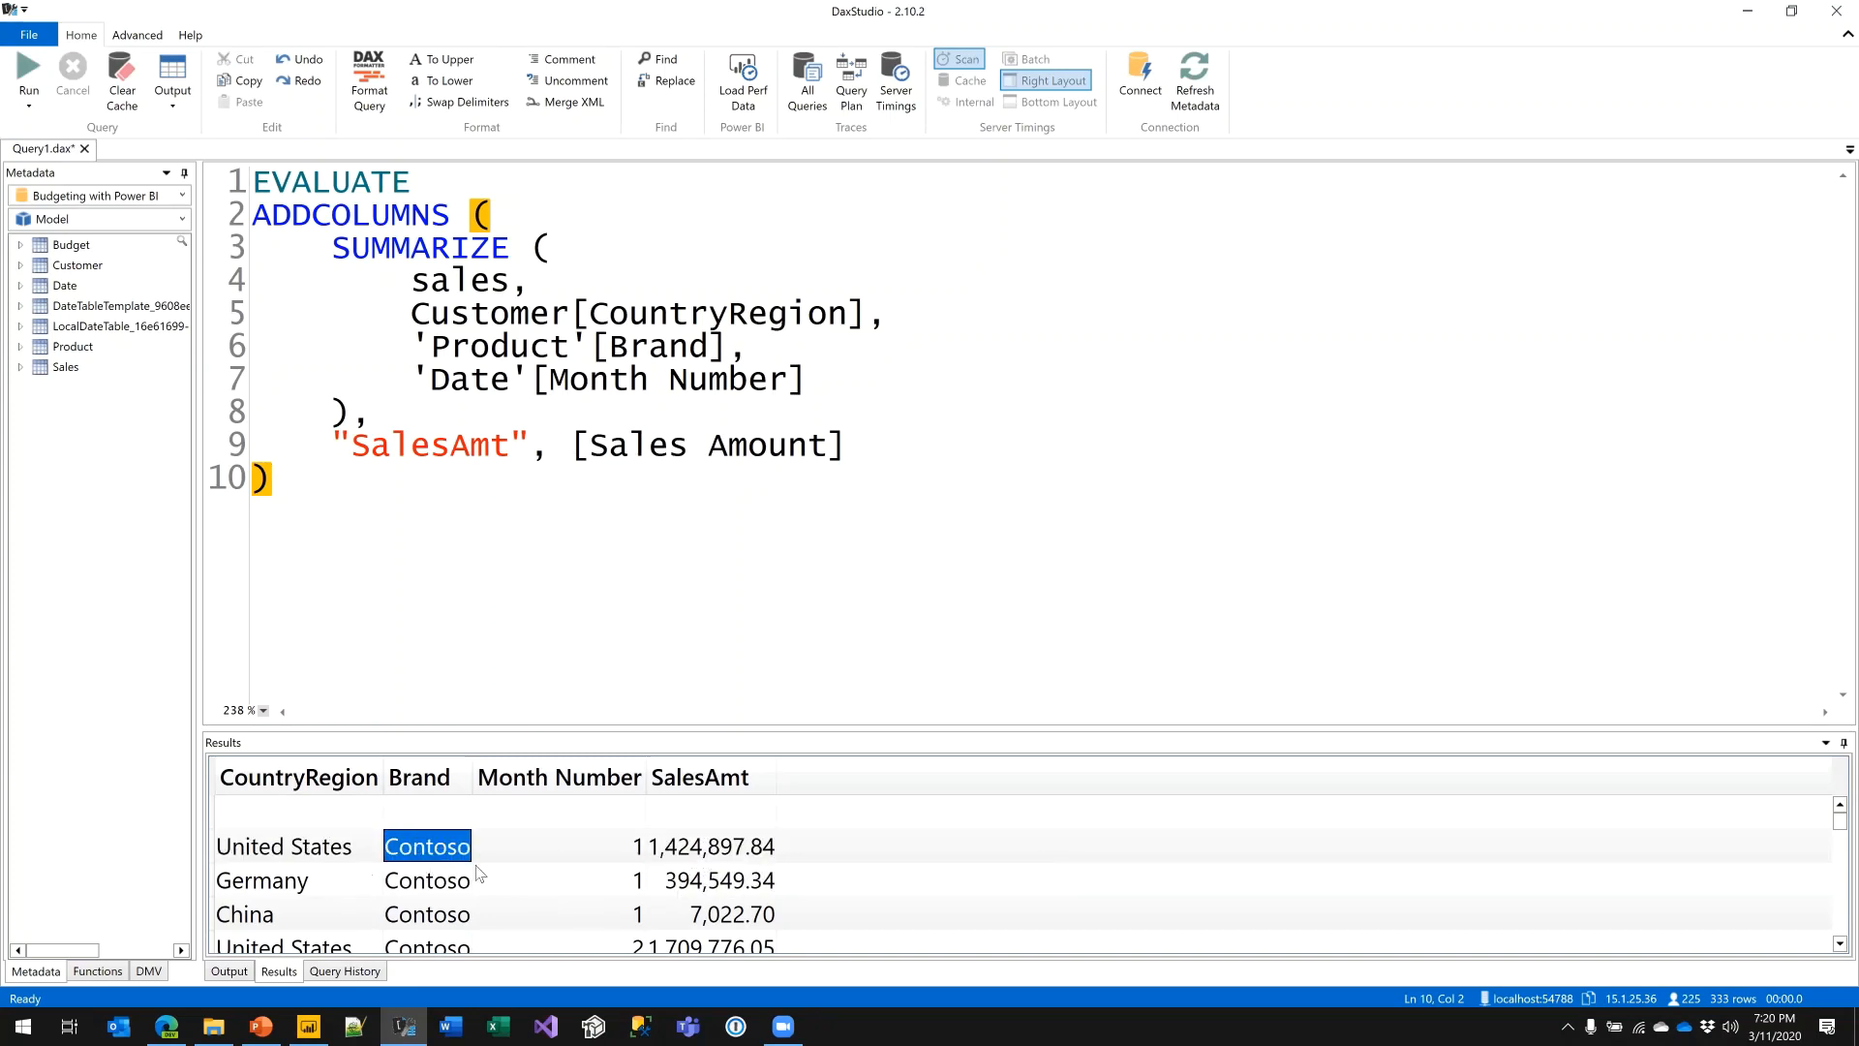
- Open a CALCULATETABLE call on a new line below EVALUATE, with the ADDCOLUMNS expression as its first argument
left_click(438, 194)
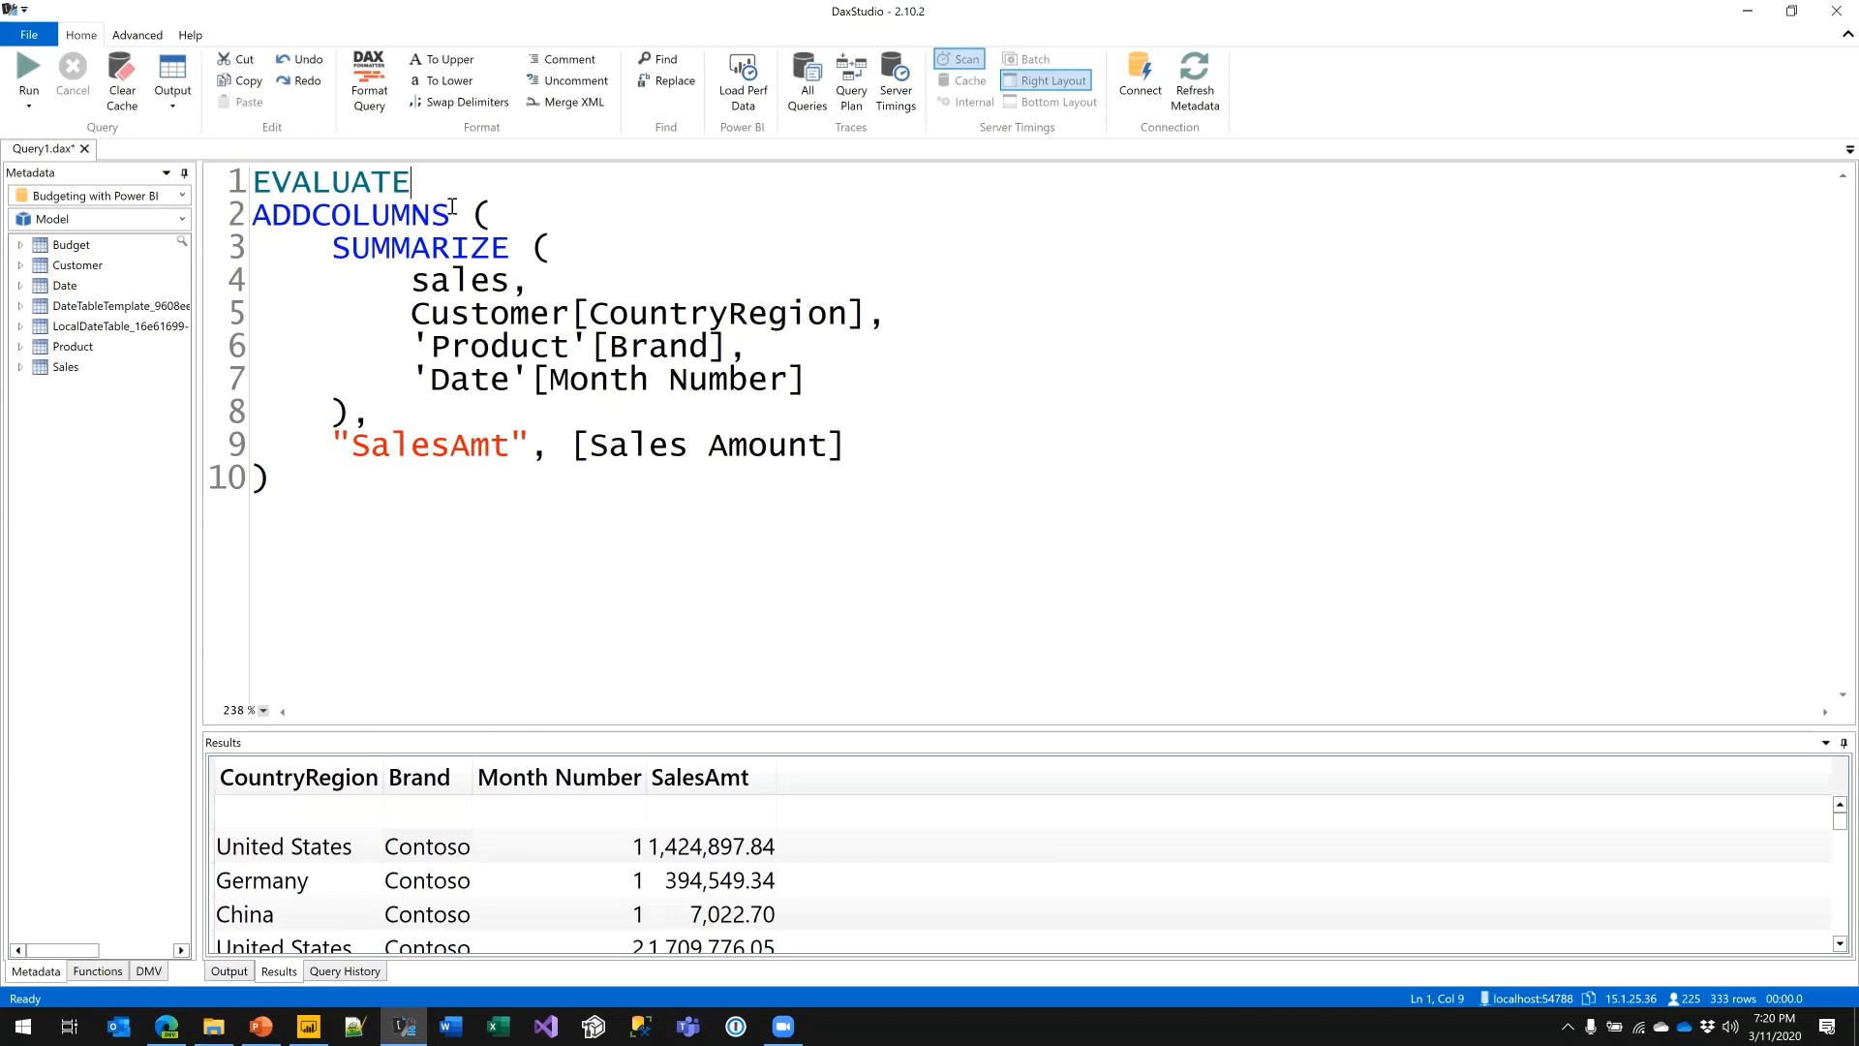
key("Return")
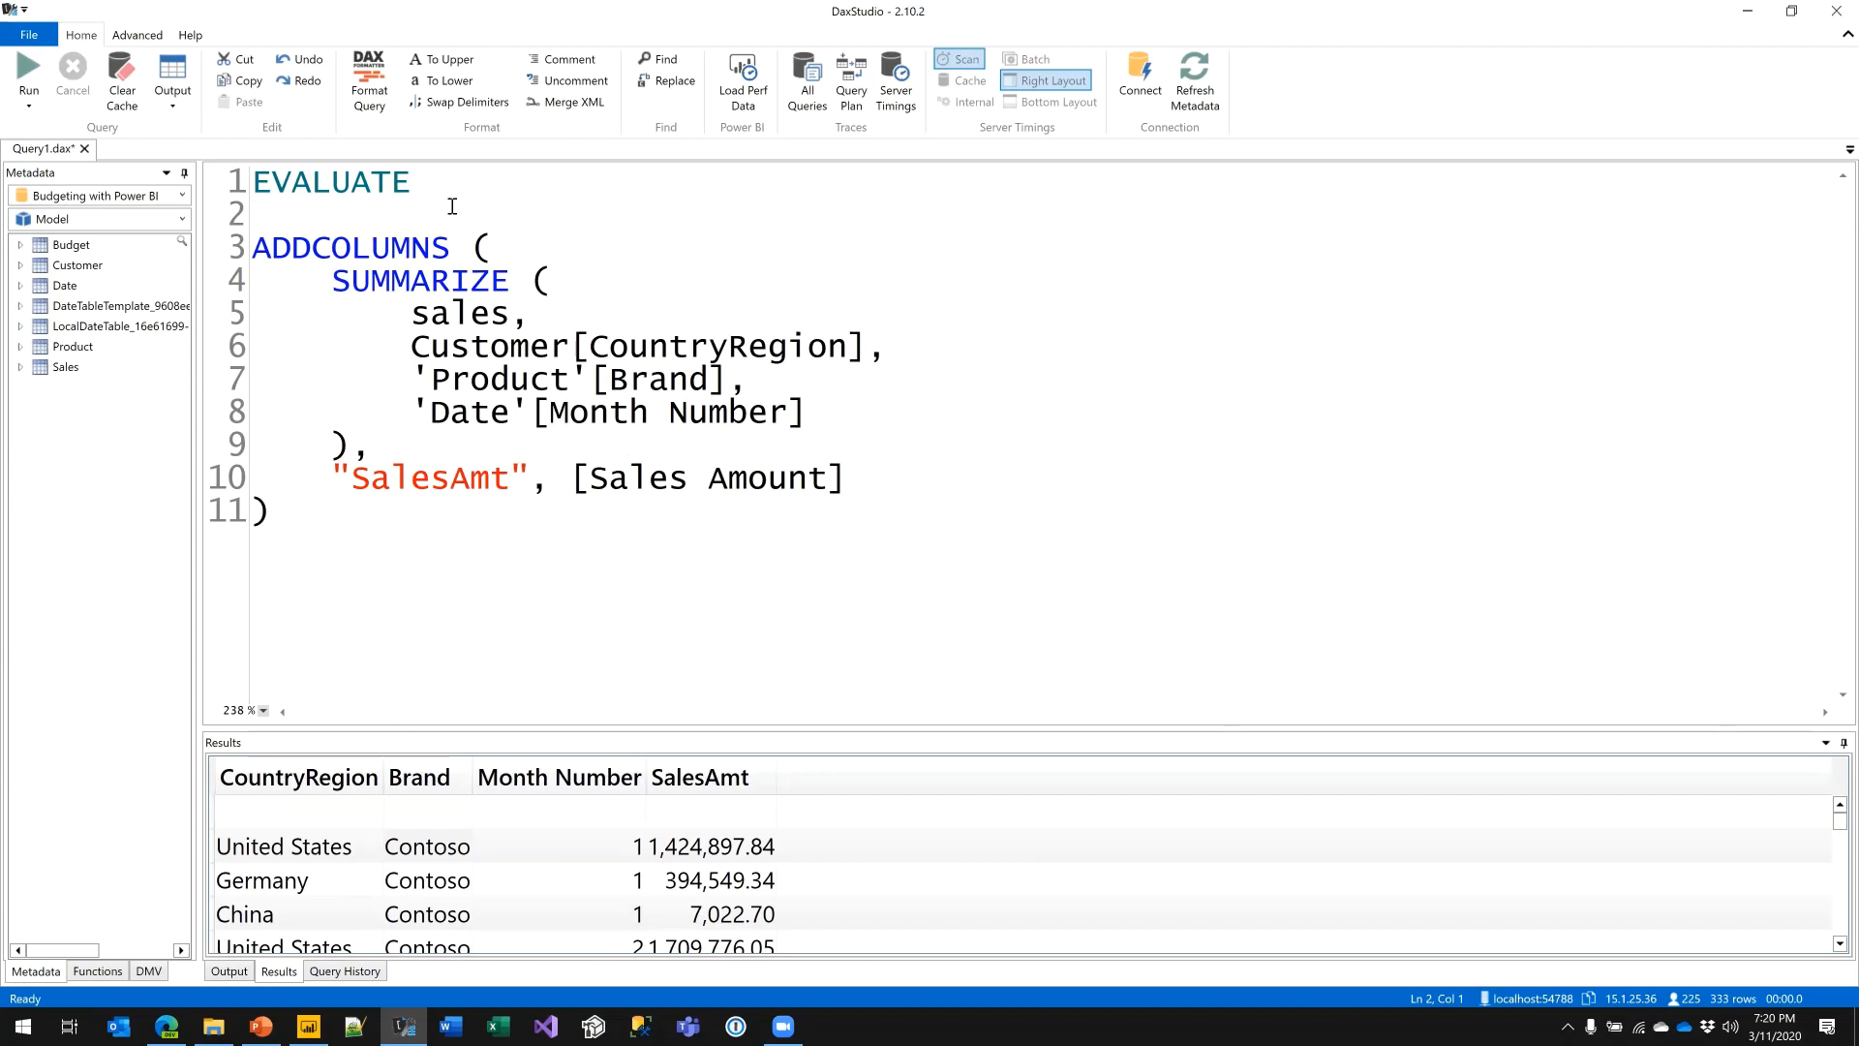
type("cal")
key("Down")
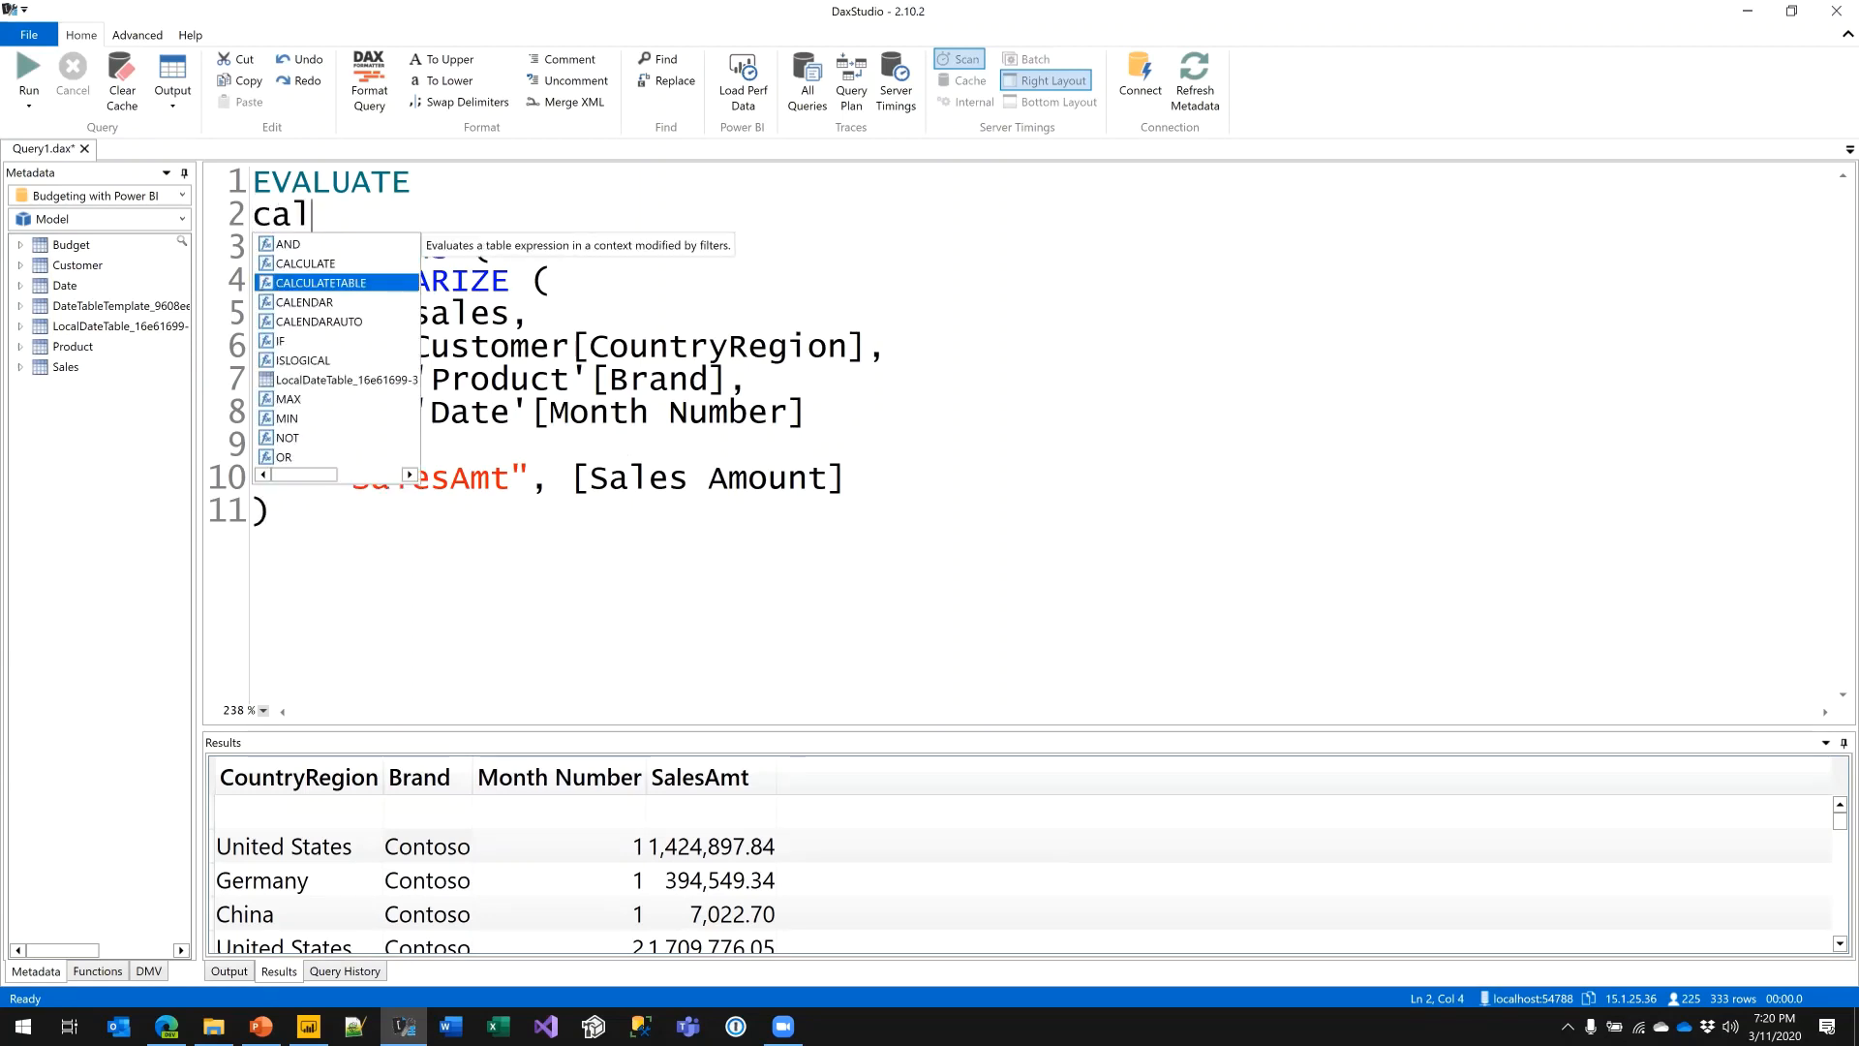
type("(")
key("Down")
key("Down")
key("Down")
key("Down")
key("Down")
key("Down")
key("Down")
key("Down")
key("Down")
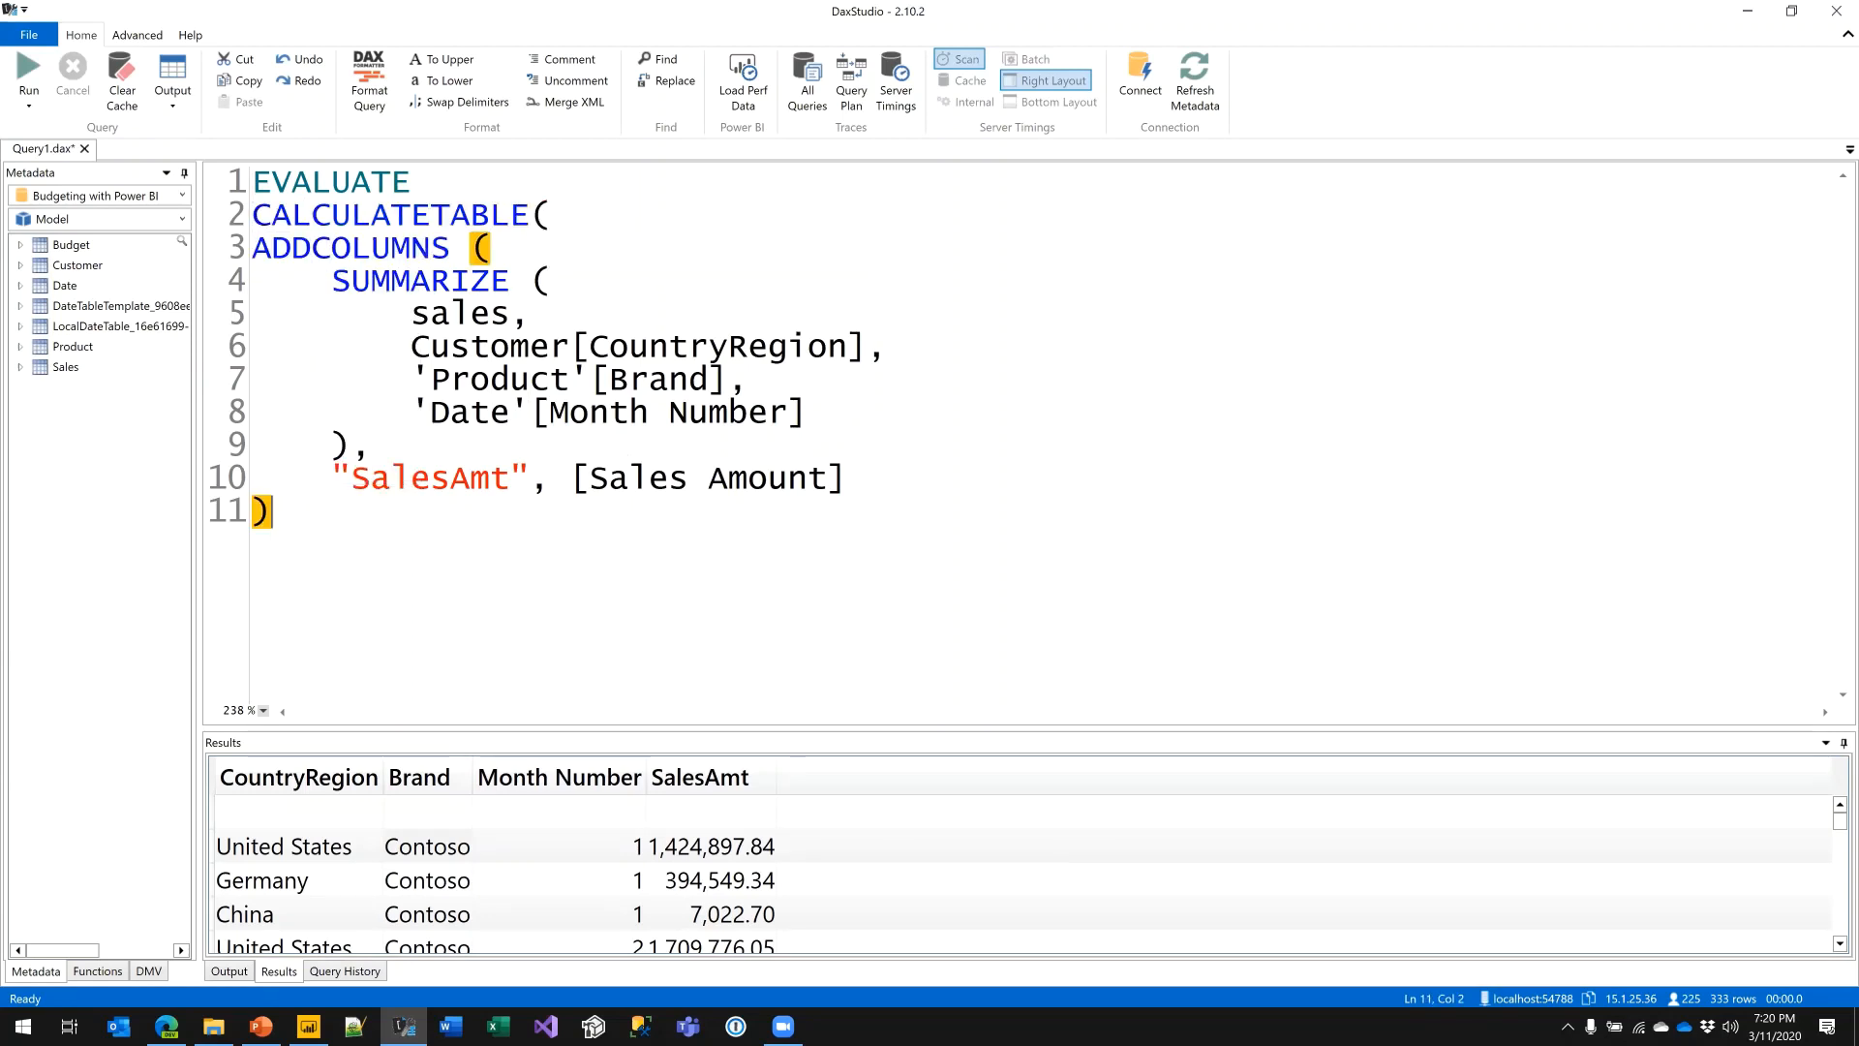
- Add a TREATAS filter with "CY 2009" and 'Date'[Calendar Year] as the CALCULATETABLE call's second argument, close the call and run the query
type(",")
key("Return")
key("Tab")
type("TR")
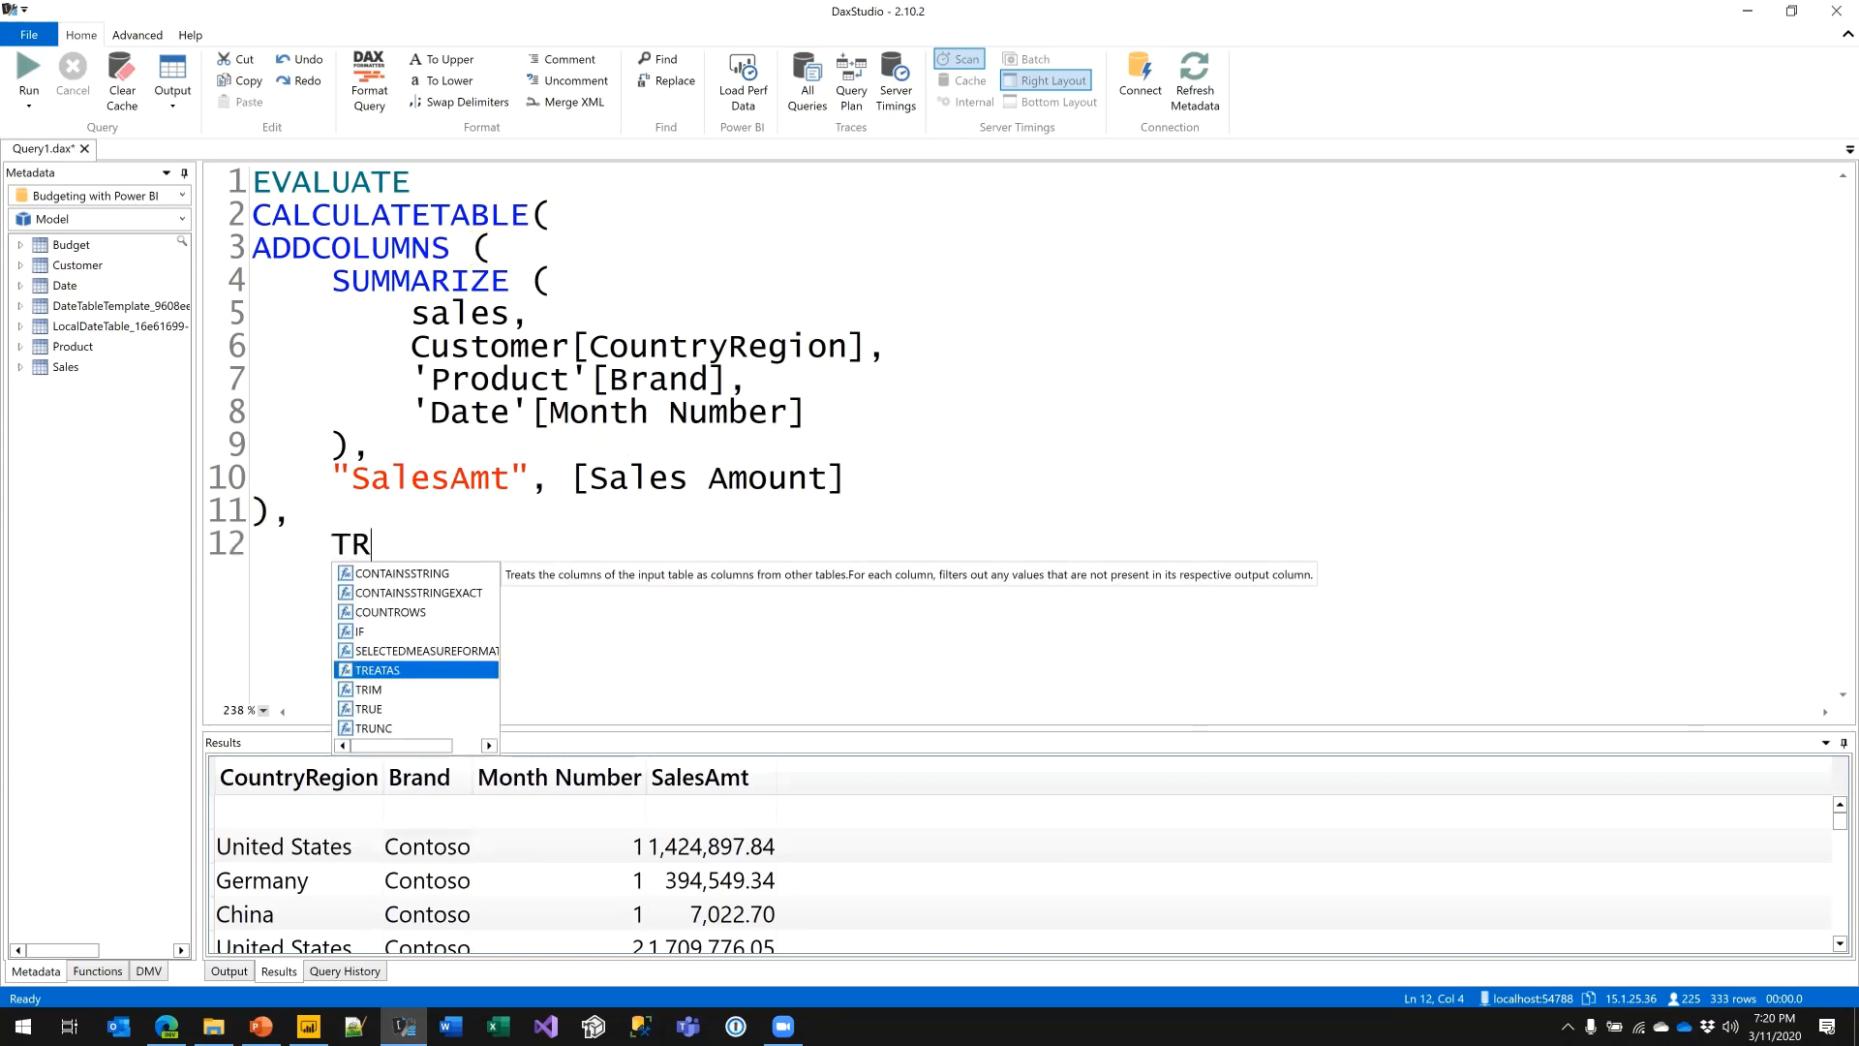
type("EATAS( {")
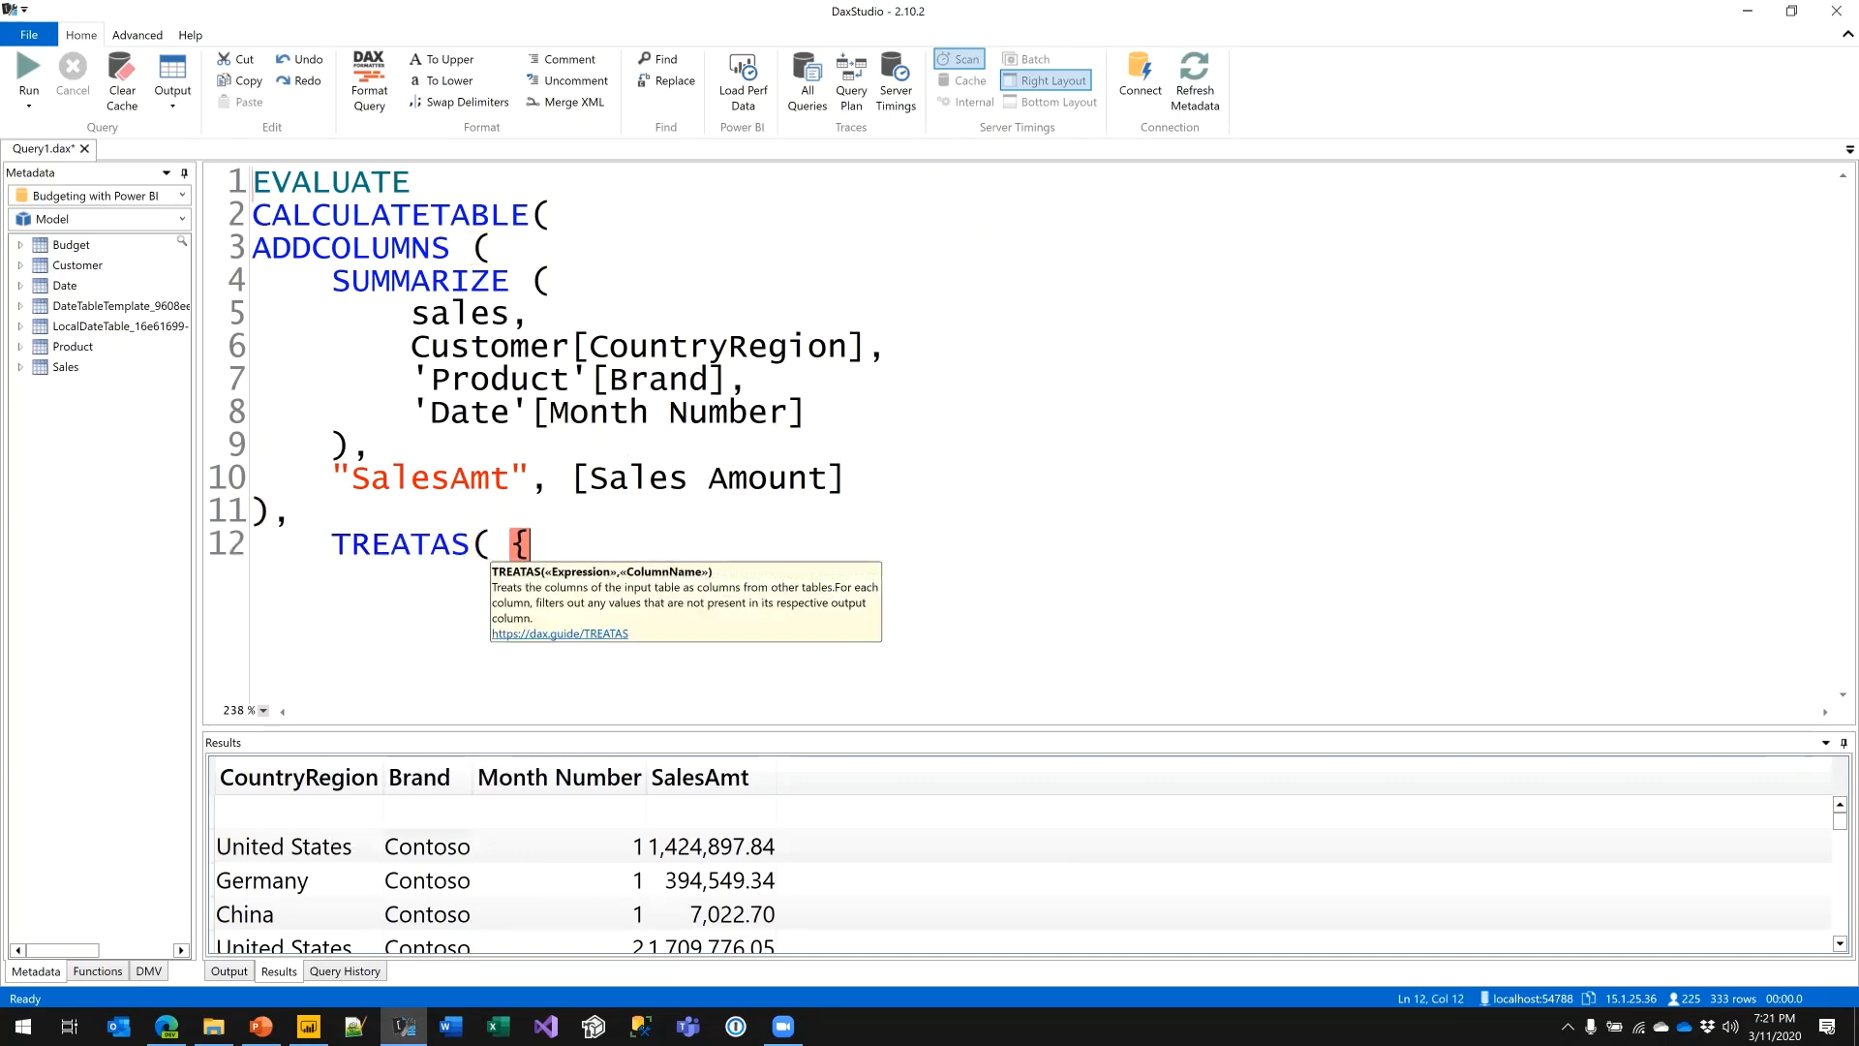
type(" \"CY 2009\", 'Date'[")
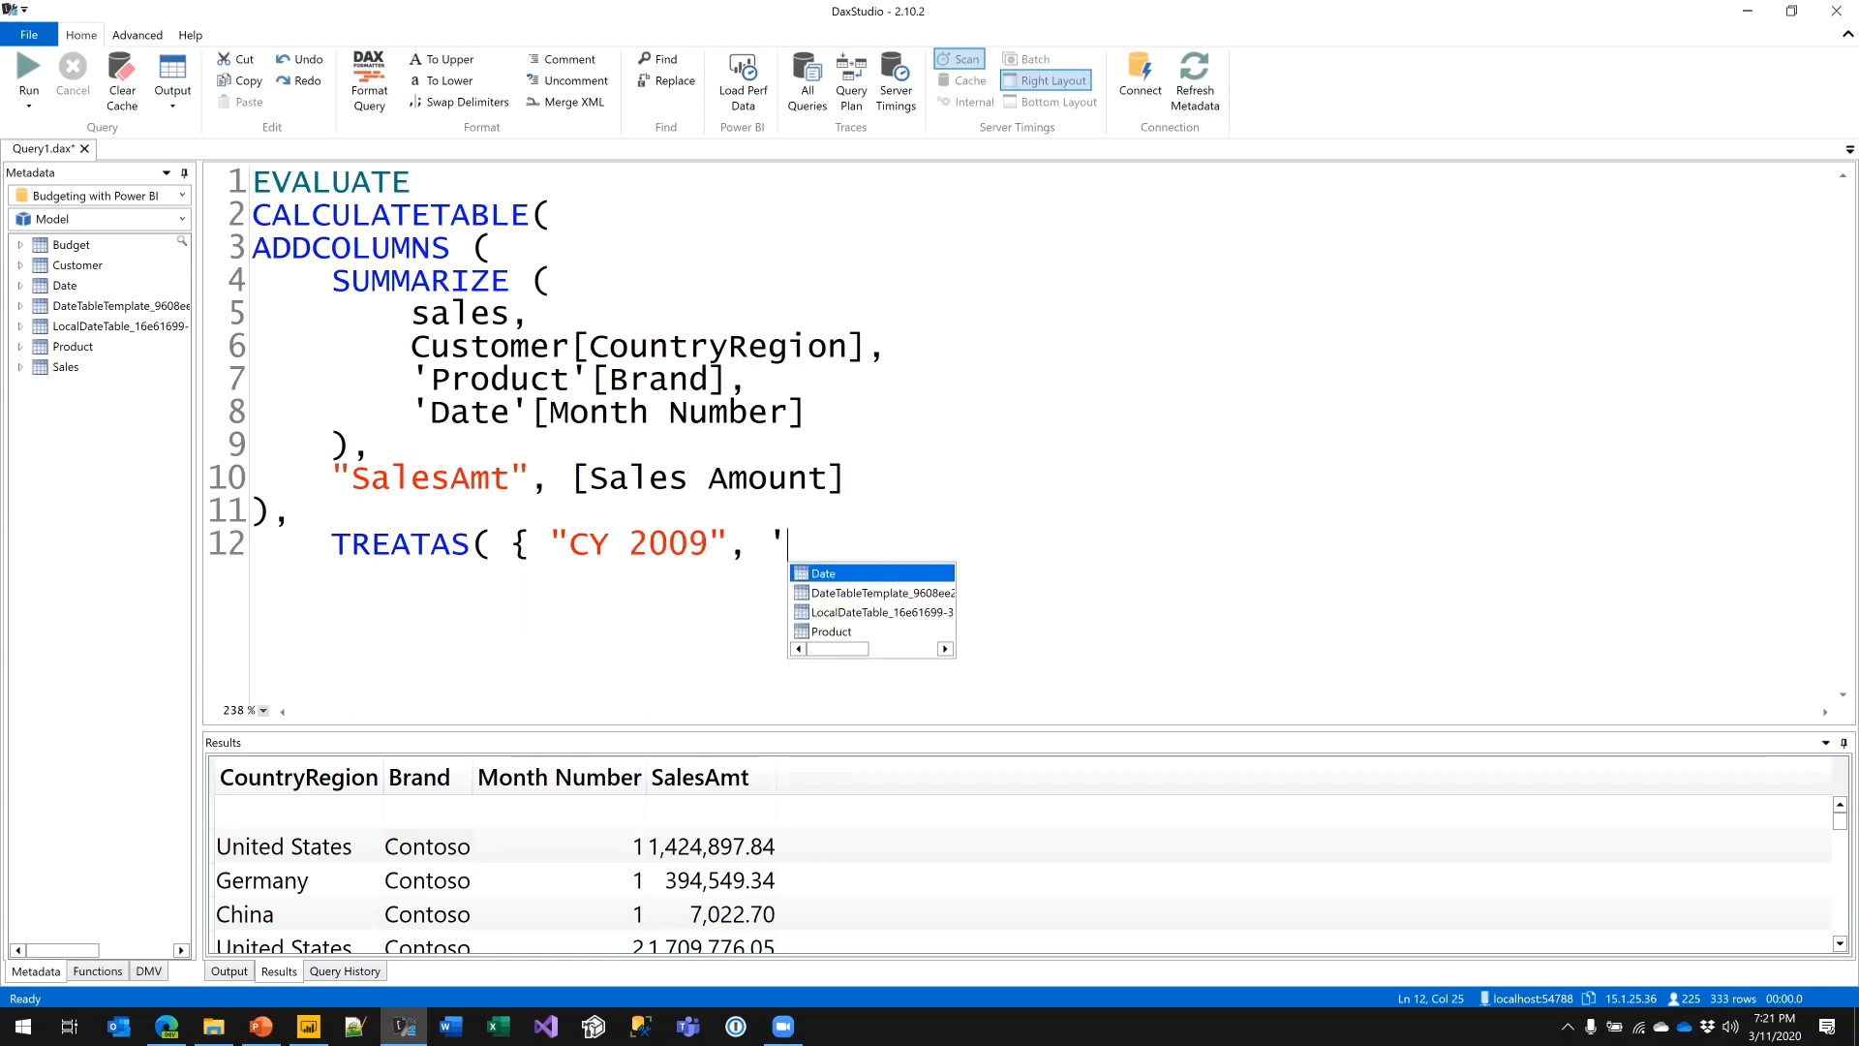
key("Tab")
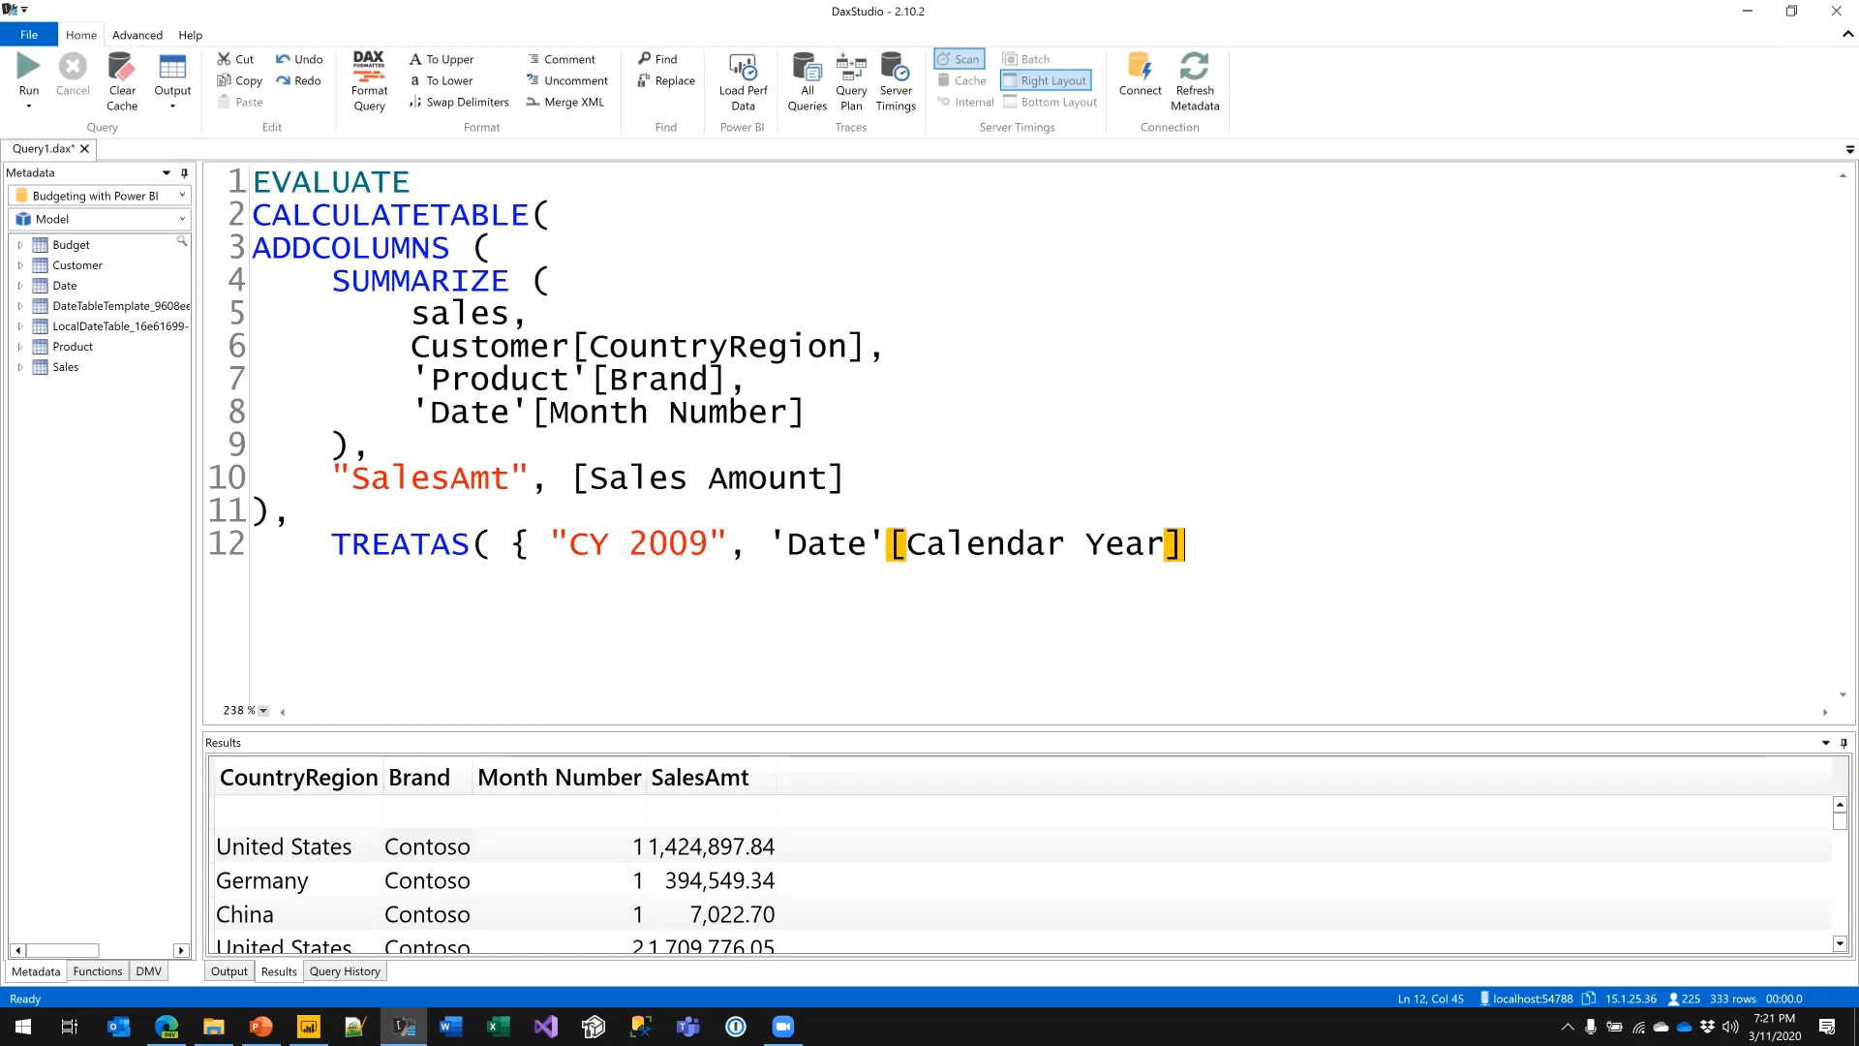
type(") )")
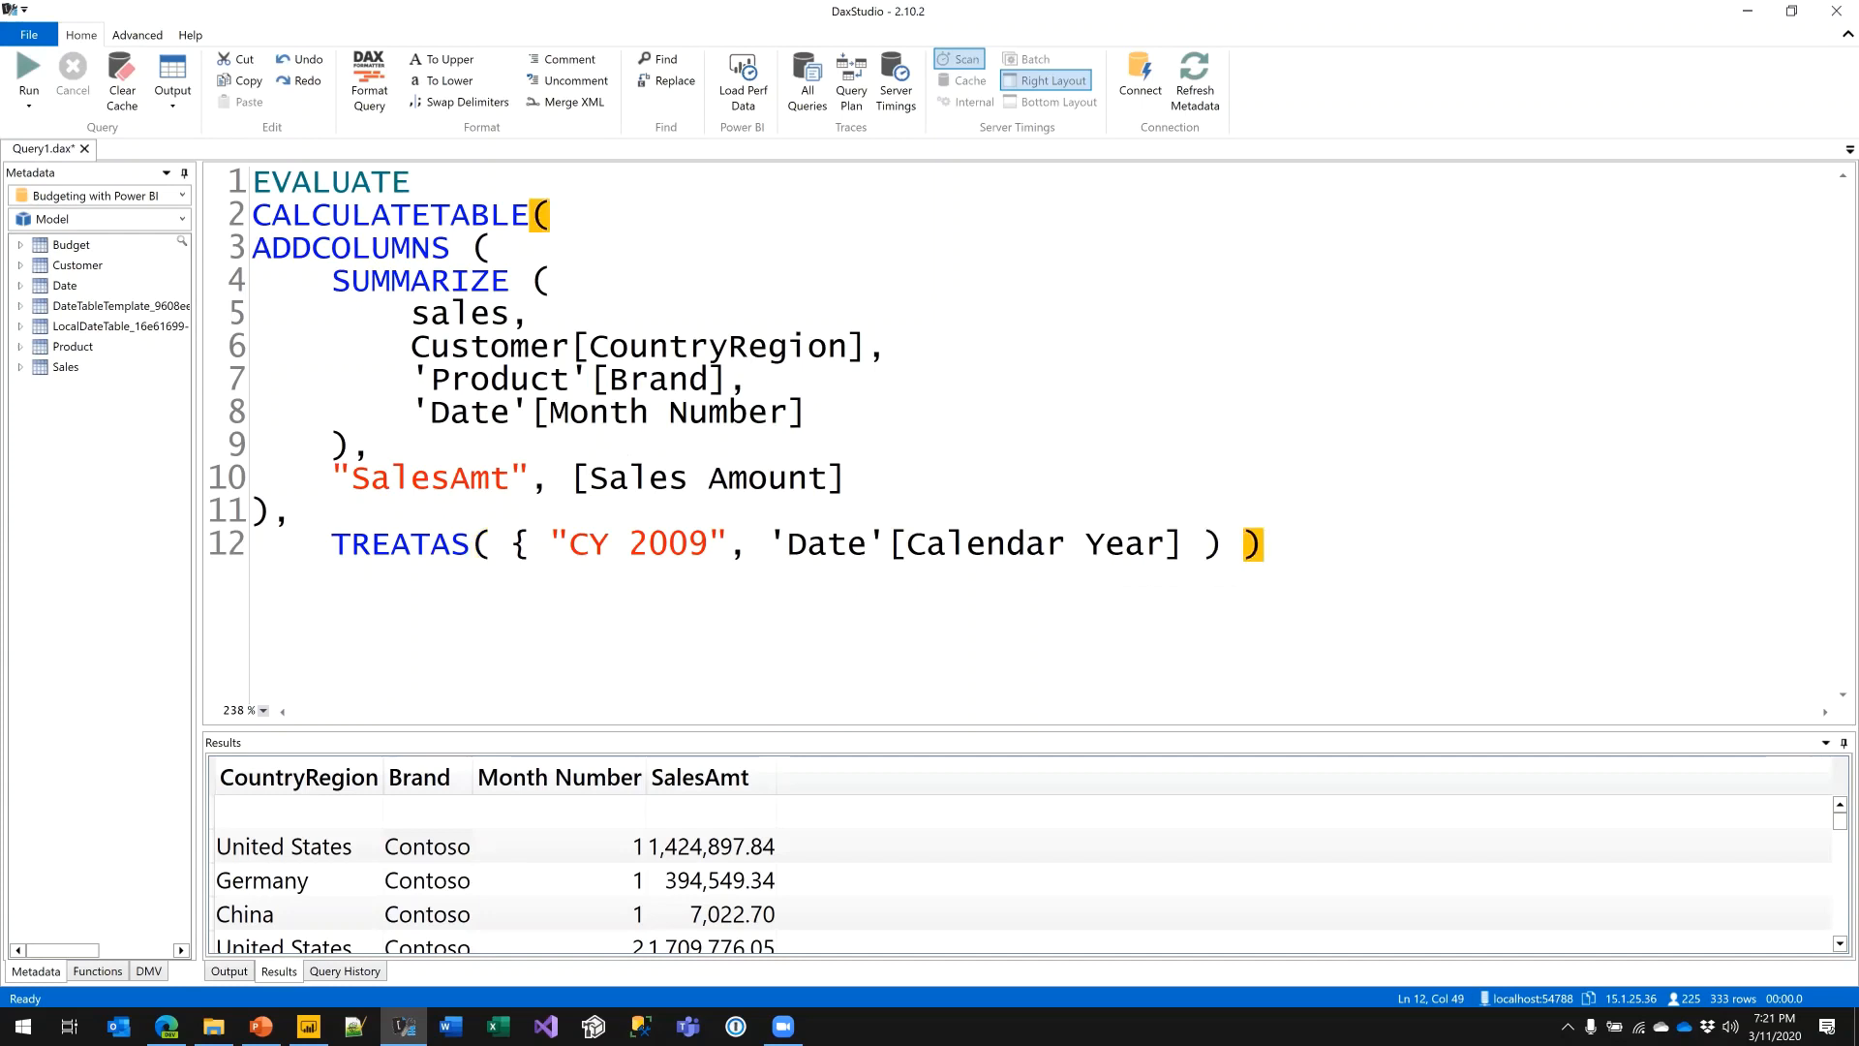
key("F5")
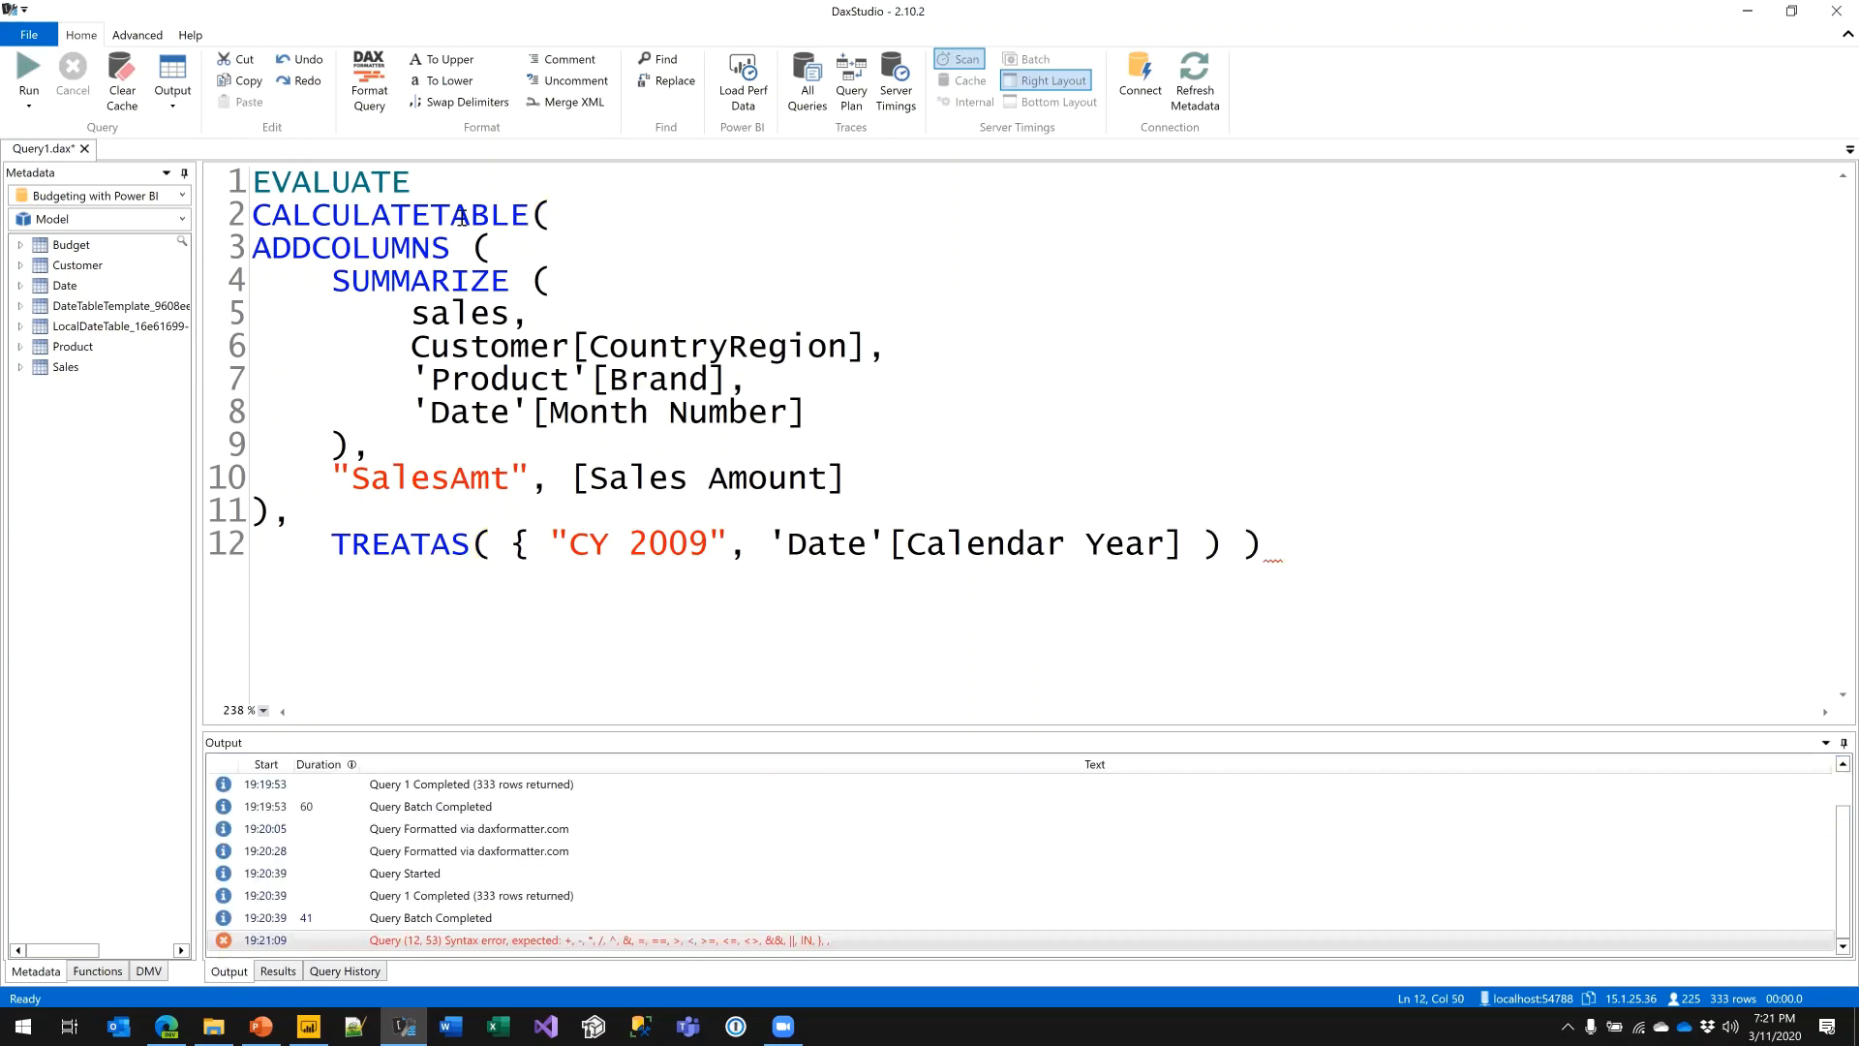
- Try to close the TREATAS value list with a brace after 'Date'[Calendar Year], followed by the two closing parentheses
key("BackSpace")
key("BackSpace")
key("Left")
key("Left")
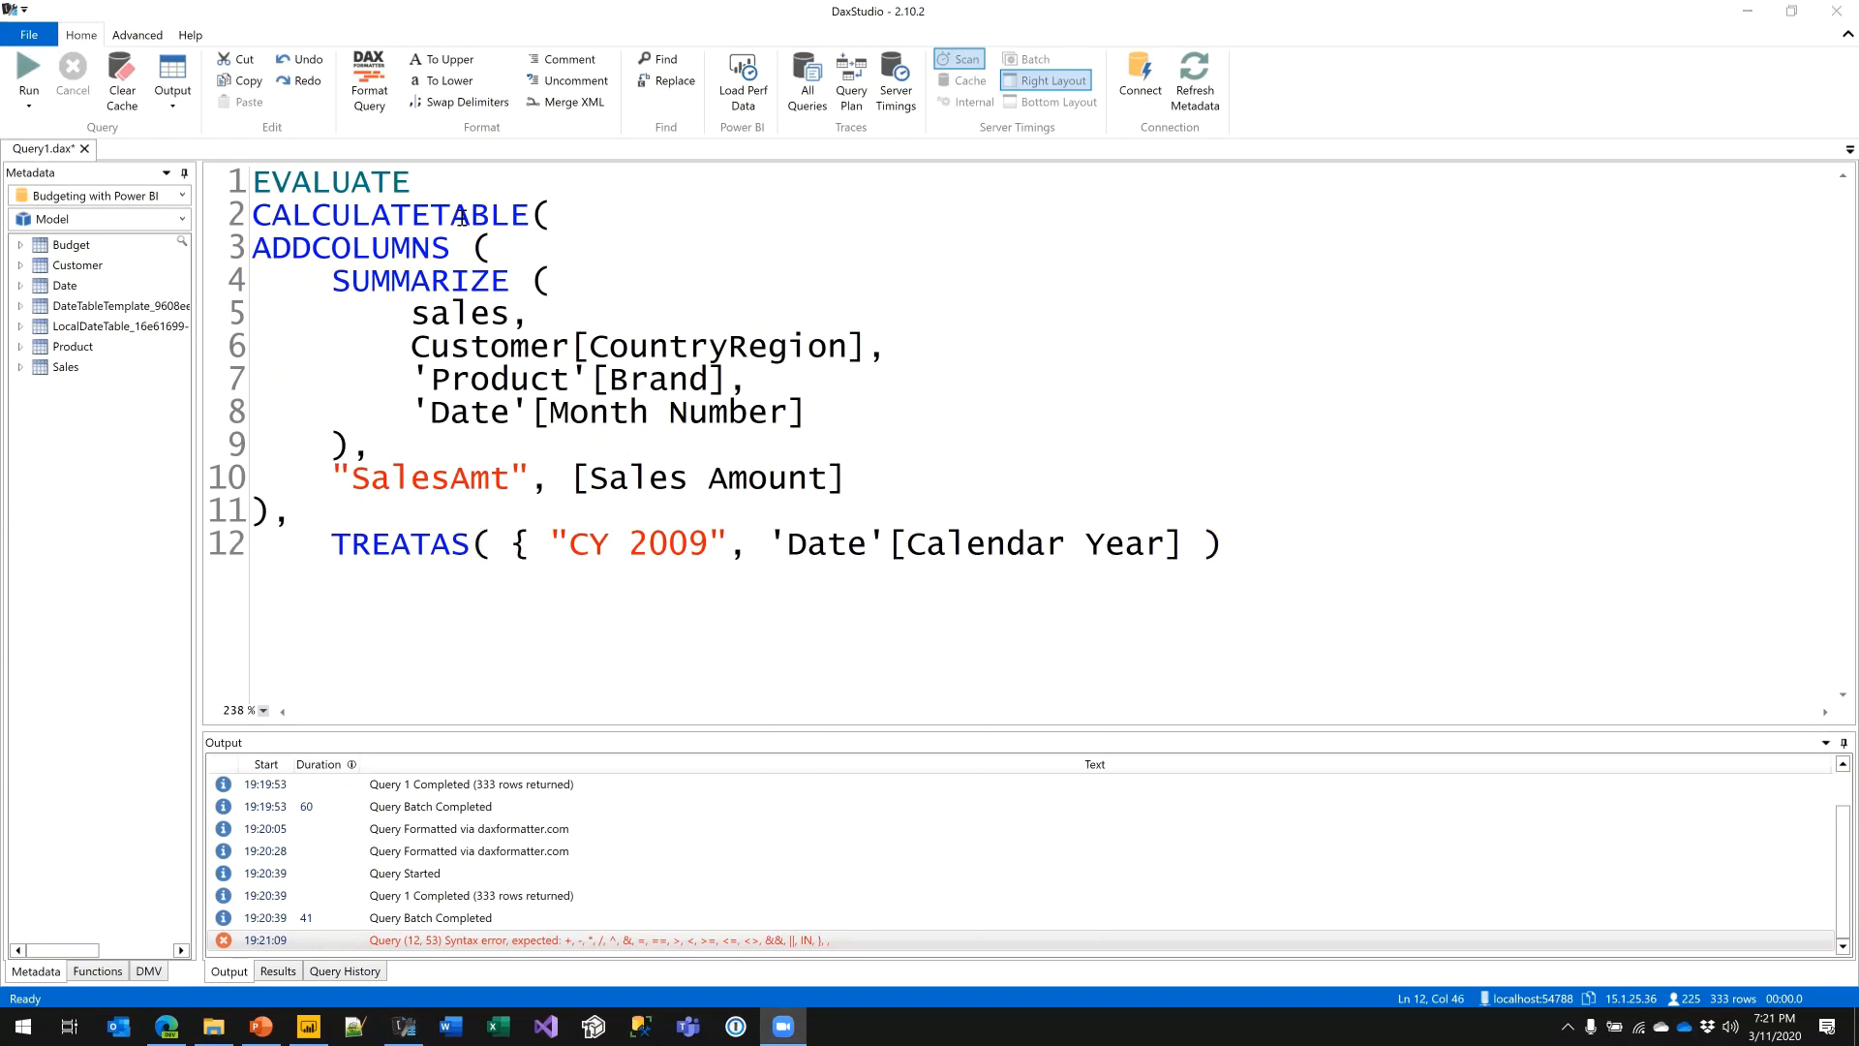
left_click(1199, 548)
type("}")
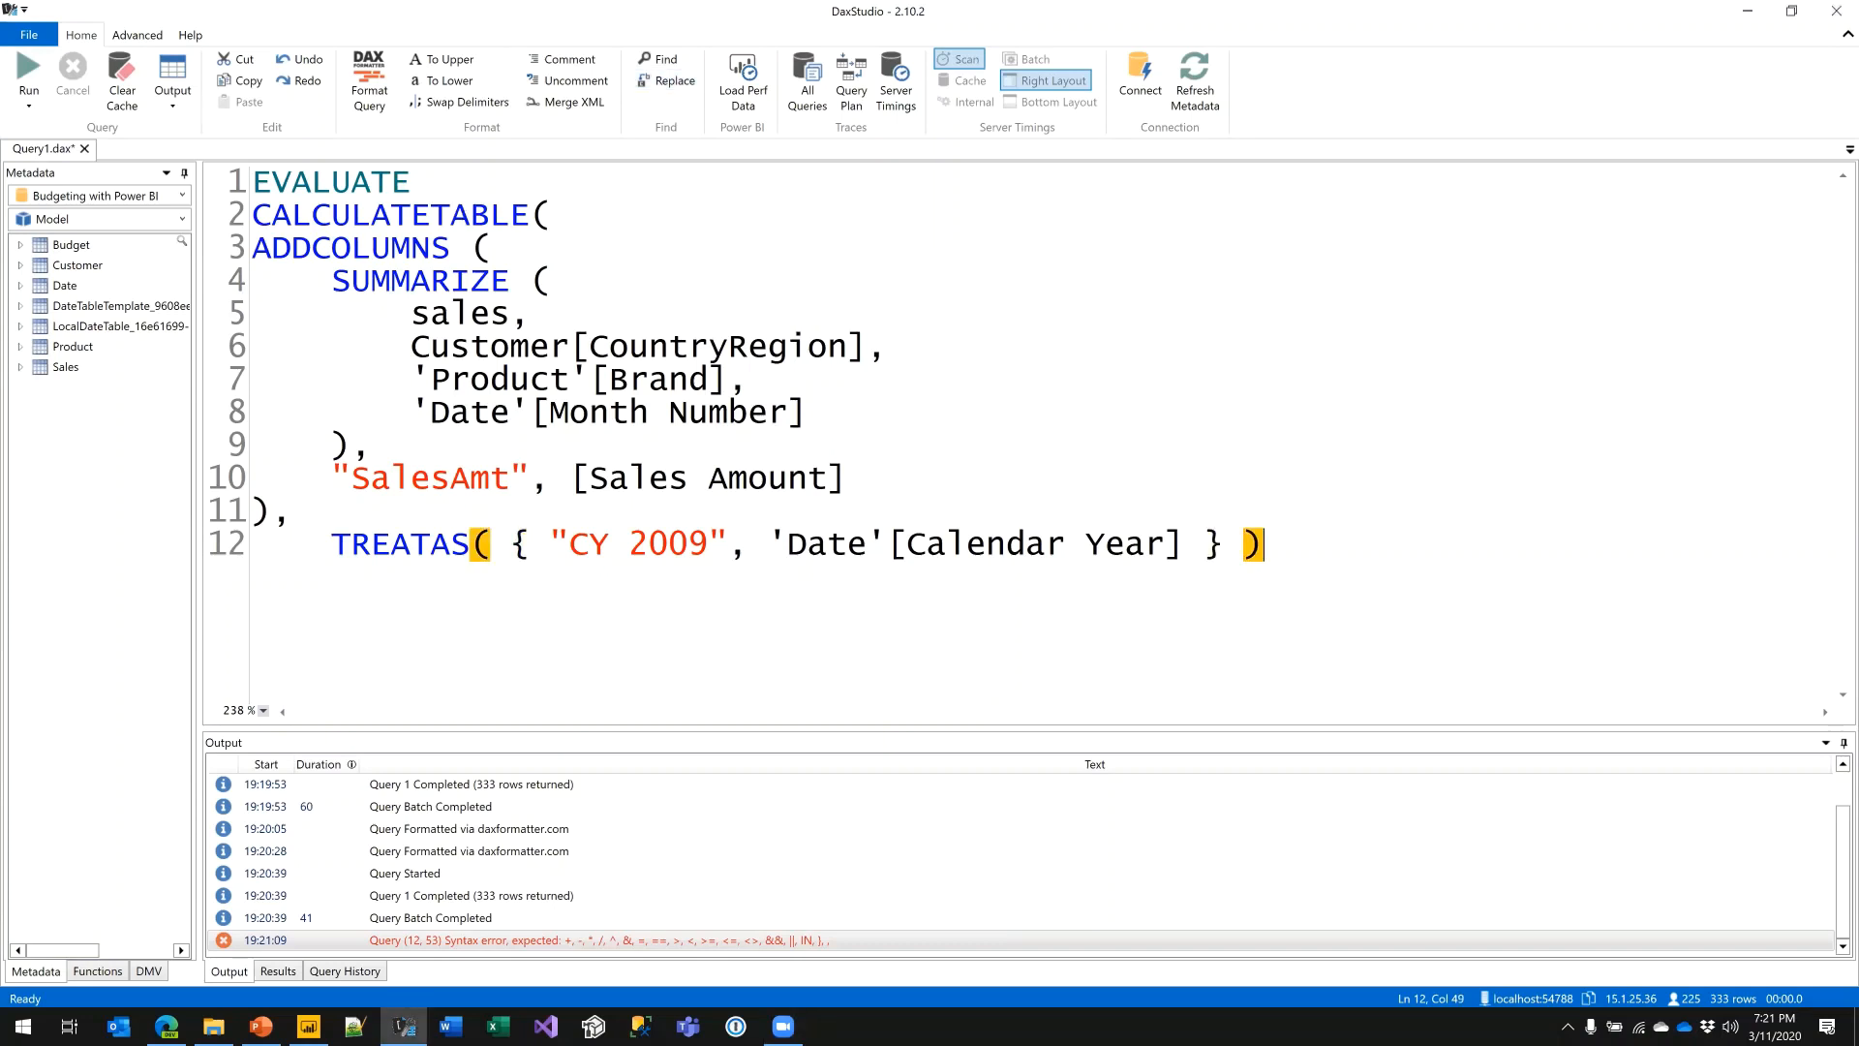
key("End")
type(")")
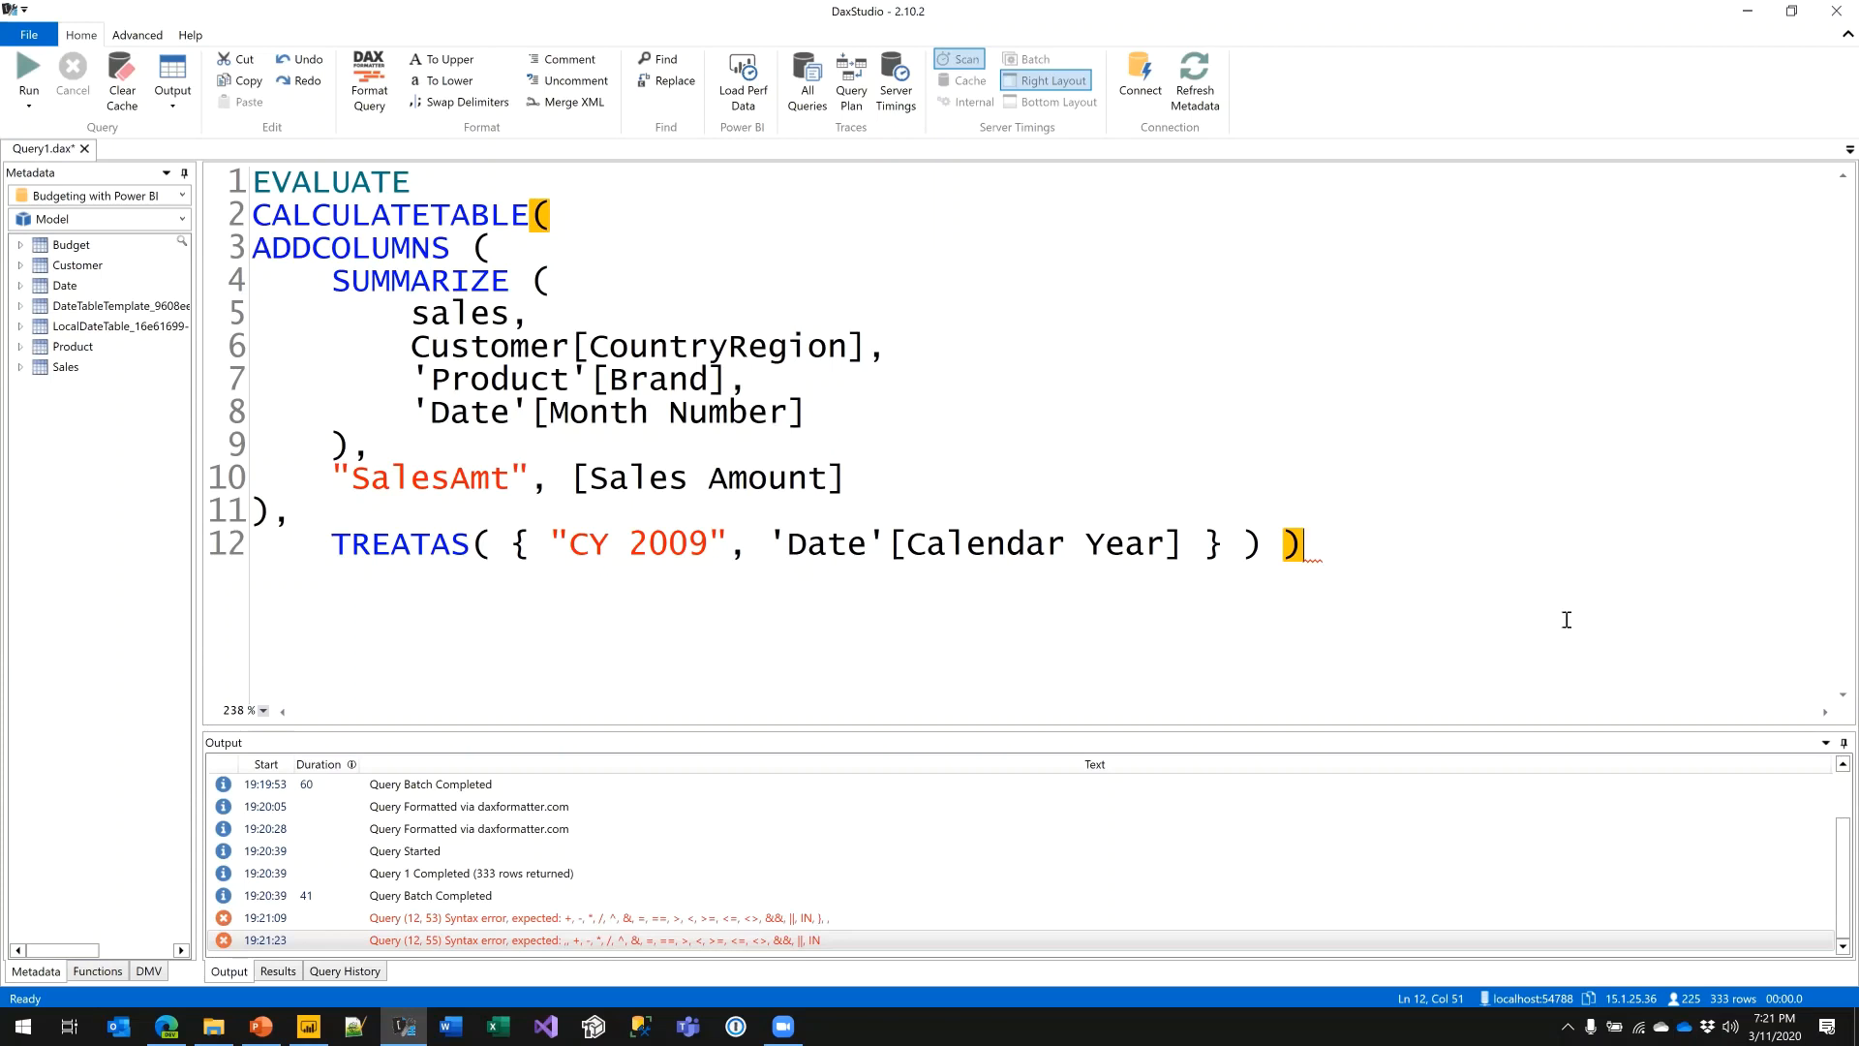
- Remove and re-enter the query's final closing parenthesis, and run the query again
key("BackSpace")
key("BackSpace")
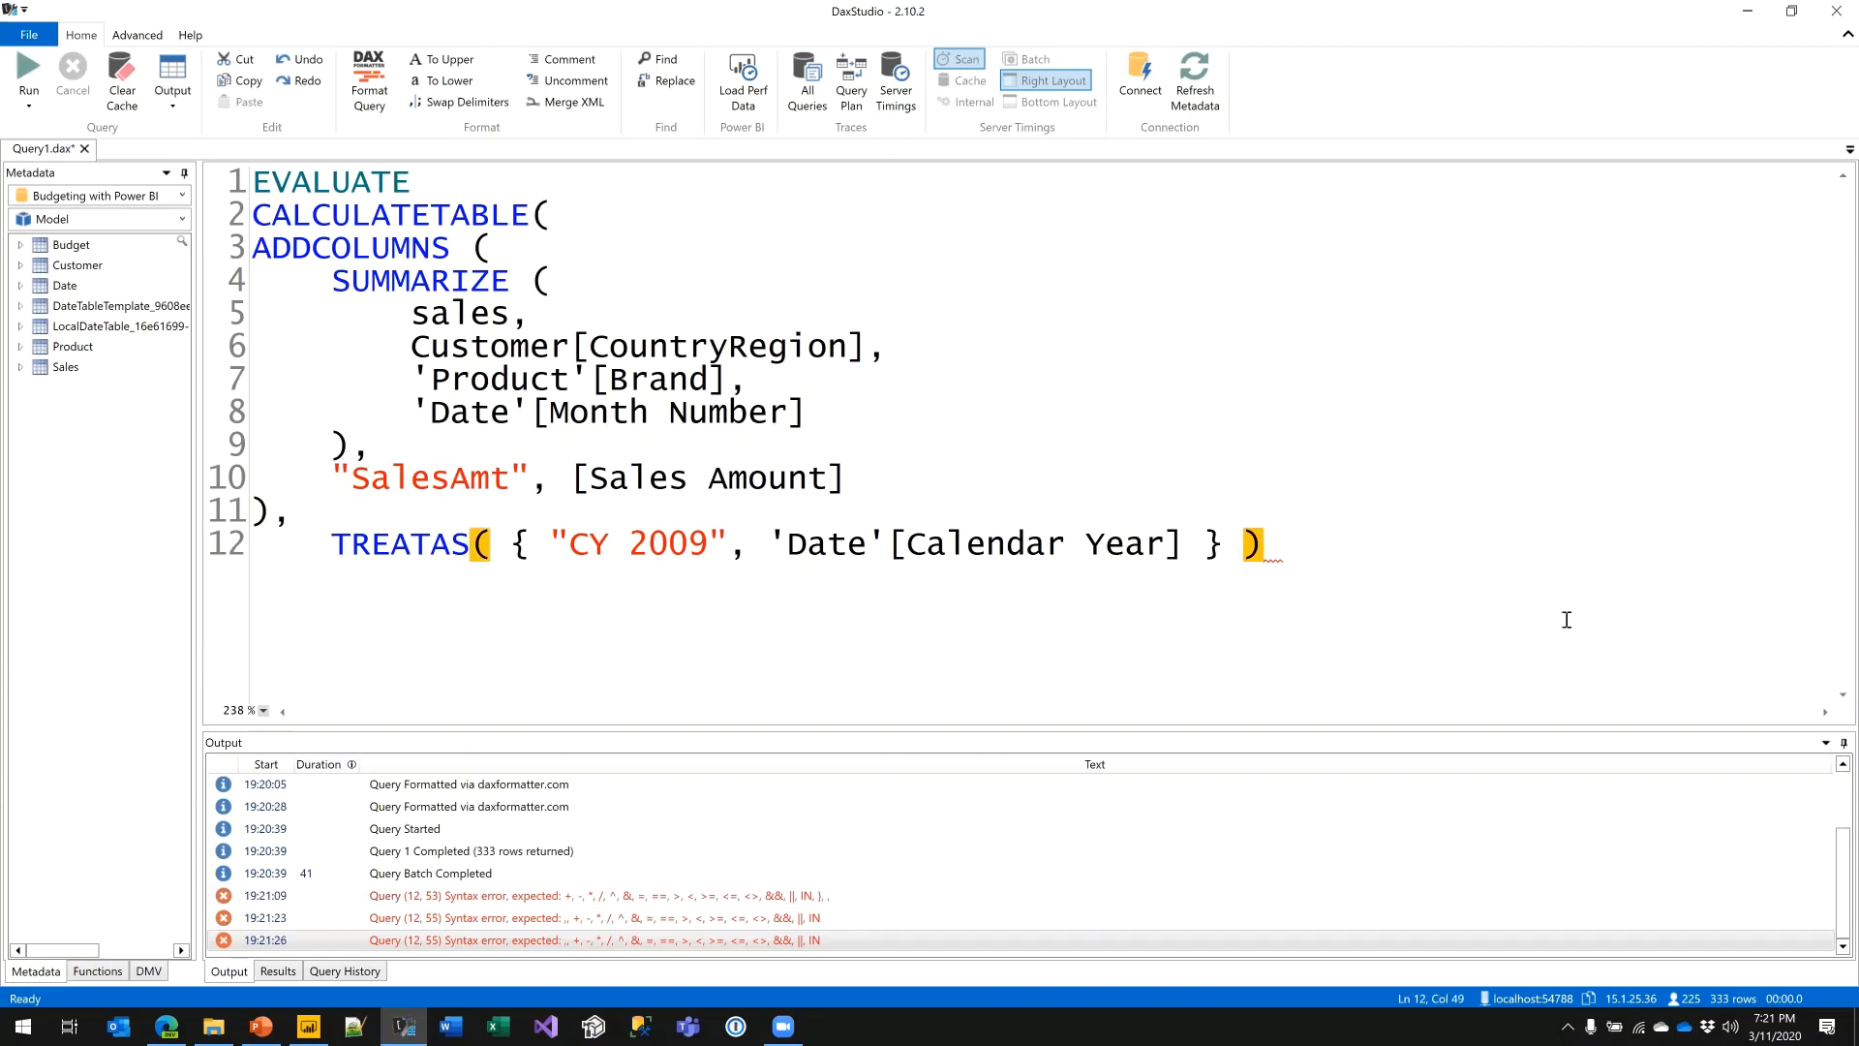
key("Left")
key("Left")
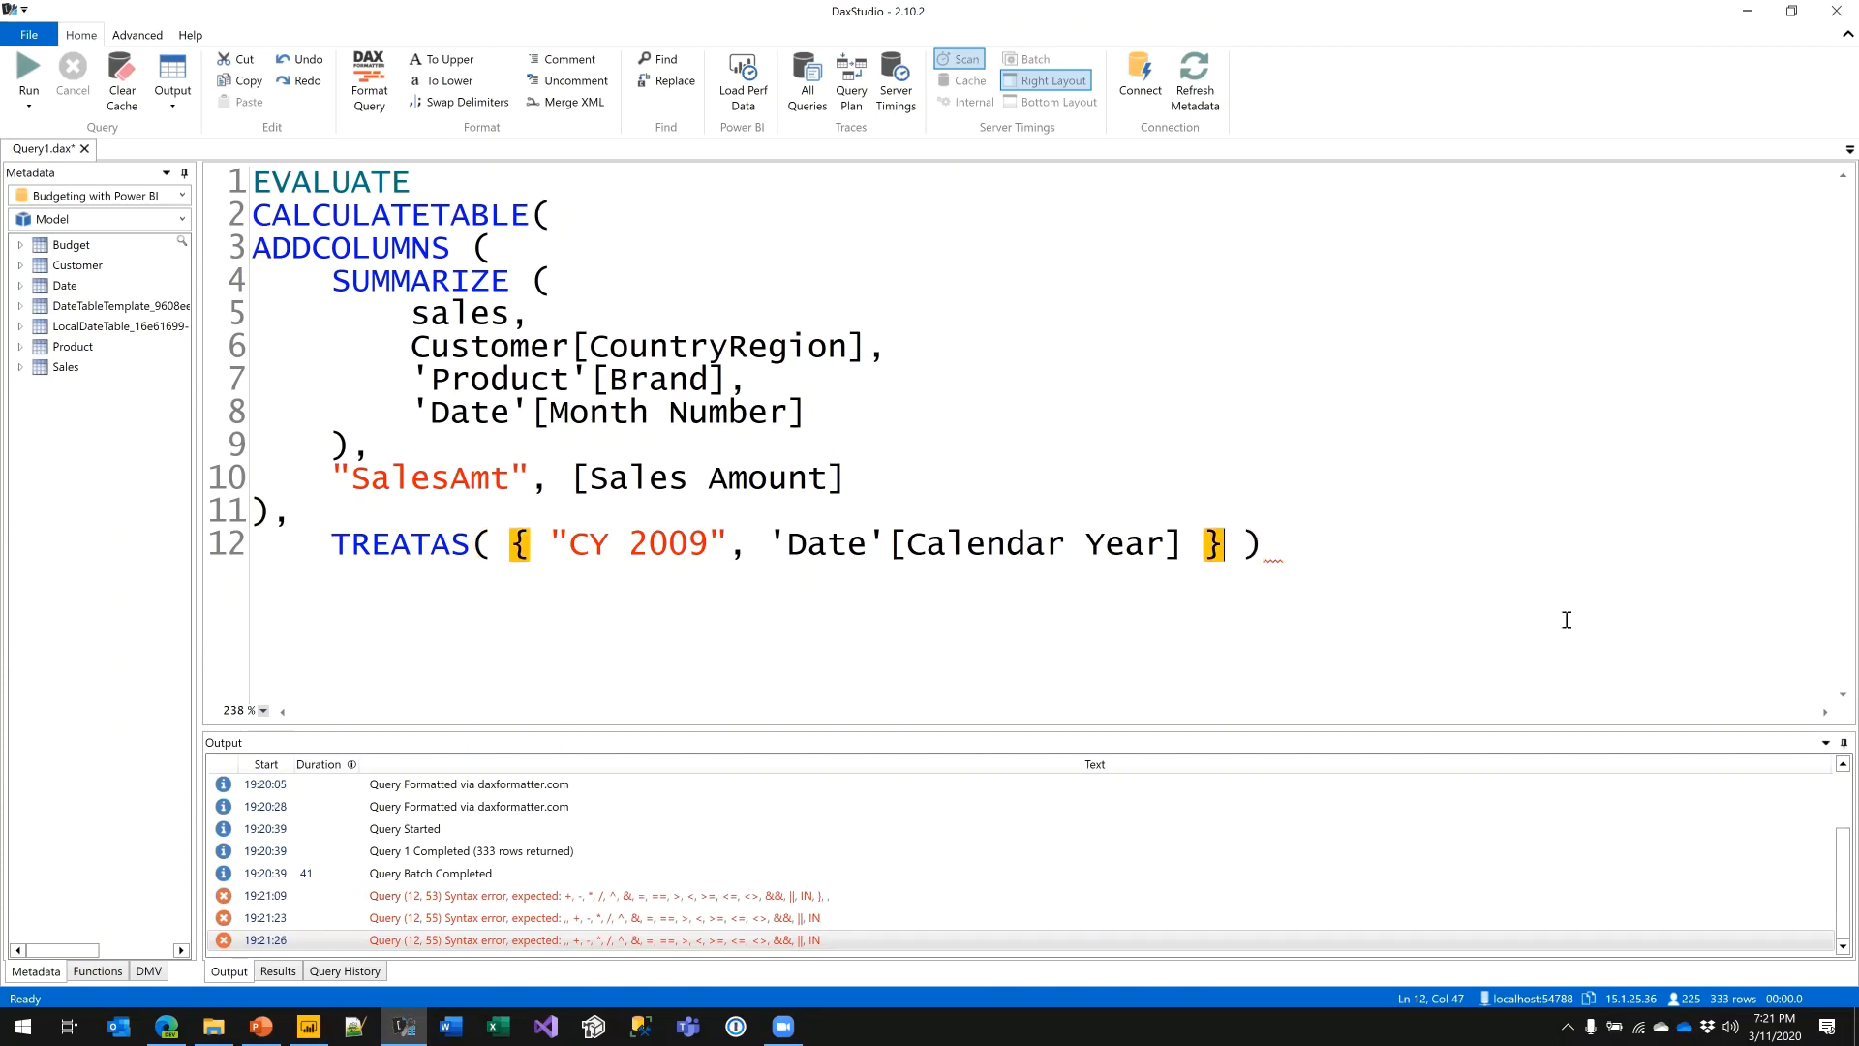
key("Right")
key("Right")
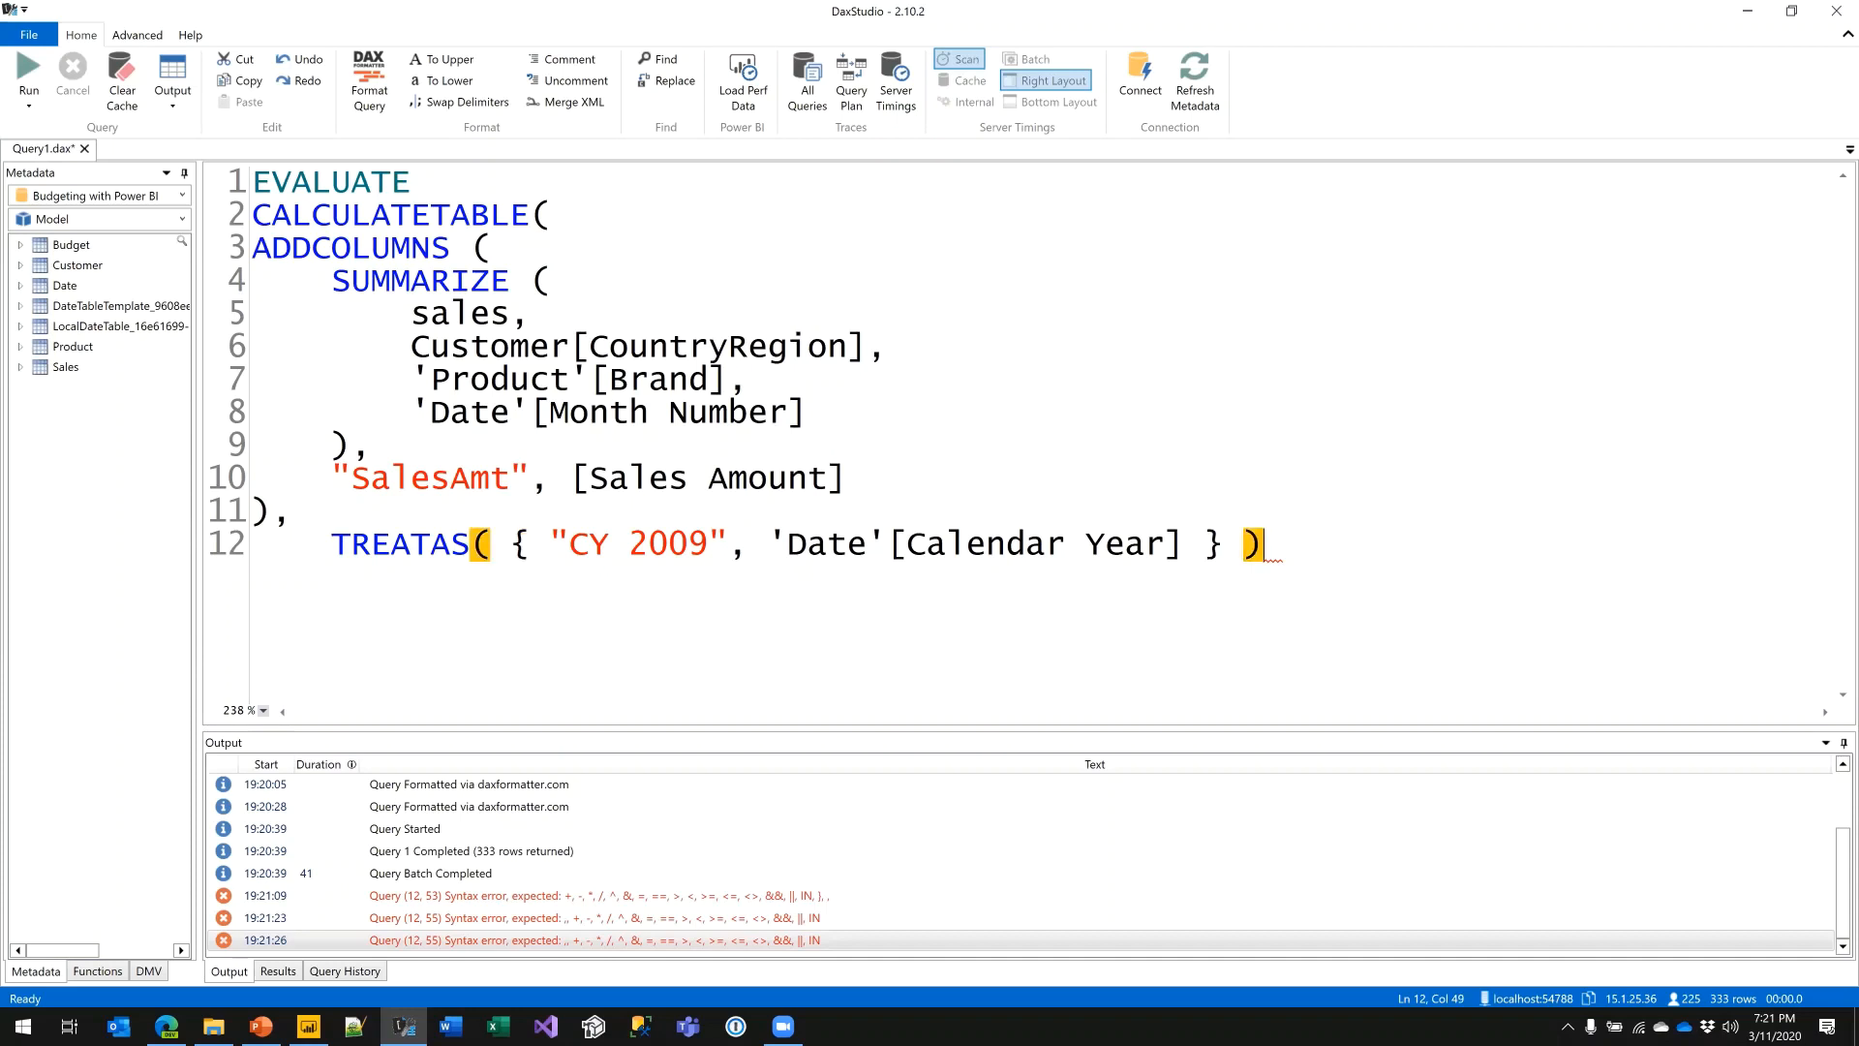
type(")")
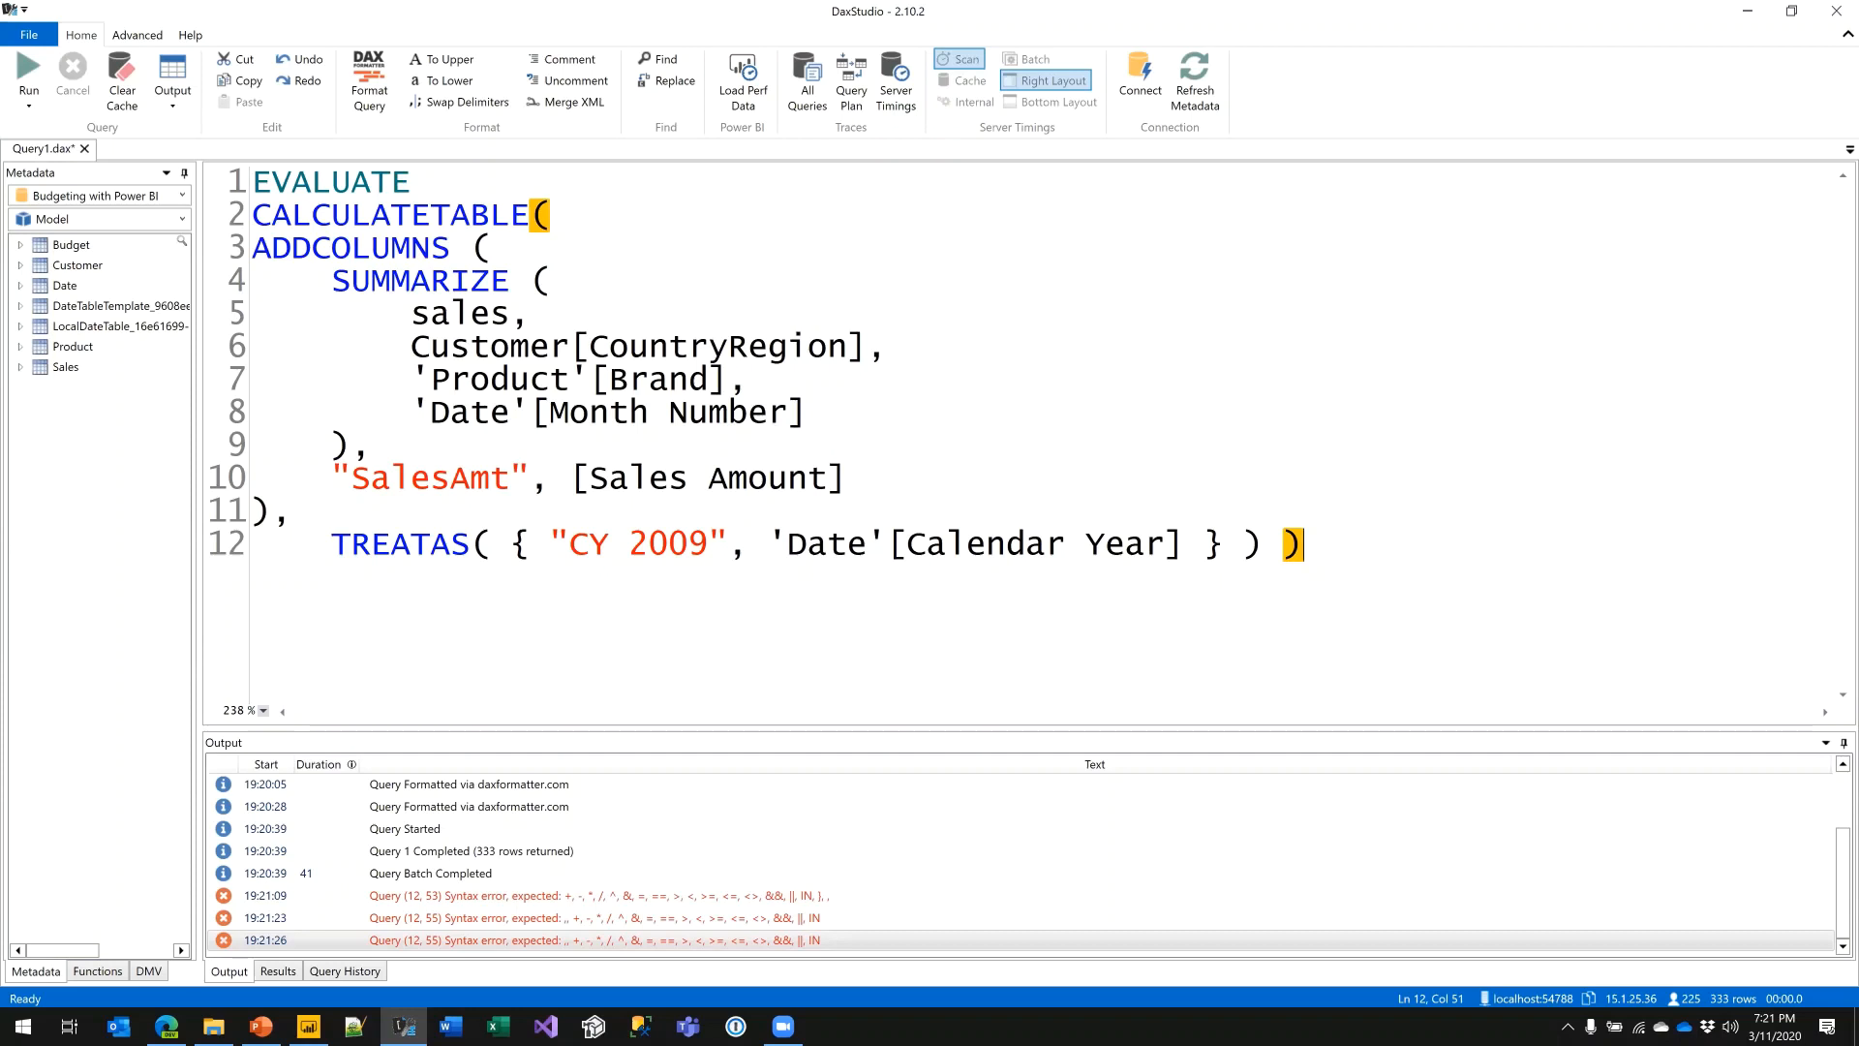
key("F5")
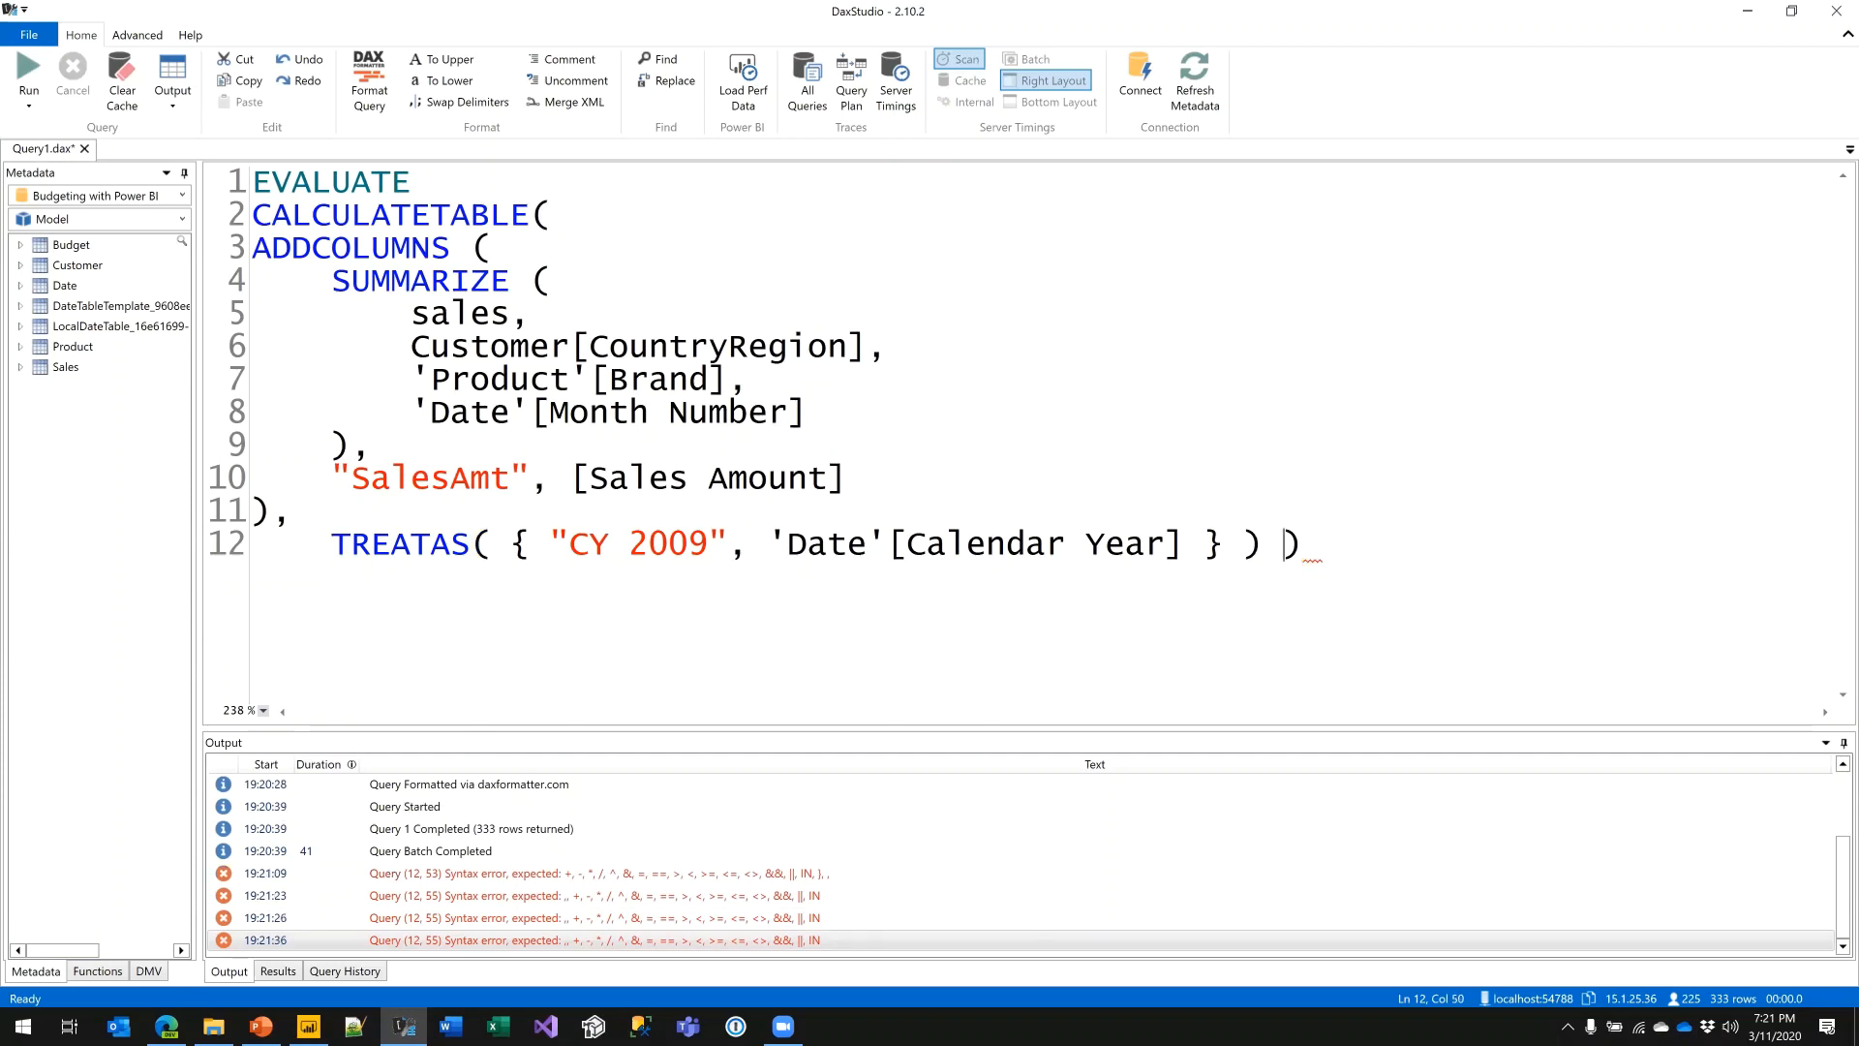
- Move the closing brace in TREATAS from behind 'Date'[Calendar Year] to directly after "CY 2009"
key("Left")
key("Left")
key("Left")
key("Left")
key("Left")
key("Left")
key("Left")
key("Left")
key("Left")
key("Left")
key("Left")
key("Left")
key("Left")
key("Left")
key("Left")
key("Left")
key("Left")
key("Left")
key("Left")
key("Left")
key("Left")
key("Left")
key("Right")
key("Right")
key("Right")
key("Right")
key("Right")
key("Right")
key("Right")
key("Right")
key("Right")
key("Right")
key("Right")
key("Right")
key("Right")
key("Right")
key("Right")
key("Right")
key("Right")
key("Right")
key("Right")
key("Right")
key("Left")
key("Left")
key("Left")
key("Left")
key("Left")
key("Left")
key("Left")
key("Left")
key("Left")
key("Left")
key("Left")
key("Left")
type("}")
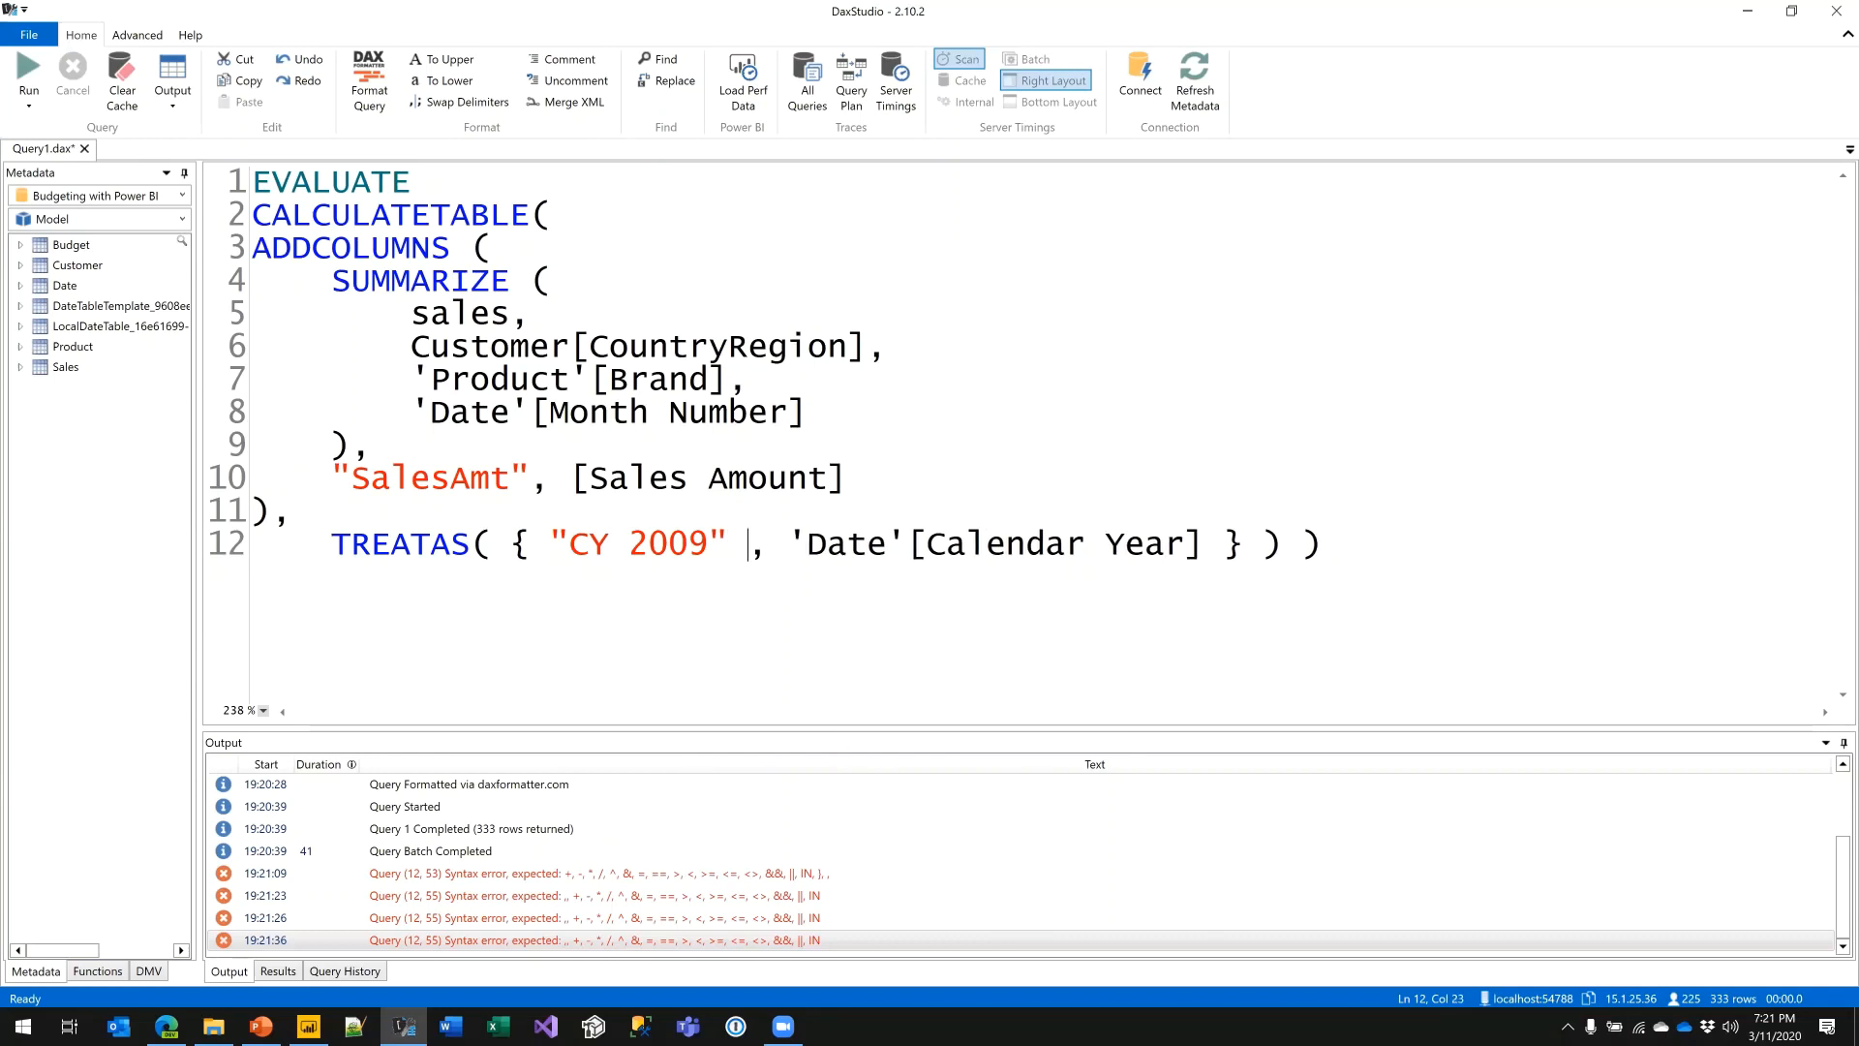
key("Right")
key("Right")
key("Right")
key("Right")
key("Right")
key("Right")
key("Right")
key("Right")
key("Right")
key("Right")
key("Right")
key("Right")
key("Right")
key("Right")
key("Right")
key("Right")
key("Right")
key("Right")
key("Right")
key("Right")
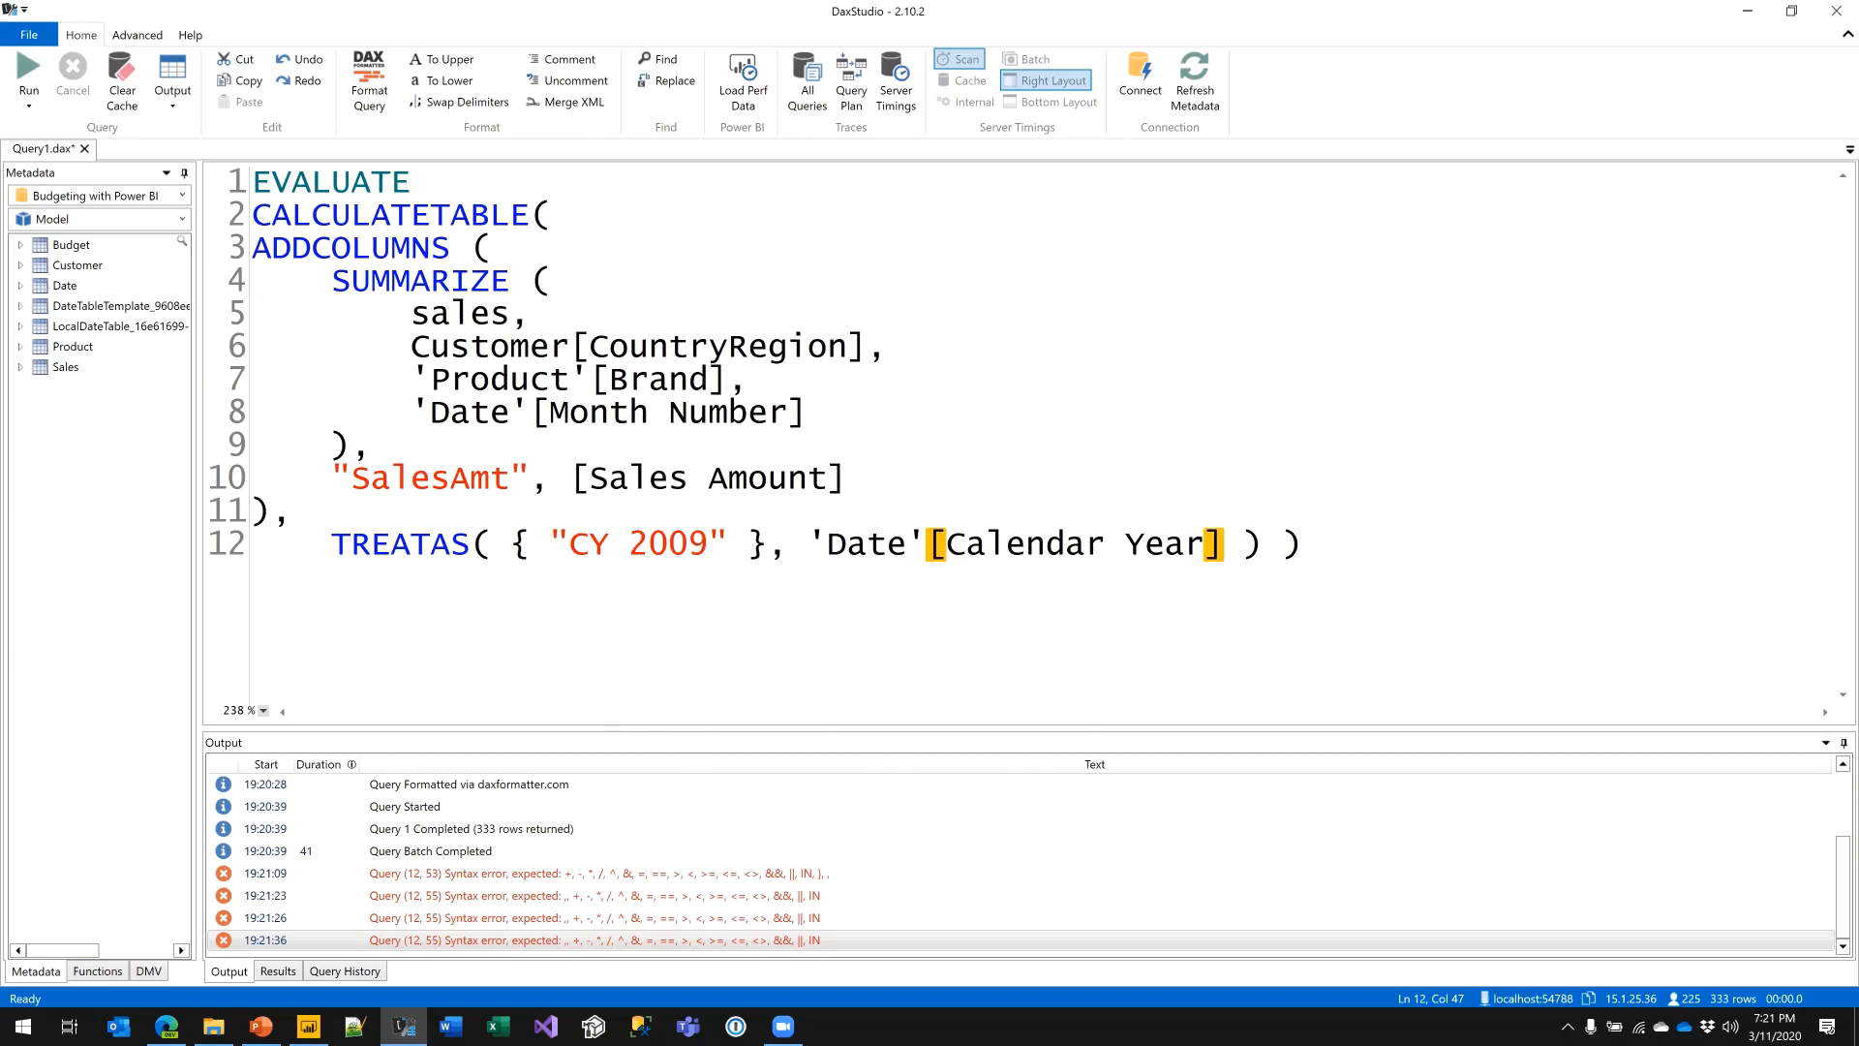
- Run the query and format it so that the TREATAS filter sits on a single line
key("F5")
key("F6")
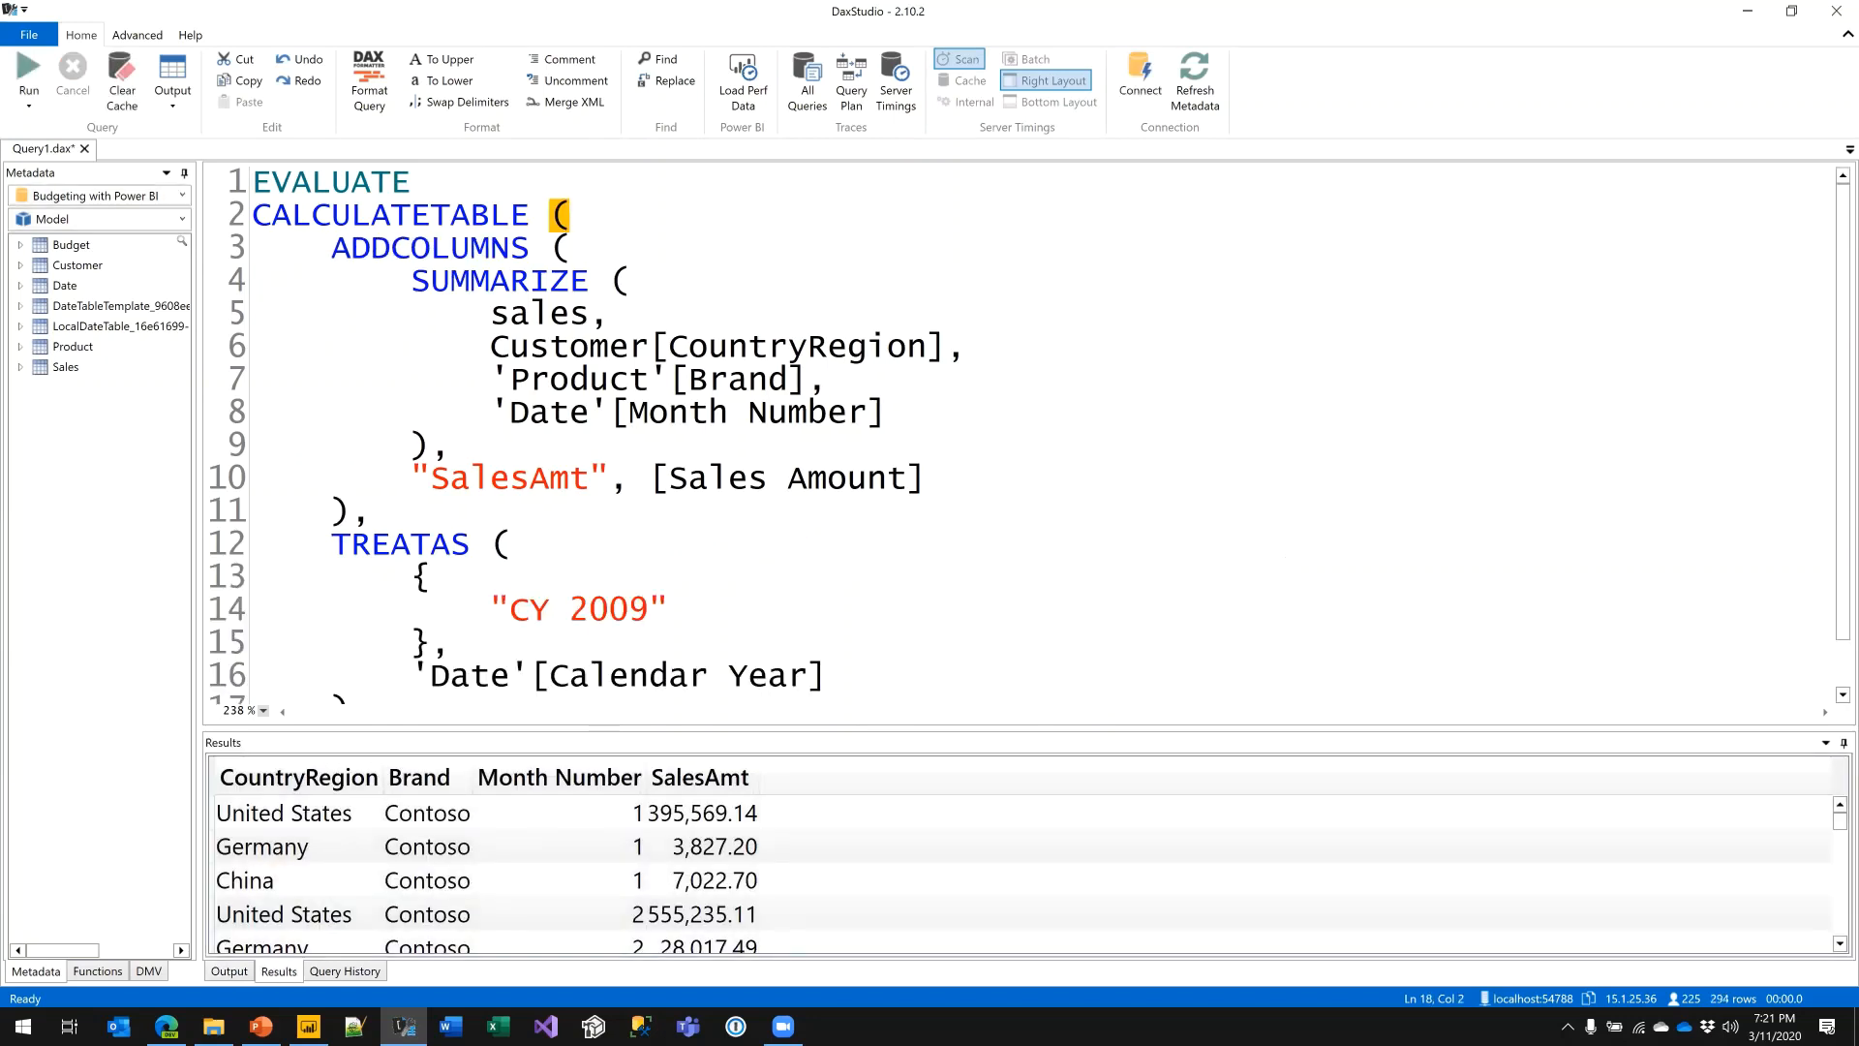
key("ctrl+F6")
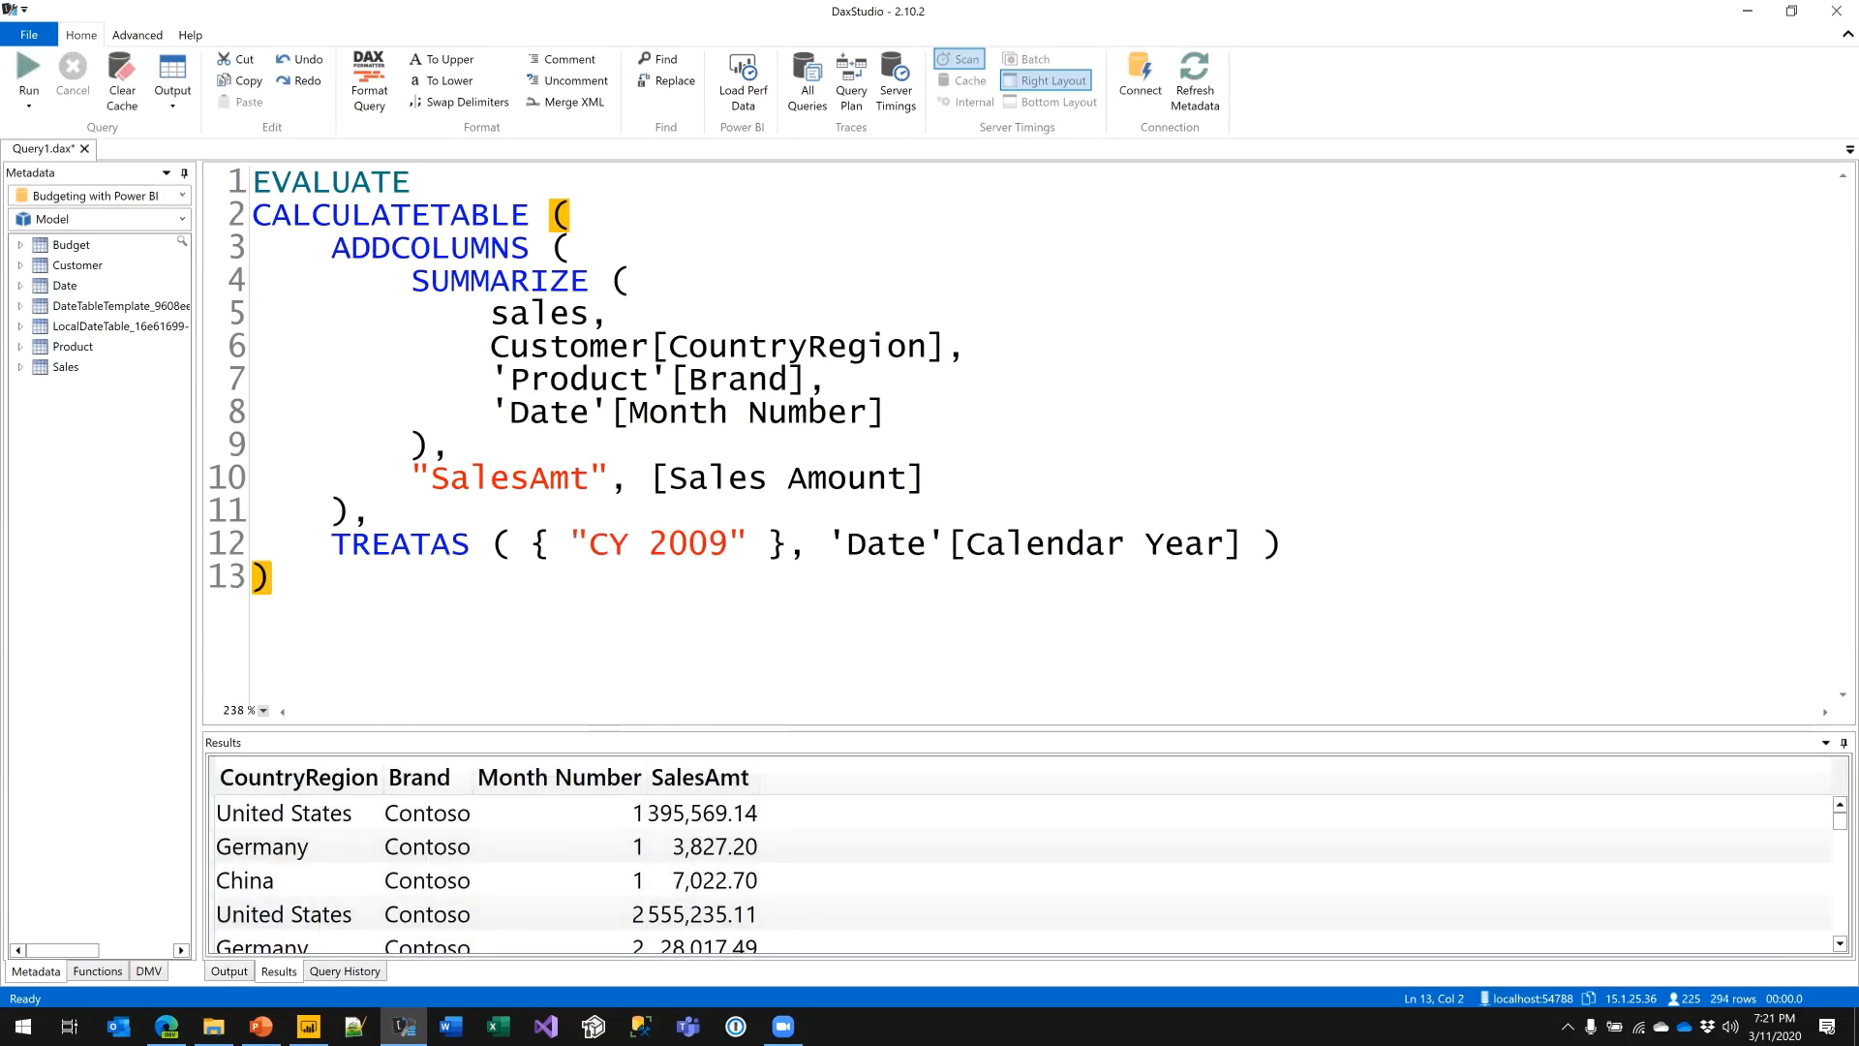
- Compare the January sales of Contoso in the United States with the Sales Distribution matrix in Power BI Desktop, and return to DAX Studio
left_click(336, 824)
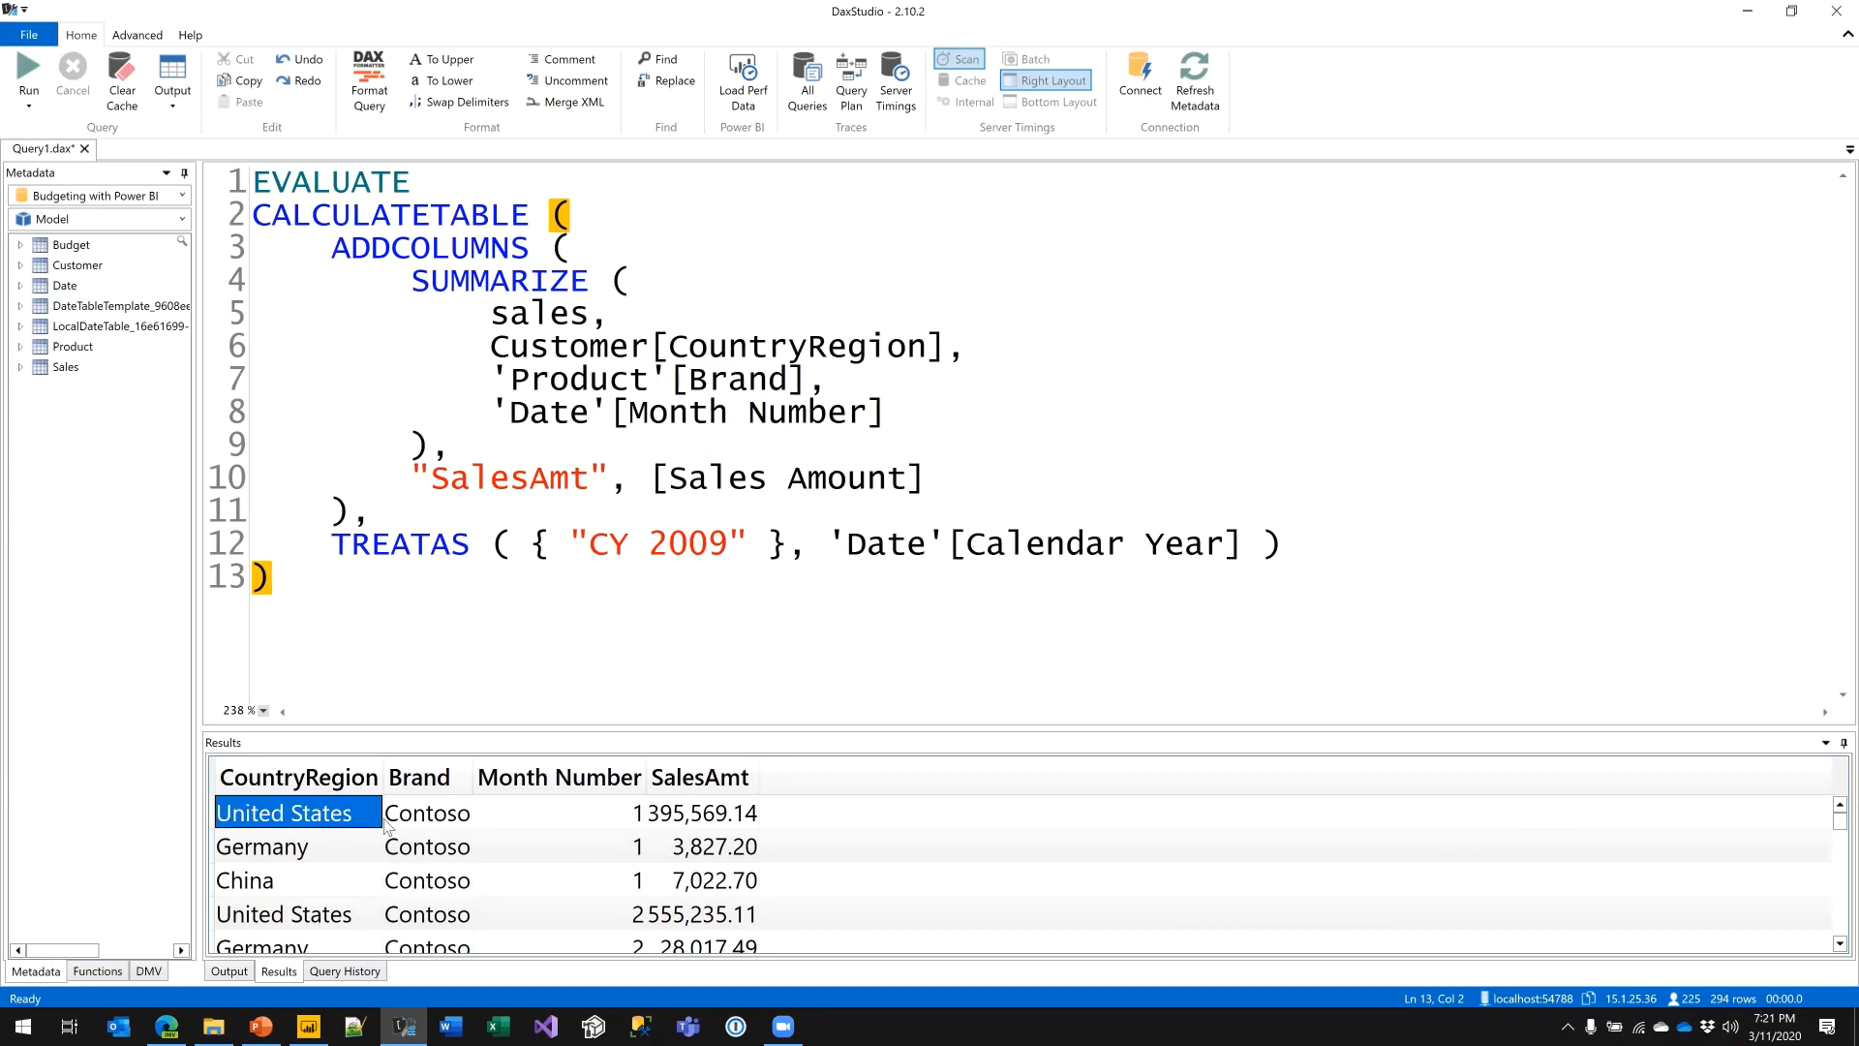
left_click(438, 824)
left_click(598, 822)
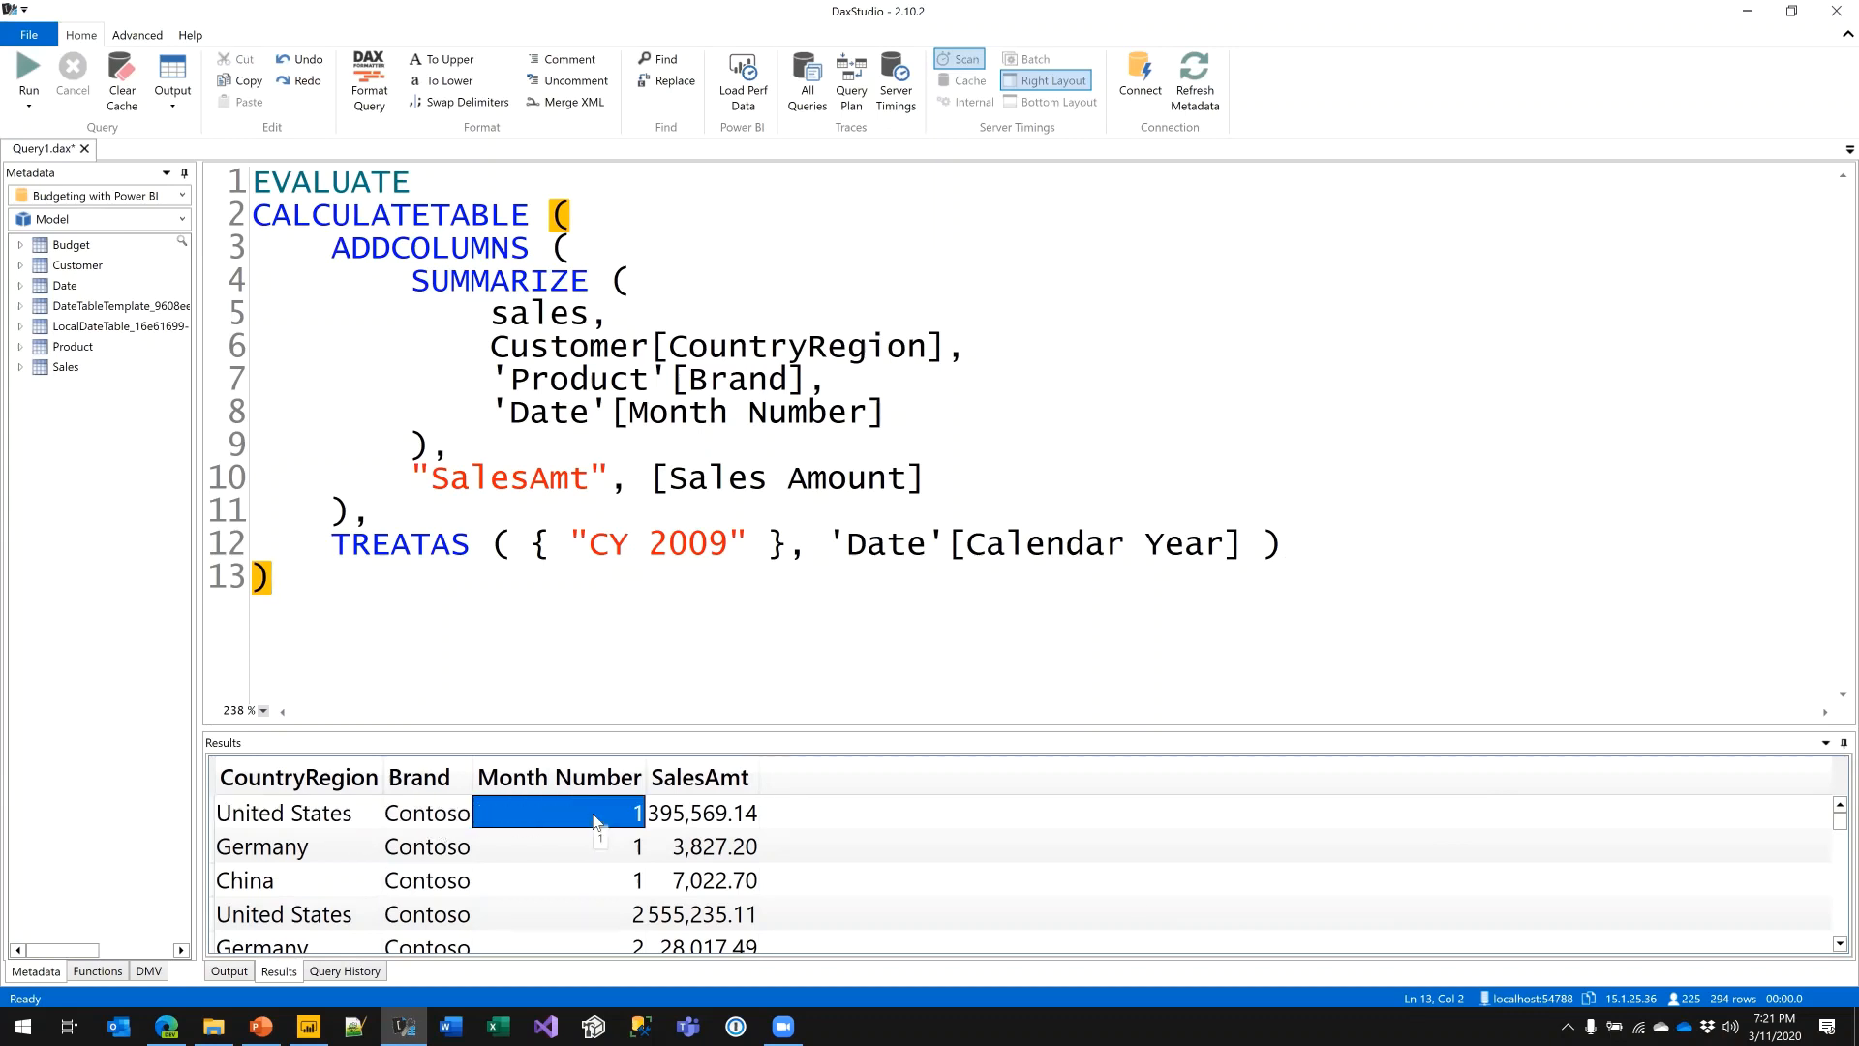
left_click(711, 821)
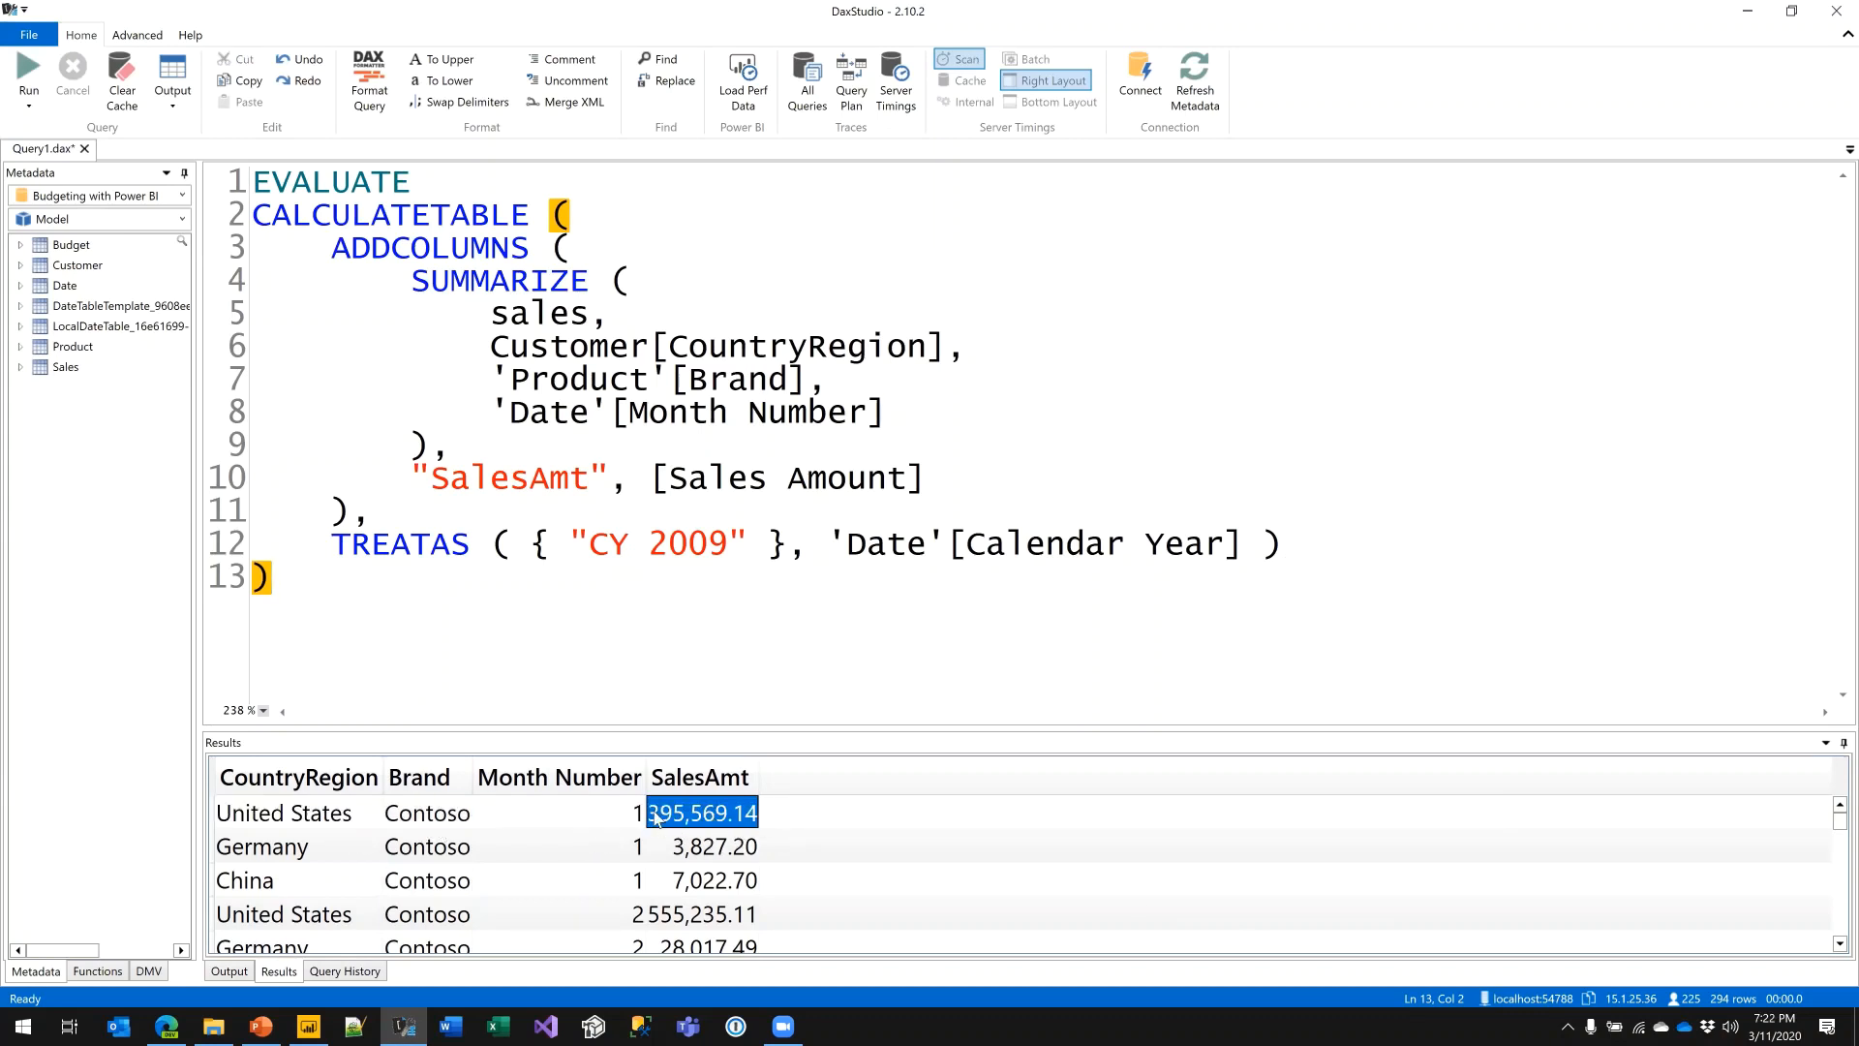
mouse_move(714, 824)
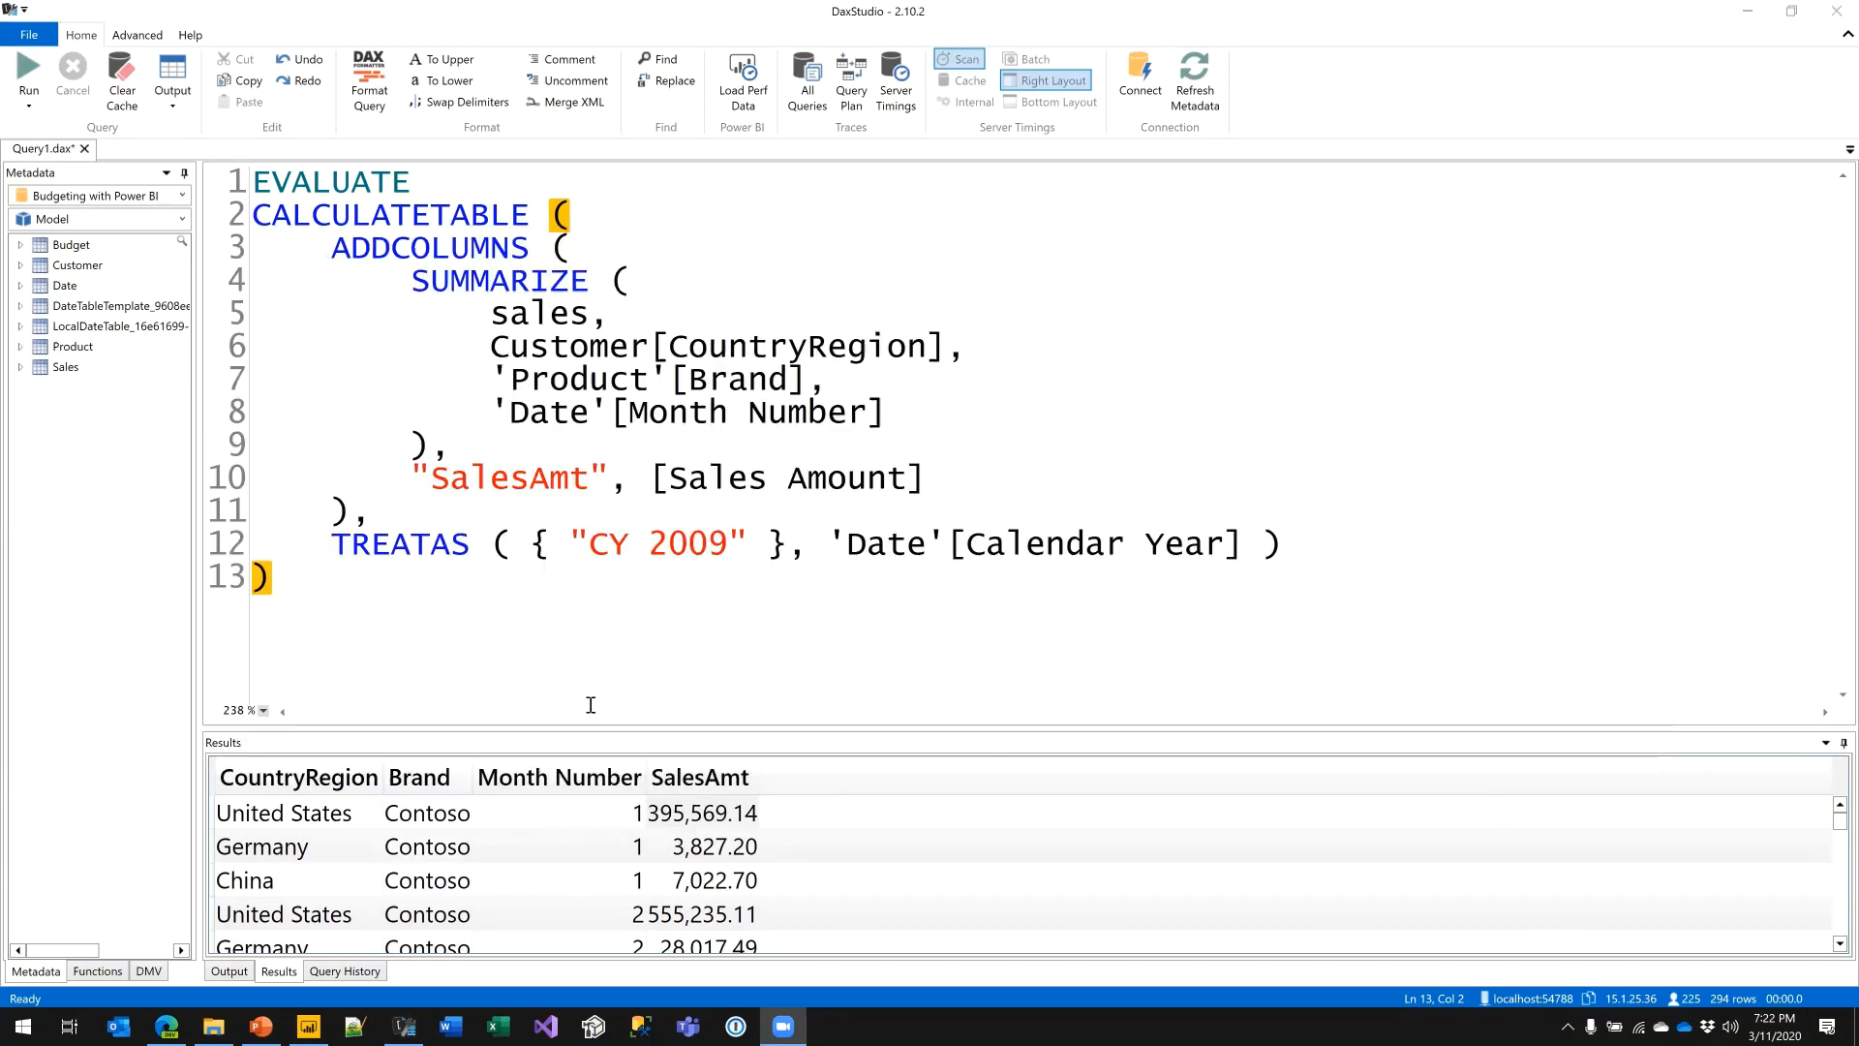
key("alt+Tab")
key("alt+Tab")
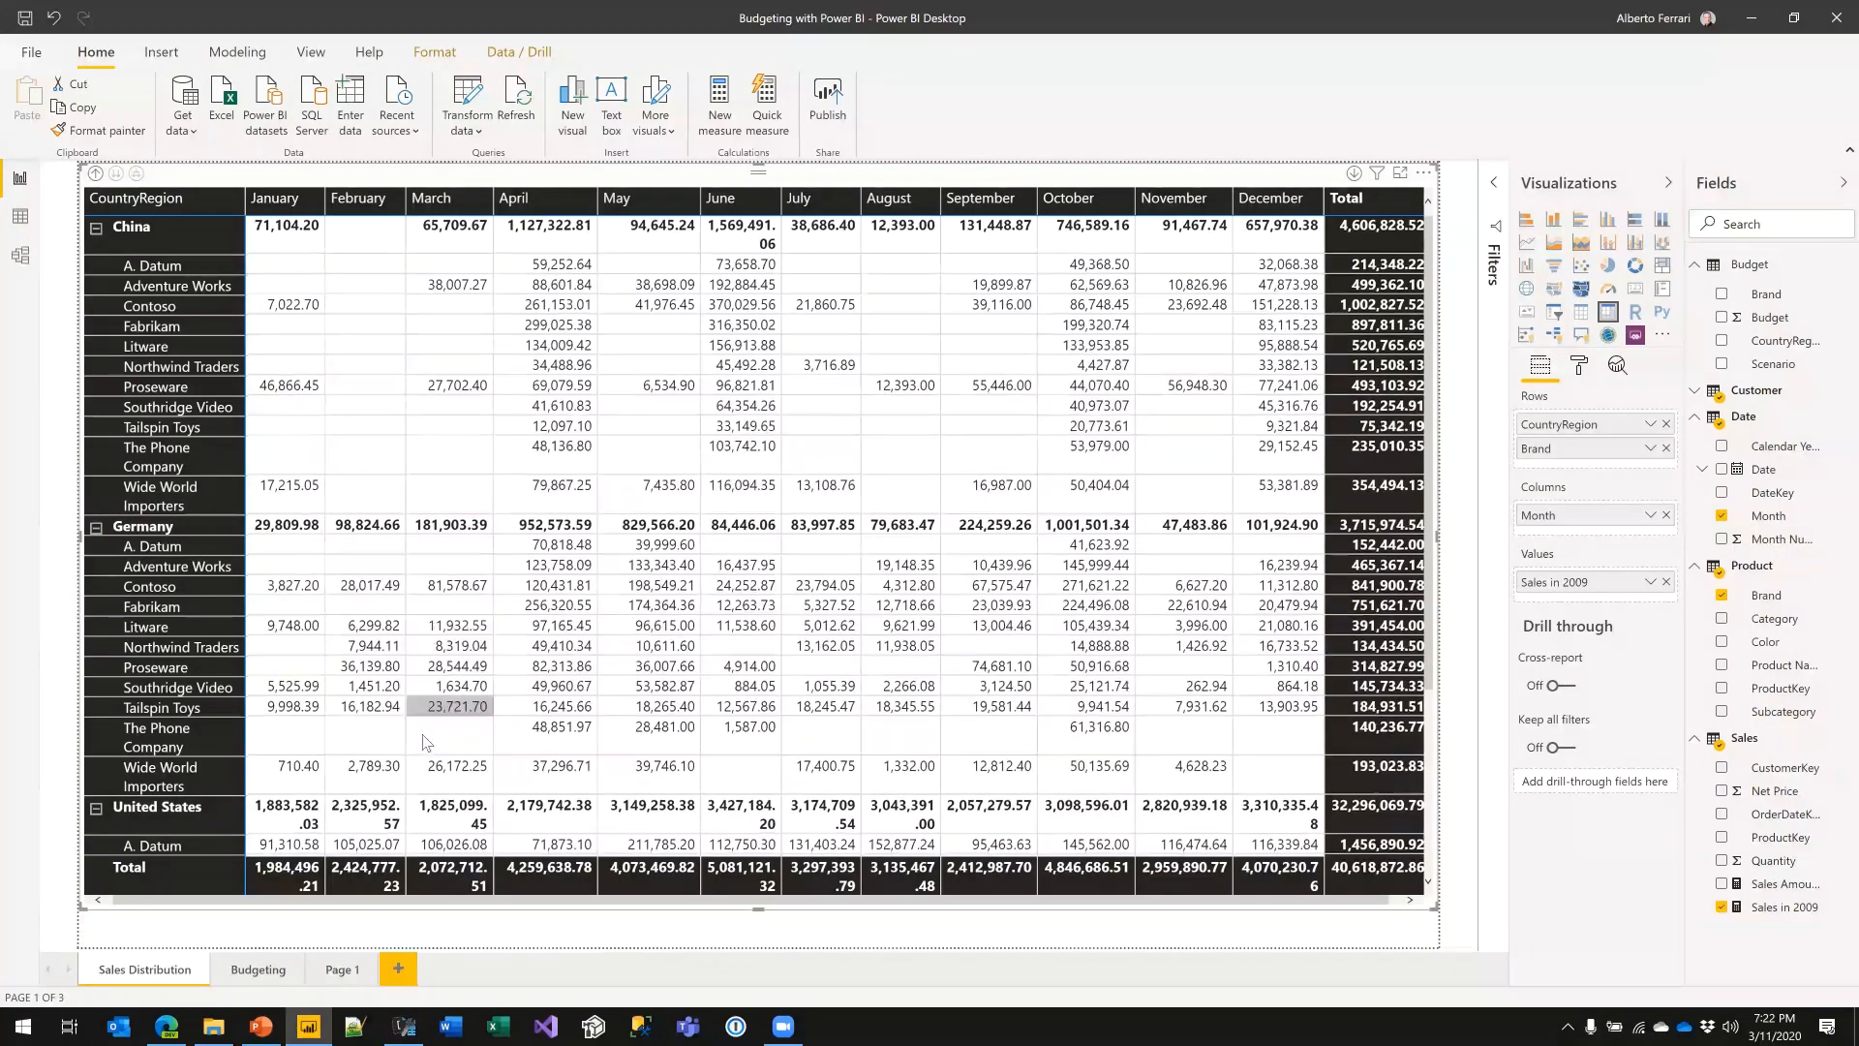
scroll(256, 571, "down", 3)
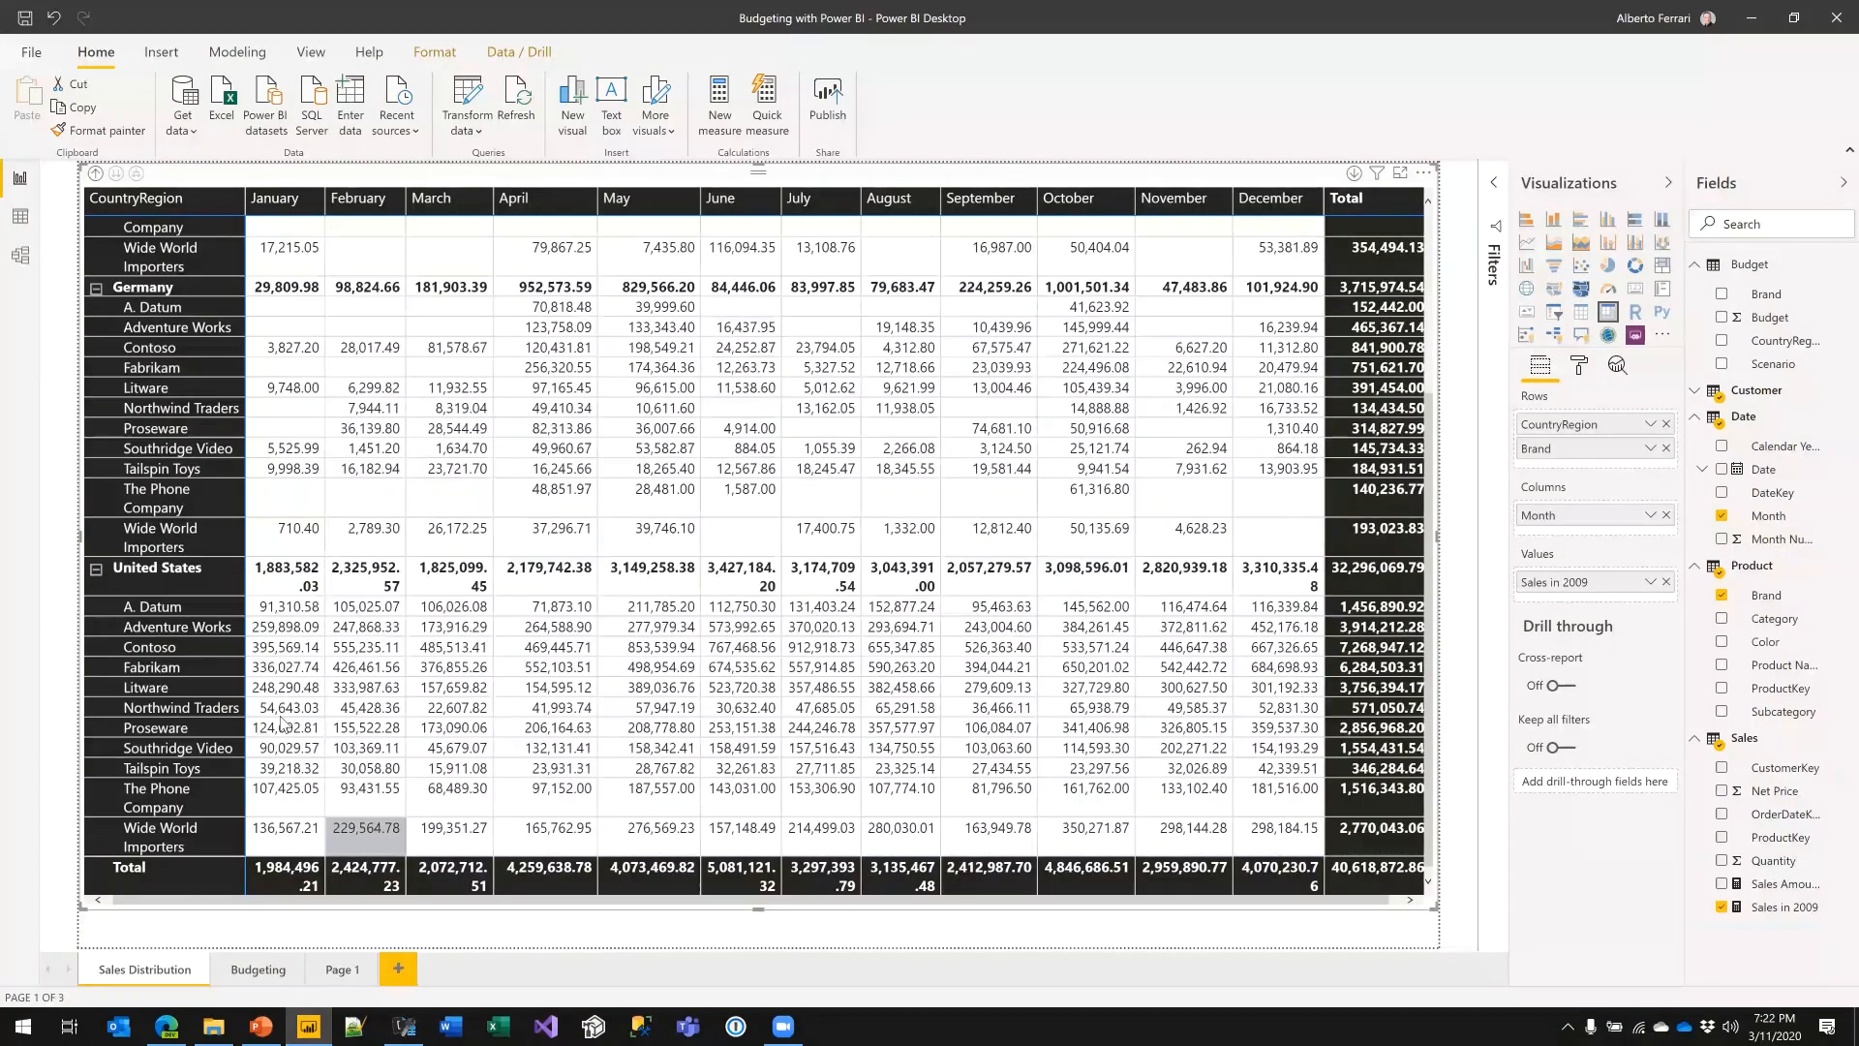
left_click(282, 648)
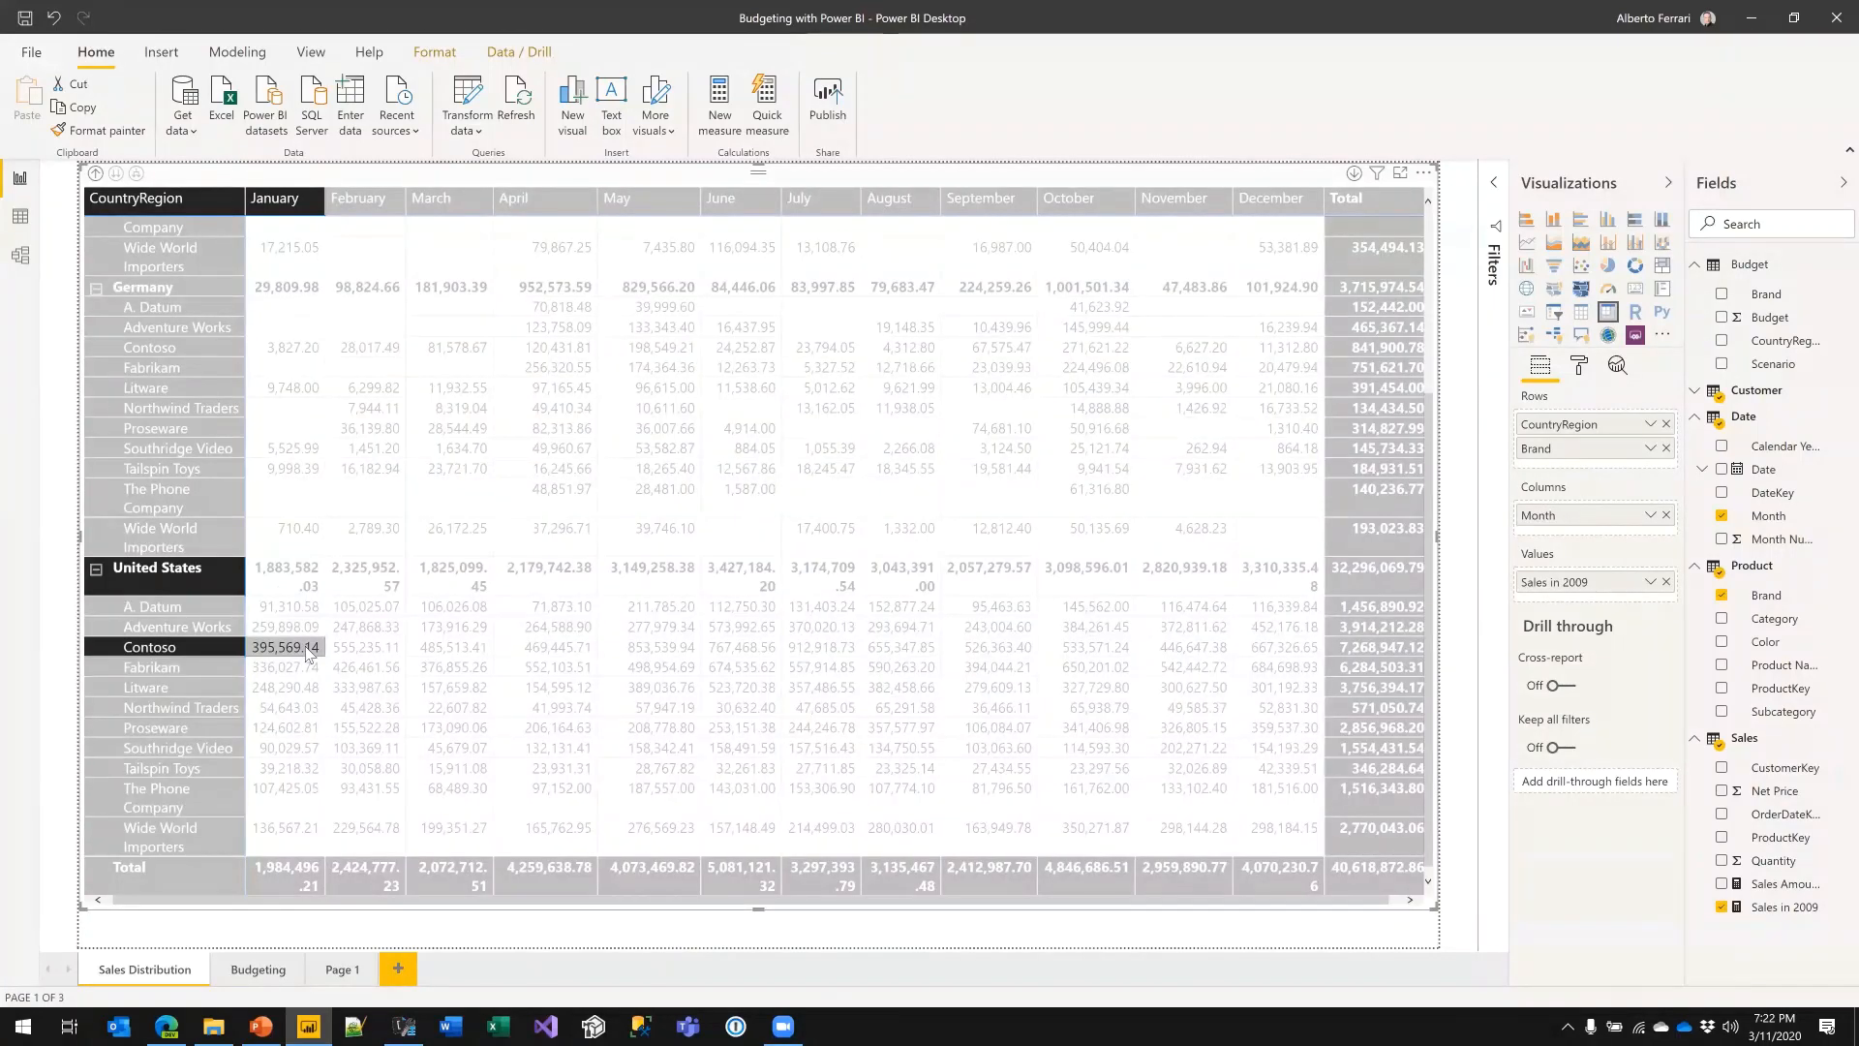
left_click(306, 653)
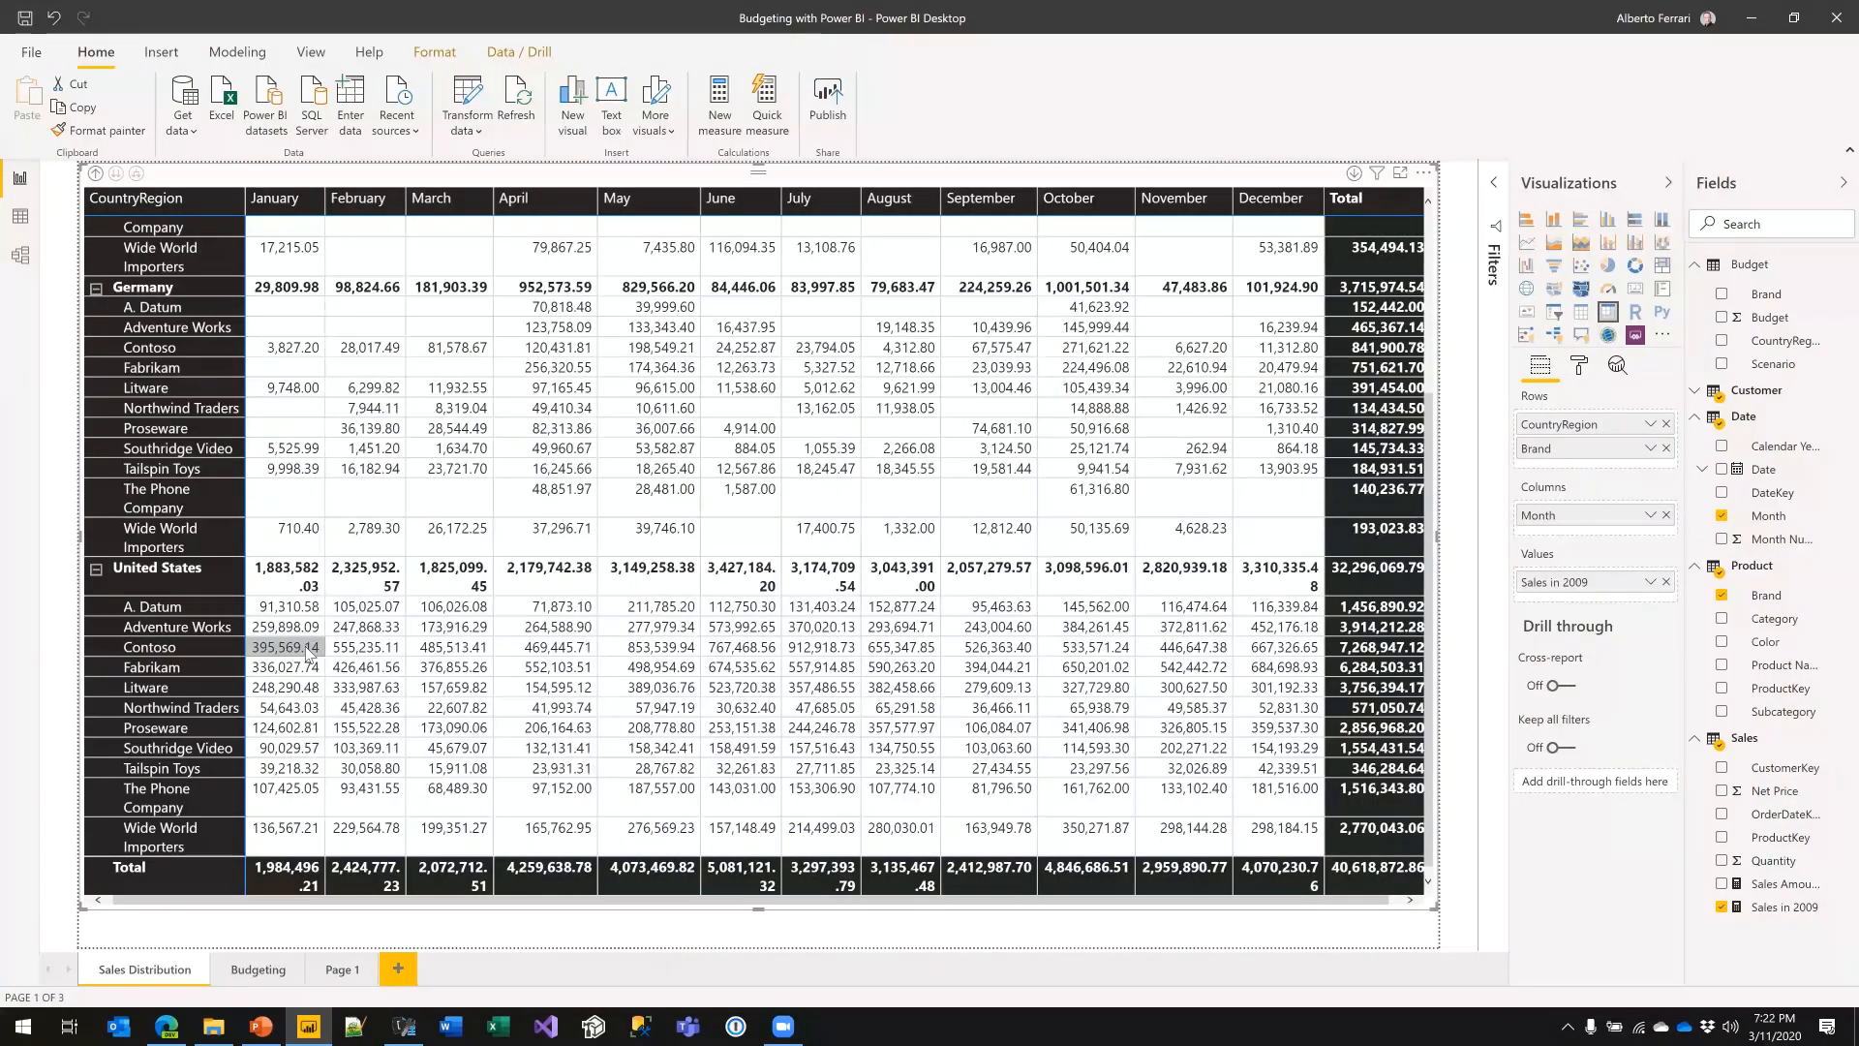
key("alt+Tab")
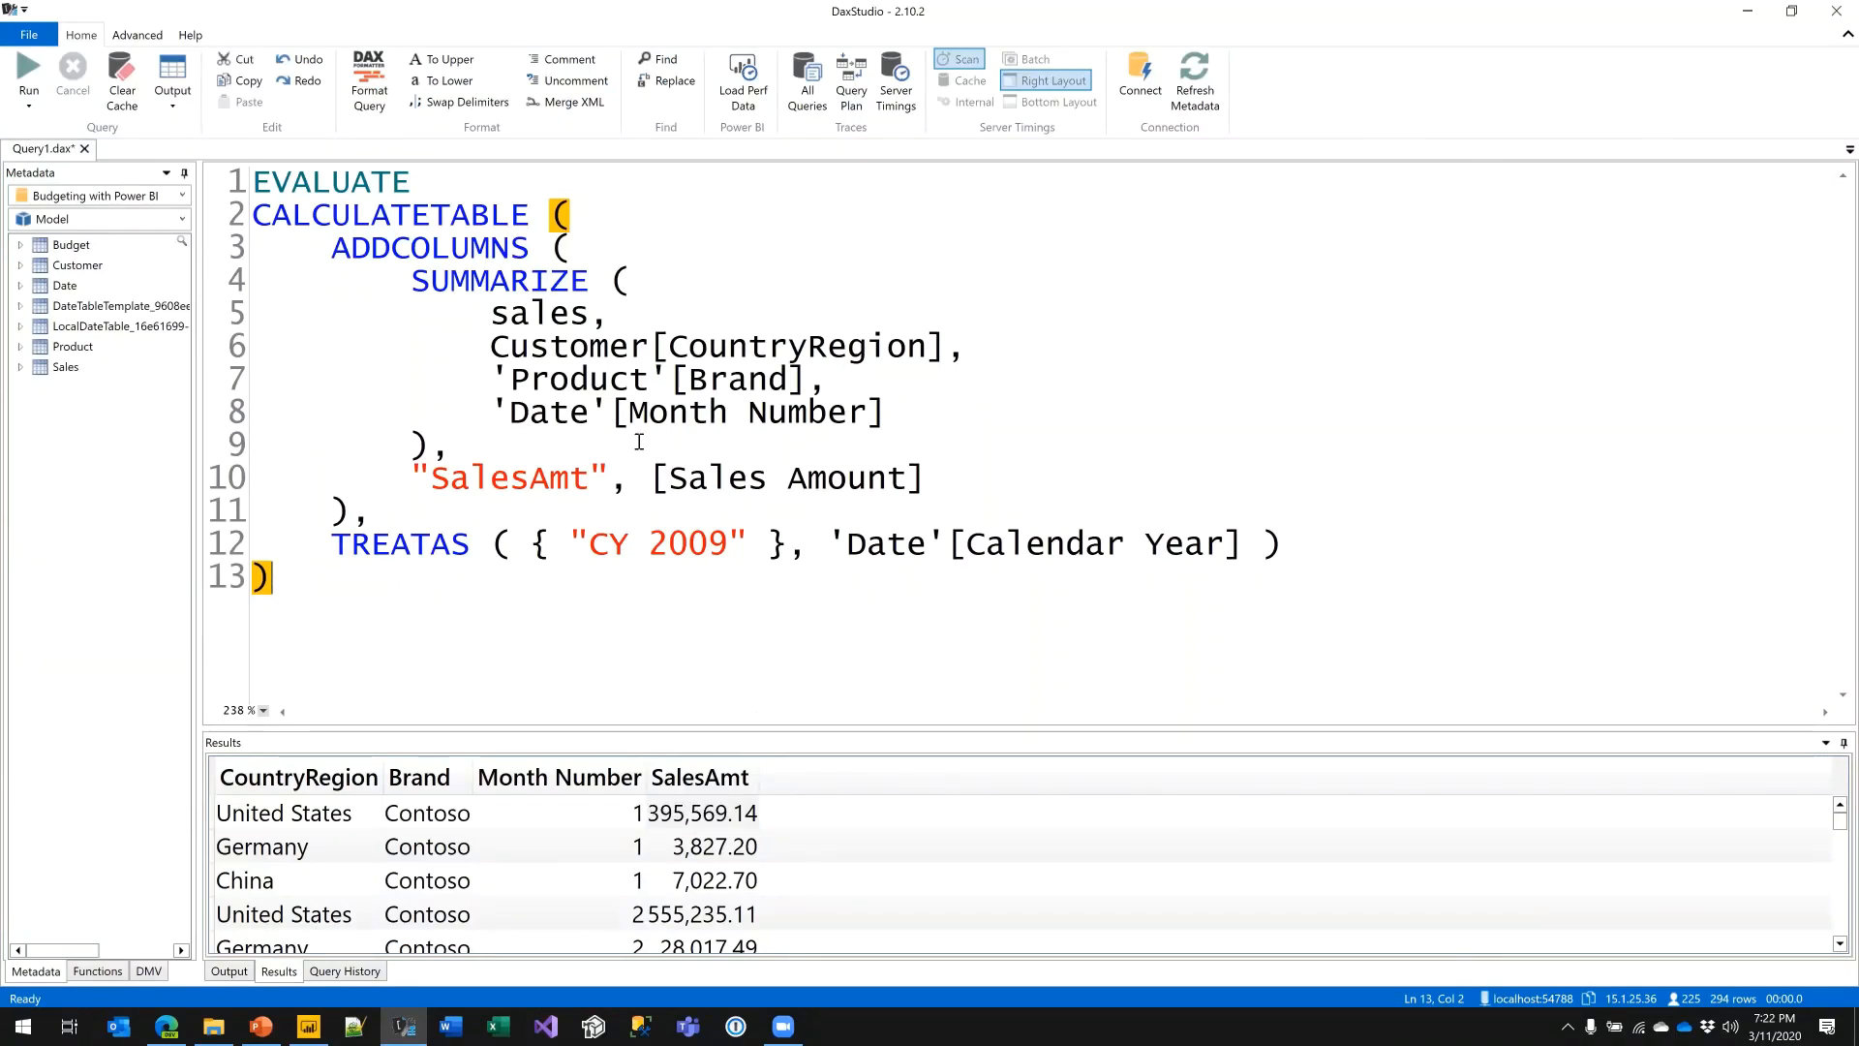
- Add a "YearlySales" column below "SalesAmt" in ADDCOLUMNS and open a CALCULATE call for its expression
left_click(932, 478)
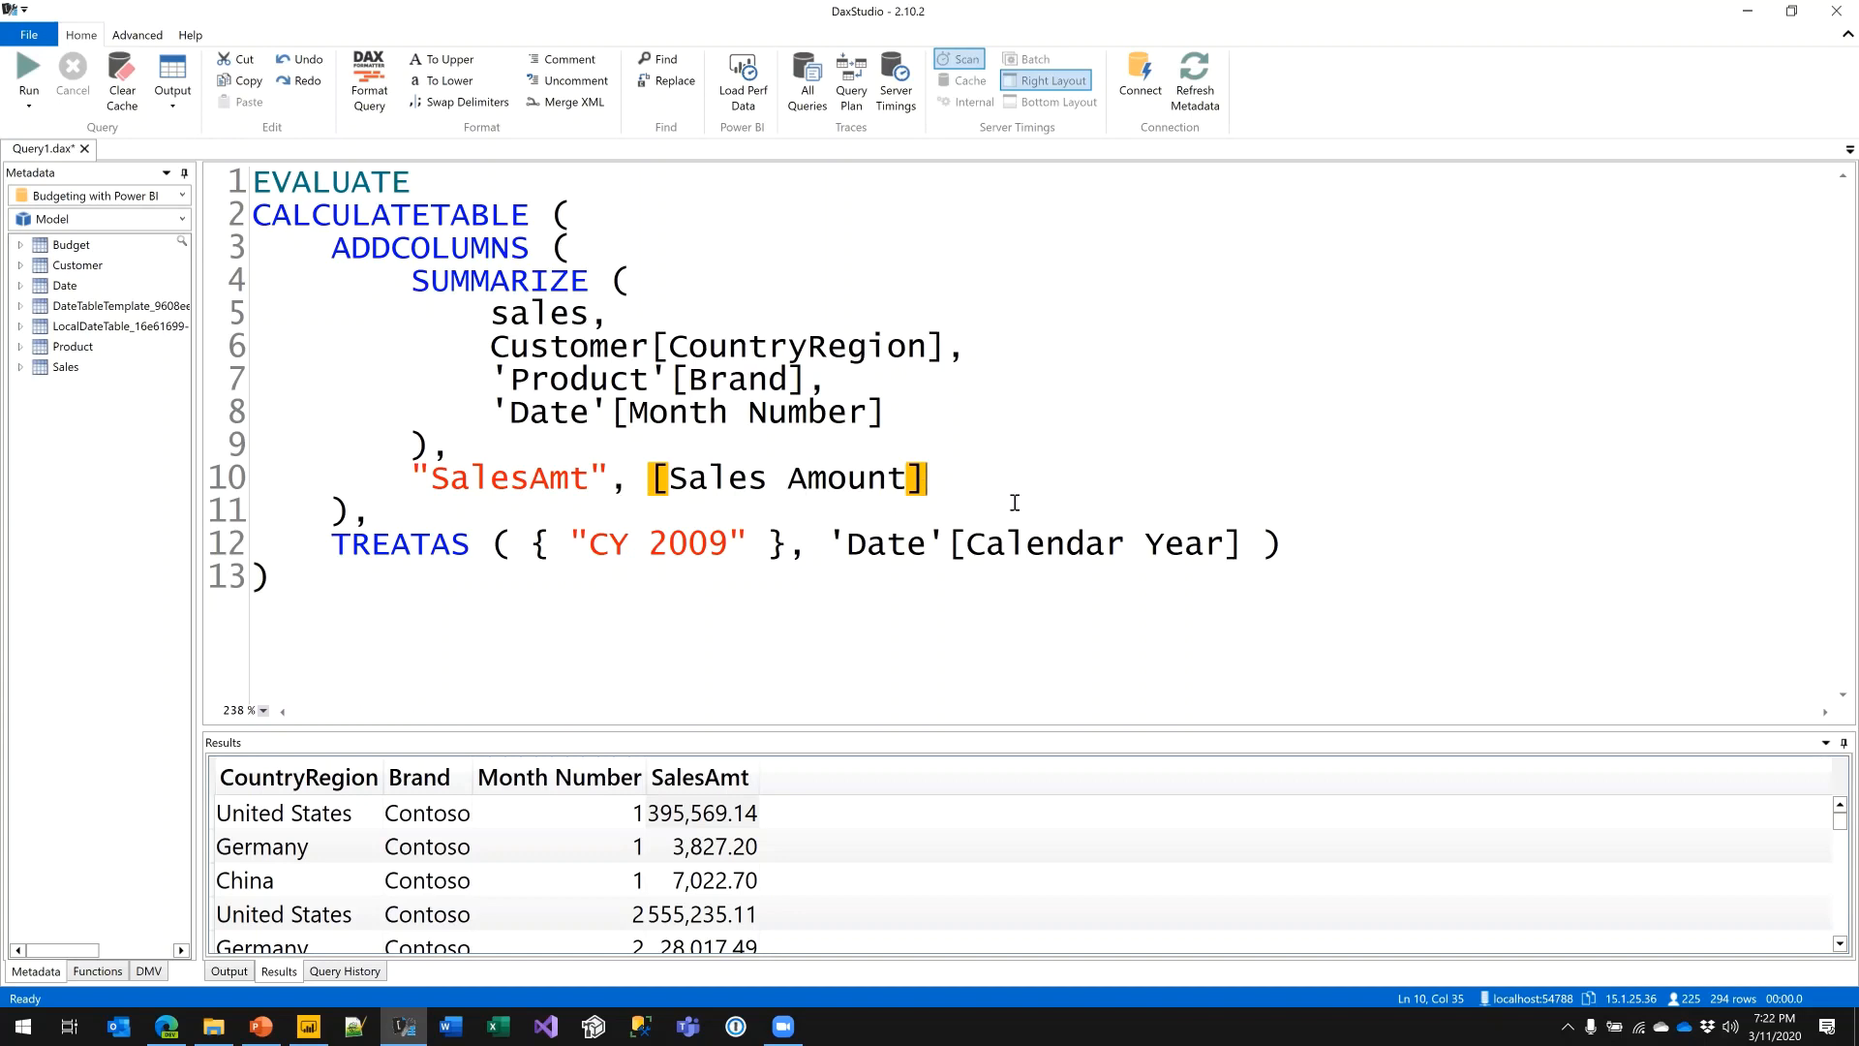
type(",")
key("Return")
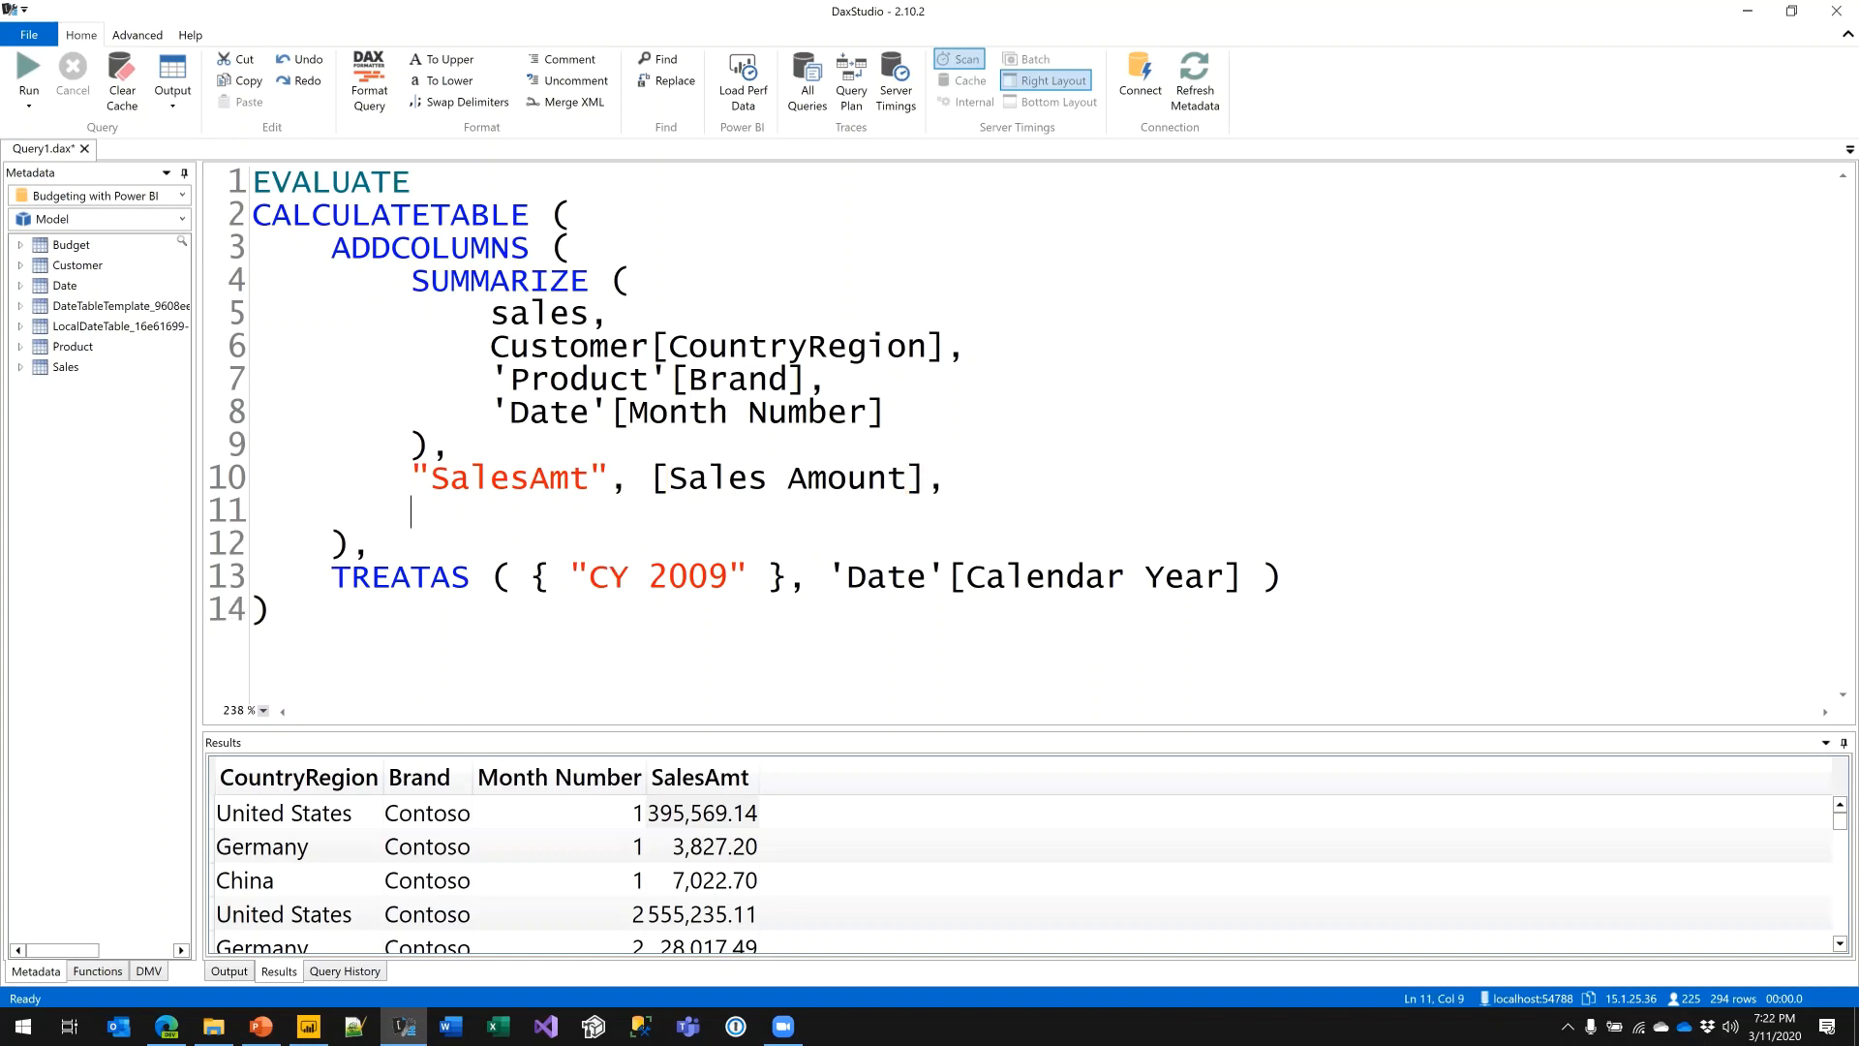
type("\"YearlySales\",")
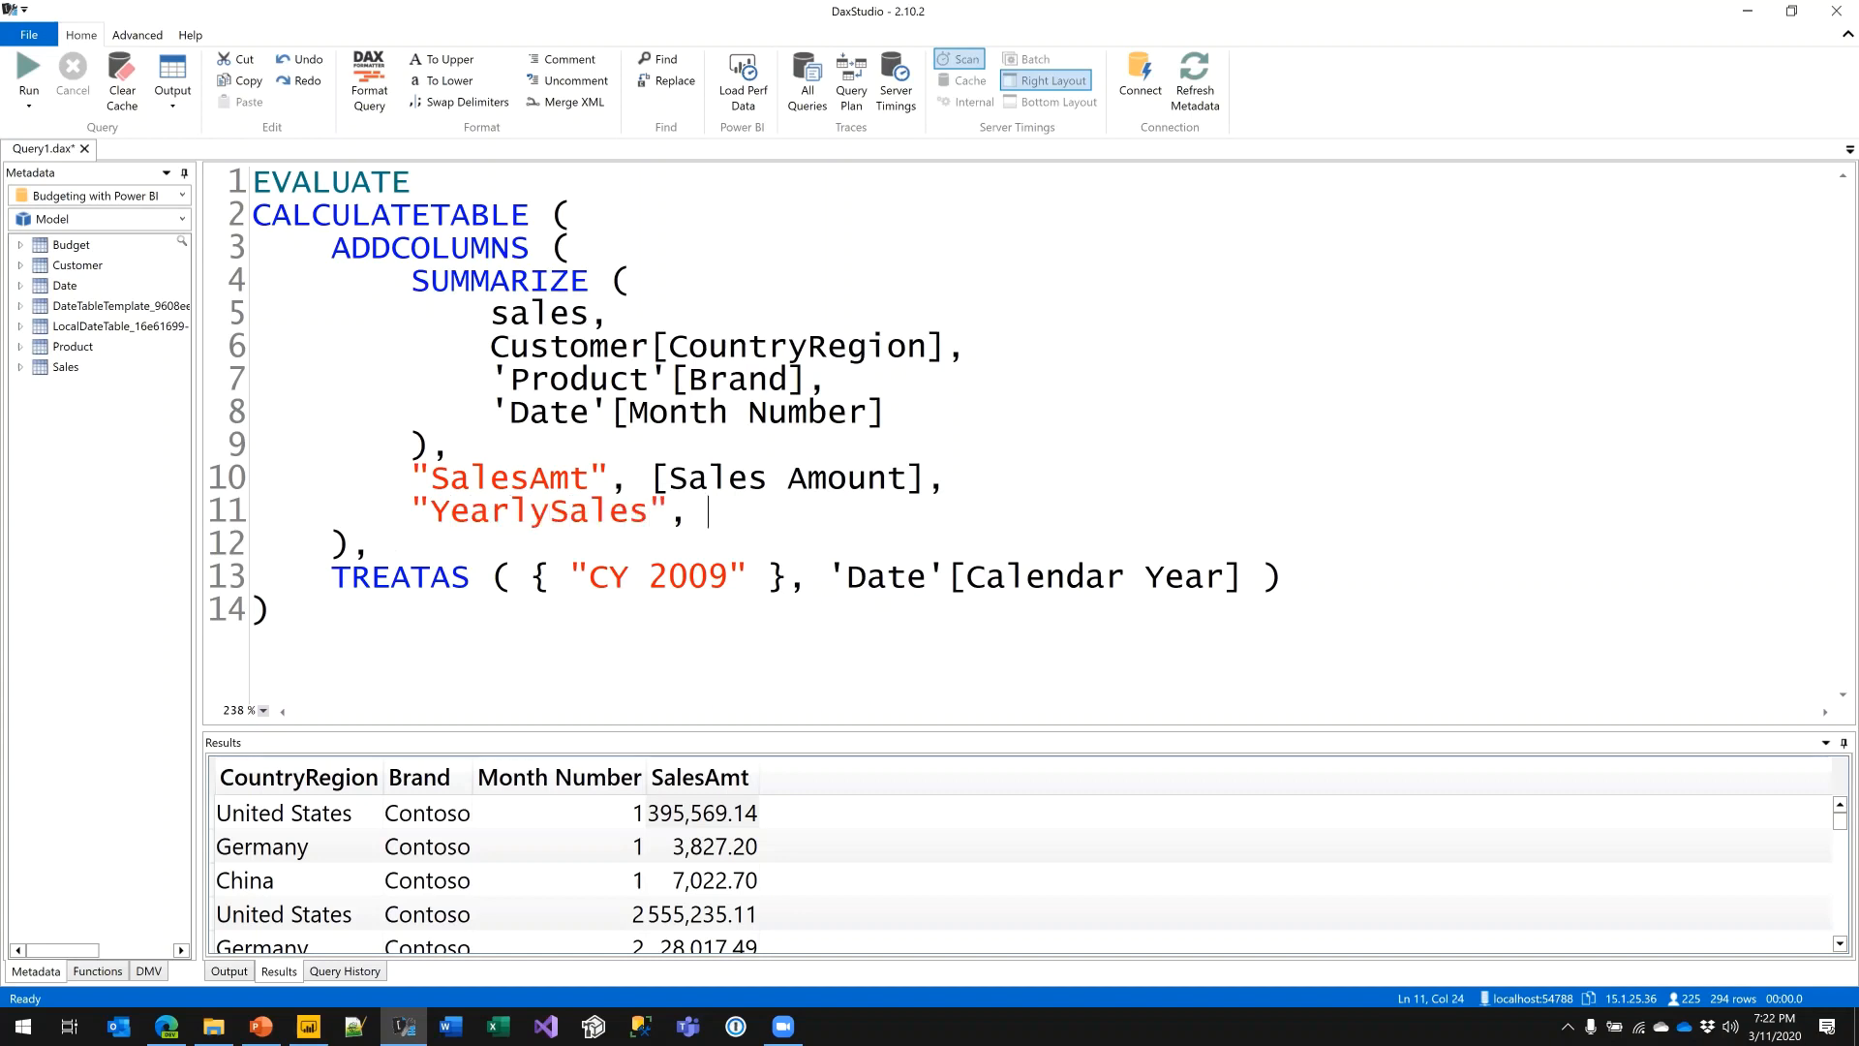
key("Return")
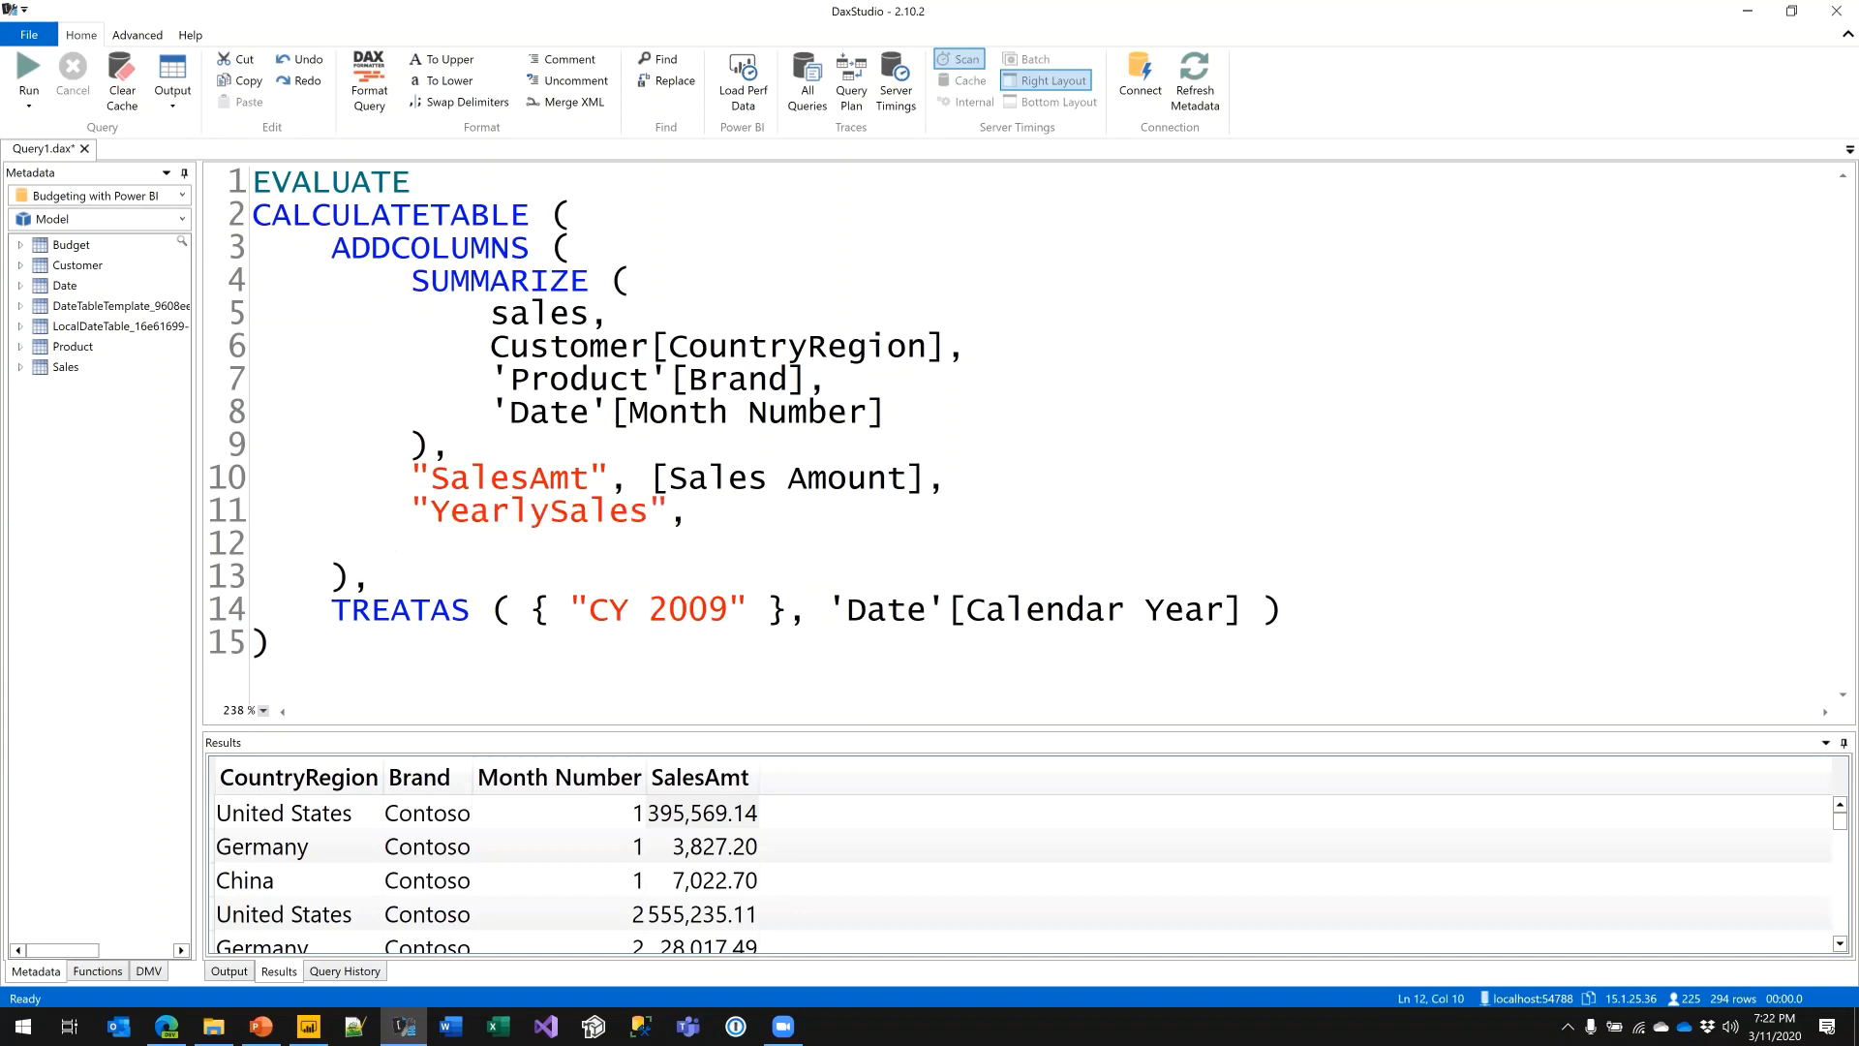
type("CAL(")
key("Return")
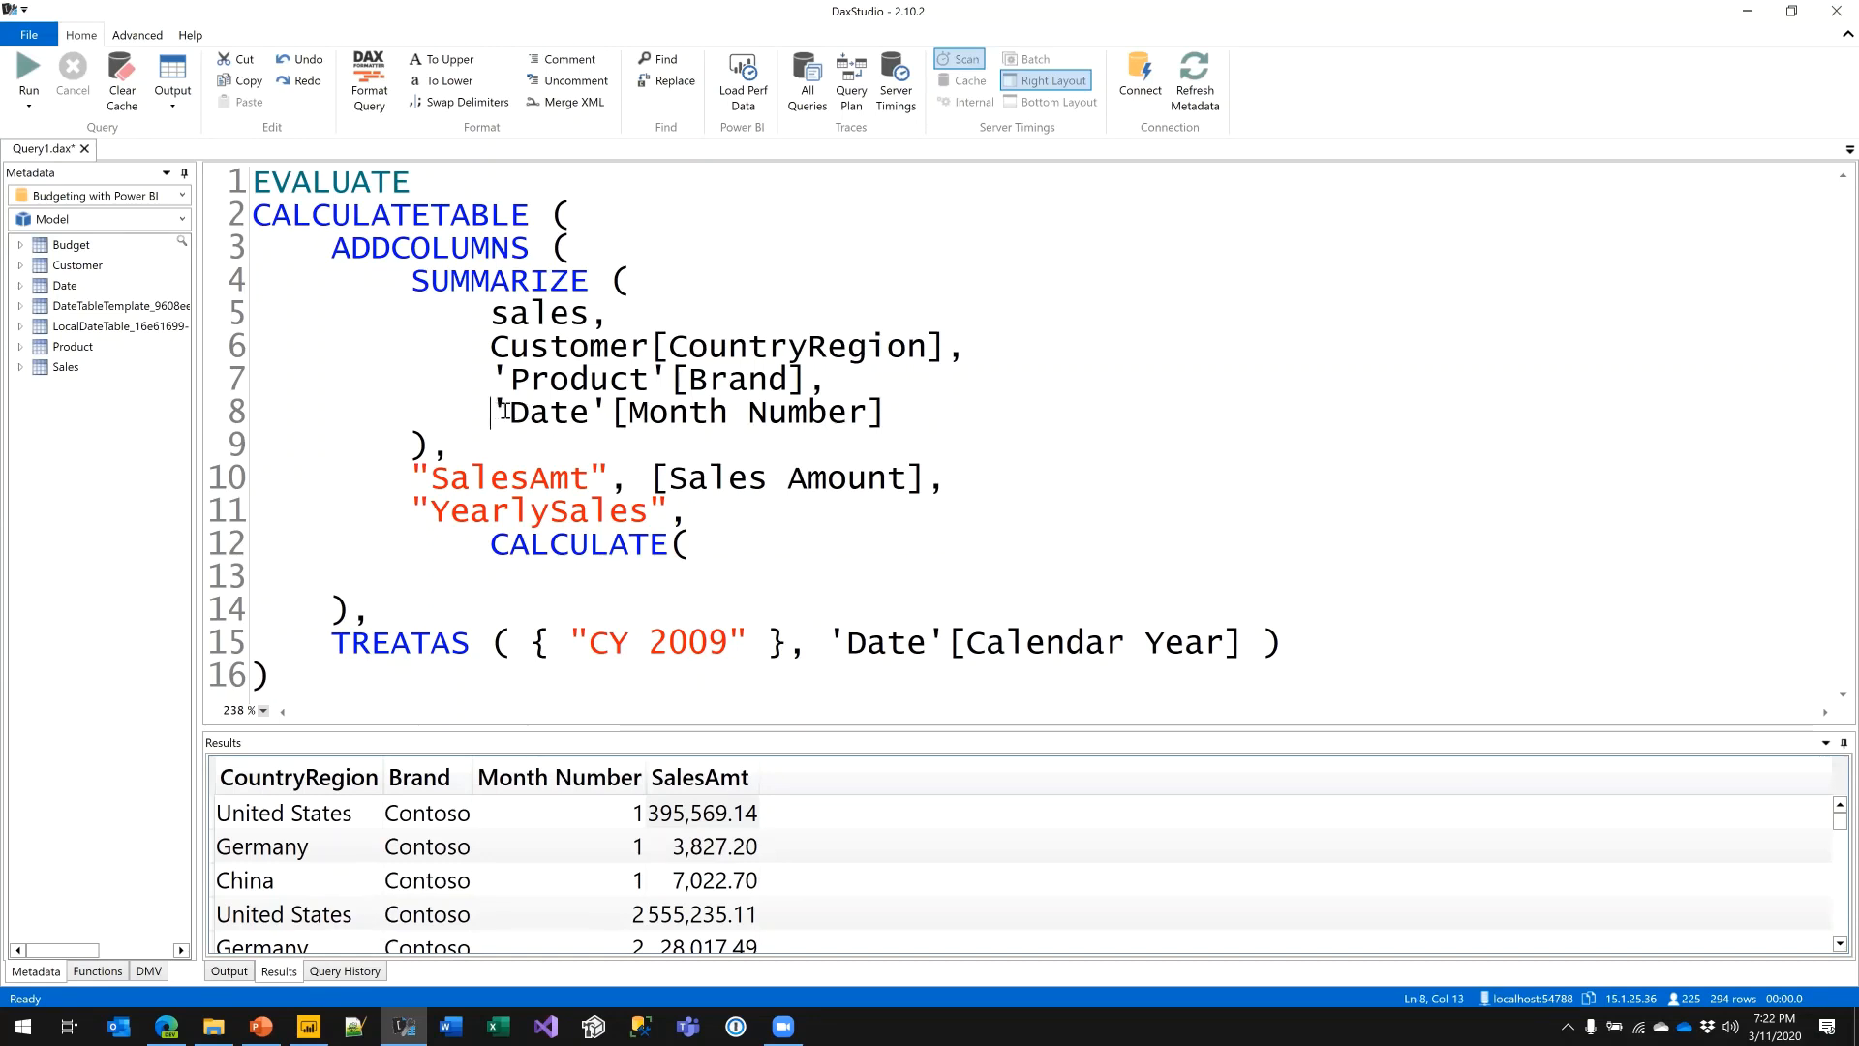
- Enter [Sales Amount] as the first argument of the YearlySales column's CALCULATE call, followed by a comma
left_click_drag(491, 412, 884, 426)
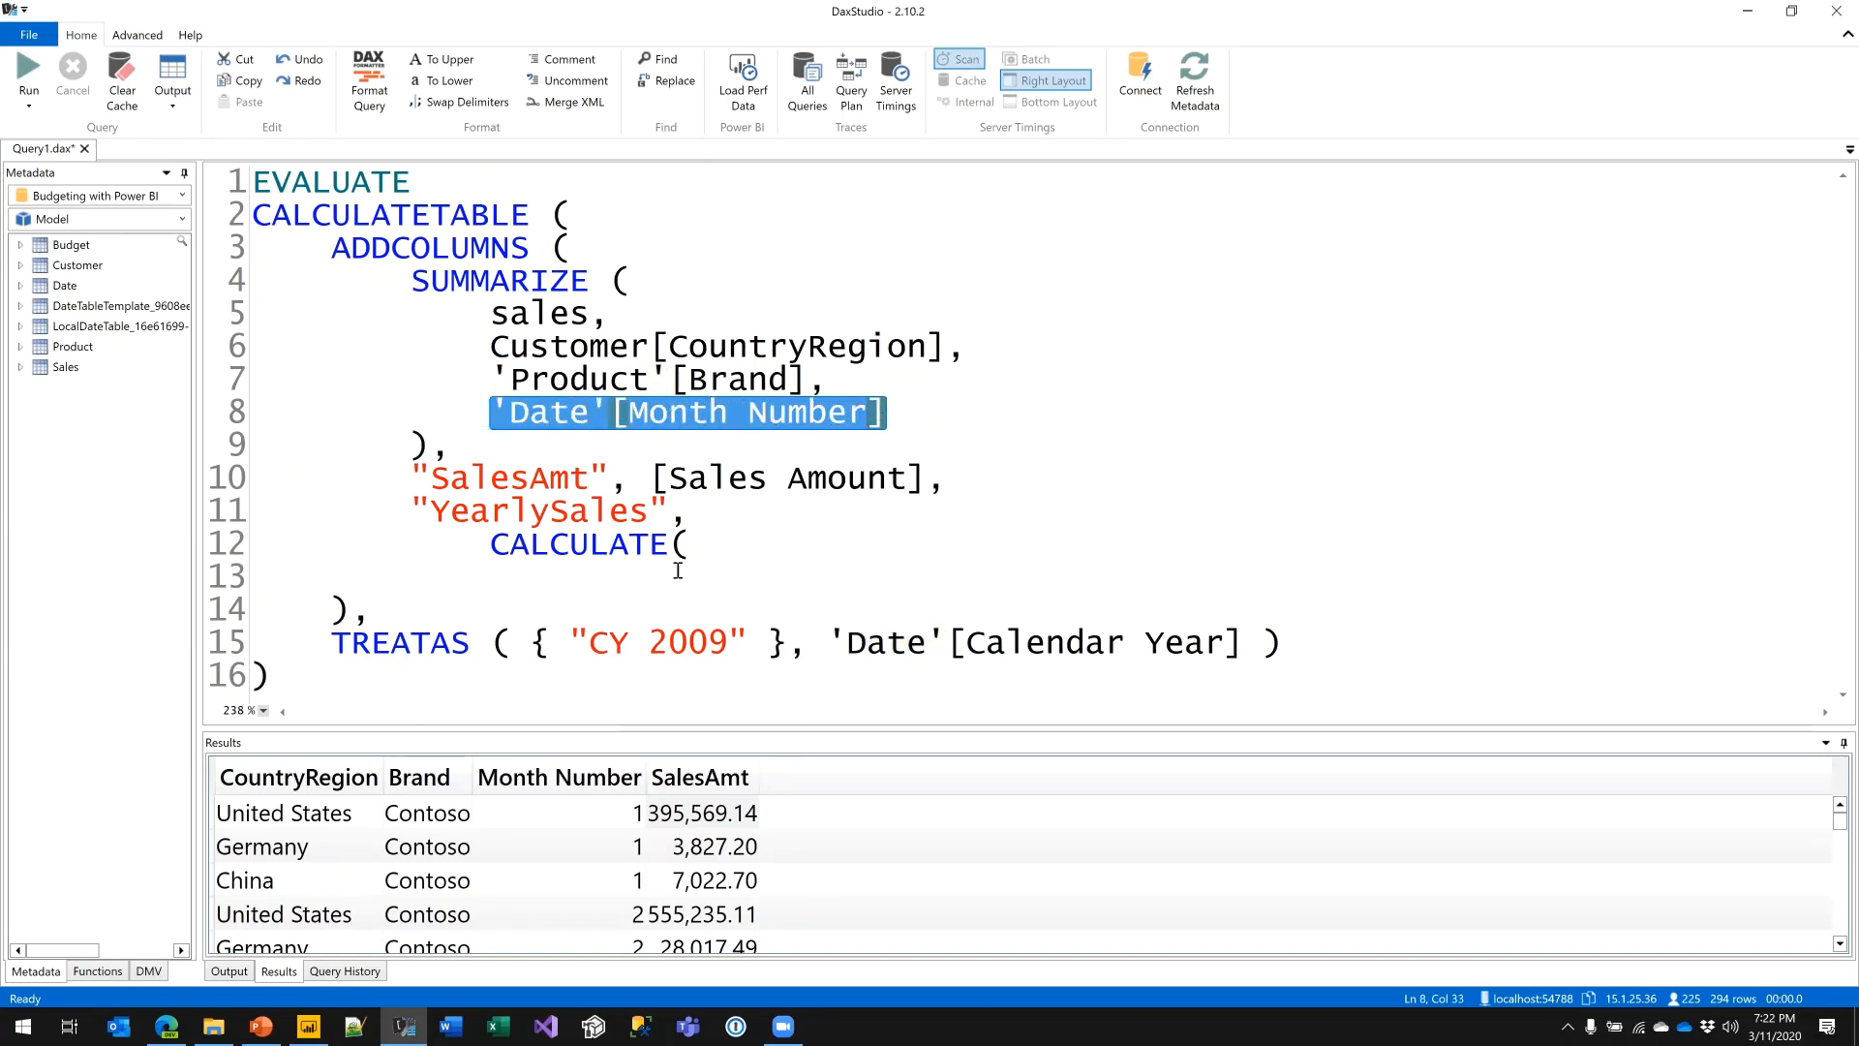
left_click(644, 581)
type("[")
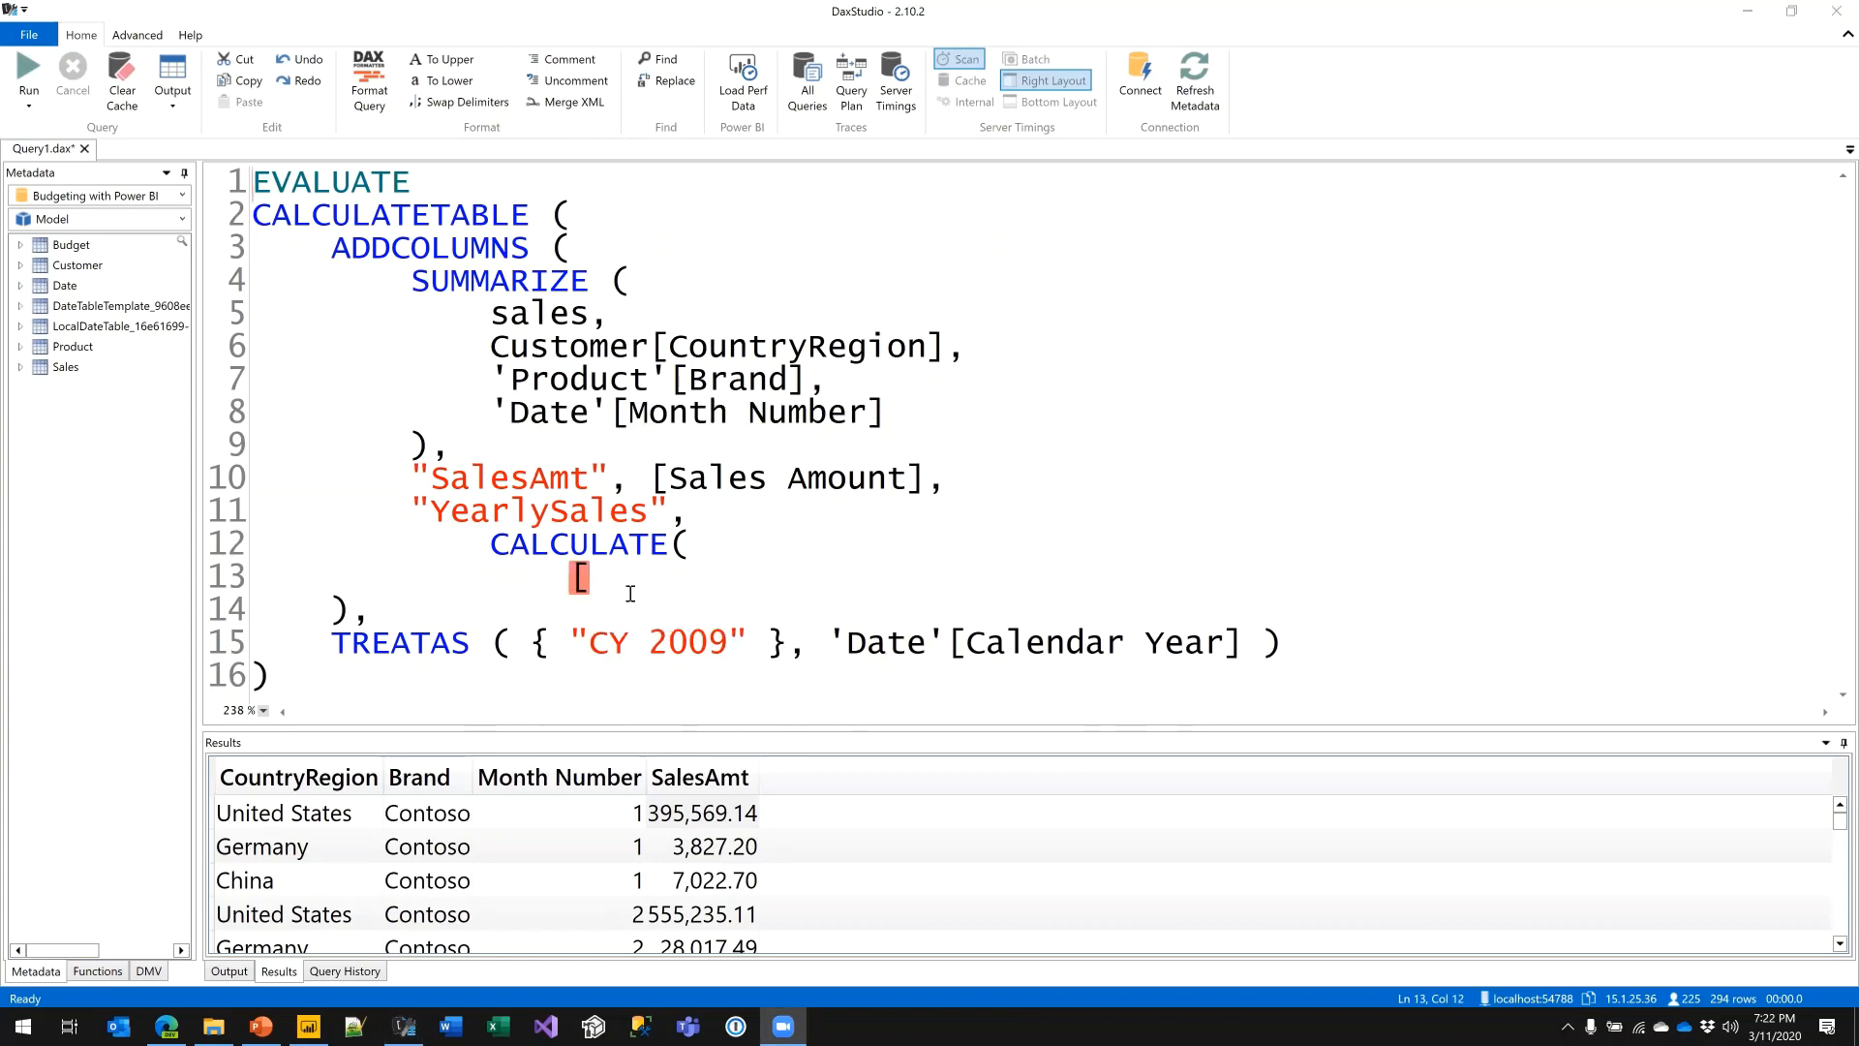
type("S")
key("Tab")
type(",")
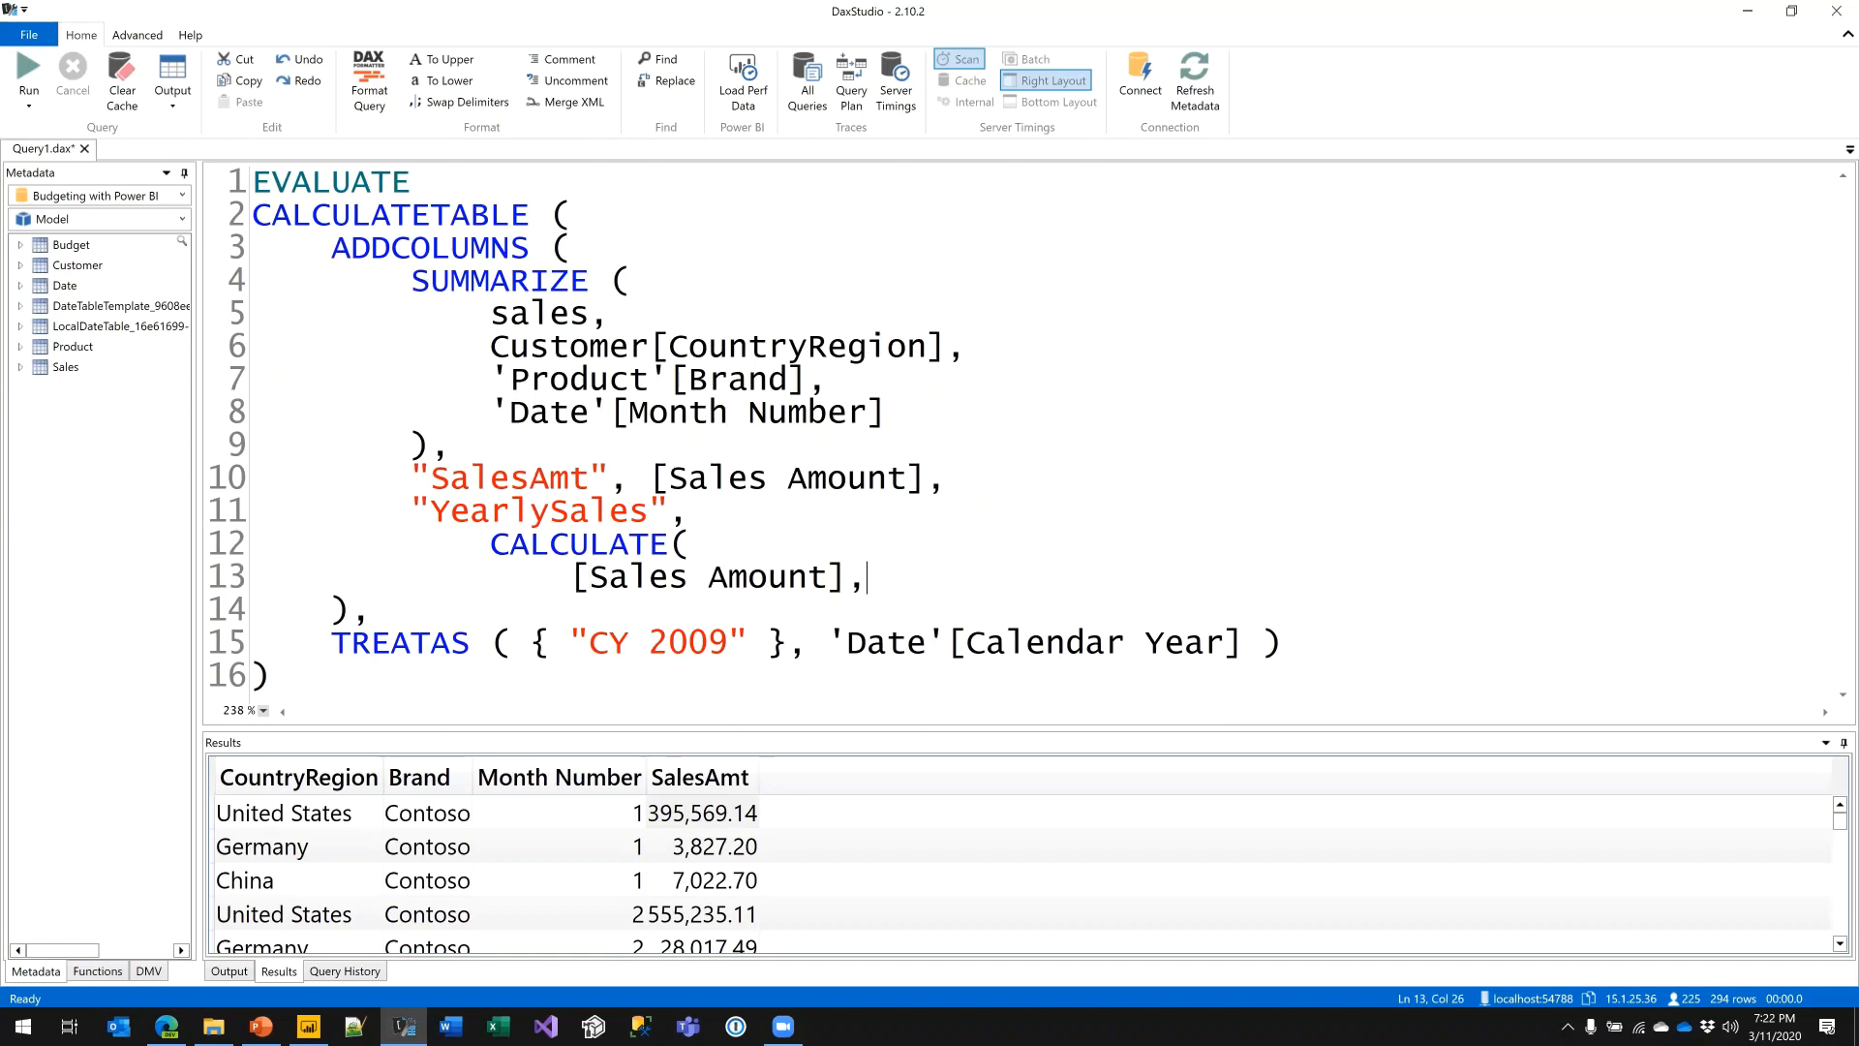
- Add REMOVEFILTERS on 'Date'[Month Number] as the filter argument of the YearlySales CALCULATE, and close the call
key("Return")
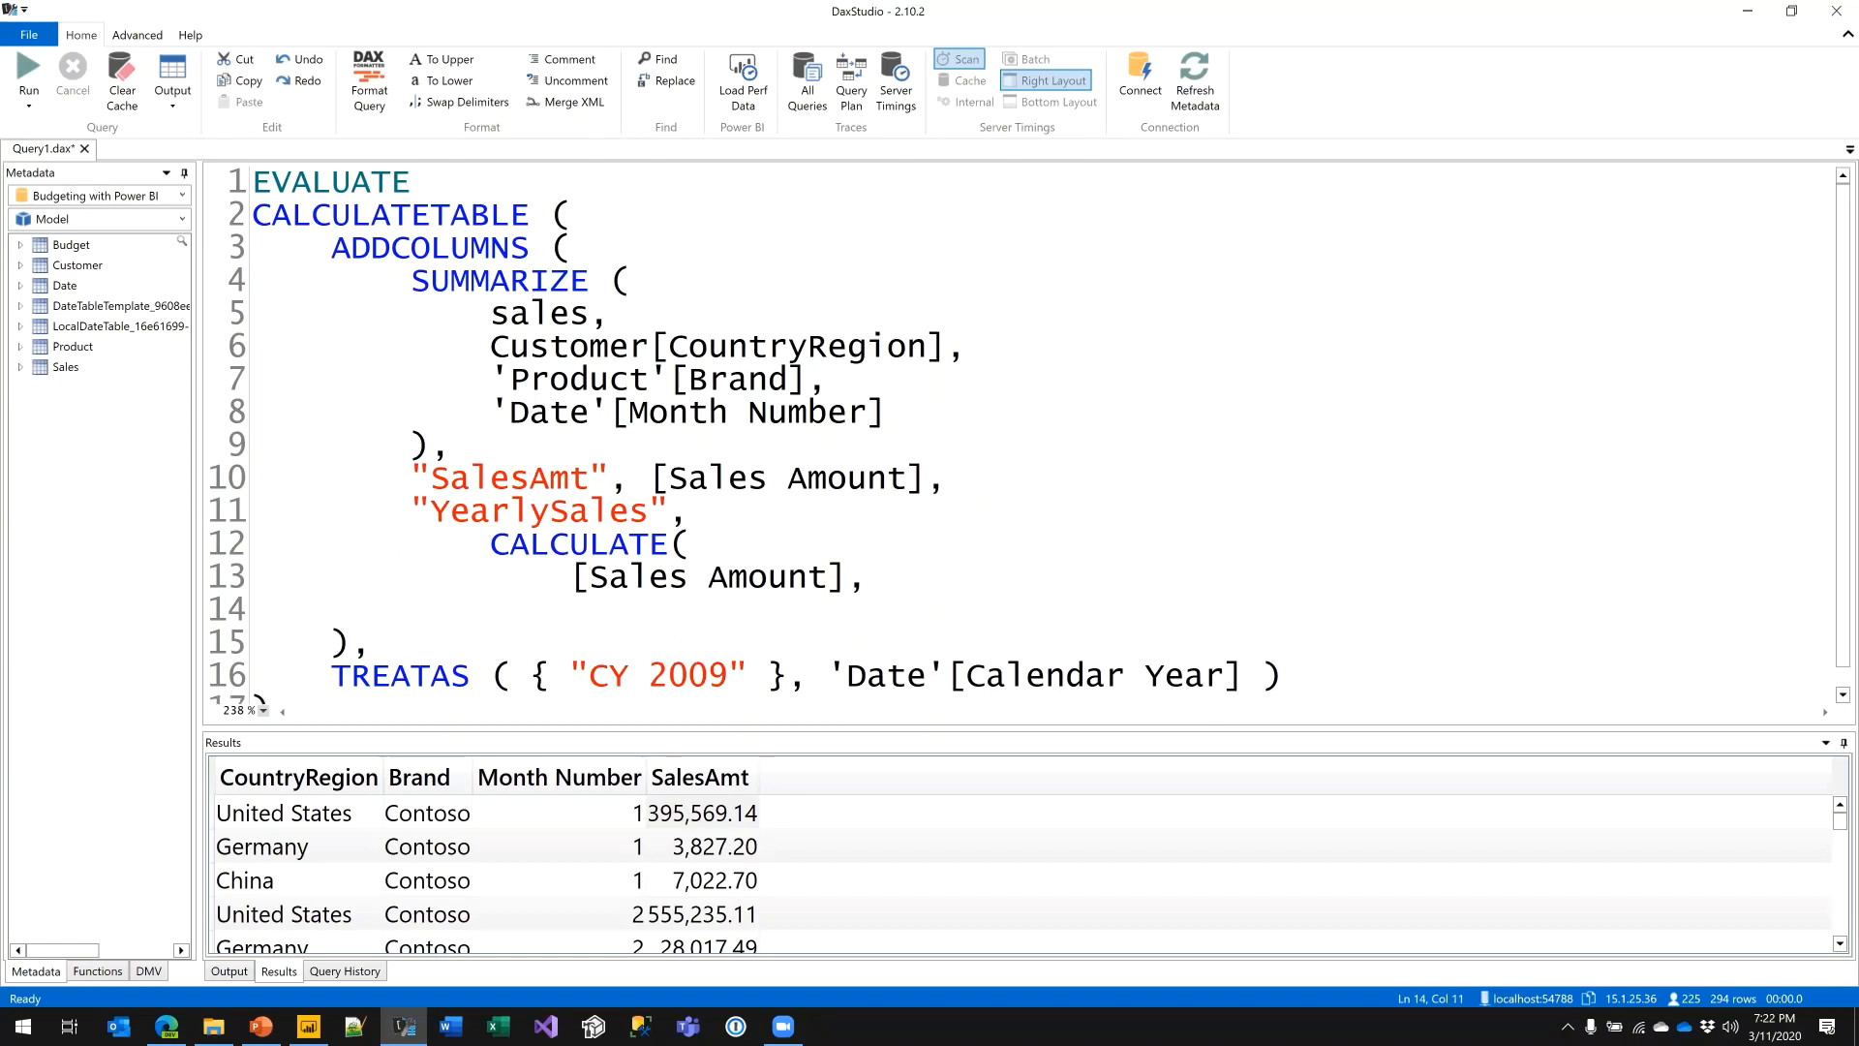
type("ALL")
key("BackSpace")
key("BackSpace")
key("BackSpace")
type("REMOVEFILTERS( ")
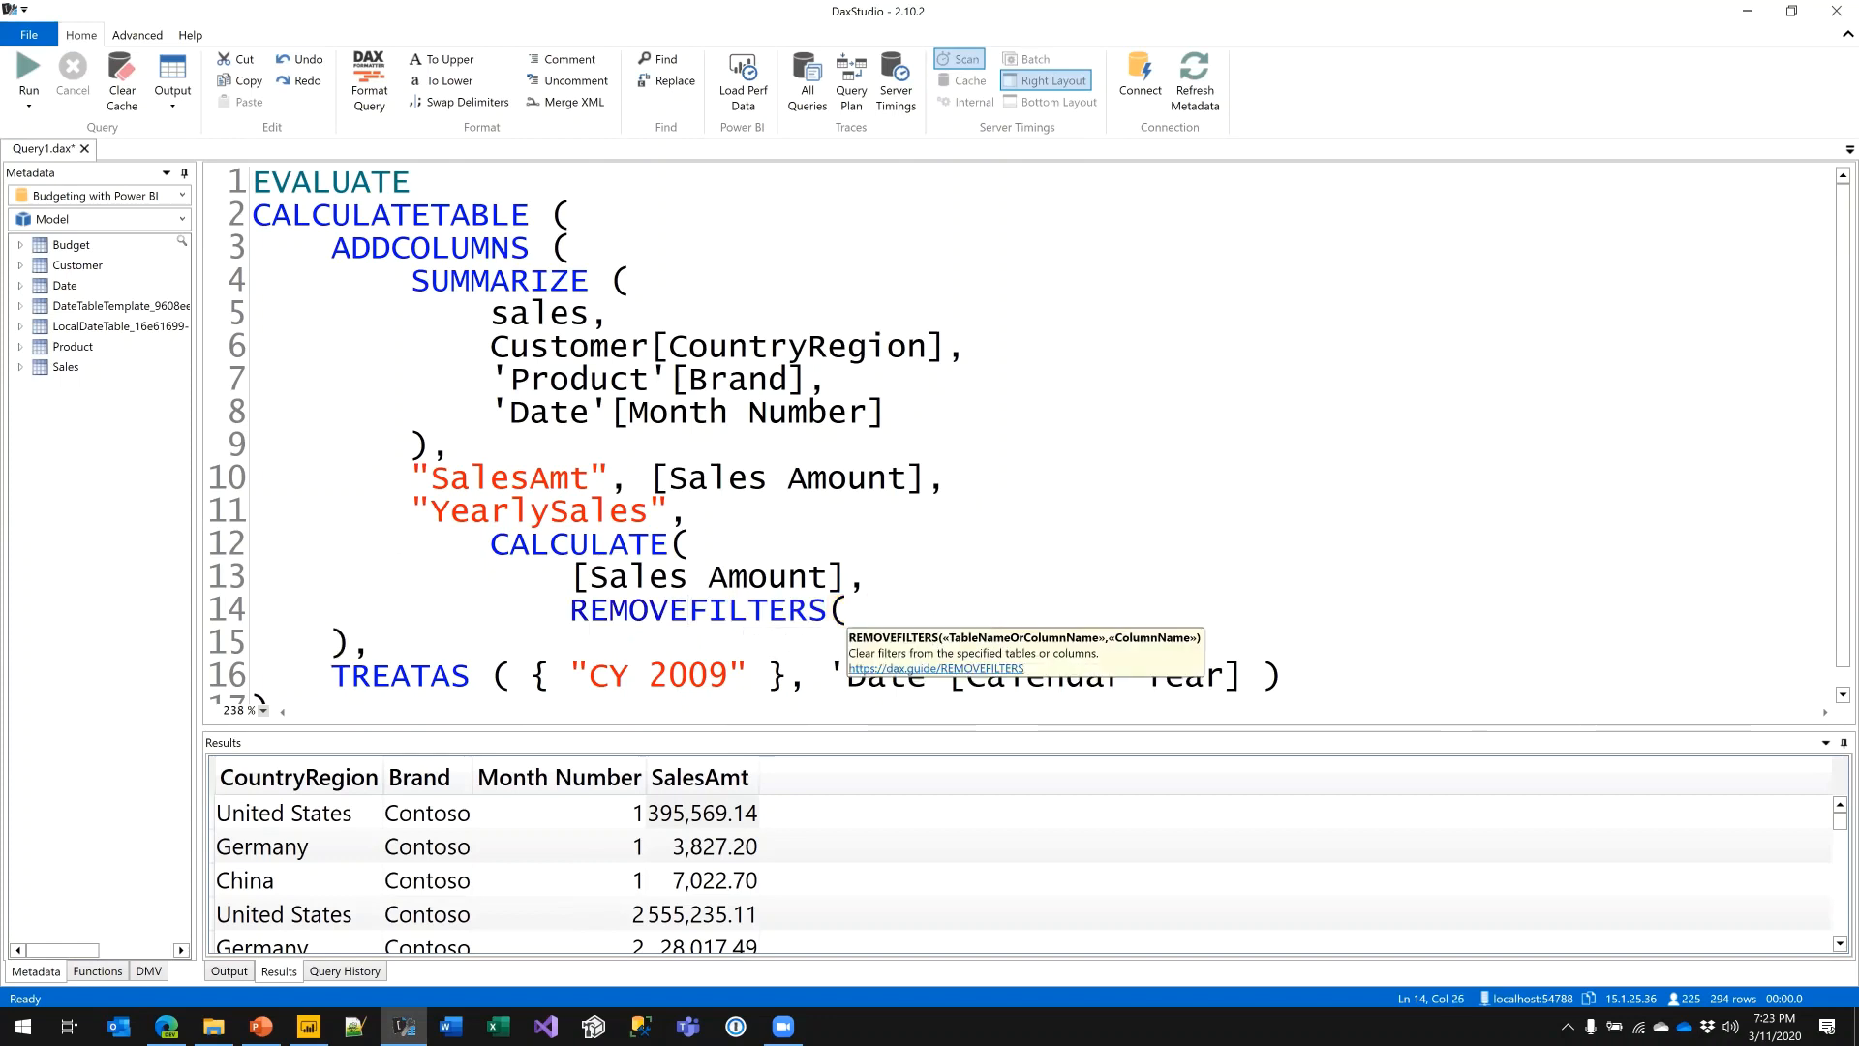
type("'D")
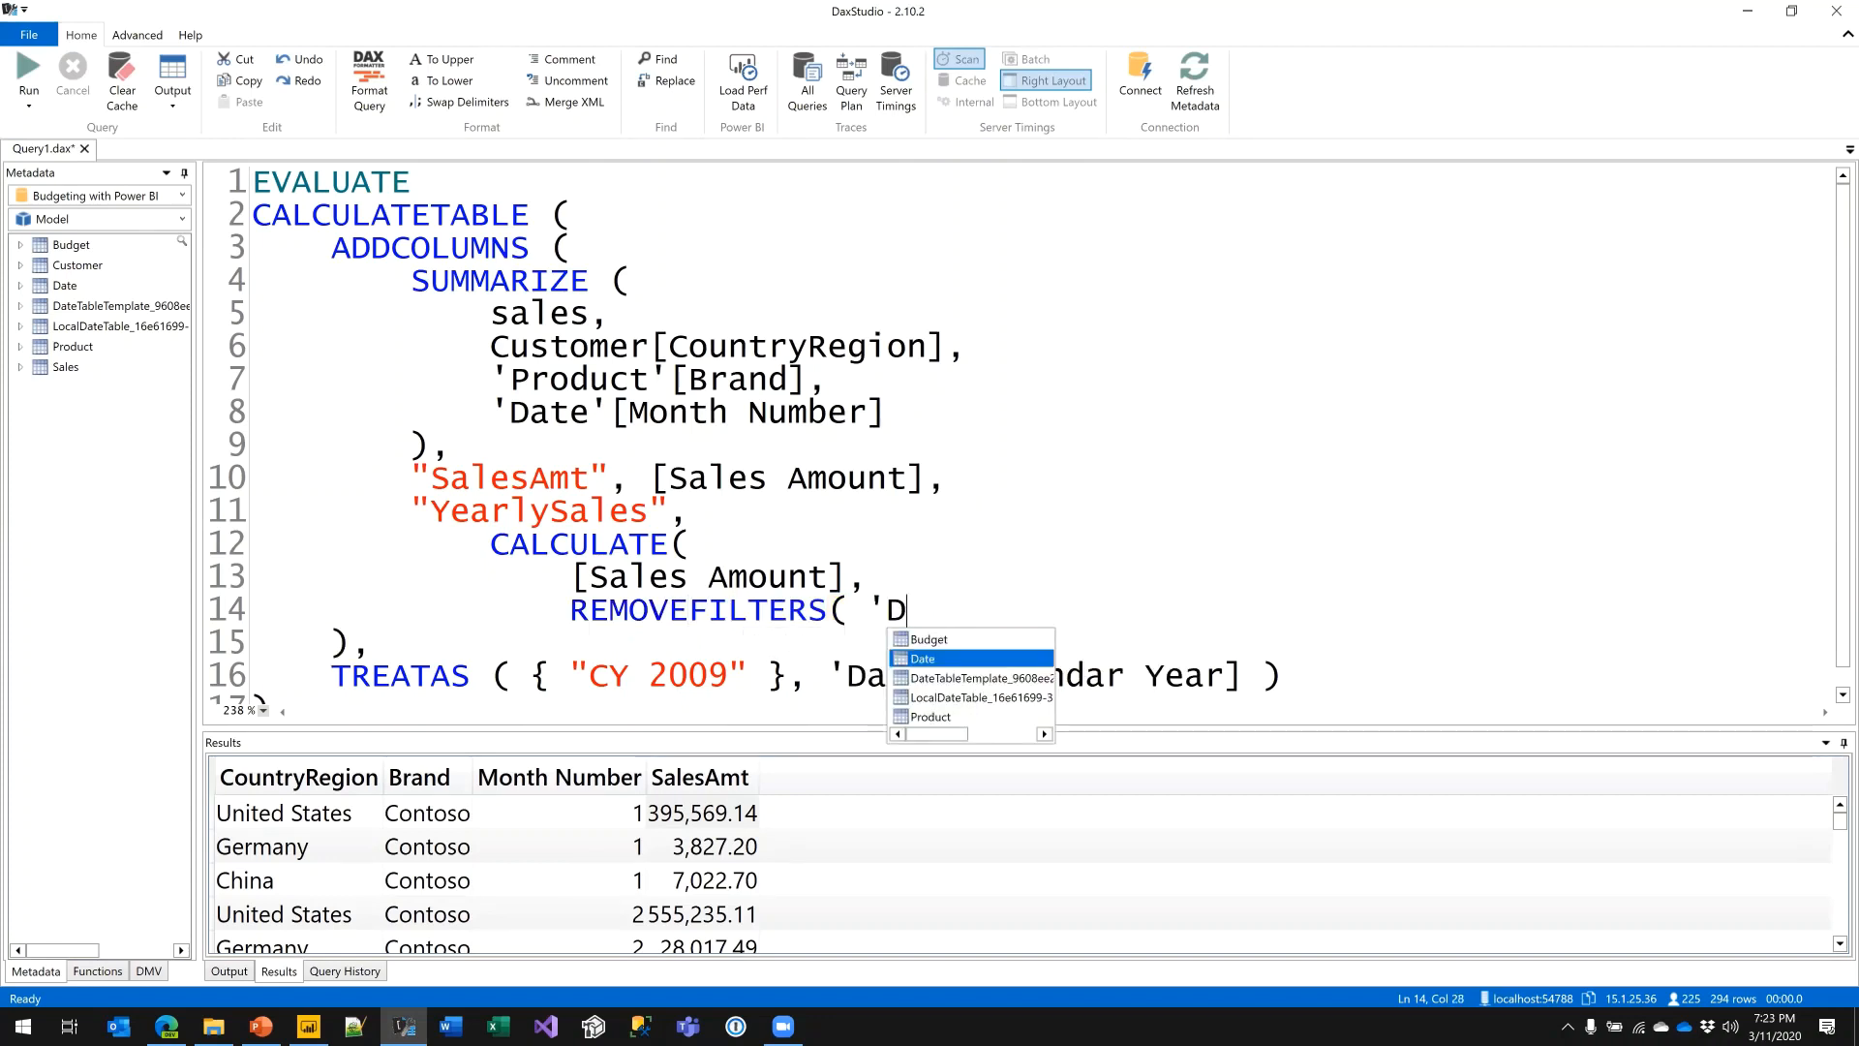
key("Tab")
type("[Mon")
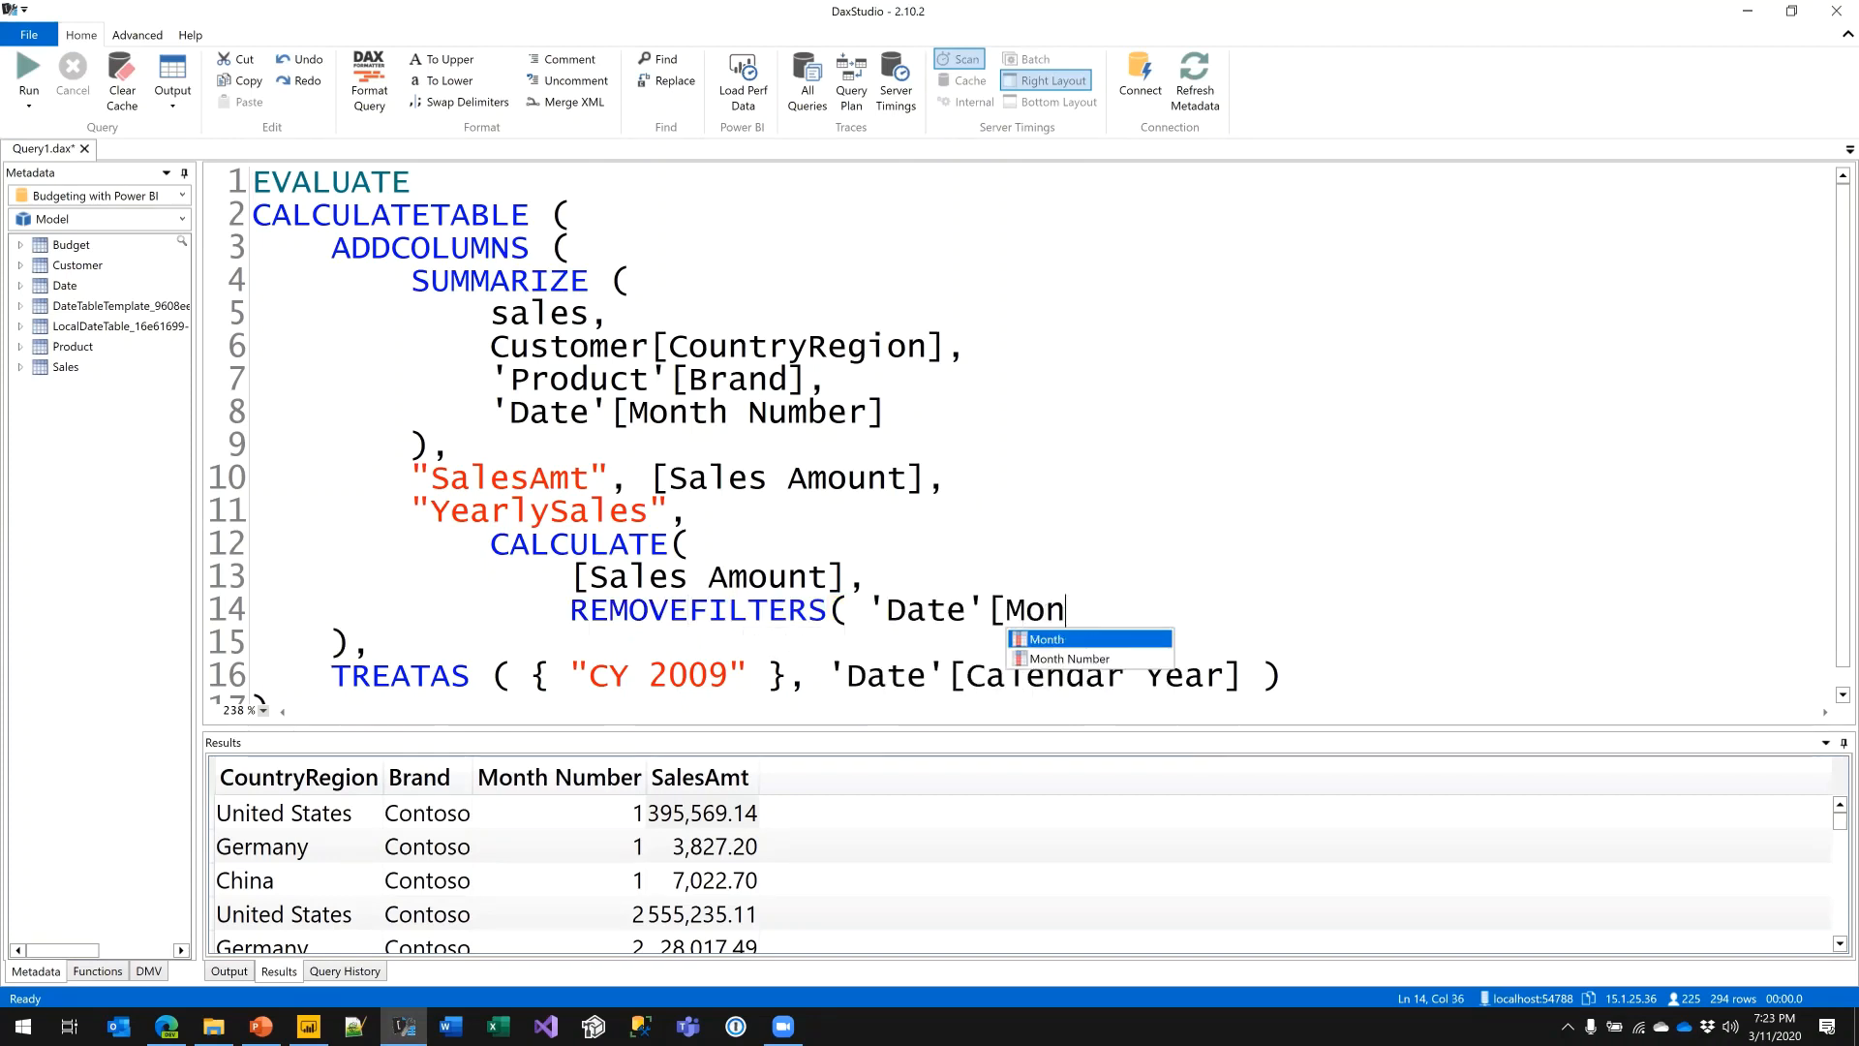
key("Down")
key("Tab")
type(")")
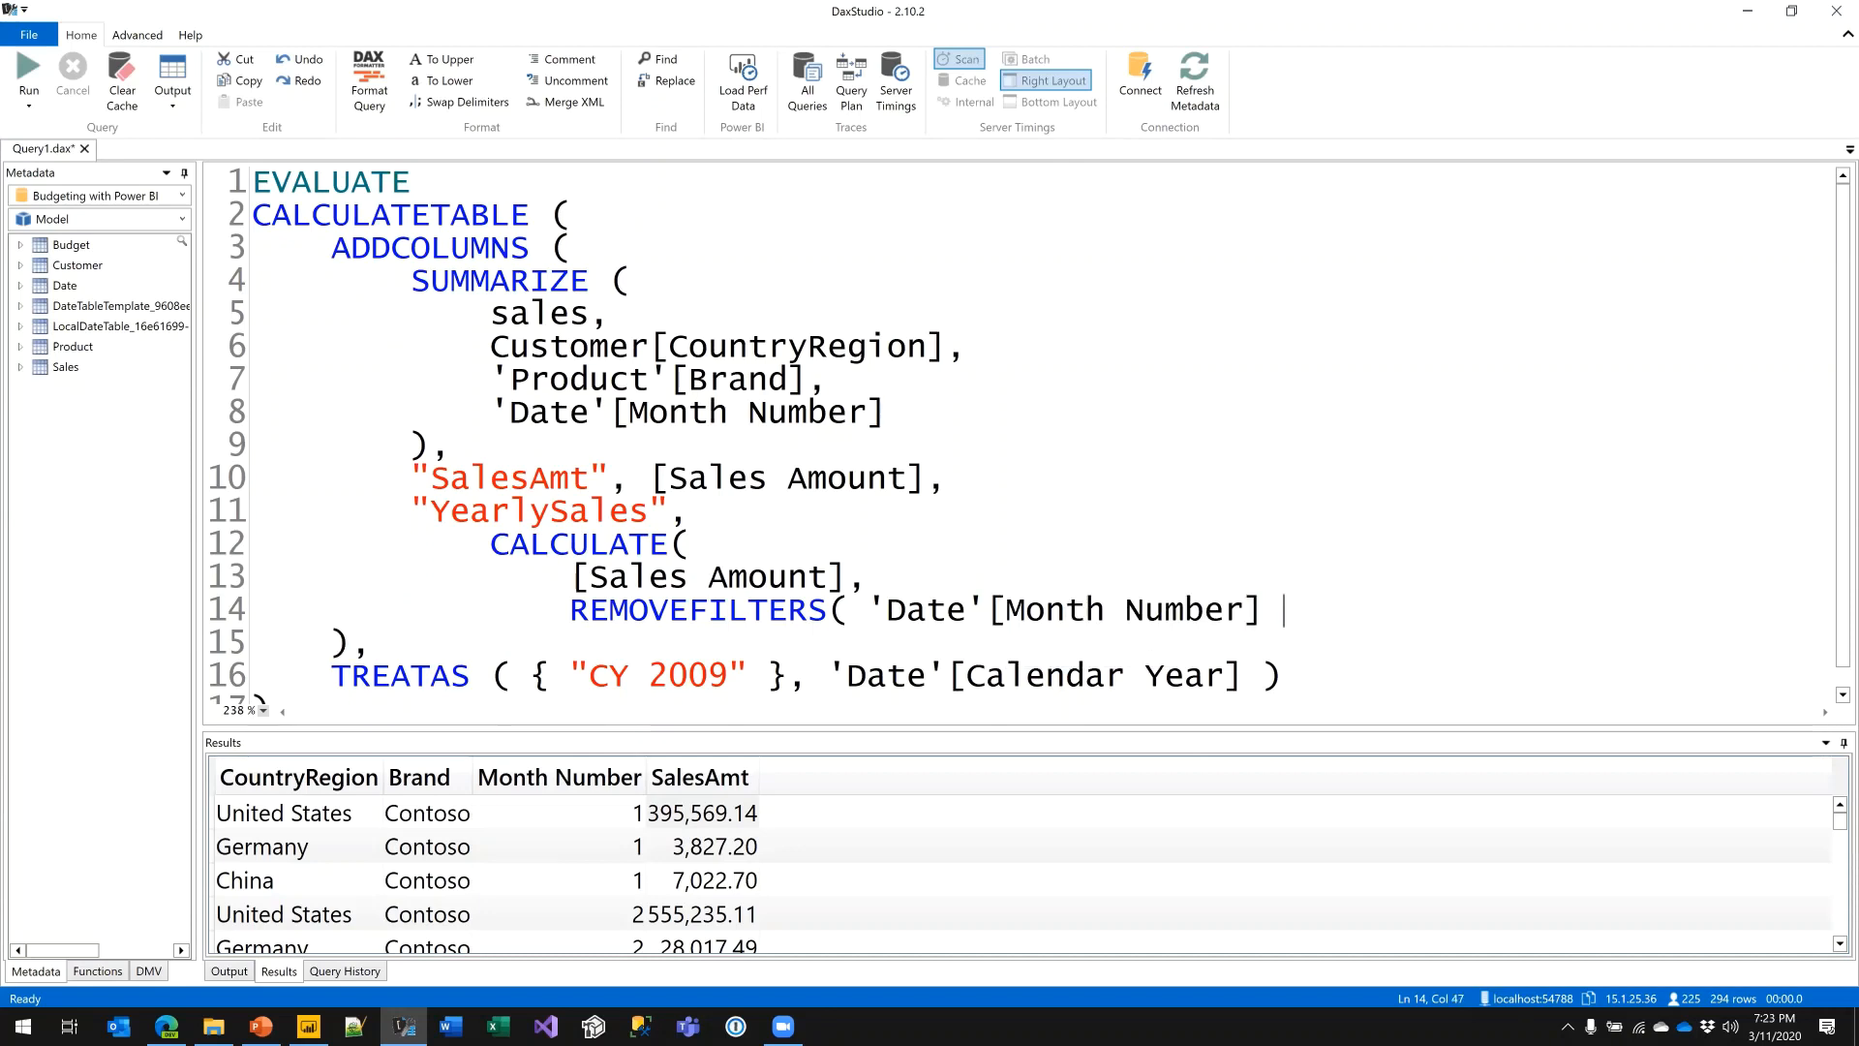
key("Return")
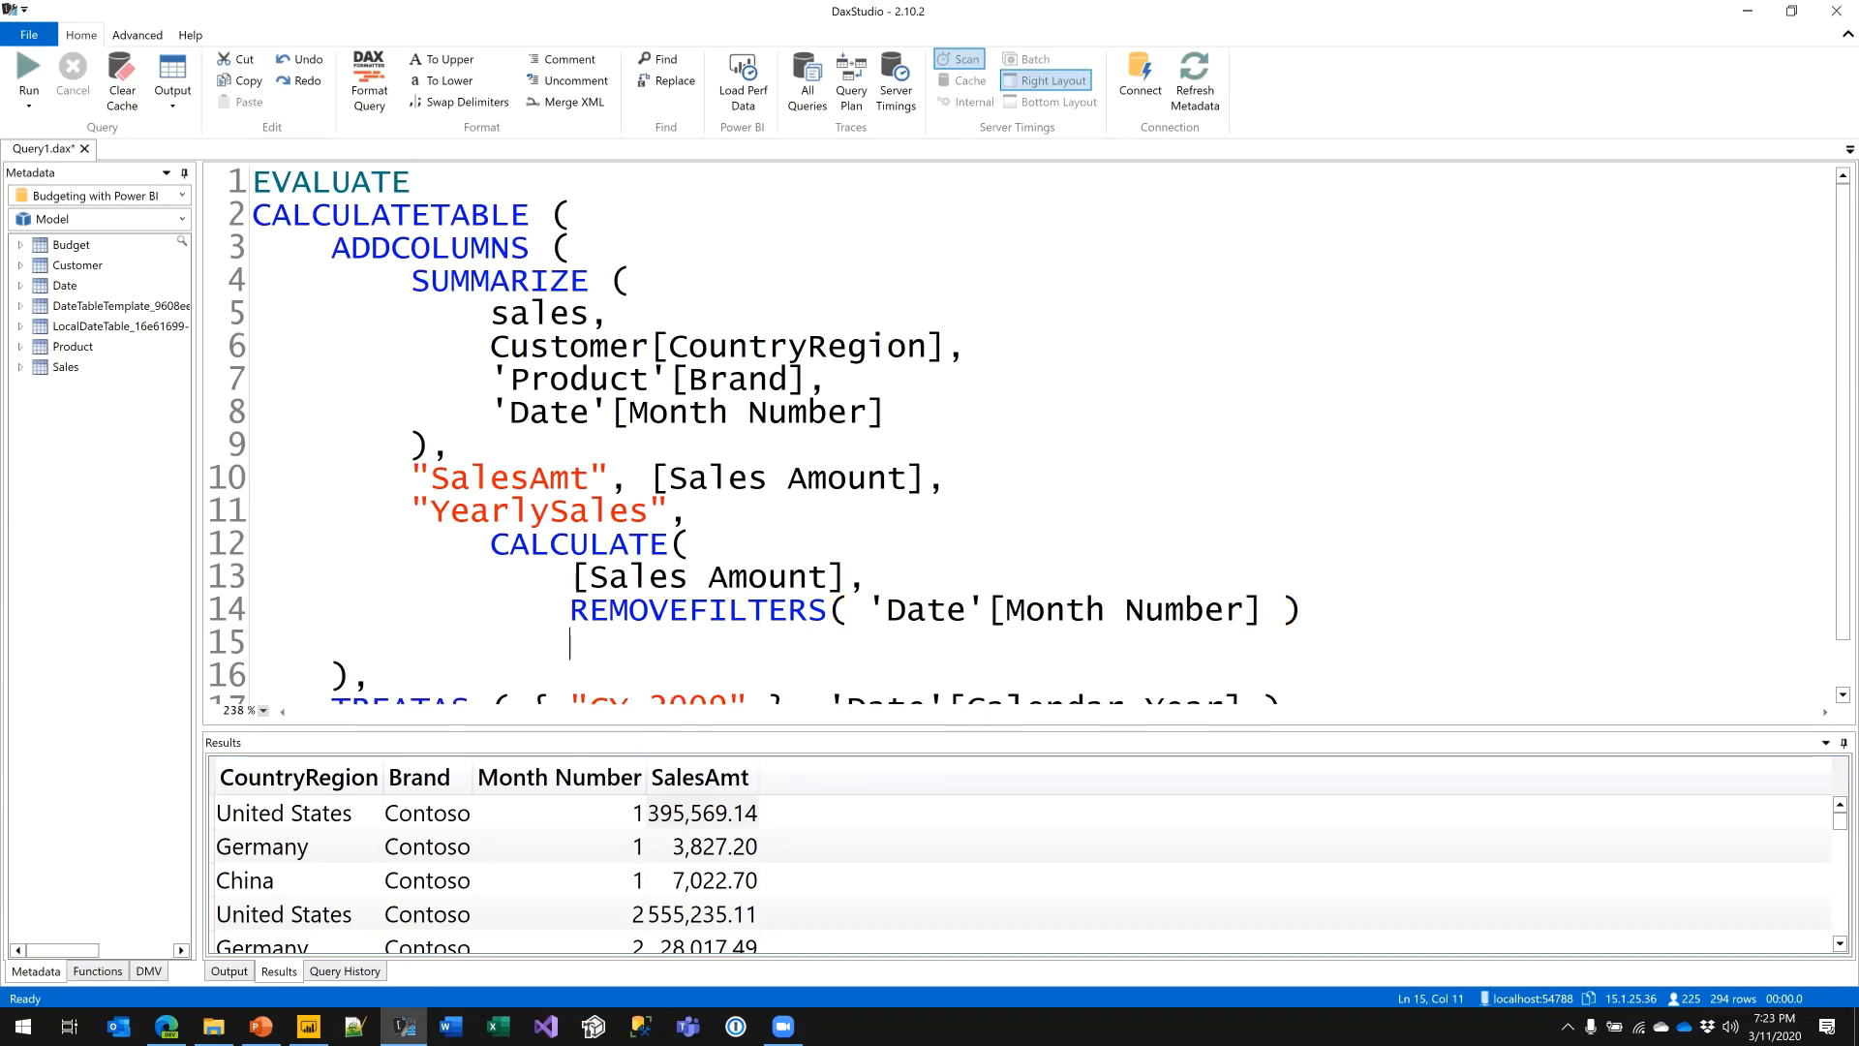
type(")")
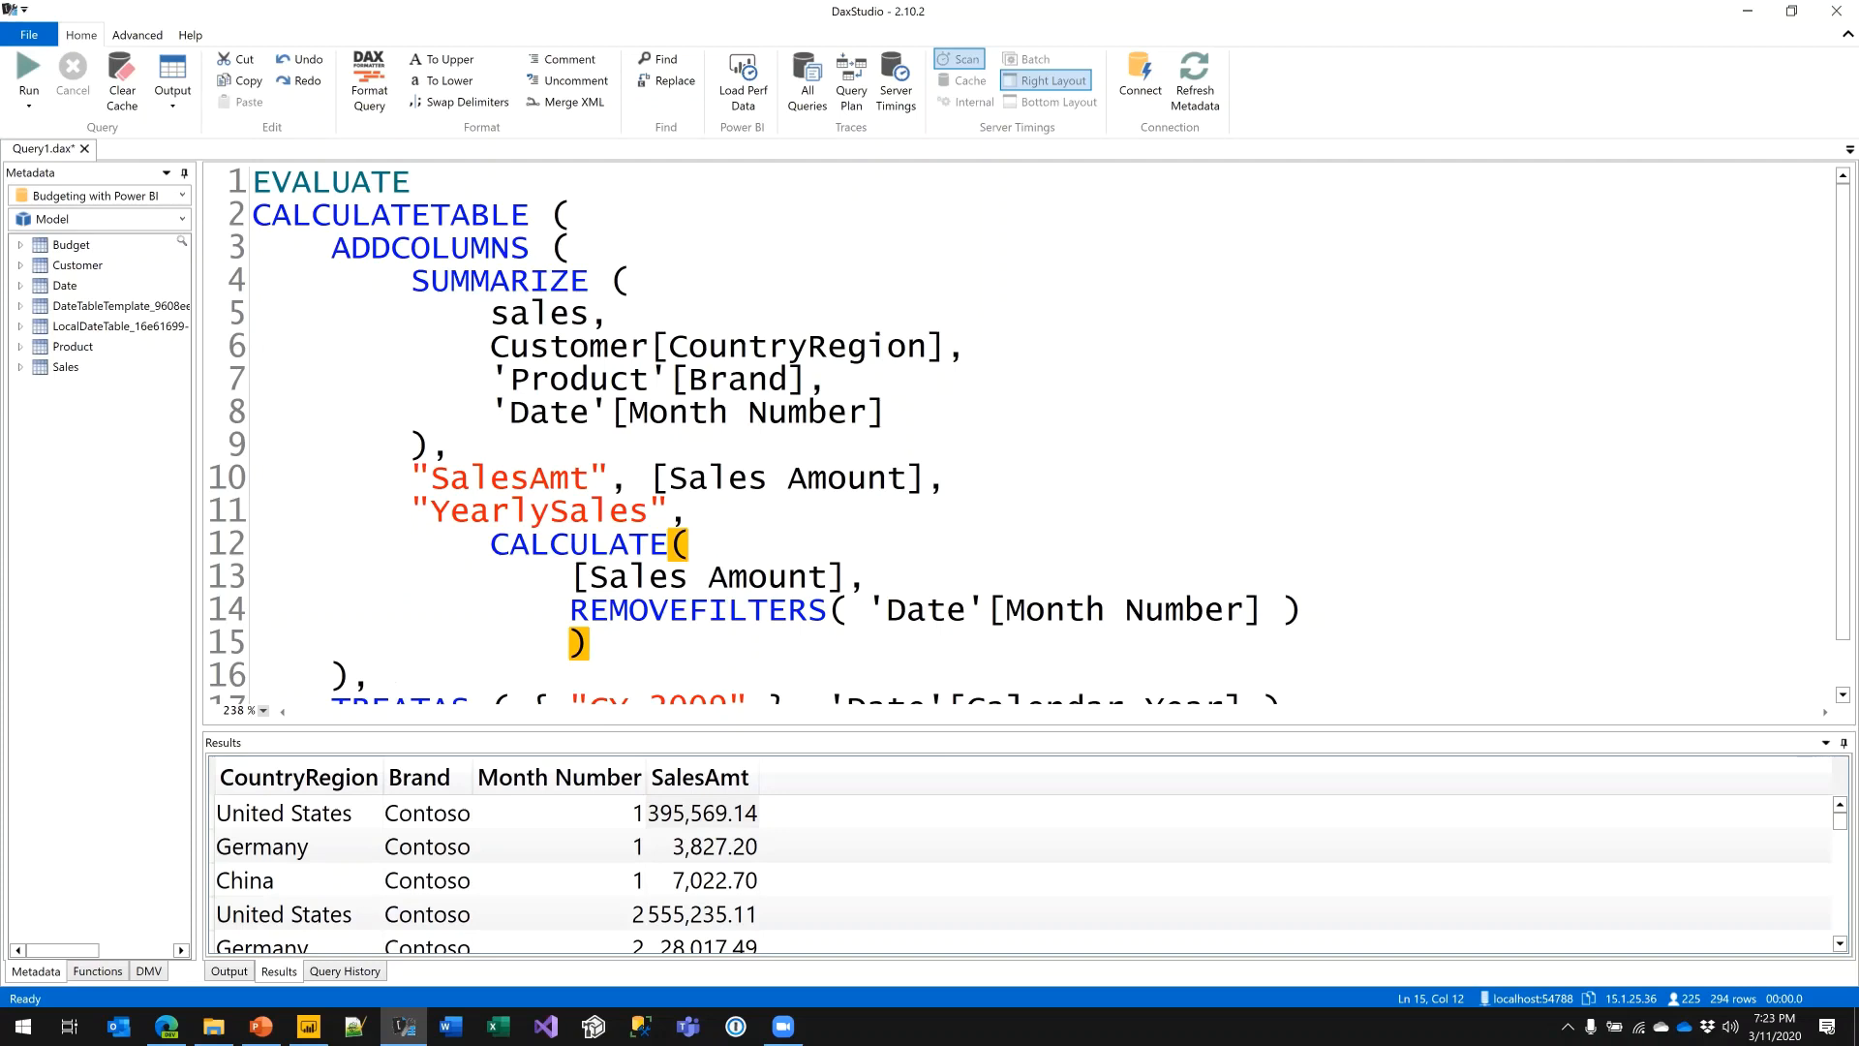
- Run and format the query, and go through the values of the Contoso, United States row for month 1
key("F5")
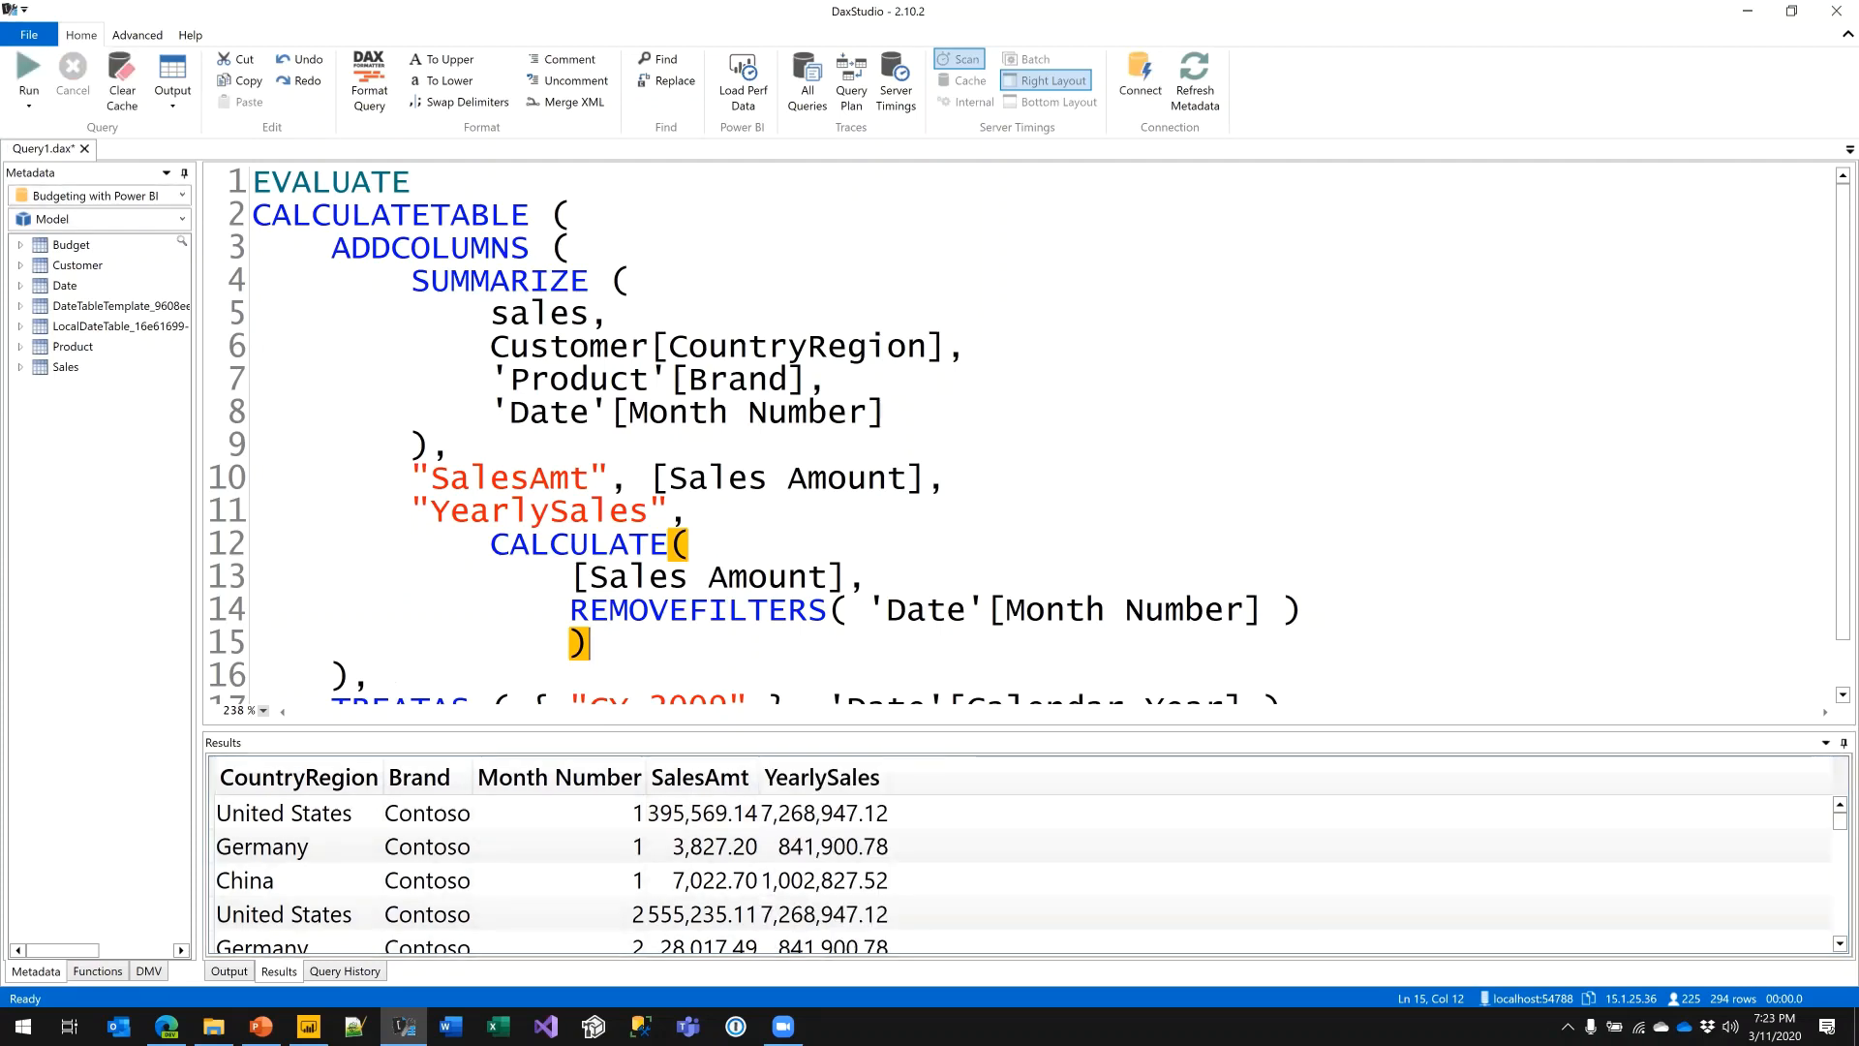
key("F6")
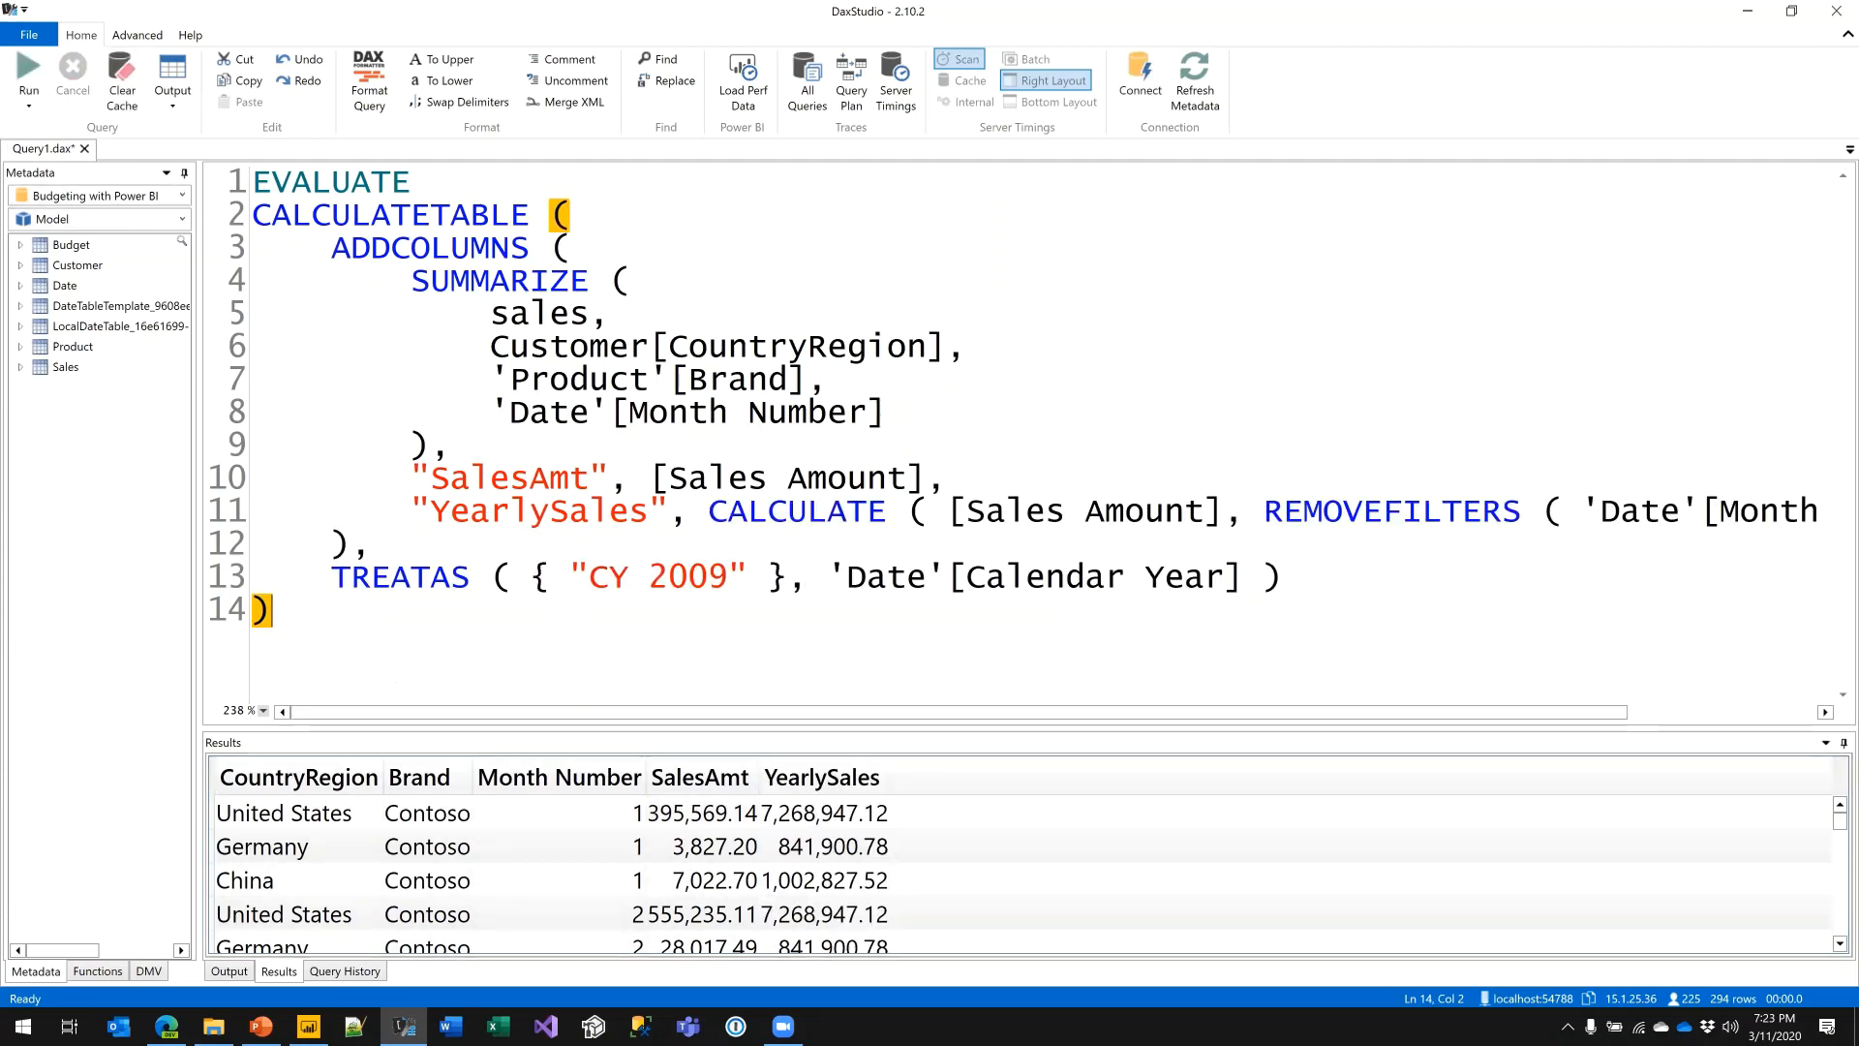
left_click(372, 823)
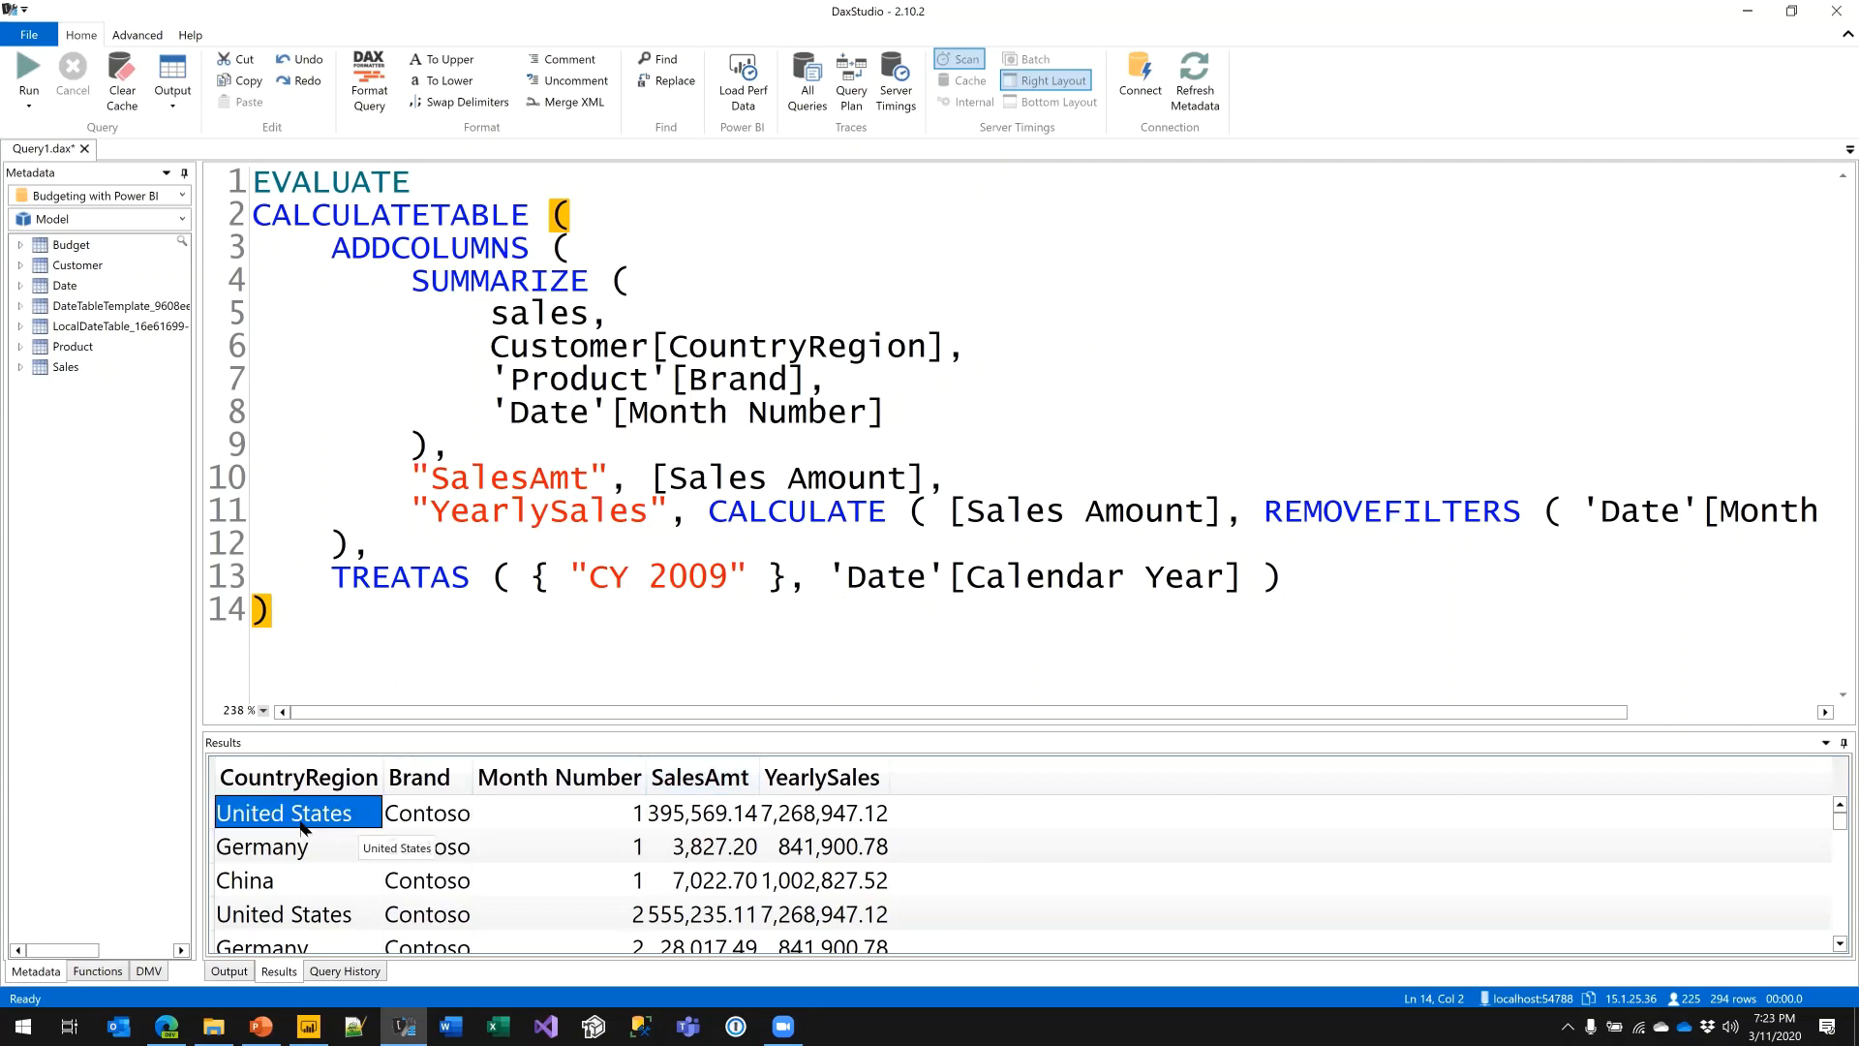
left_click(424, 823)
left_click(598, 818)
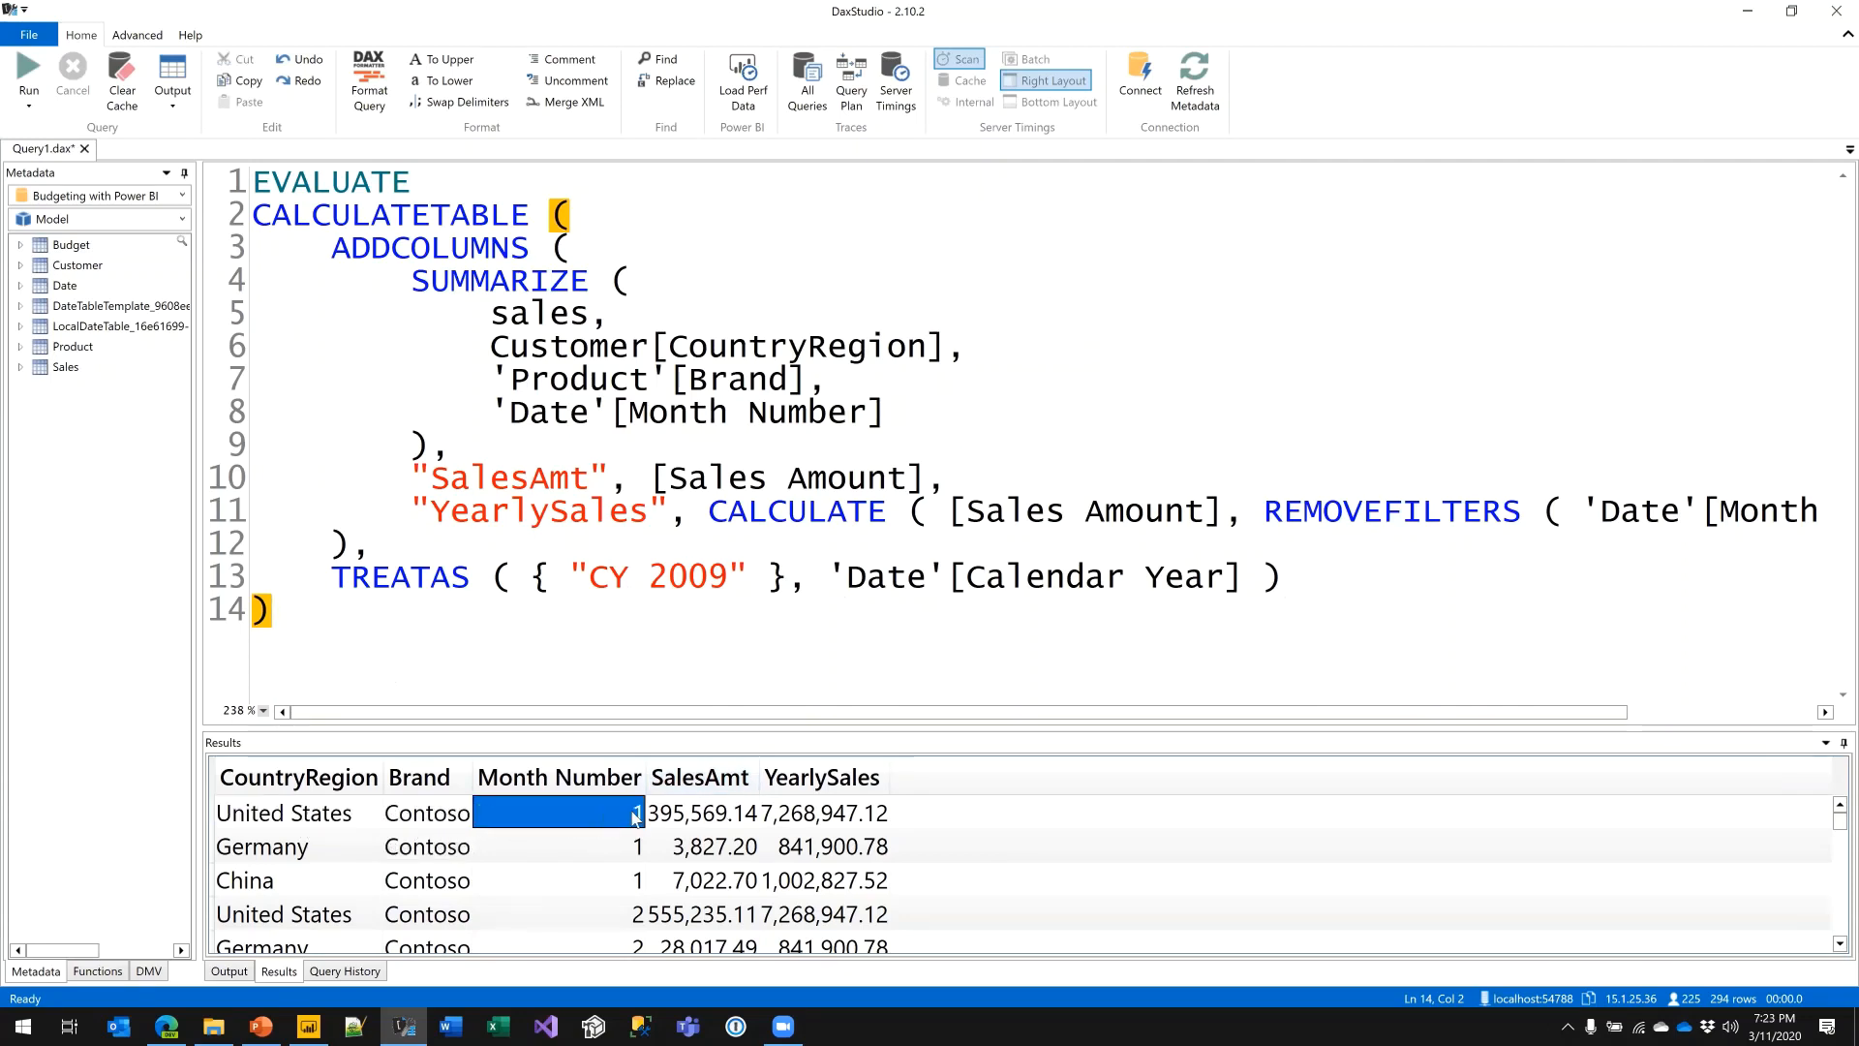
left_click(699, 821)
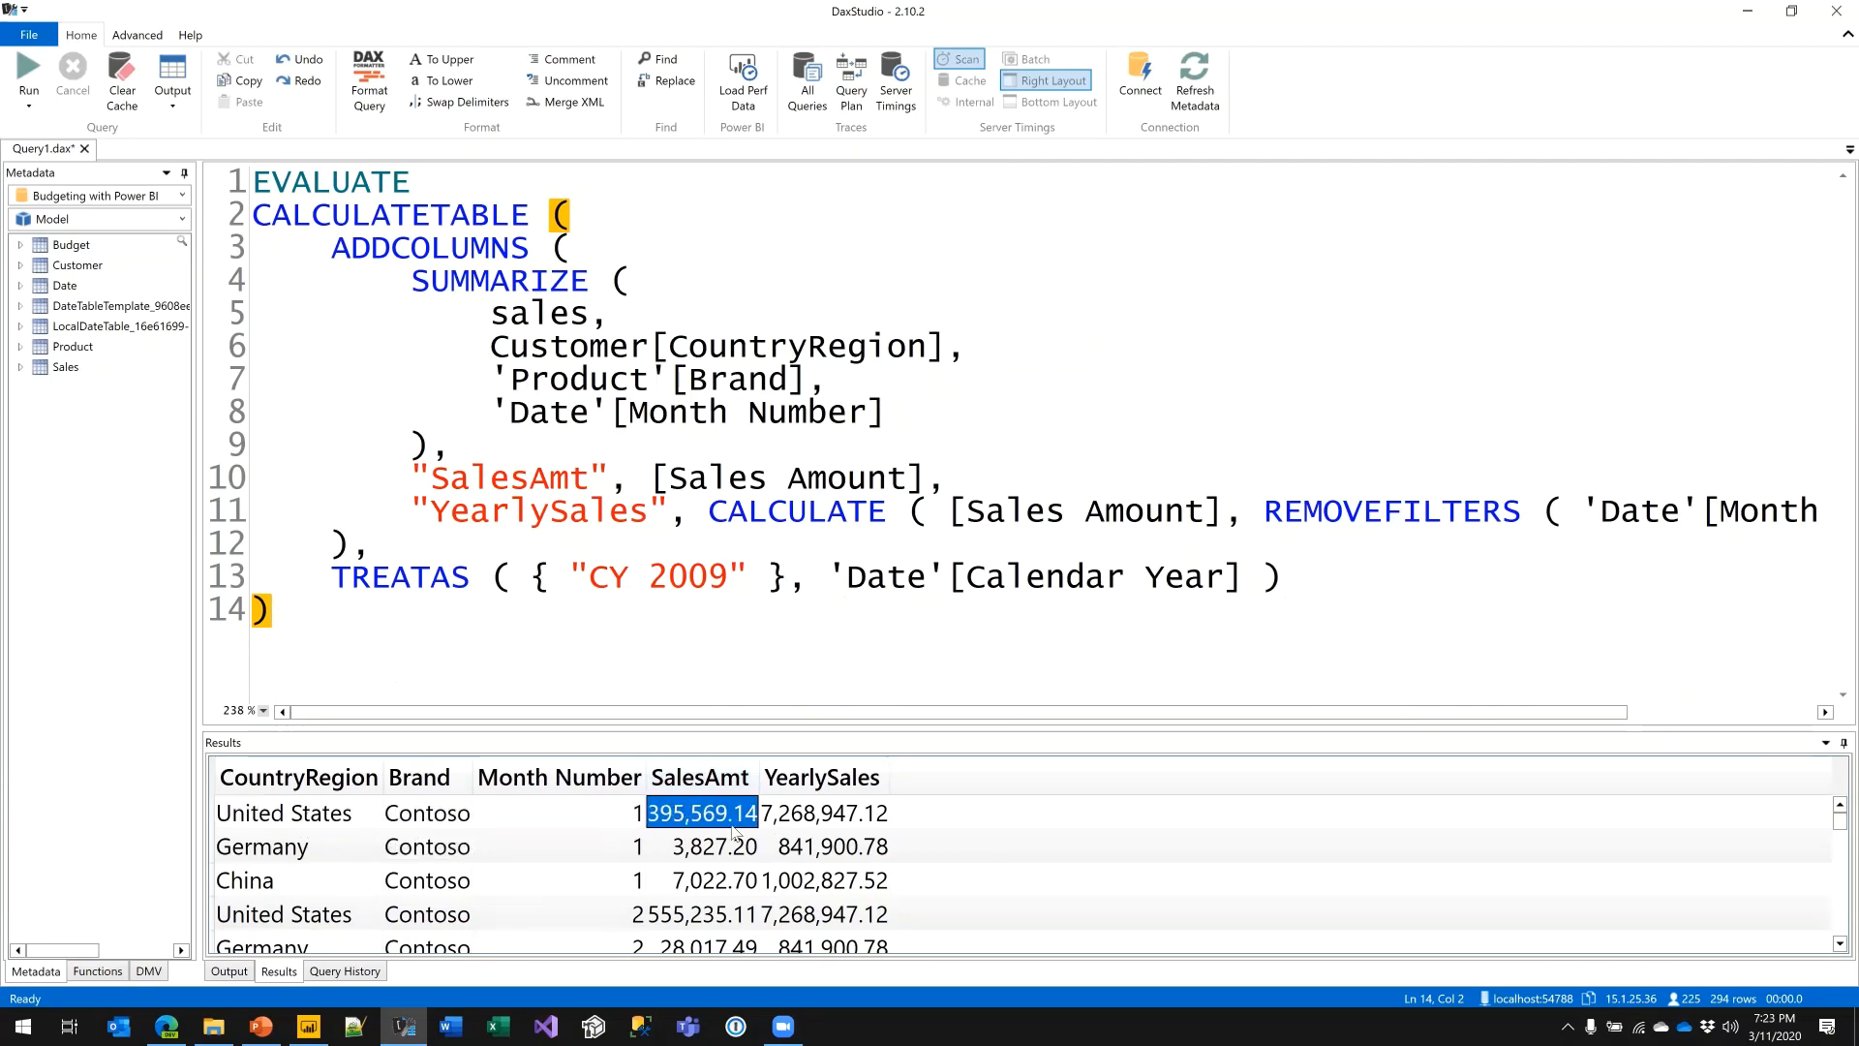
left_click(815, 823)
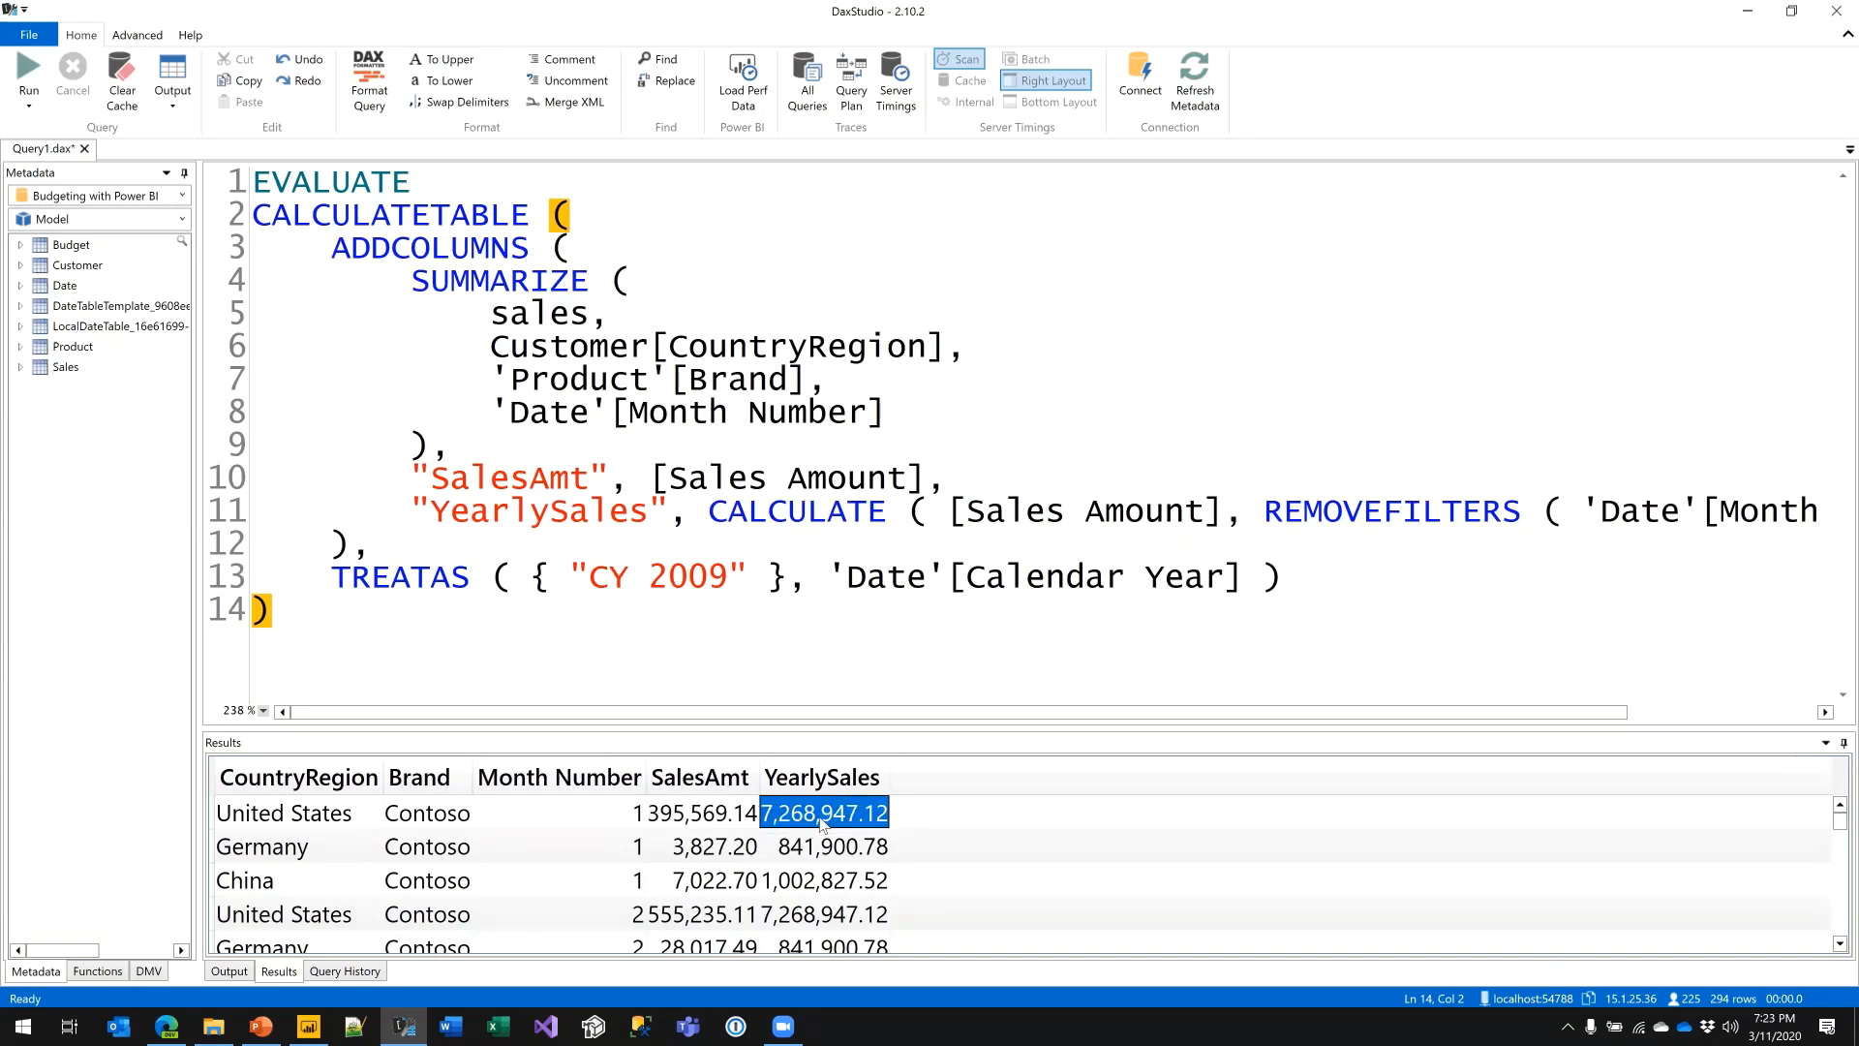
- Compare the yearly sales of Contoso in the United States with the Sales Distribution matrix in Power BI Desktop, and return to DAX Studio
key("alt+Tab")
key("alt+Tab")
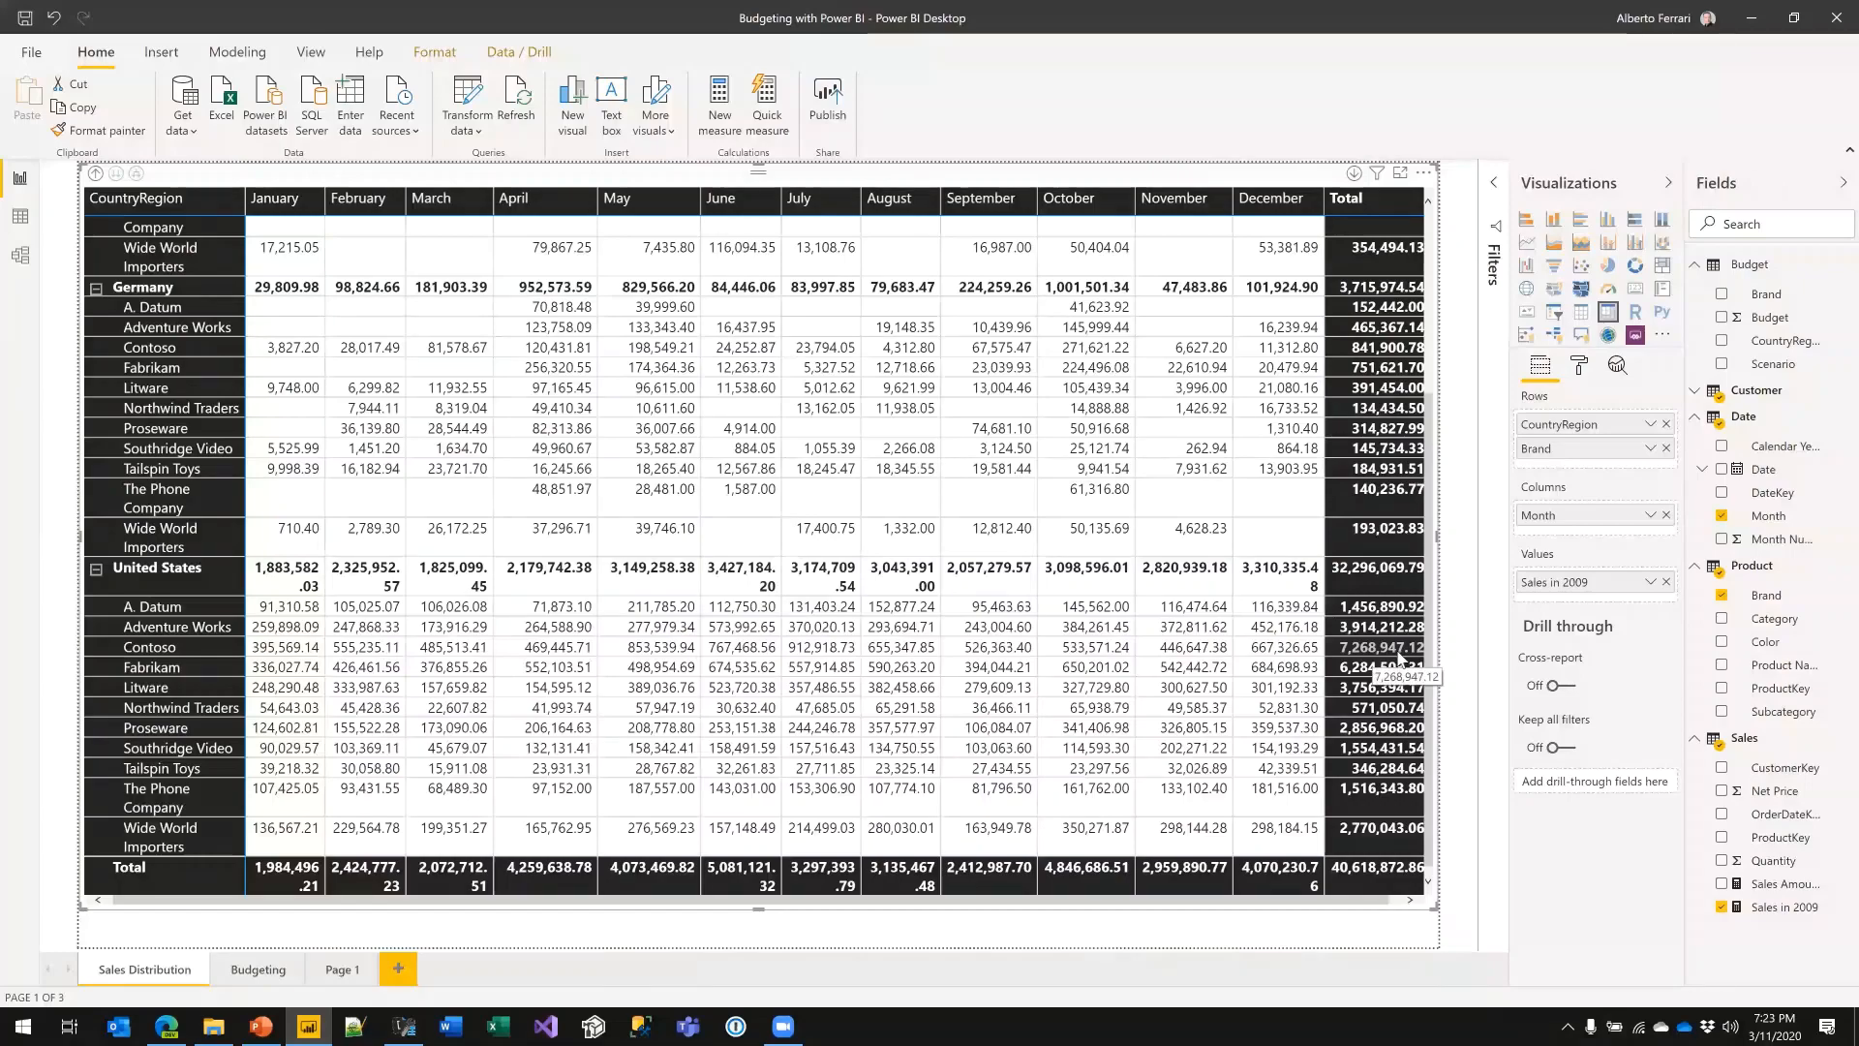
key("alt+Tab")
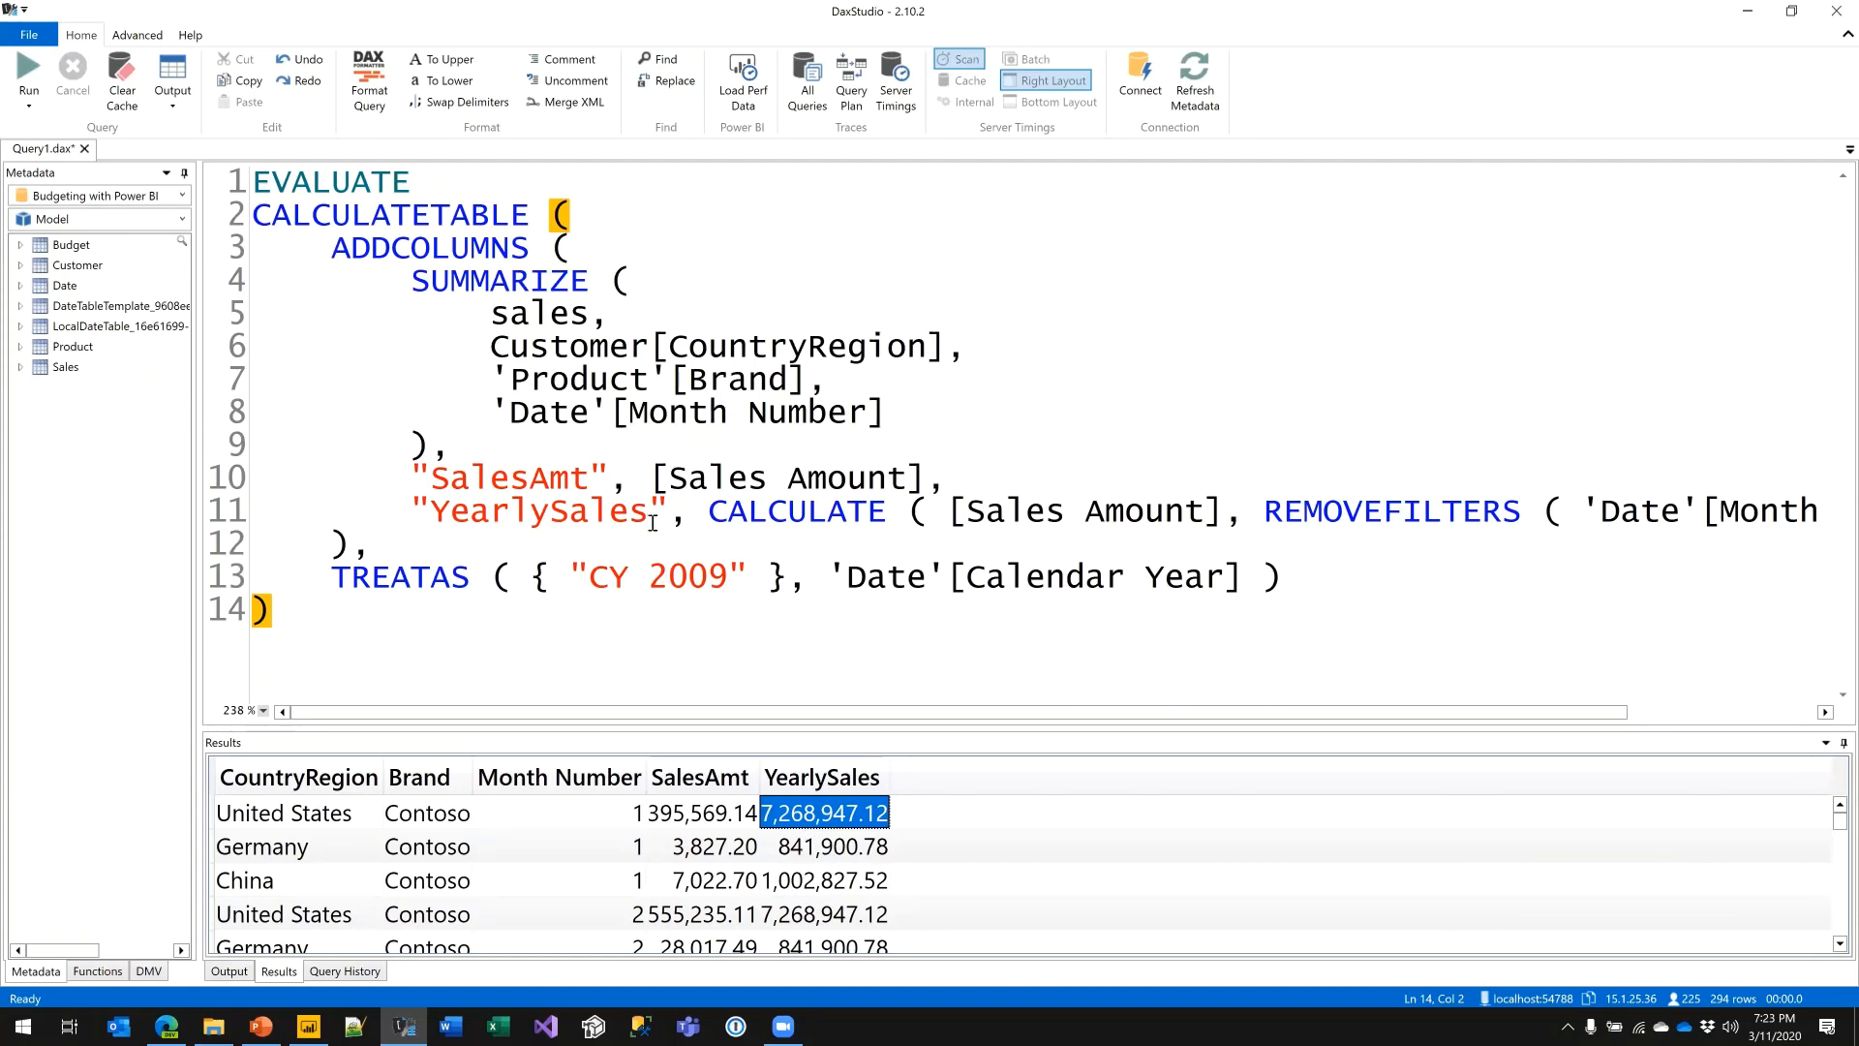
- Rename the "SalesAmt" column in the query to "Perc%"
left_click_drag(651, 487, 887, 484)
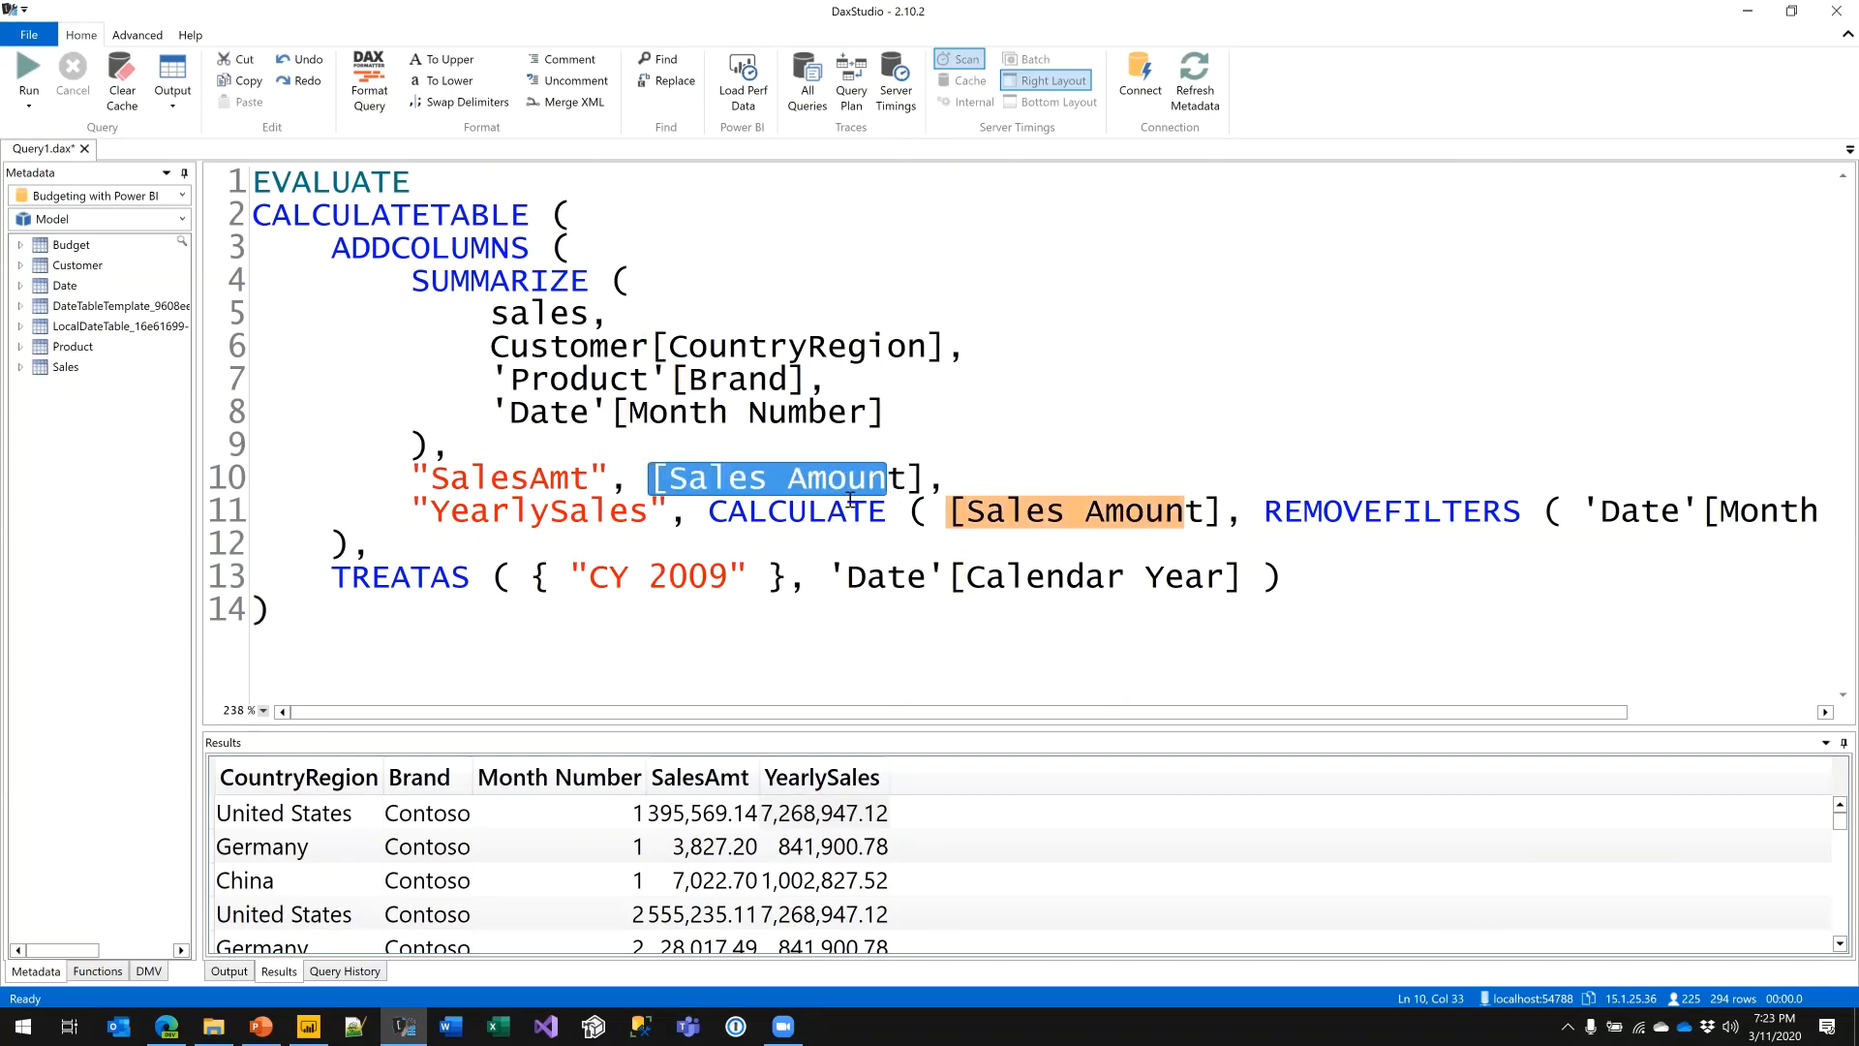
left_click(708, 508)
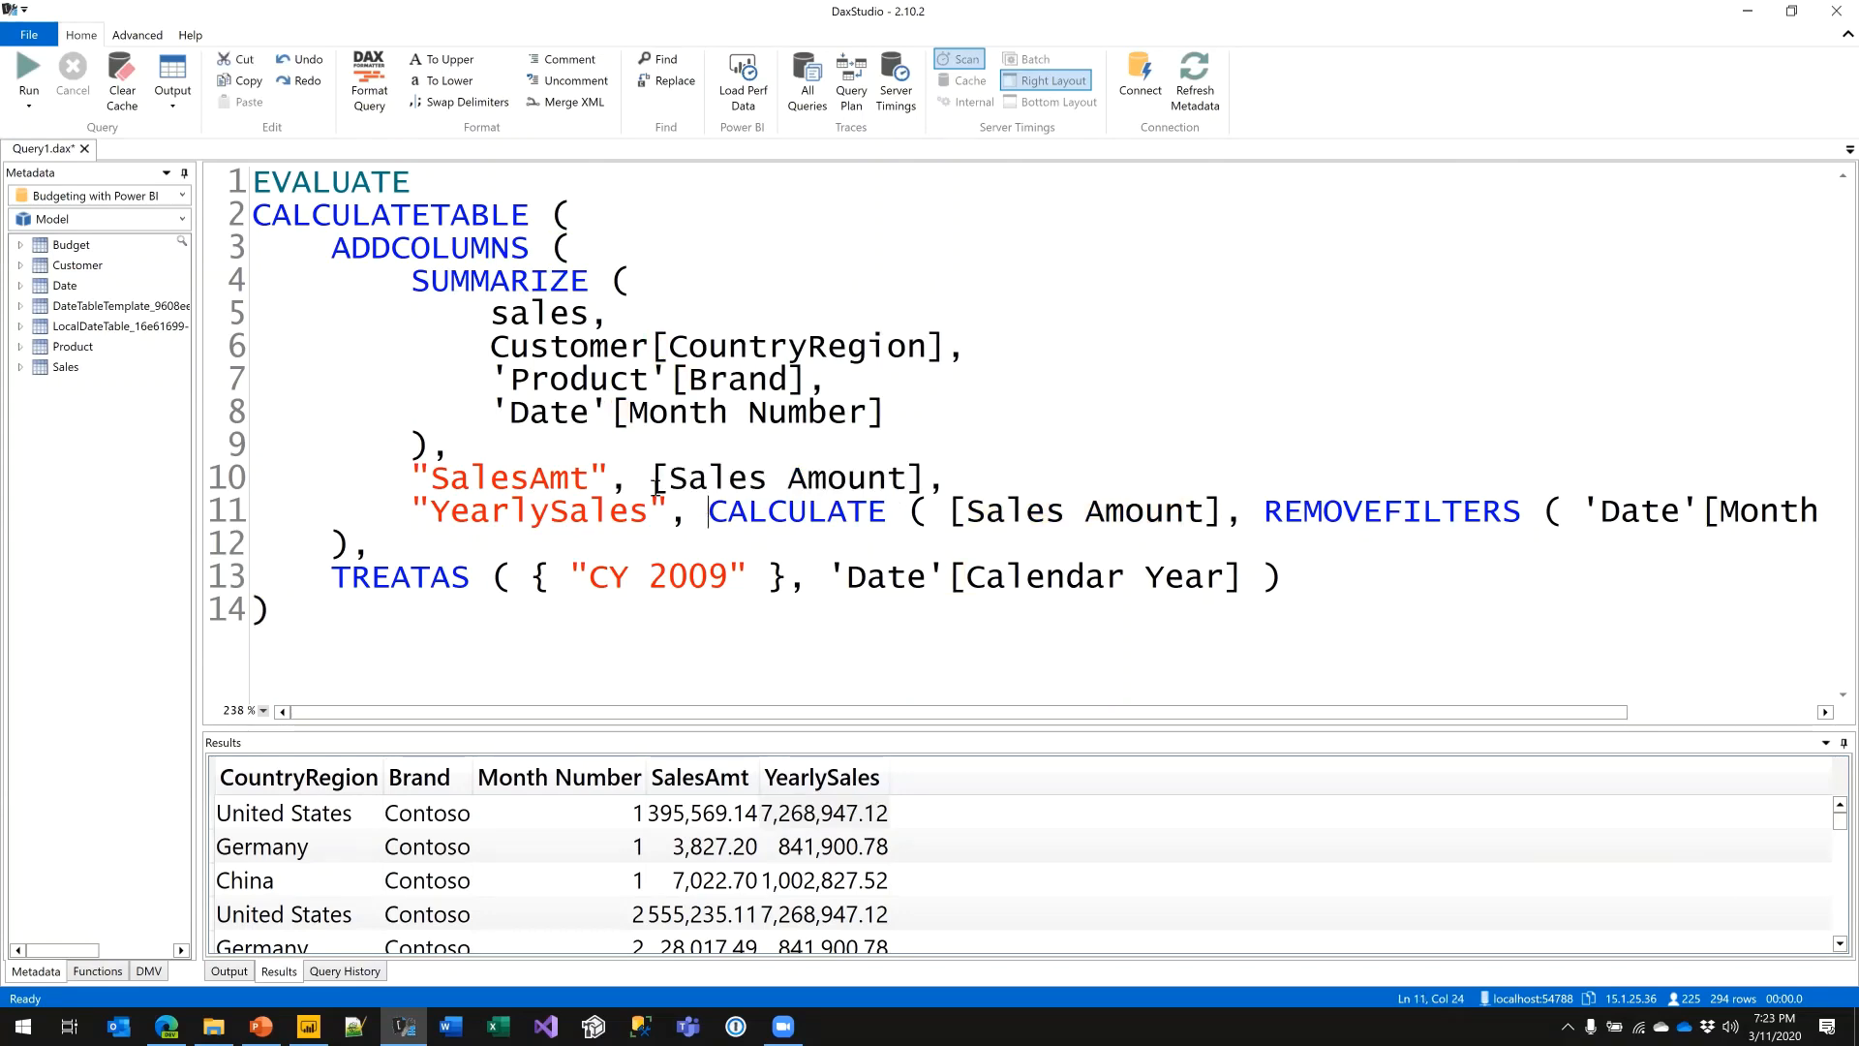
left_click_drag(591, 479, 435, 484)
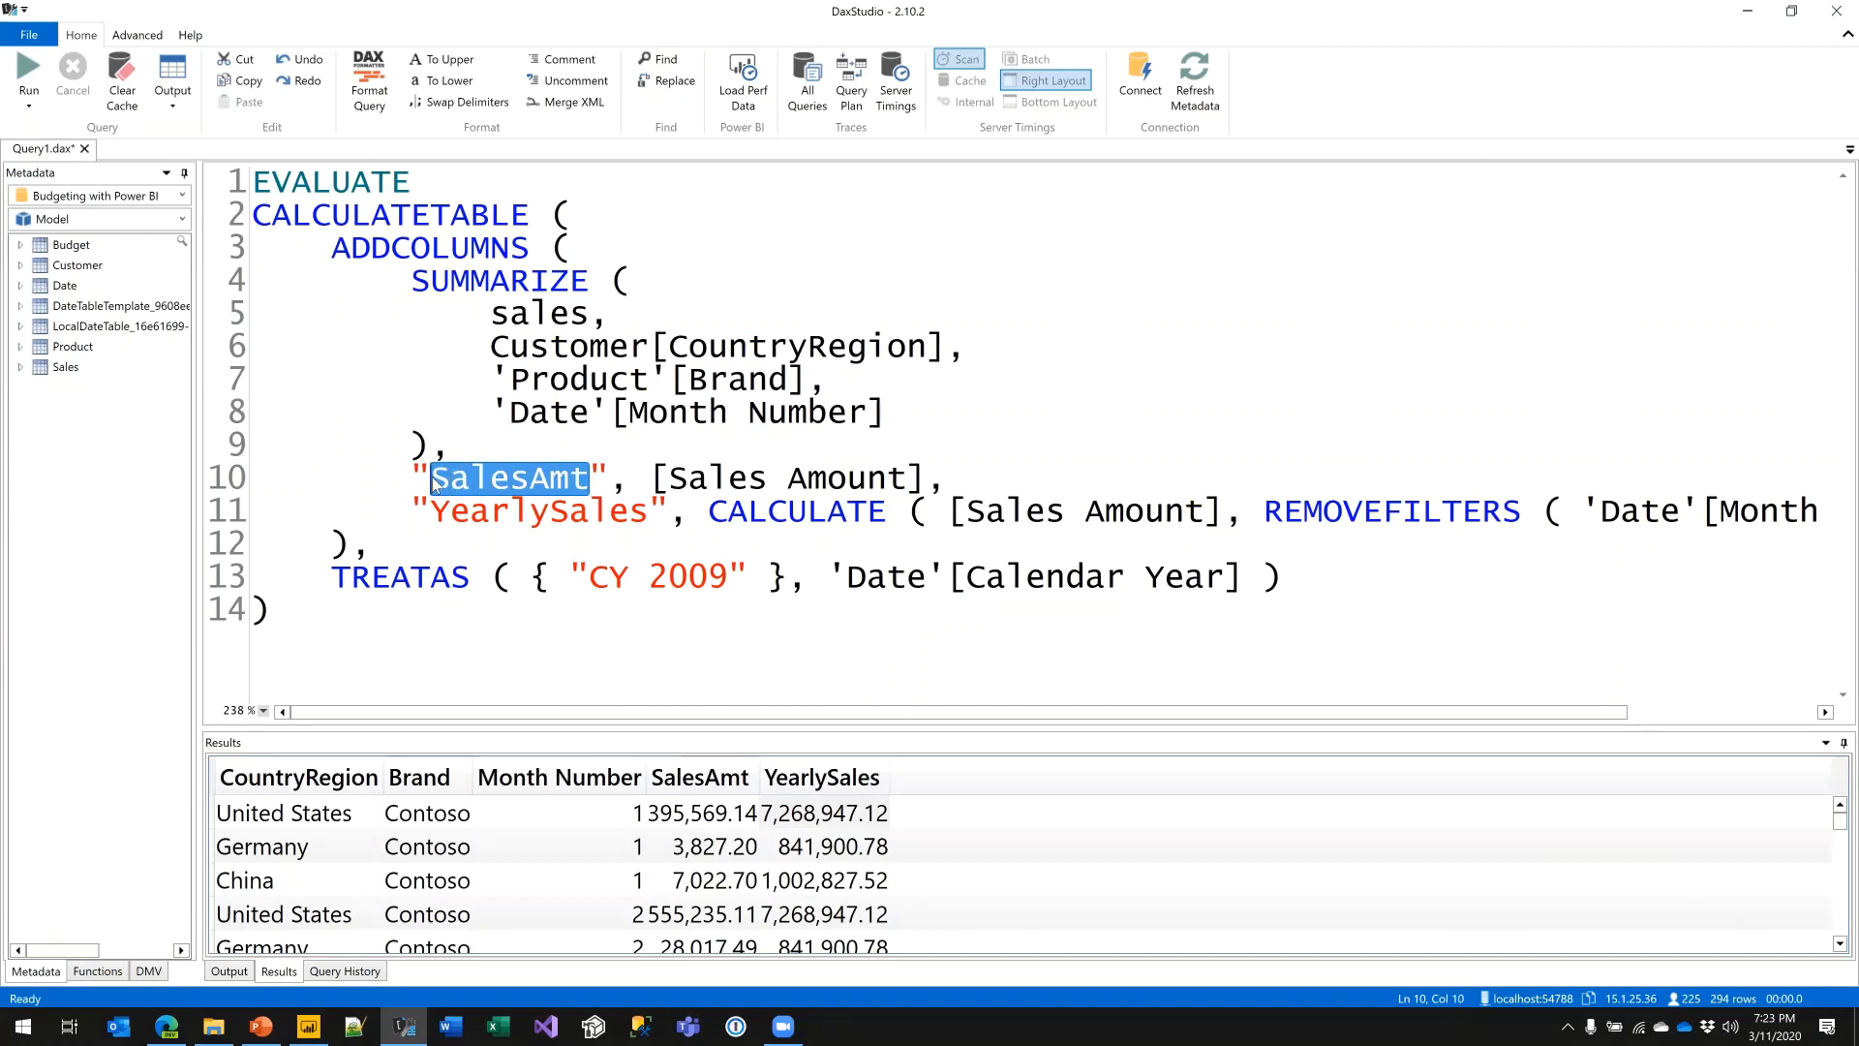
type("Peren")
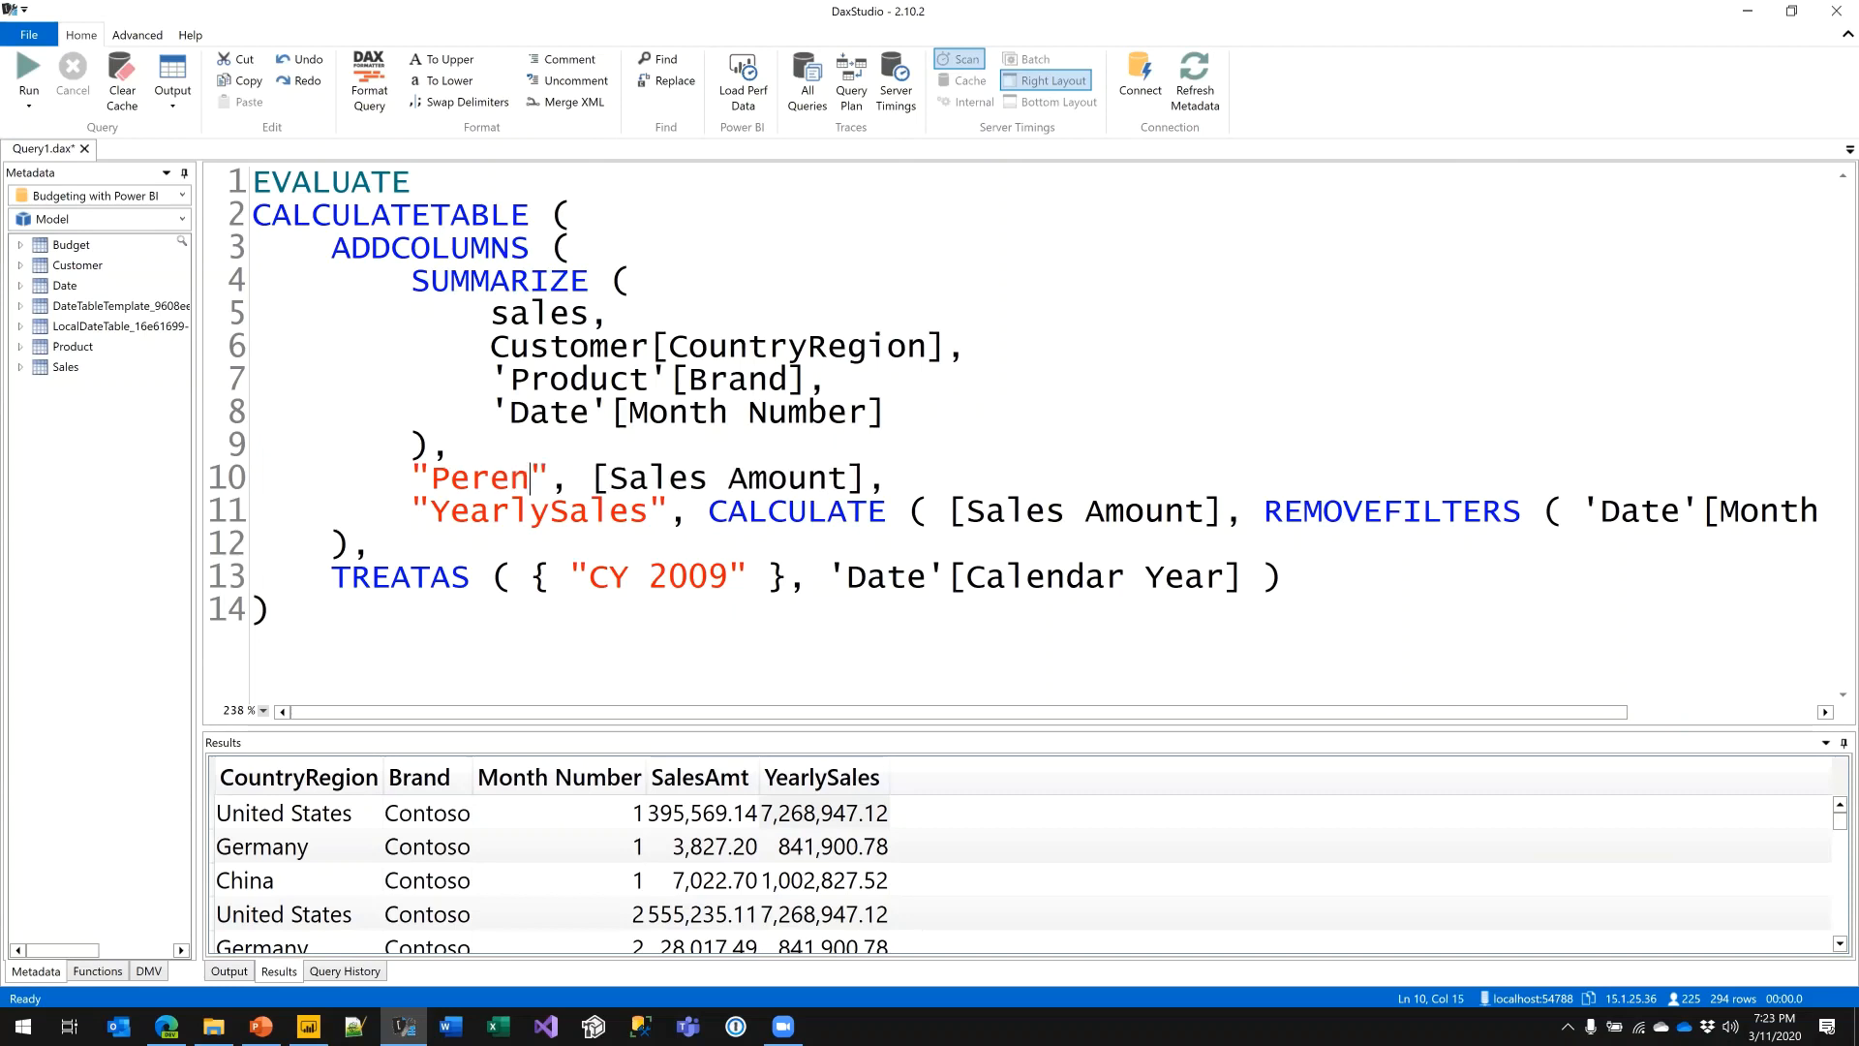
key("BackSpace")
key("BackSpace")
type("c%")
- Move the Perc% expression to a new line and open a DIVIDE call with [Sales Amount] as its numerator
key("Return")
type("DIVID")
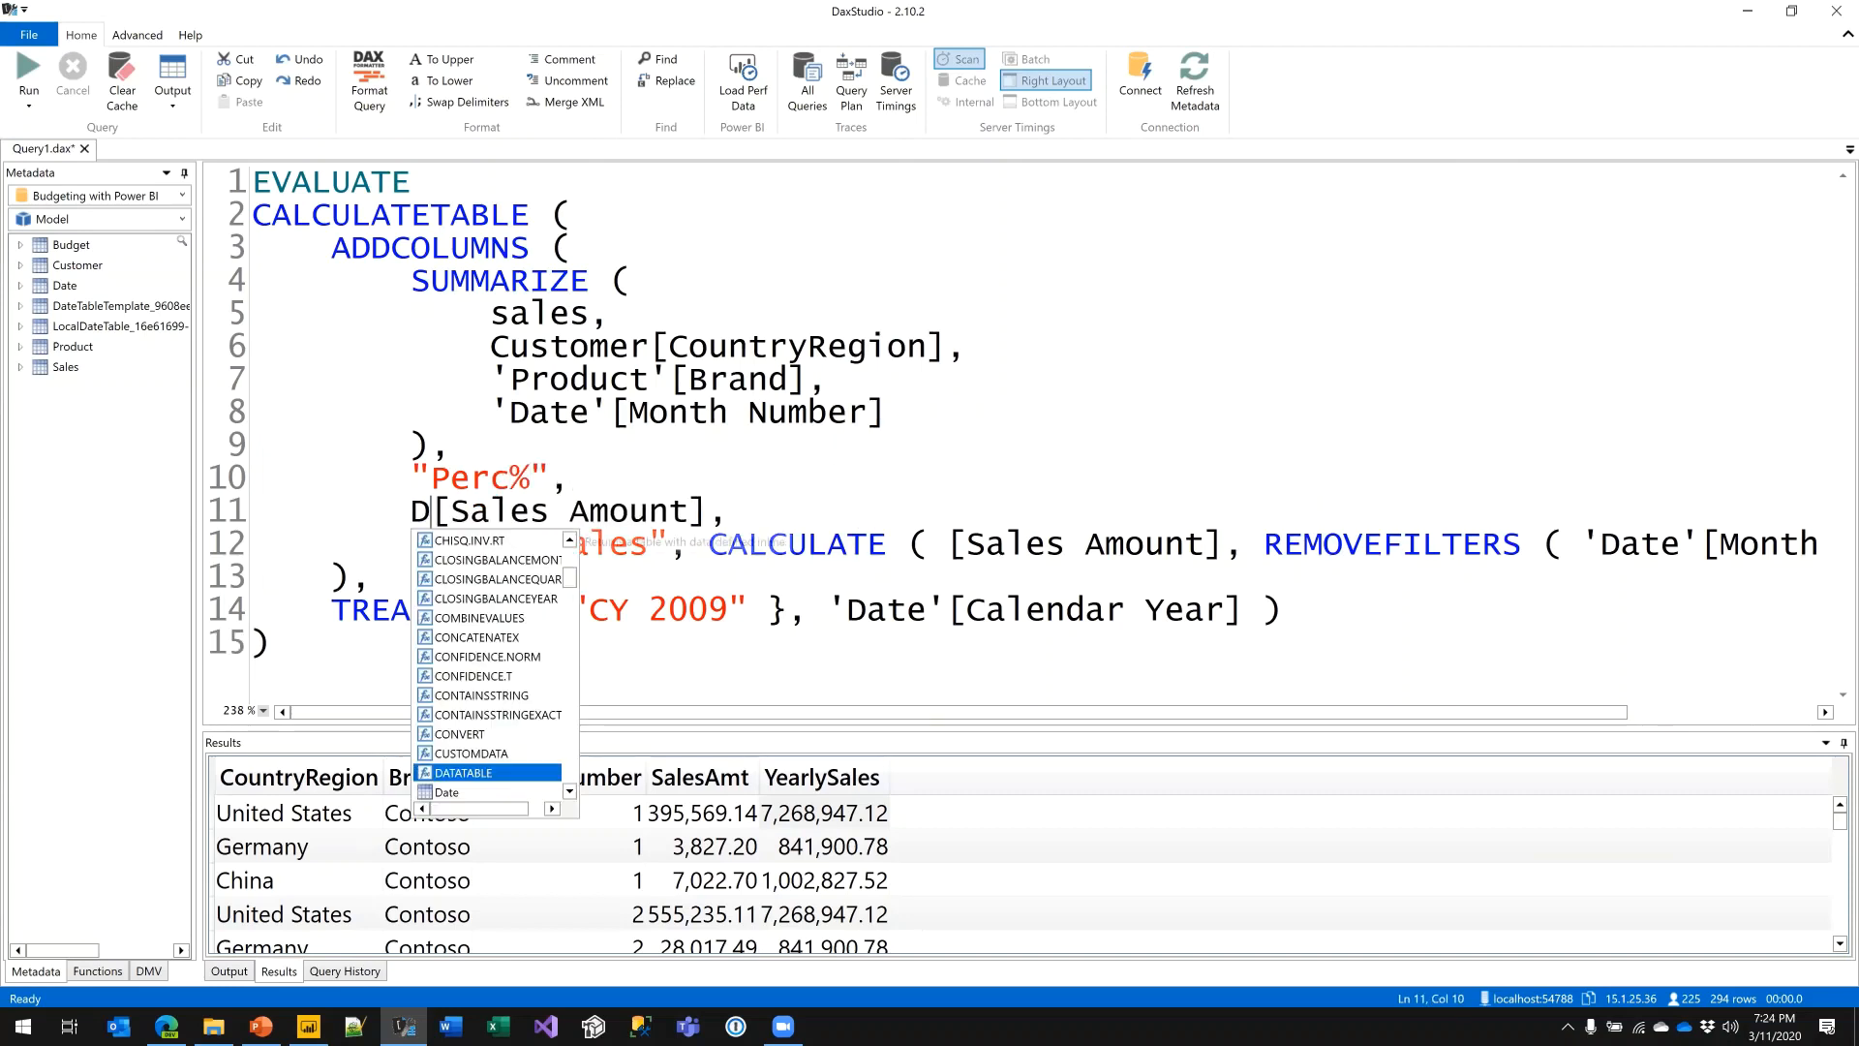
key("Tab")
- Delete the "YearlySales" column name and its comma so the CALCULATE expression becomes the denominator, and close the DIVIDE call
key("Down")
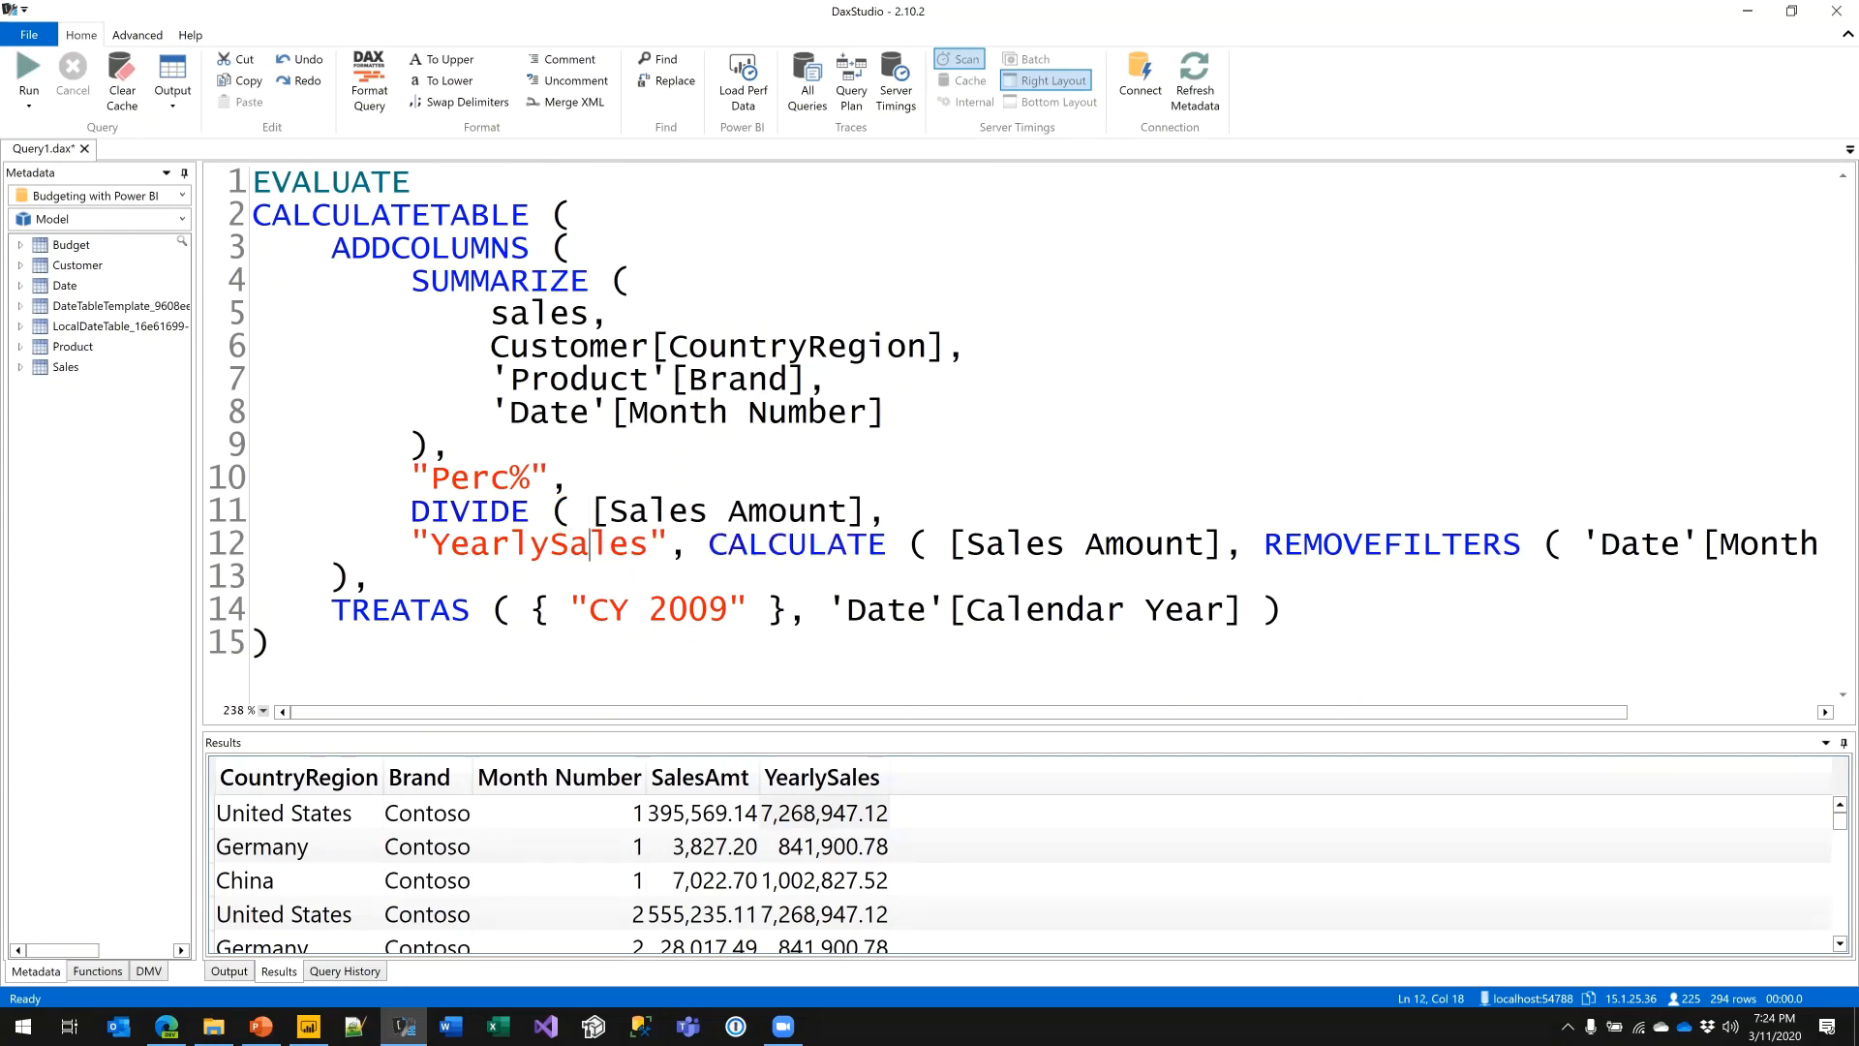
key("Right")
key("Right")
key("Right")
key("Right")
key("Right")
key("ctrl+shift+Left")
key("ctrl+shift+Left")
key("ctrl+shift+Left")
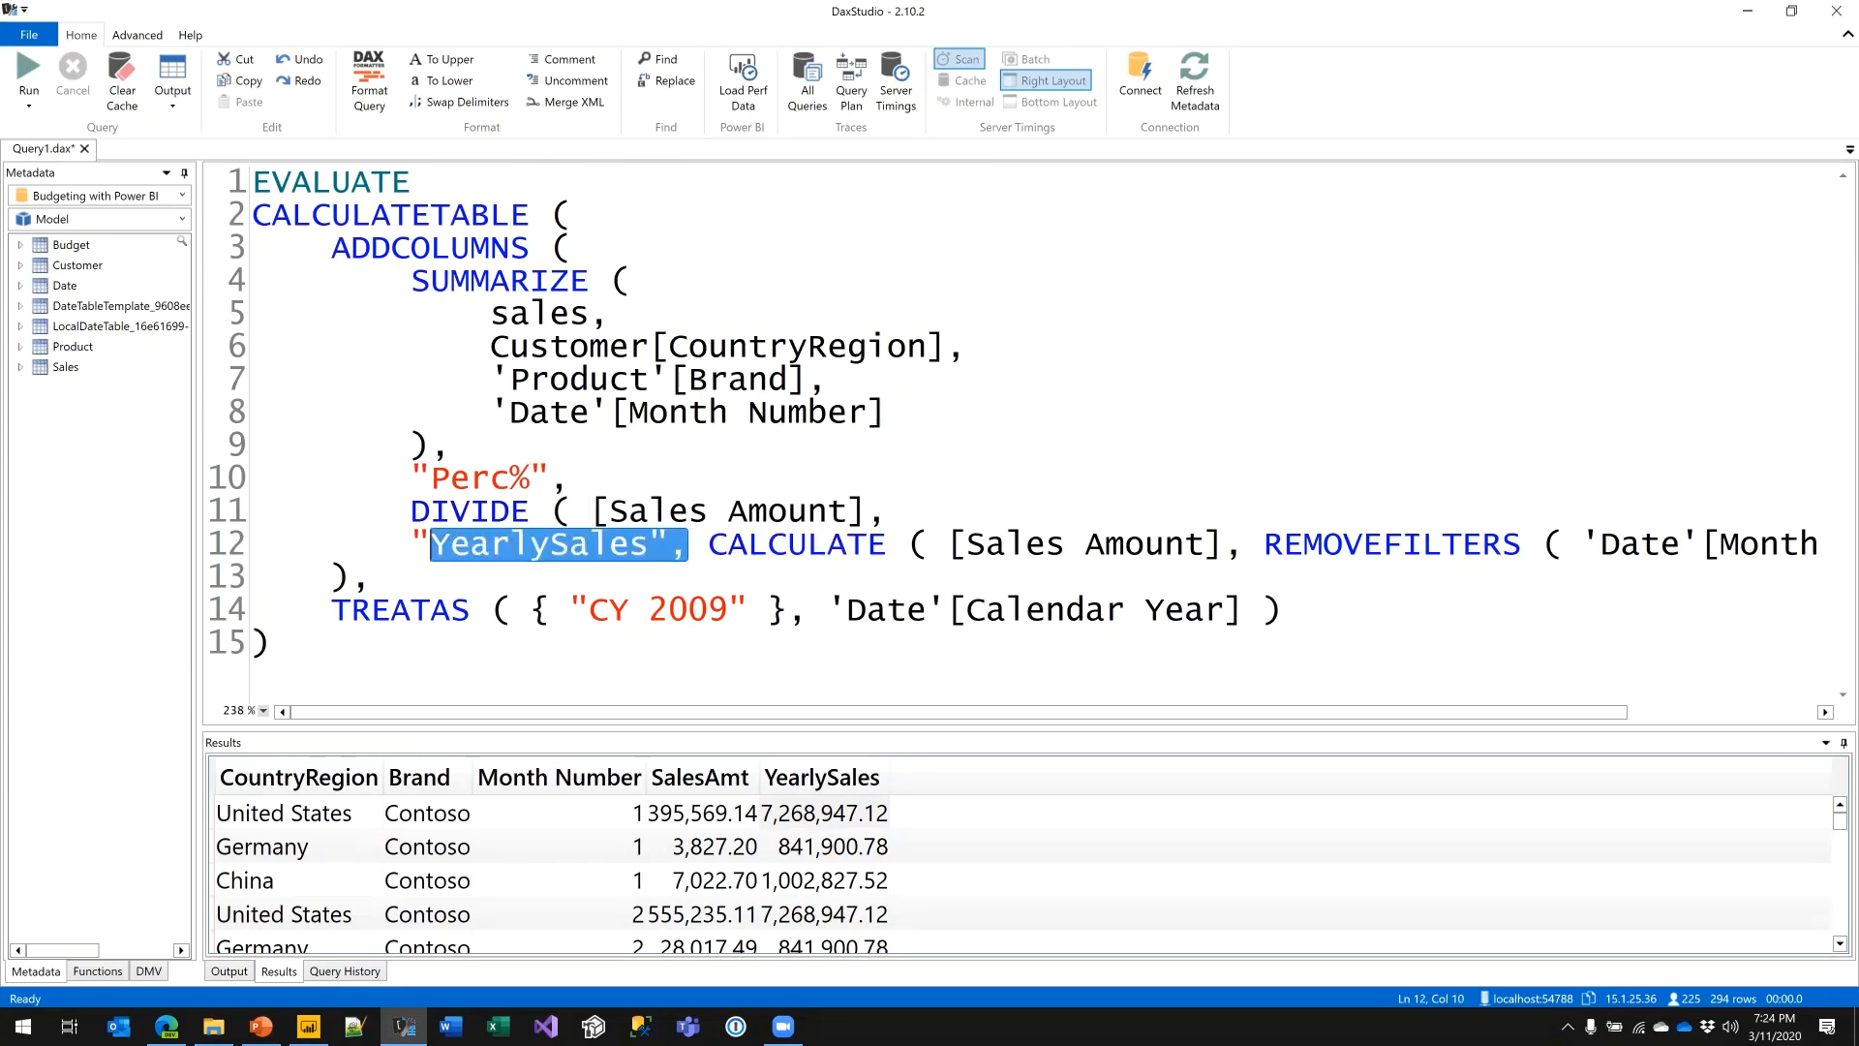
key("Delete")
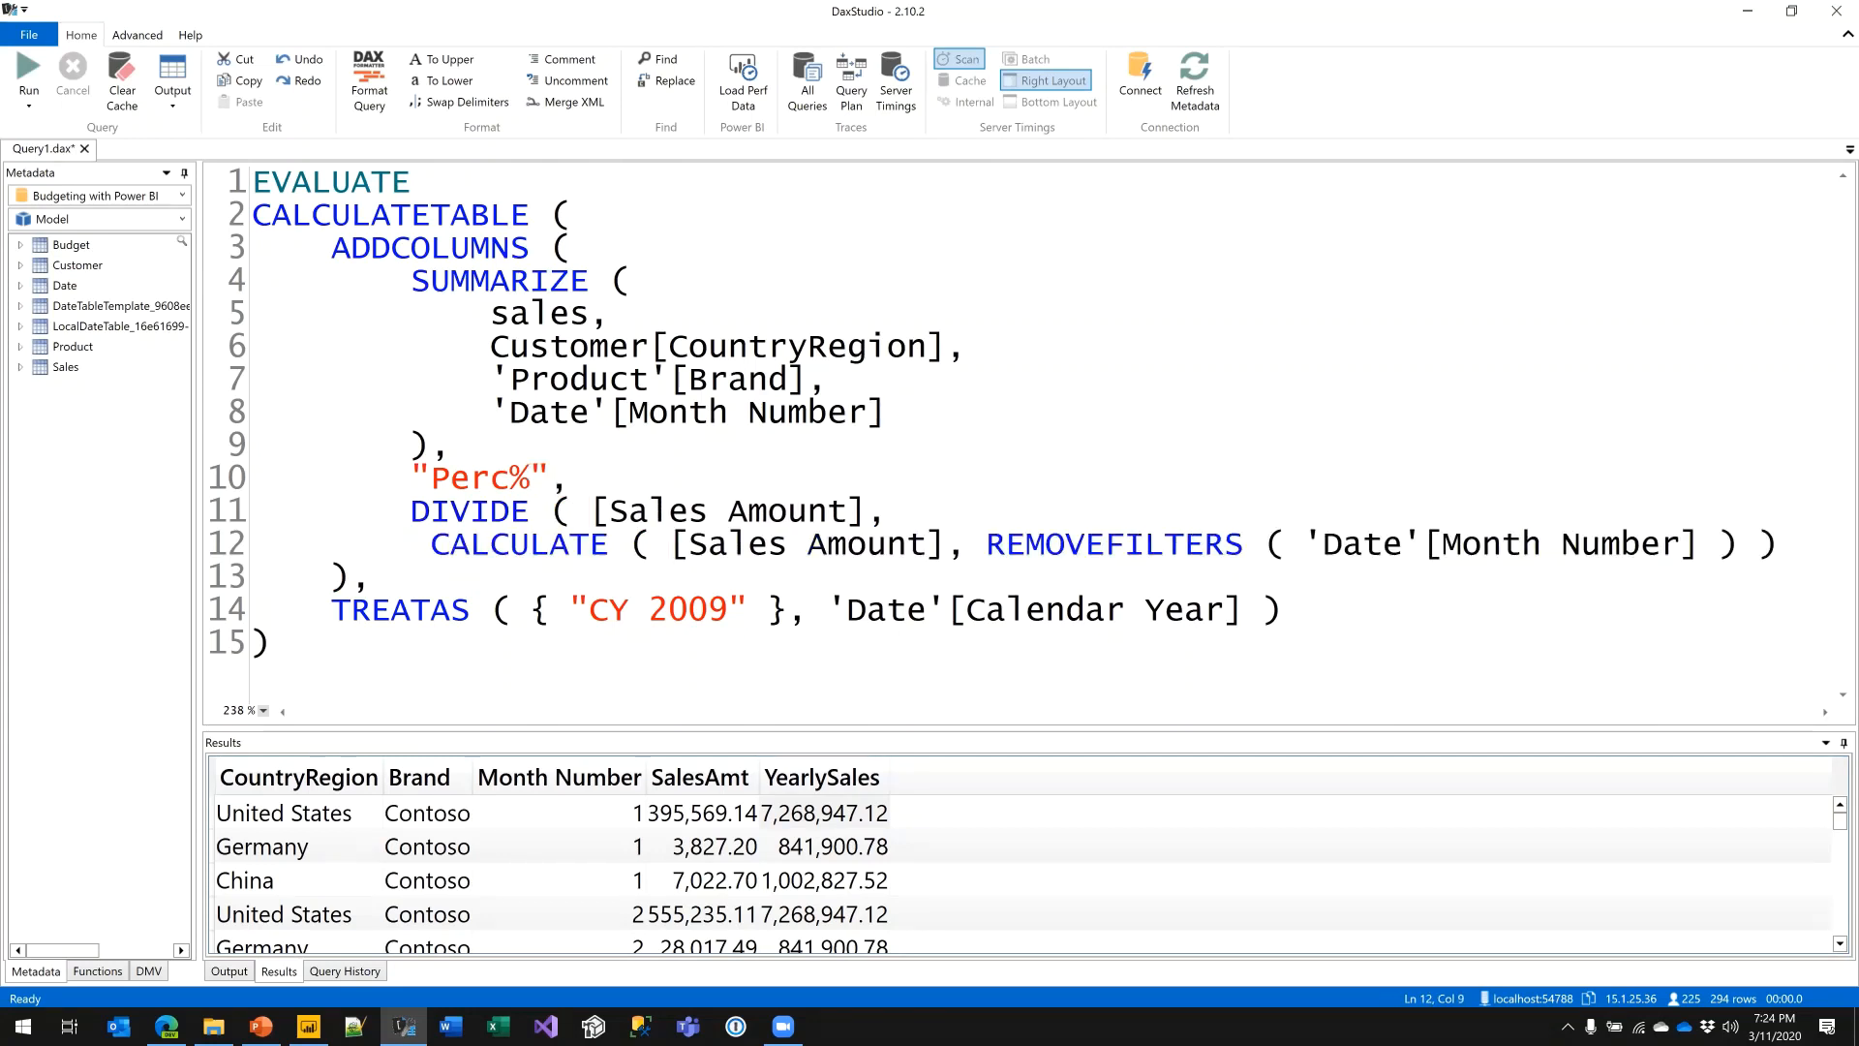
key("End")
type(")")
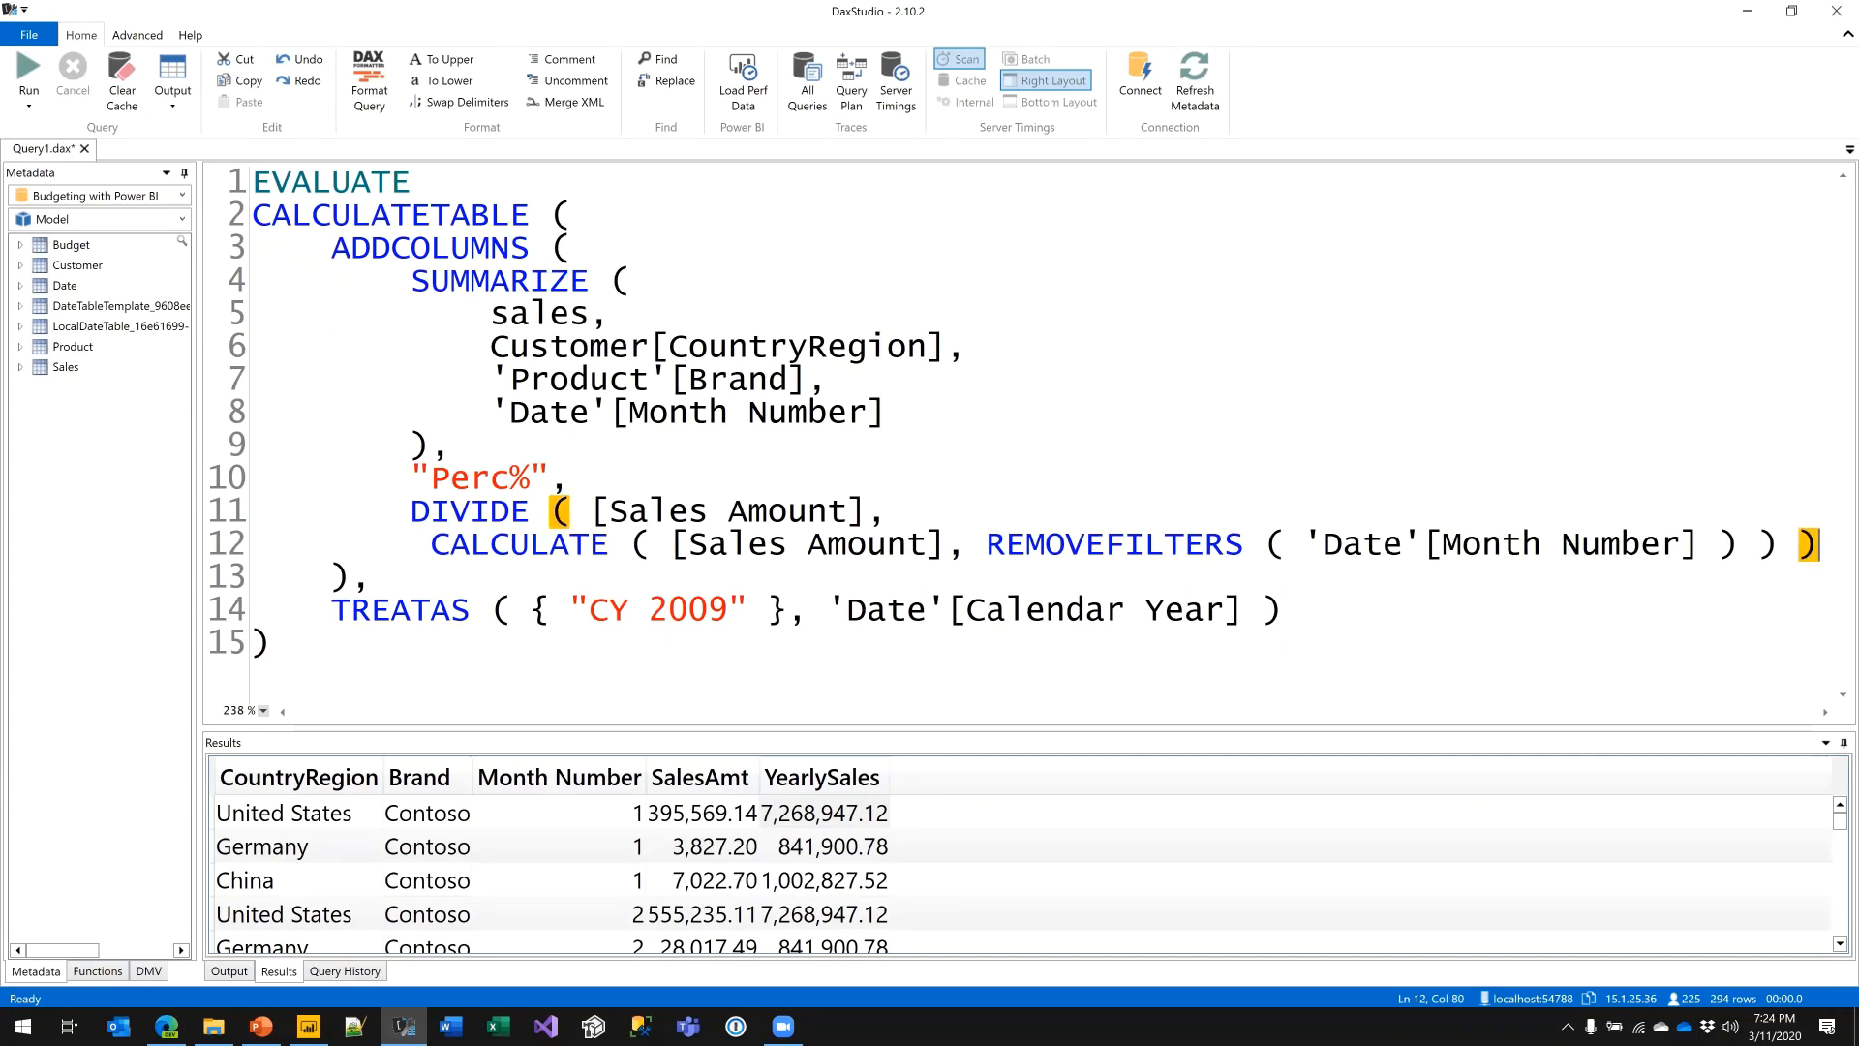
- Format and run the query, and check the January percentage of Contoso in the United States in the Perc% column
key("F6")
key("F5")
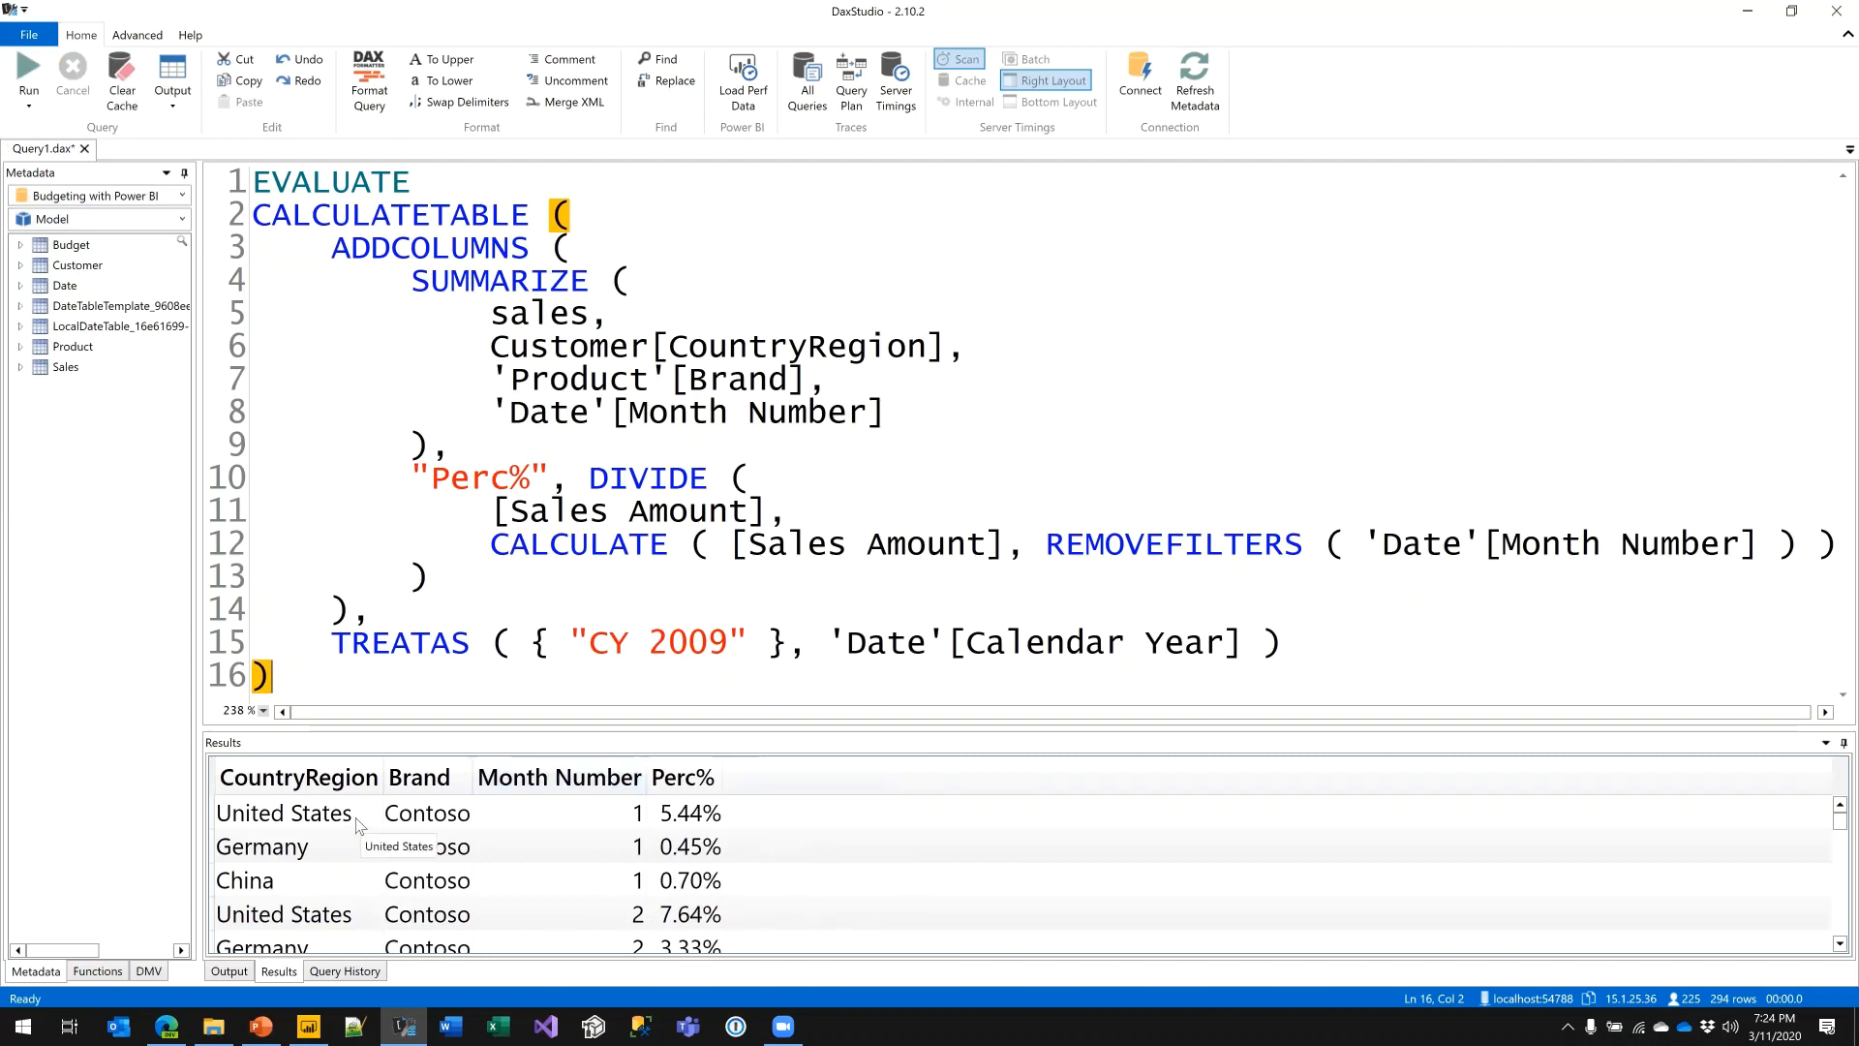
left_click(710, 813)
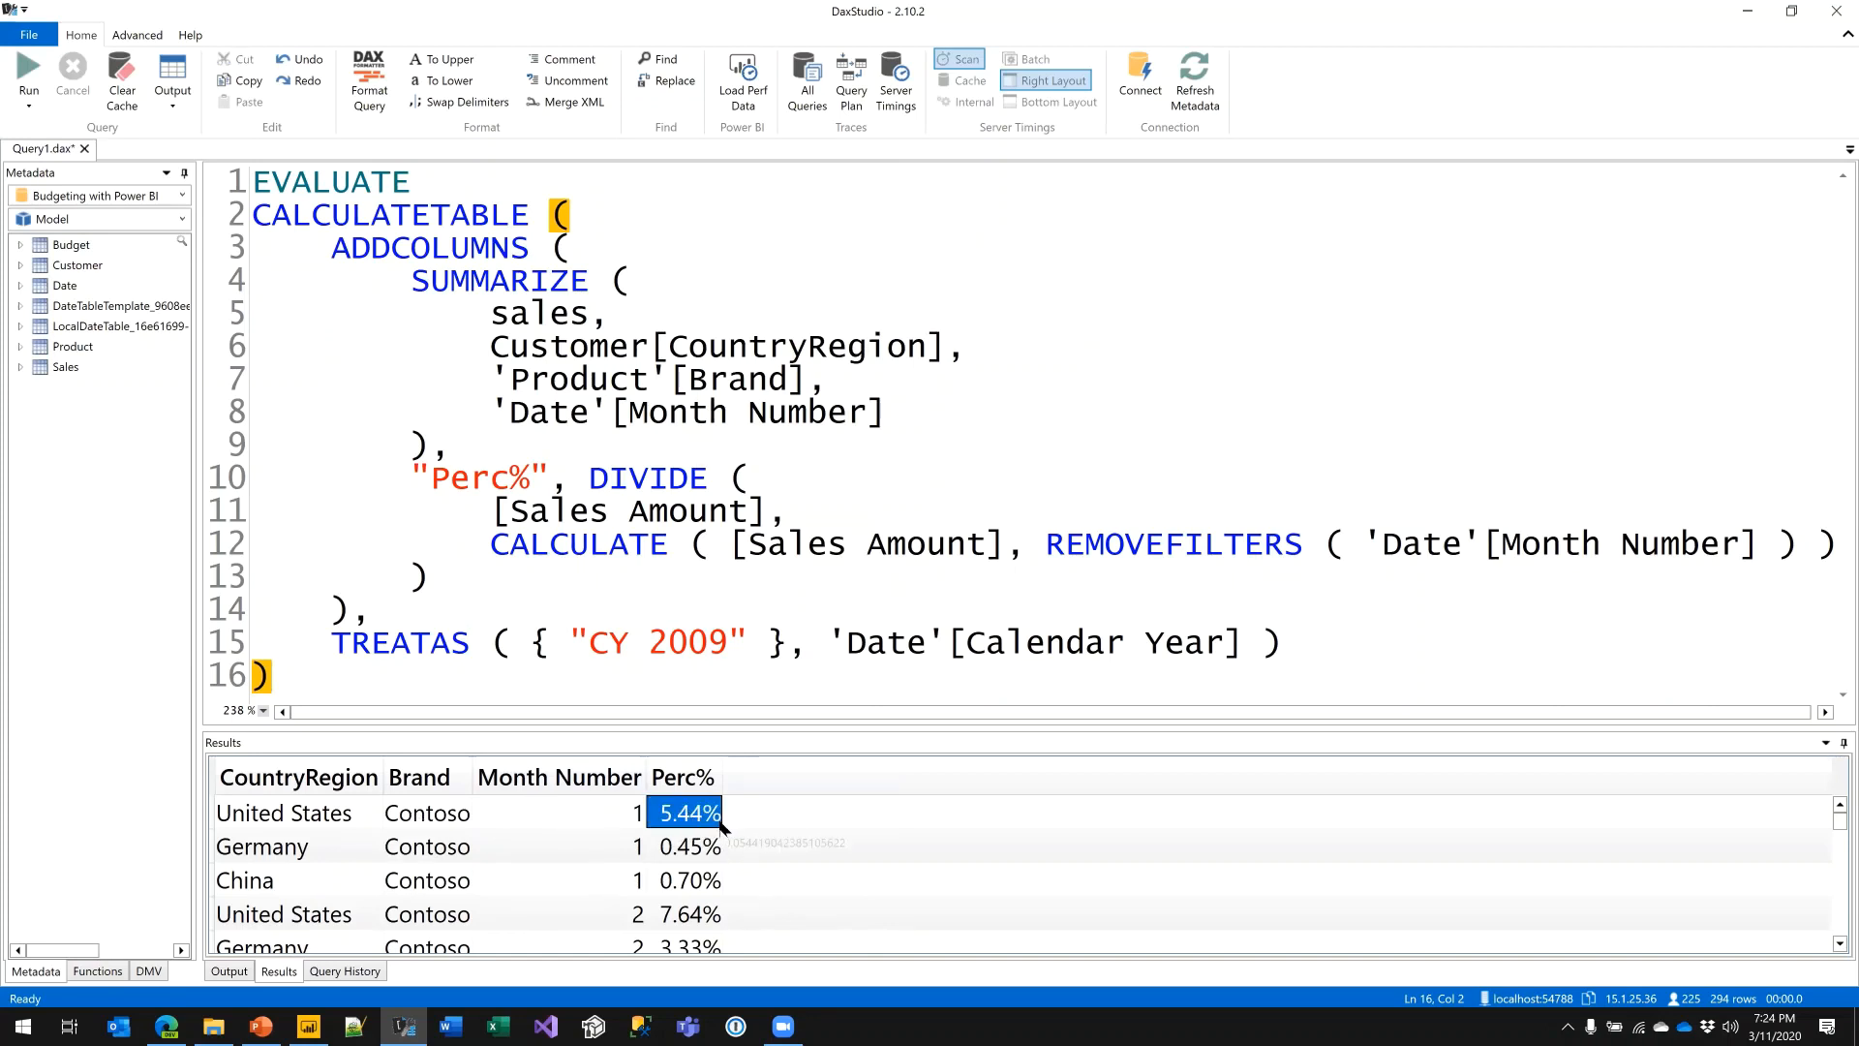
mouse_move(721, 822)
left_click_drag(426, 485, 539, 486)
left_click(552, 489)
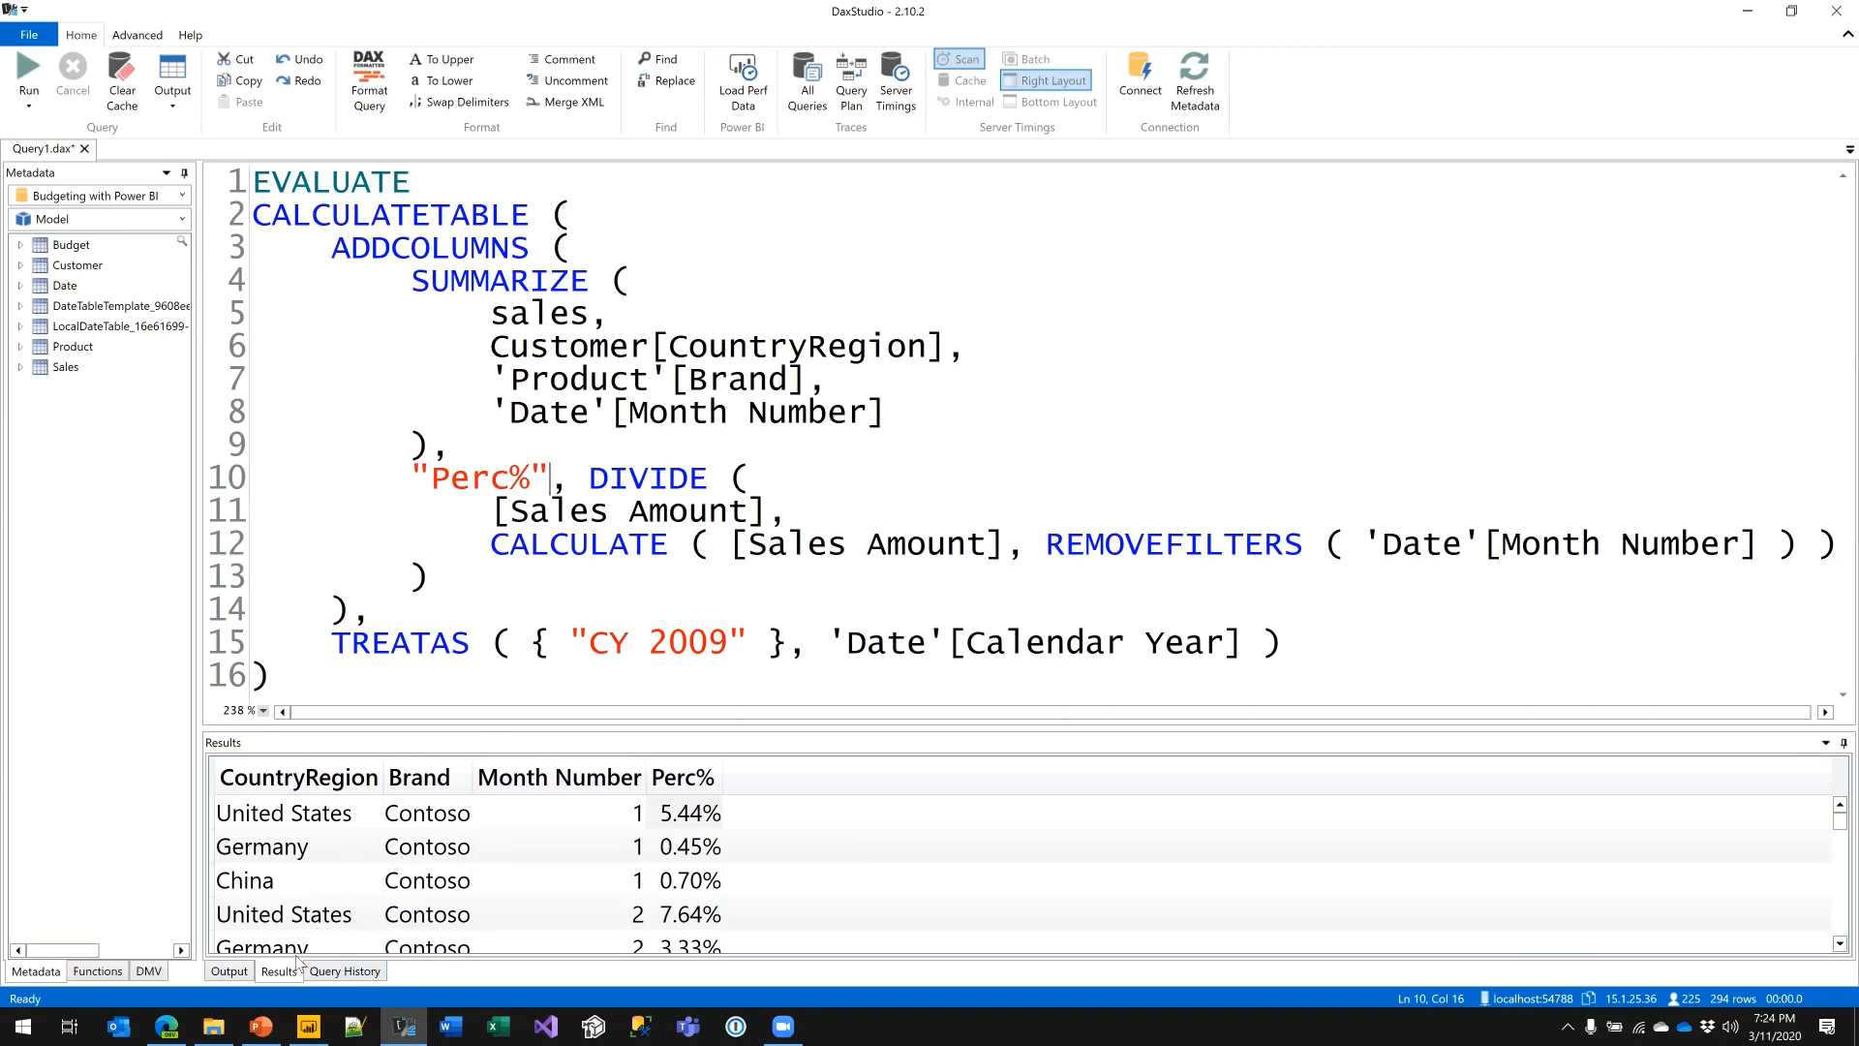
- Expand Contoso in the budget matrix on Page 1 in Power BI Desktop, check its United States budget per scenario, and return to DAX Studio
left_click(308, 1025)
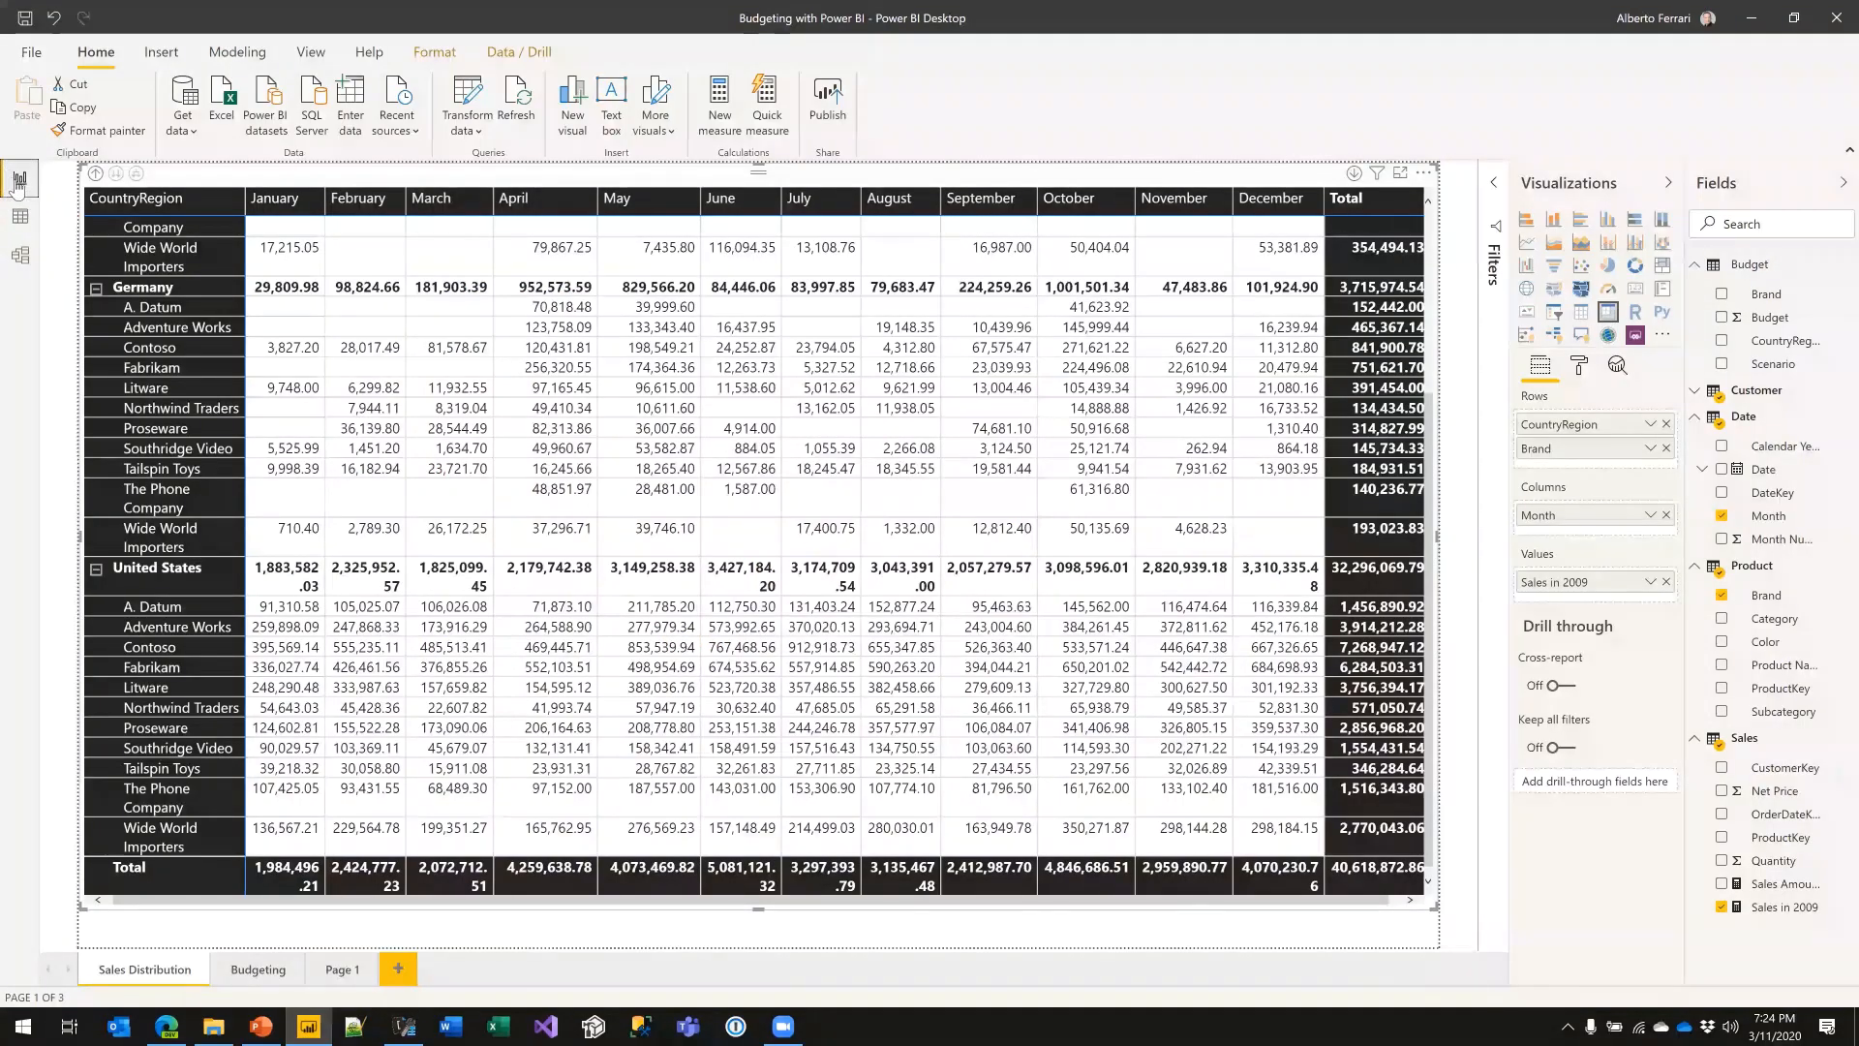
left_click(360, 968)
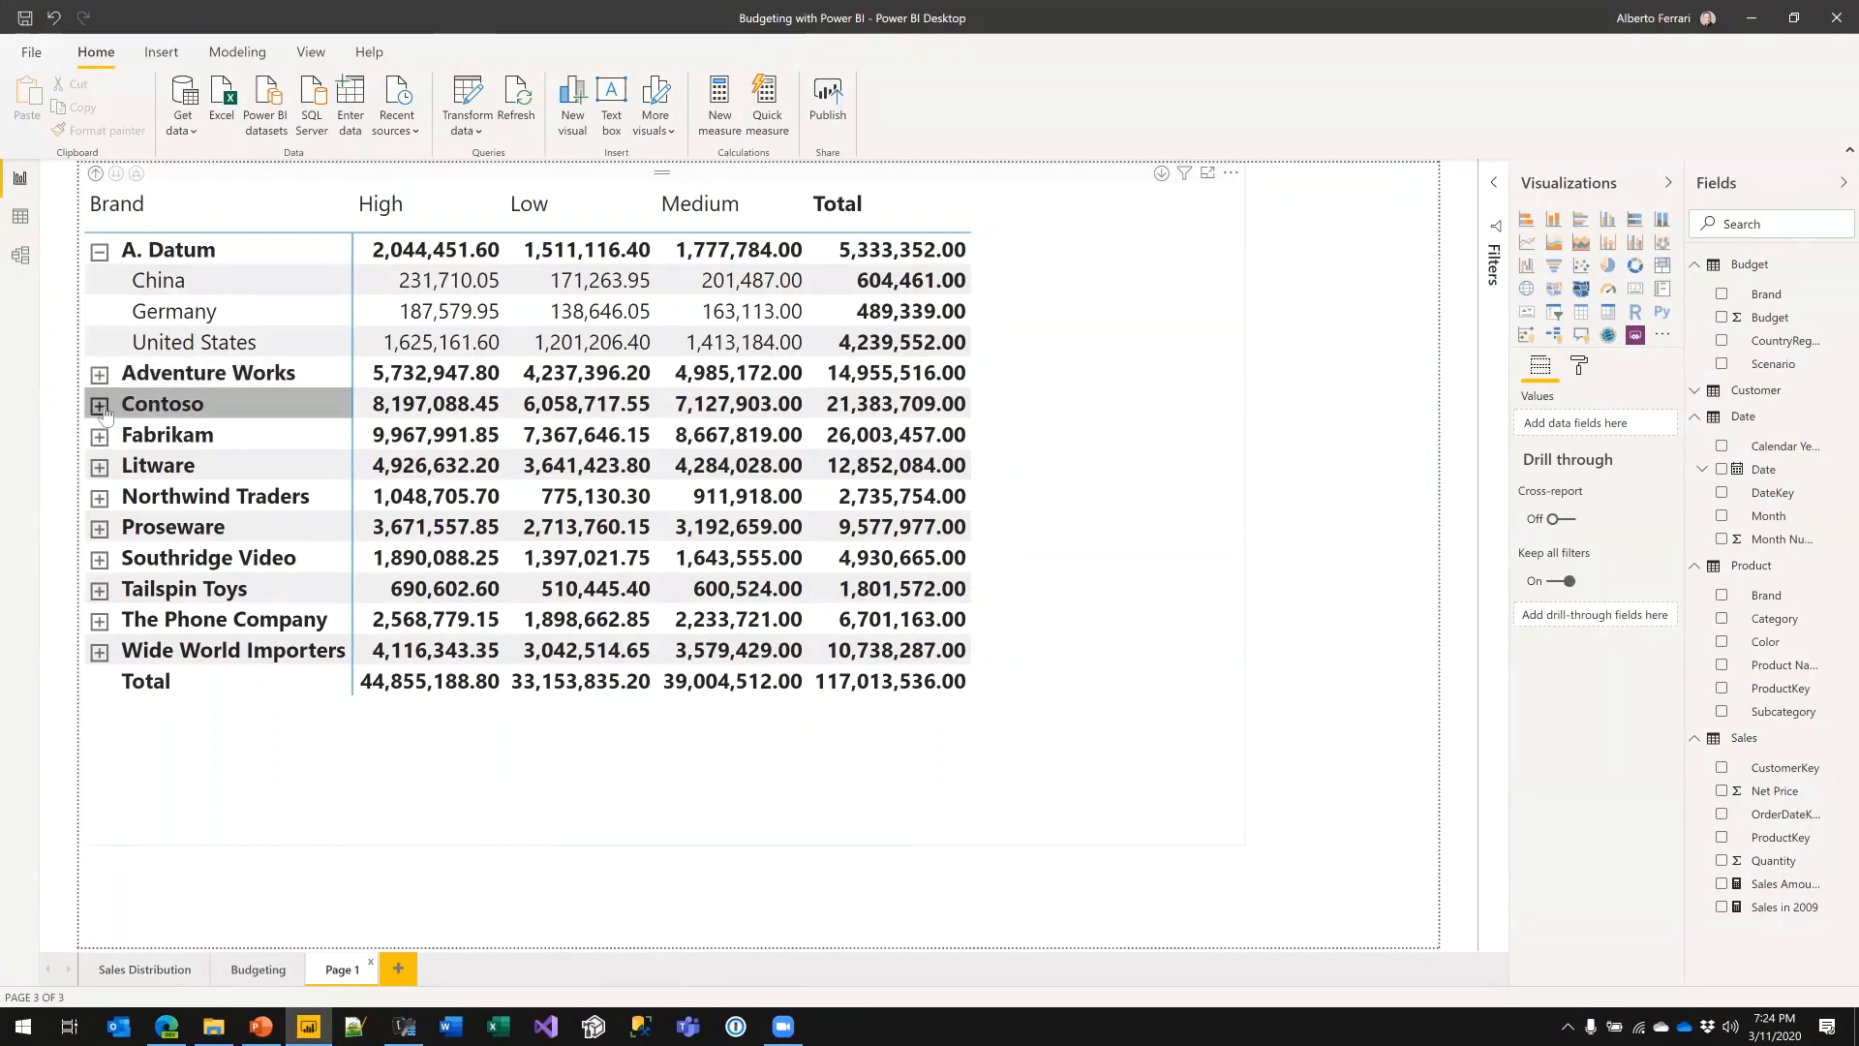
left_click(100, 406)
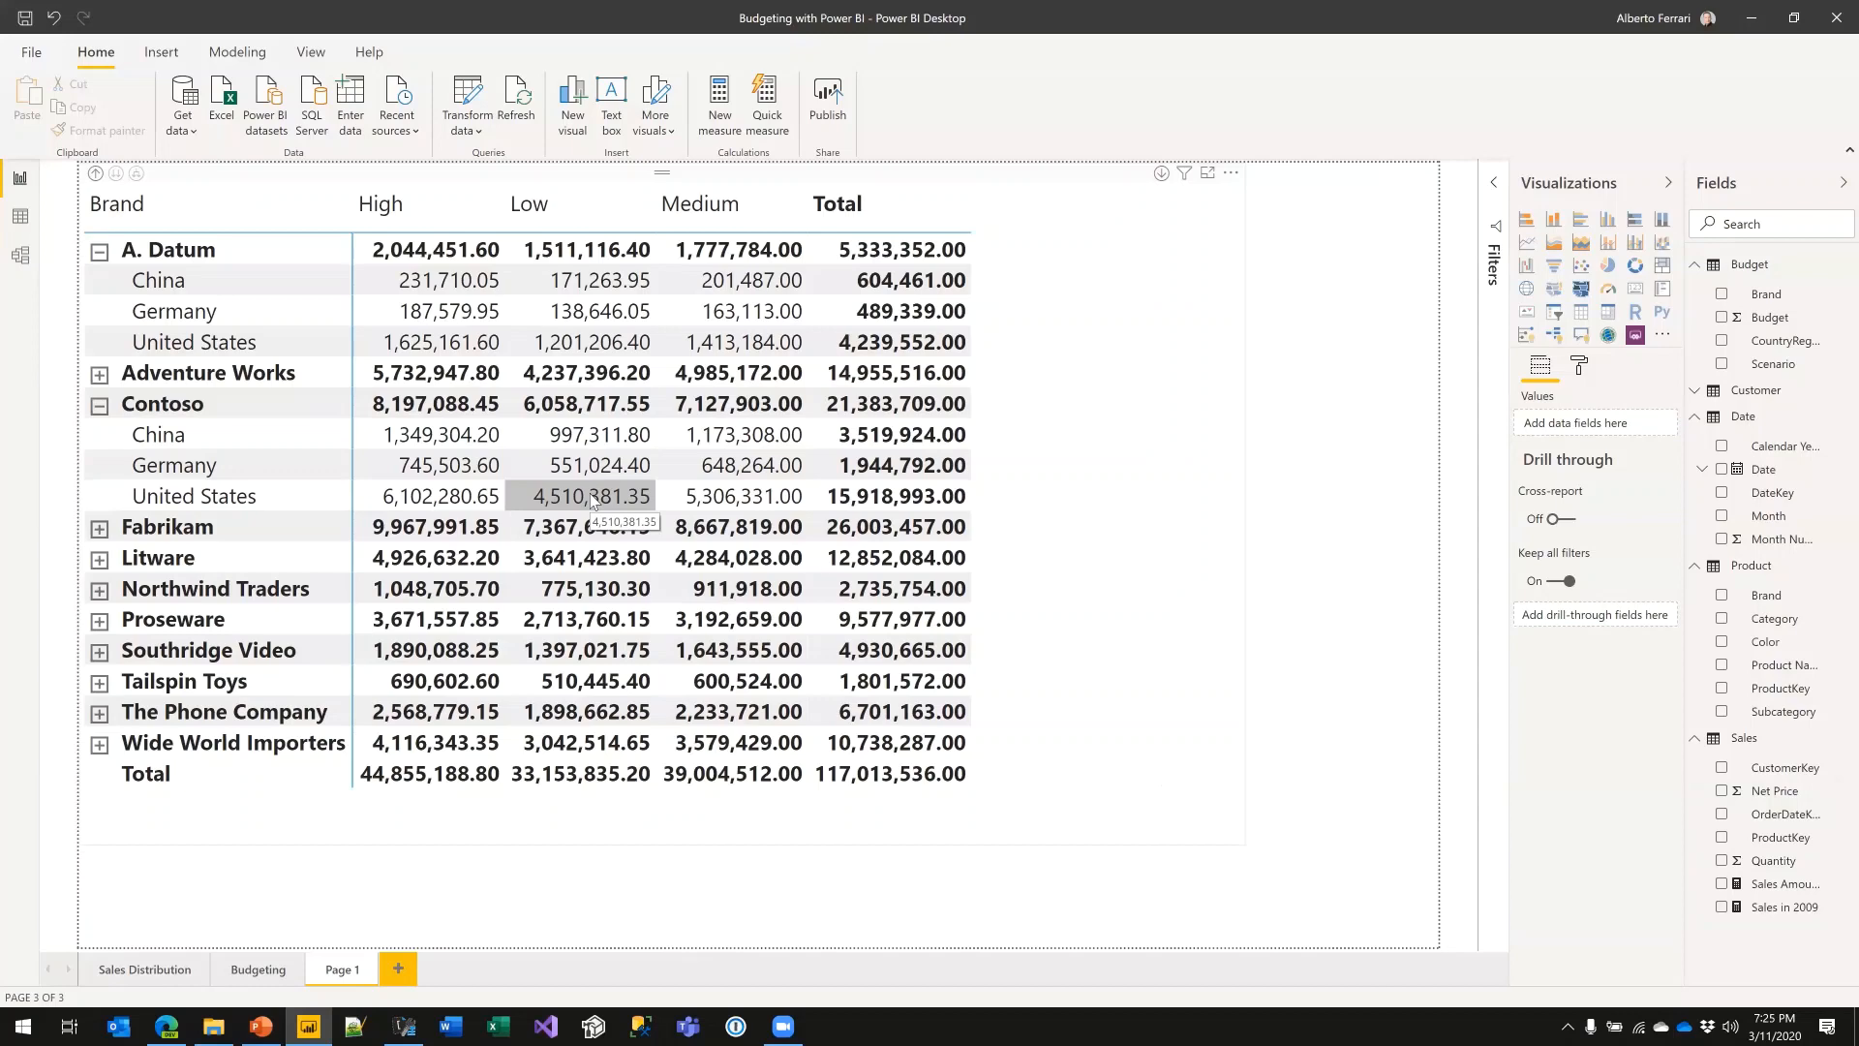
key("alt+Tab")
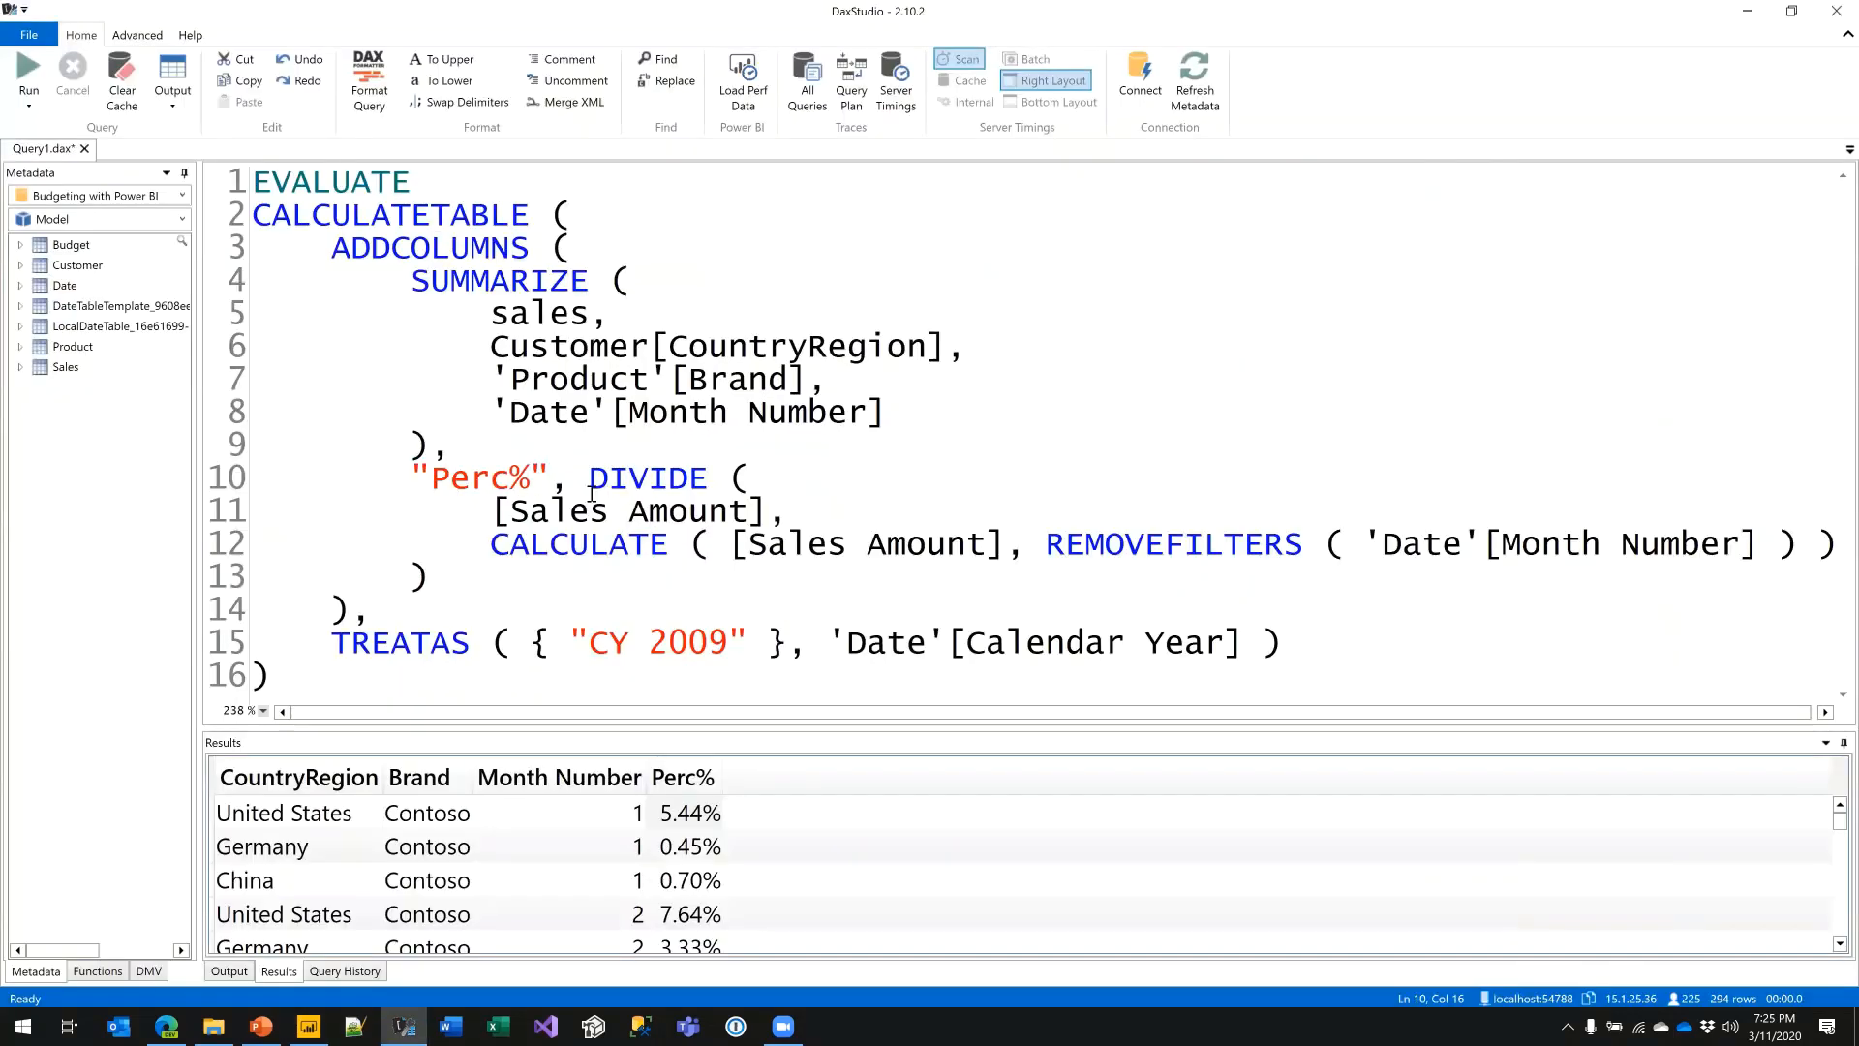
- Add a further column named "Budget" below the Perc% expression in ADDCOLUMNS
left_click(554, 565)
type(",")
key("Return")
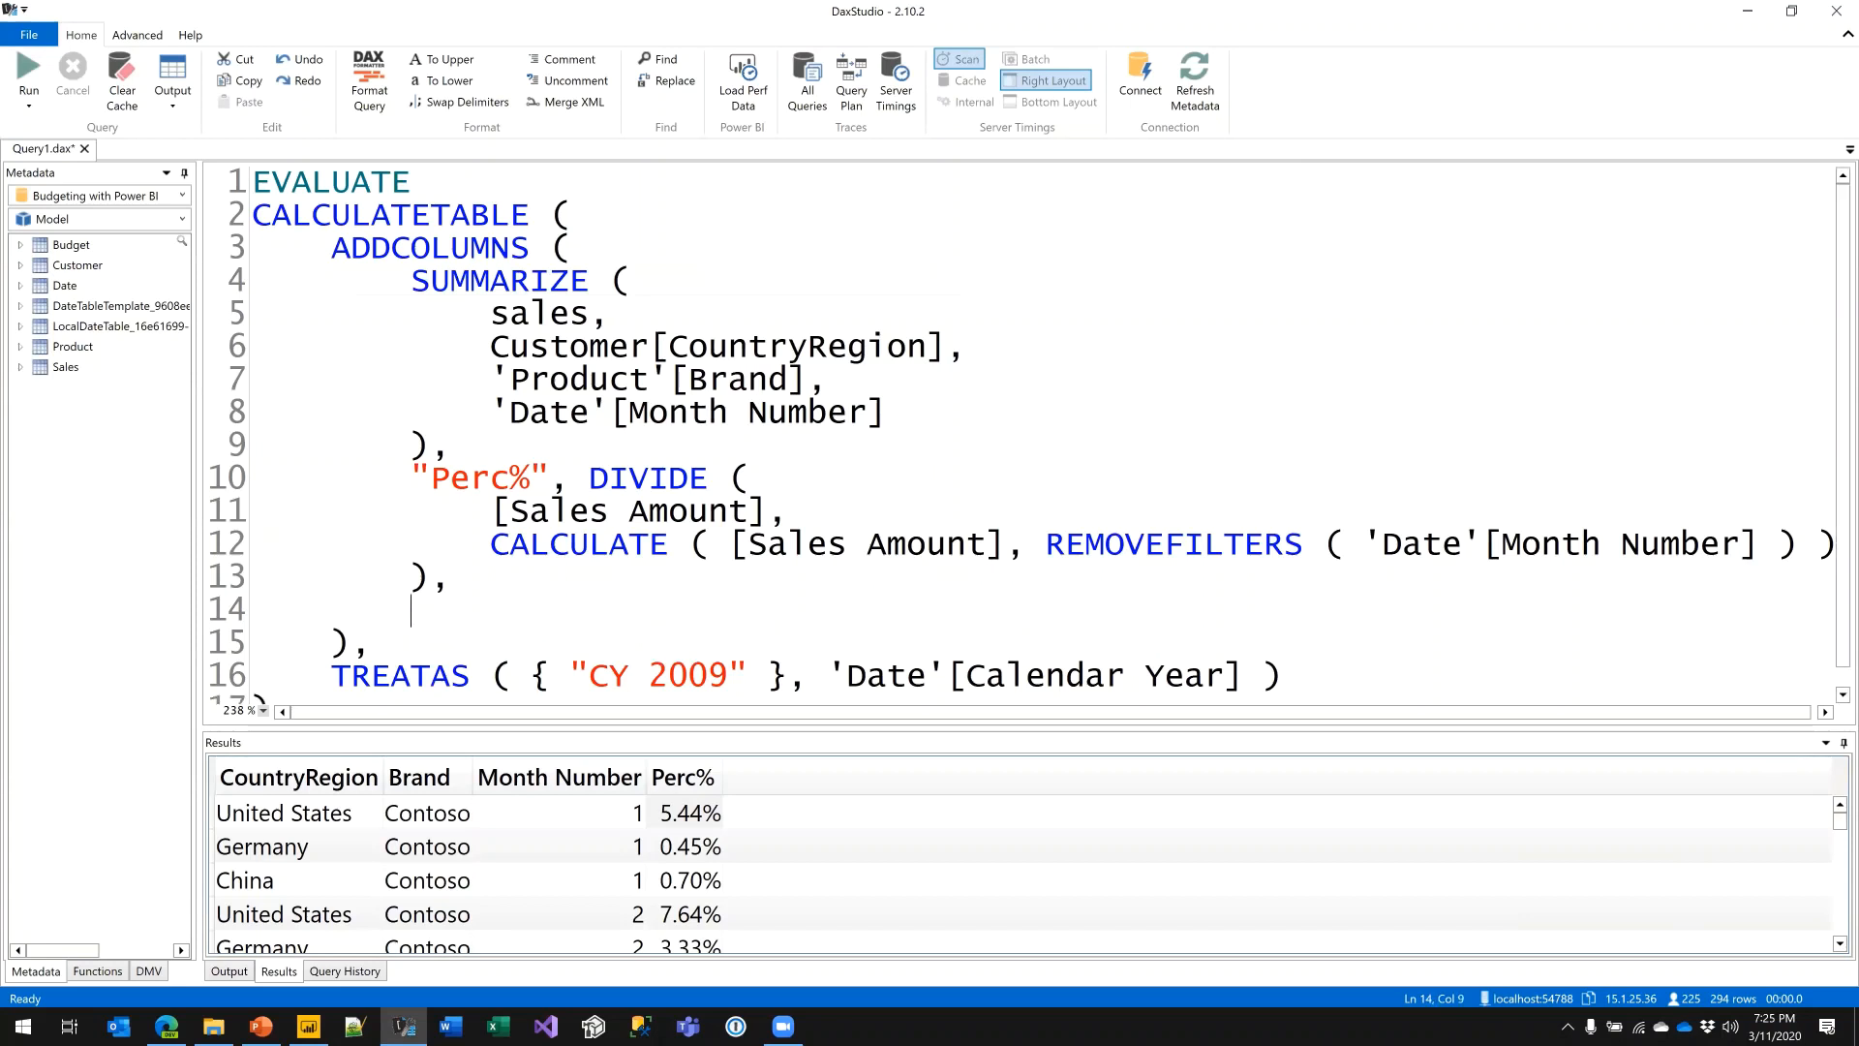
type("\"Budgt")
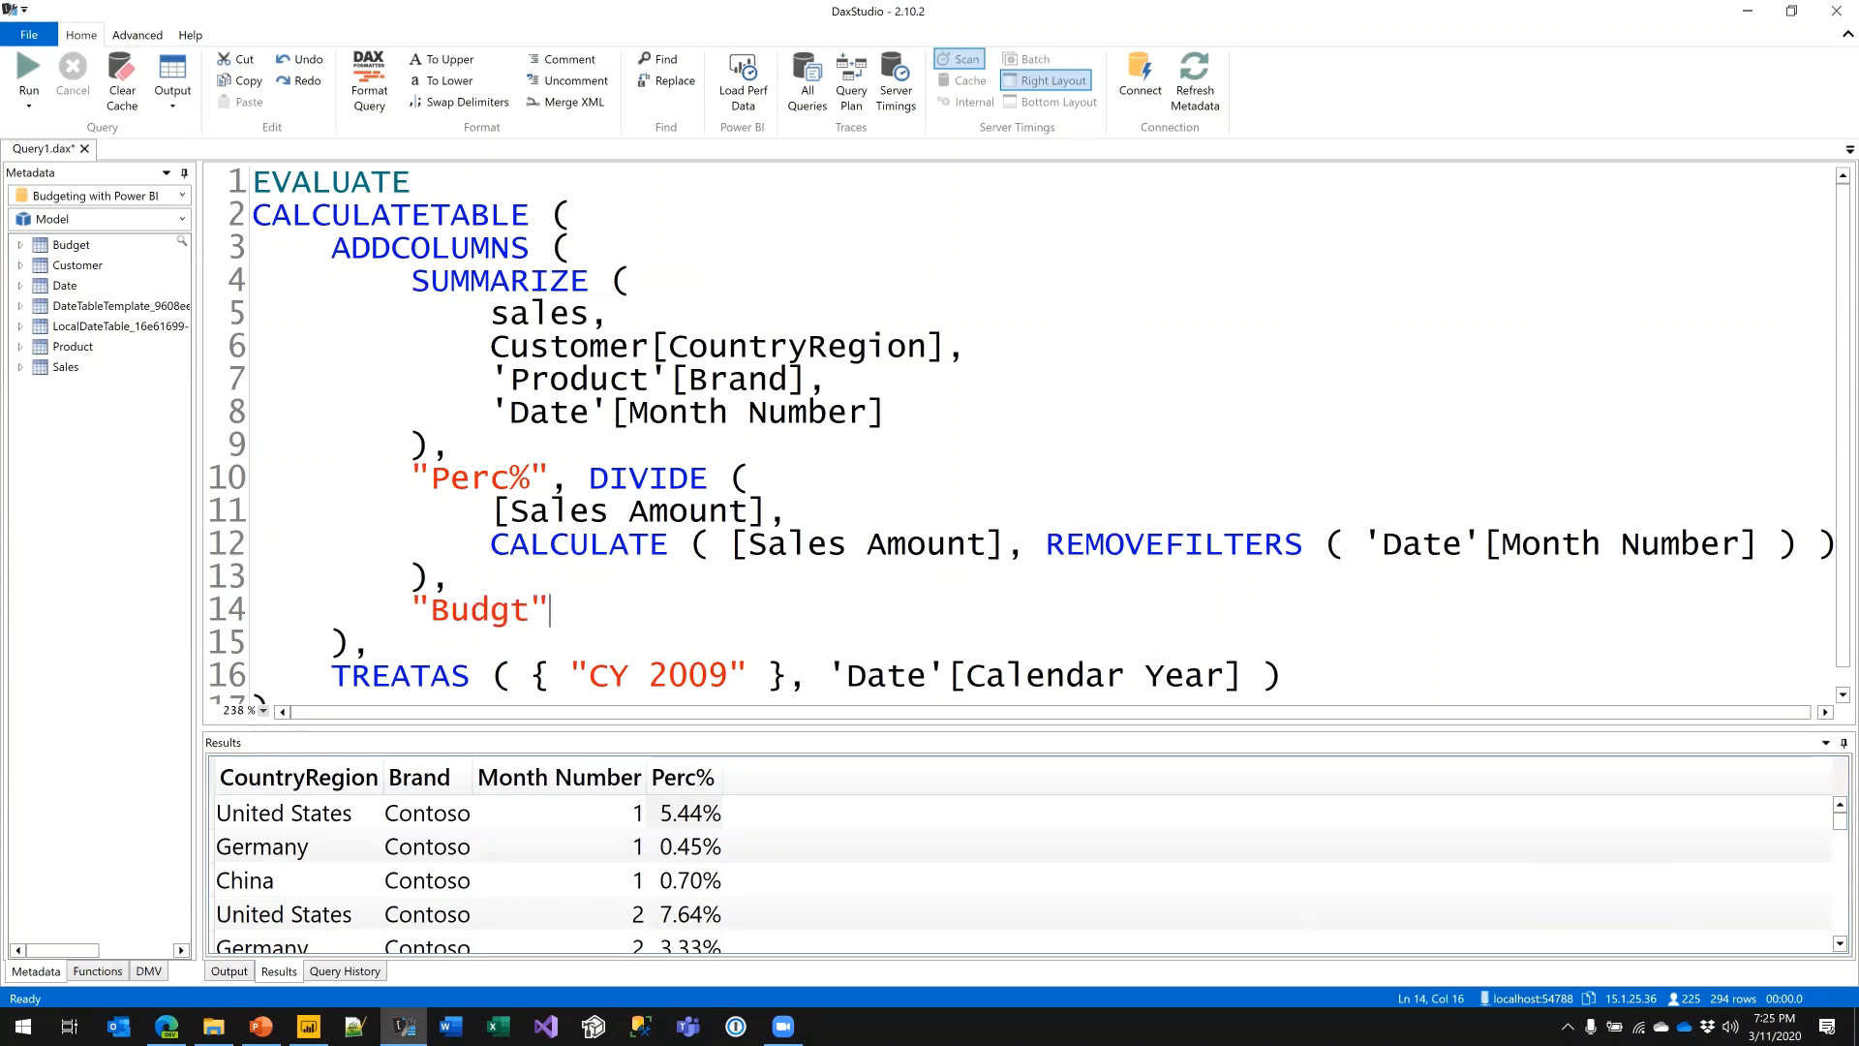
key("BackSpace")
type("et\",")
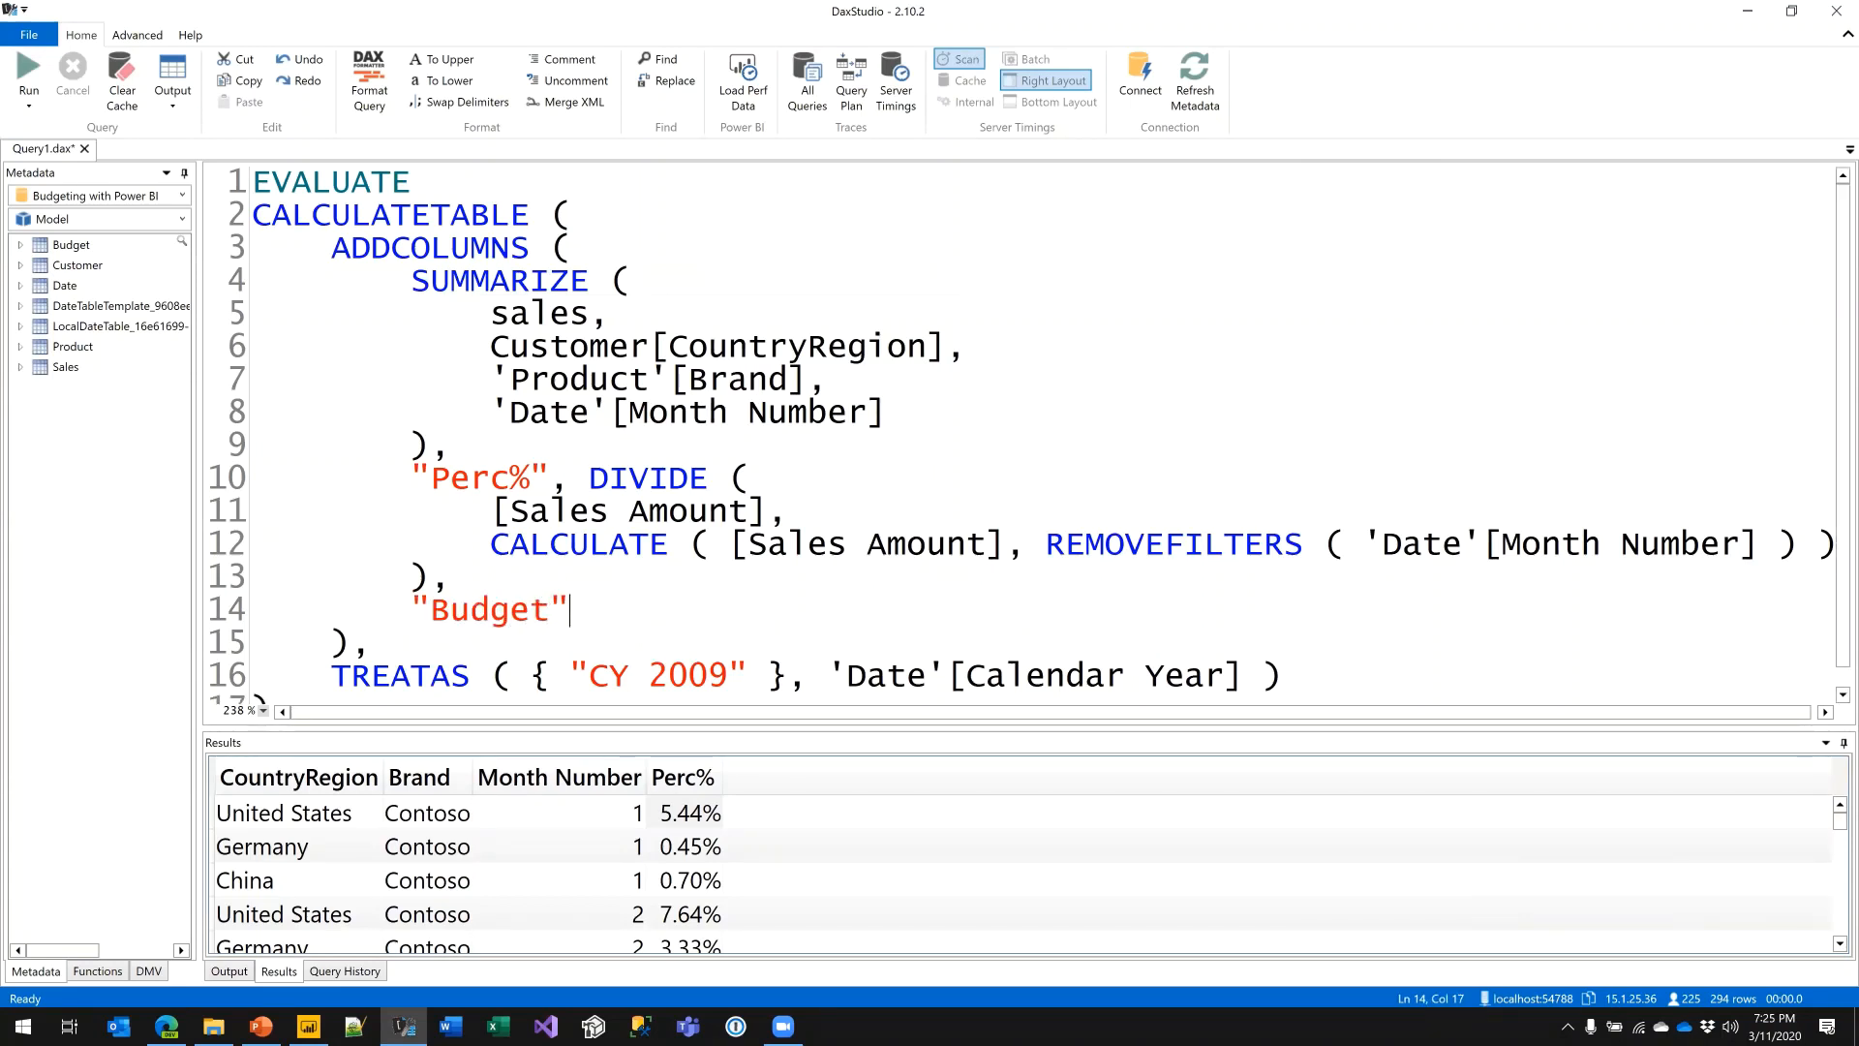
- Start a LOOKUPVALUE call on its own line as the expression of the "Budget" column
key("Return")
key("Tab")
type("LOOK")
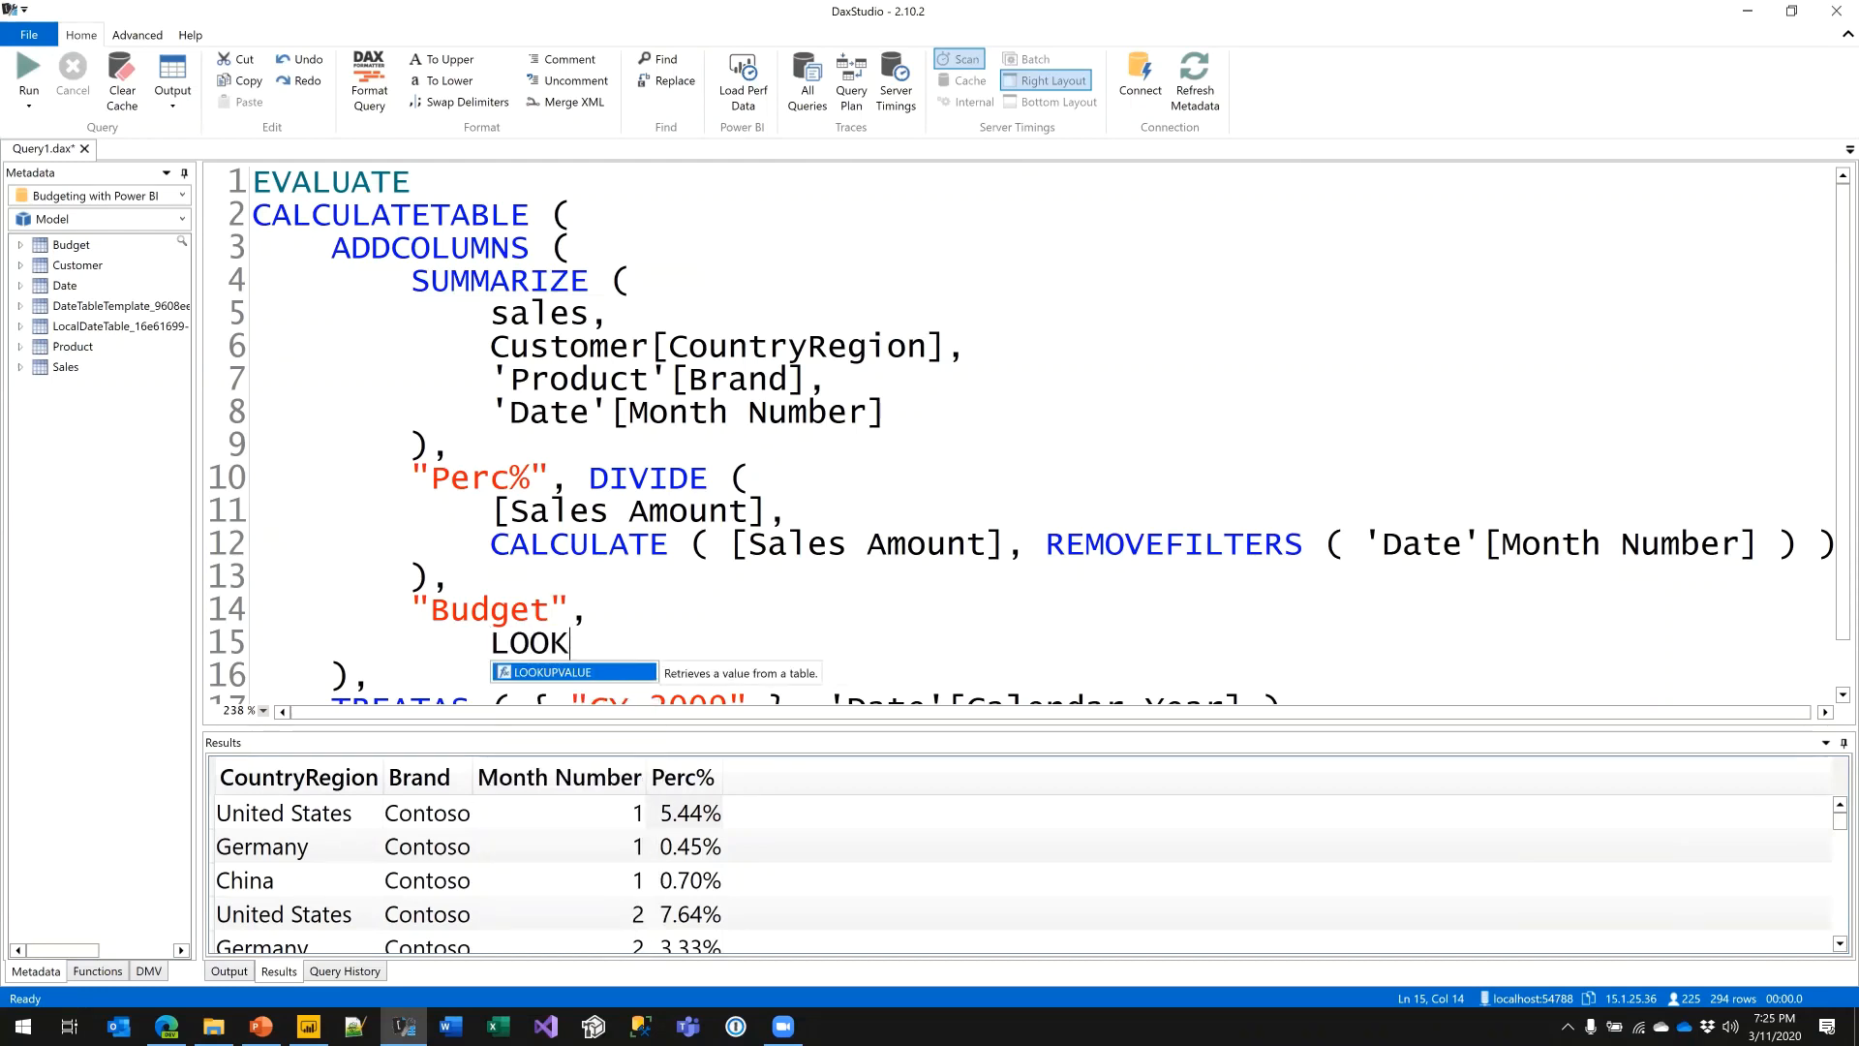
key("Tab")
type("(")
key("Return")
key("Tab")
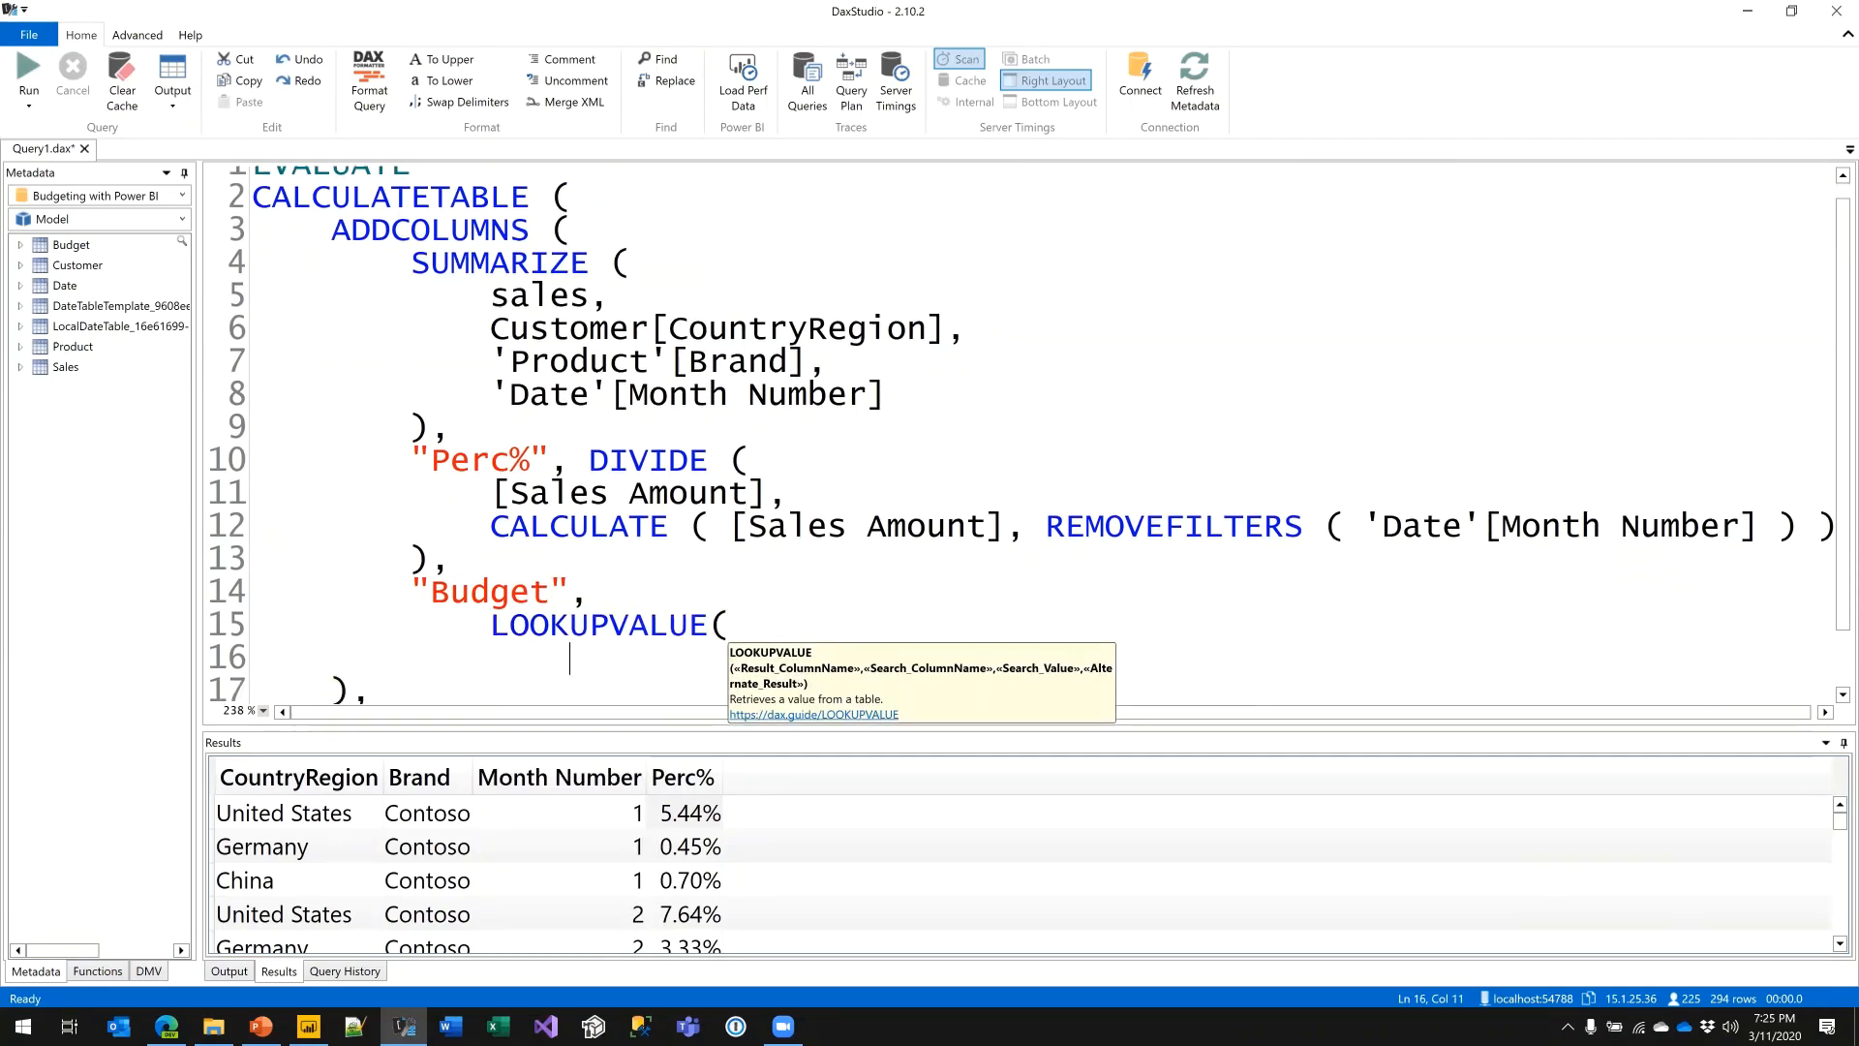
- Enter Budget[Budget] as the result column of LOOKUPVALUE
type("Budget[")
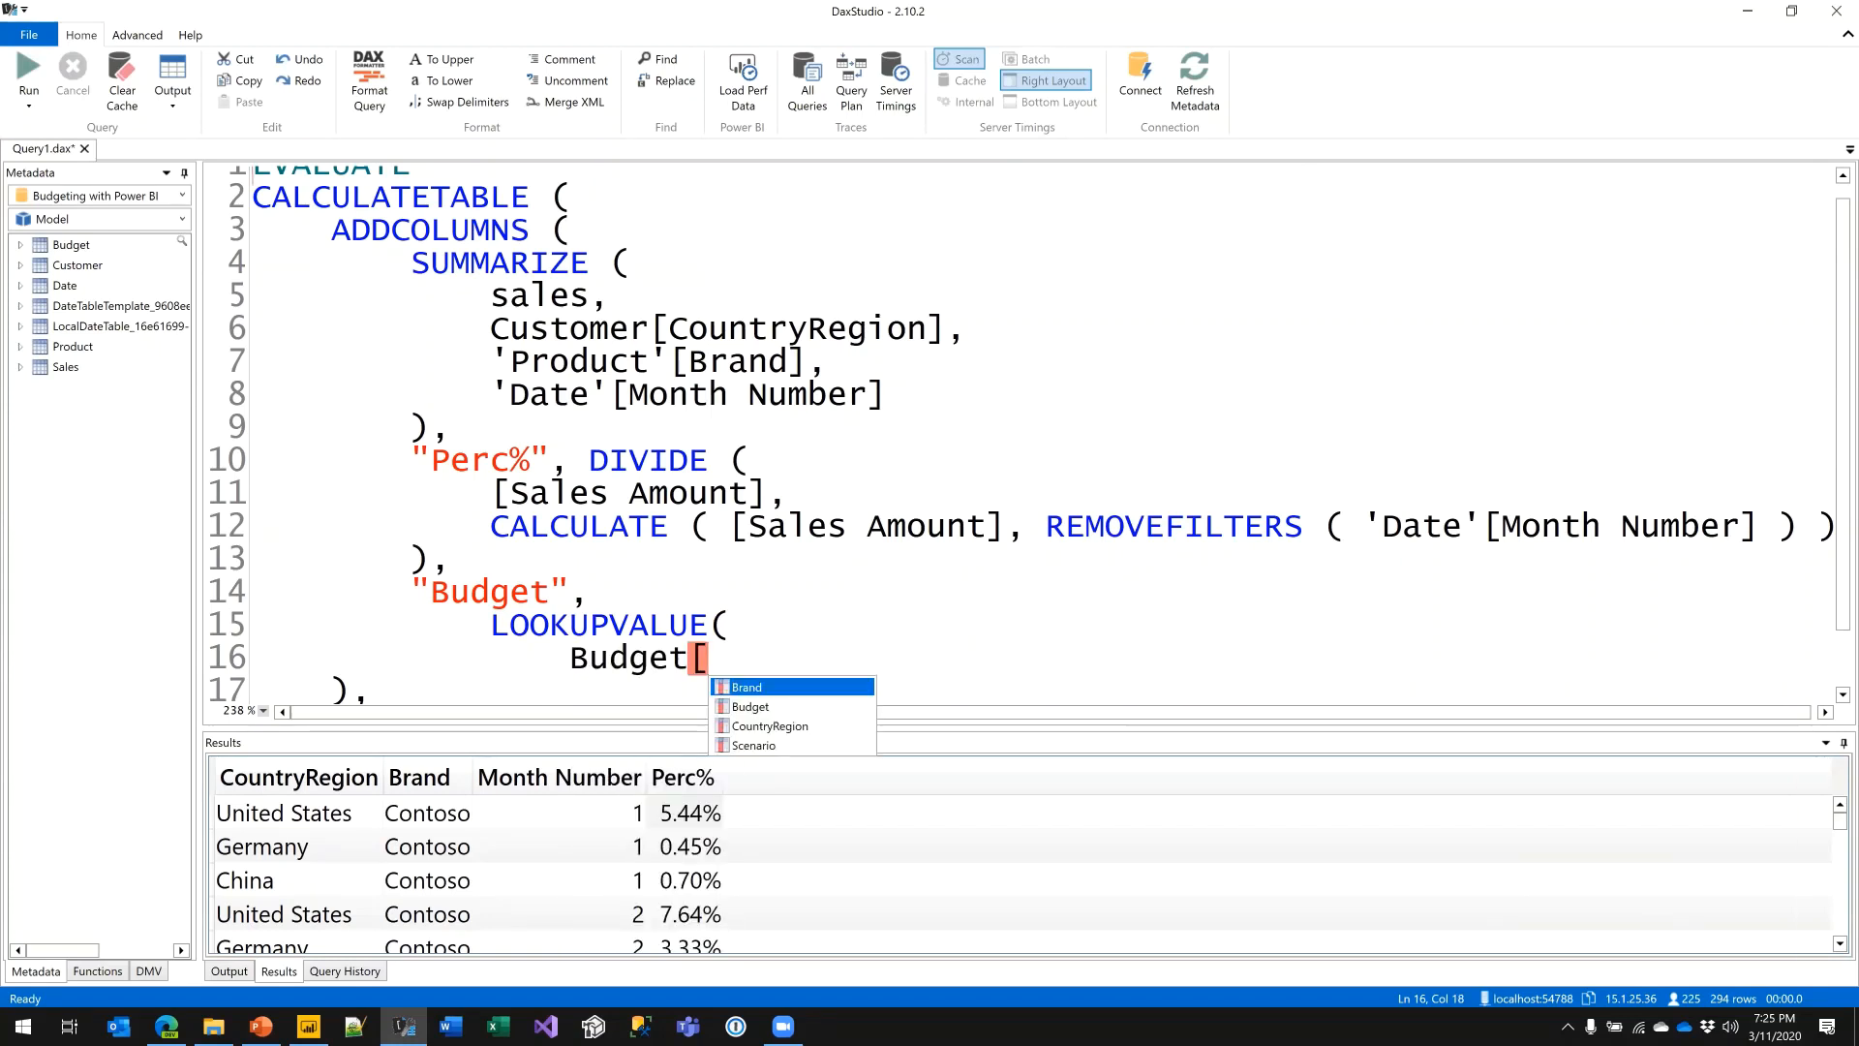
key("Down")
key("Down")
key("Up")
key("Down")
key("Up")
key("Tab")
type(",")
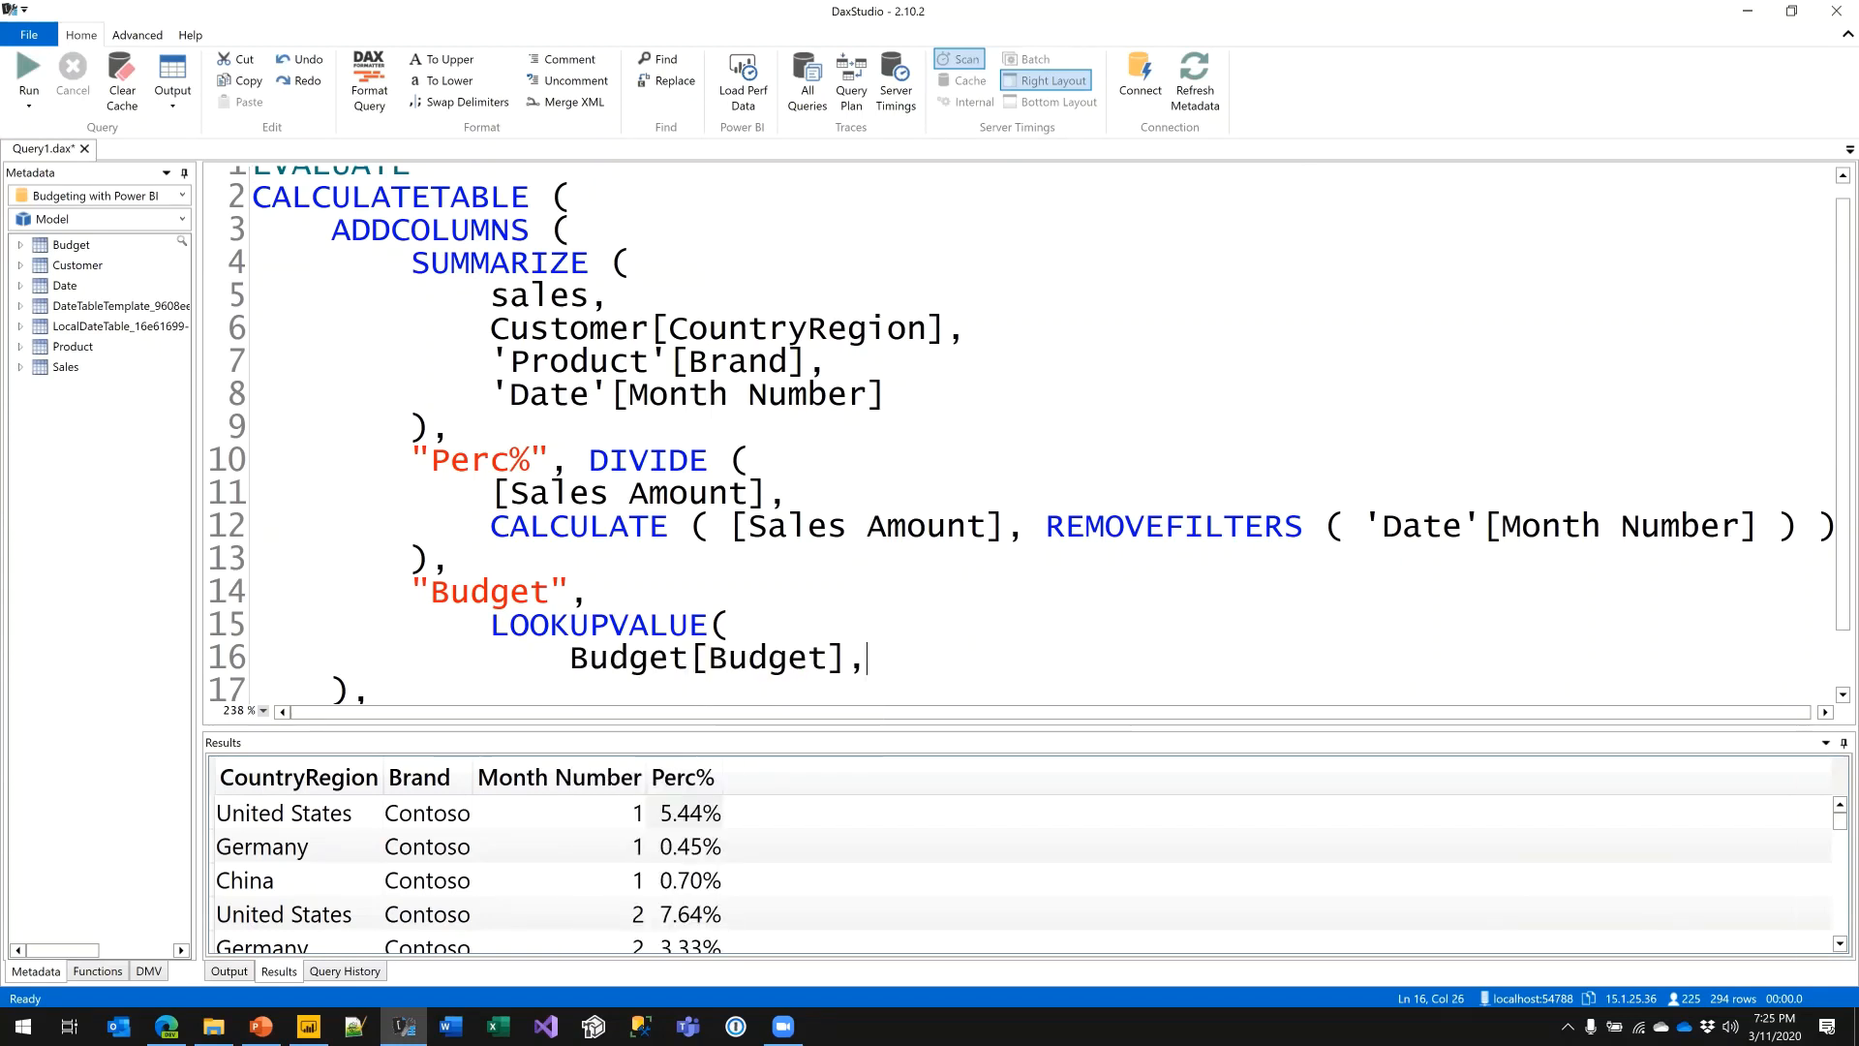
- Add the first LOOKUPVALUE search pair on its own line, matching Budget[CountryRegion] to Customer[CountryRegion]
key("Return")
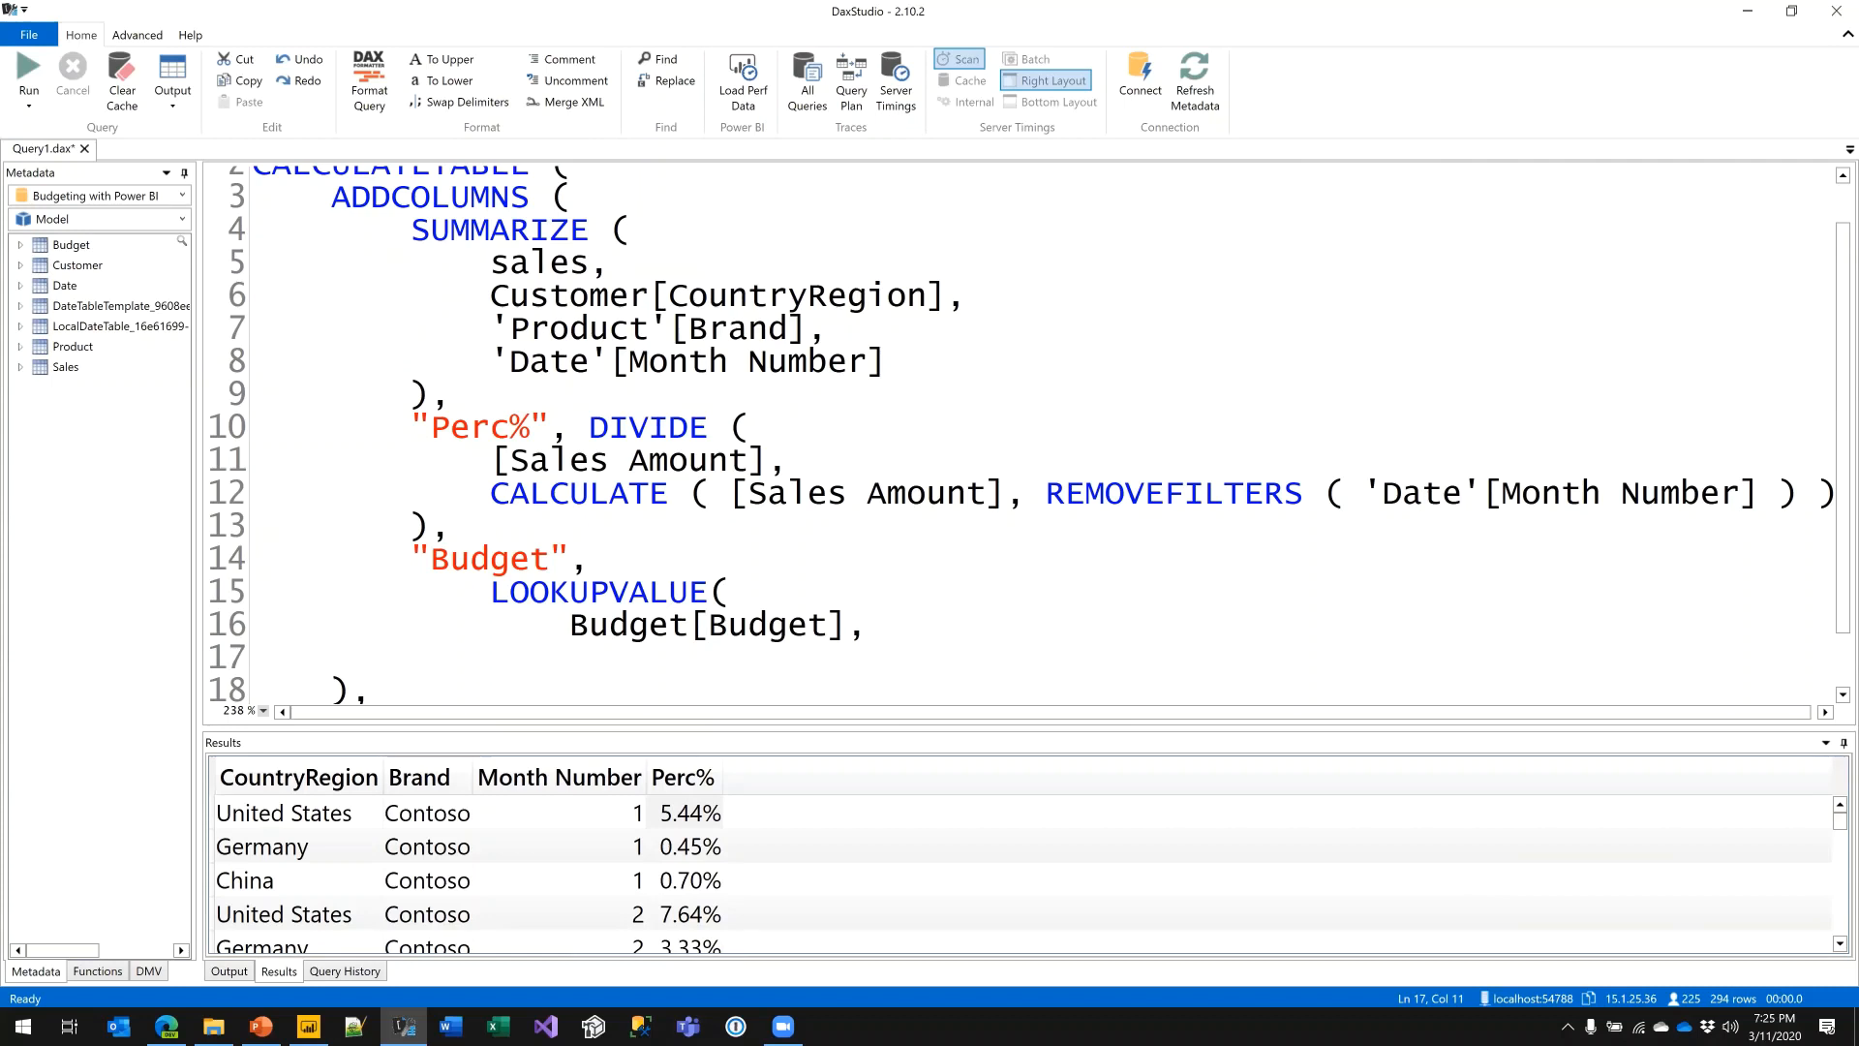
type("Budget[o")
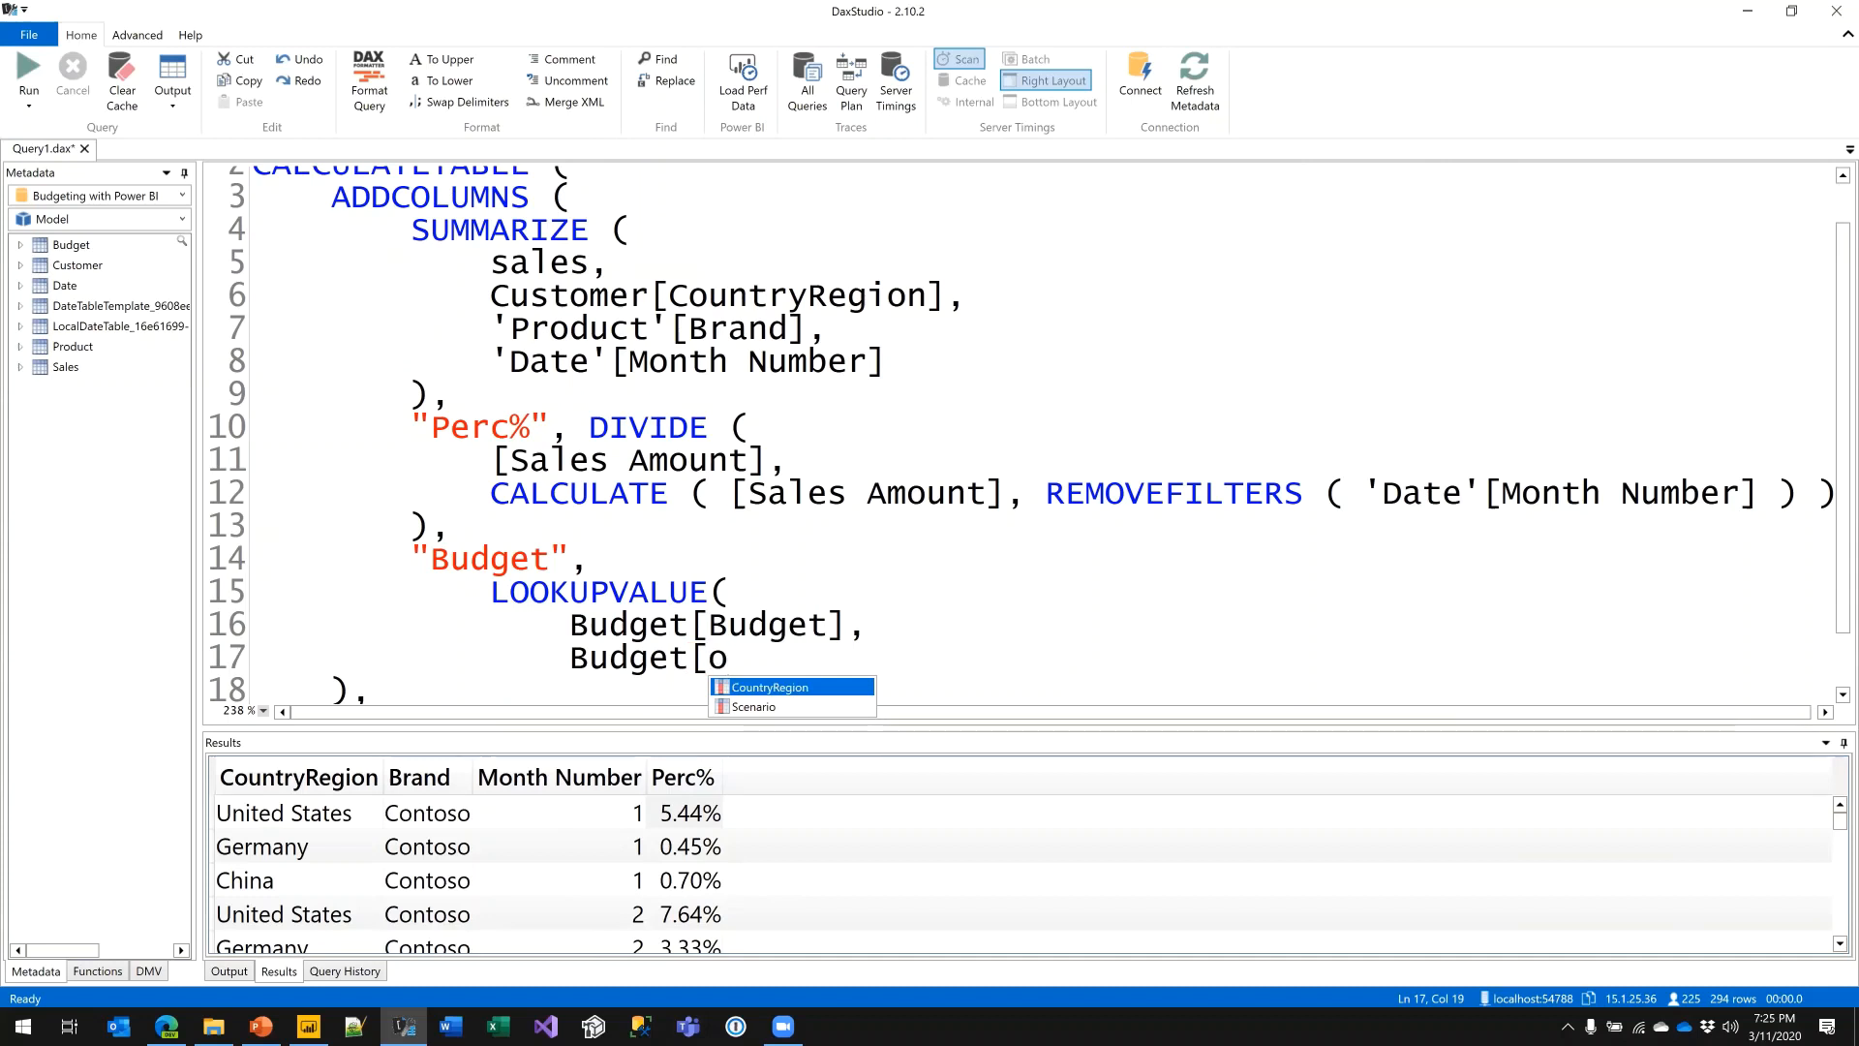
key("Tab")
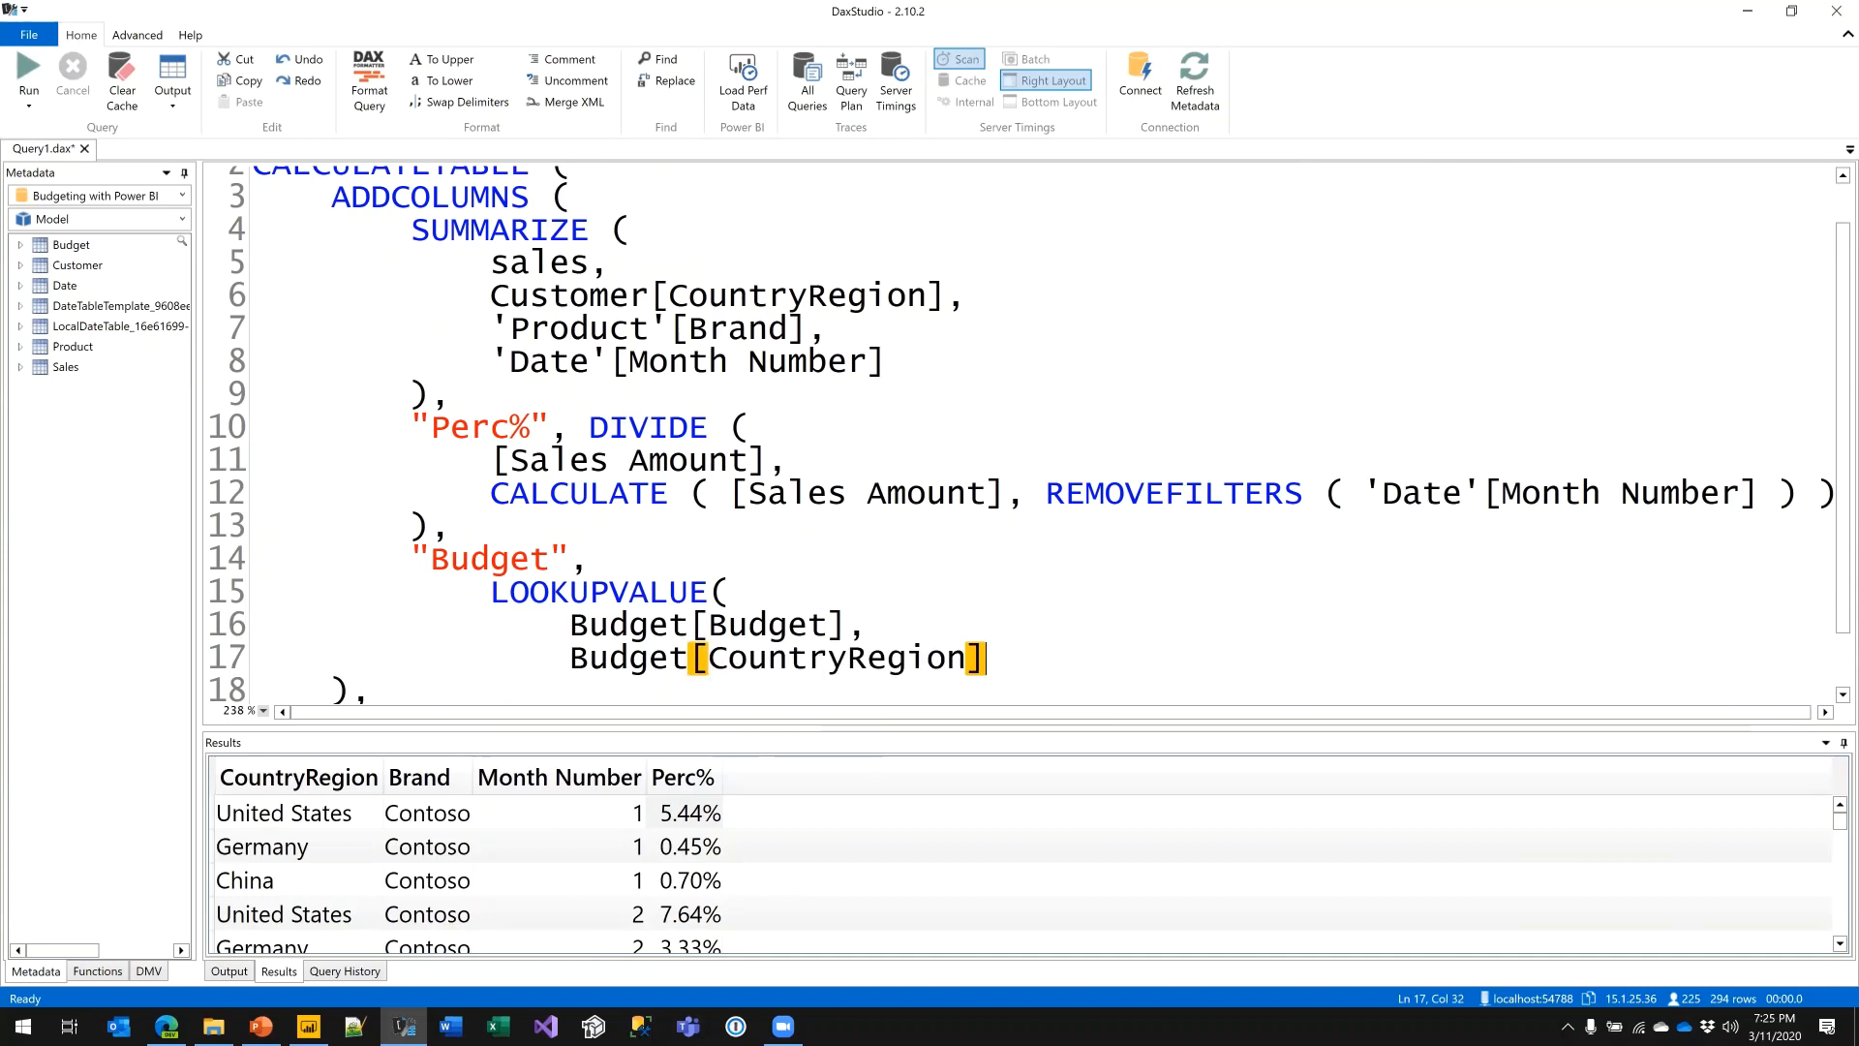
type(", Cus")
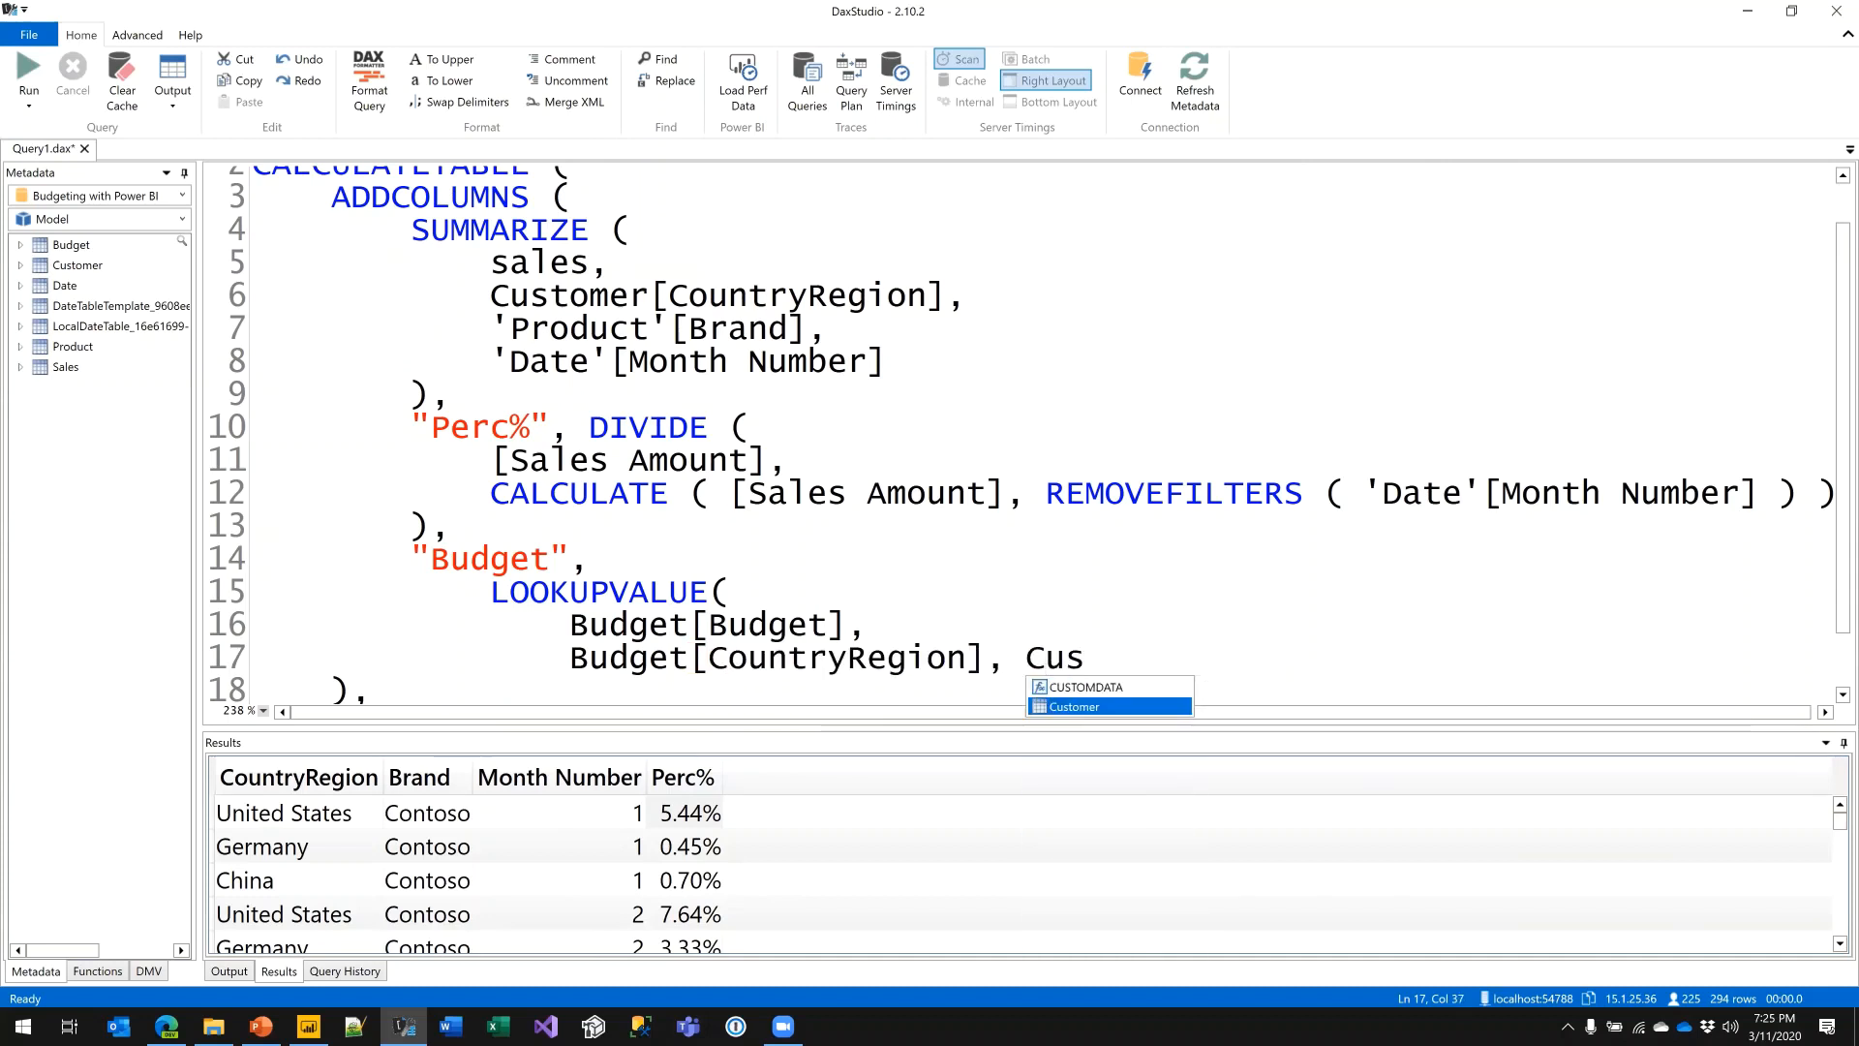
key("Tab")
type("[COun")
key("Tab")
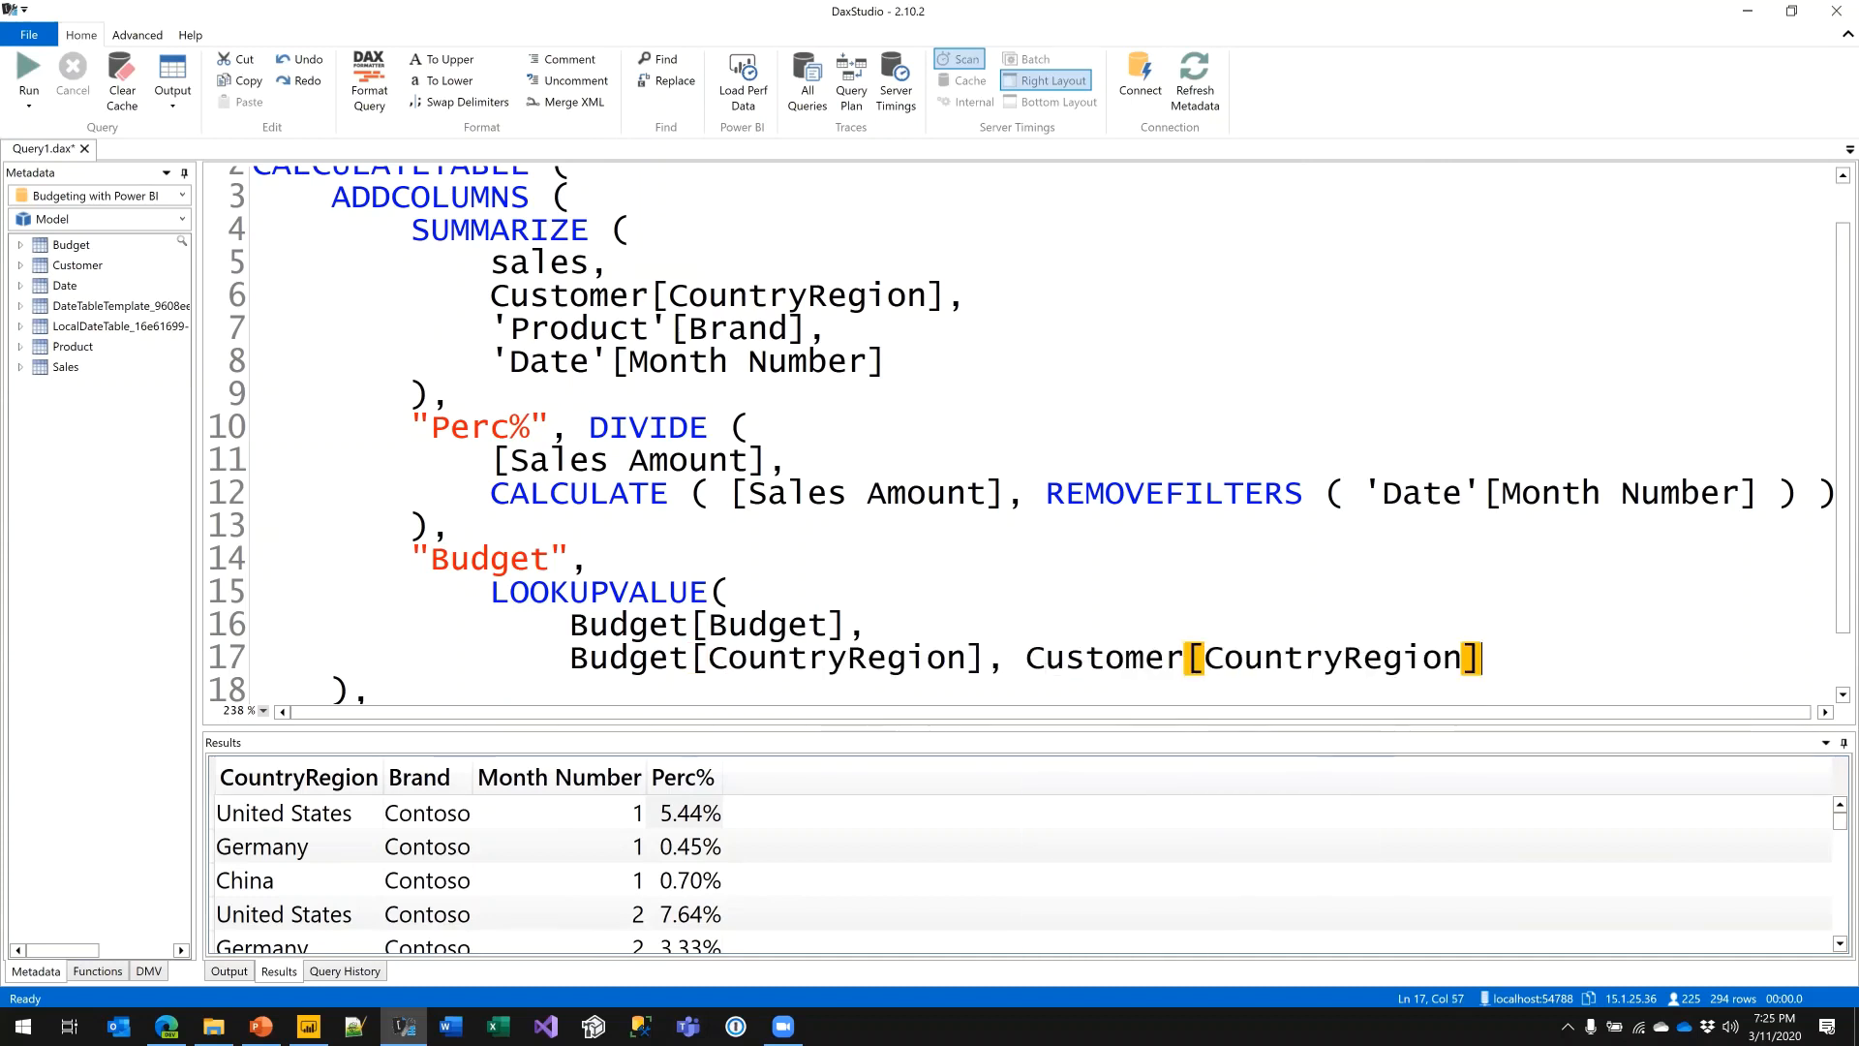
type(",")
- Enter Budget[Brand] as the second search column of LOOKUPVALUE on a separate line
key("Return")
type("Vudg")
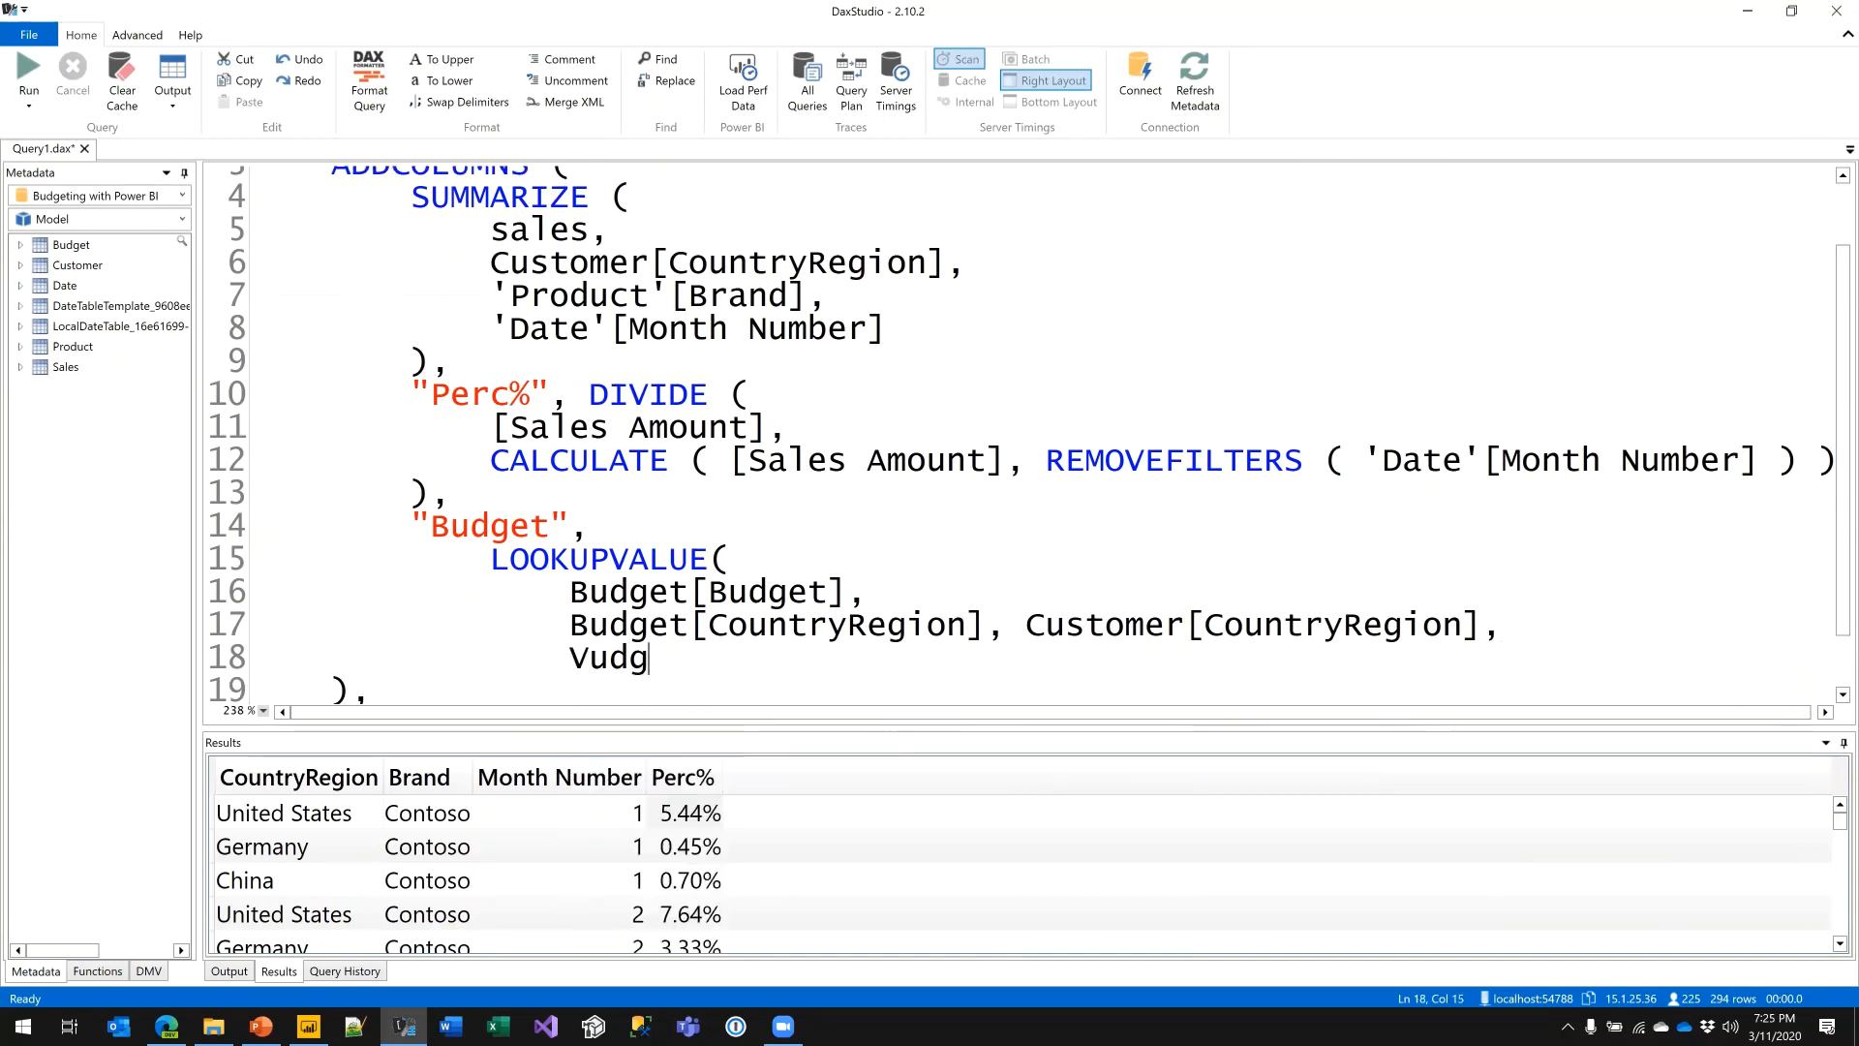
key("BackSpace")
key("BackSpace")
key("BackSpace")
key("BackSpace")
type("Bu")
key("Tab")
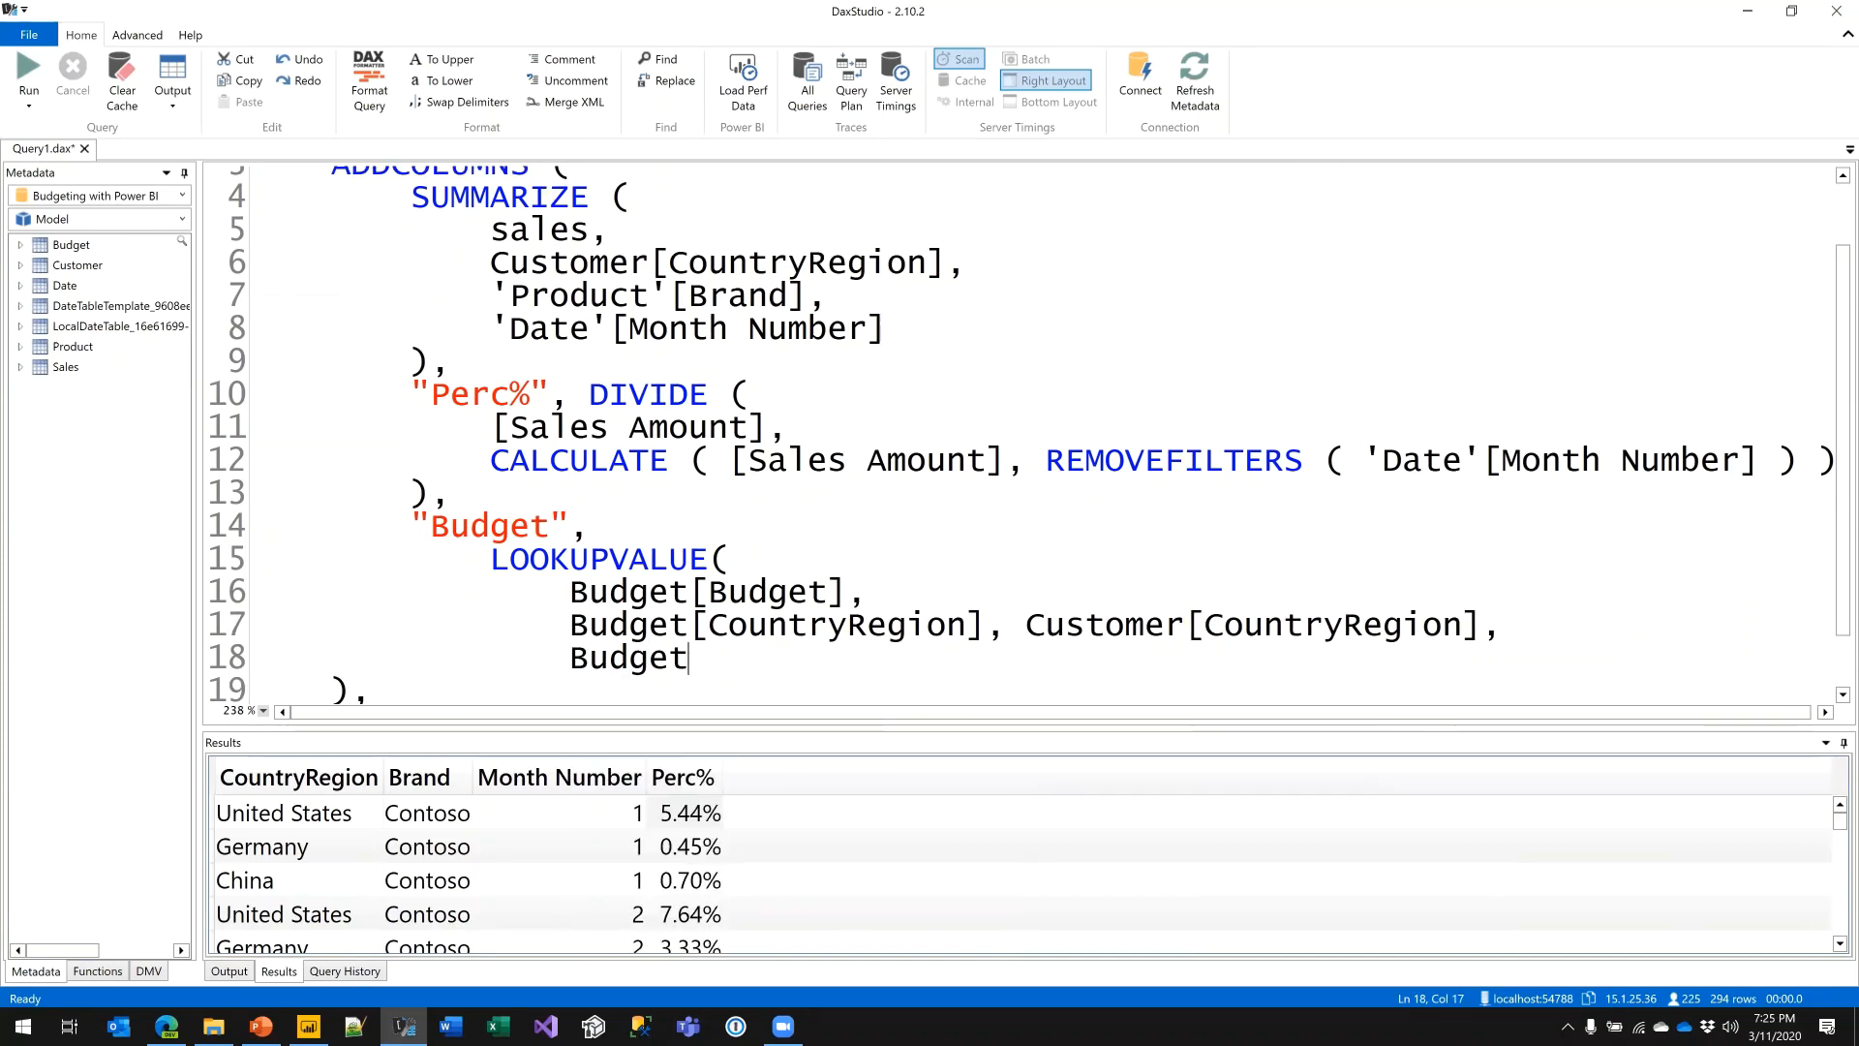
type("[")
key("Tab")
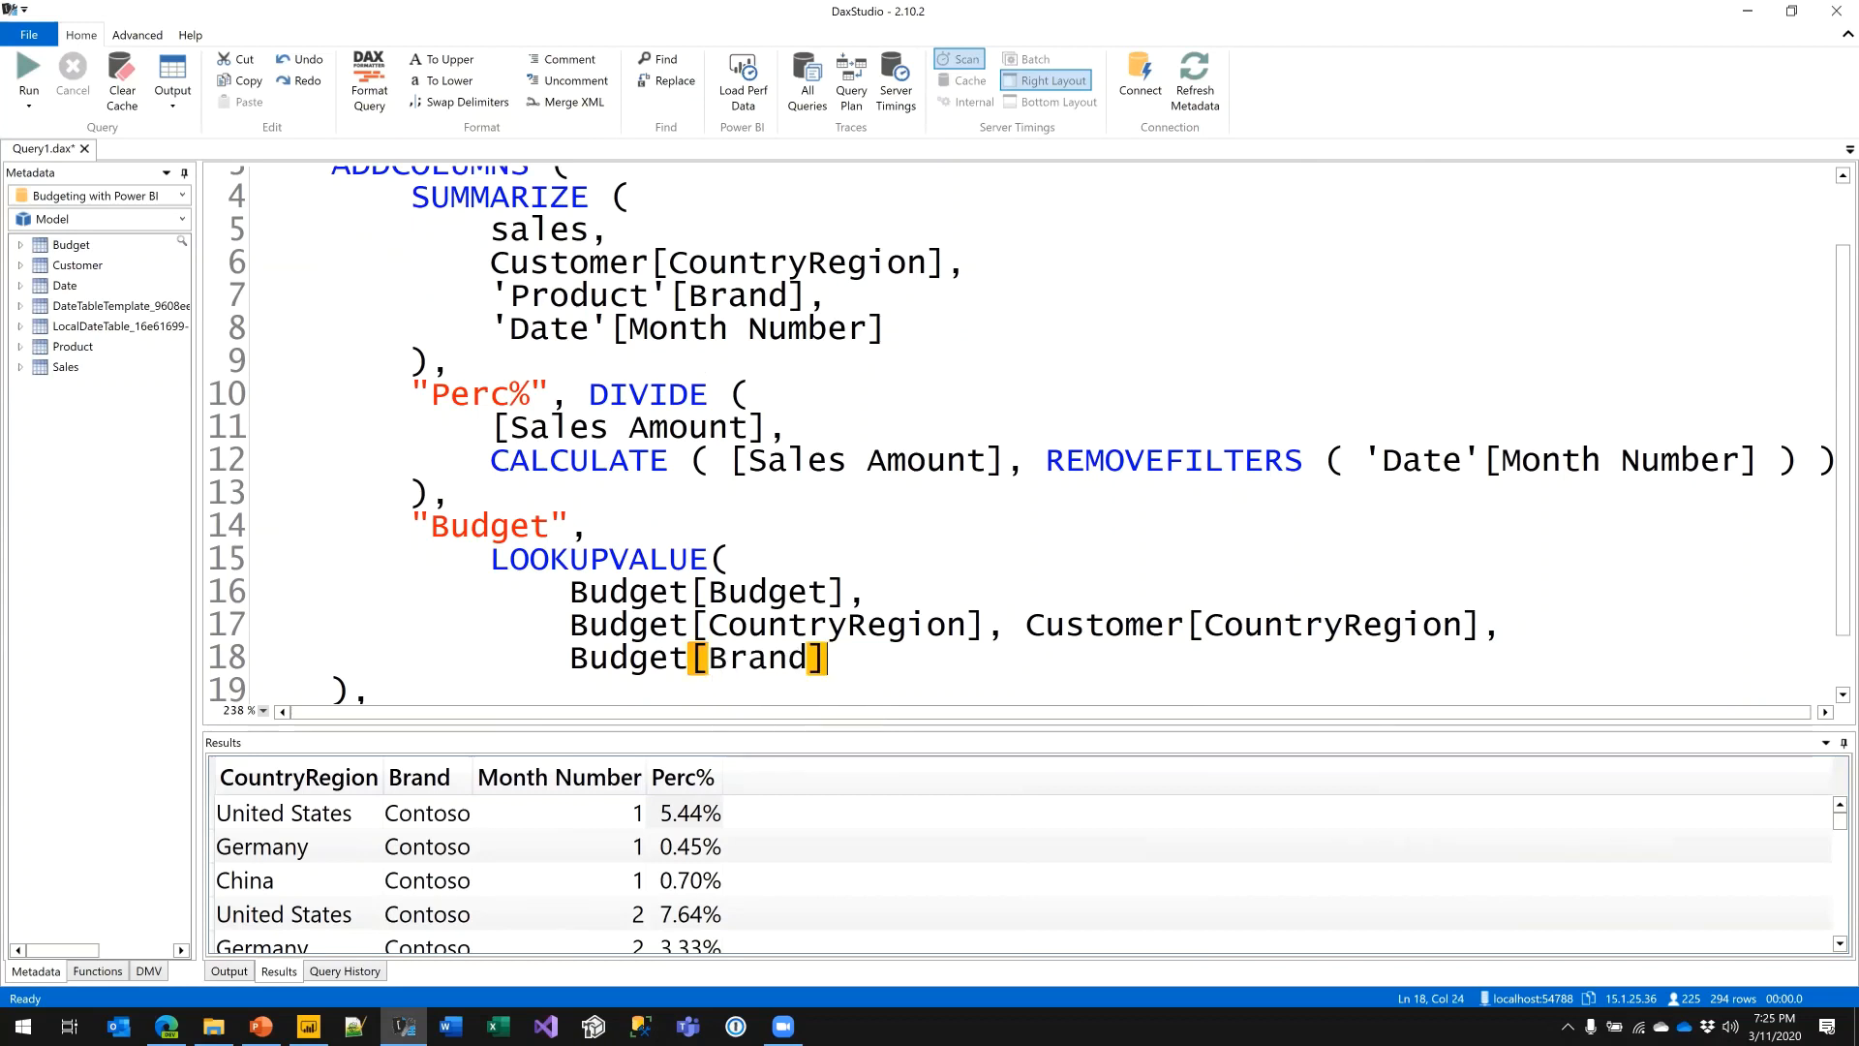
- Supply 'Product'[Brand] as the search value for Budget[Brand], followed by a comma
type(", '")
type("Prod")
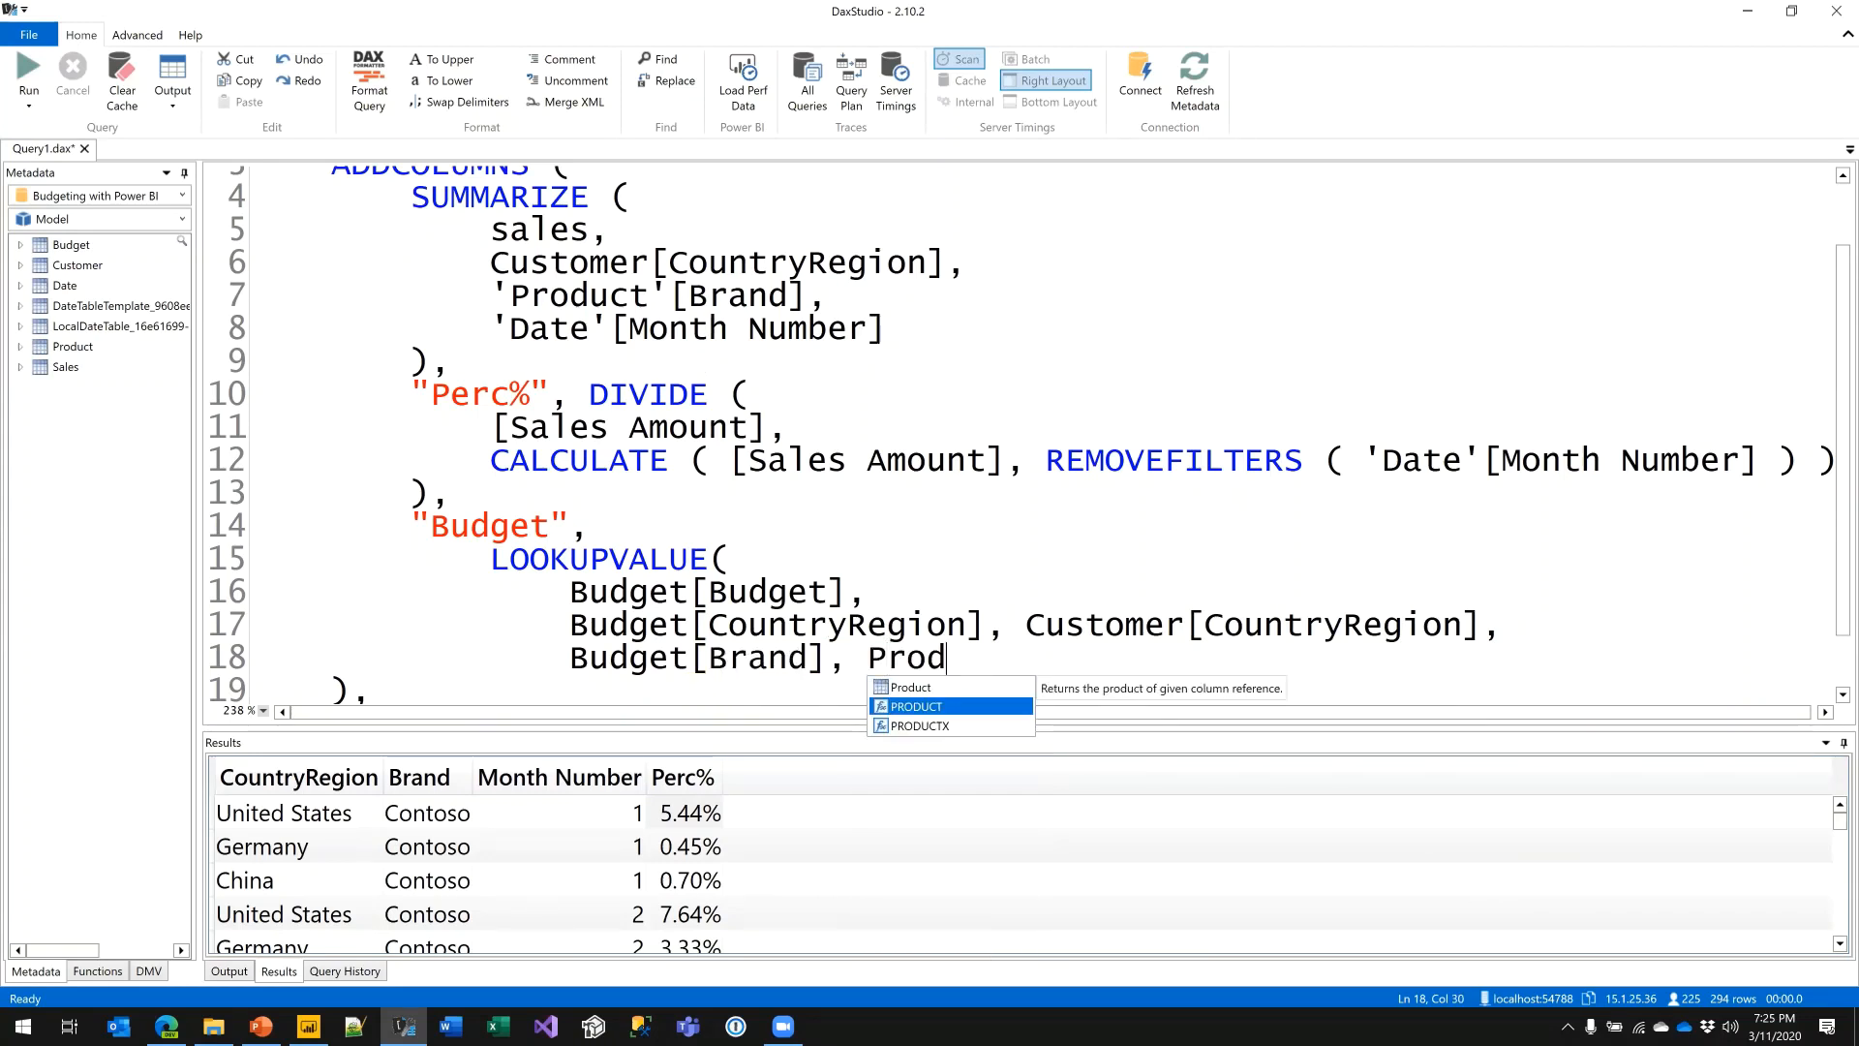
key("Tab")
type("[")
key("Tab")
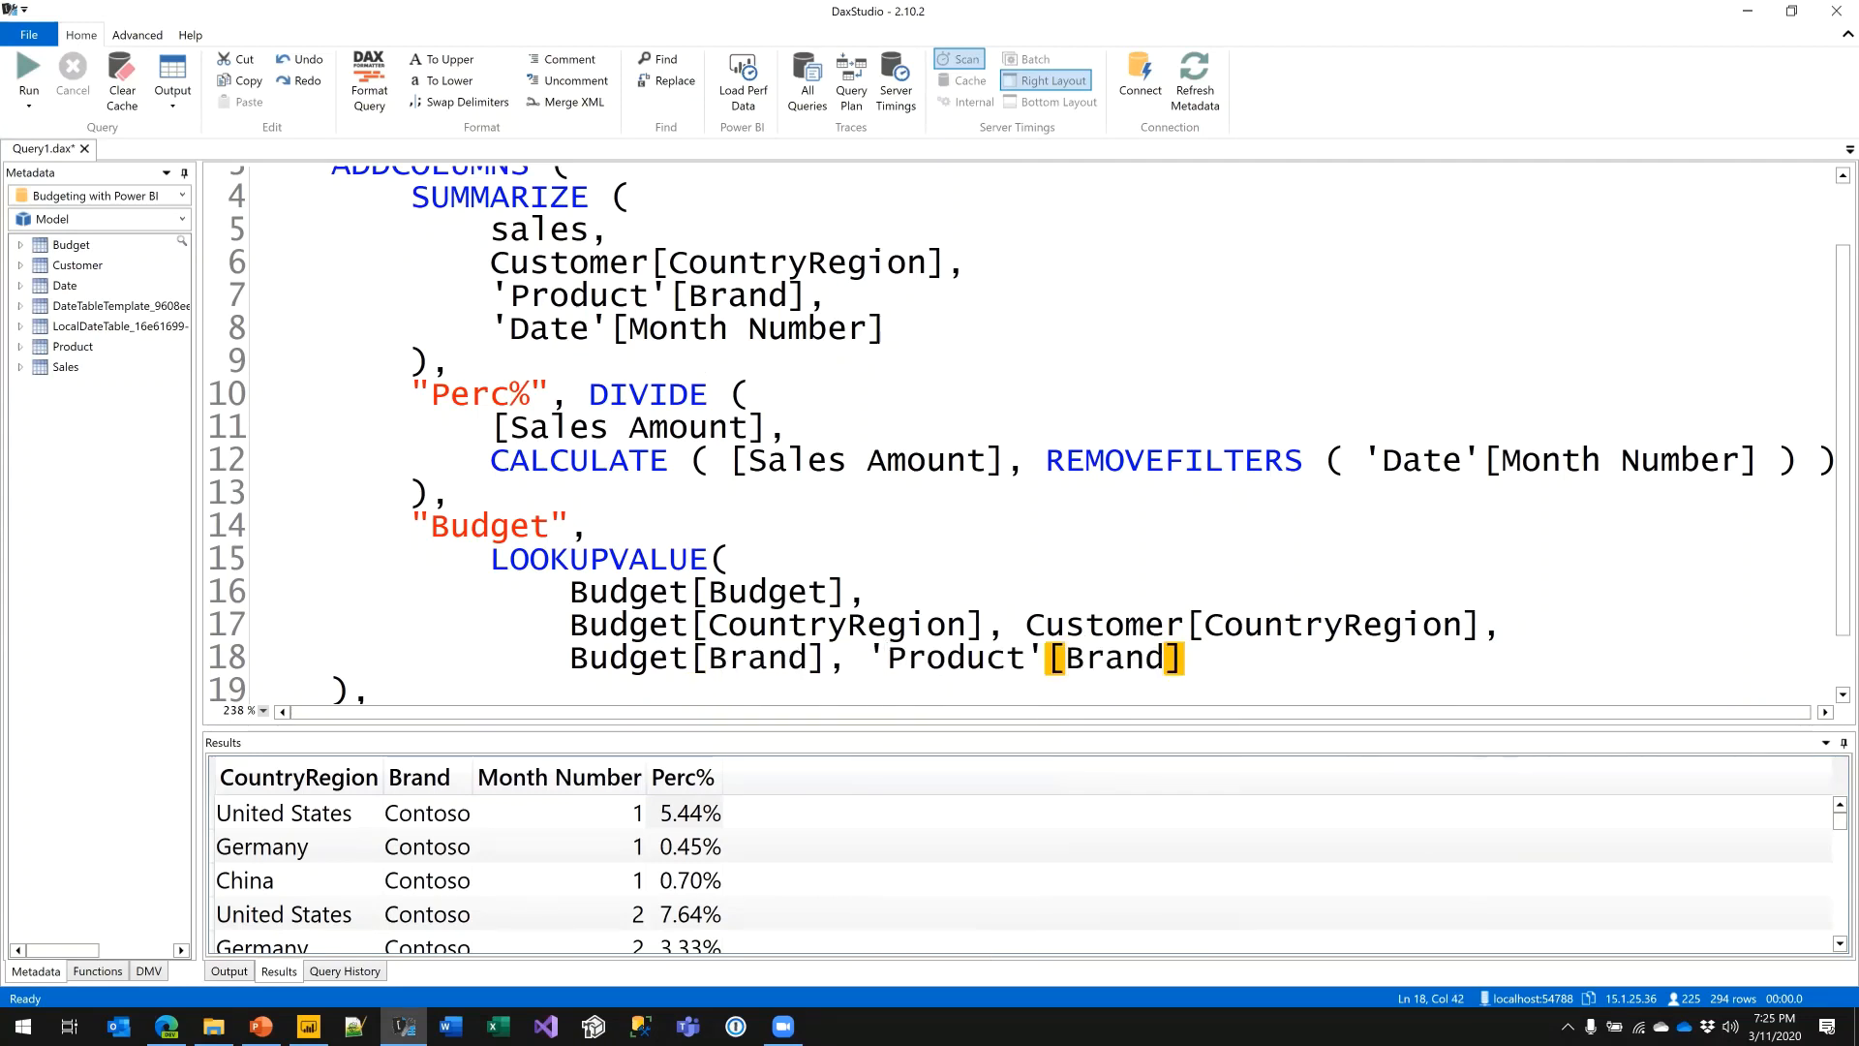
type(",")
- Add a third search pair matching Budget[Scenario] to "Low", and close the LOOKUPVALUE call on its own line
key("Return")
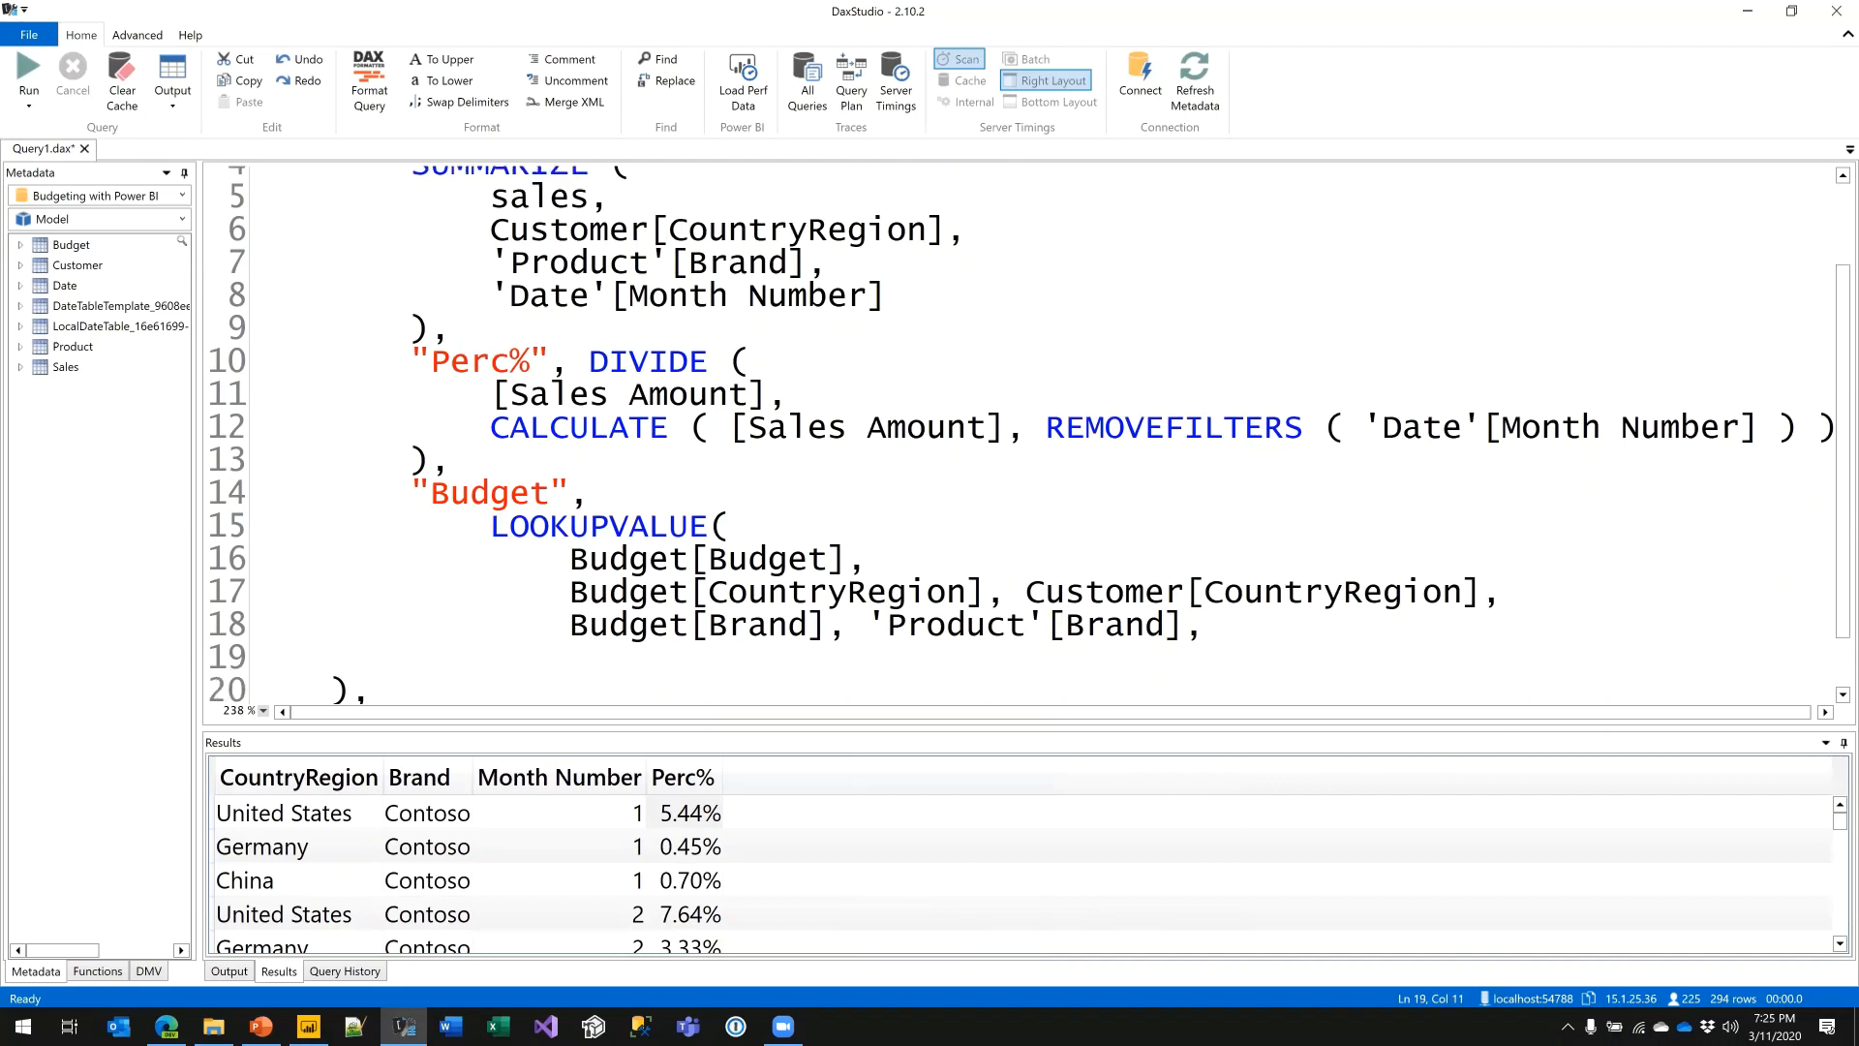
type("Bud")
key("Tab")
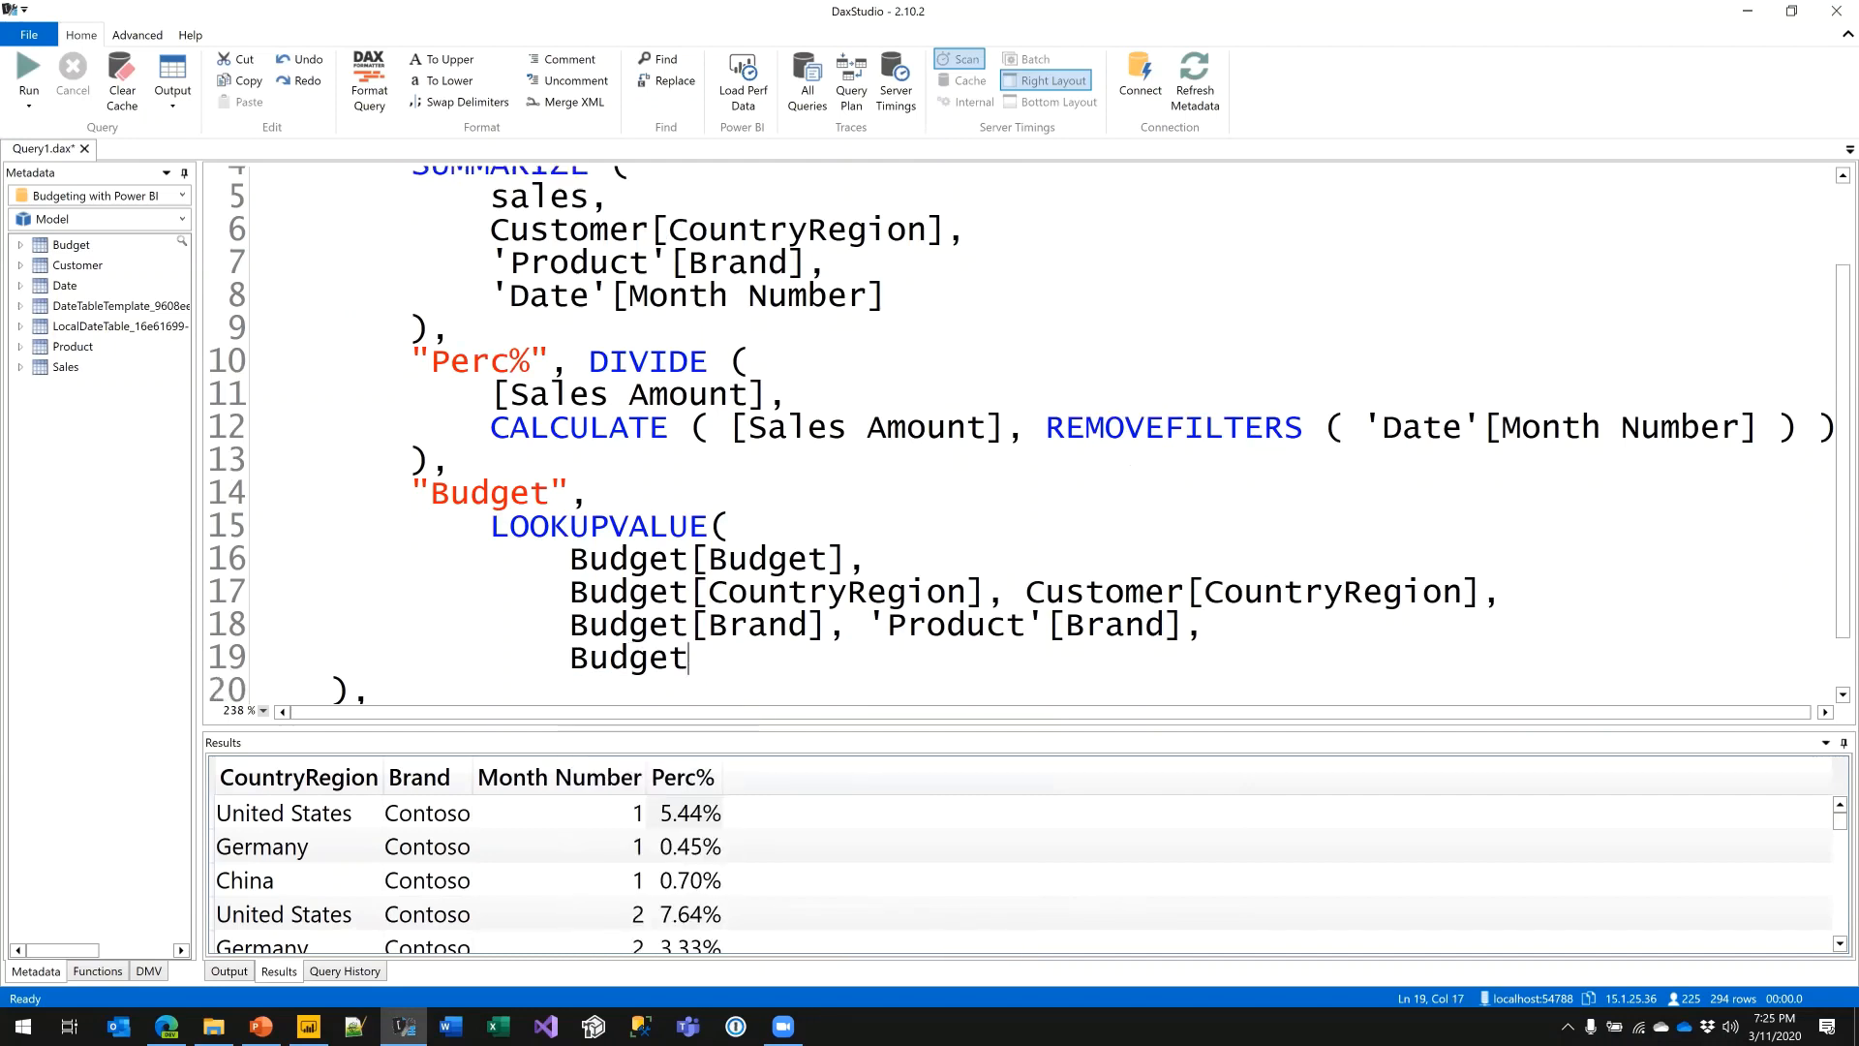
type("[Scw")
key("BackSpace")
key("Tab")
type(", \"Low")
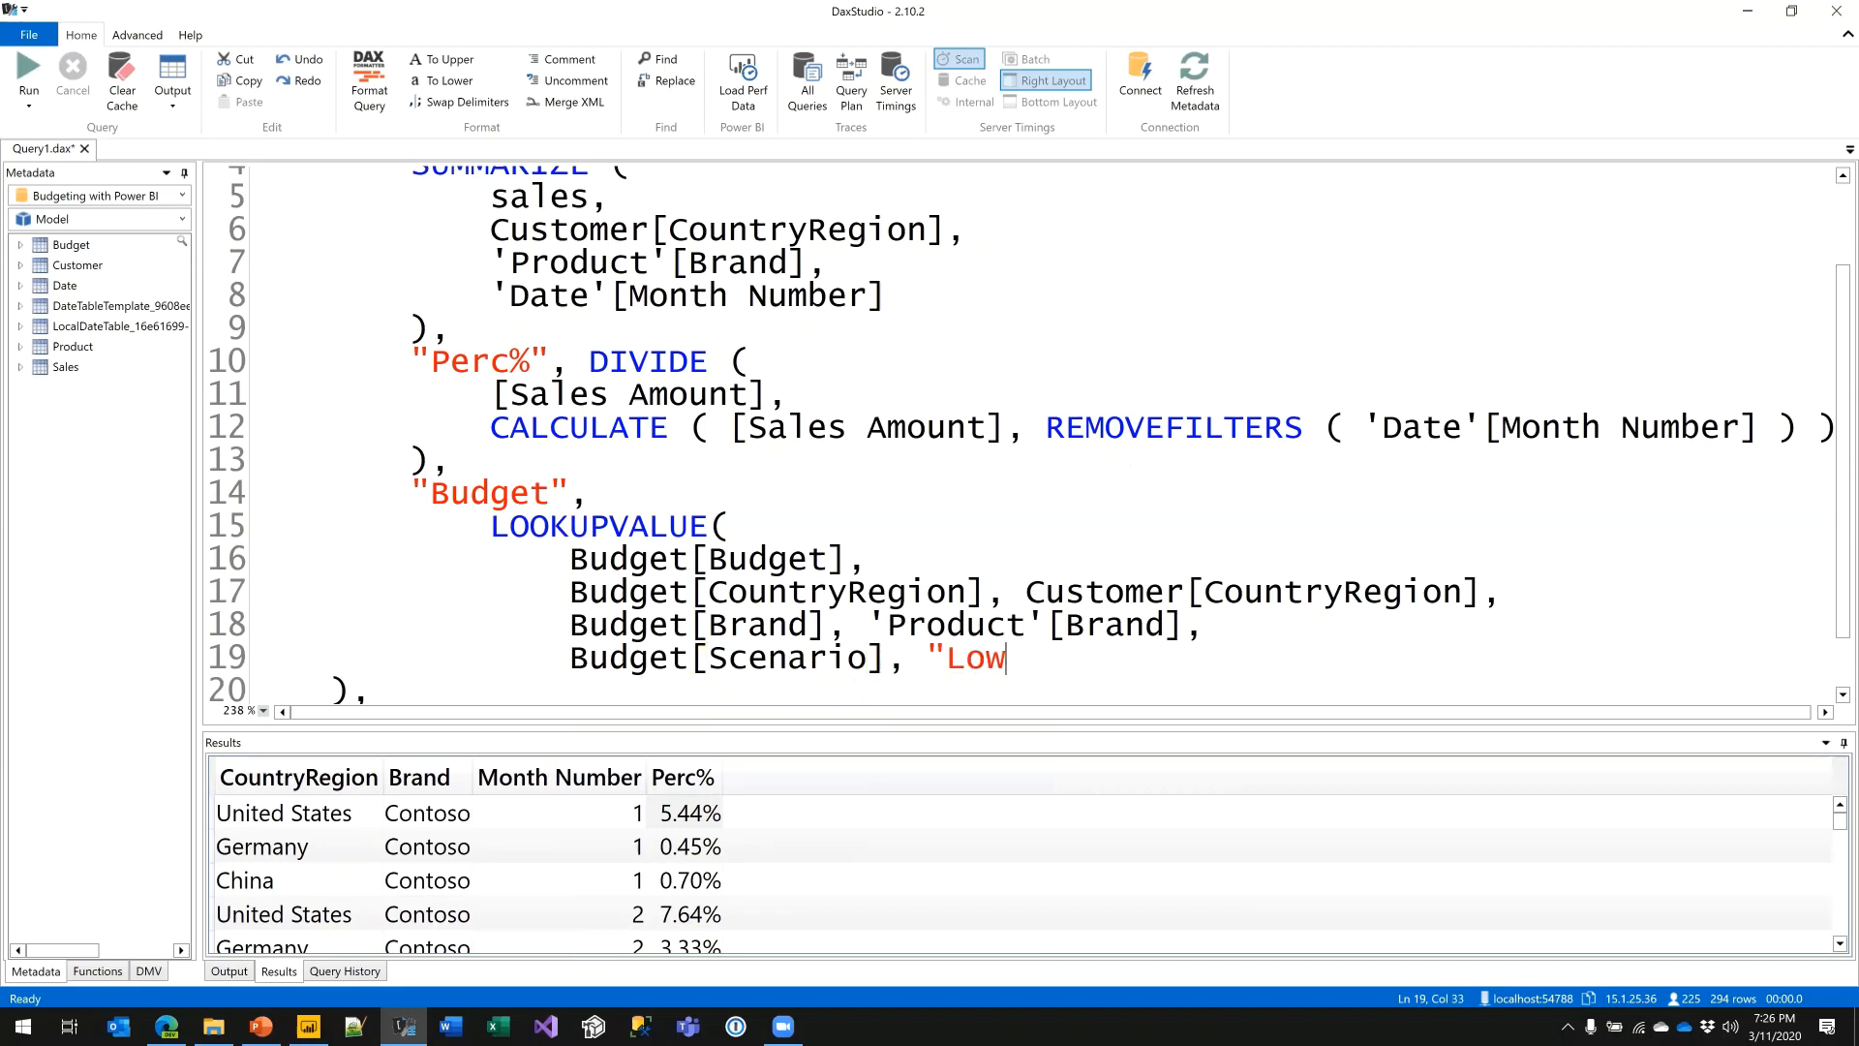
key("BackSpace")
key("BackSpace")
type("ow\"")
key("Return")
key("BackSpace")
type(")")
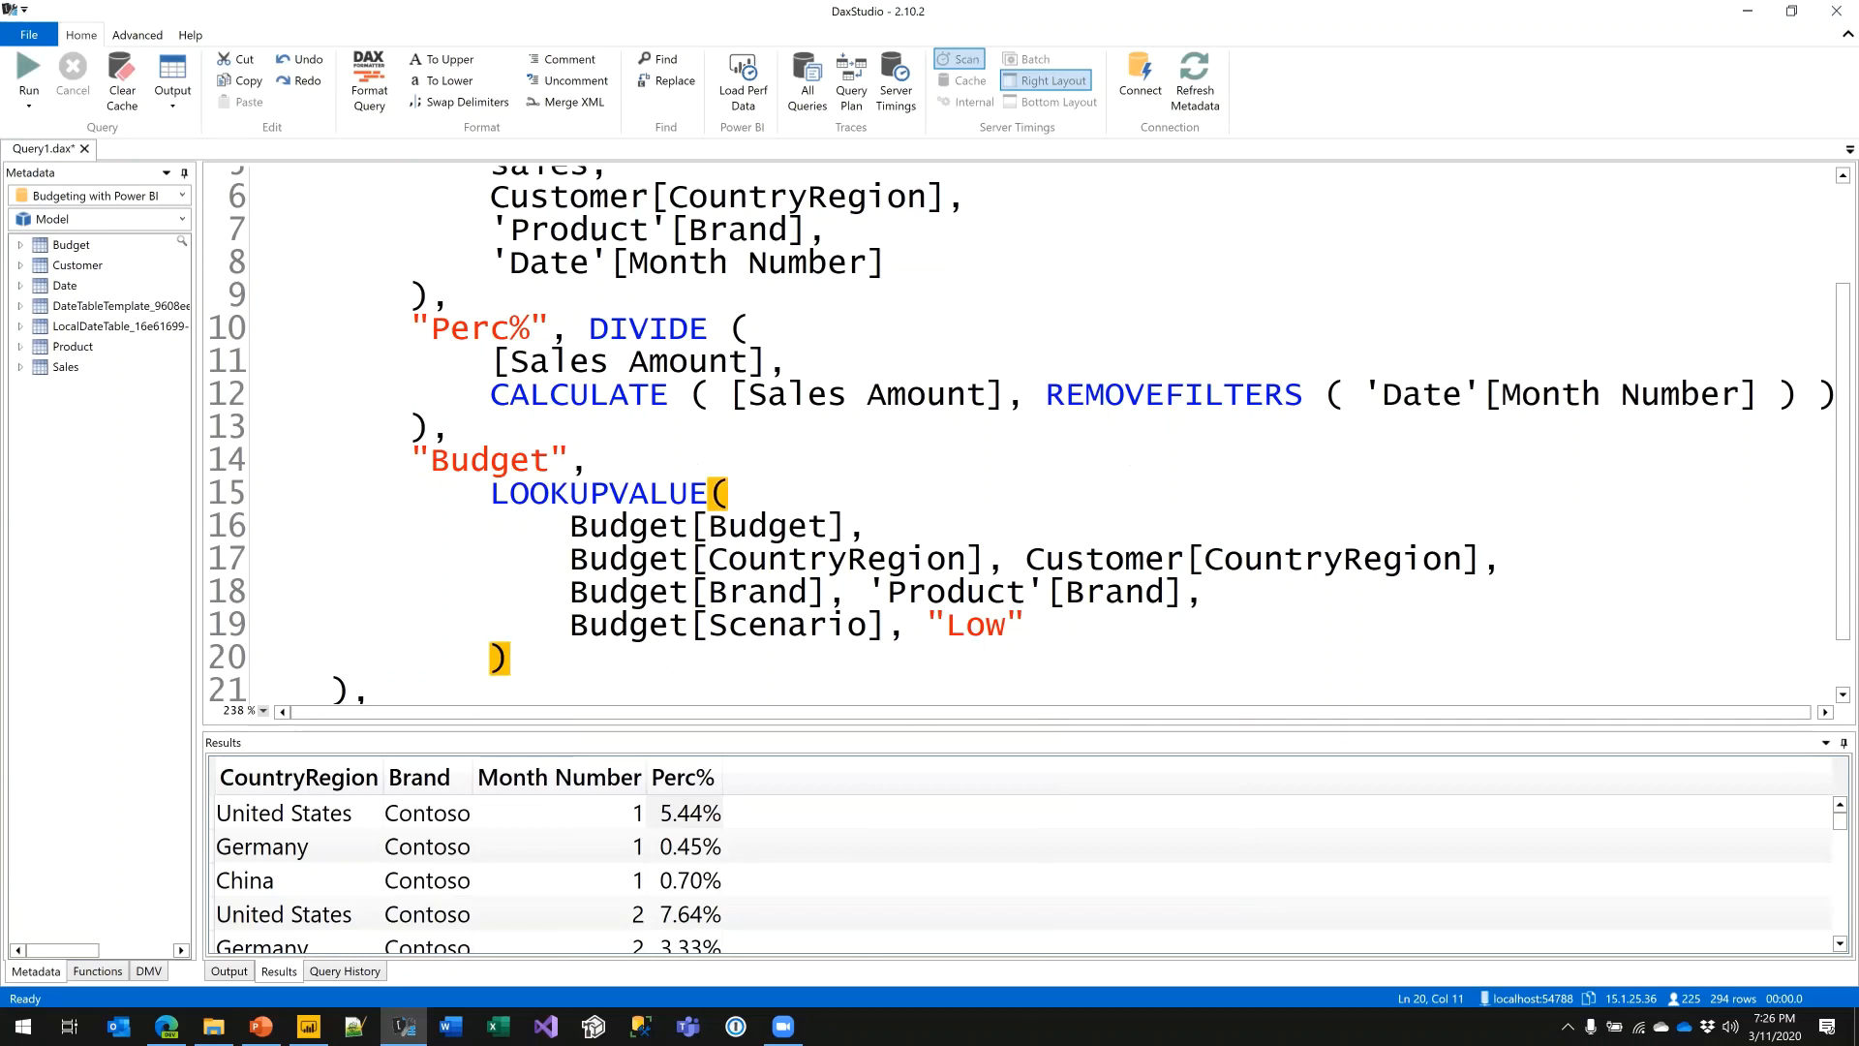
- Run the query, check the January Perc% and Budget of Contoso in the United States, and review the hard-coded "Low" scenario argument
key("F5")
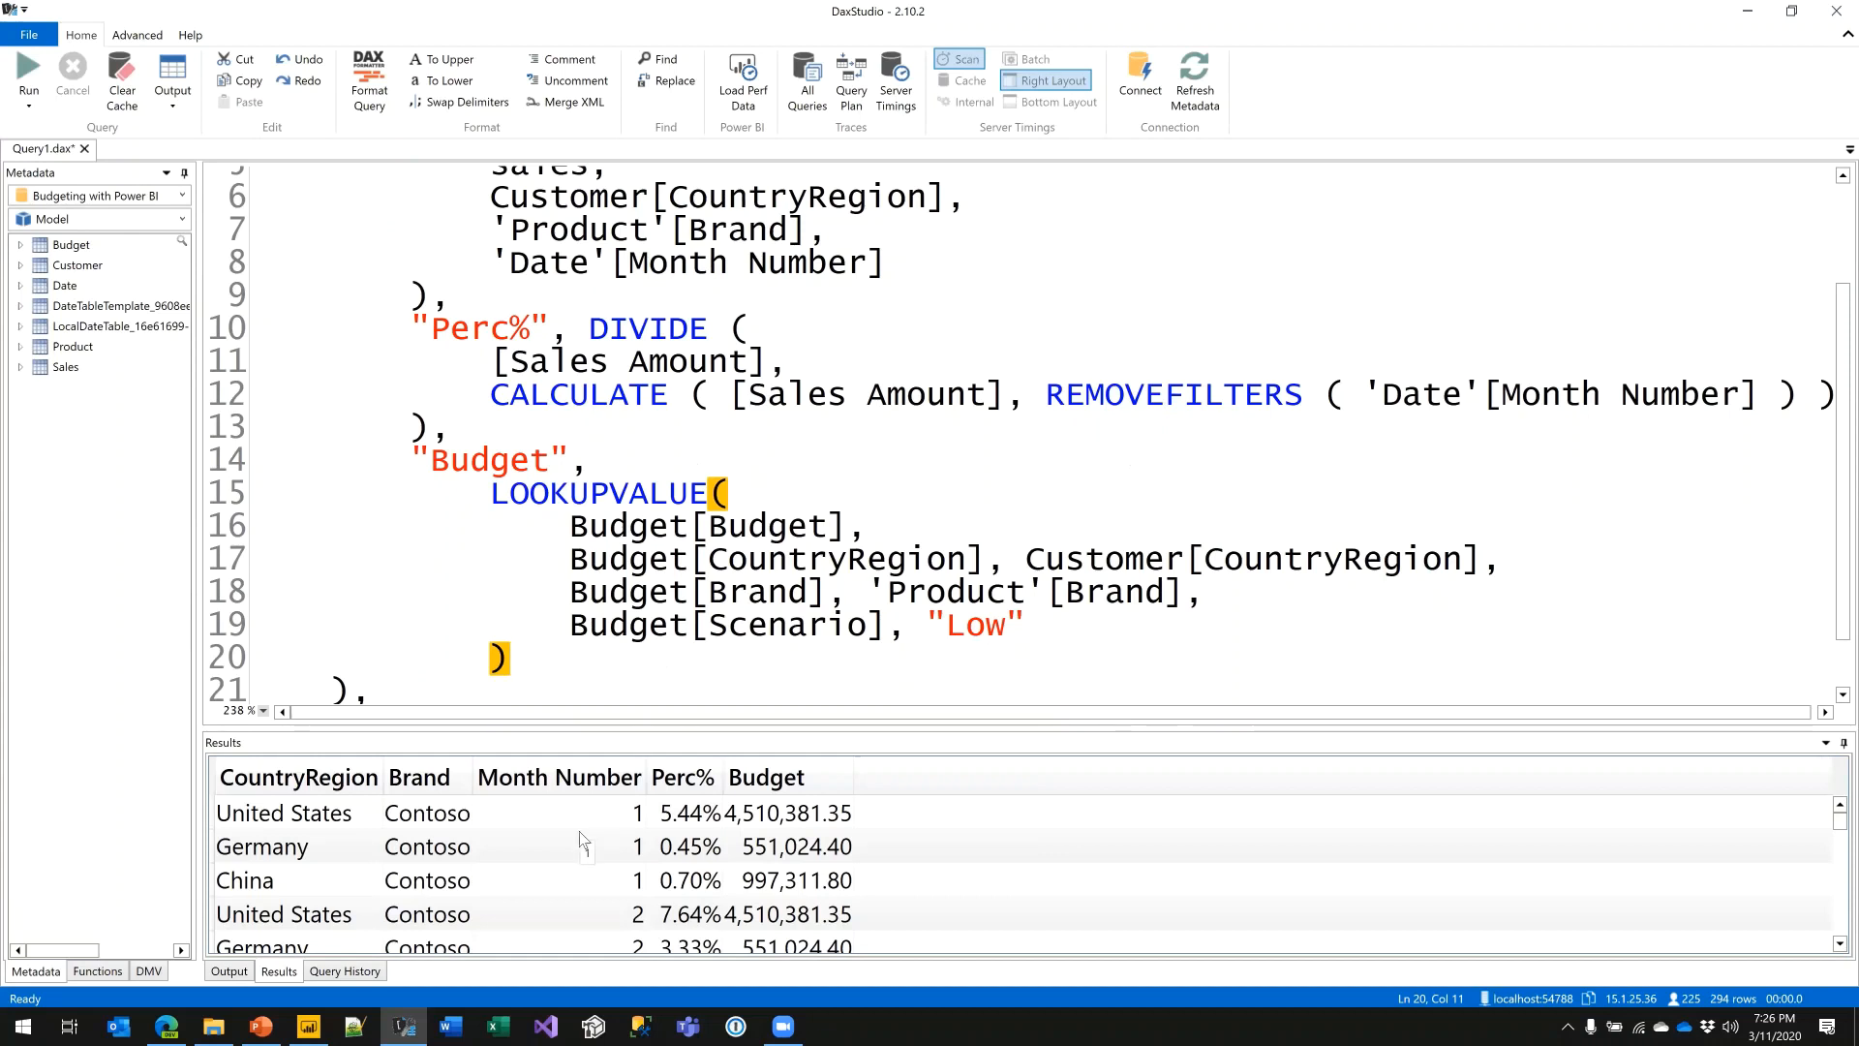
left_click(764, 816)
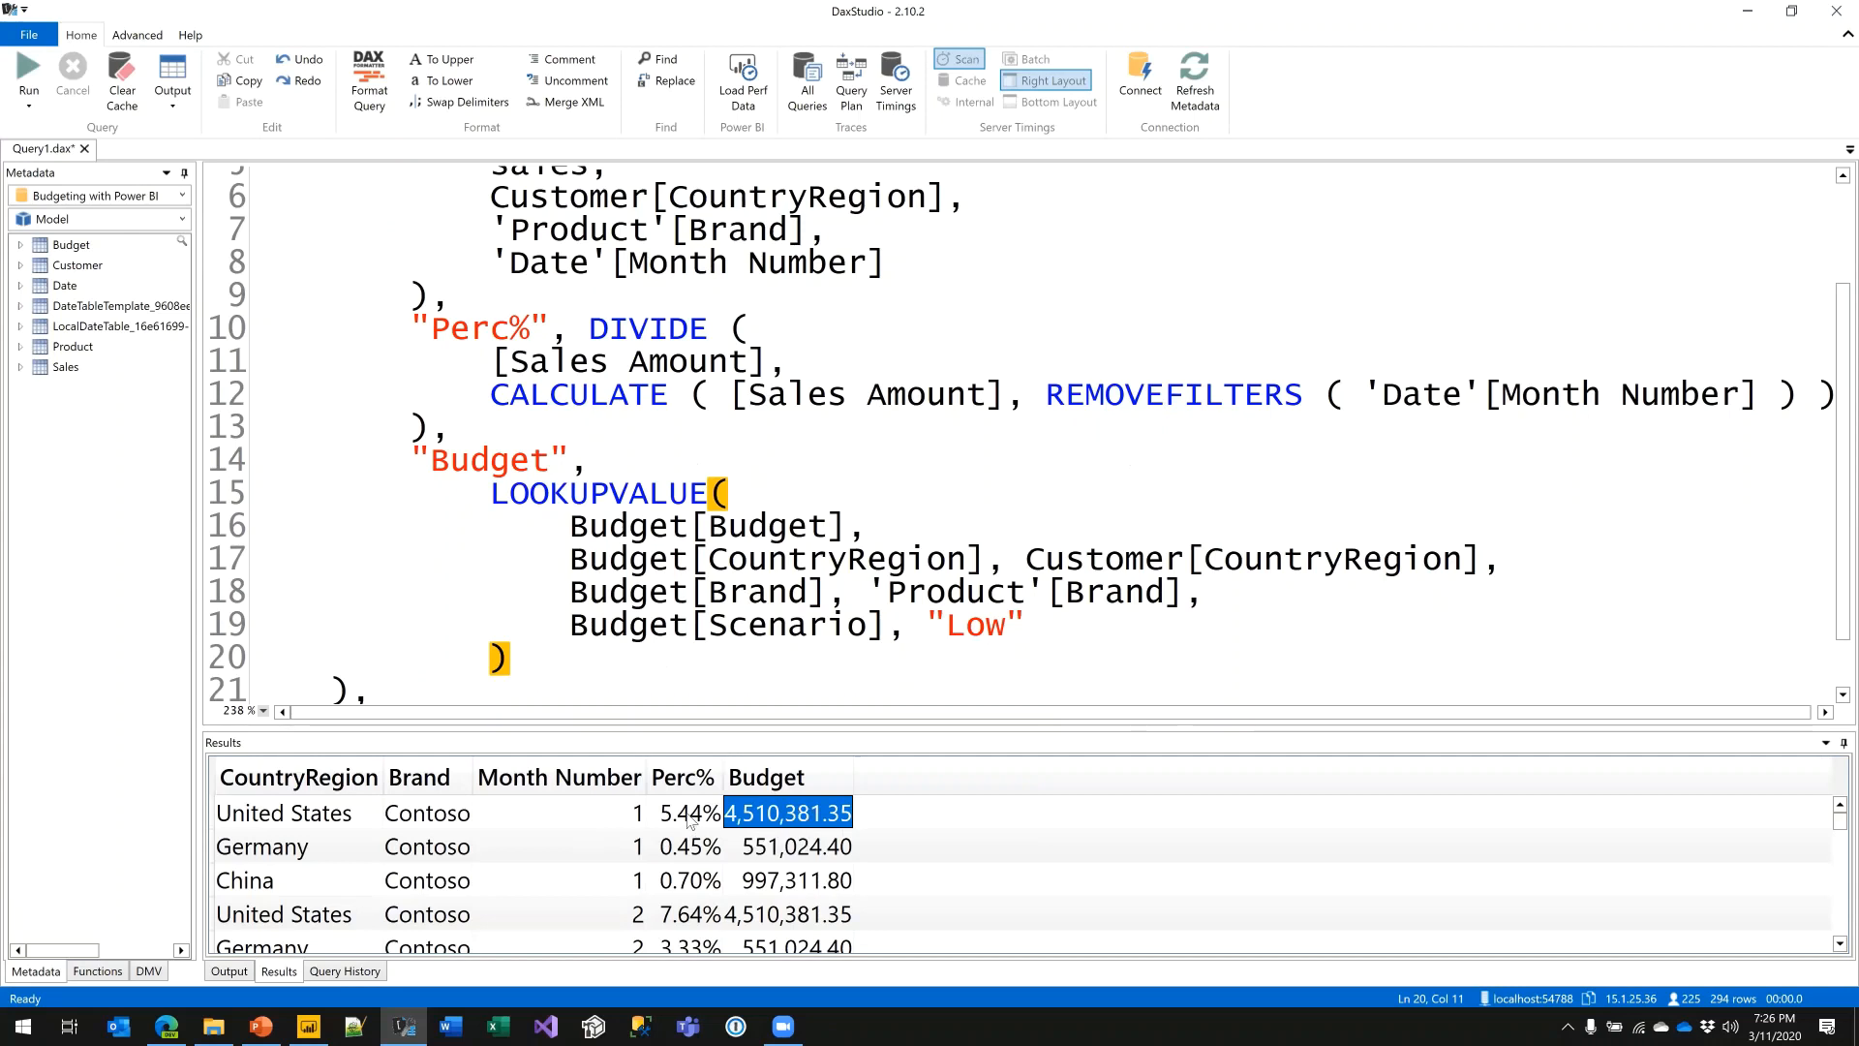
left_click(694, 818)
left_click(761, 820)
left_click(1017, 619)
left_click_drag(1017, 619, 1032, 621)
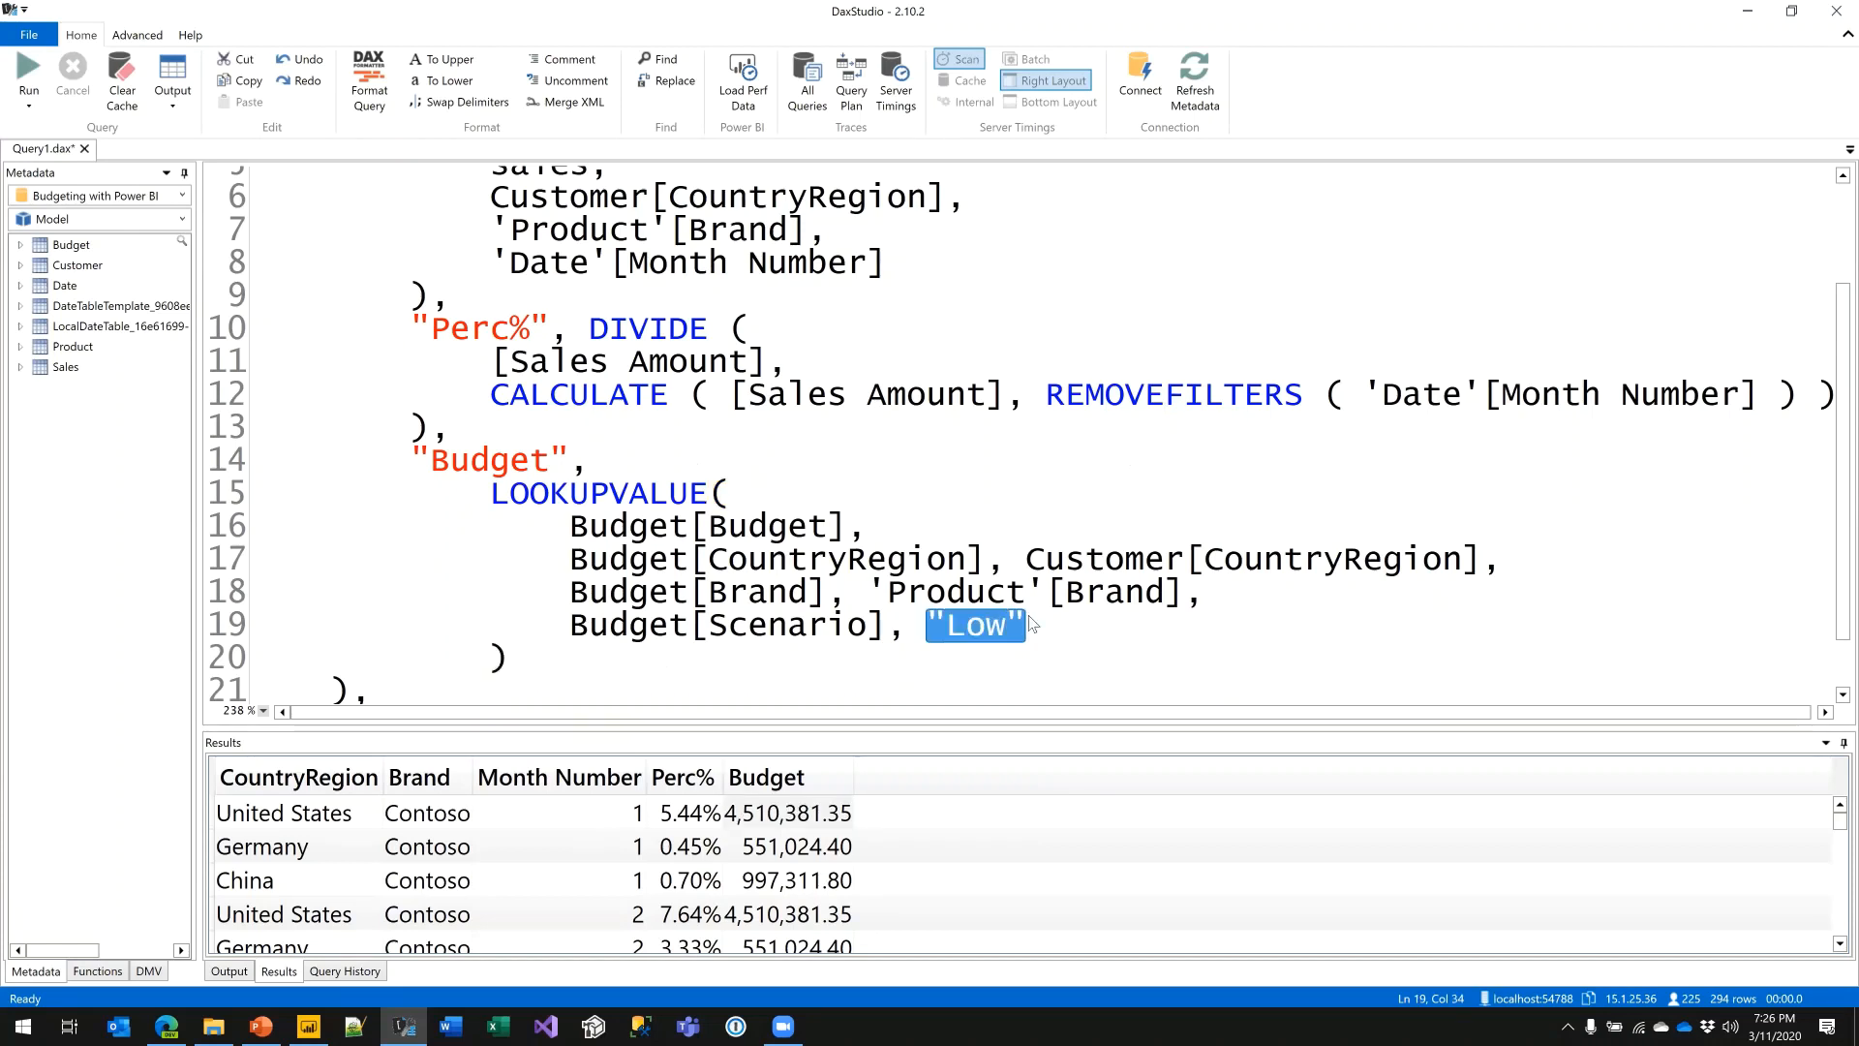
left_click(1066, 622)
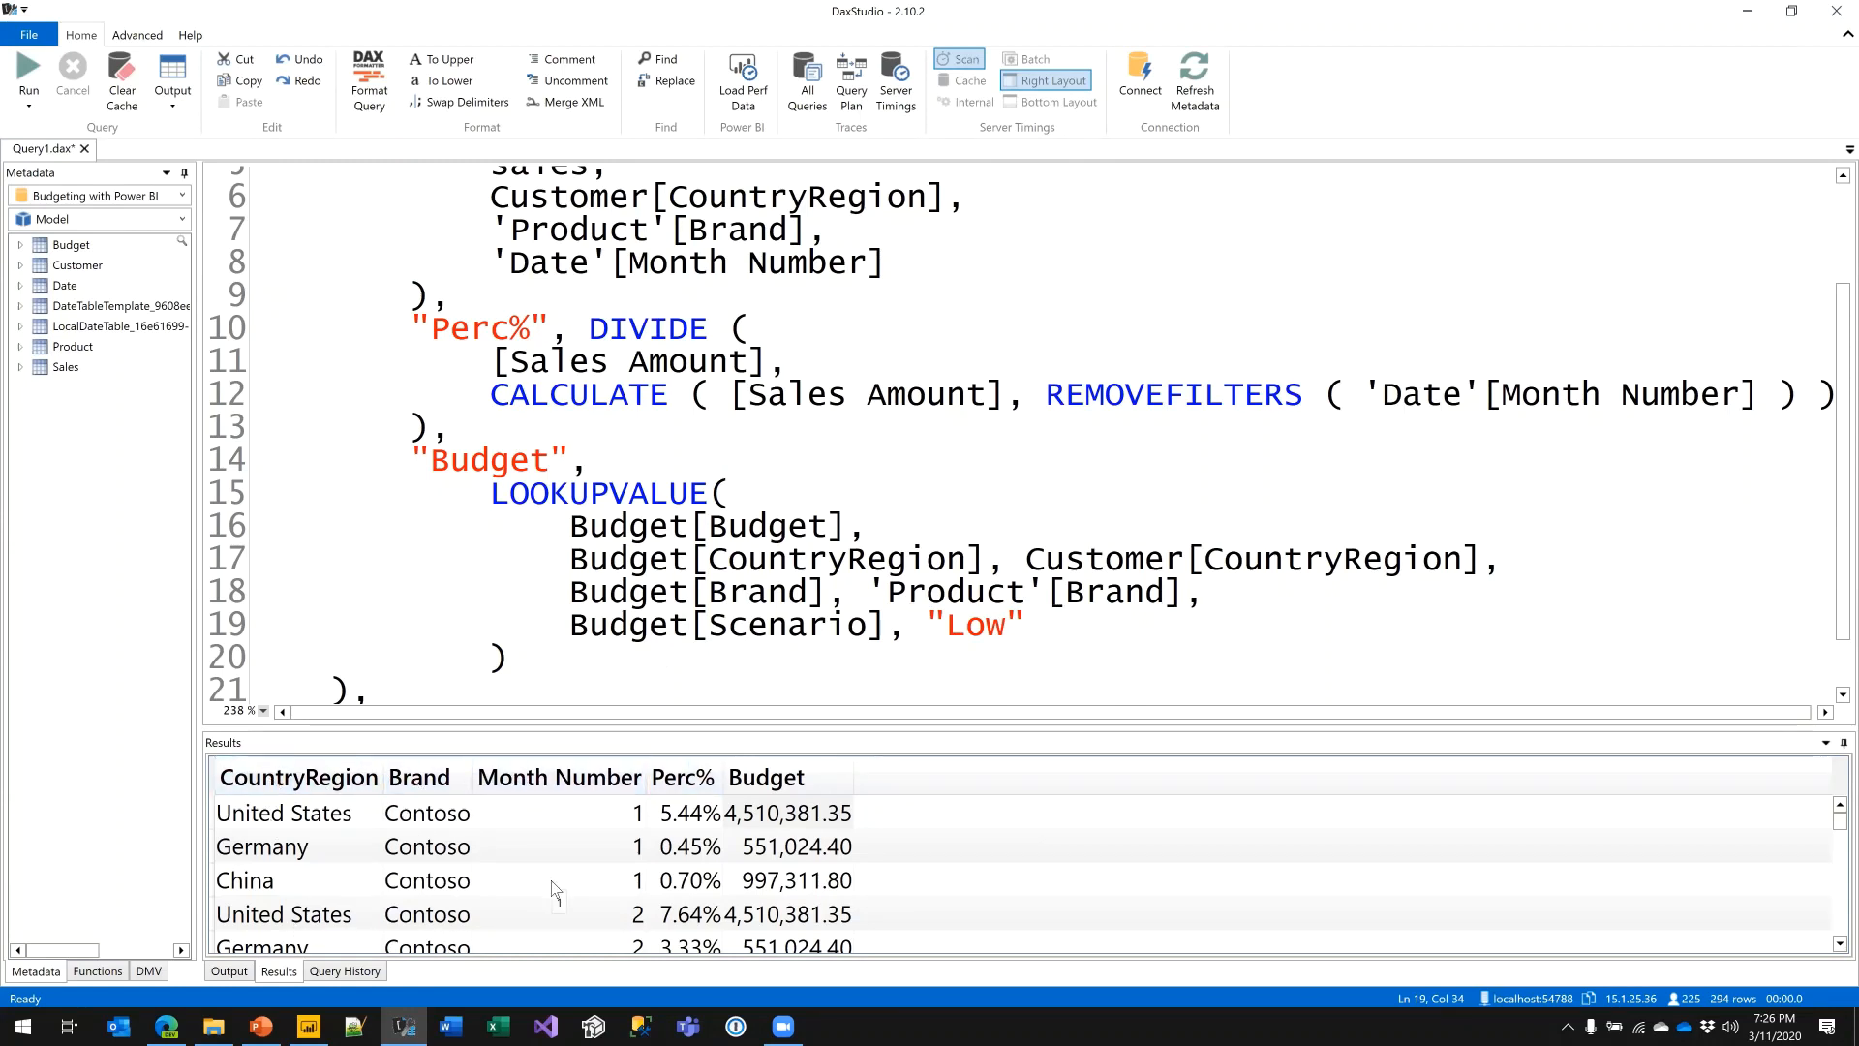
- Open a CROSSJOIN call on a separate line between ADDCOLUMNS and SUMMARIZE, making SUMMARIZE its first table
scroll(758, 580, "up", 2)
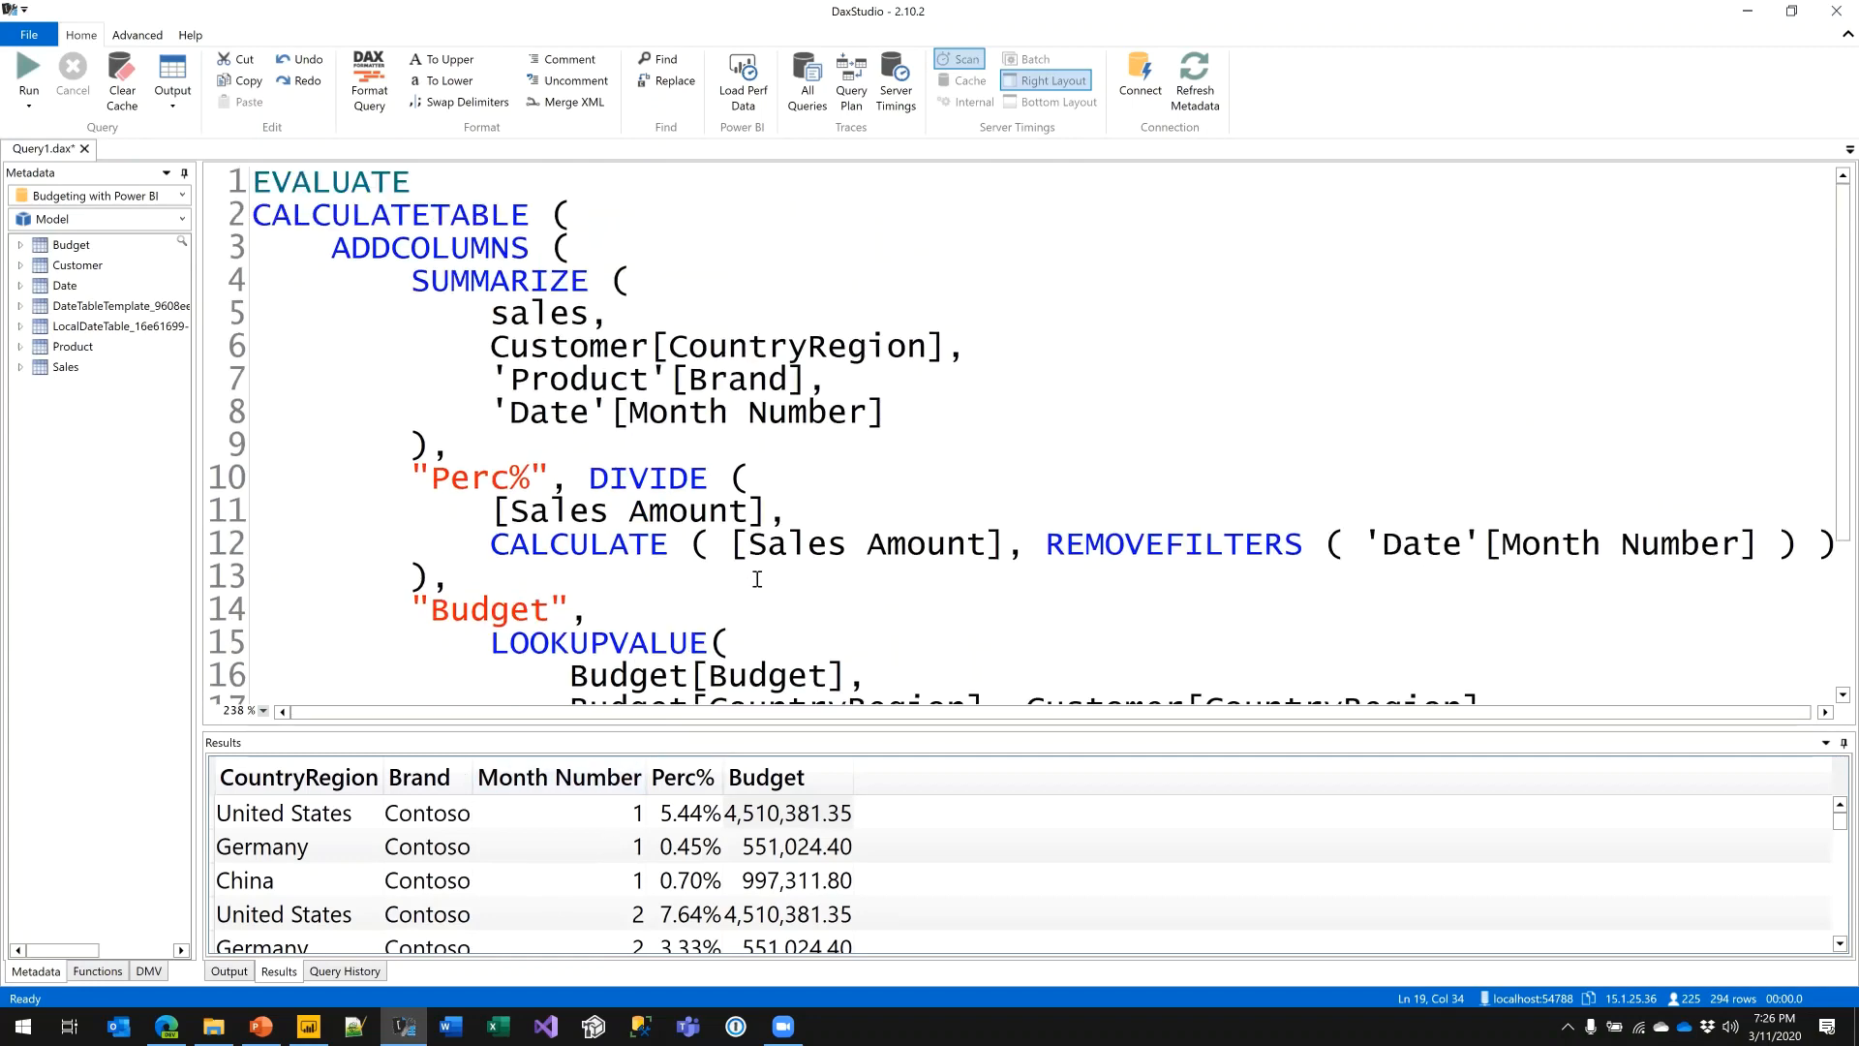
left_click(598, 251)
key("Return")
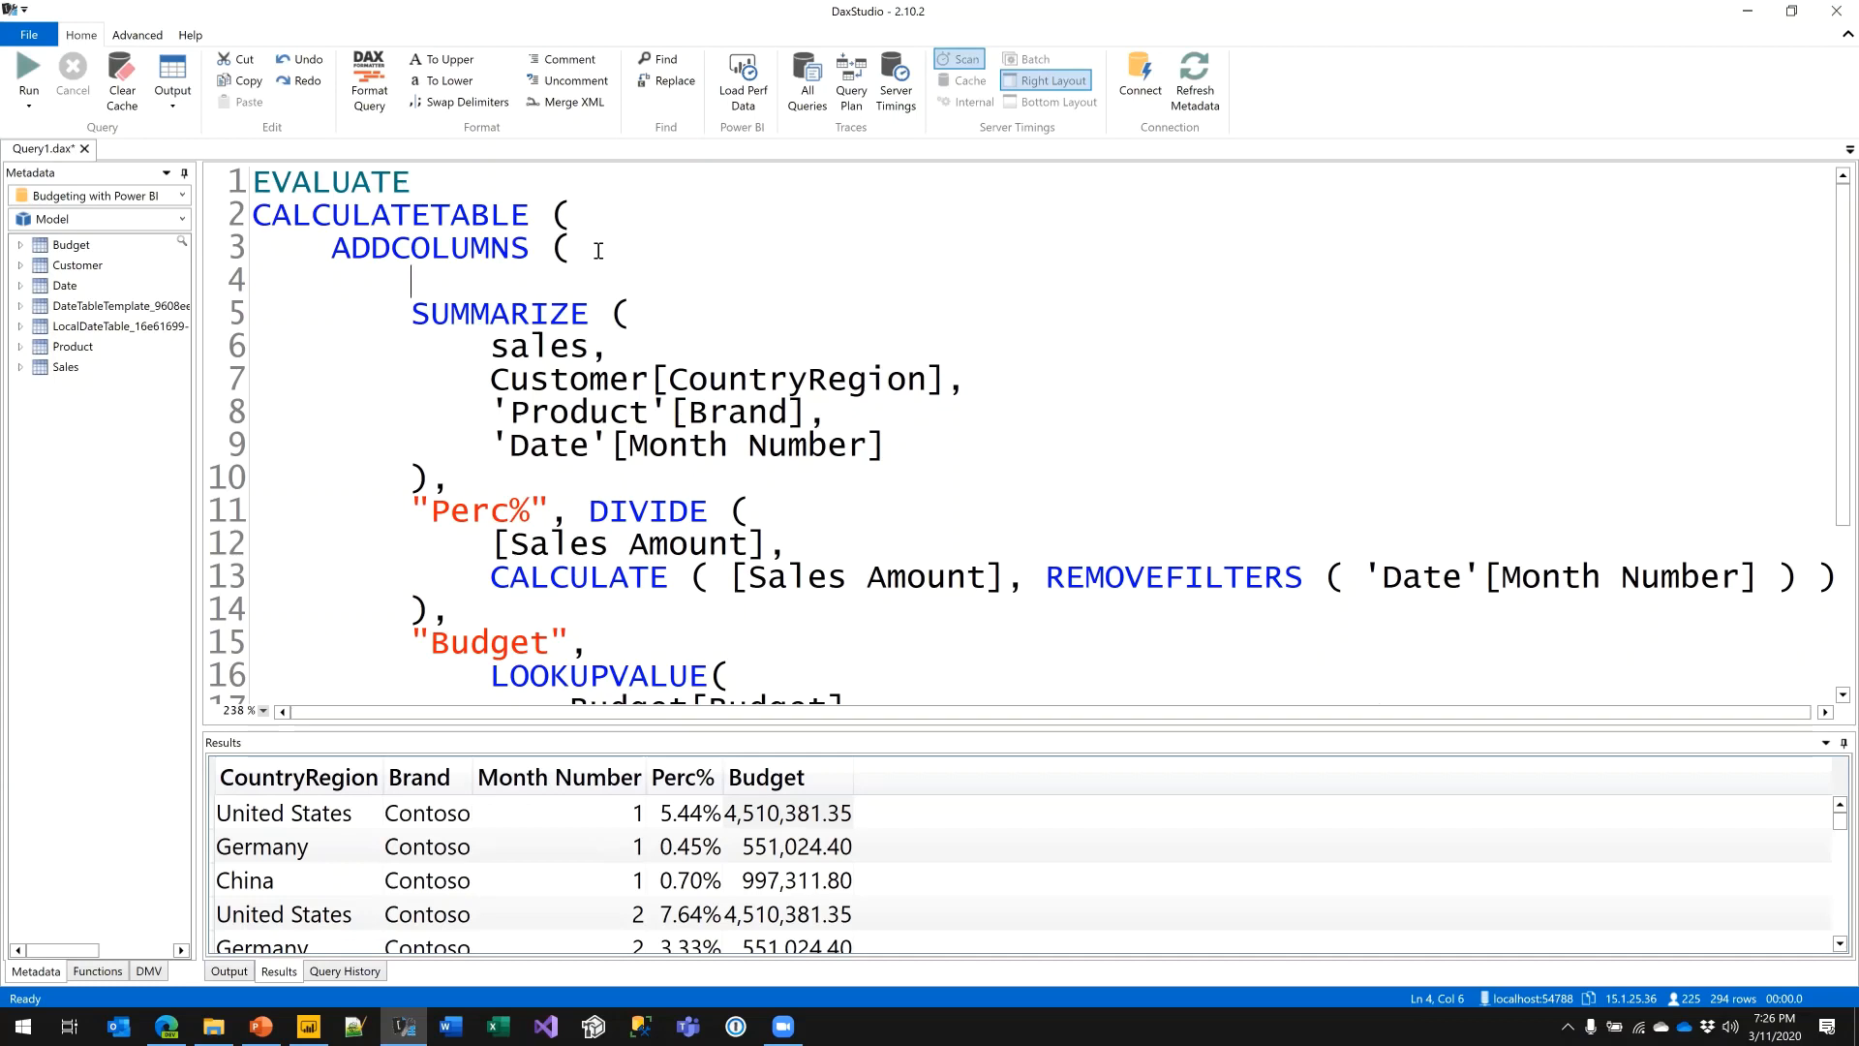
type("CROSS")
key("Down")
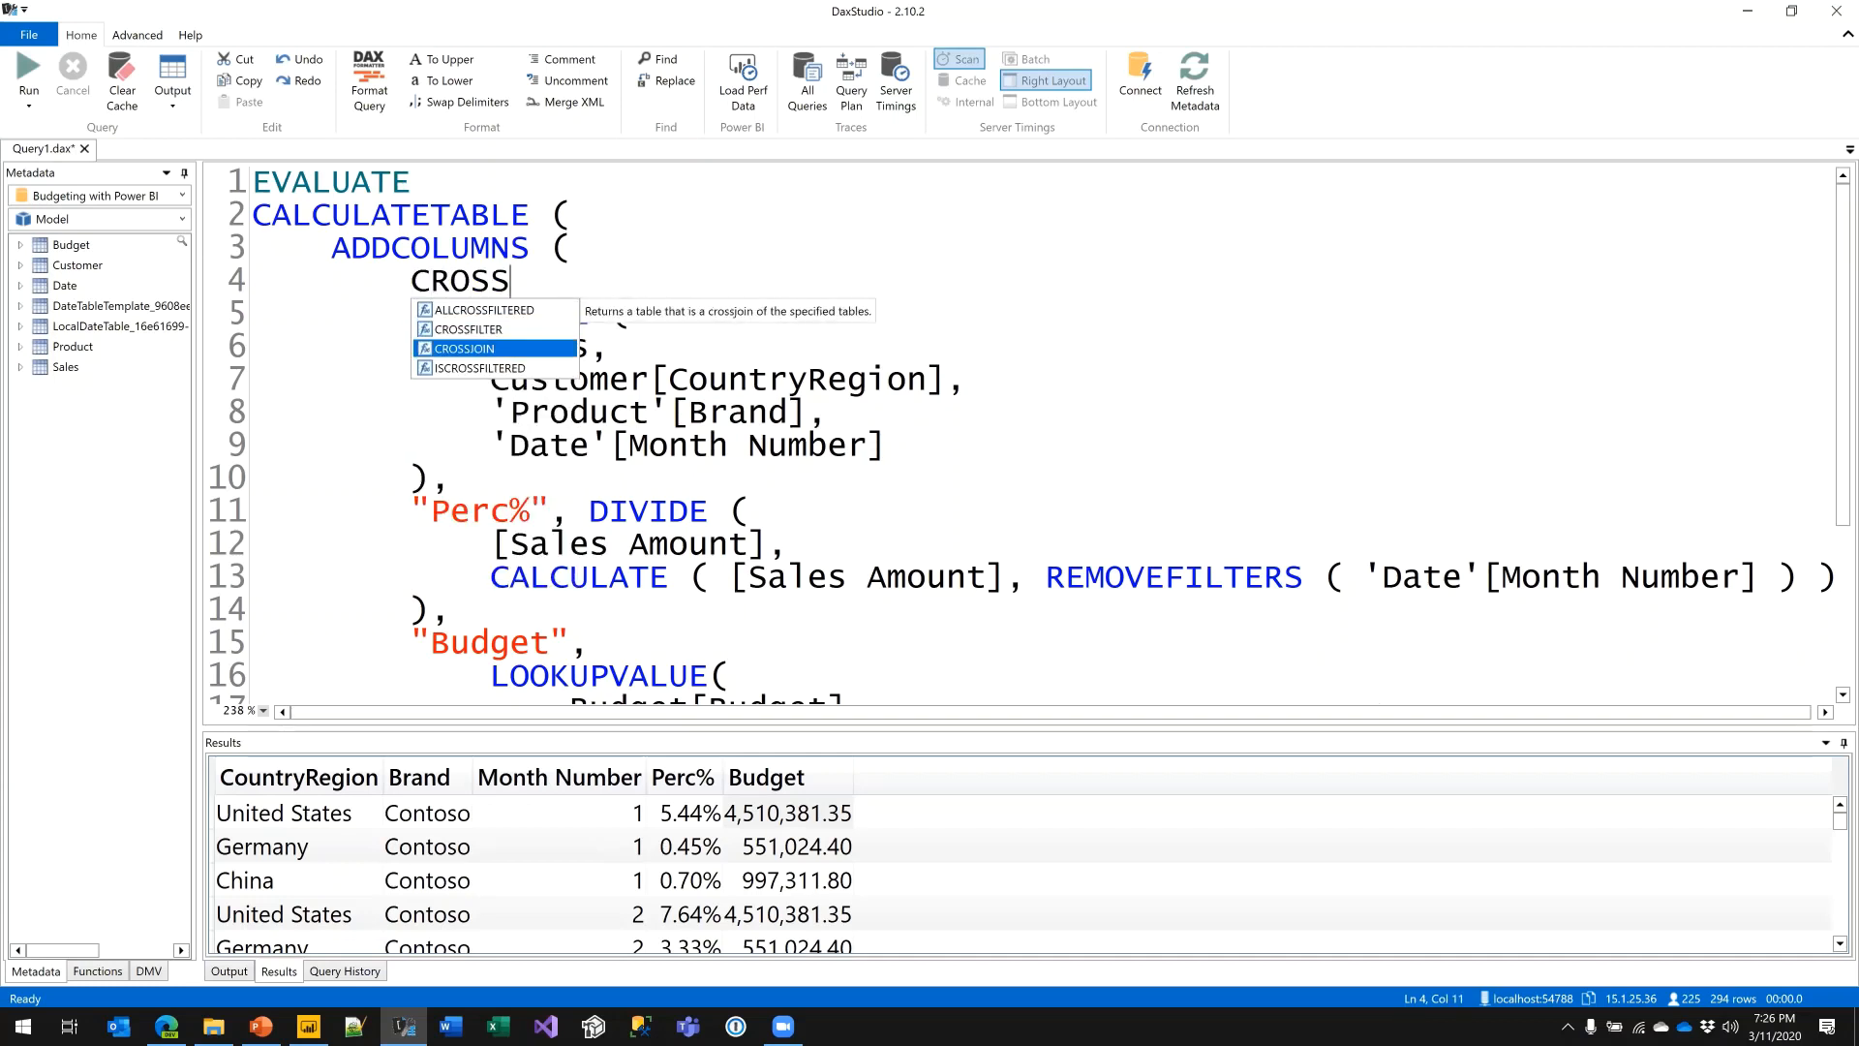
key("Tab")
- Add DISTINCT ( Budget[Scenario] ) after the SUMMARIZE call as the second CROSSJOIN table, and close CROSSJOIN with a trailing comma
key("Down")
key("Down")
key("Down")
key("Down")
key("Down")
key("Down")
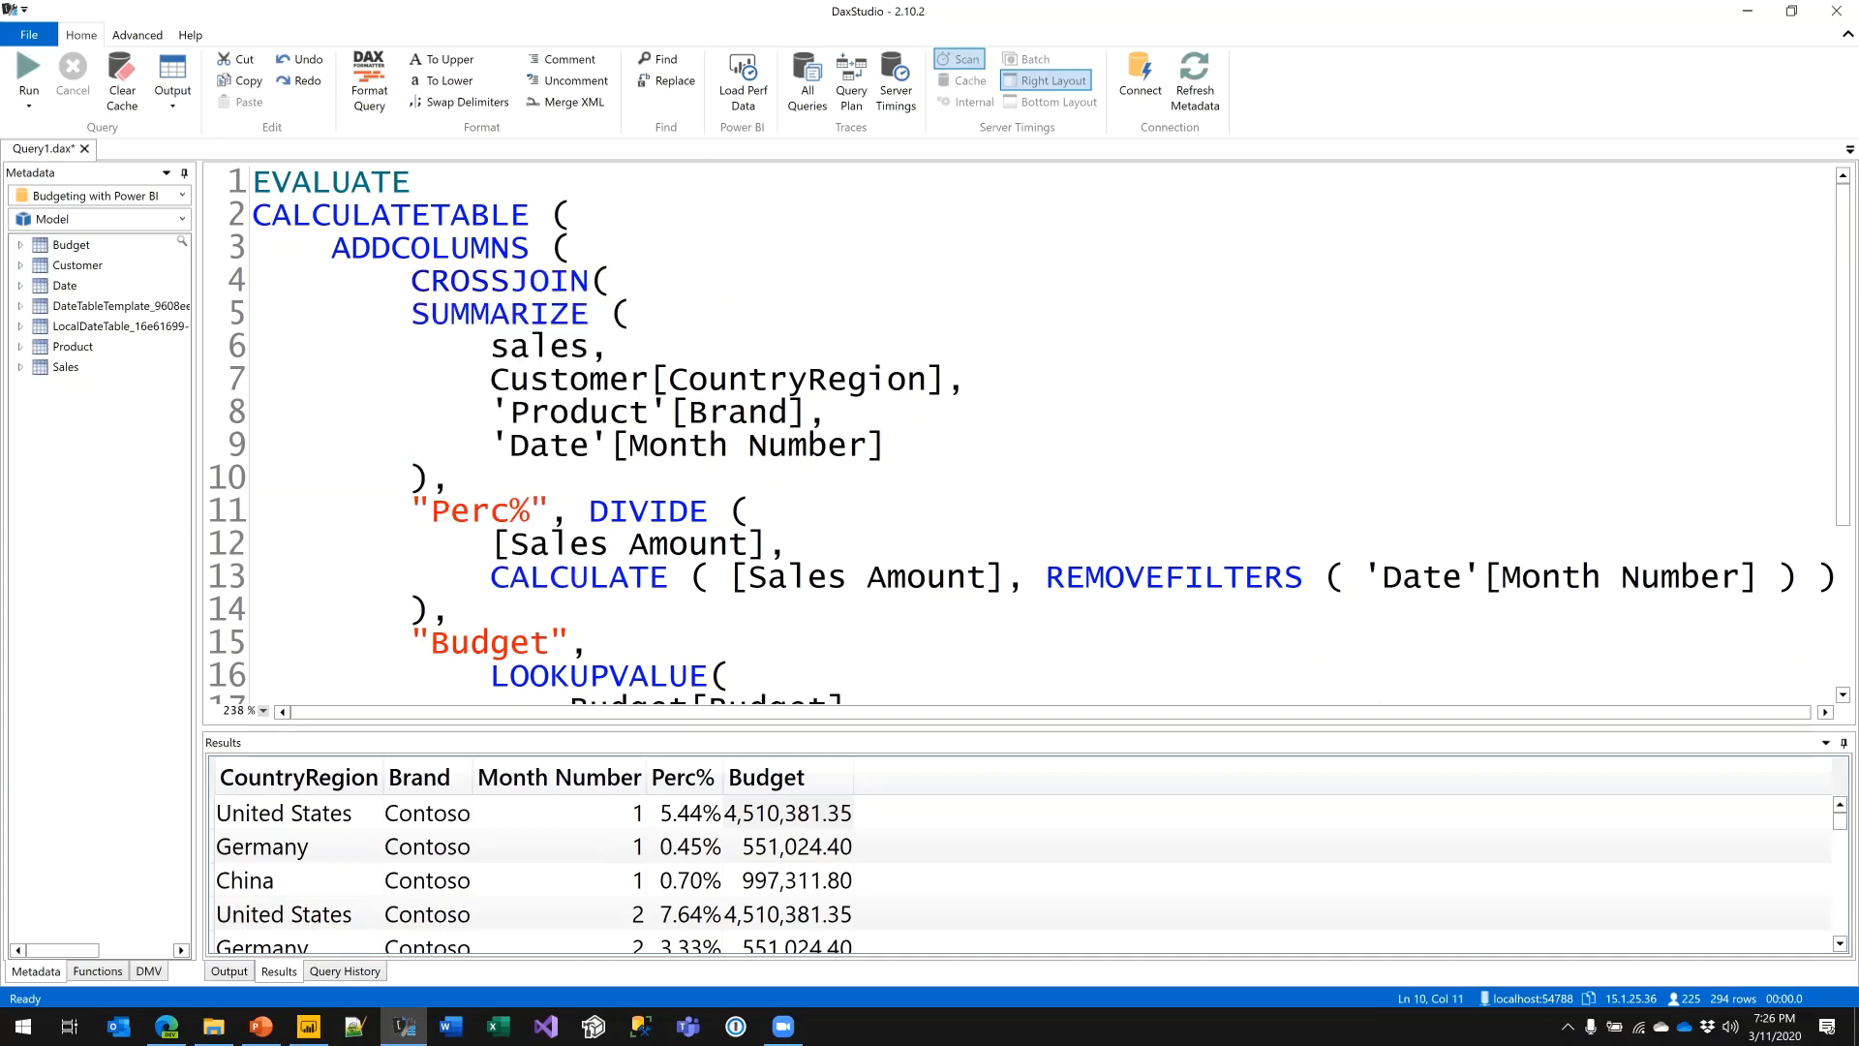
type("DIS")
key("Tab")
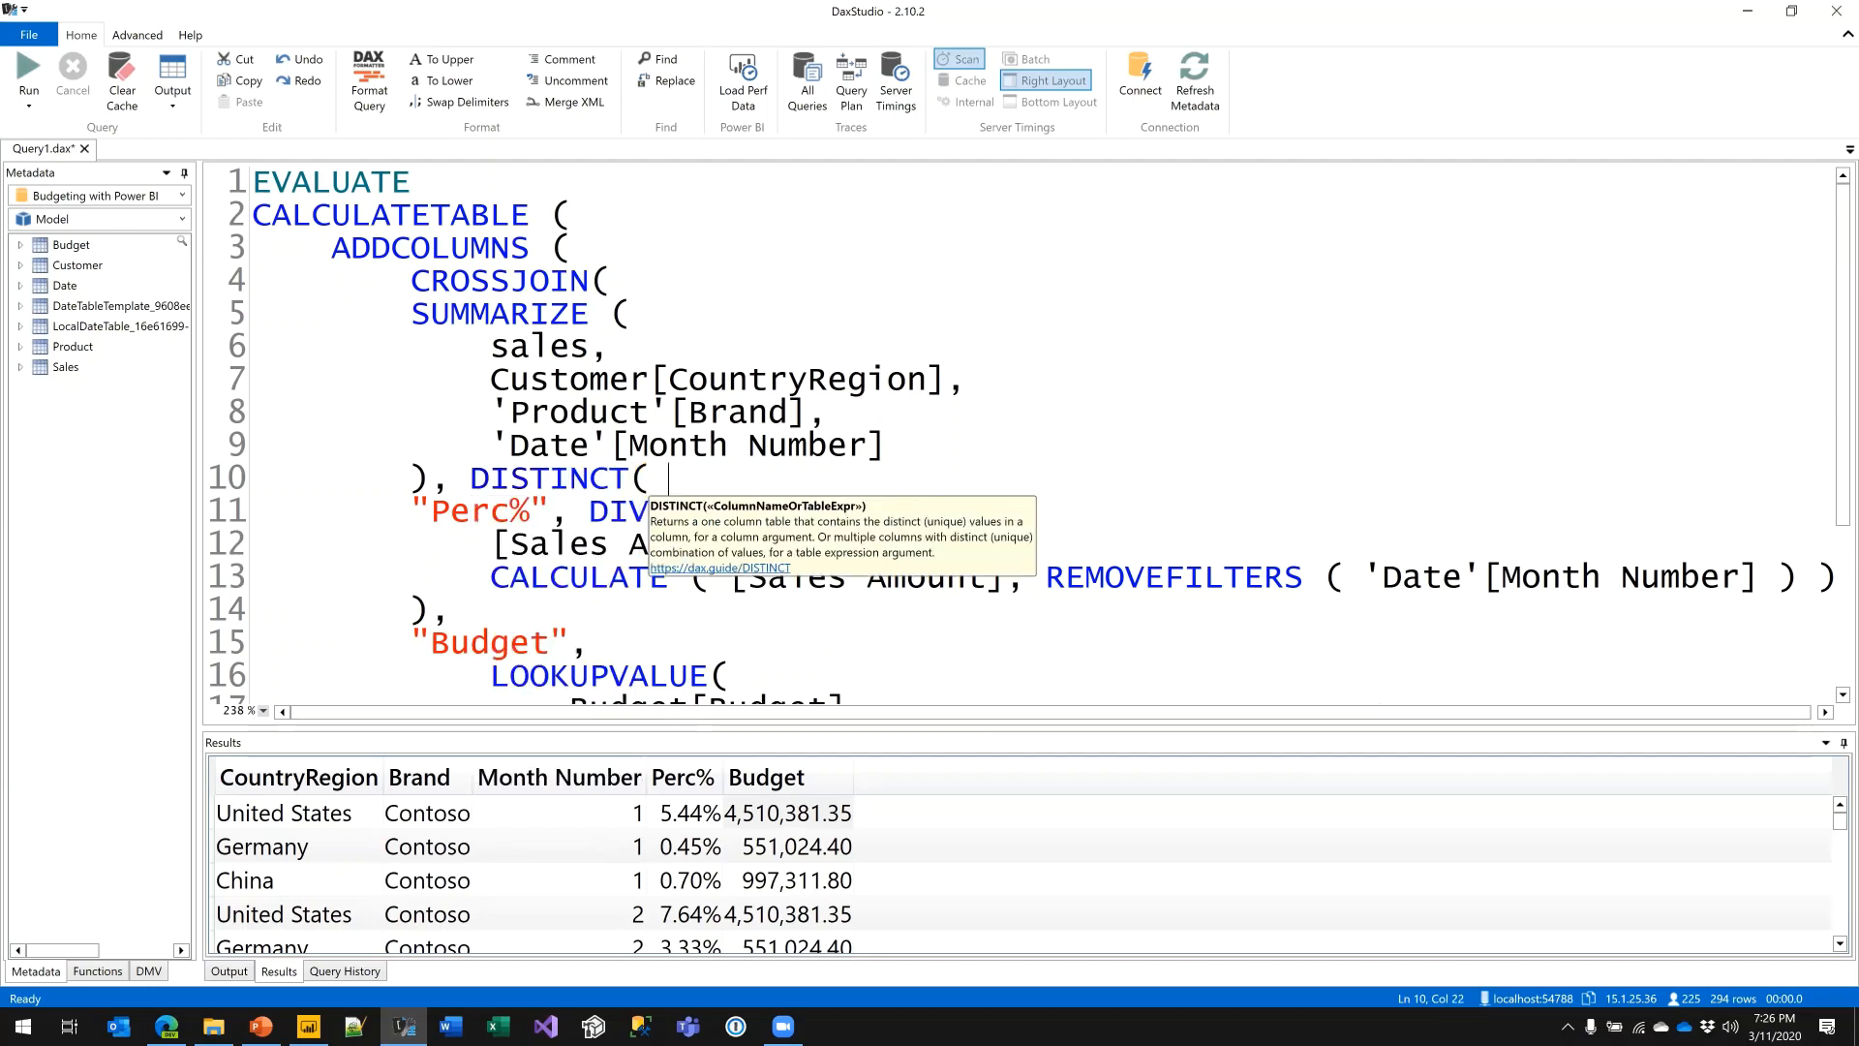
type("Budget[Sce")
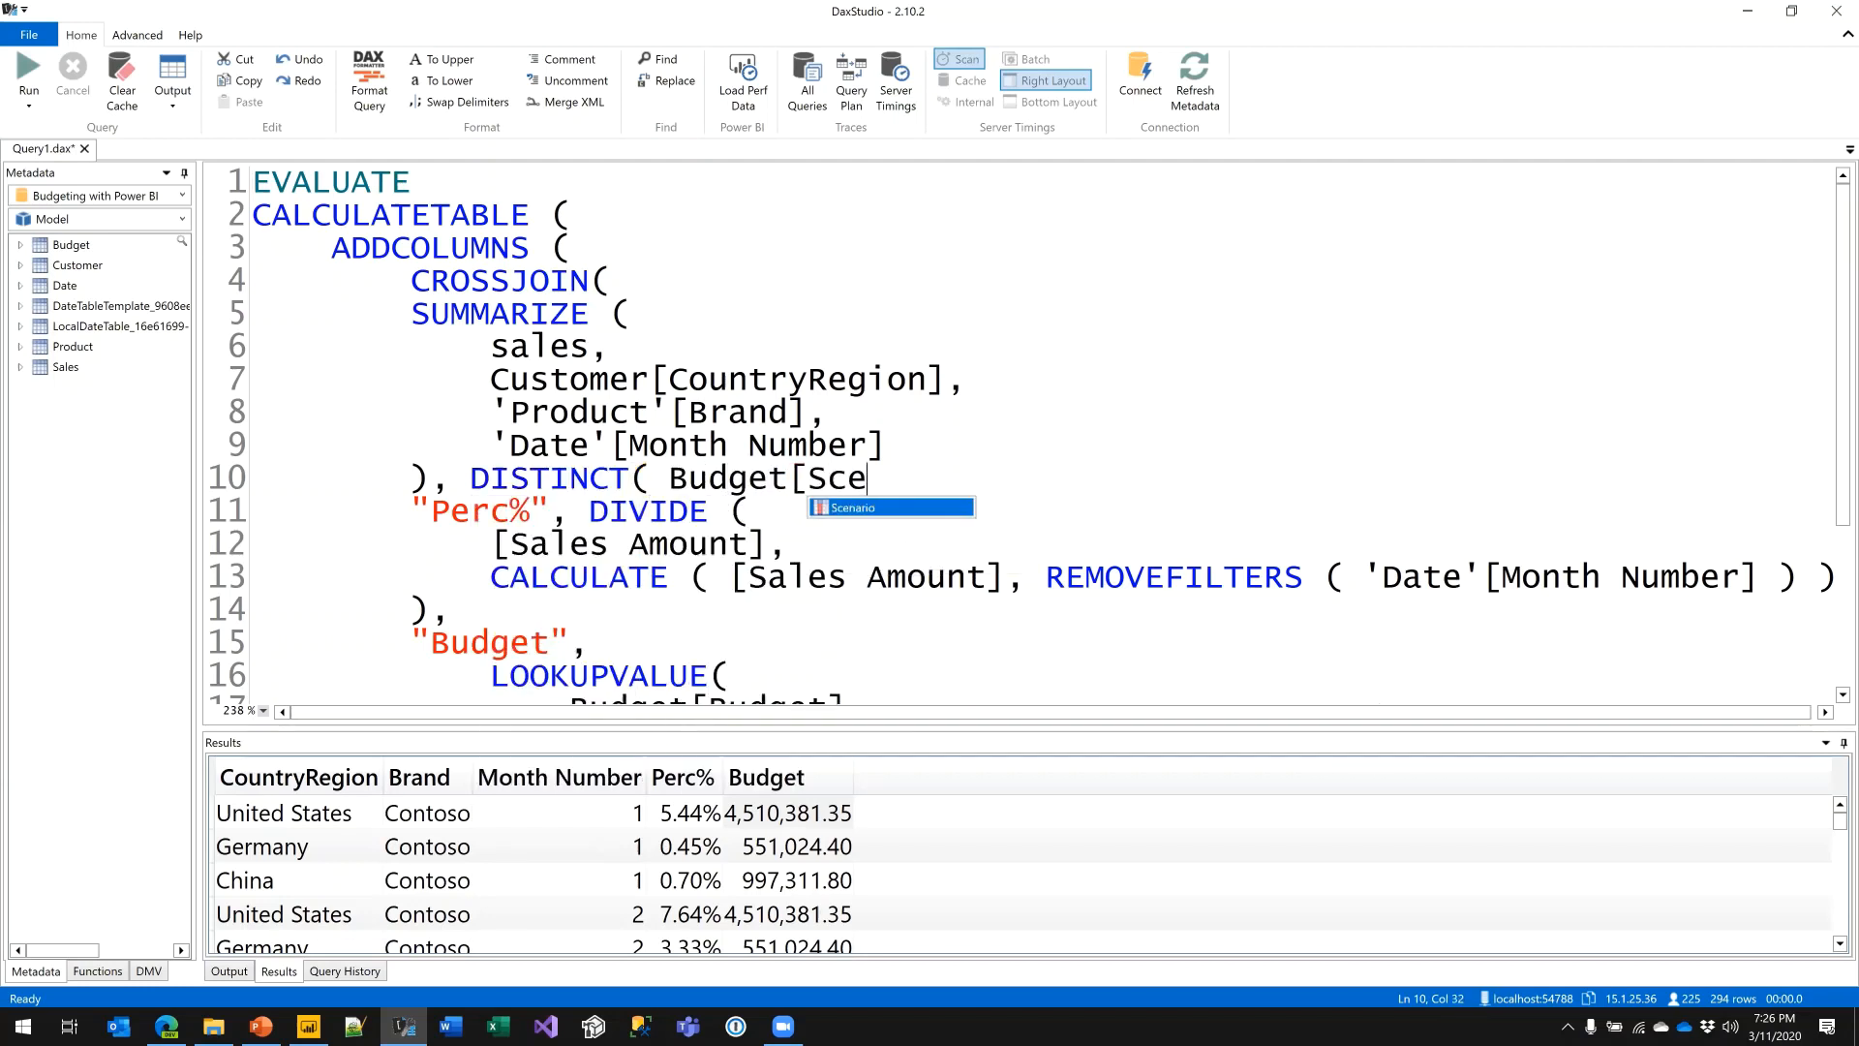
key("Tab")
type(") ),")
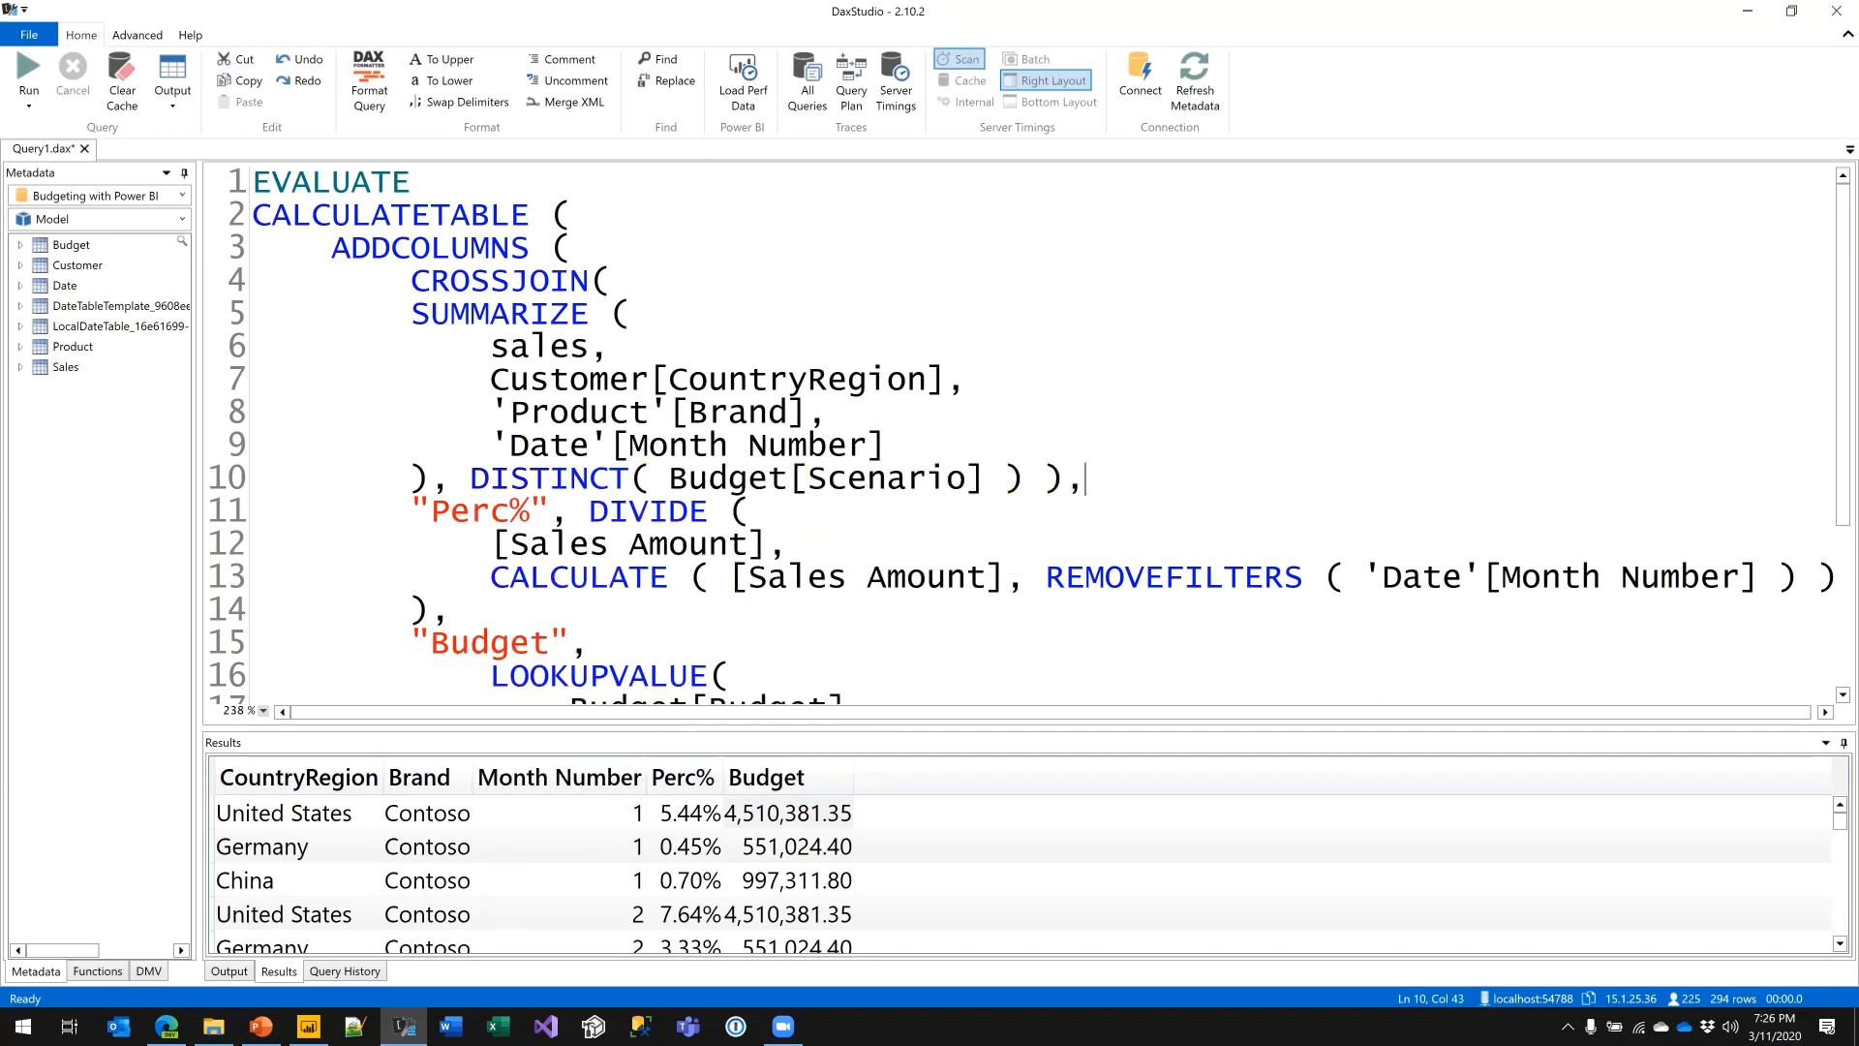
- Format and run the query, and check the scenario and budget in the first row for Contoso in the United States
left_click(599, 251)
key("F6")
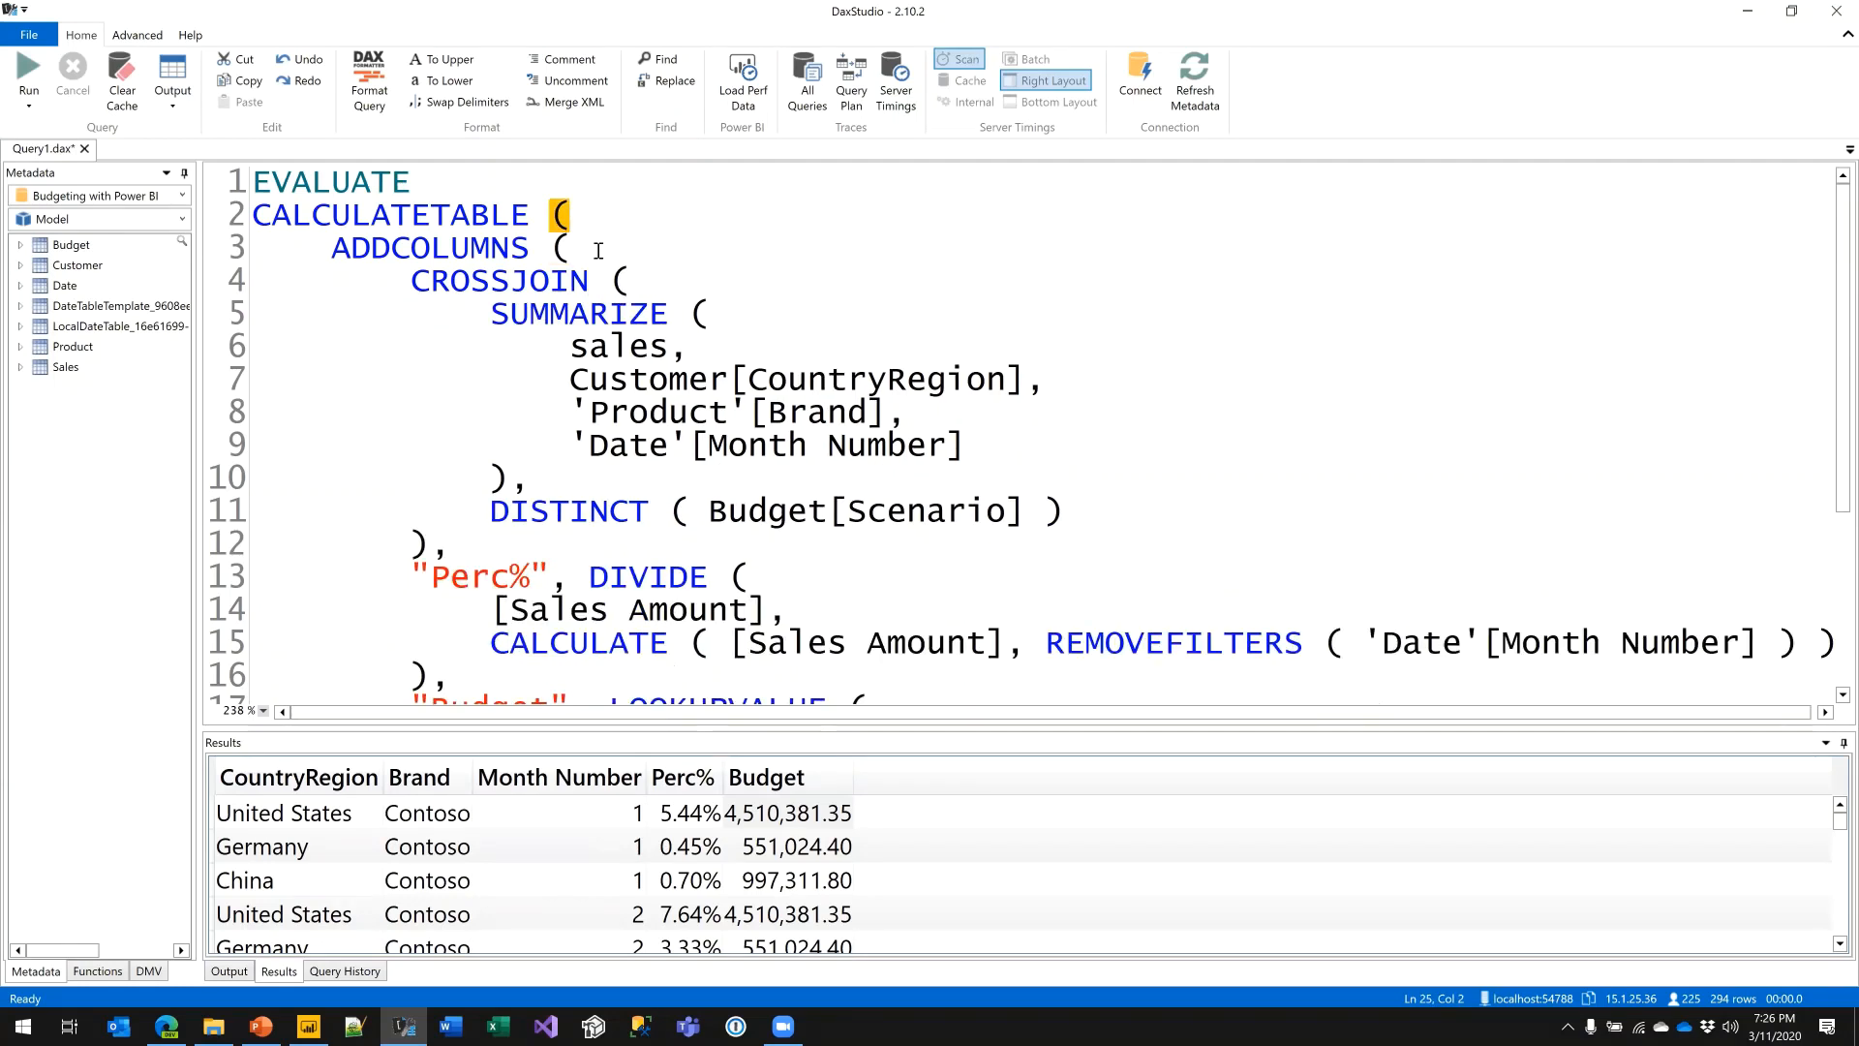
left_click_drag(492, 315, 511, 479)
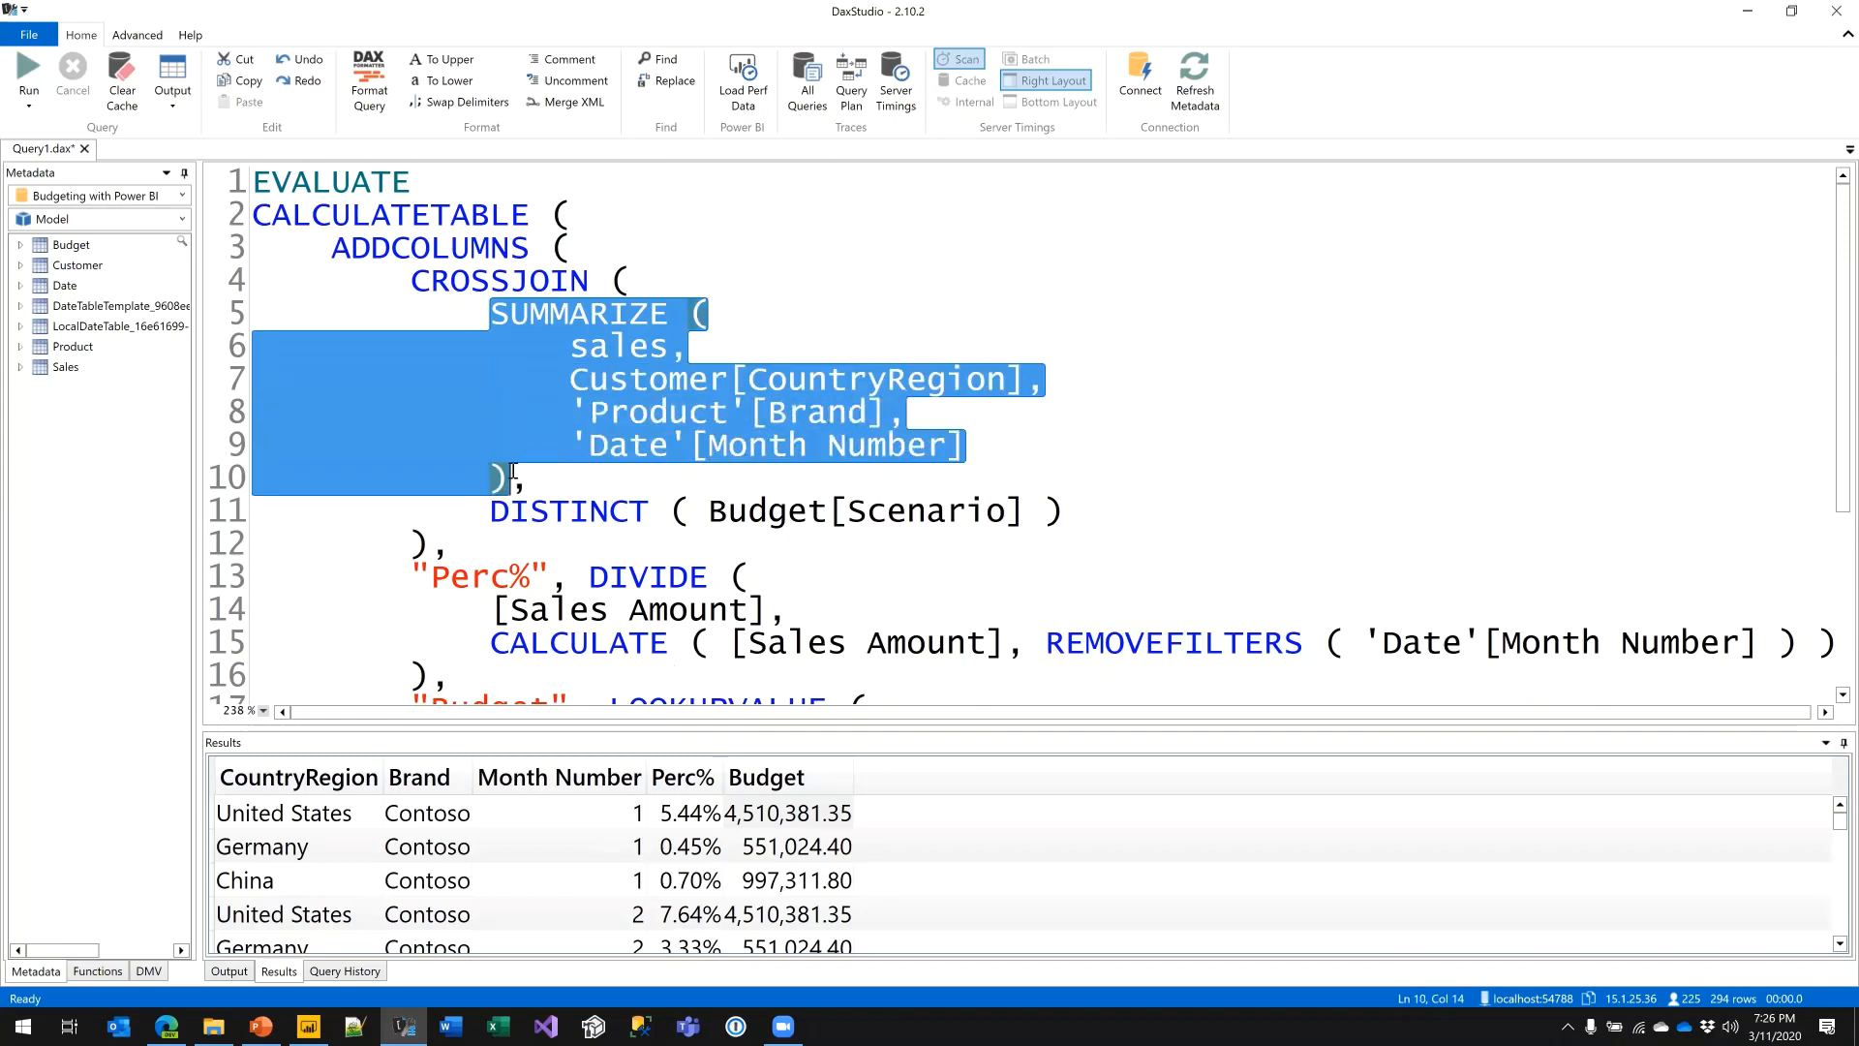
left_click(1156, 518)
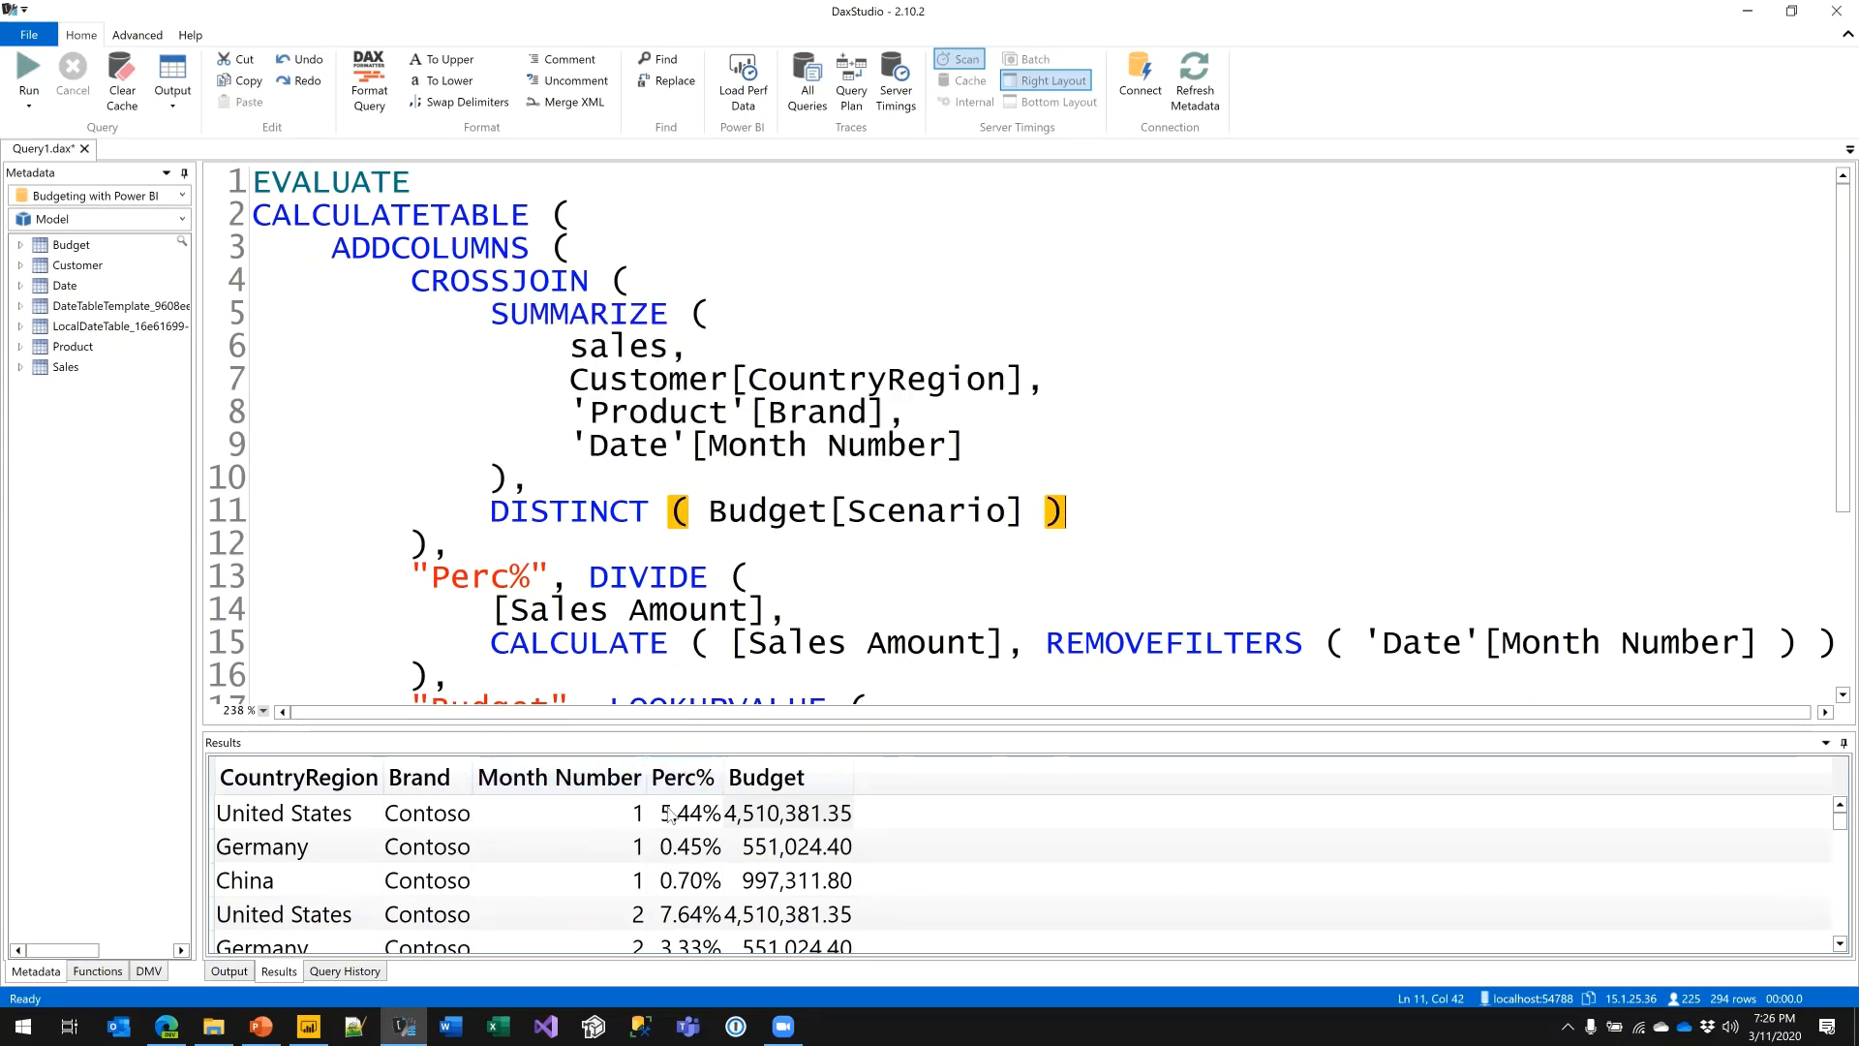
key("F5")
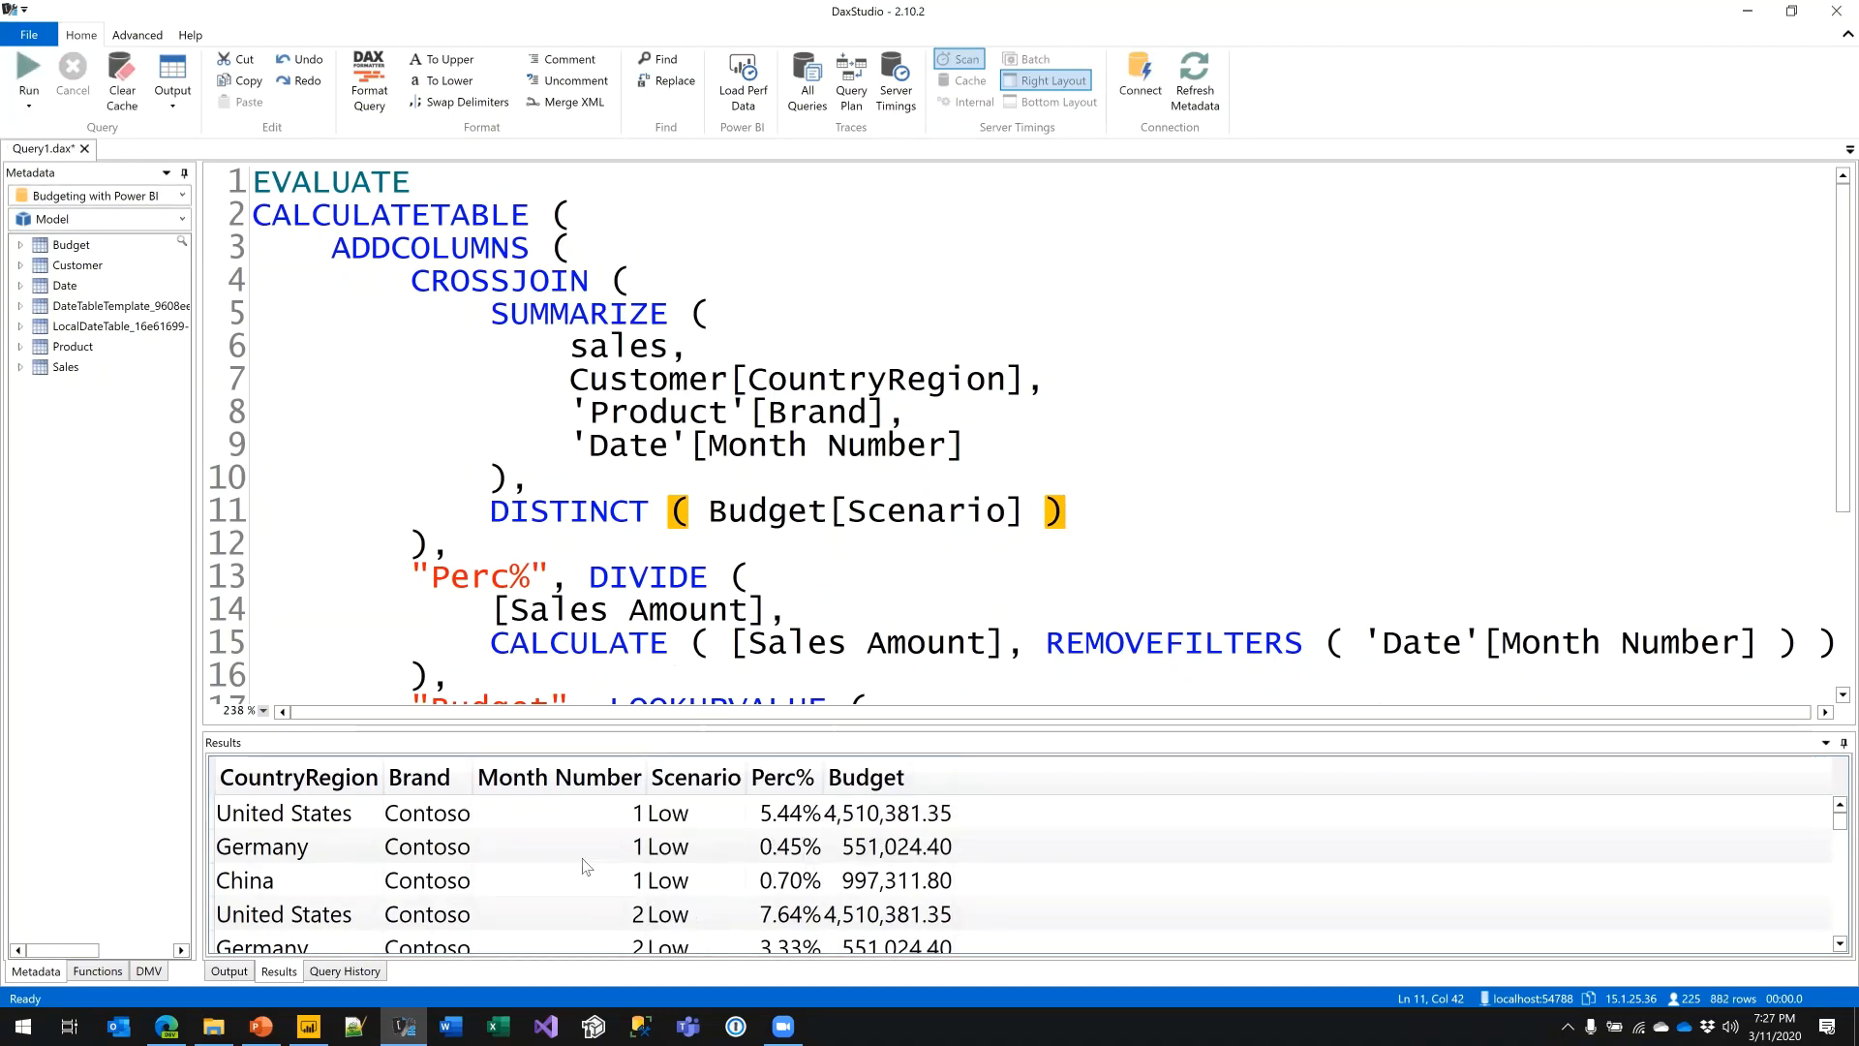
left_click(663, 816)
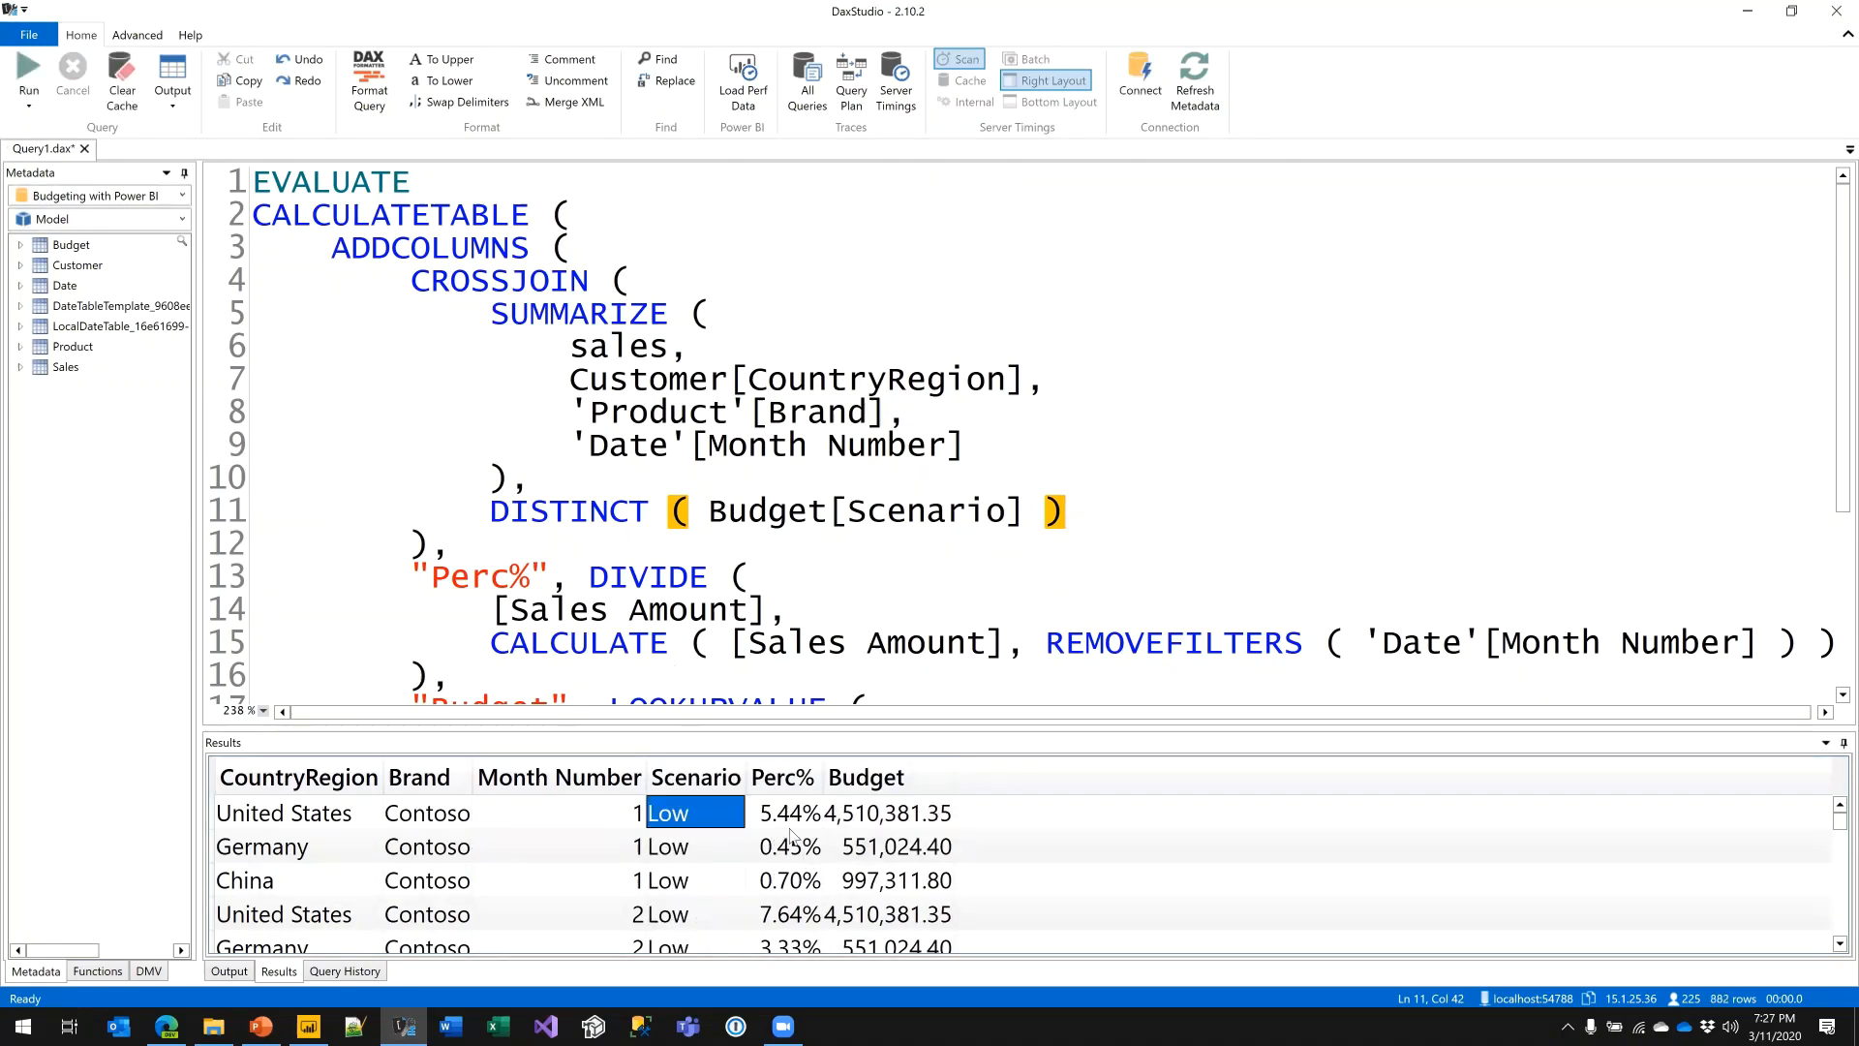
left_click(886, 816)
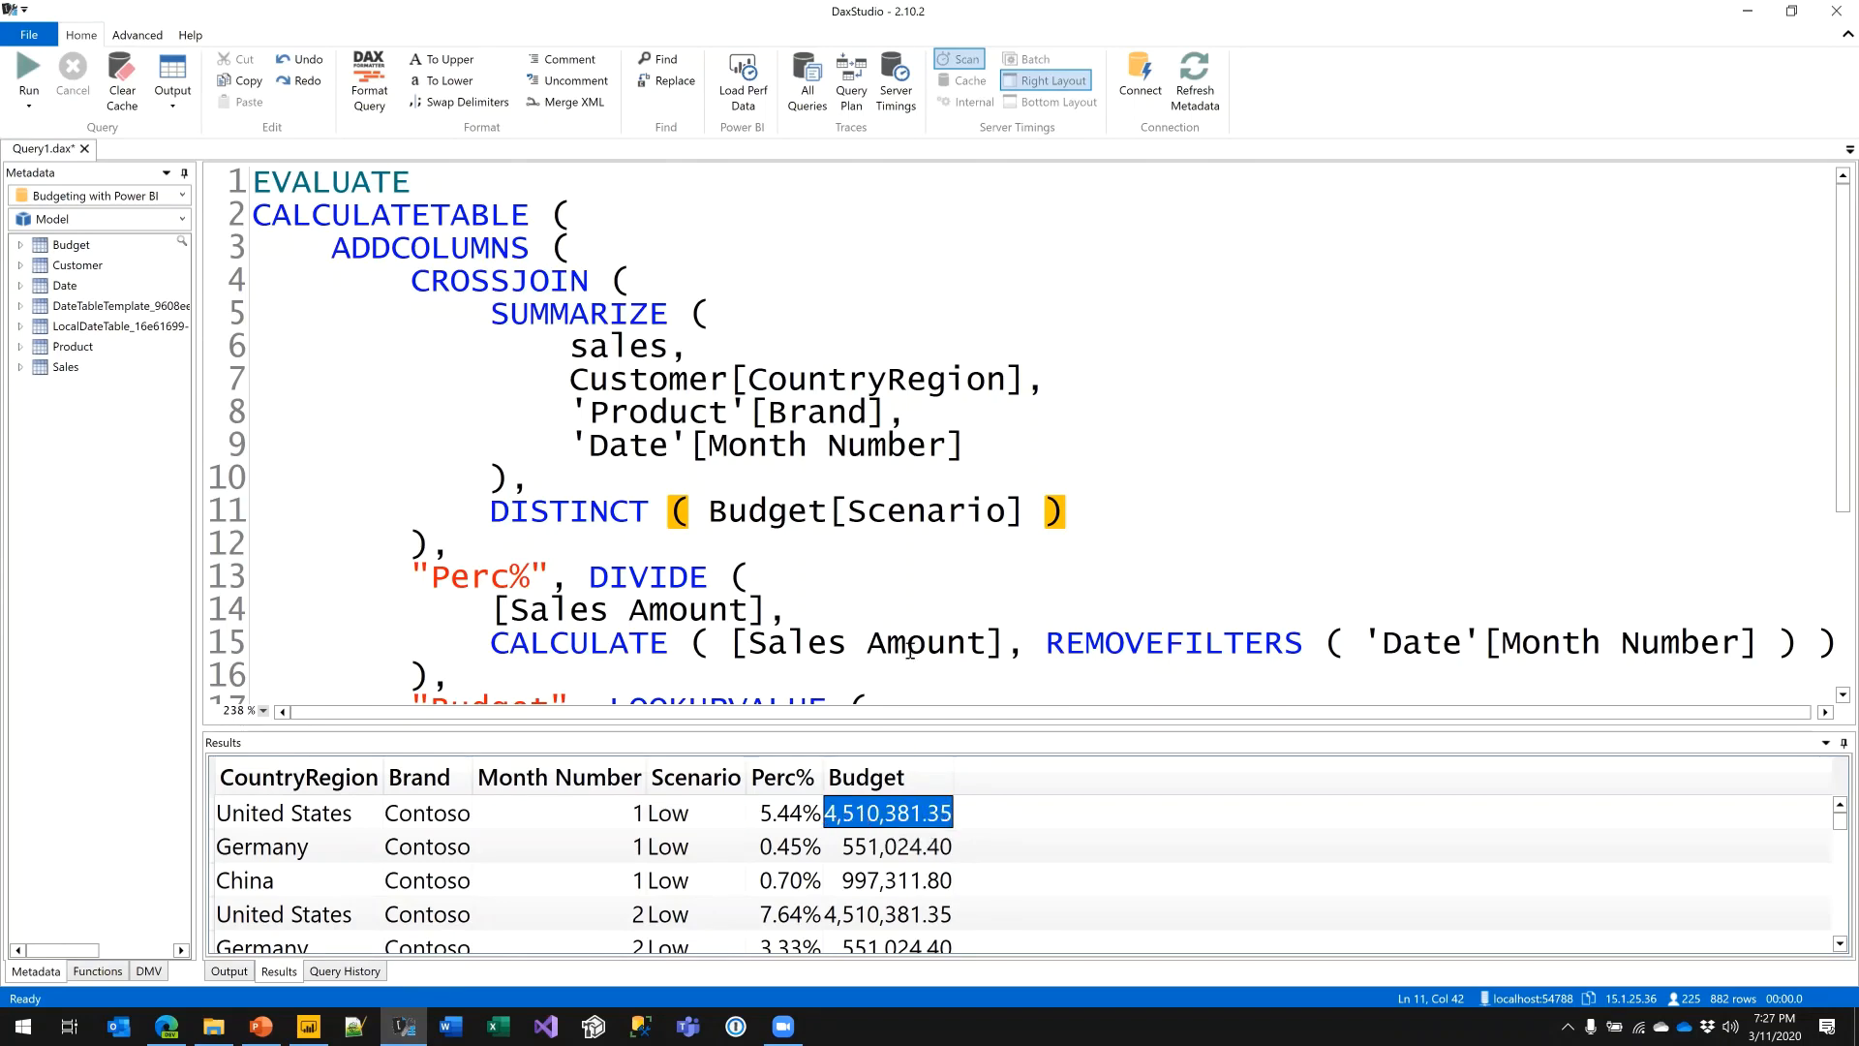
- Replace the hard-coded "Low" argument of LOOKUPVALUE with Budget[Scenario]
scroll(910, 617, "down", 3)
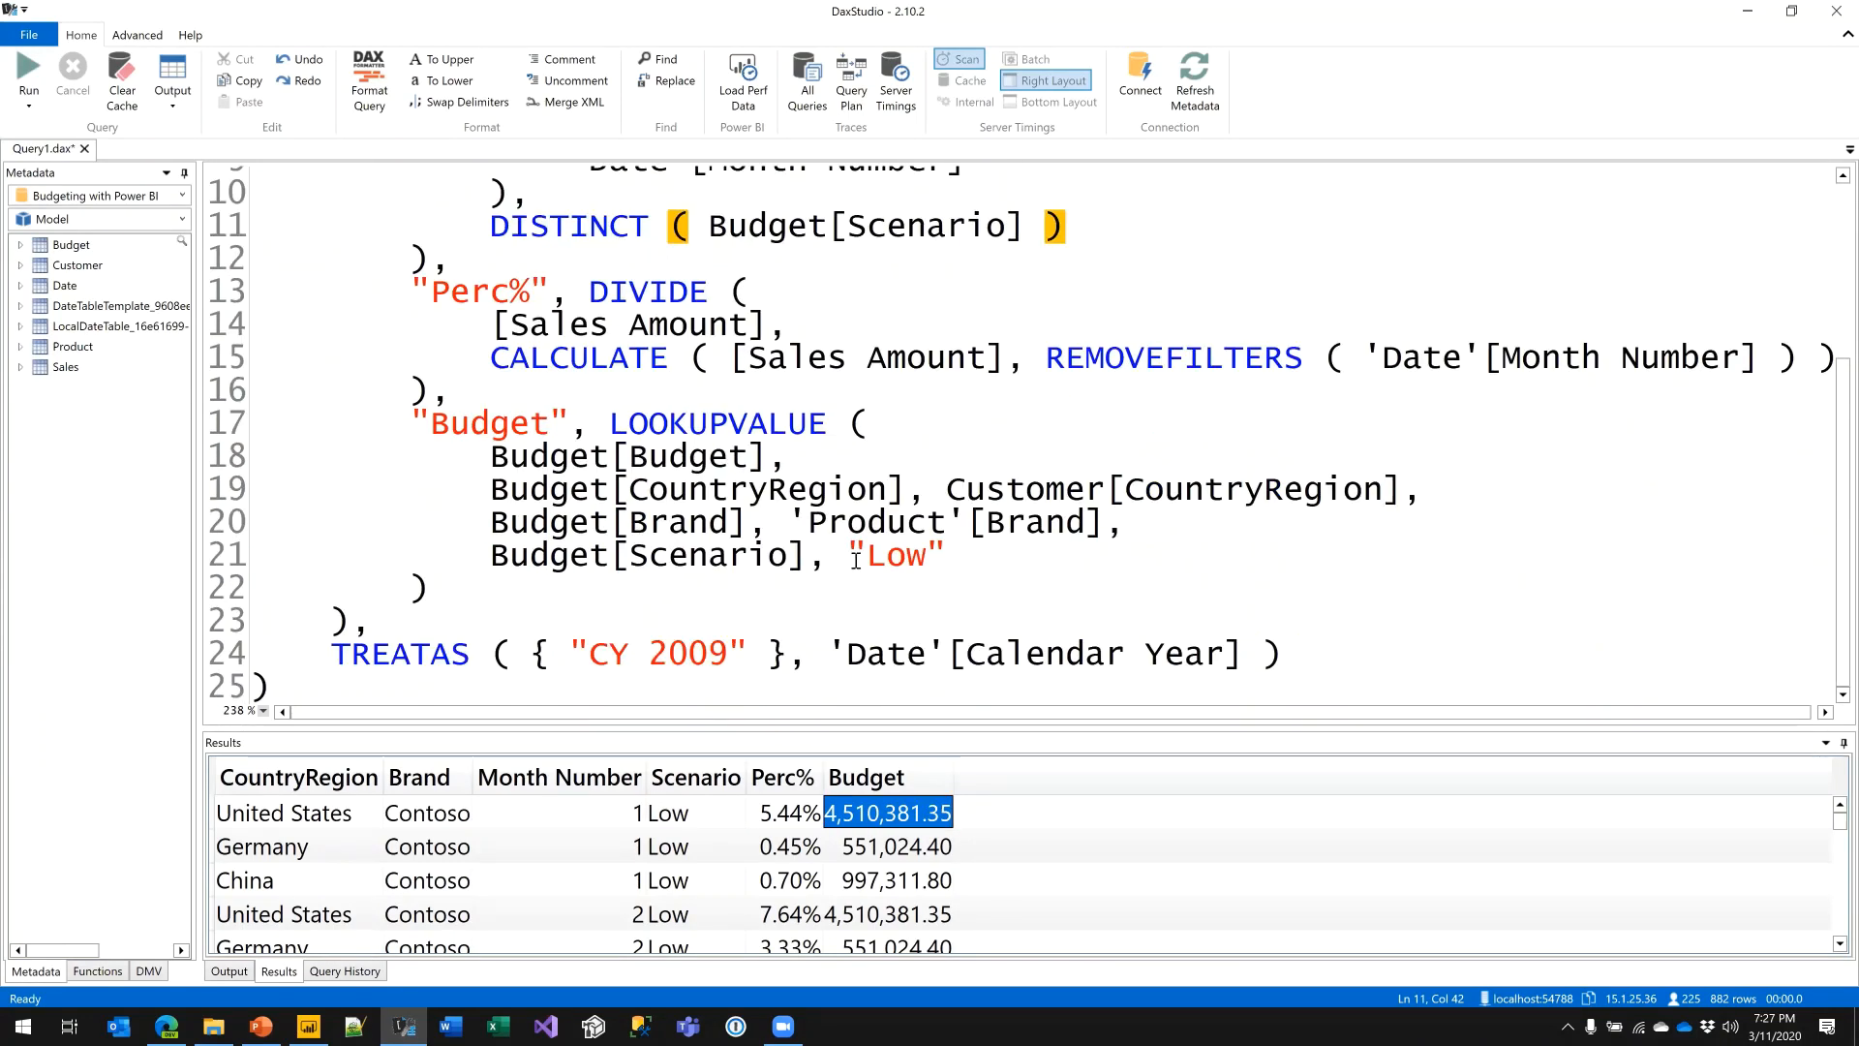
left_click_drag(849, 554, 953, 555)
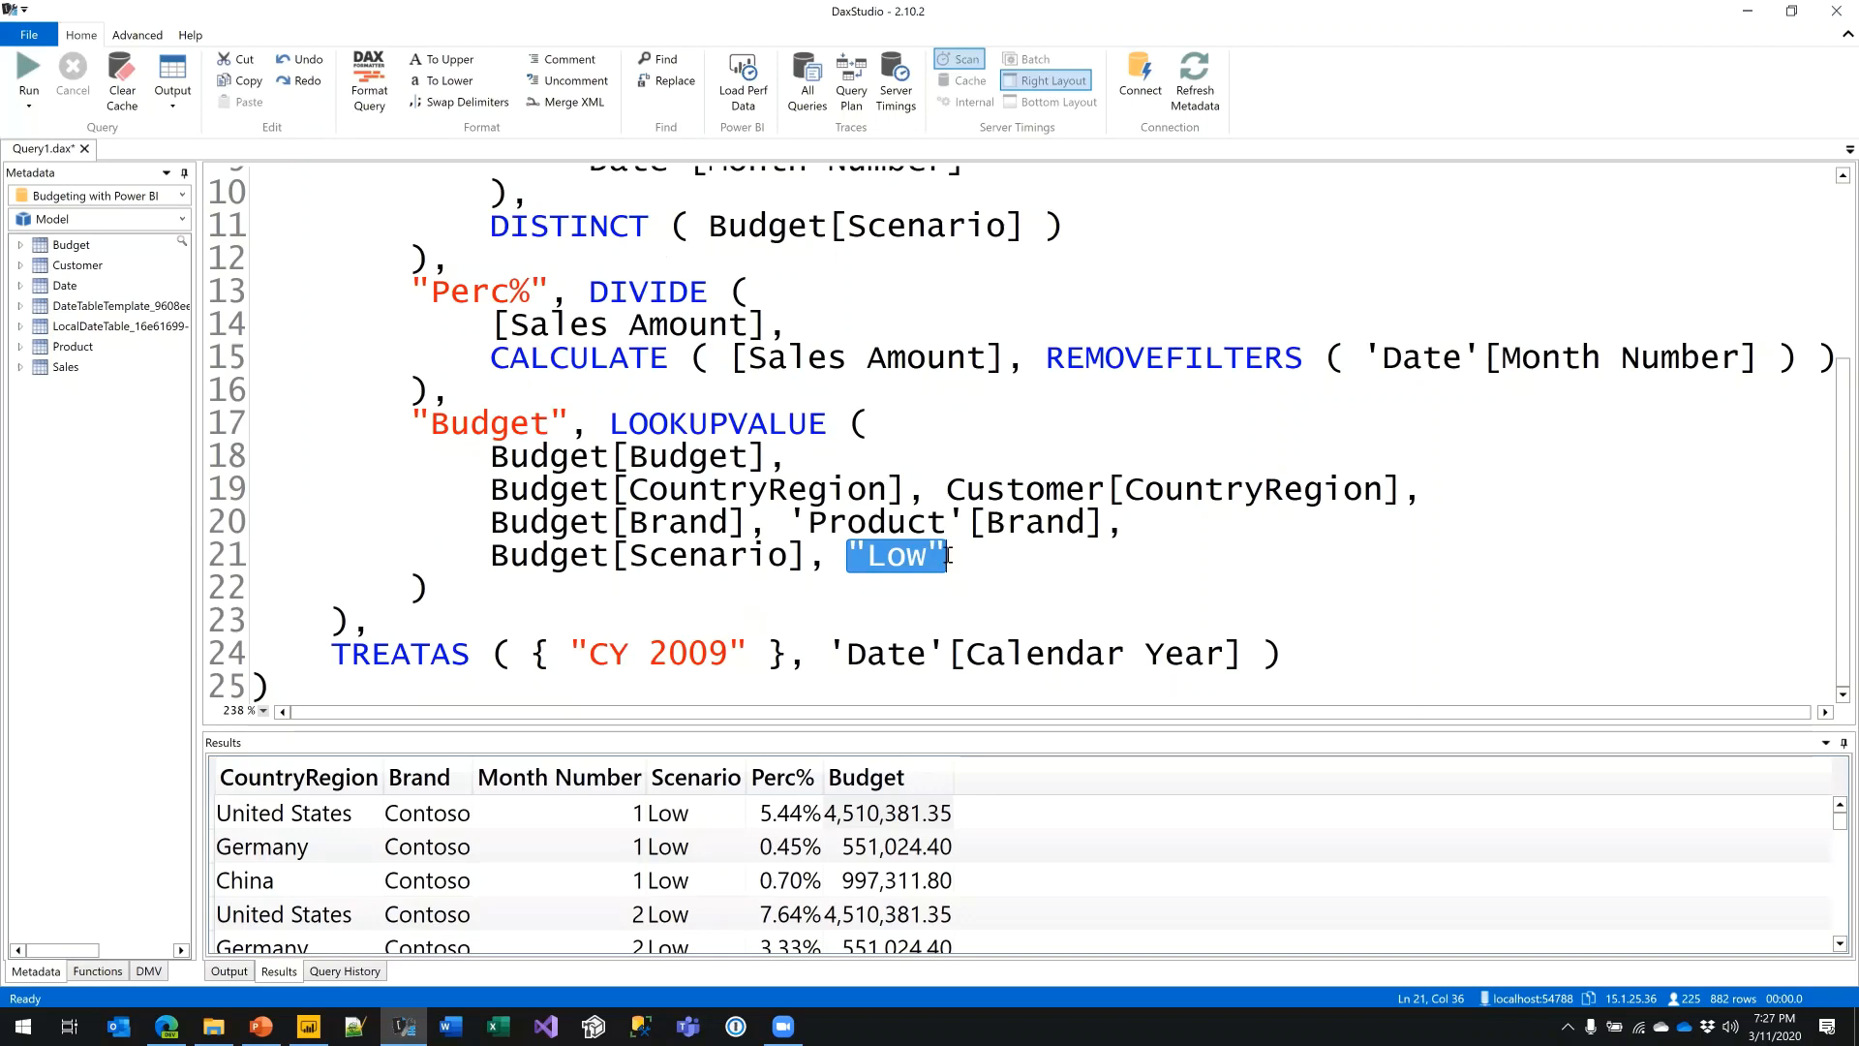
type("Budget[Scenario]")
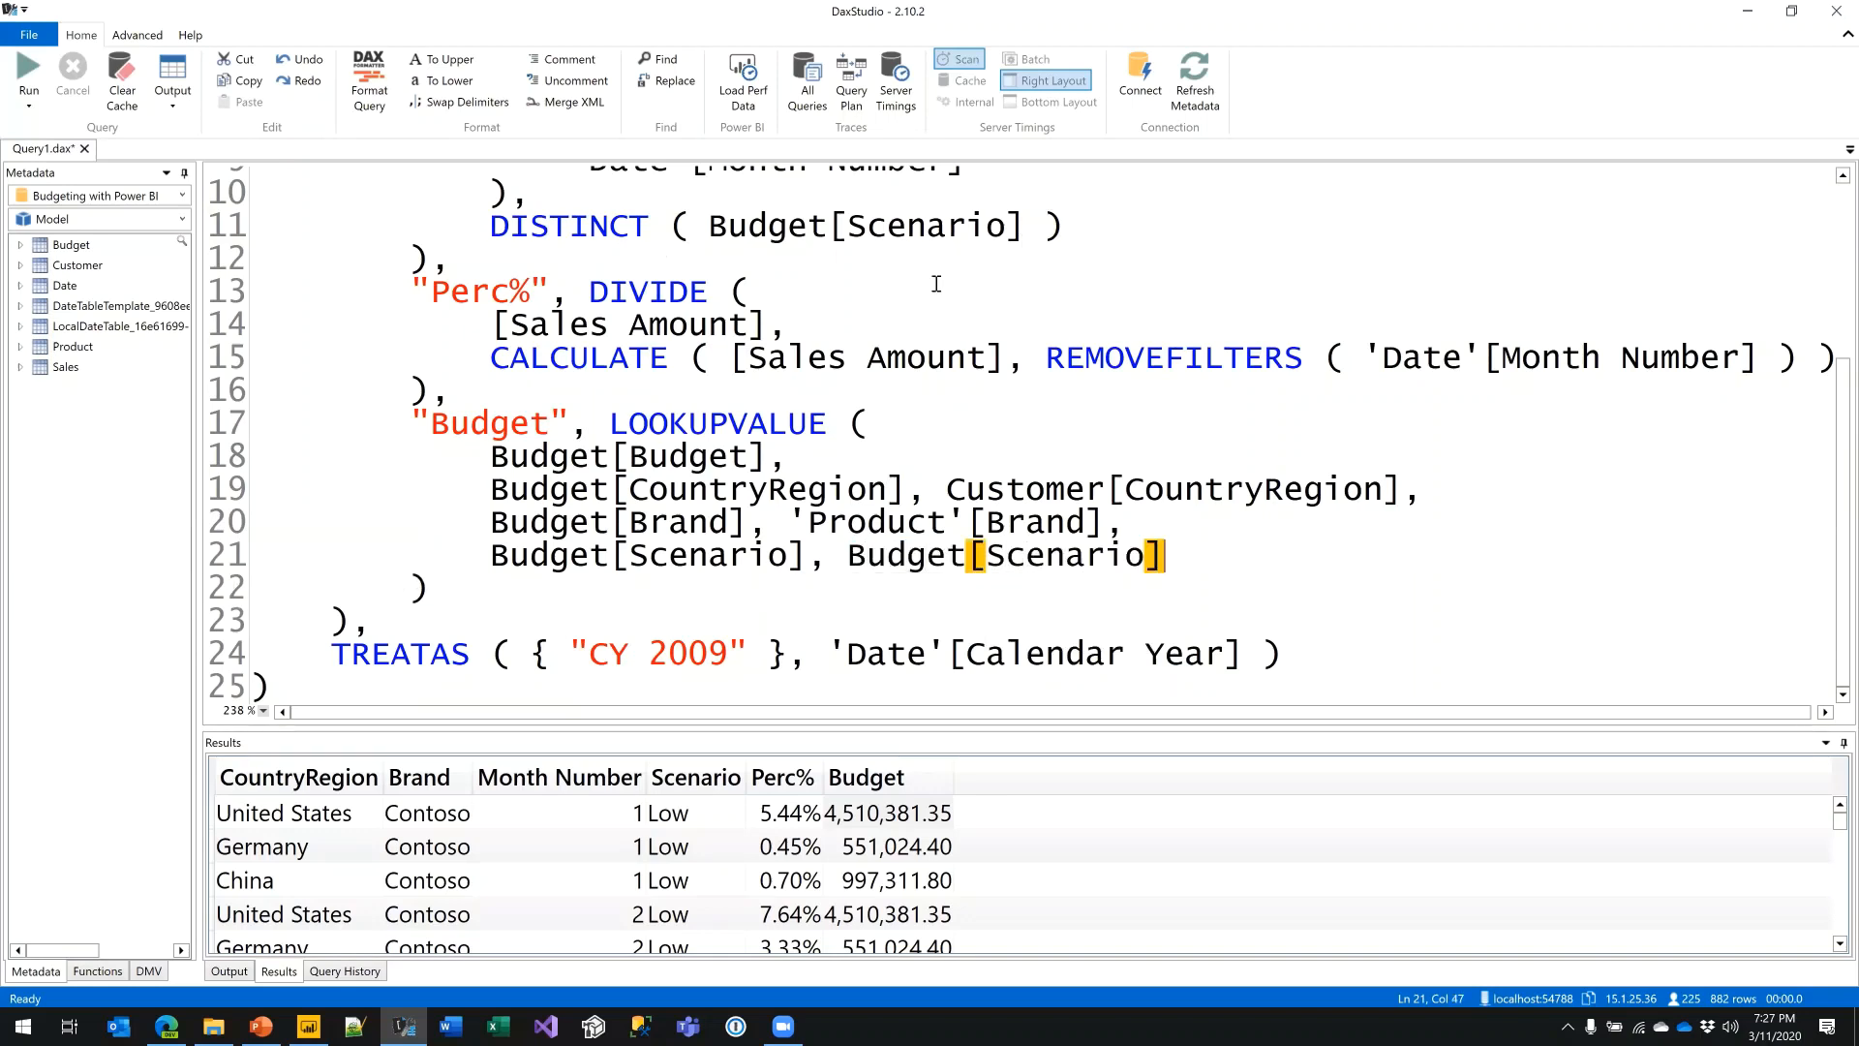
- Review the Budget[Scenario] argument pair in LOOKUPVALUE and check the Perc% and Budget values in the first result row
left_click_drag(494, 557, 1165, 558)
left_click(865, 557)
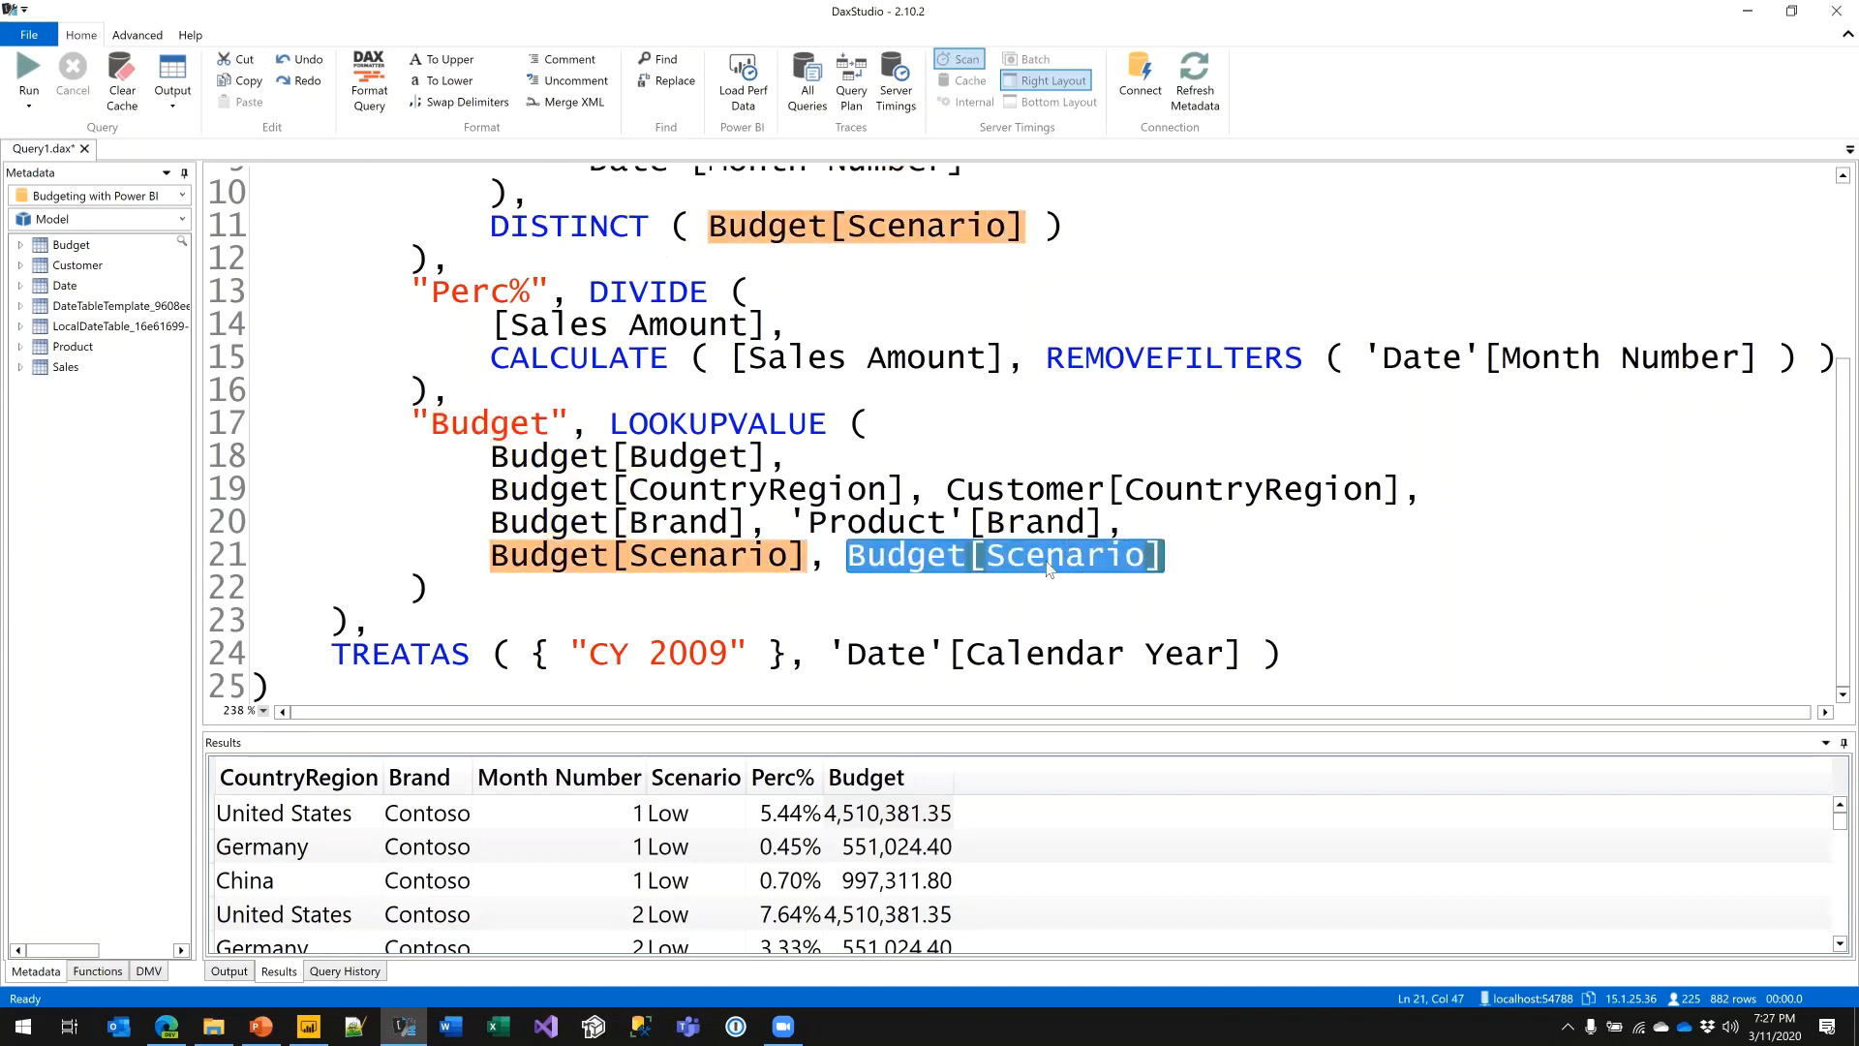
left_click(704, 555)
left_click_drag(494, 559, 1168, 557)
left_click(831, 559)
left_click(680, 559)
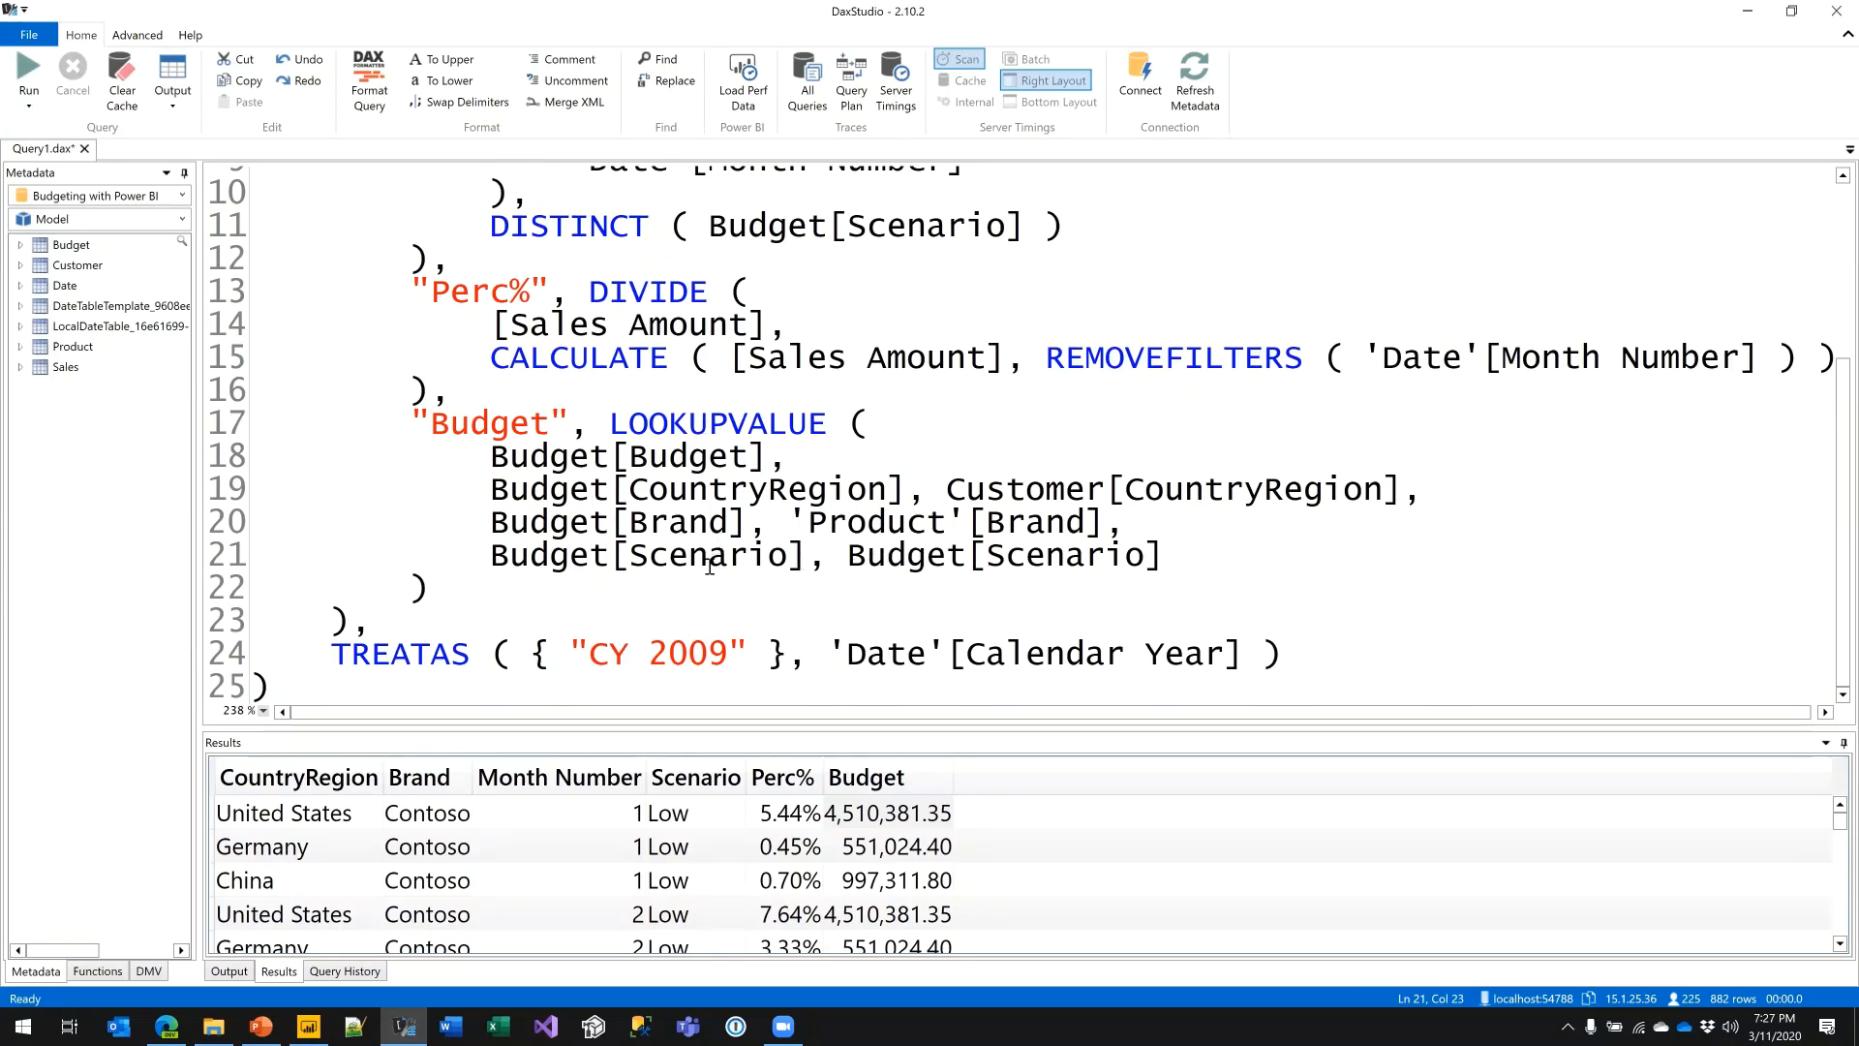
left_click(564, 592)
left_click(785, 822)
left_click(881, 825)
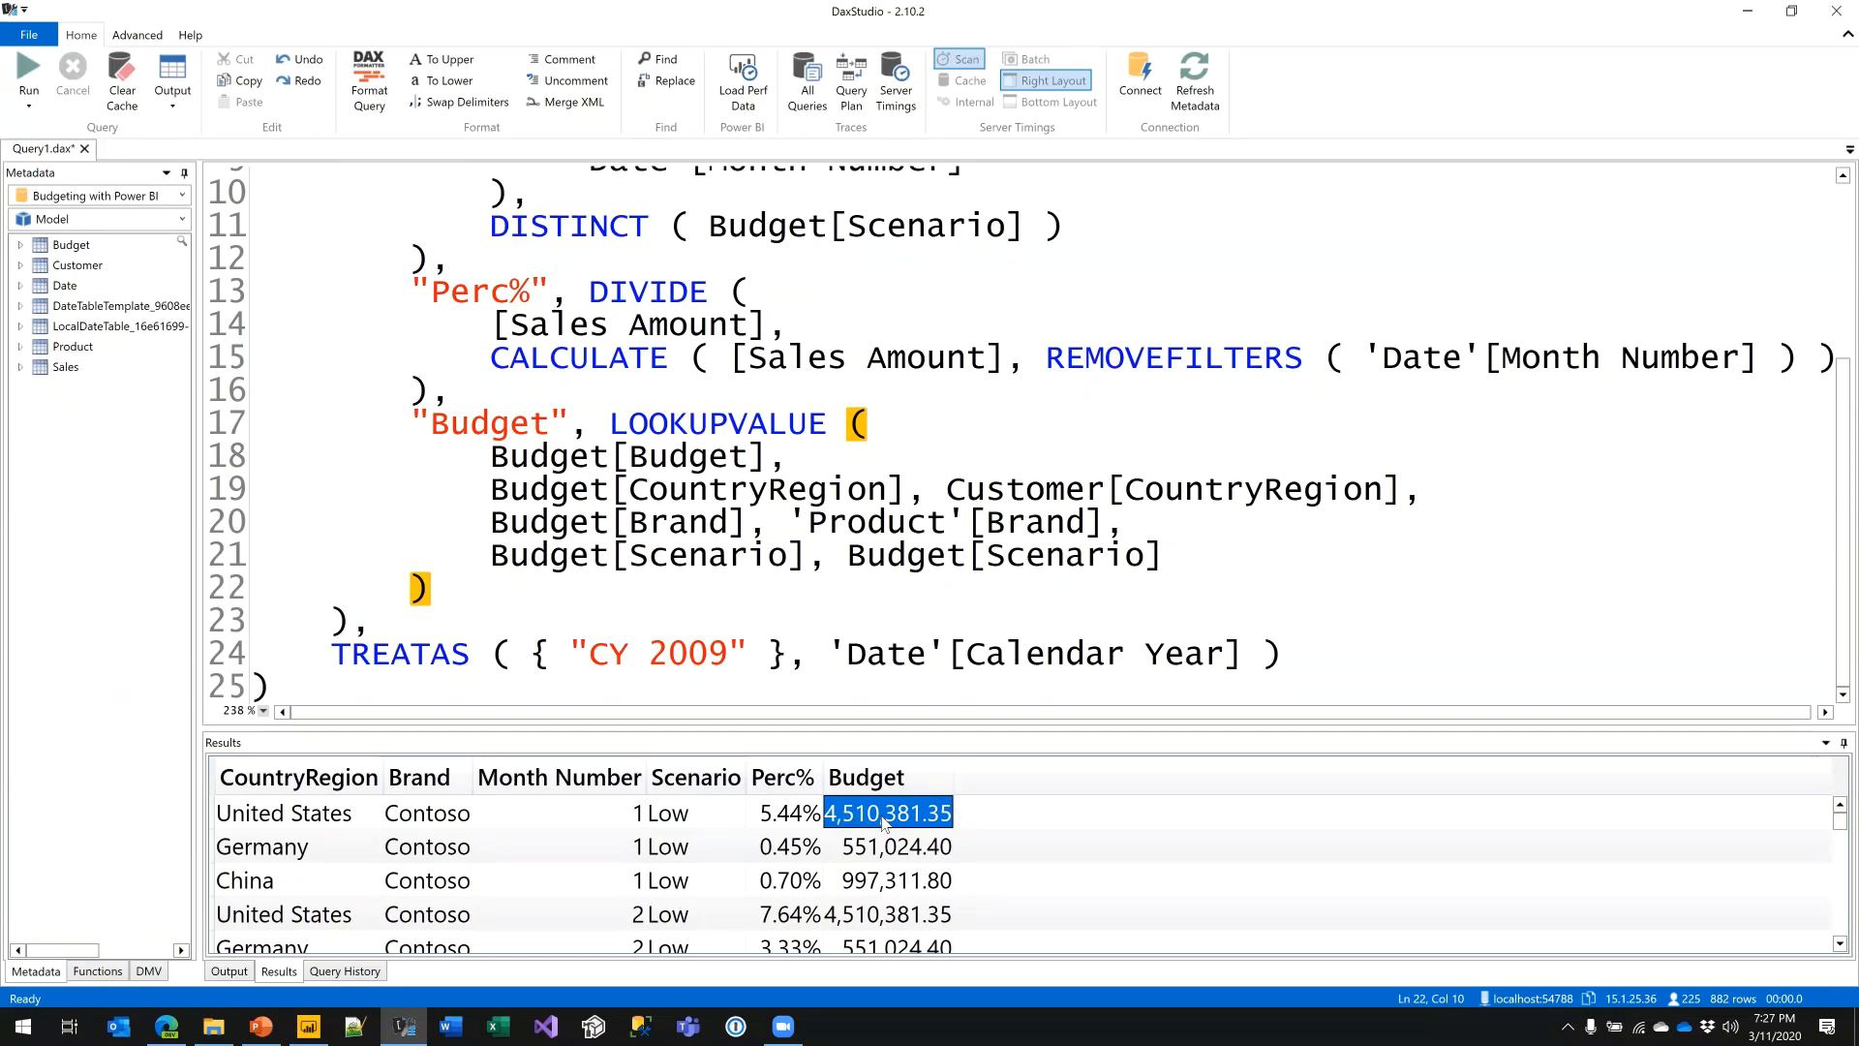
left_click(782, 818)
key("Right")
- Merge the two added columns into one named "Allocated Budget" that multiplies the DIVIDE expression by the LOOKUPVALUE call
left_click_drag(427, 408, 591, 433)
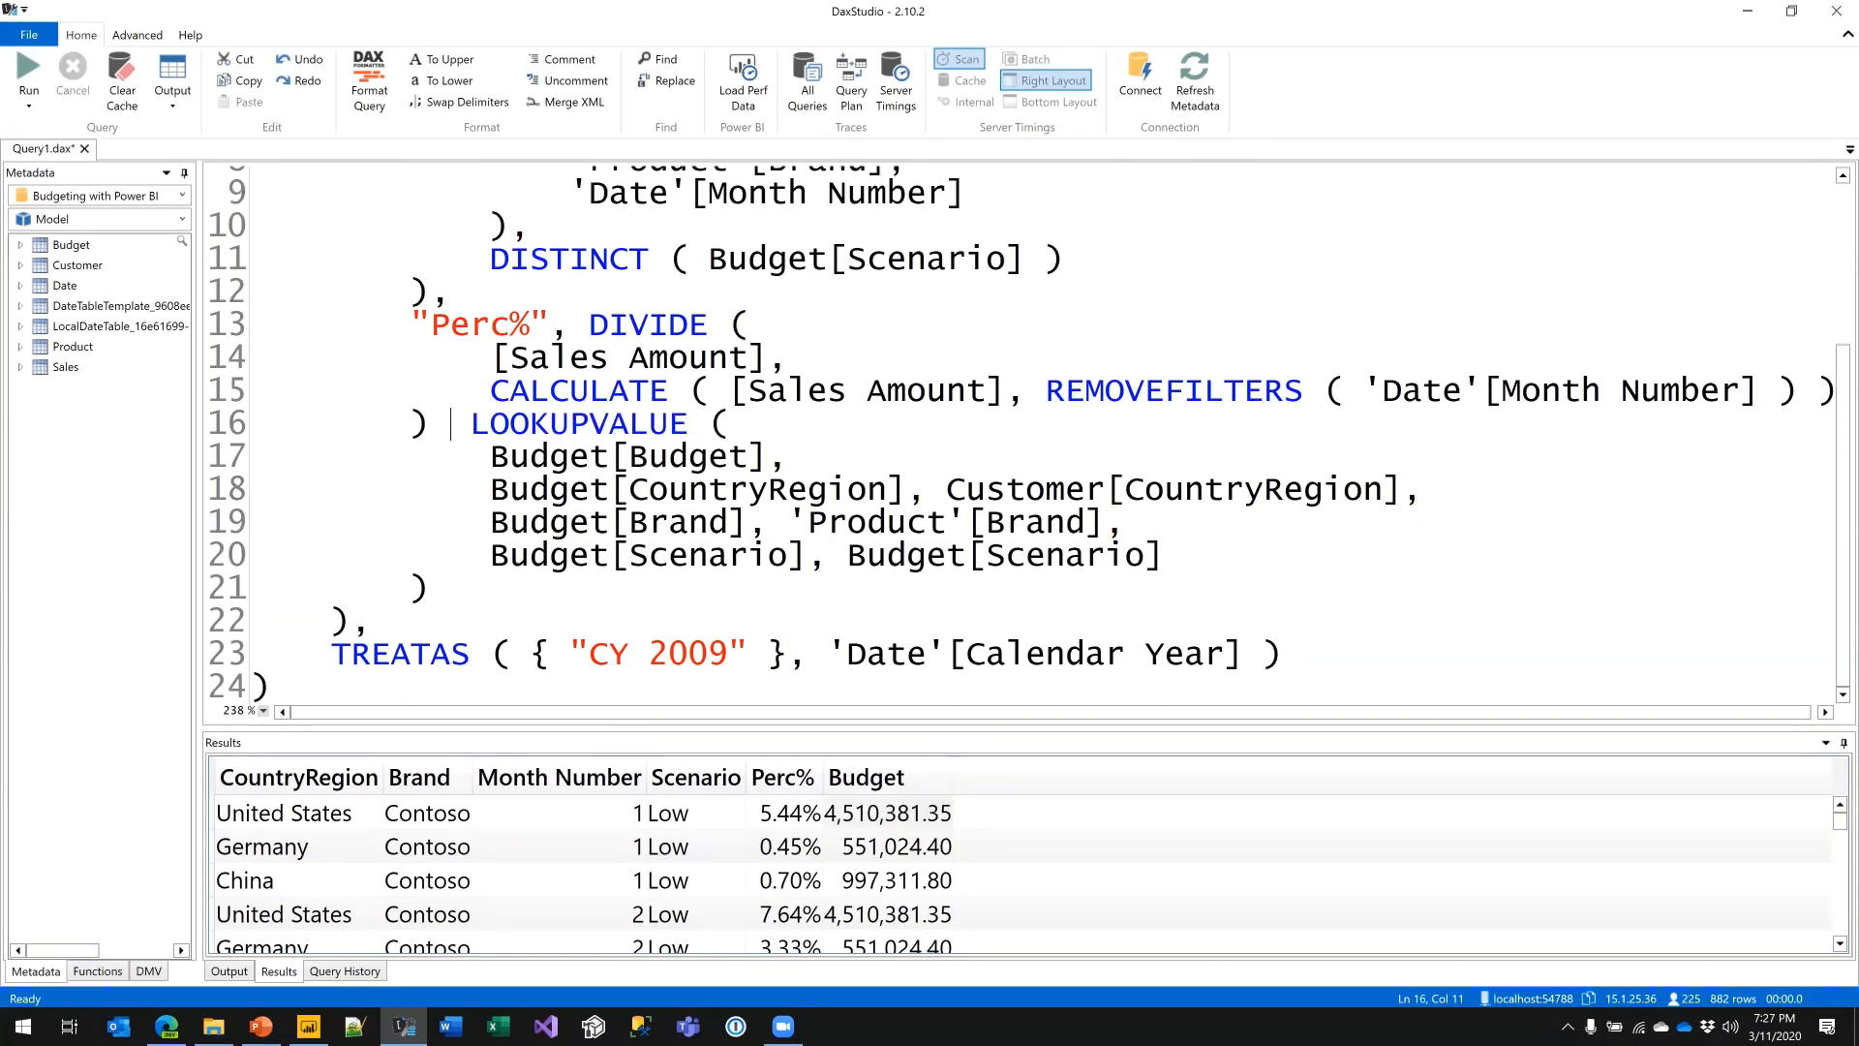
type("*")
key("Up")
key("Up")
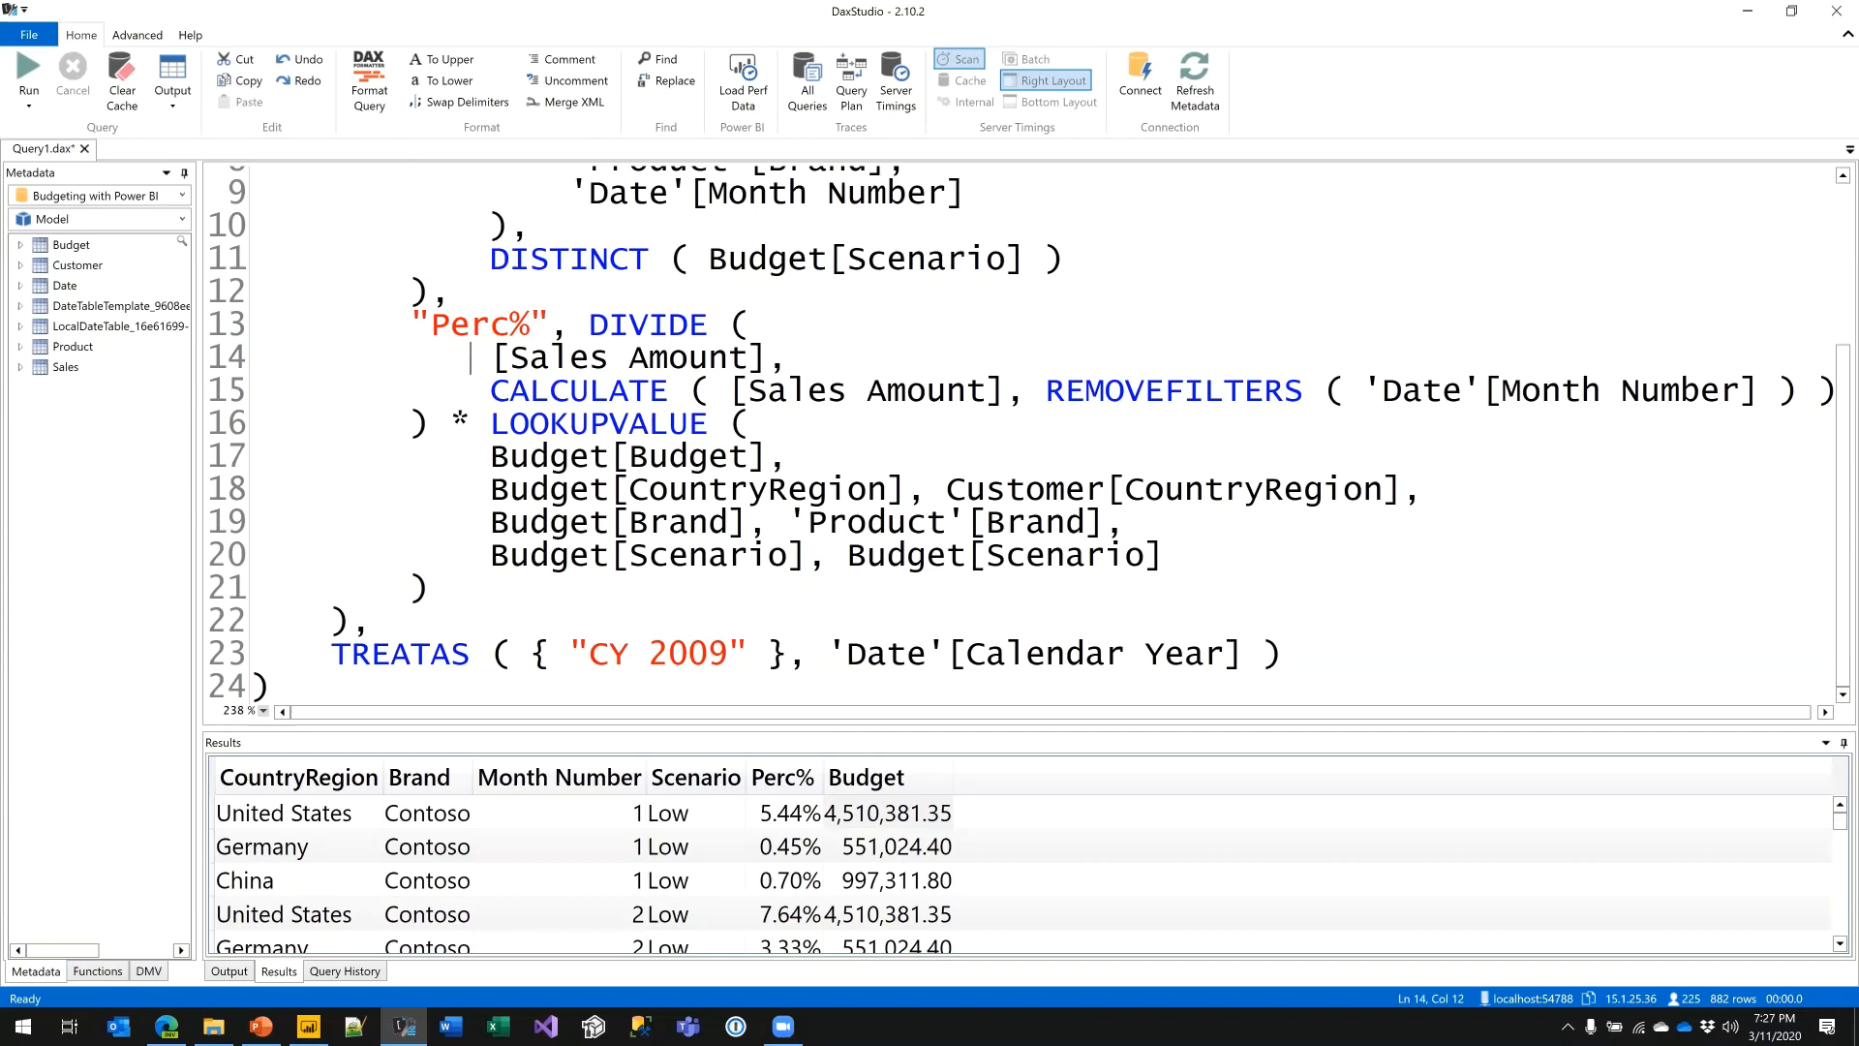
key("Up")
key("Right")
key("ctrl+shift+Left")
key("ctrl+shift+Left")
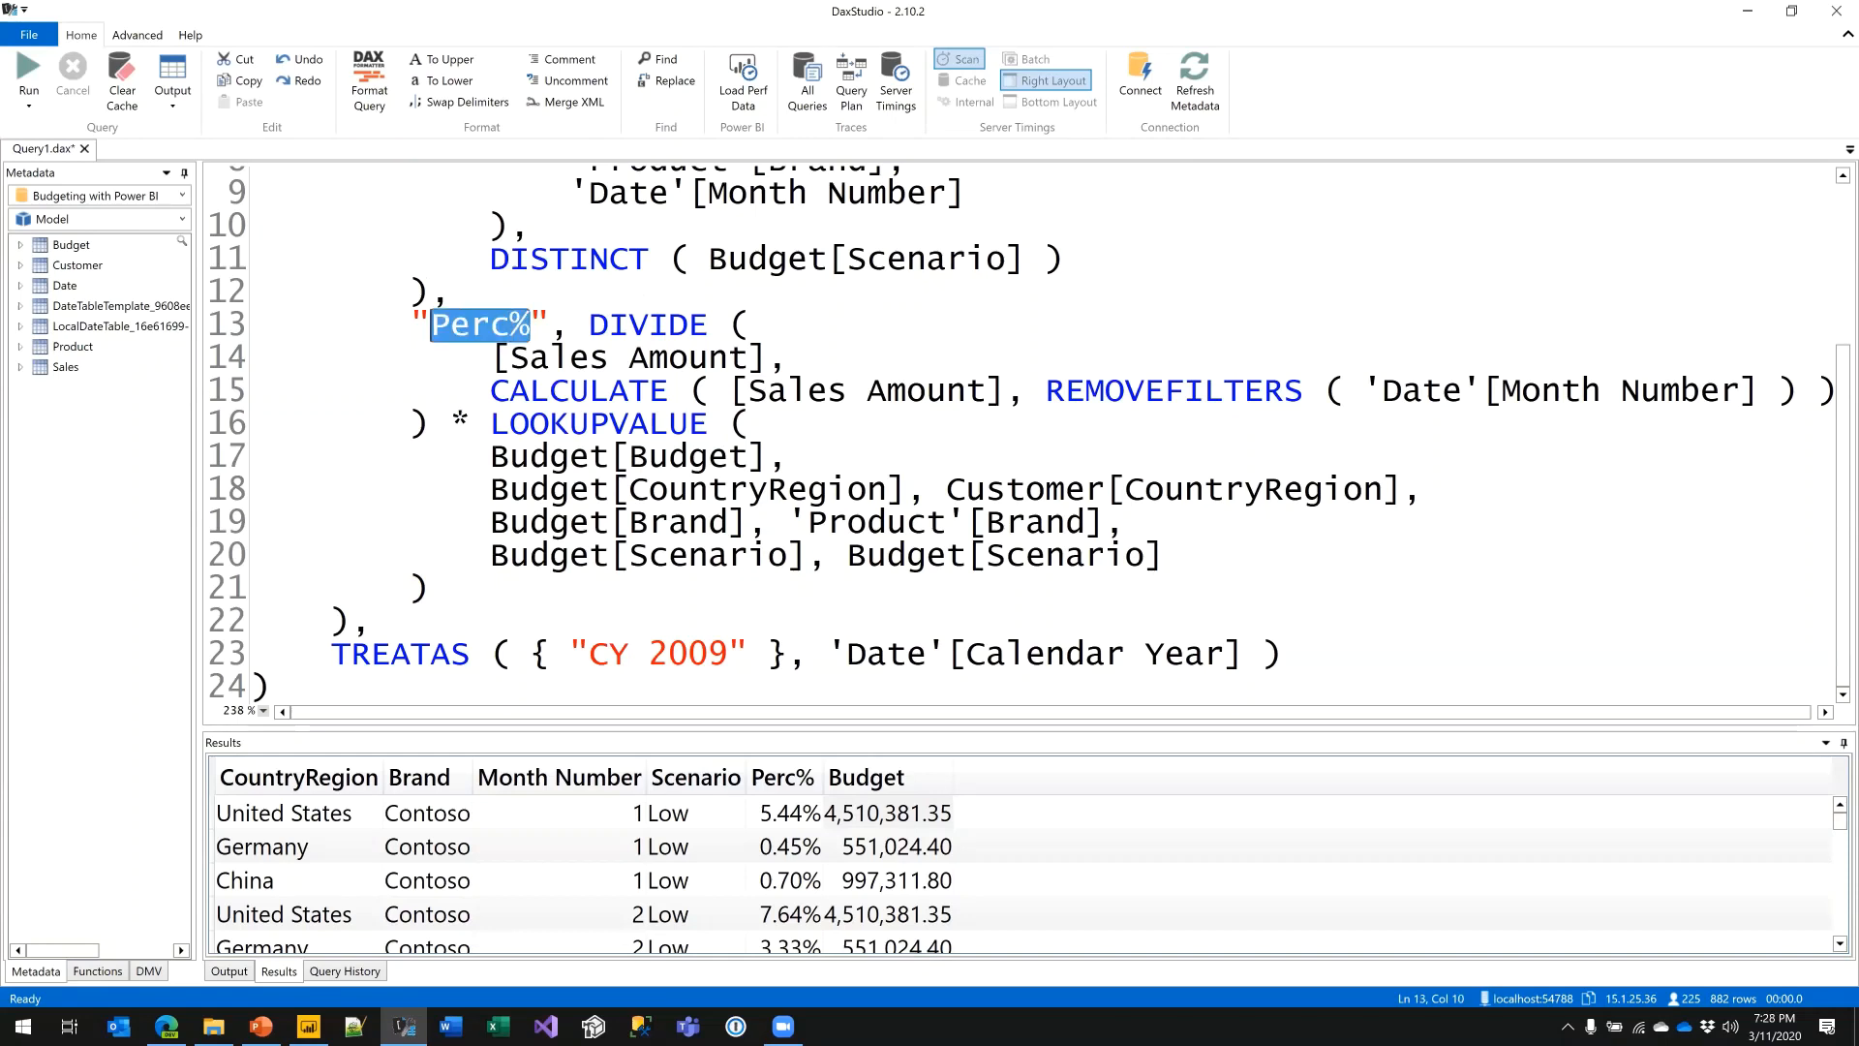
type("Allocated ")
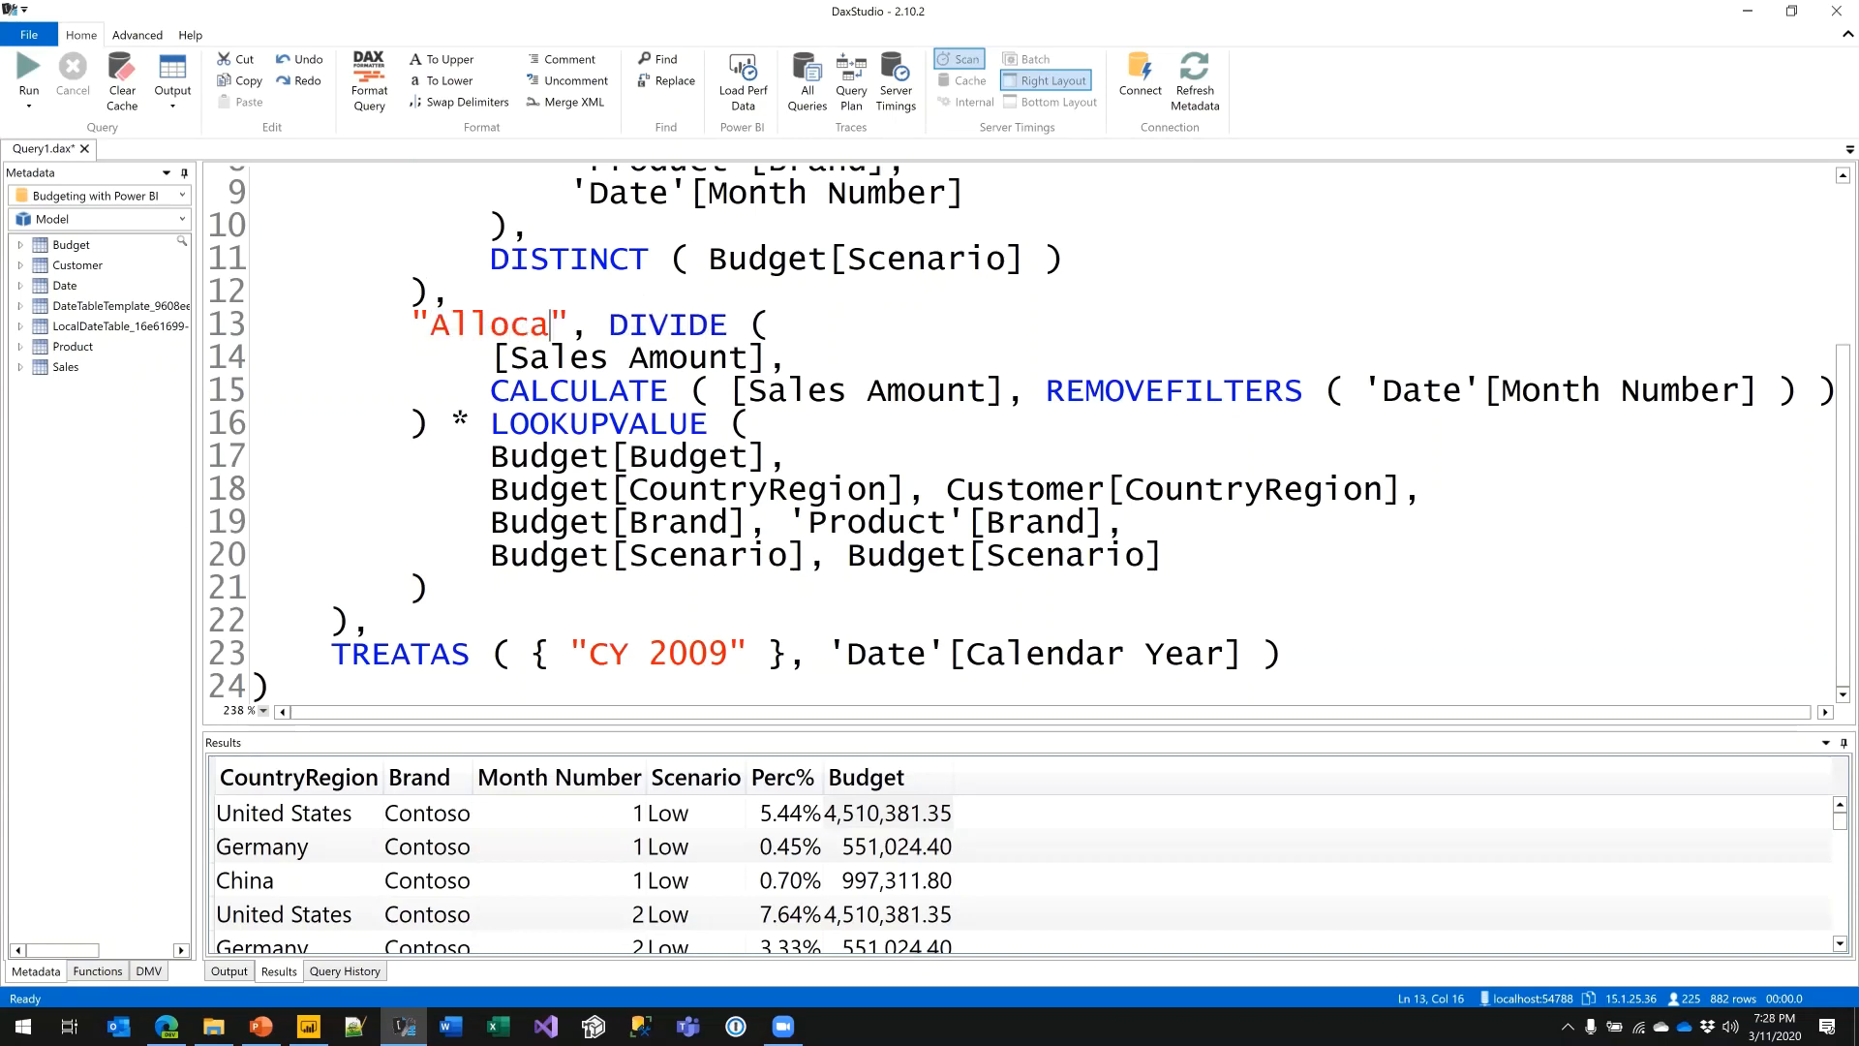
type("Budget")
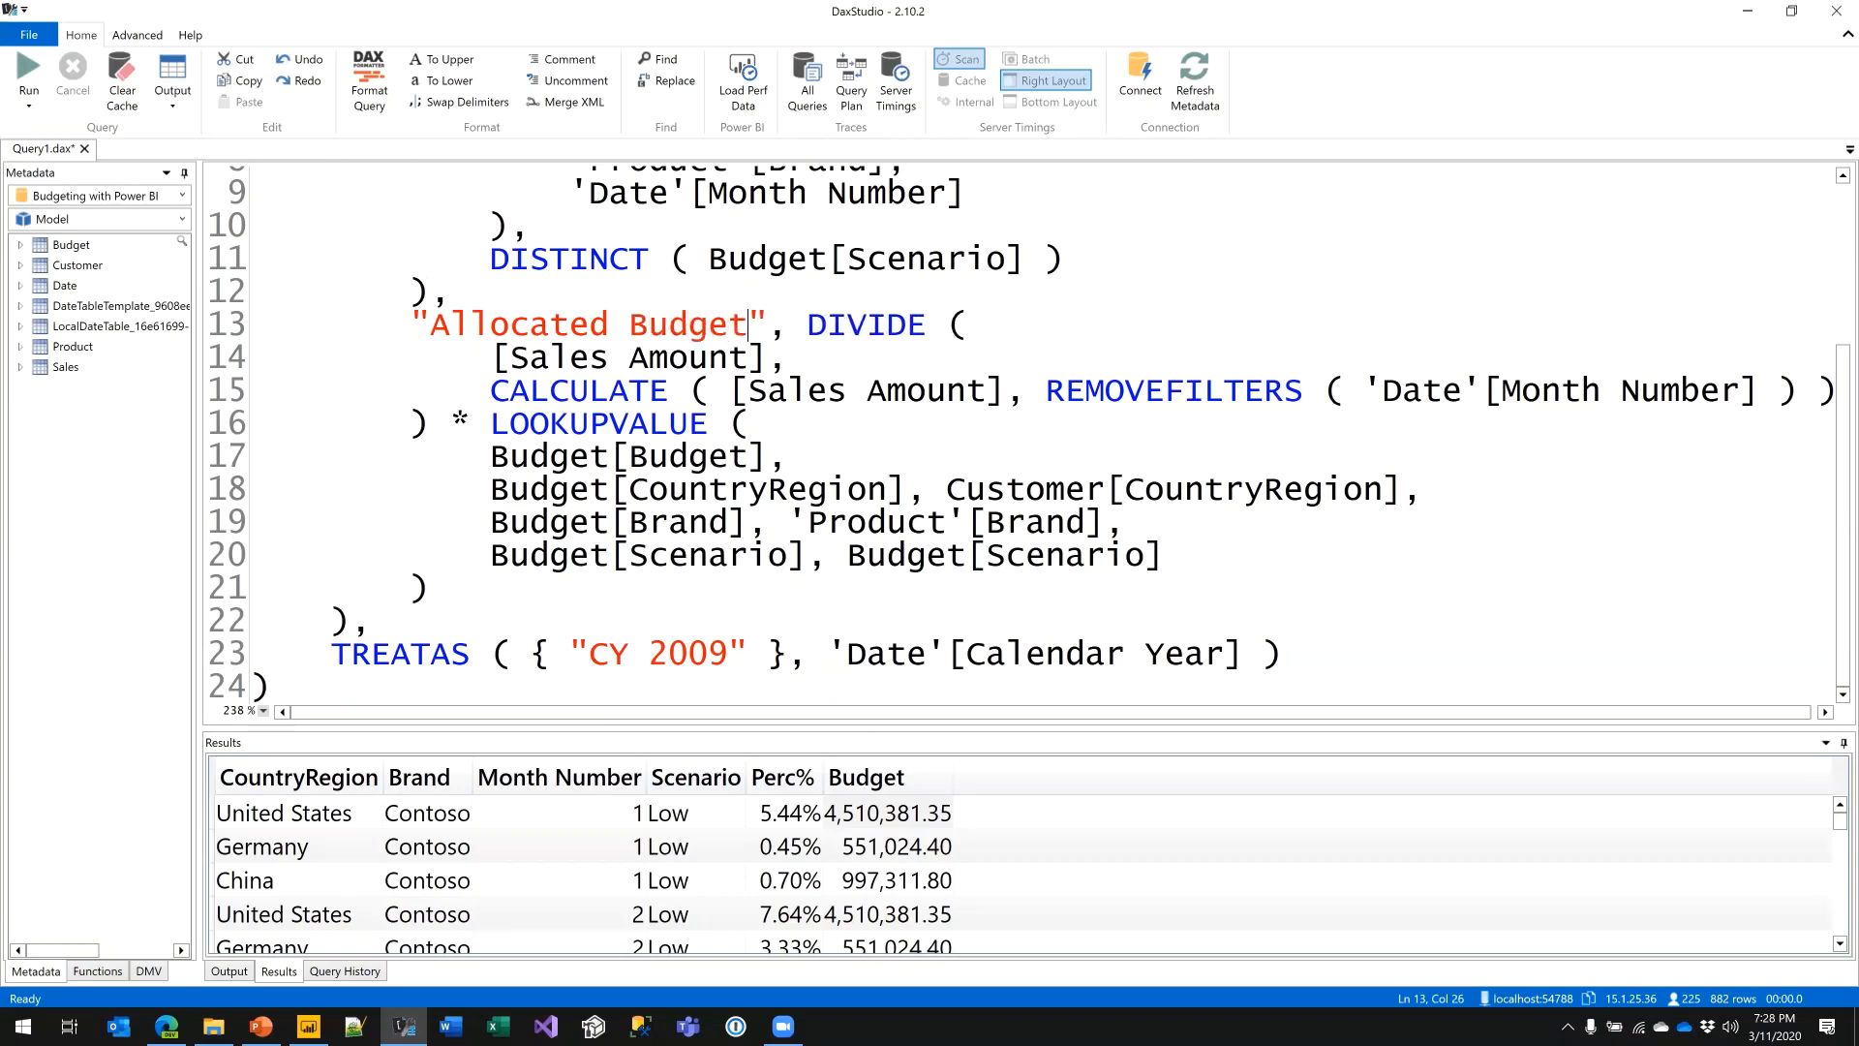
- Run the query, check the scenario and Allocated Budget in the first row, and shrink the editor text to view the whole query
key("F5")
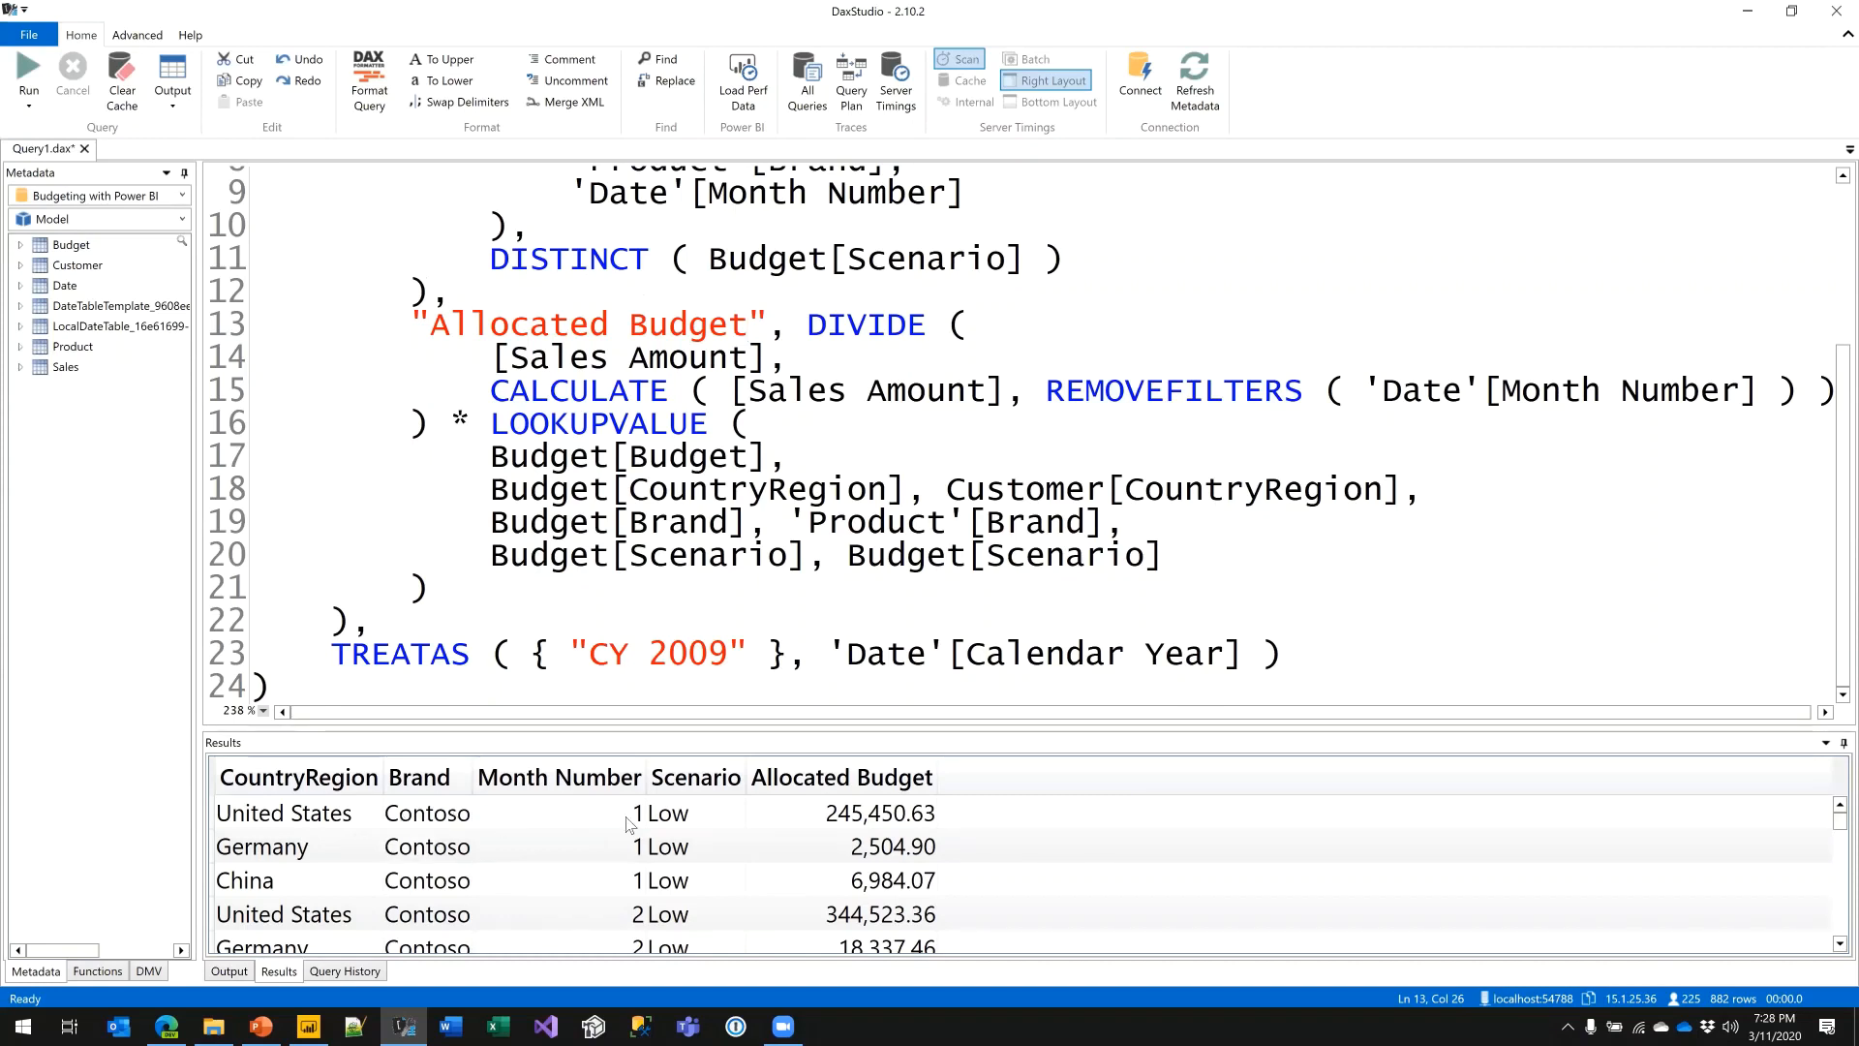
left_click(682, 823)
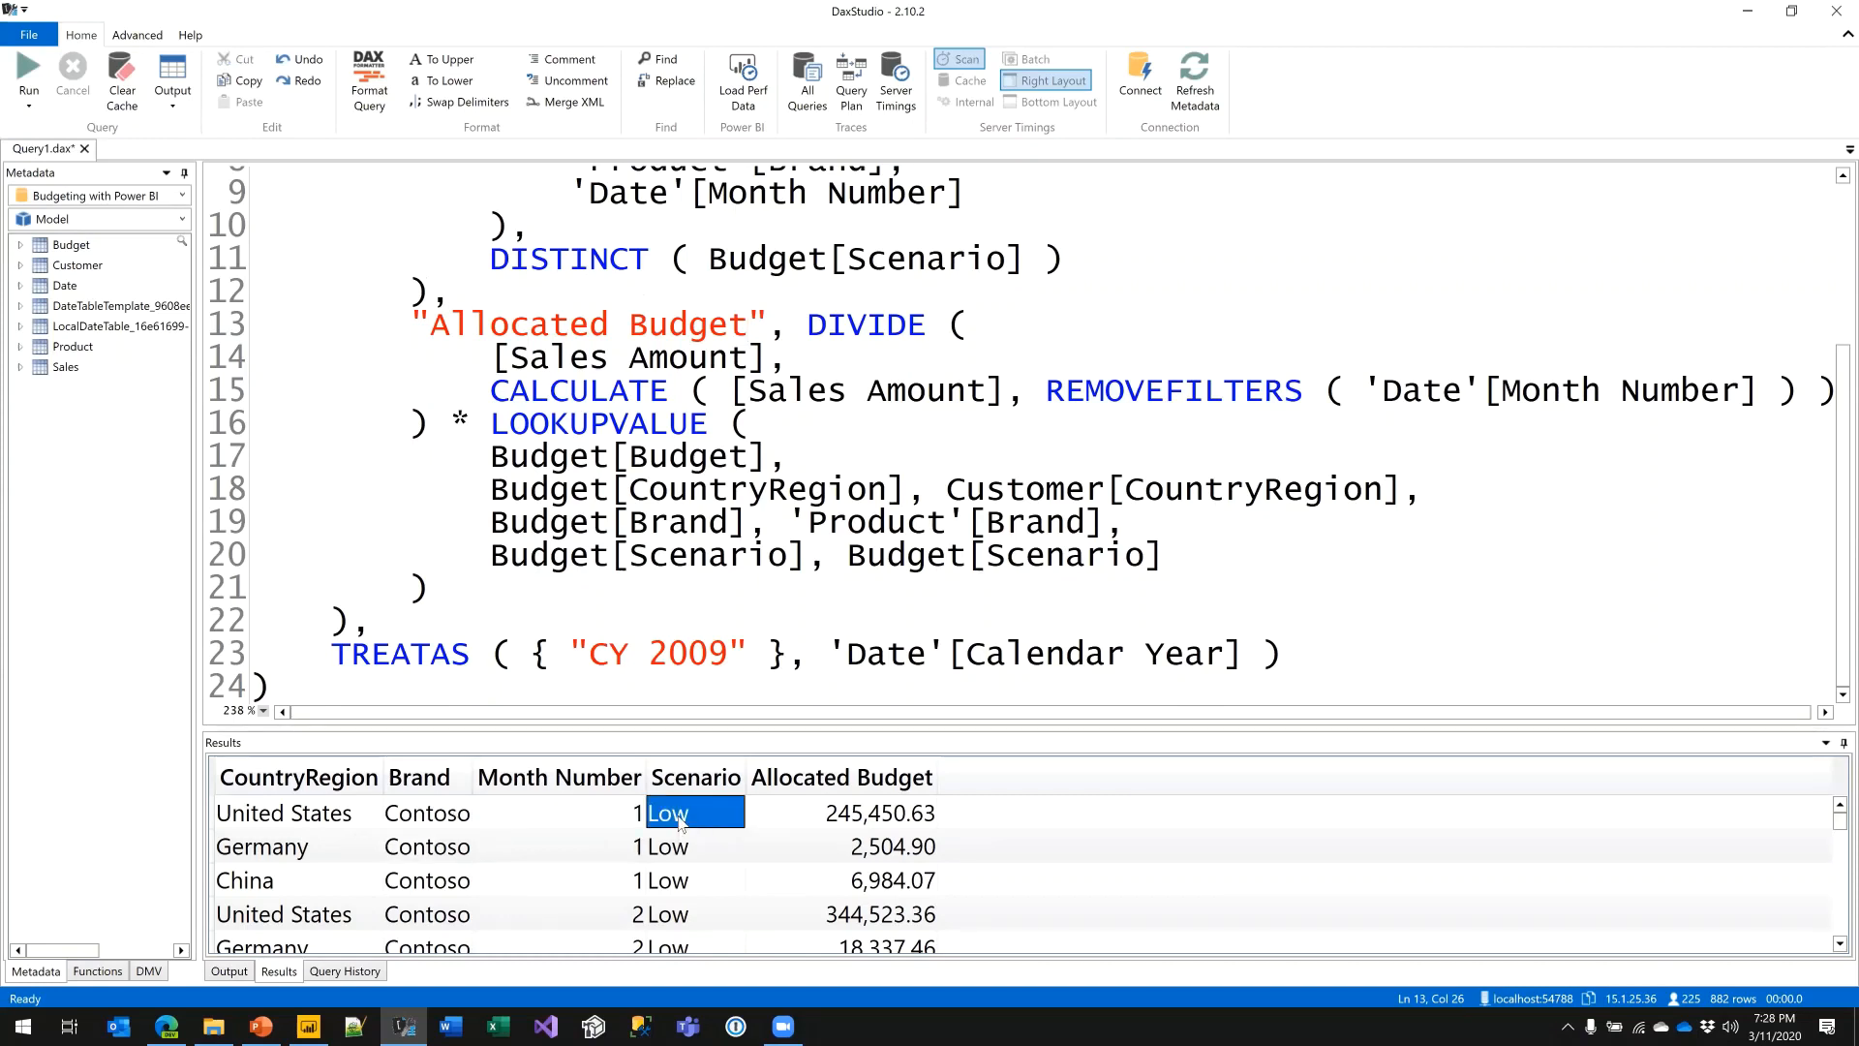
left_click(858, 825)
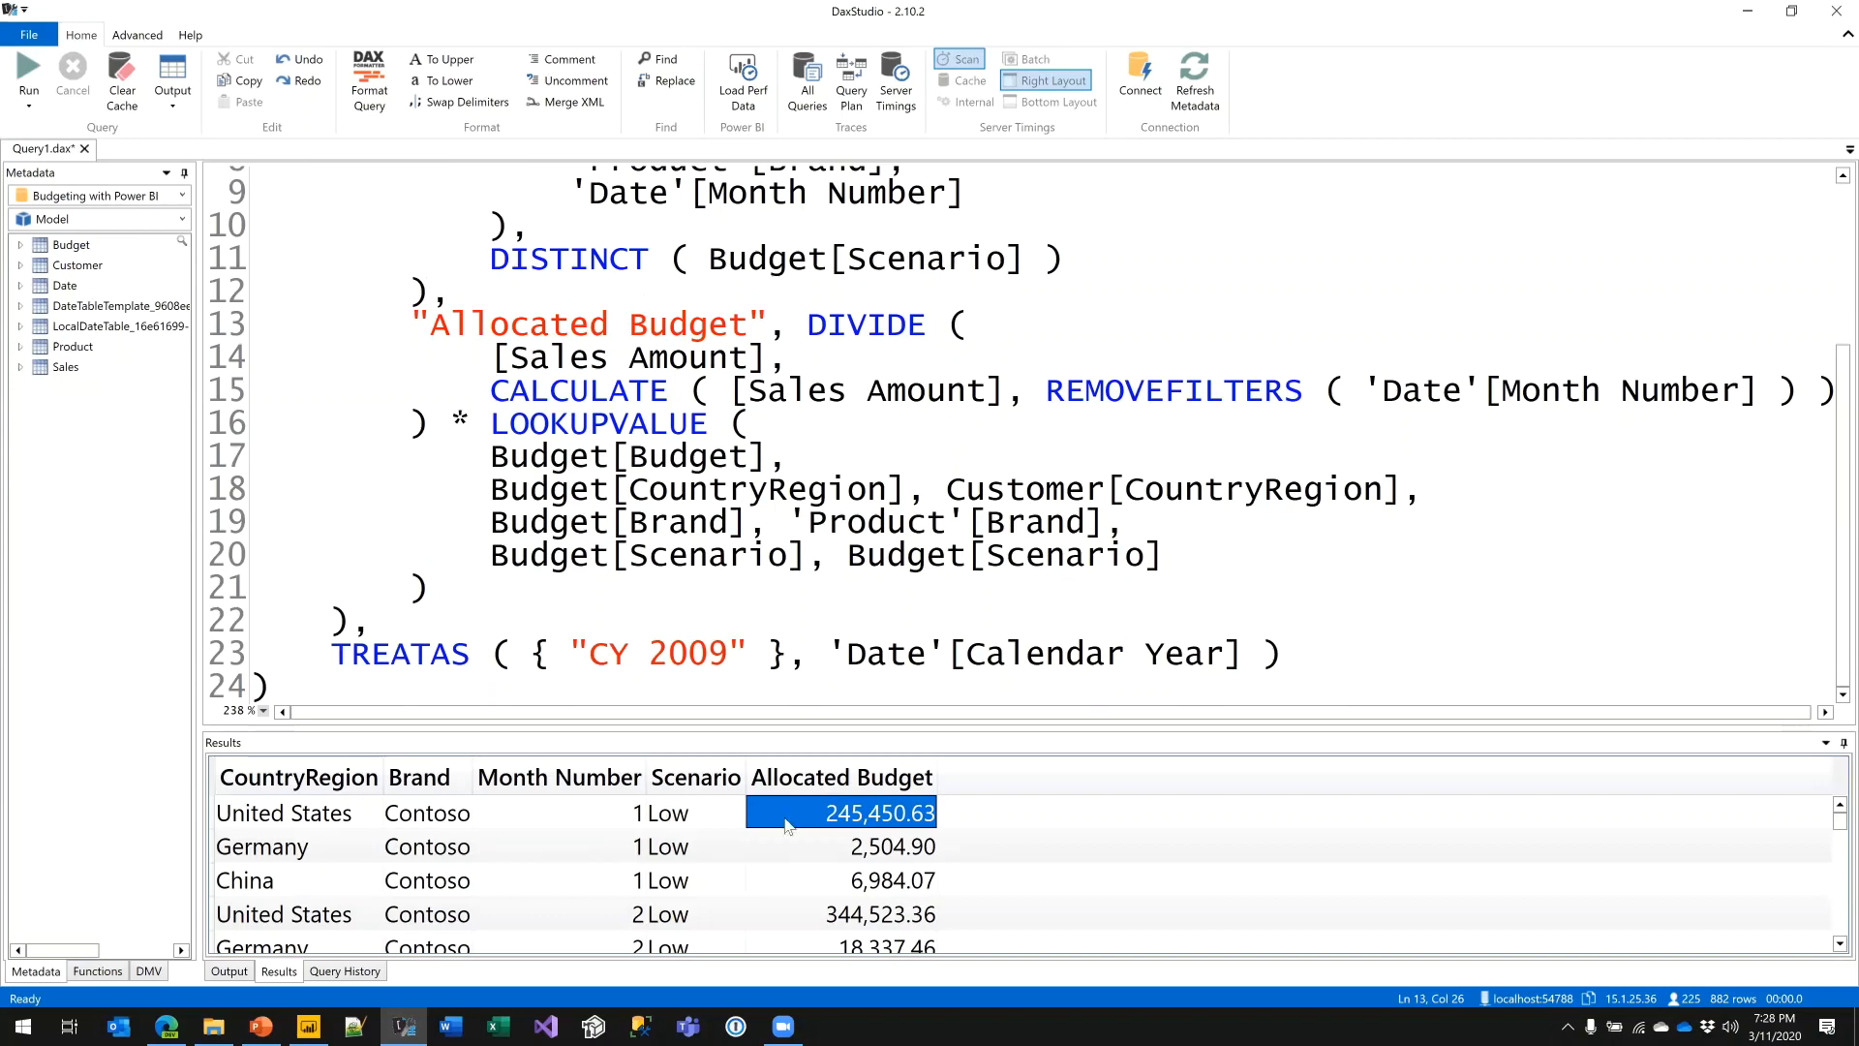
left_click(880, 528)
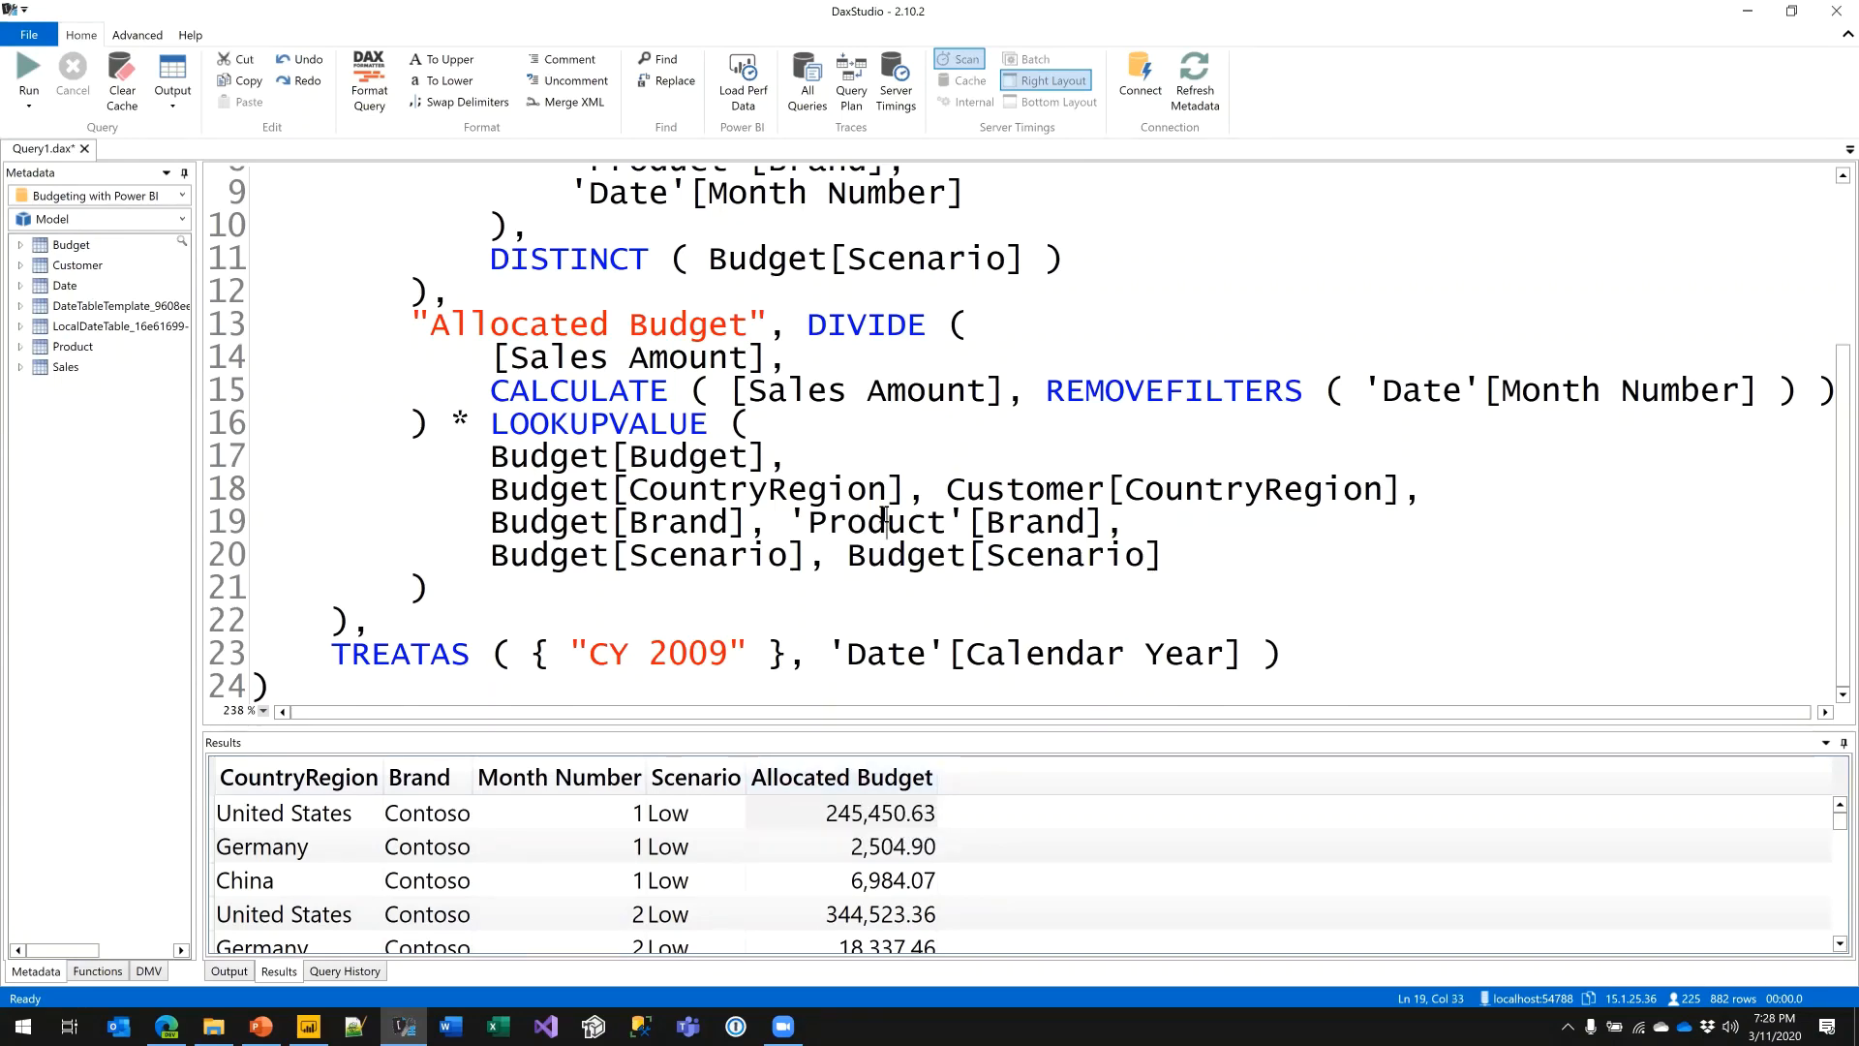
scroll(884, 515, "down", 4)
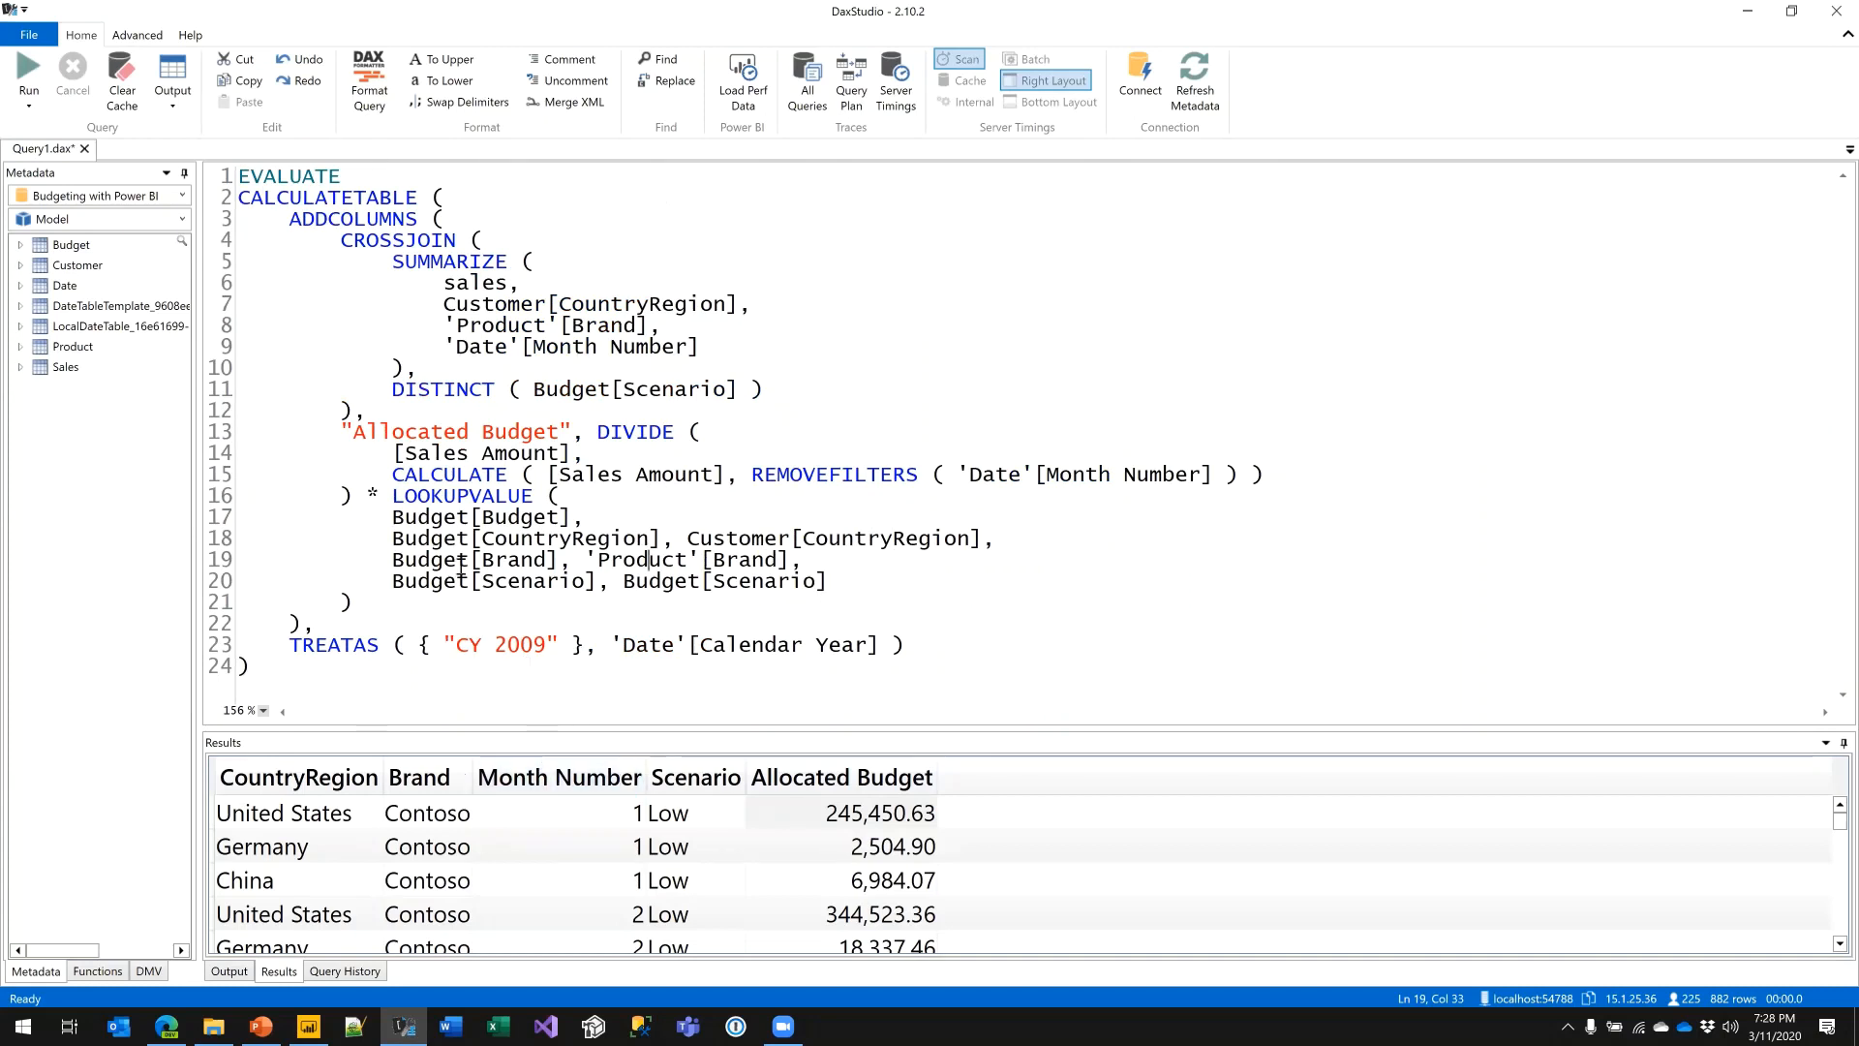
scroll(482, 539, "up", 2)
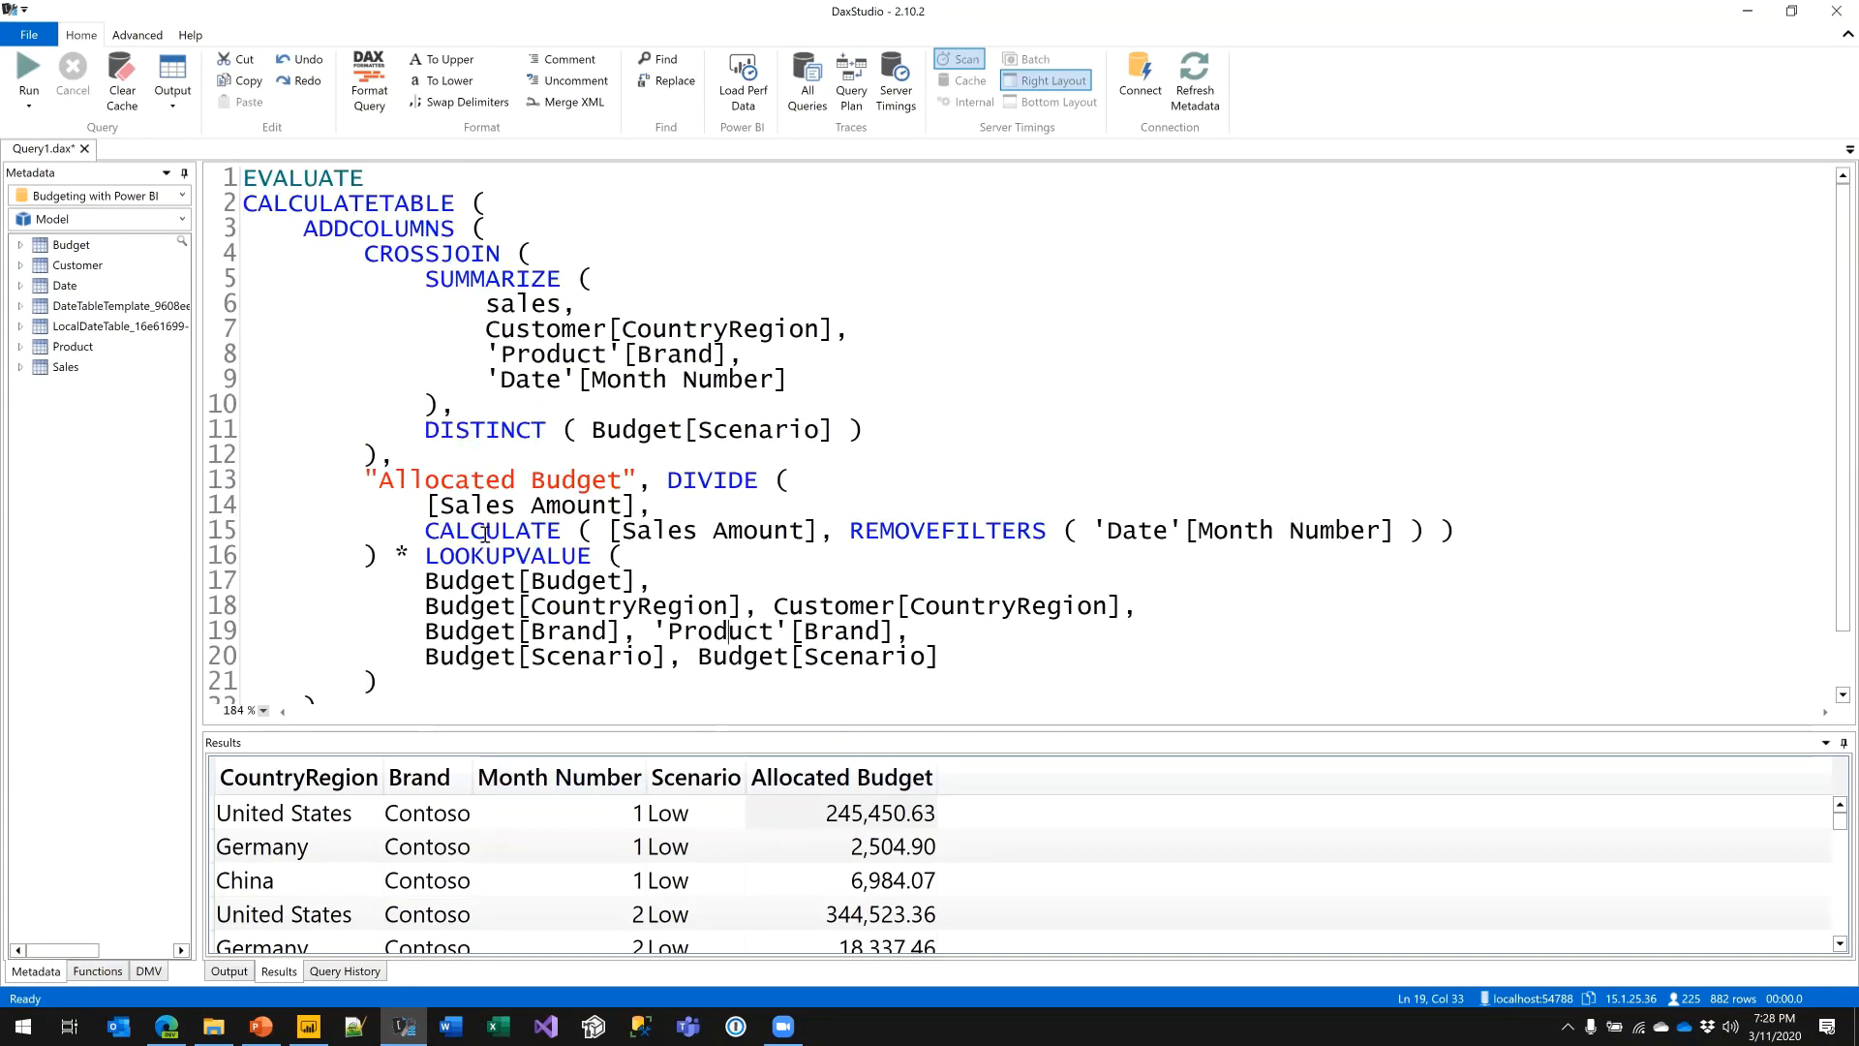
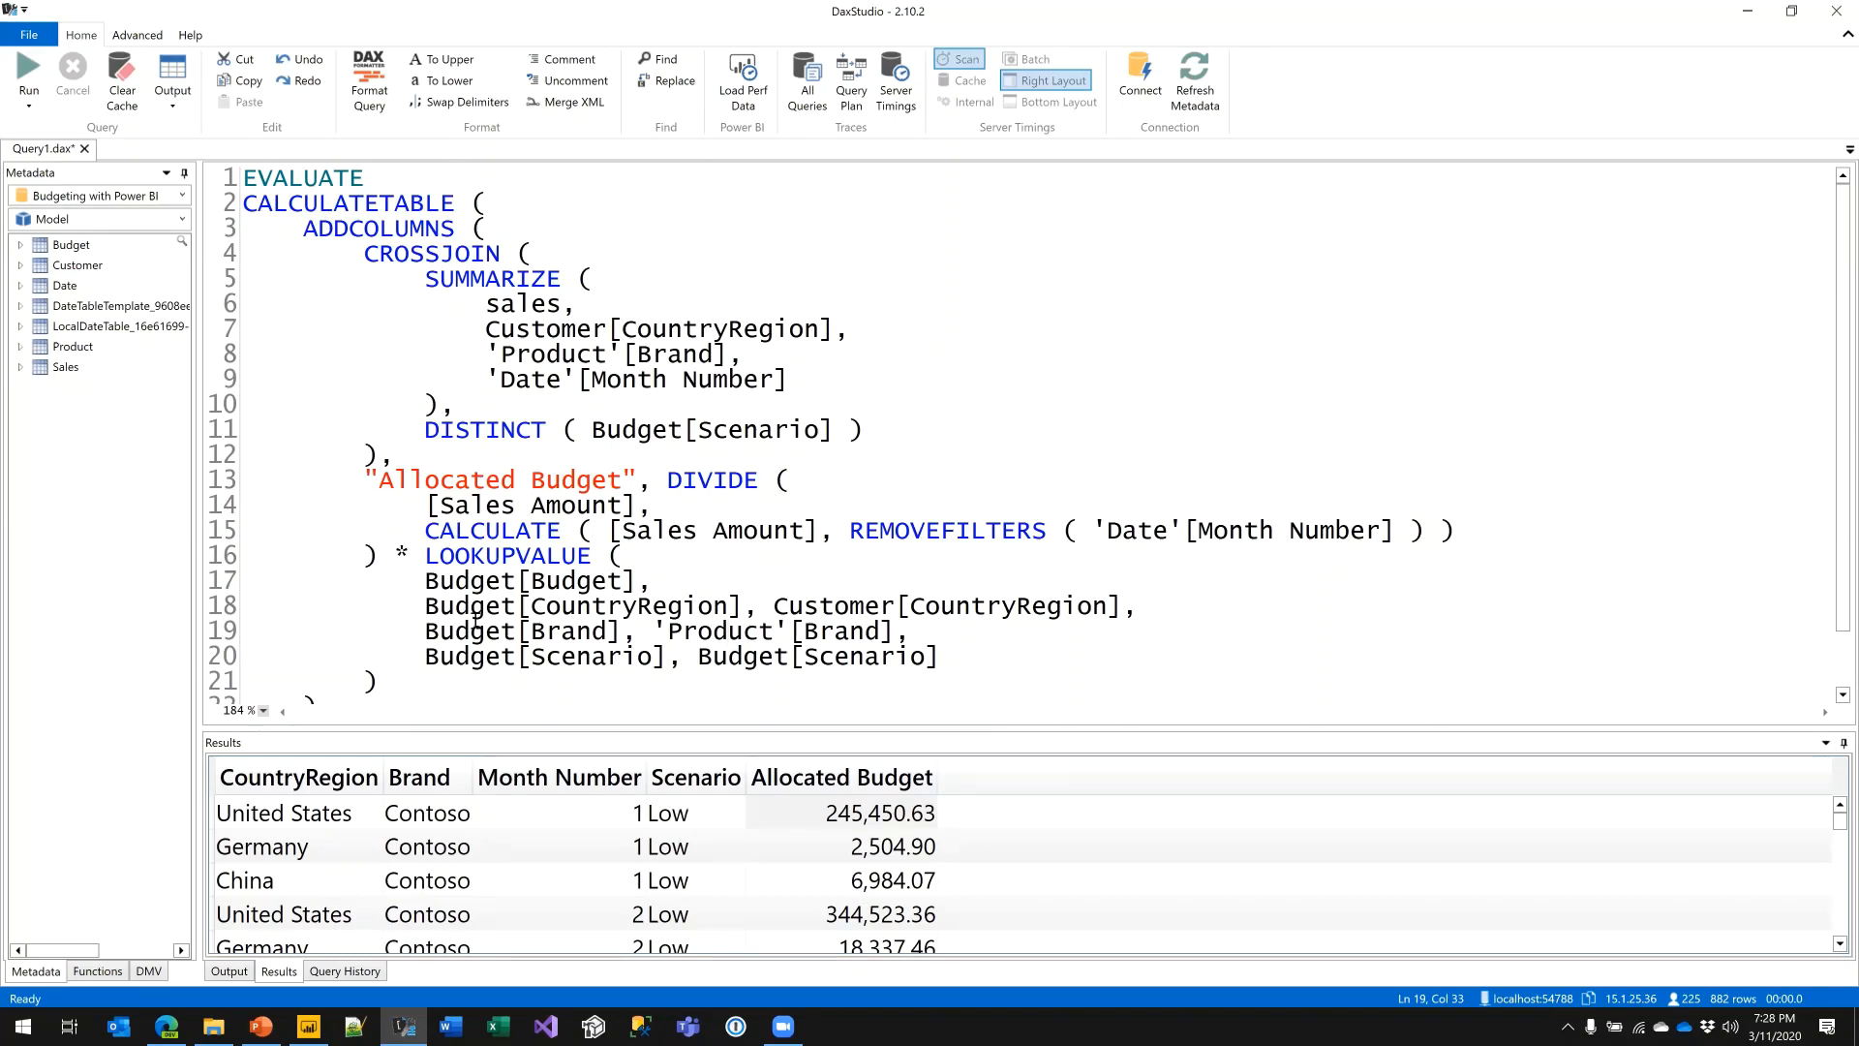
- Switch to Power BI Desktop, inspect the Budget and Date tables in the model diagram, and return to DAX Studio
key("alt+Tab")
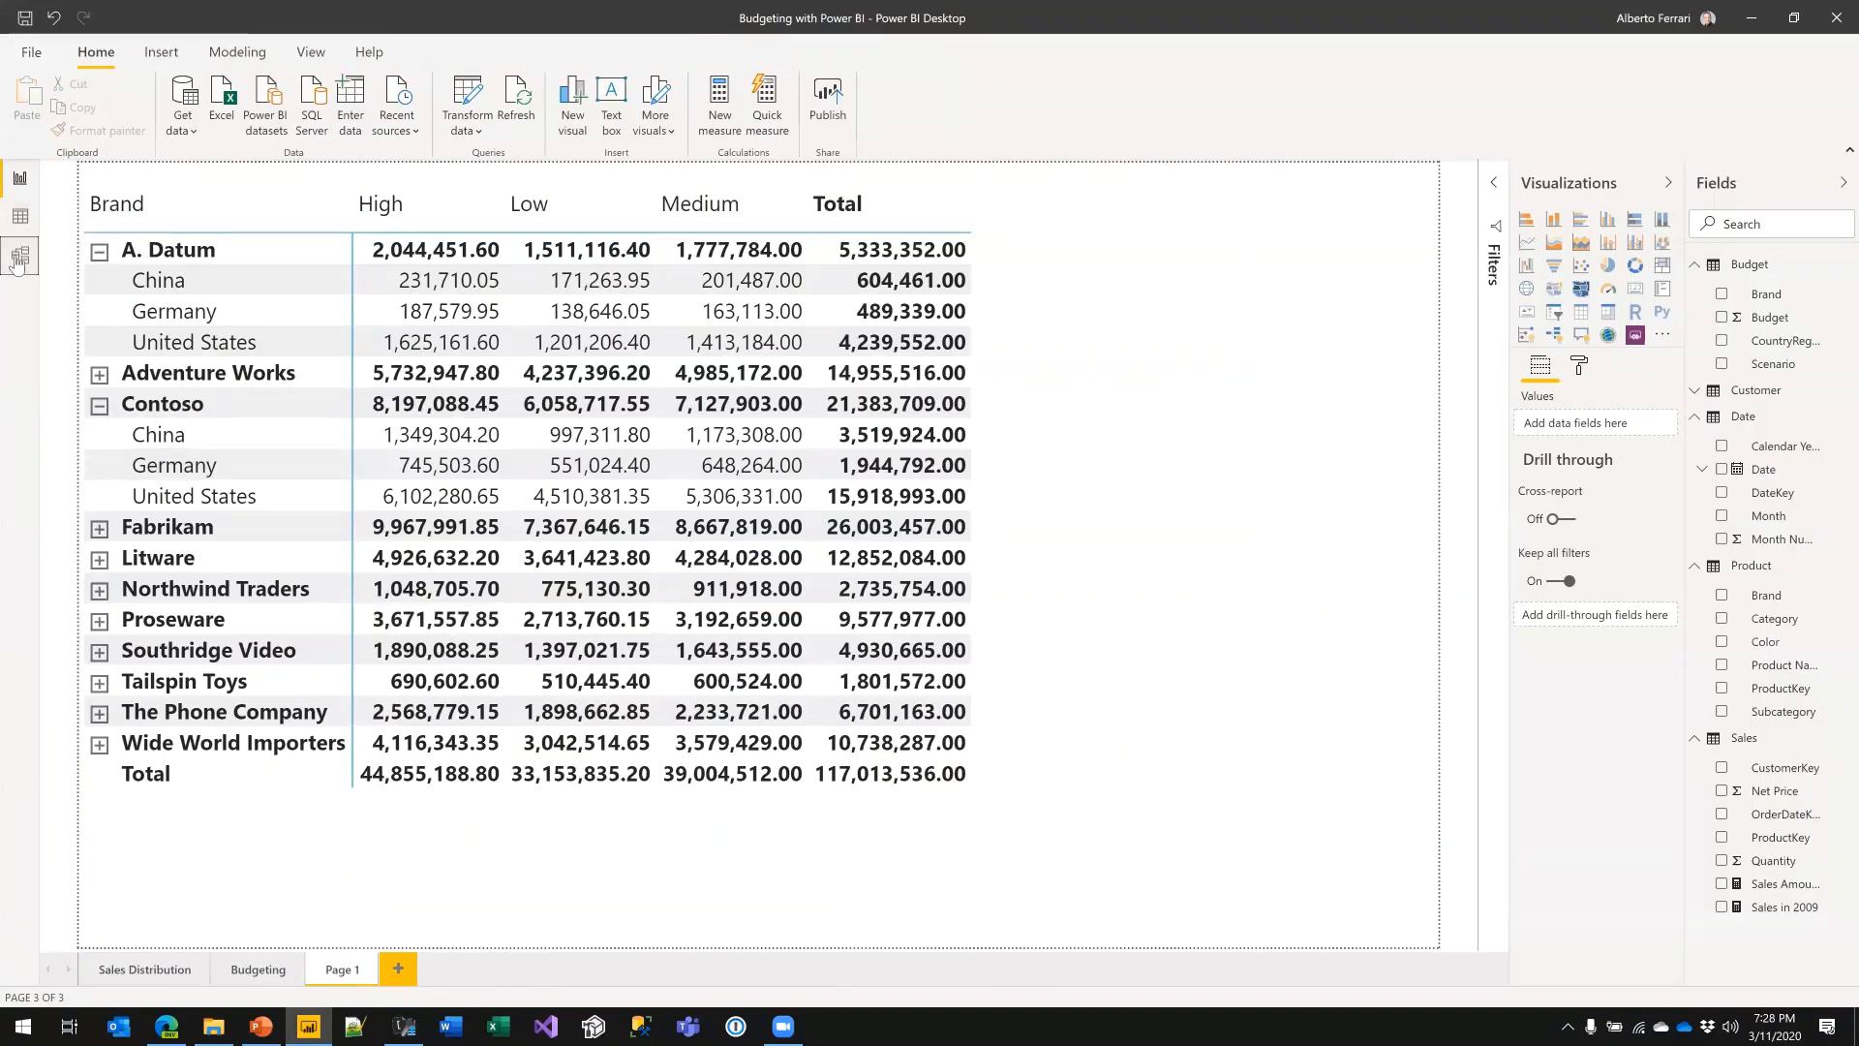
left_click(19, 257)
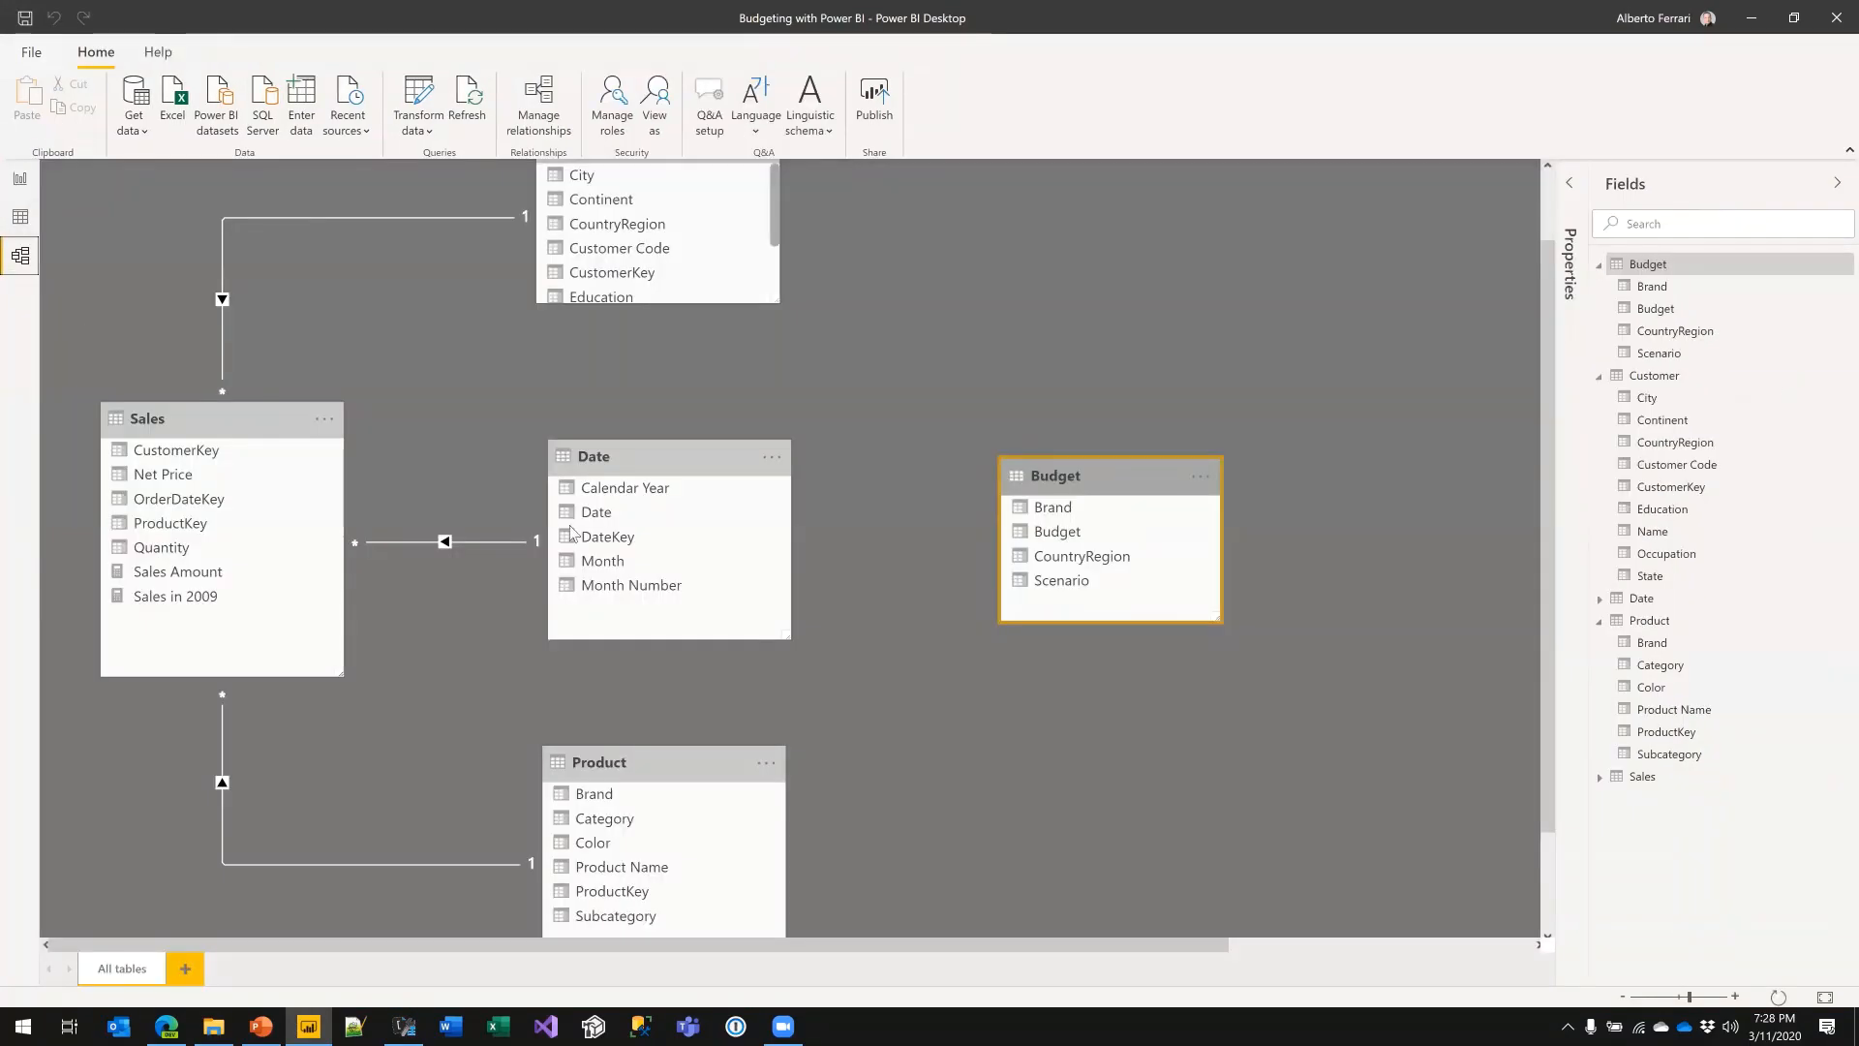
left_click(1082, 472)
left_click(717, 470)
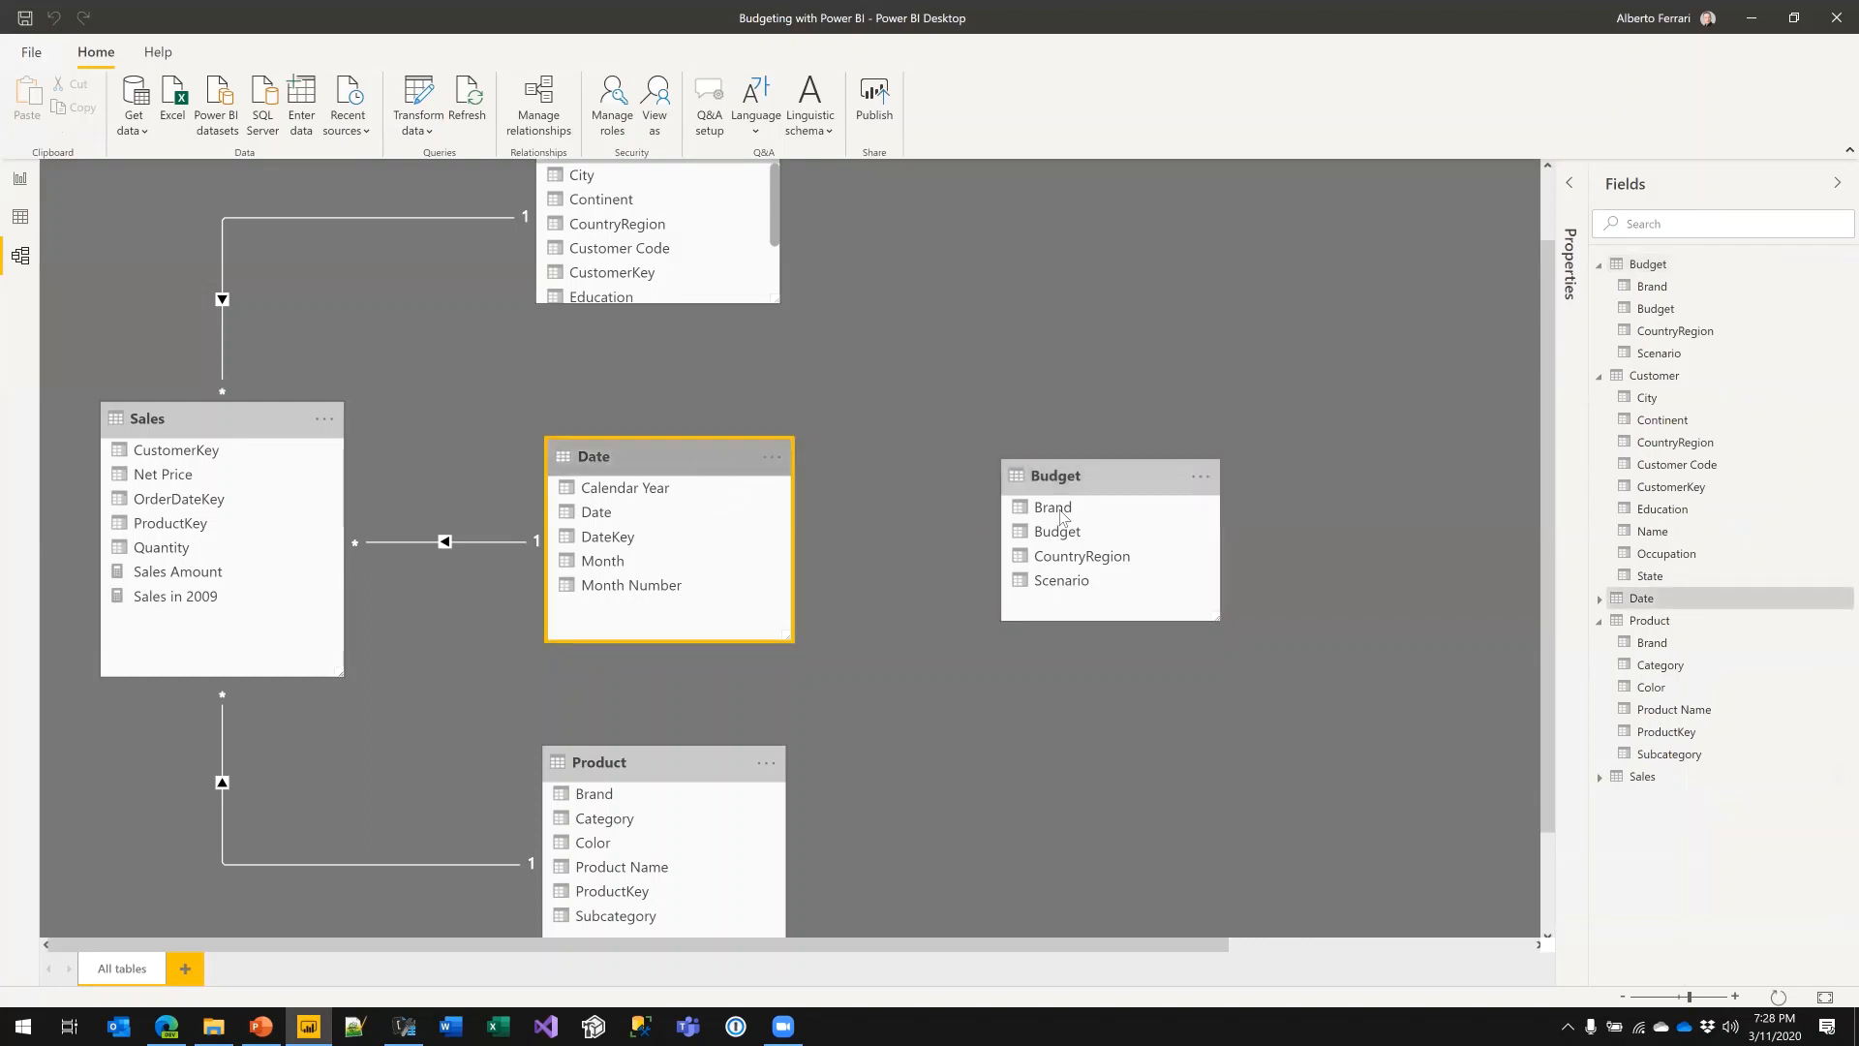
key("alt+Tab")
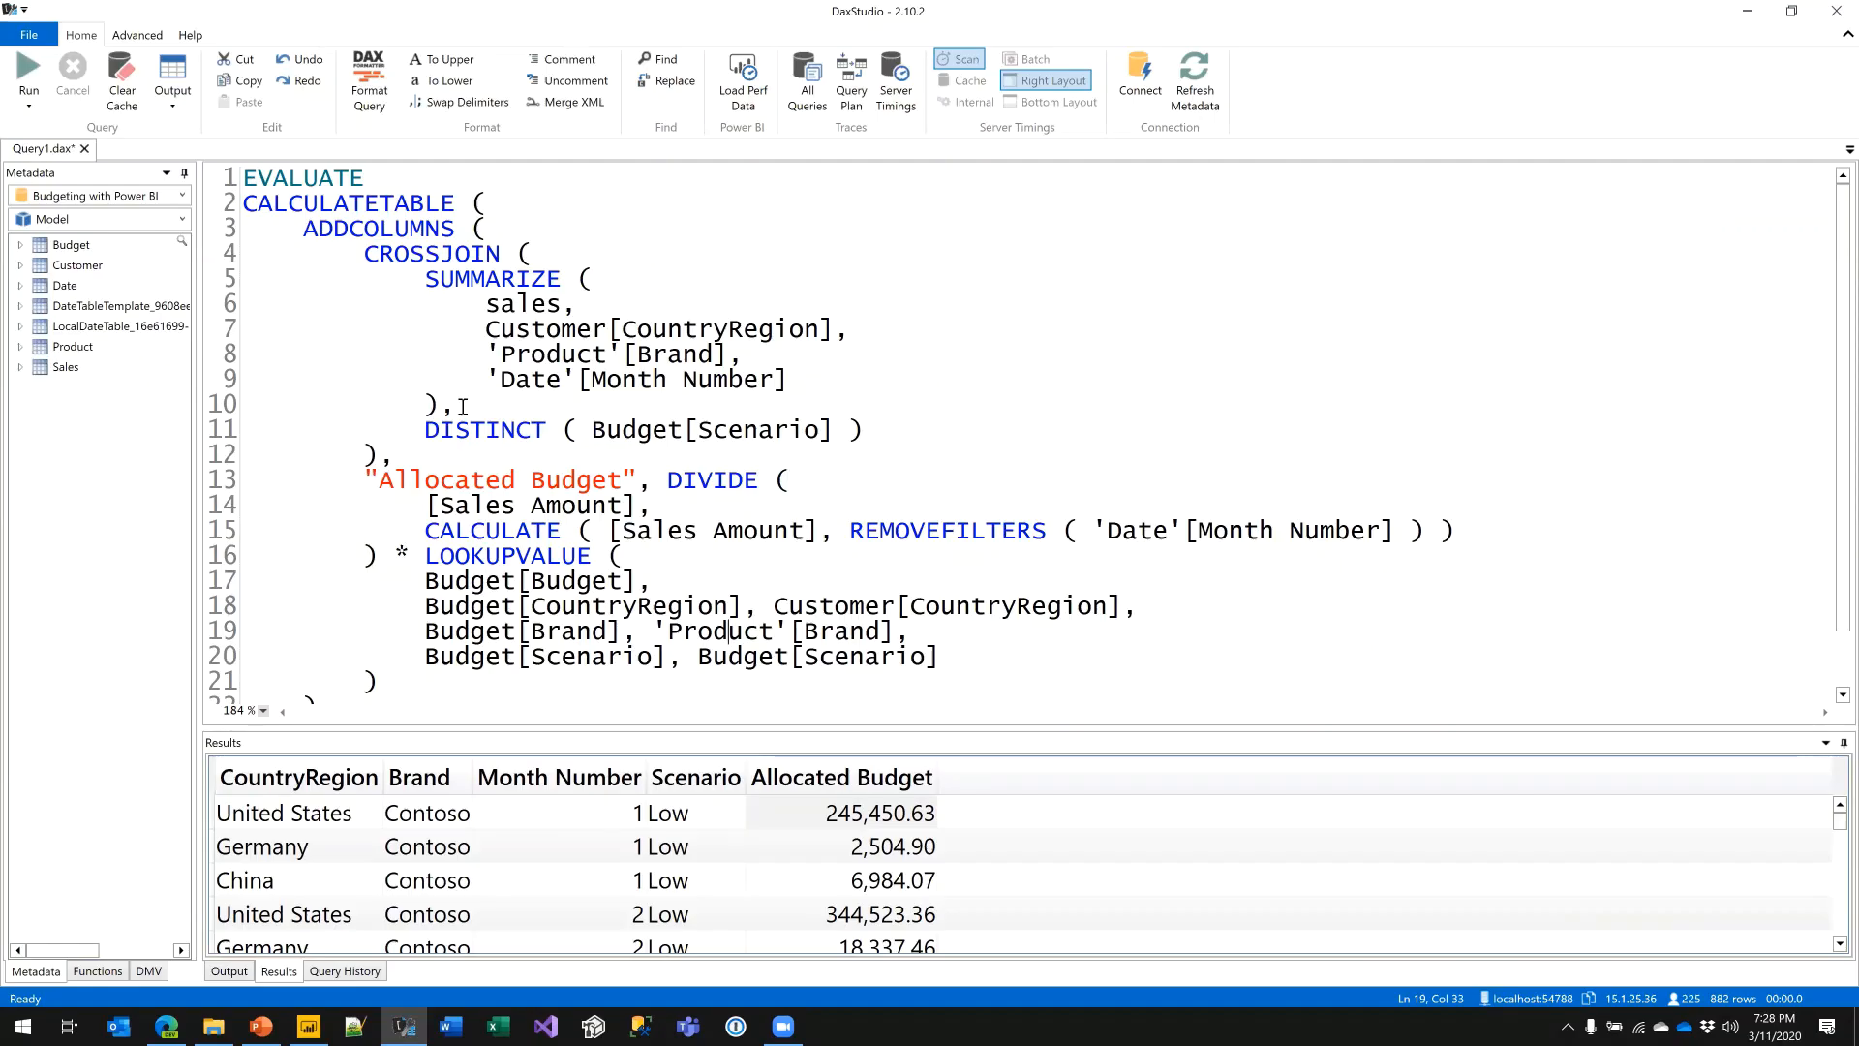
- Add a "Date" column before "Allocated Budget", defined as DATE ( 2010, 'Date'[Month Number], 1 ) with a trailing comma
left_click_drag(486, 379, 793, 380)
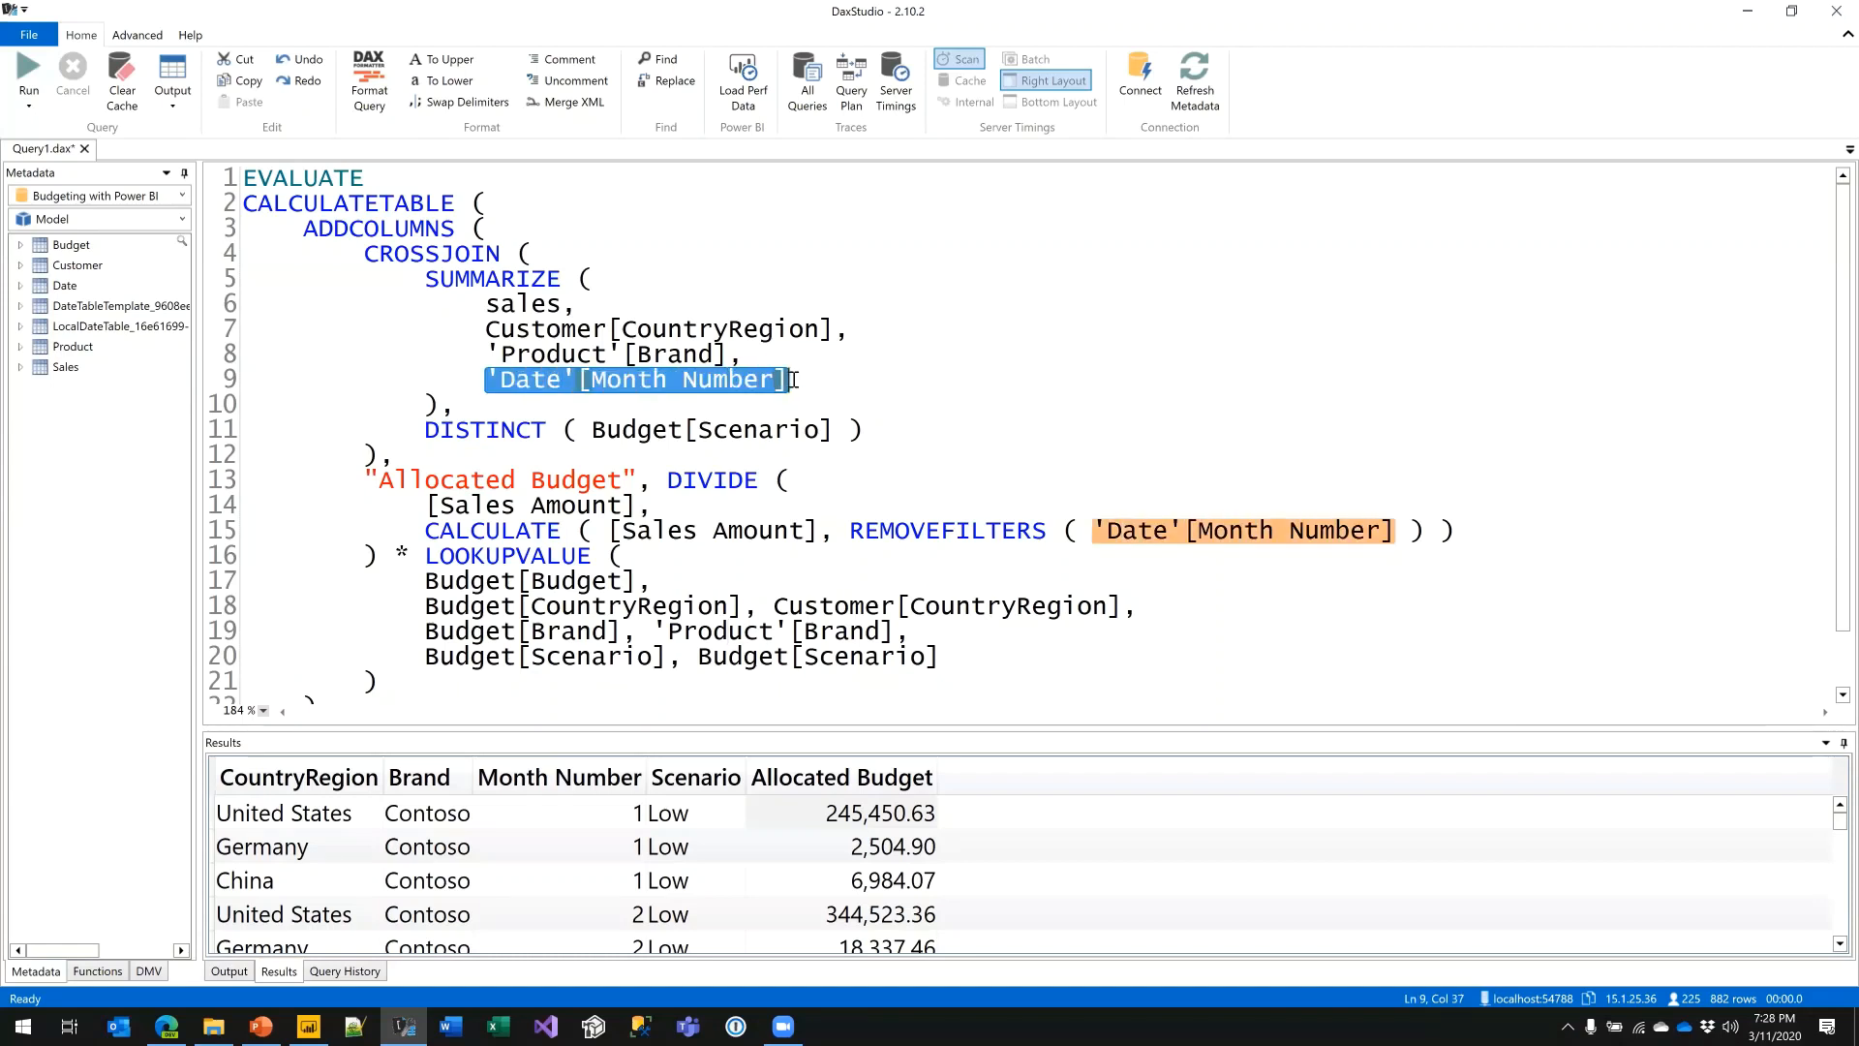
left_click(459, 464)
key("Return")
type("\"")
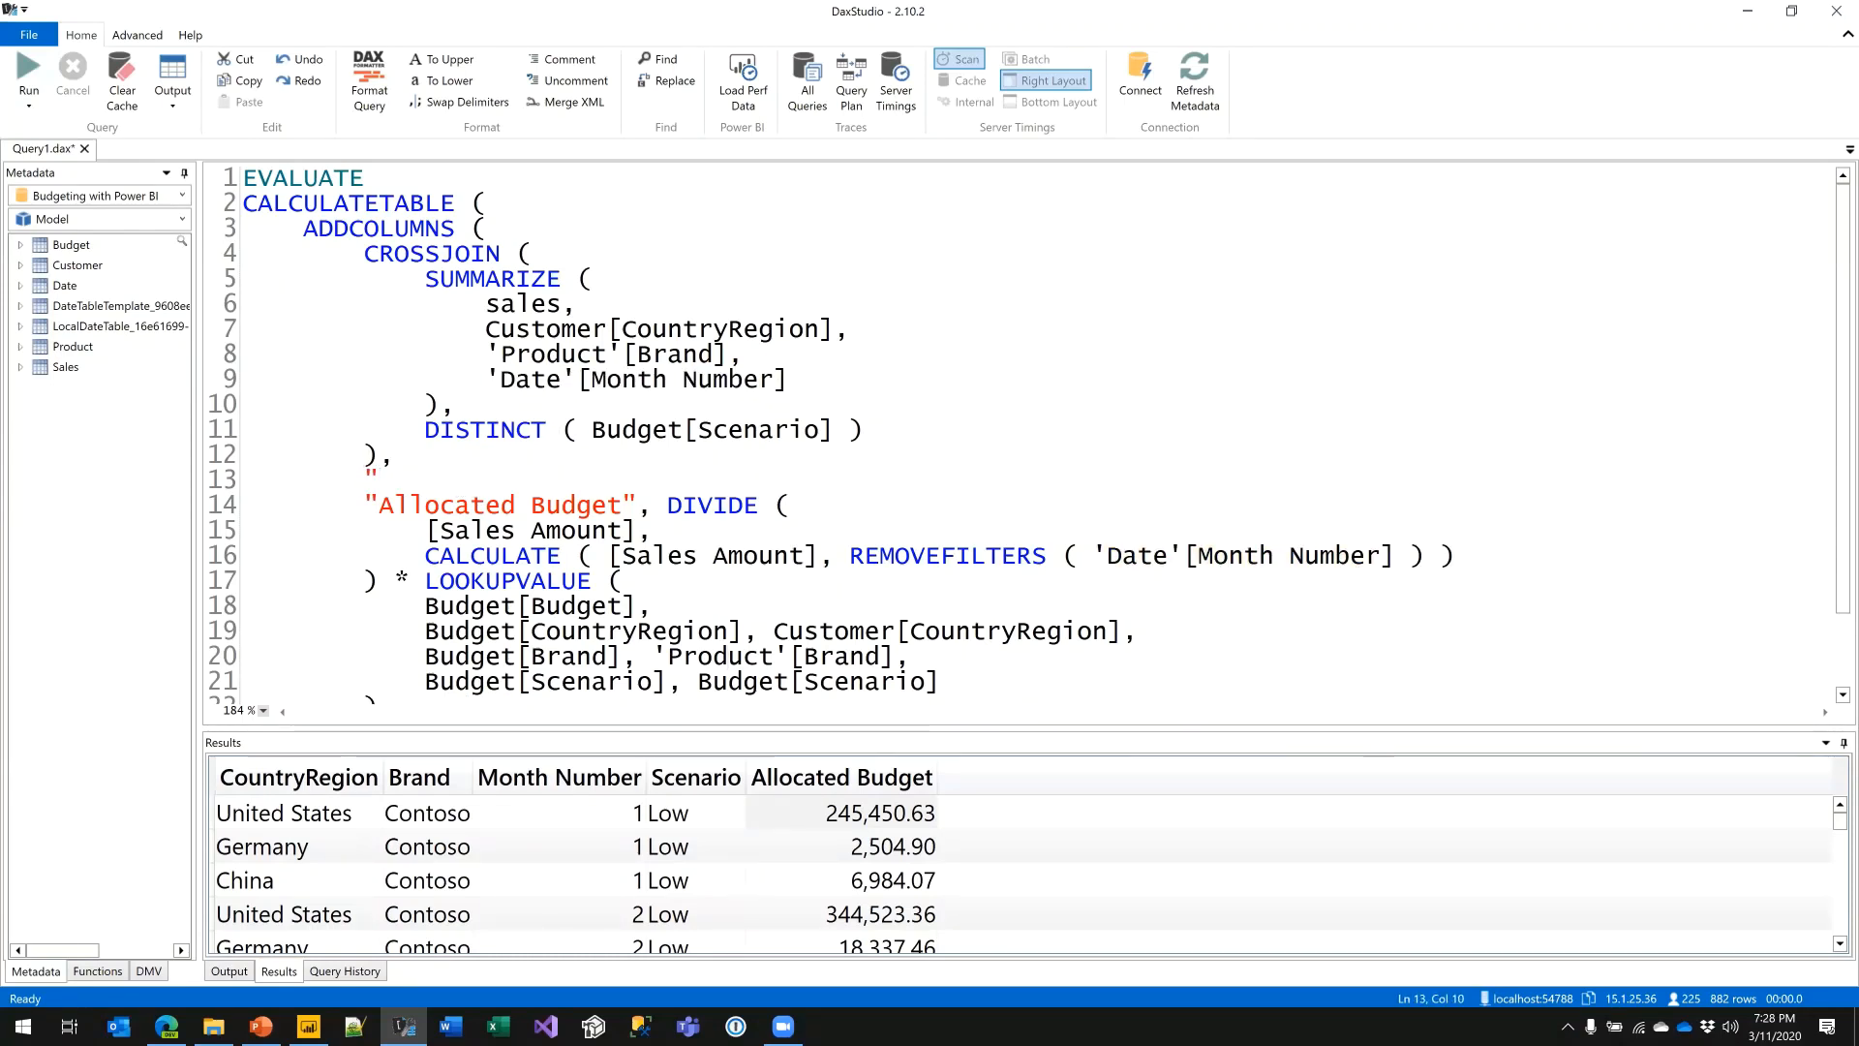
type("Date\", DATE ( 2010")
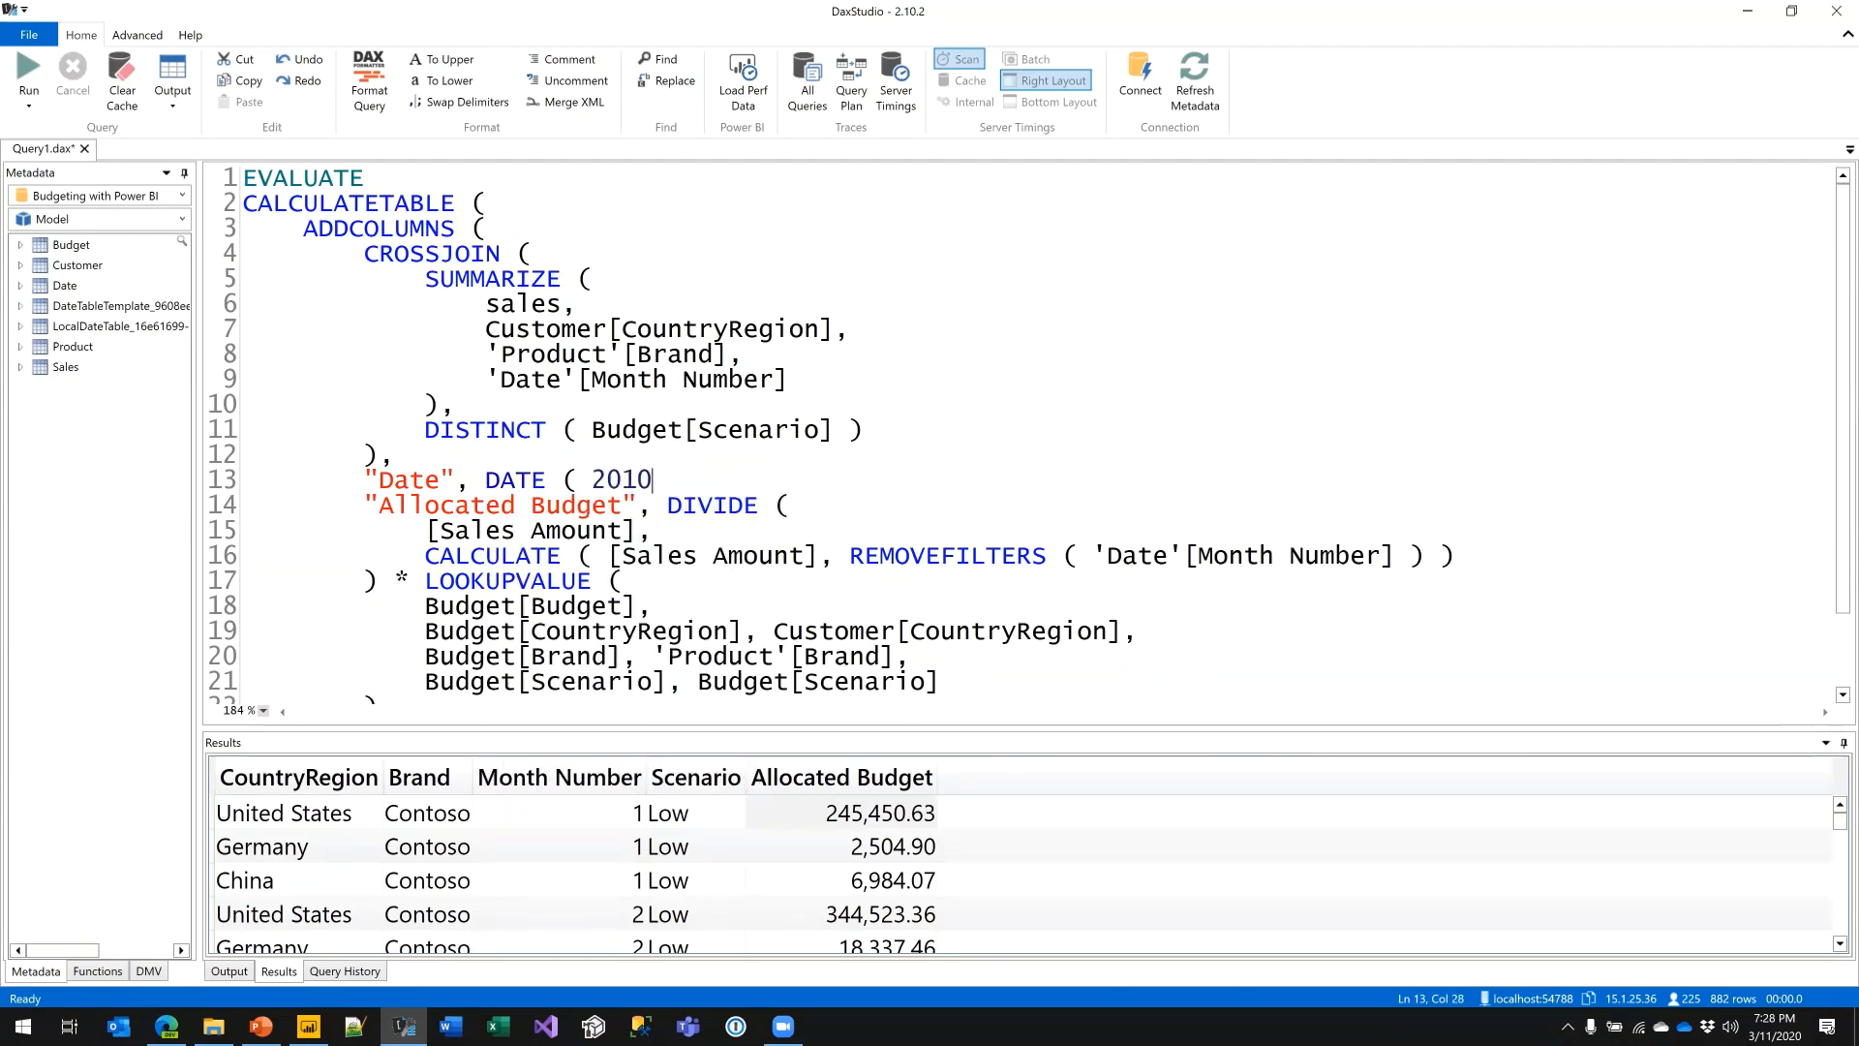
type(", 'D")
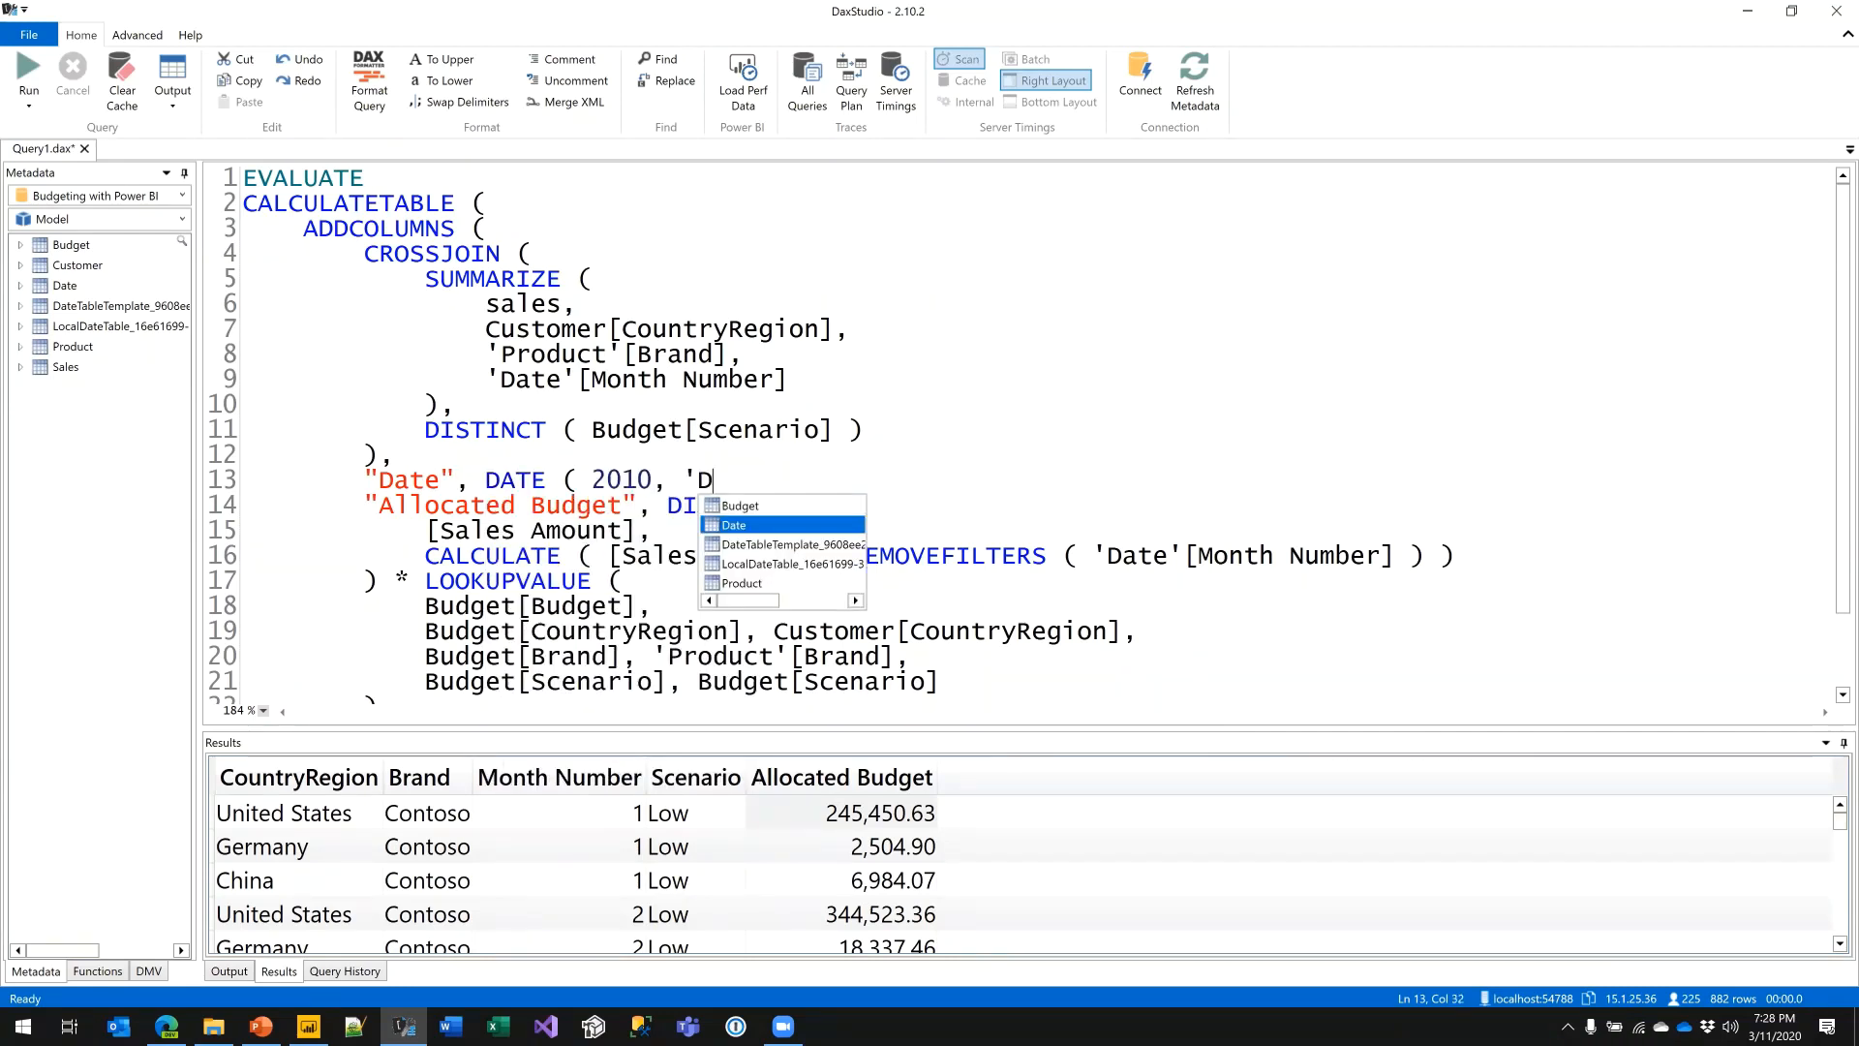
key("Tab")
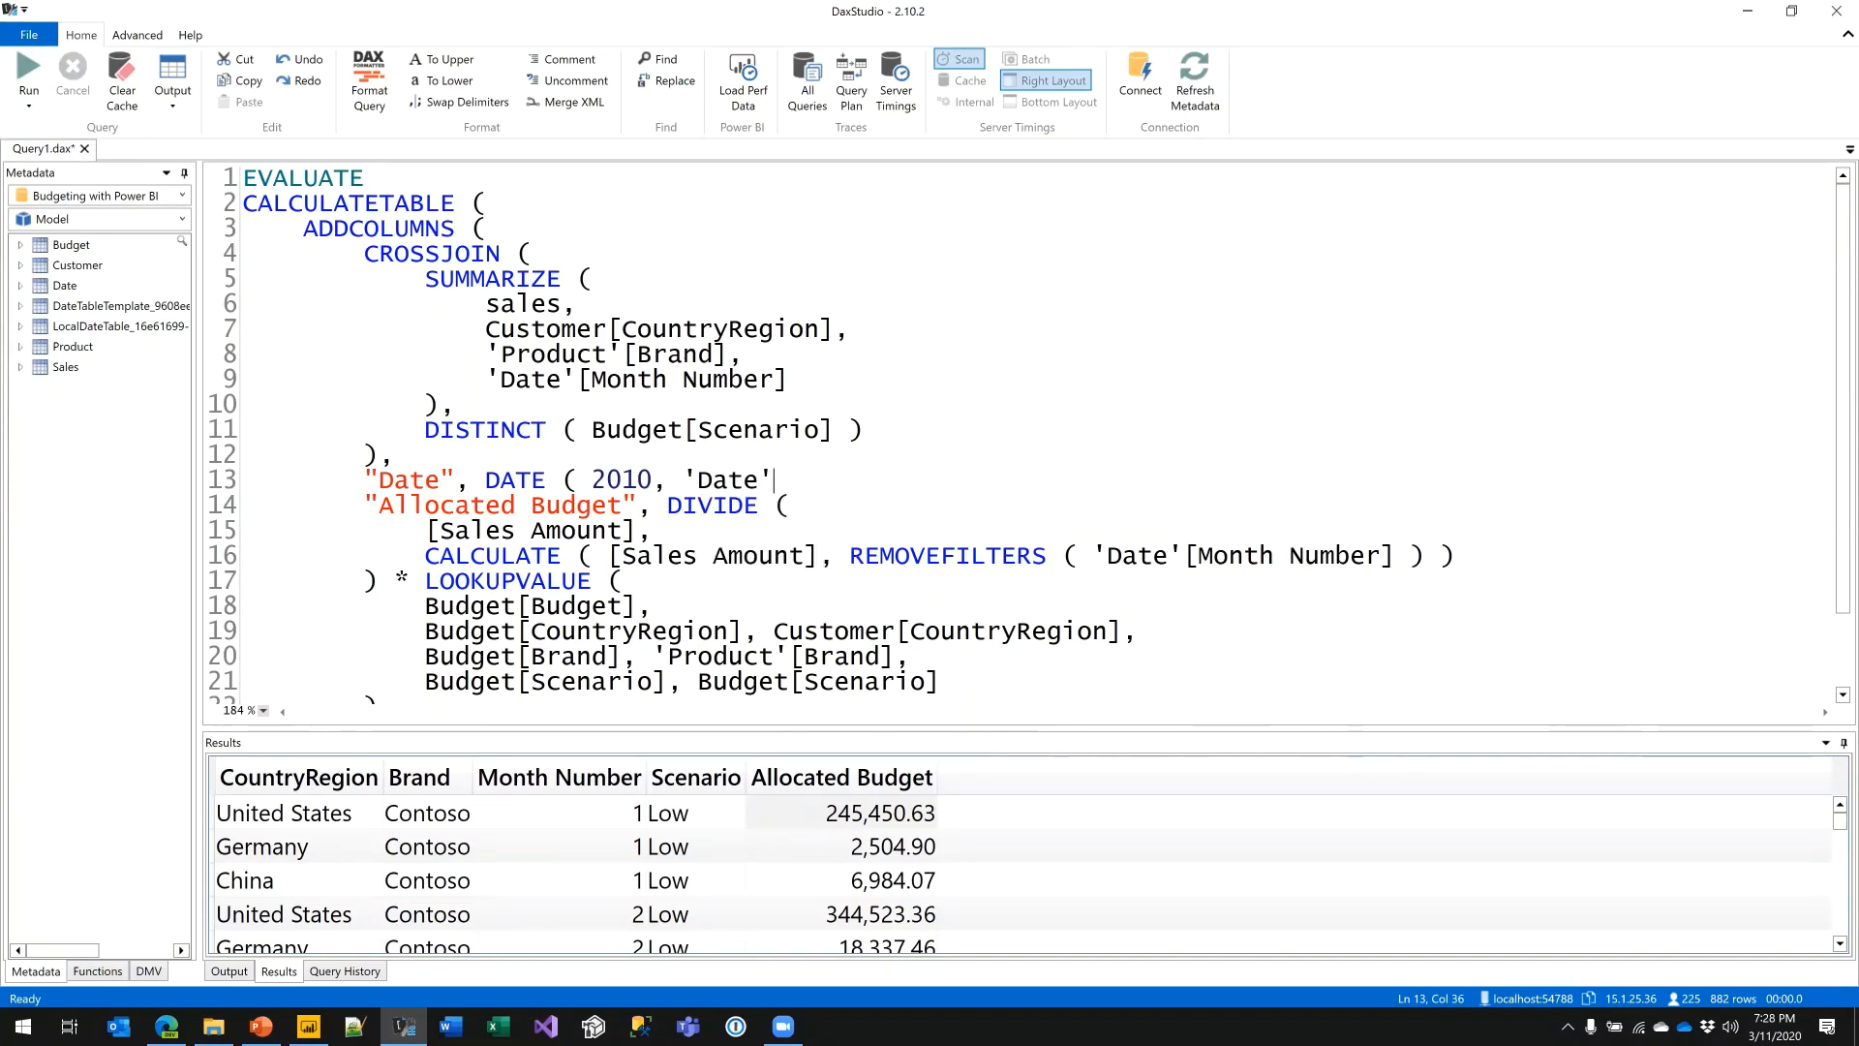
type("[M")
key("Down")
key("Tab")
type(", ")
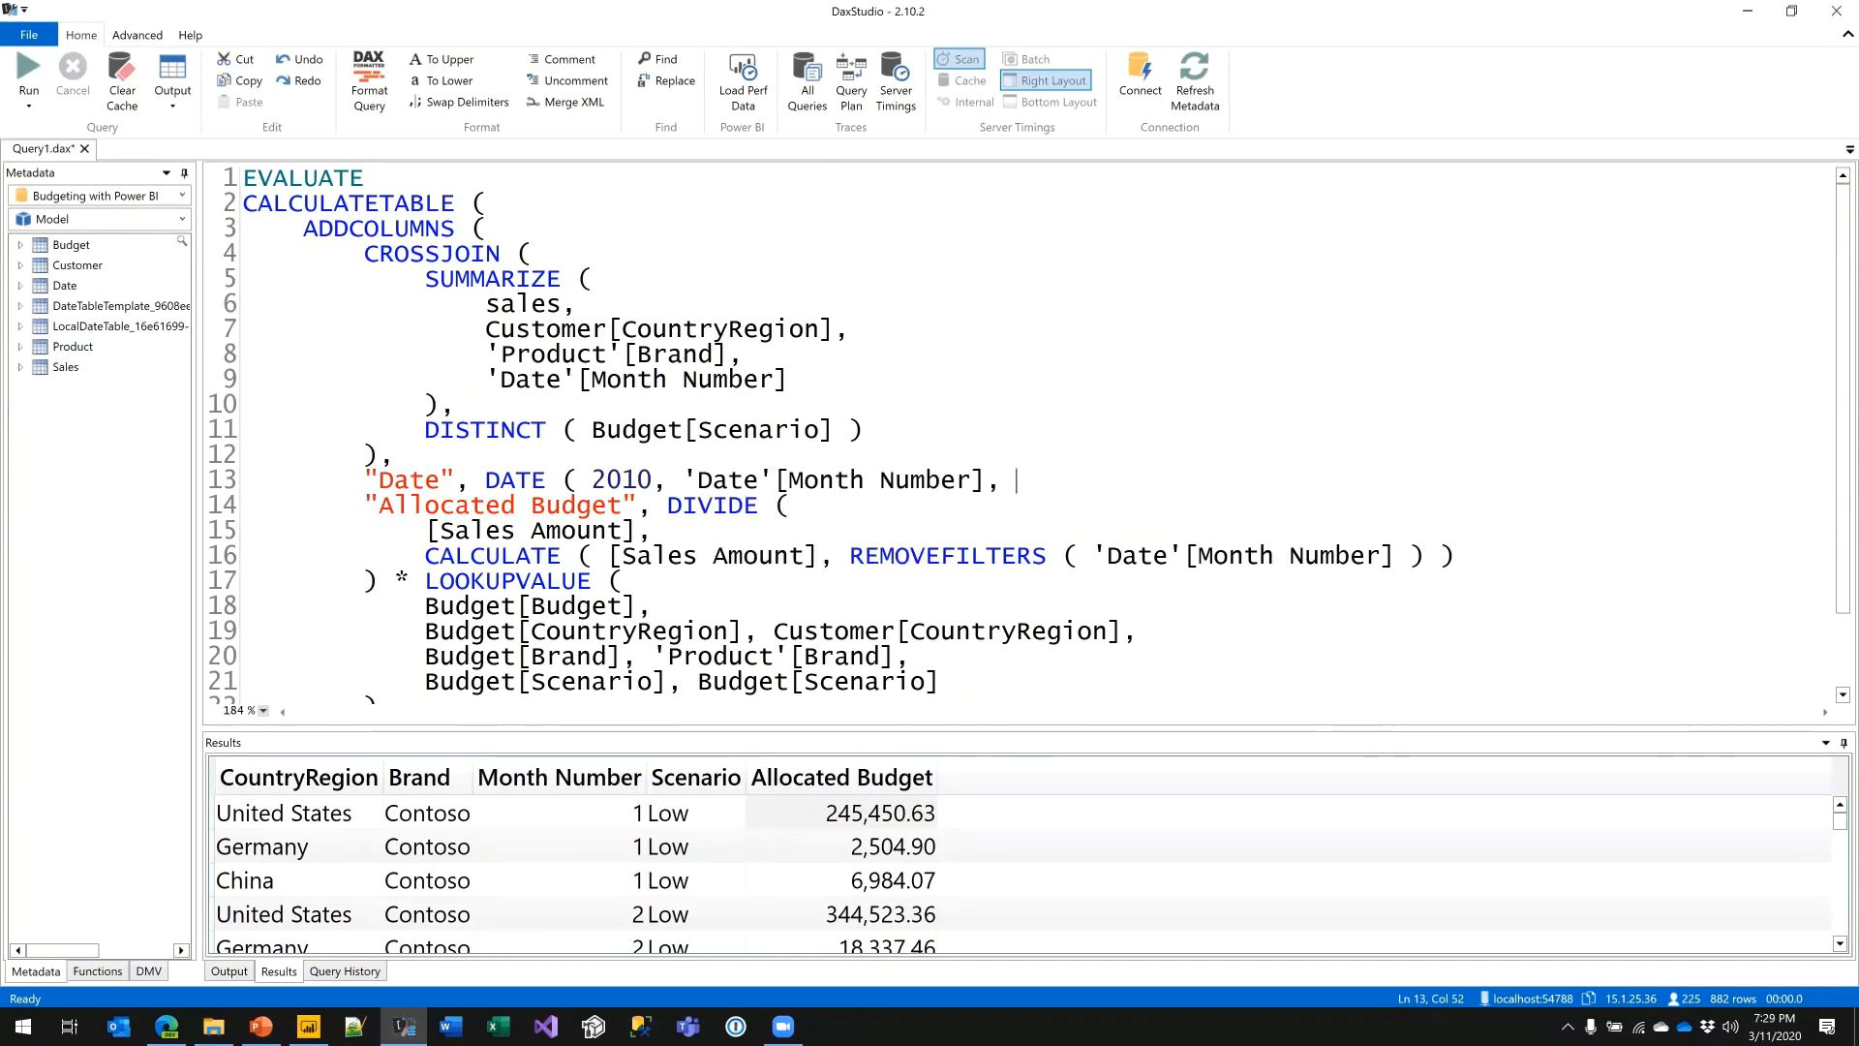
type("1 ),")
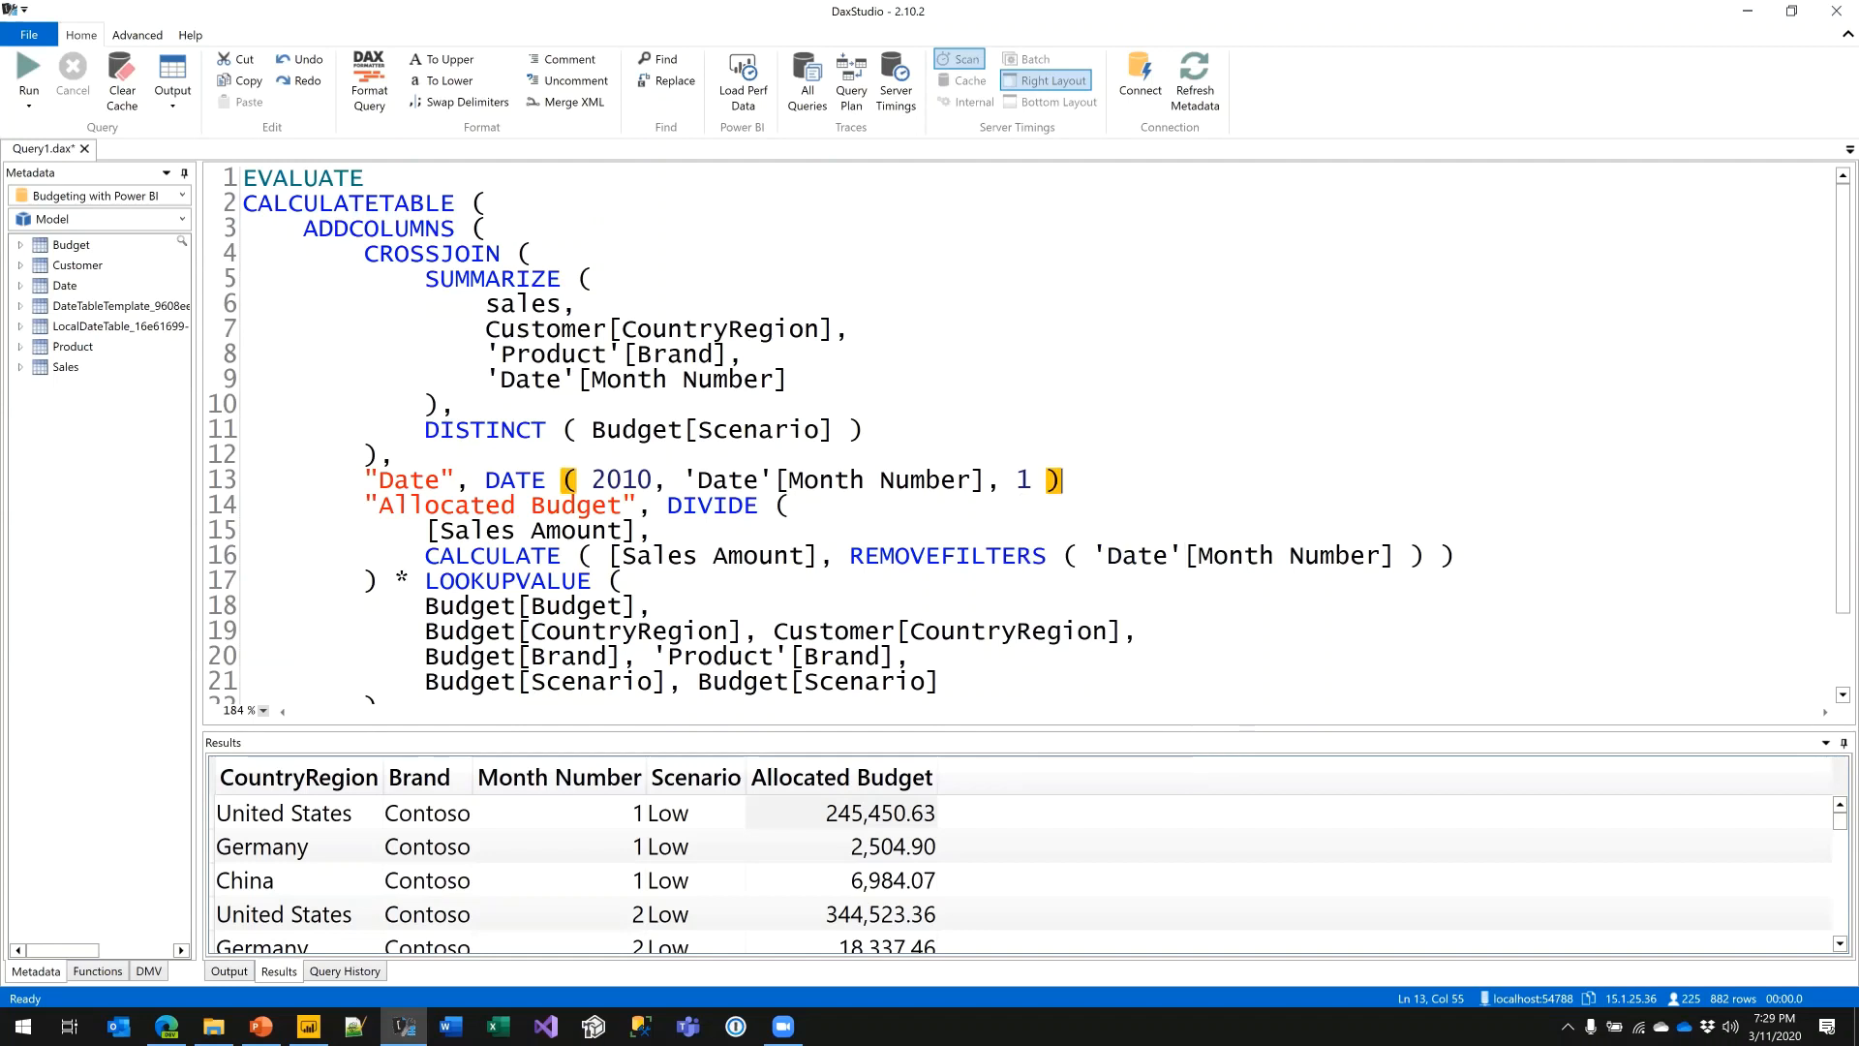
- Run the query and check the scenario, Date and Allocated Budget of the first row for Contoso in the United States
key("F5")
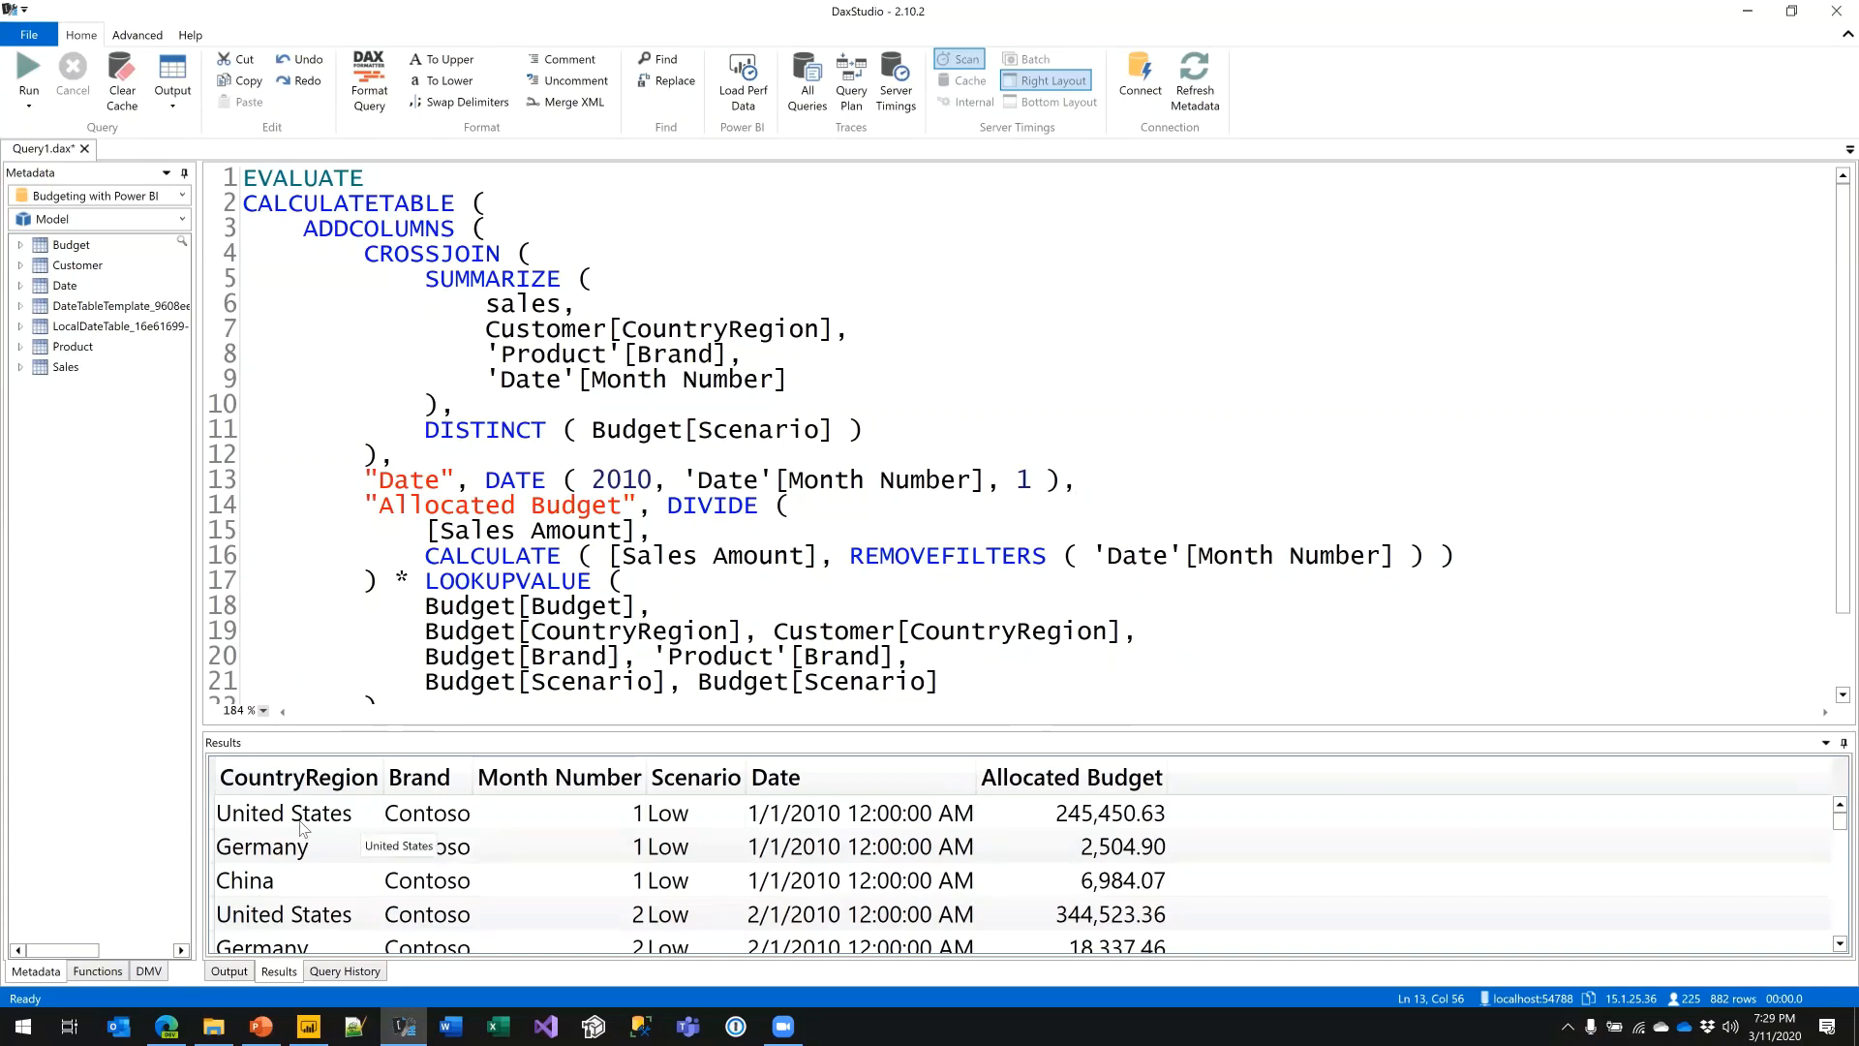
left_click(719, 814)
left_click(839, 823)
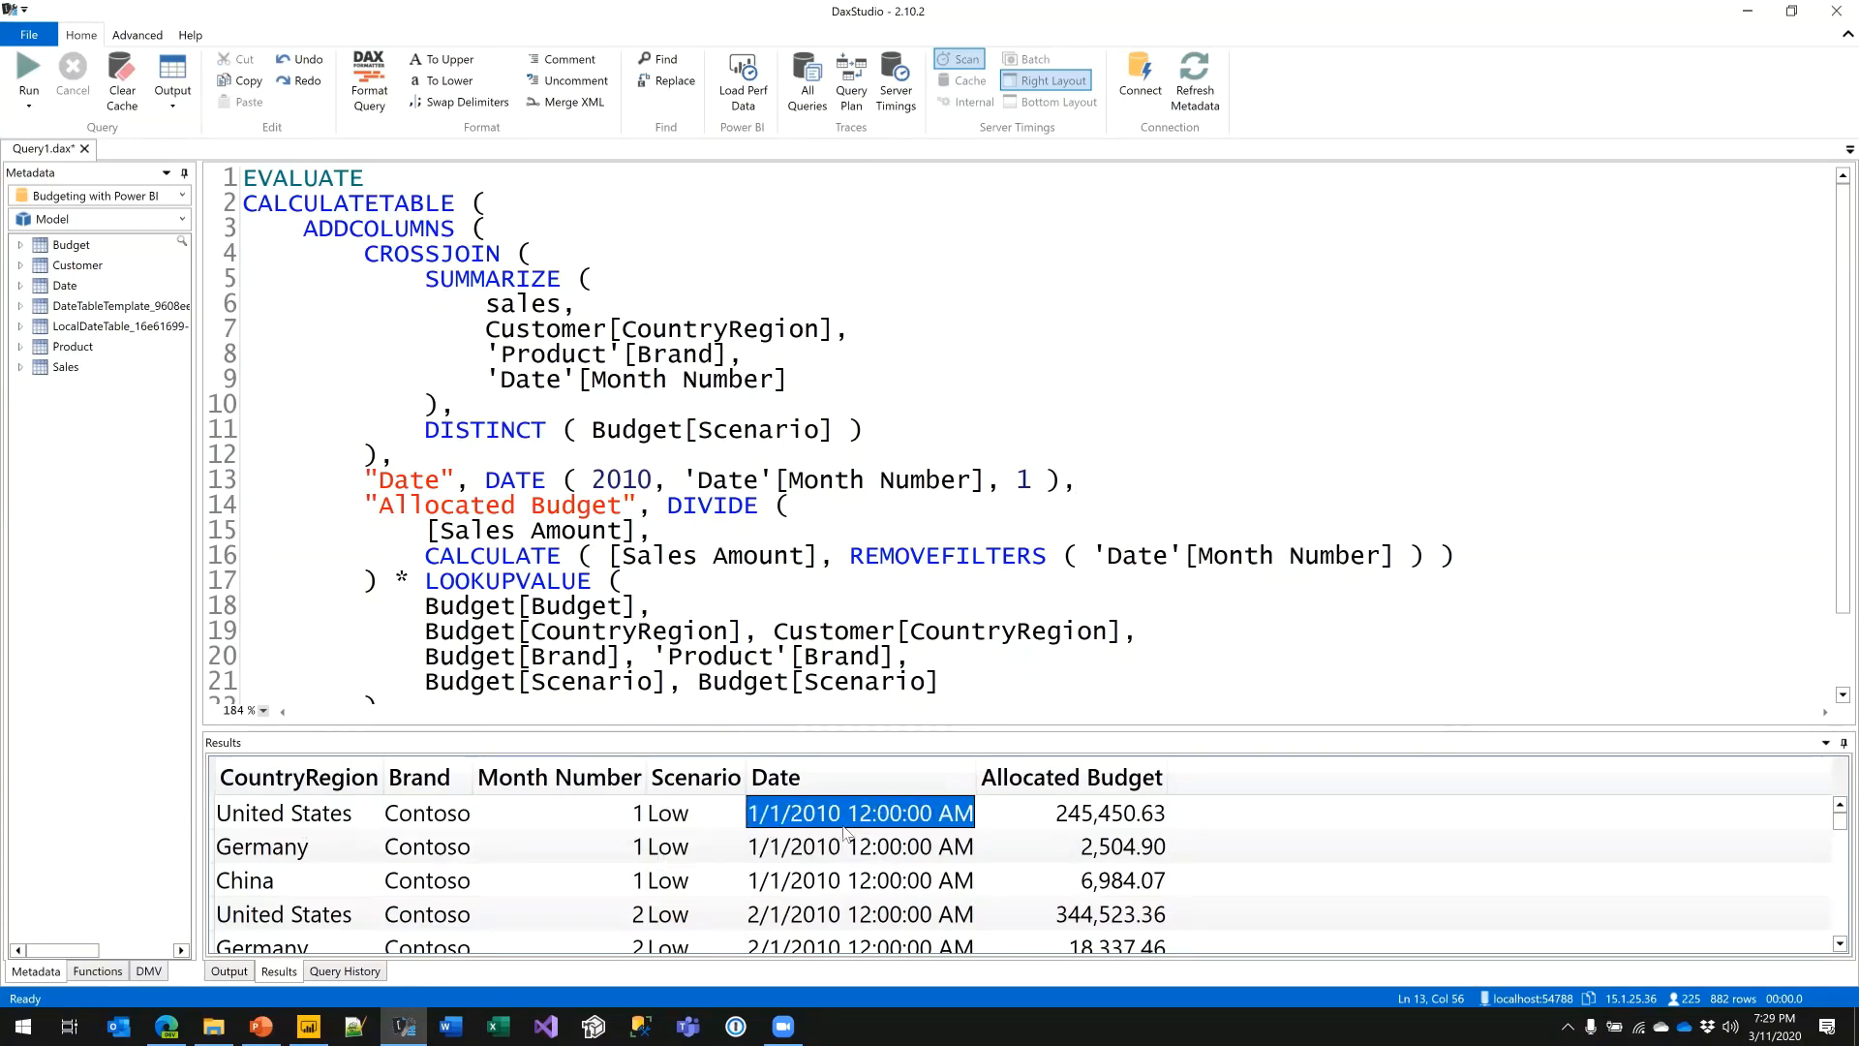
left_click(1136, 821)
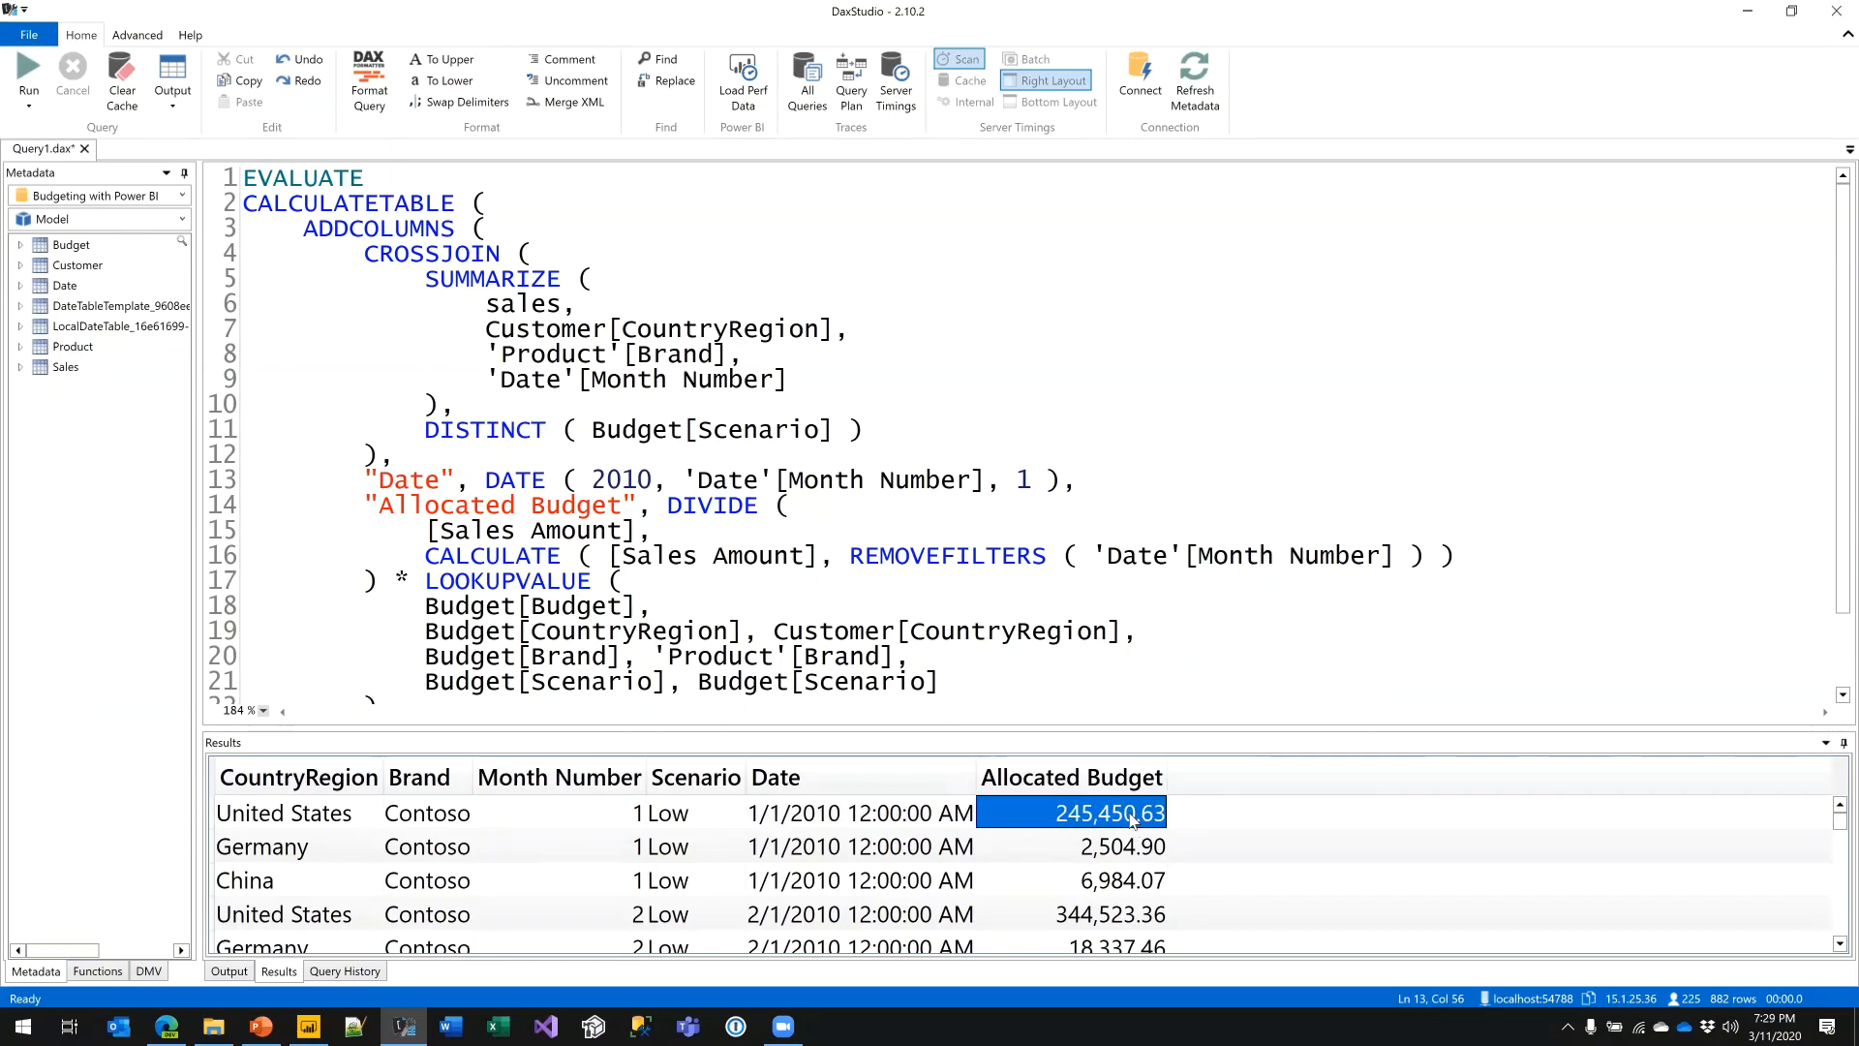
- Copy the whole expression from CALCULATETABLE to its closing parenthesis, without EVALUATE, and switch to Power BI Desktop
left_click(716, 352)
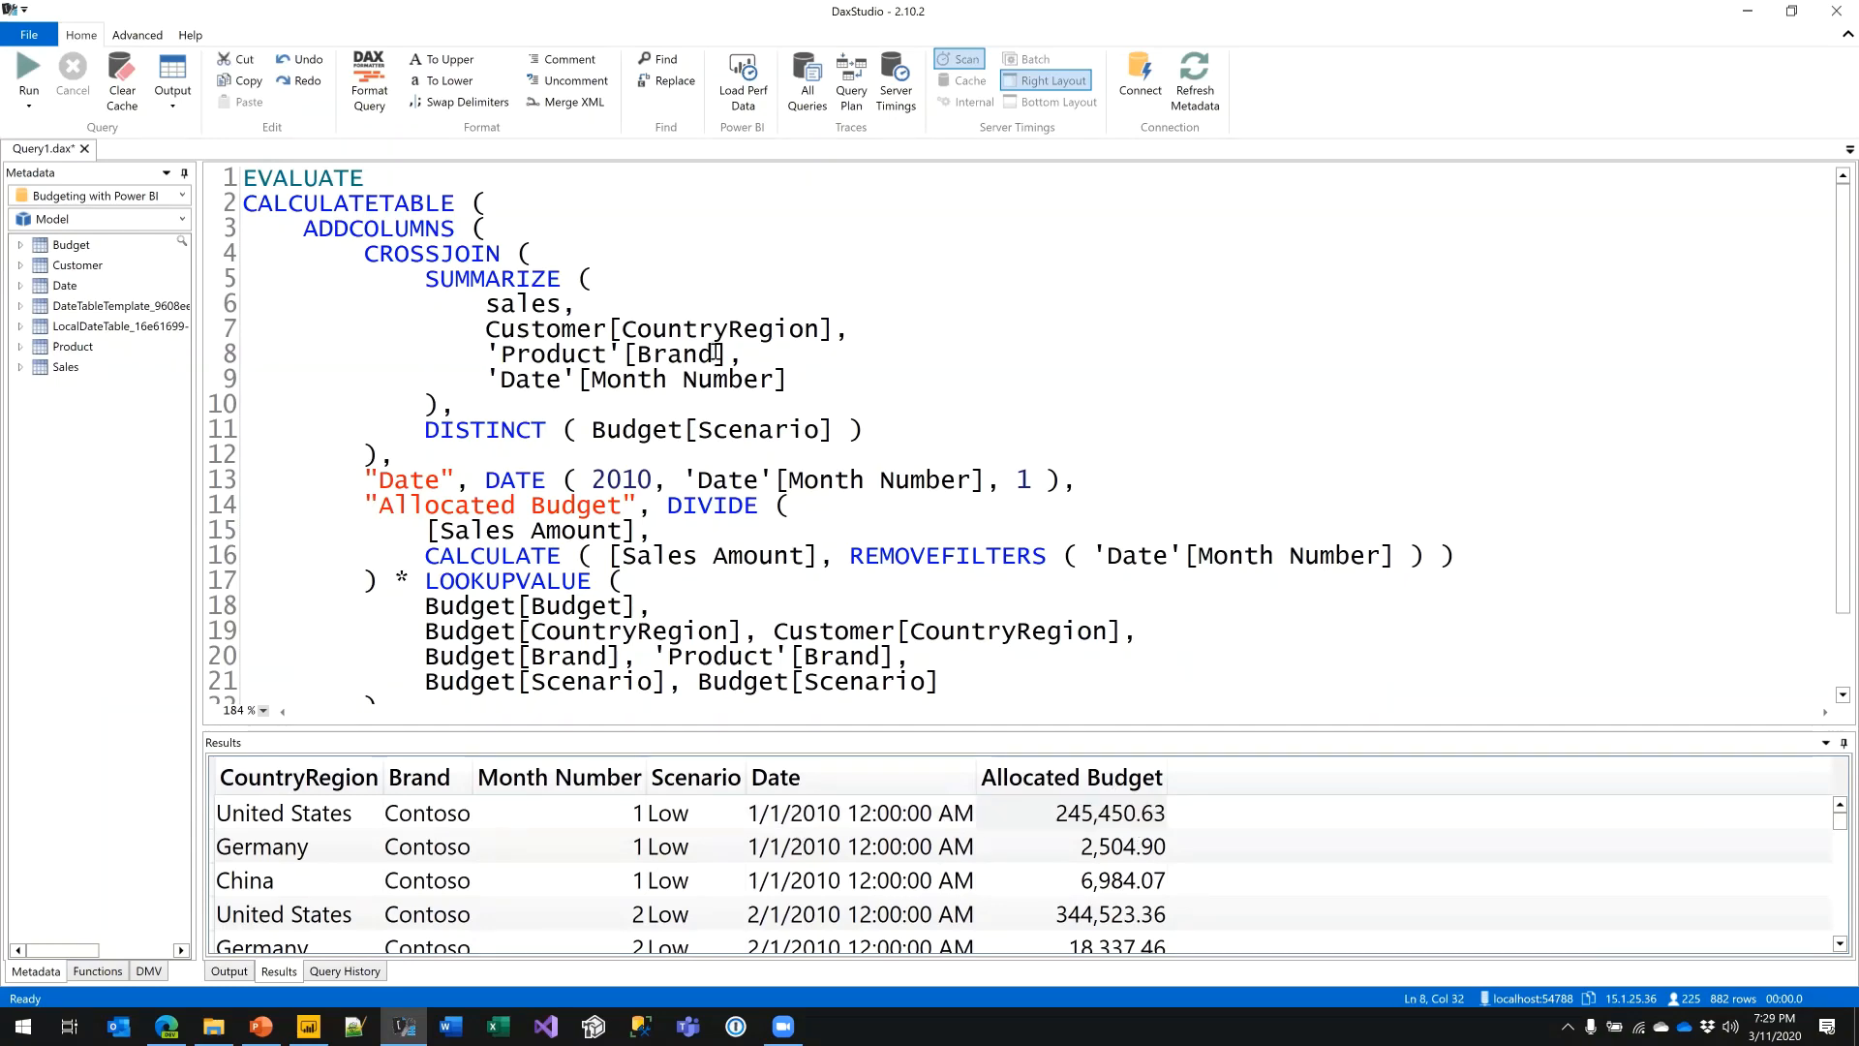
scroll(627, 465, "down", 2)
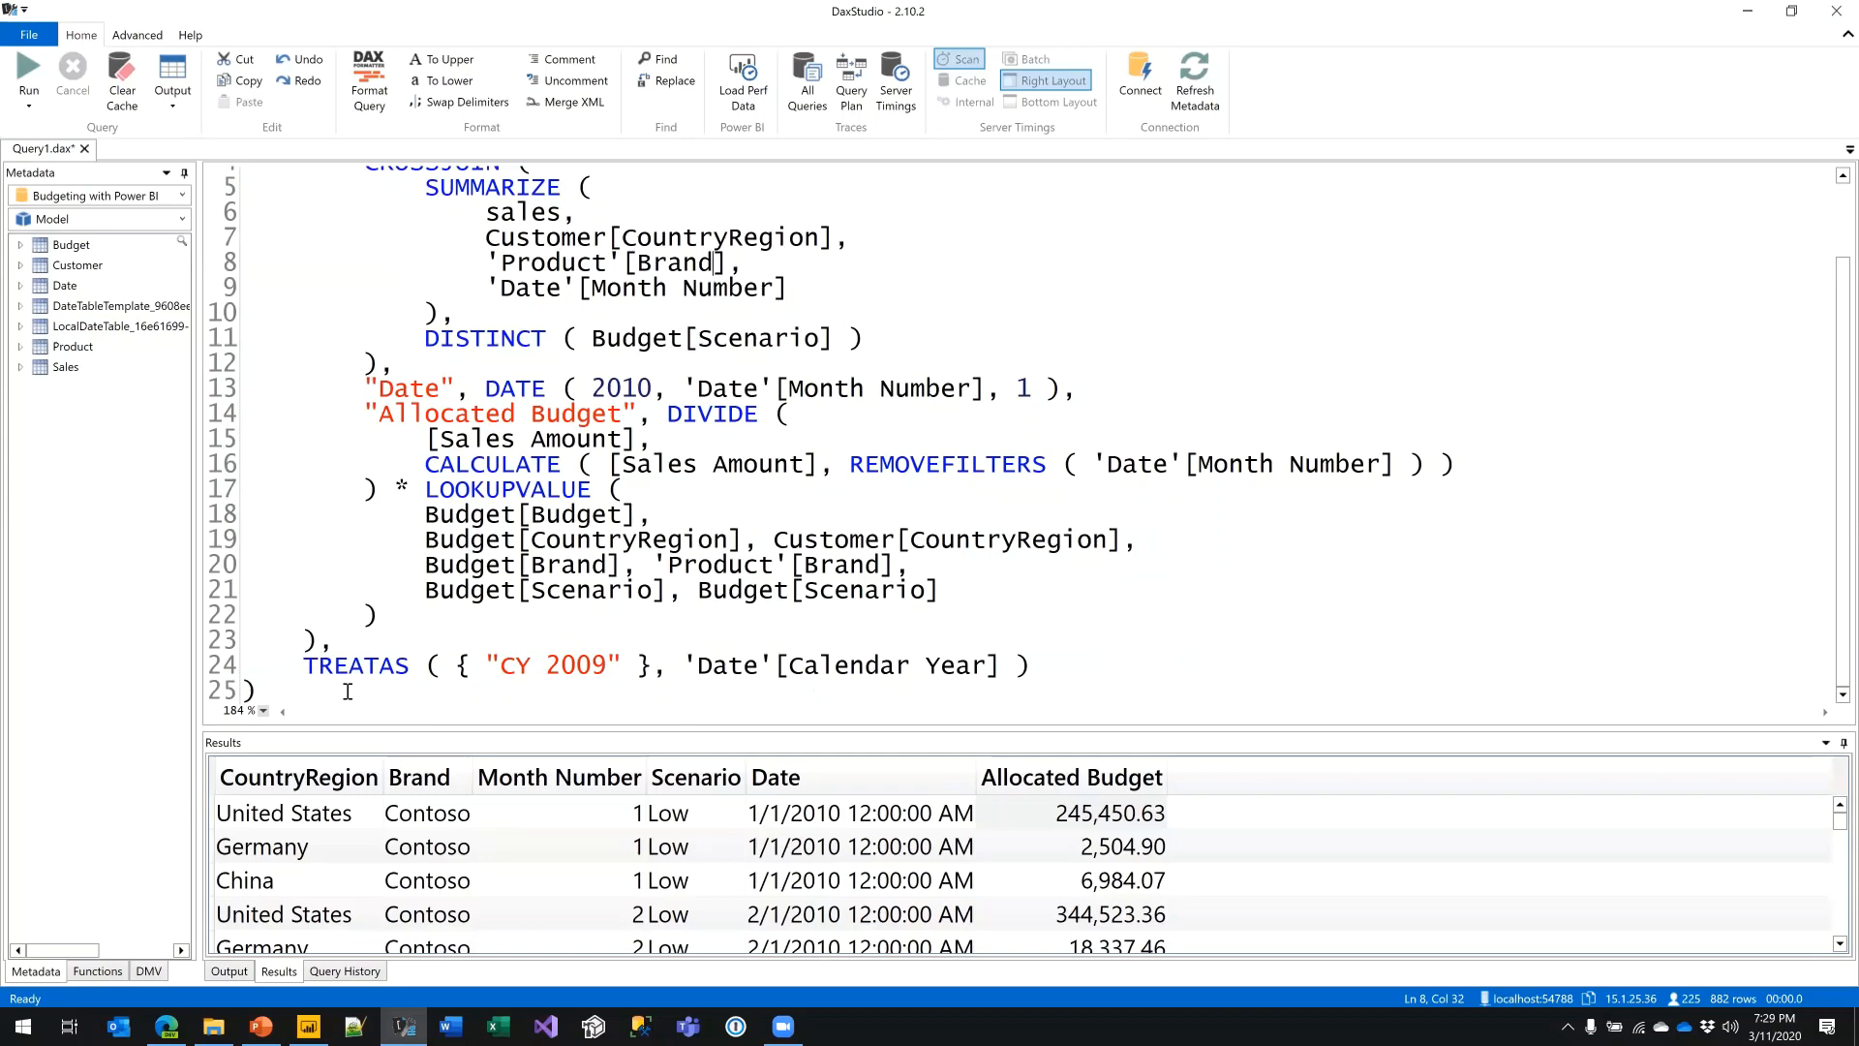
left_click_drag(348, 691, 232, 205)
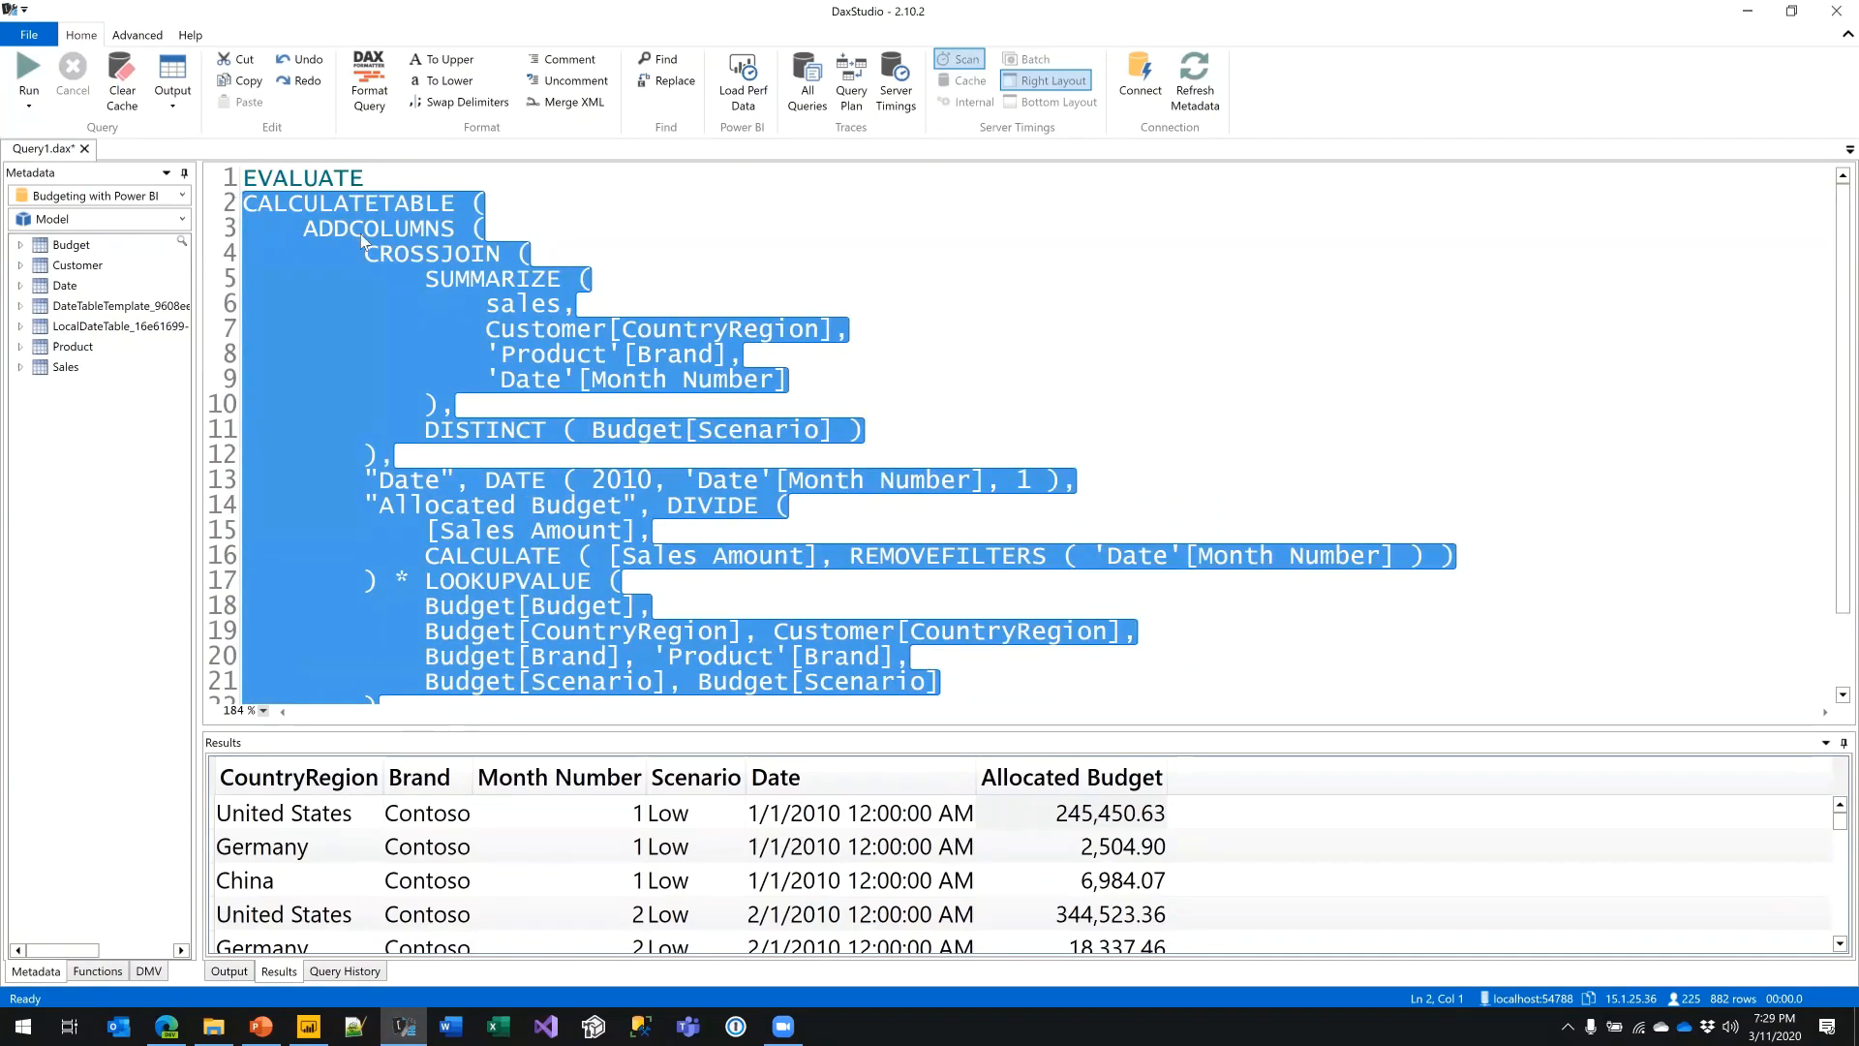
key("ctrl+c")
key("alt+Tab")
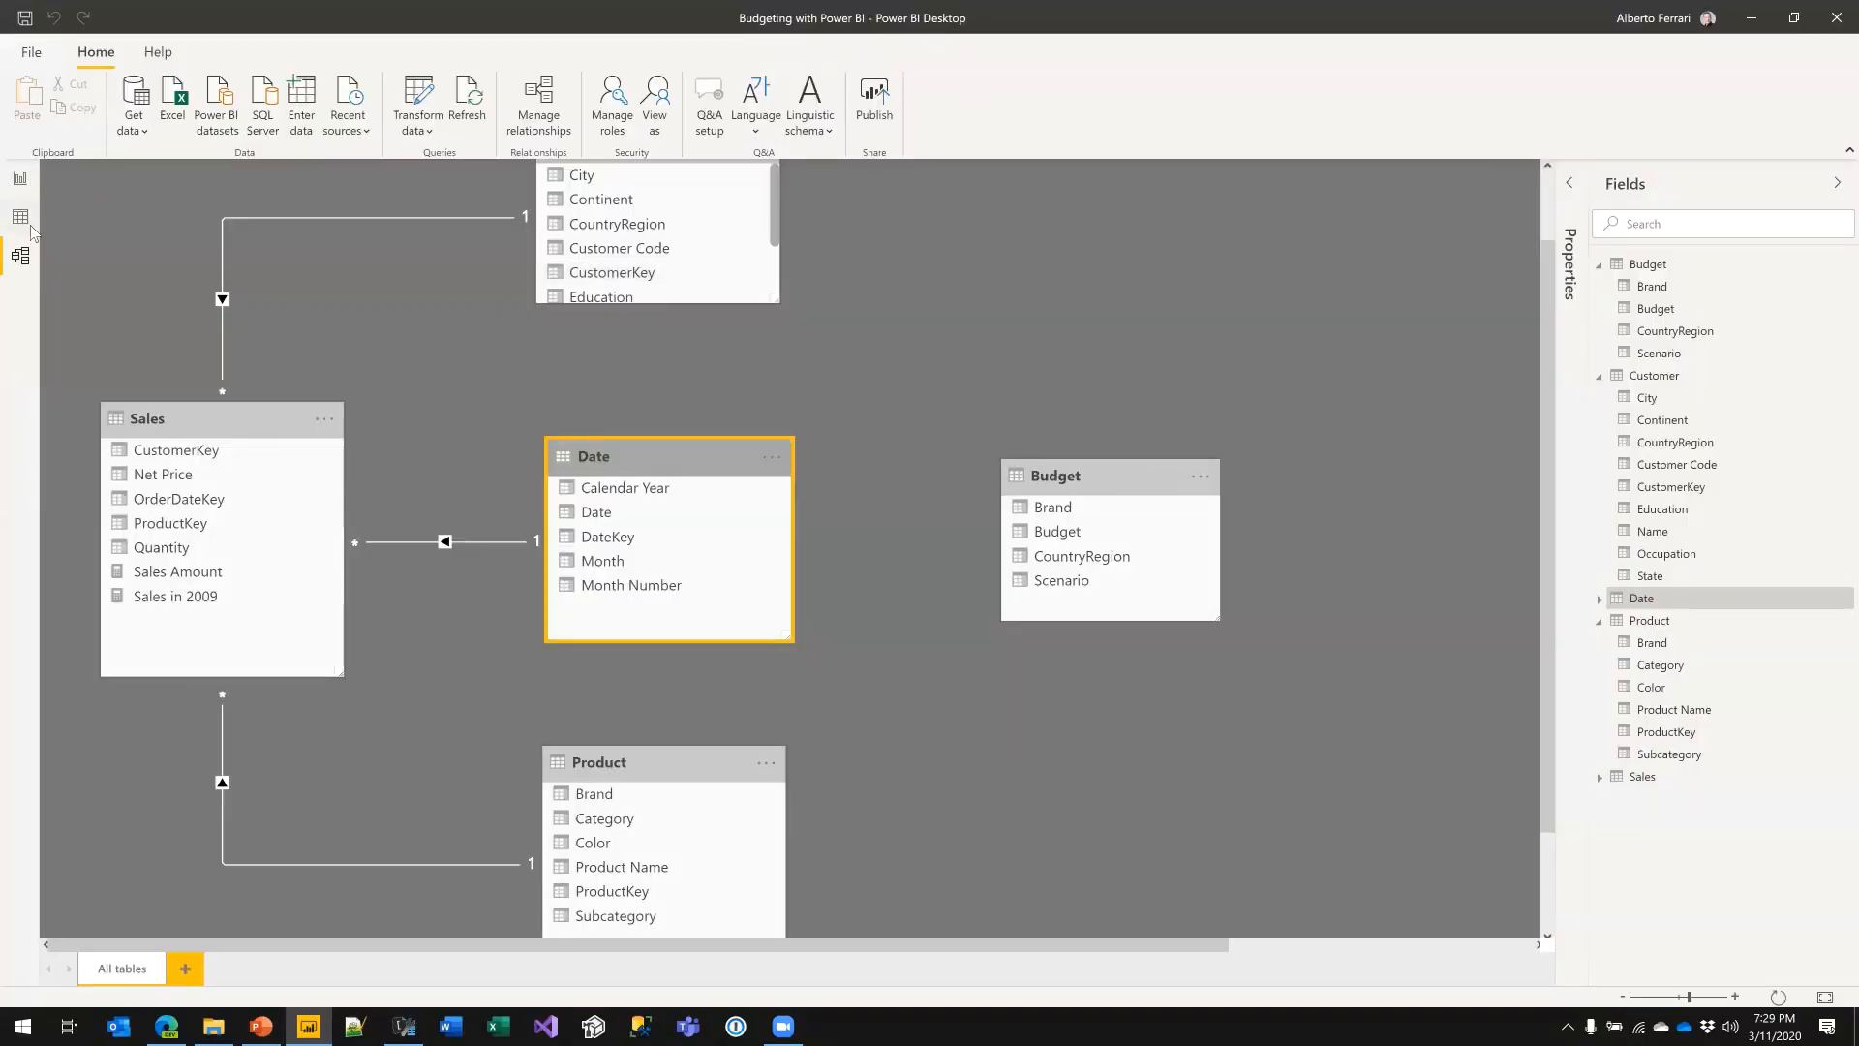
- Create a calculated table named Allocated Budget in the data view, defined by the copied CALCULATETABLE expression
left_click(31, 229)
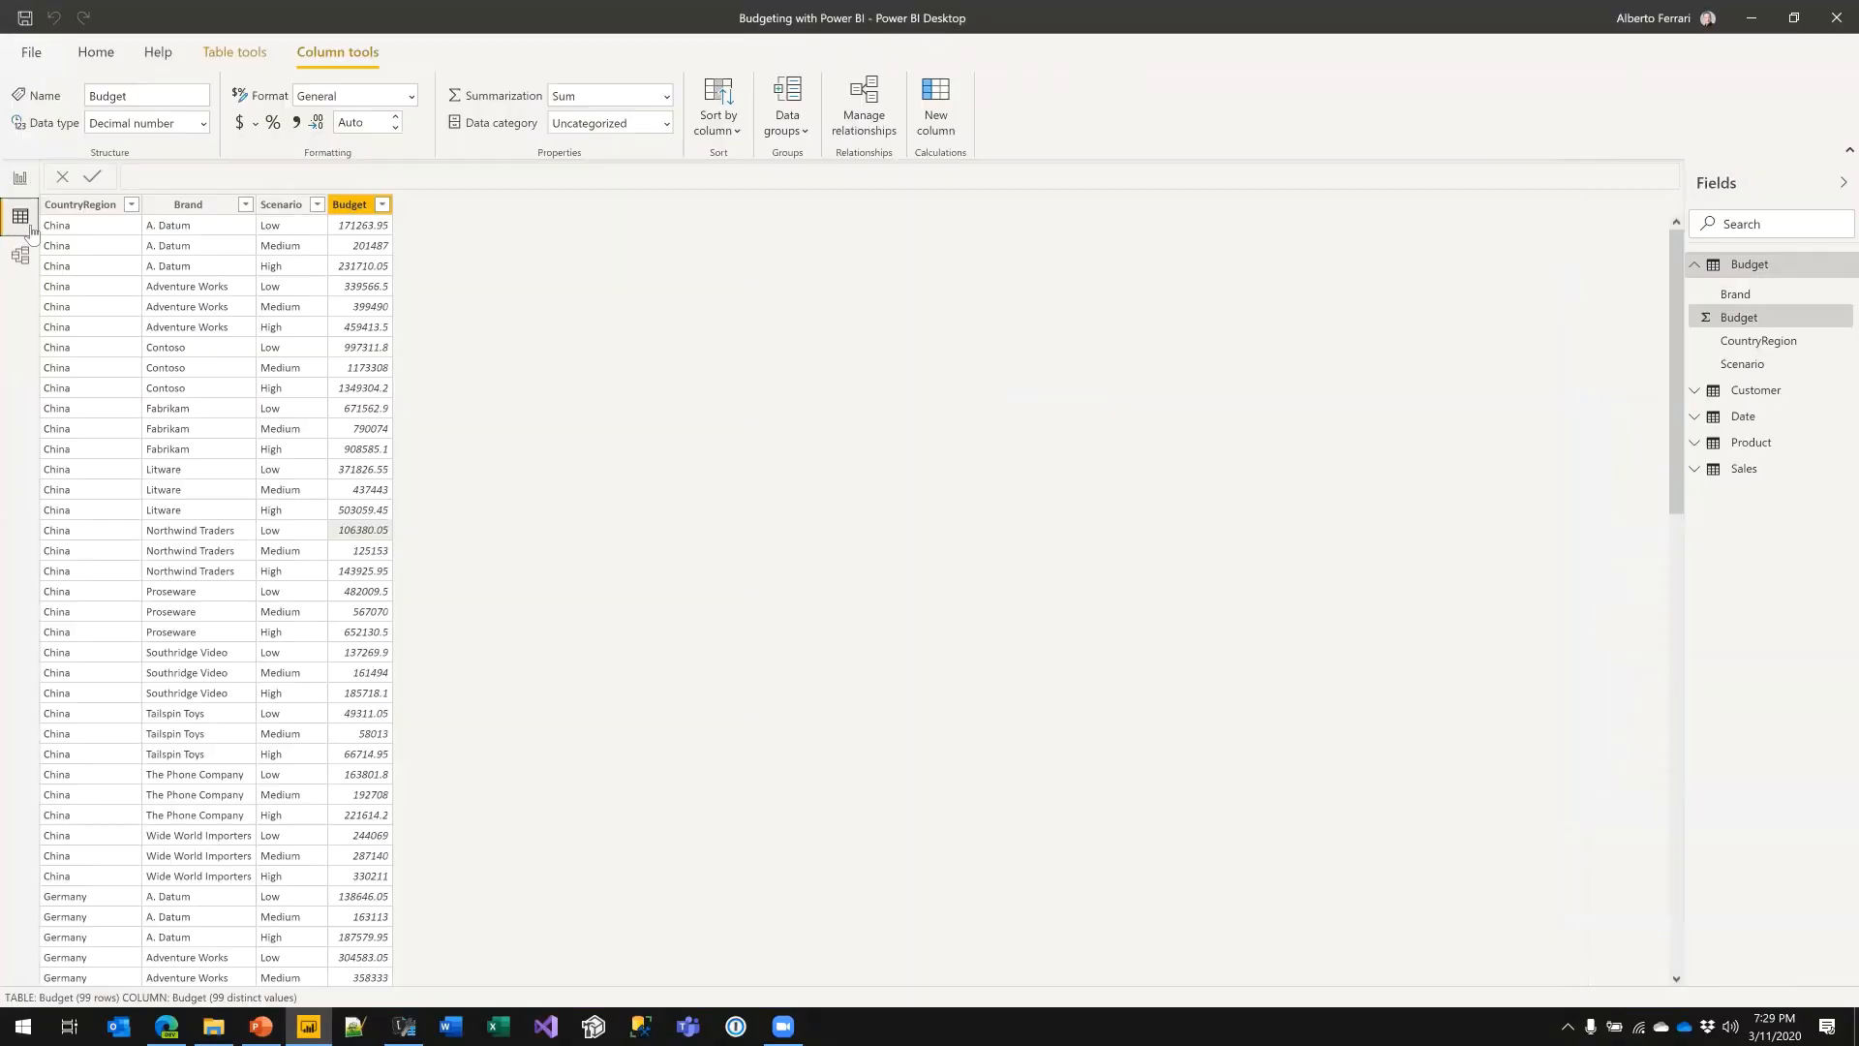
left_click(239, 58)
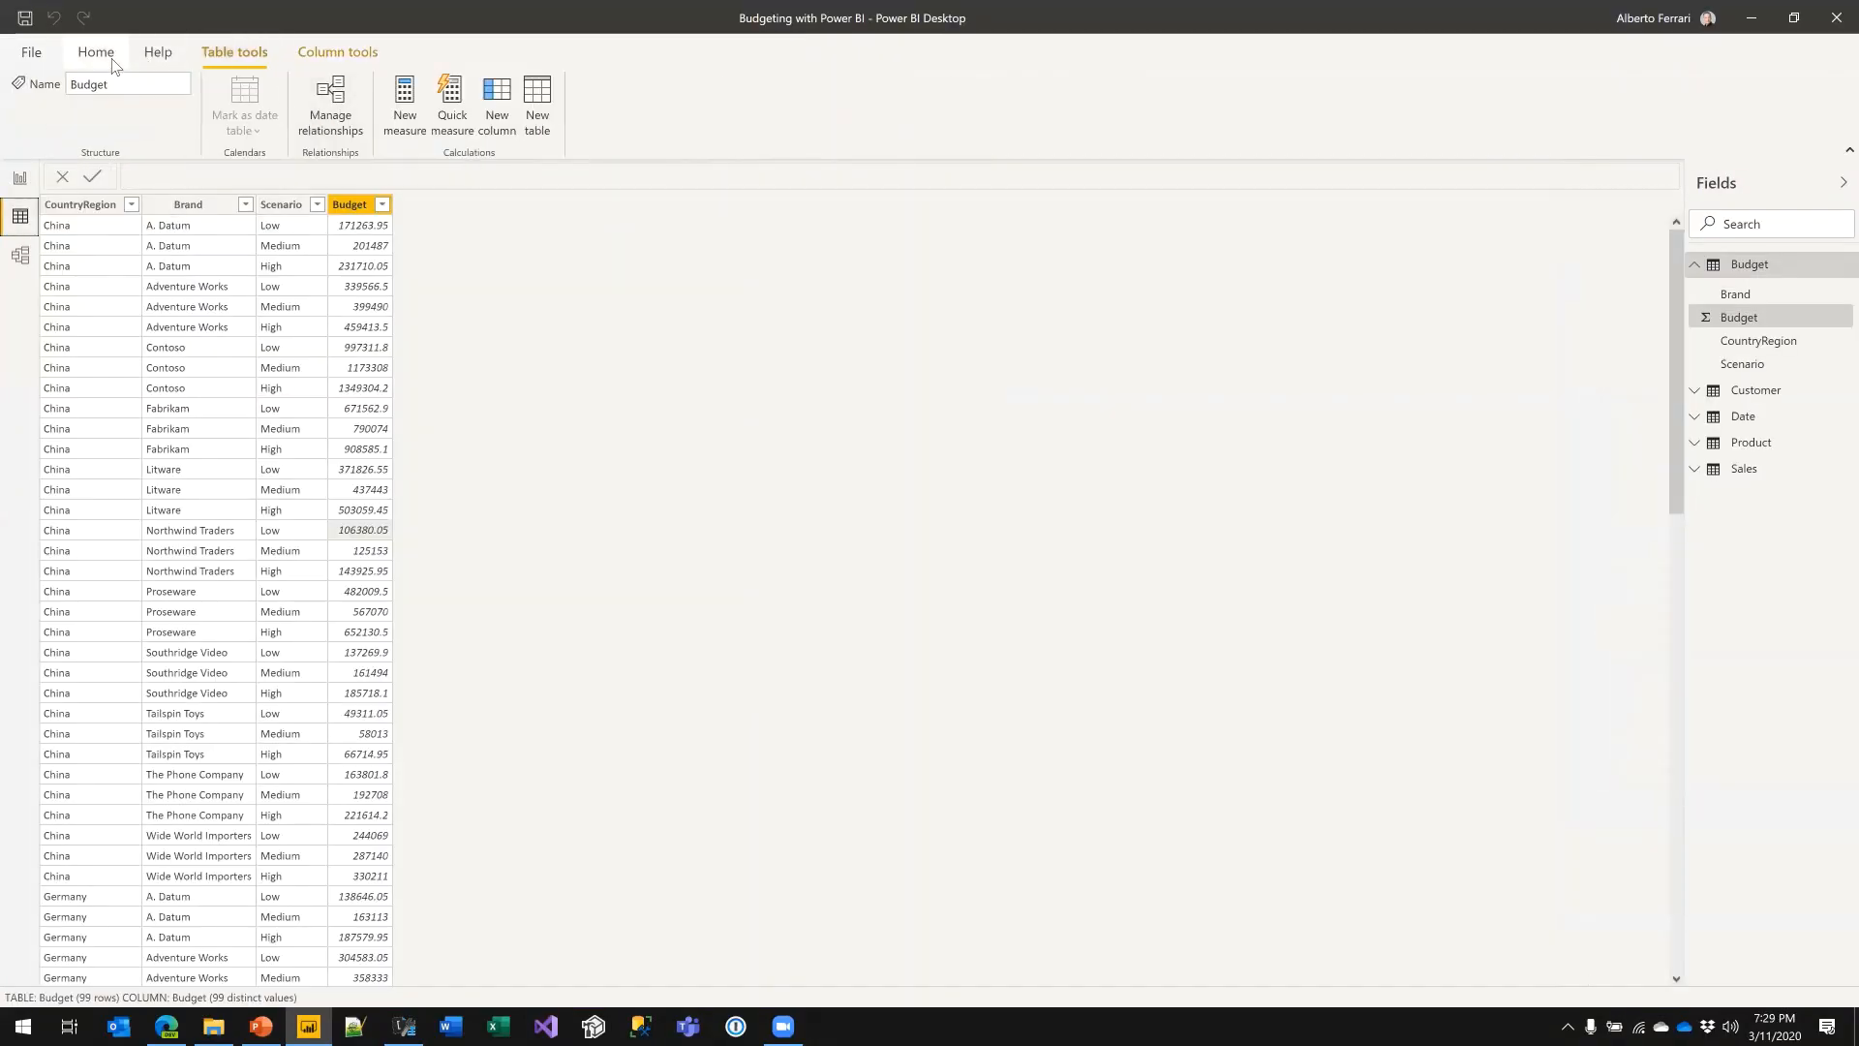
left_click(556, 100)
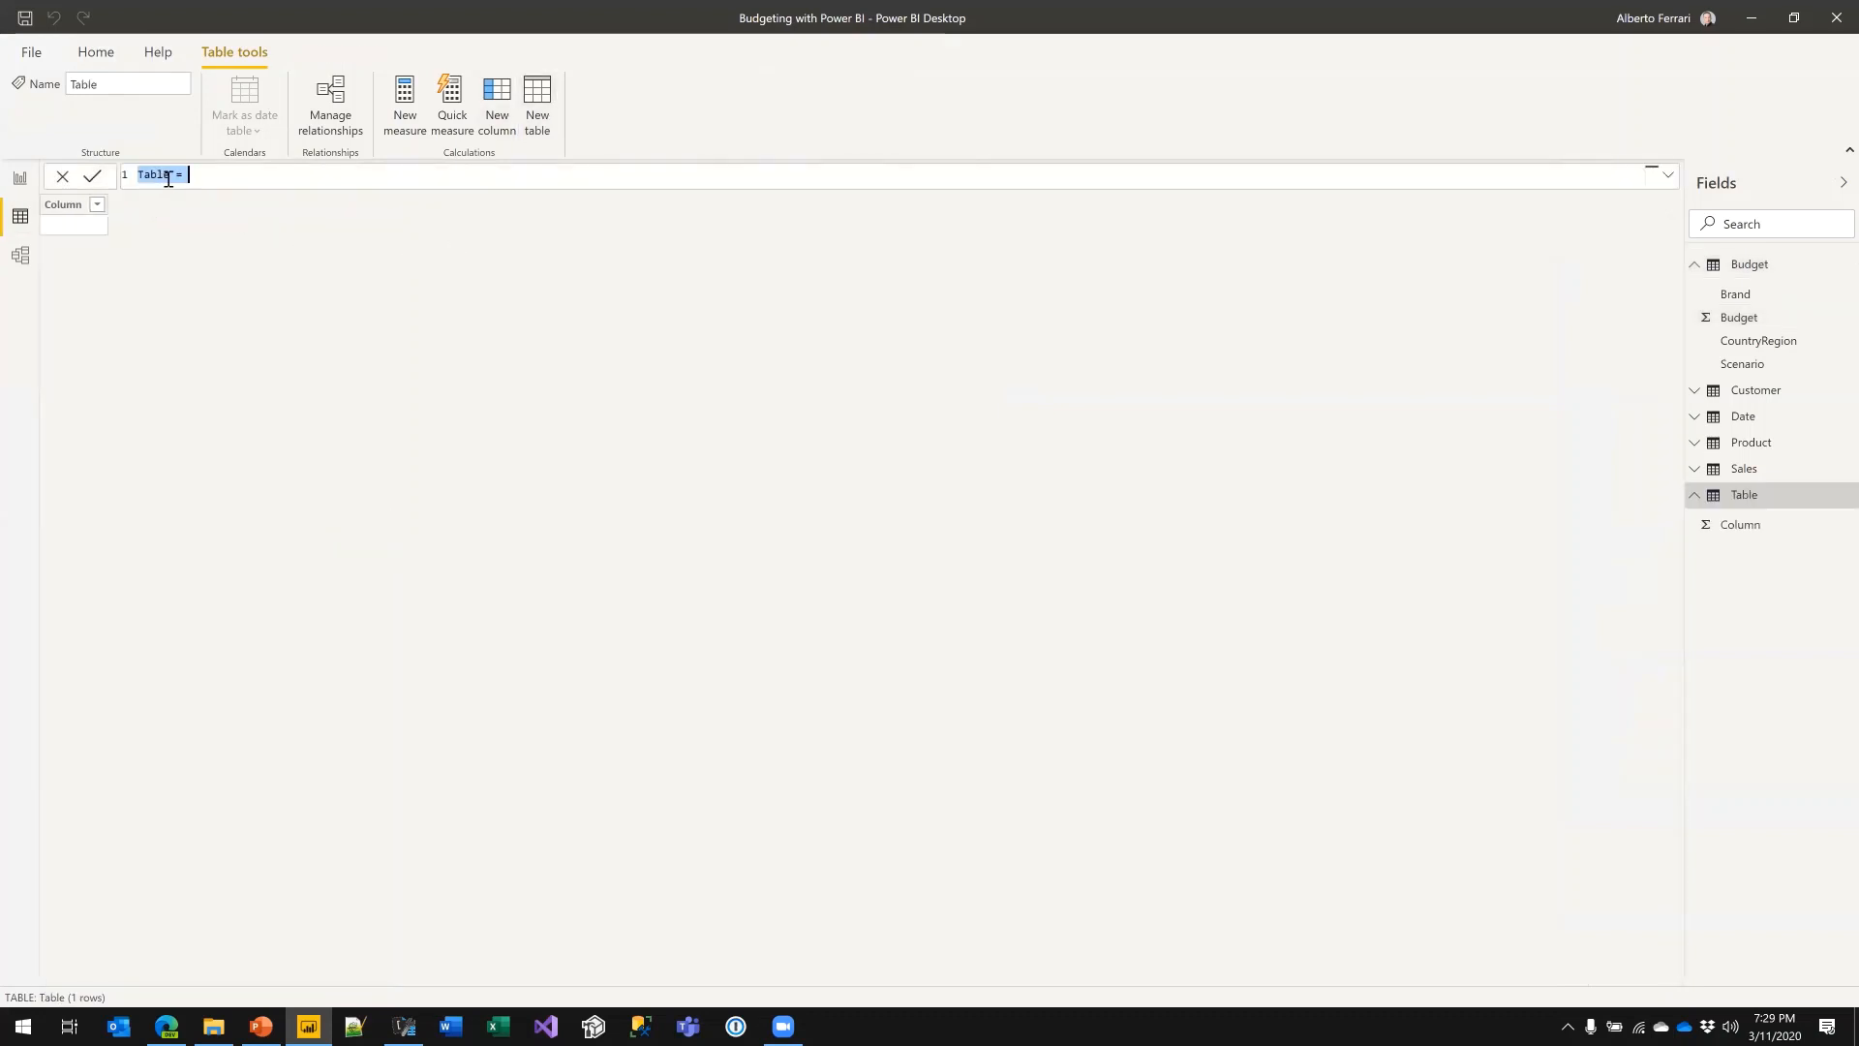
type("Allocated Budget =")
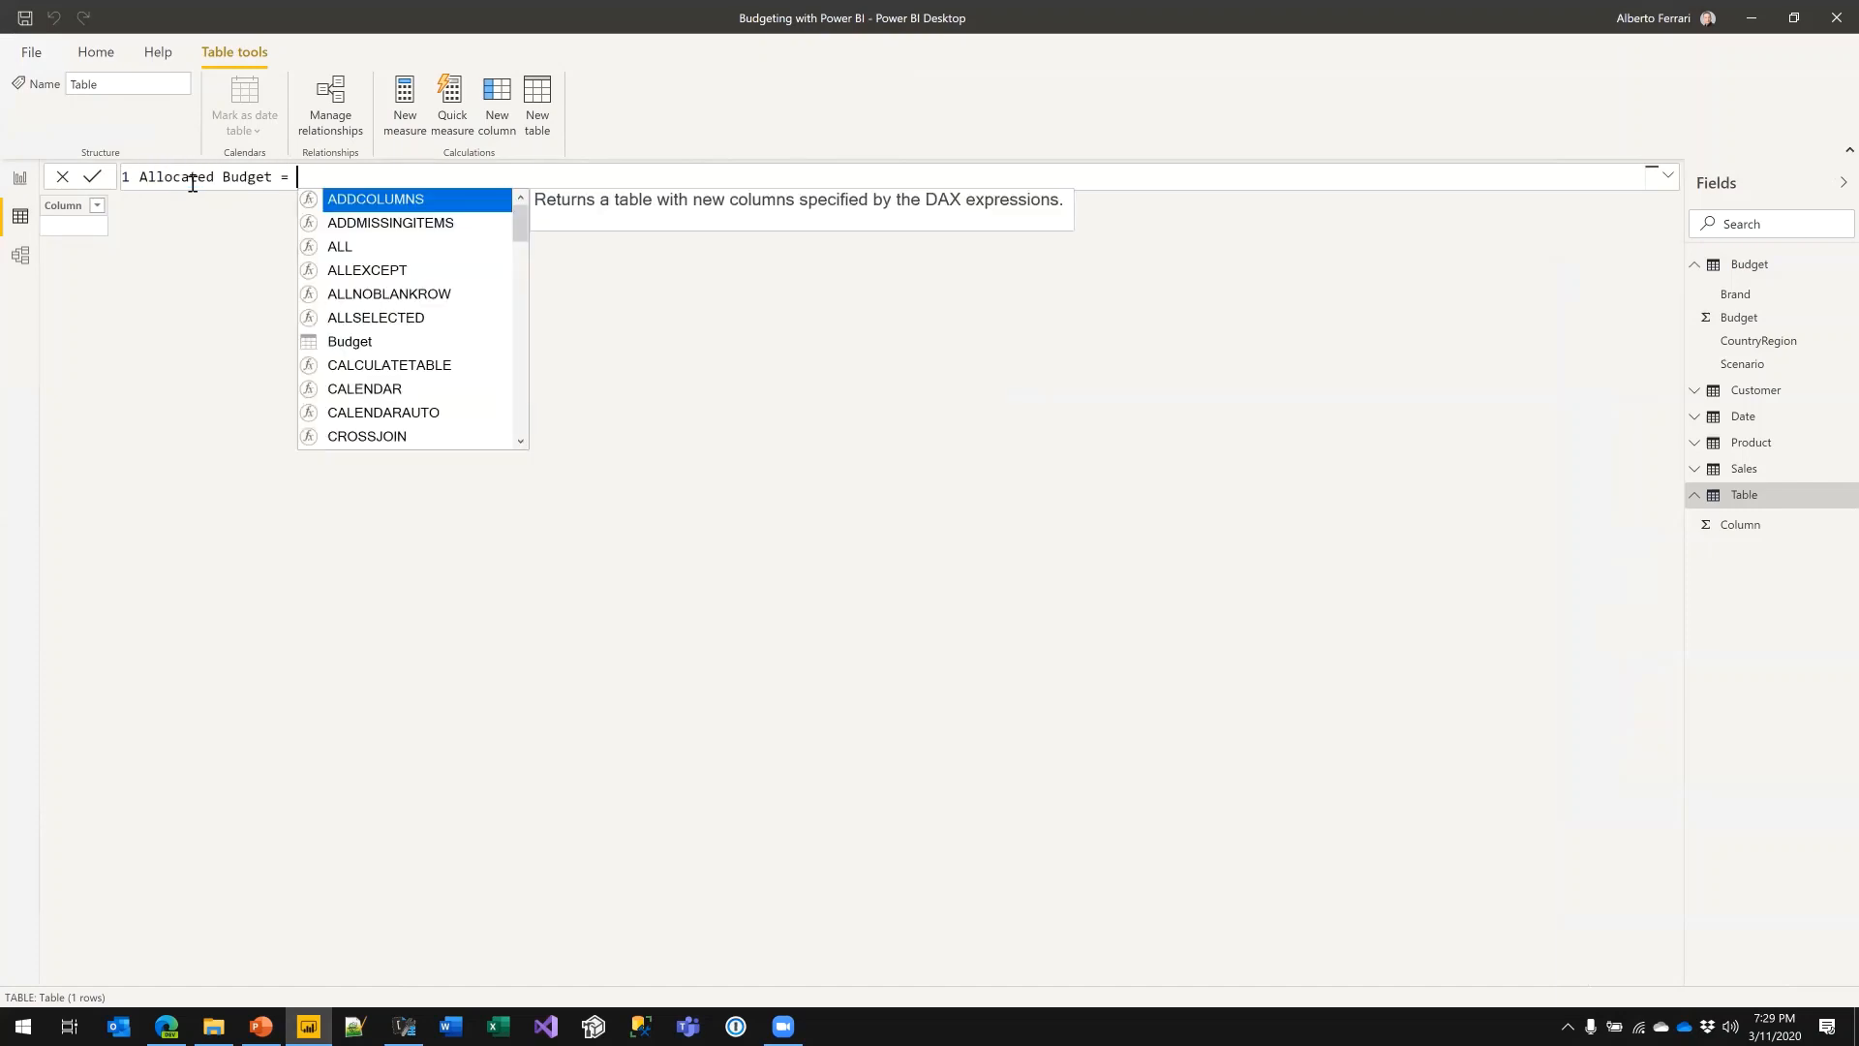
key("shift+Return")
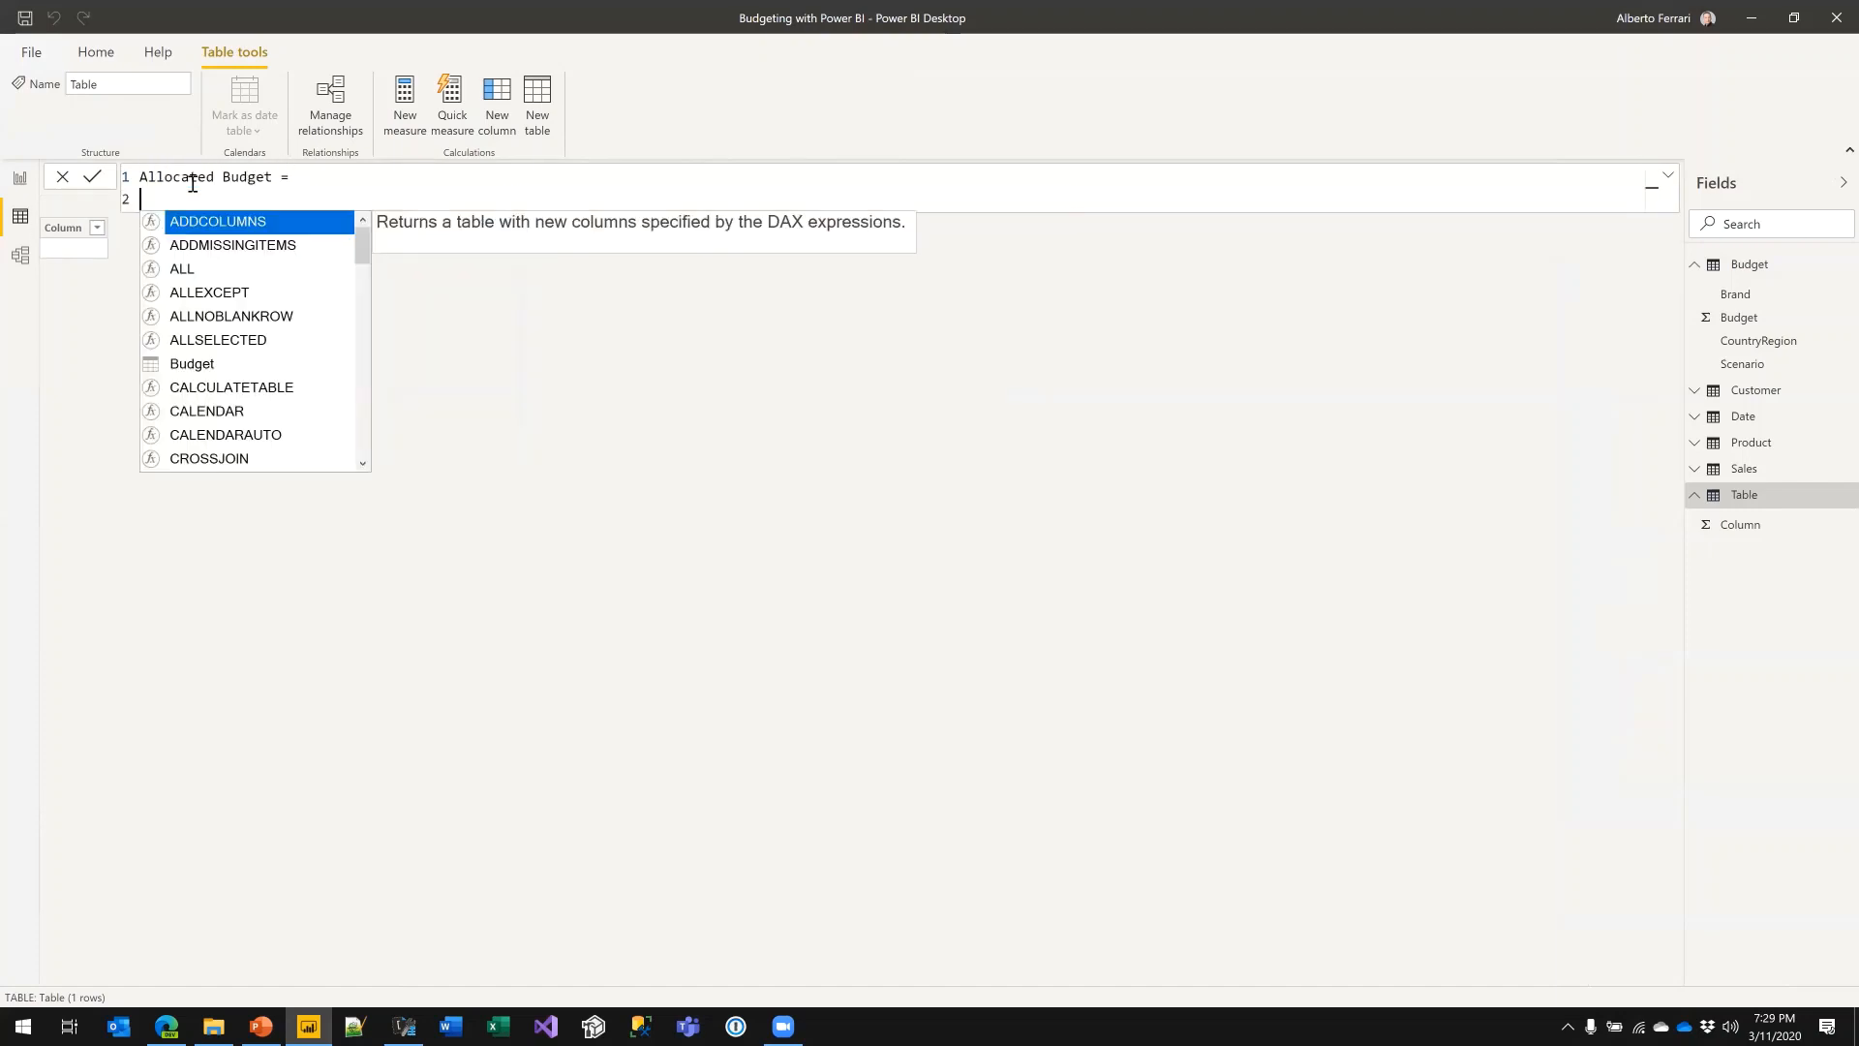
key("Escape")
key("ctrl+v")
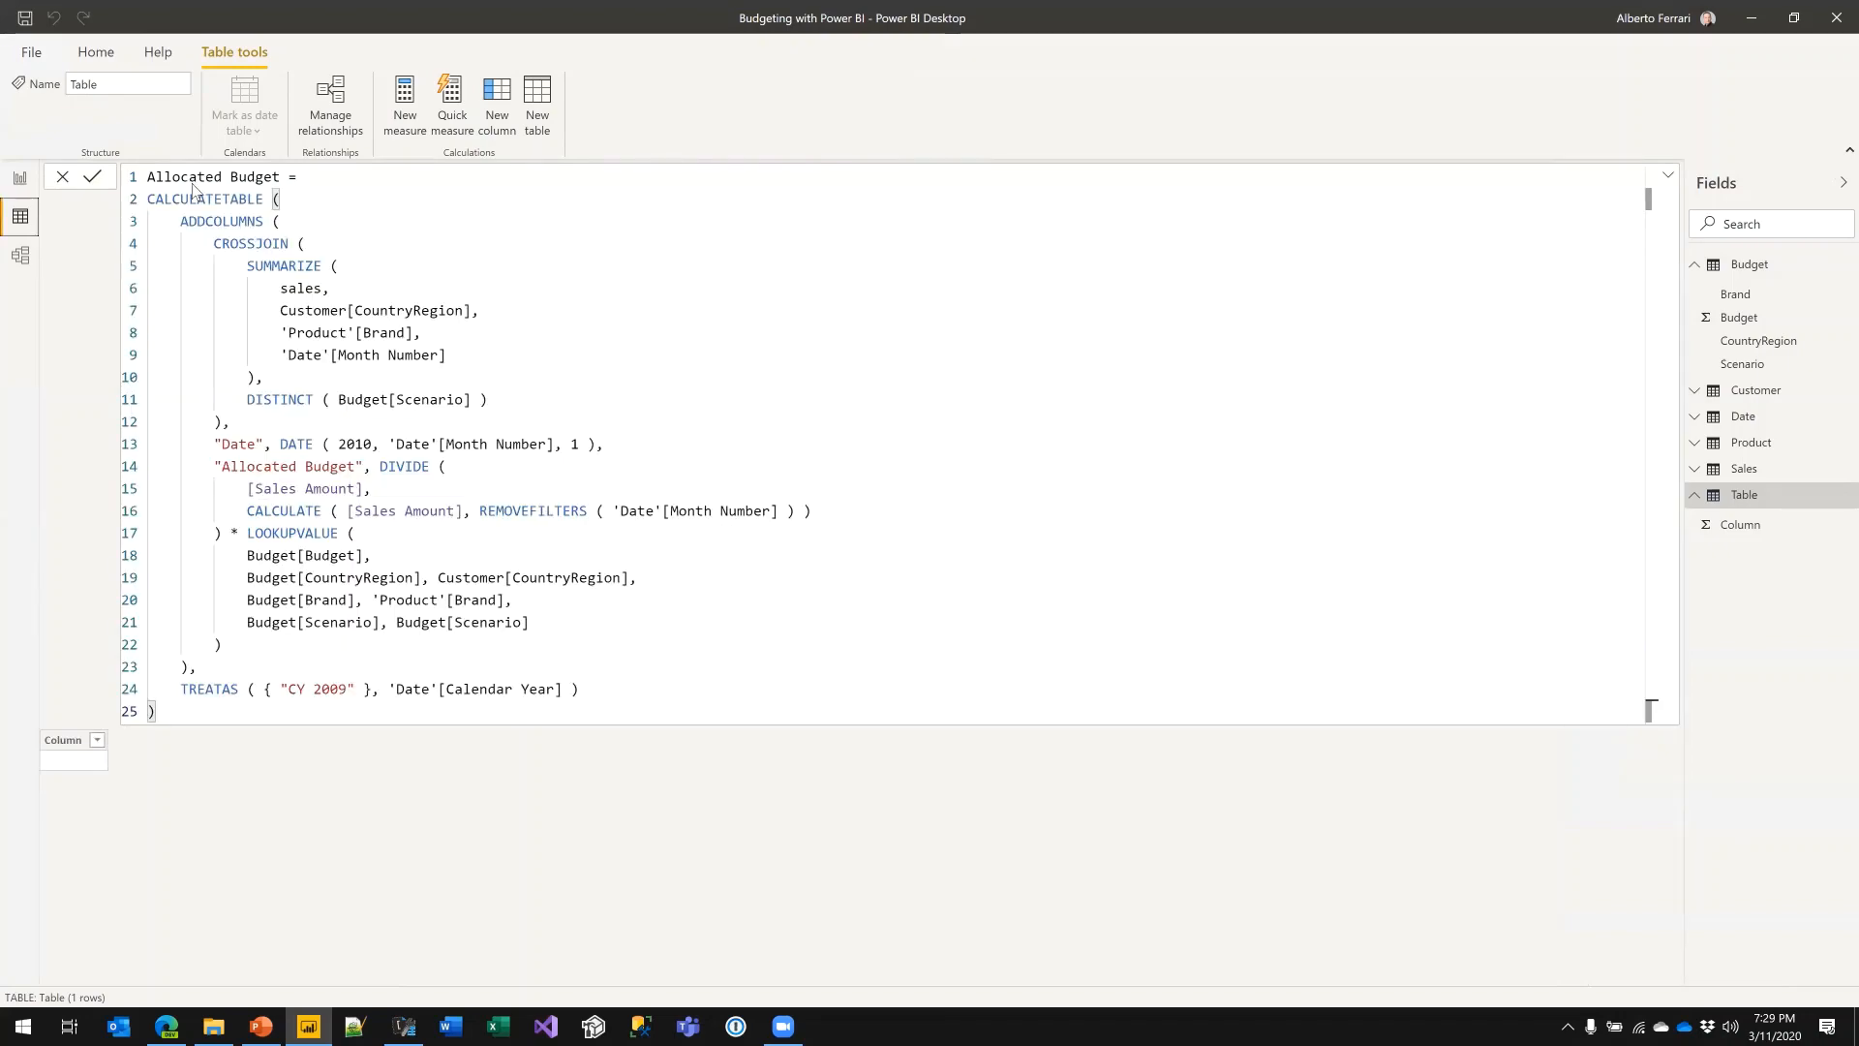
key("Return")
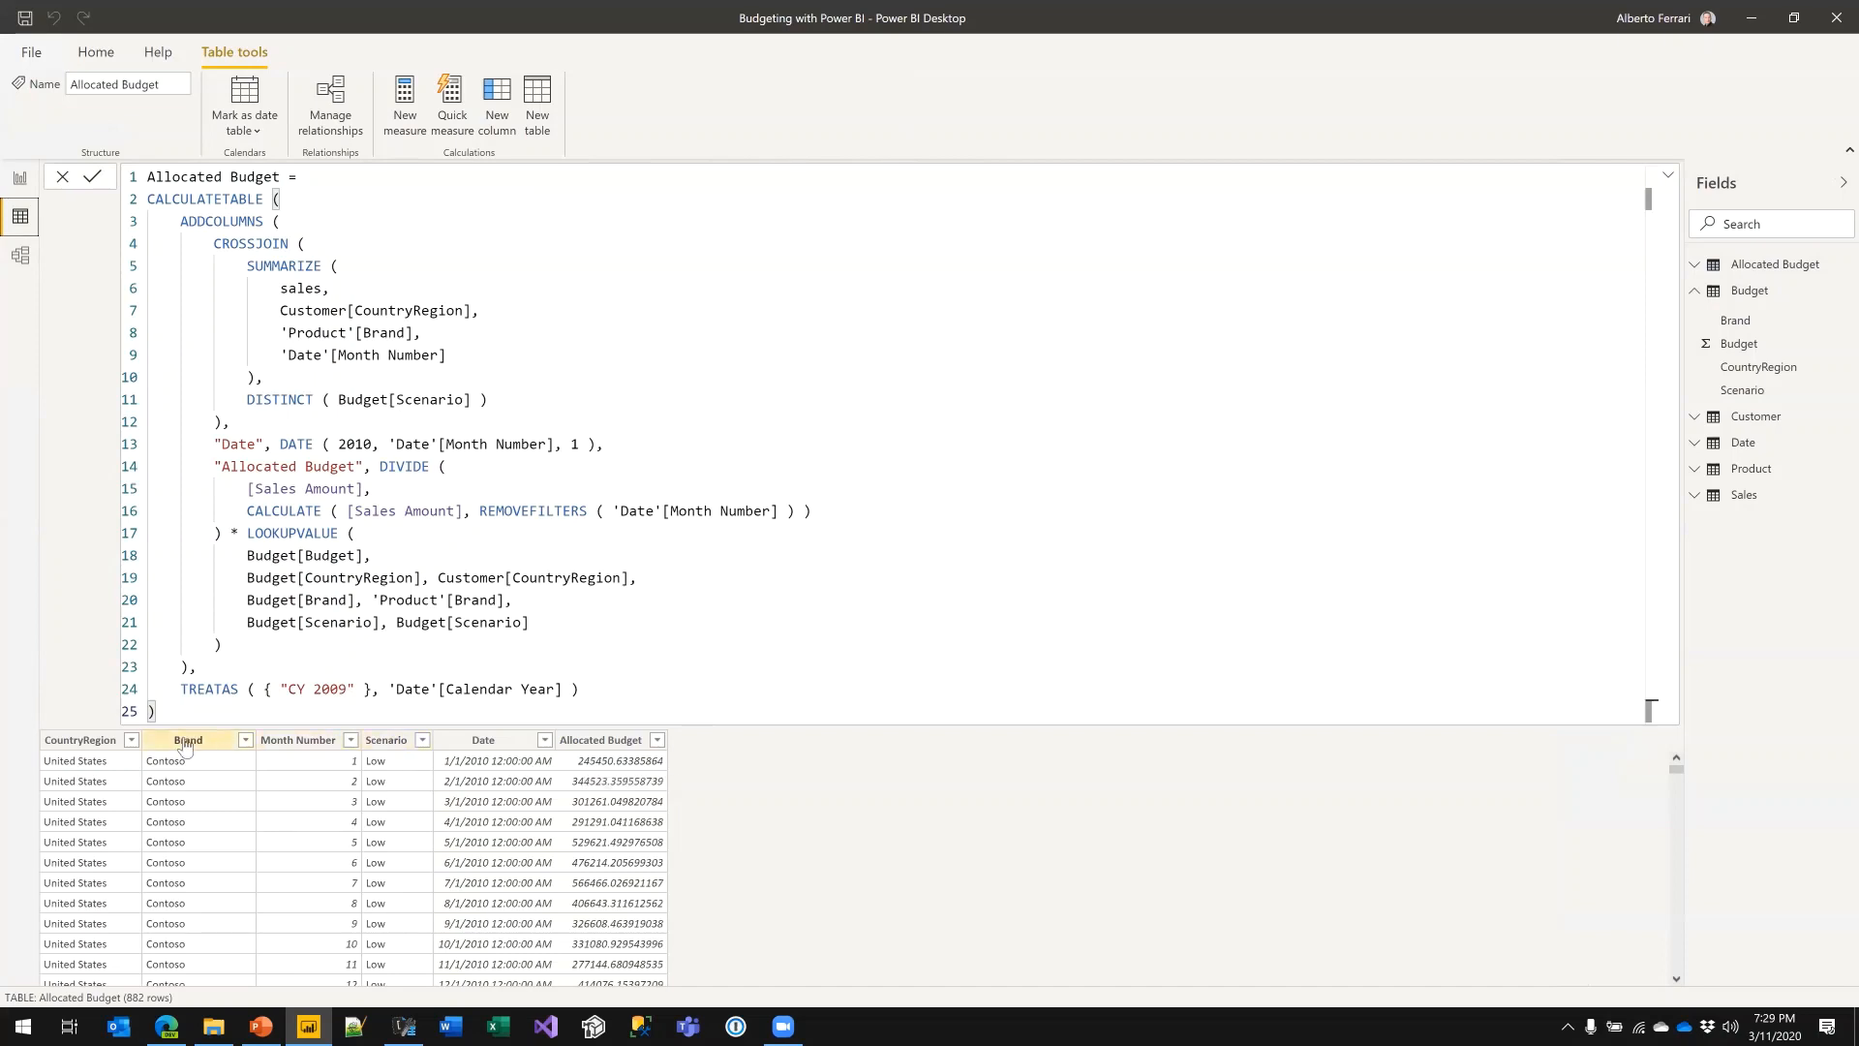
- Format the Allocated Budget column of the new table as Decimal number
left_click(600, 744)
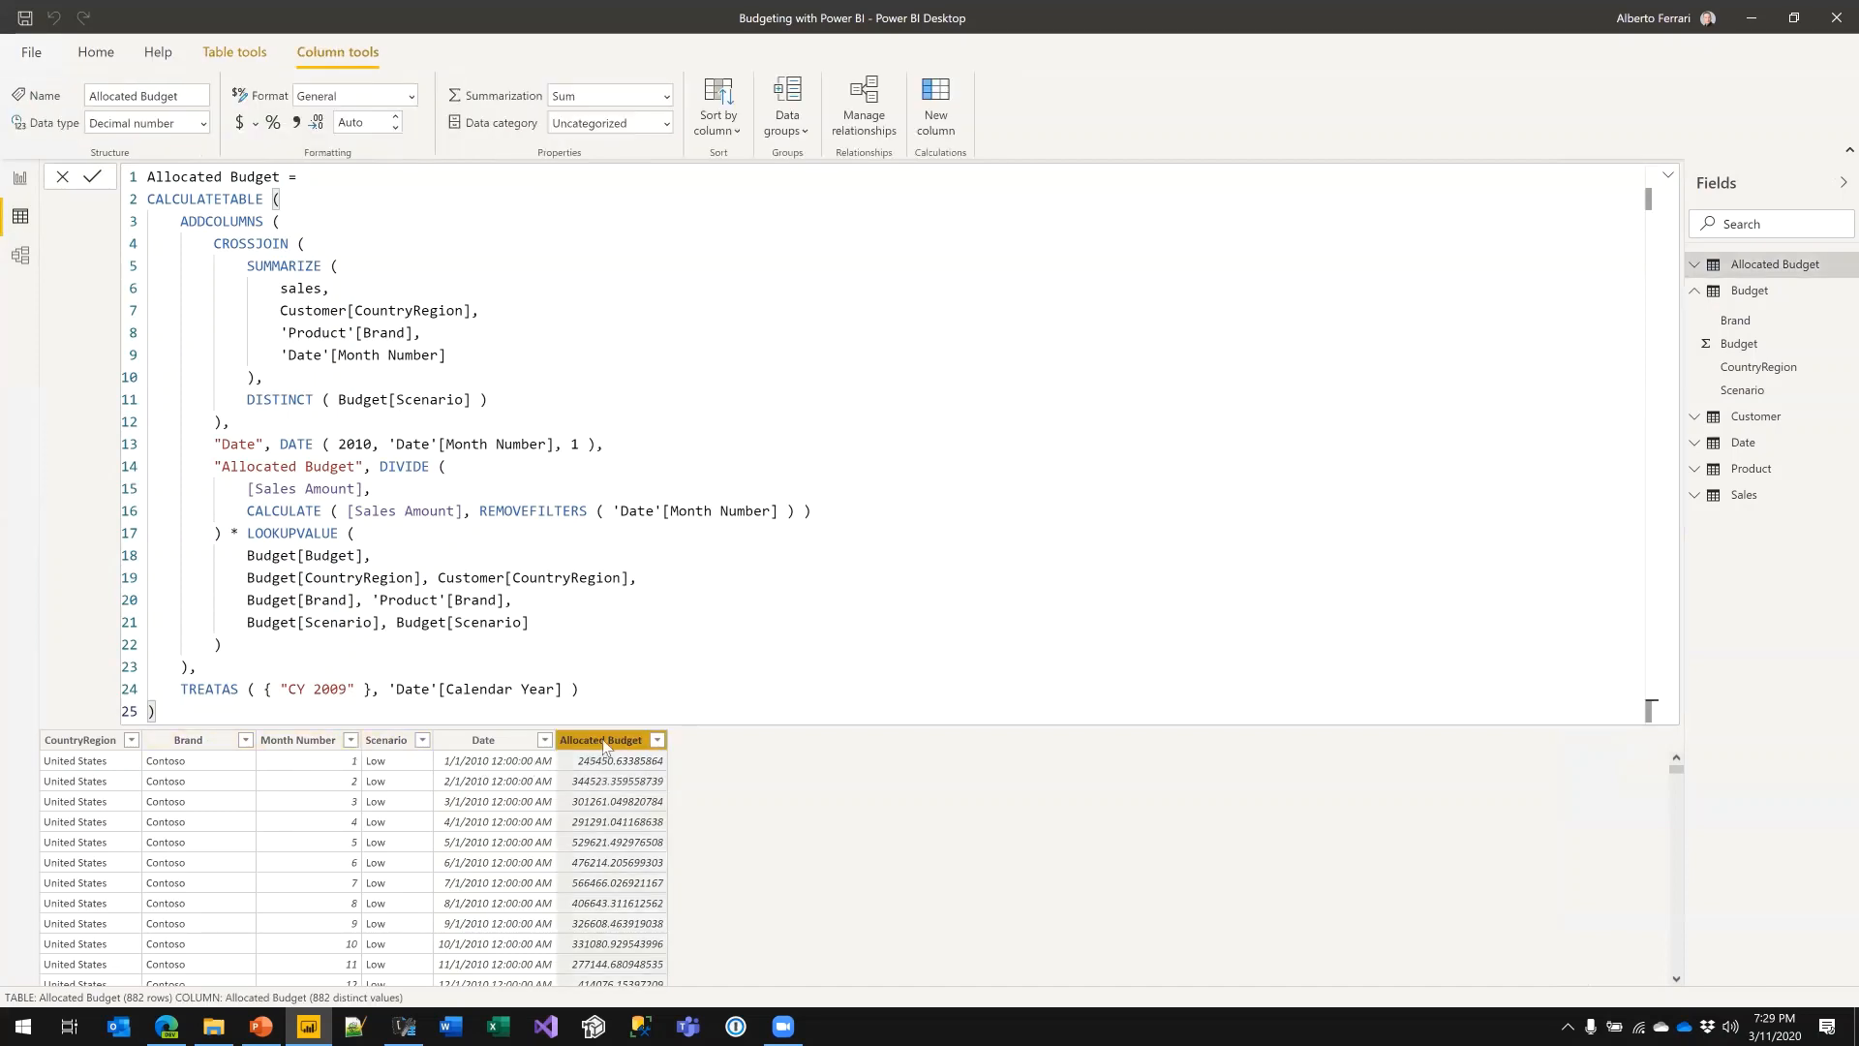
left_click(410, 96)
left_click(365, 178)
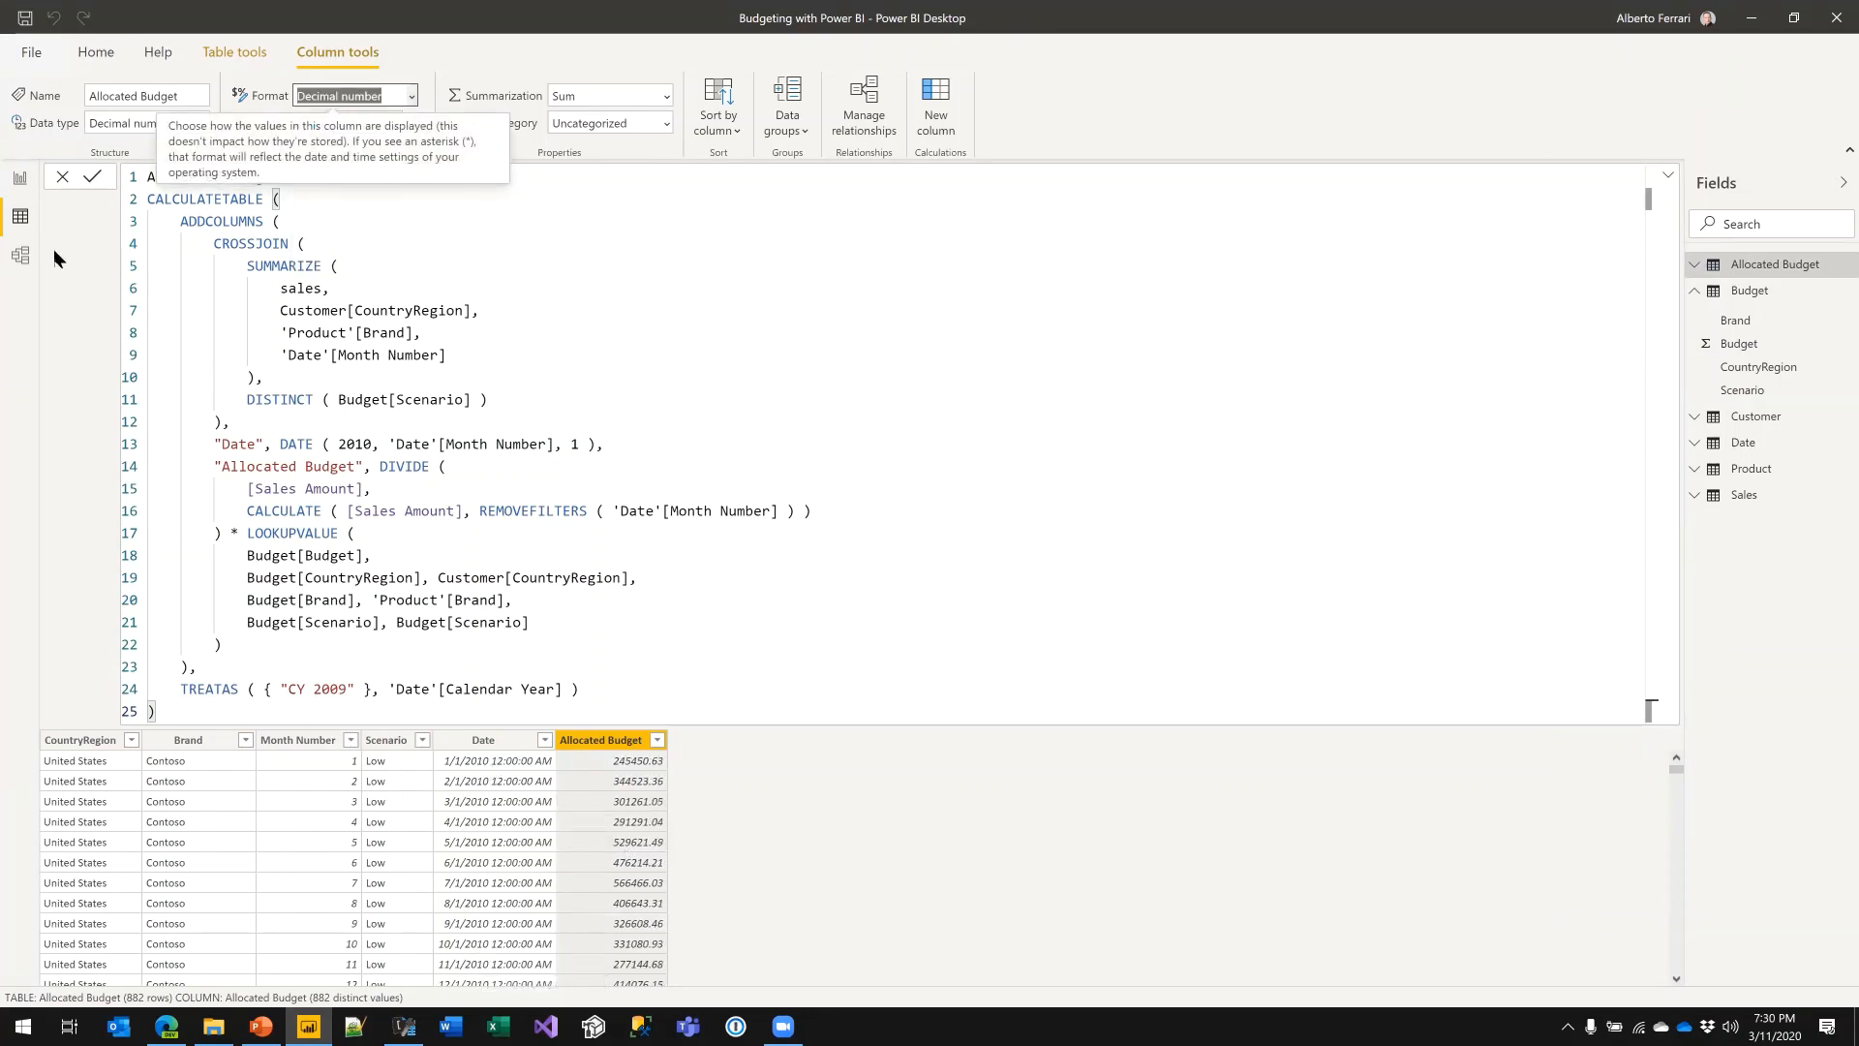
- In the model diagram, move the Budget table up out of the way and place the Allocated Budget table beside Date
left_click(20, 256)
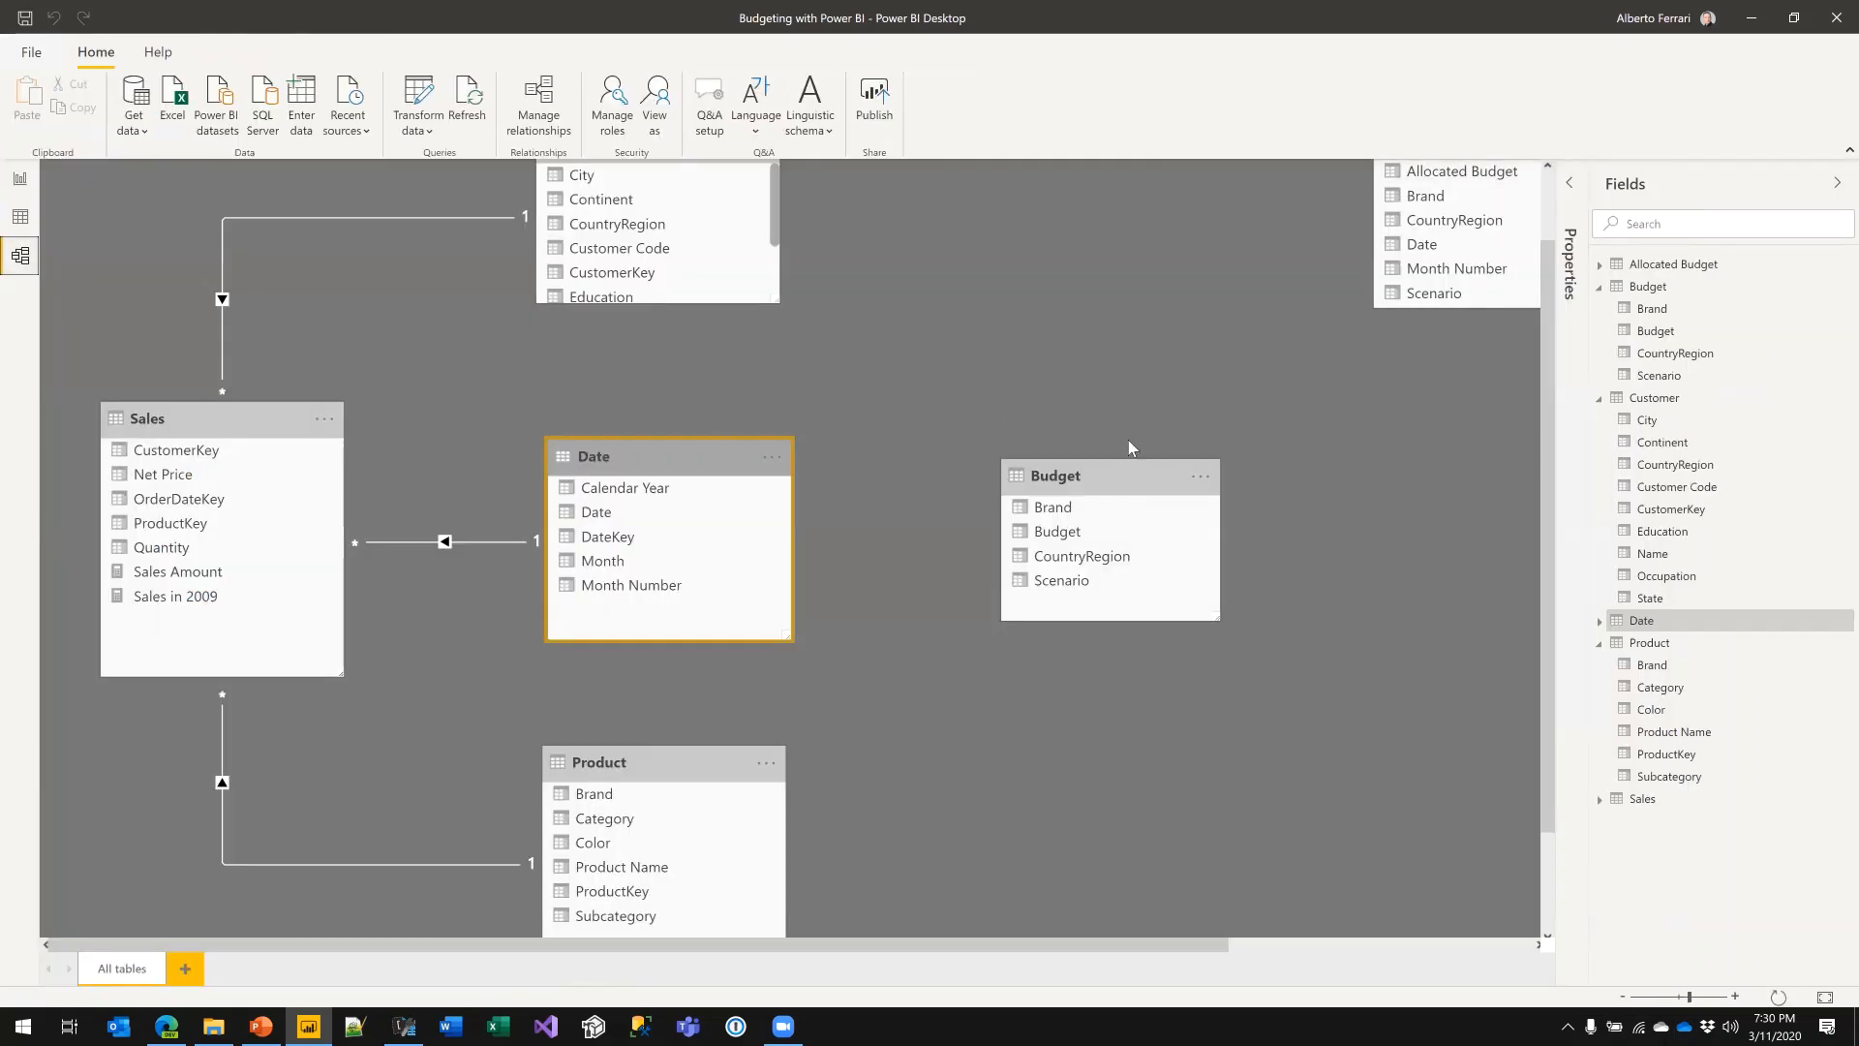
left_click_drag(1113, 474, 1208, 216)
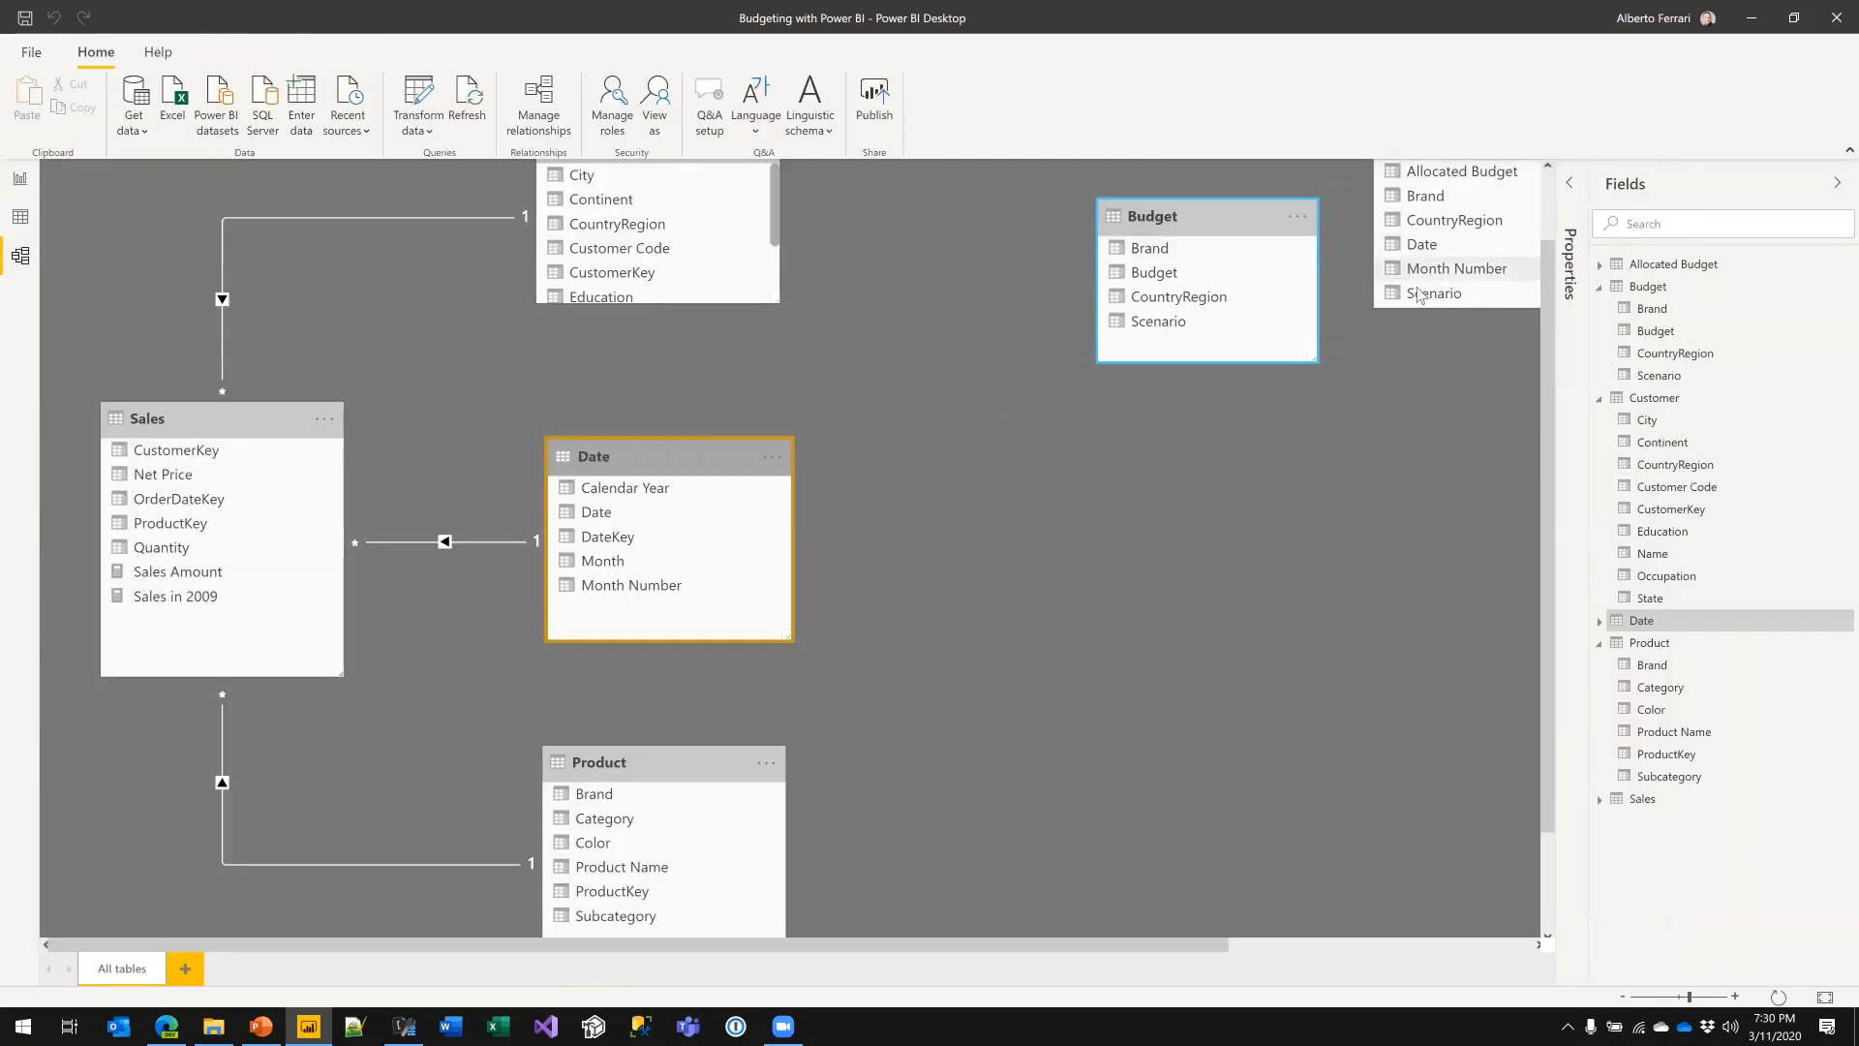
scroll(1482, 252, "up", 1)
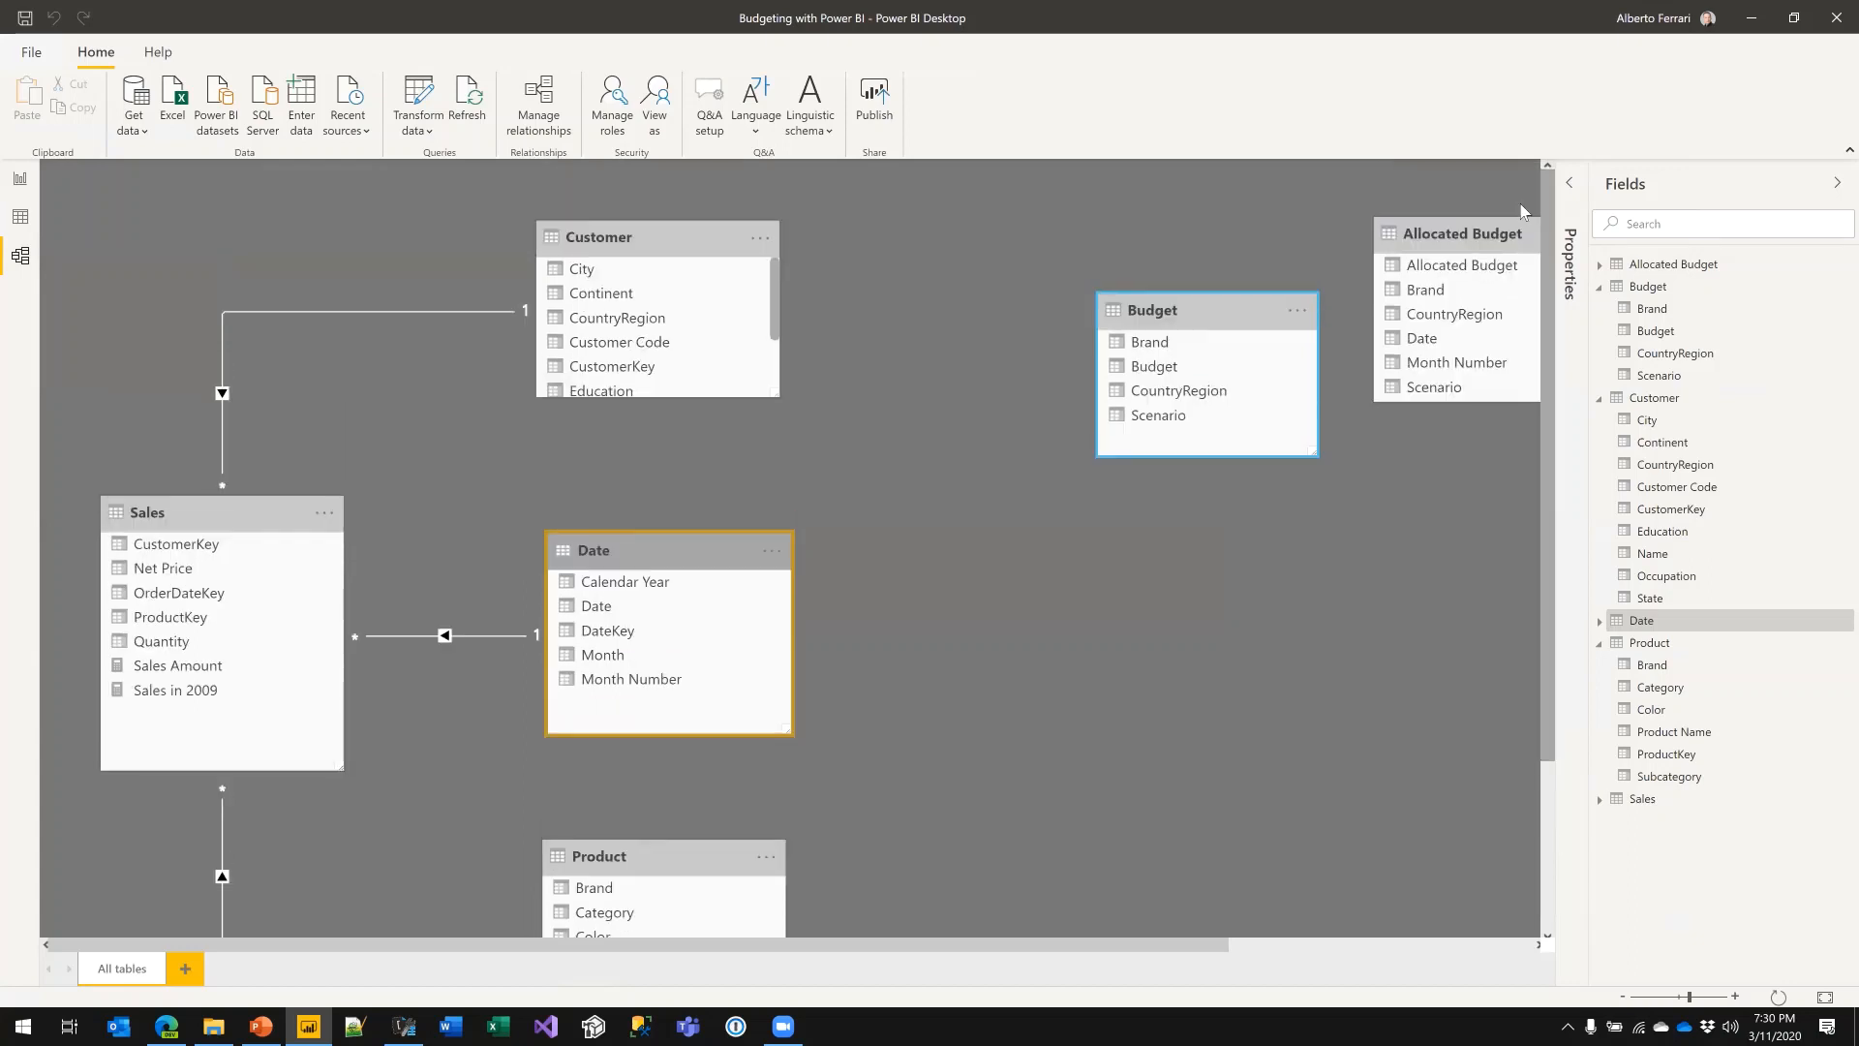
left_click_drag(1491, 230, 1037, 545)
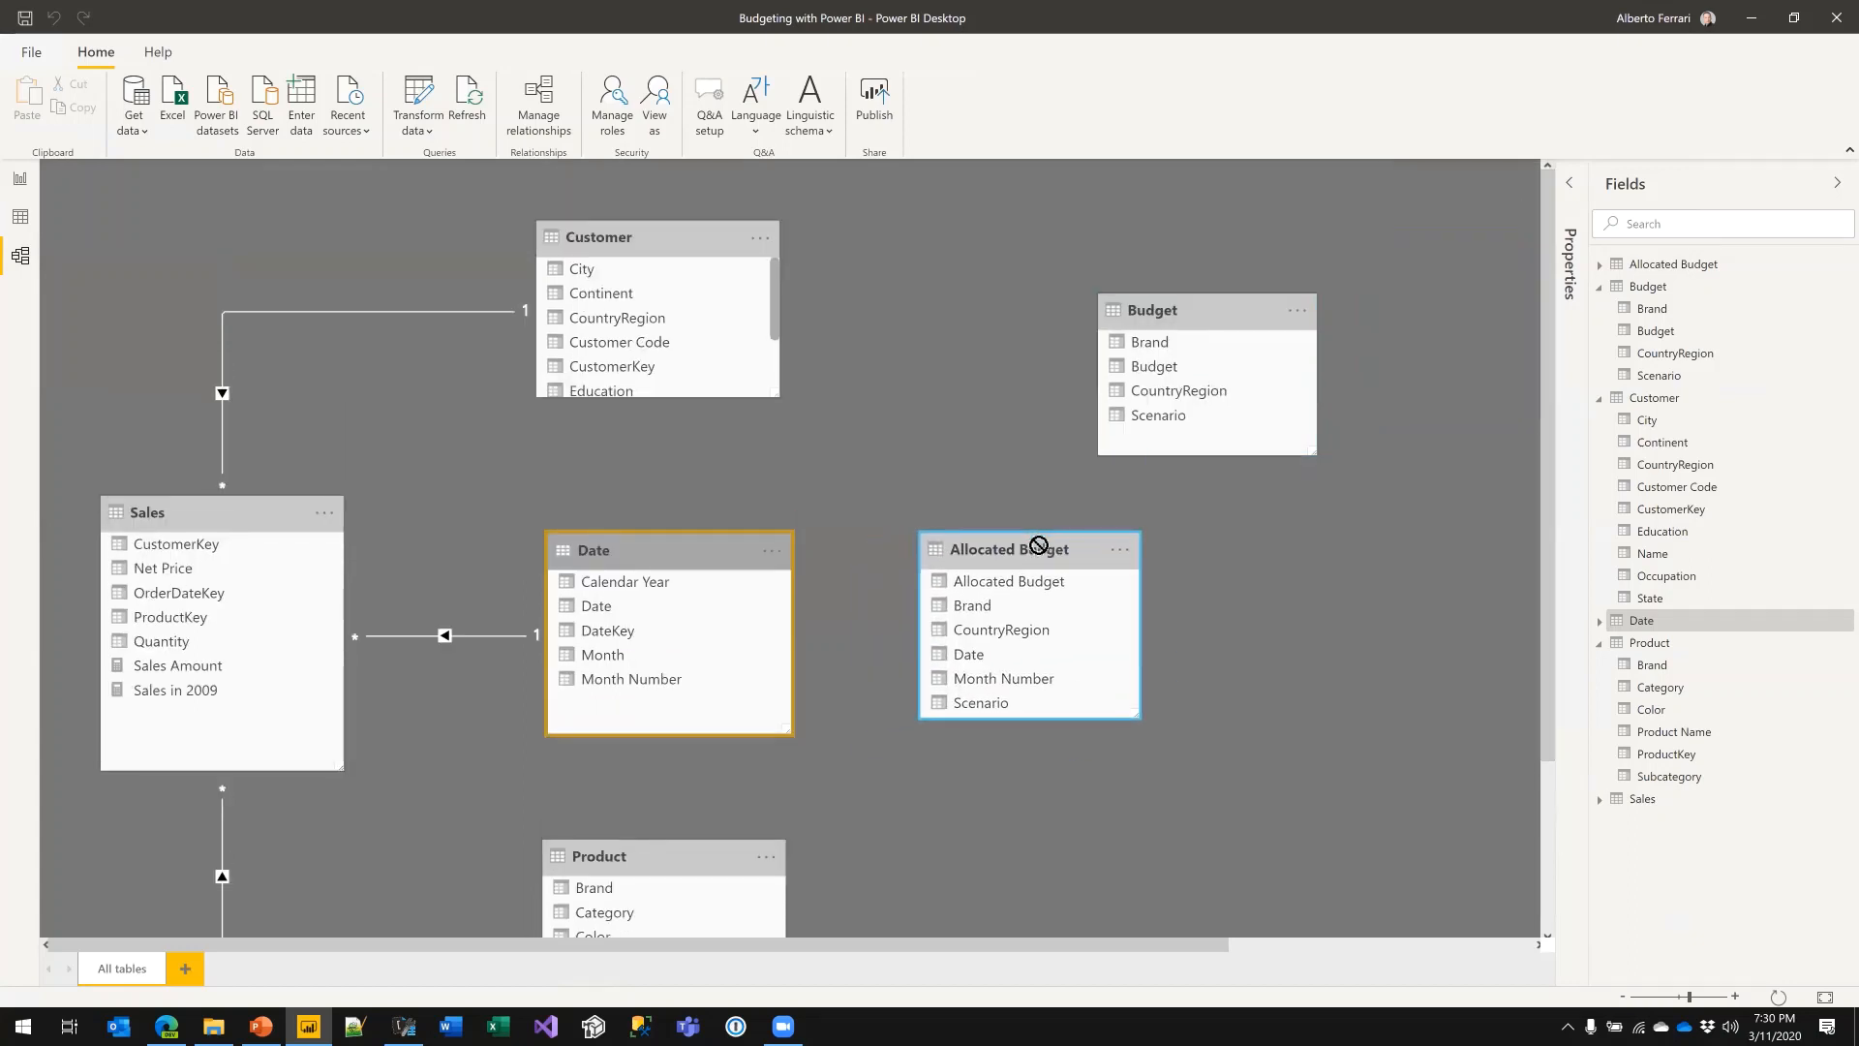
- Try to create a relationship between the Date columns of the Date and Allocated Budget tables
left_click_drag(603, 607, 643, 608)
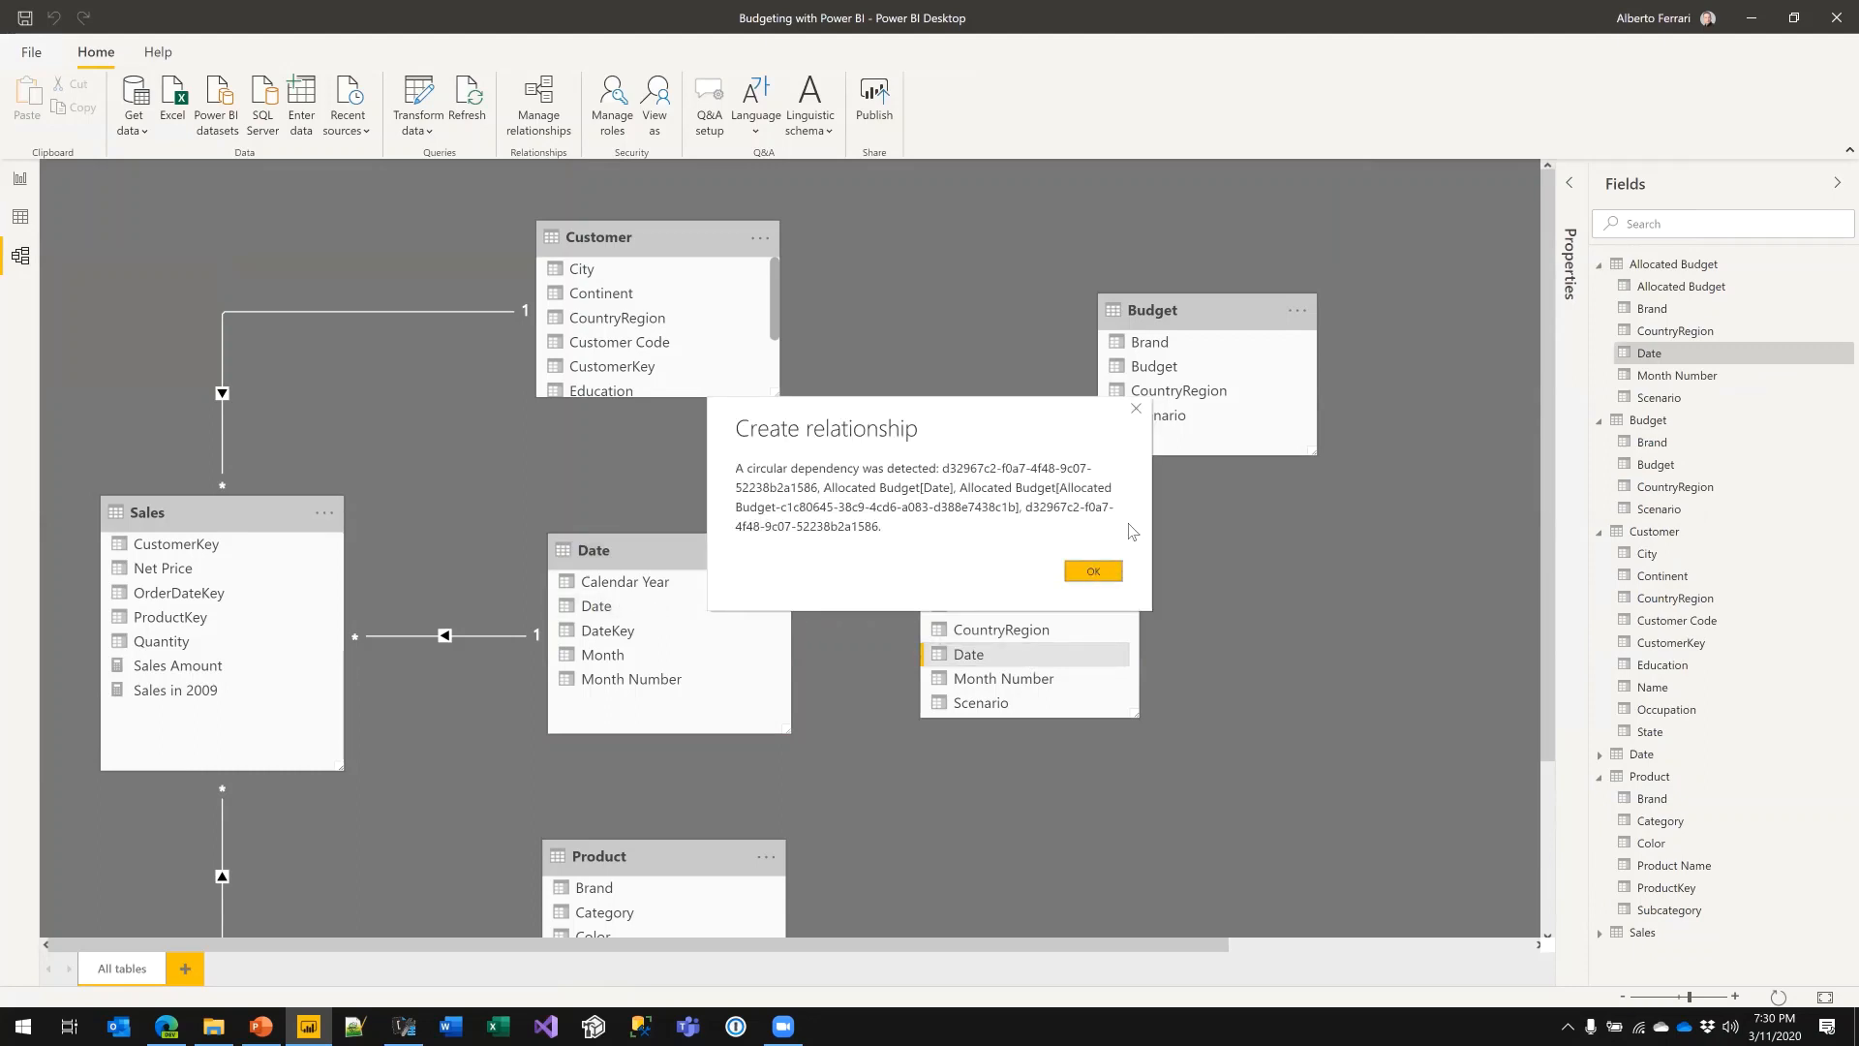
left_click(1101, 572)
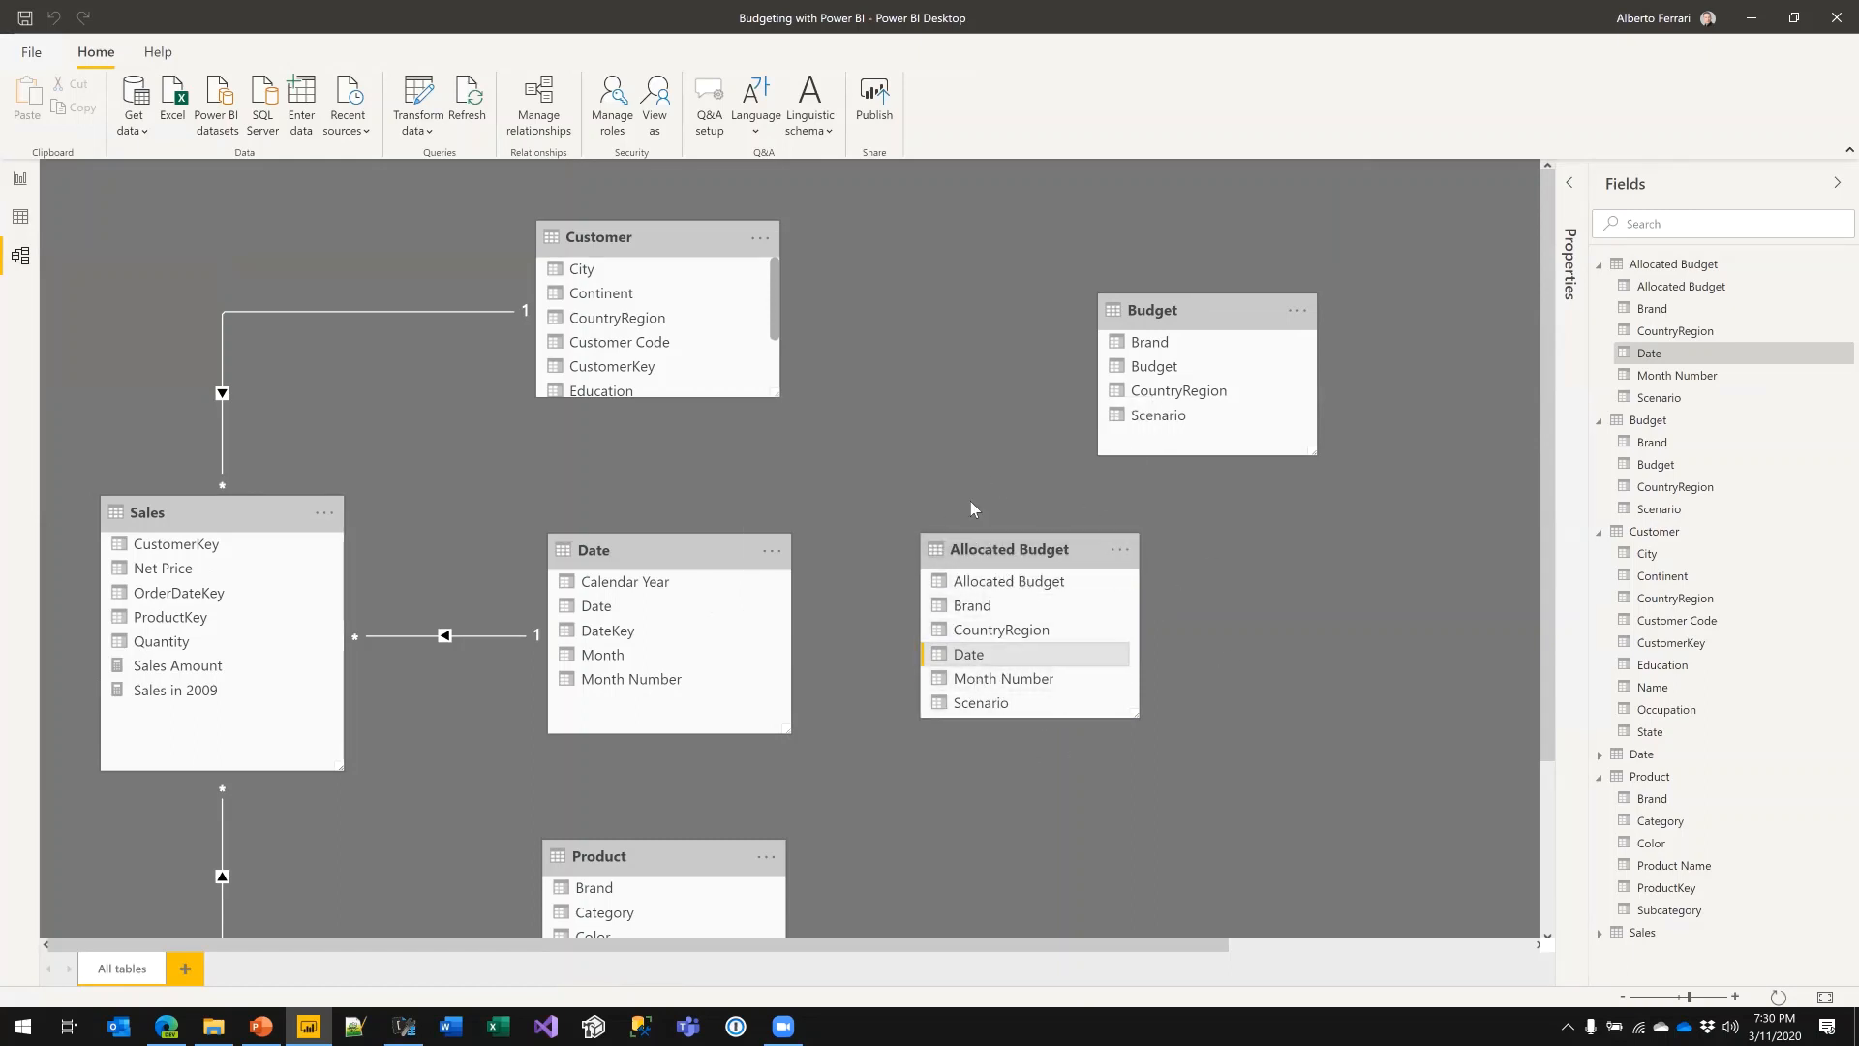
mouse_move(997, 544)
left_mouse_down()
mouse_move(1041, 544)
mouse_move(1015, 552)
left_mouse_up()
left_click(710, 557)
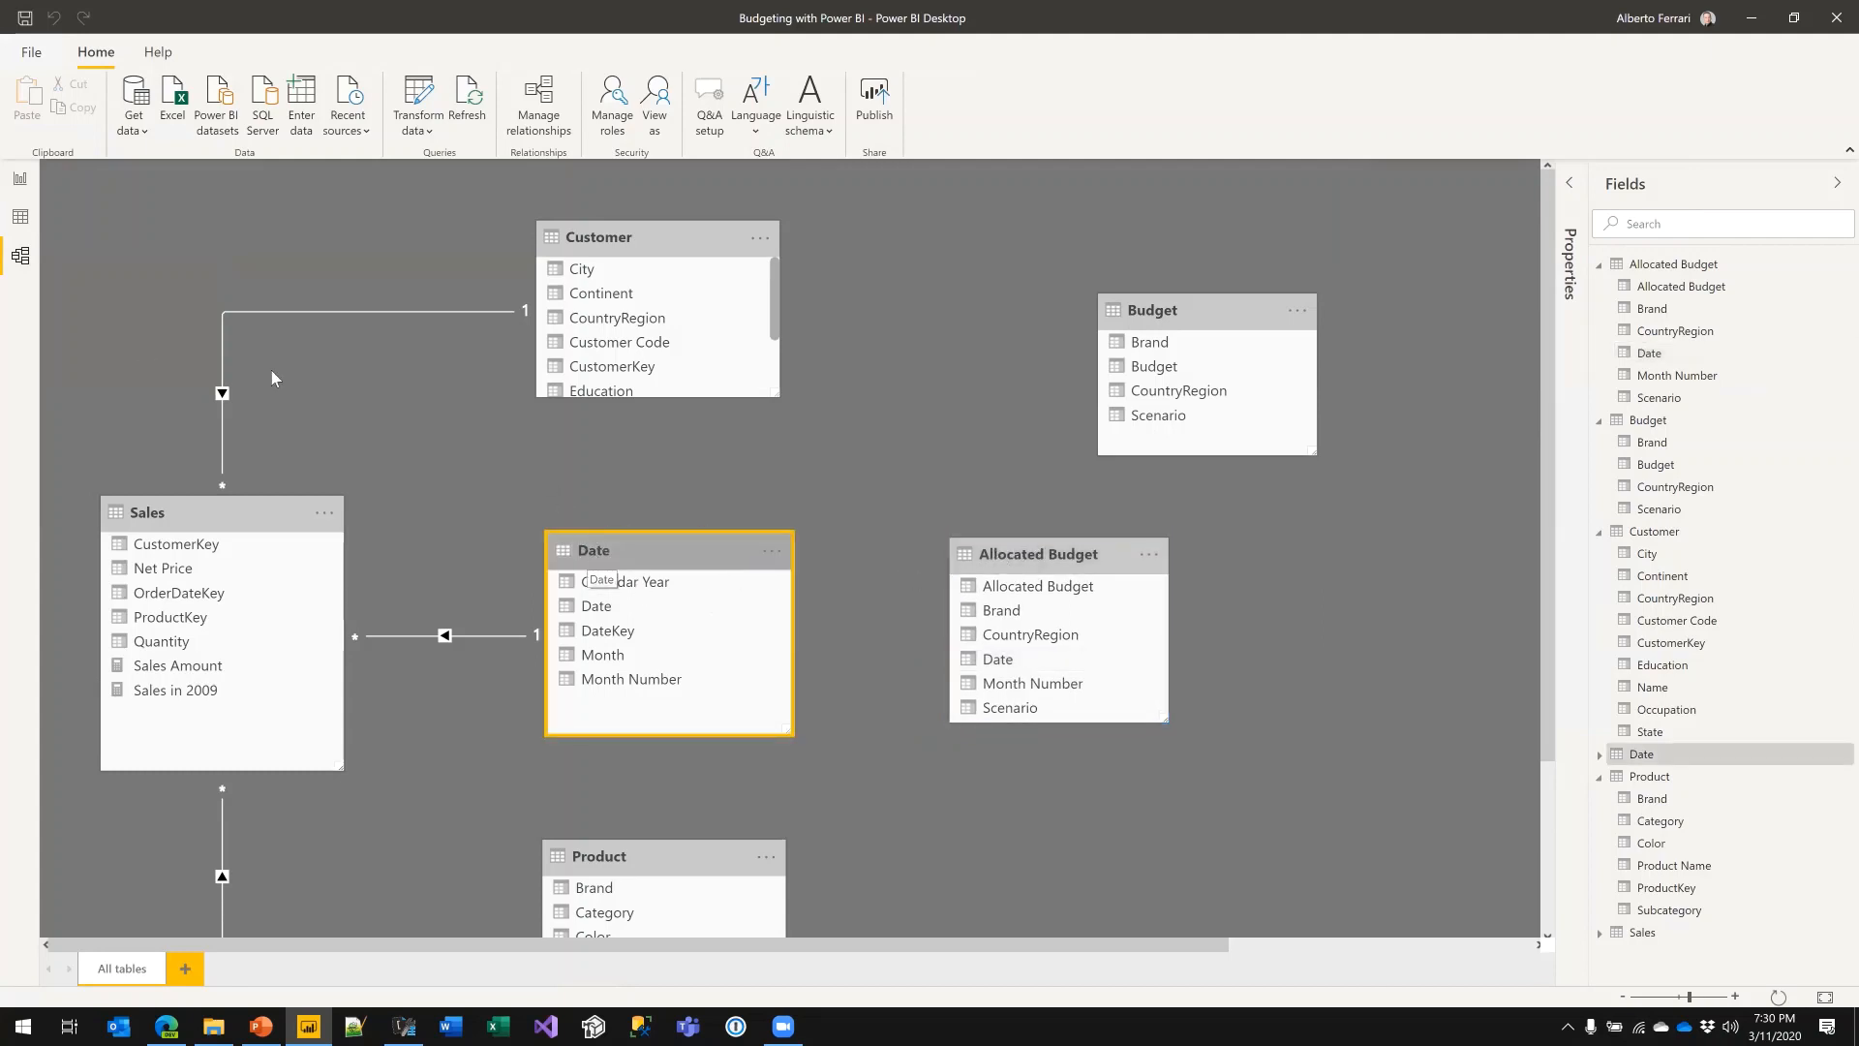
- Switch to DAX Studio and replace REMOVEFILTERS with ALLNOBLANKROW on 'Date'[Month Number] in the CALCULATE denominator
left_click(400, 1025)
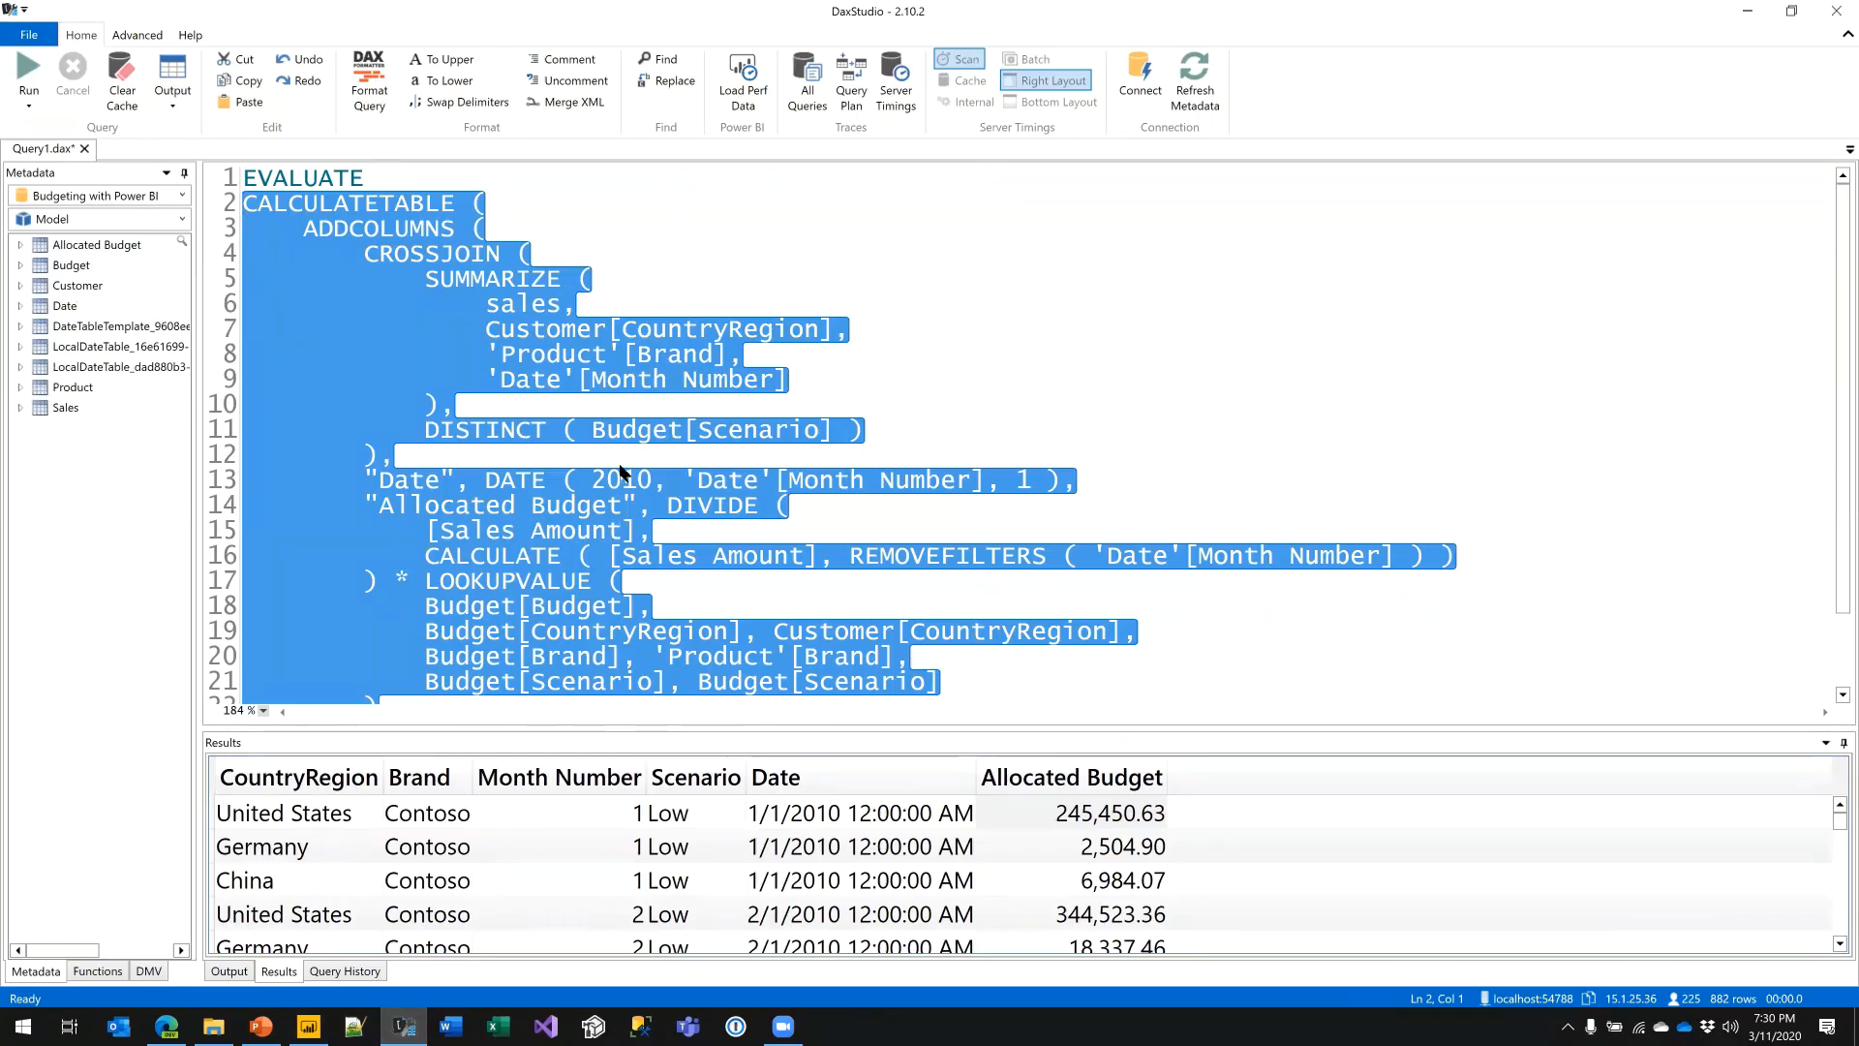
left_click(622, 463)
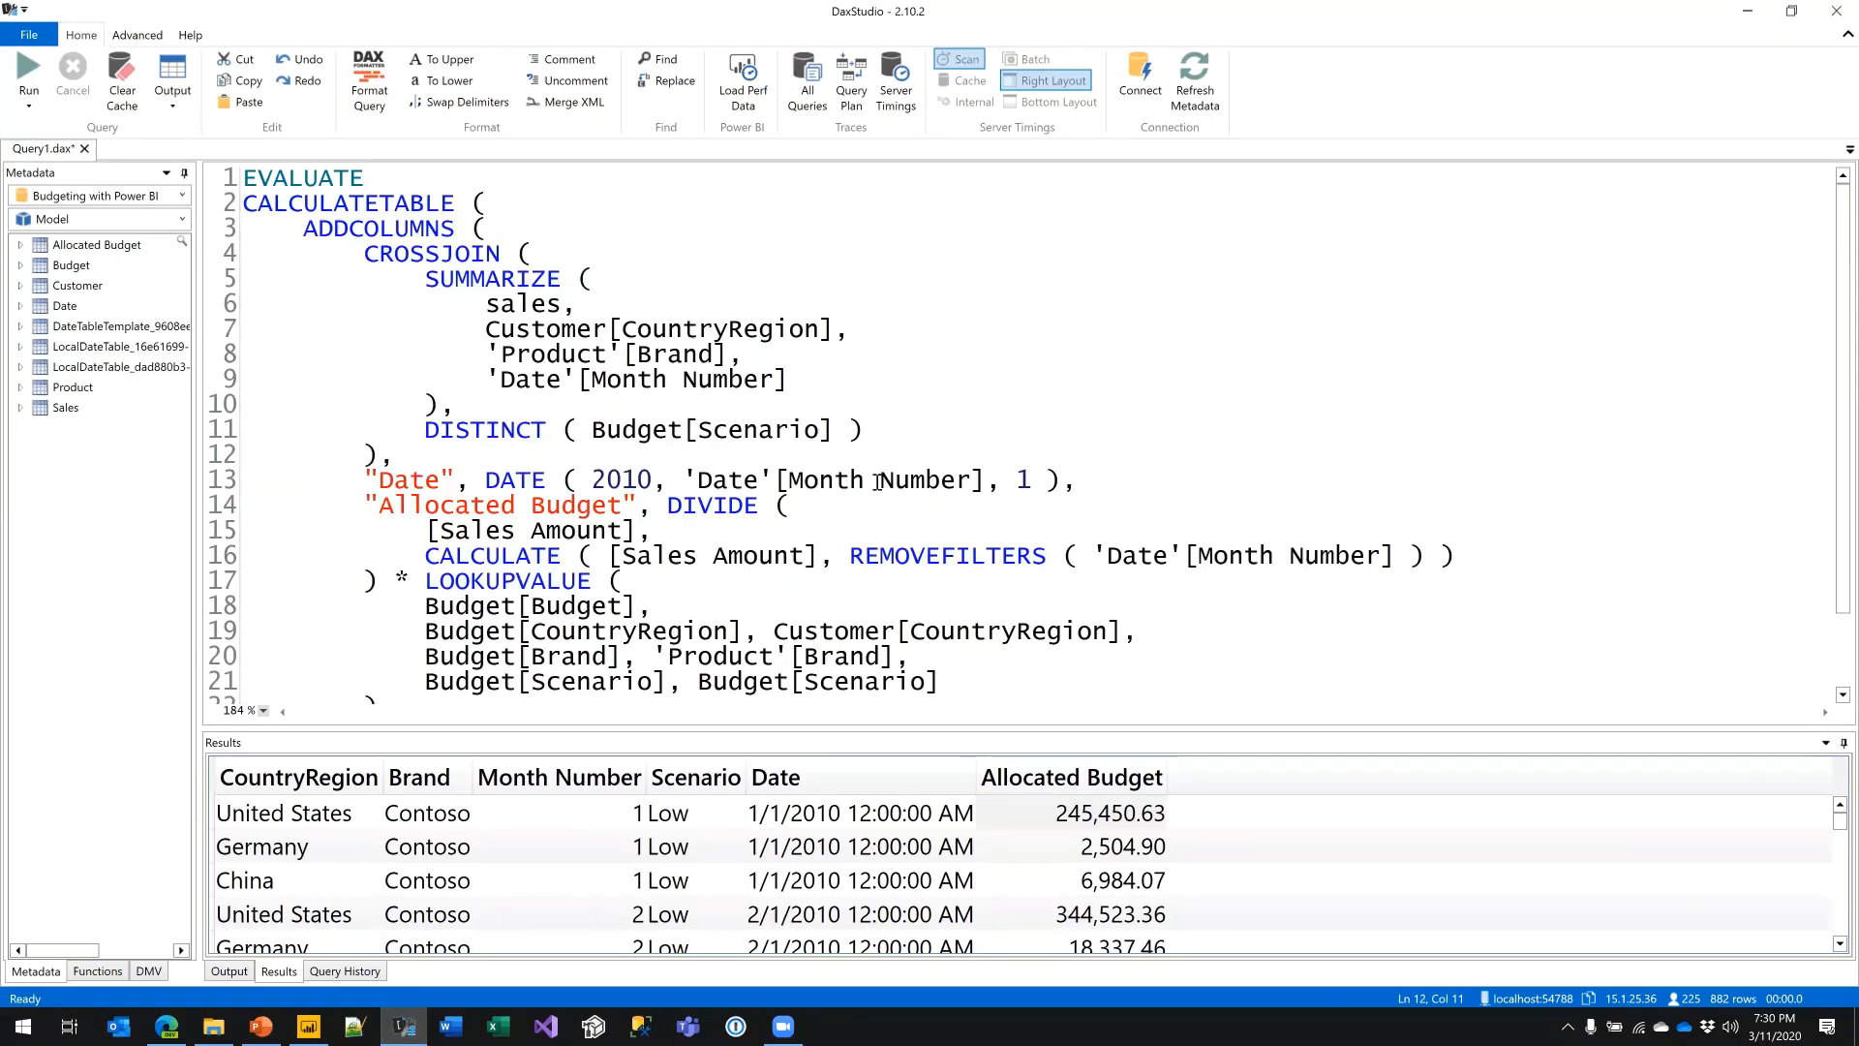
scroll(610, 563, "down", 2)
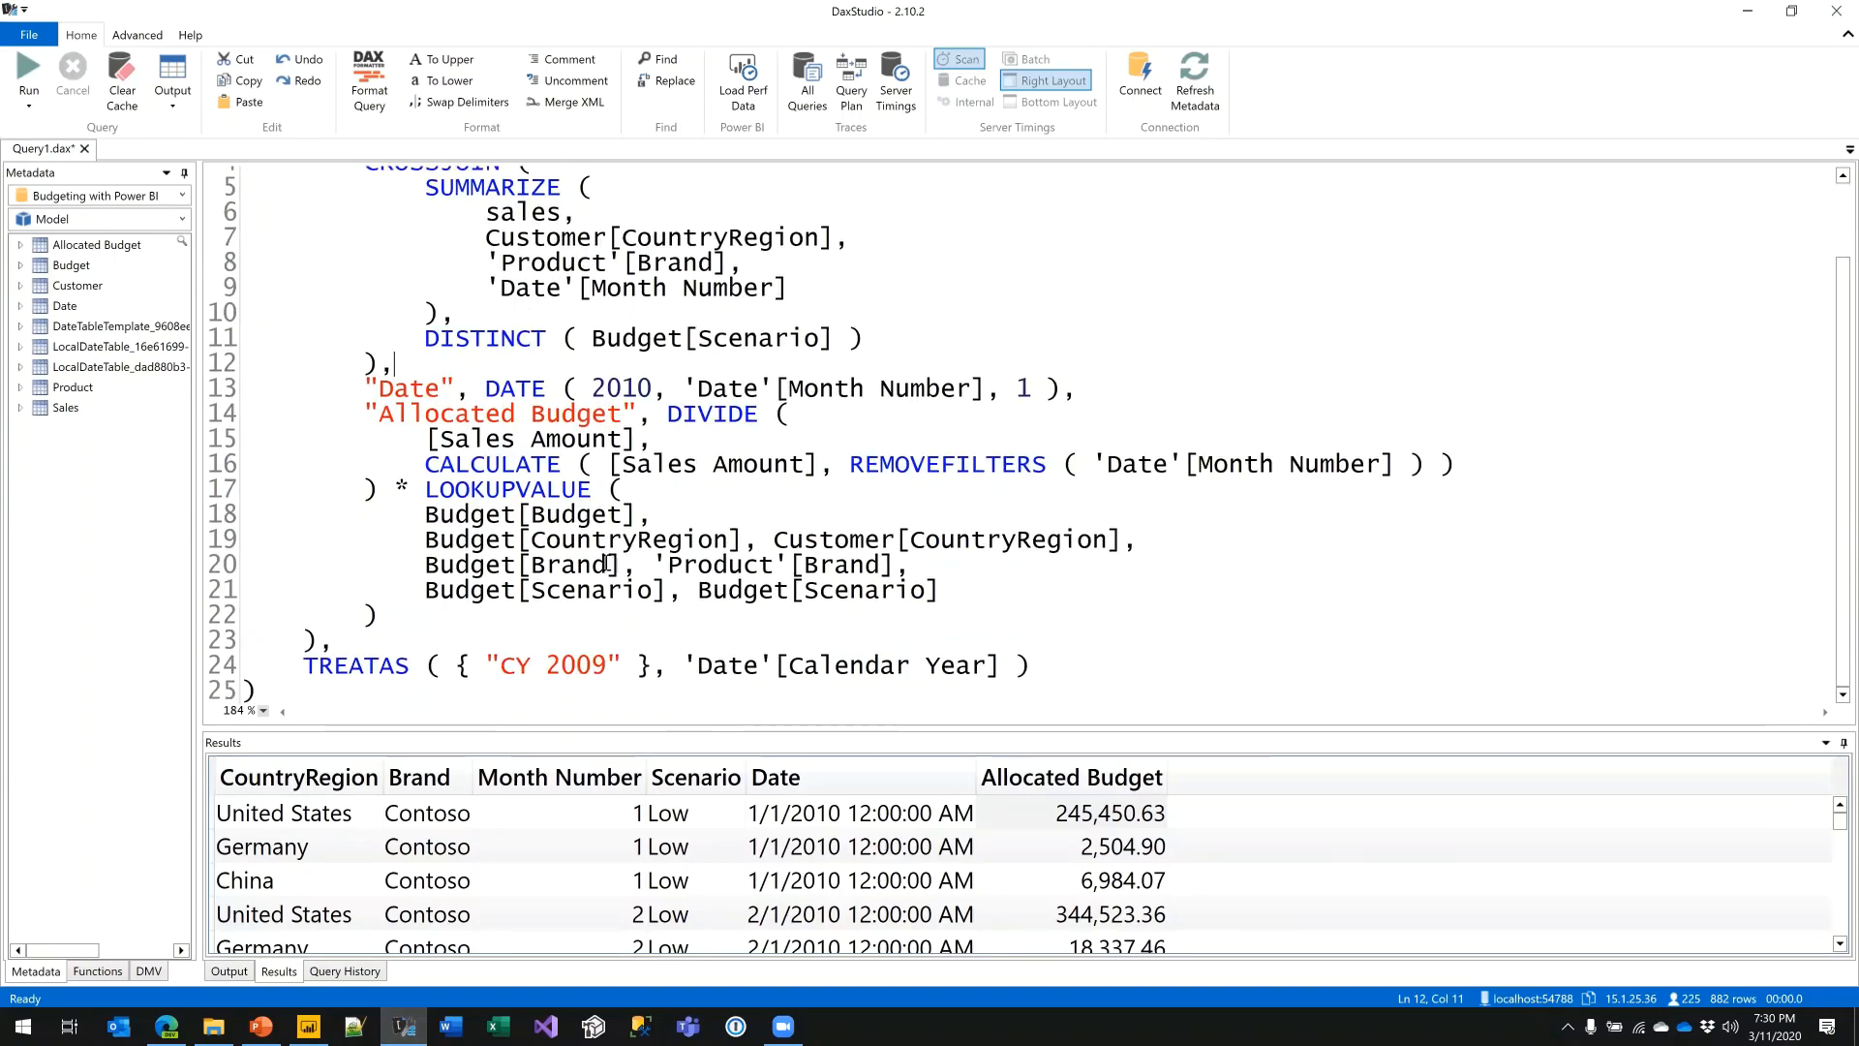
scroll(615, 658, "up", 2)
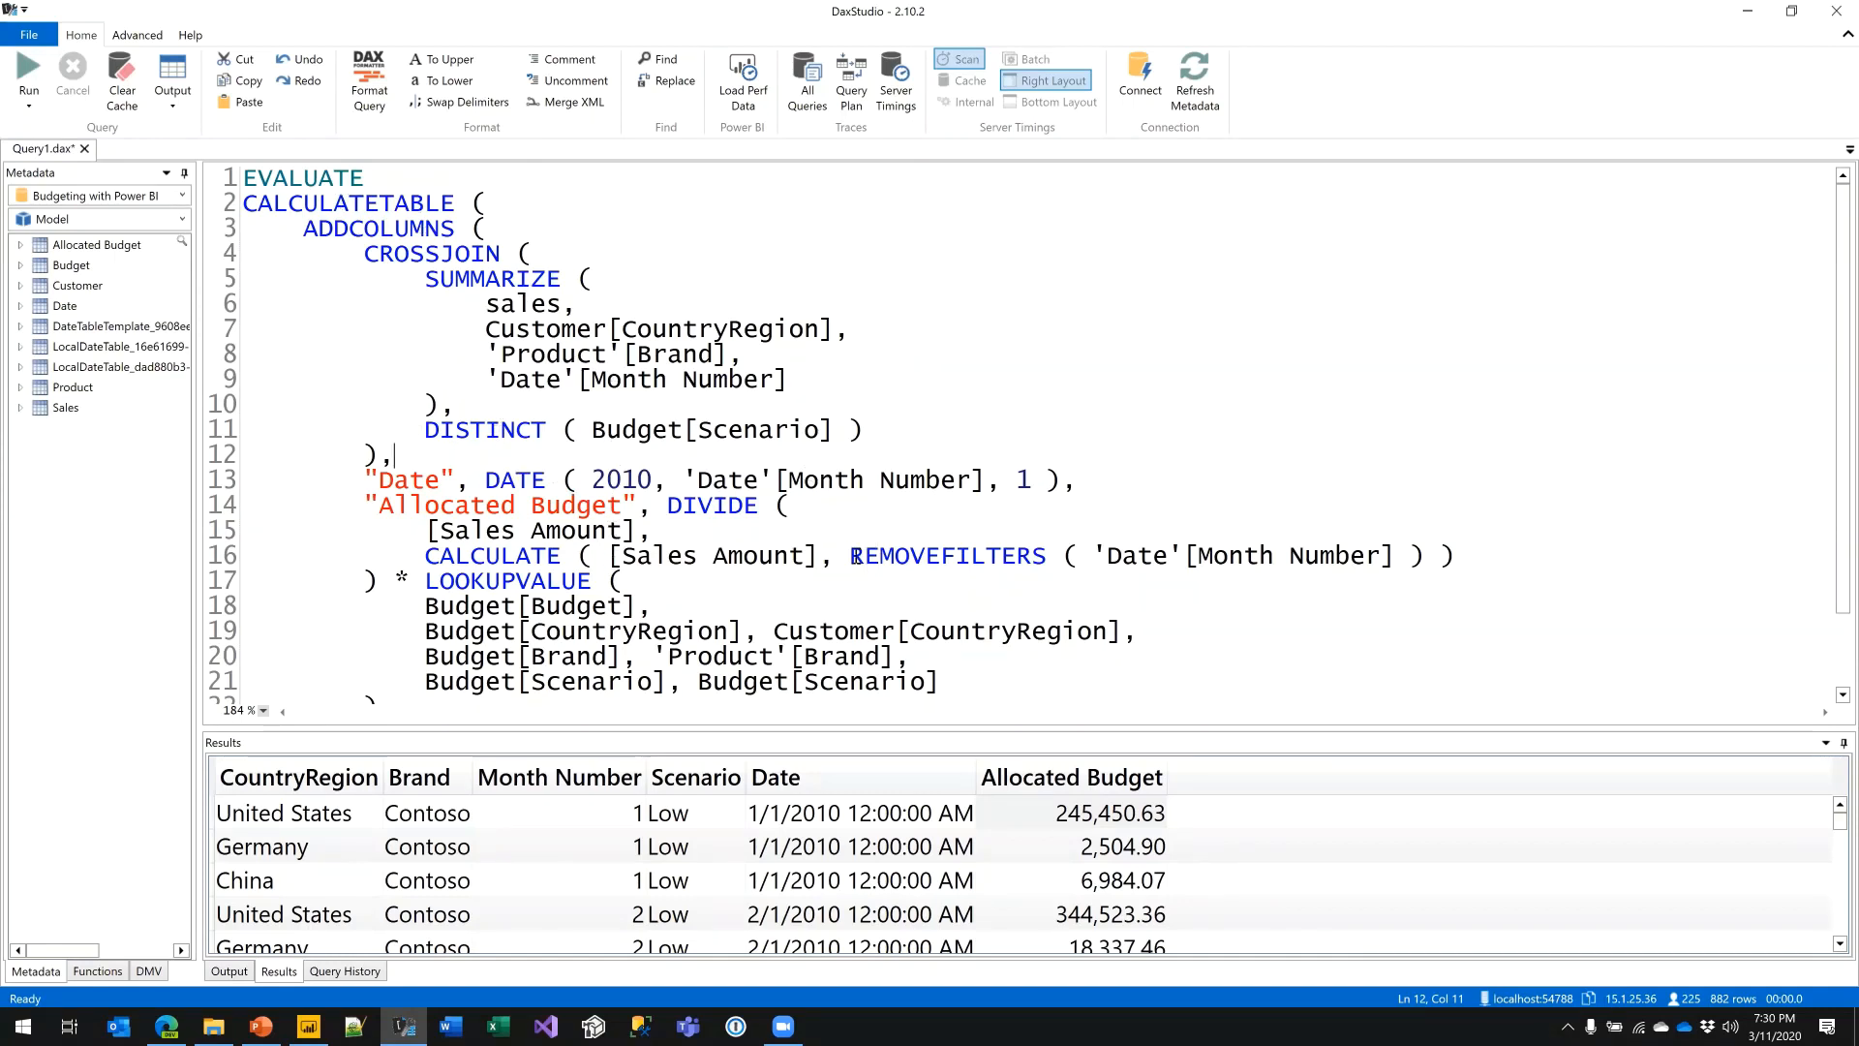
left_click_drag(850, 556, 1054, 557)
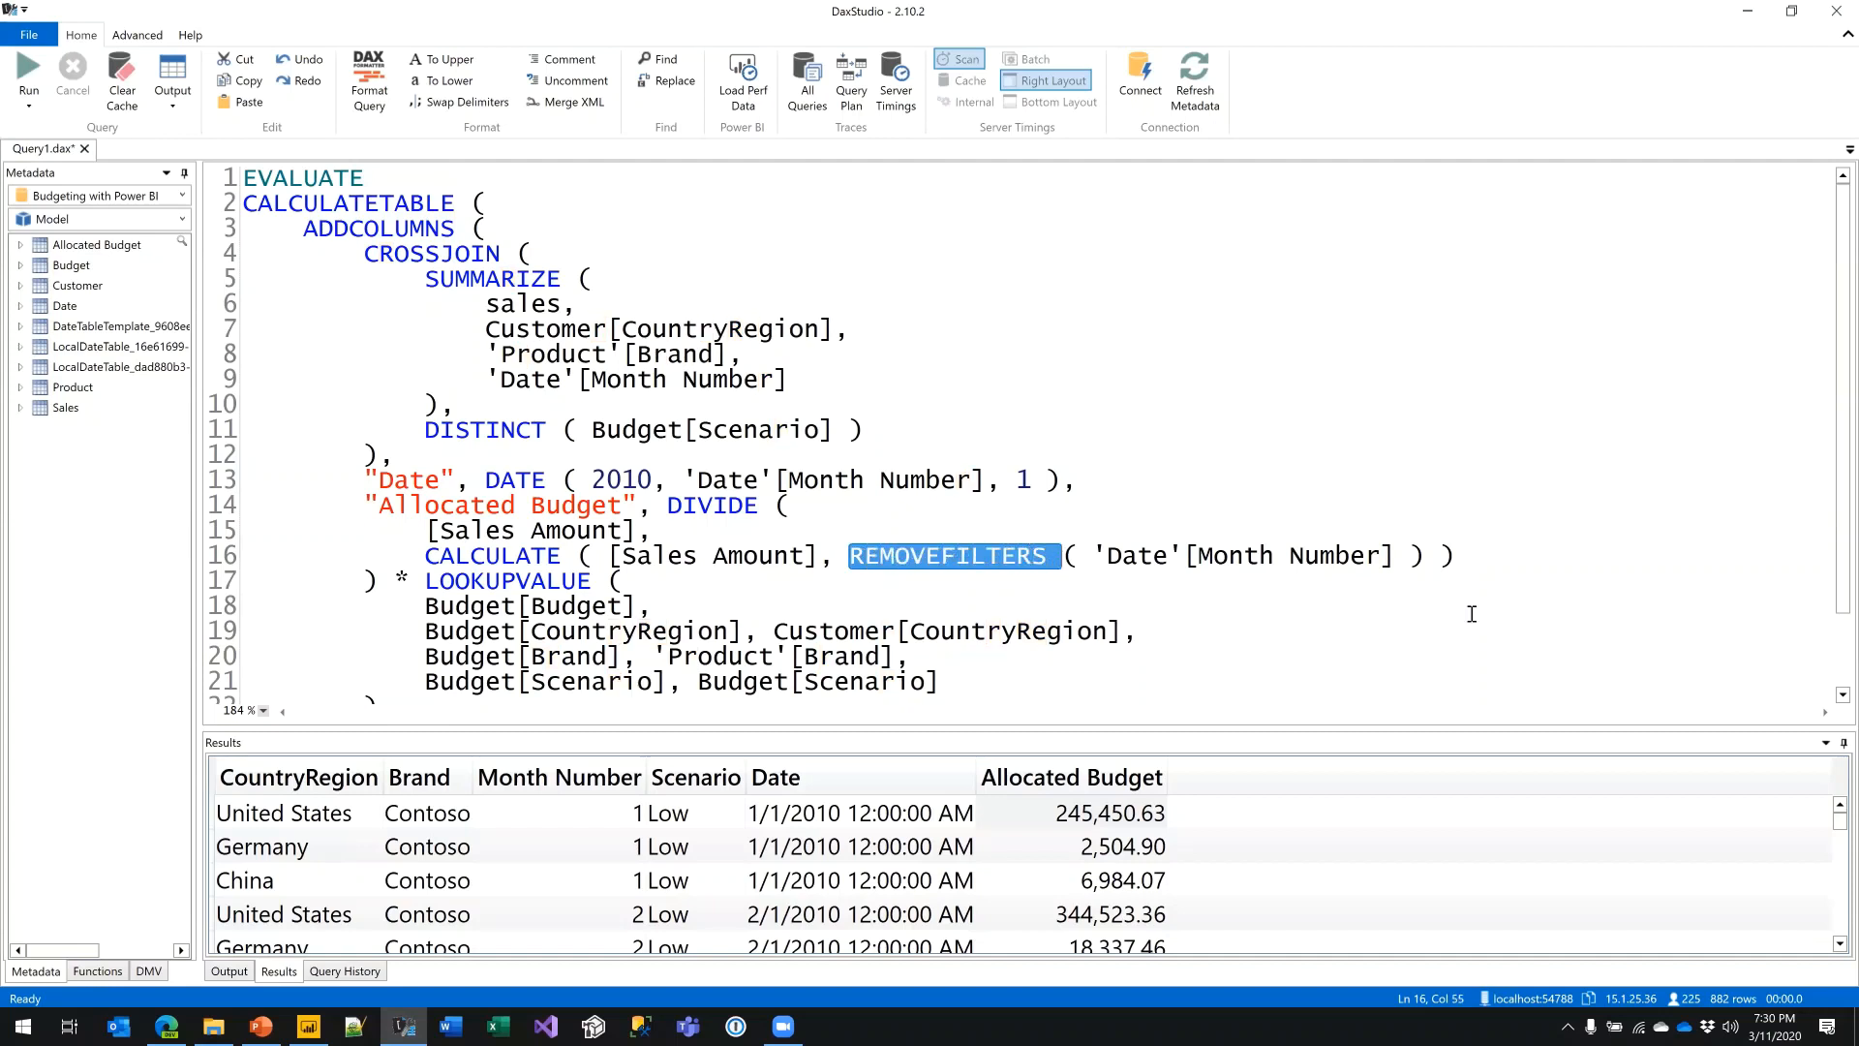
type("A")
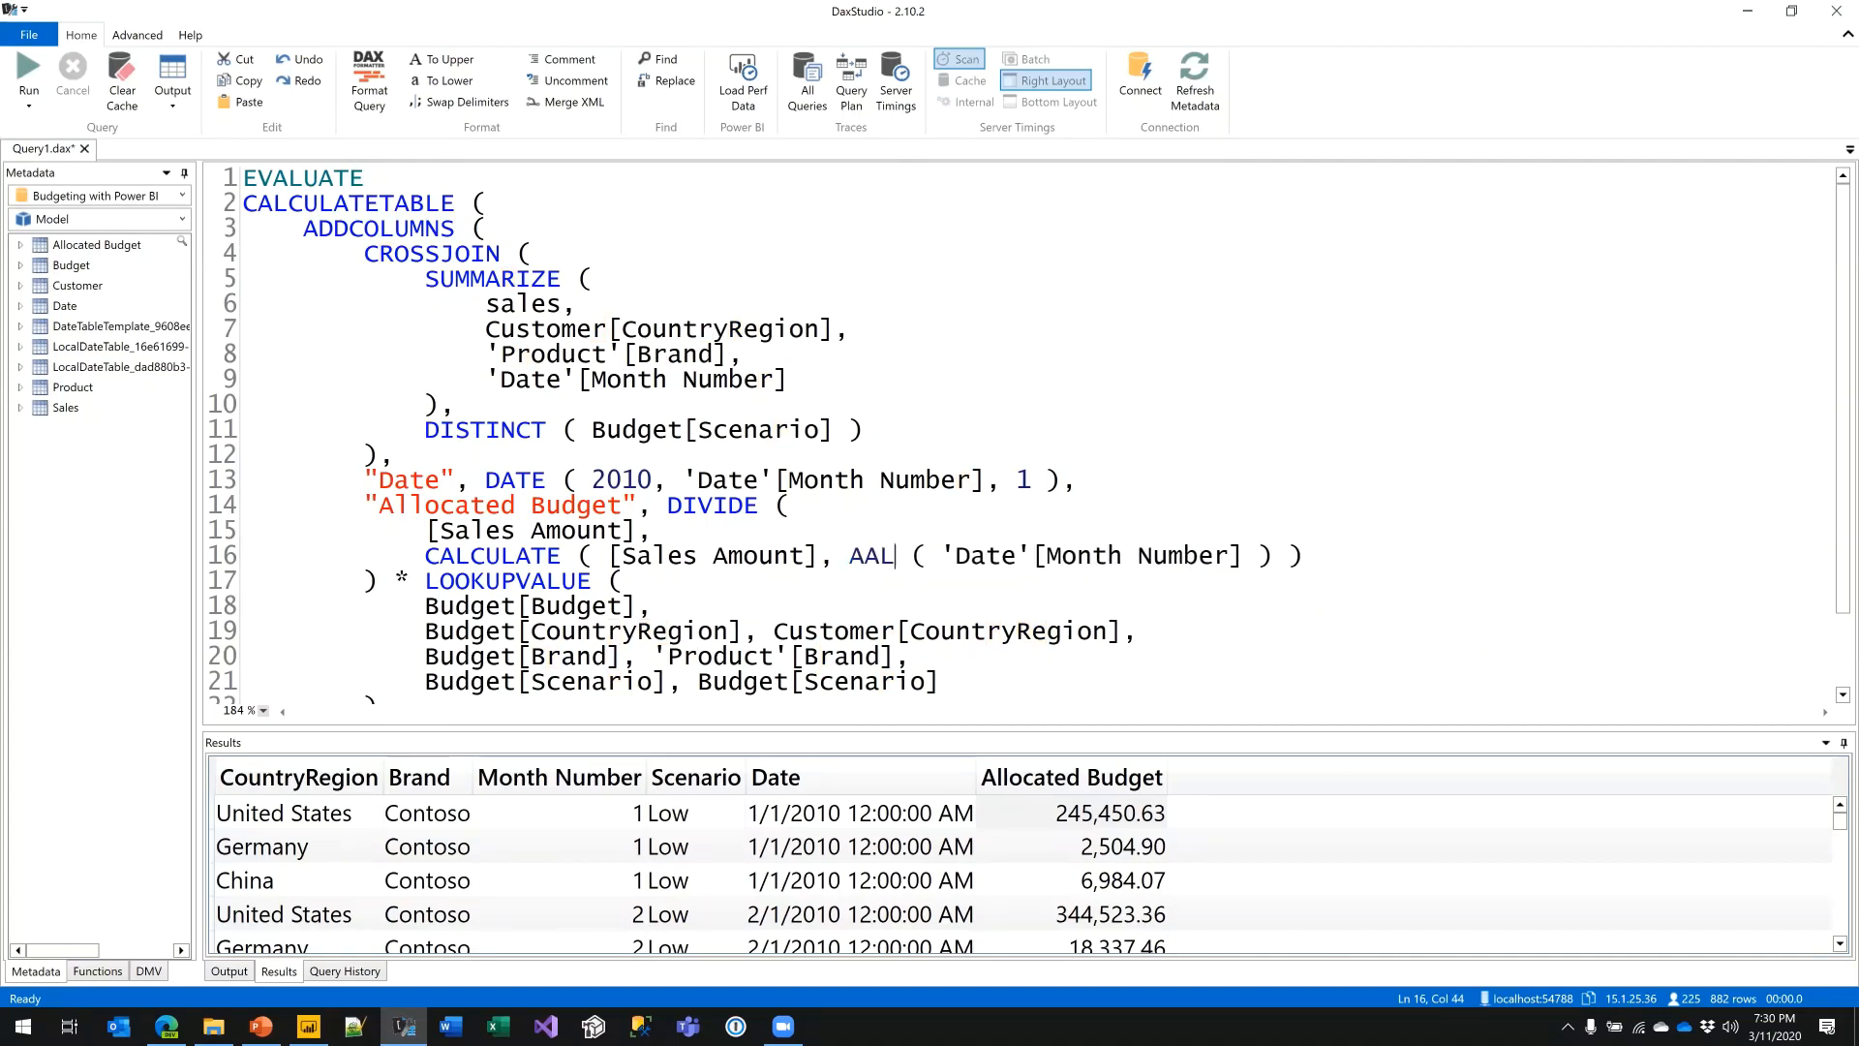
type("LLNOBLANKROW")
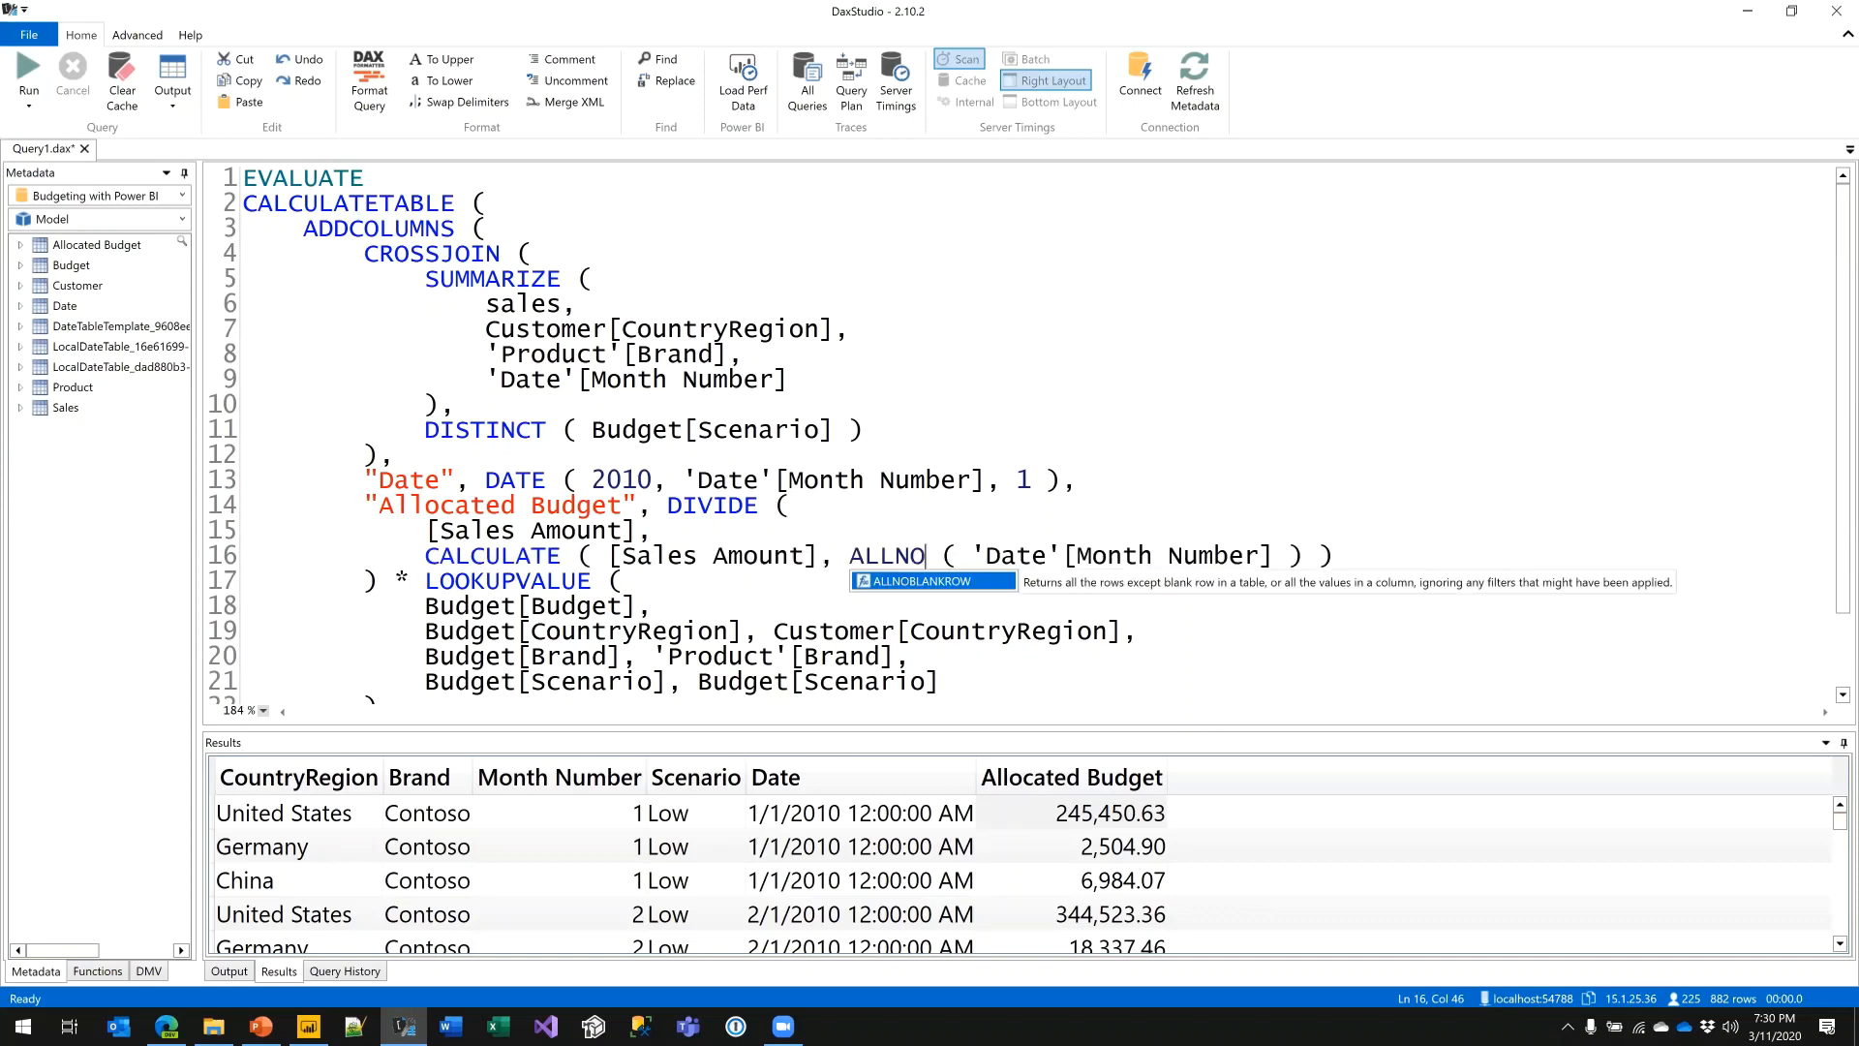
- Replace the opening TREATAS ( { of the calendar year filter with FILTER ( DISTINCT (
key("Down")
key("Down")
key("Down")
key("Down")
key("Down")
key("Down")
key("Down")
key("Down")
key("Down")
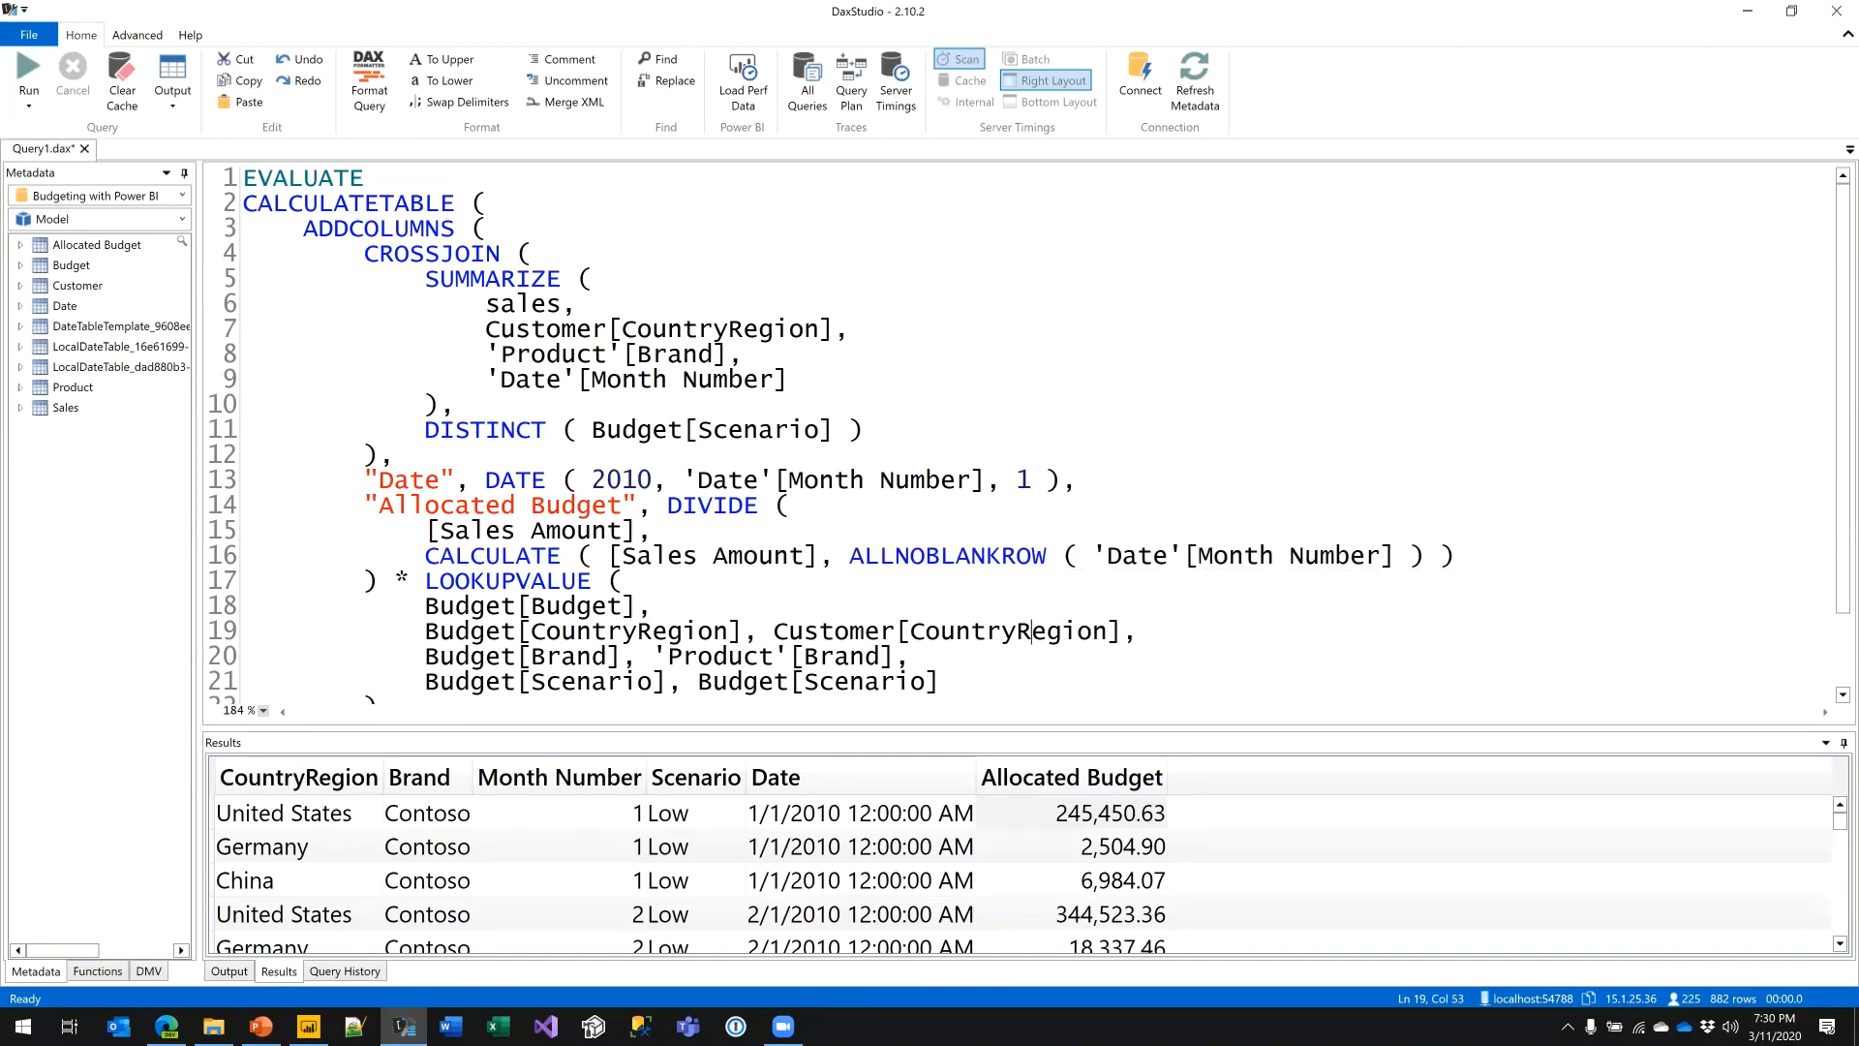
key("Up")
key("ctrl+Left")
key("ctrl+Left")
key("ctrl+Left")
key("ctrl+Left")
key("ctrl+Left")
key("ctrl+Left")
key("ctrl+Left")
key("ctrl+Left")
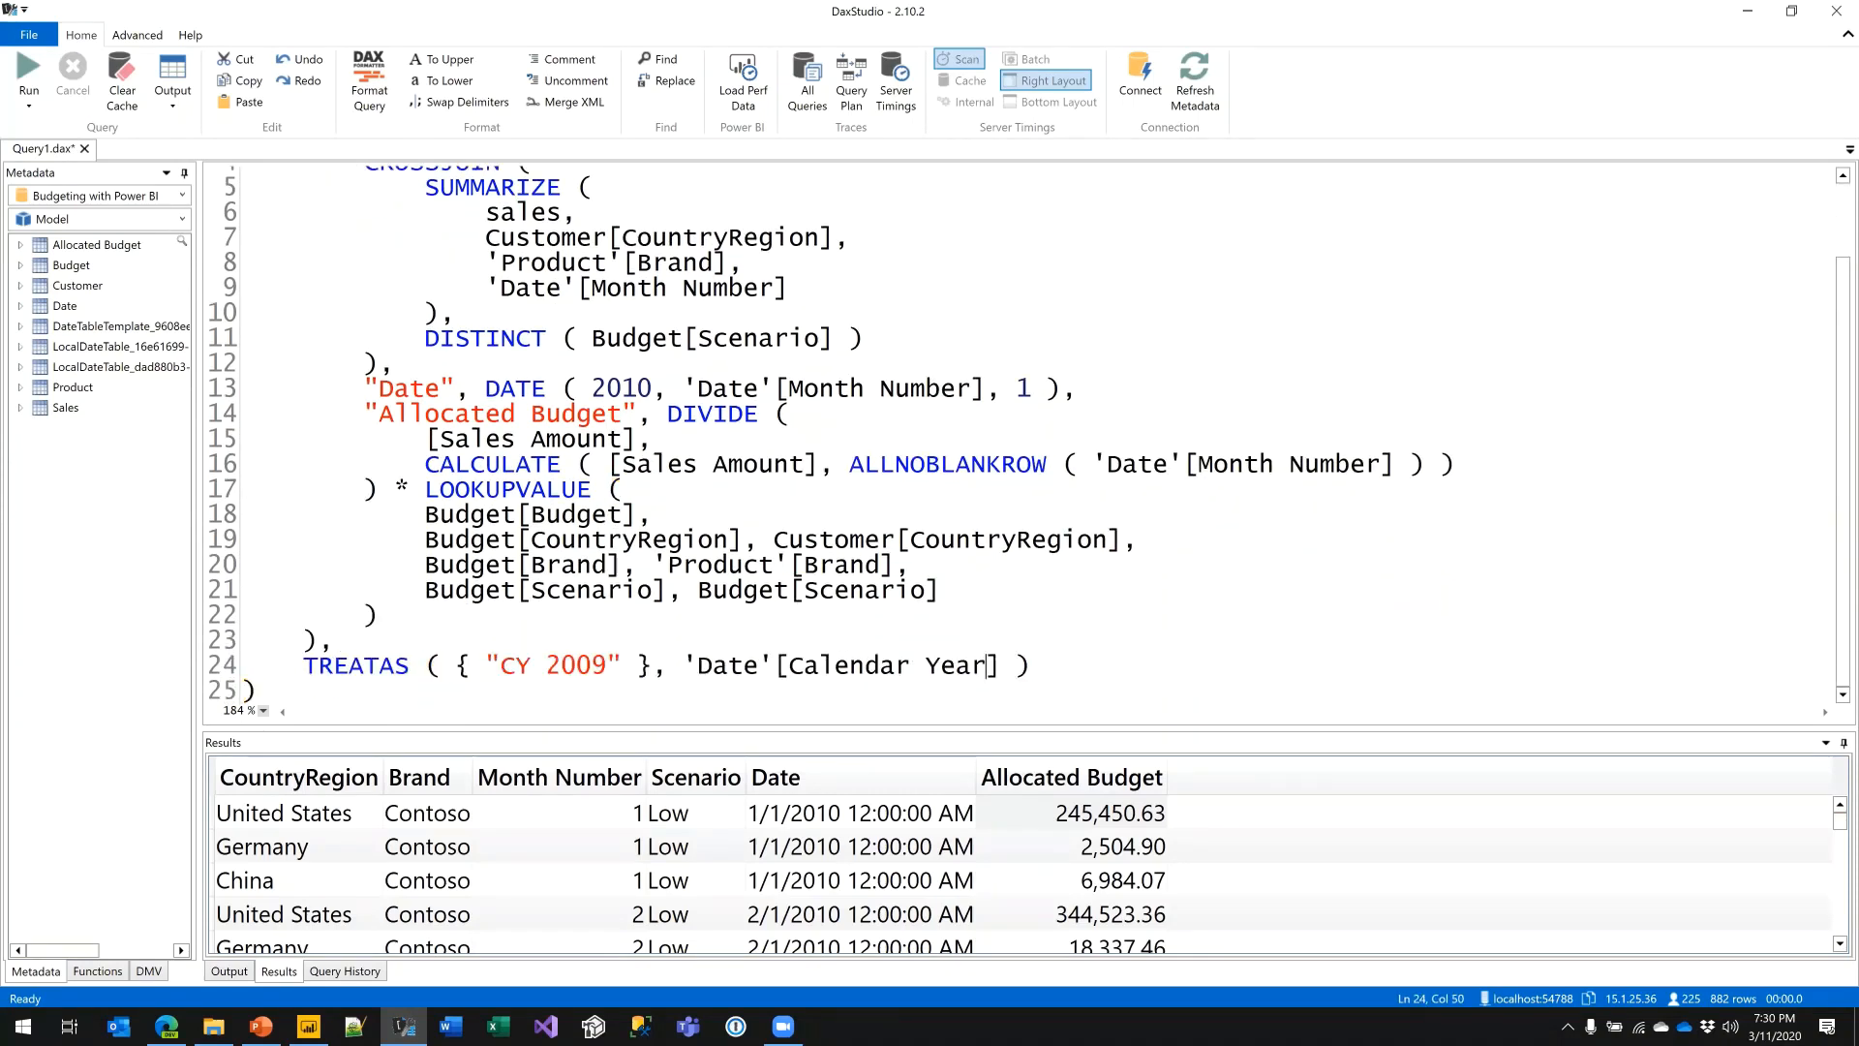
key("ctrl+Left")
key("ctrl+Left")
key("ctrl+Left")
key("ctrl+Left")
key("Left")
key("shift+Home")
type("FILTER ( ")
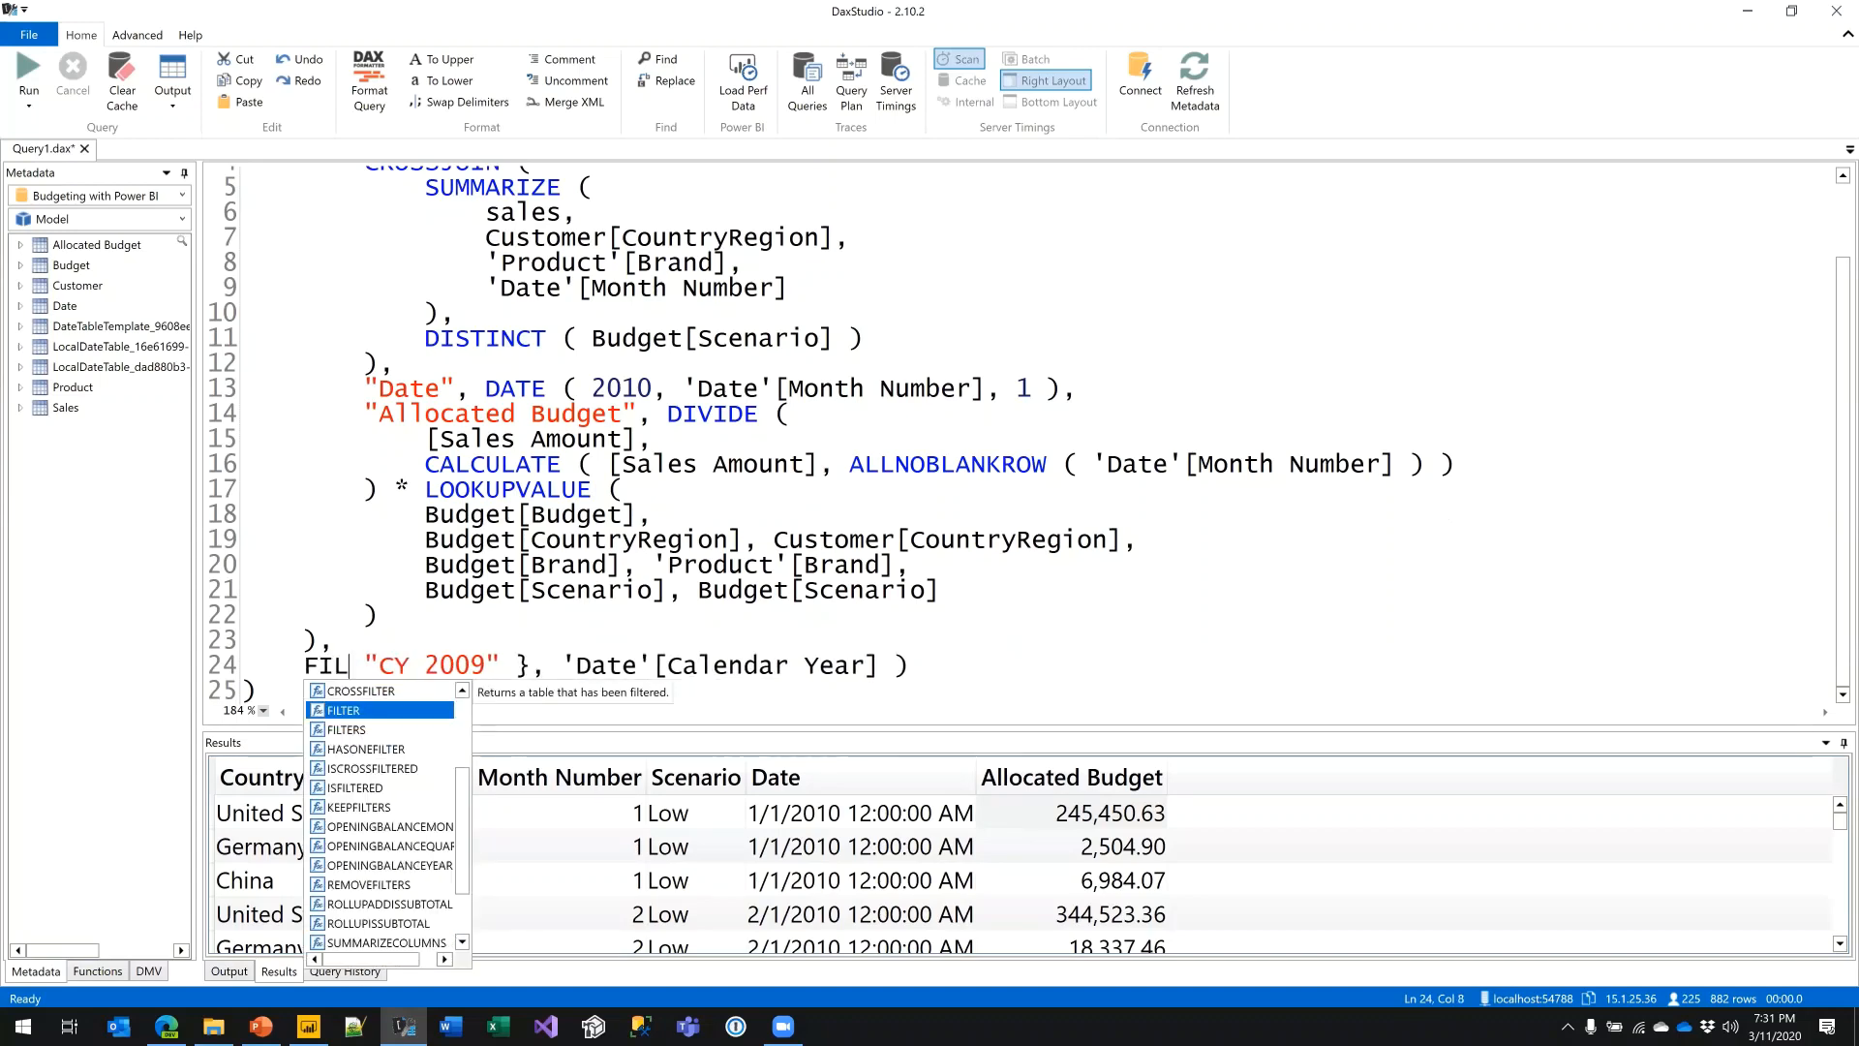
type("DISTINC")
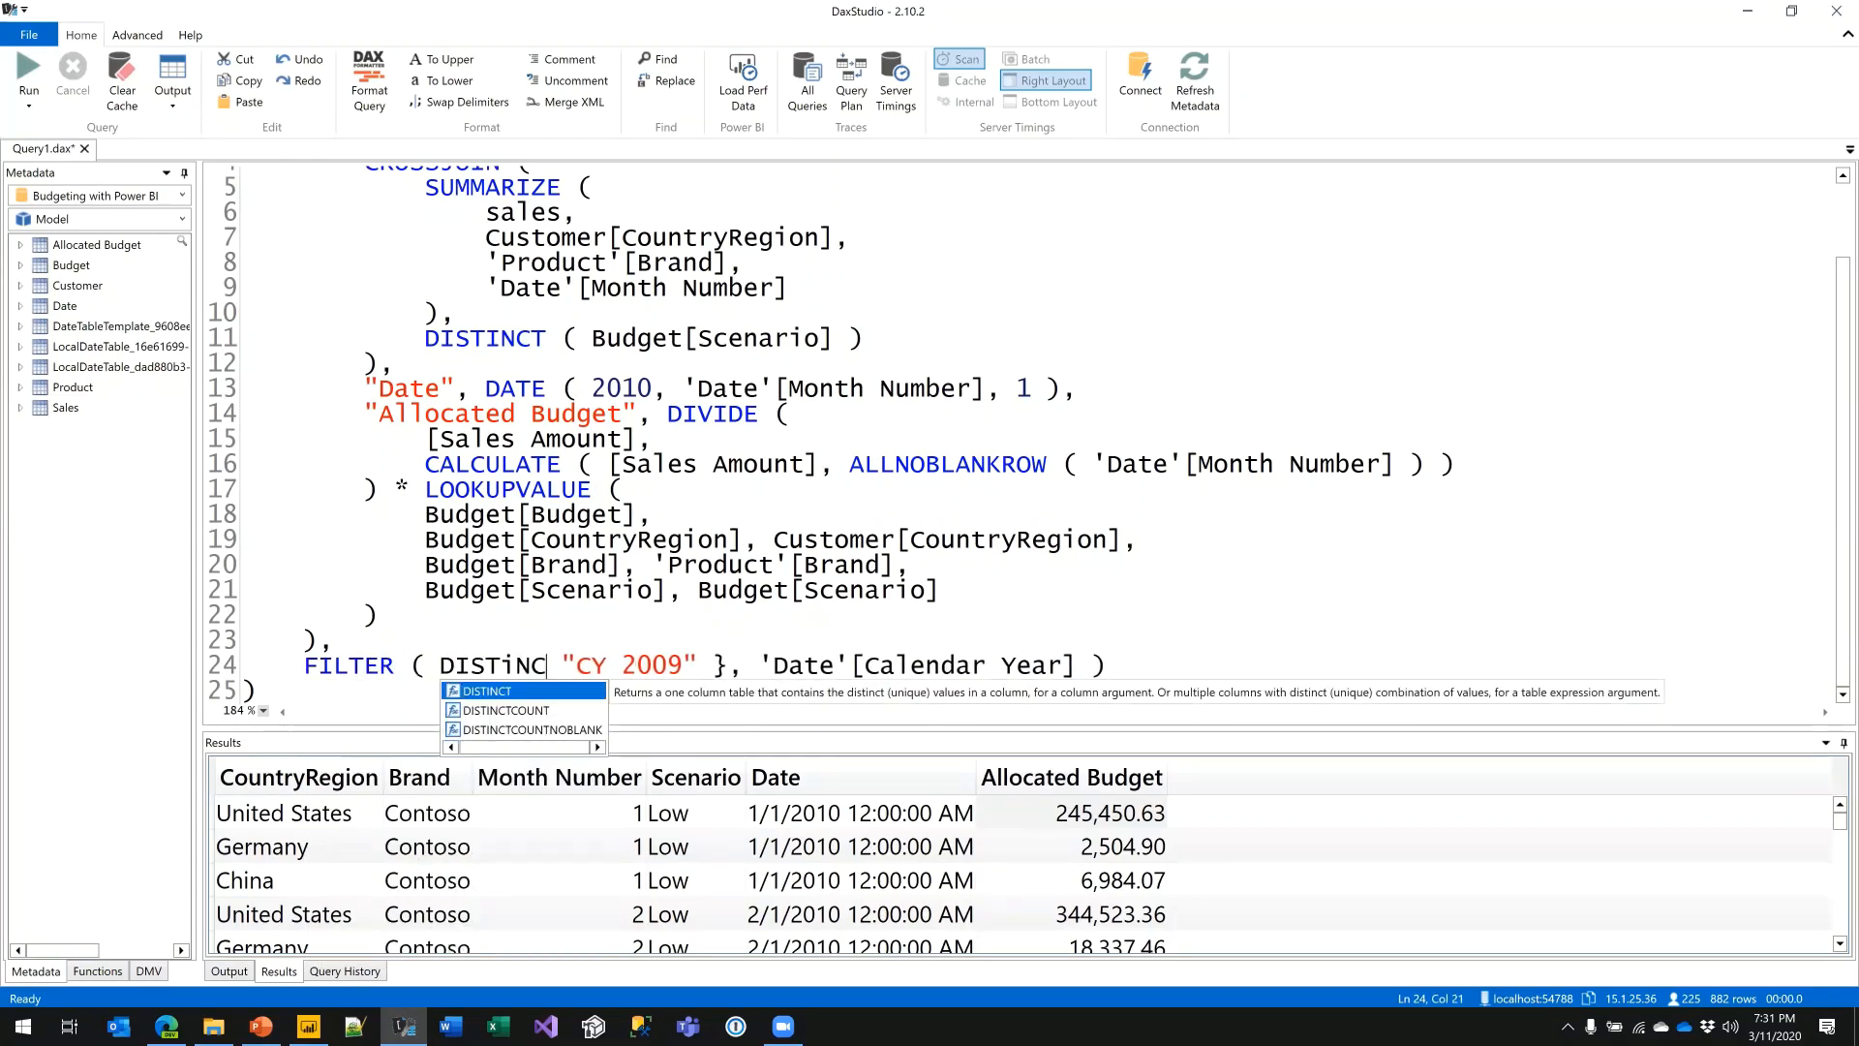
type("T (")
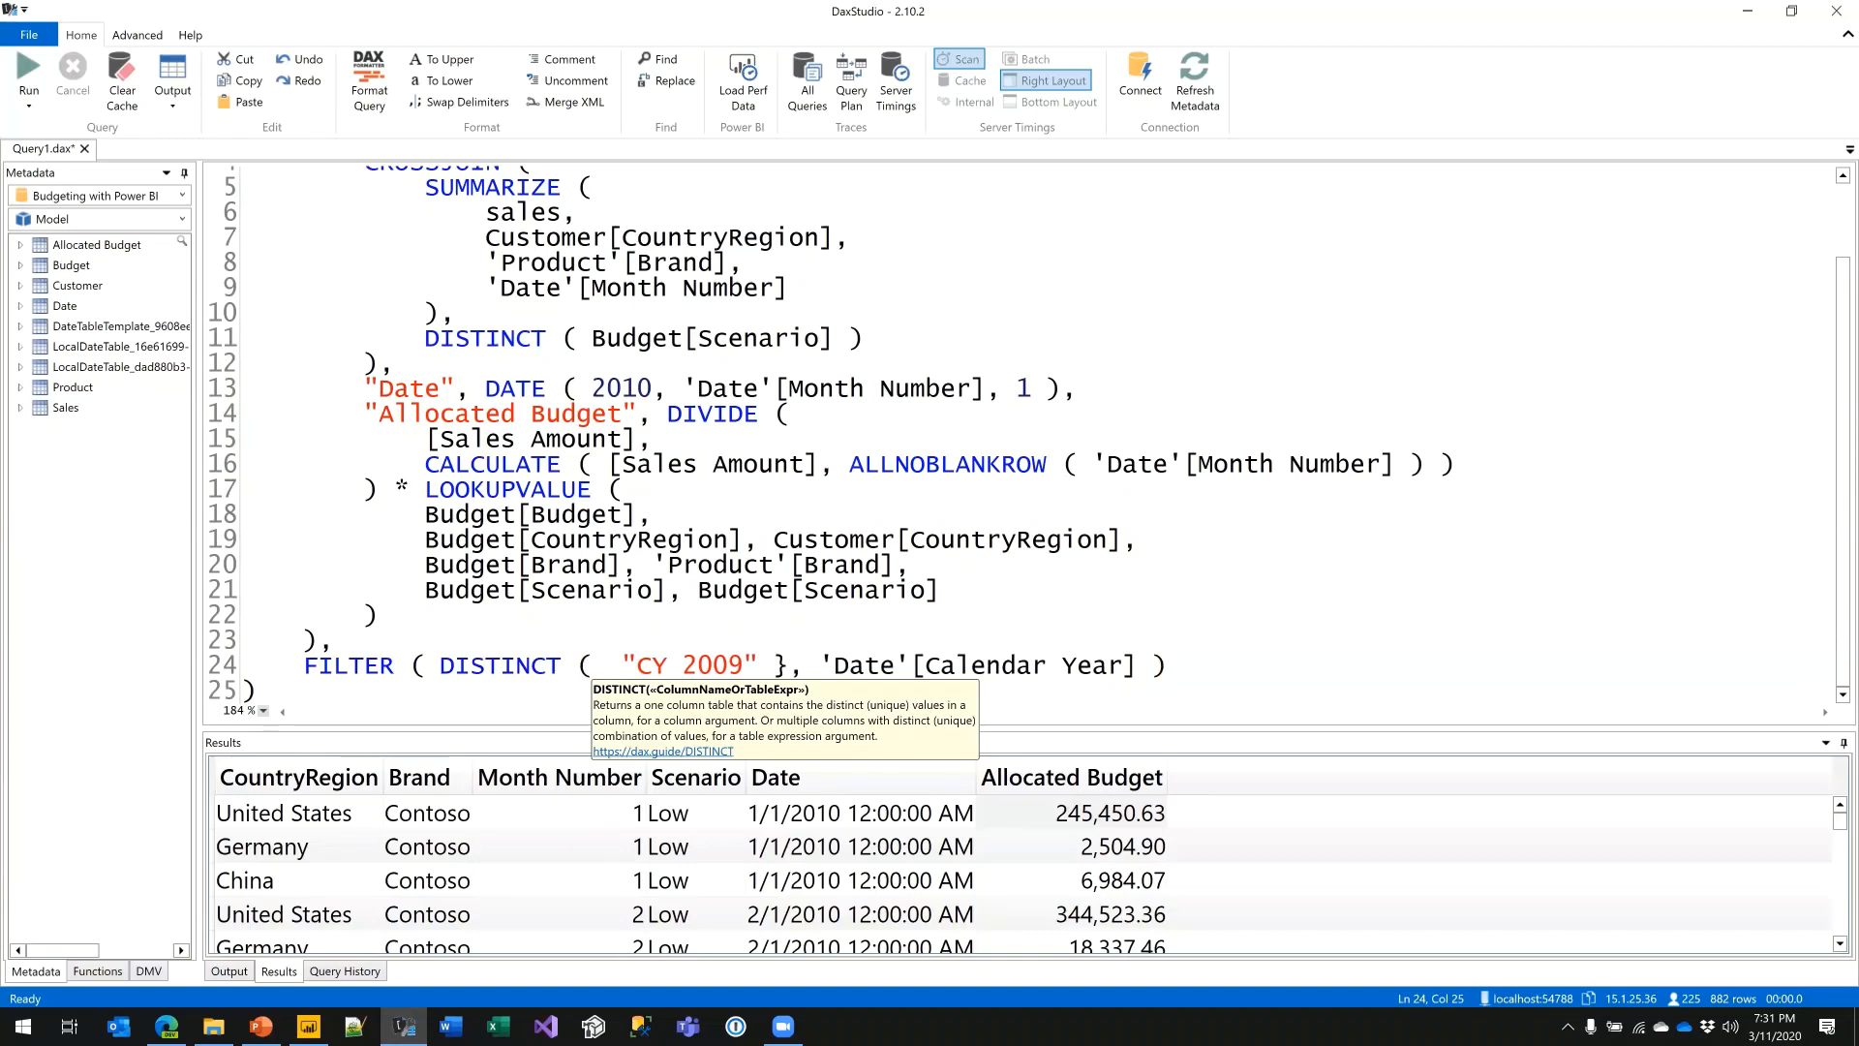
- Remove the leftover CY 2009 string, closing brace and comma from the DISTINCT argument, leaving only 'Date'[Calendar Year]
key("shift+Right")
key("shift+Right")
key("shift+Right")
key("shift+Right")
key("shift+Right")
key("shift+Right")
key("shift+Right")
key("shift+Right")
key("shift+Right")
key("shift+Right")
key("shift+Right")
key("shift+Right")
key("shift+Right")
key("shift+Right")
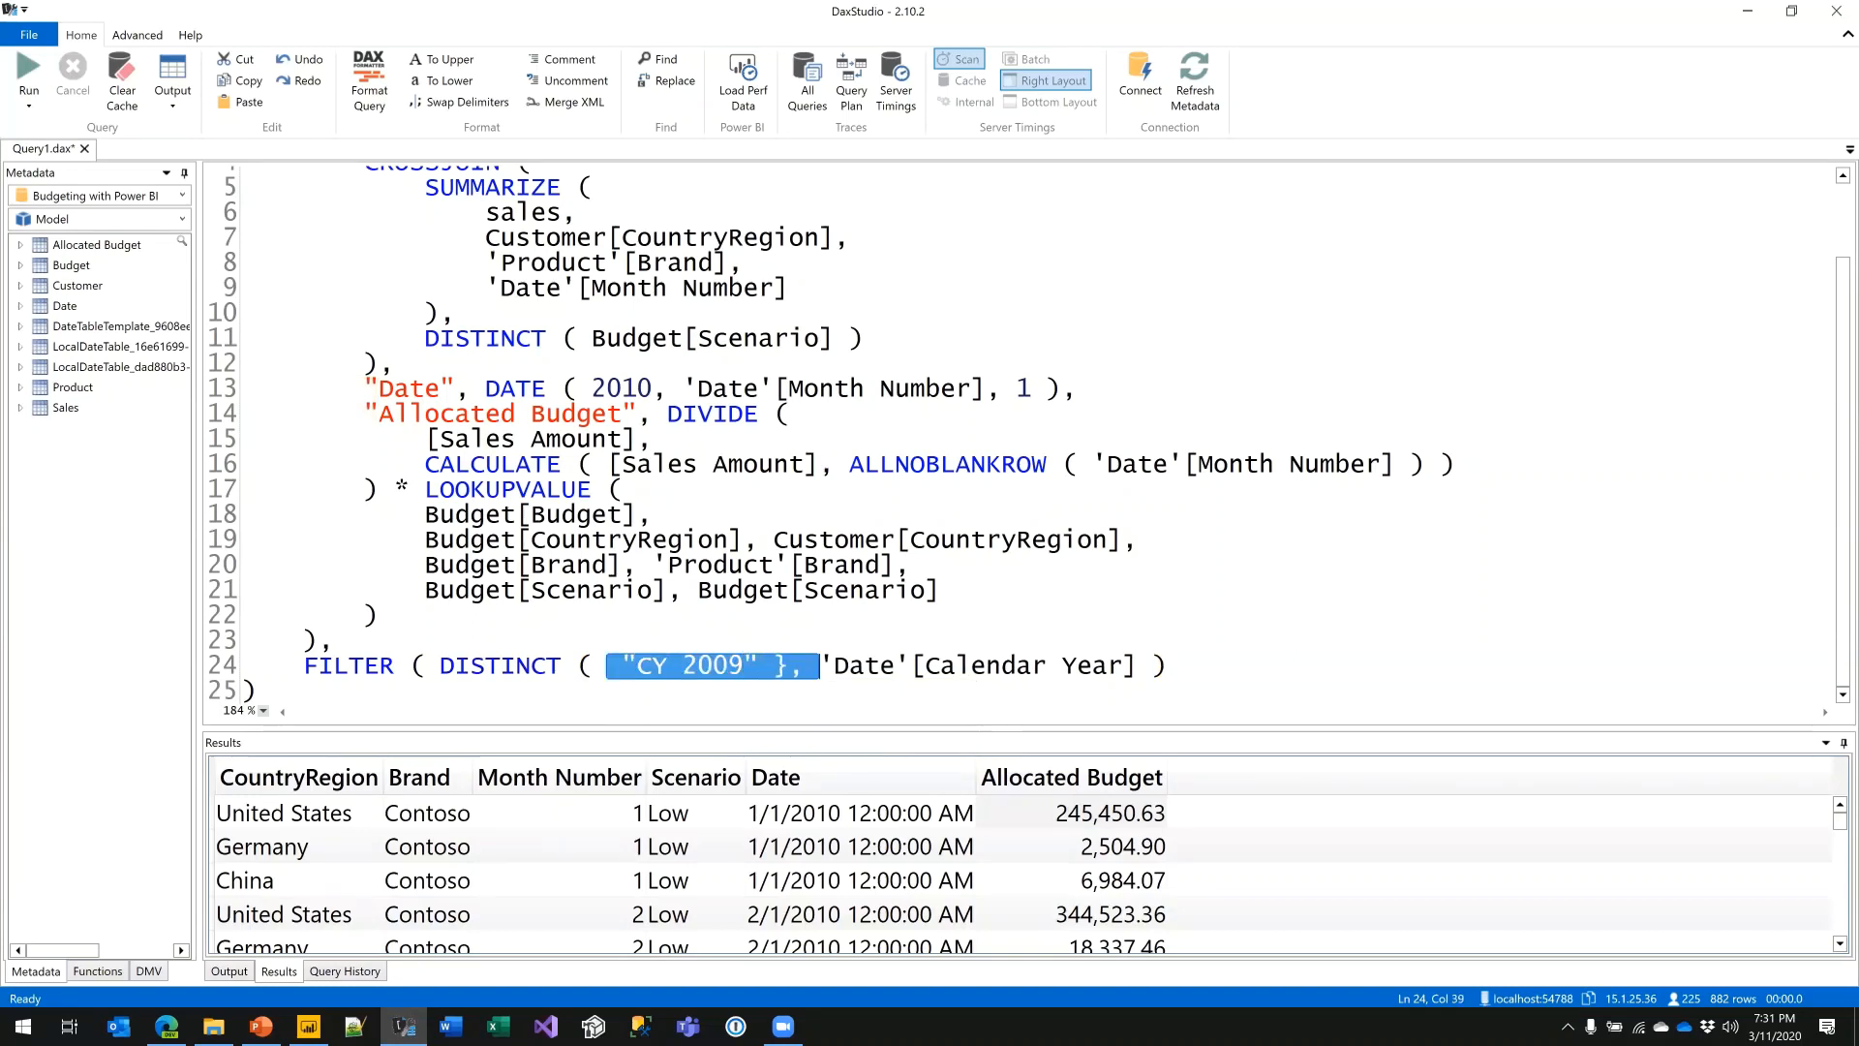
key("Delete")
- Complete the FILTER with a condition that 'Date'[Calendar Year] equals the string CY 2009, and close its parenthesis
key("End")
type(",")
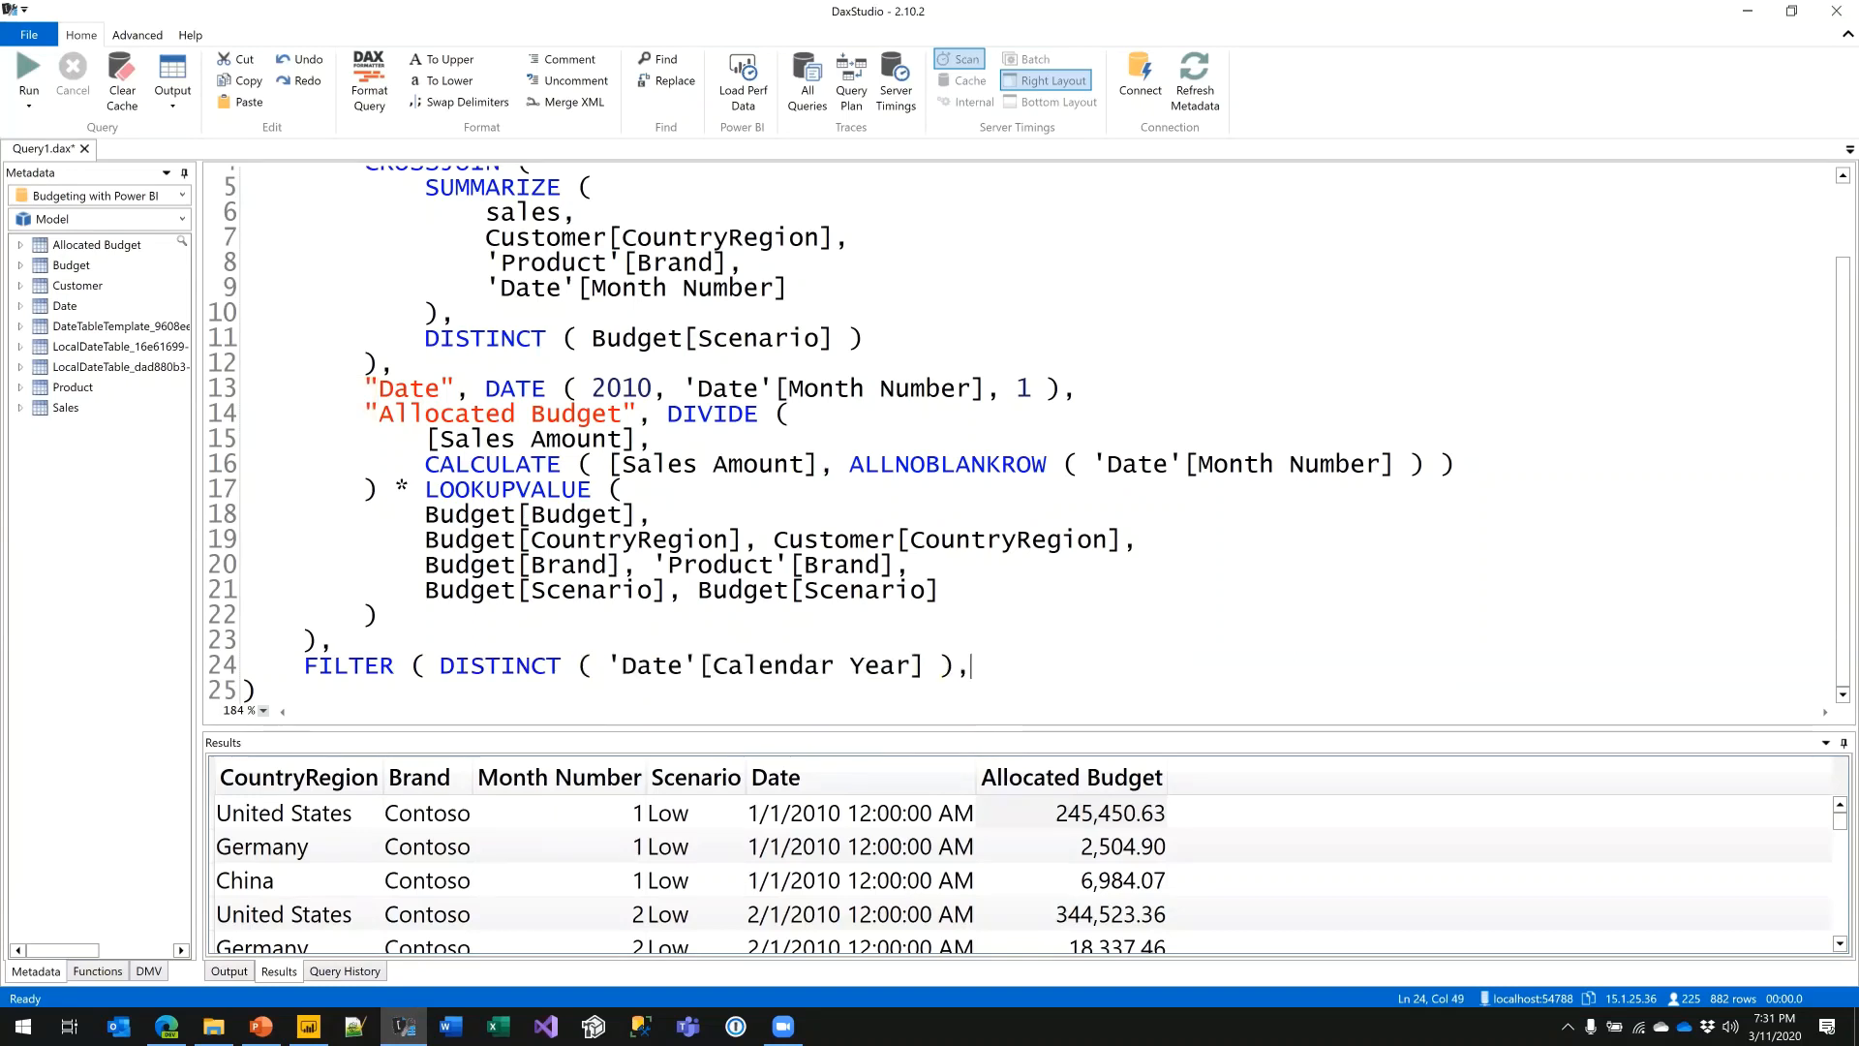
type(" 'Date'[Calendar Year] ")
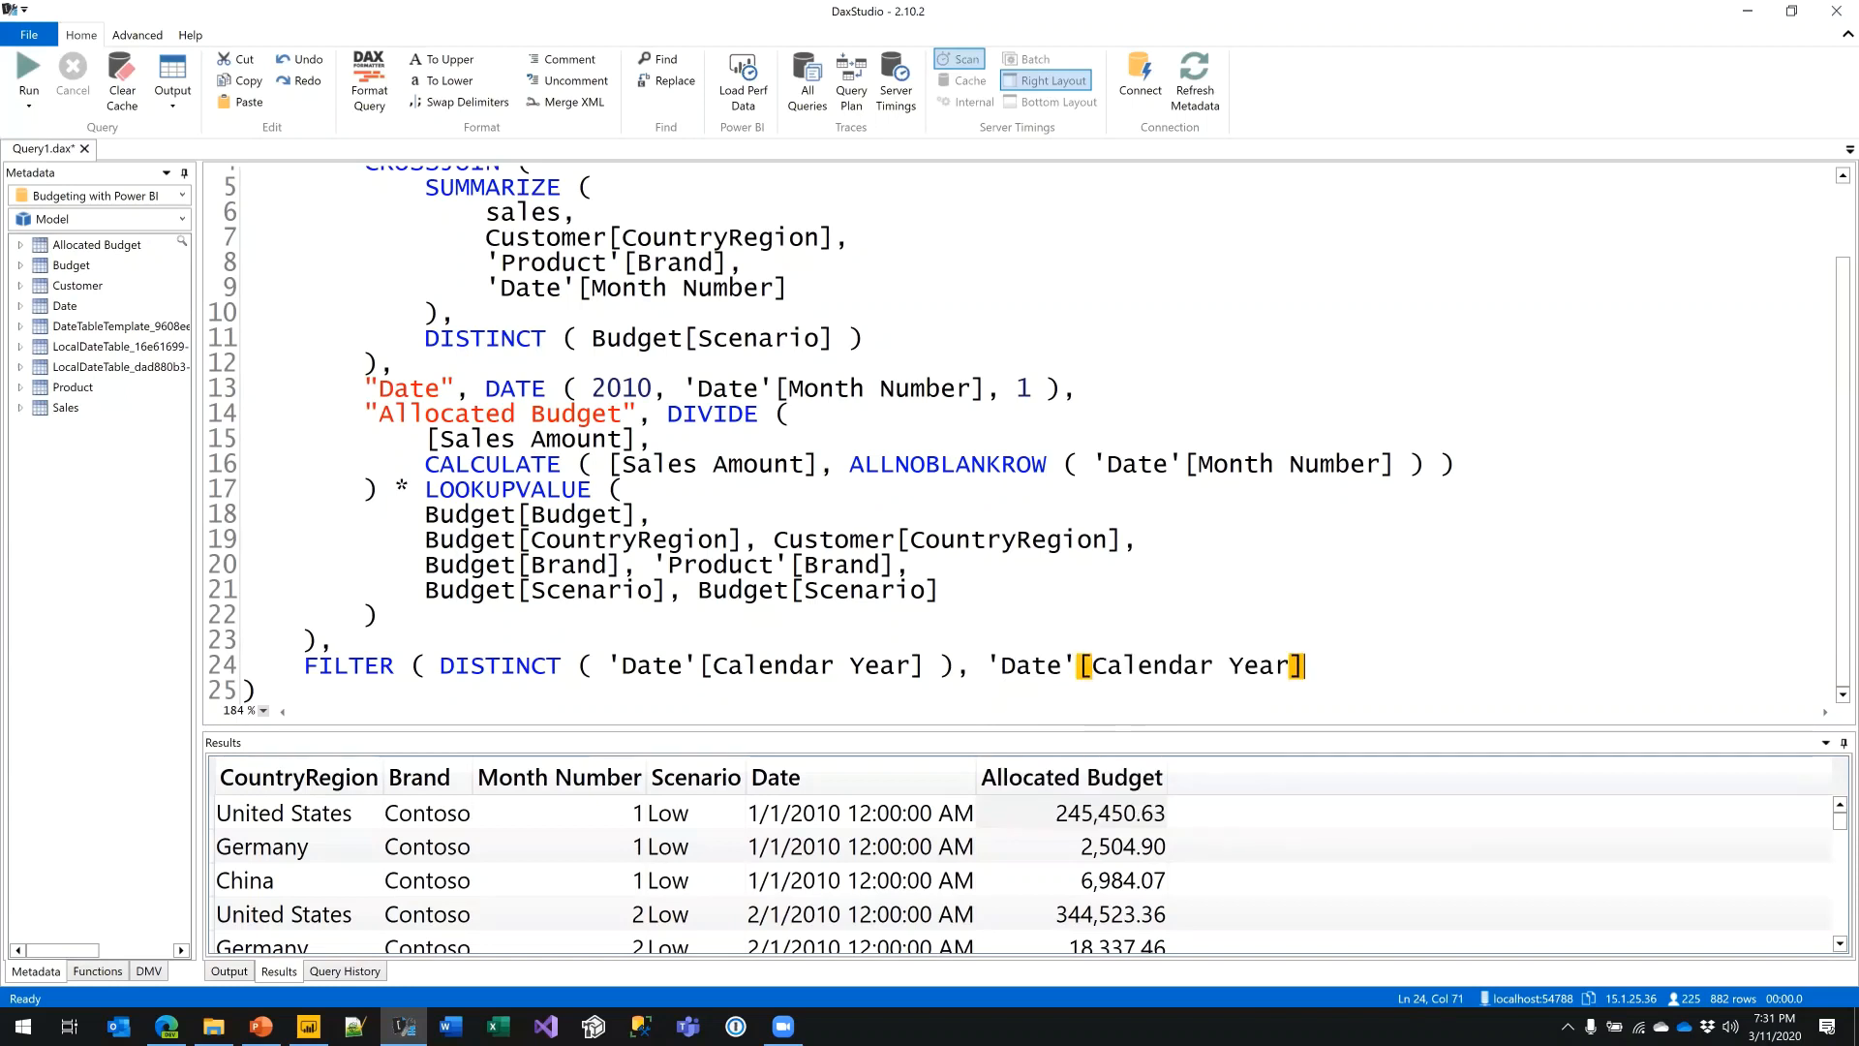
type("= \"CY 2009")
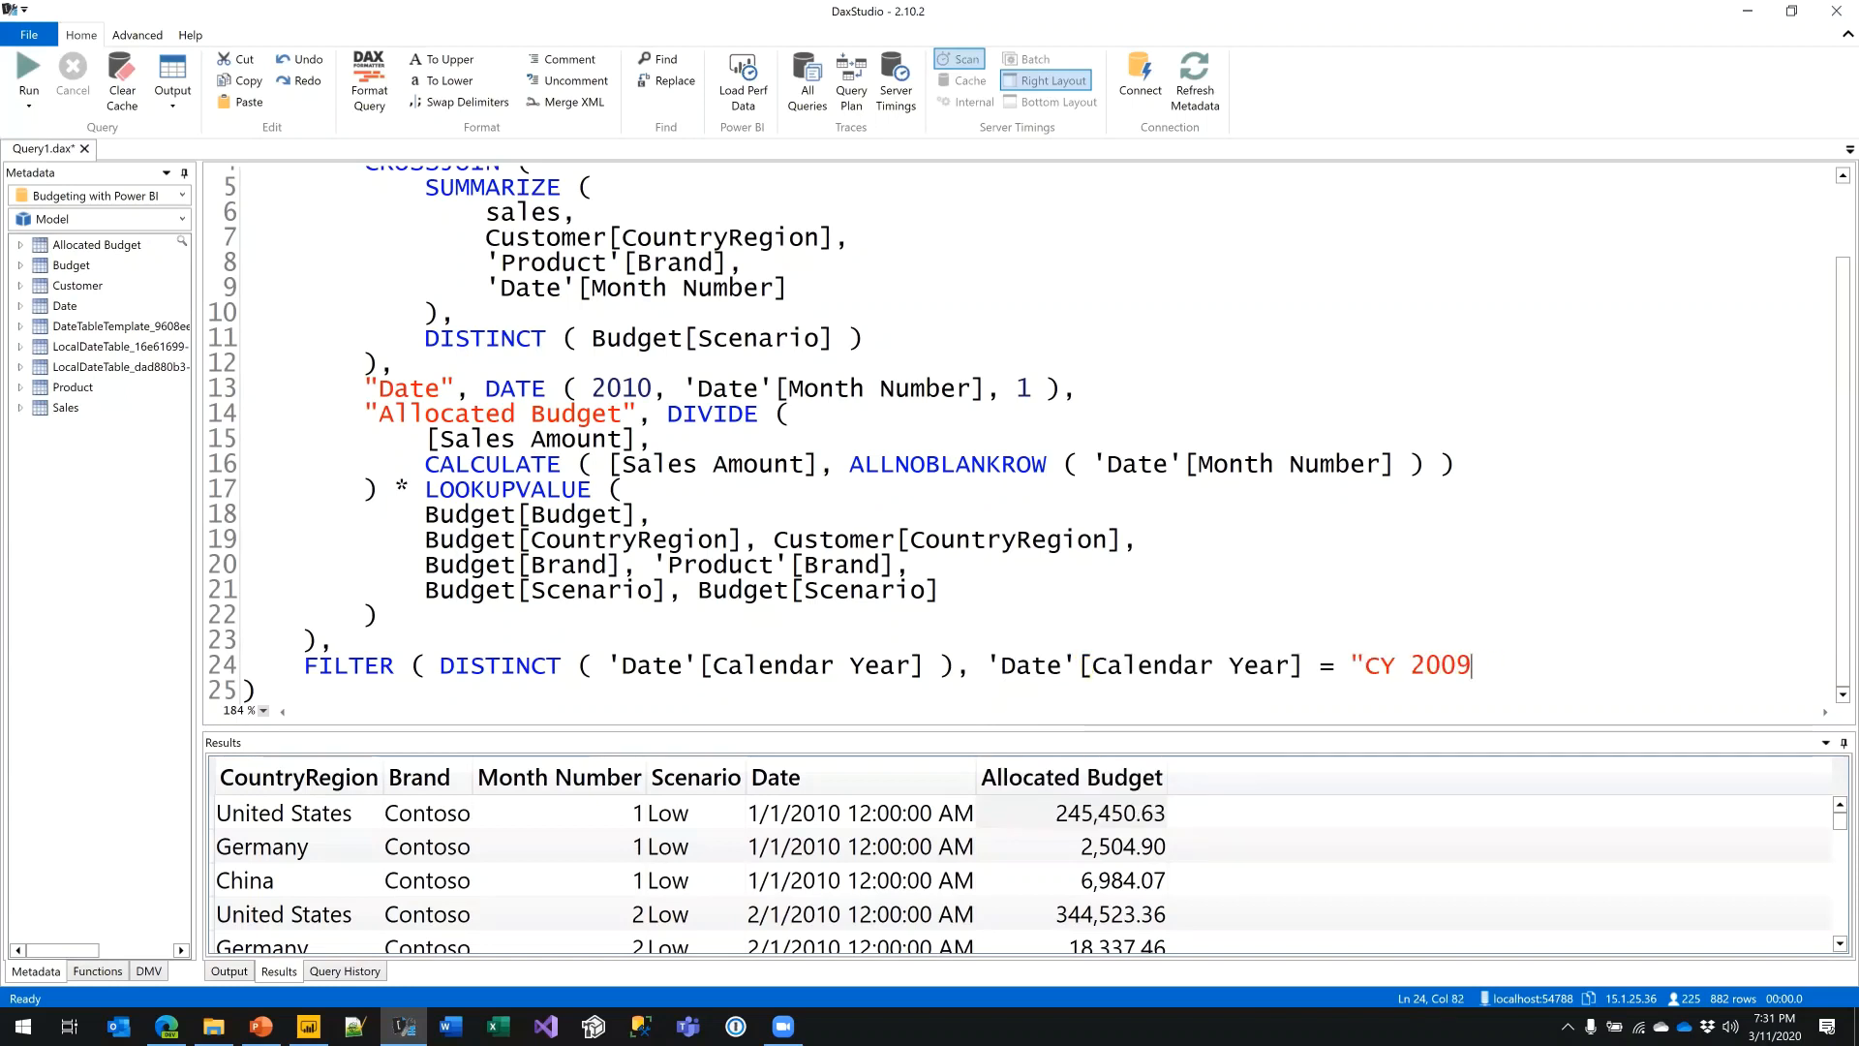
type(" \"\" )")
- Format the rewritten DAX query and run it
key("F6")
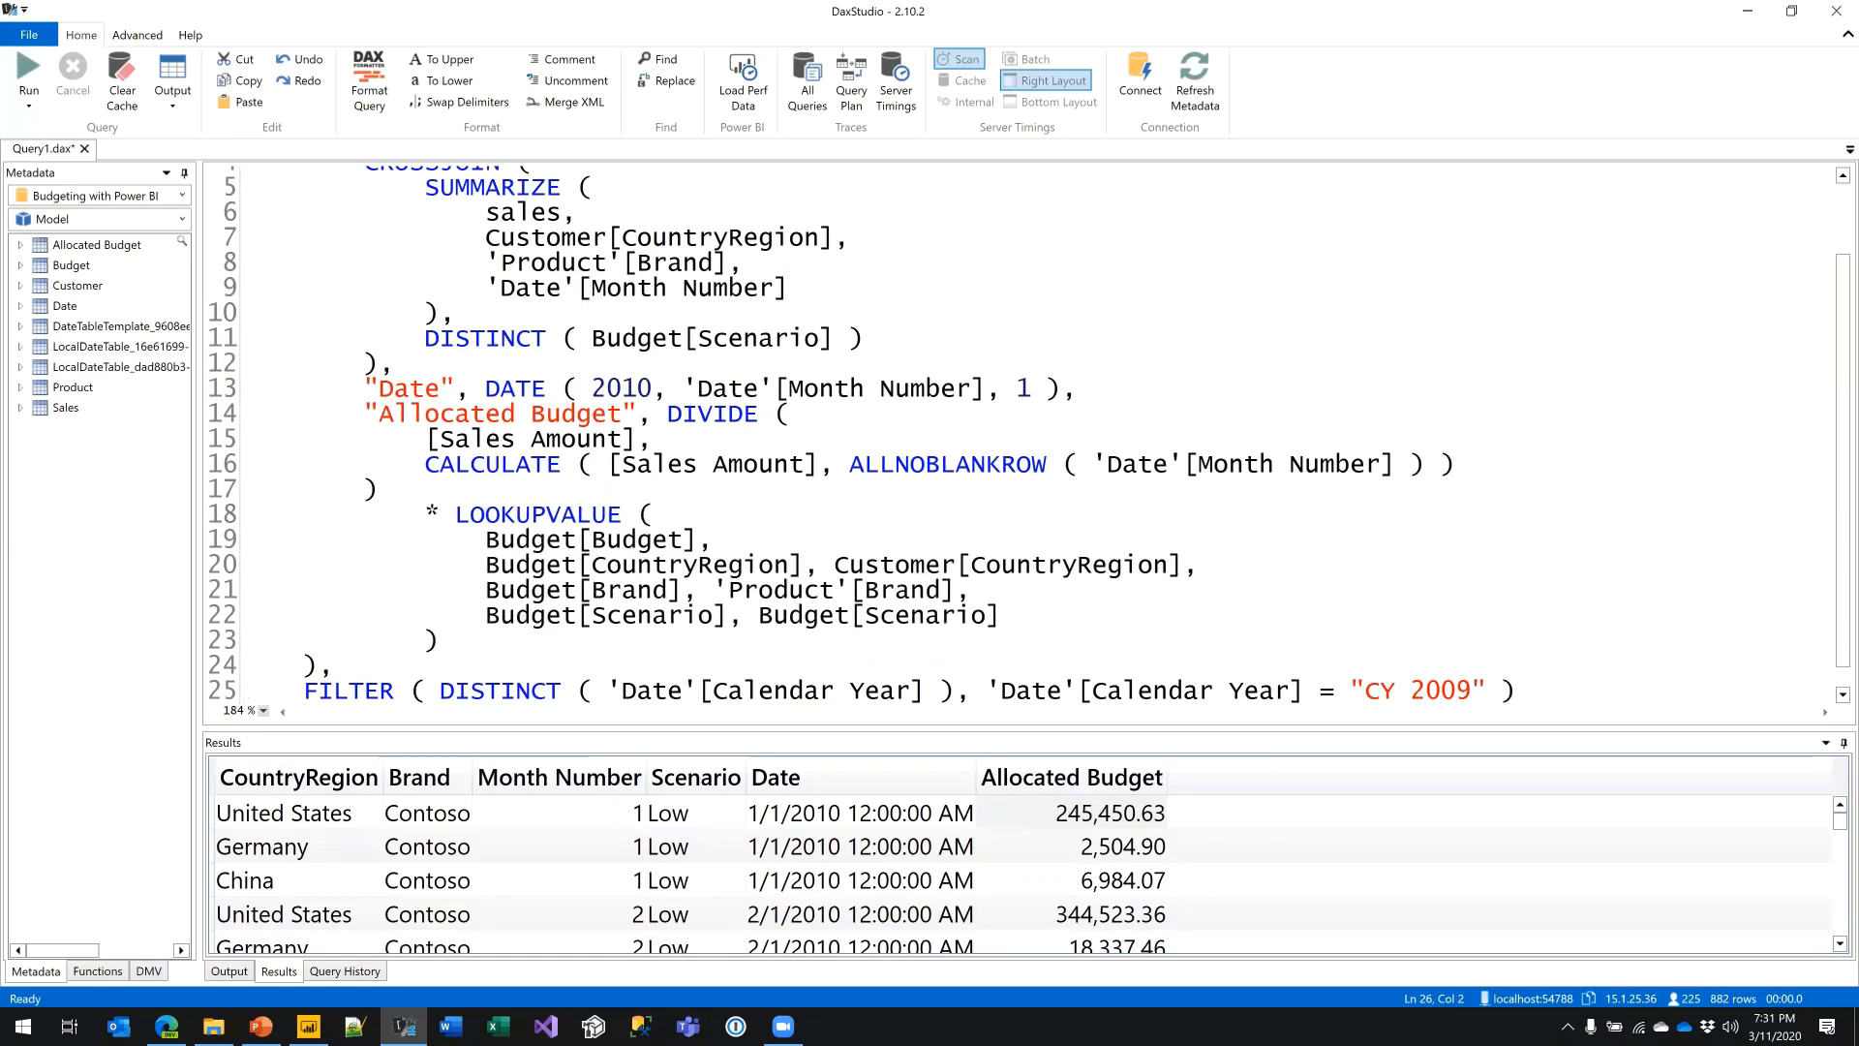
key("F5")
left_click(1471, 614)
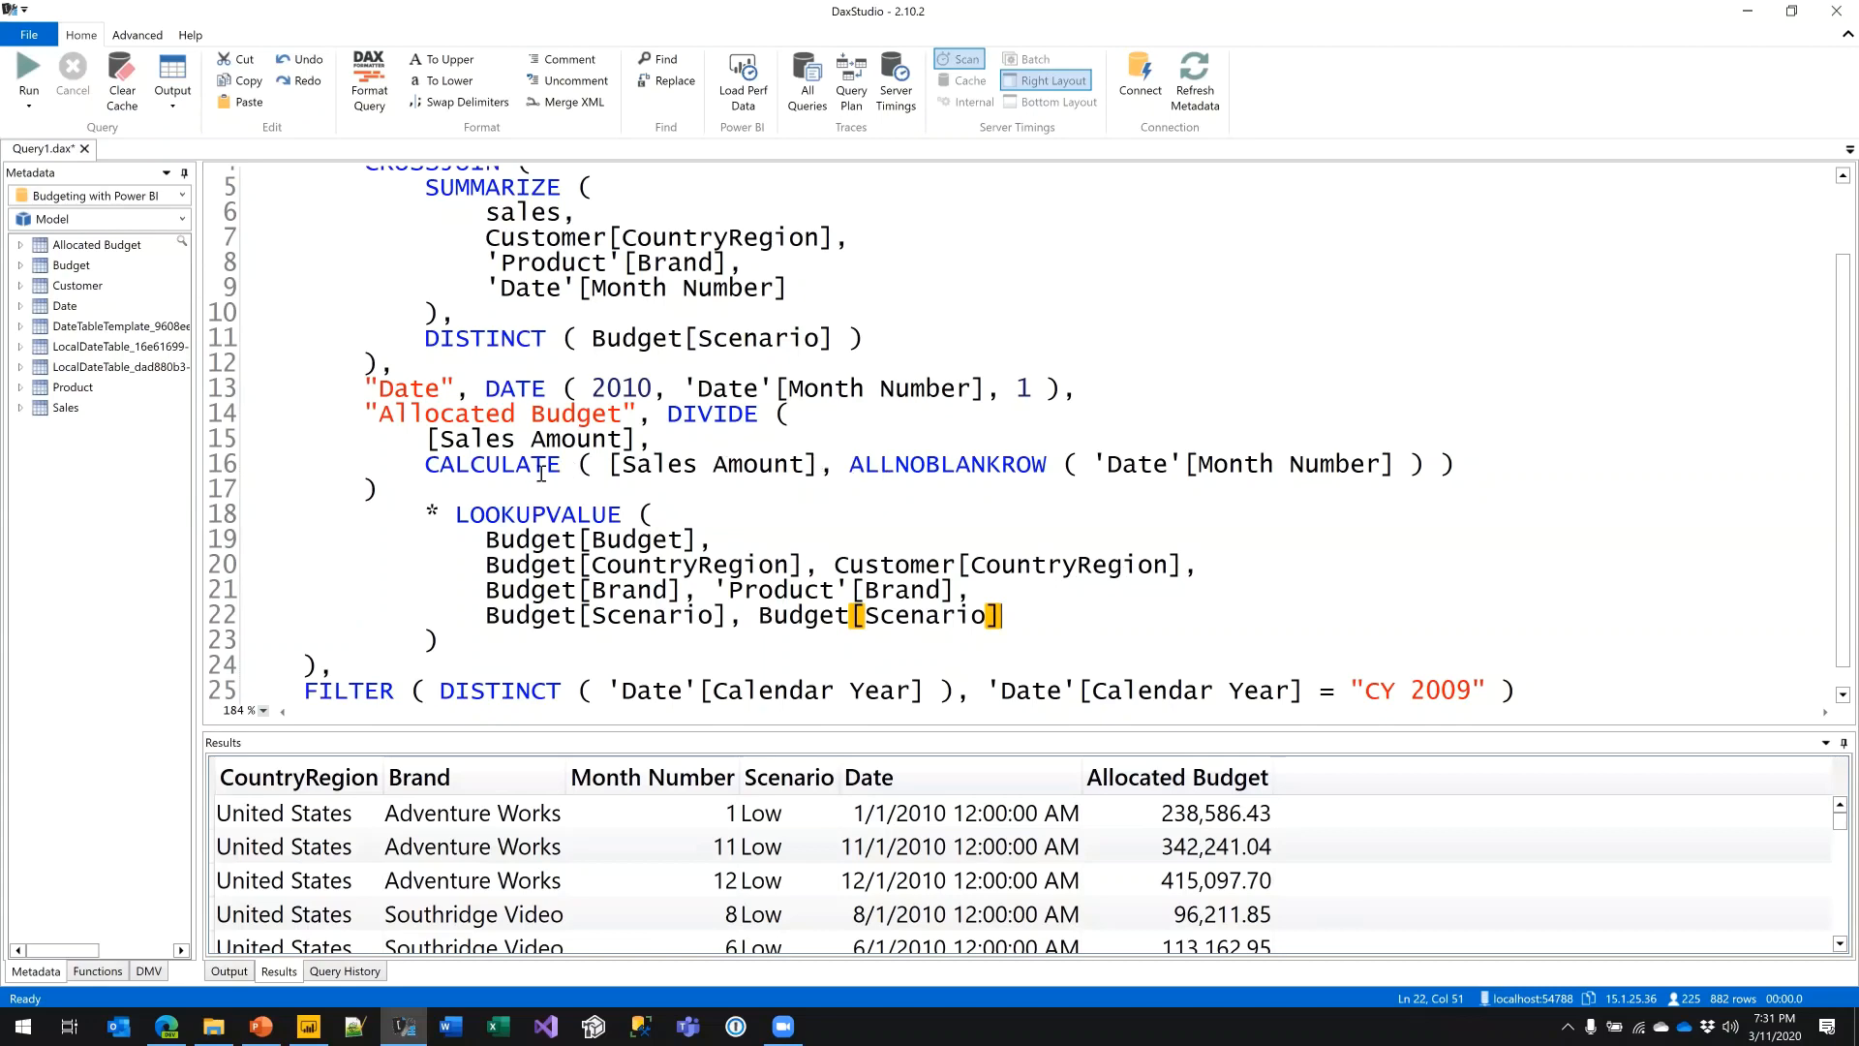
left_click(939, 465)
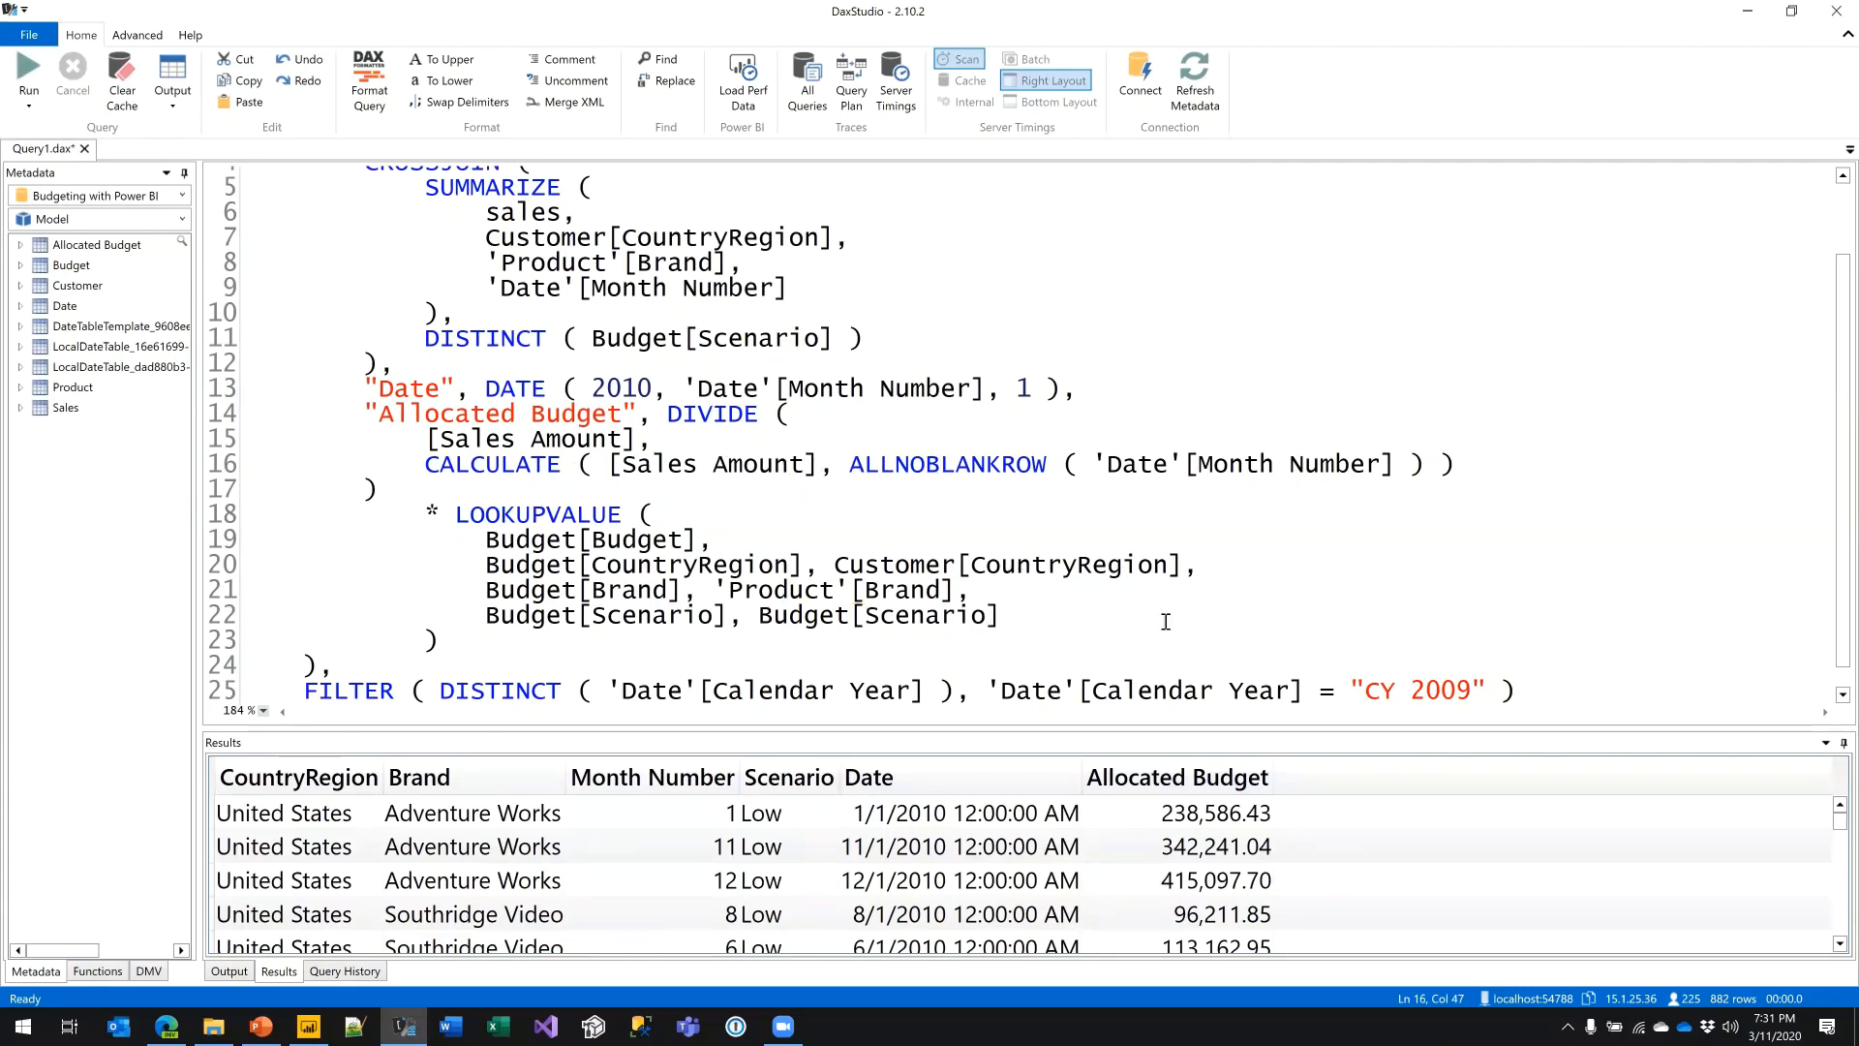
- Copy the whole CALCULATETABLE expression through its closing parenthesis, leaving out EVALUATE
scroll(1166, 620, "up", 2)
scroll(976, 607, "down", 2)
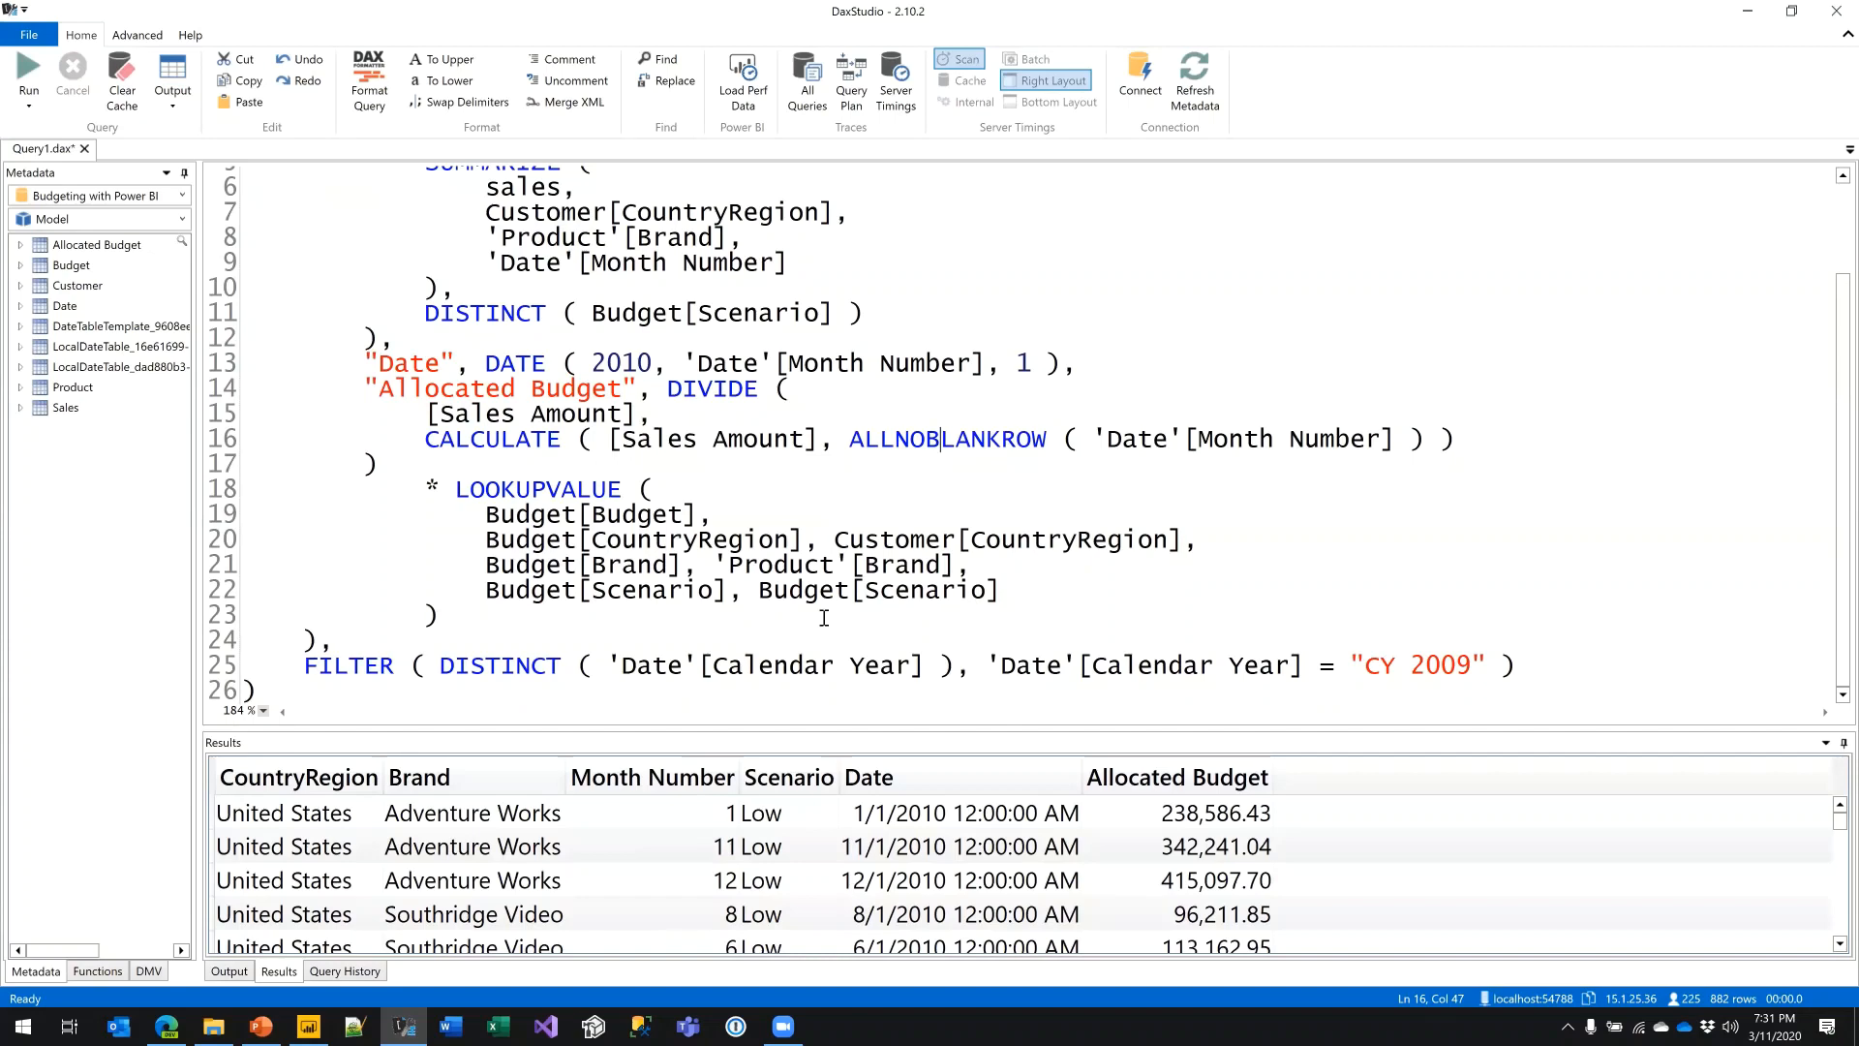
scroll(824, 616, "up", 2)
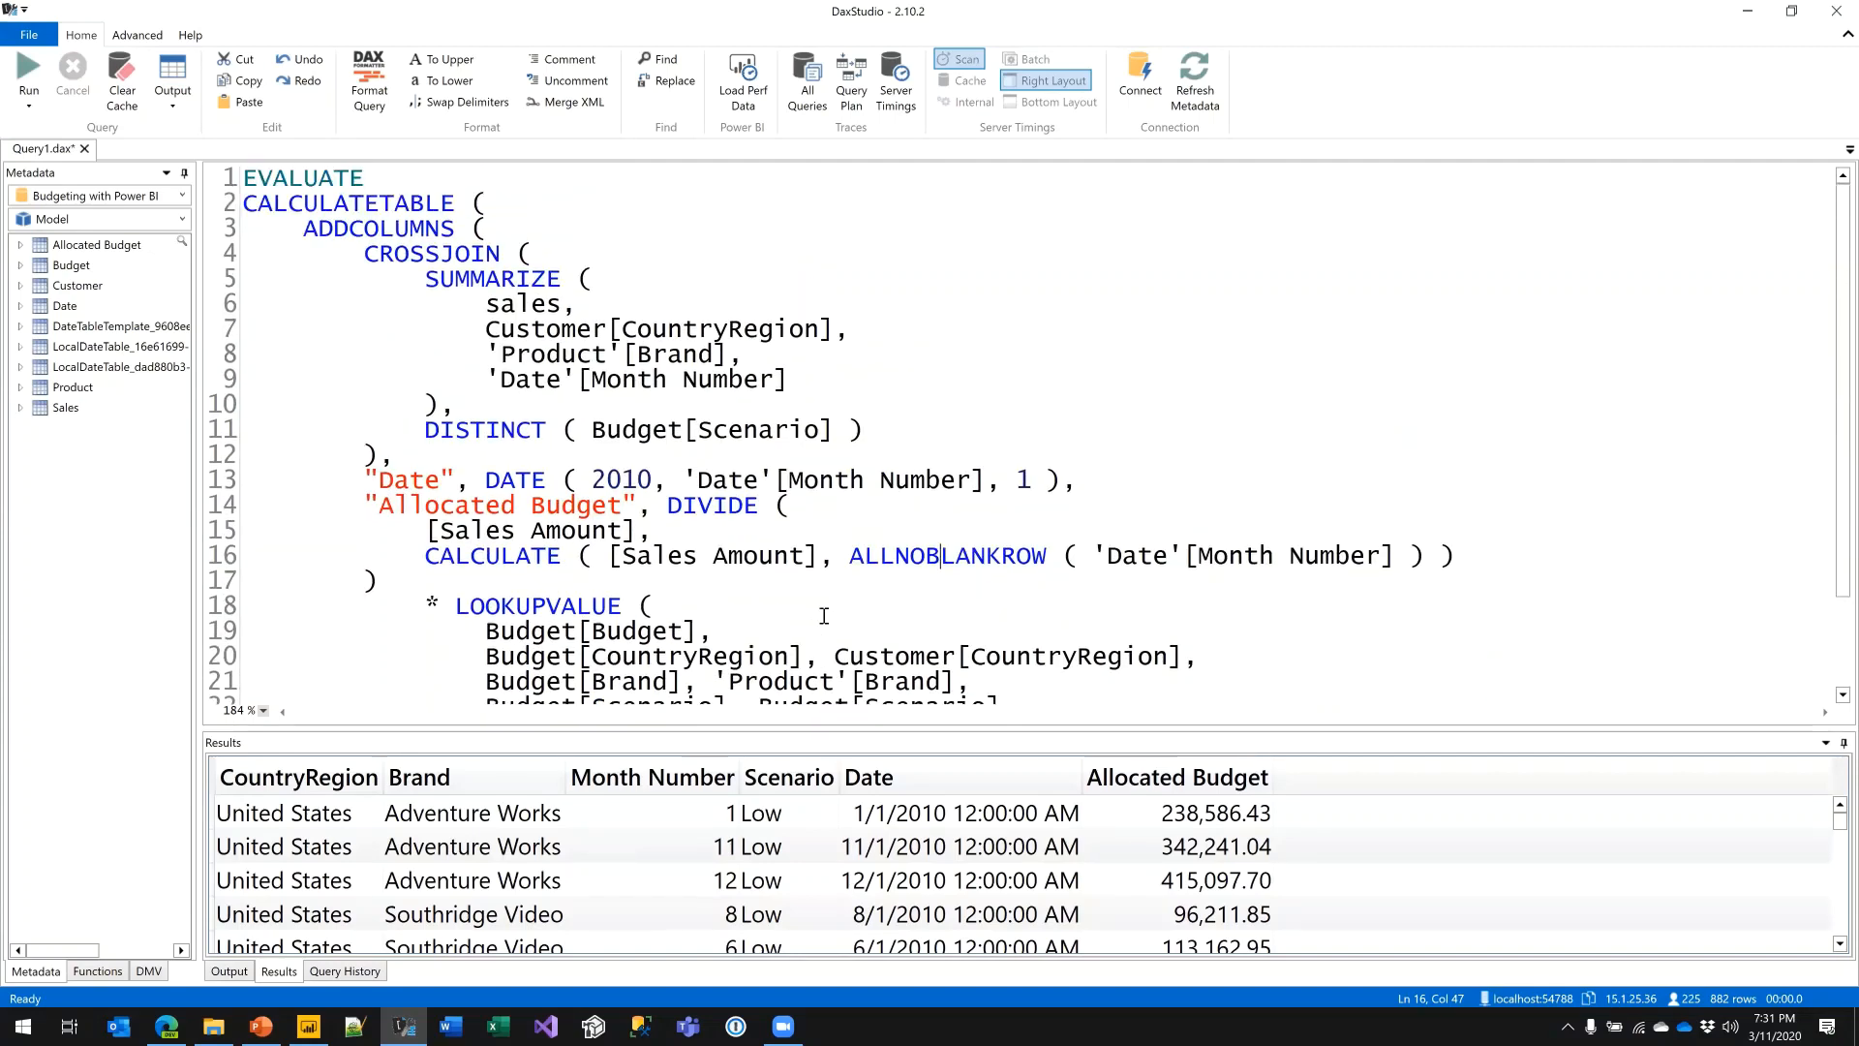
left_click(254, 203)
left_click_drag(247, 205, 657, 706)
key("ctrl+c")
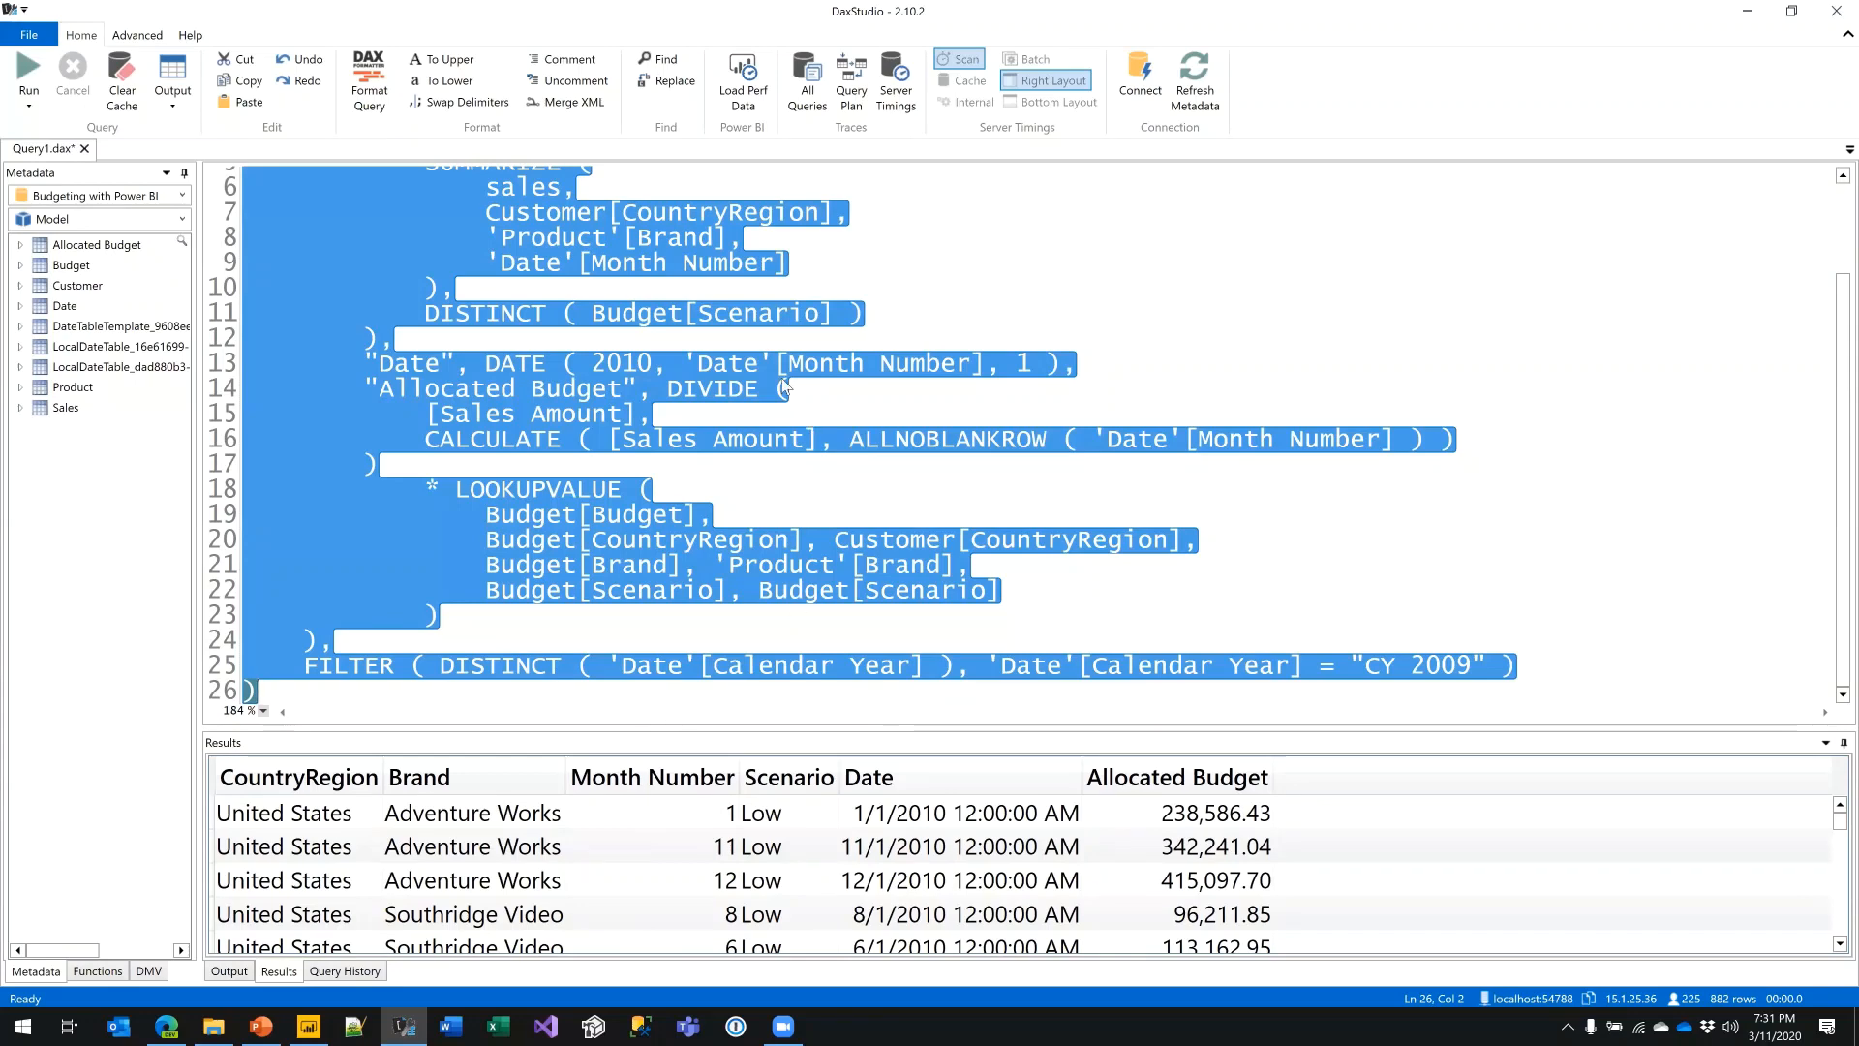
- Switch to Power BI Desktop and replace the Allocated Budget table's CALCULATETABLE definition with the copied expression
key("alt+Tab")
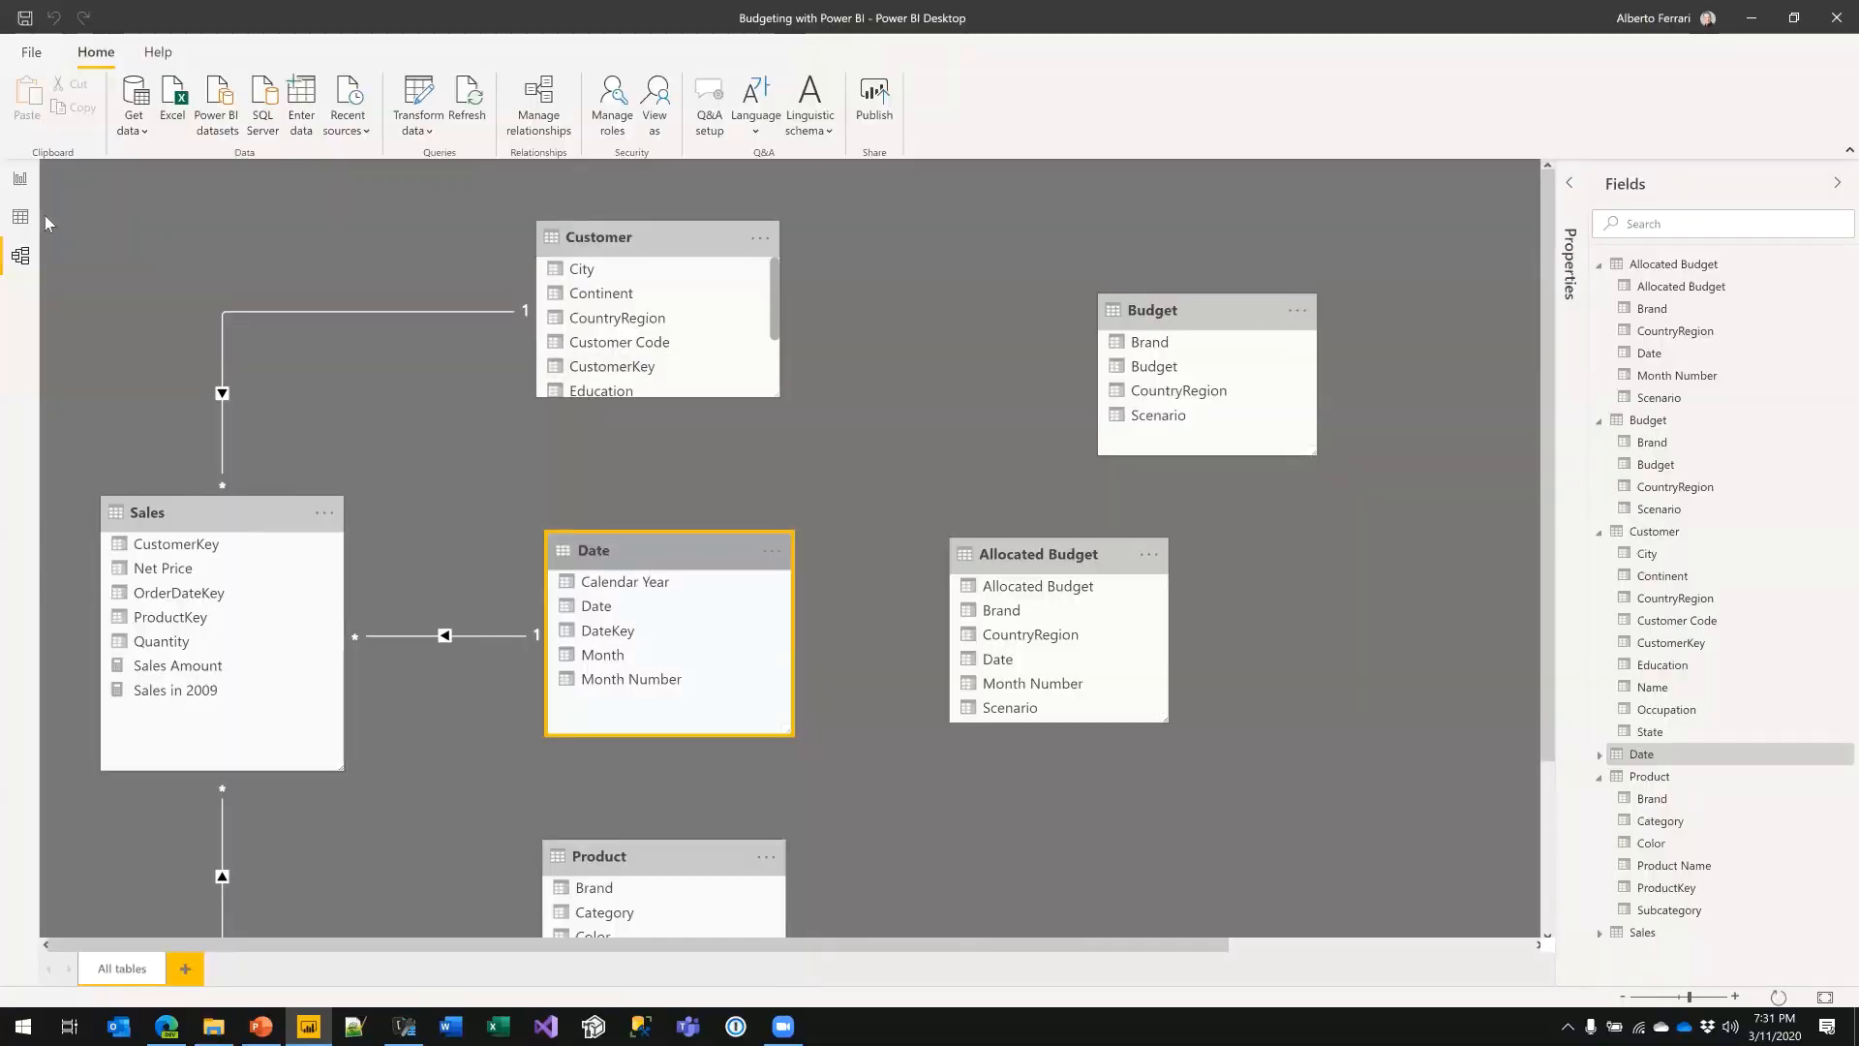
left_click(23, 221)
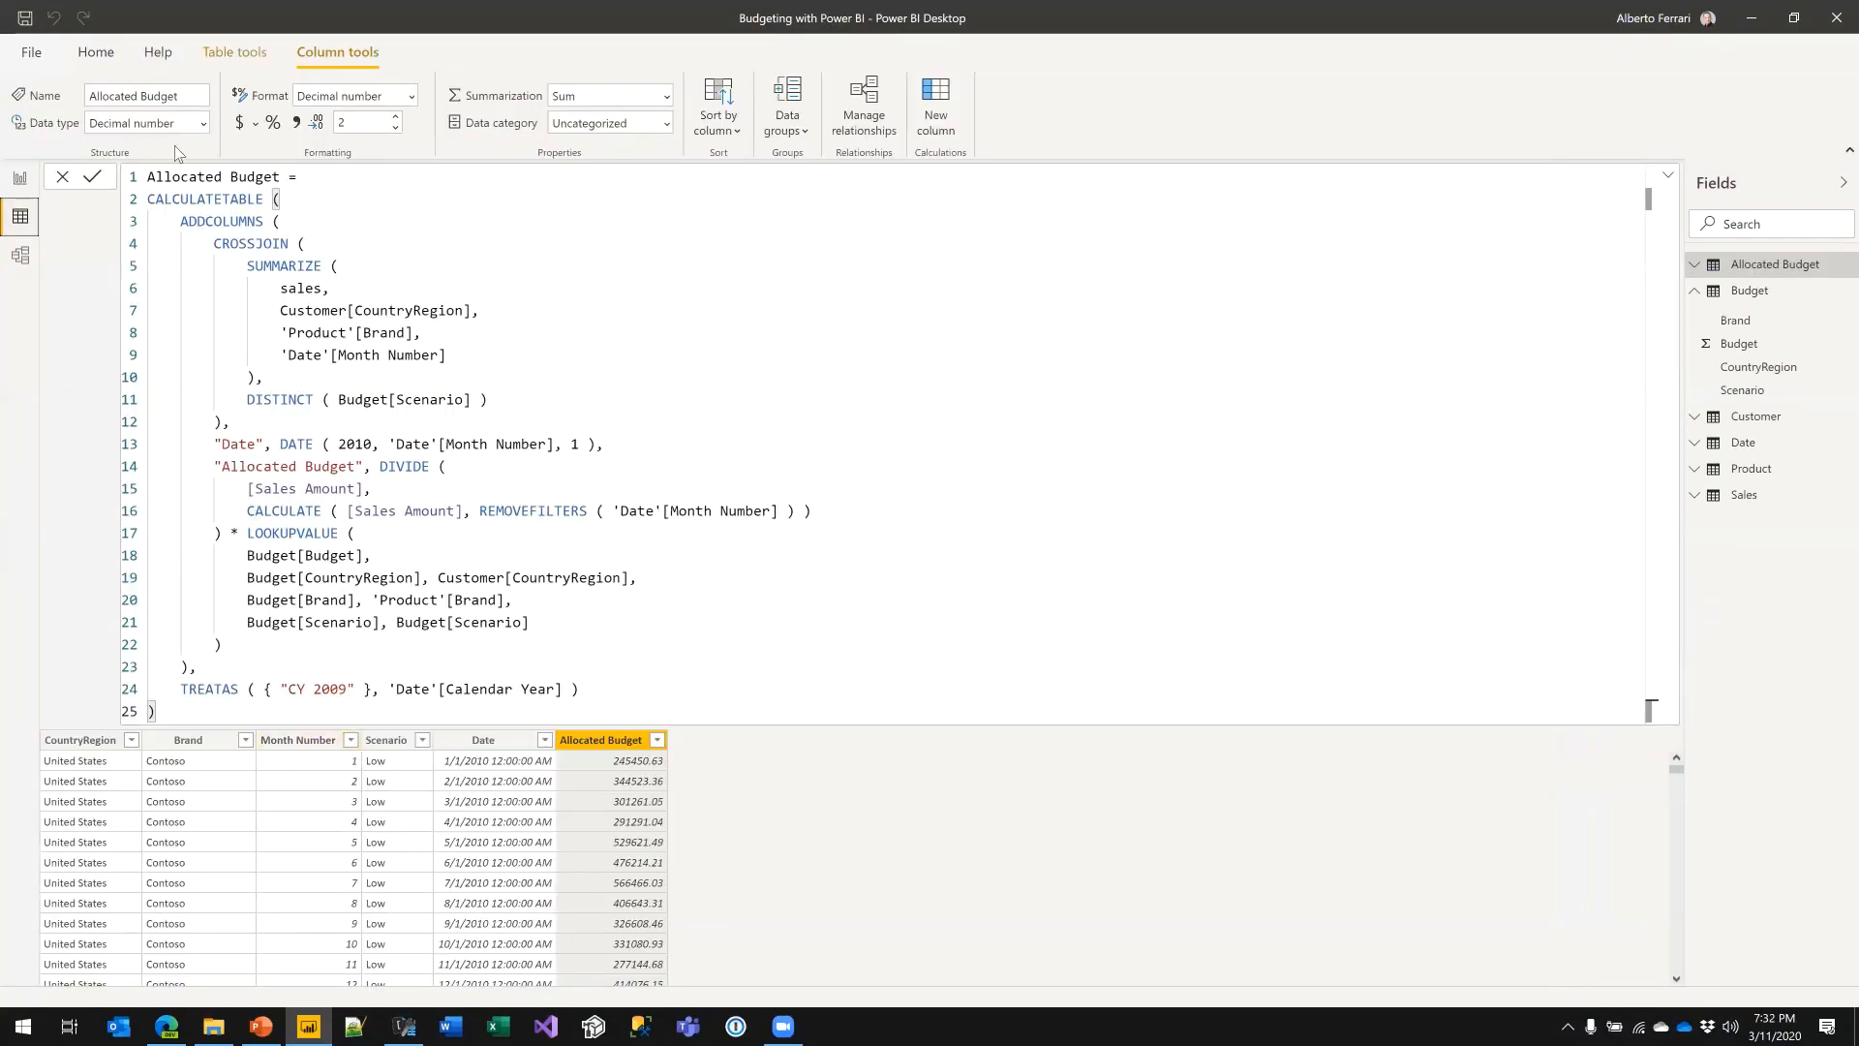
left_click_drag(152, 203, 357, 718)
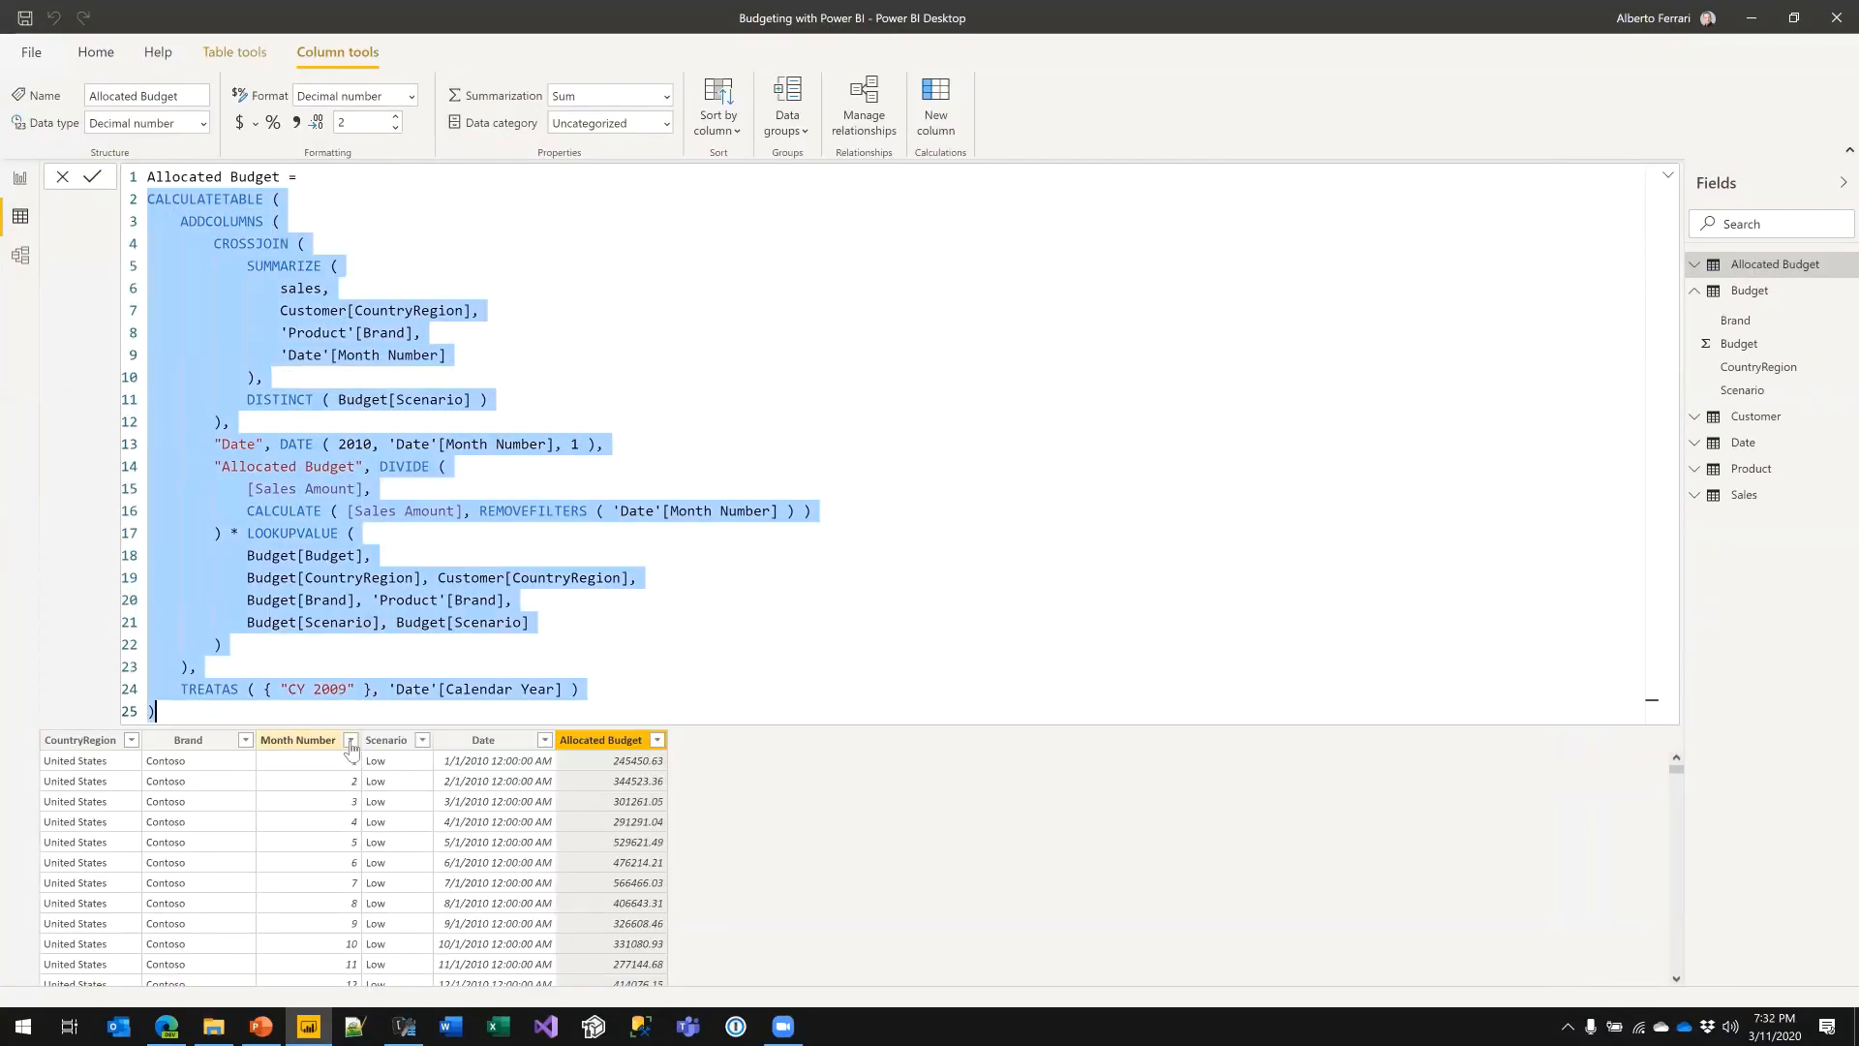
key("ctrl+v")
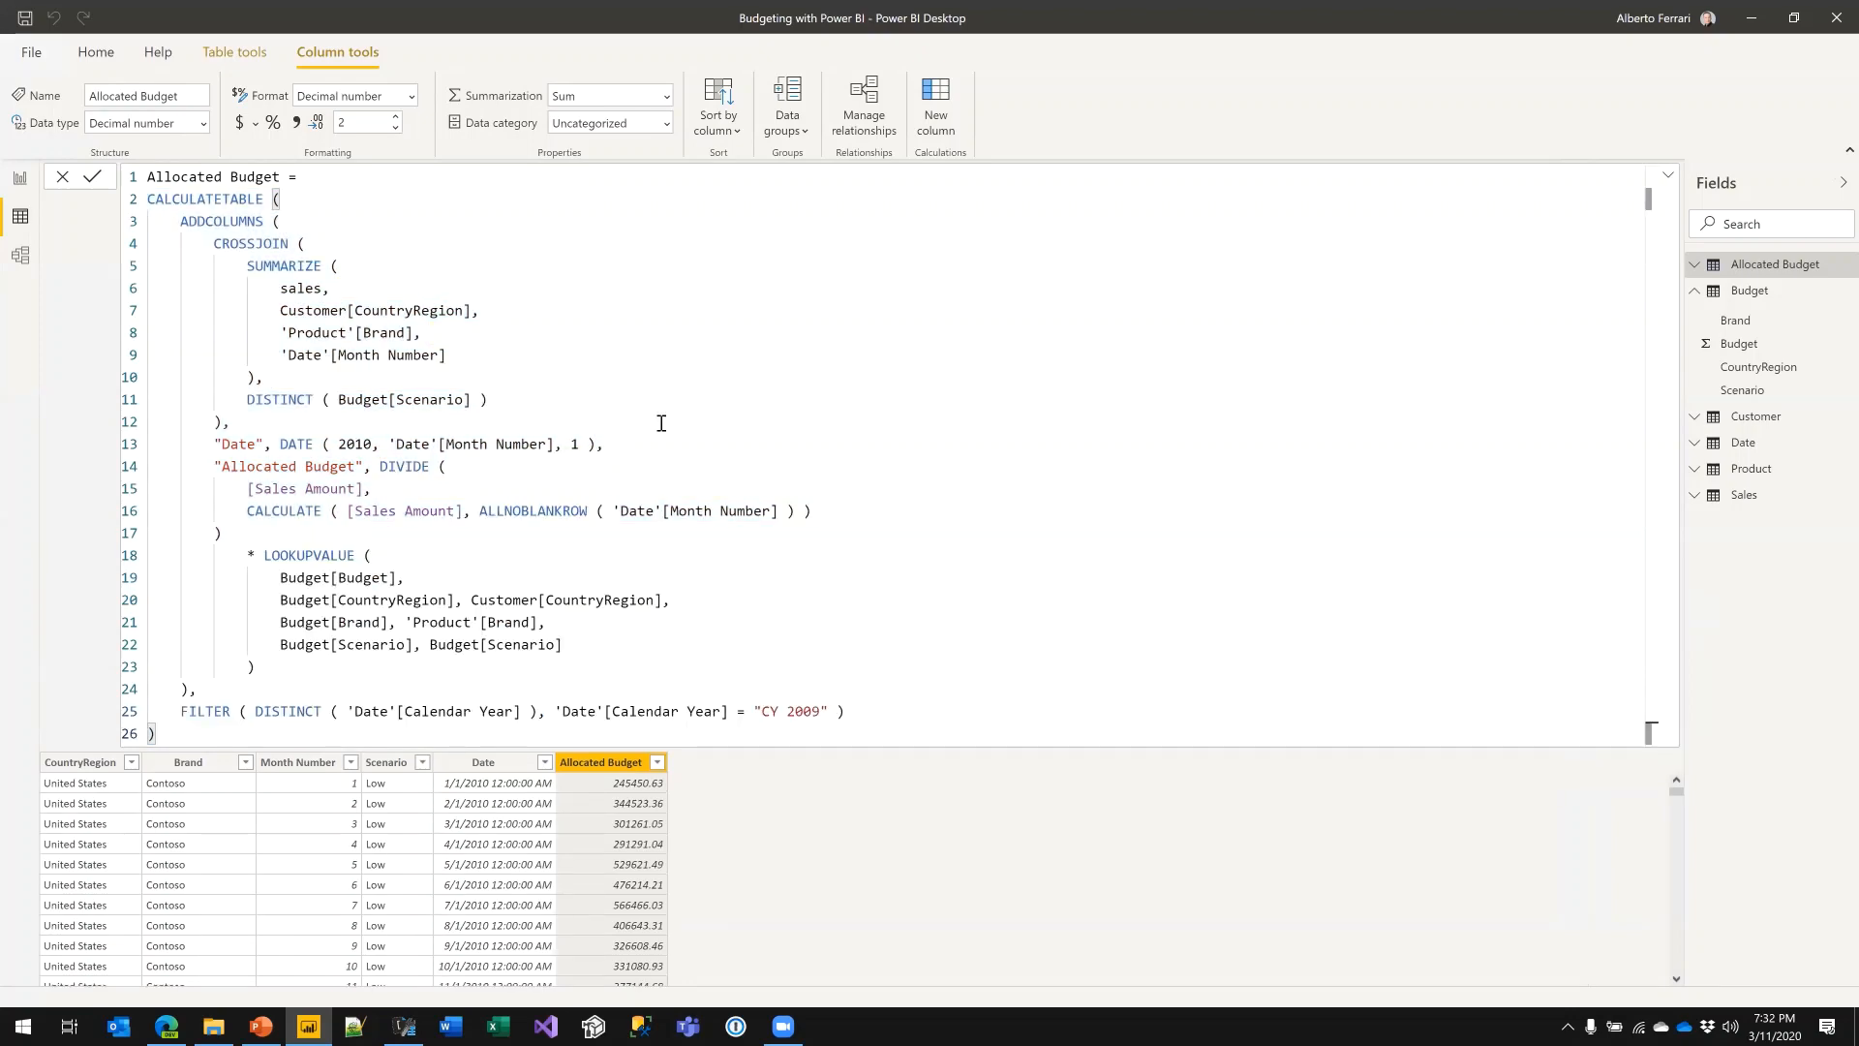
key("Return")
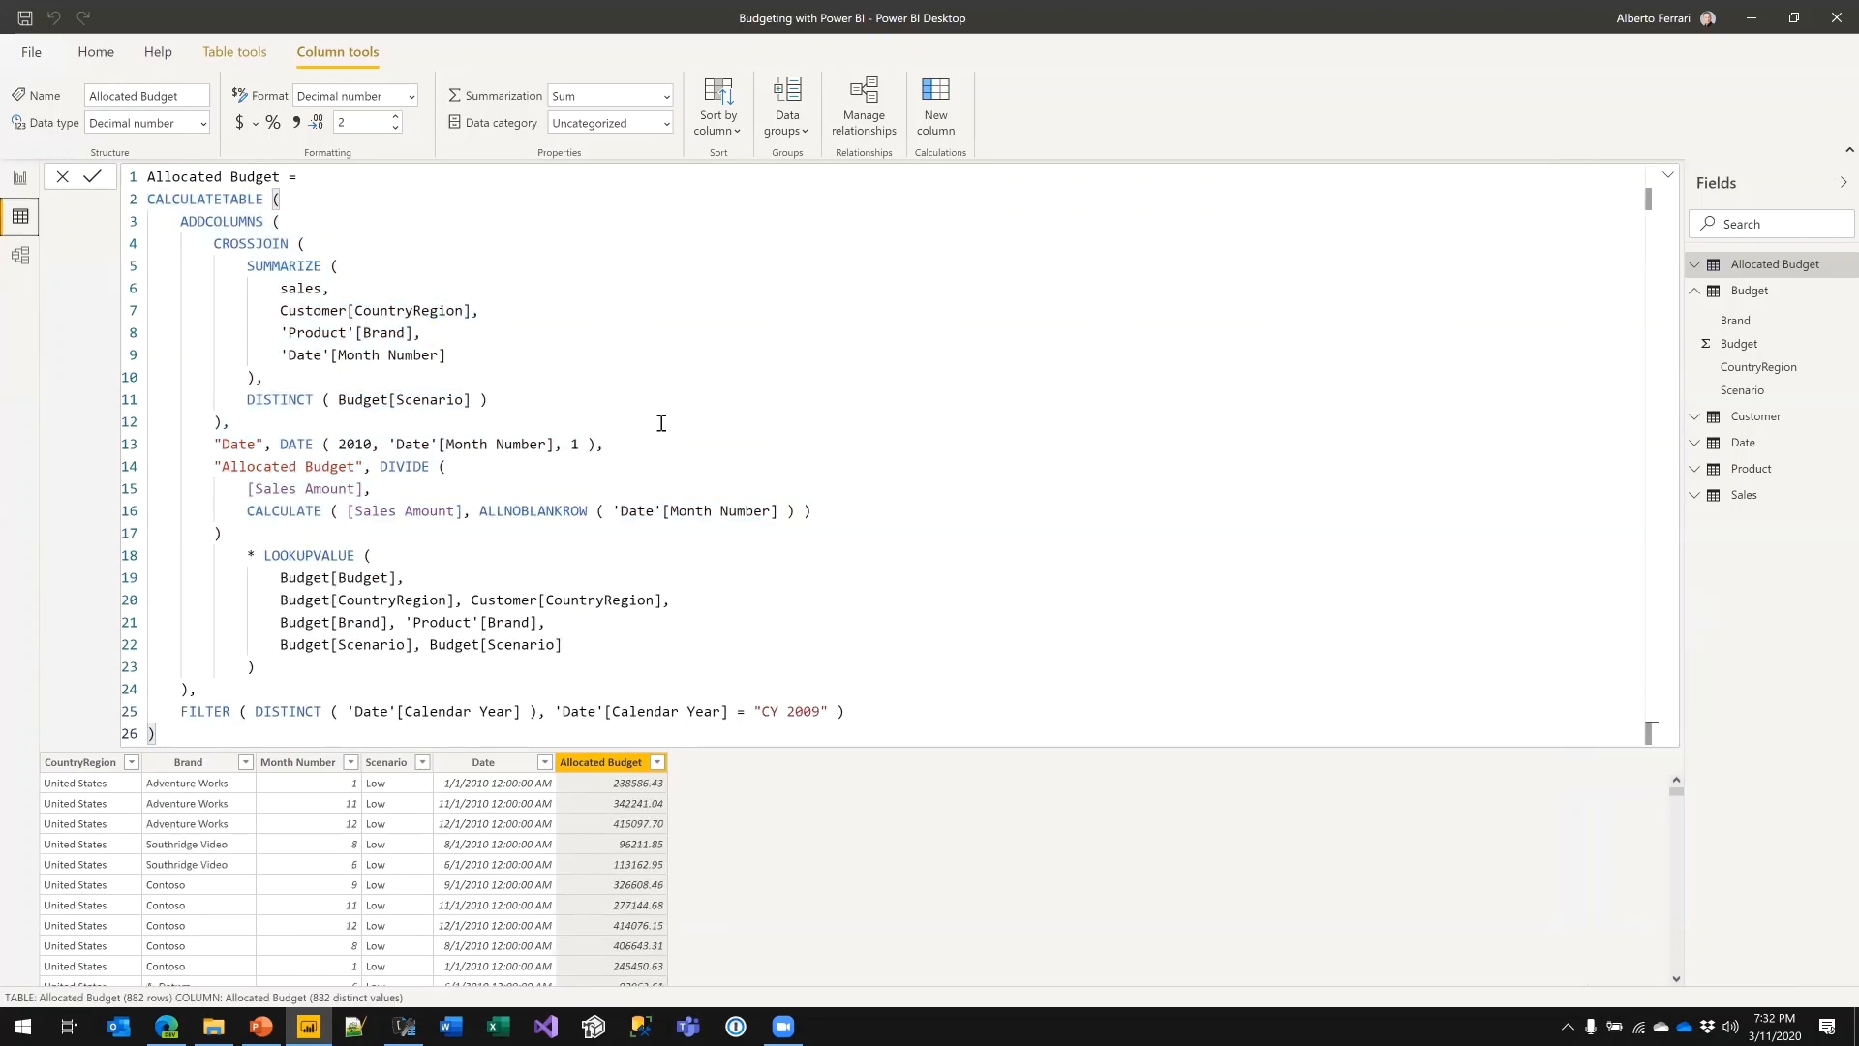
- Return to the model diagram and select the Allocated Budget table
left_click(20, 254)
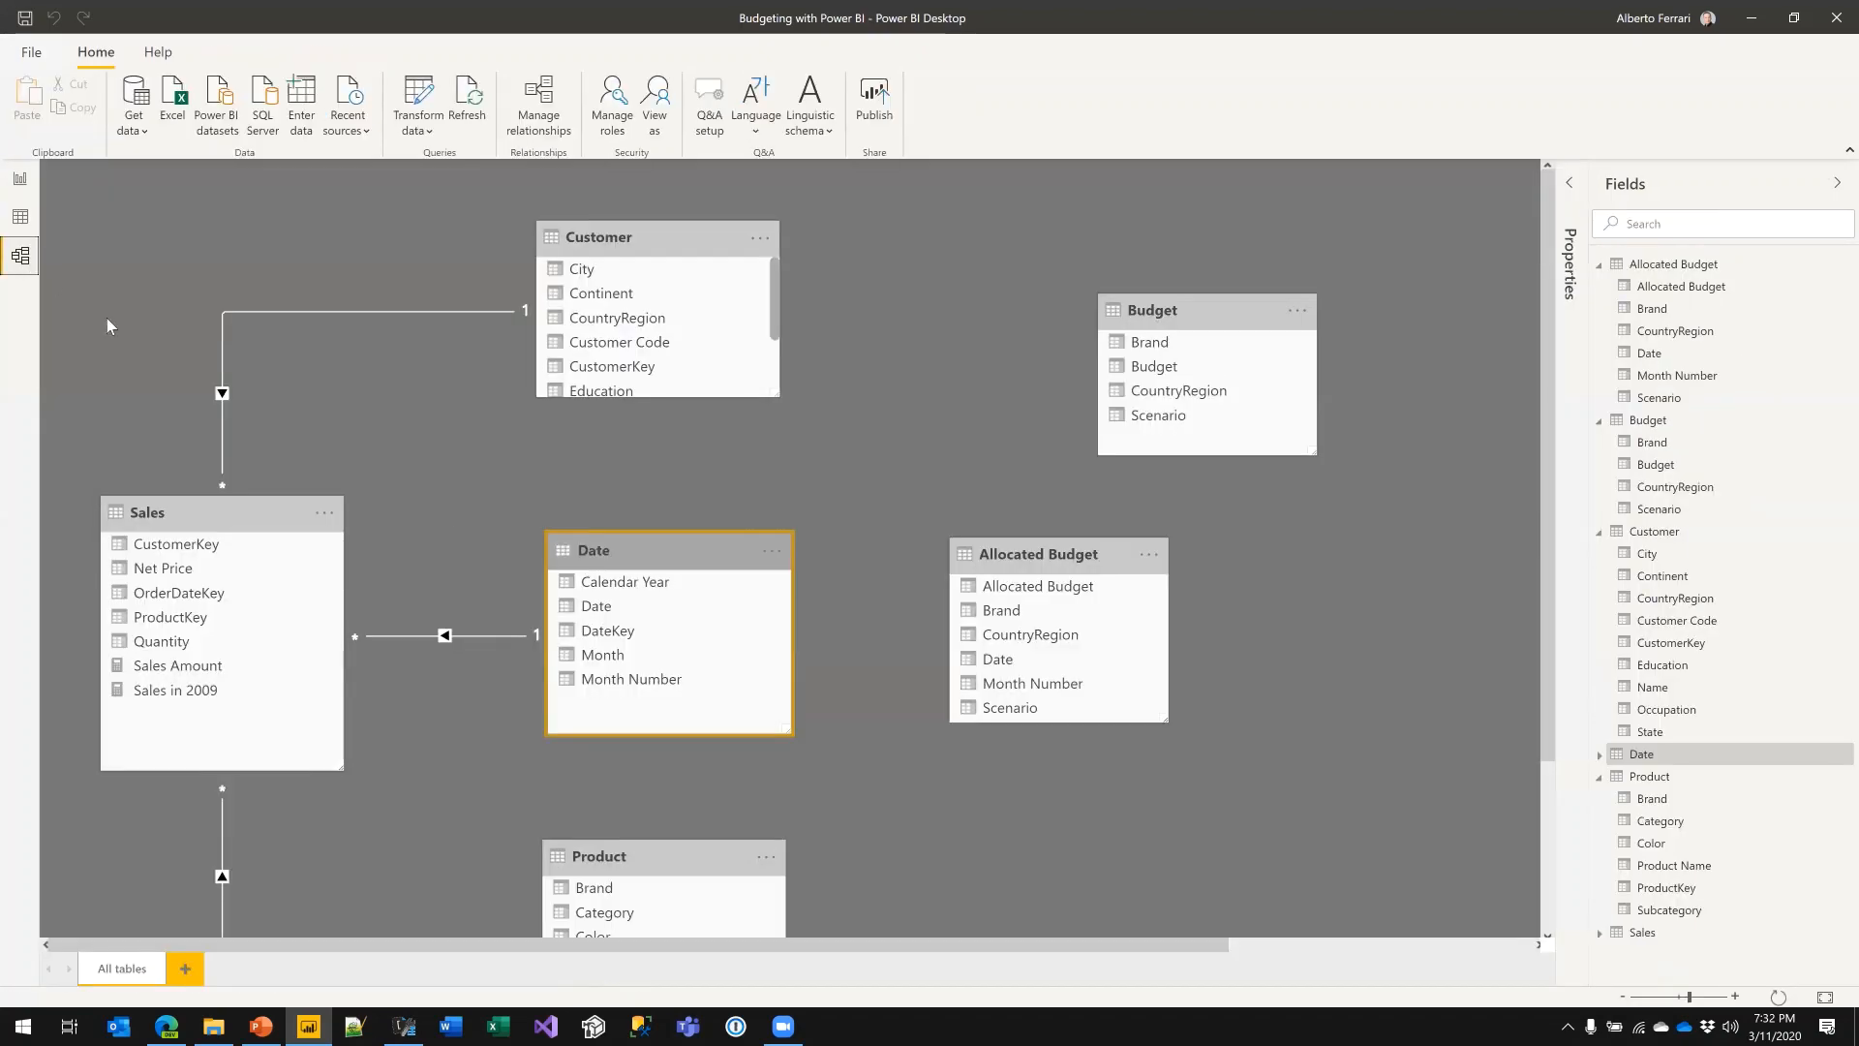
left_click(1087, 558)
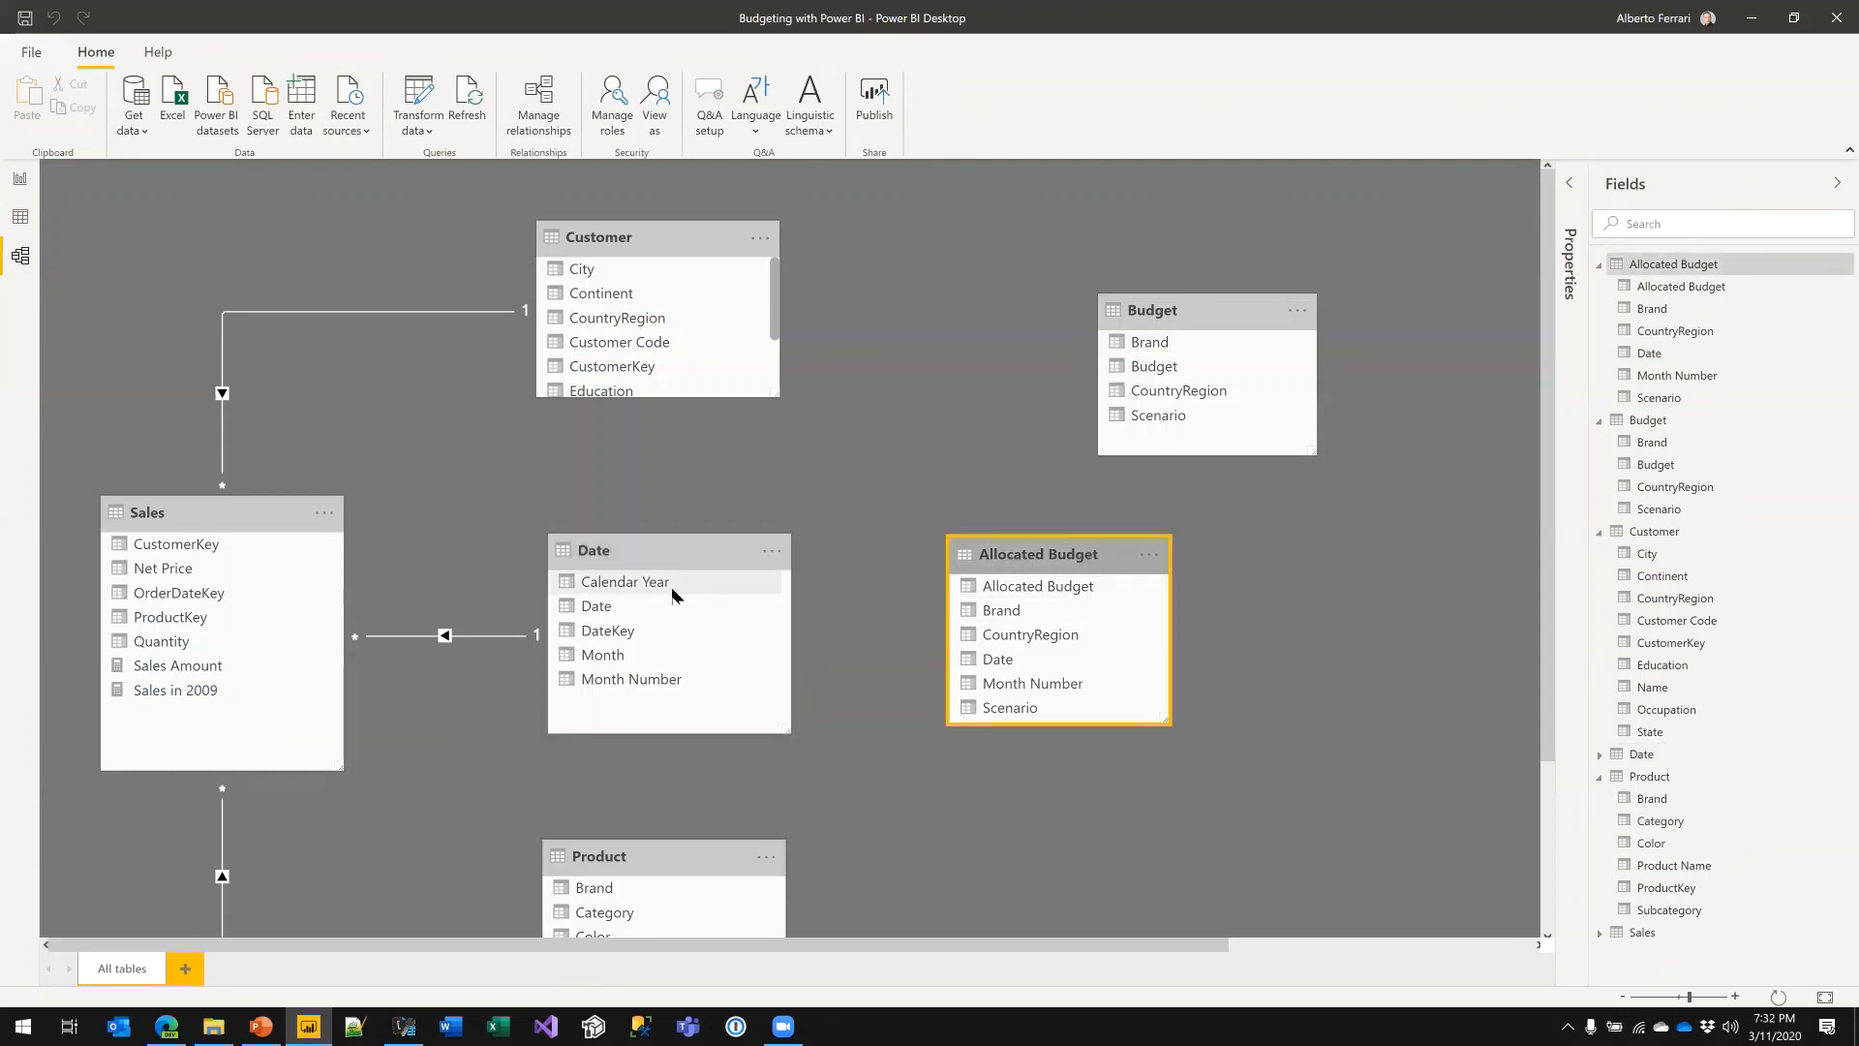
- Relate the Date column of Allocated Budget to the Date column of the Date table and shift the Allocated Budget table slightly away
key("alt+Tab")
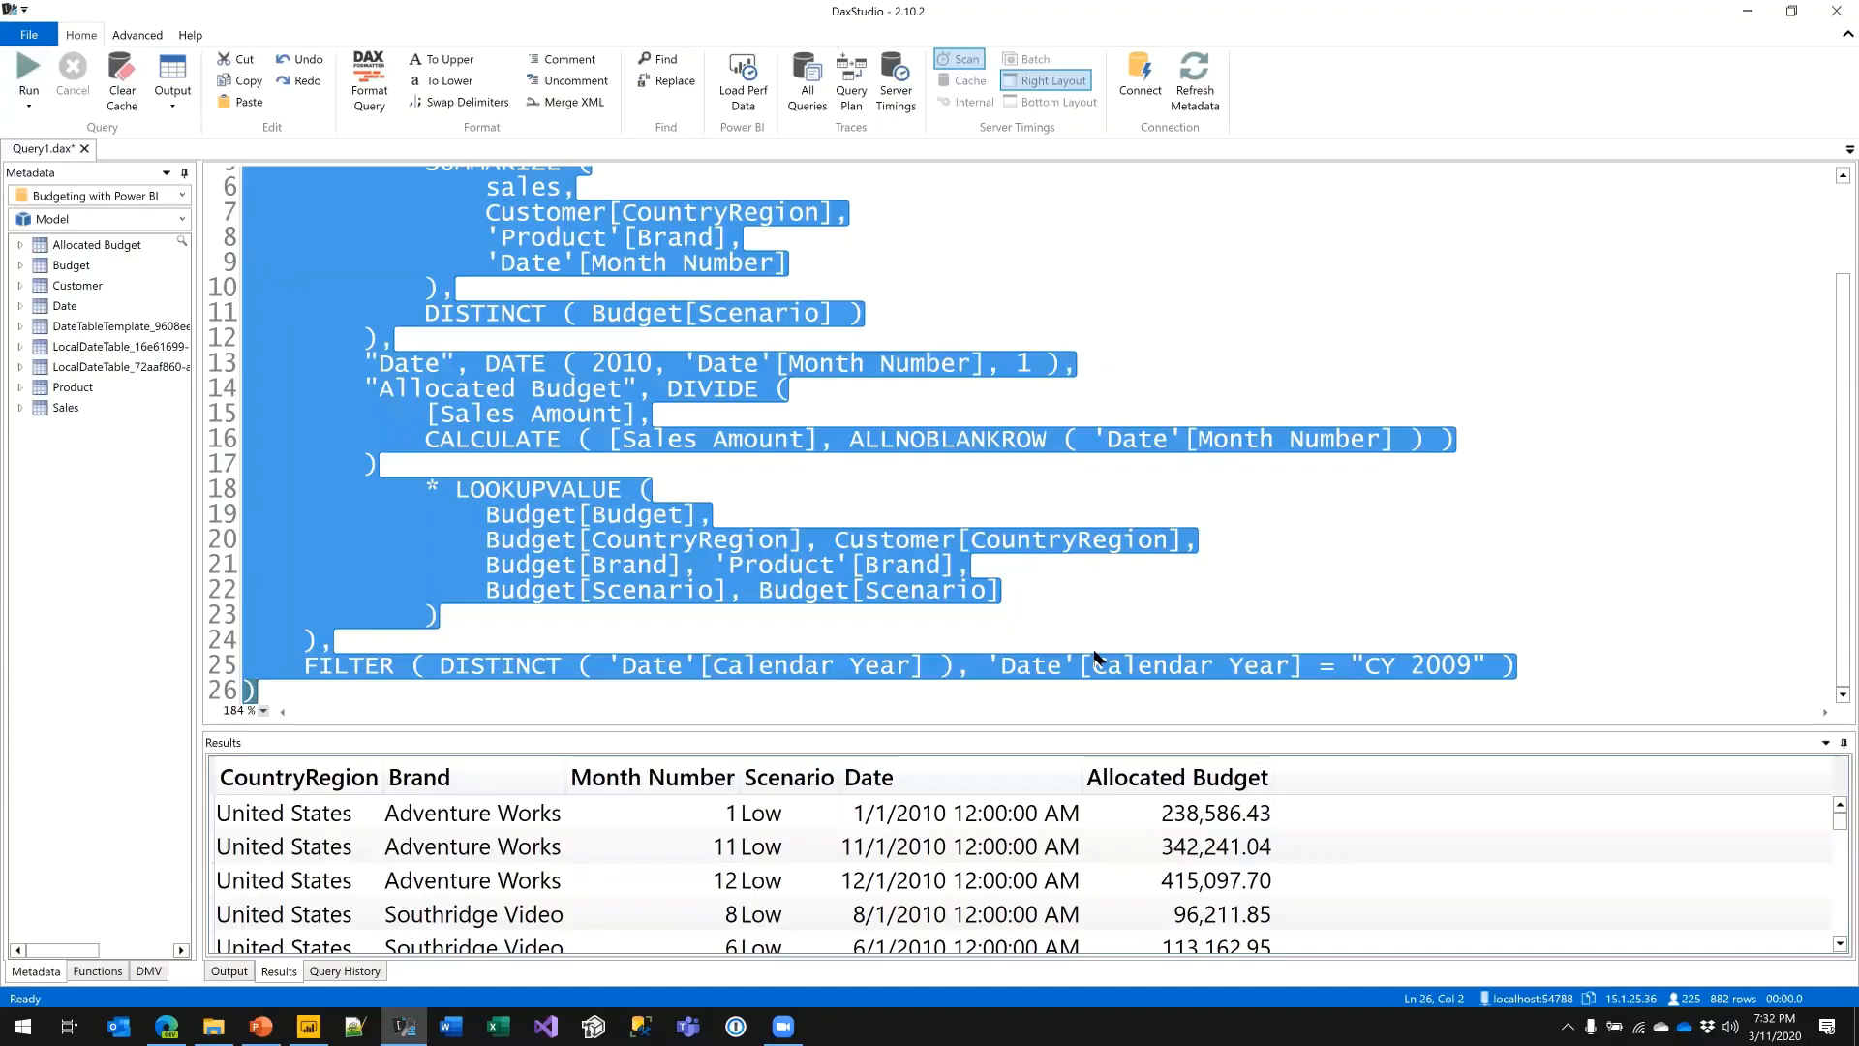
key("alt+Tab")
left_click_drag(998, 658, 622, 610)
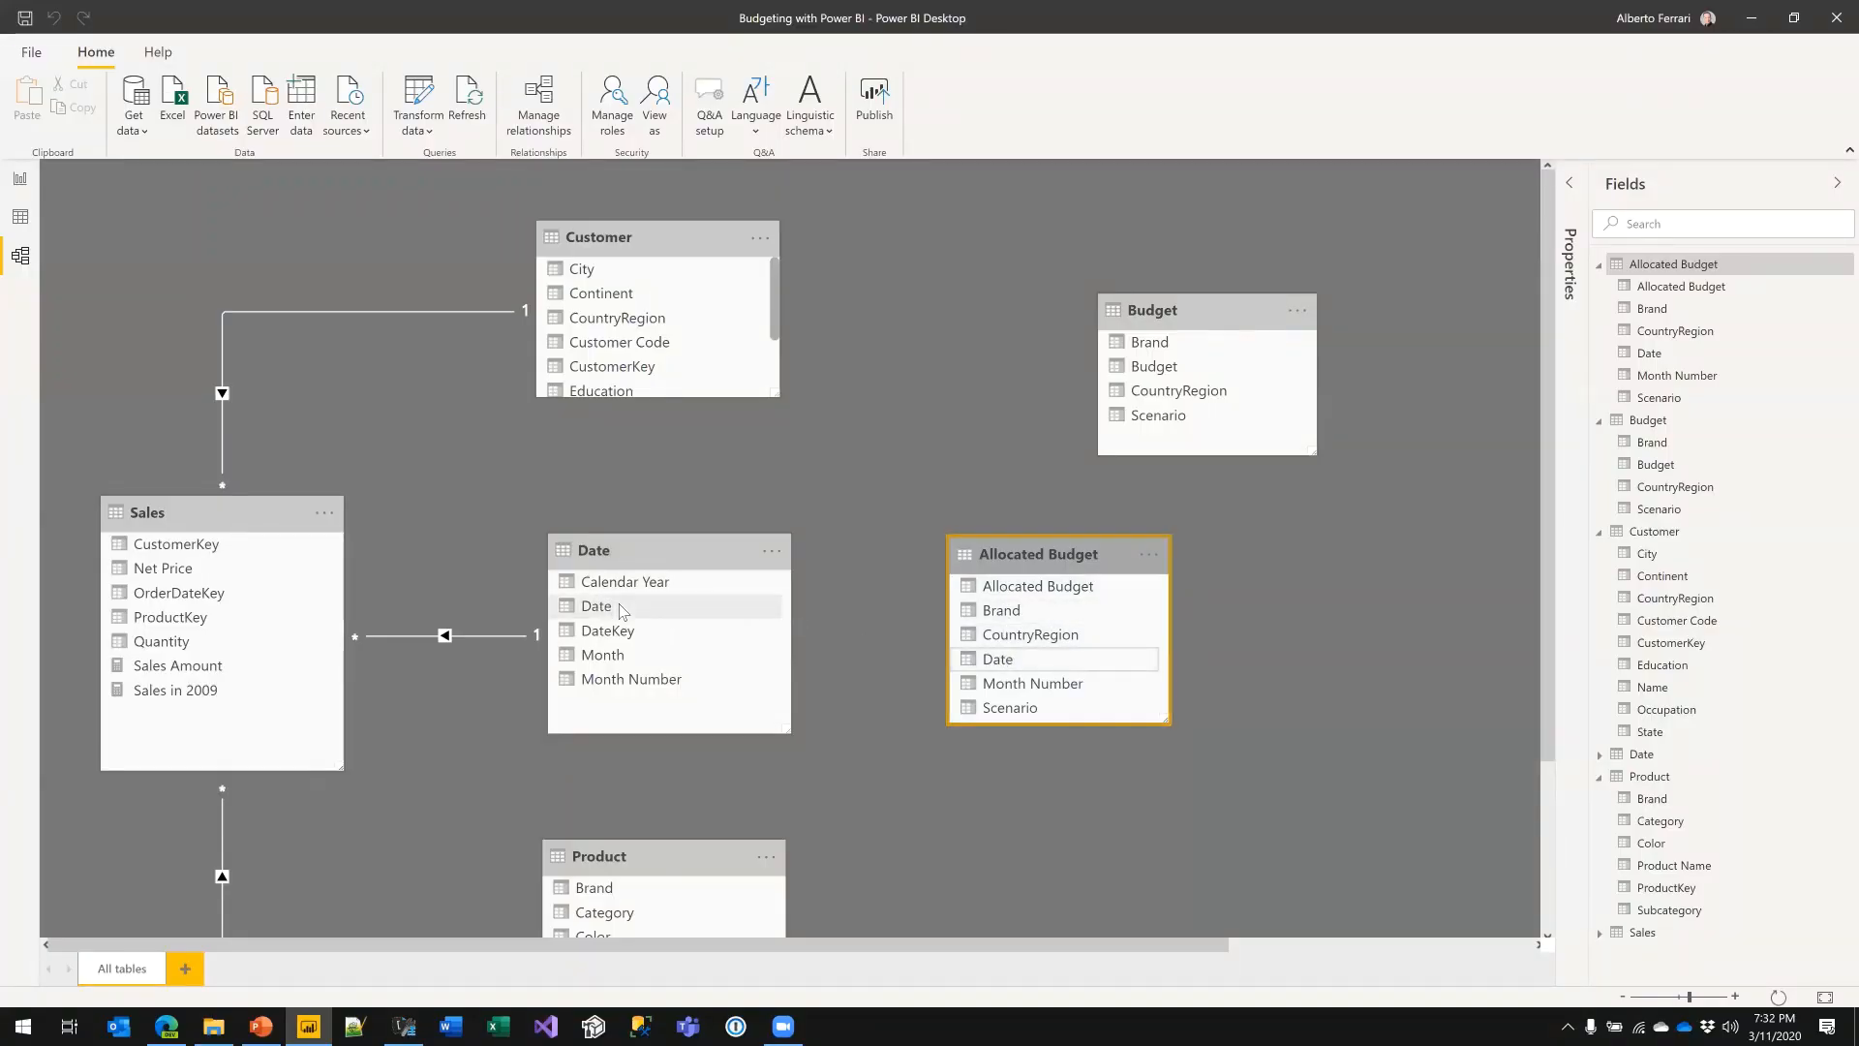
left_click_drag(1048, 556, 1082, 556)
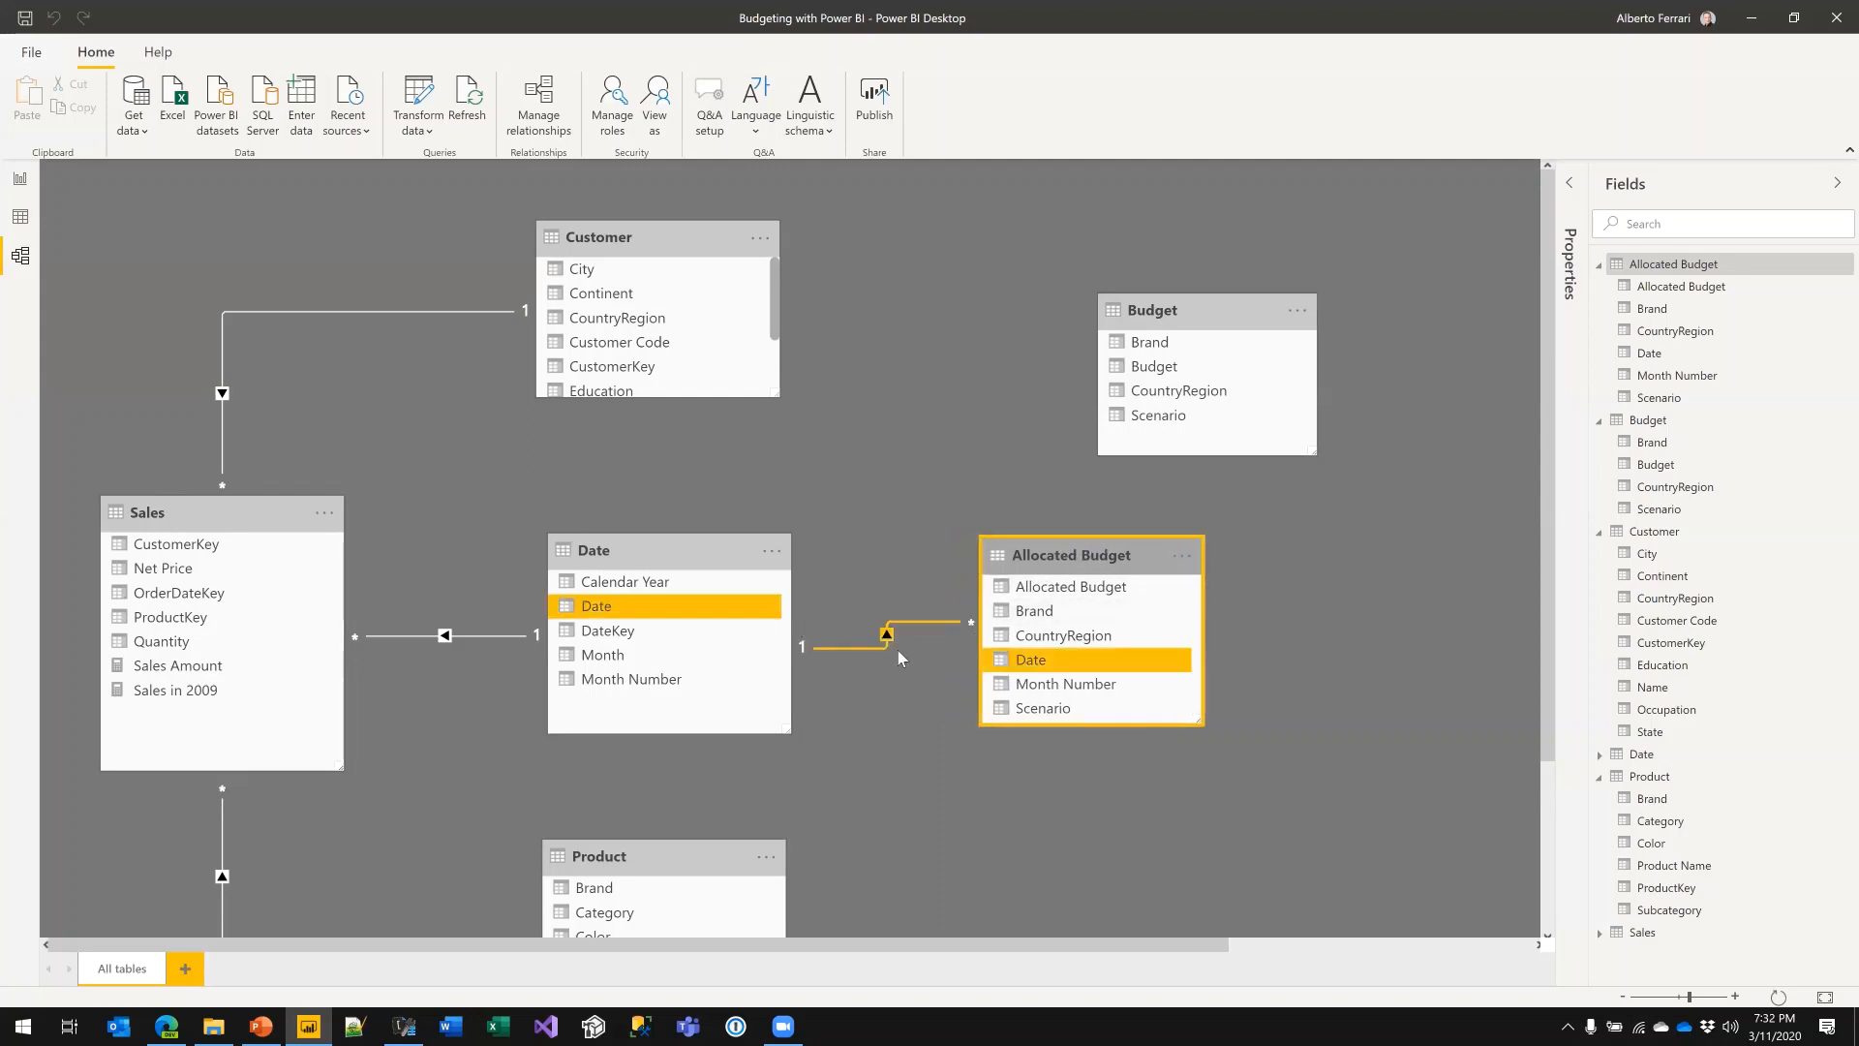
left_click(756, 561)
left_click(1048, 558)
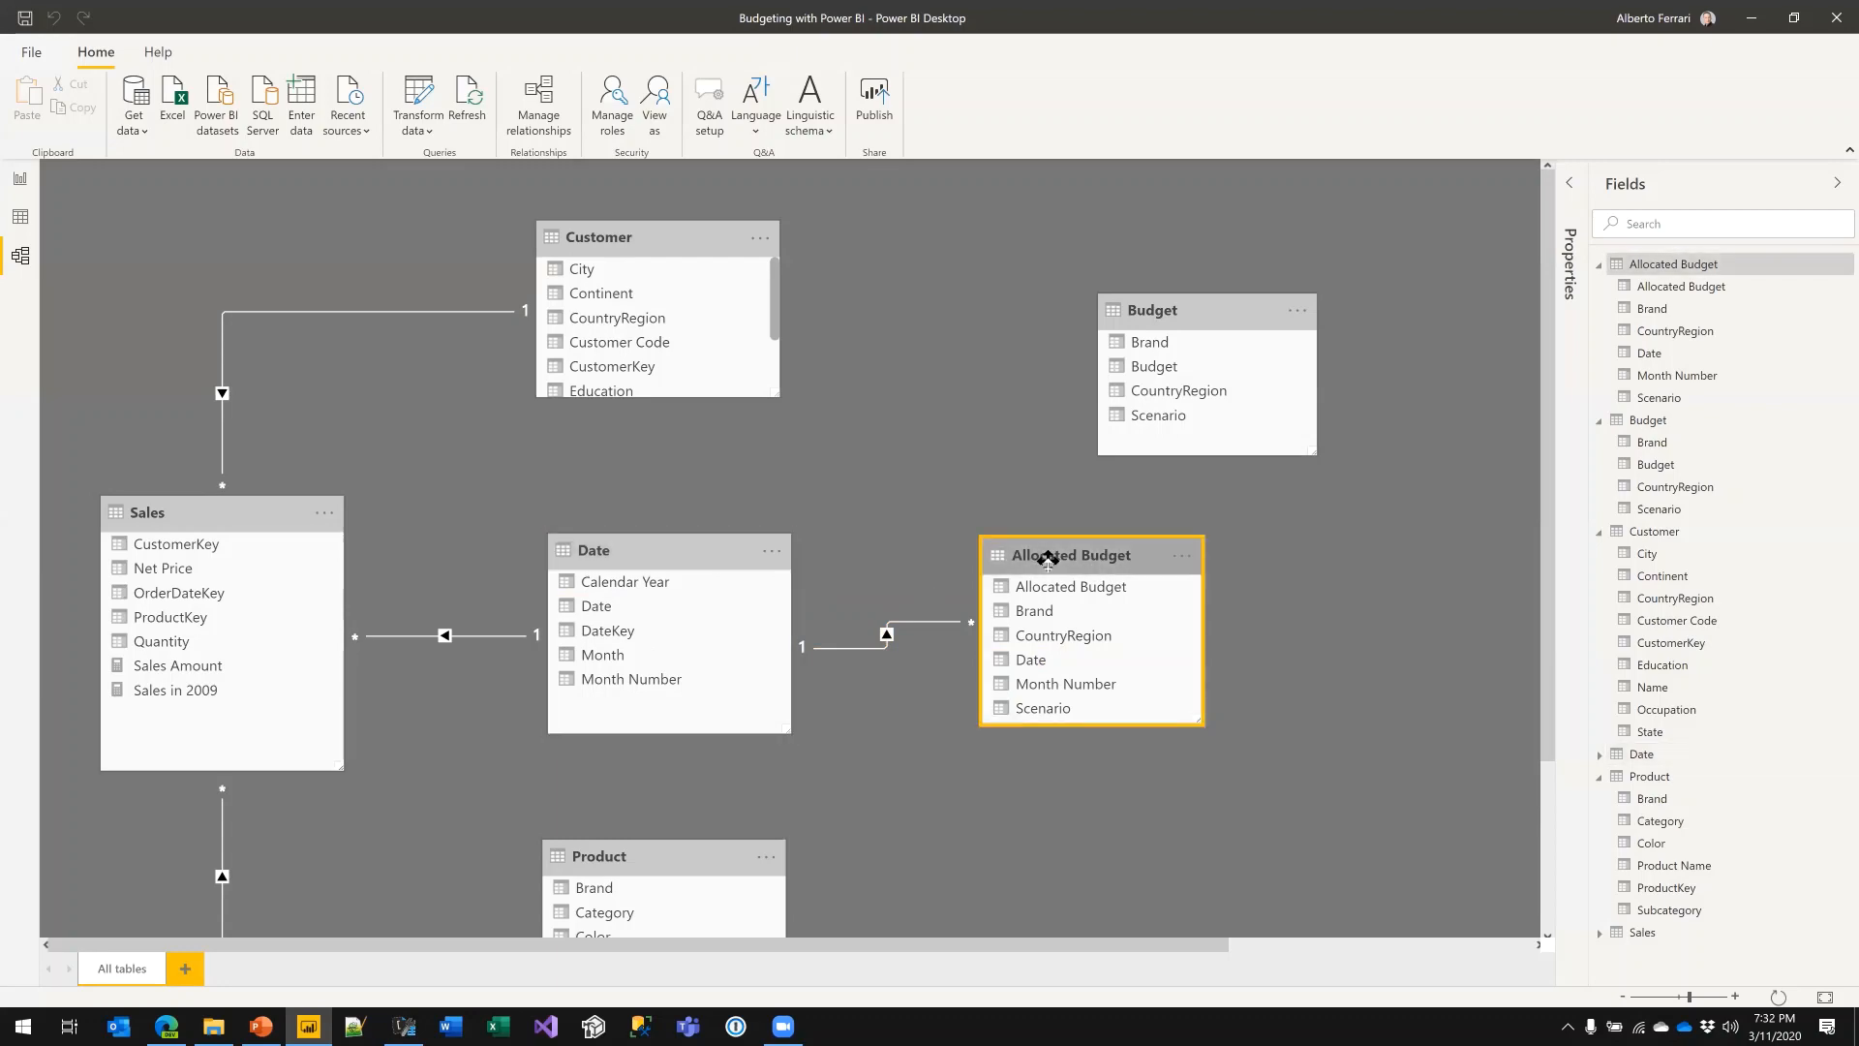
- On the Budgeting report page, remove Budget from the monthly matrix and hide the Budget table
left_click(19, 178)
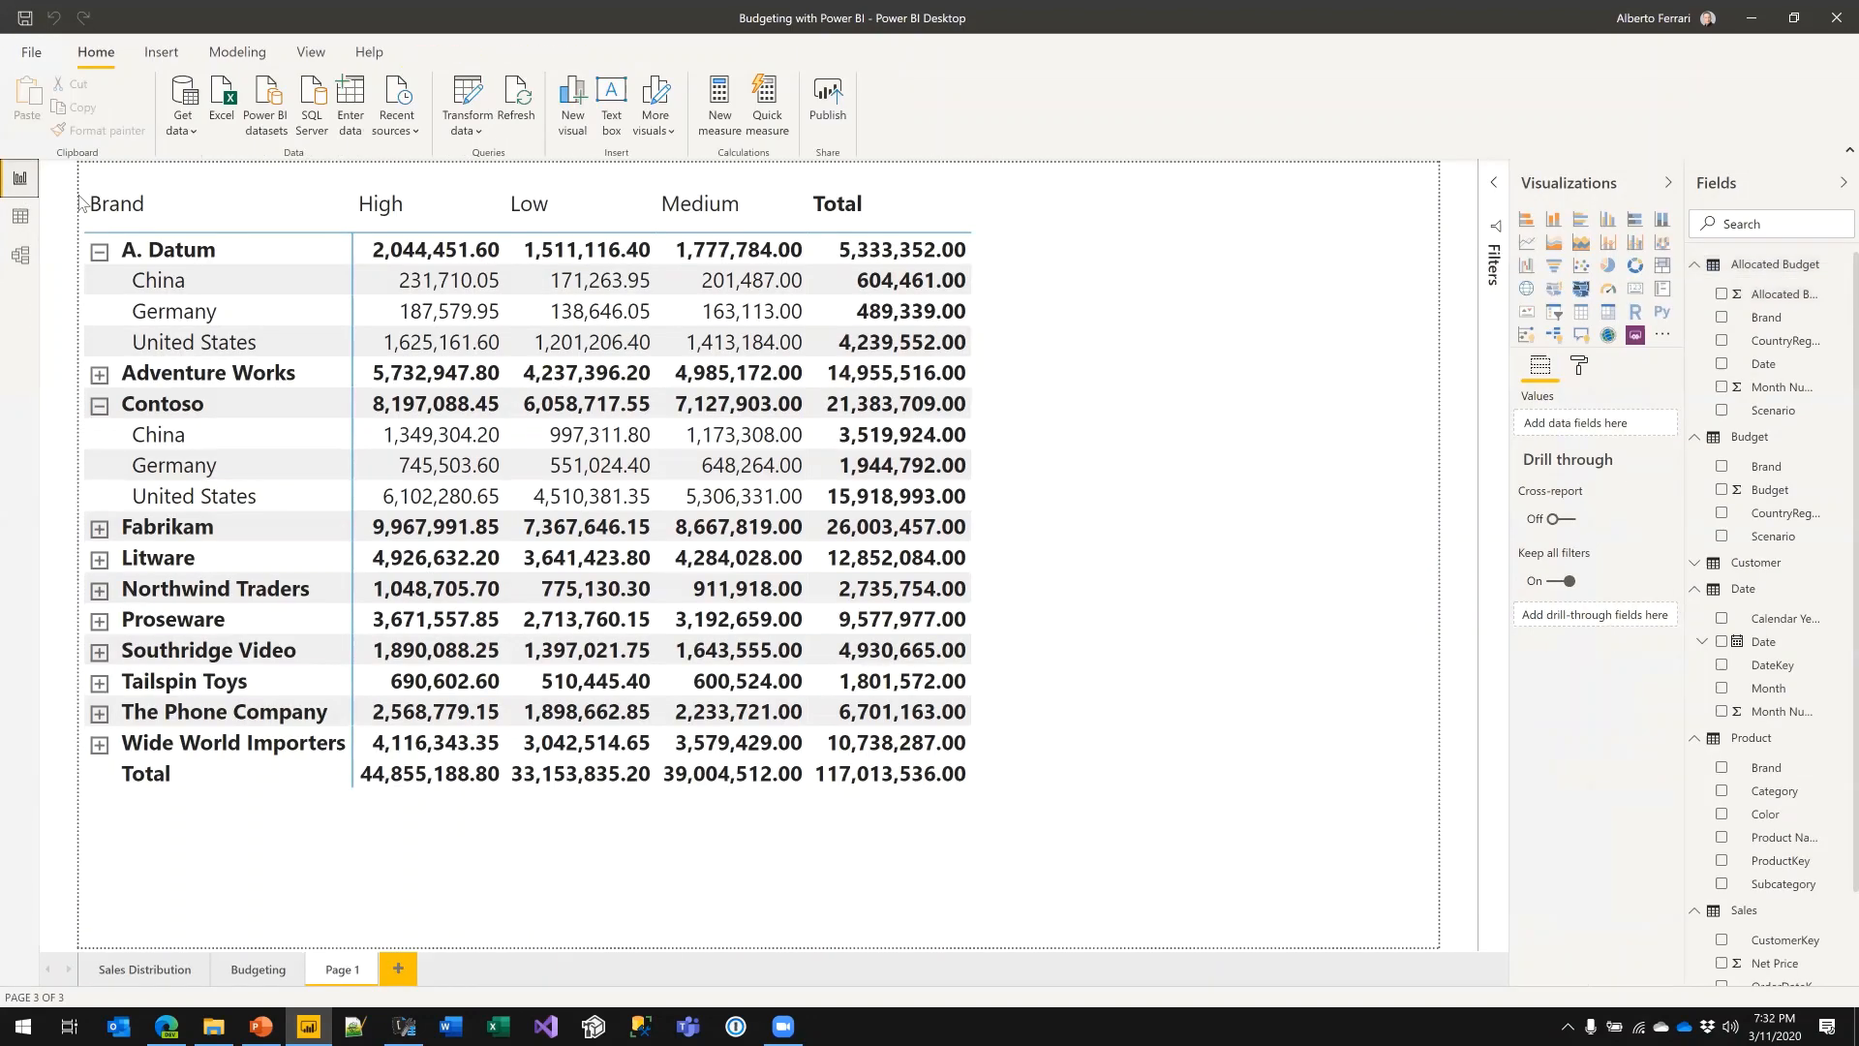
left_click(258, 970)
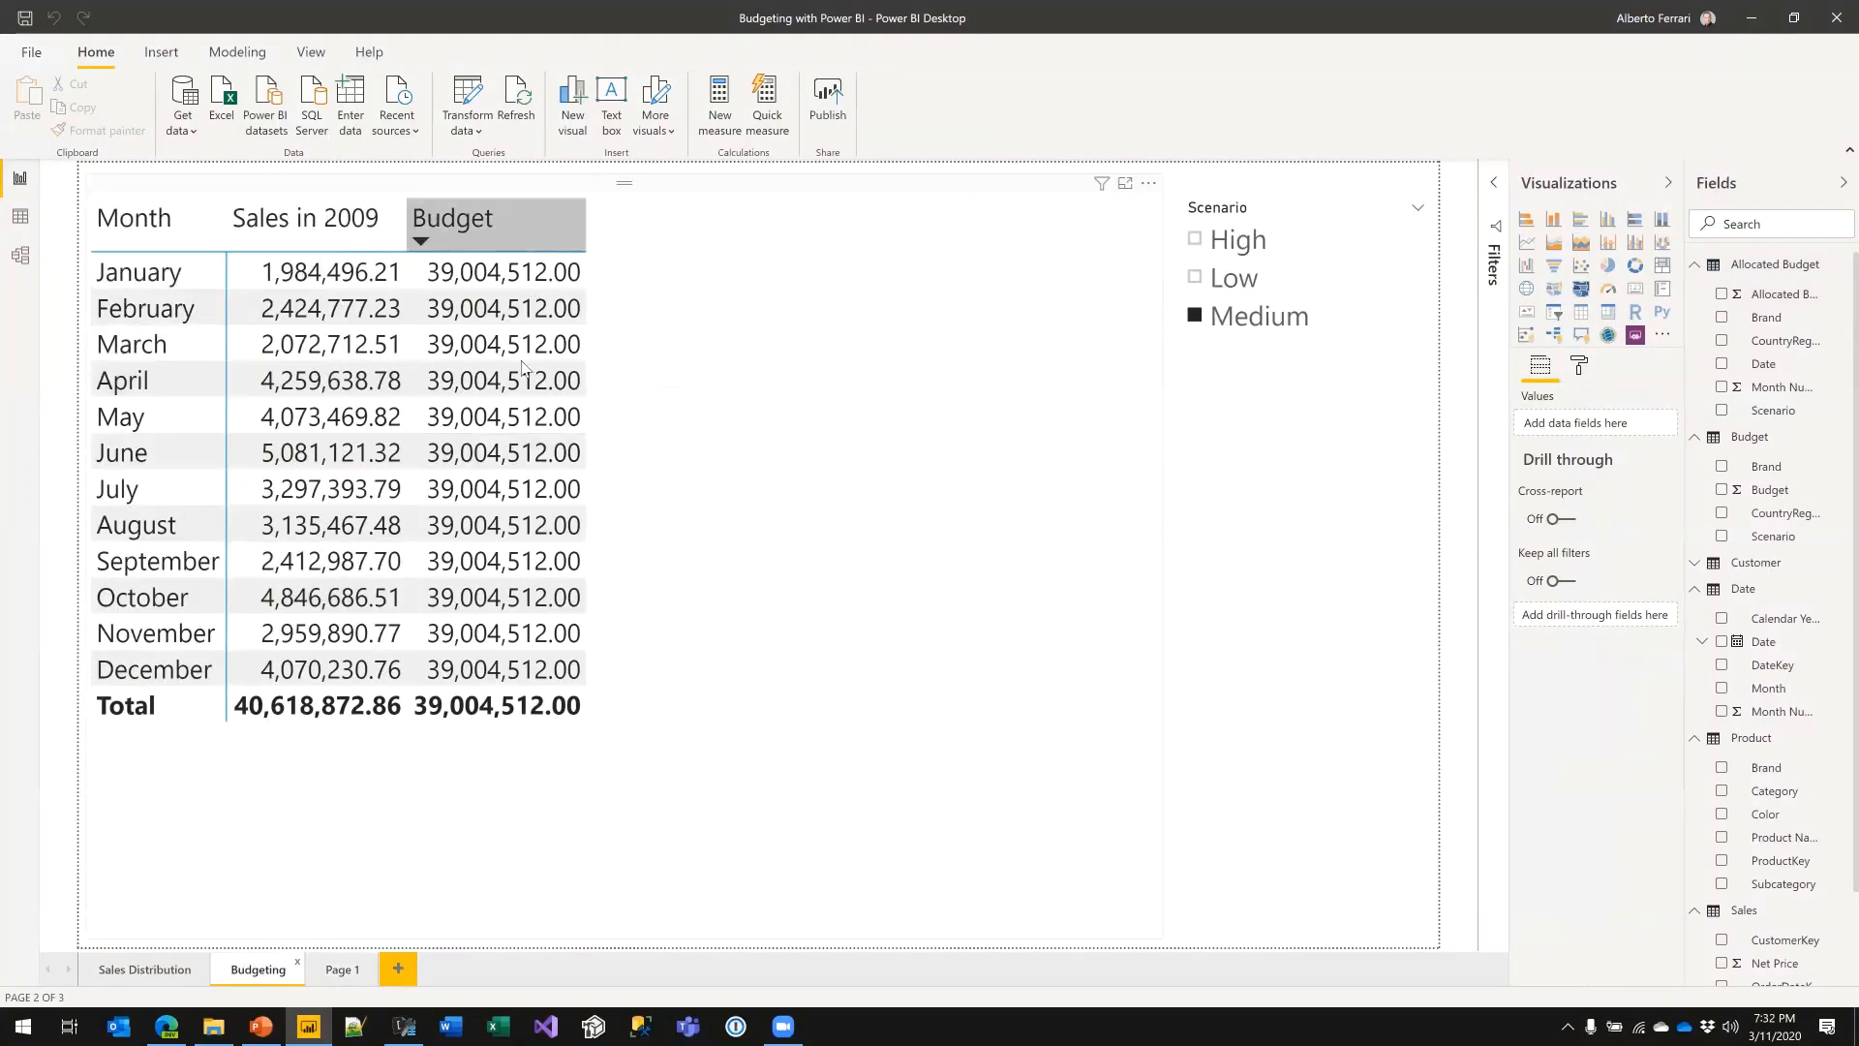
left_click(828, 441)
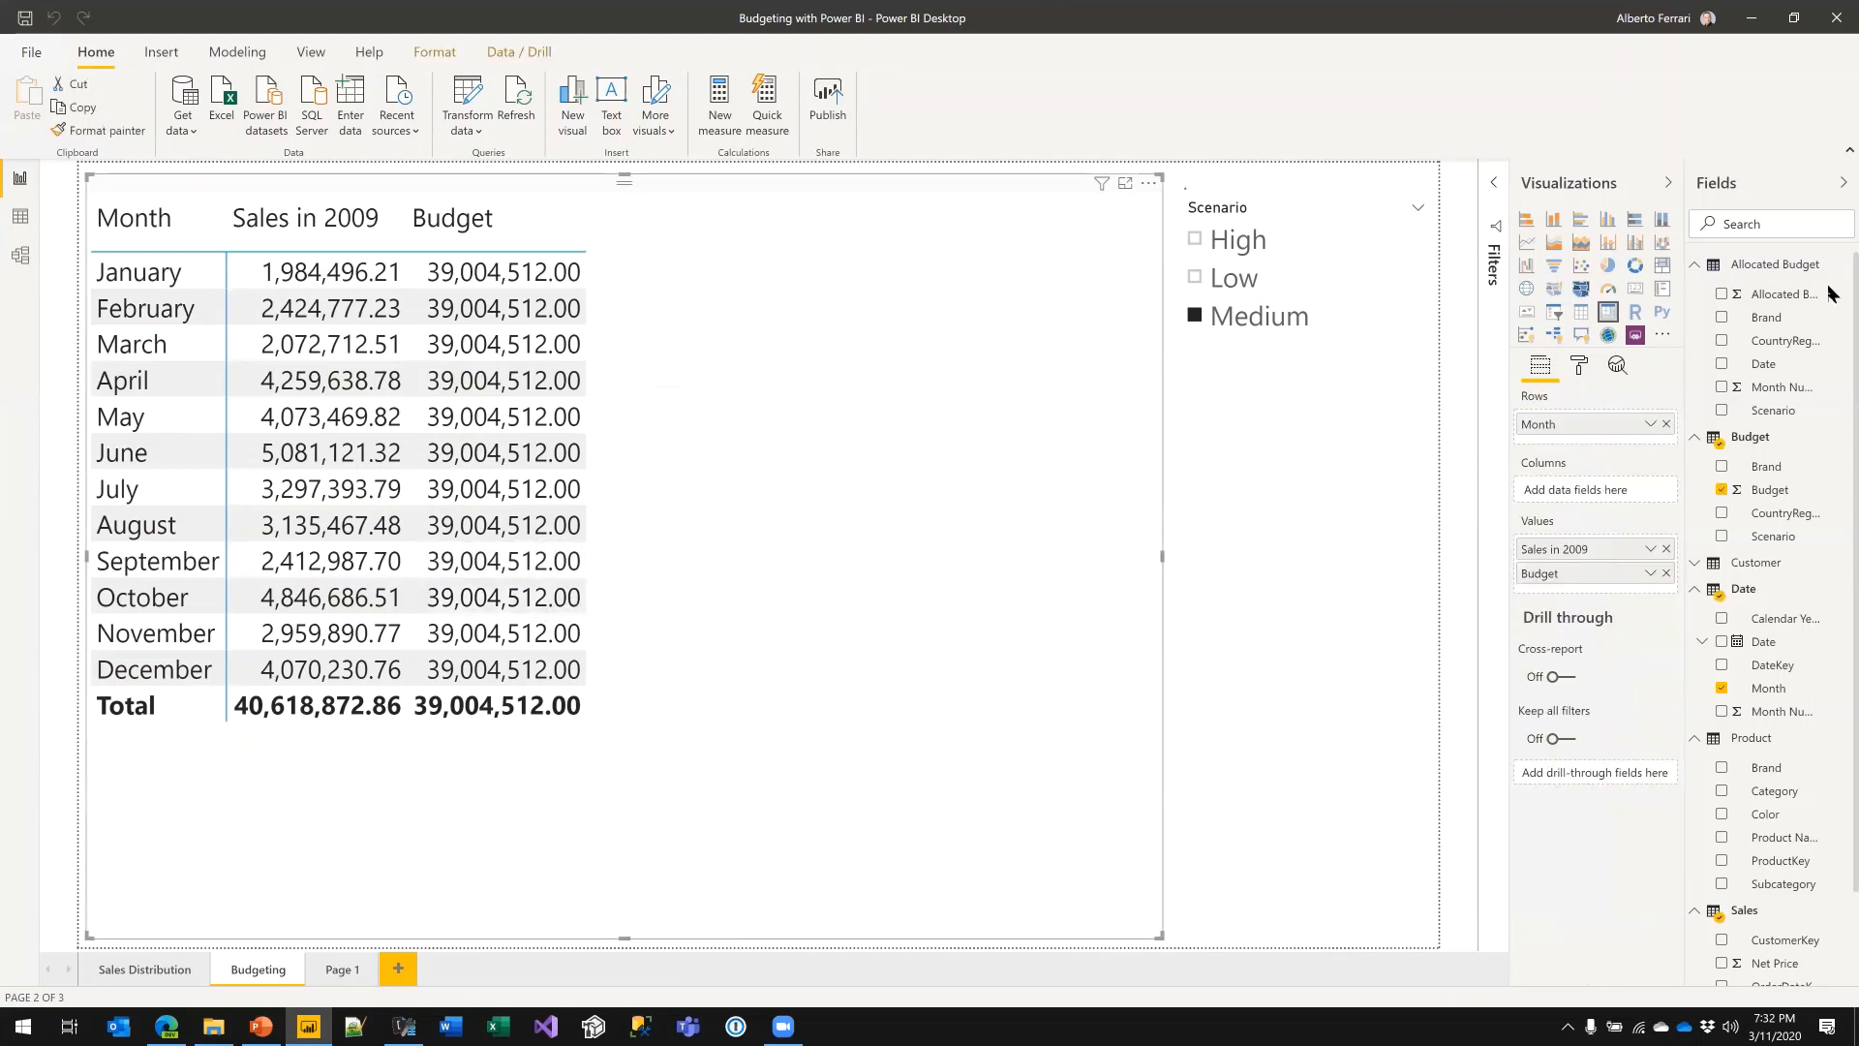
left_click(1722, 490)
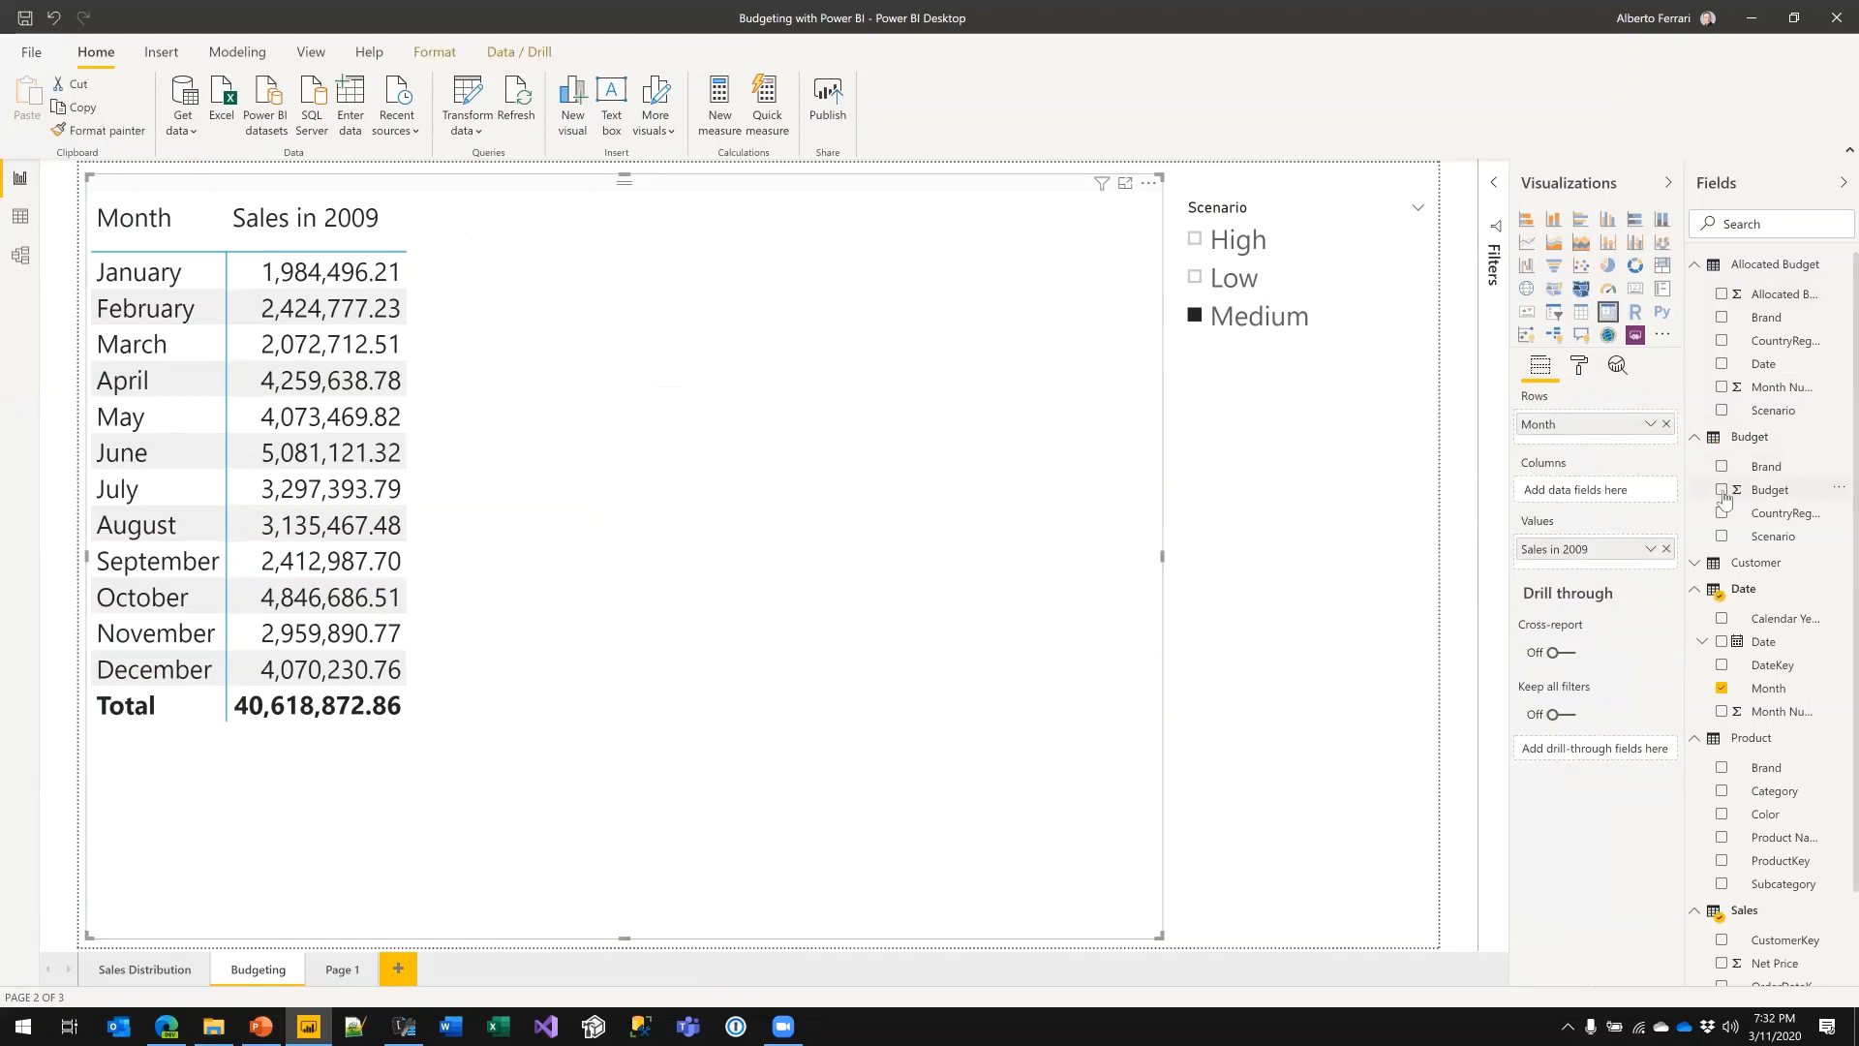
right_click(1758, 445)
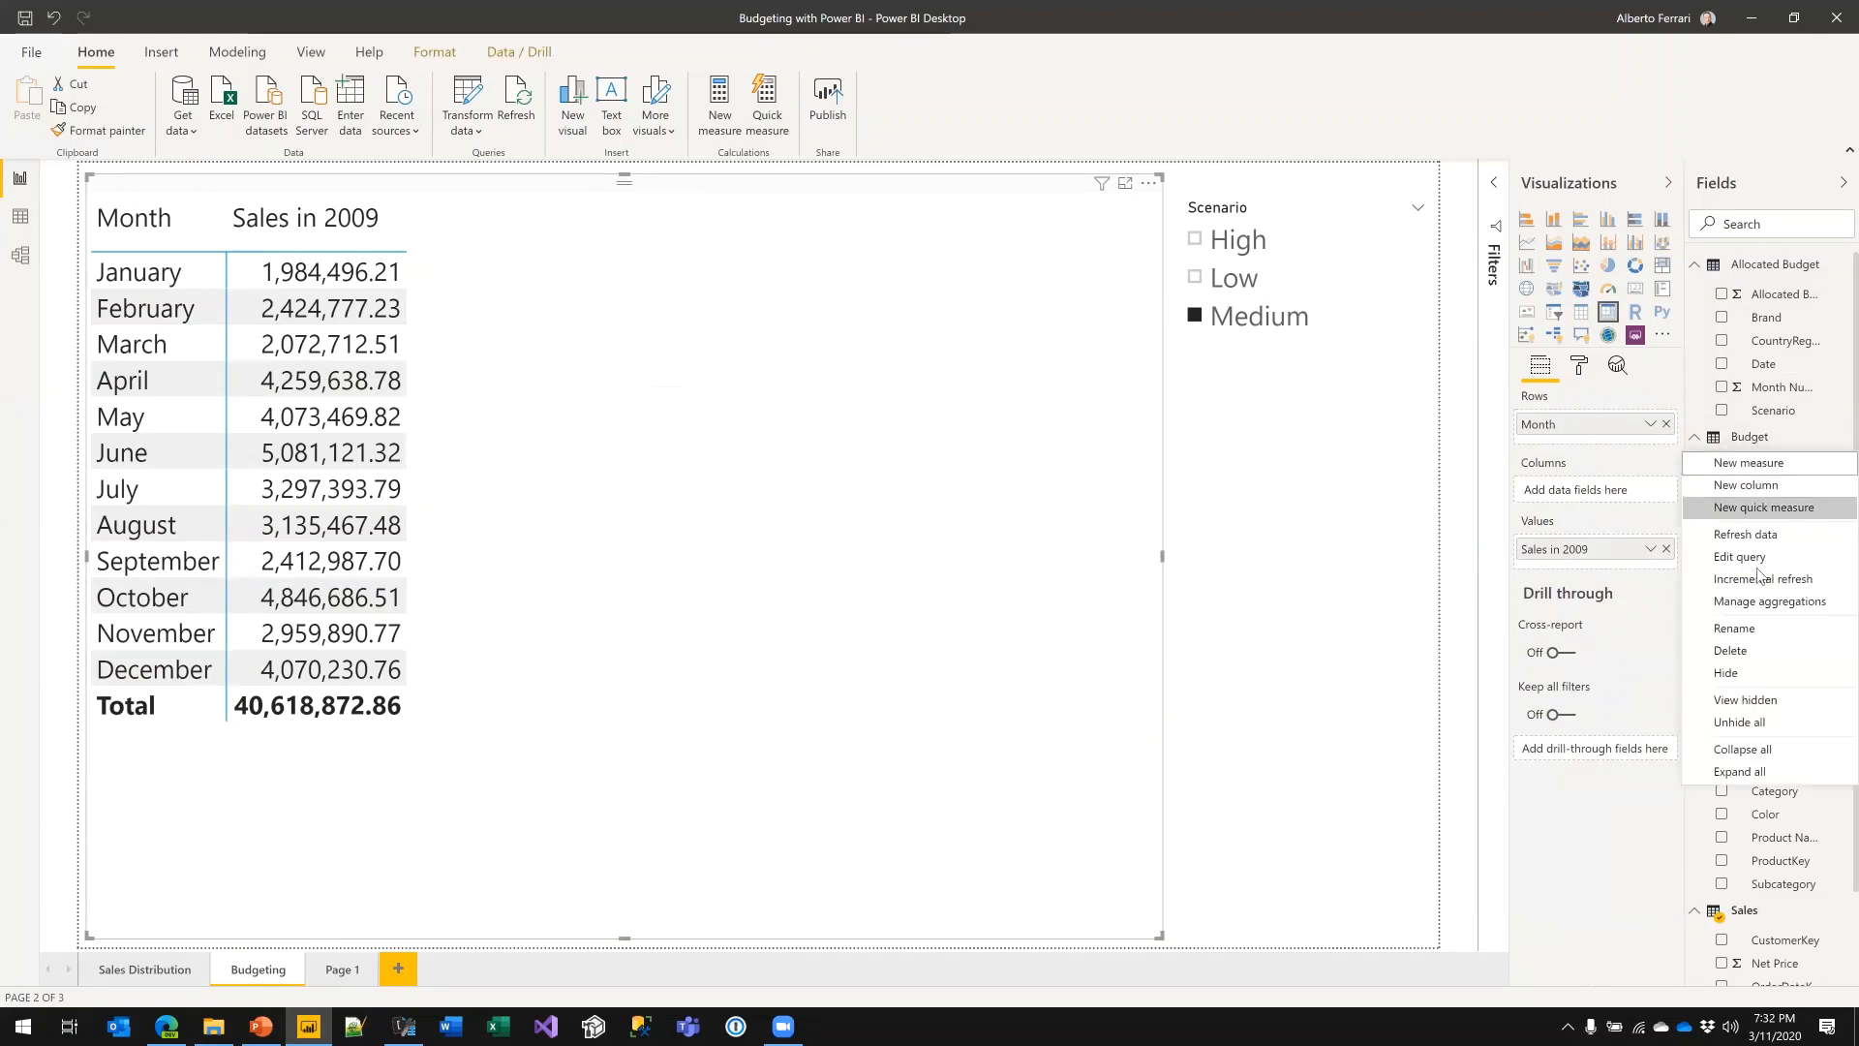
left_click(1772, 668)
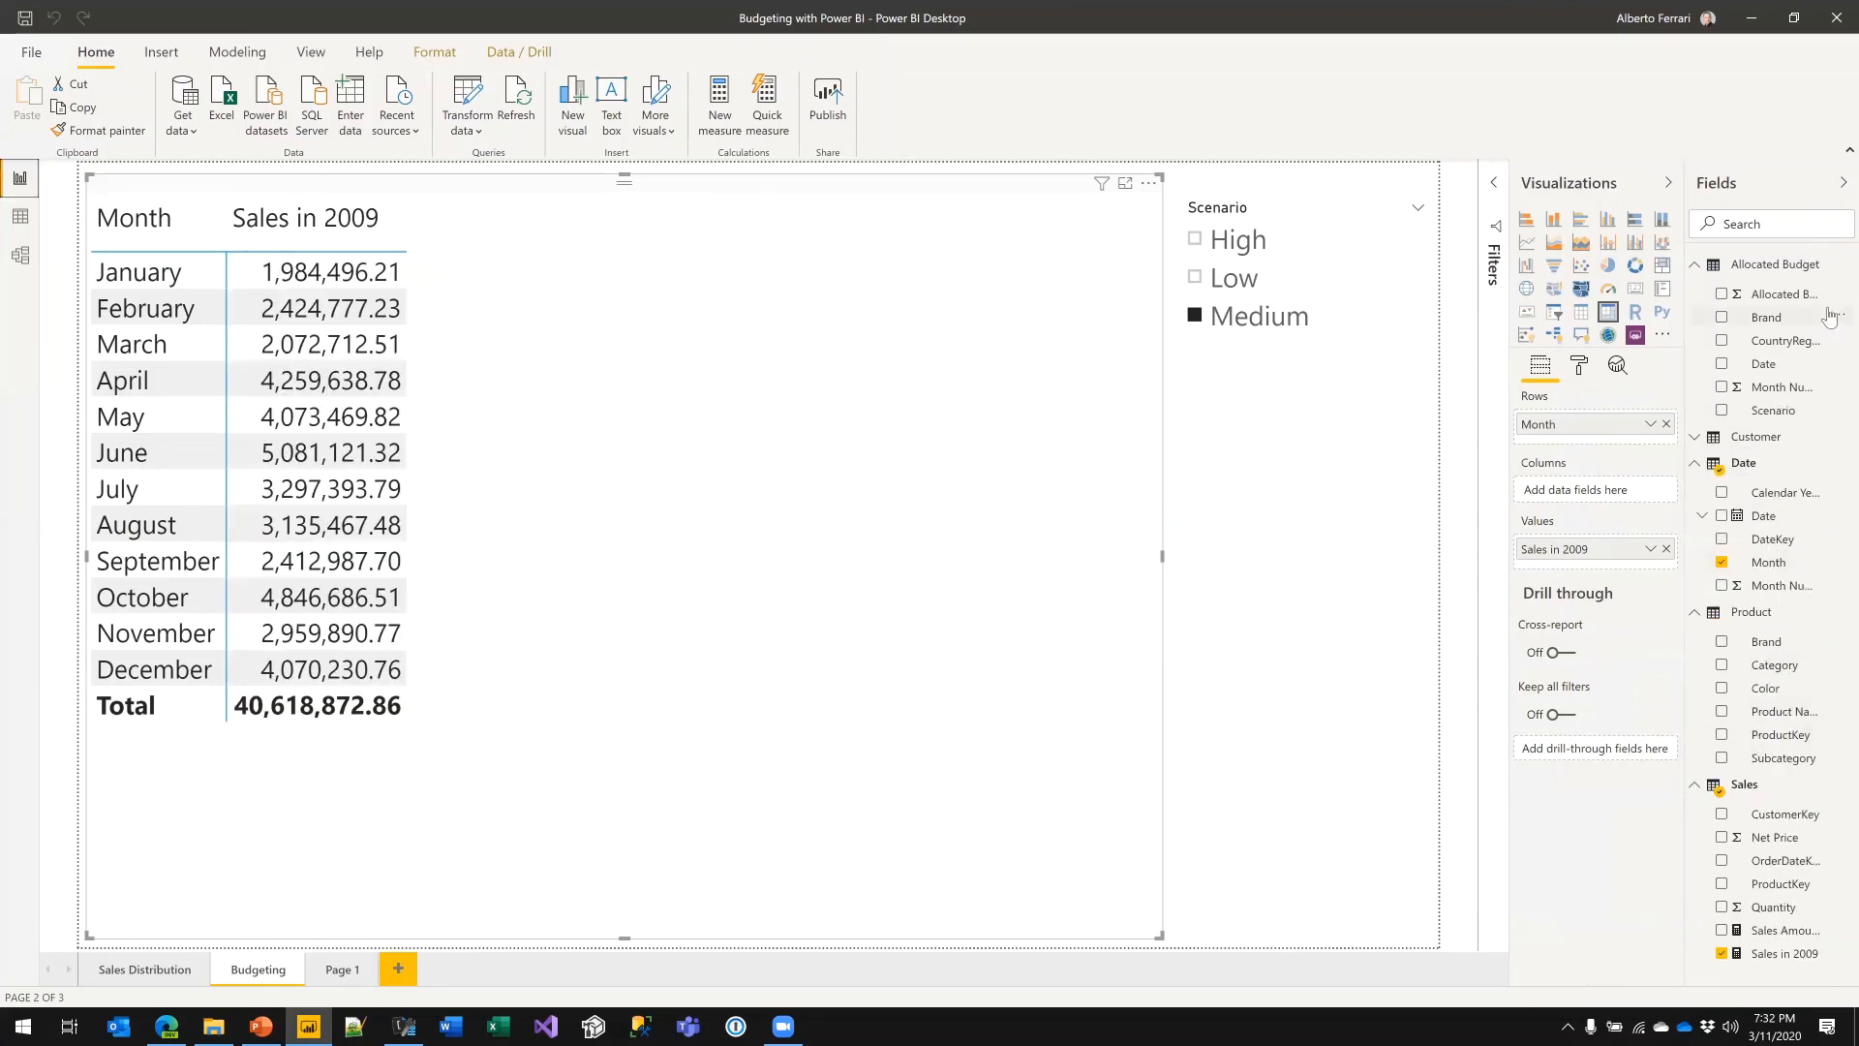
- Add the Allocated Budget column to the monthly matrix and format it with a thousands separator
left_click_drag(1797, 302, 676, 370)
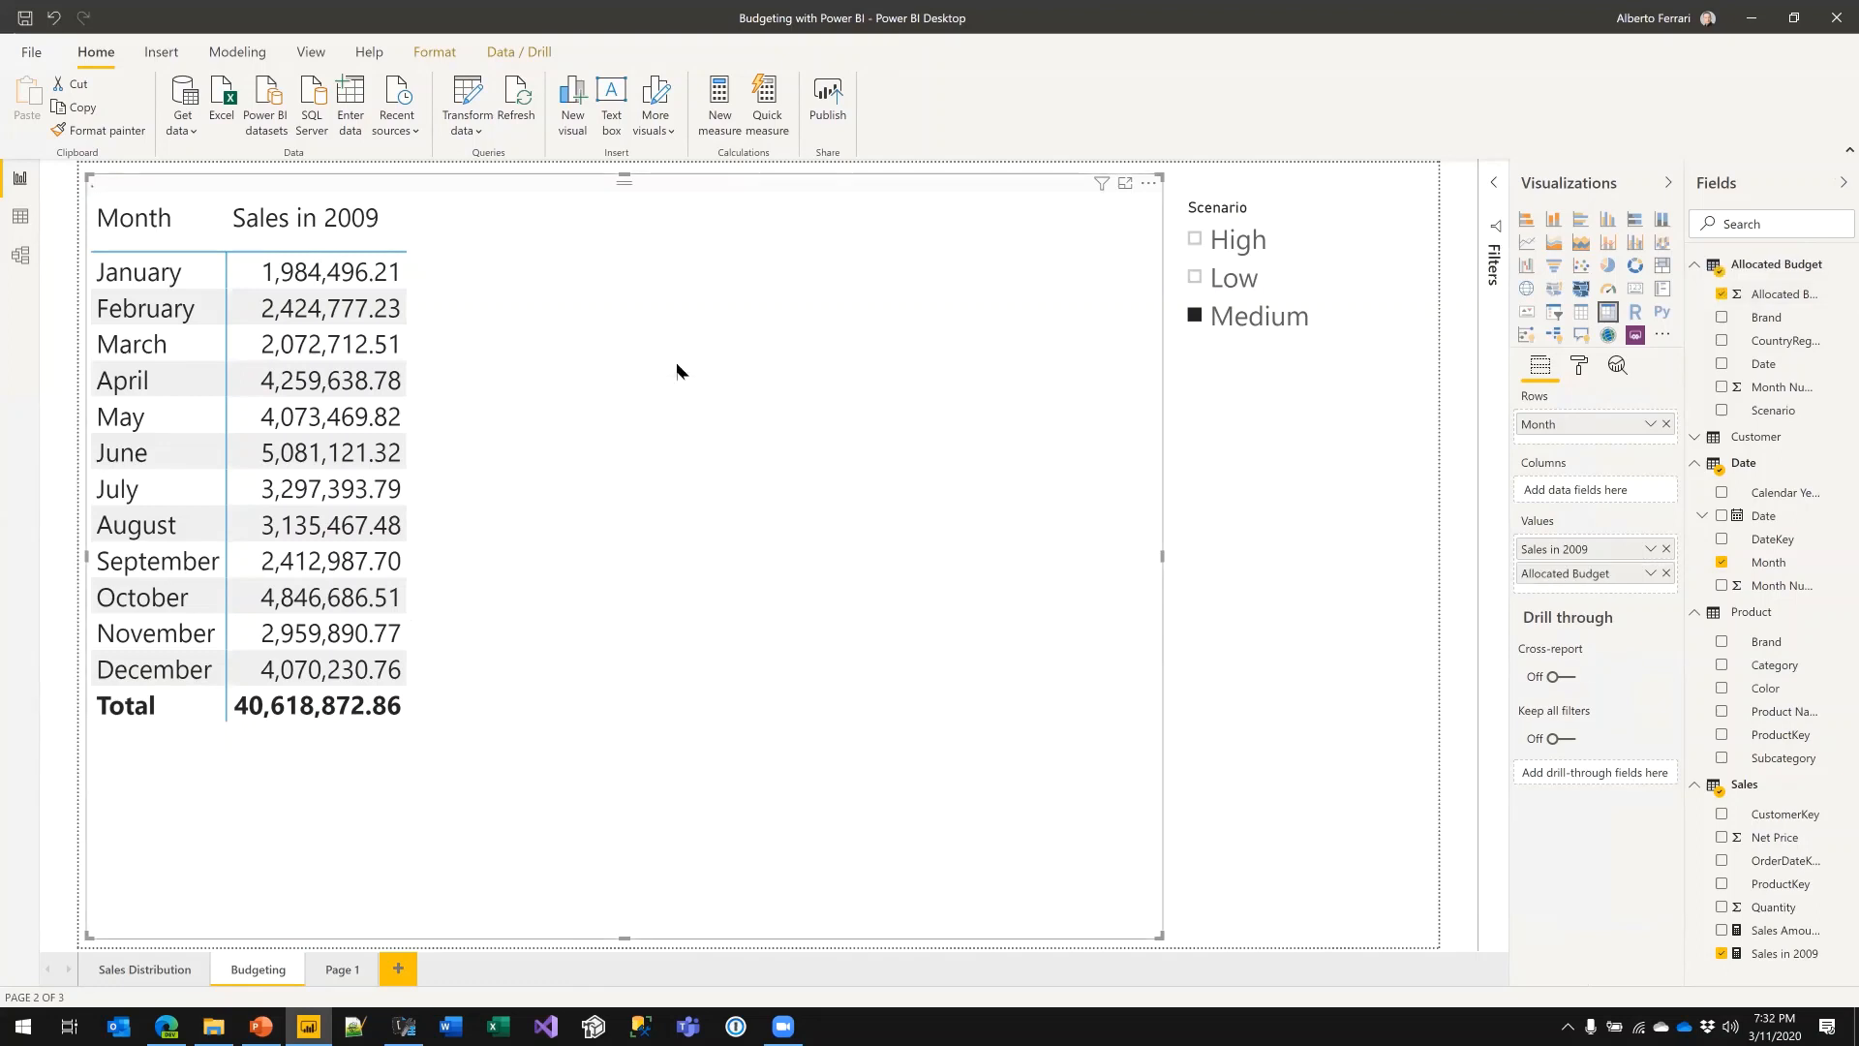
left_click(249, 51)
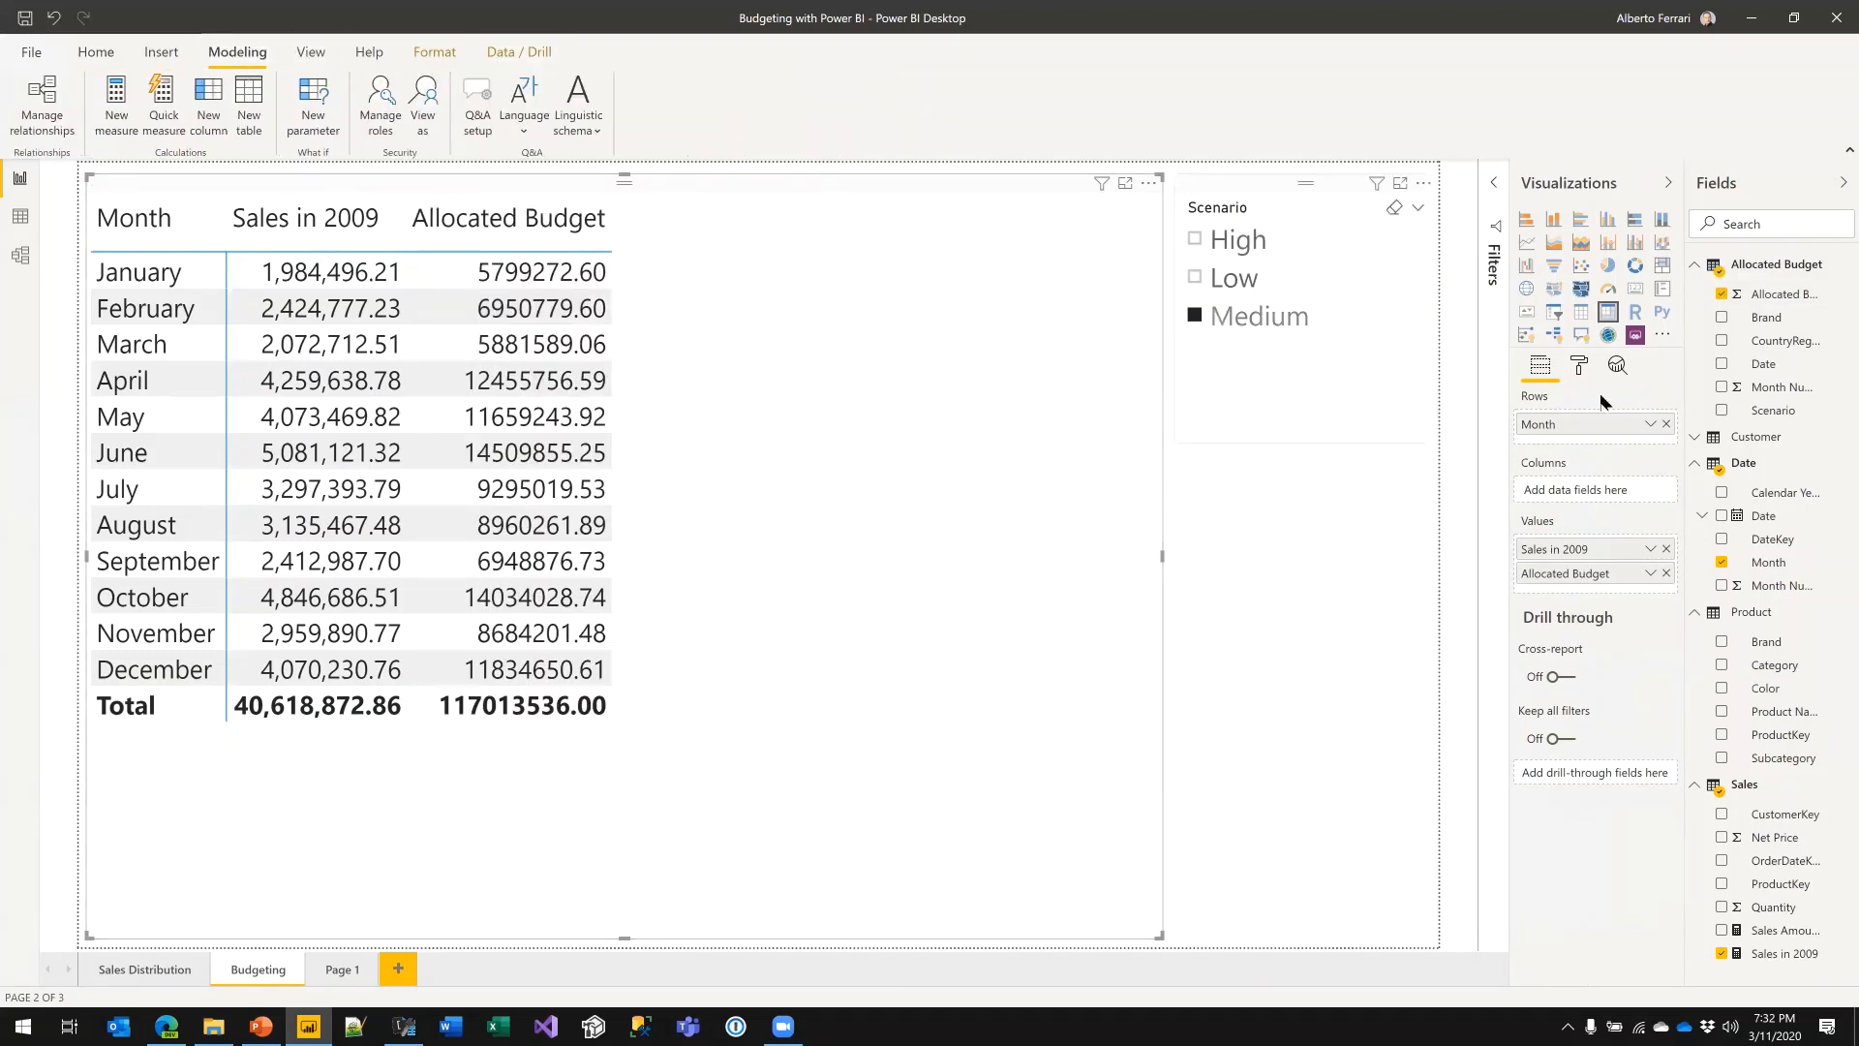
left_click(1785, 294)
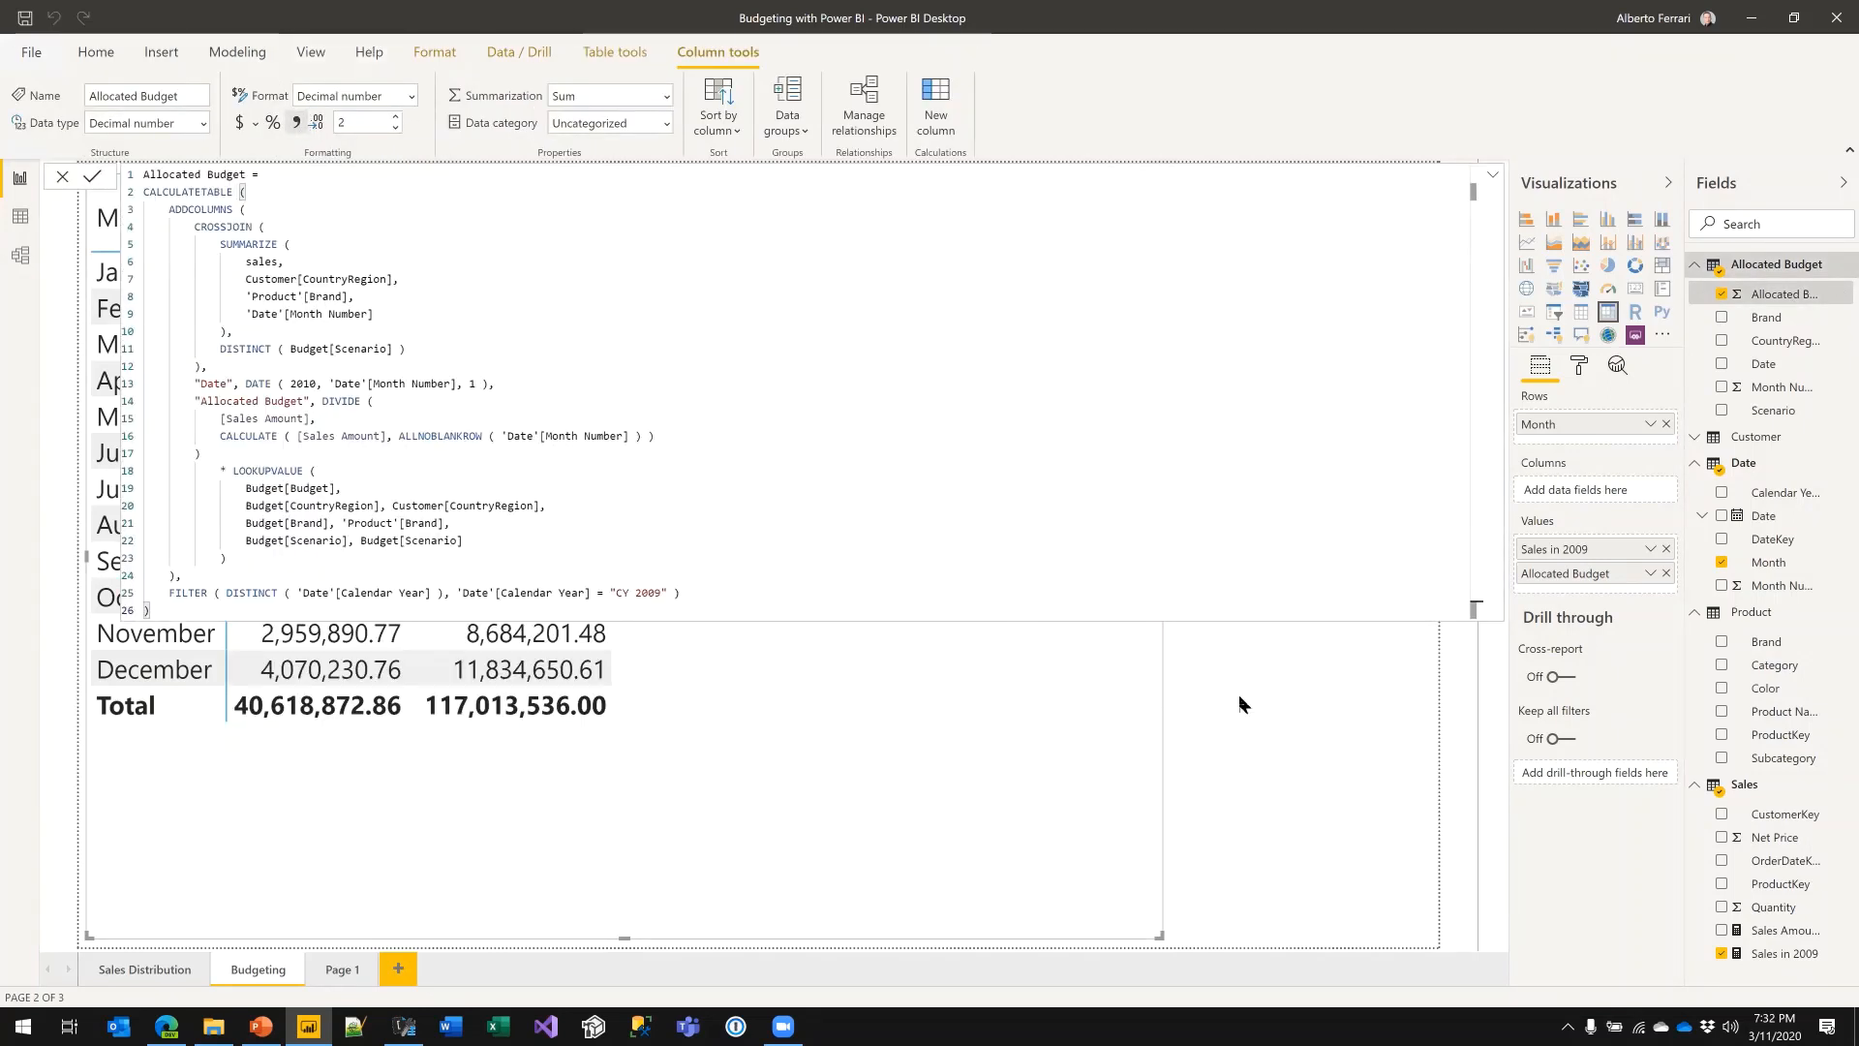
left_click(917, 726)
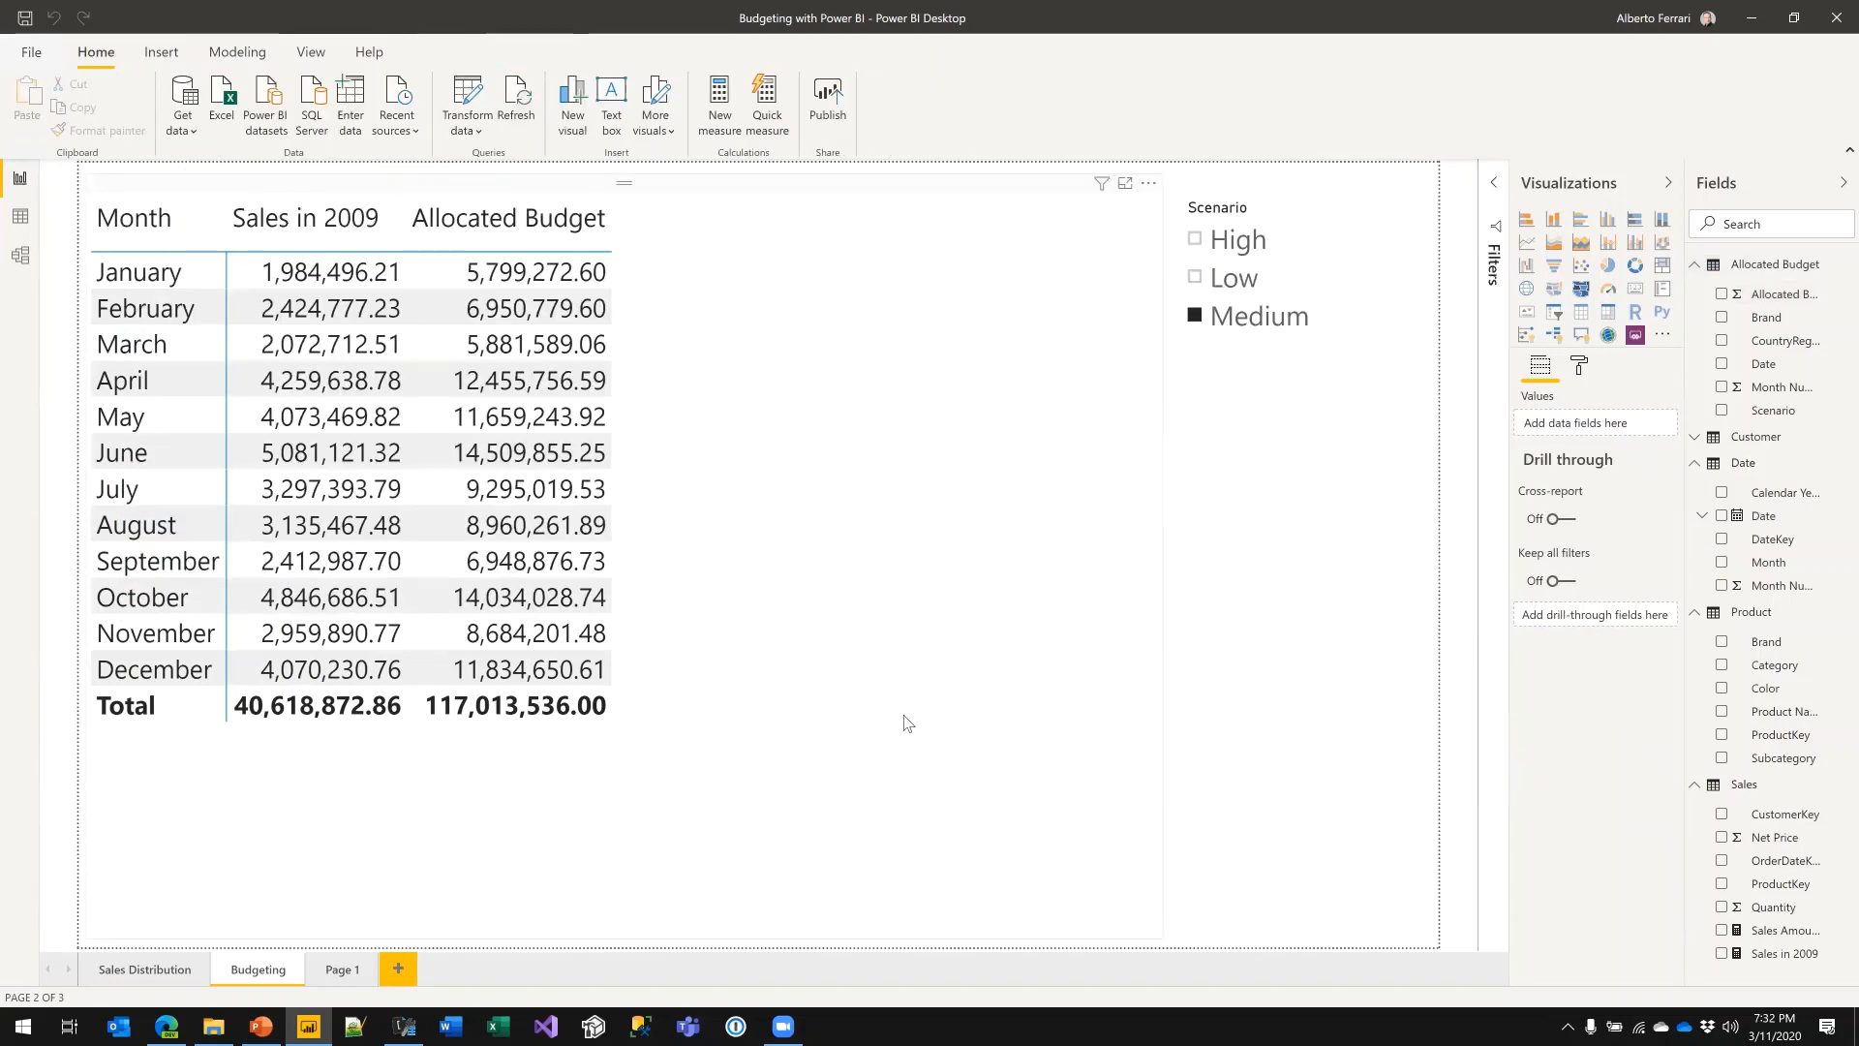
key("XF86AudioLowerVolume")
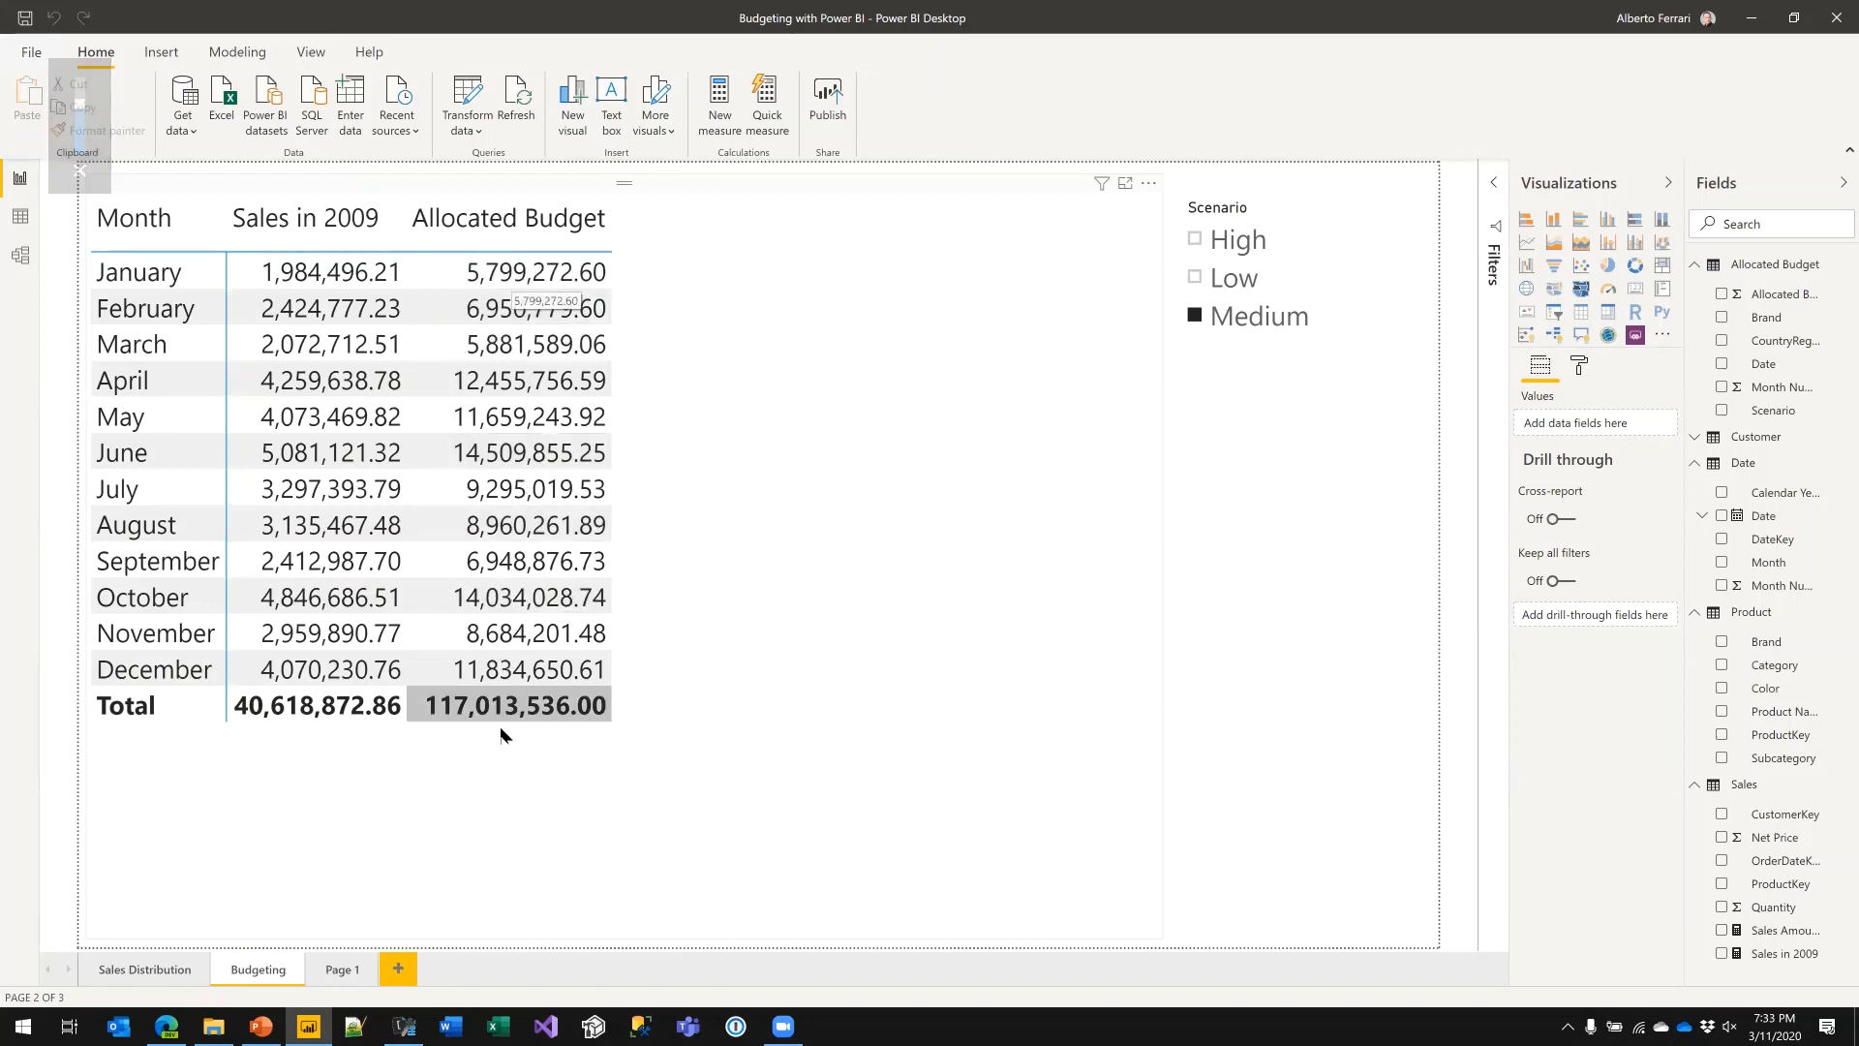
- Base the Scenario slicer on Allocated Budget's Scenario field instead of the old one, and filter by Low and finally Medium
left_click(1236, 258)
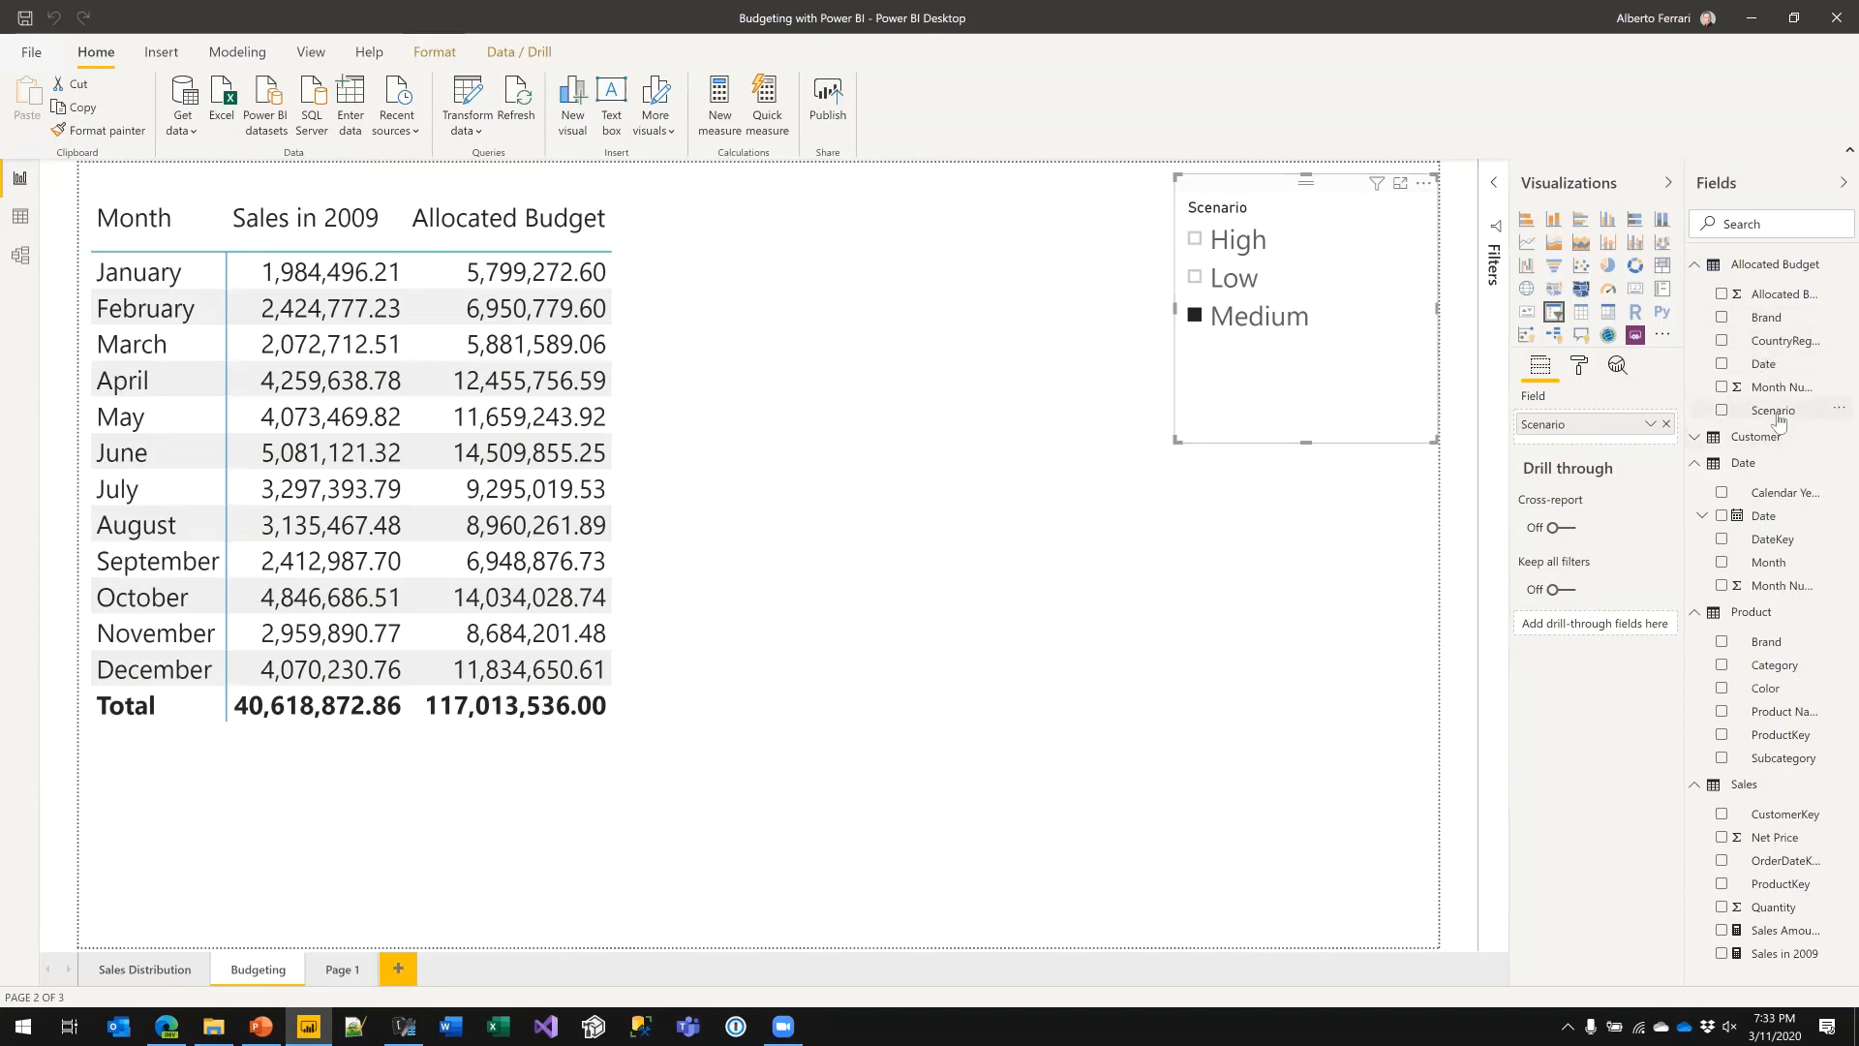
left_click_drag(1773, 410, 1623, 421)
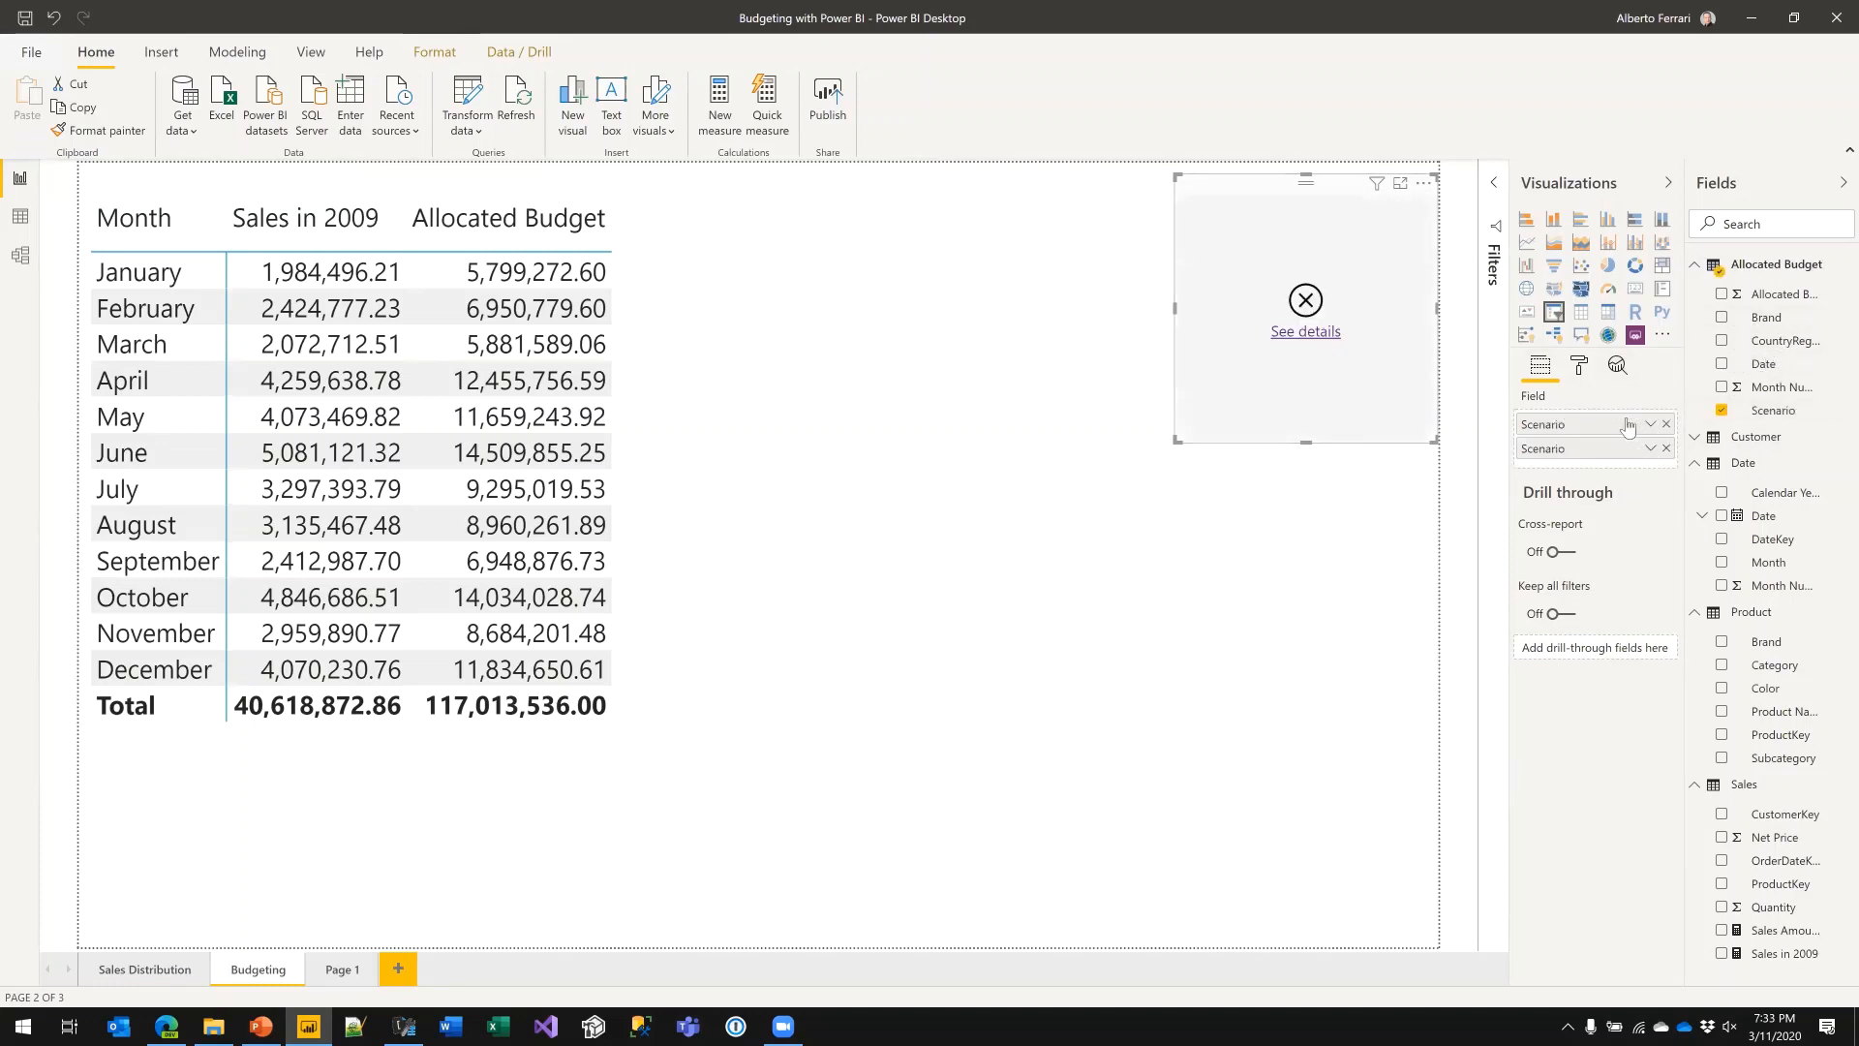
left_click(1666, 448)
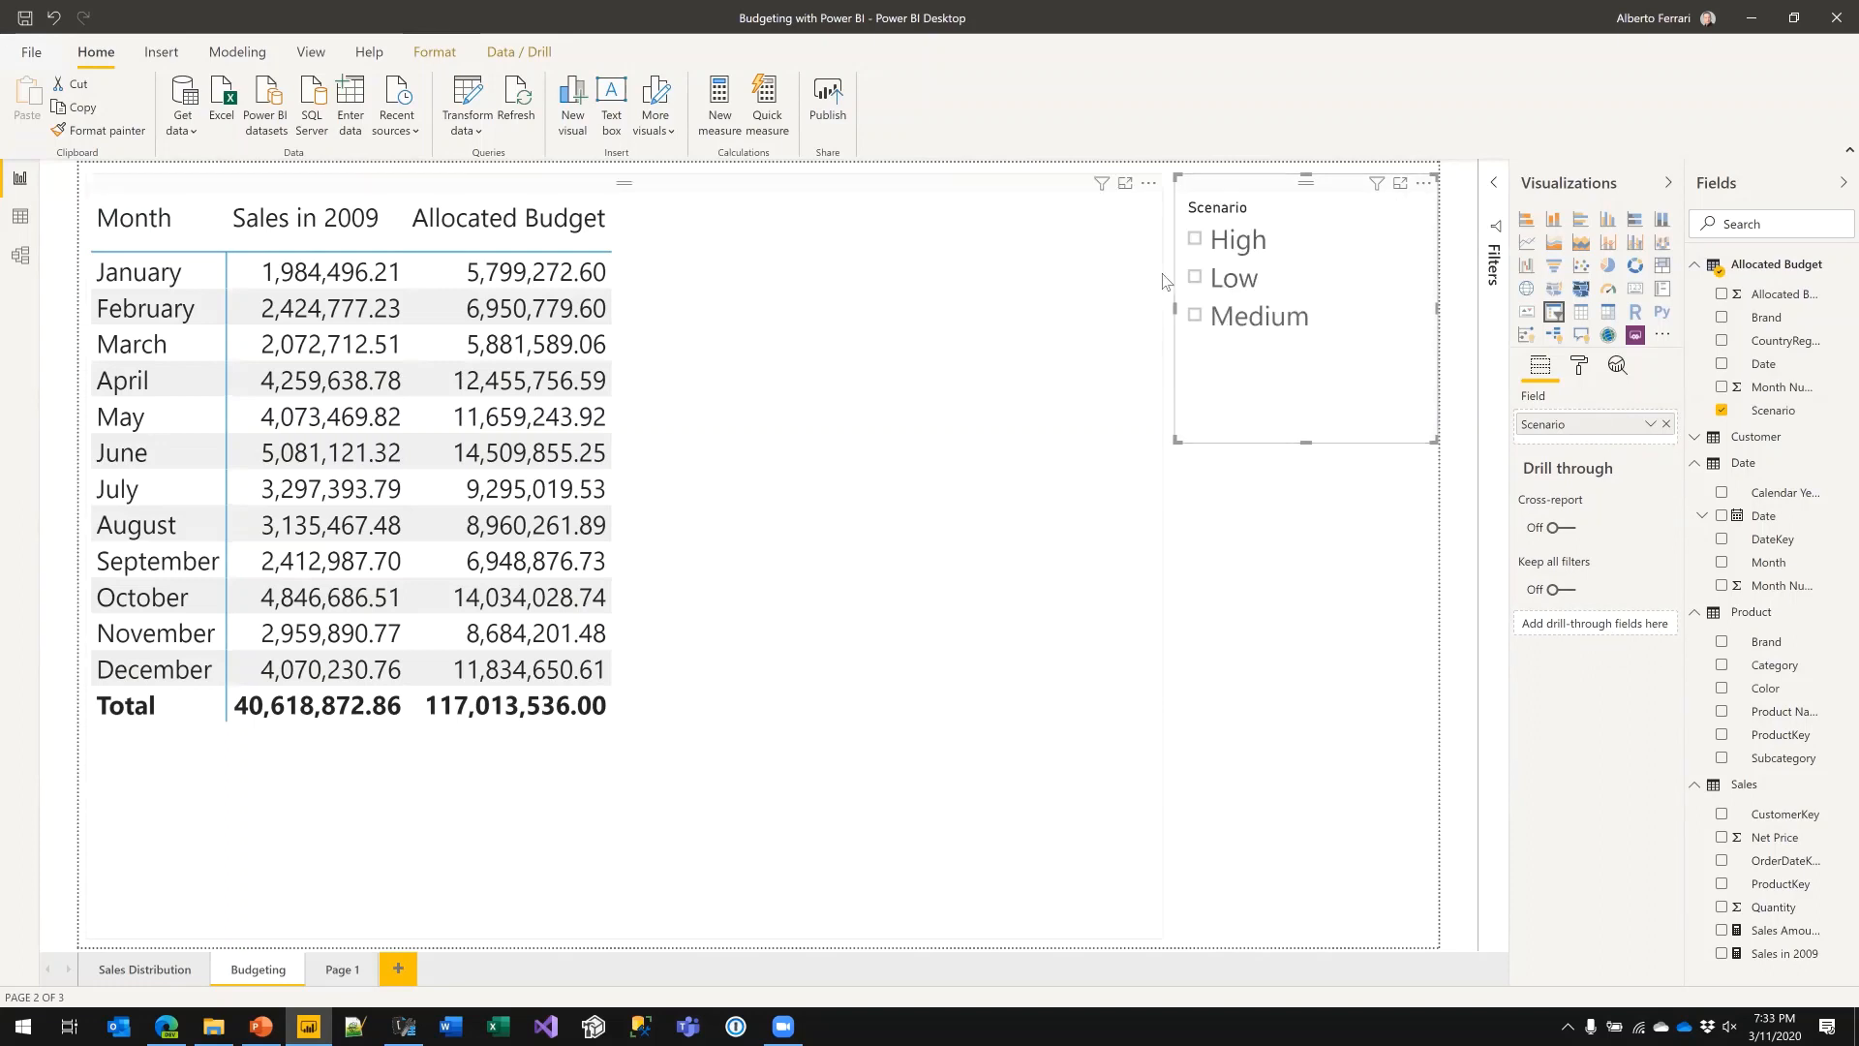
left_click(1215, 281)
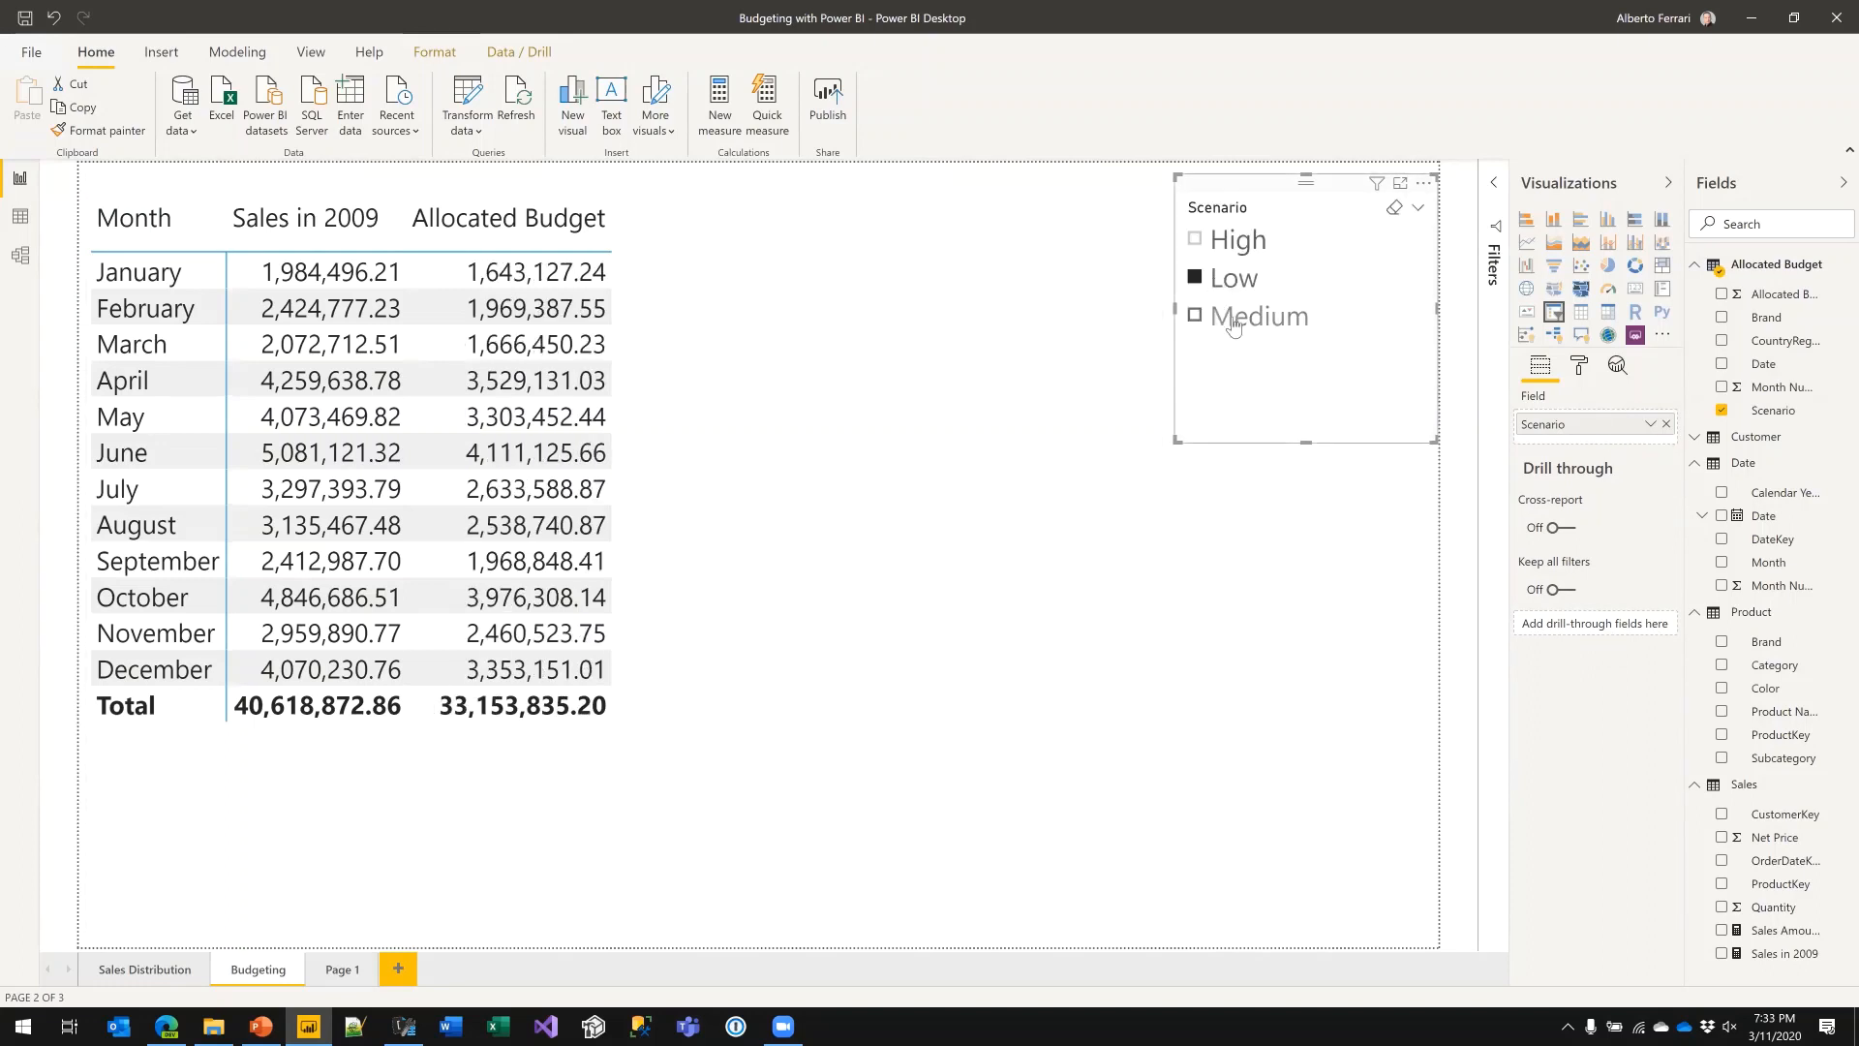
left_click(1233, 321)
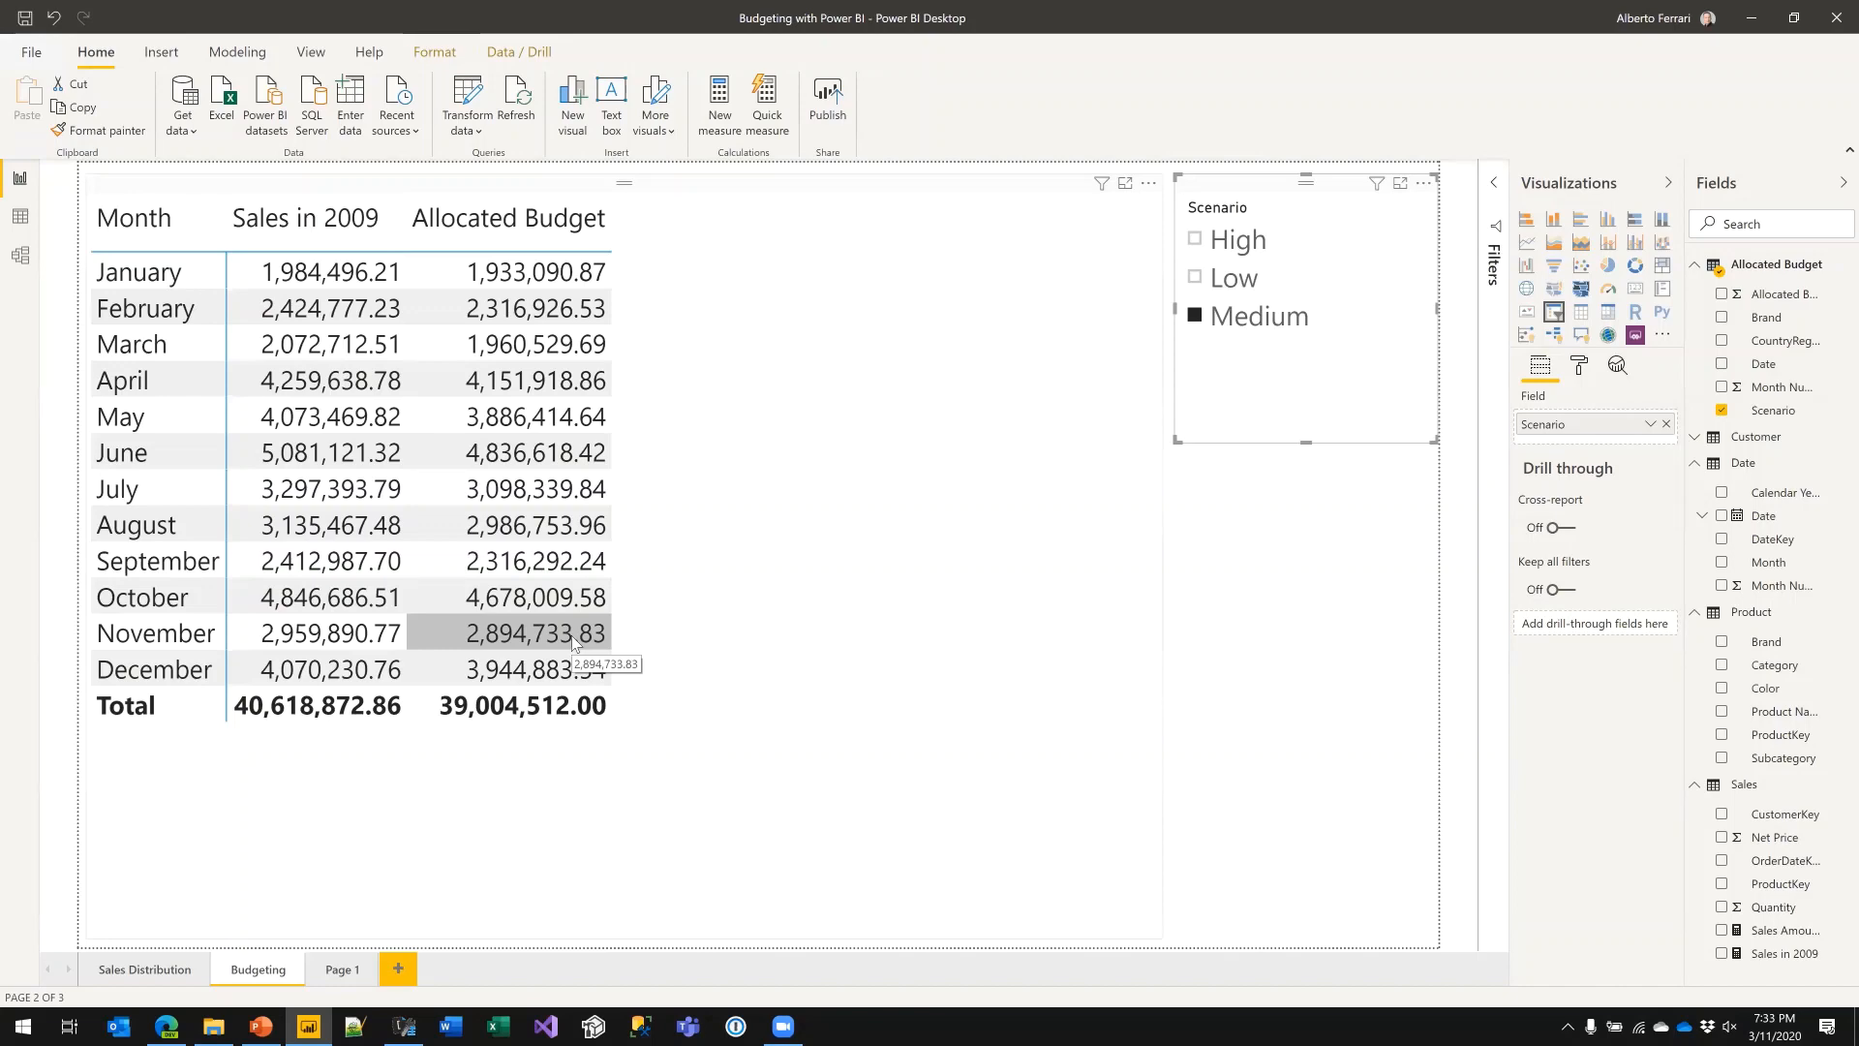
- In the model diagram, align Allocated Budget with the Date table and move the hidden Budget table farther up and away
left_click(21, 255)
left_click_drag(1110, 550, 1123, 549)
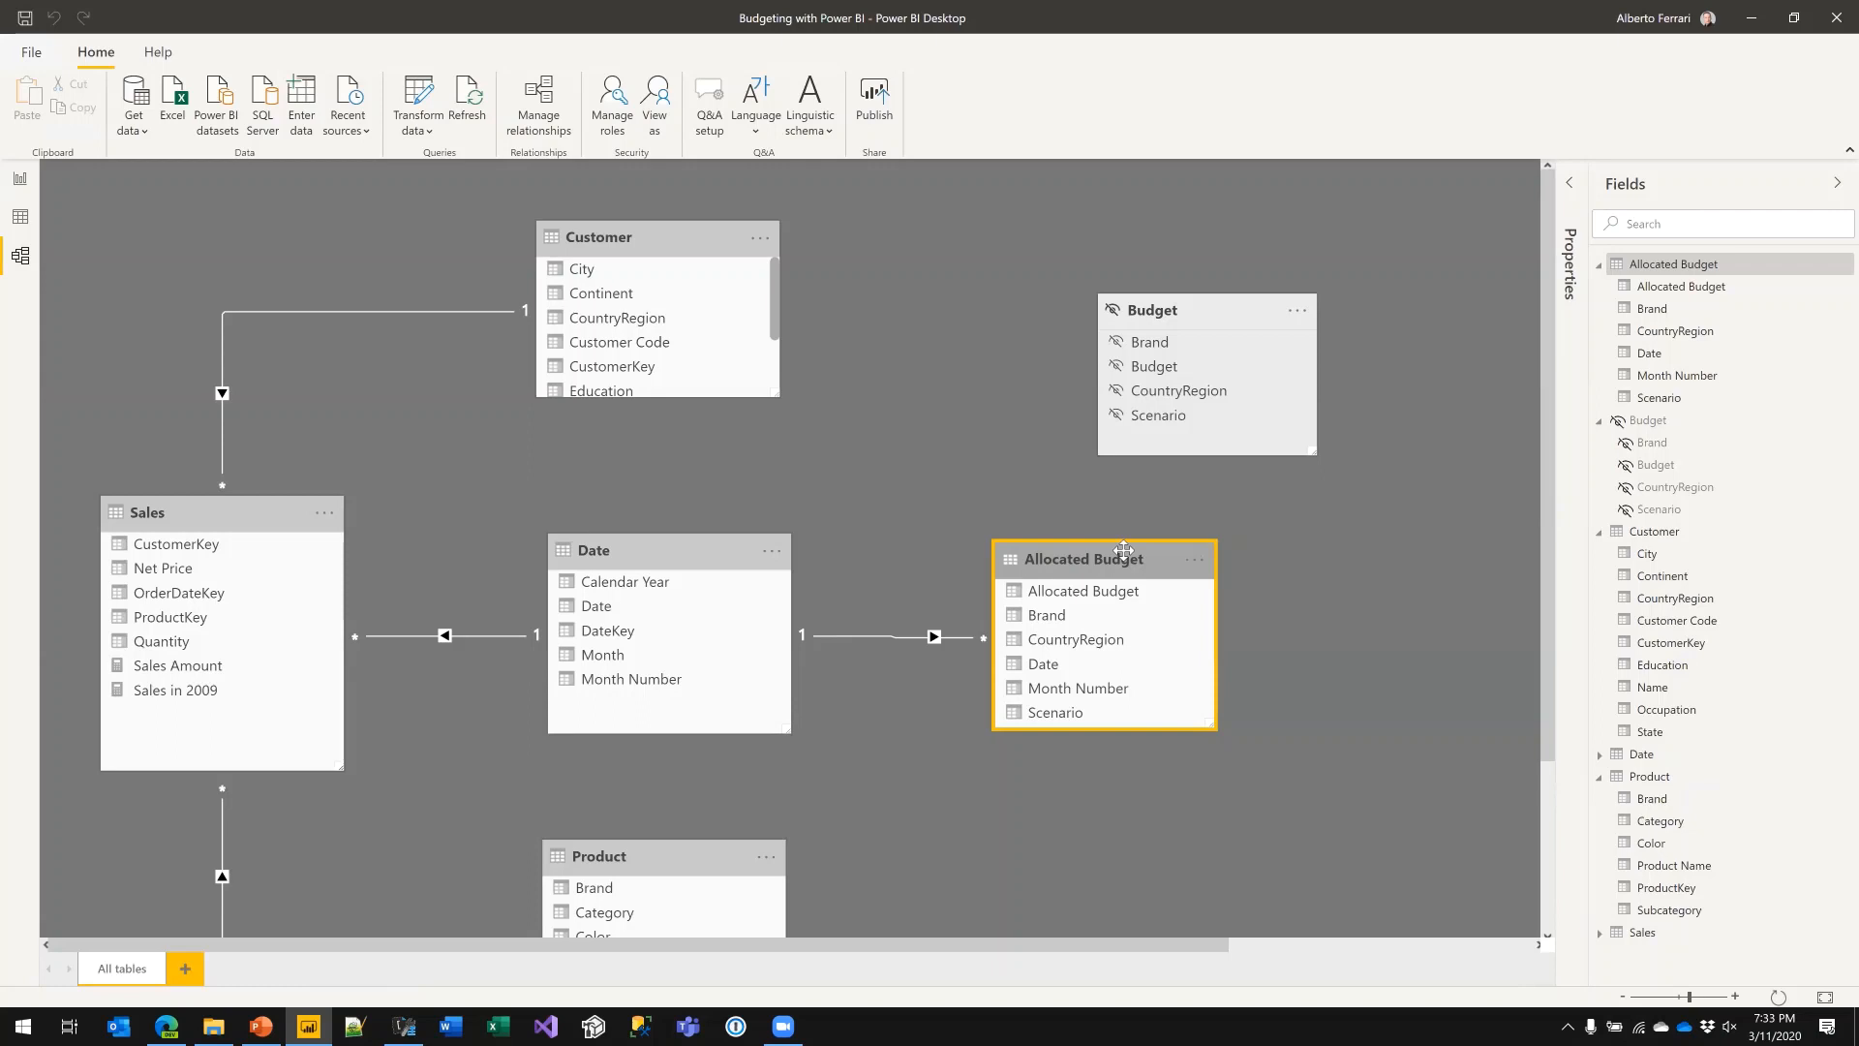
left_click_drag(1230, 303, 1392, 219)
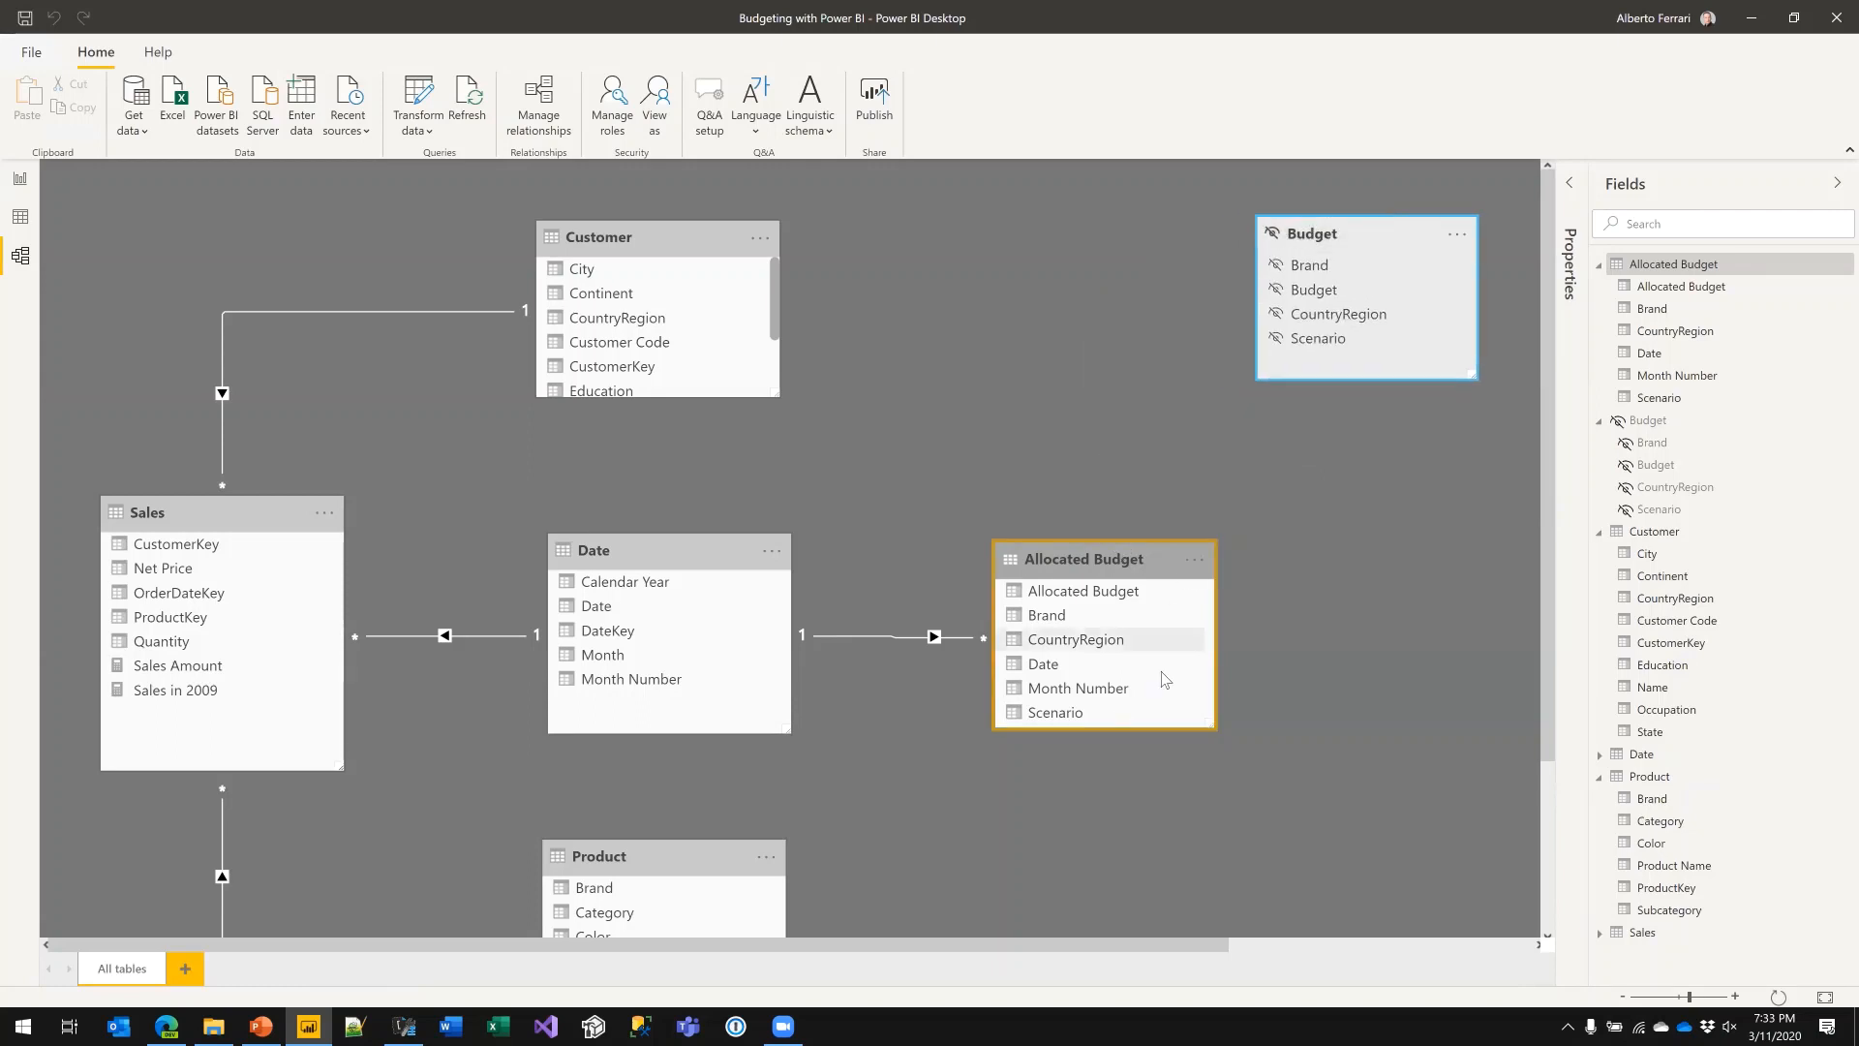
left_click(1121, 559)
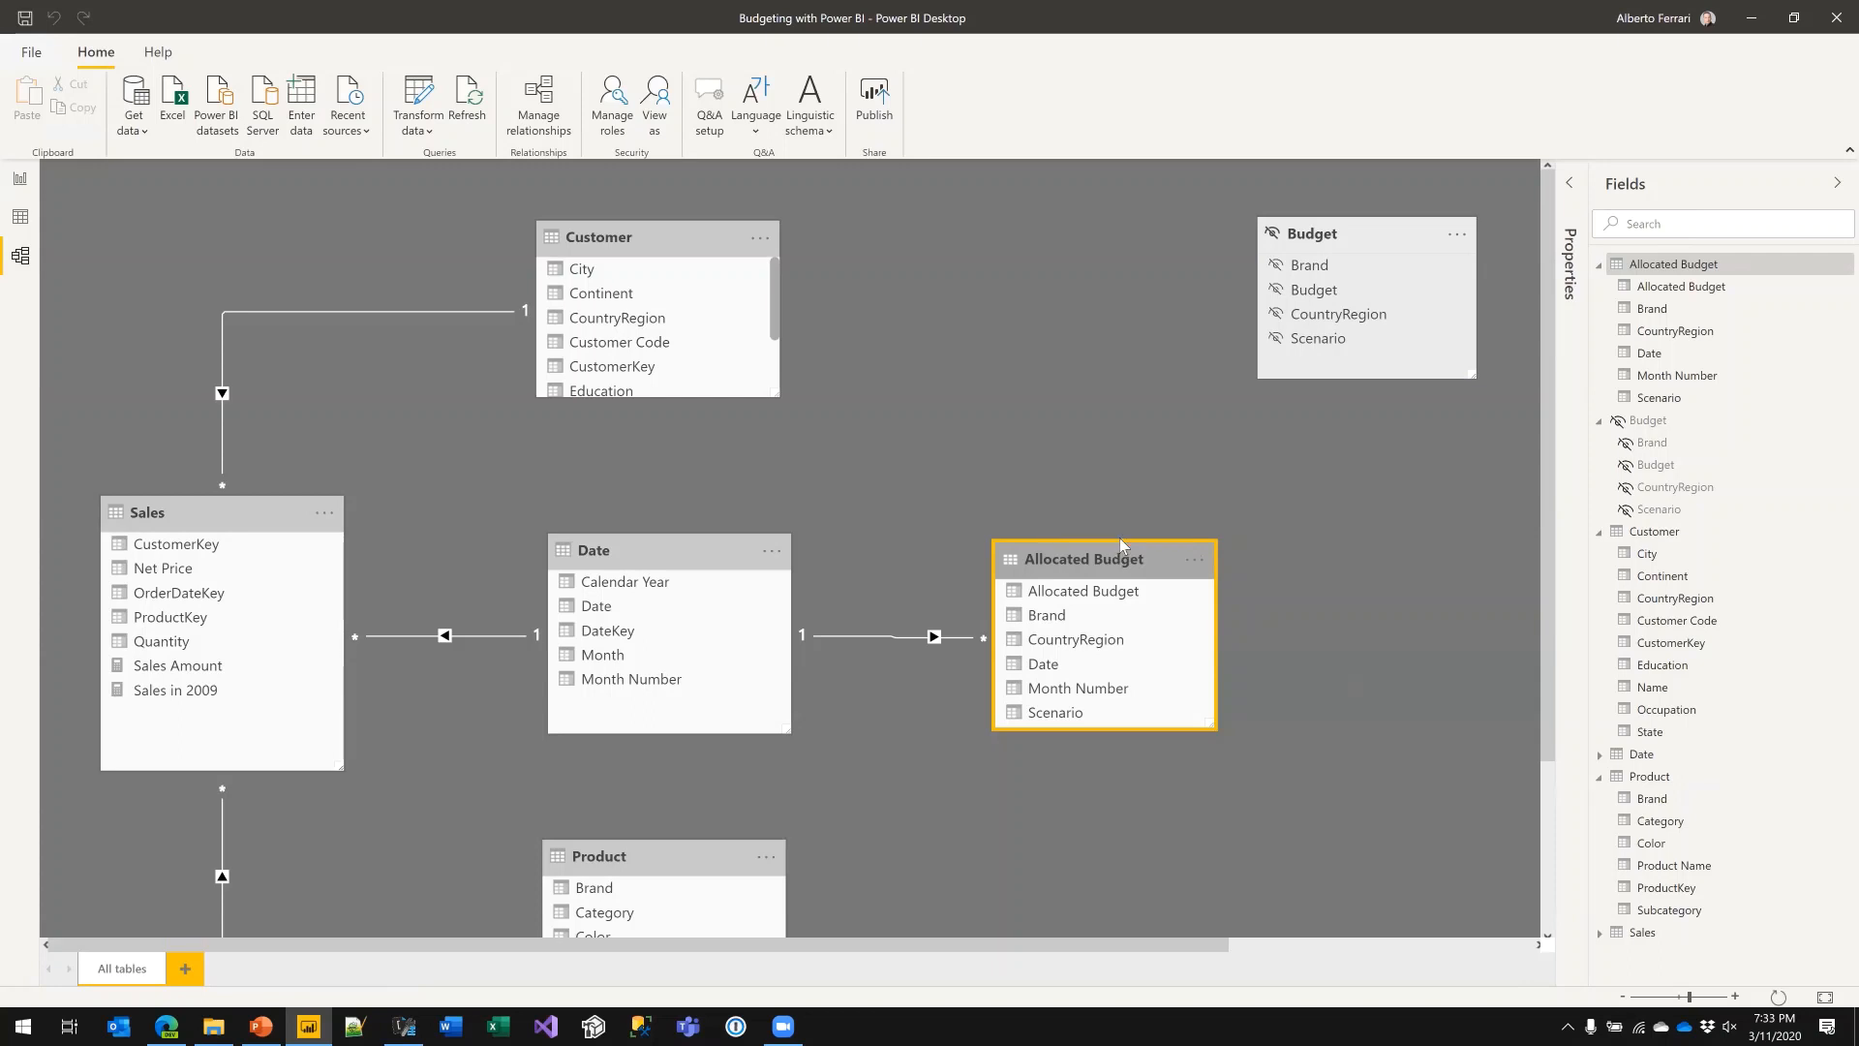
left_click(1041, 446)
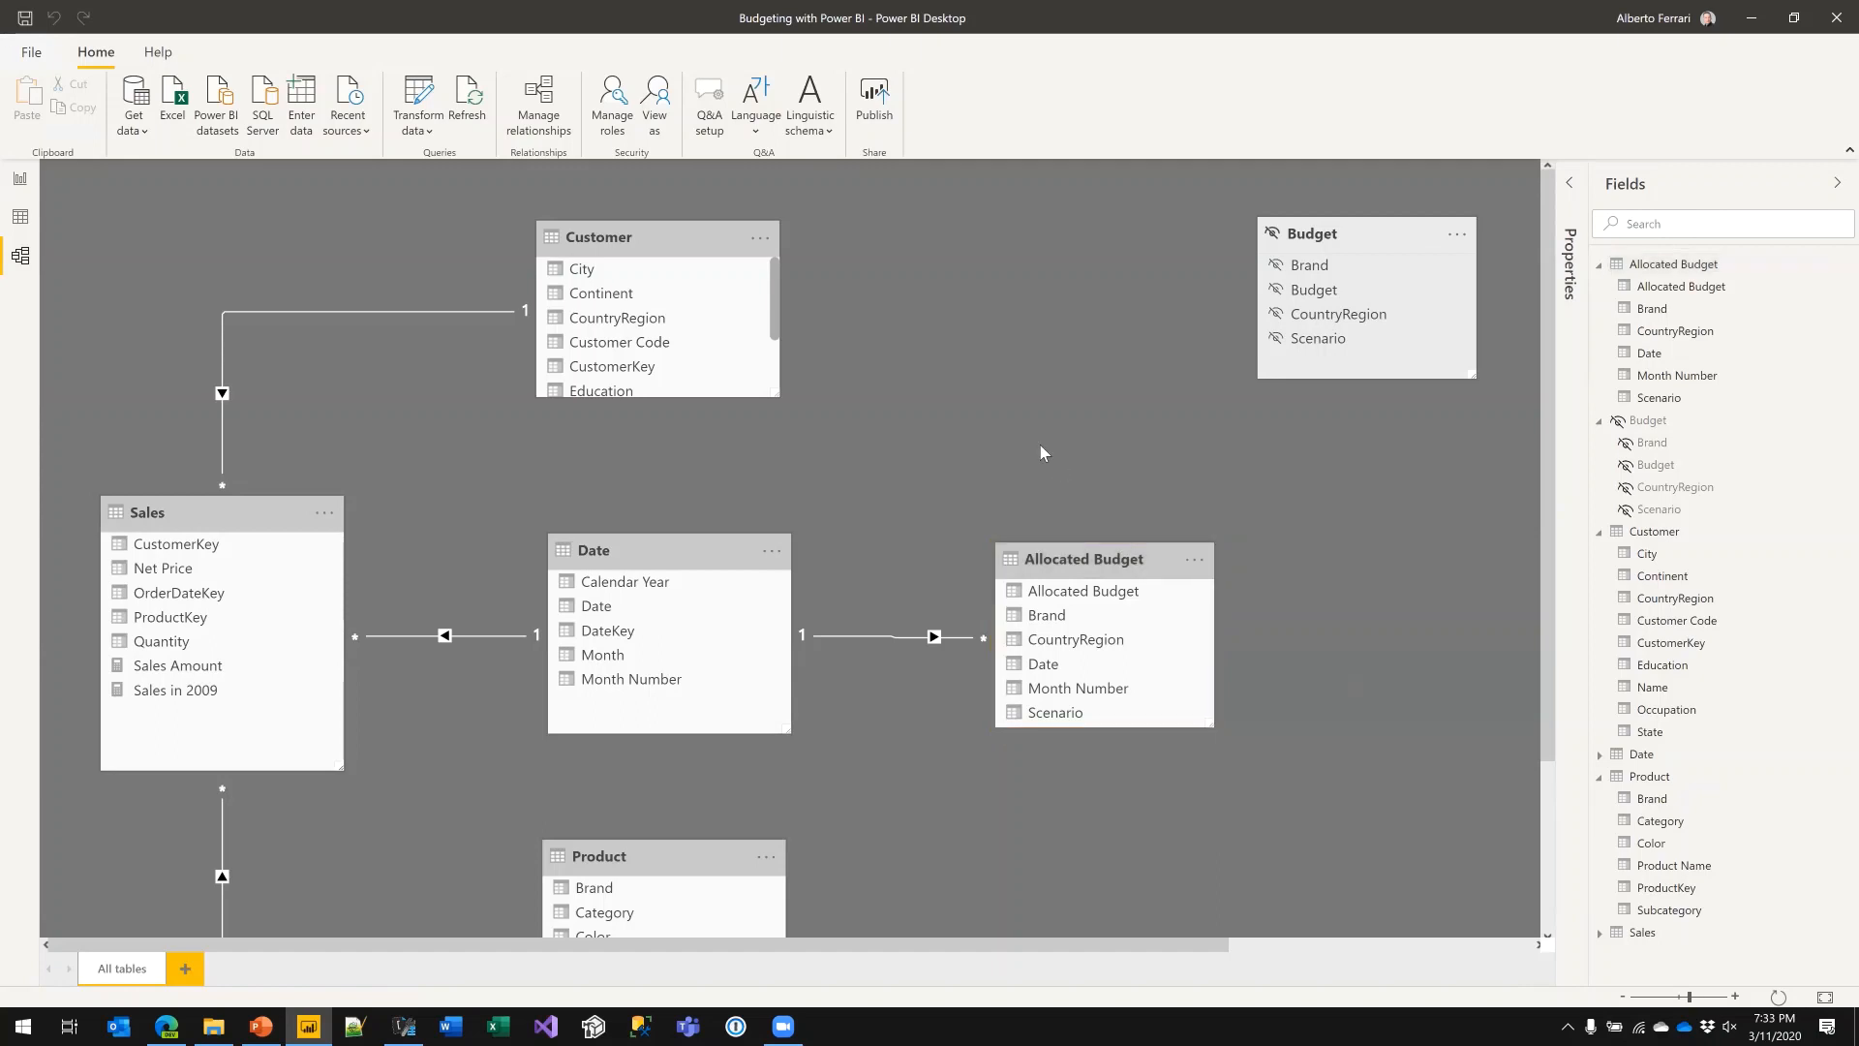
- Examine how the Date, Customer and Product tables relate to Sales and Allocated Budget, including Customer's CountryRegion column
left_click(677, 554)
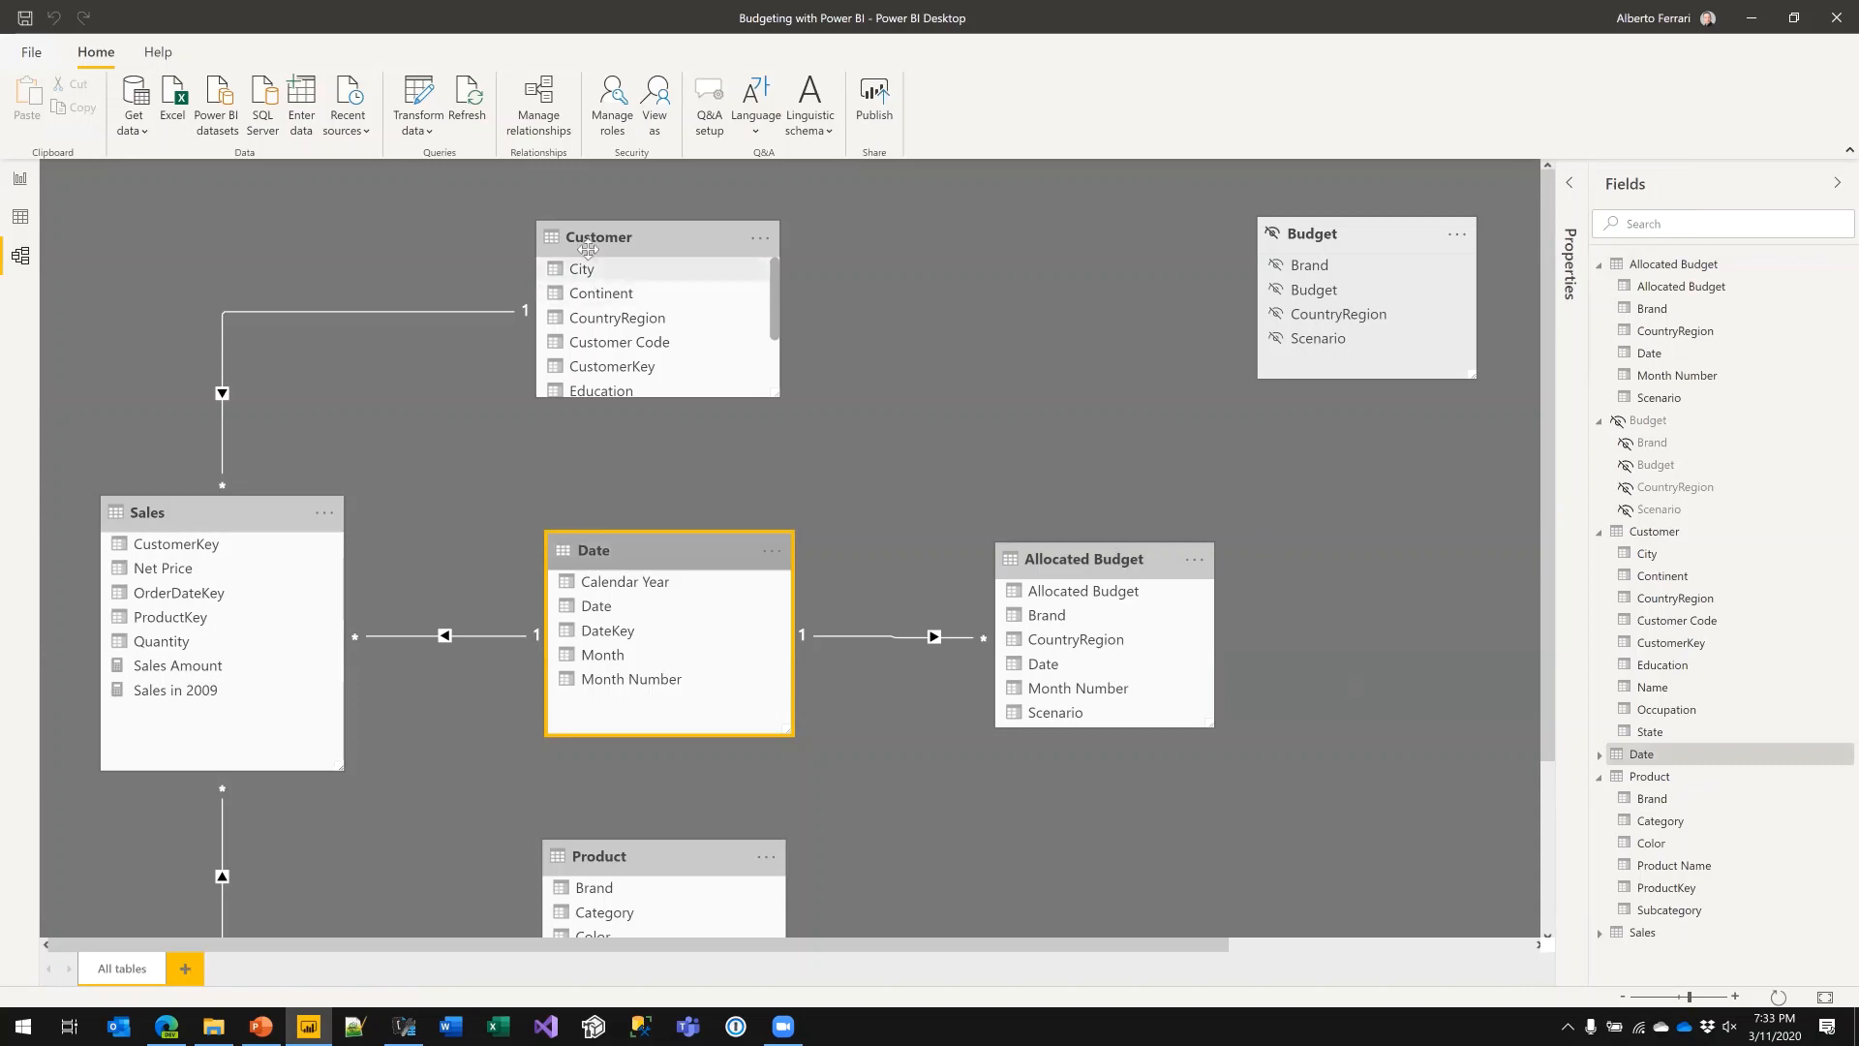
left_click(629, 250)
left_click(674, 869)
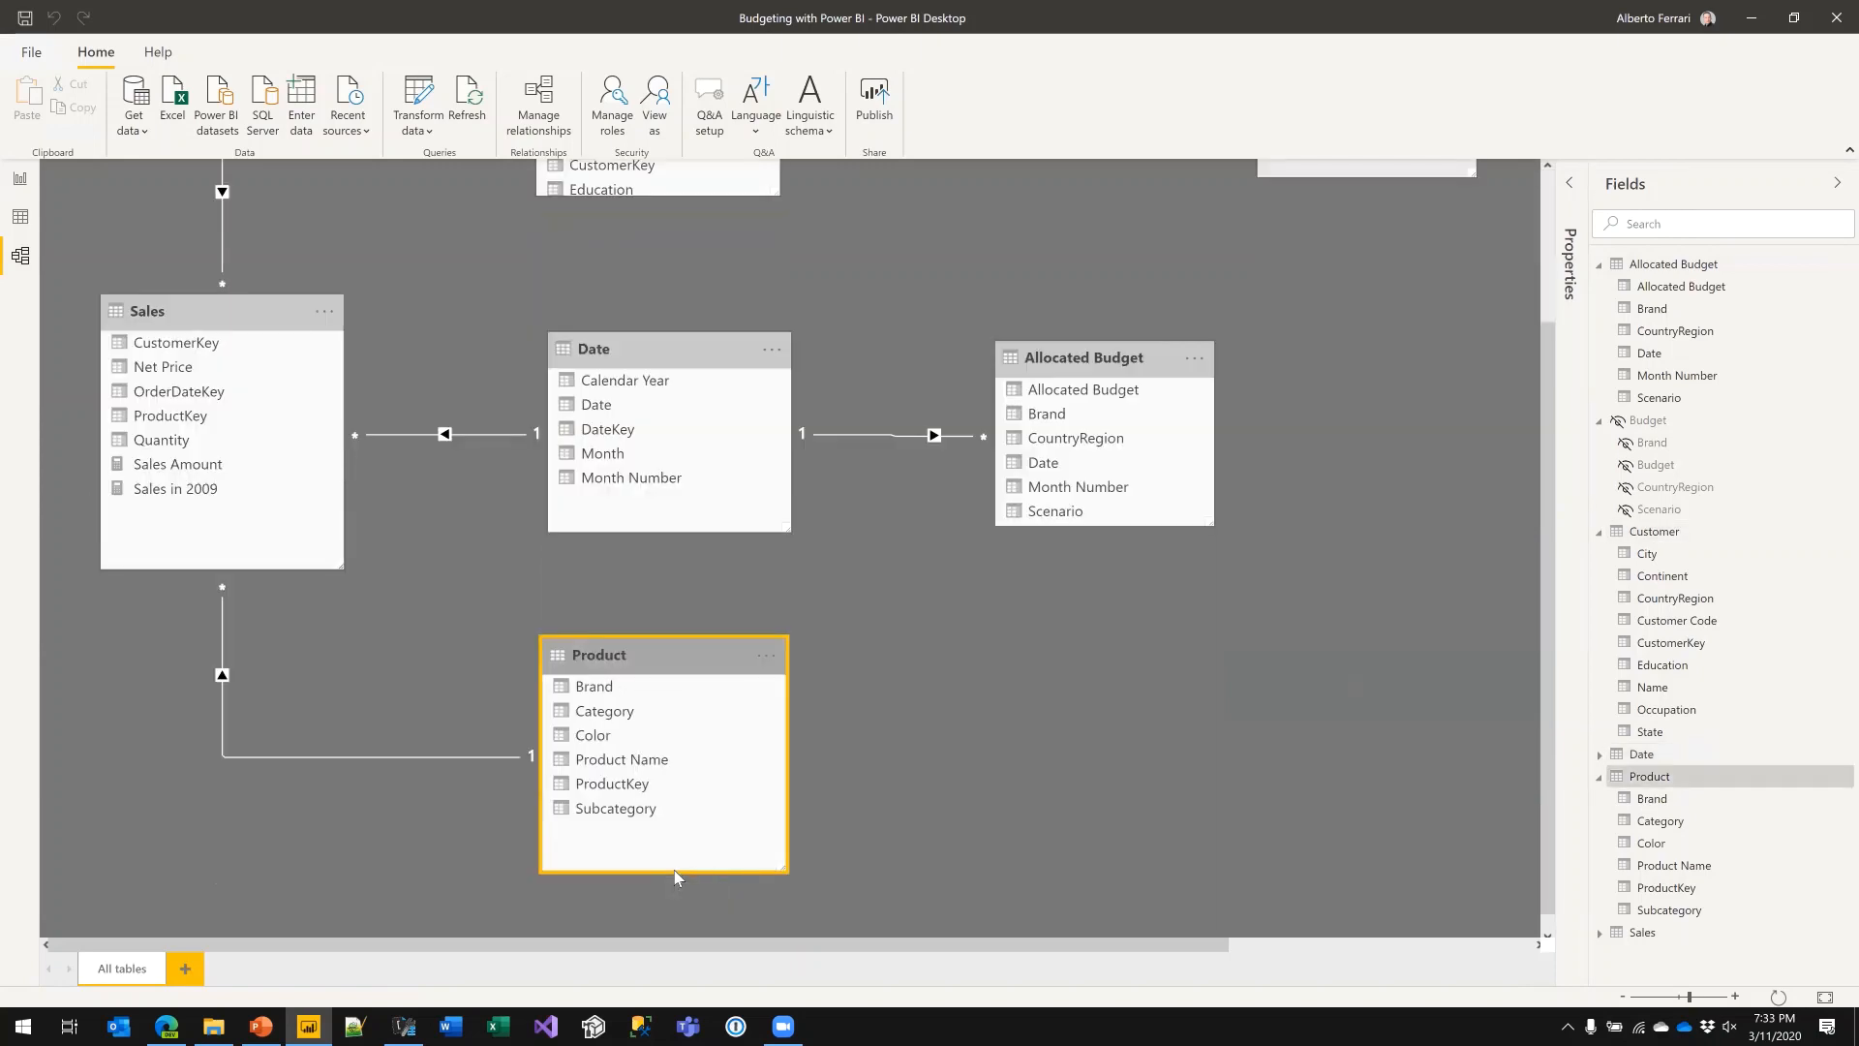
scroll(949, 606, "up", 2)
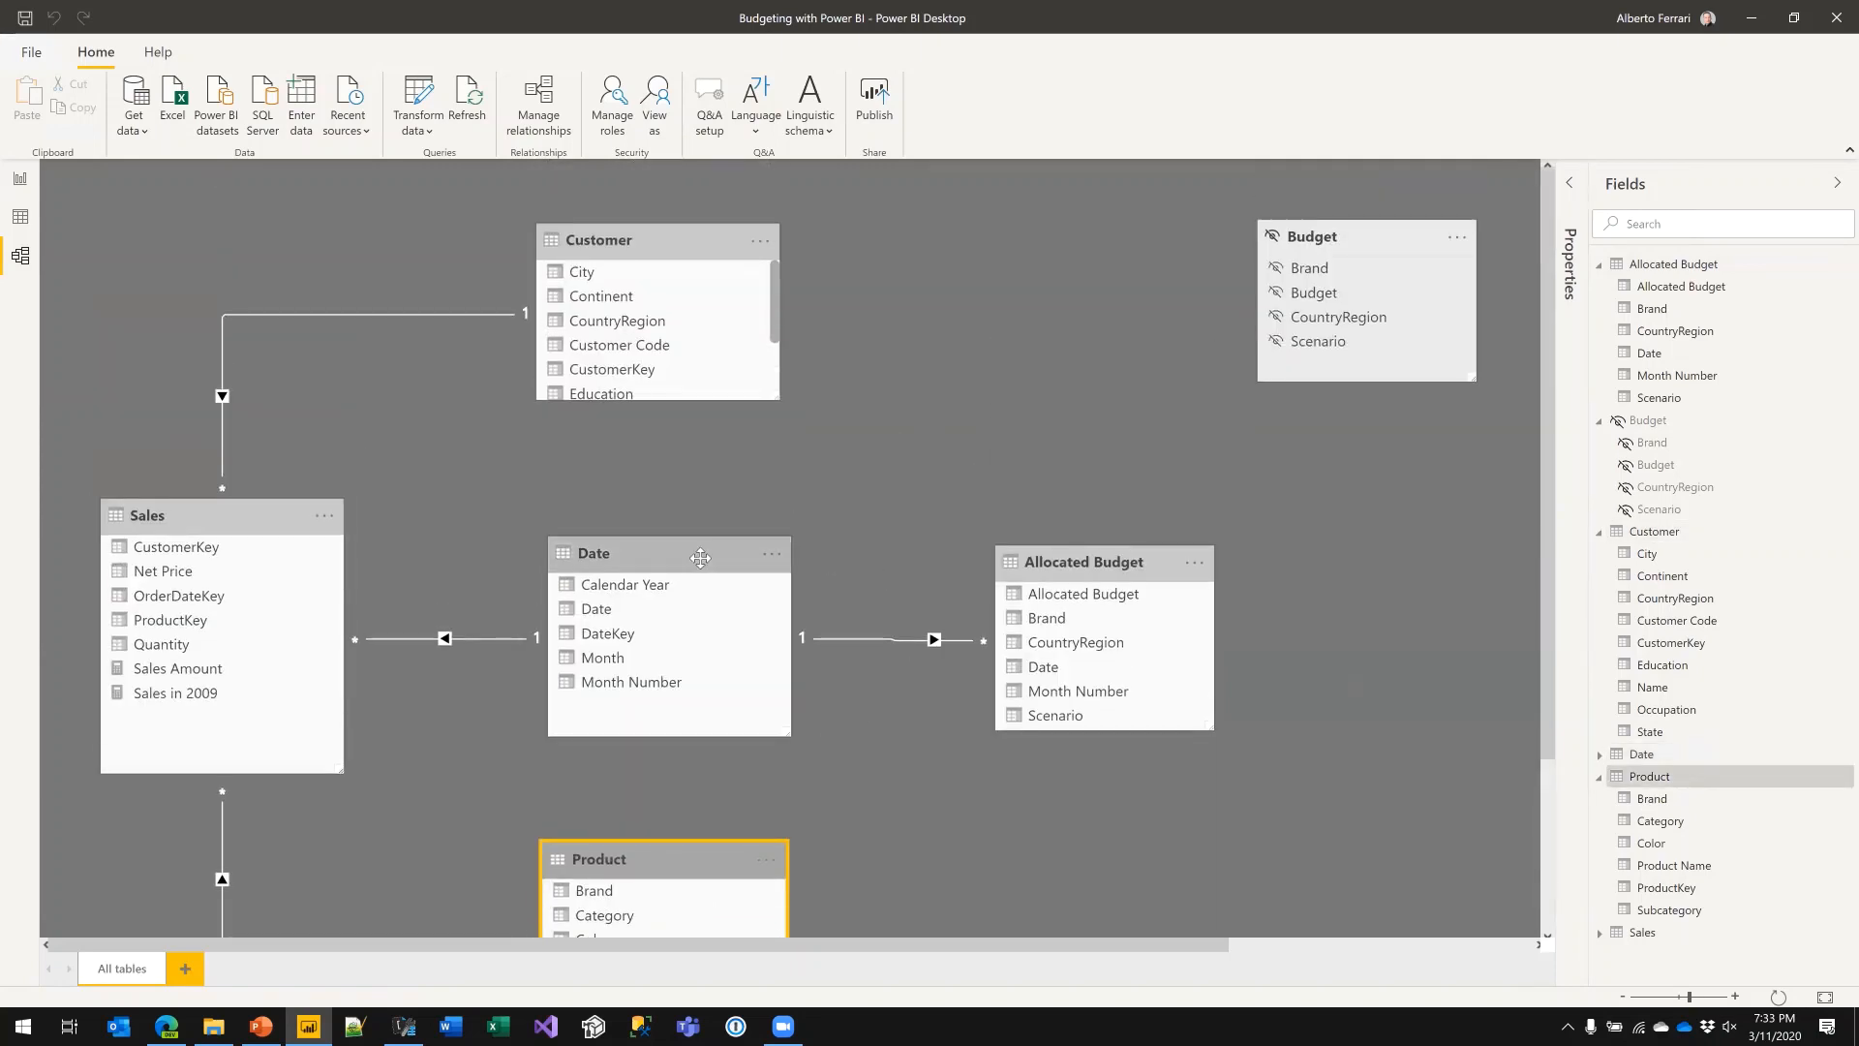
left_click(683, 559)
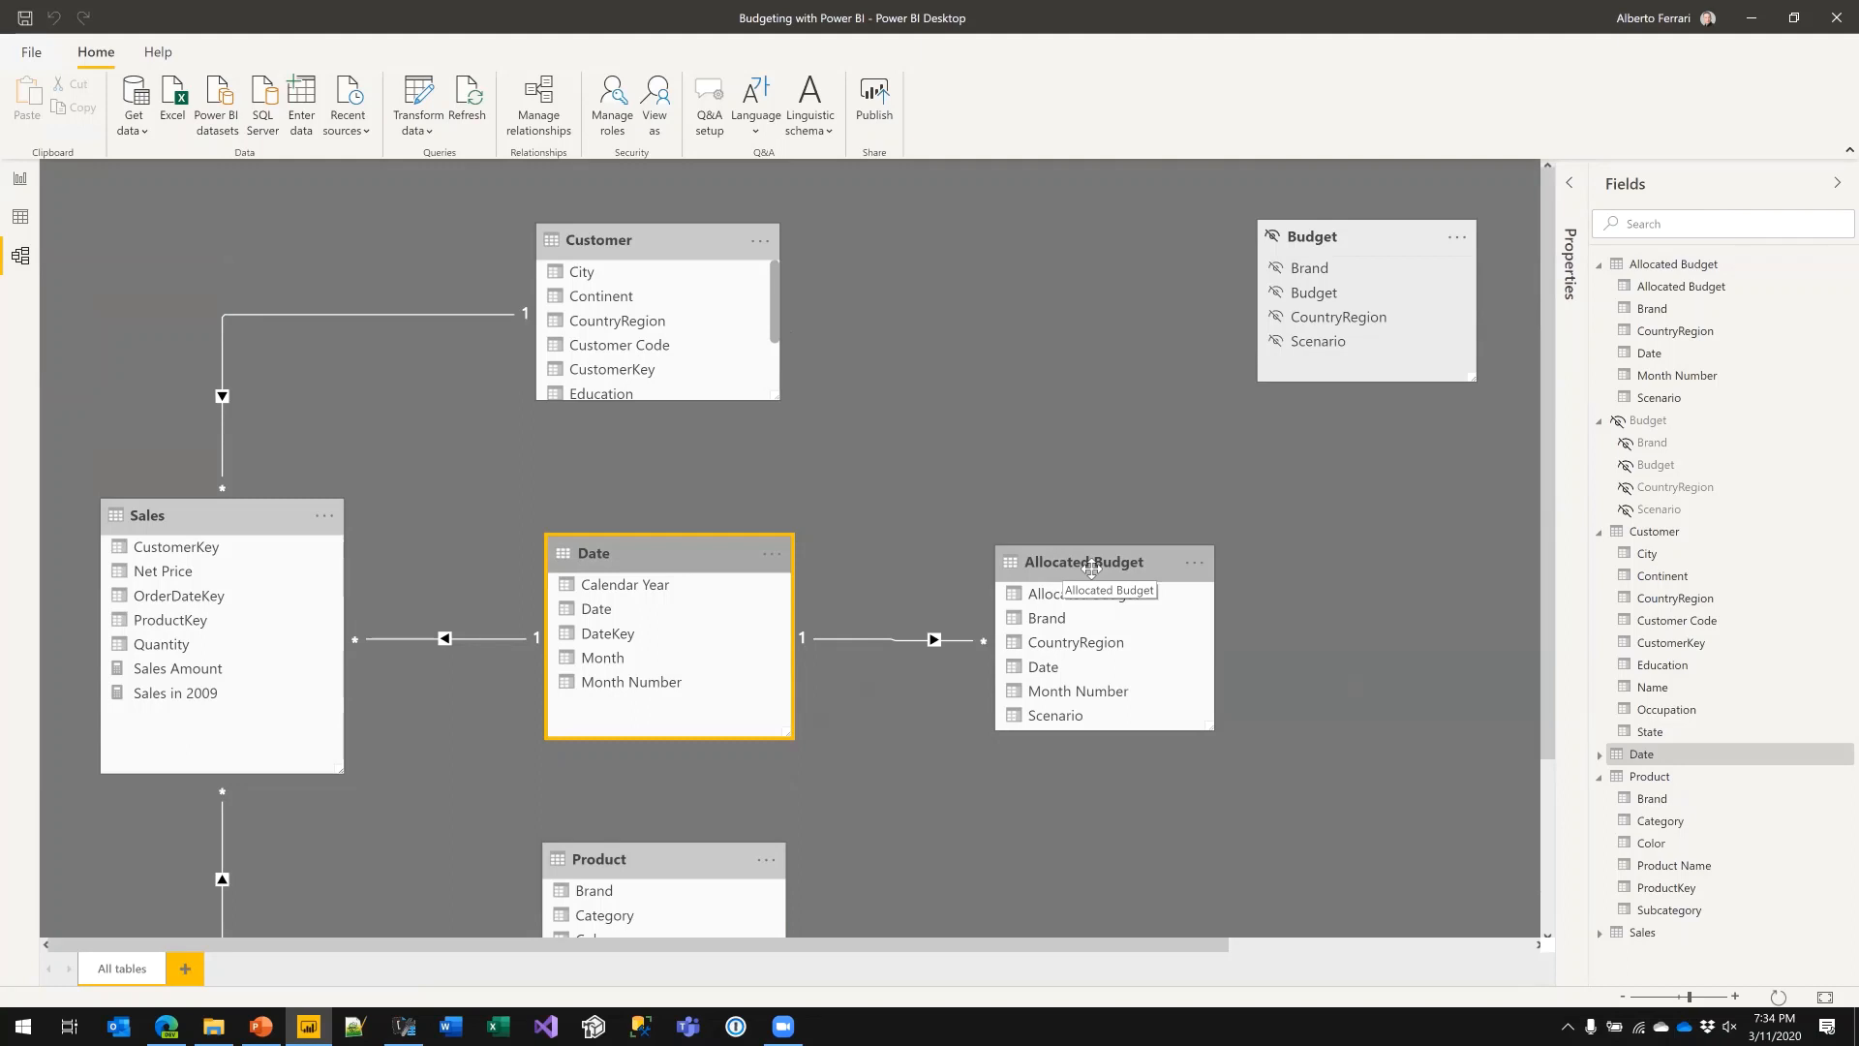
left_click(747, 234)
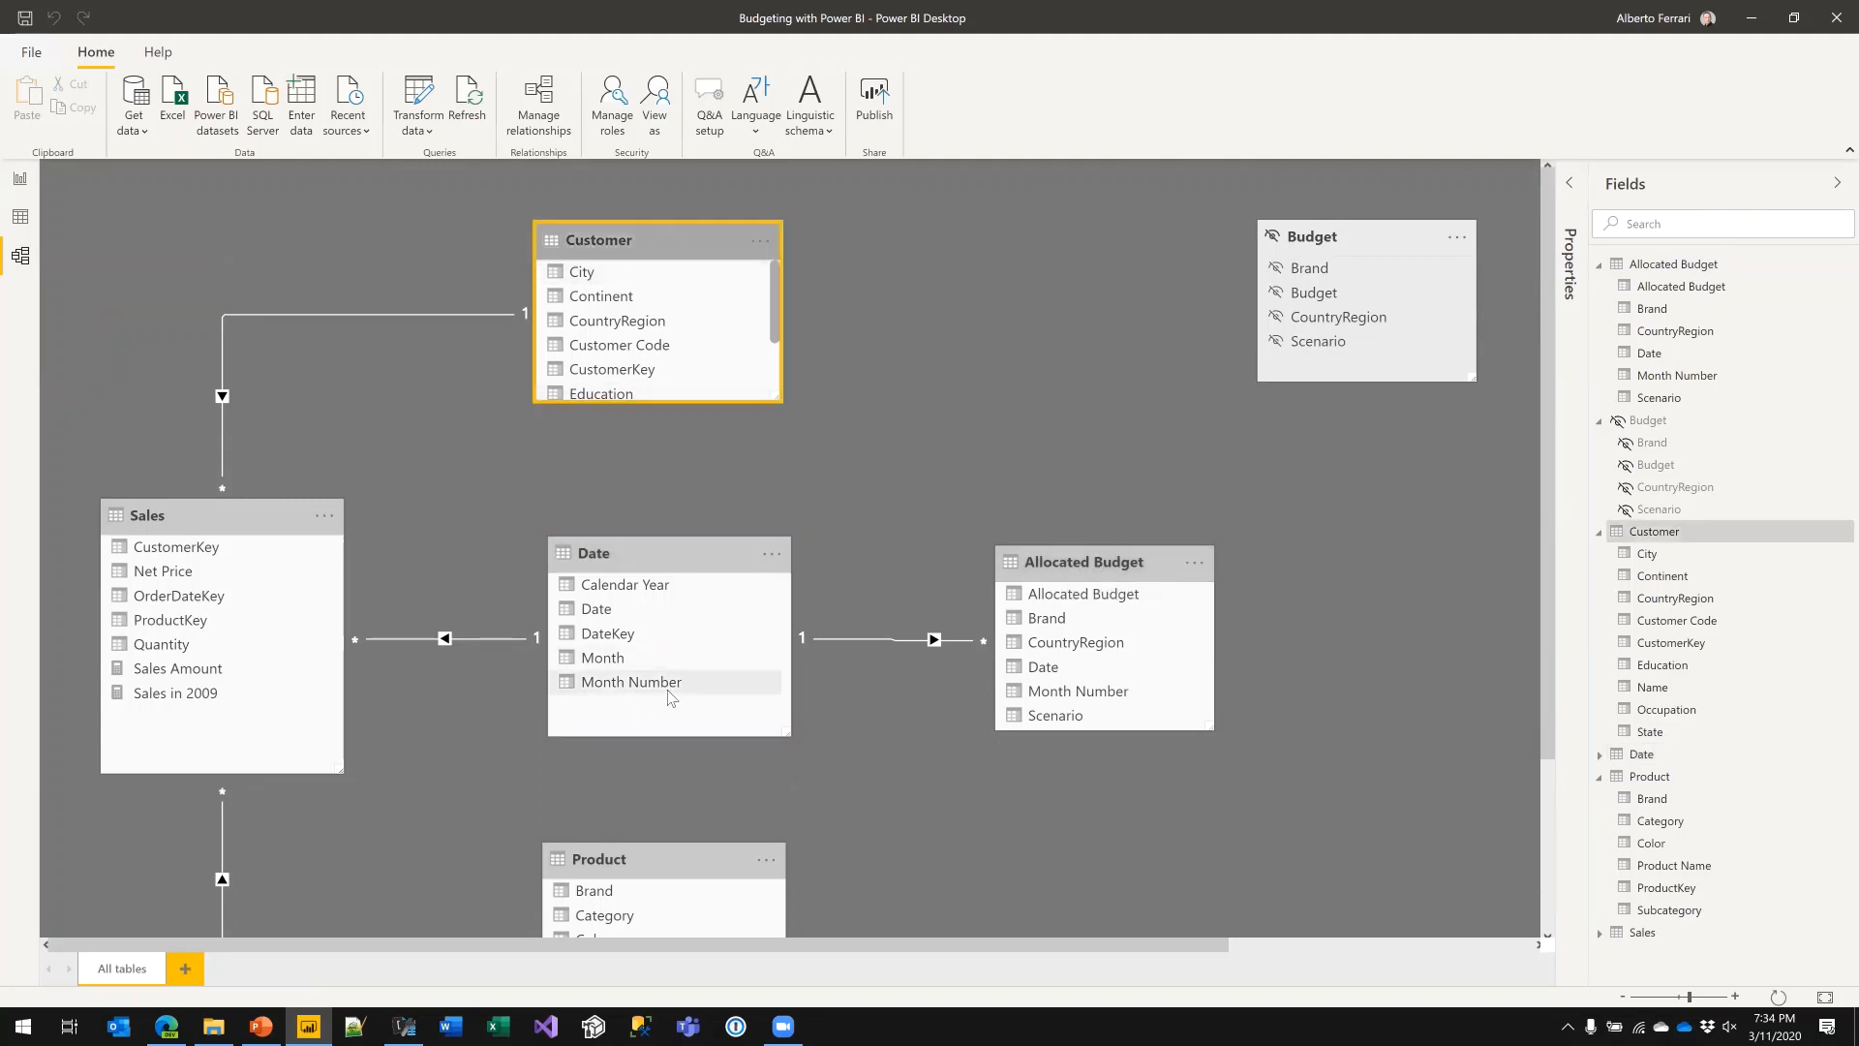
left_click(1075, 572)
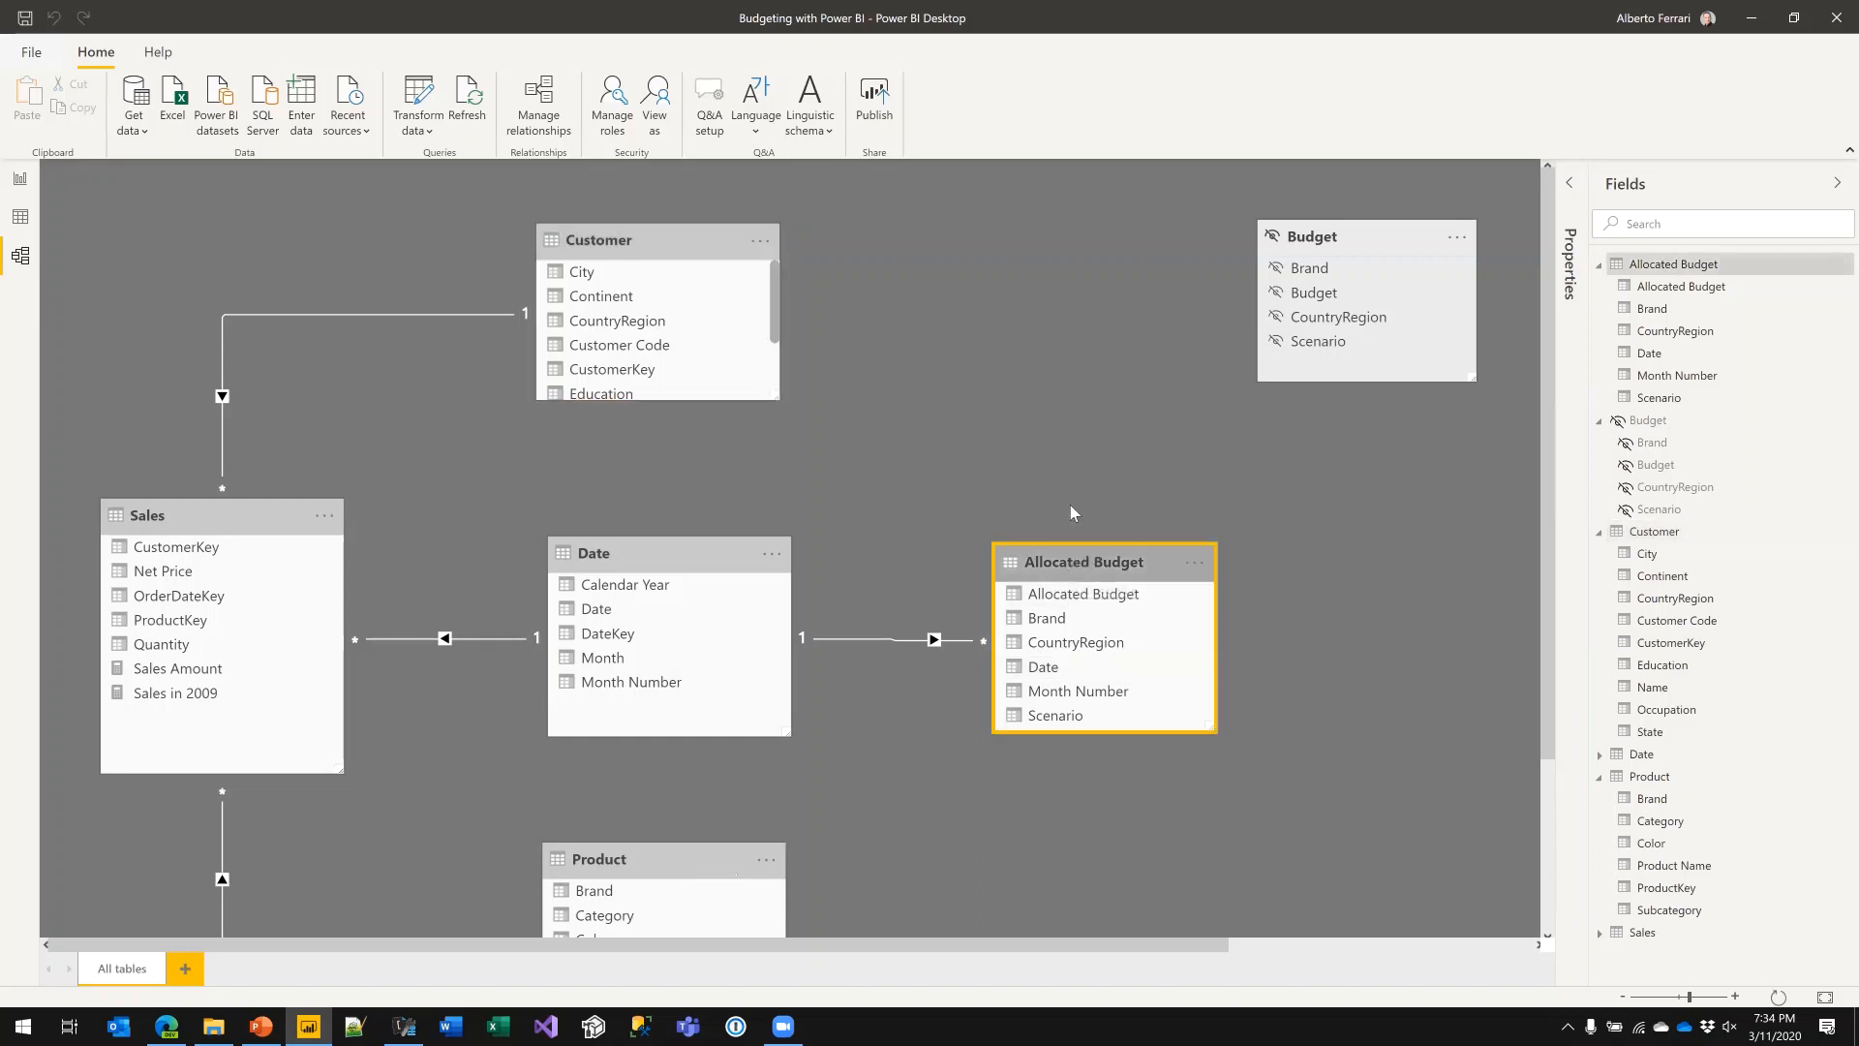
left_click(693, 246)
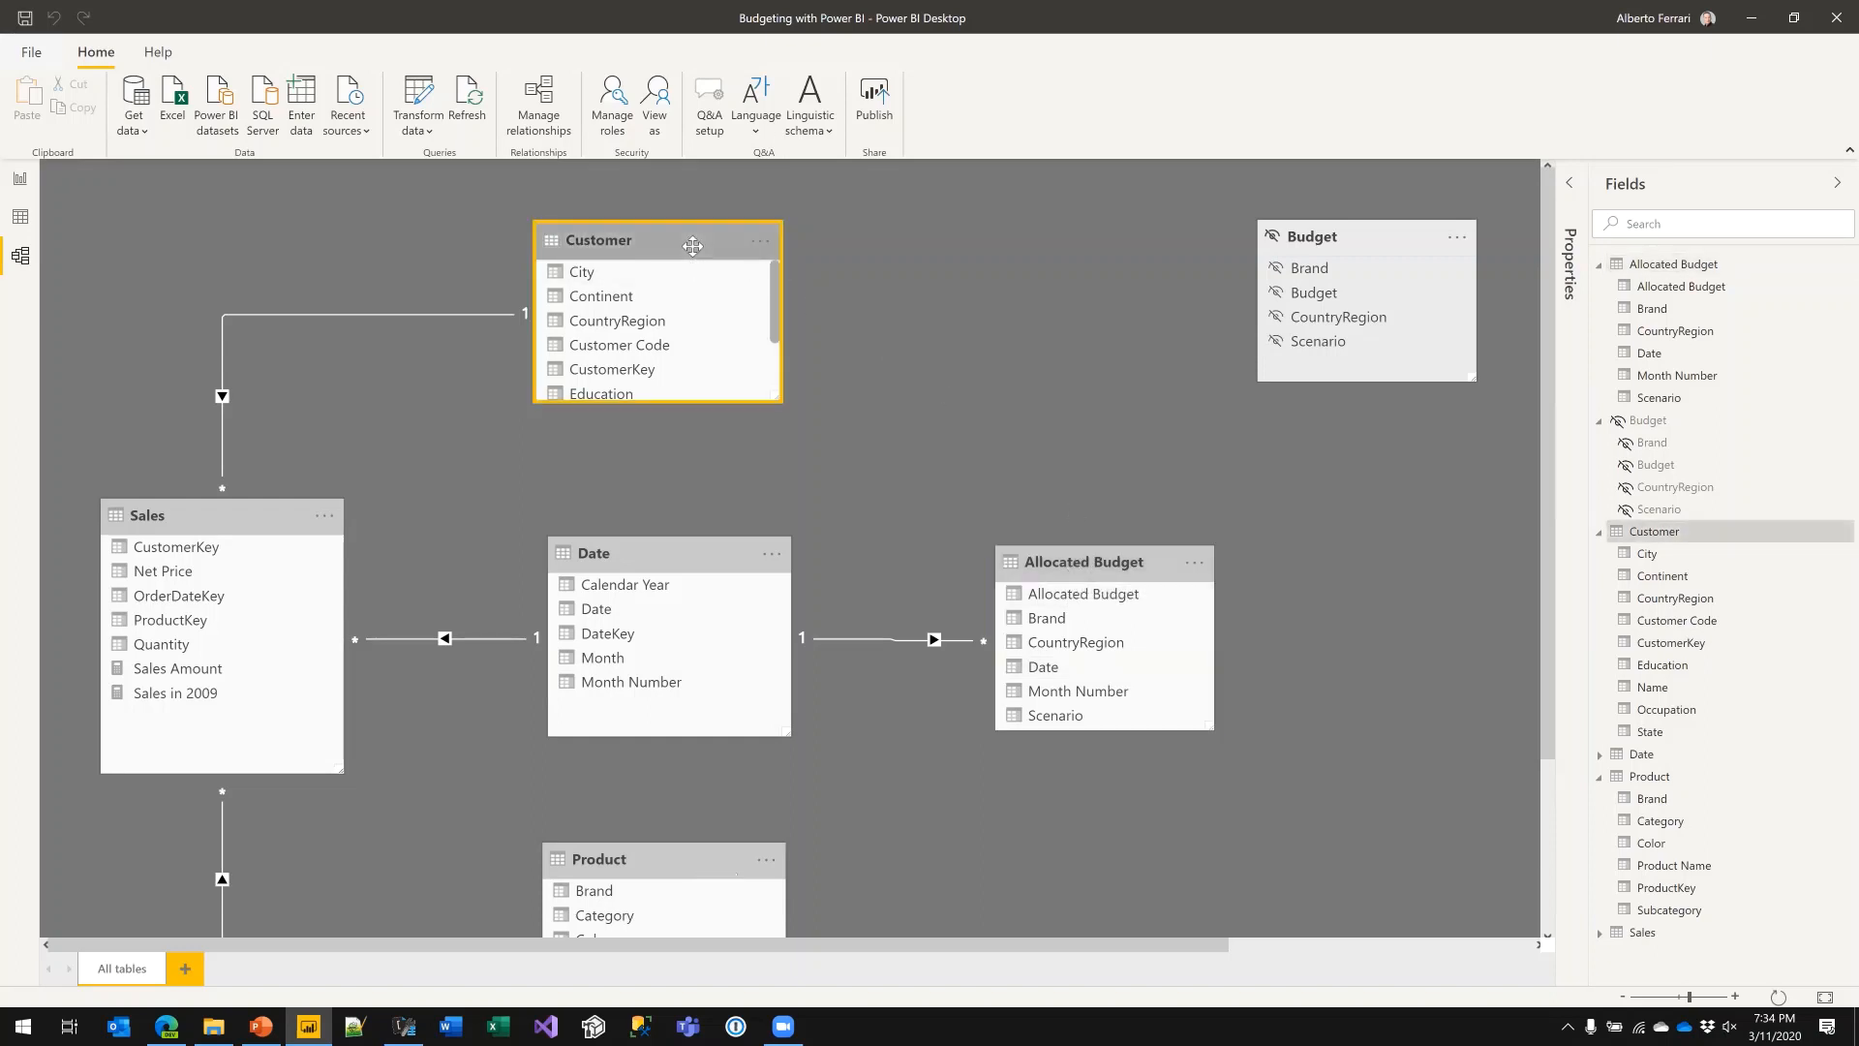
left_click(680, 872)
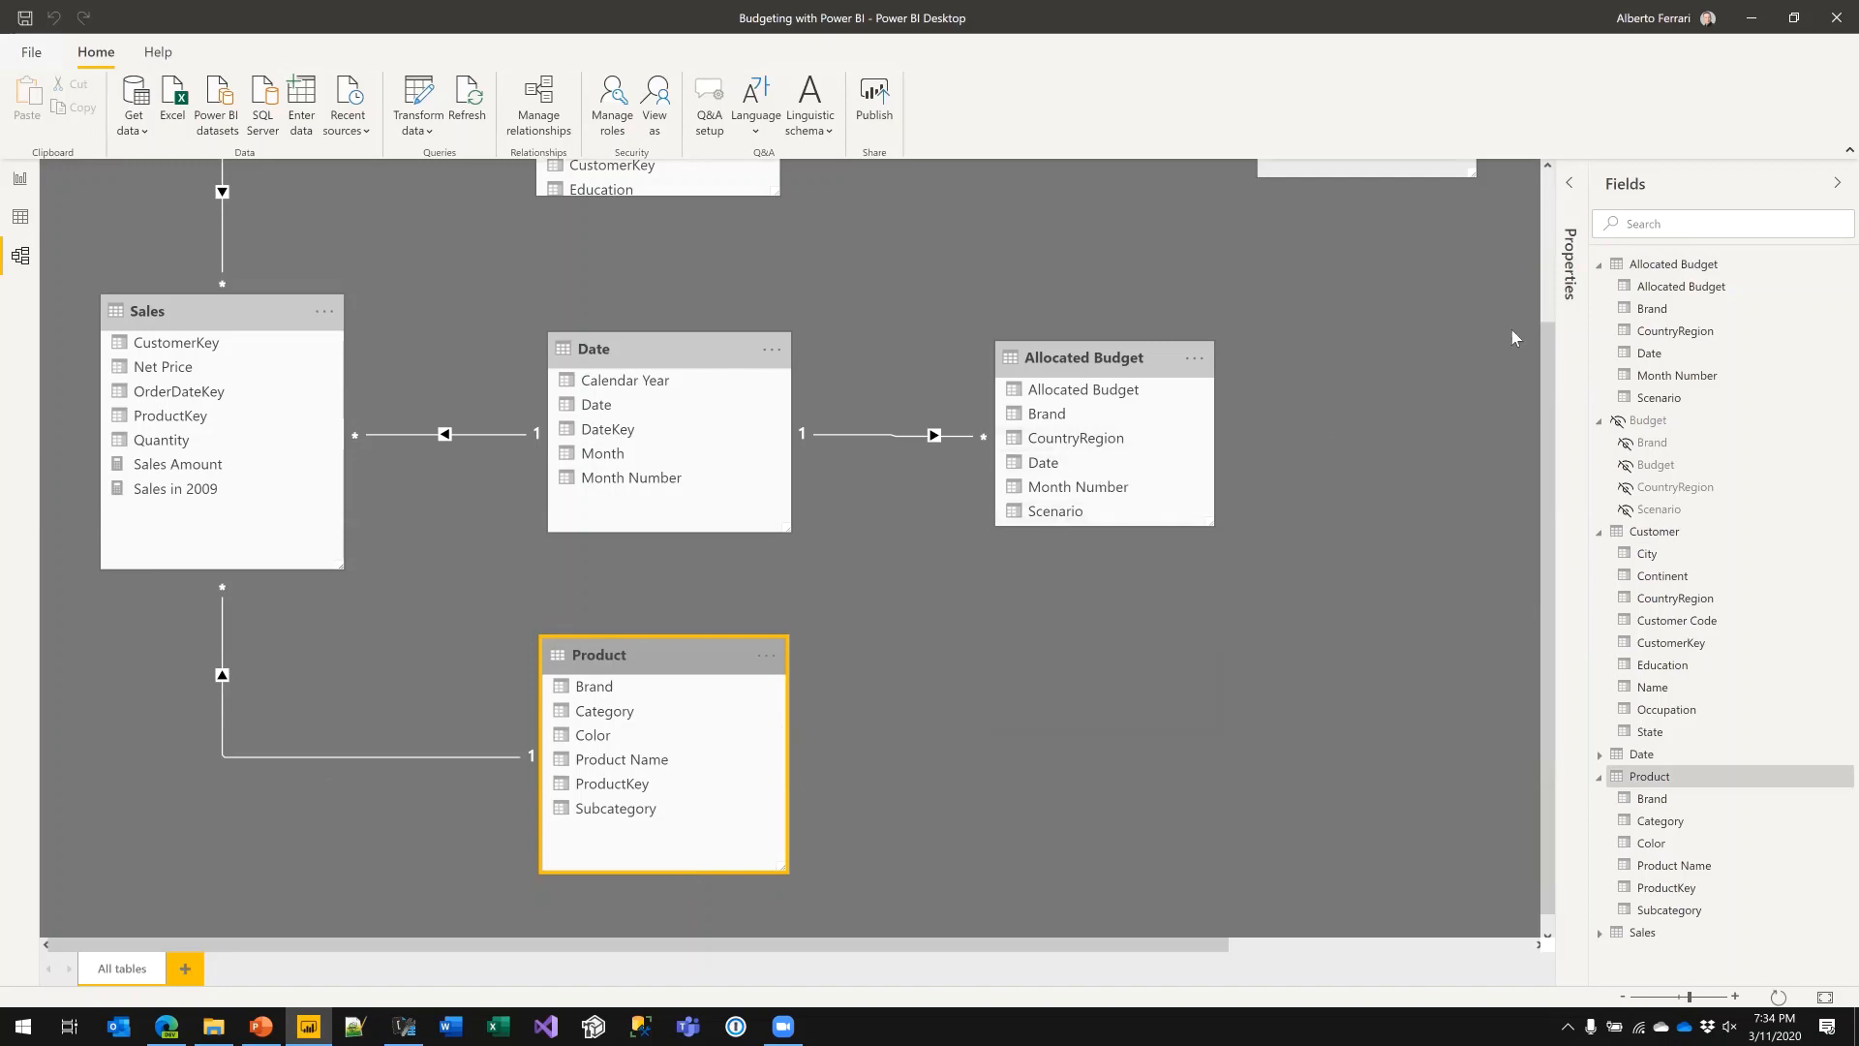
left_click_drag(1546, 335, 1537, 206)
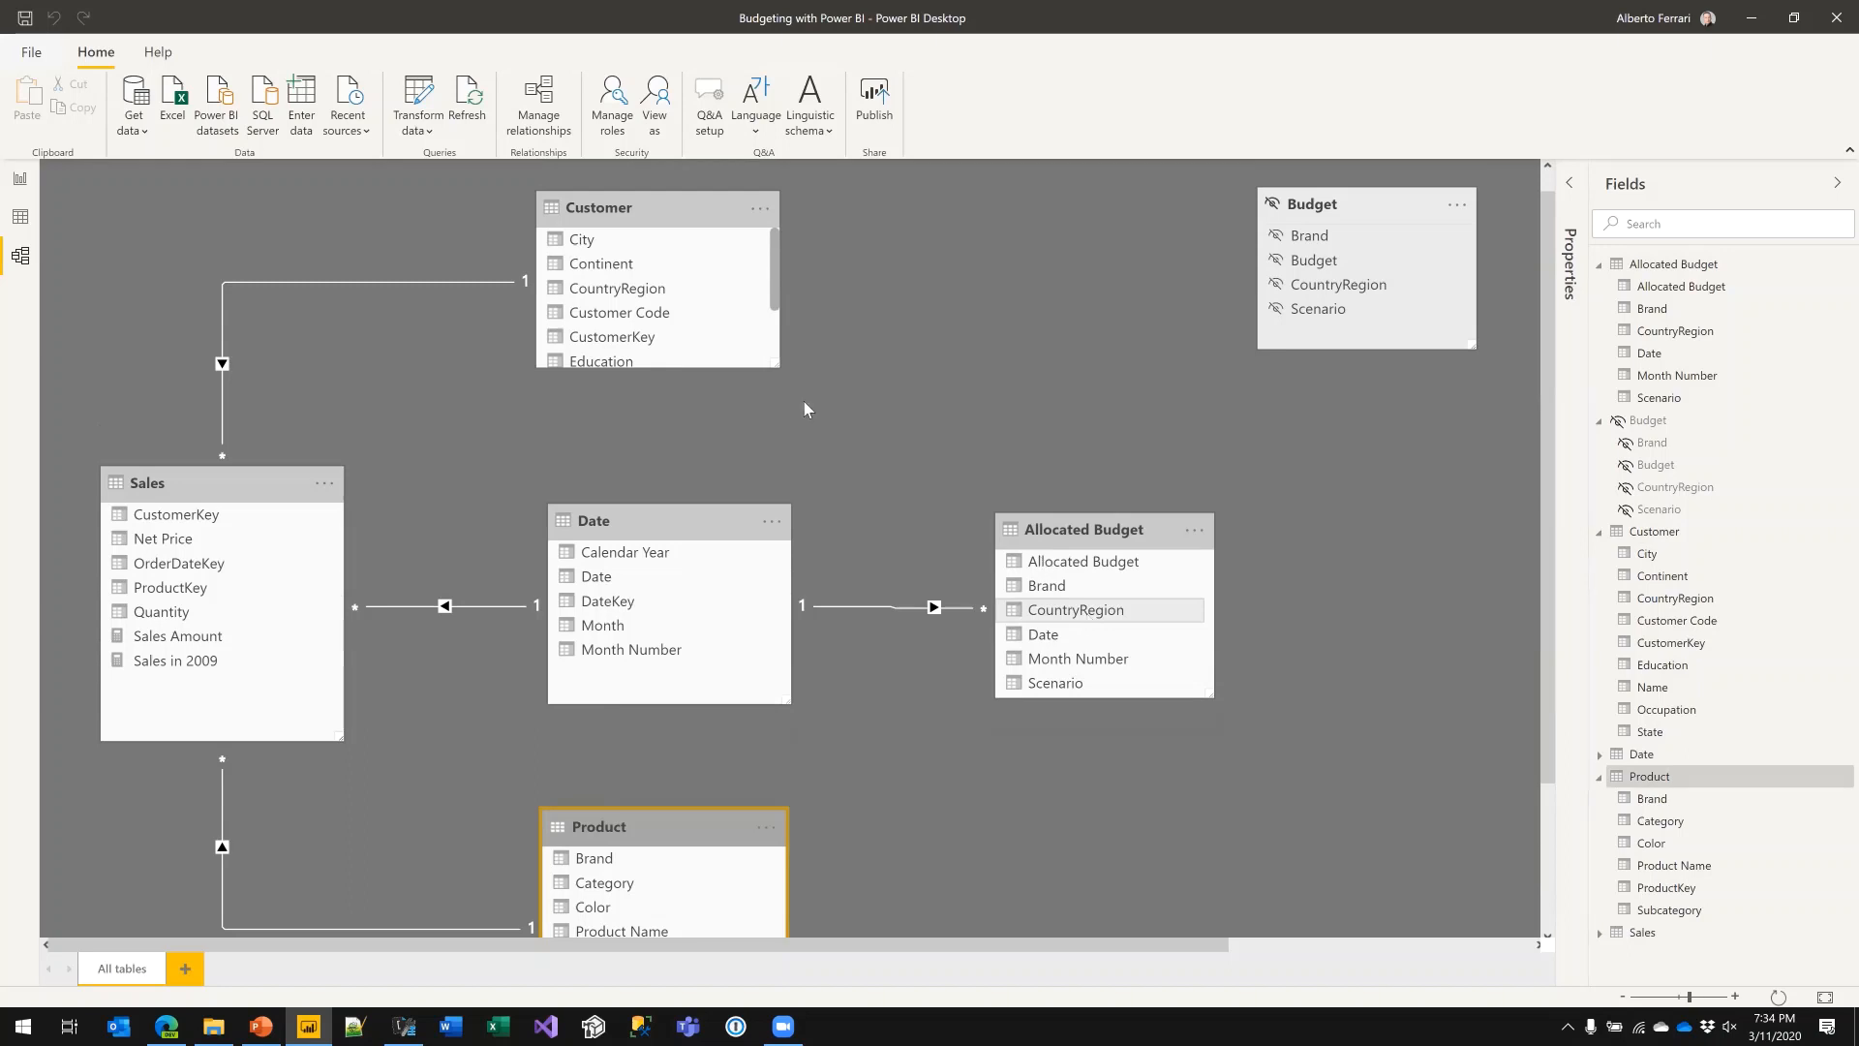
left_click(659, 207)
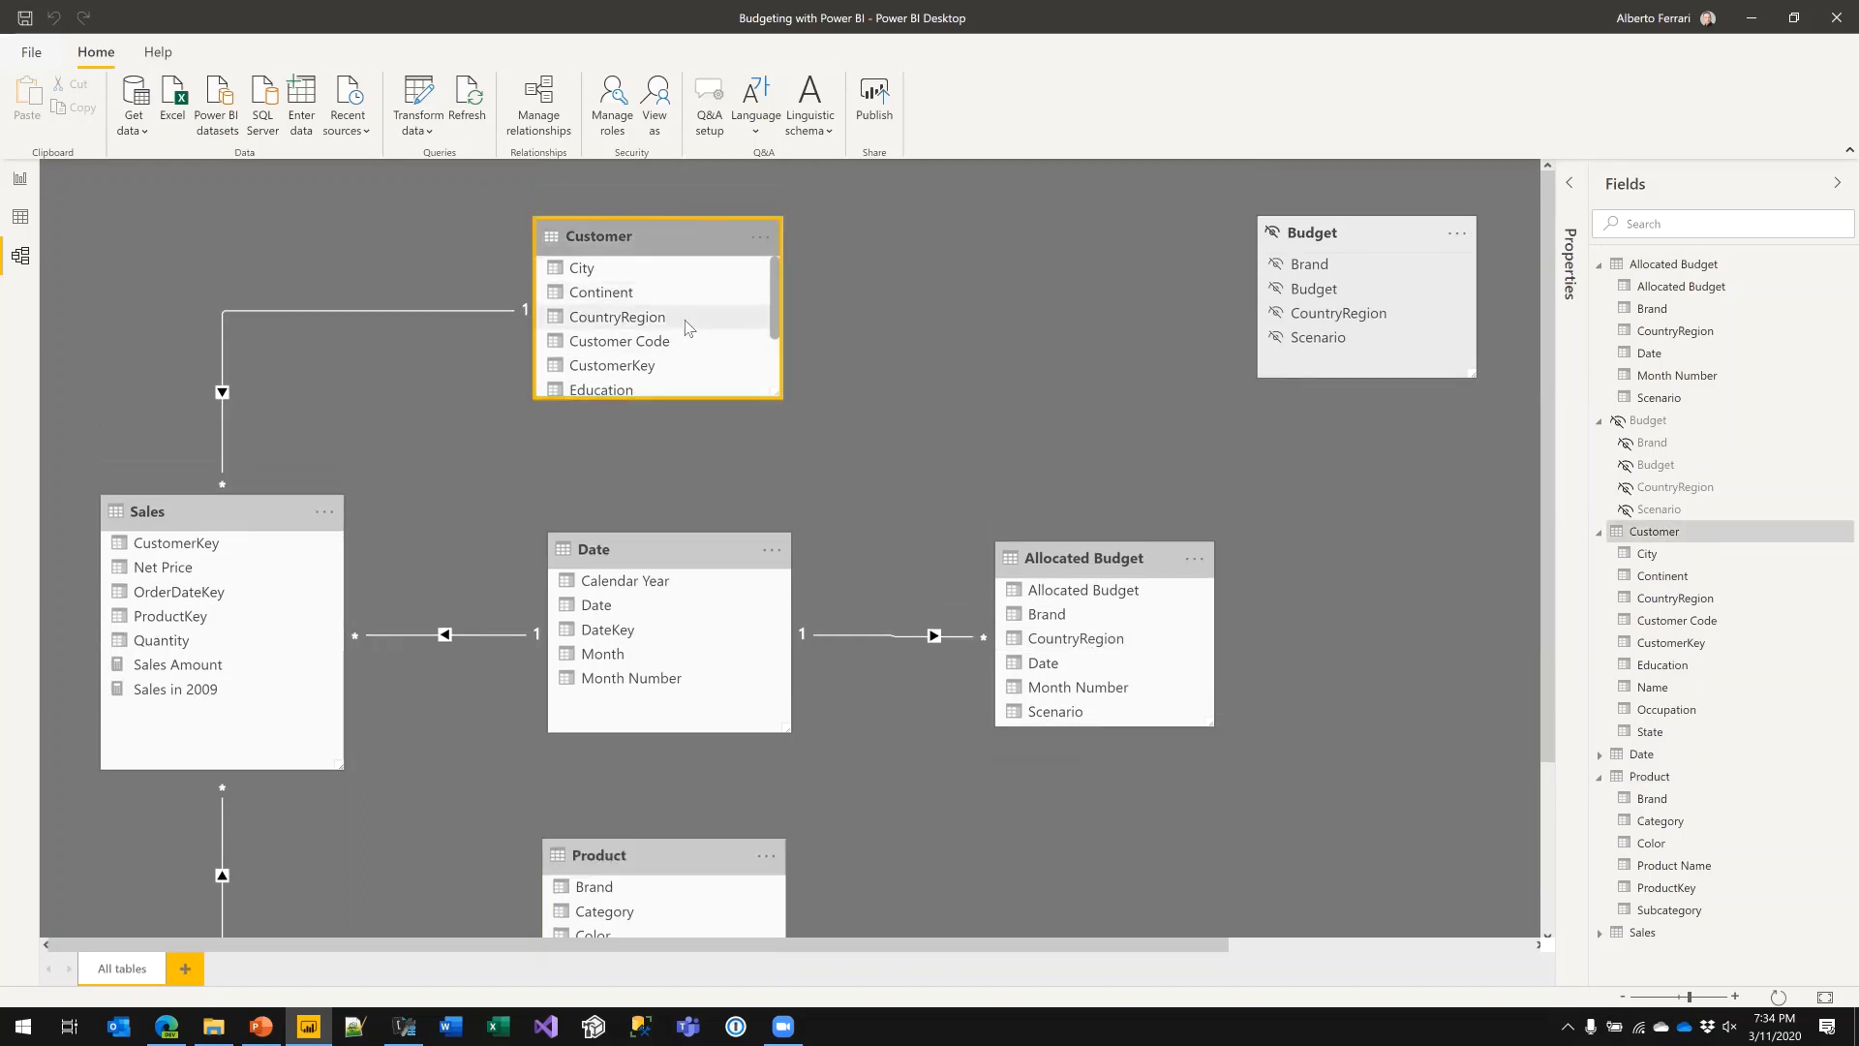
left_click(671, 318)
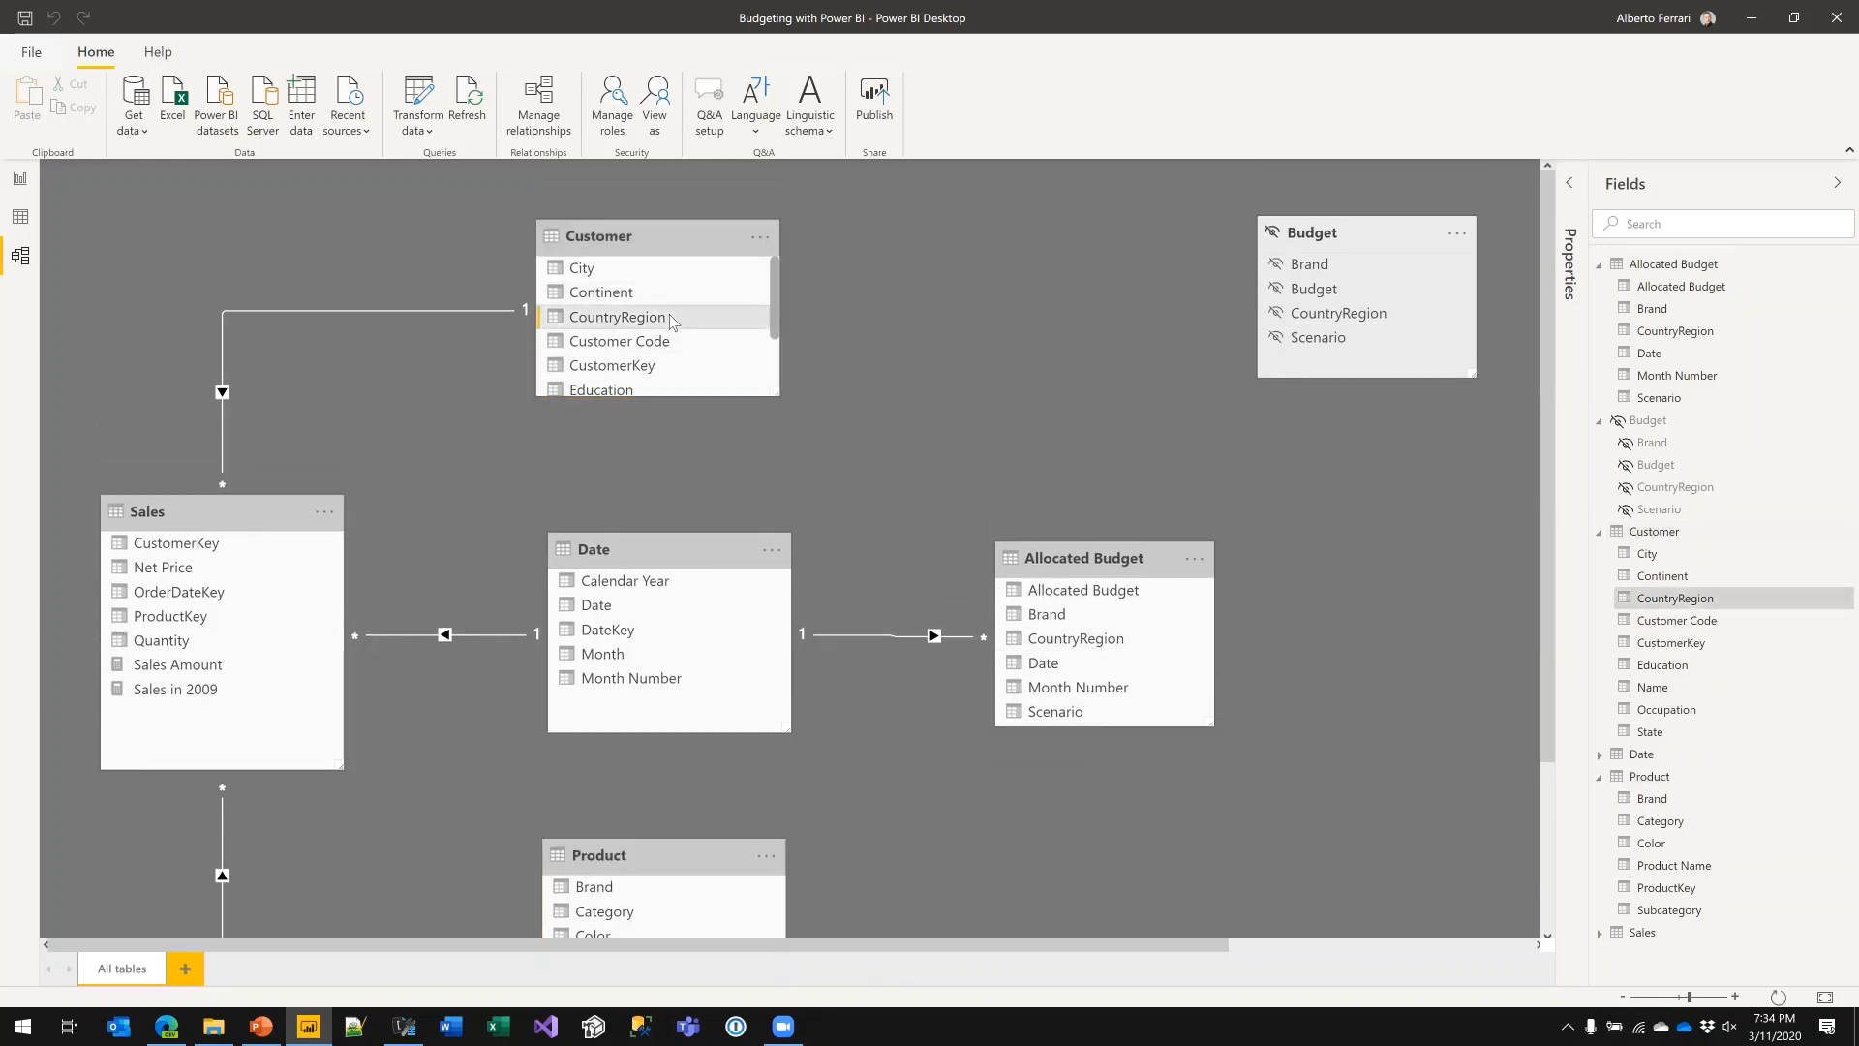
- Move the hidden Budget table slightly farther from Customer in the model diagram and check Customer's CountryRegion column
left_click_drag(1356, 229, 1383, 227)
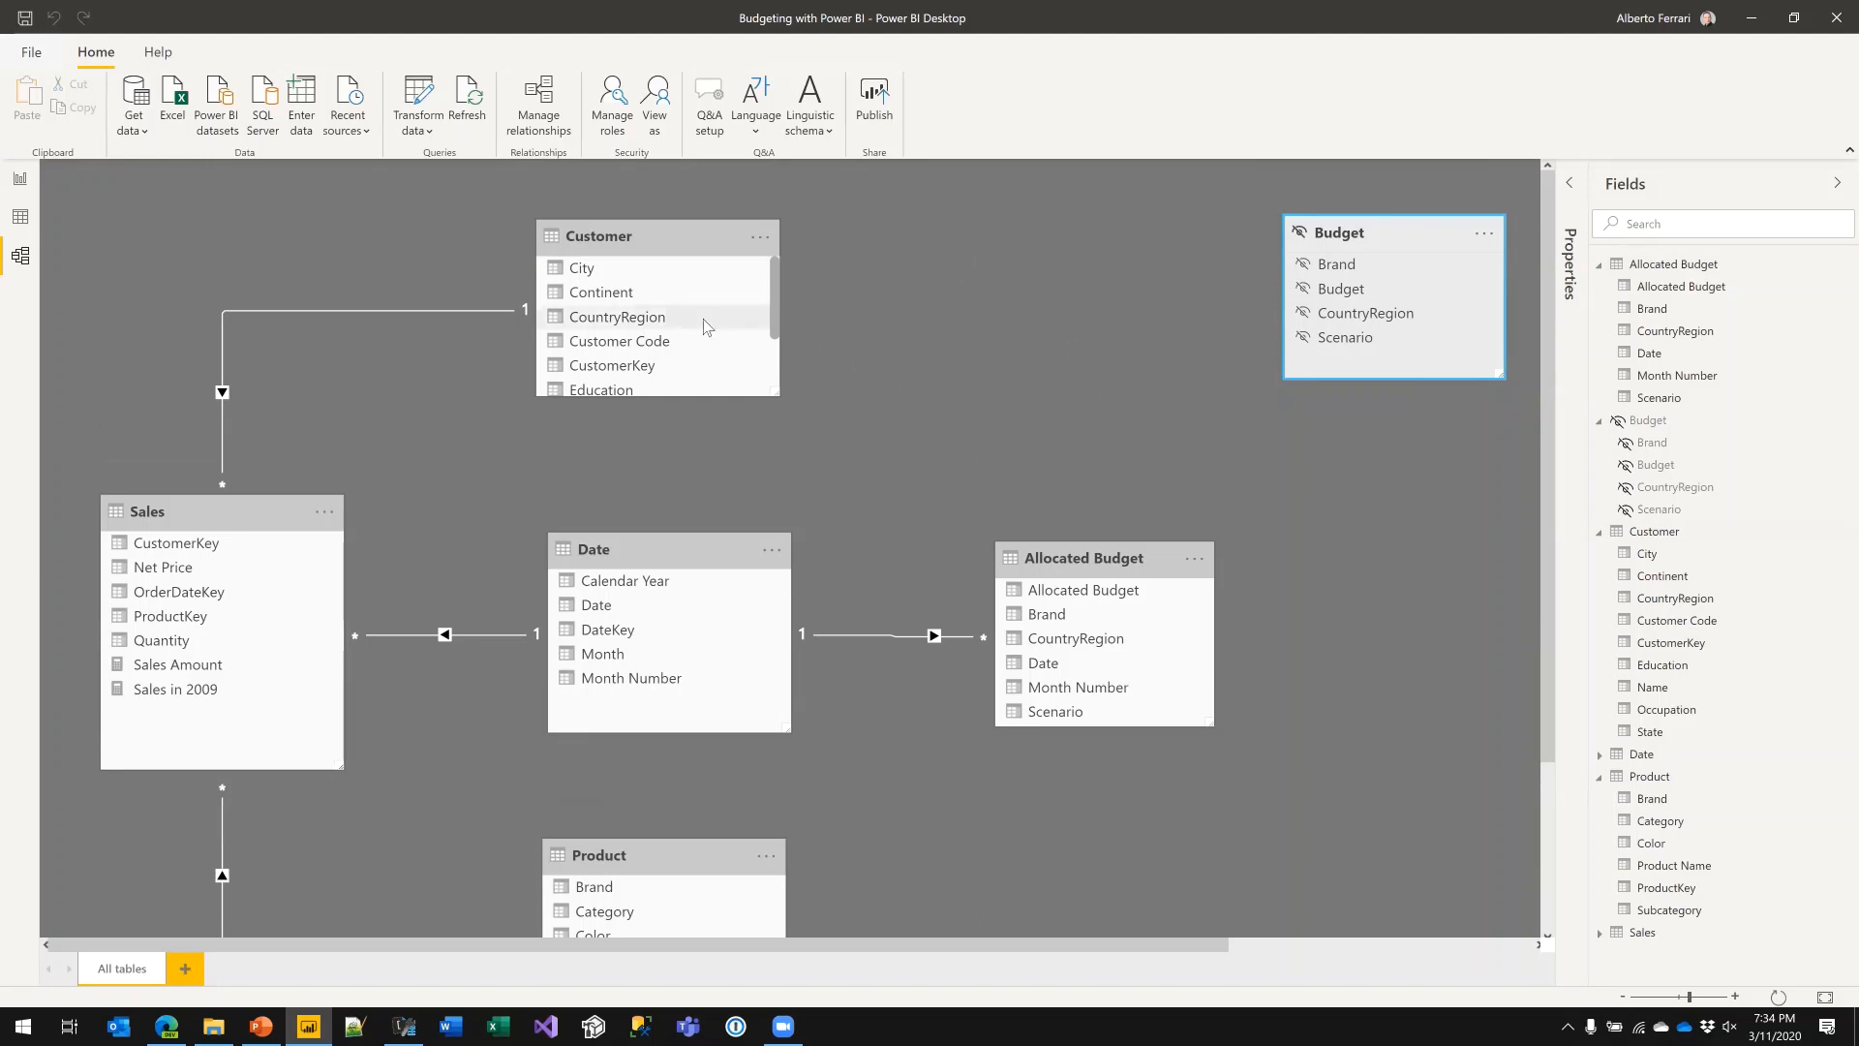
left_click(614, 327)
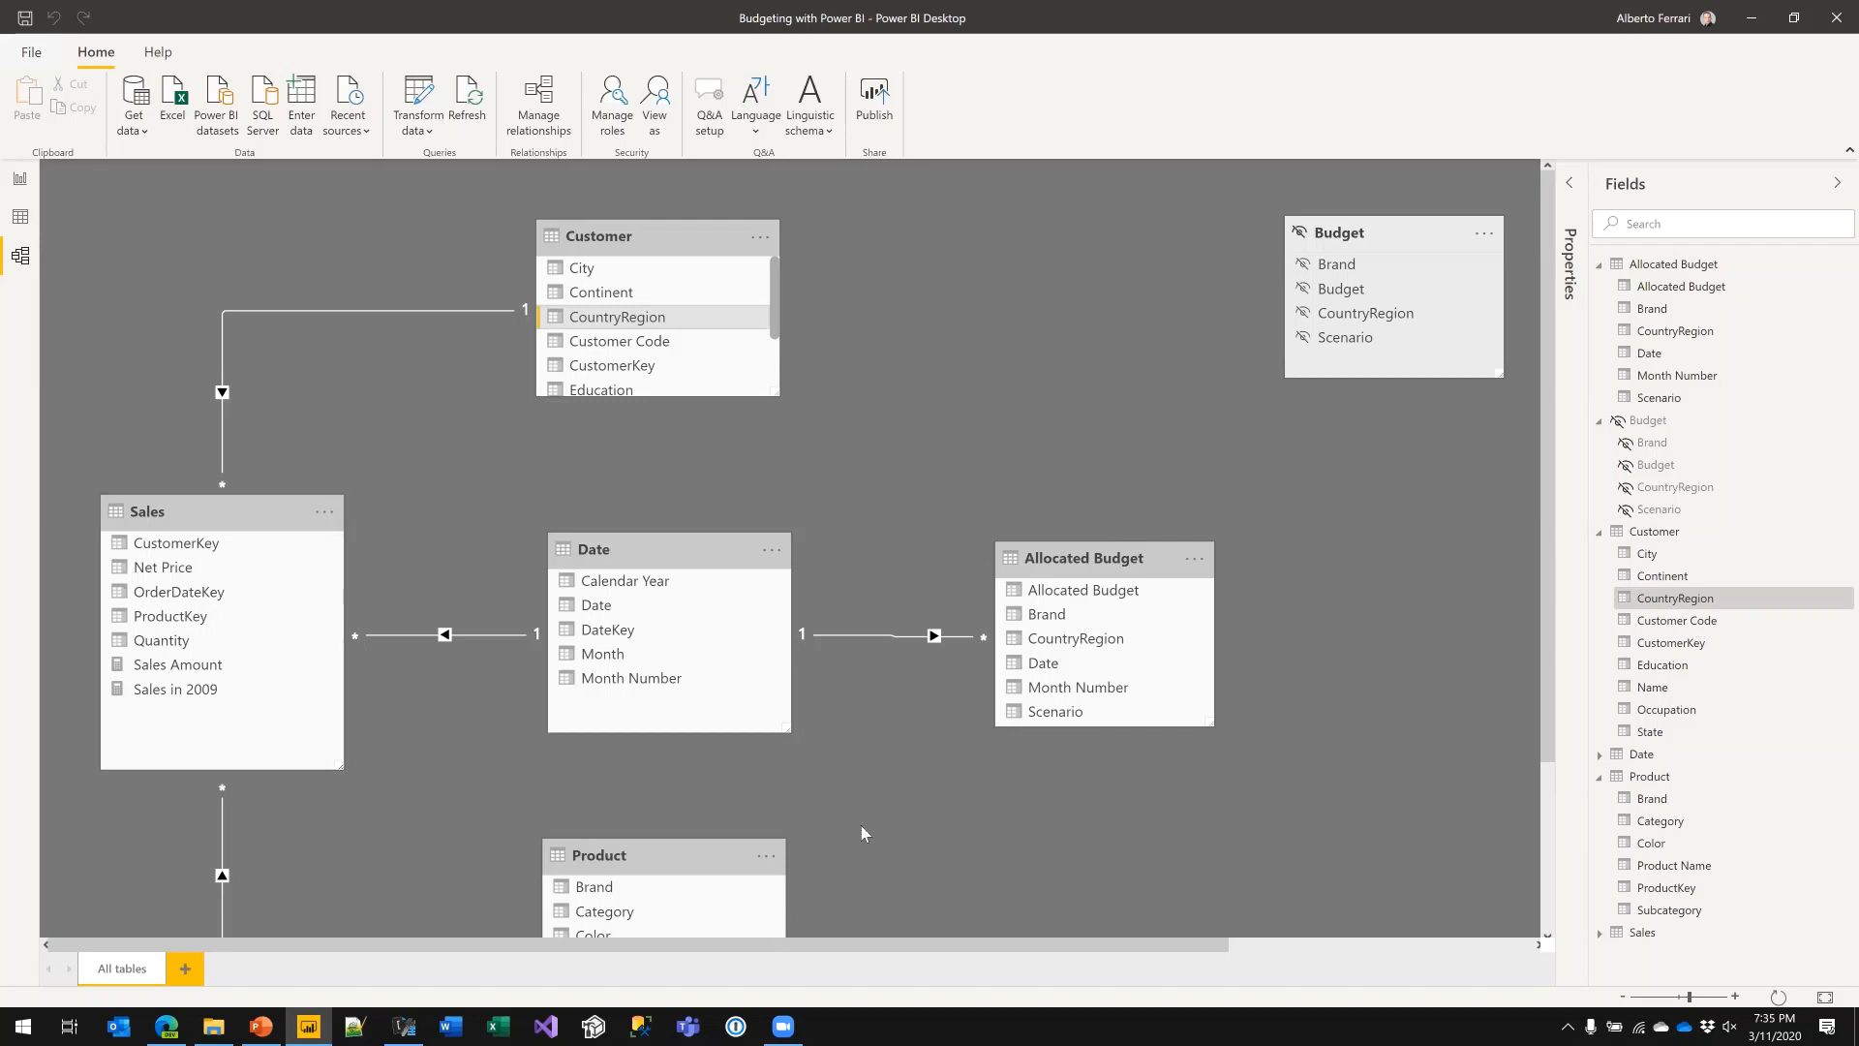
left_click(1029, 427)
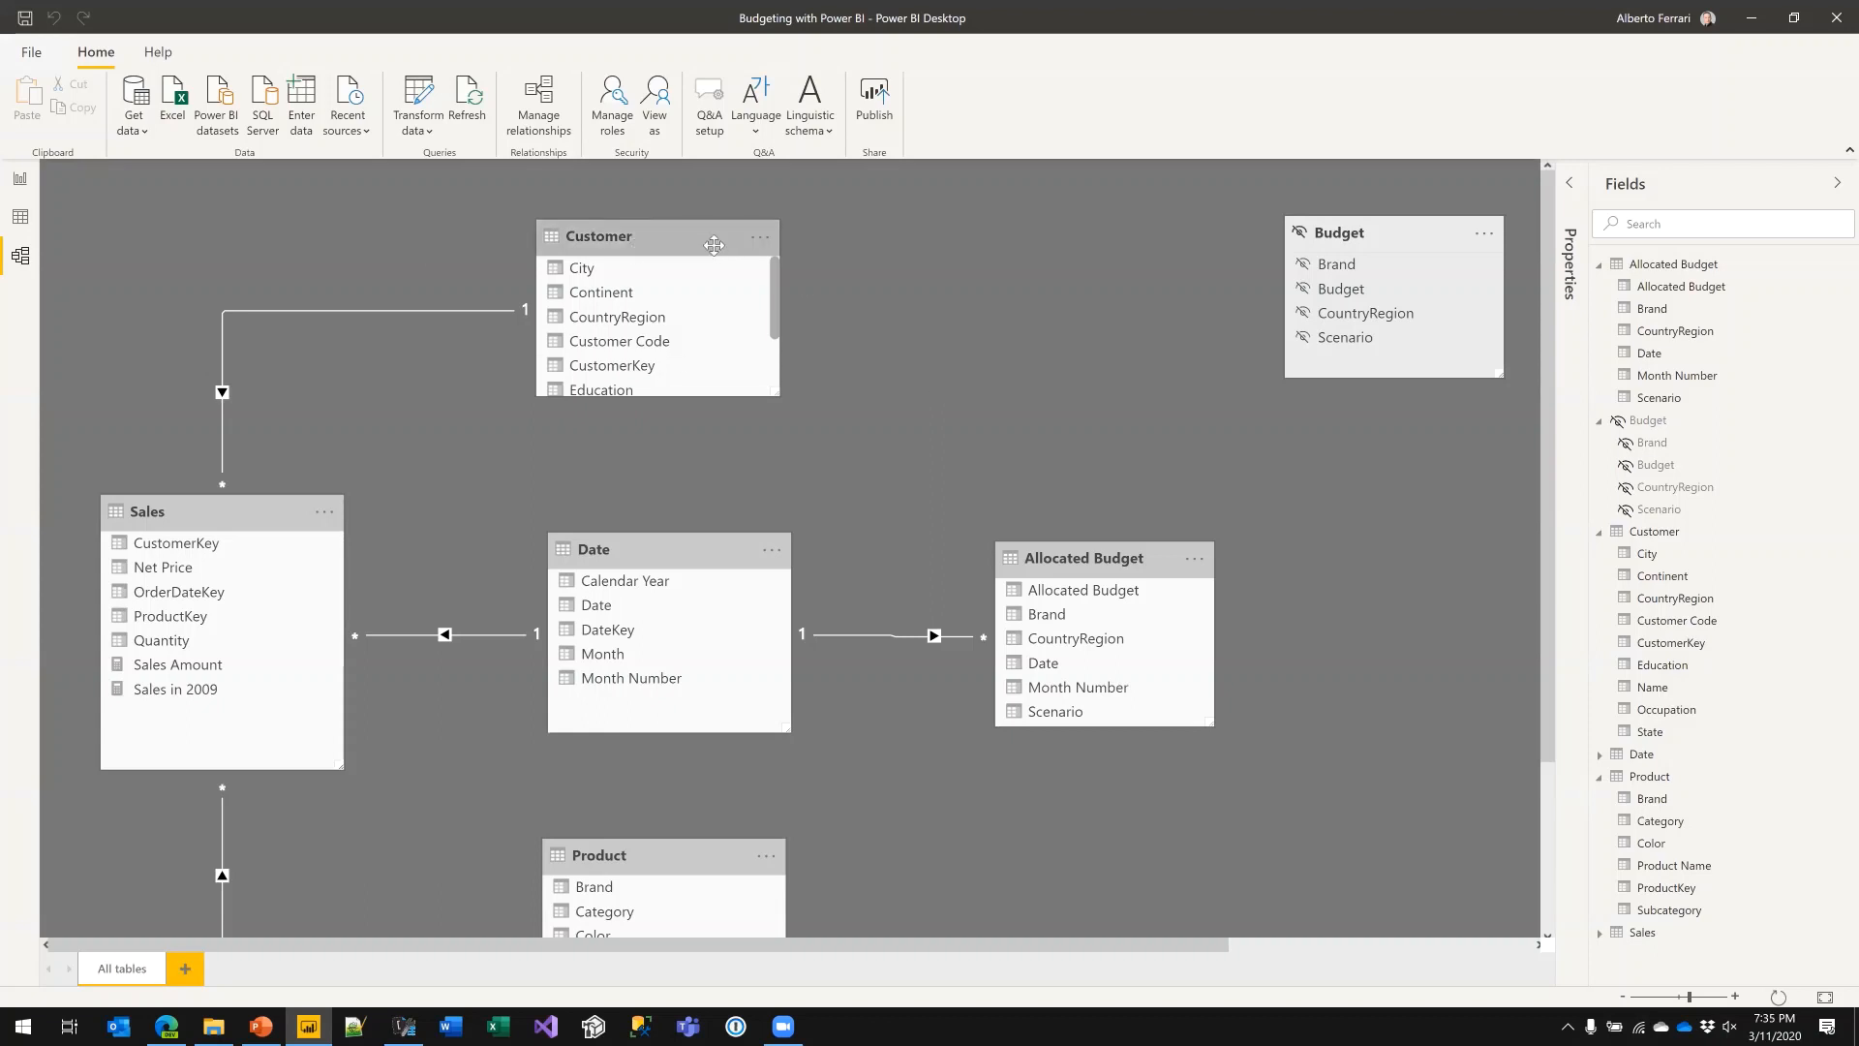
left_click(776, 303)
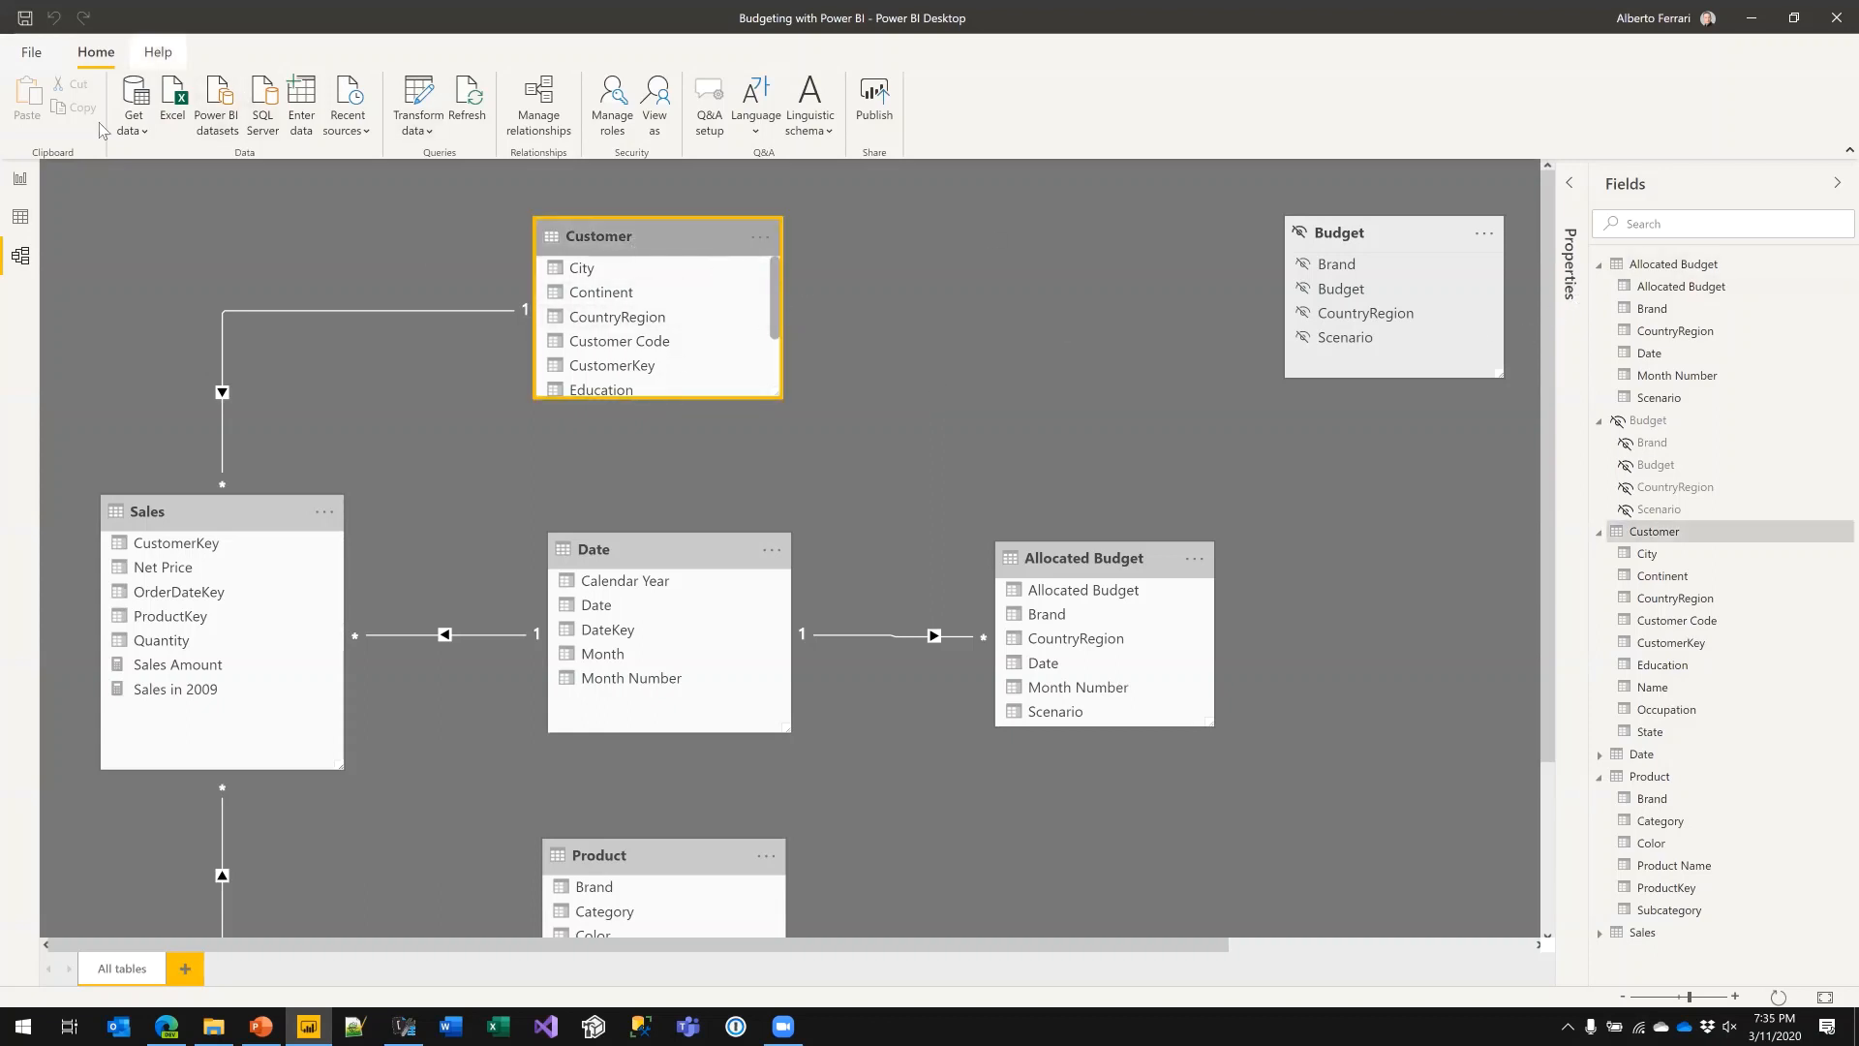
- Start a new calculated table named CountryRegion, with its expression beginning on a second line
left_click(22, 220)
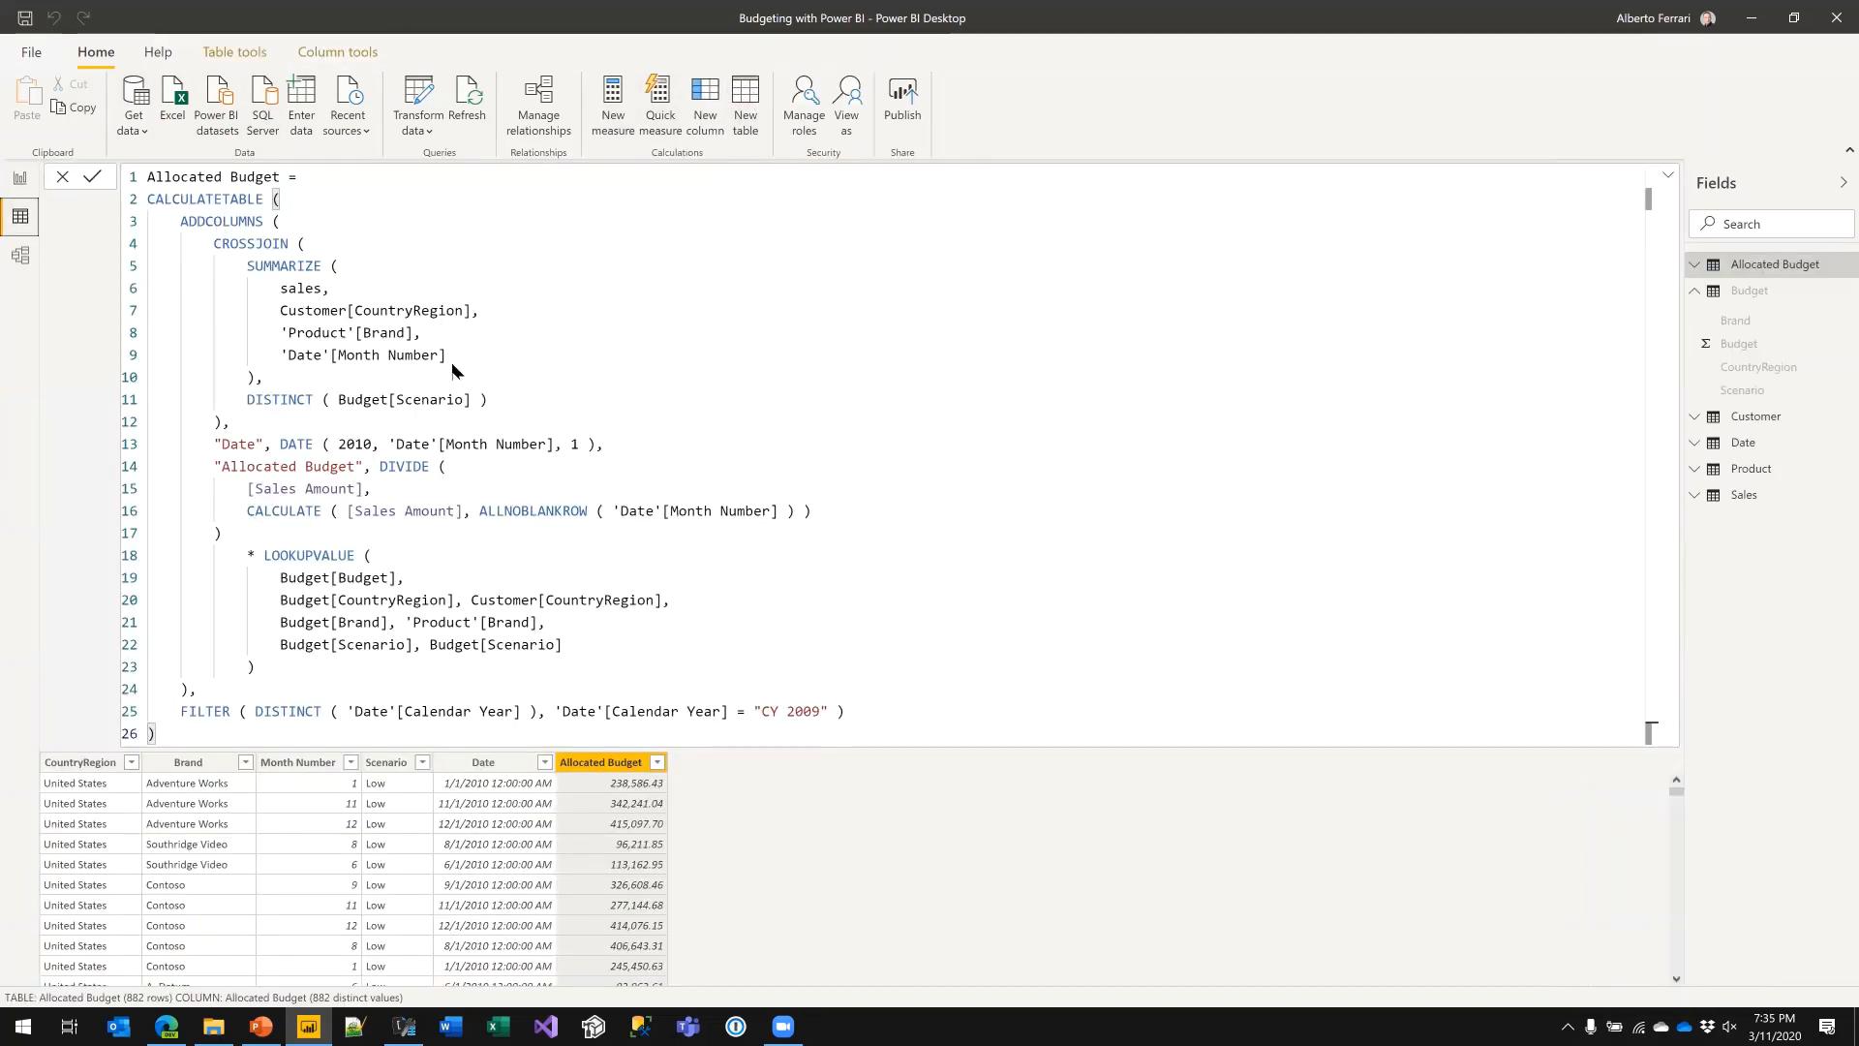
left_click(745, 106)
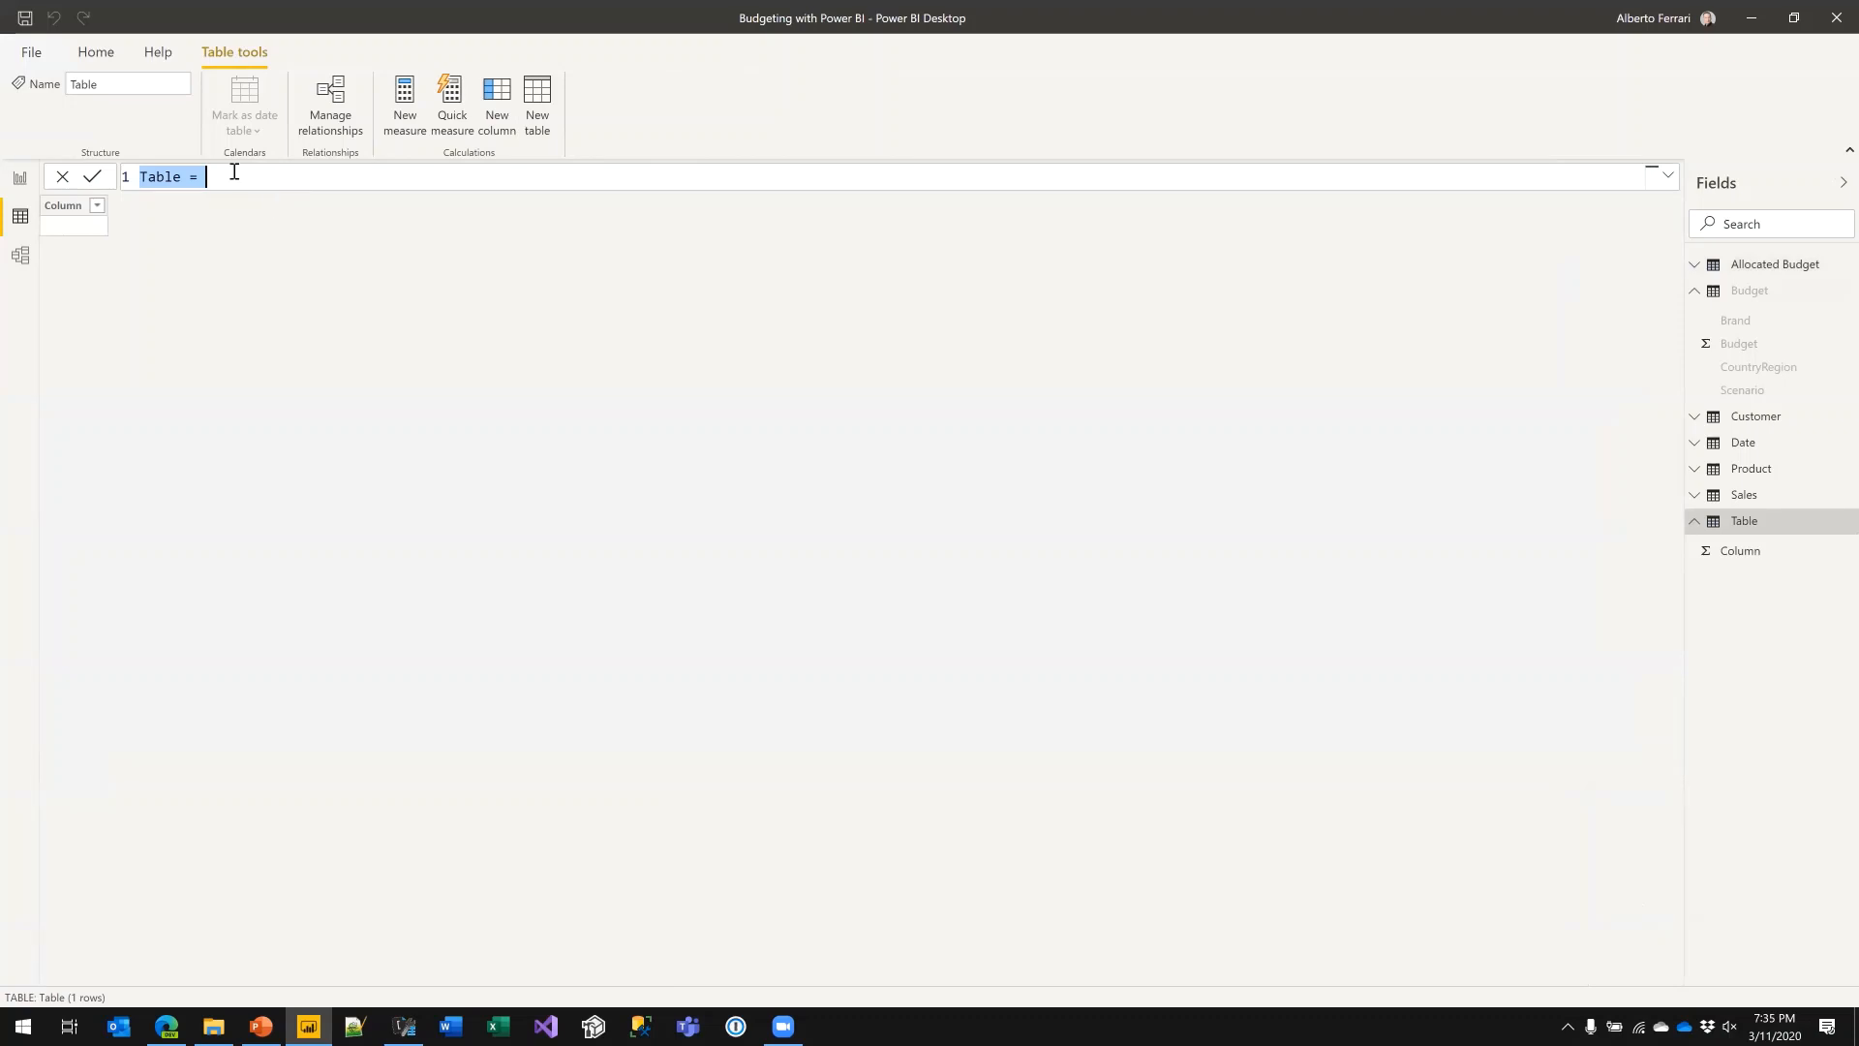
scroll(239, 178, "up", 2)
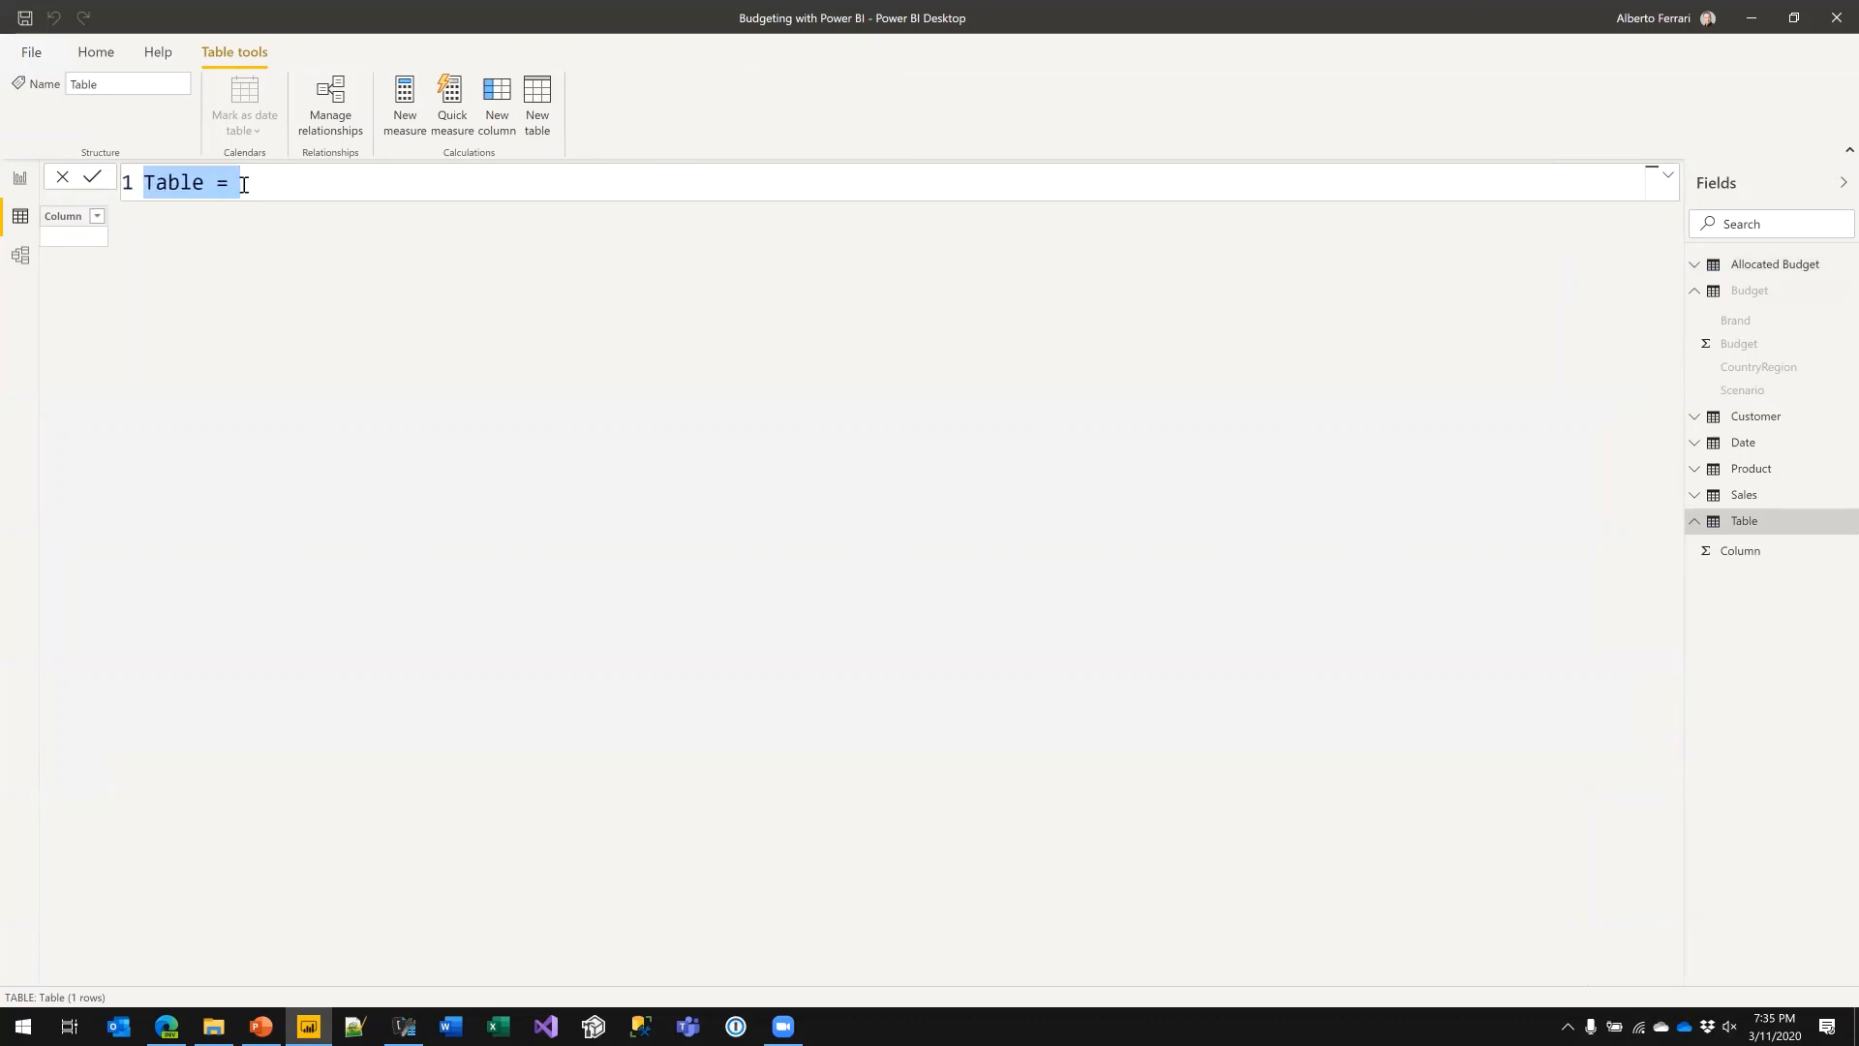
type("Co")
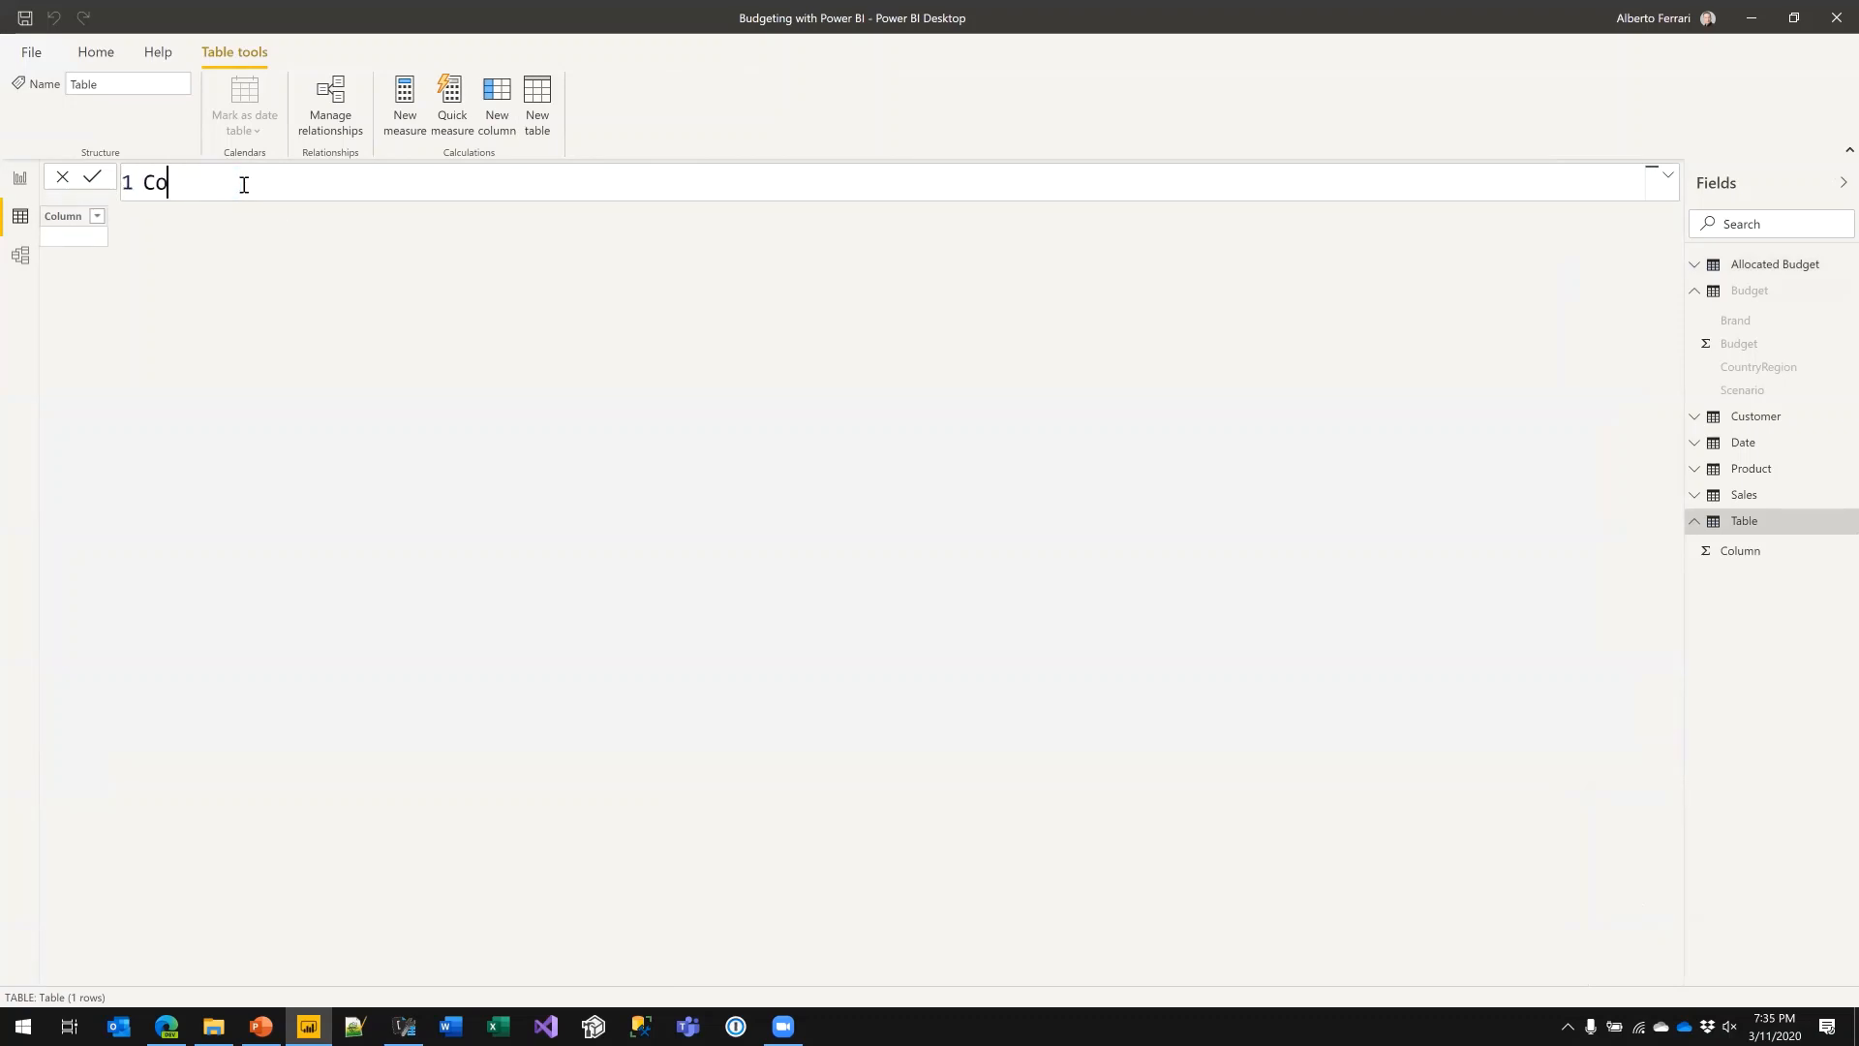
type("untry Bu")
key("BackSpace")
key("BackSpace")
type("Regions =")
key("BackSpace")
key("BackSpace")
key("BackSpace")
key("BackSpace")
type("=")
key("shift+Return")
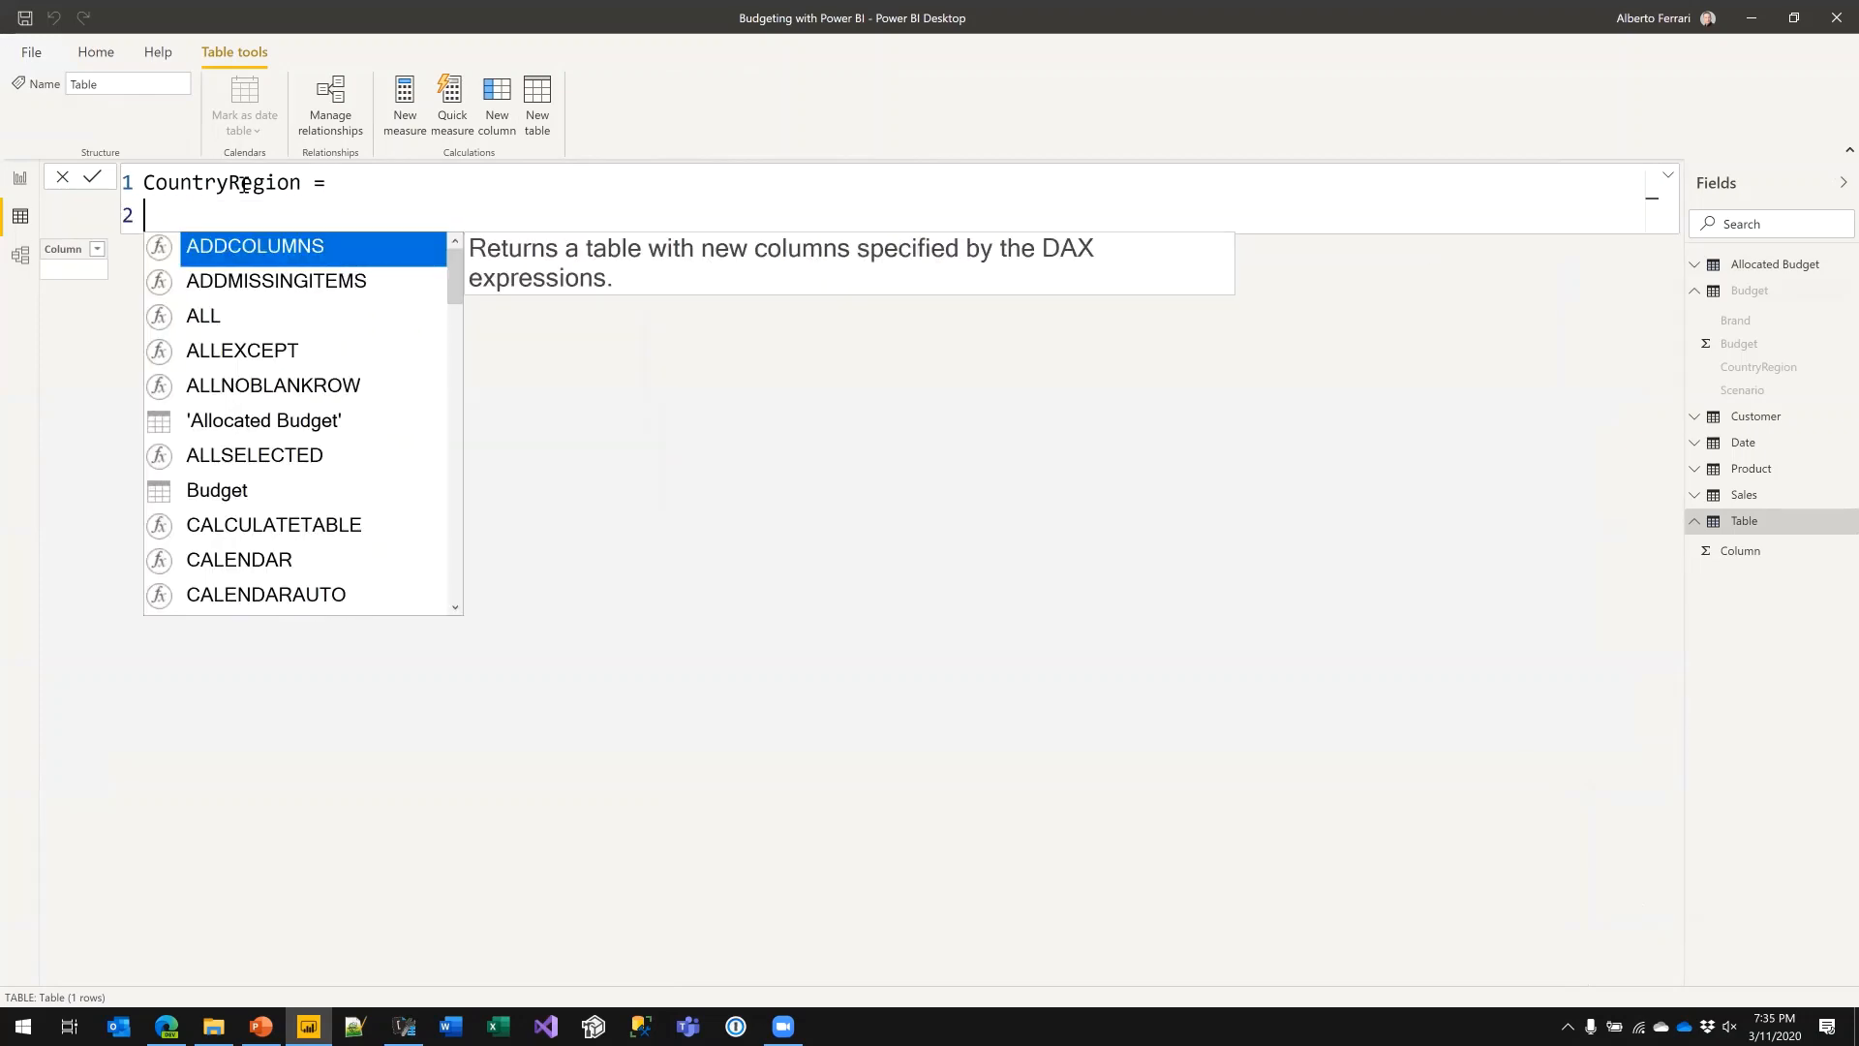
- Define the CountryRegion table as DISTINCT( Customer[CountryRegion] ) and commit the formula
type("DIS")
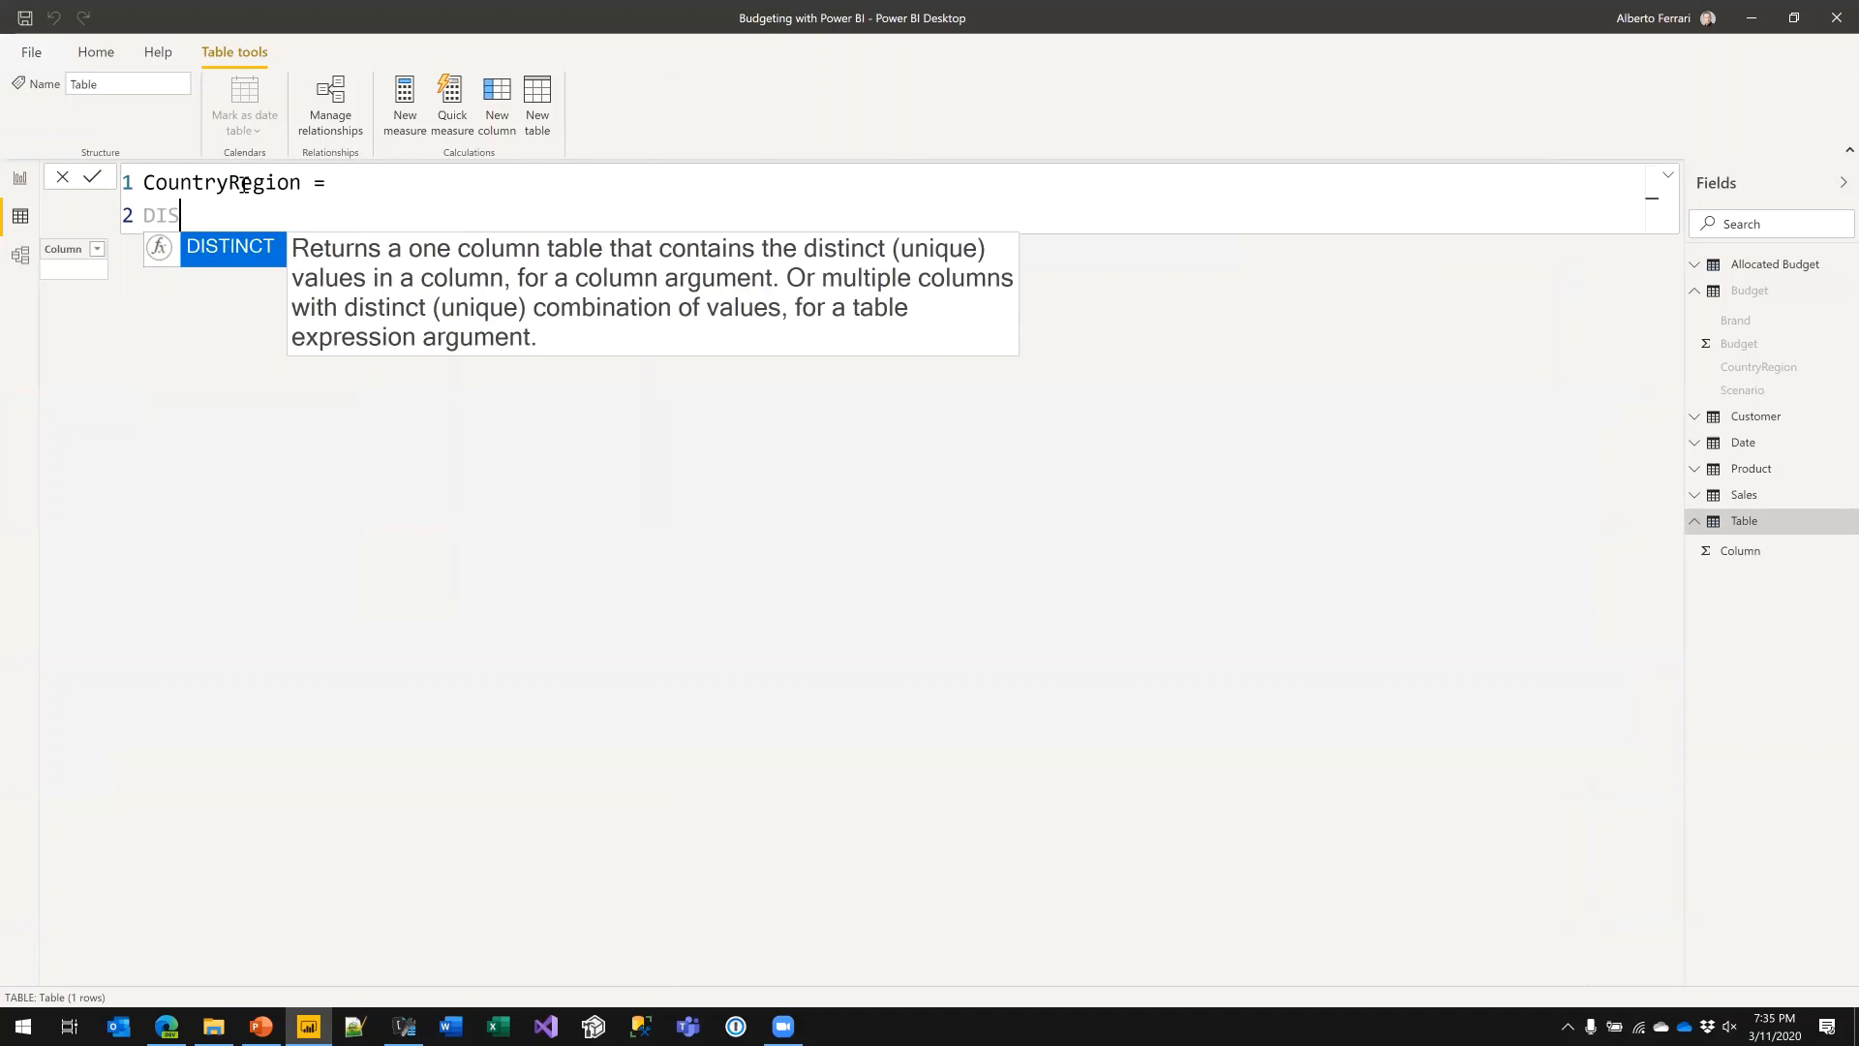
key("Tab")
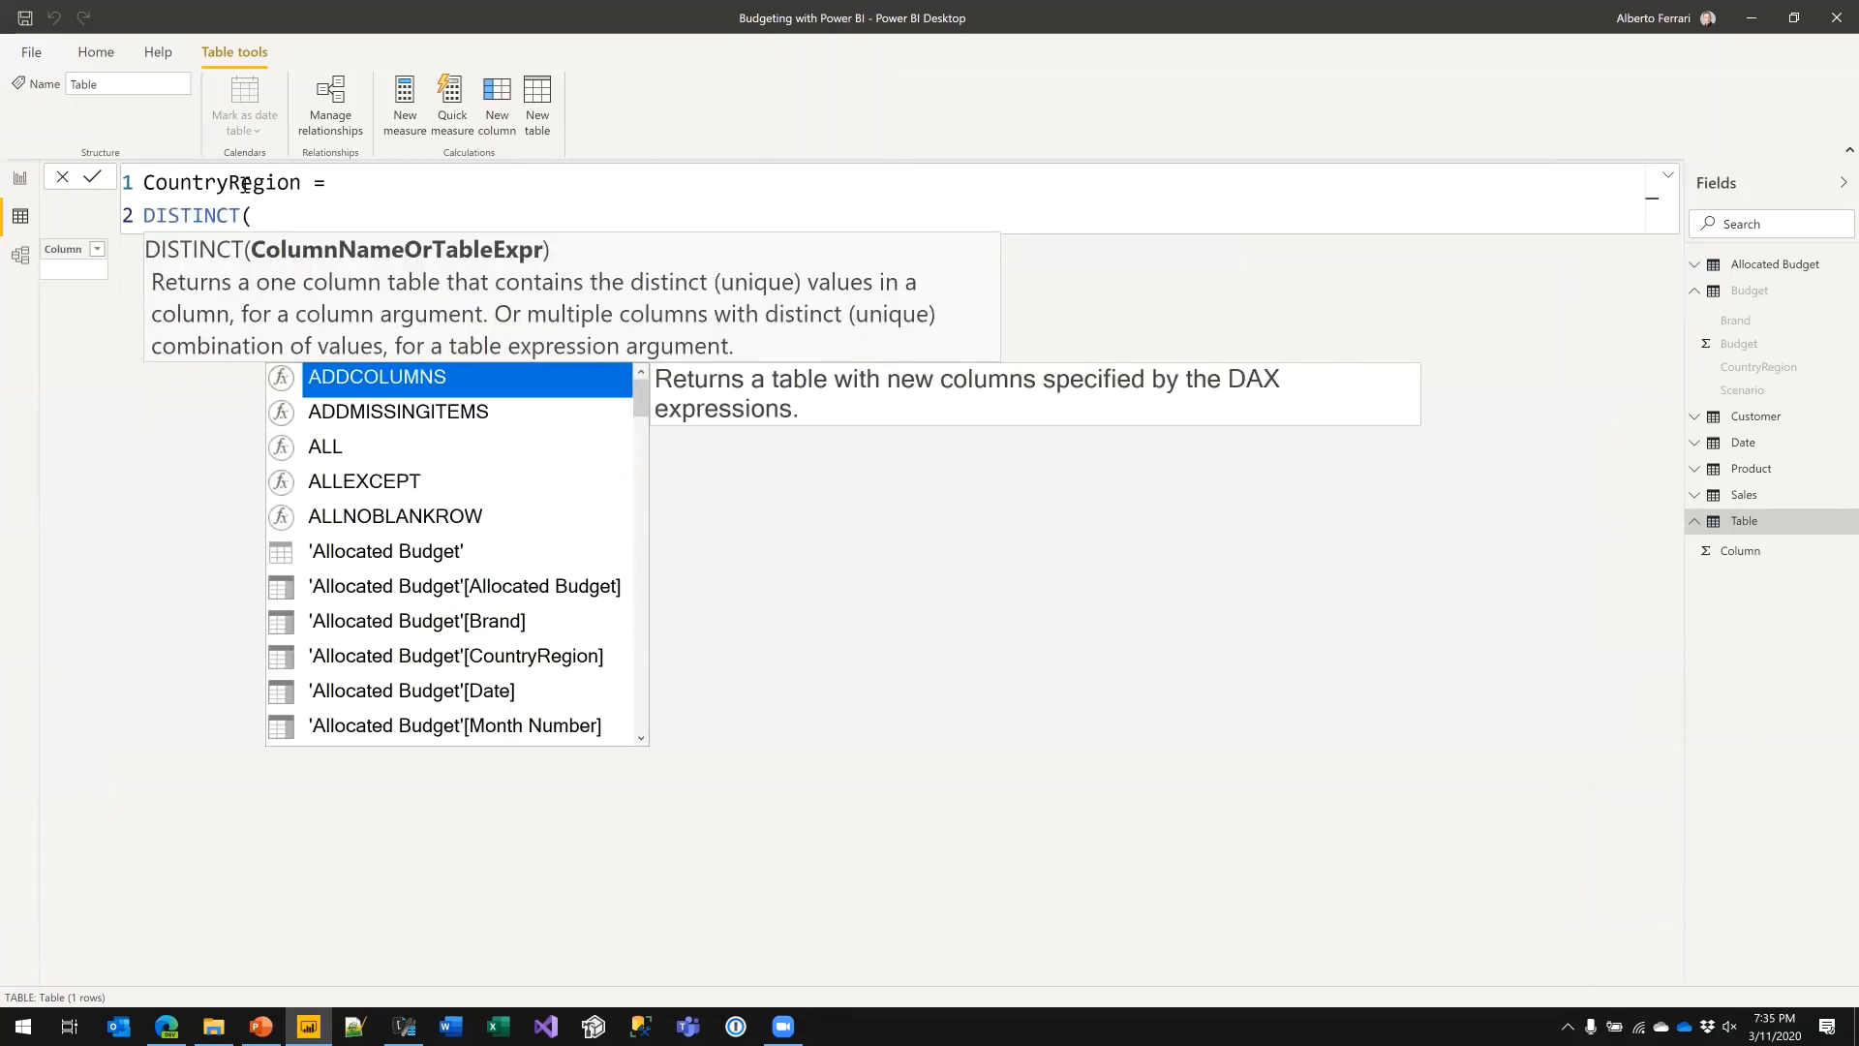
type("Cus")
key("Down")
key("Down")
key("Down")
key("Tab")
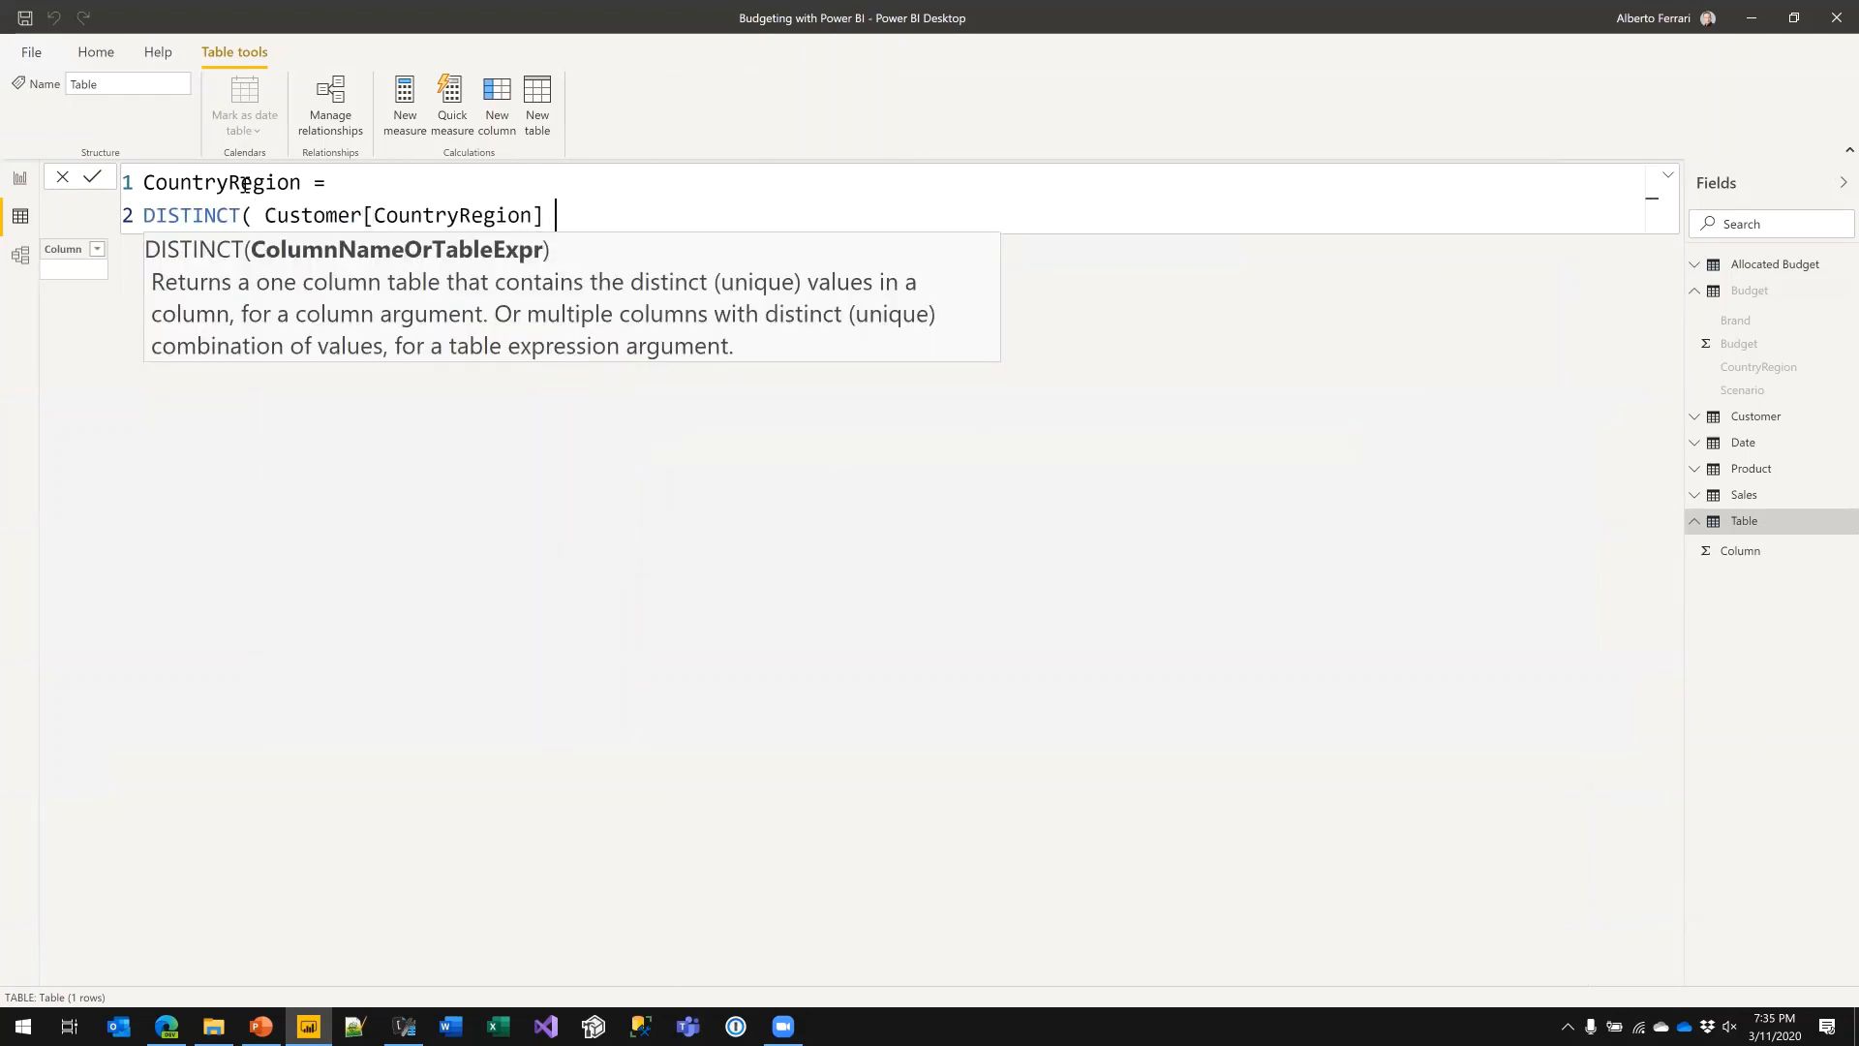
type(")")
key("Return")
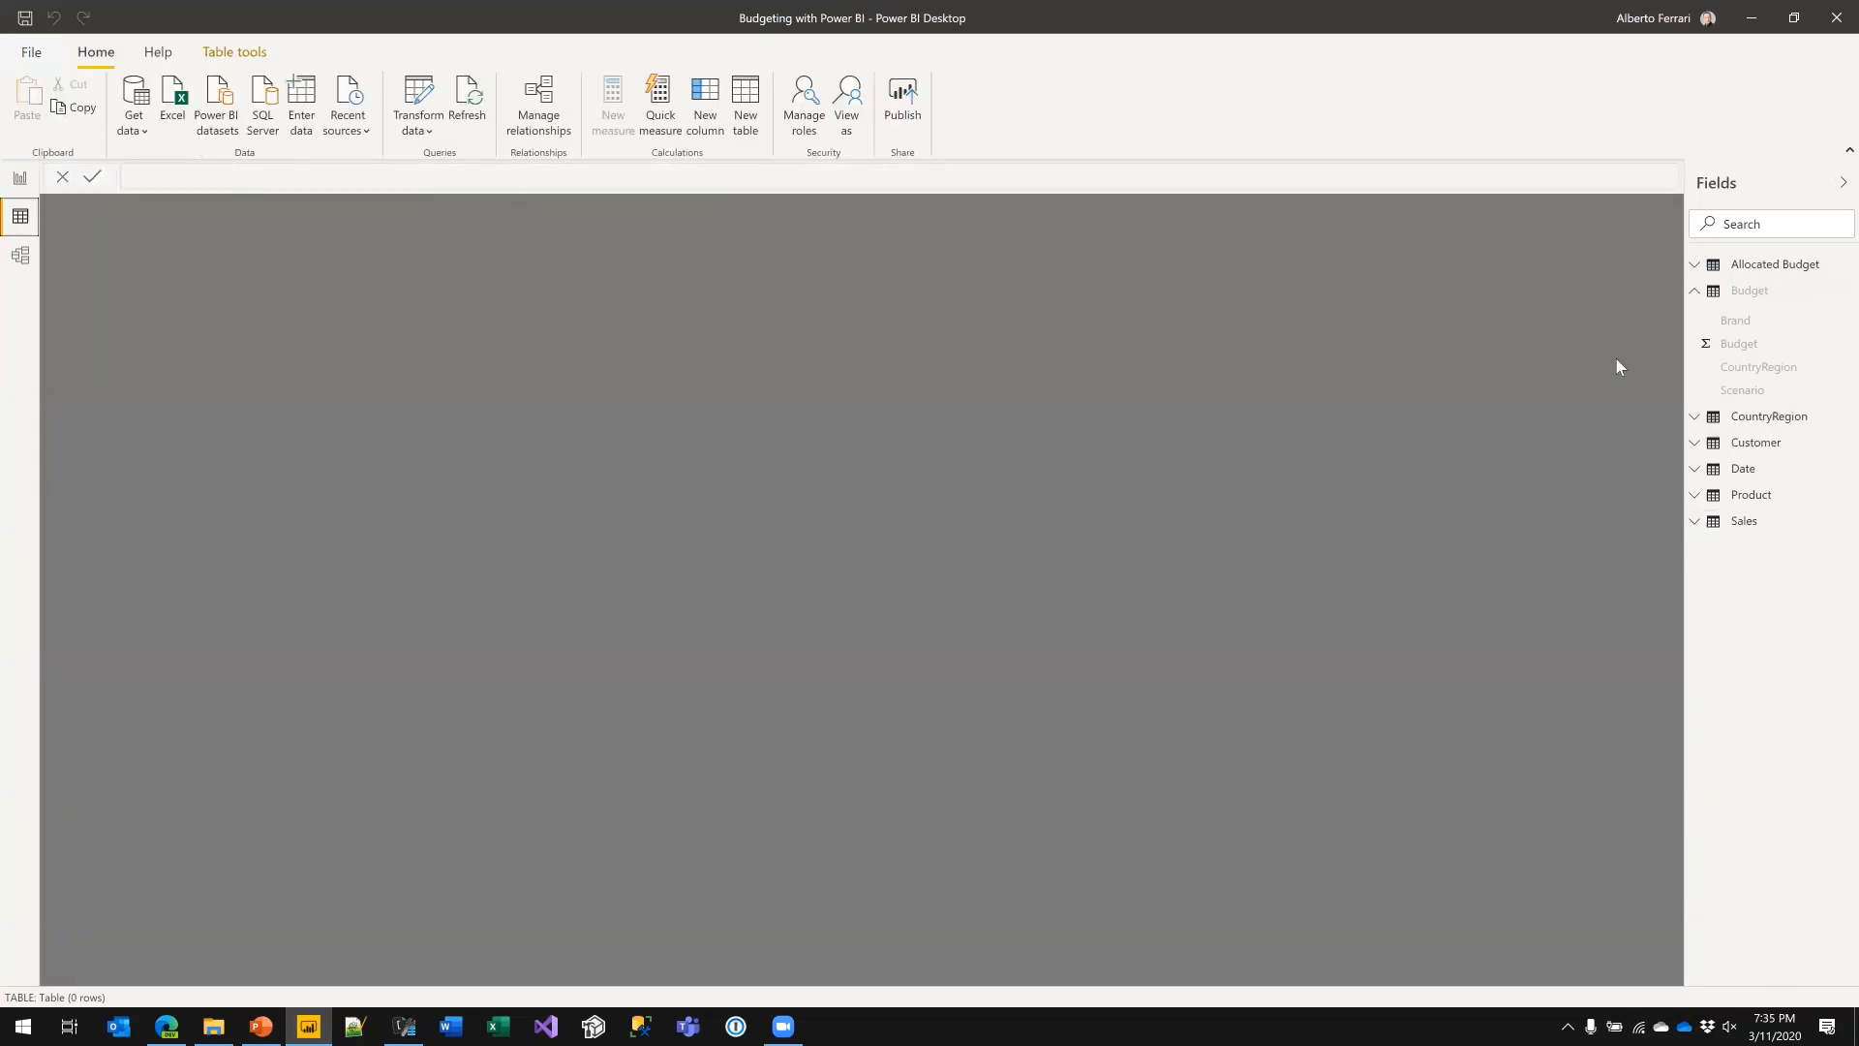
- Display the formula and rows of the new CountryRegion table
left_click(1772, 415)
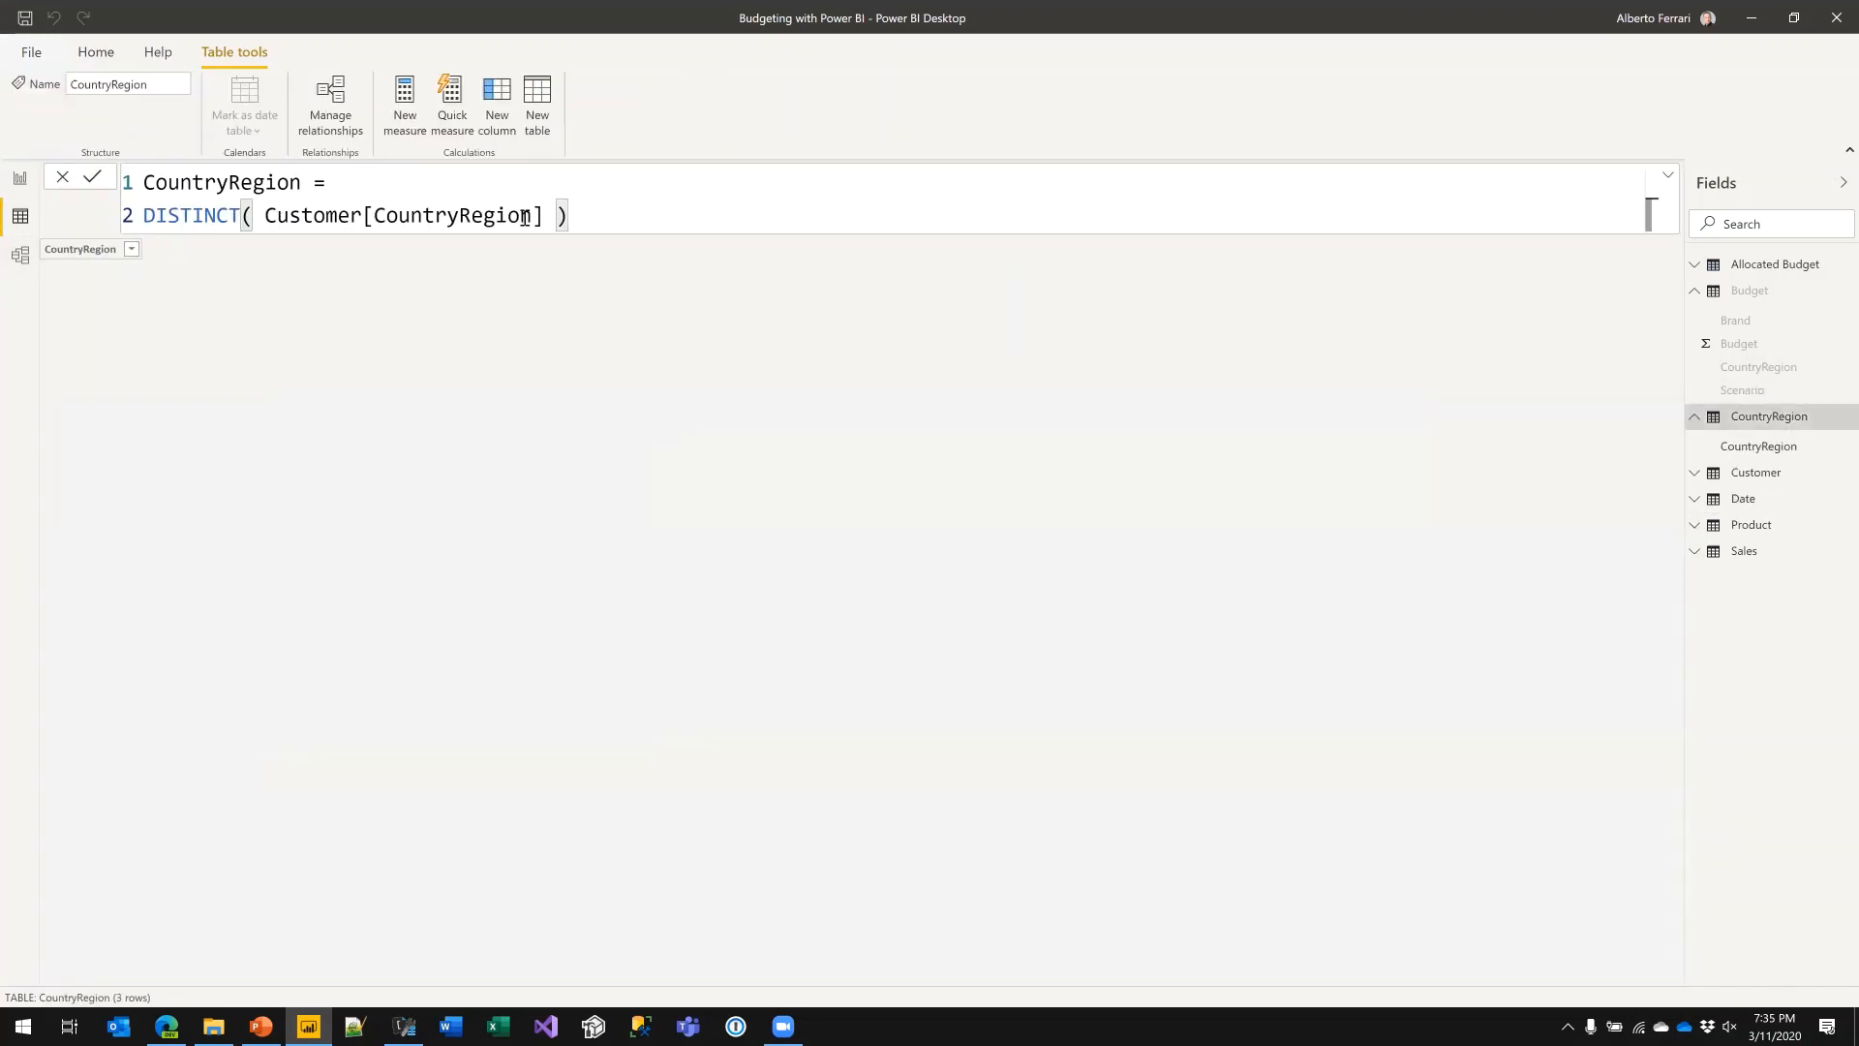
left_click(537, 213)
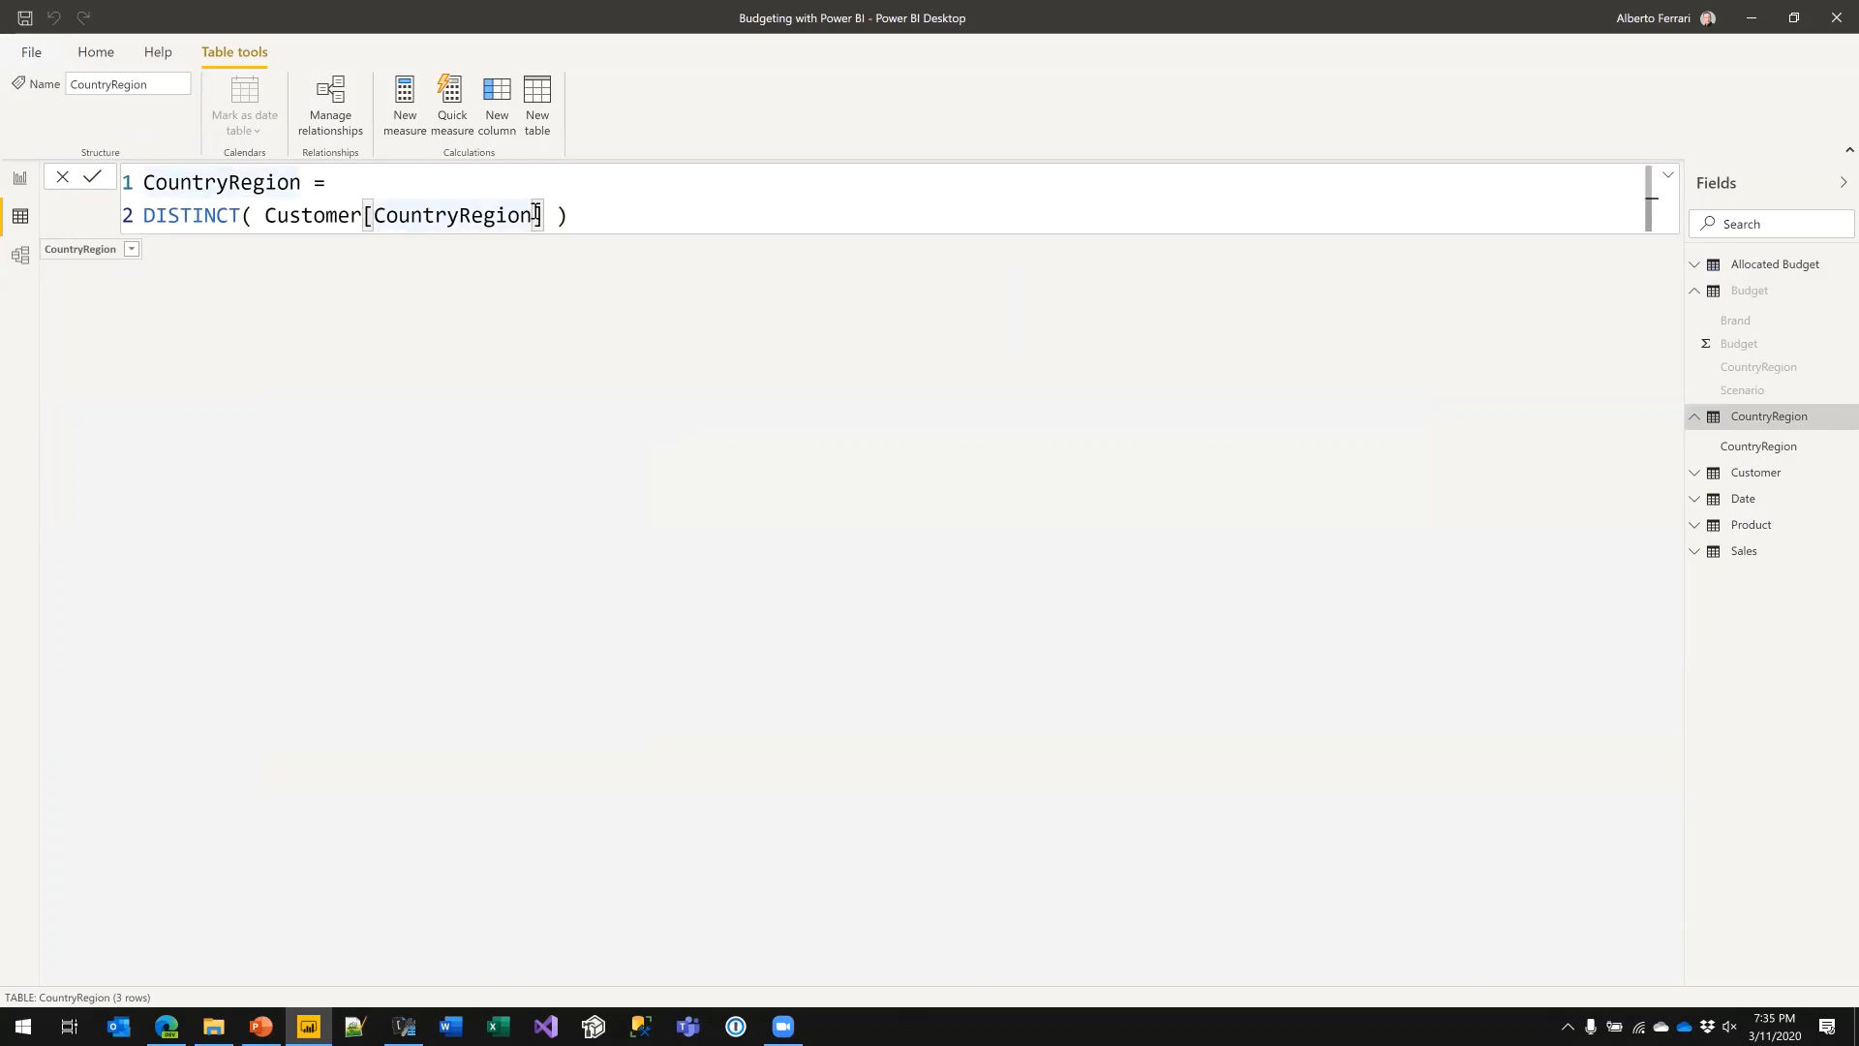
left_click(1787, 474)
left_click(1756, 424)
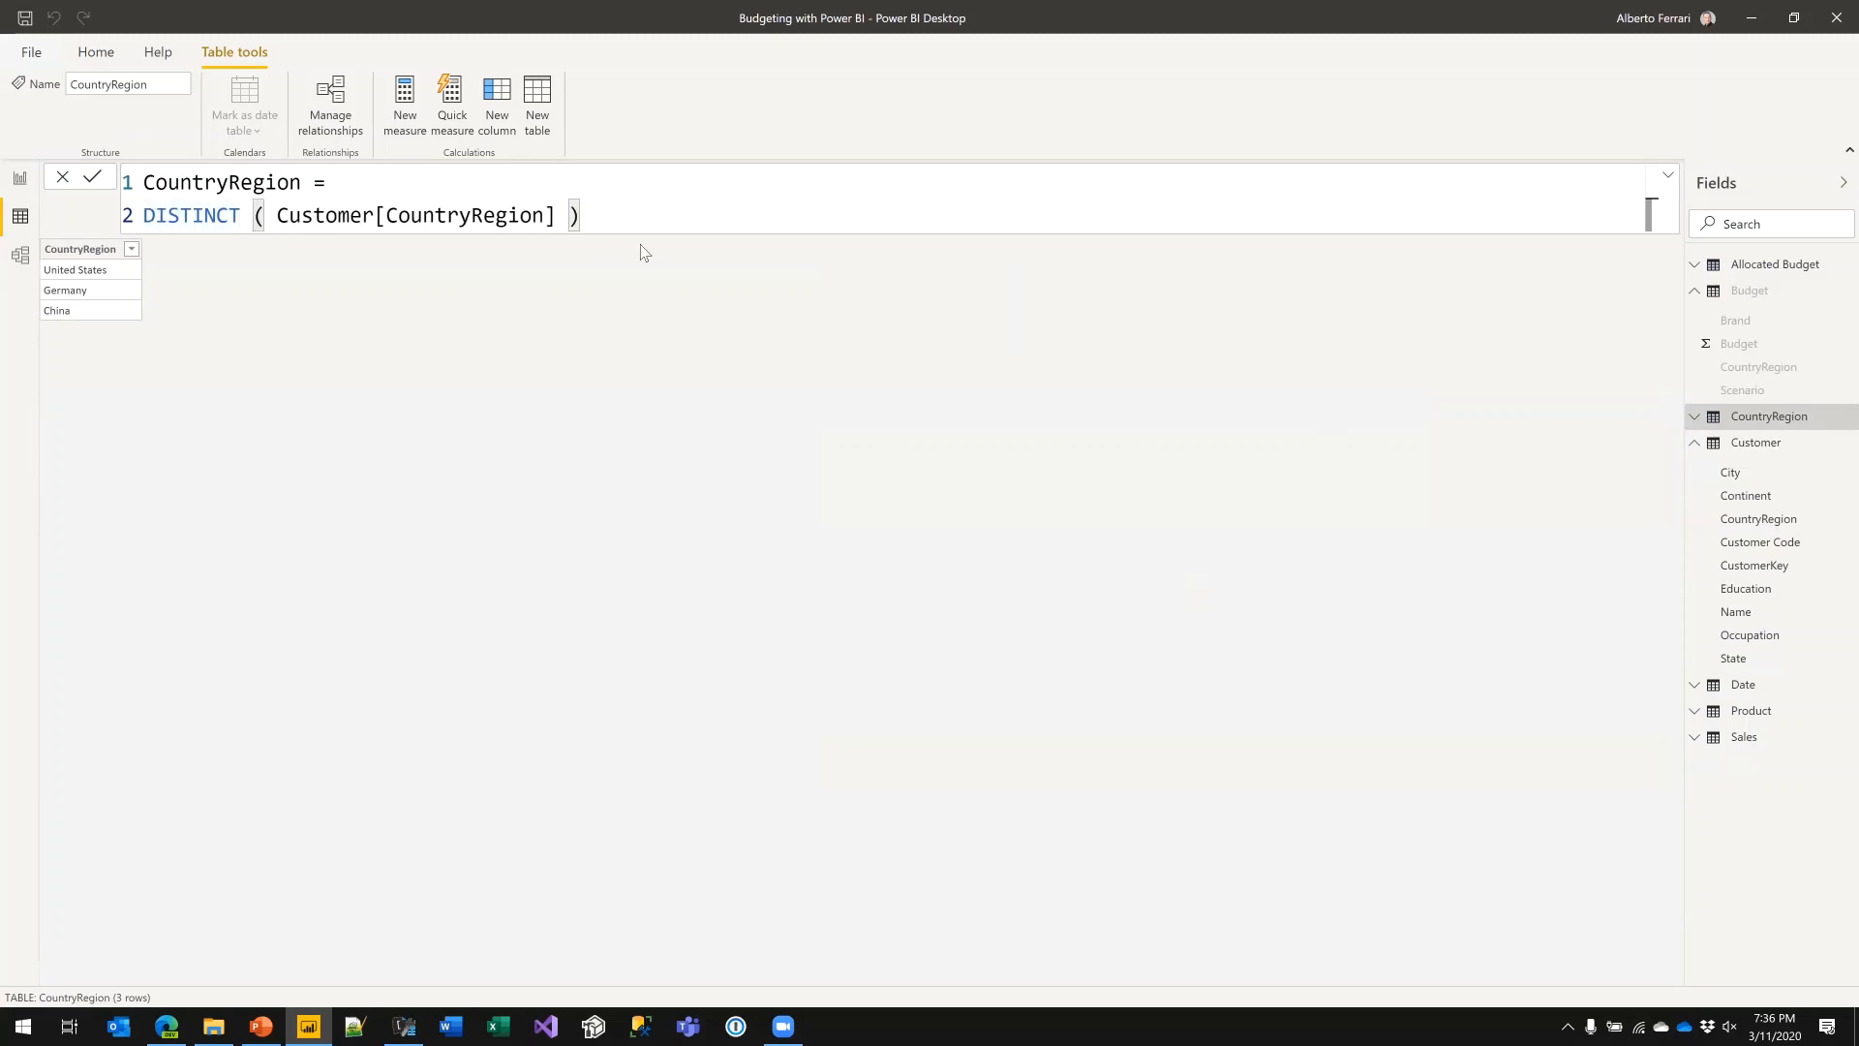
- Insert an opening UNION ( on its own line above the DISTINCT expression in the CountryRegion formula
left_click(634, 194)
left_click(626, 219)
left_click(404, 194)
key("Return")
type("UNOIN")
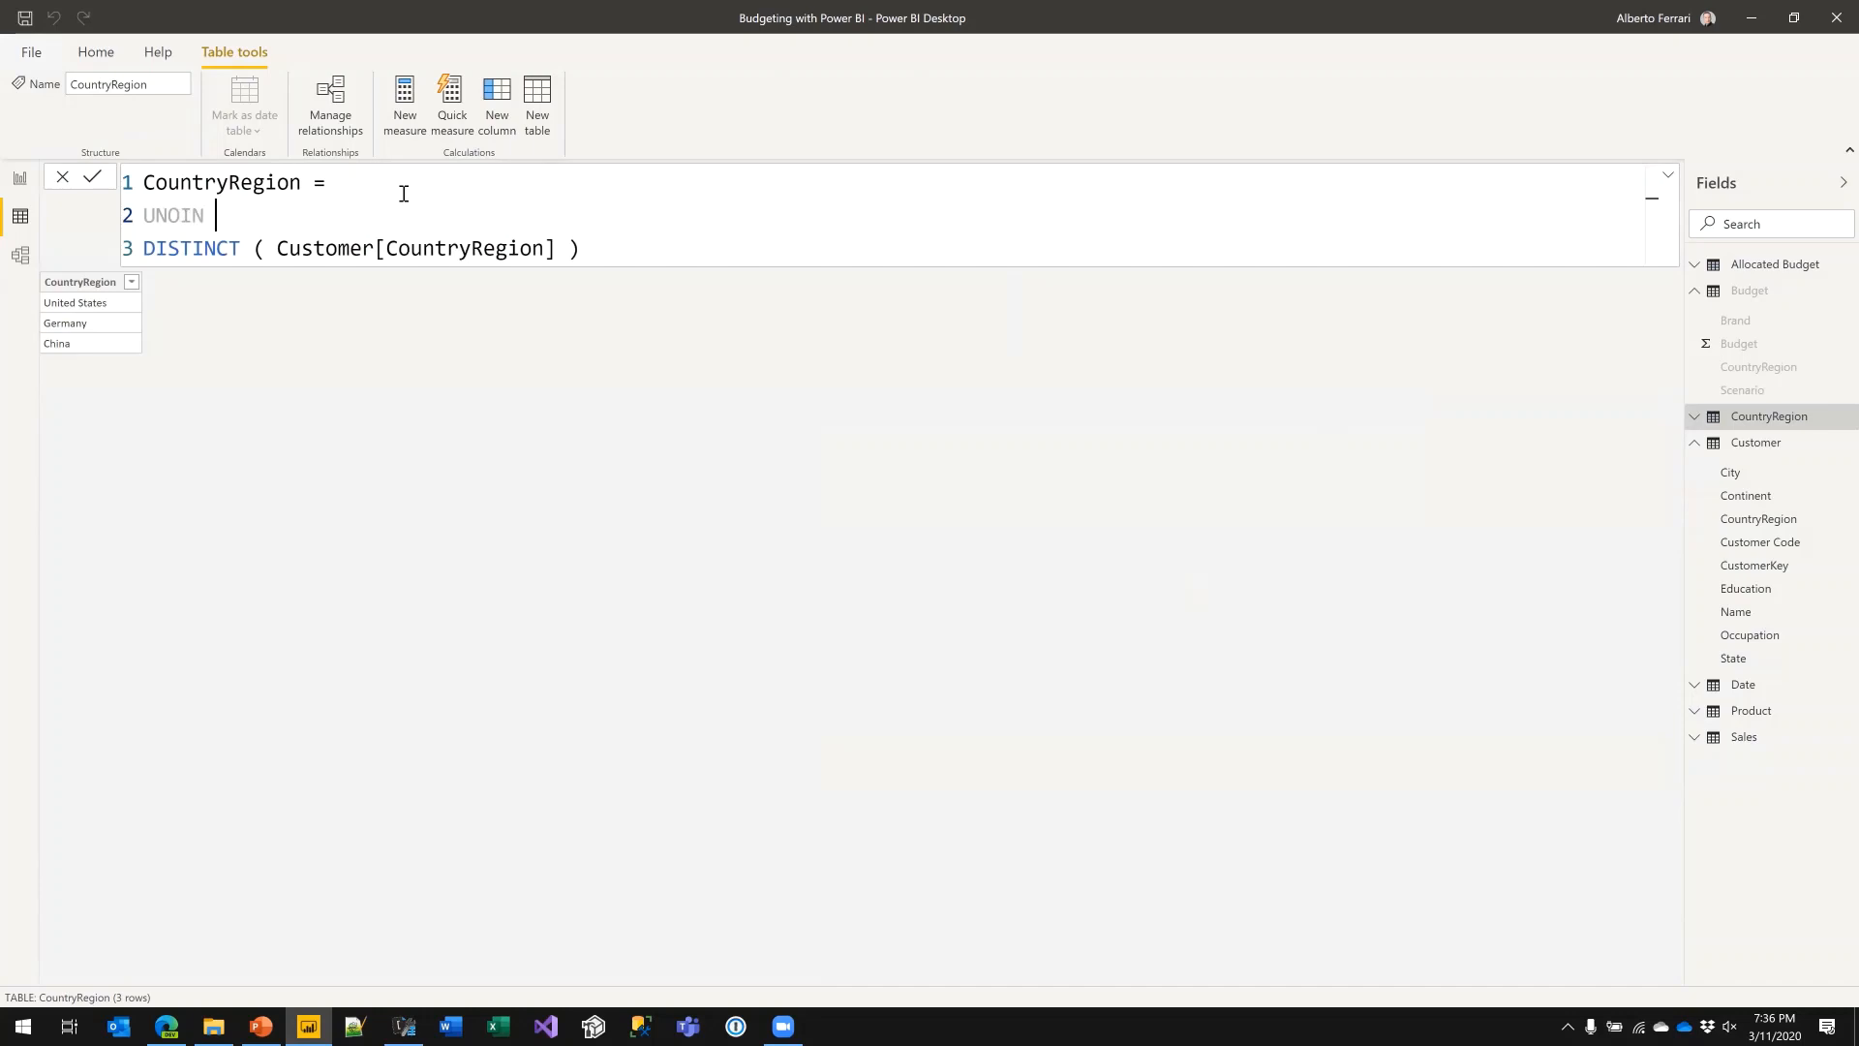
key("BackSpace")
key("BackSpace")
key("BackSpace")
type("ION (")
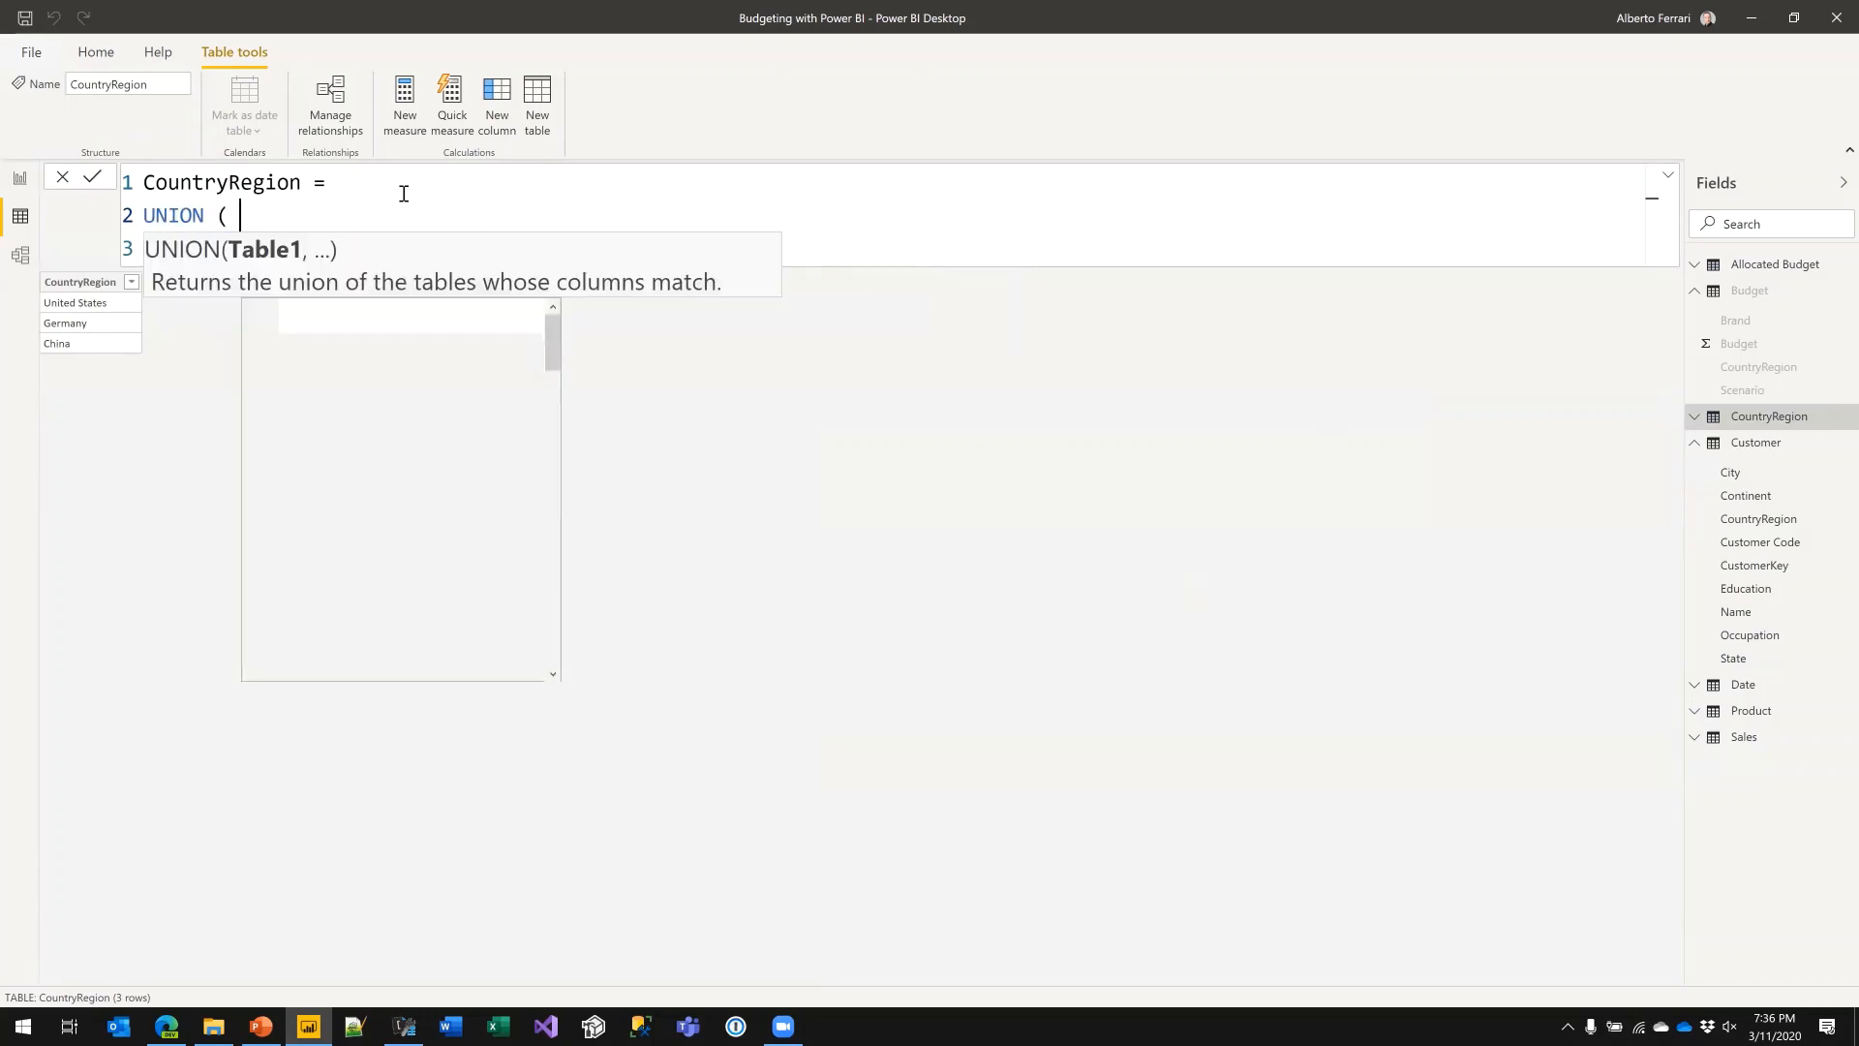
- Add DISTINCT( 'Allocated Budget'[CountryRegion] ) as the first argument of UNION
key("Return")
type("DIS")
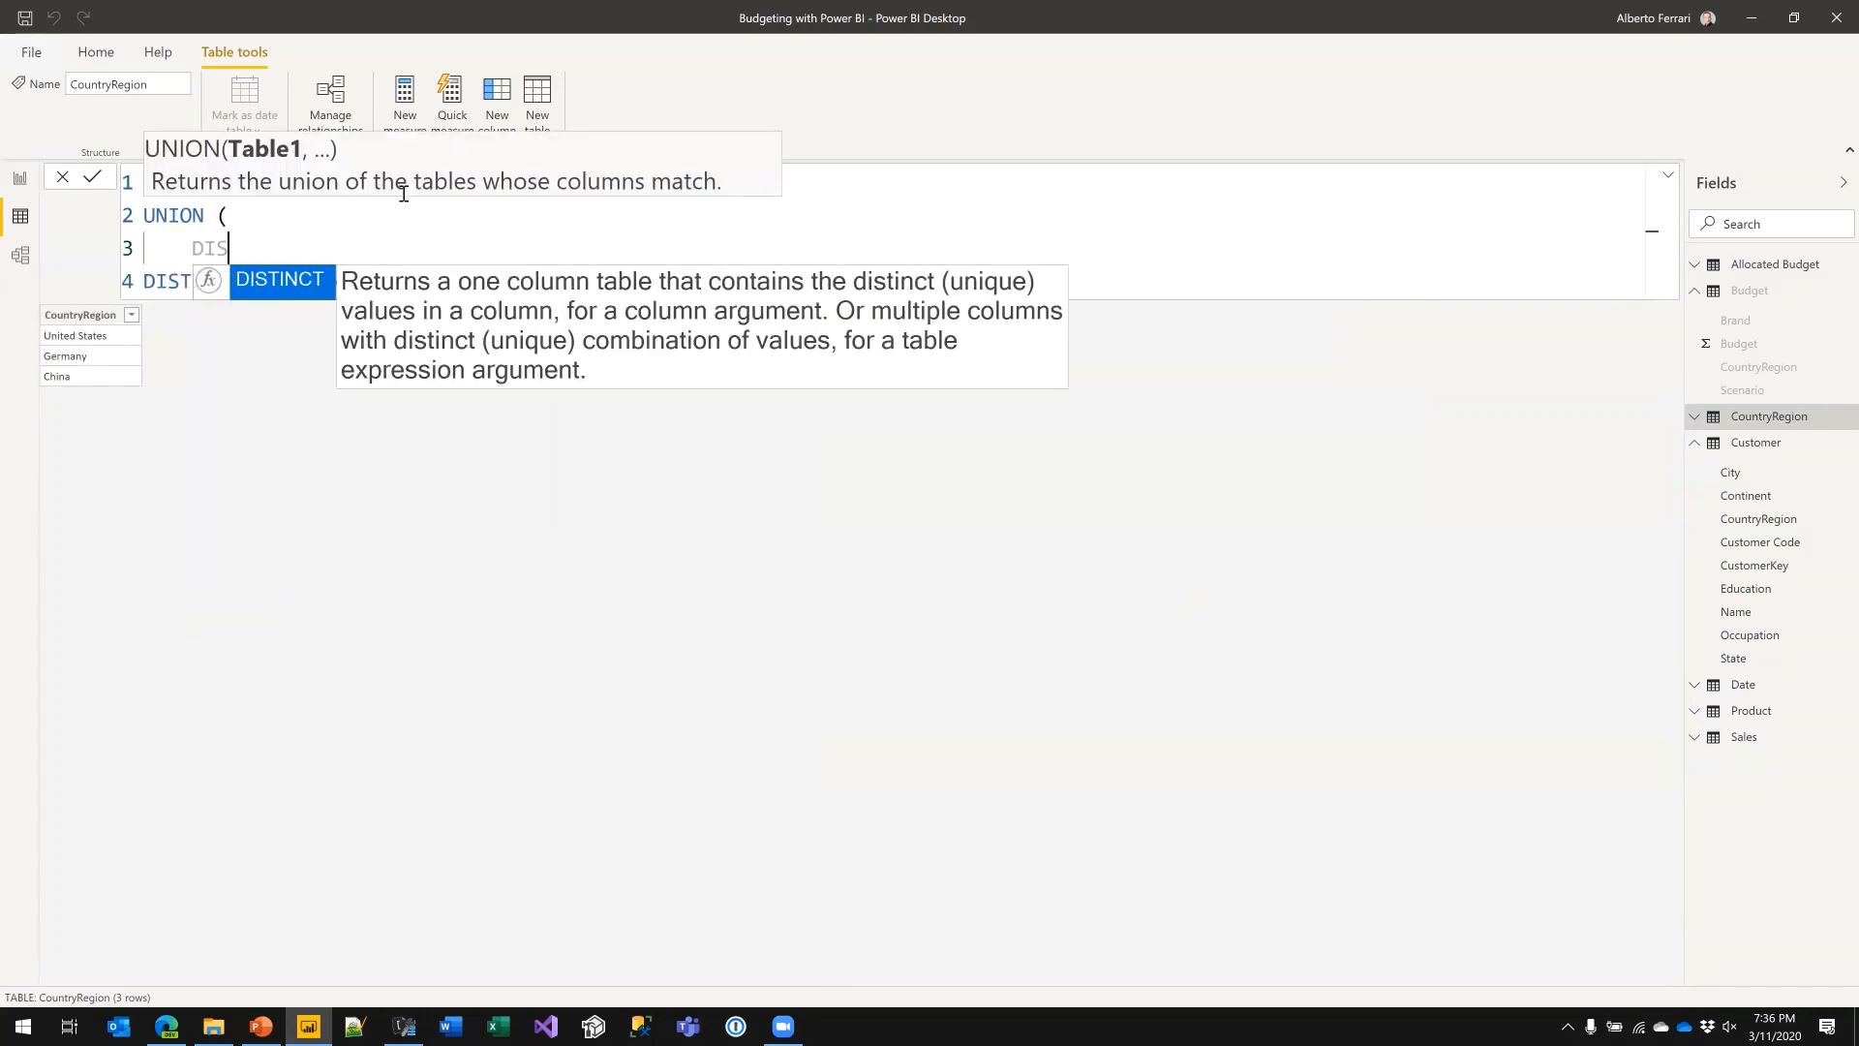
type("TINCT( Budg")
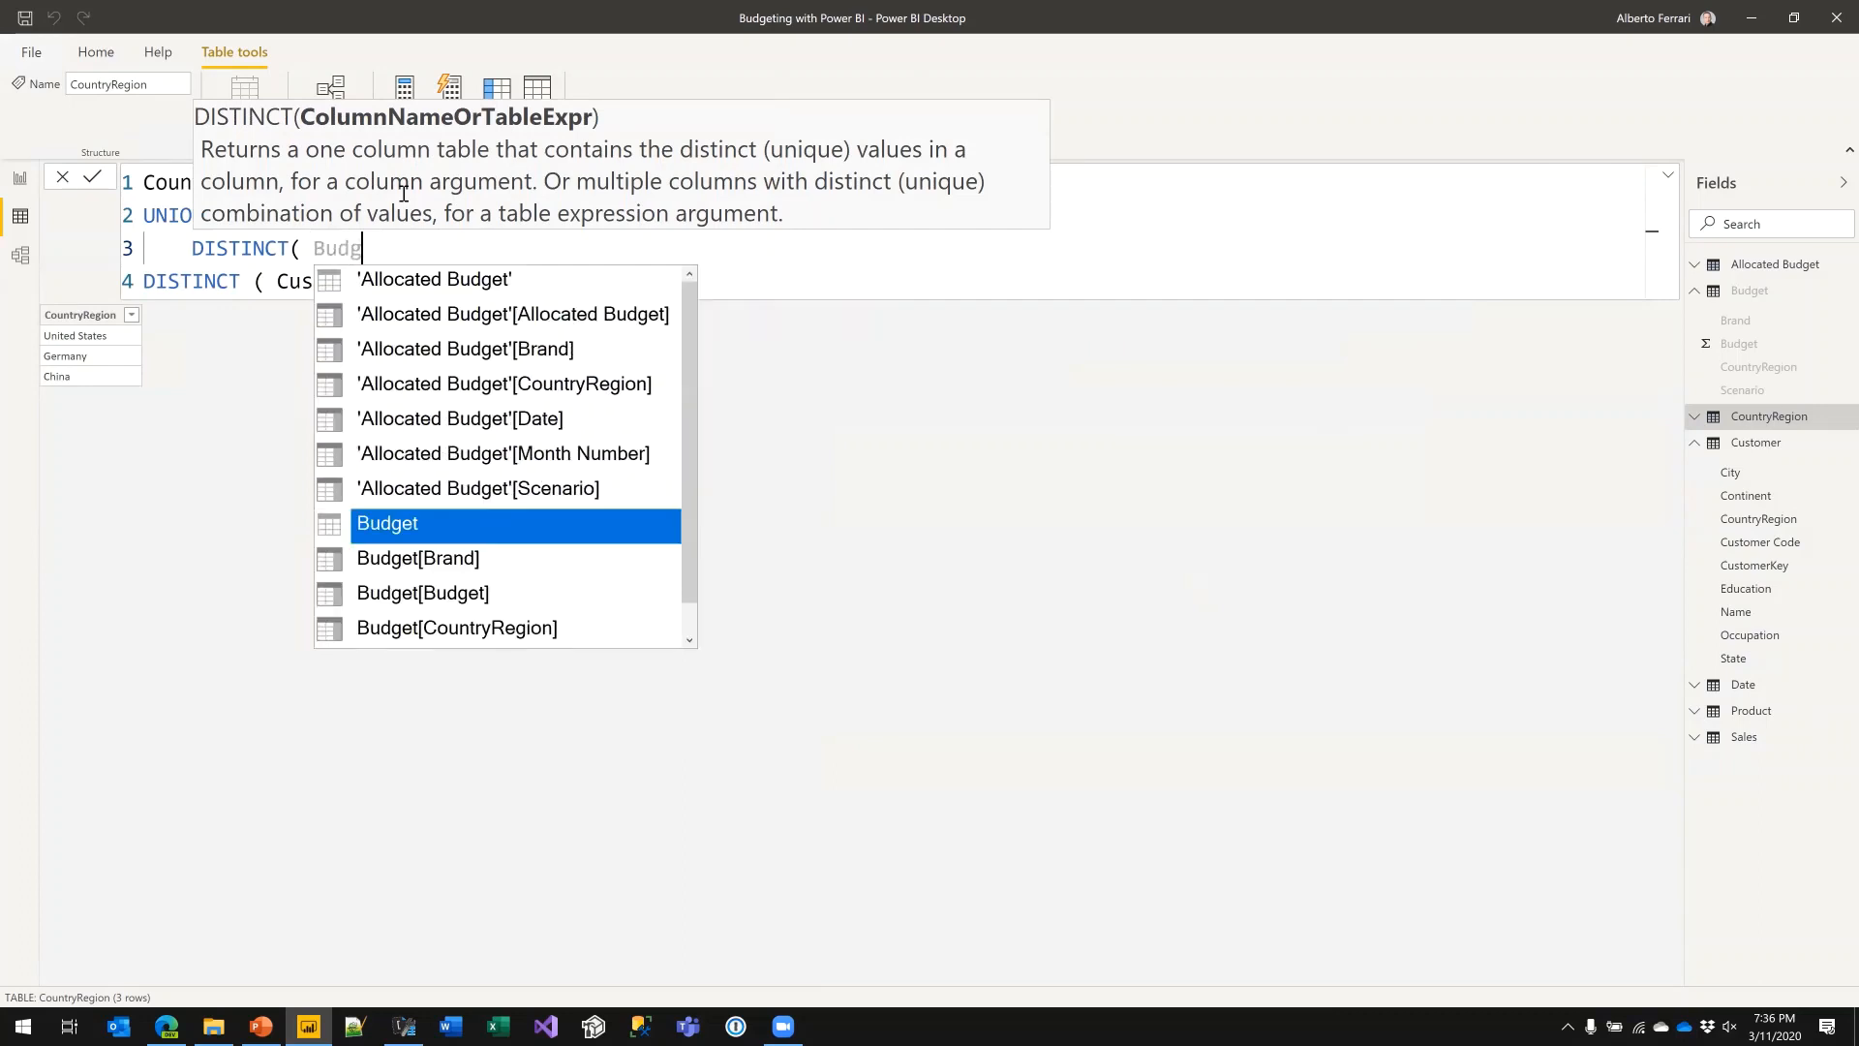
key("Up")
key("Up")
key("Up")
key("Up")
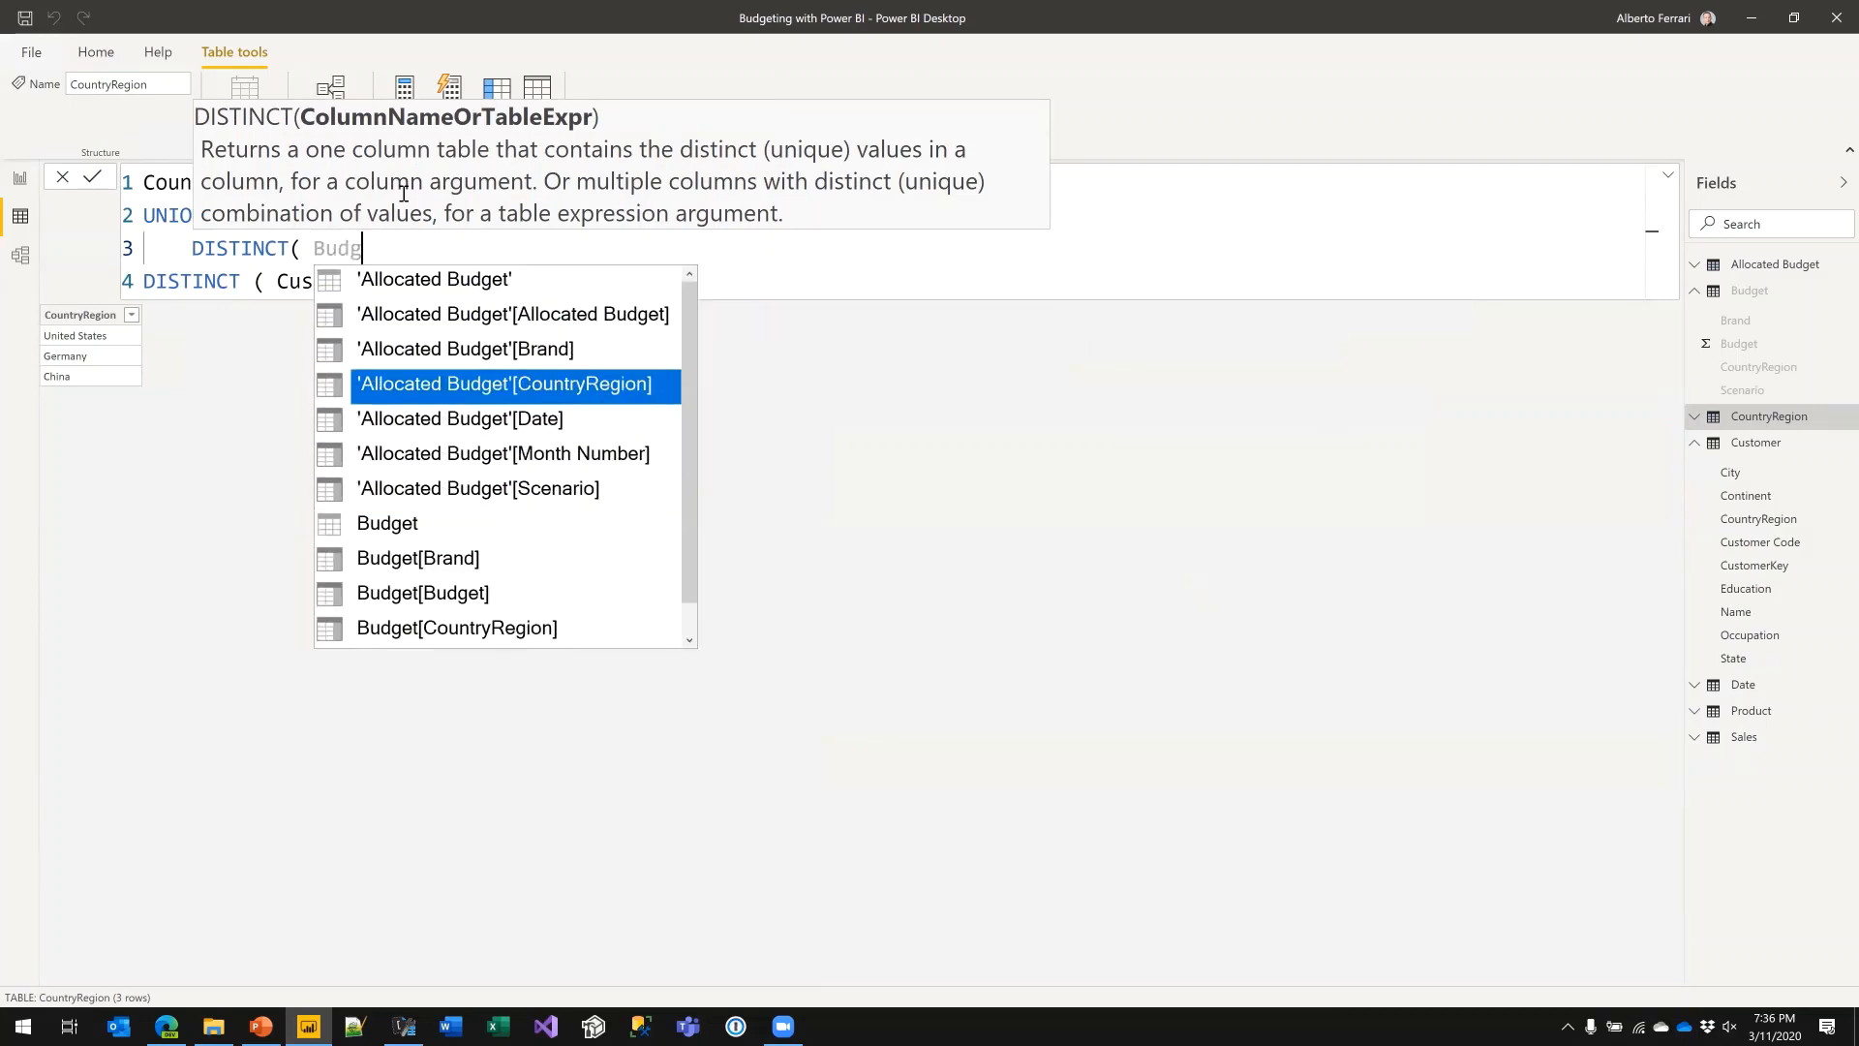
key("Tab")
type("),")
key("Escape")
key("Down")
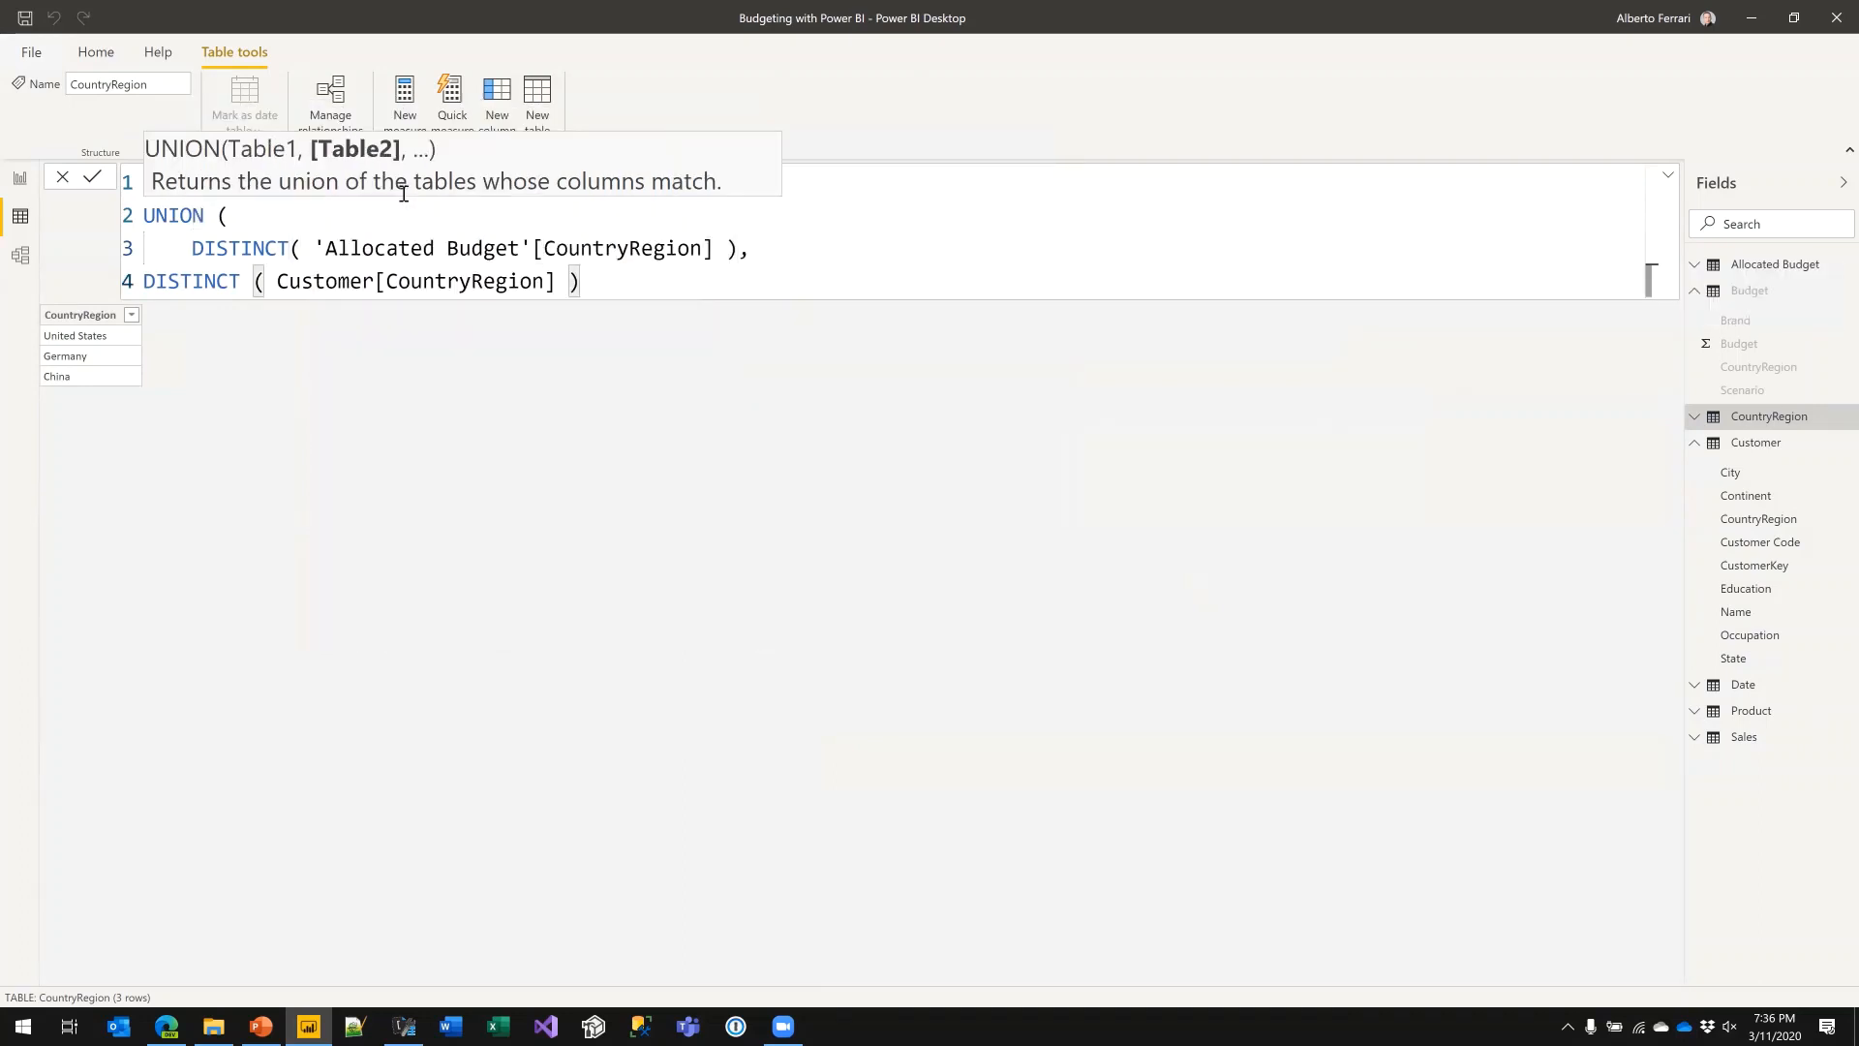
- Indent the Customer[CountryRegion] DISTINCT line as UNION's second argument and close the UNION parenthesis
key("Home")
key("Tab")
key("End")
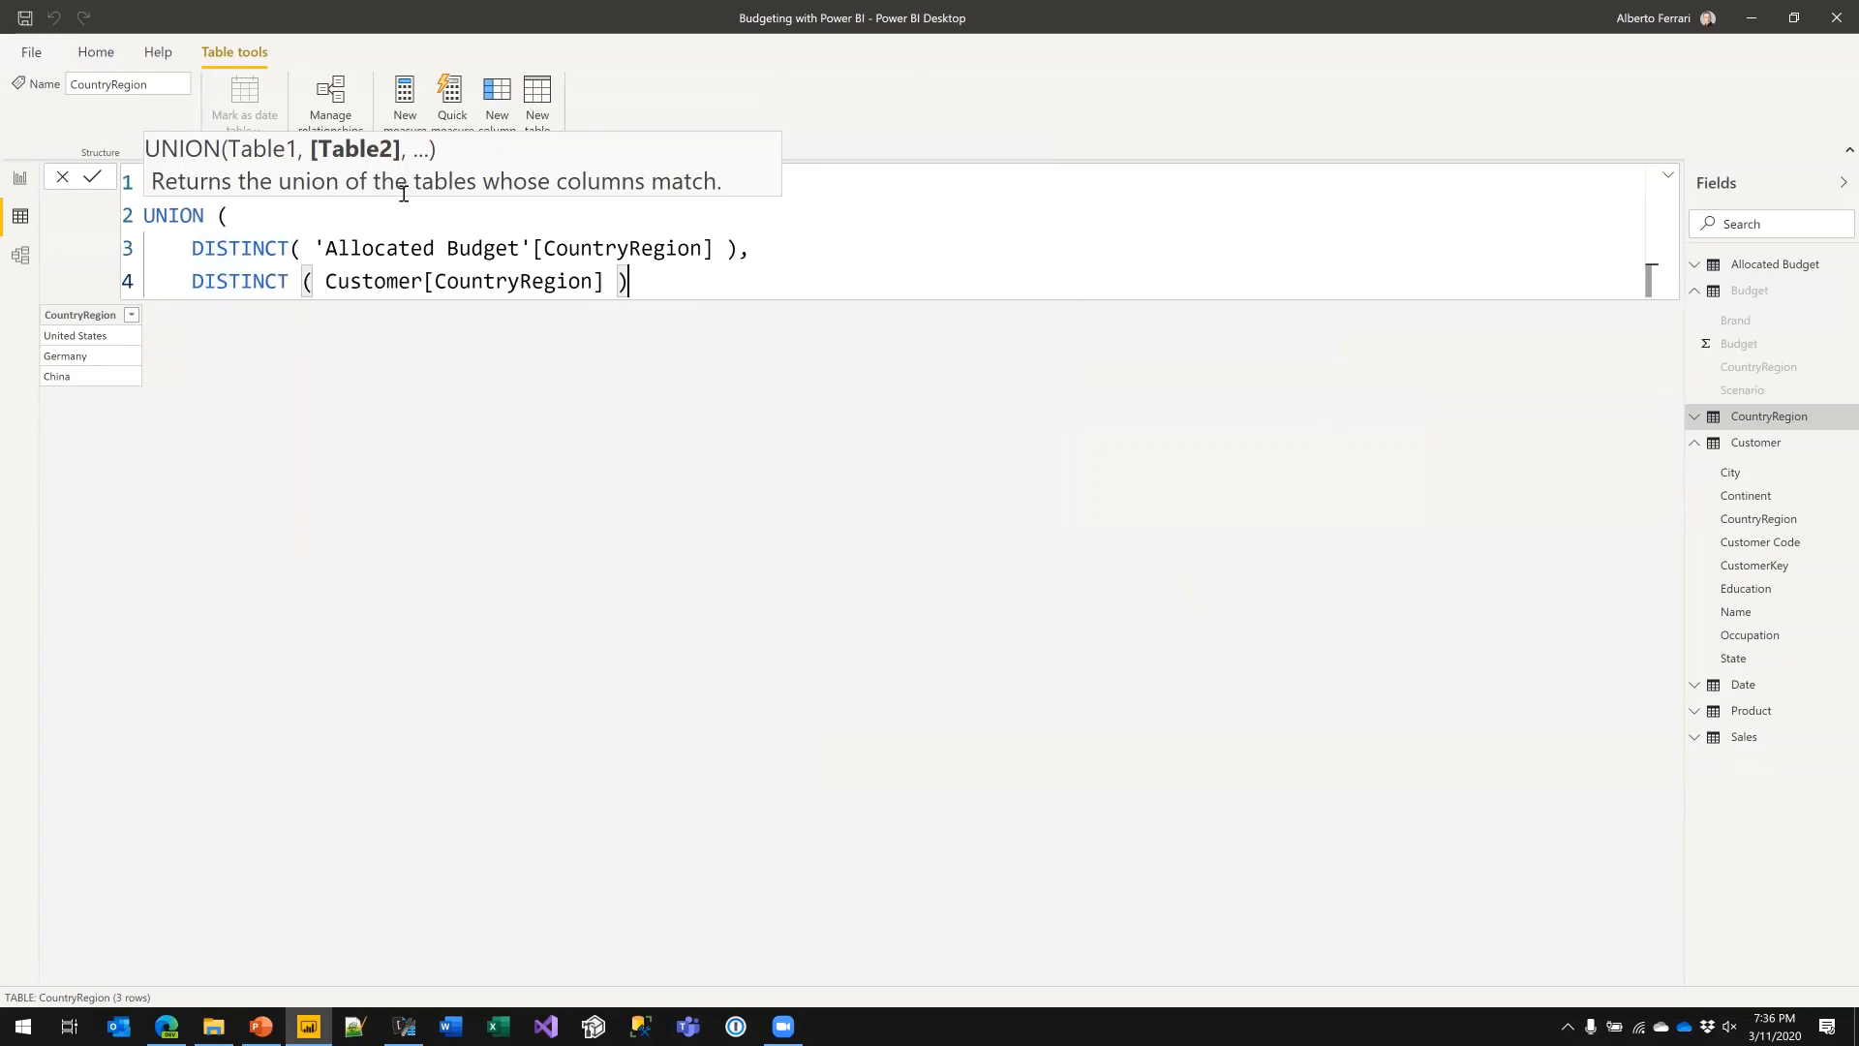
key("Return")
type(")")
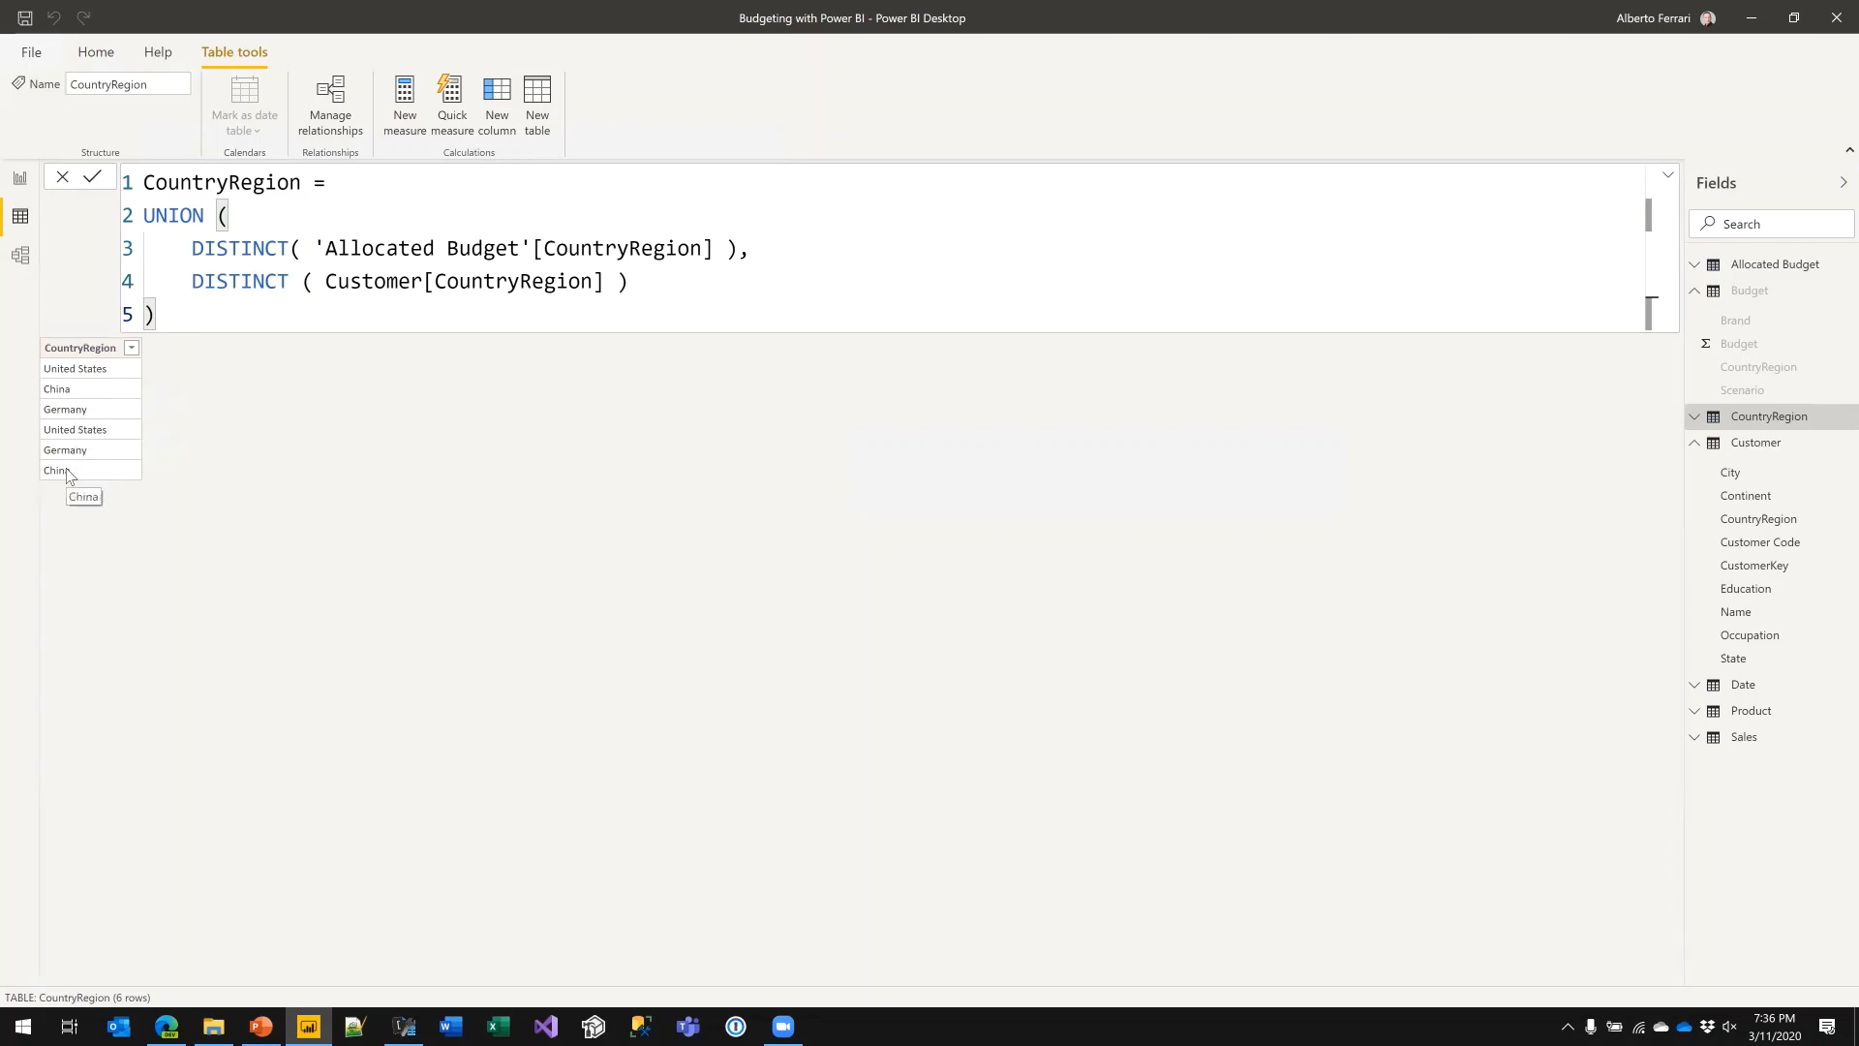
- Insert an outer DISTINCT ( on a new line above UNION in the CountryRegion formula
left_click(380, 177)
key("Return")
type("DISTINCT (")
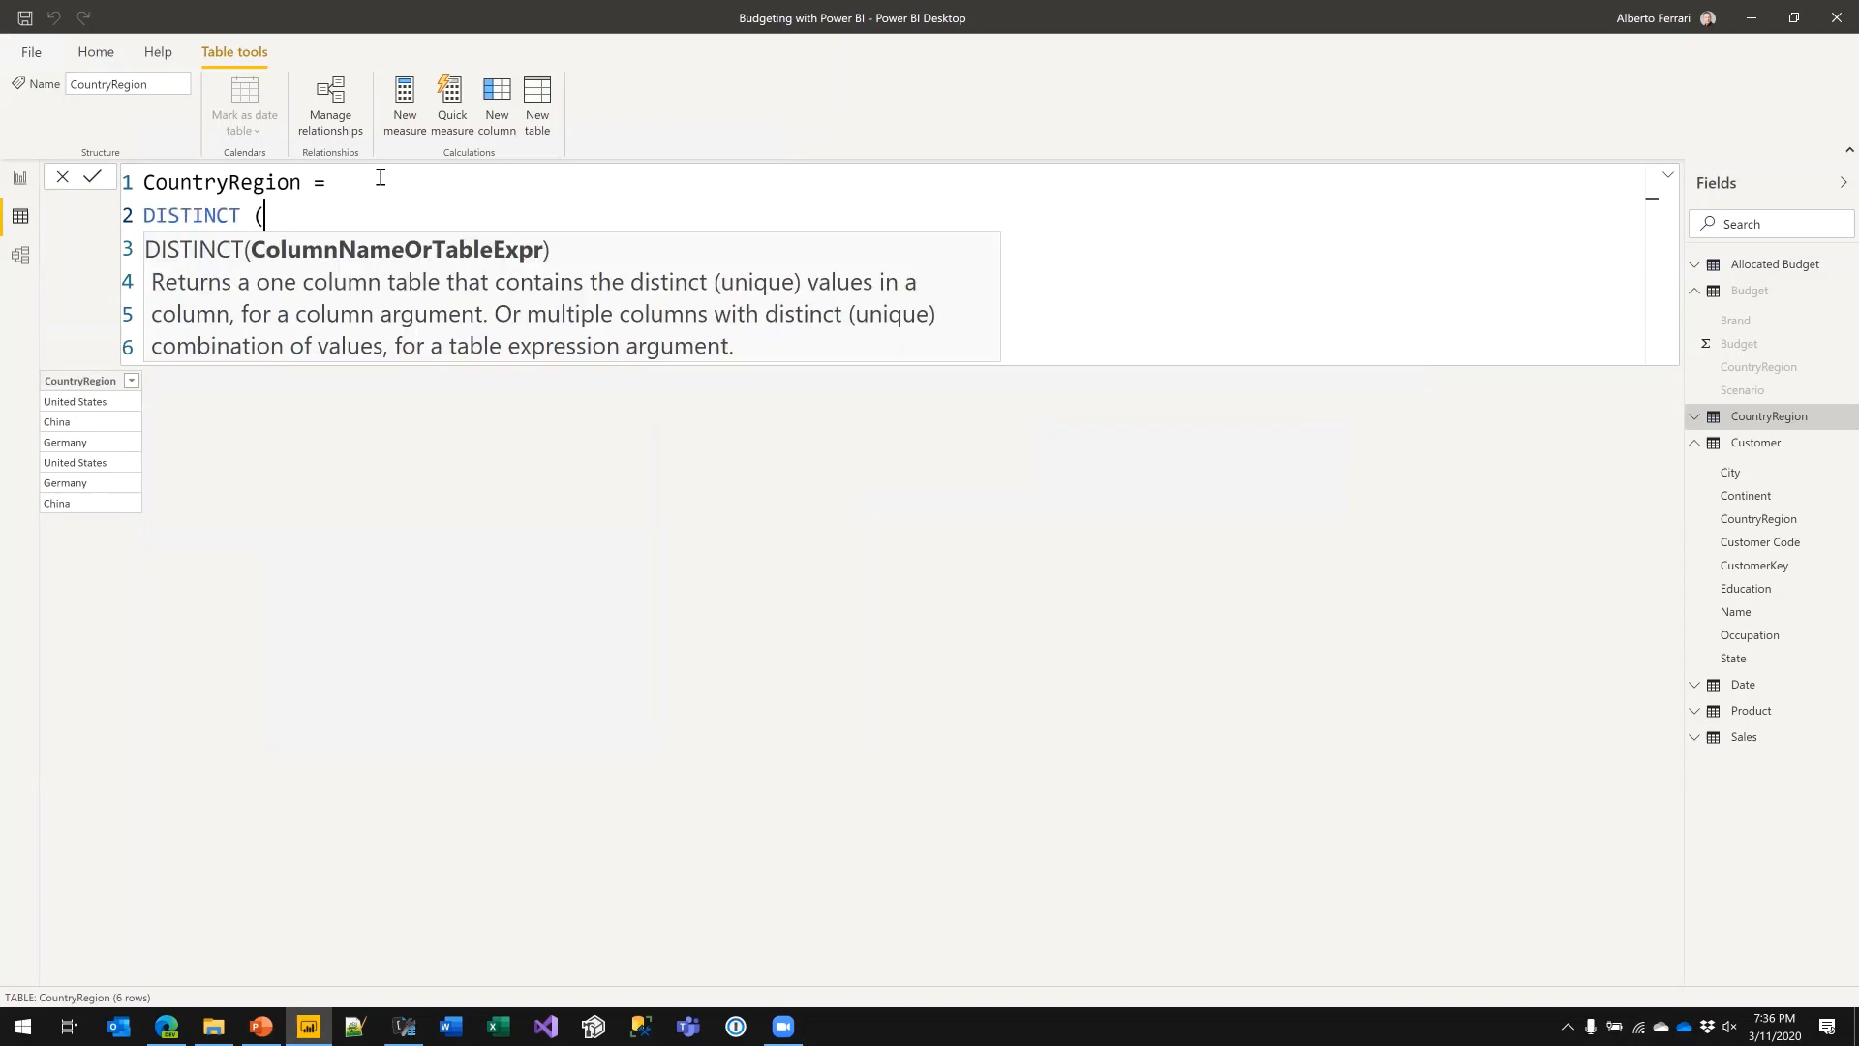
- Indent the whole UNION block inside the outer DISTINCT, close its parenthesis and apply the formula
key("Down")
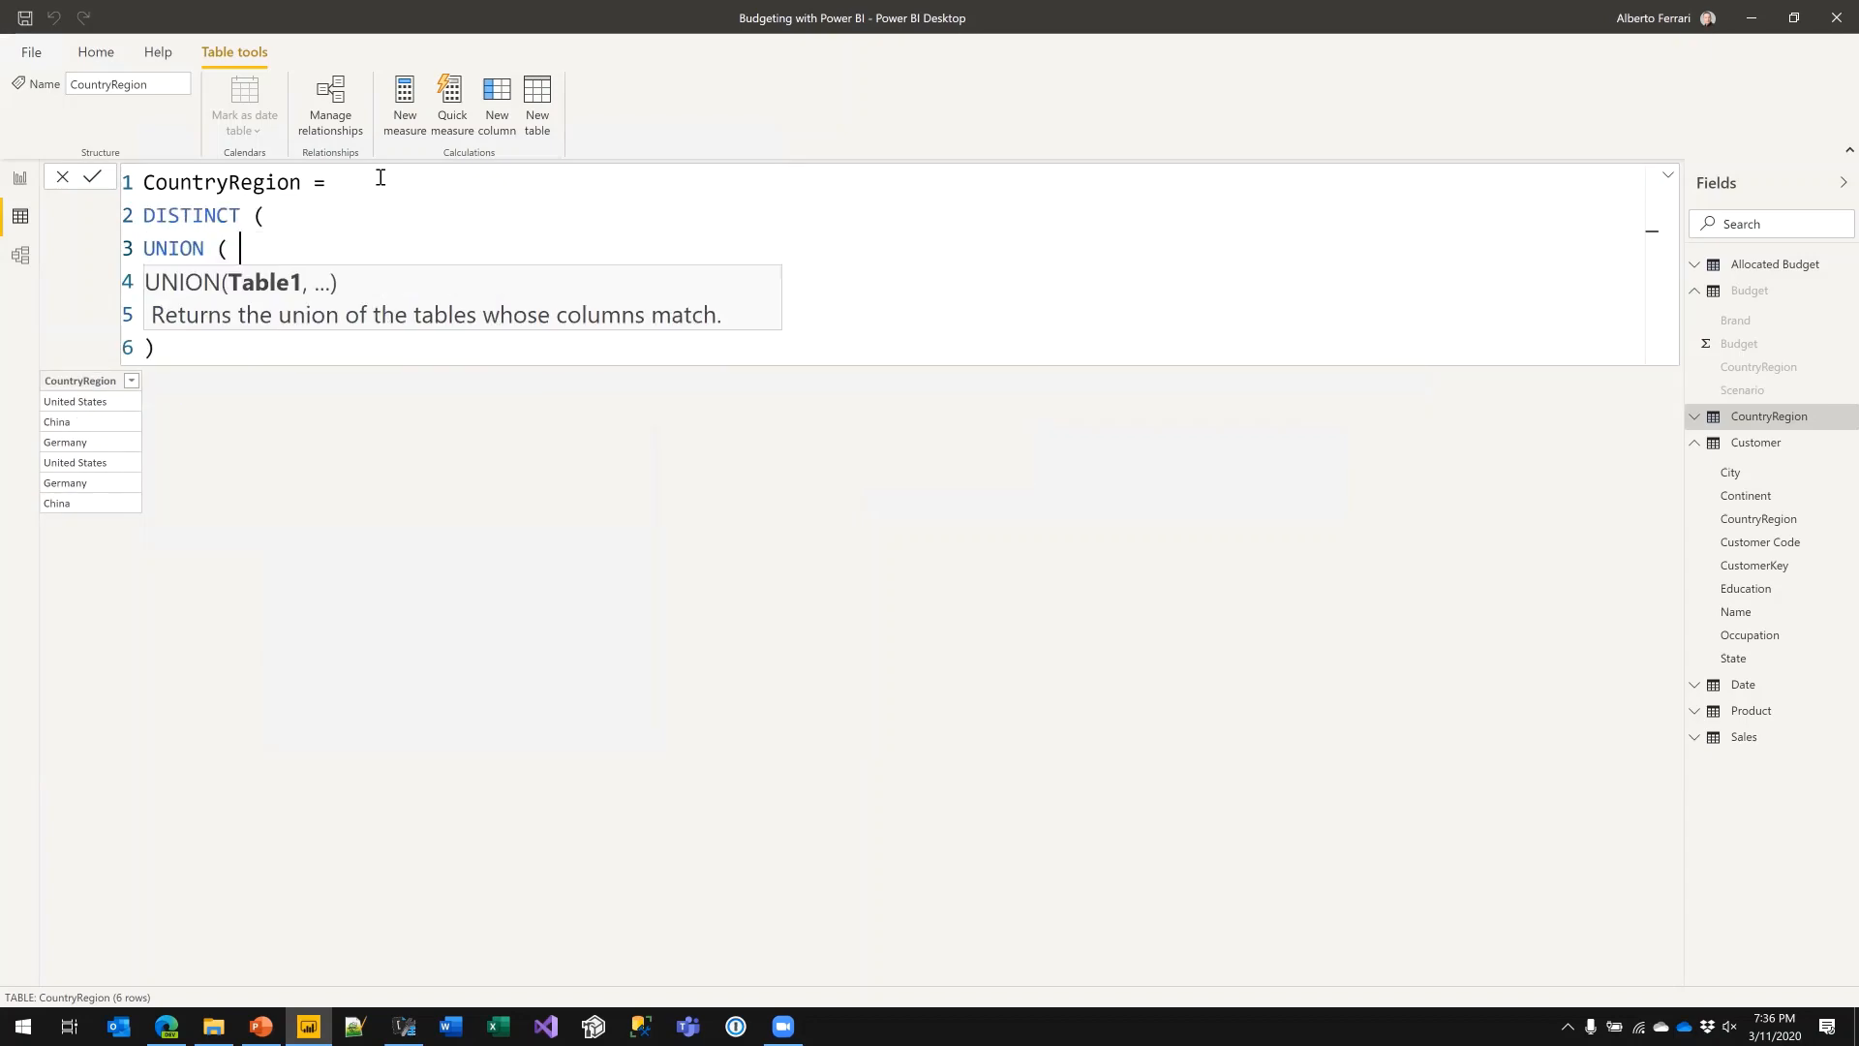
key("Home")
key("shift+Down")
key("shift+Down")
key("shift+Down")
key("shift+Down")
key("Tab")
key("End")
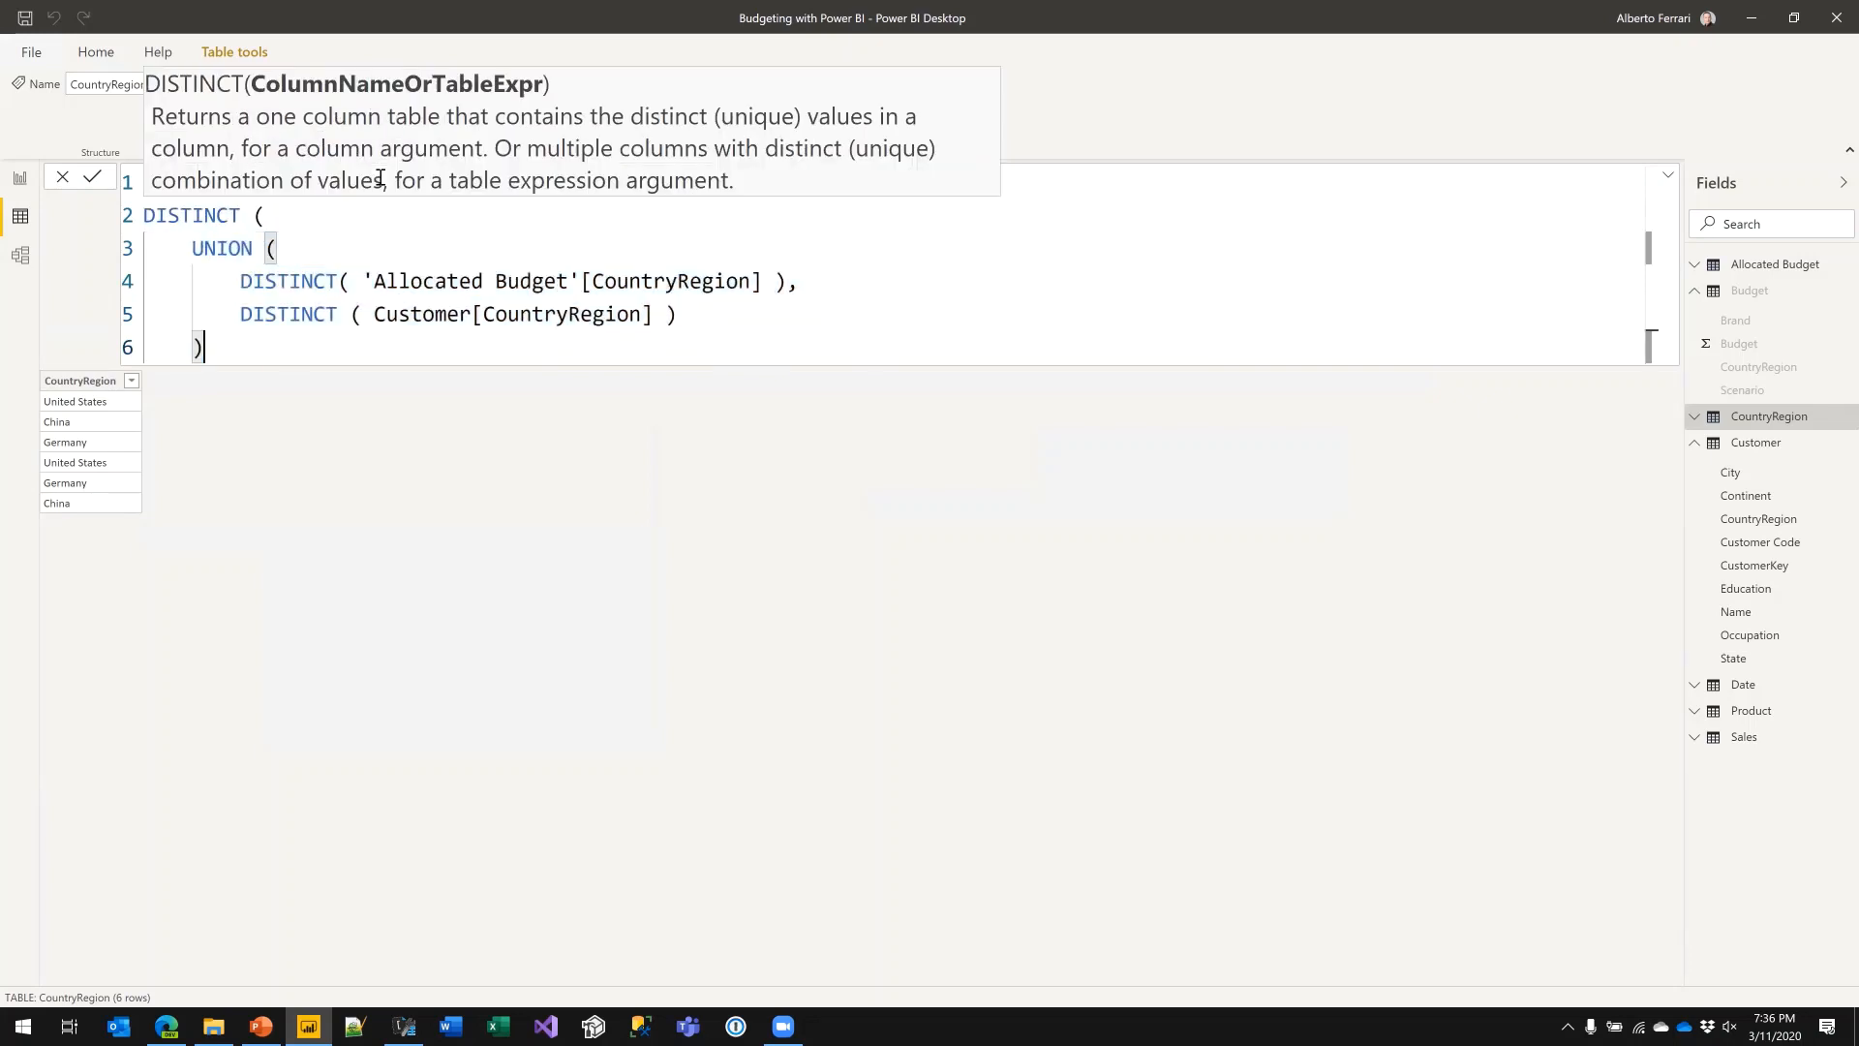
key("shift+Return")
type(")")
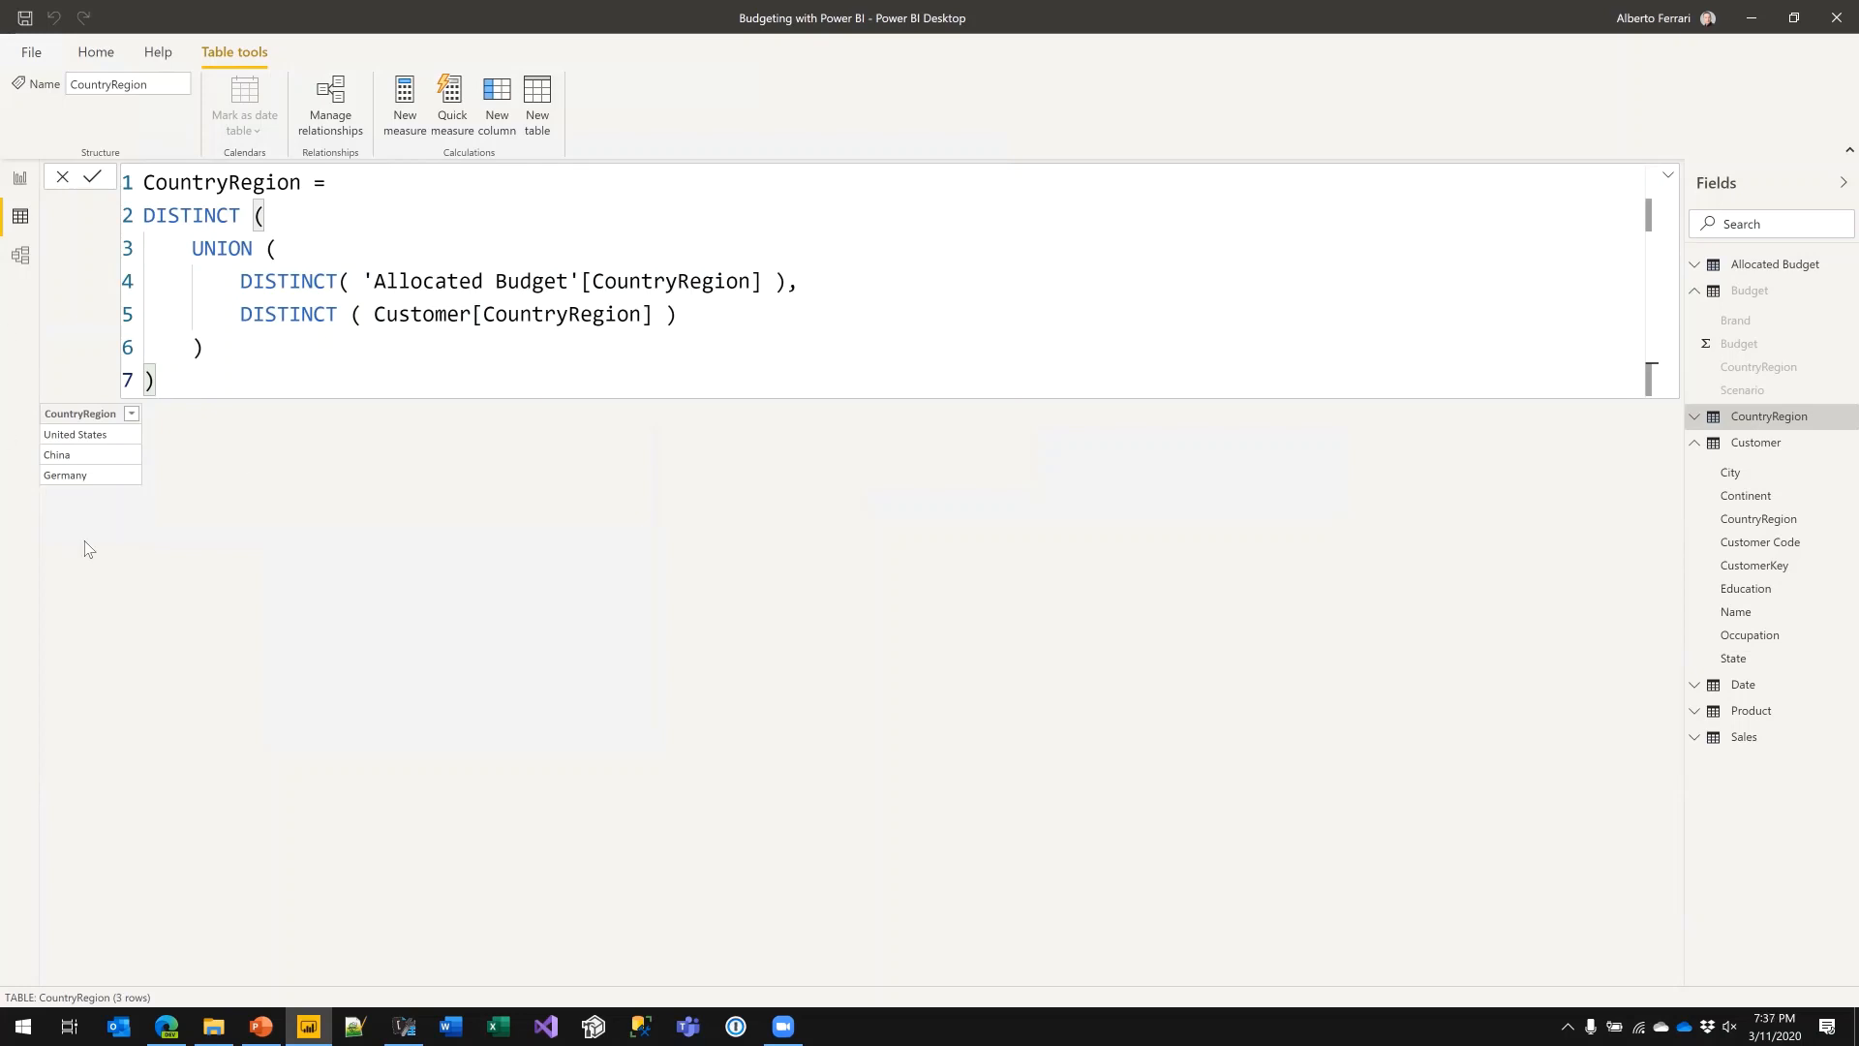
- In the model diagram, bring the new CountryRegion table between Customer and the hidden Budget table
left_click(20, 255)
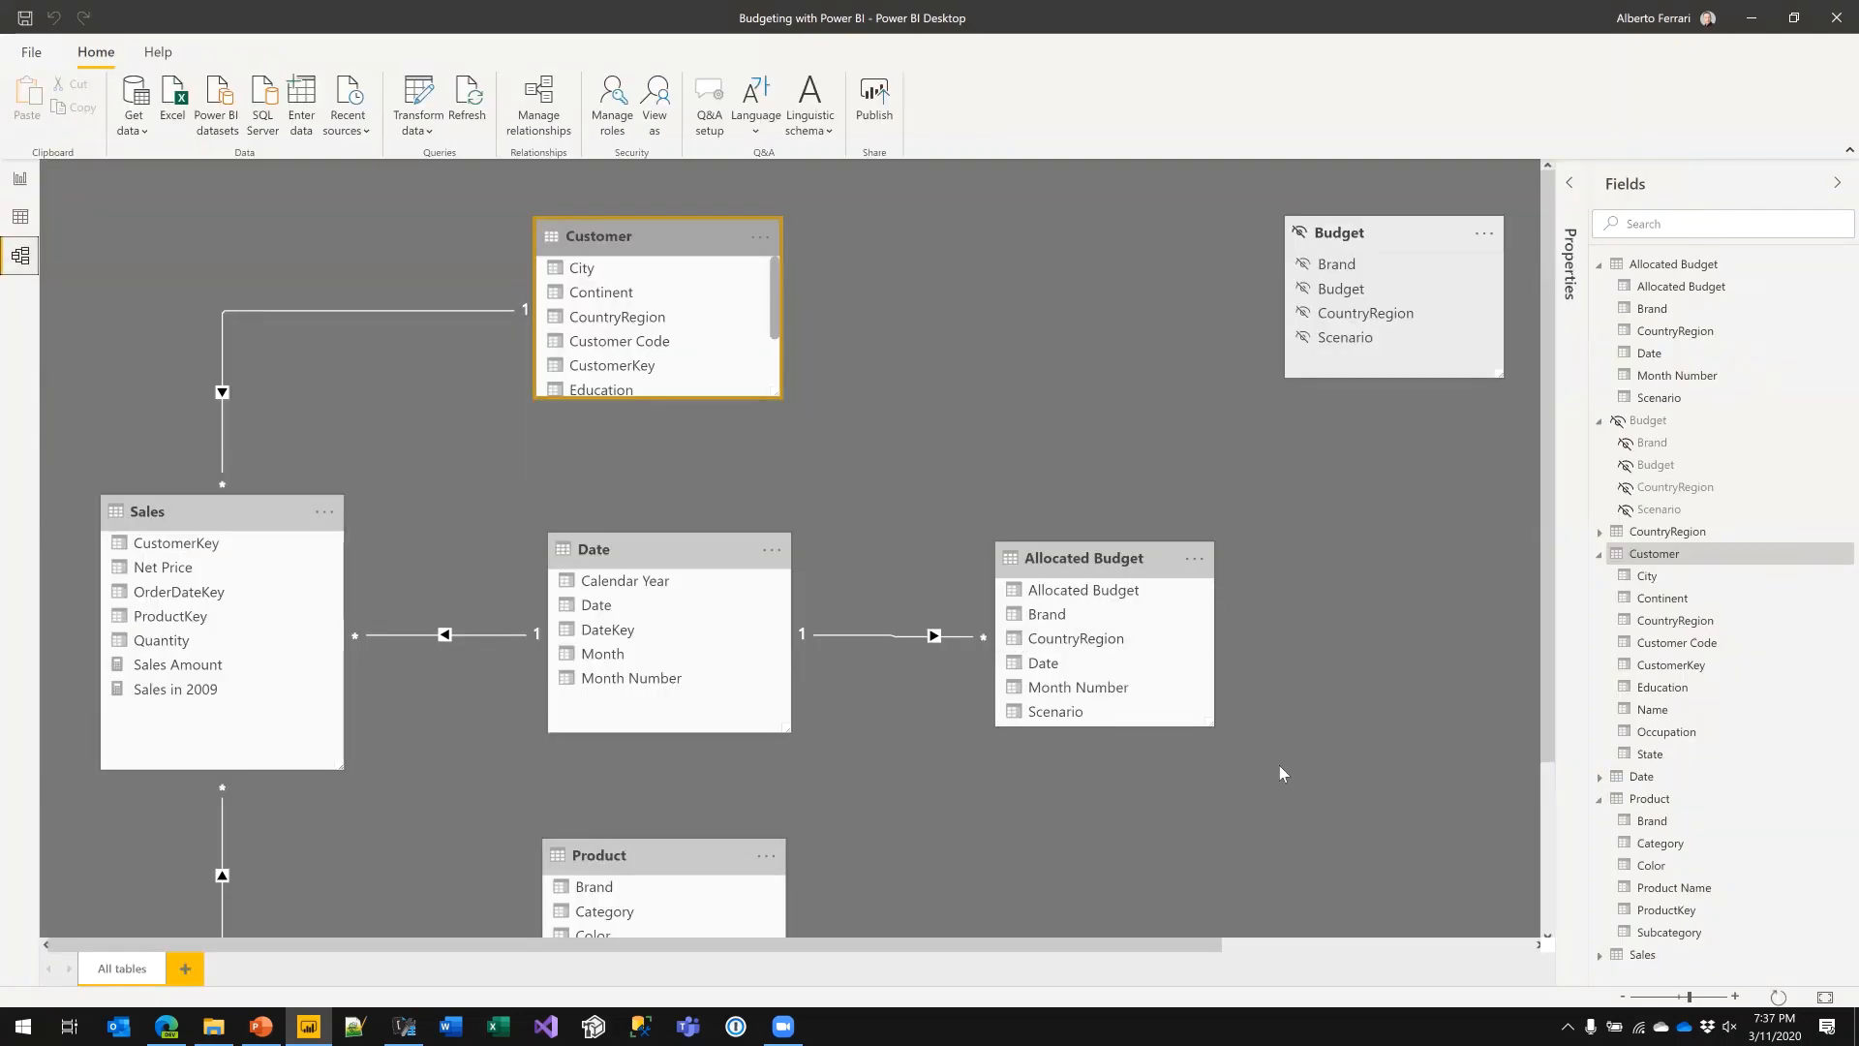
scroll(1281, 773, "down", 3)
scroll(1403, 461, "right", 4)
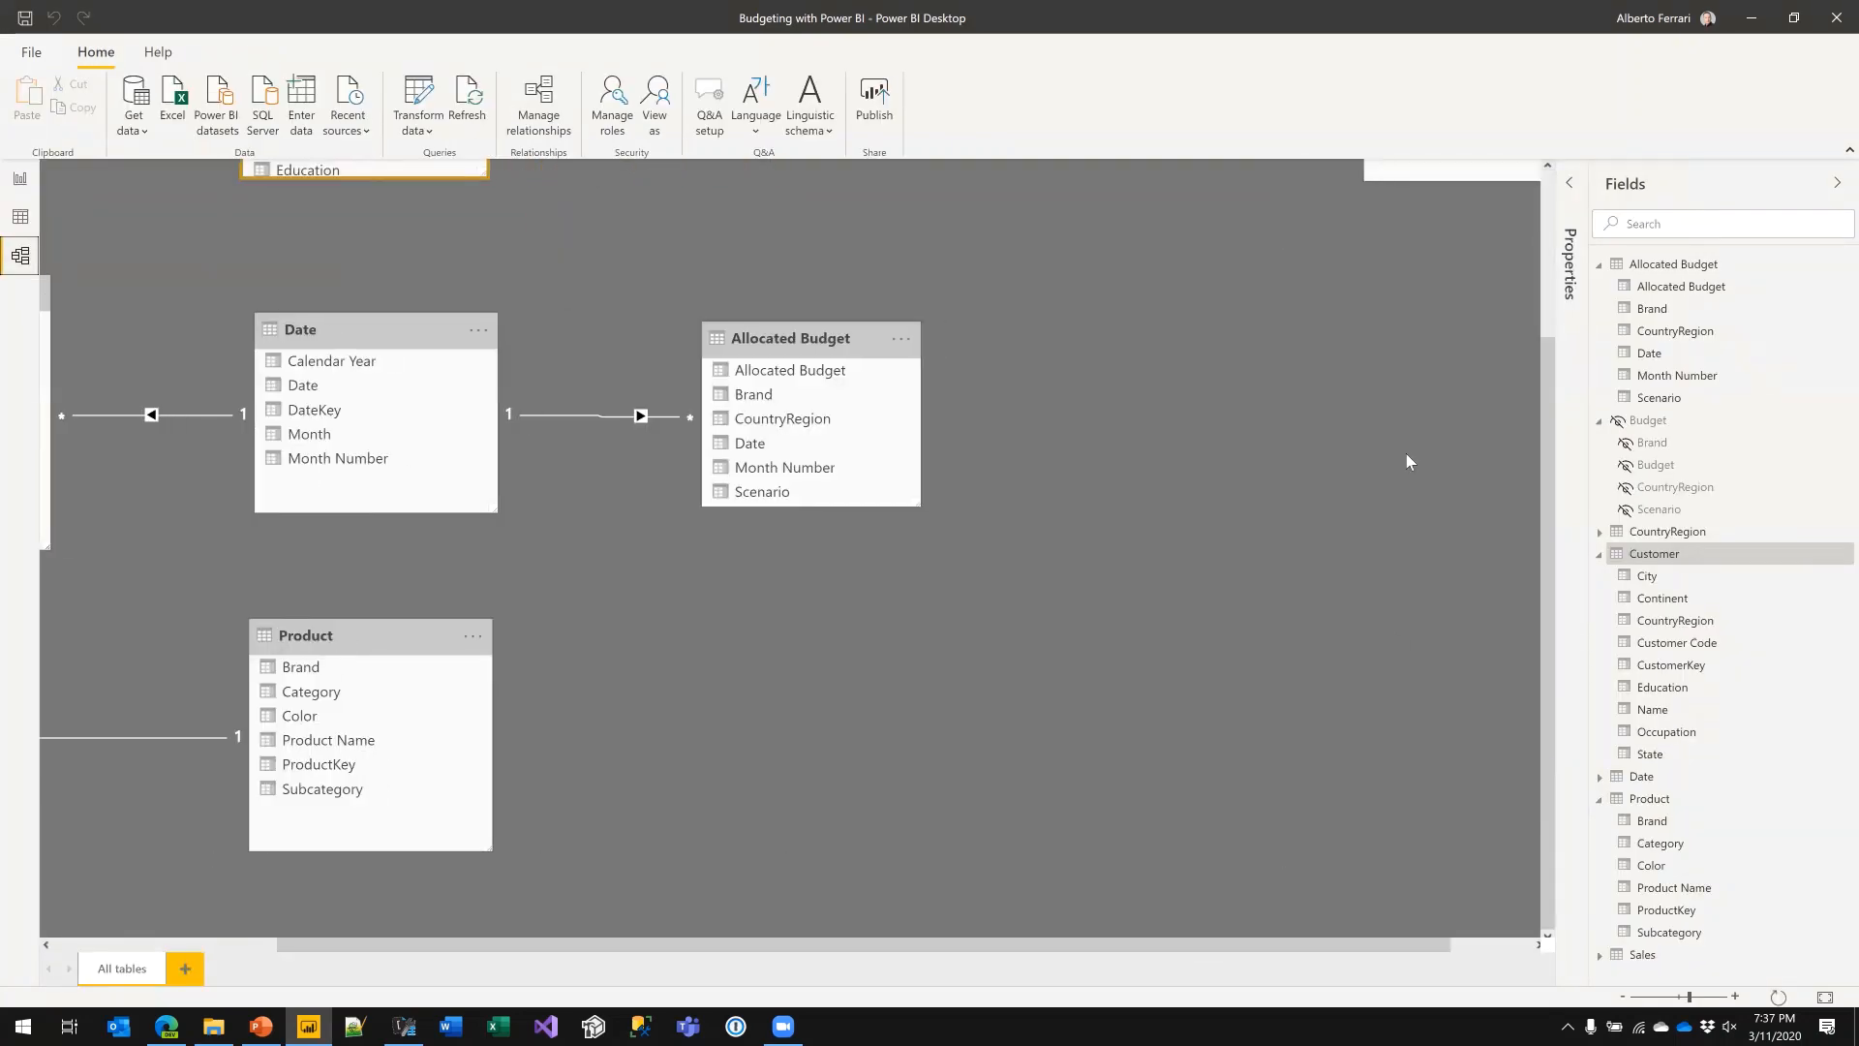
scroll(1444, 365, "up", 3)
left_click_drag(1470, 242, 697, 293)
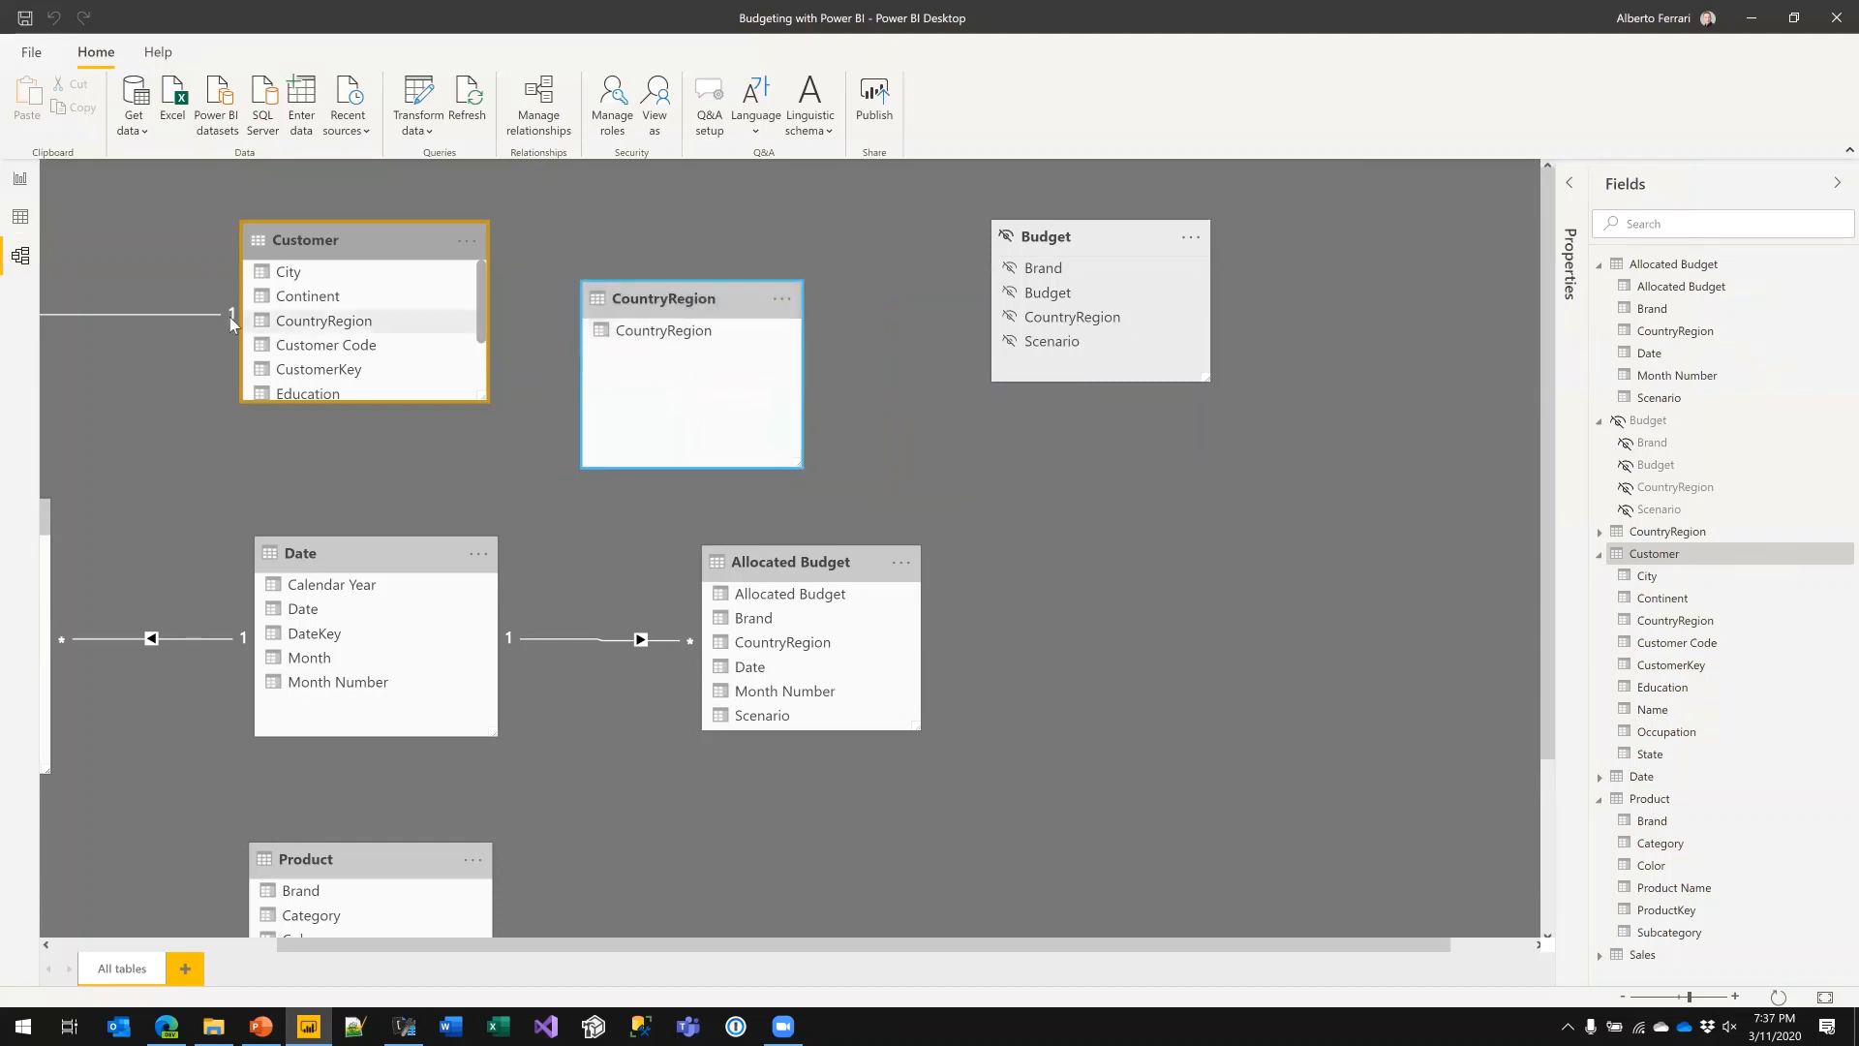
- Relate the CountryRegion table to the CountryRegion columns of Customer and Allocated Budget, and place it above Allocated Budget
left_click_drag(358, 327, 665, 332)
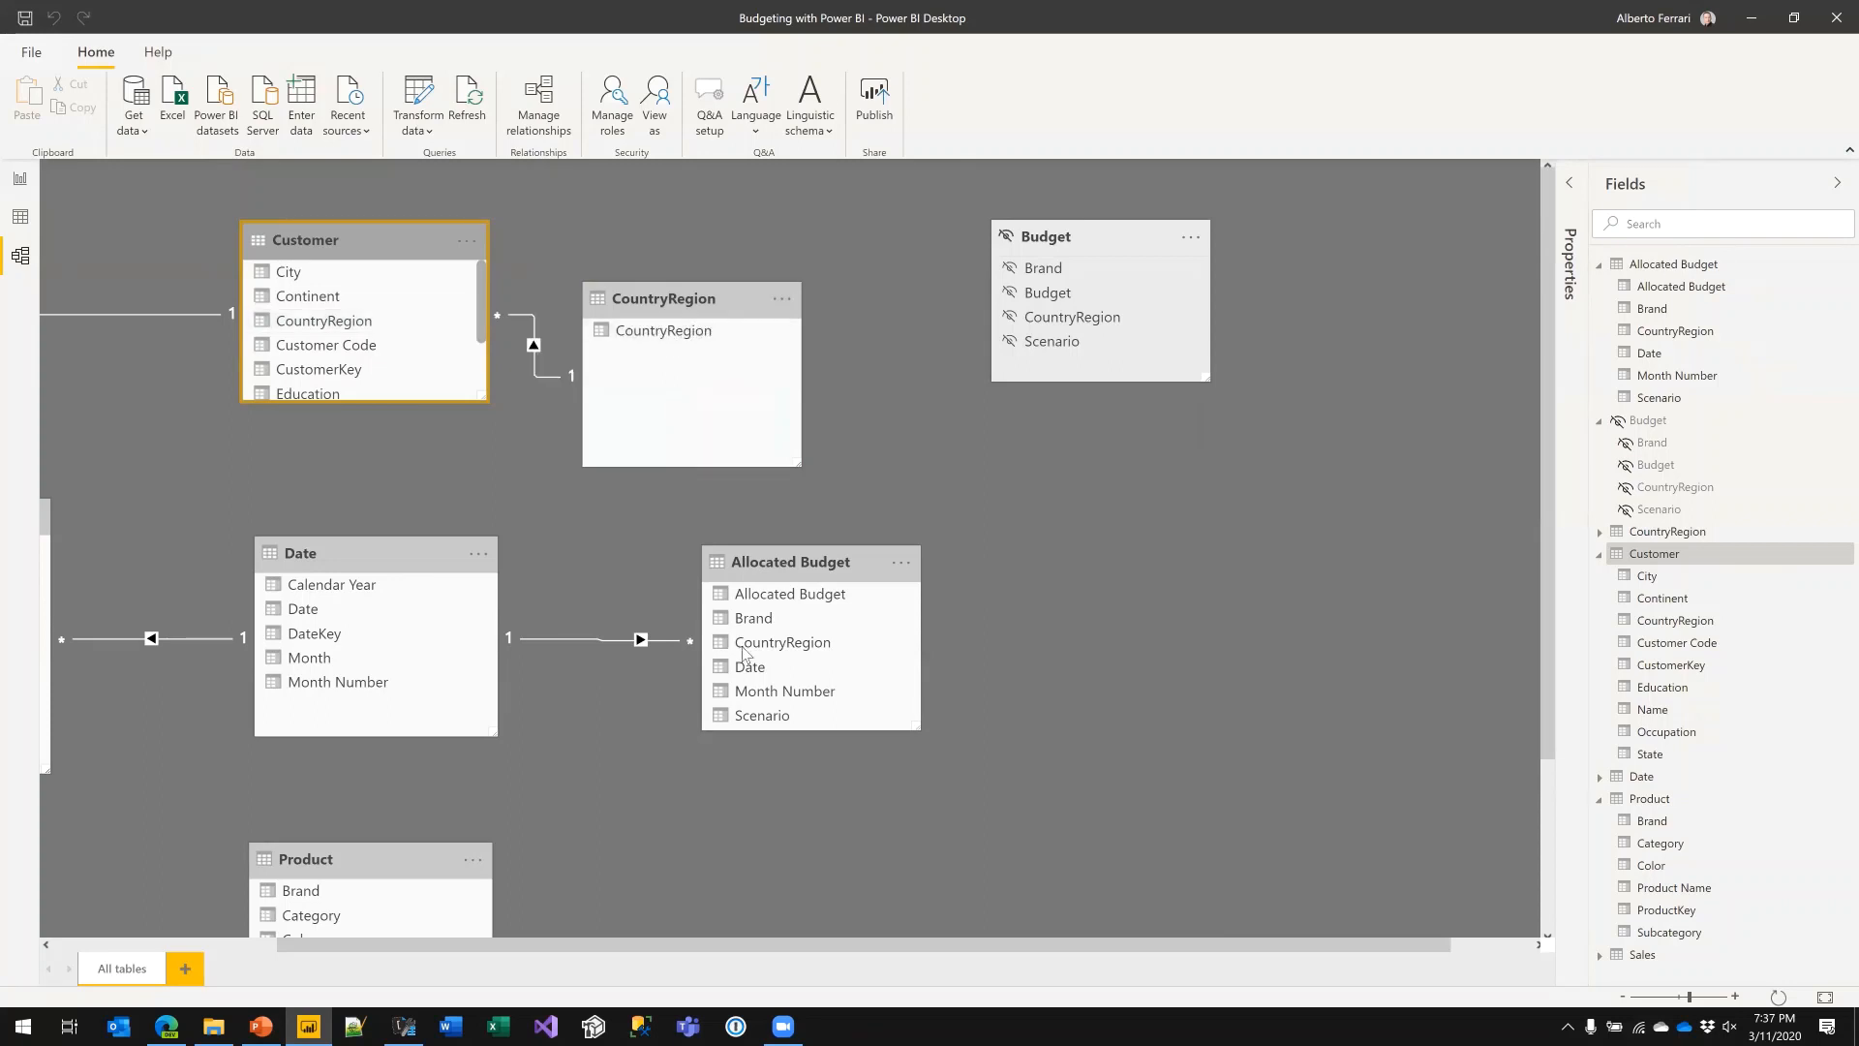
left_click_drag(781, 644, 843, 231)
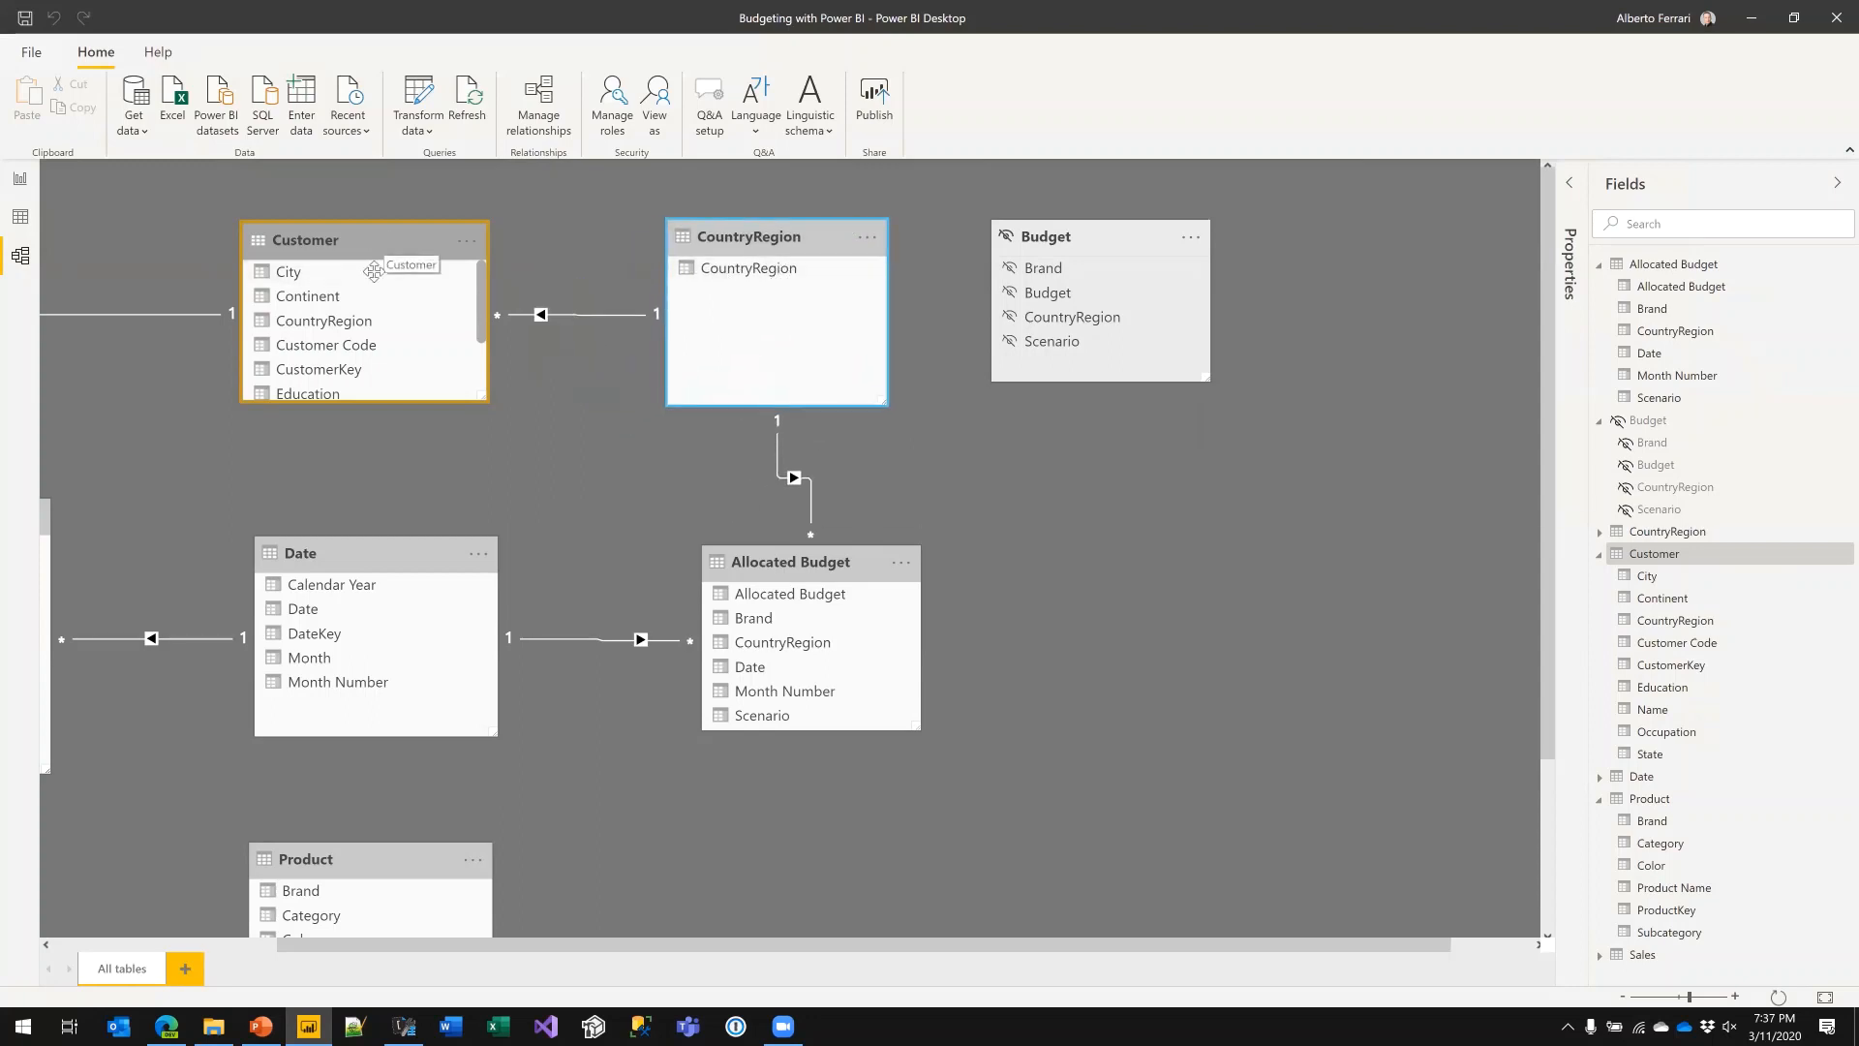
- Shift Allocated Budget slightly up beneath CountryRegion in the diagram and select the CountryRegion table
left_click_drag(416, 946, 263, 954)
left_click_drag(902, 564, 898, 553)
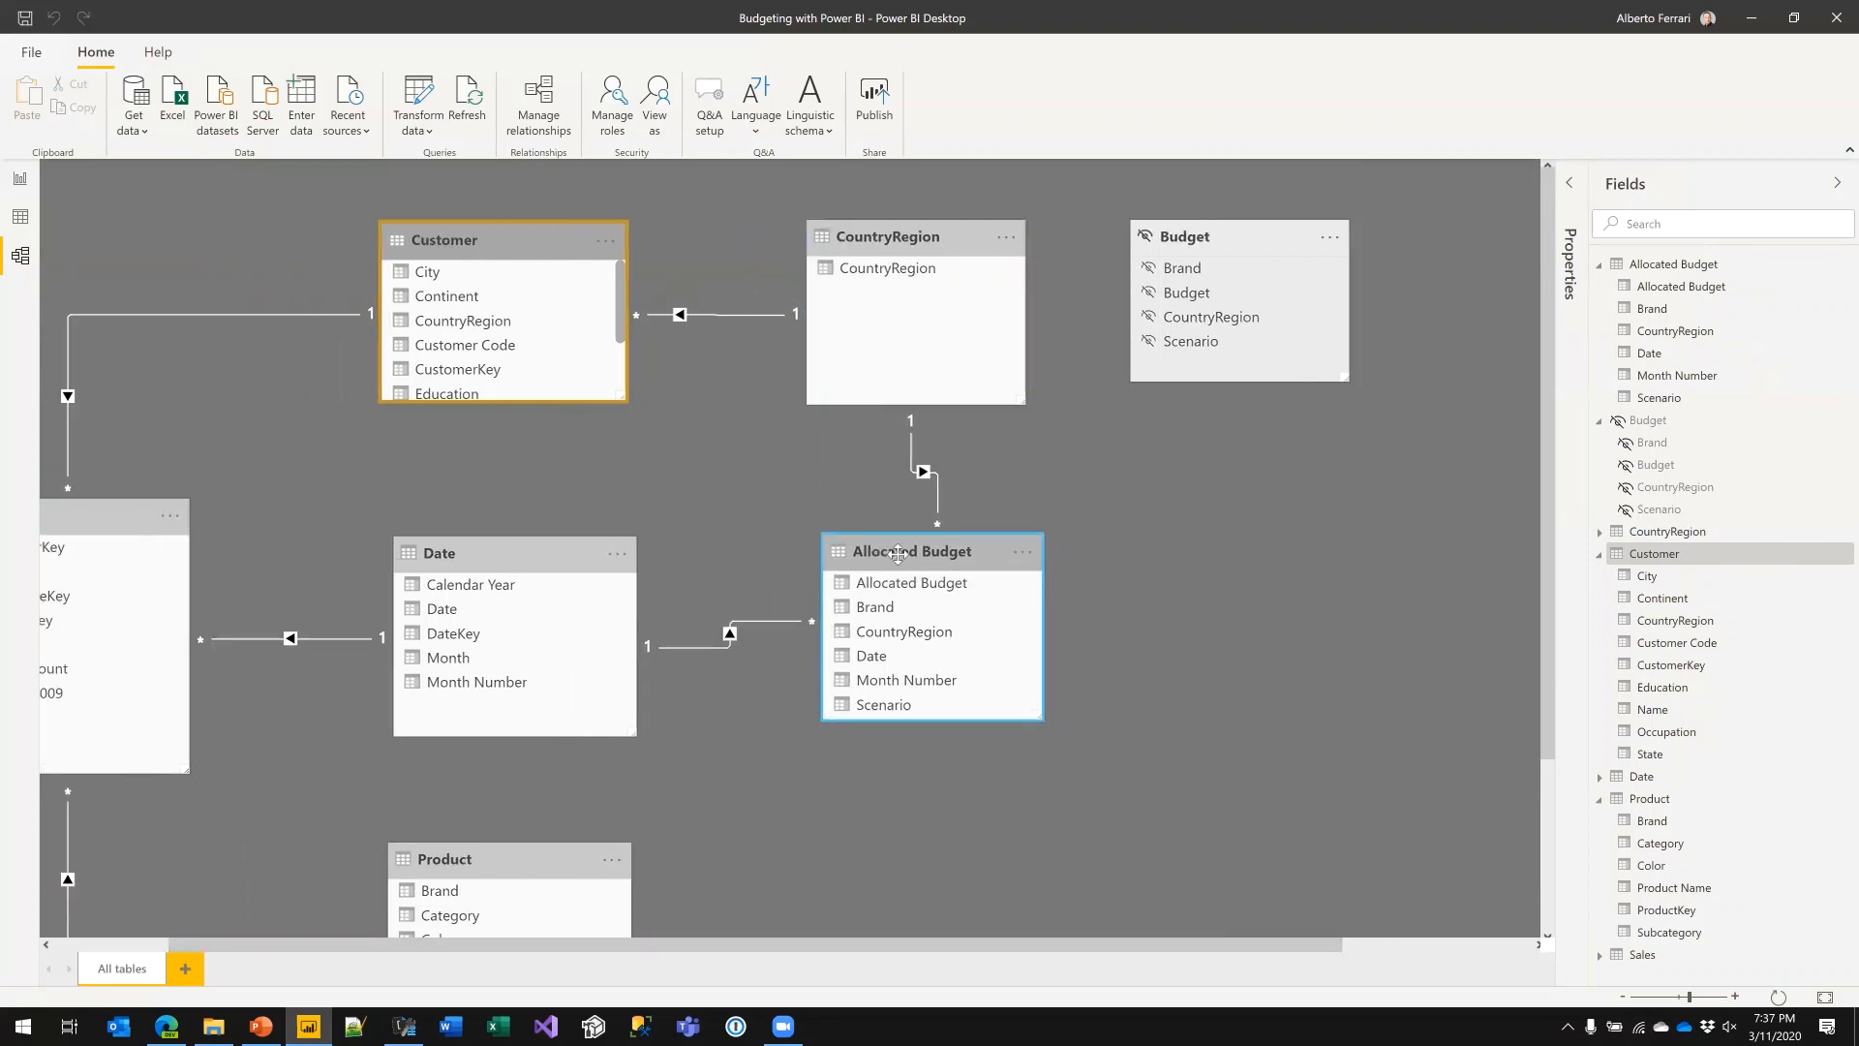
left_click(905, 241)
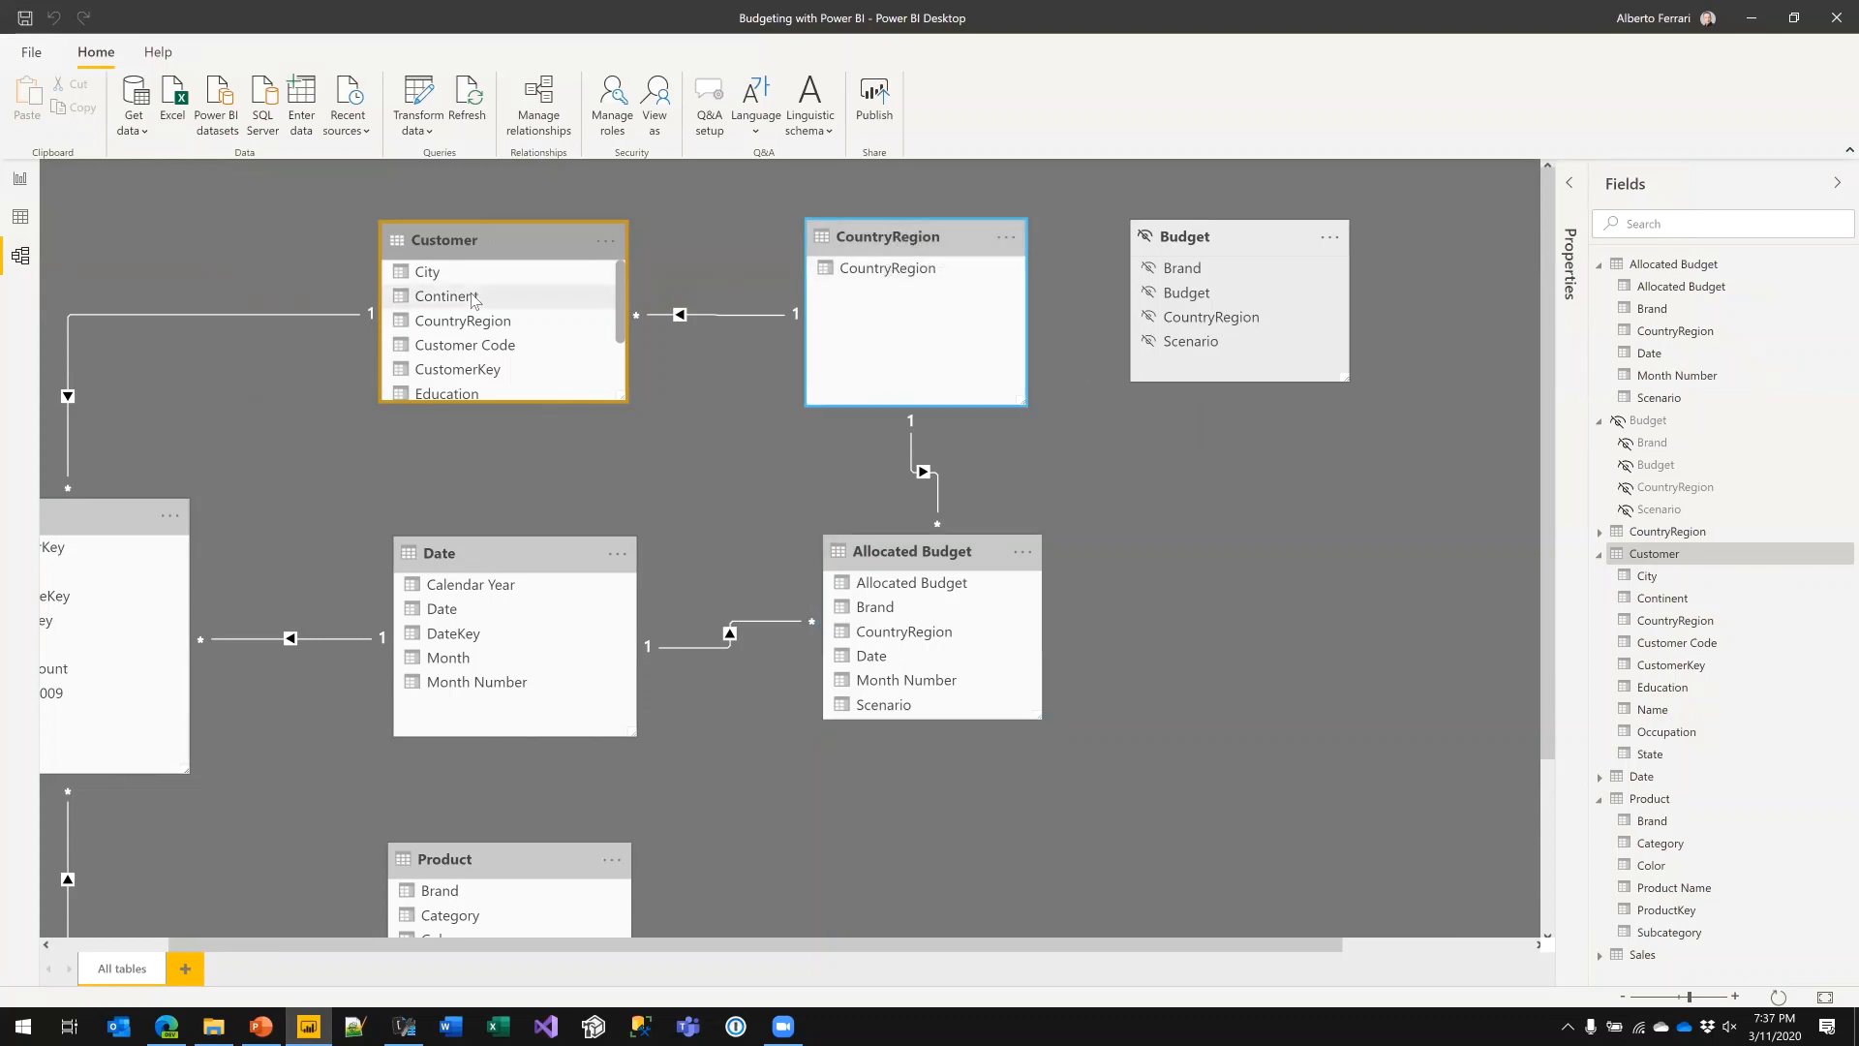
- On the Budgeting report page, remove Month from the rows of the sales and budget matrix
left_click(13, 188)
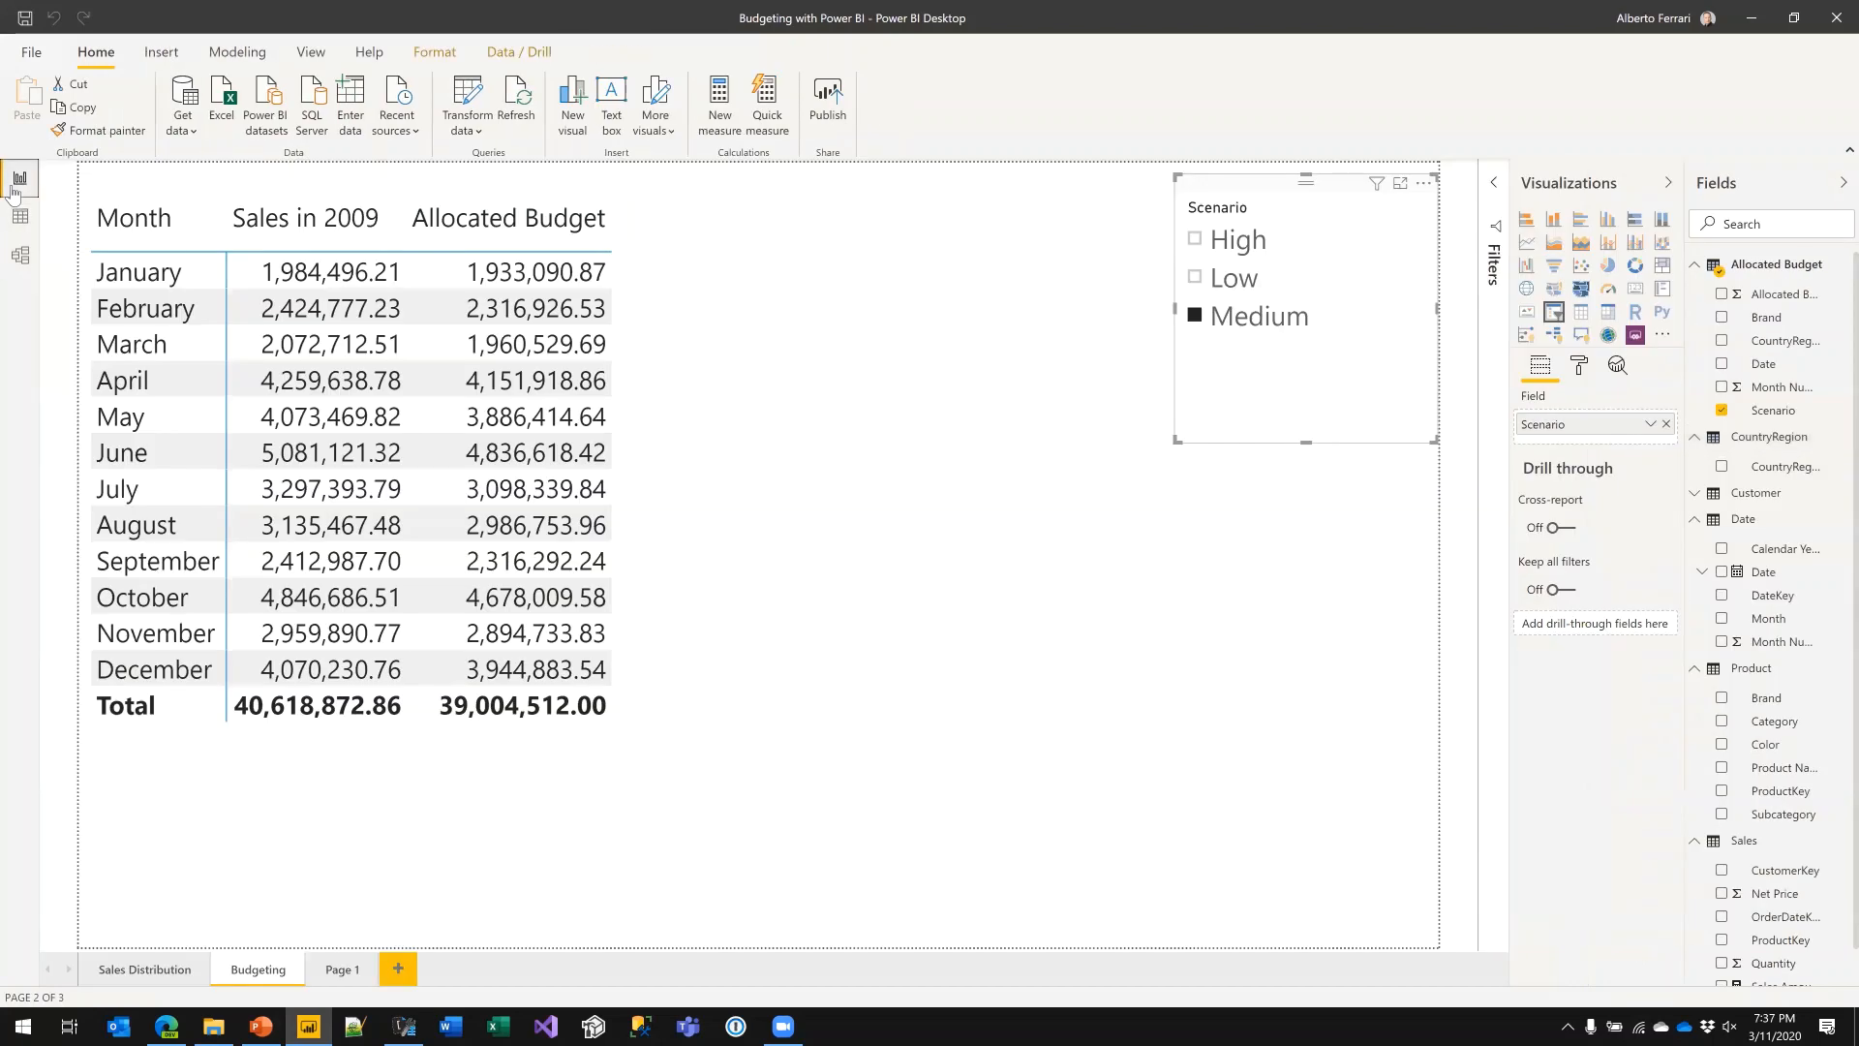
left_click(205, 770)
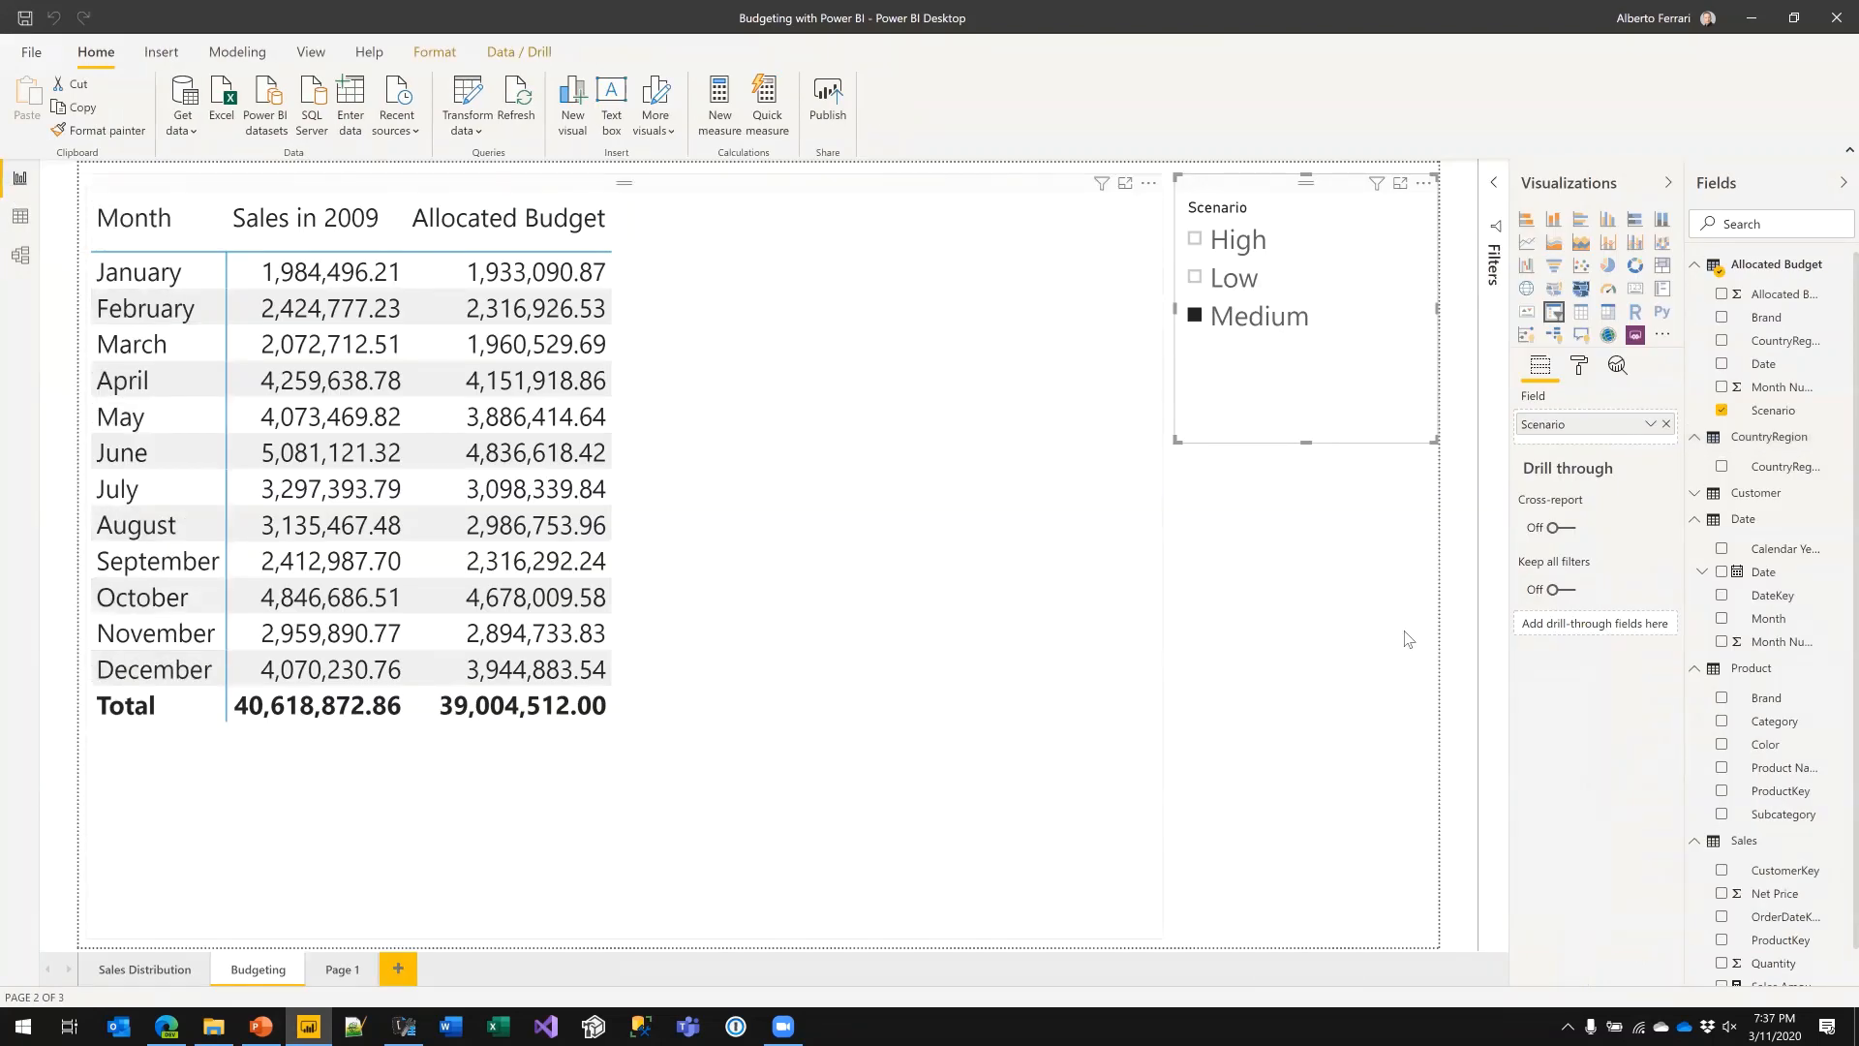
left_click(1723, 620)
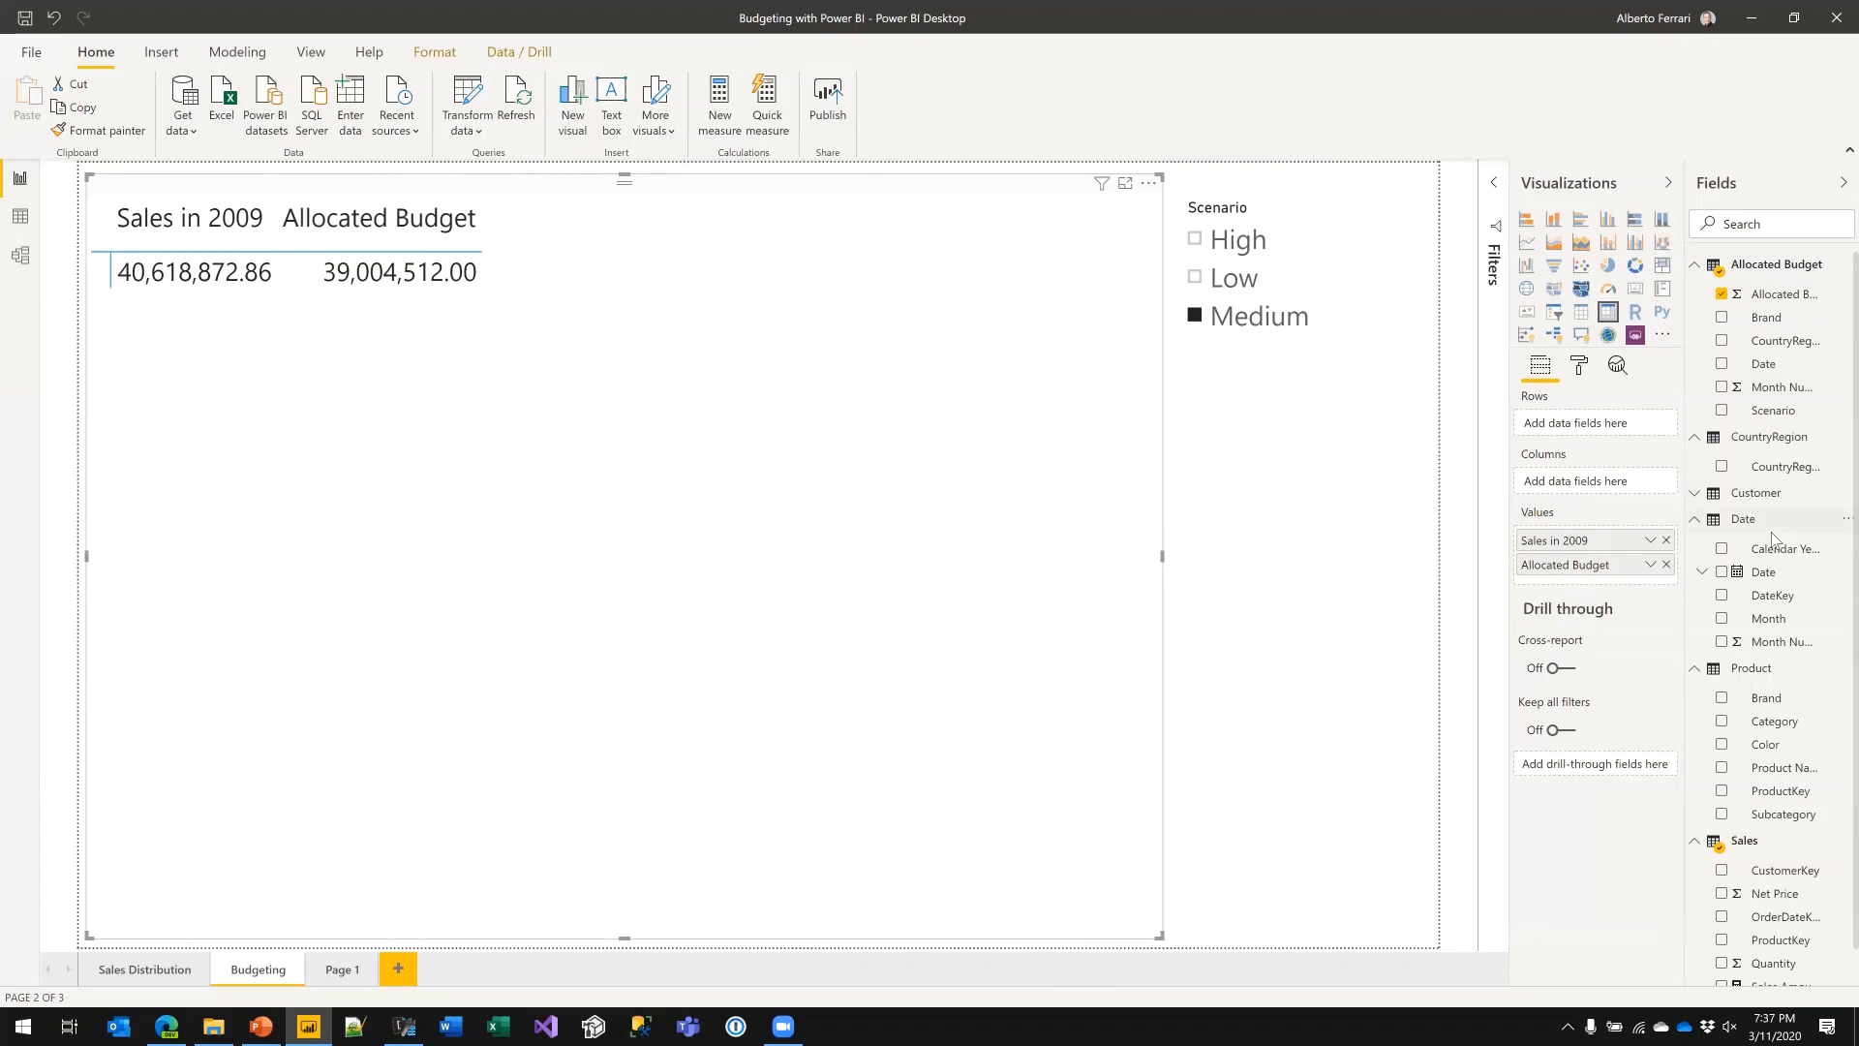
- Try breaking the matrix down by the Customer table's CountryRegion column, and take that column out again
left_click(1702, 499)
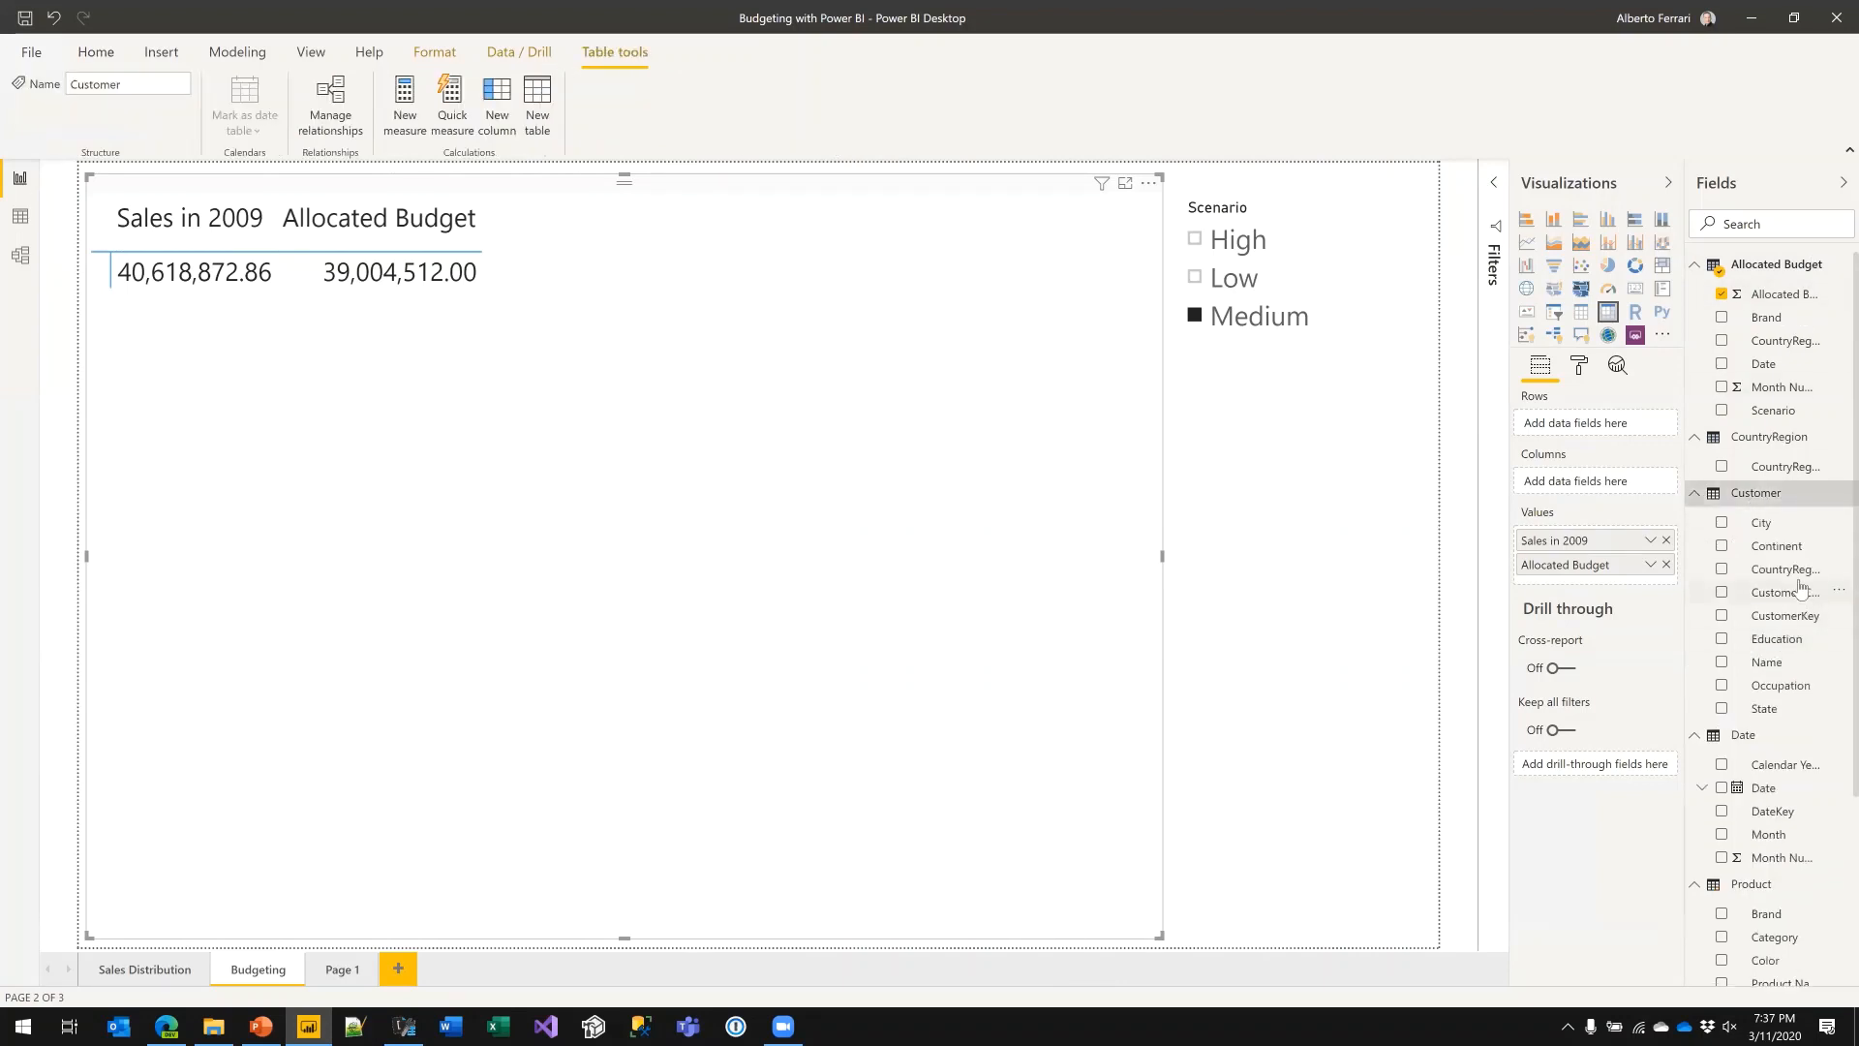
left_click_drag(1792, 569, 717, 506)
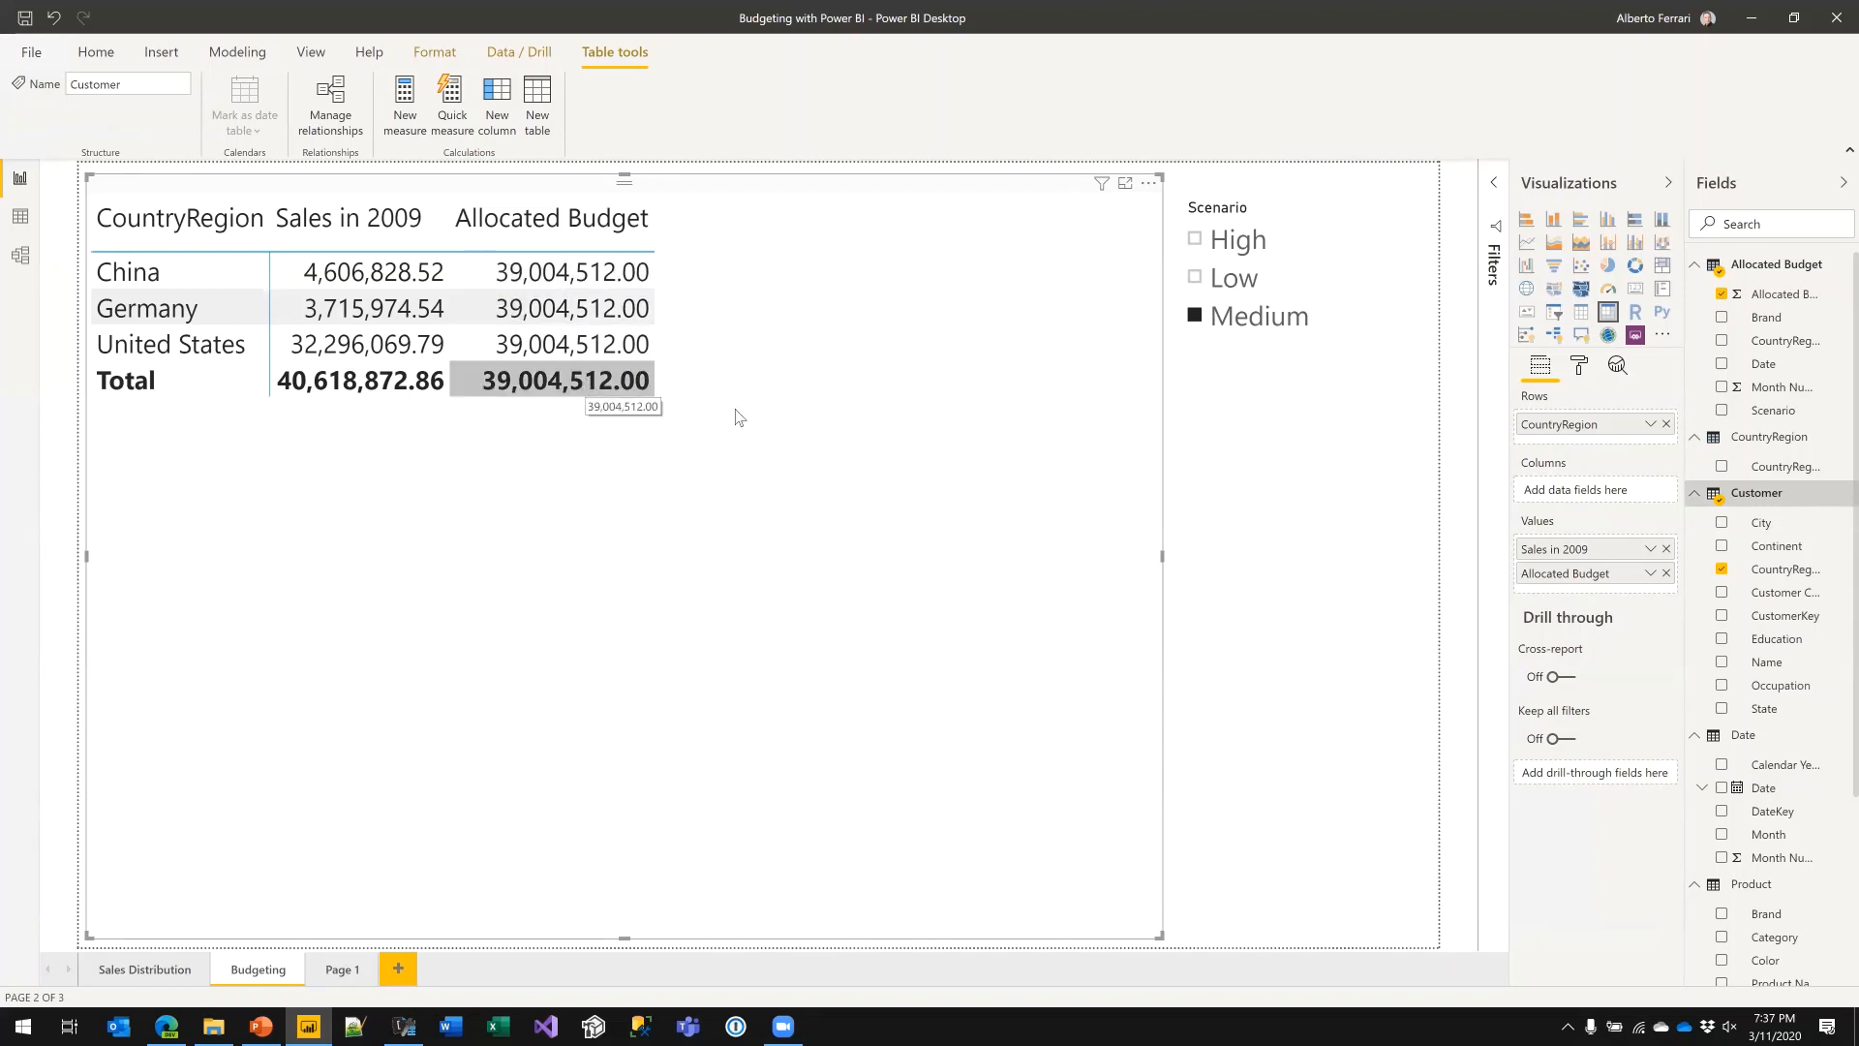
left_click(1722, 568)
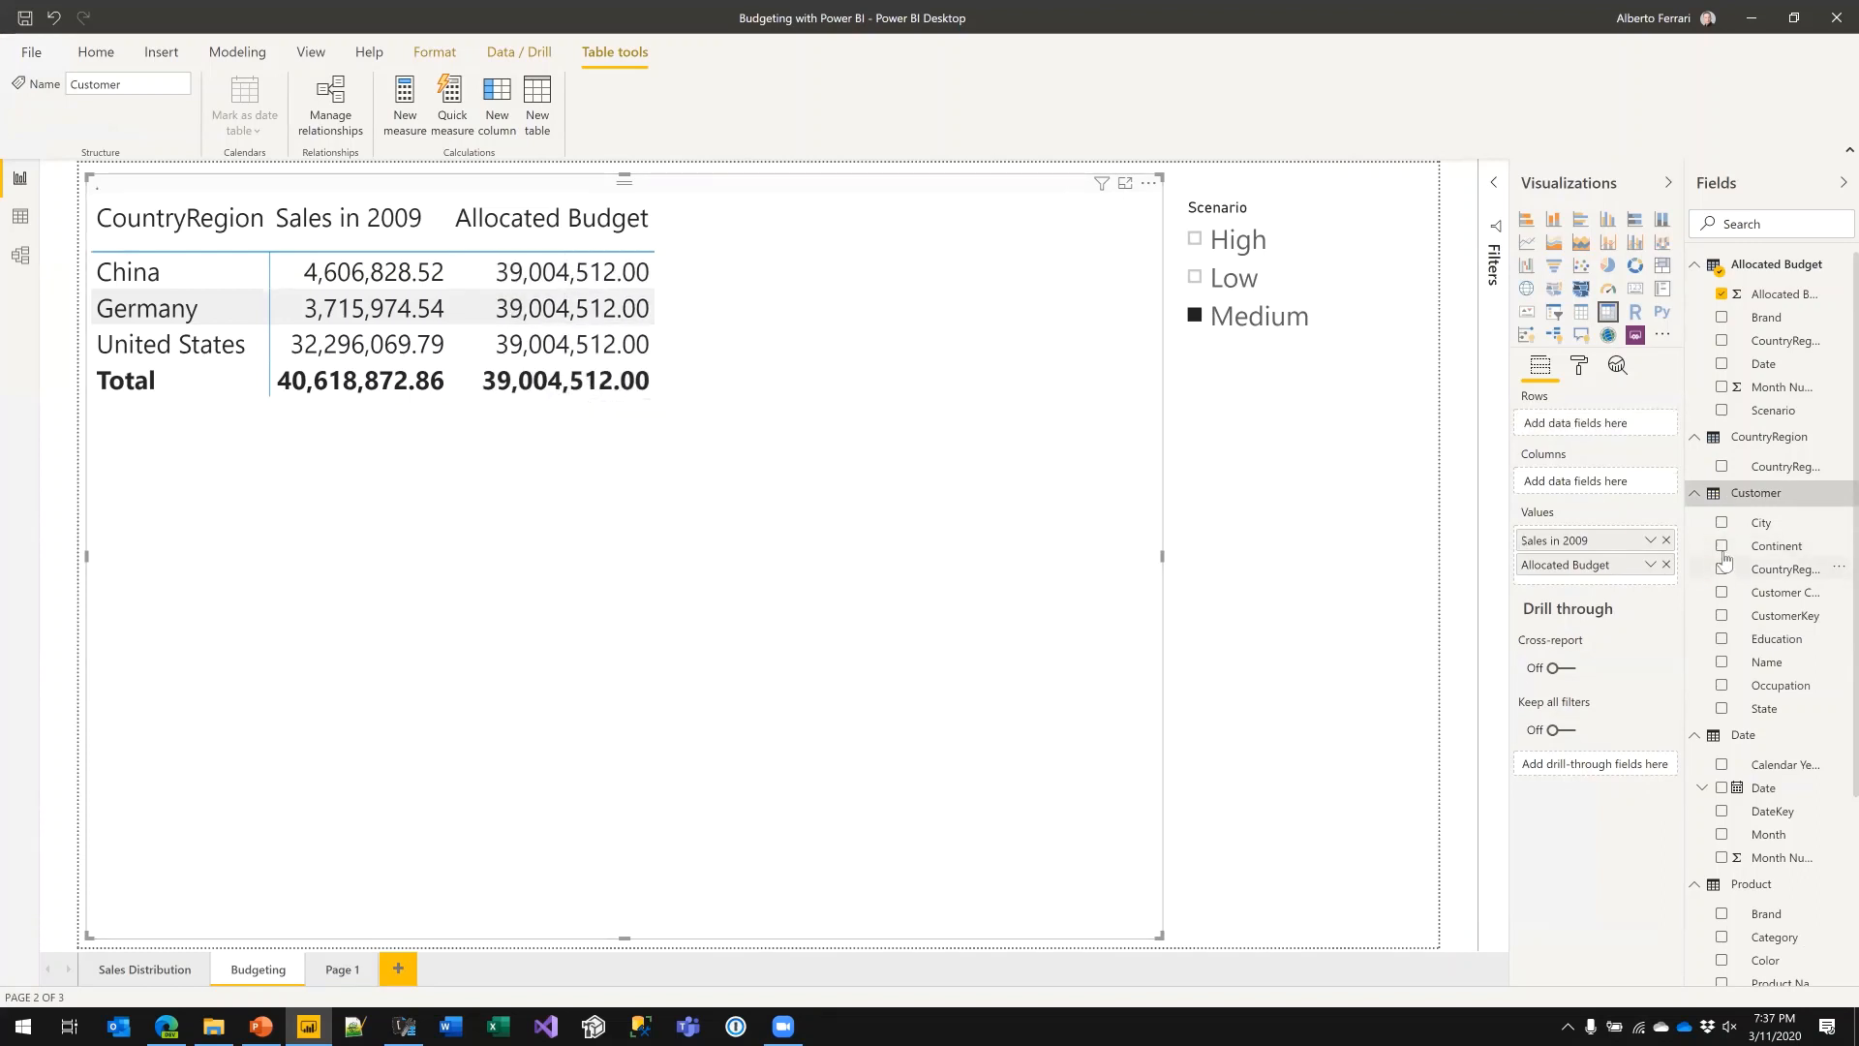
- Break the matrix down by CountryRegion from the CountryRegion table, and hide the Customer table's CountryRegion column
left_click_drag(1765, 472, 581, 467)
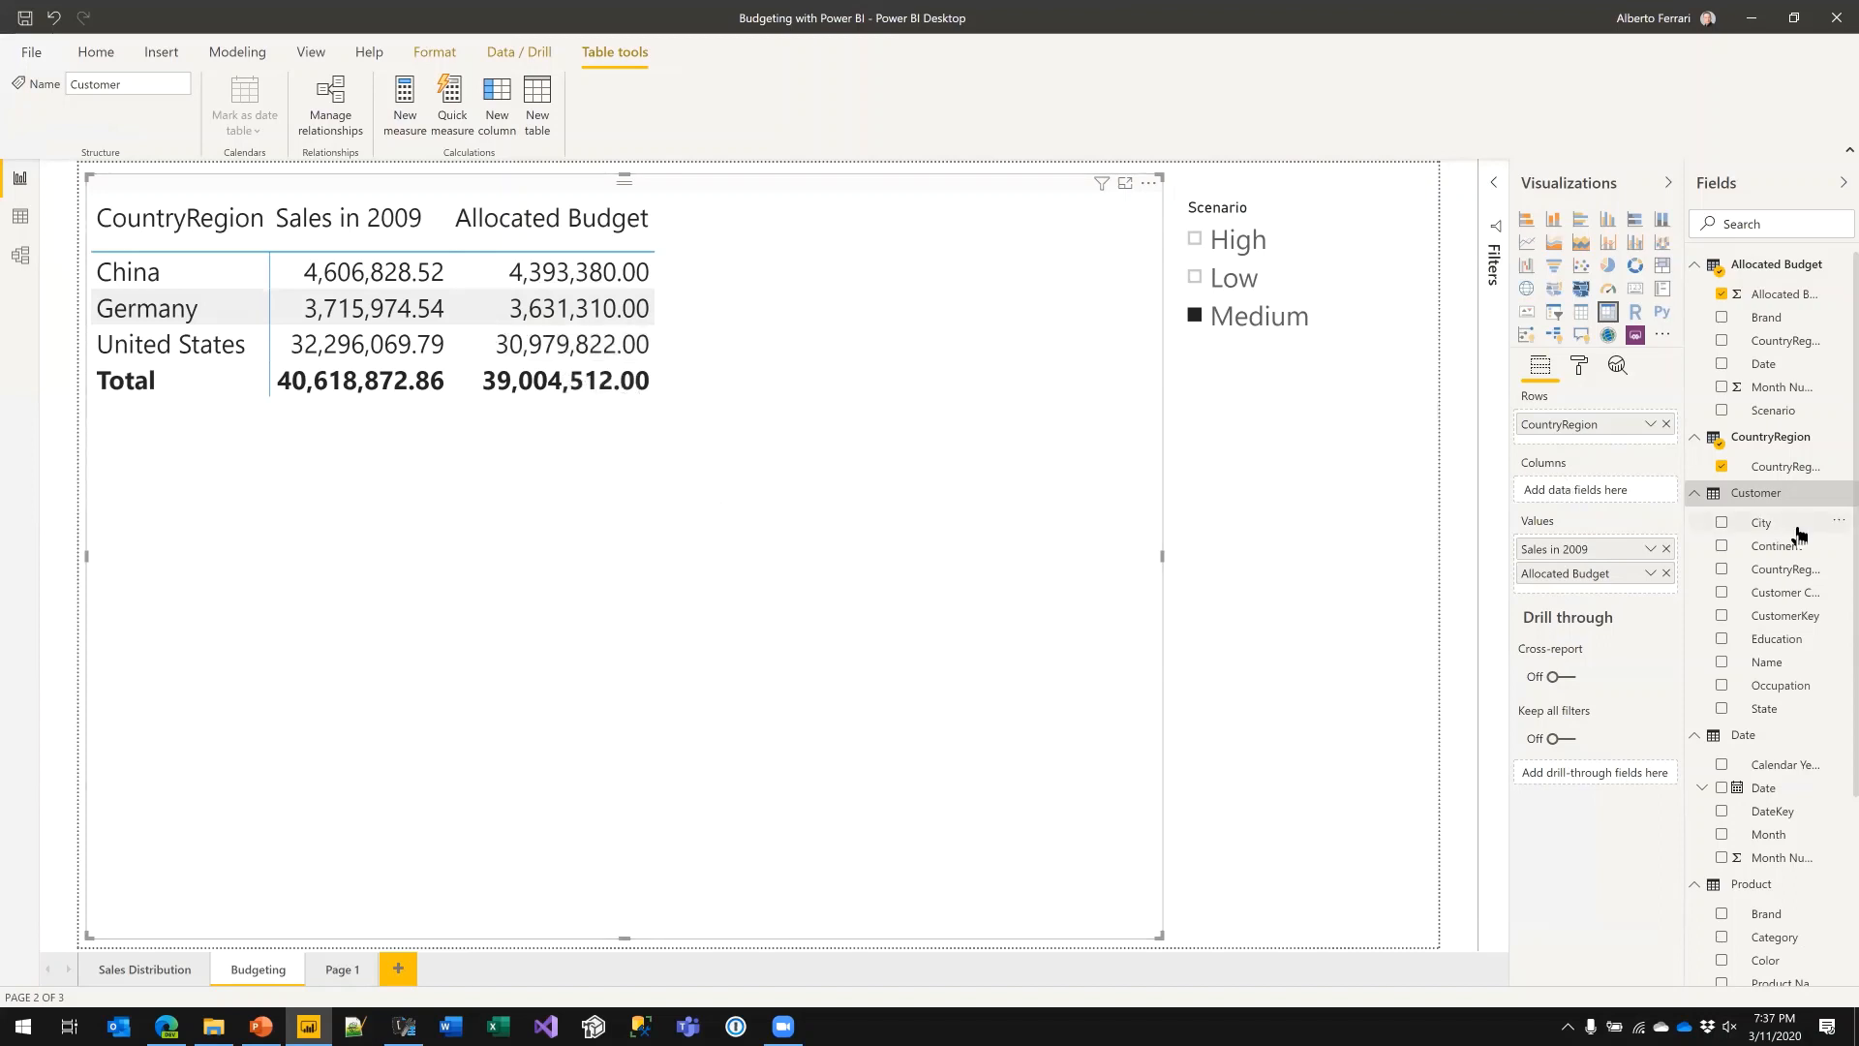
left_click(1804, 571)
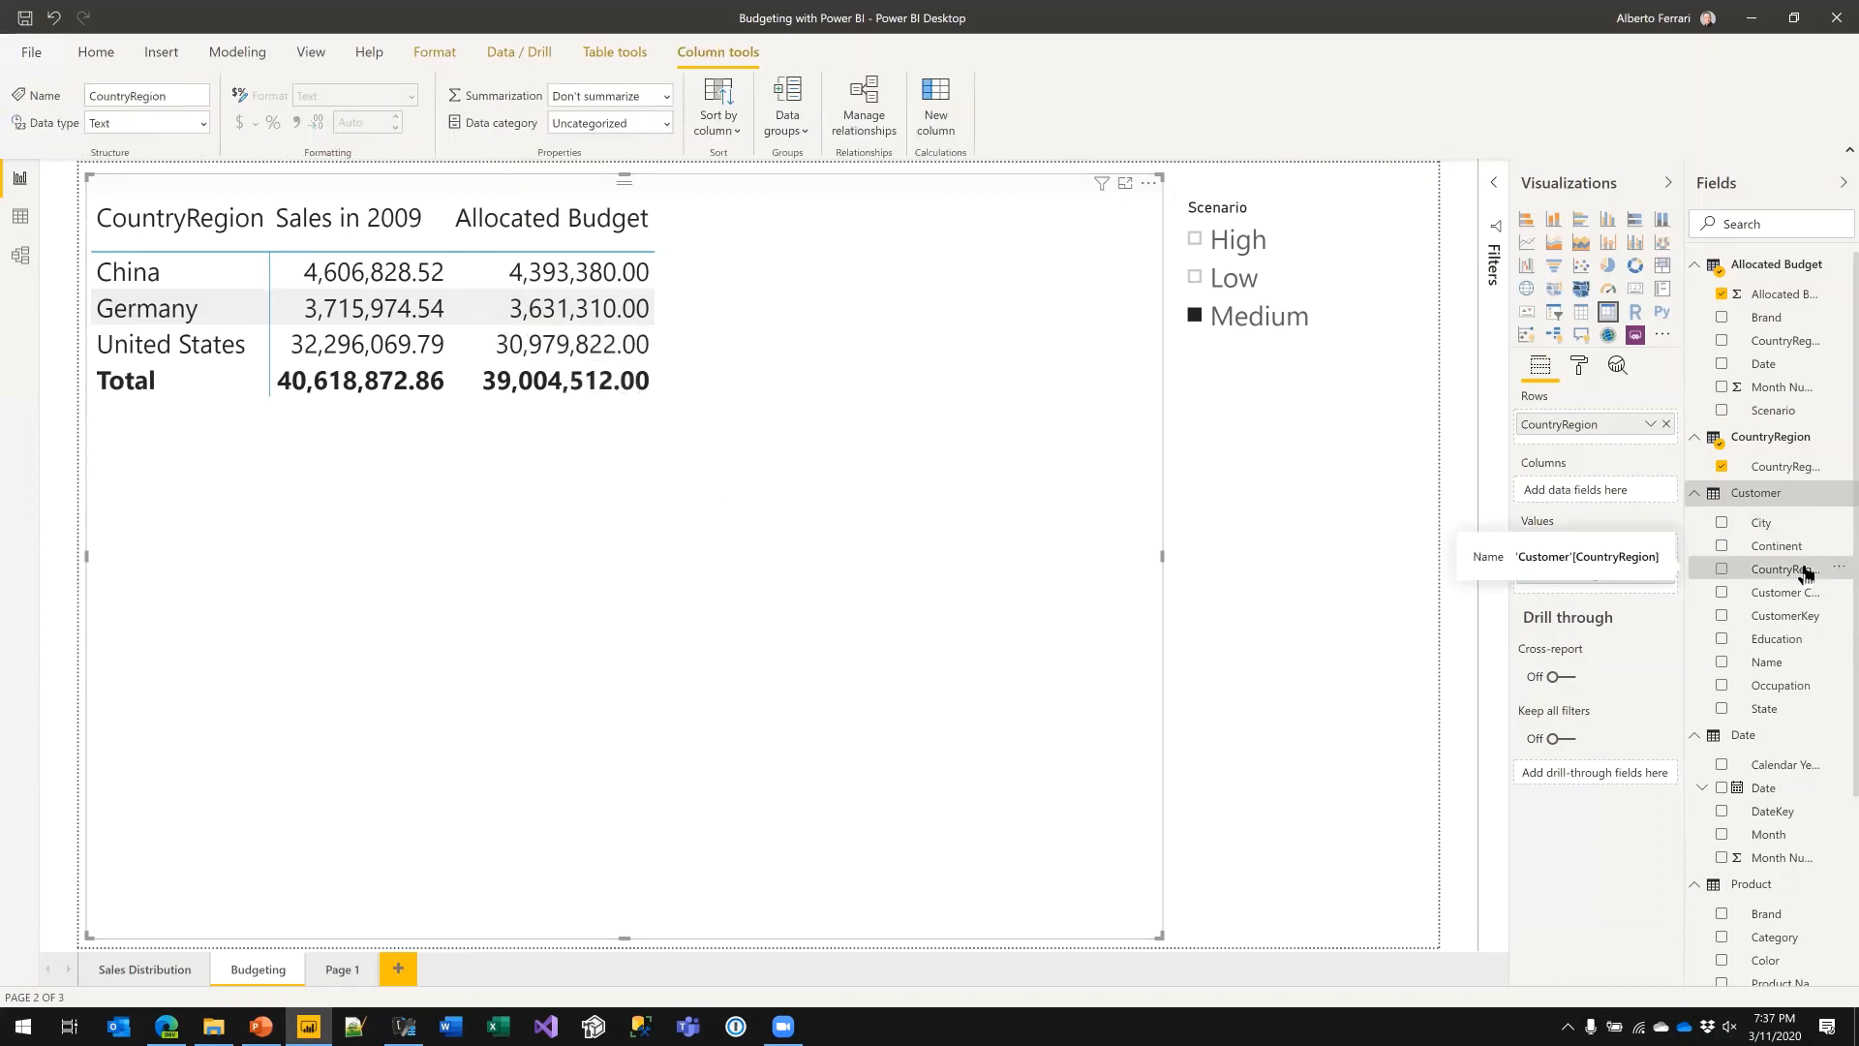
right_click(1806, 572)
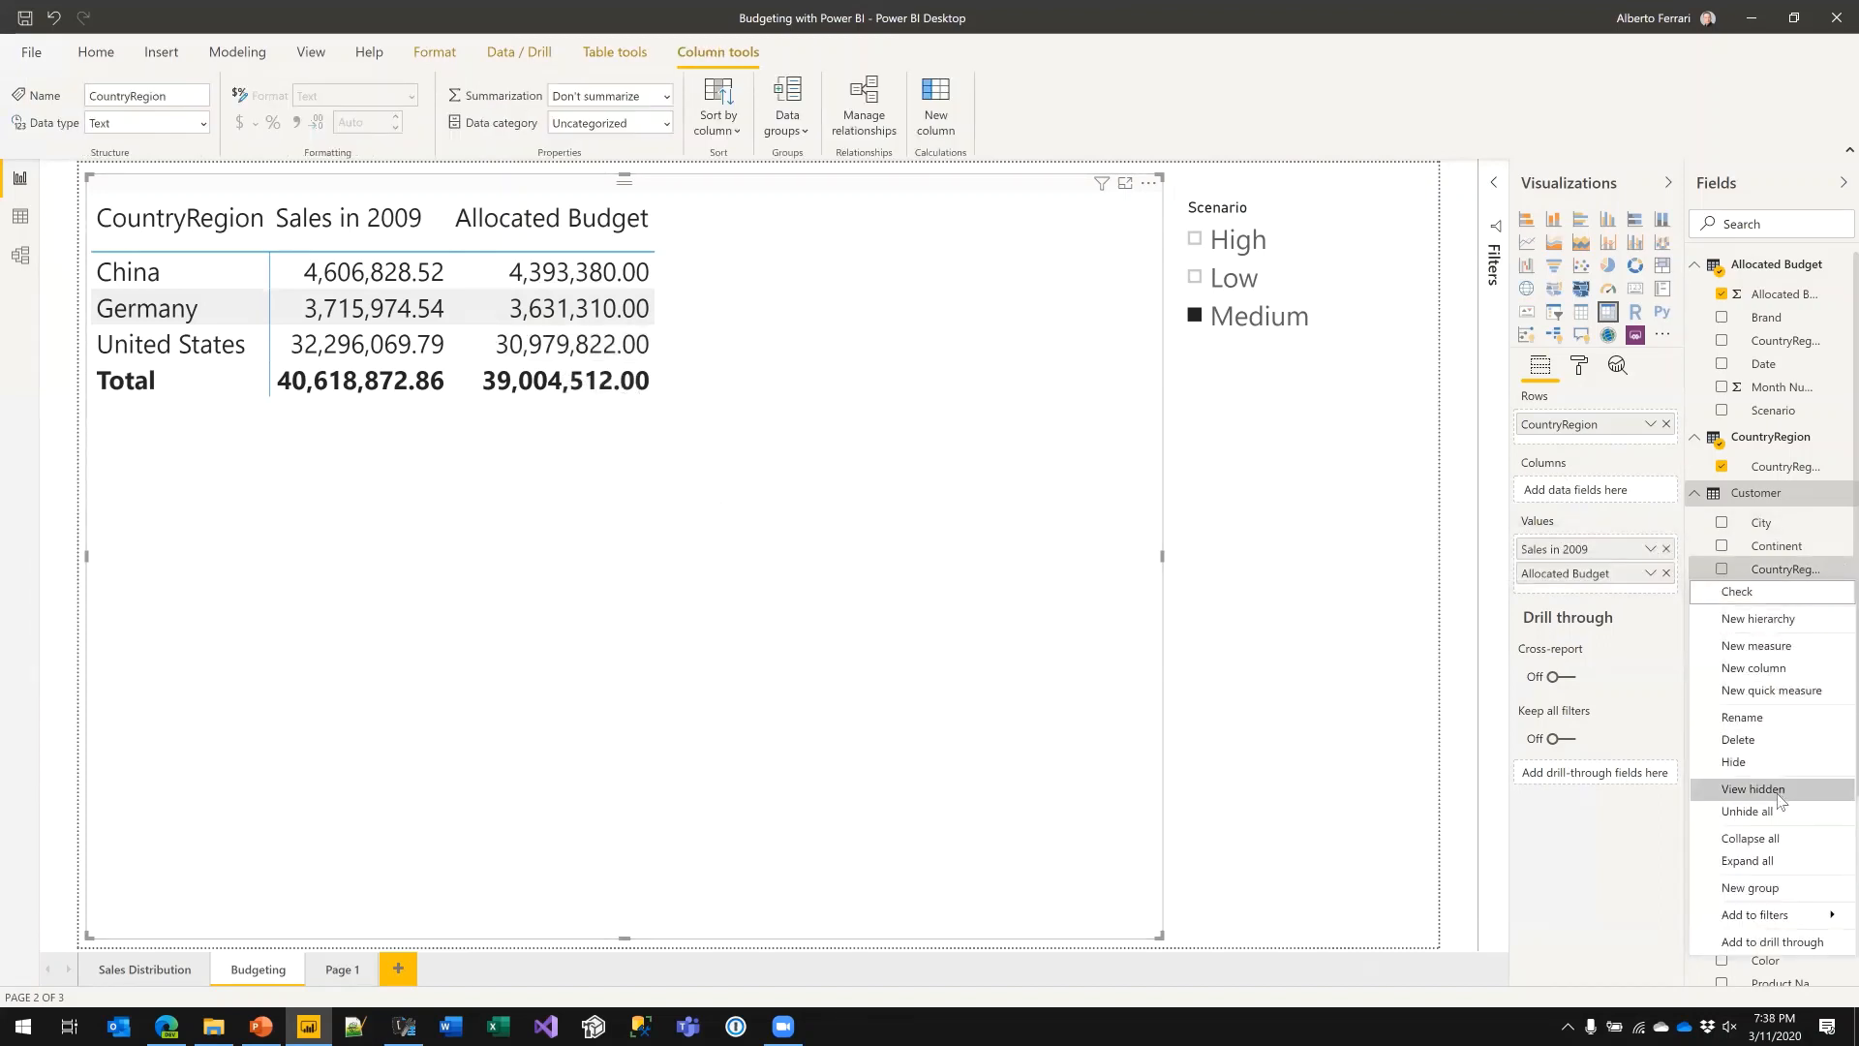
left_click(1772, 761)
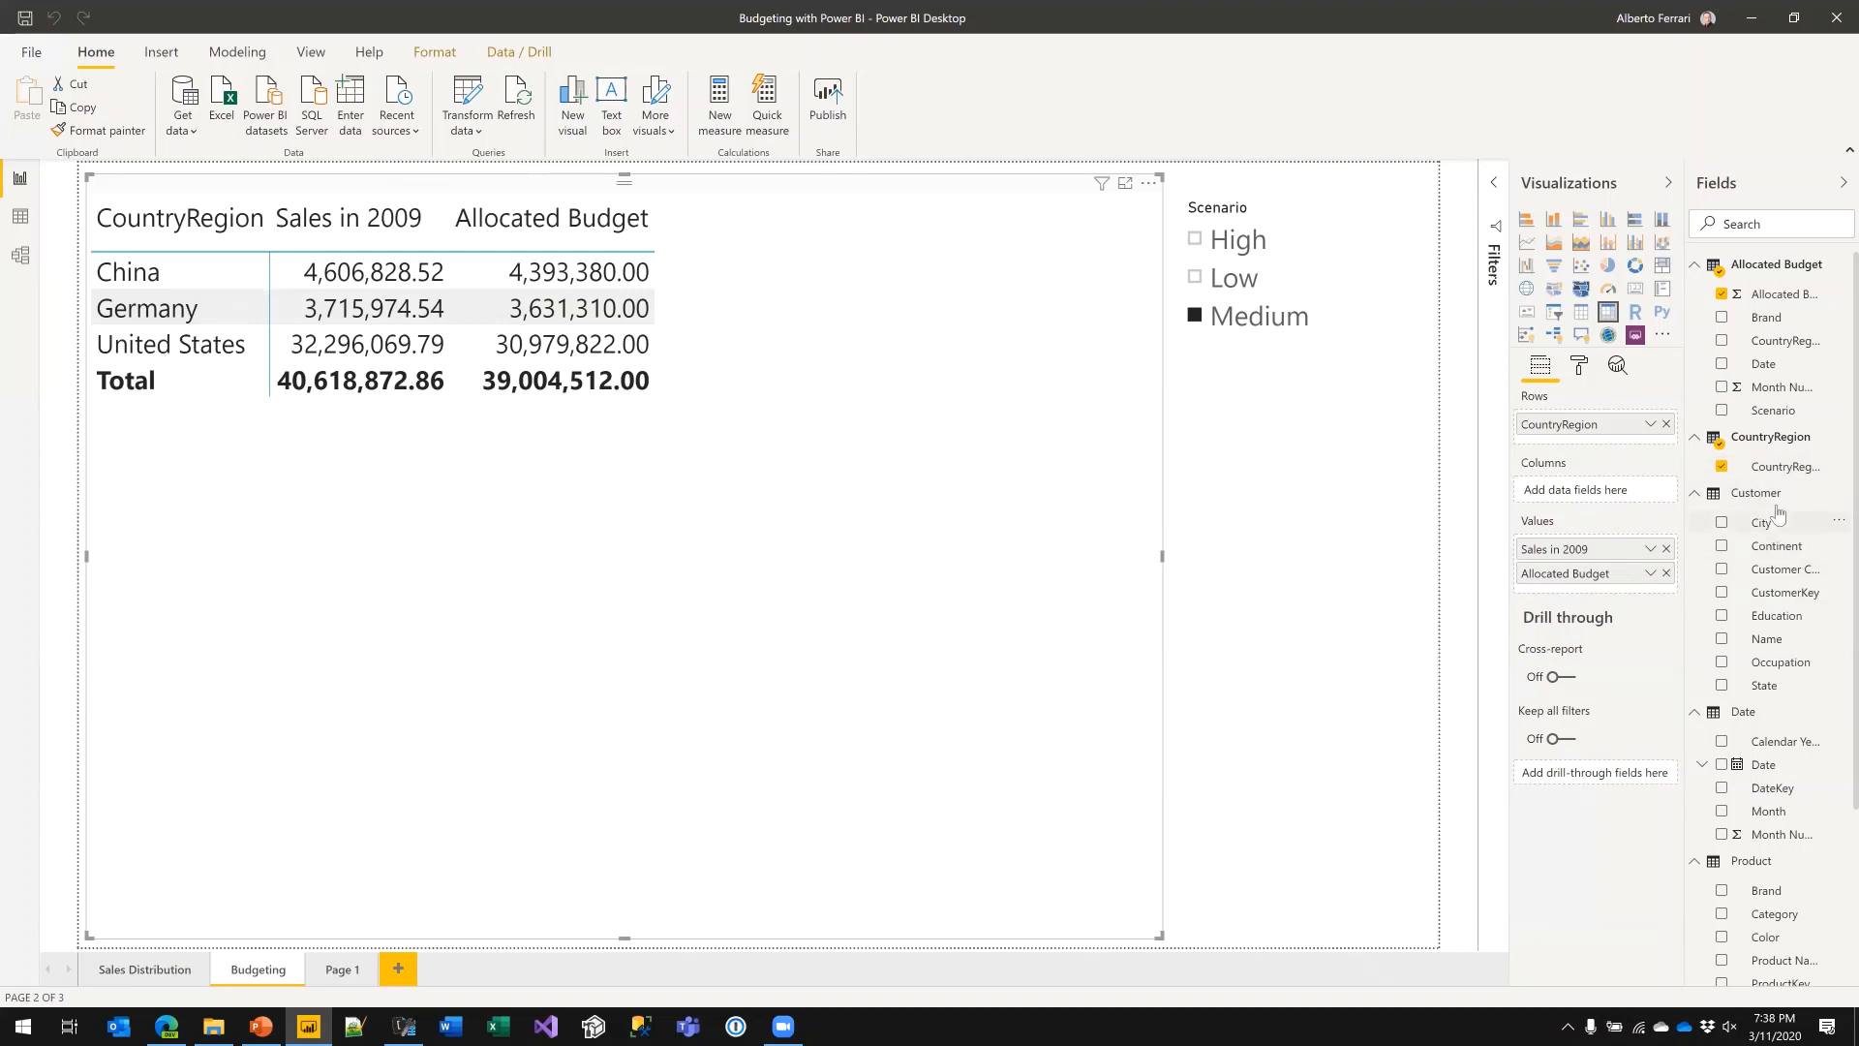
mouse_move(1764, 442)
- In the model diagram, move the hidden Budget table further aside and align Allocated Budget beneath CountryRegion
left_click(19, 255)
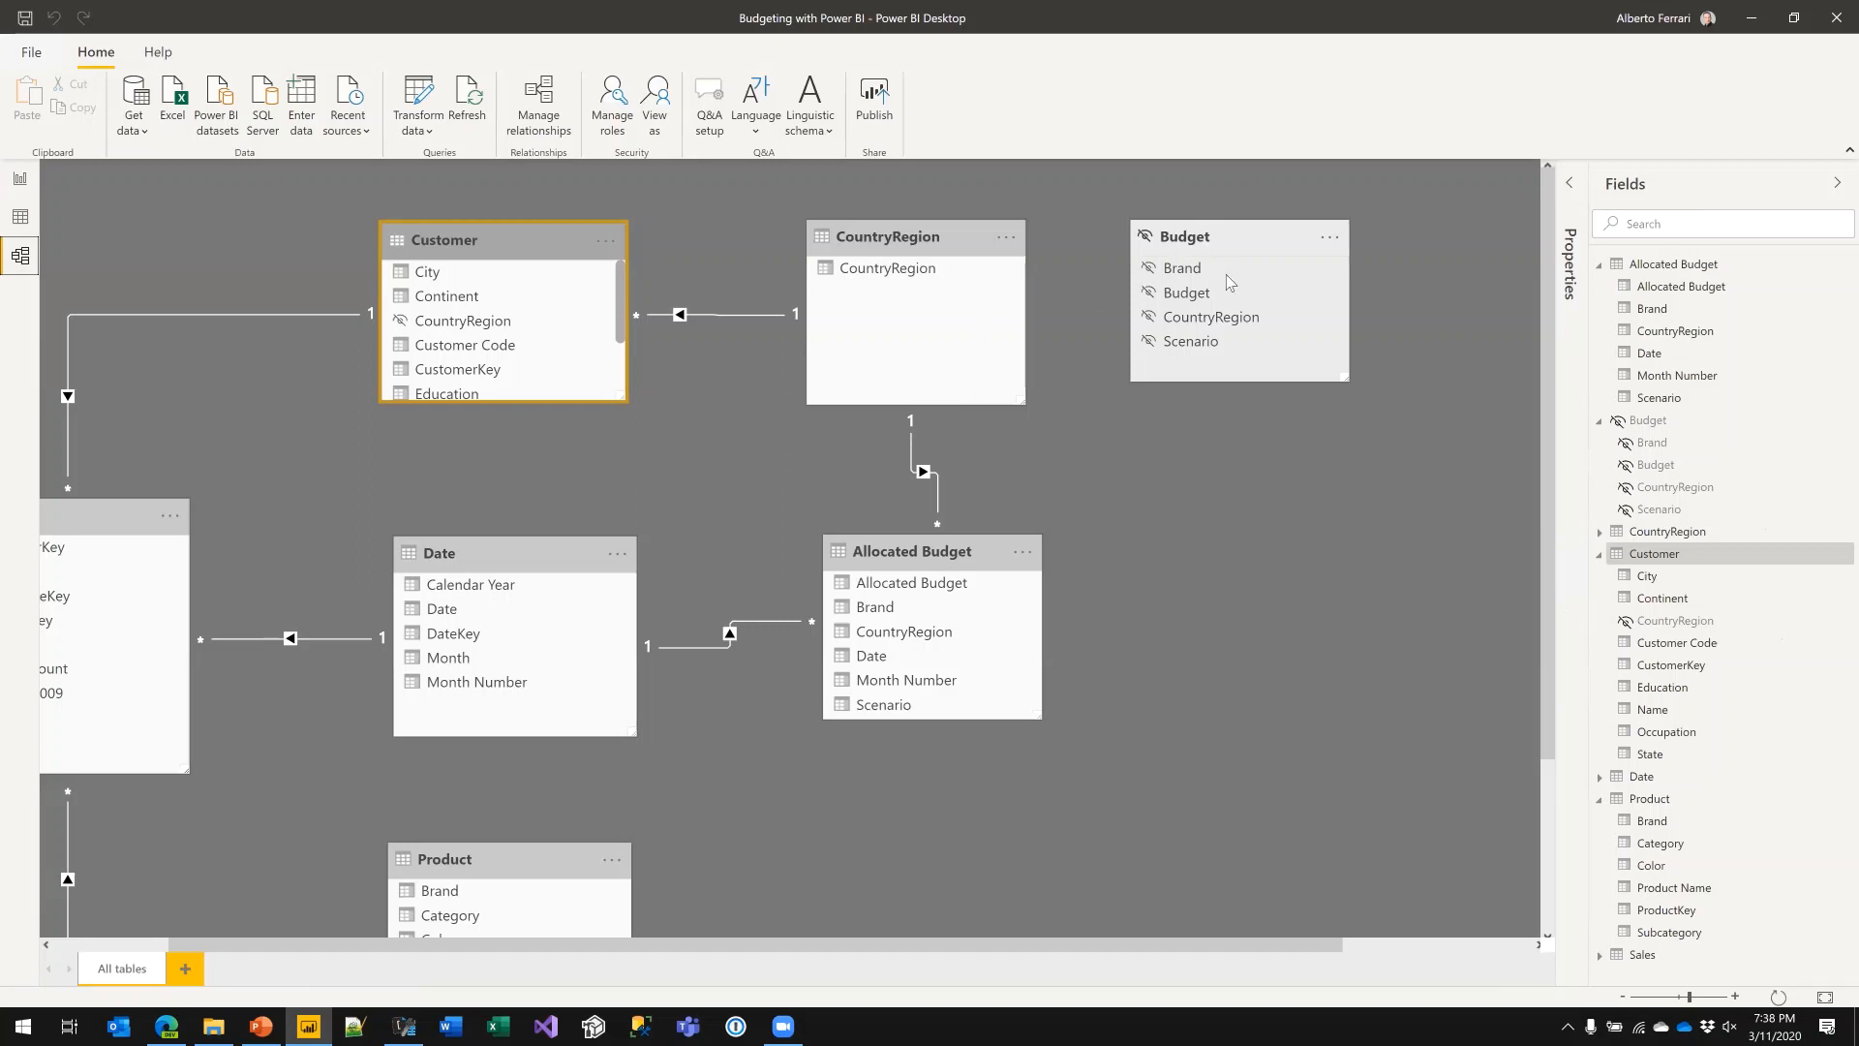
left_click_drag(1250, 238, 1350, 263)
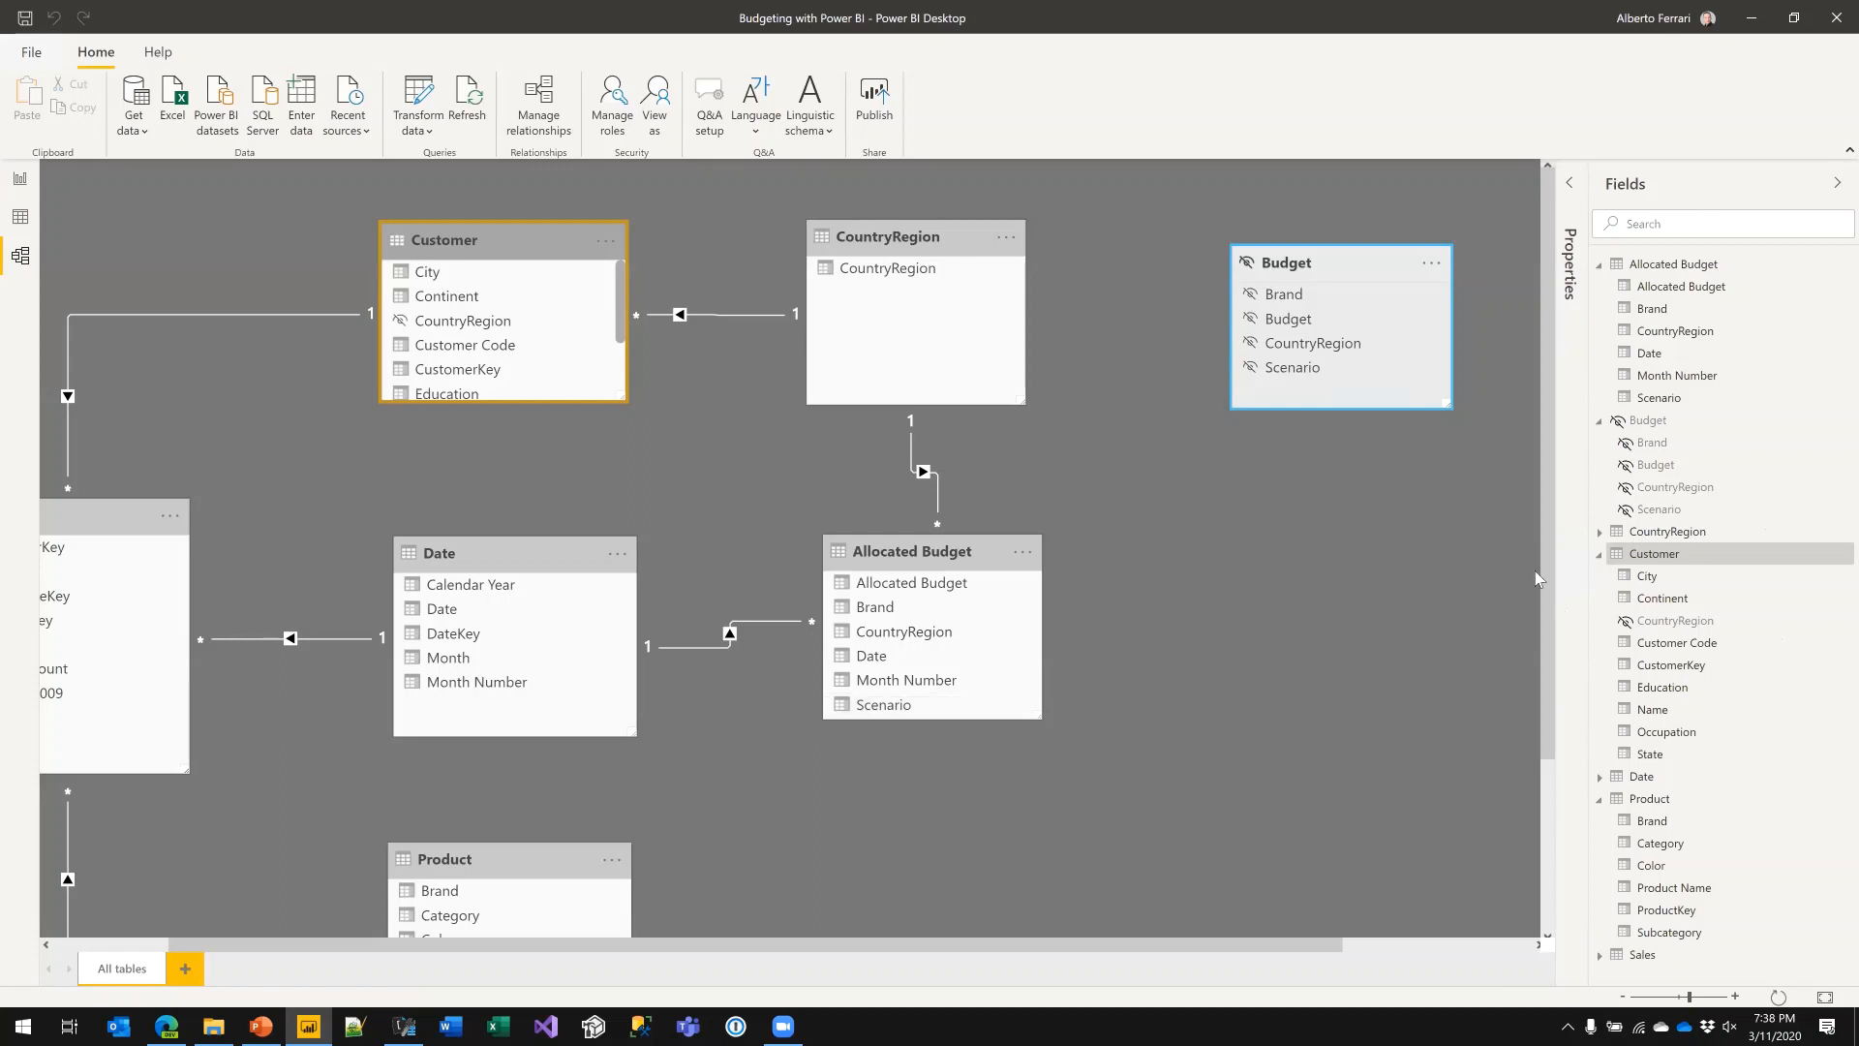
left_click_drag(1549, 603, 1547, 681)
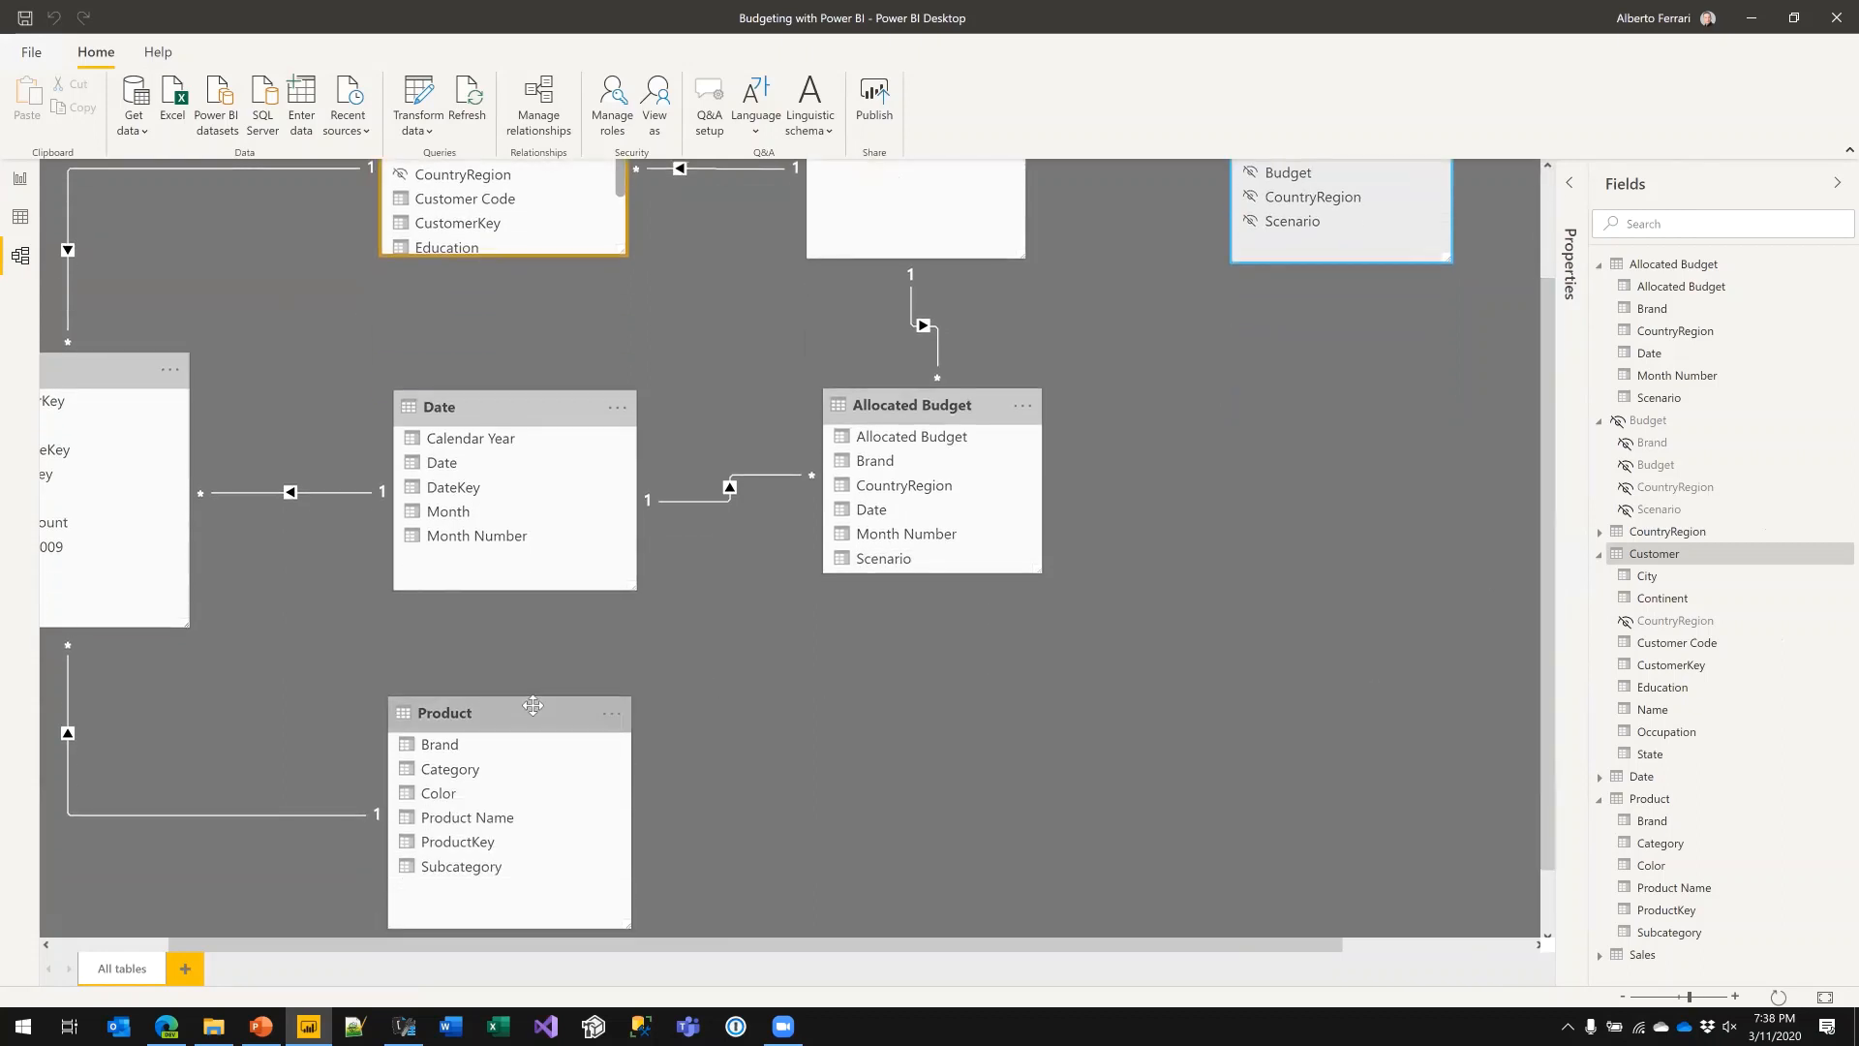
left_click(544, 701)
left_click(903, 417)
left_click_drag(902, 417, 888, 426)
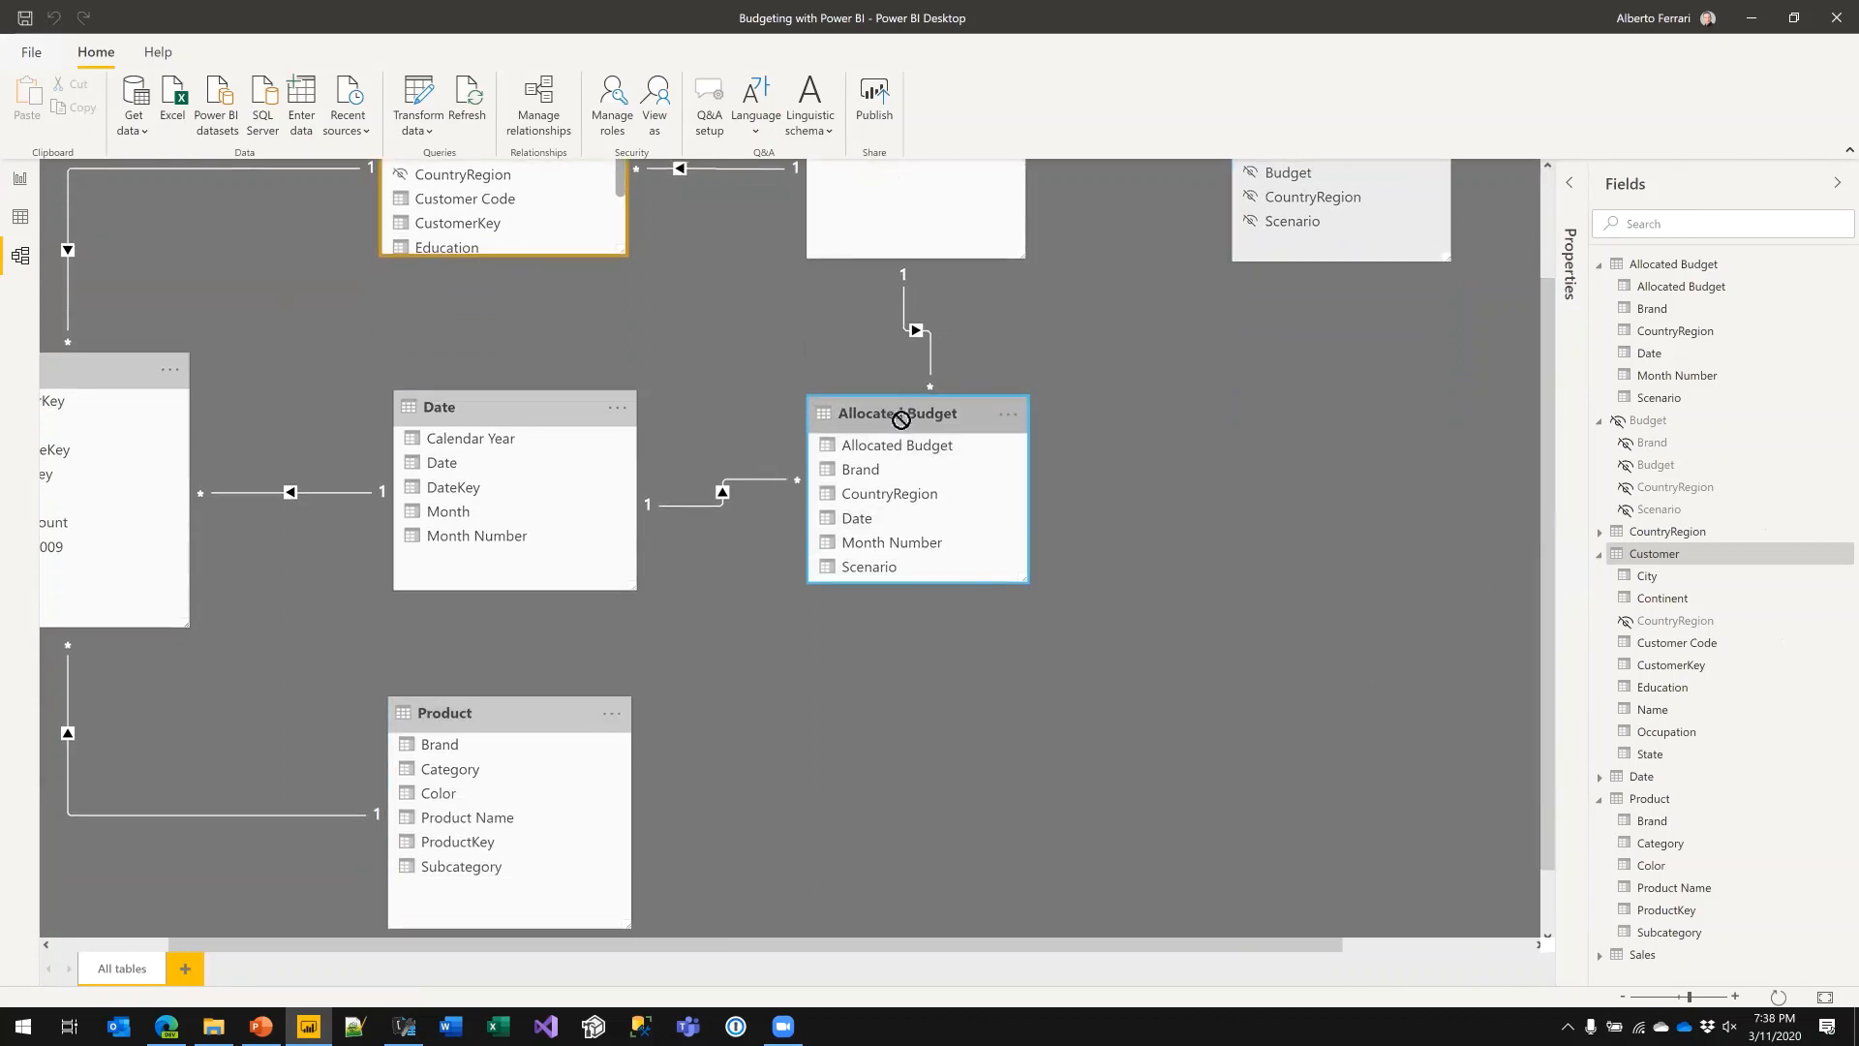
- Relate the Brand column of Allocated Budget to Brand in Product as an active many-to-many relationship with cross filter direction Both
scroll(1079, 310, "up", 2)
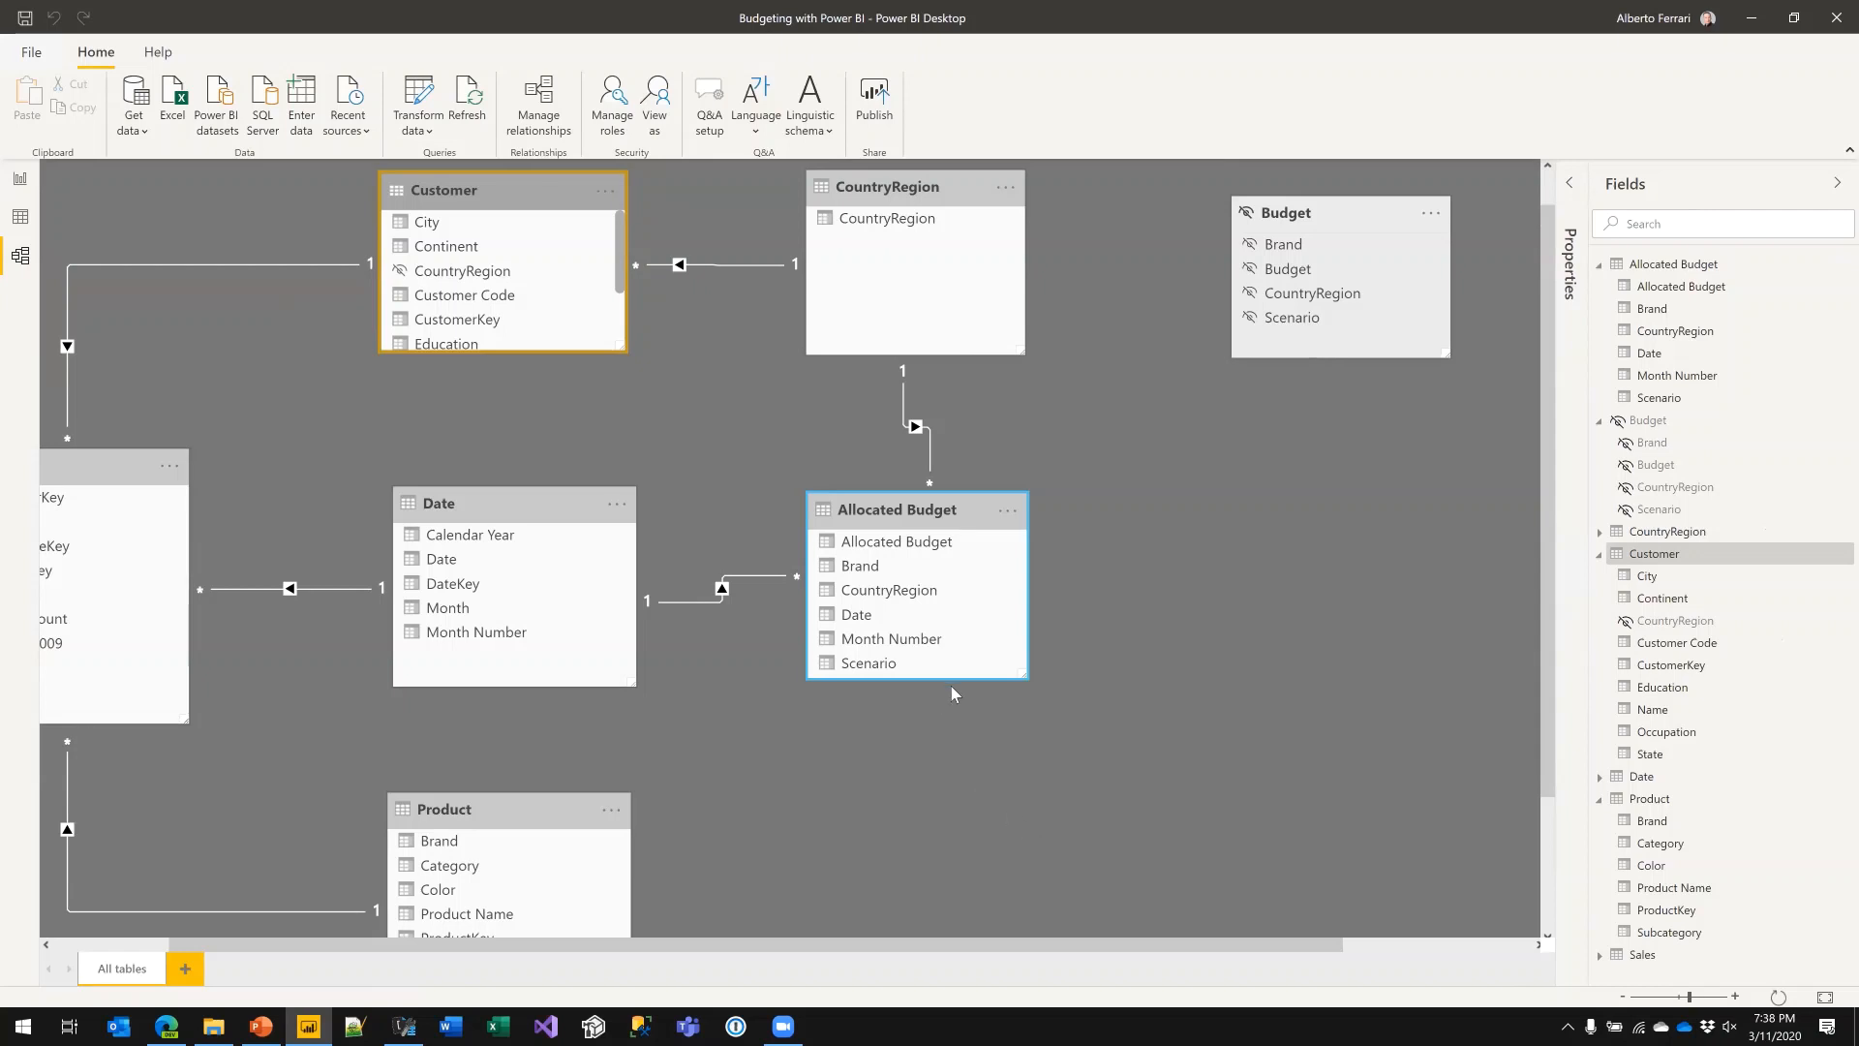
scroll(951, 686, "down", 2)
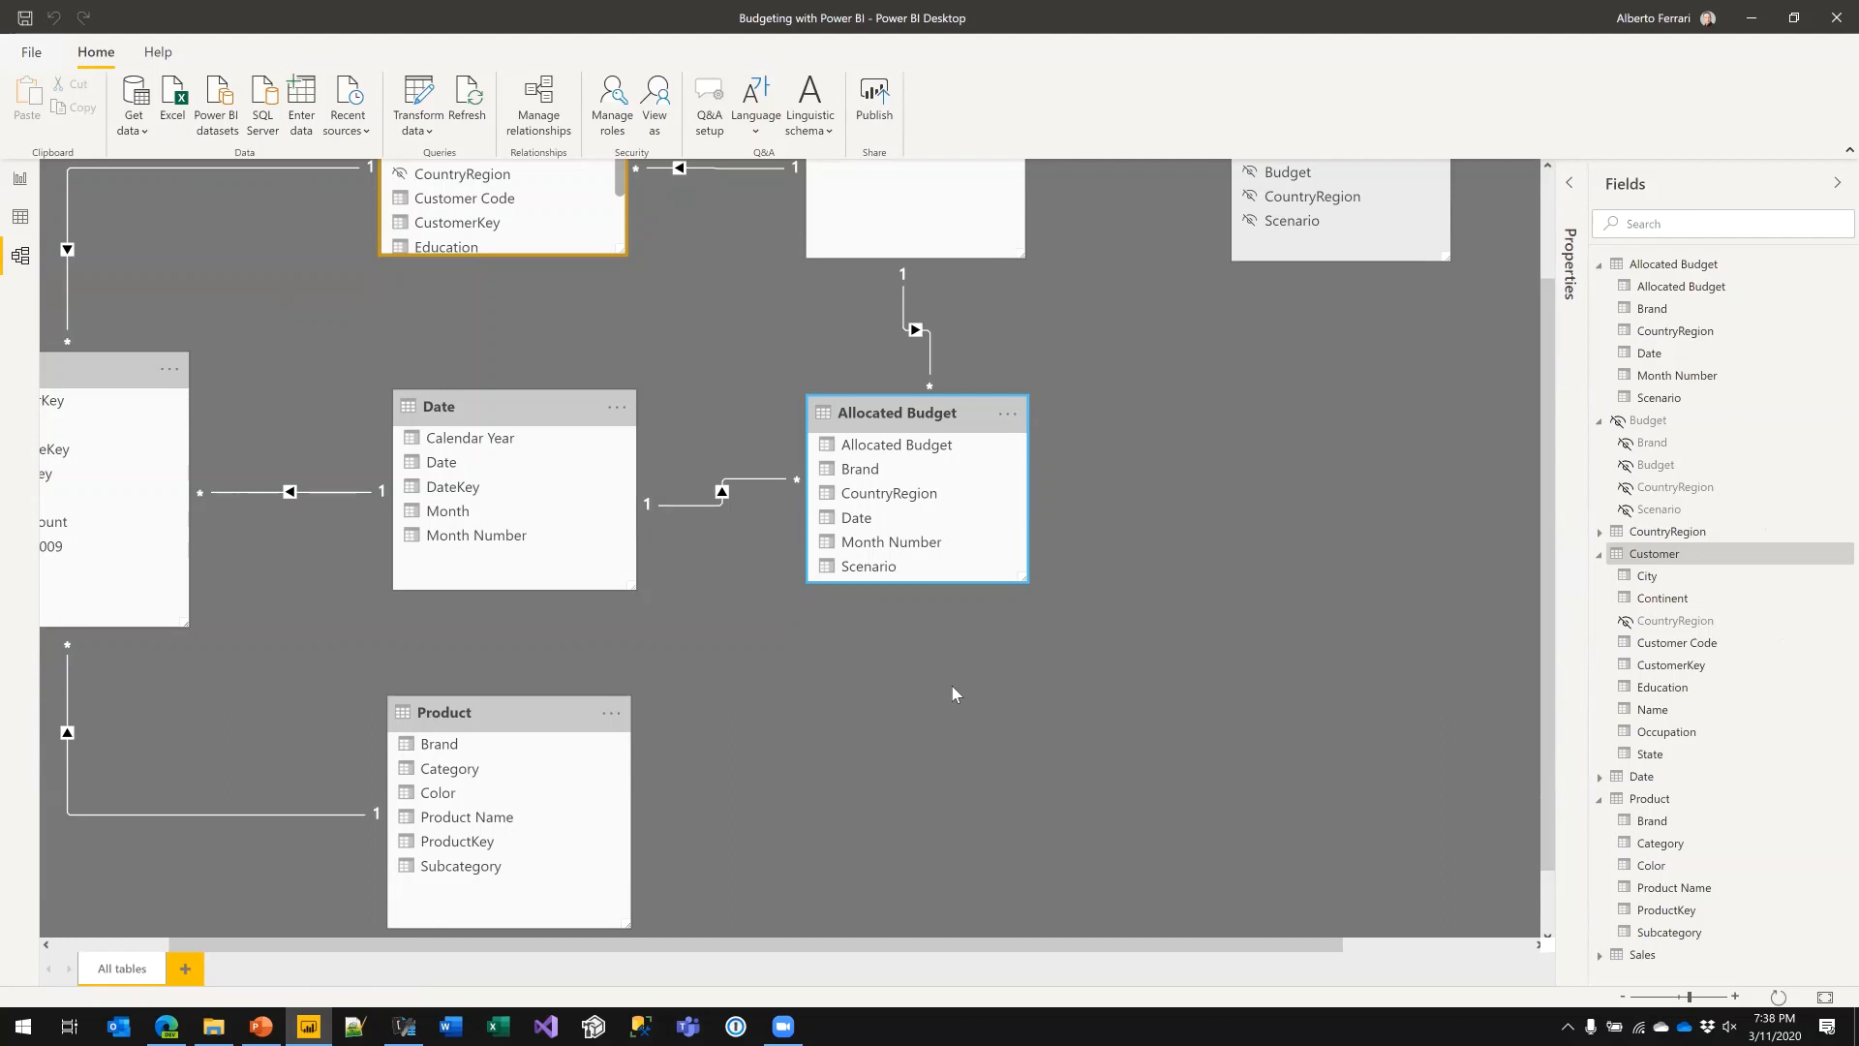
left_click(920, 447)
left_click(913, 471)
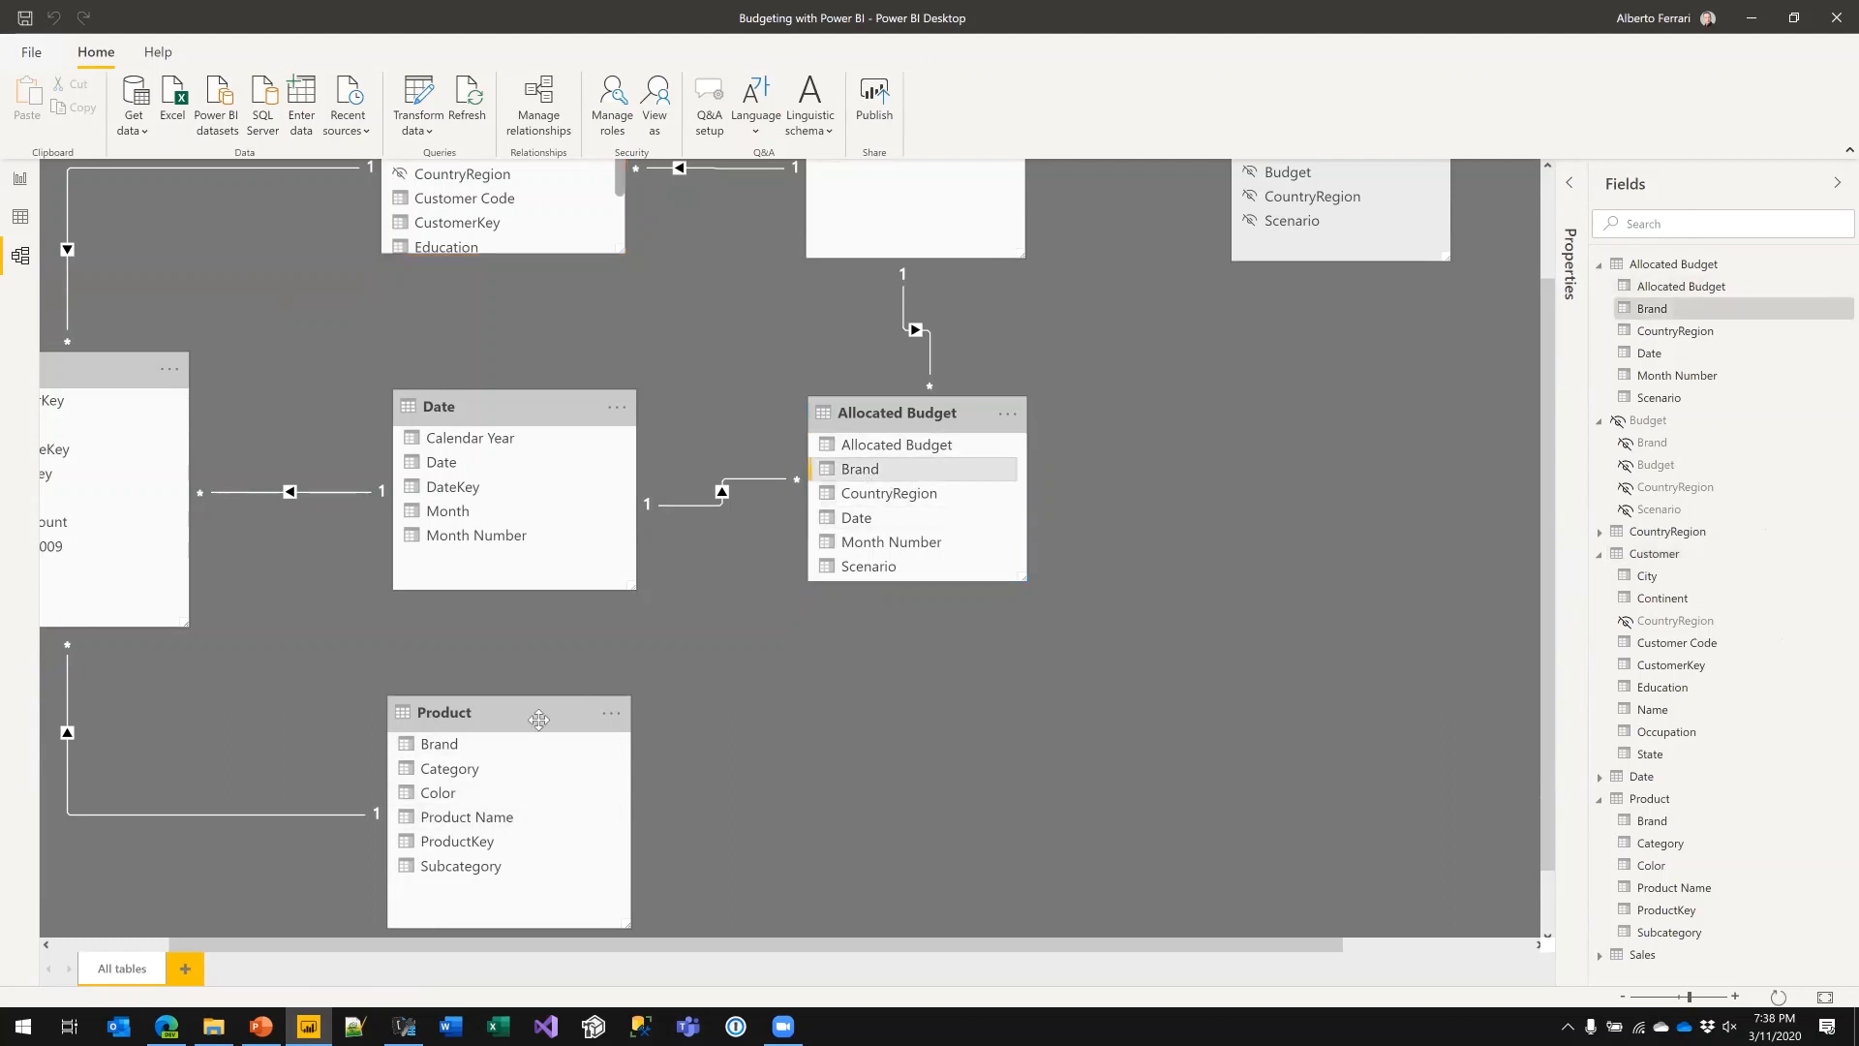
left_click(476, 754)
scroll(475, 754, "down", 1)
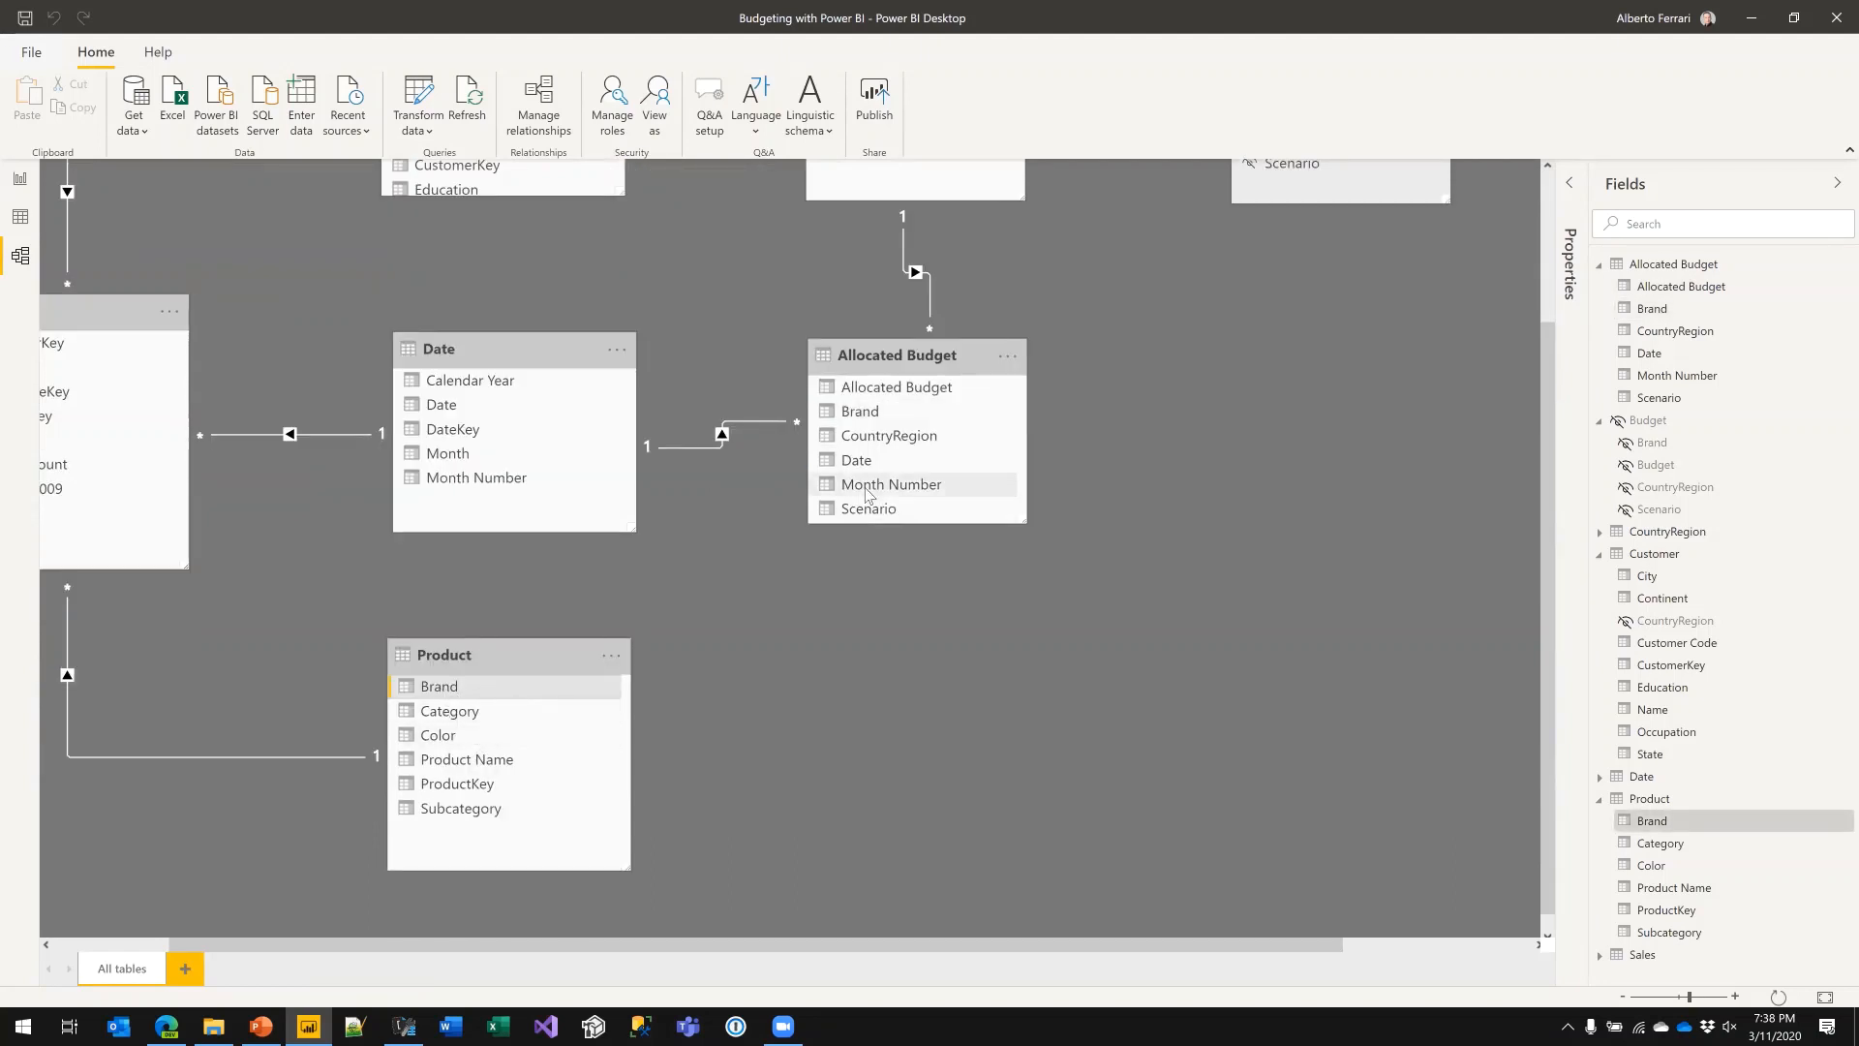
left_click(889, 416)
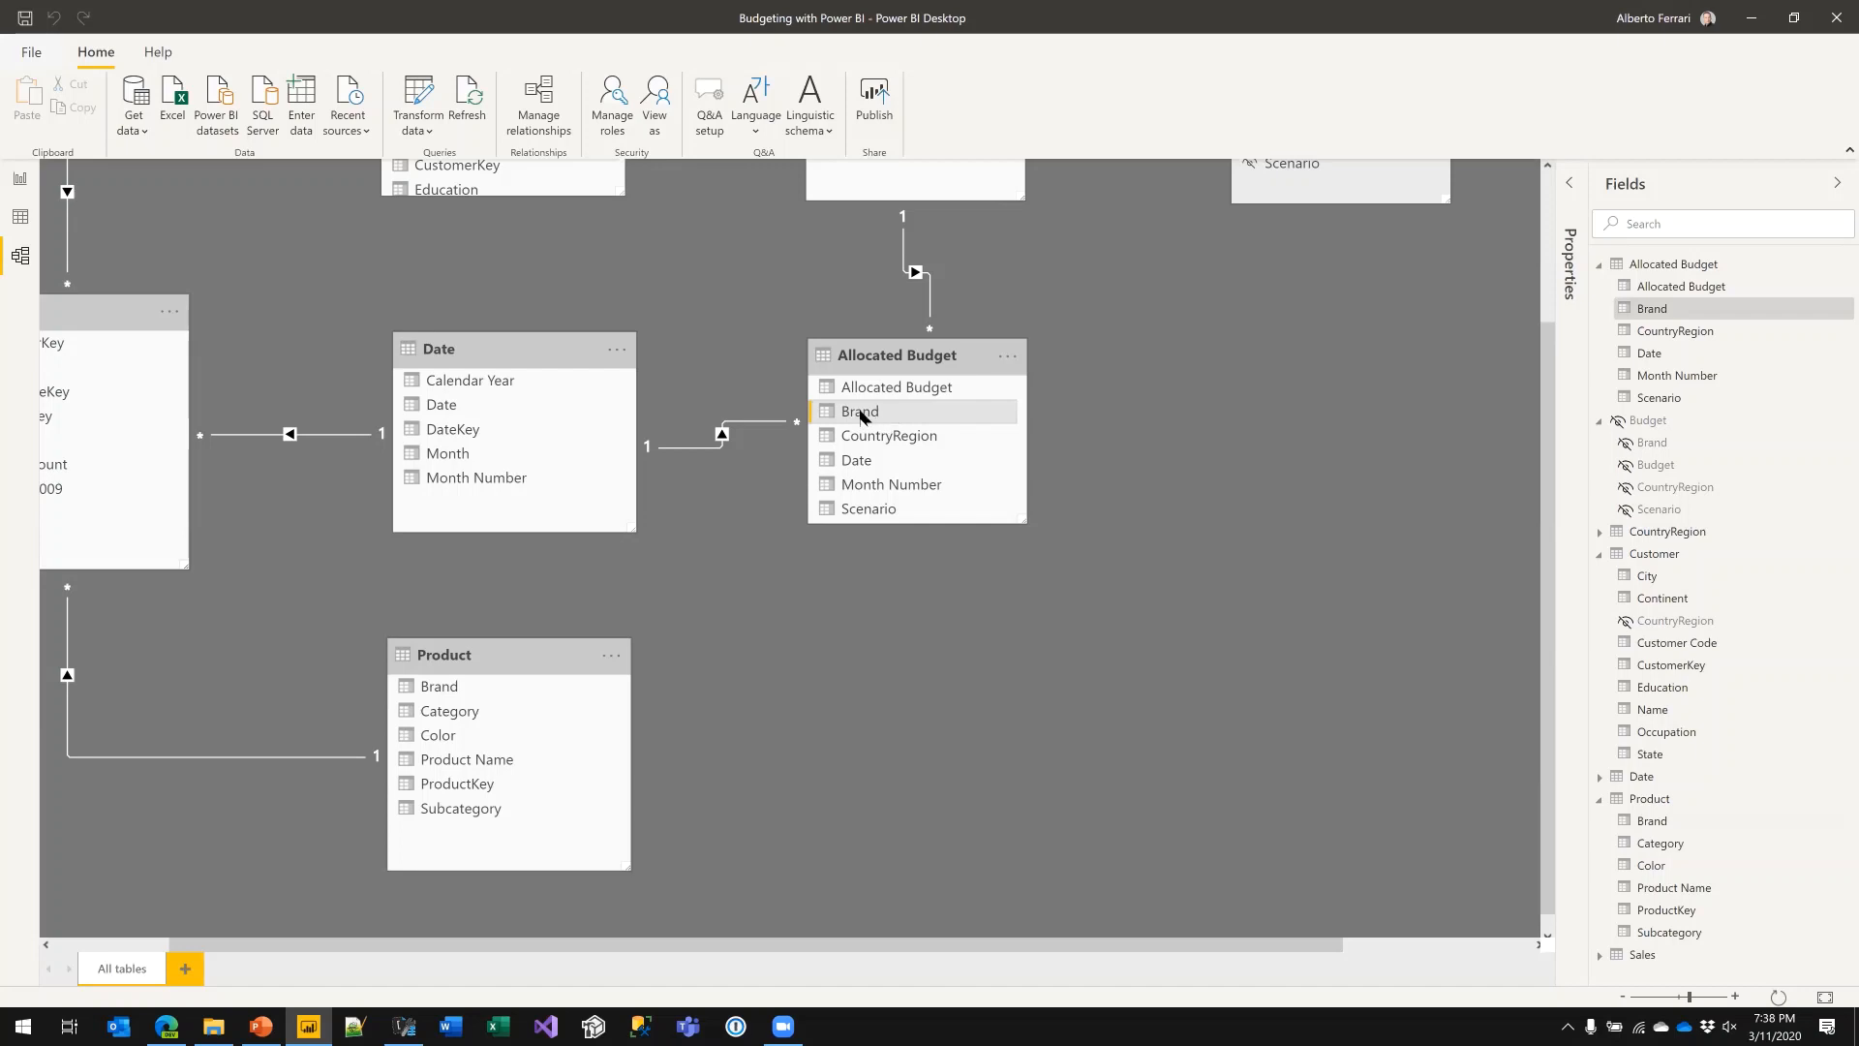
left_click_drag(861, 416, 462, 697)
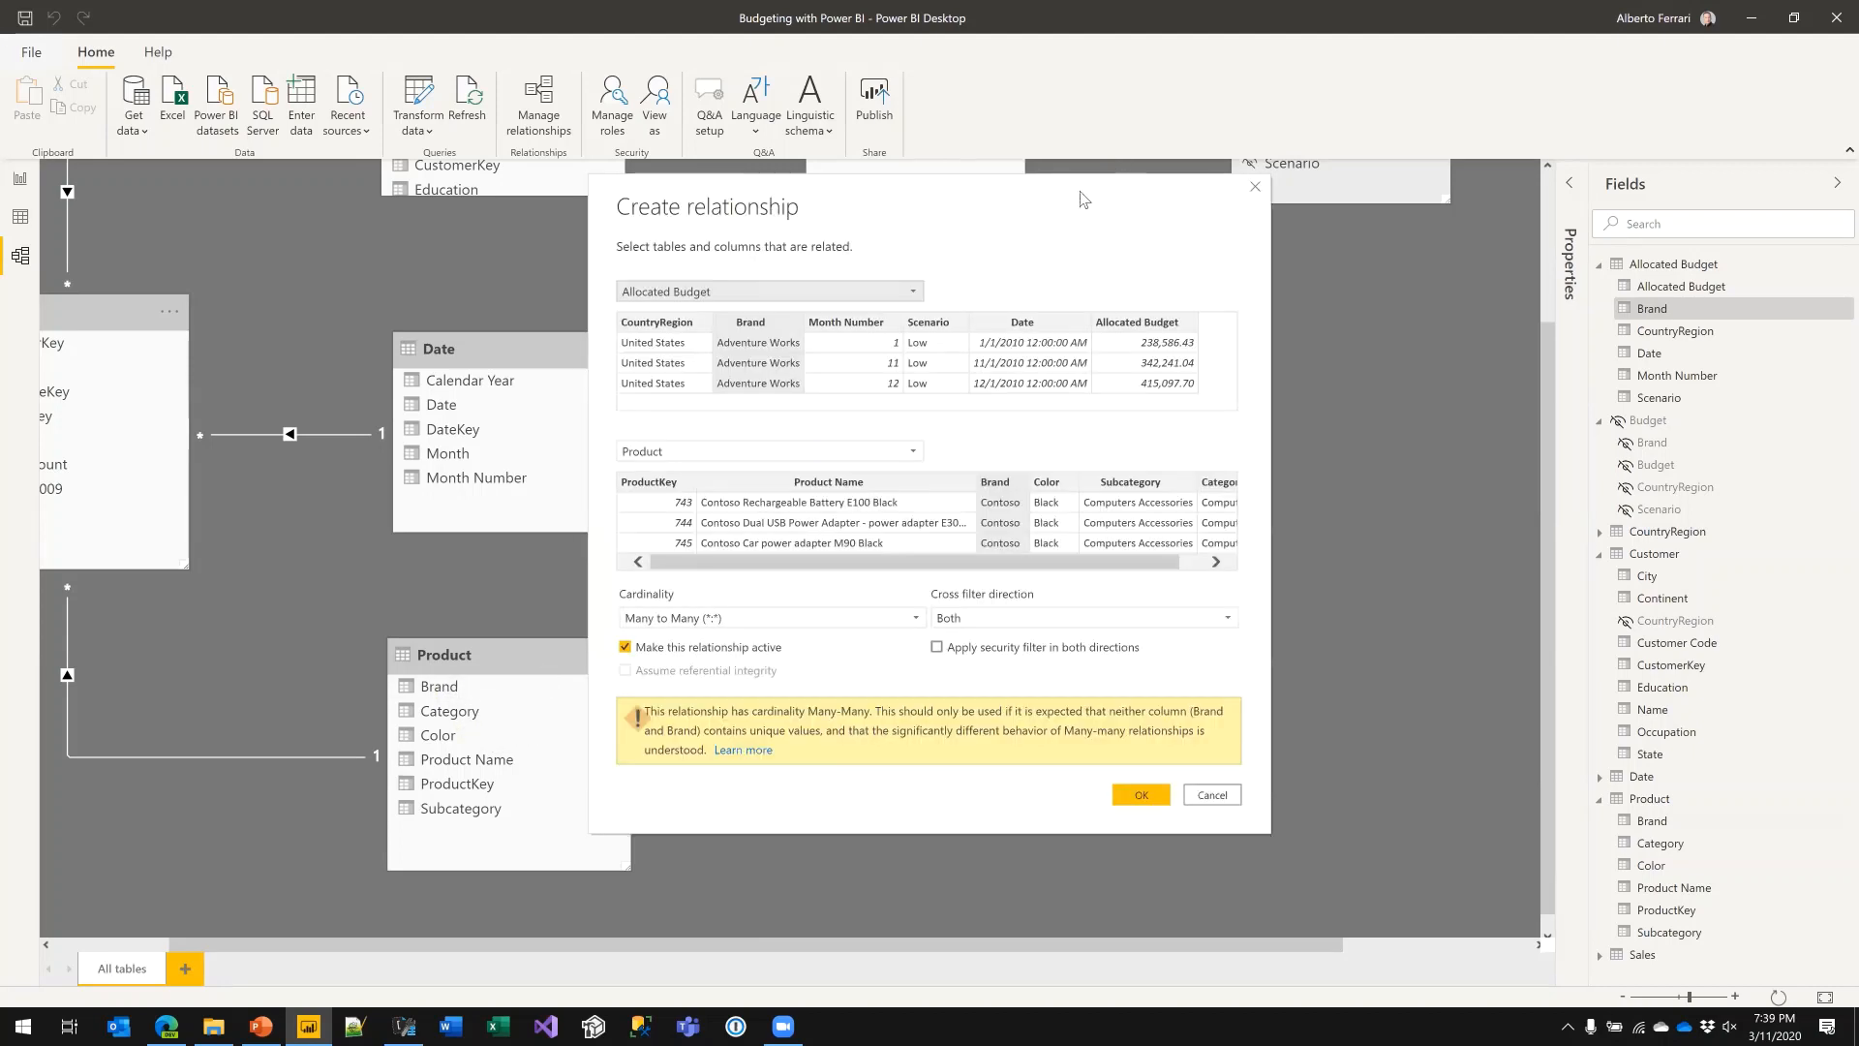
left_click_drag(1082, 198, 1057, 153)
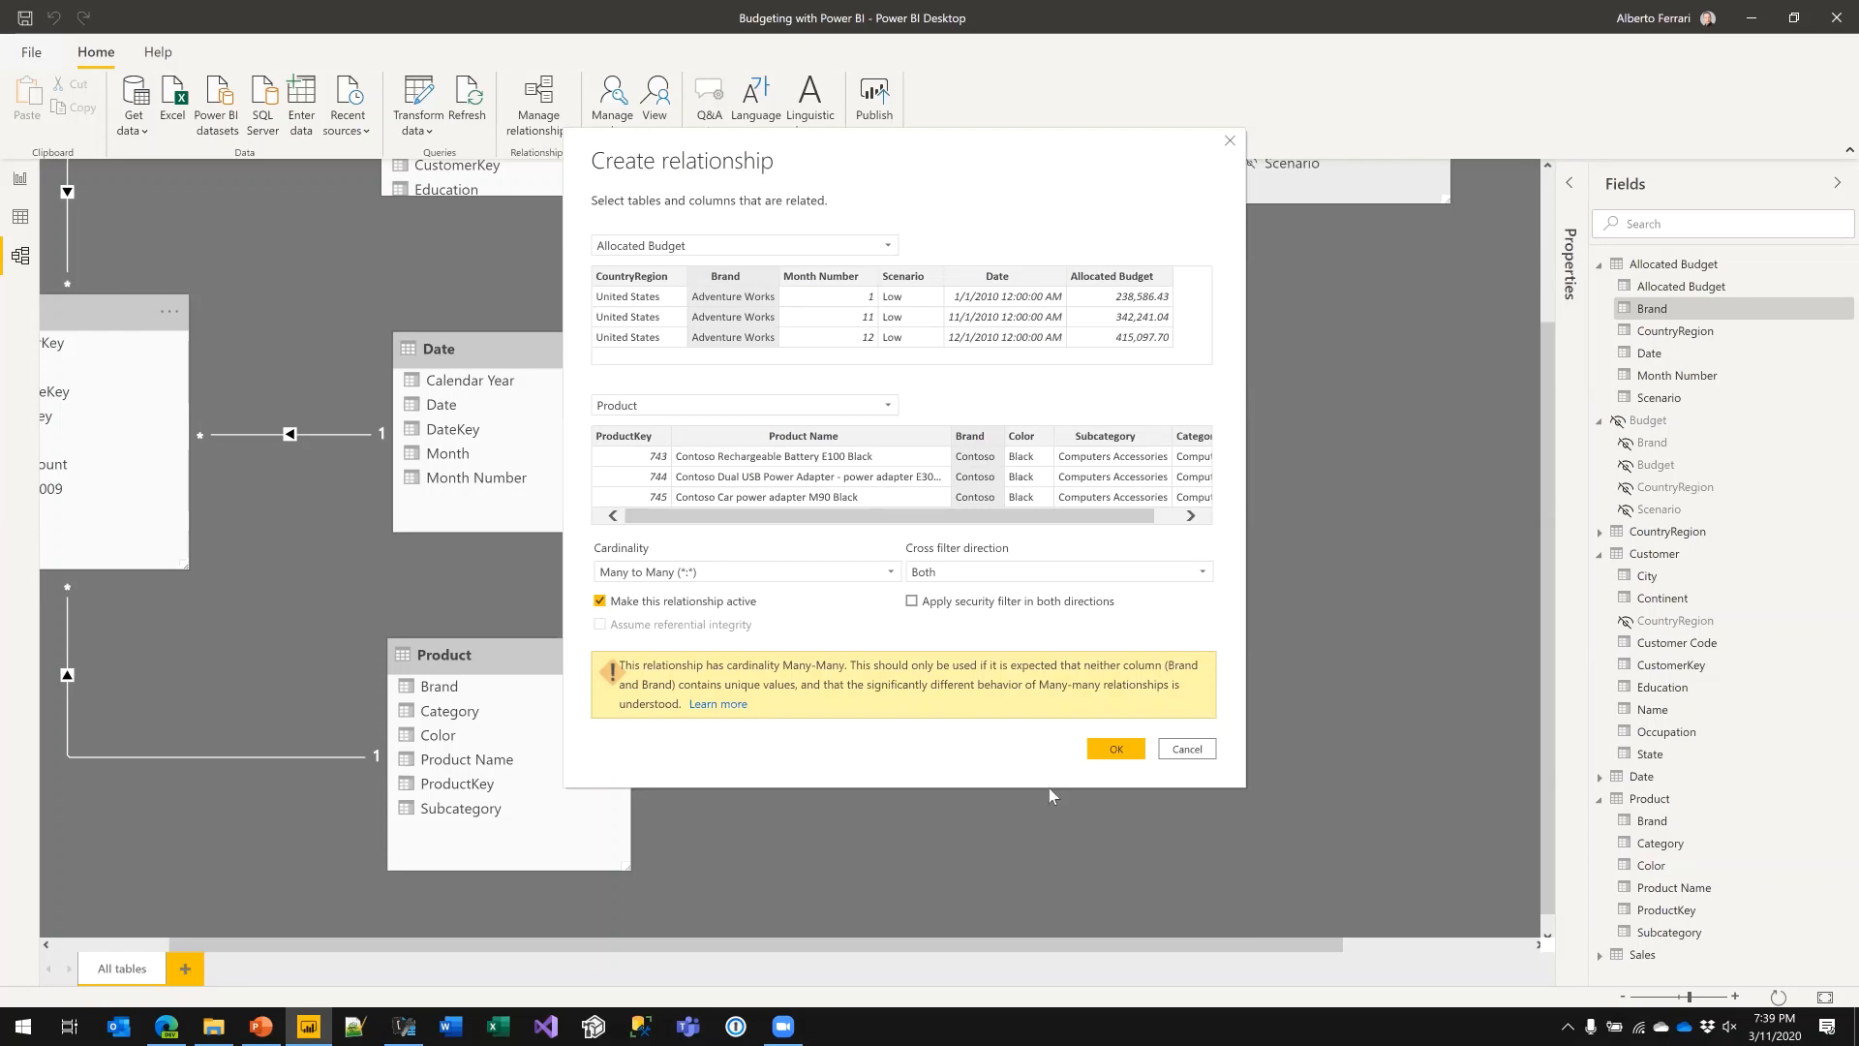
left_click(1119, 751)
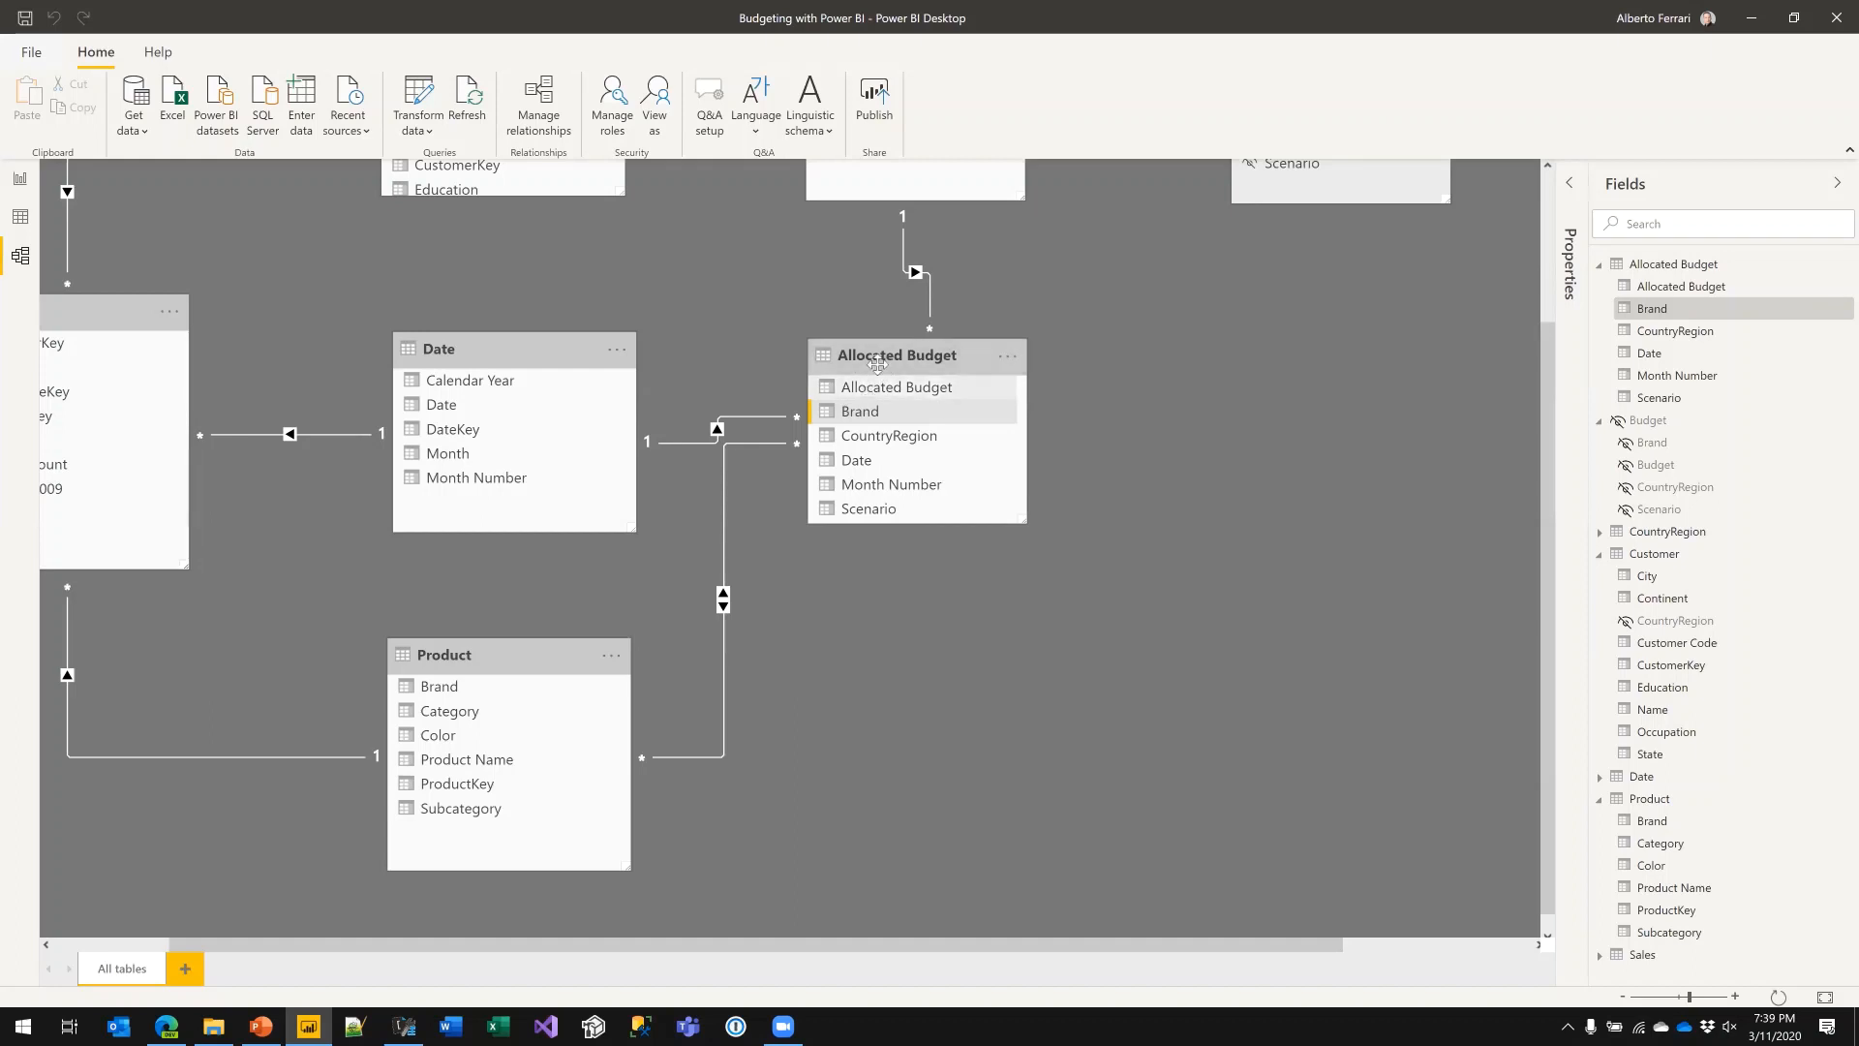
- Set the cross filter direction of the Allocated Budget to Product relationship to Single (Product filters Allocated Budget)
left_click_drag(878, 363, 888, 407)
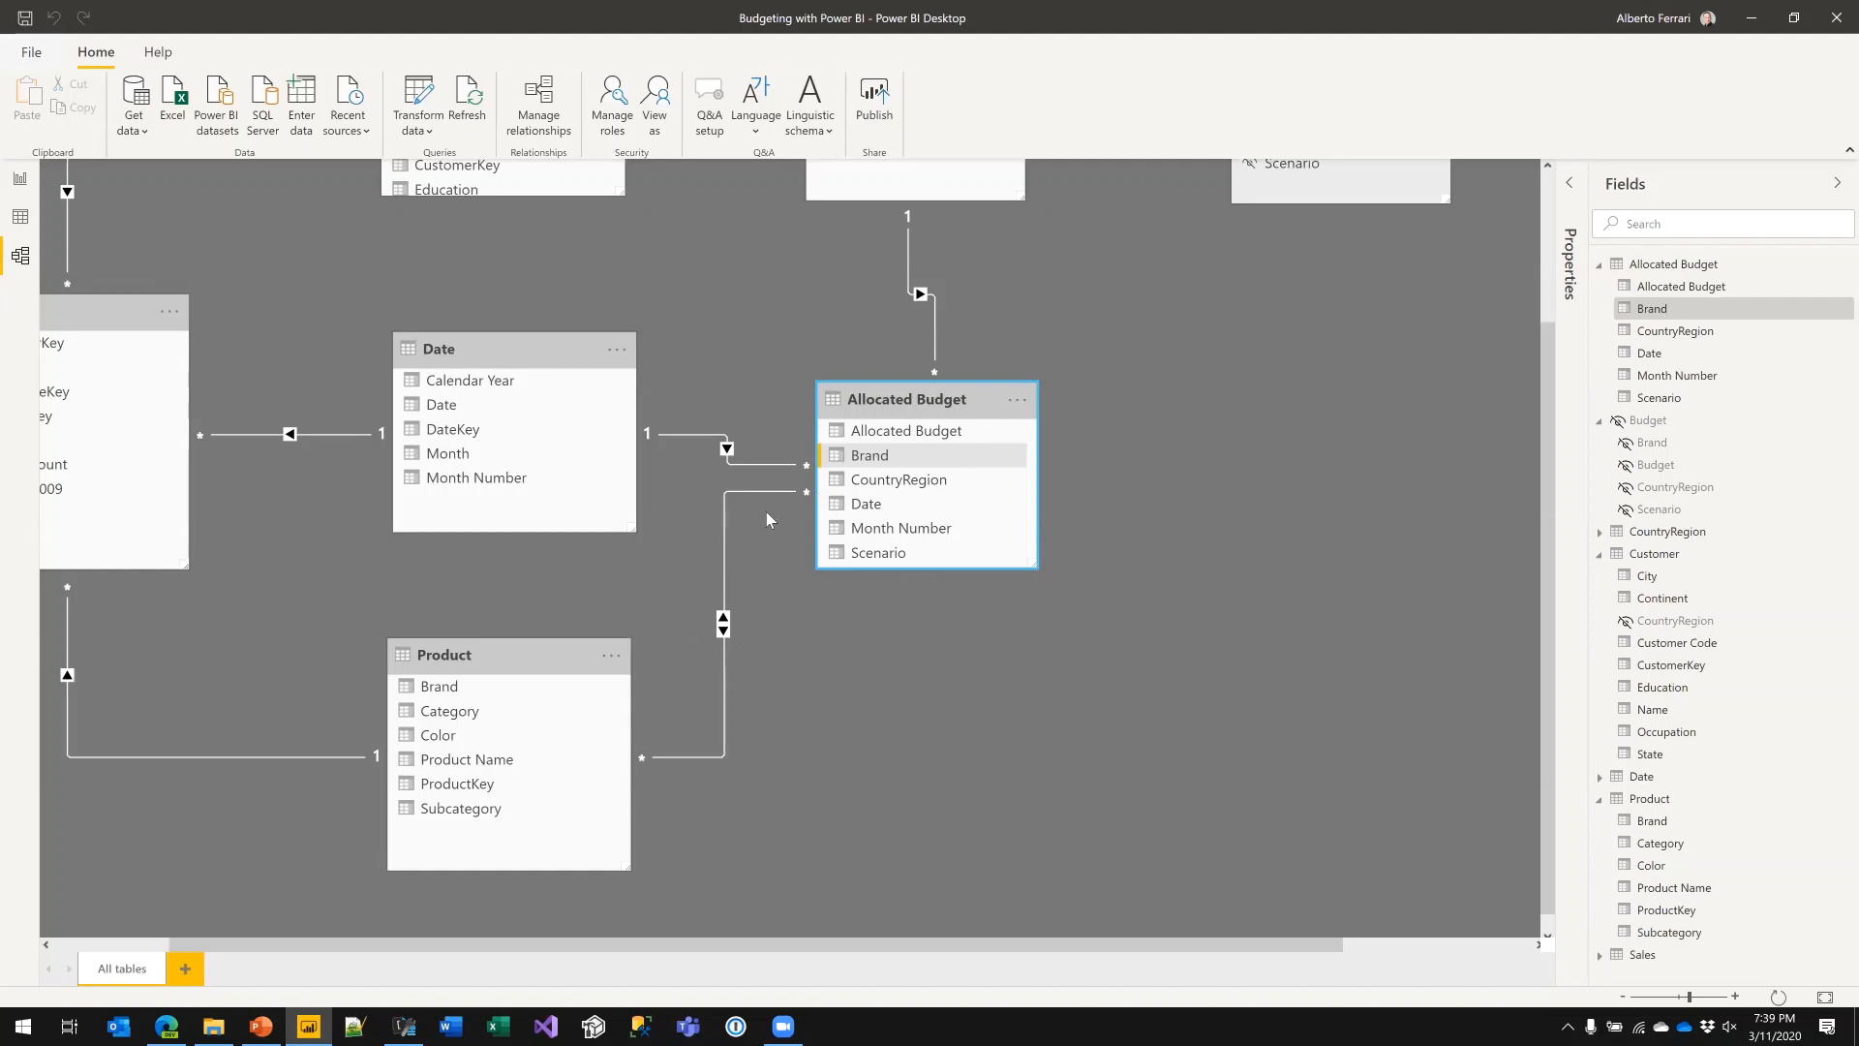
left_click(721, 632)
double_click(723, 577)
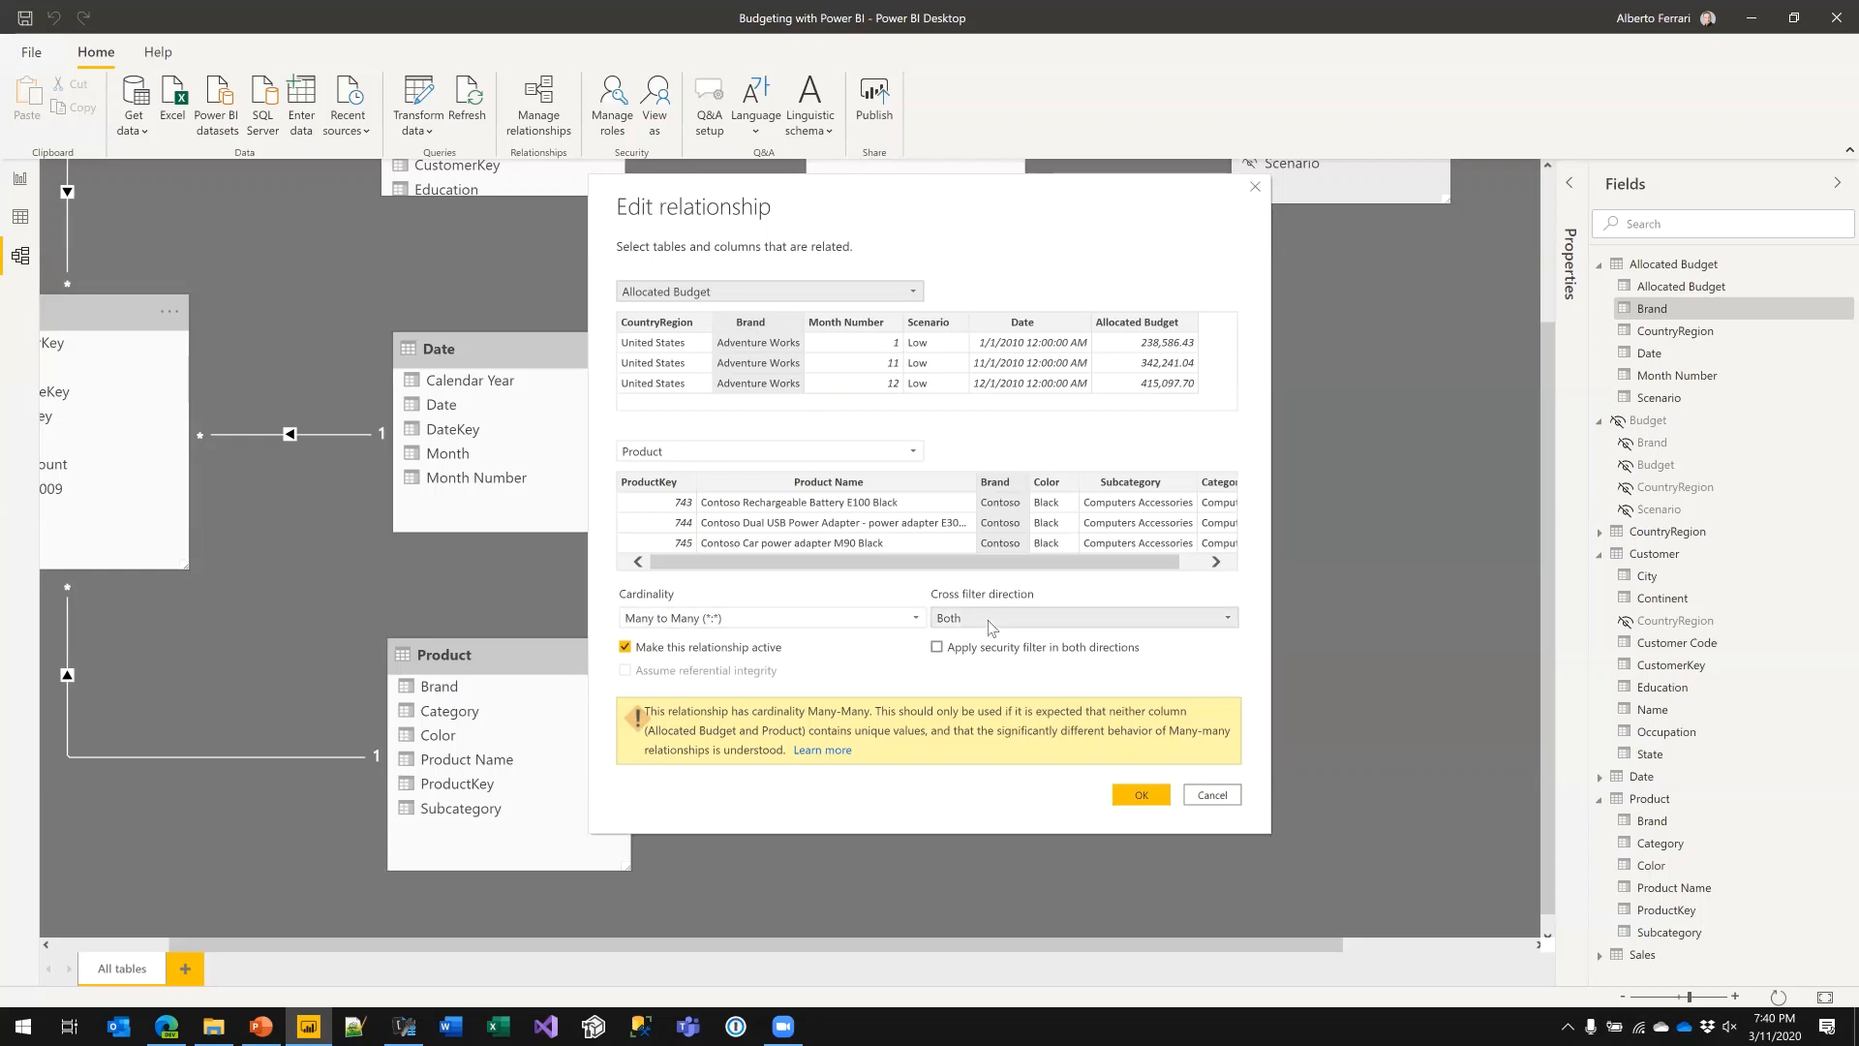
left_click(992, 620)
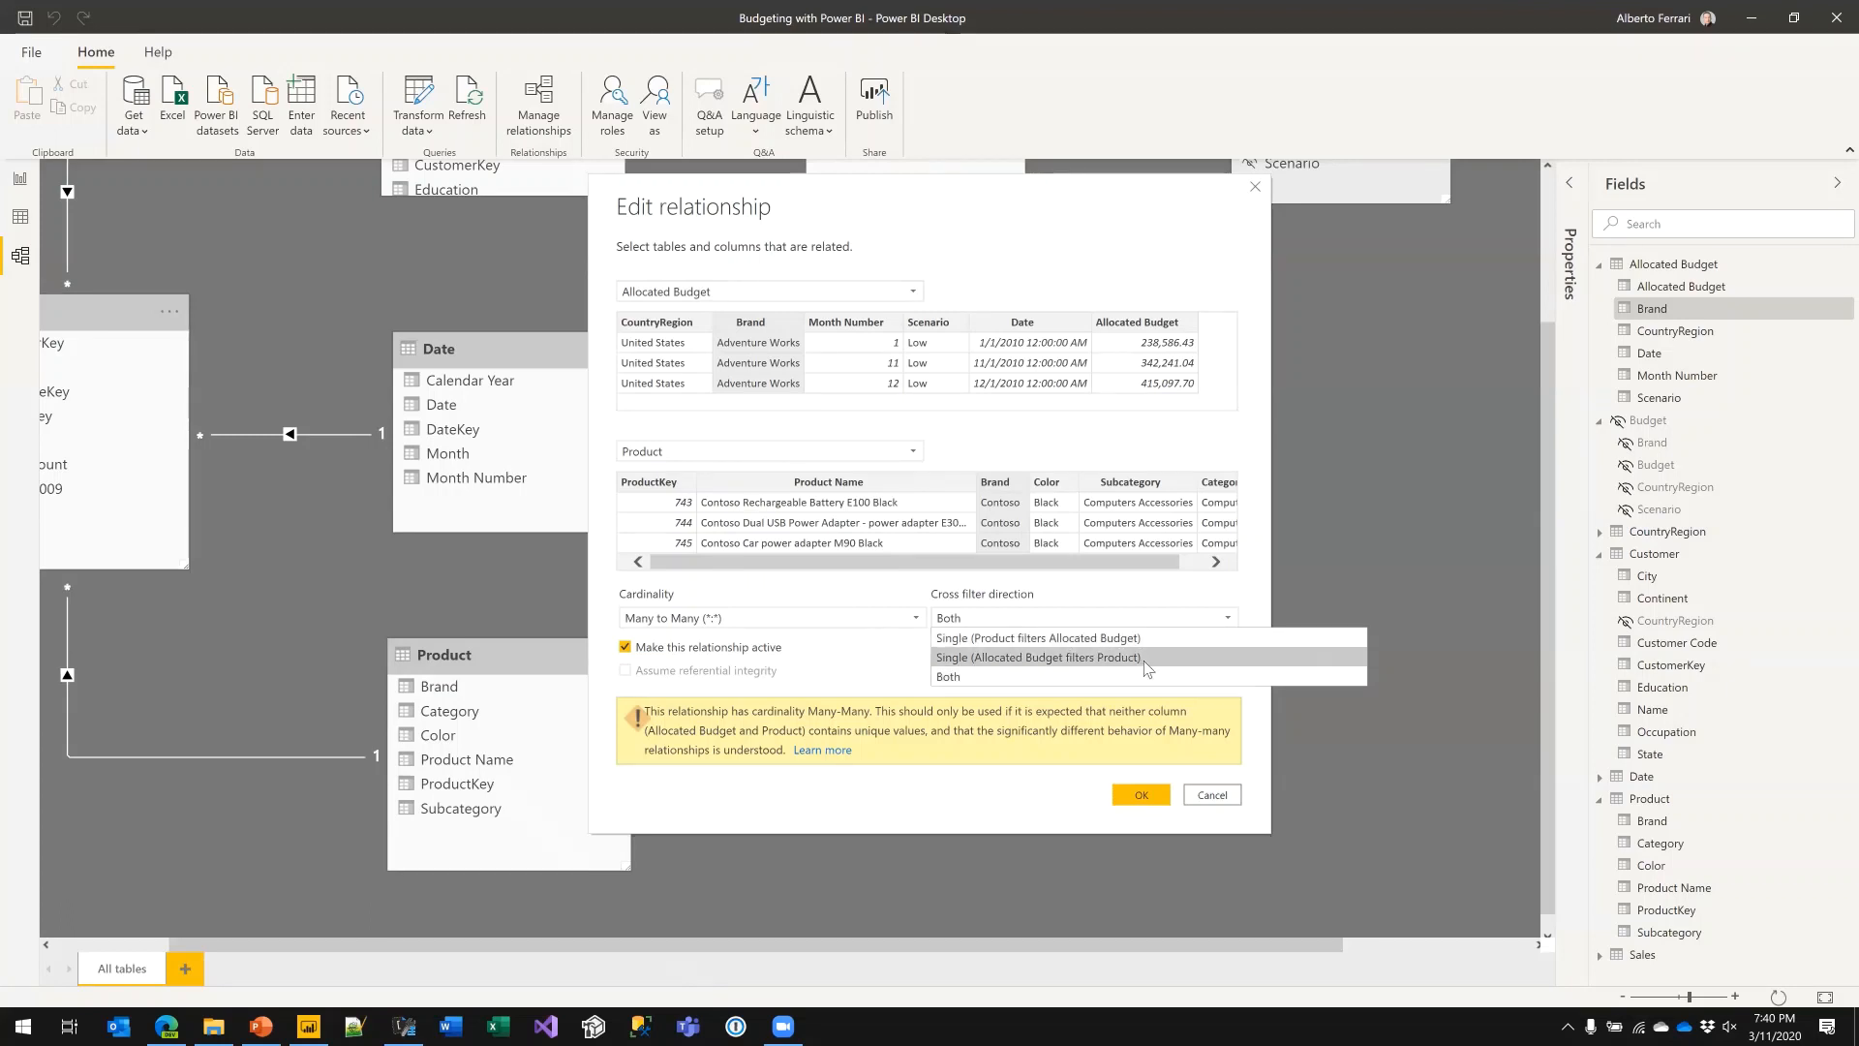
left_click(1057, 639)
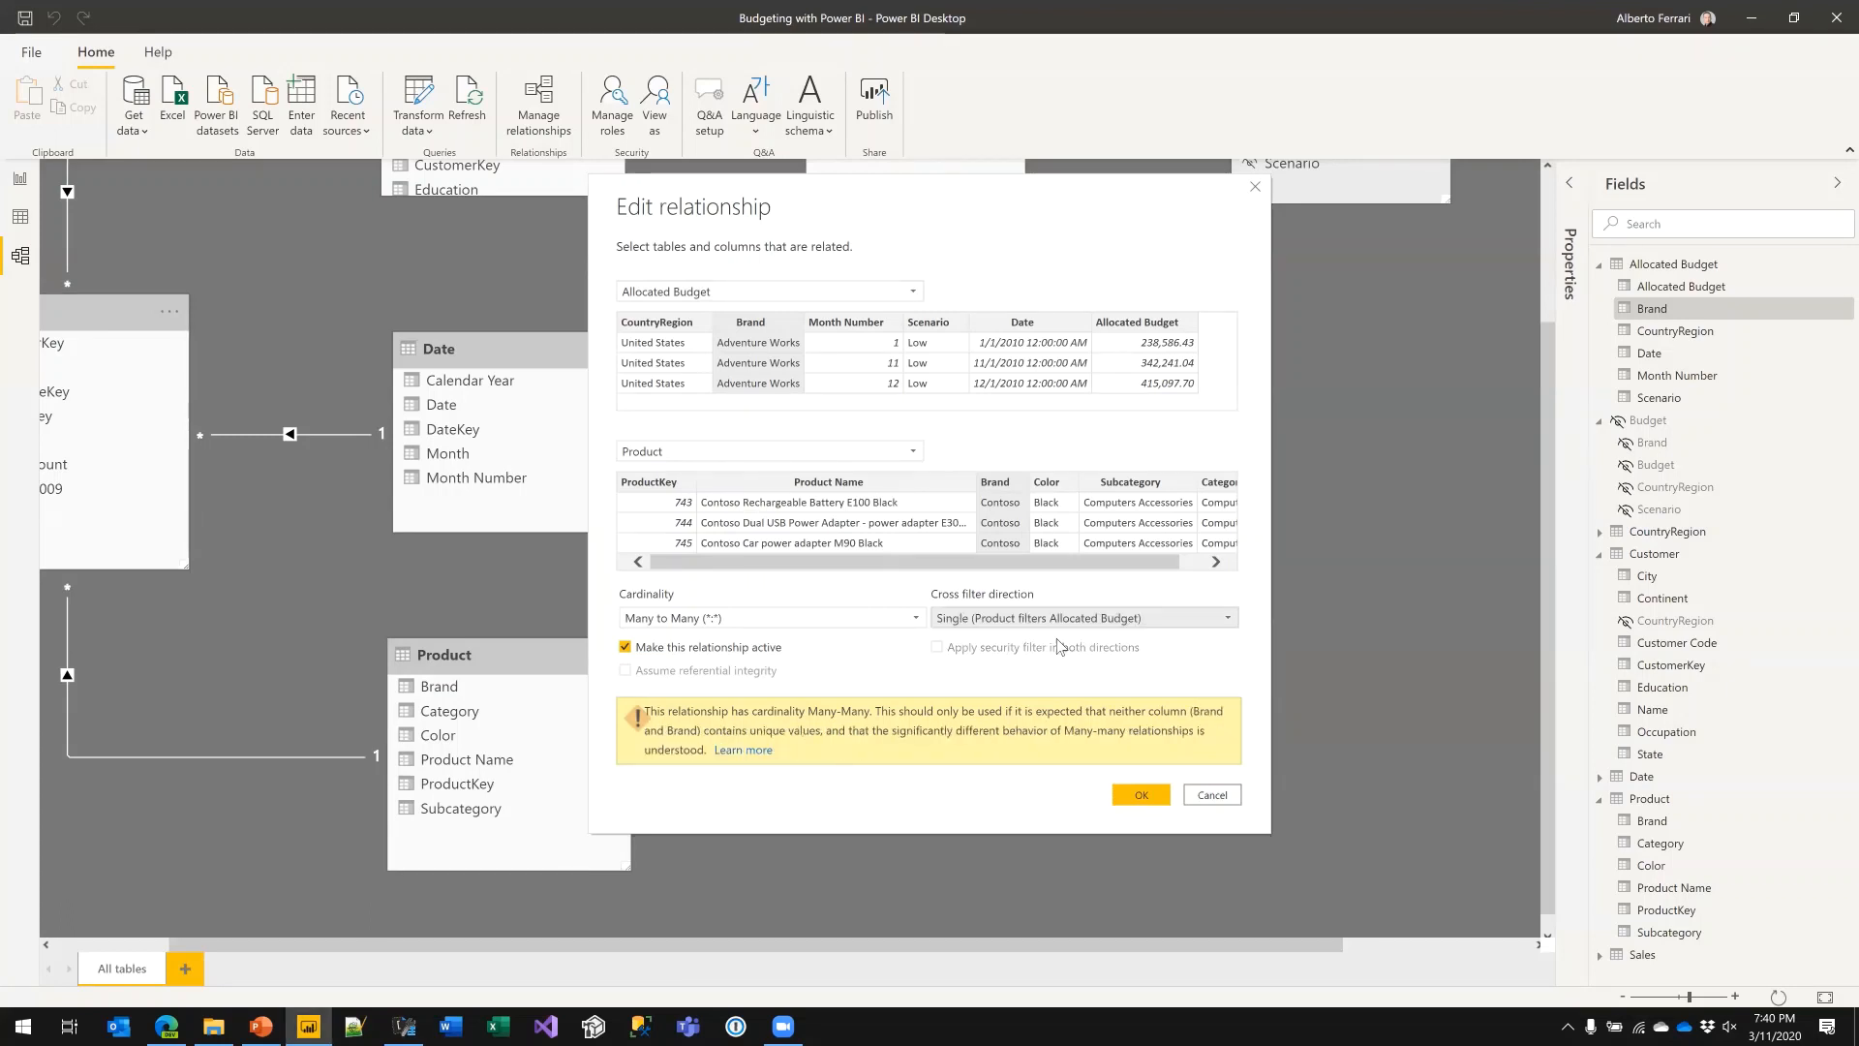
left_click(1140, 794)
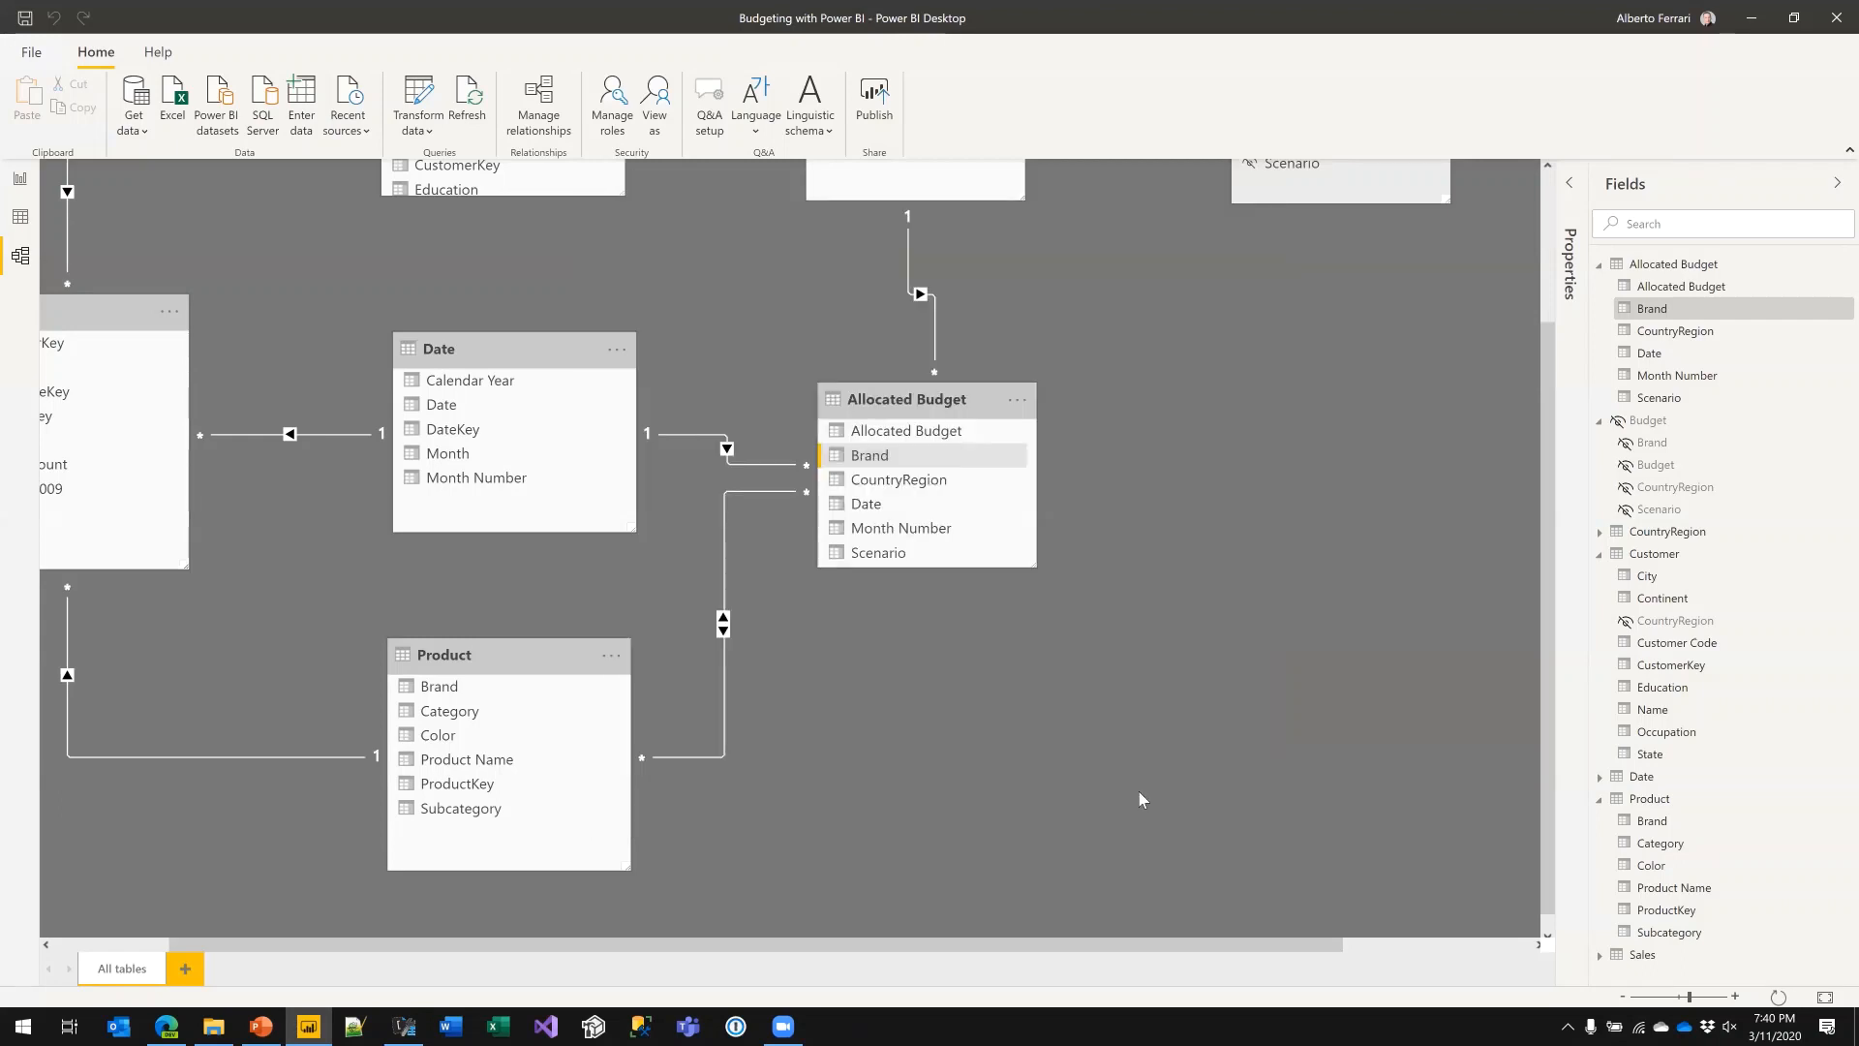
- Nudge Allocated Budget back in line beneath CountryRegion, and review the CountryRegion, Date and Product relationships leading to it
left_click_drag(939, 400, 930, 391)
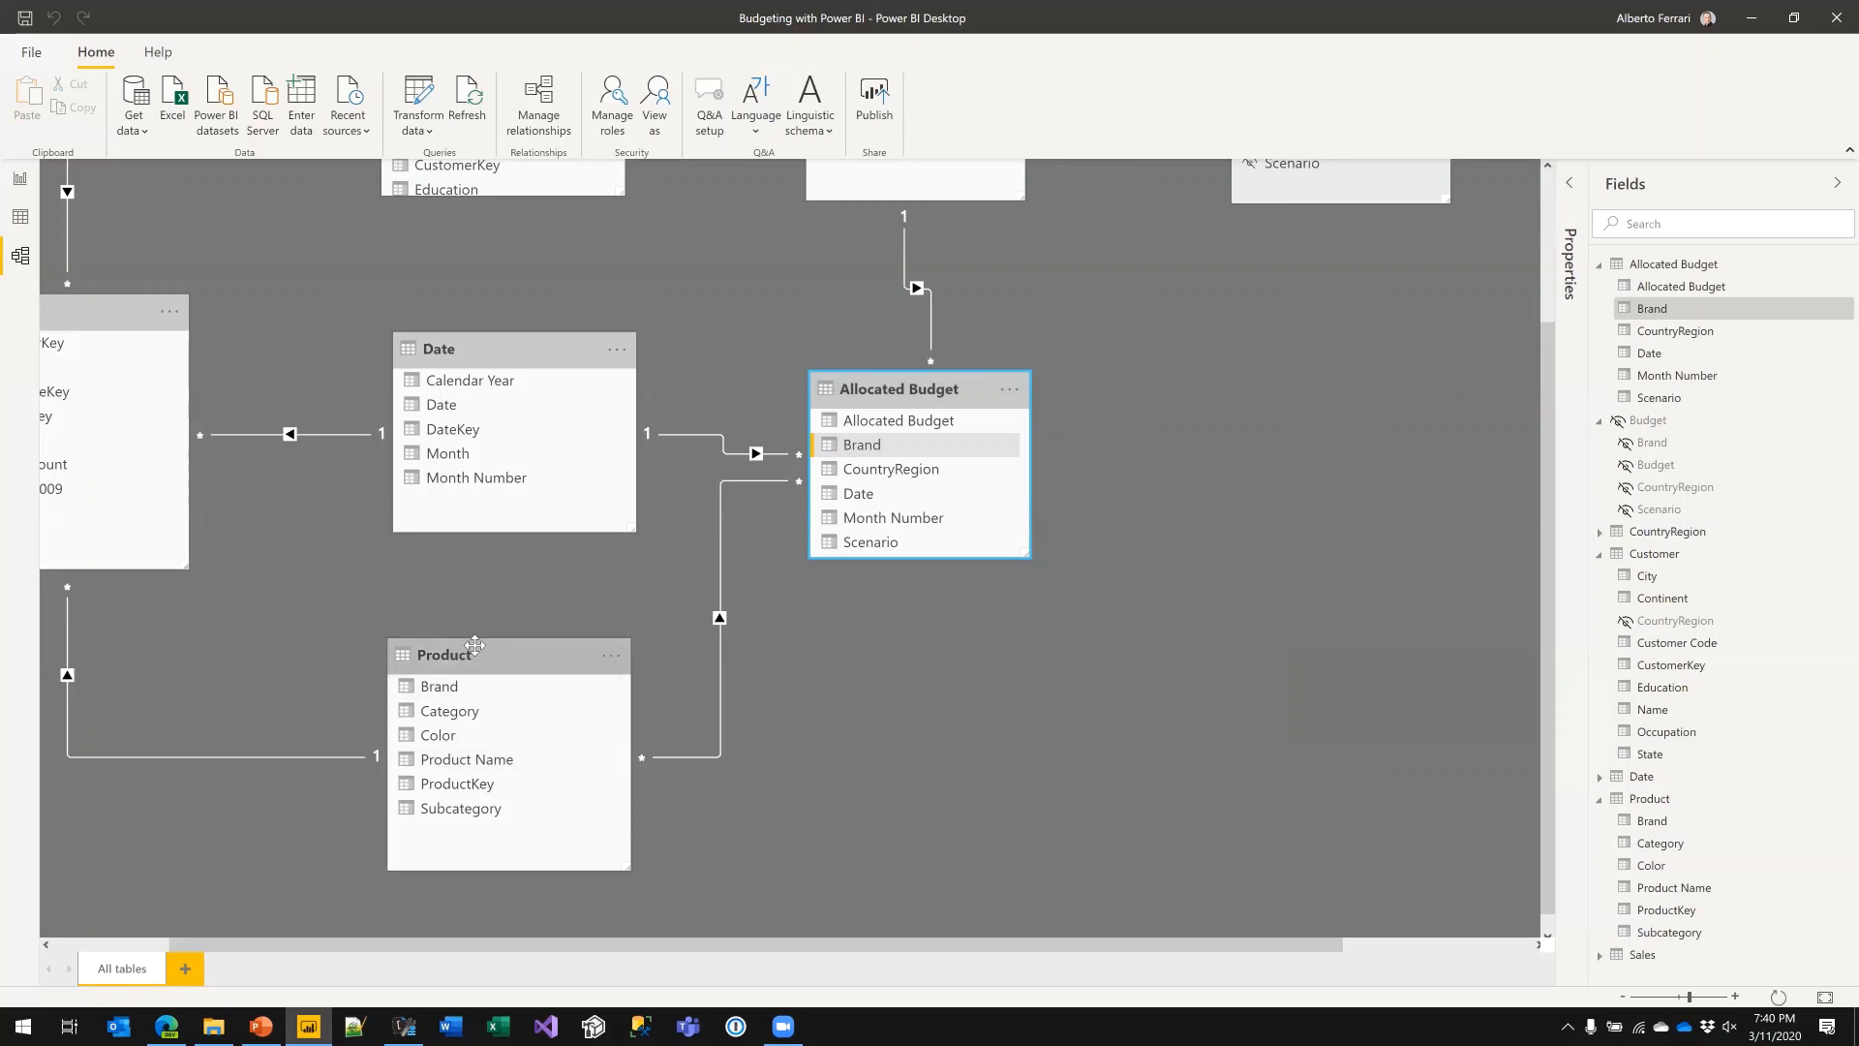
left_click(925, 380)
scroll(928, 353, "up", 2)
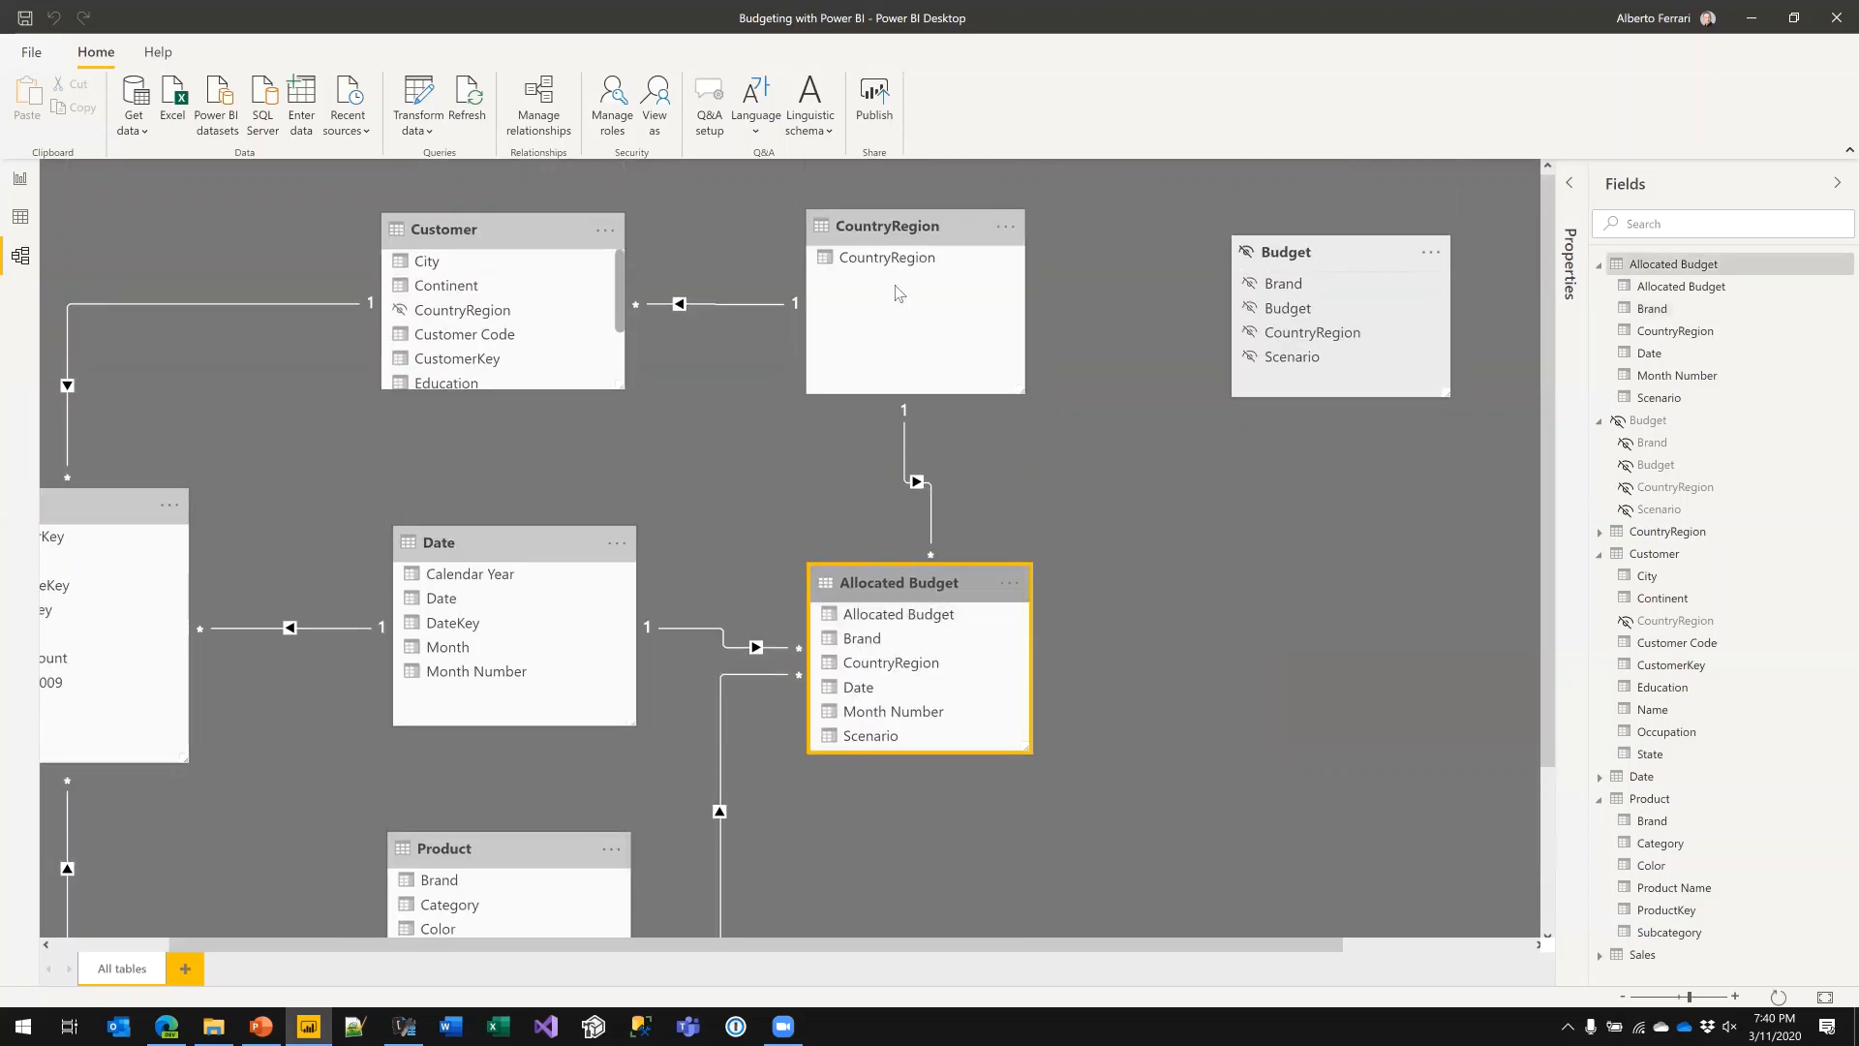
left_click(898, 226)
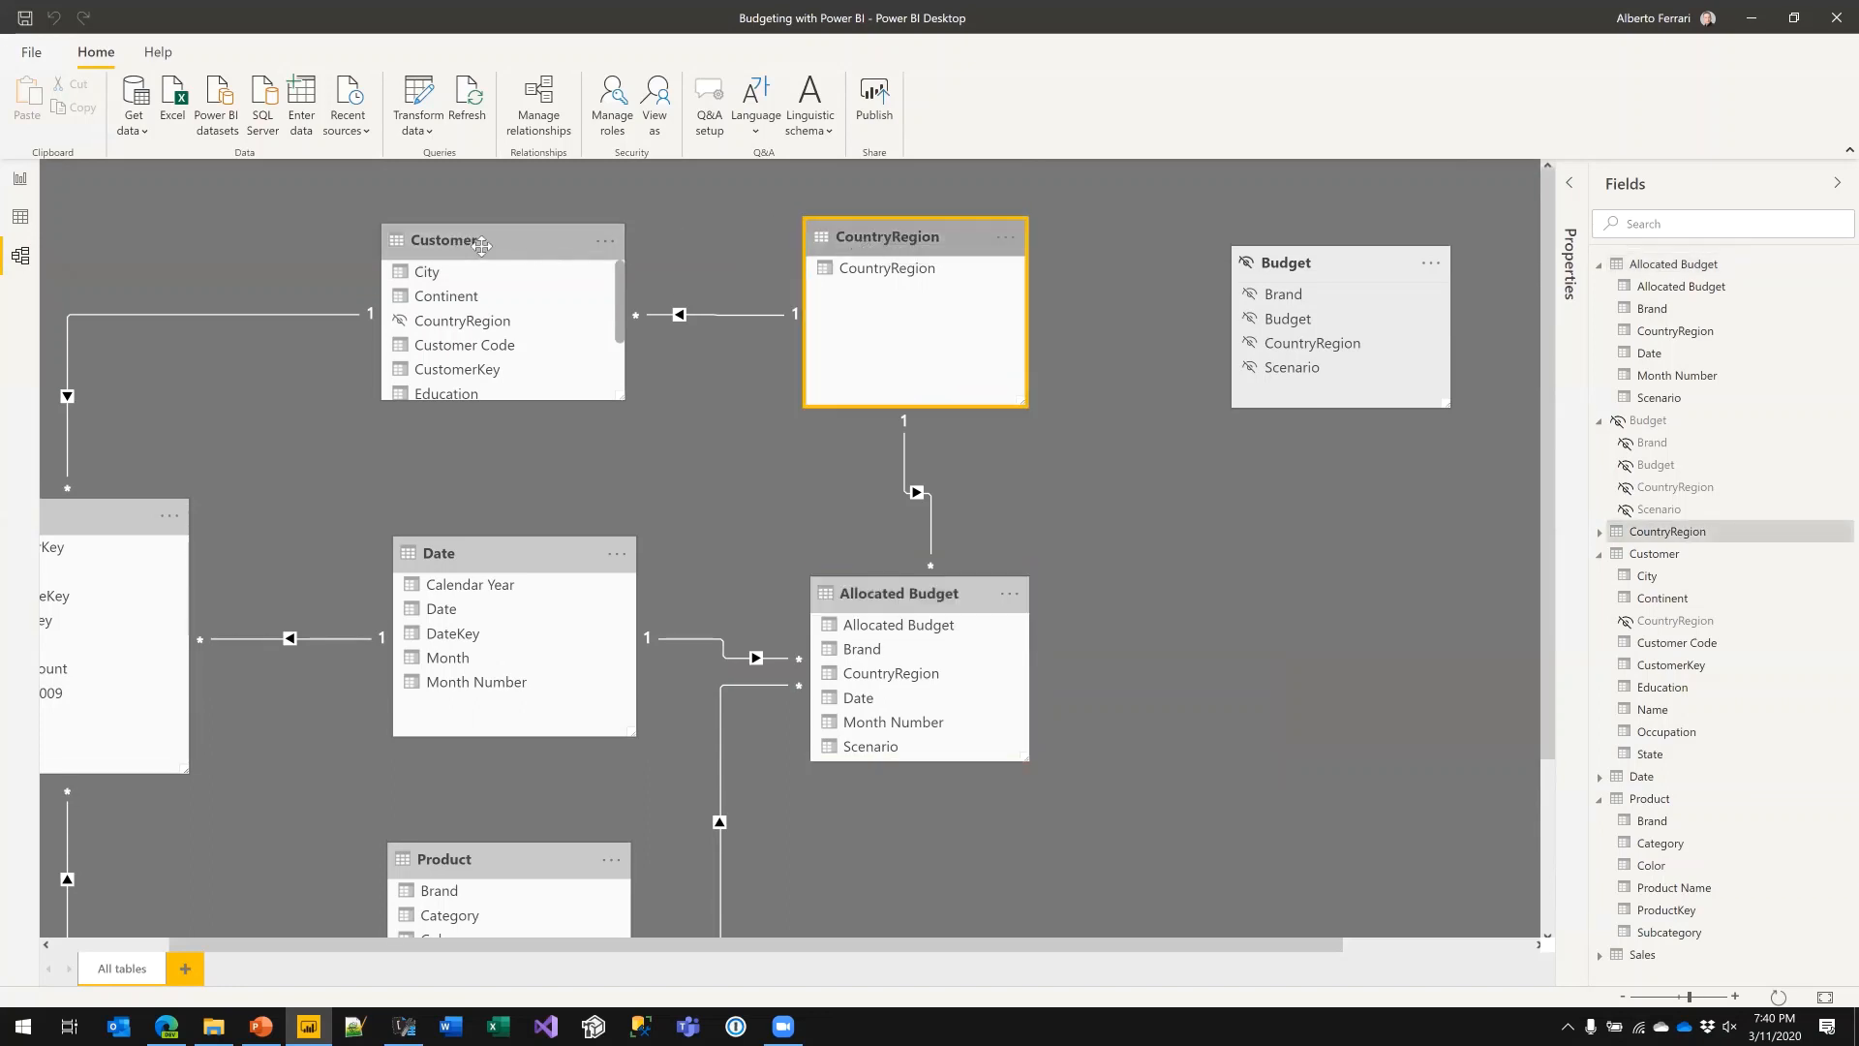
left_click(584, 569)
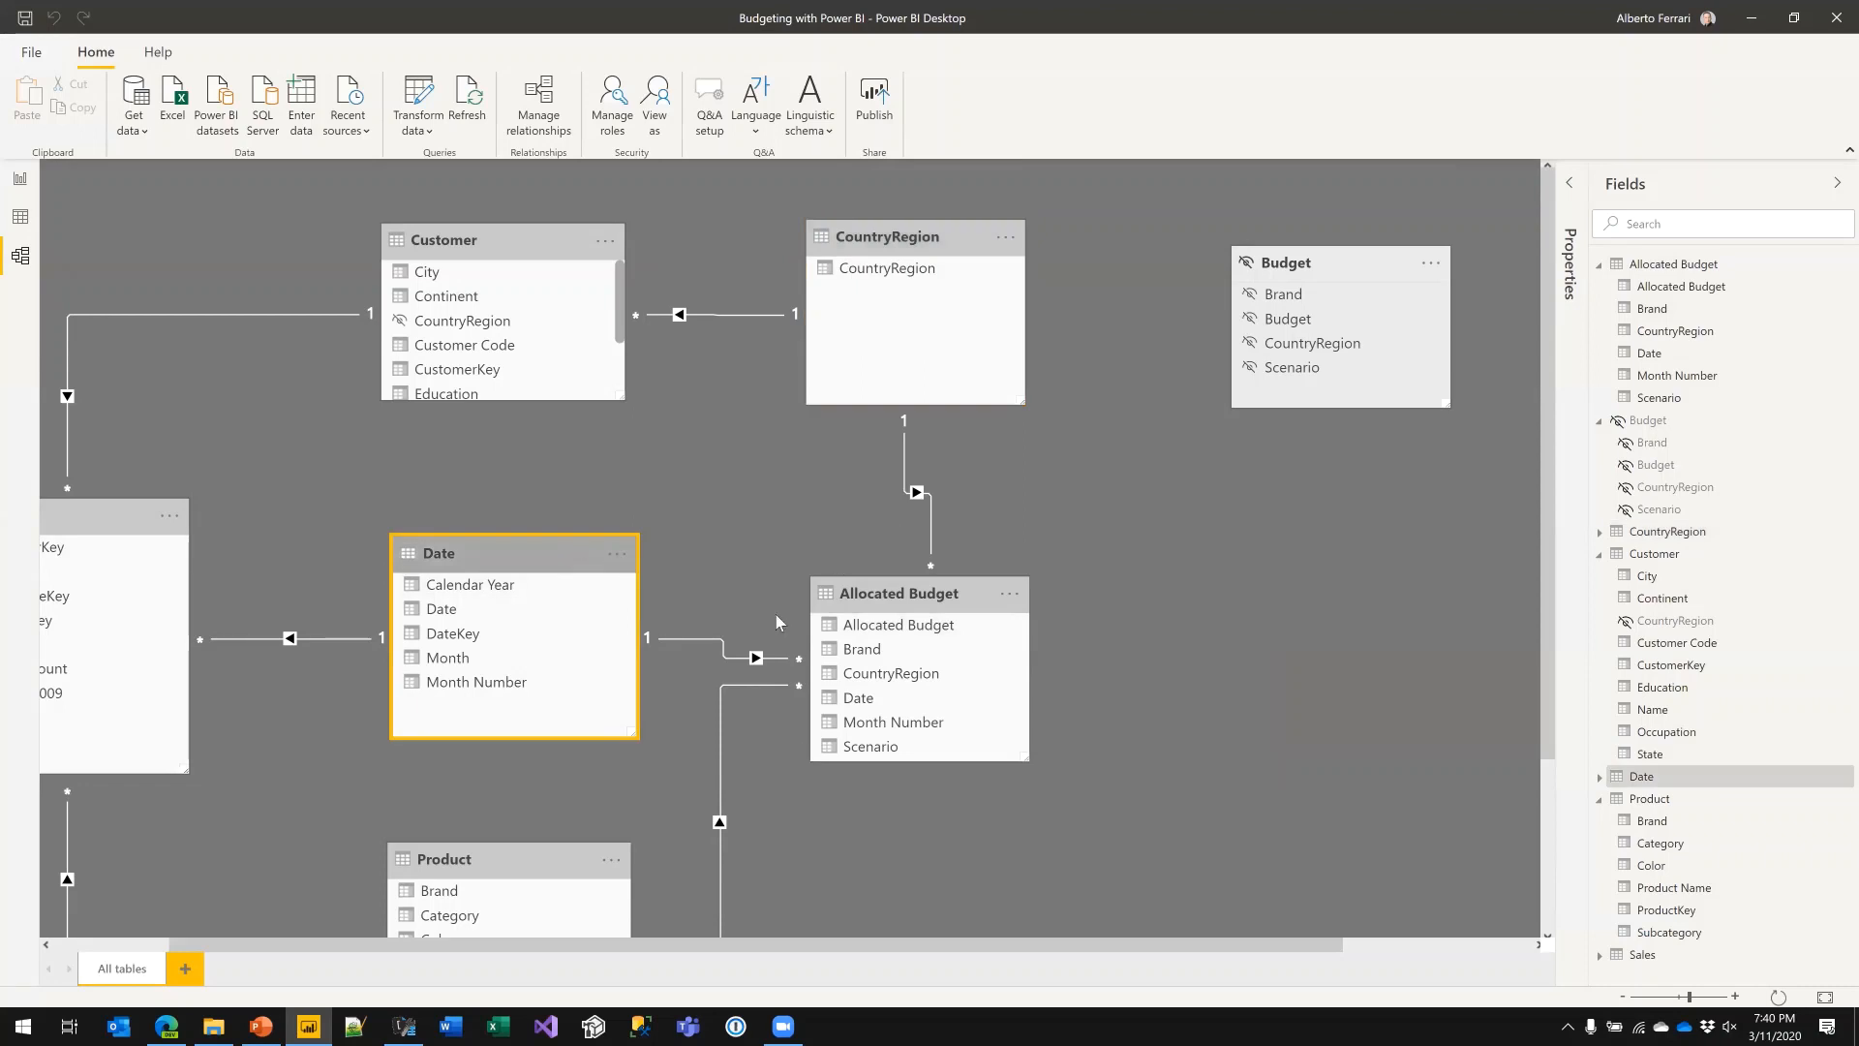
scroll(834, 828, "down", 2)
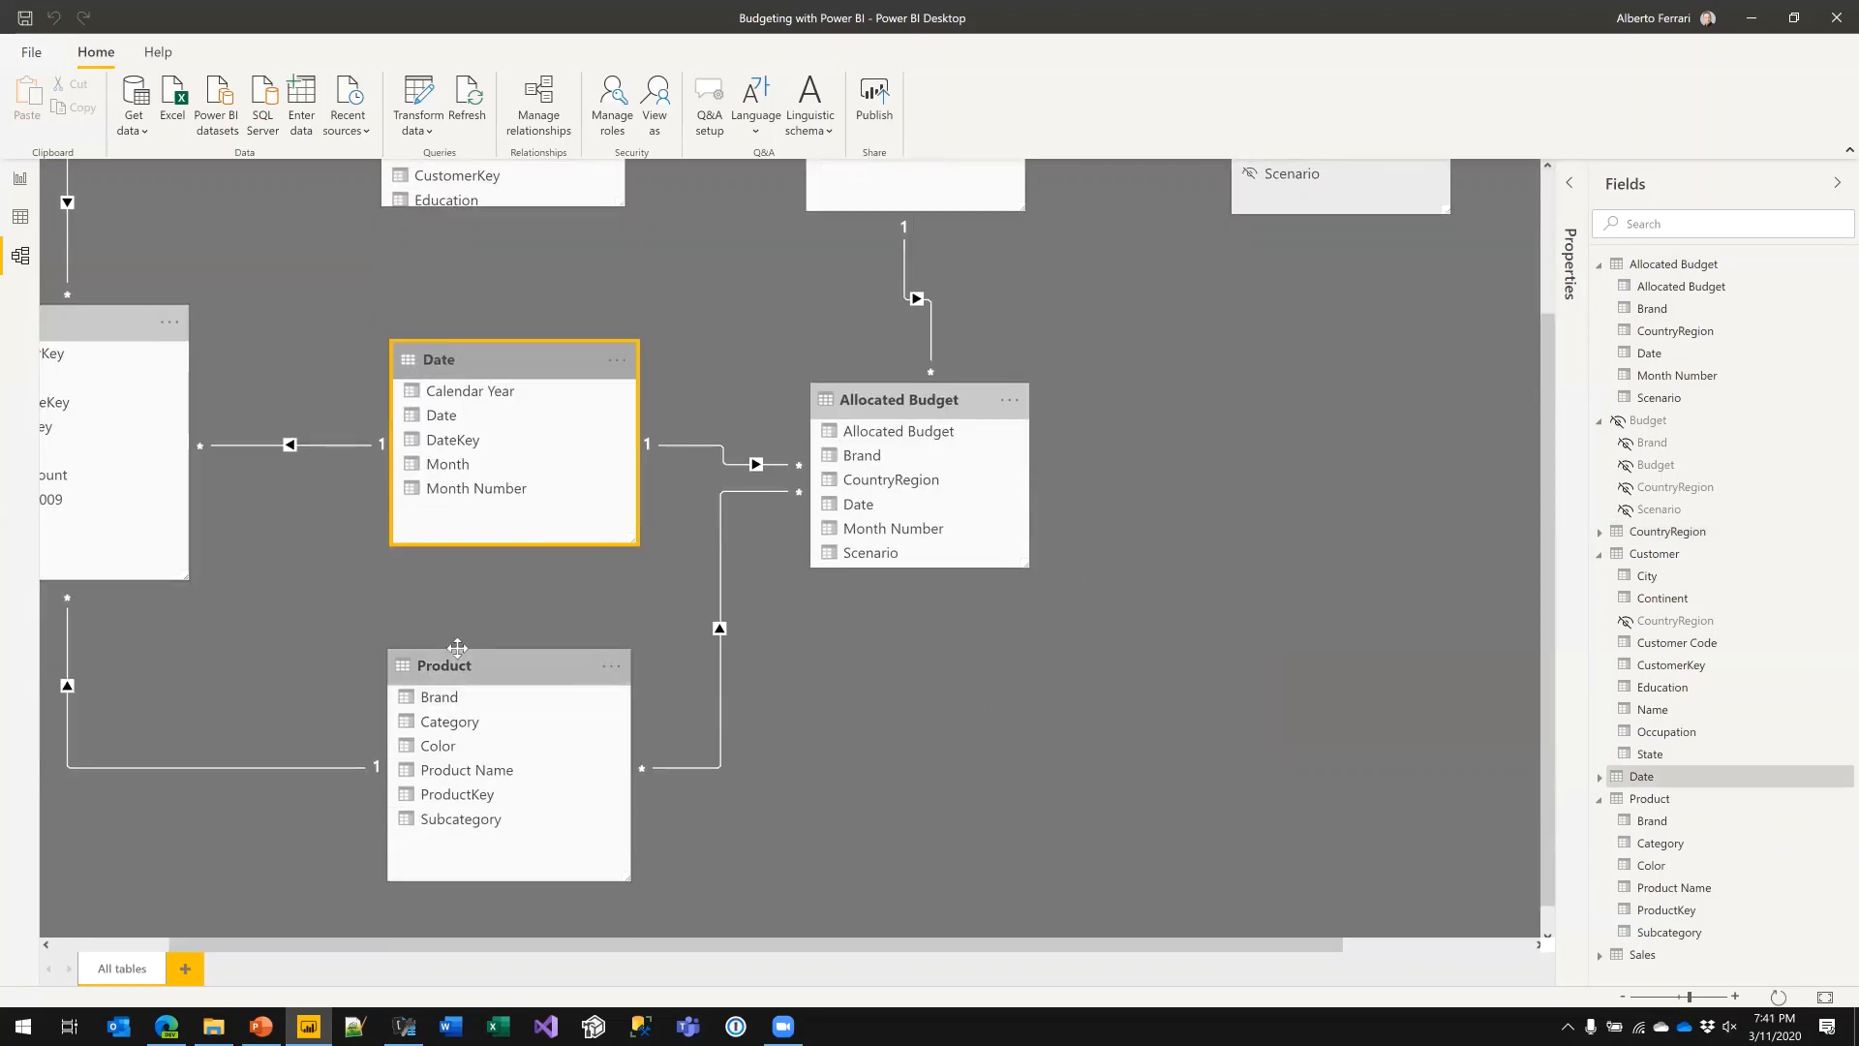
- On the Budgeting page, add Brand from the Product table below CountryRegion in the matrix rows
left_click(21, 178)
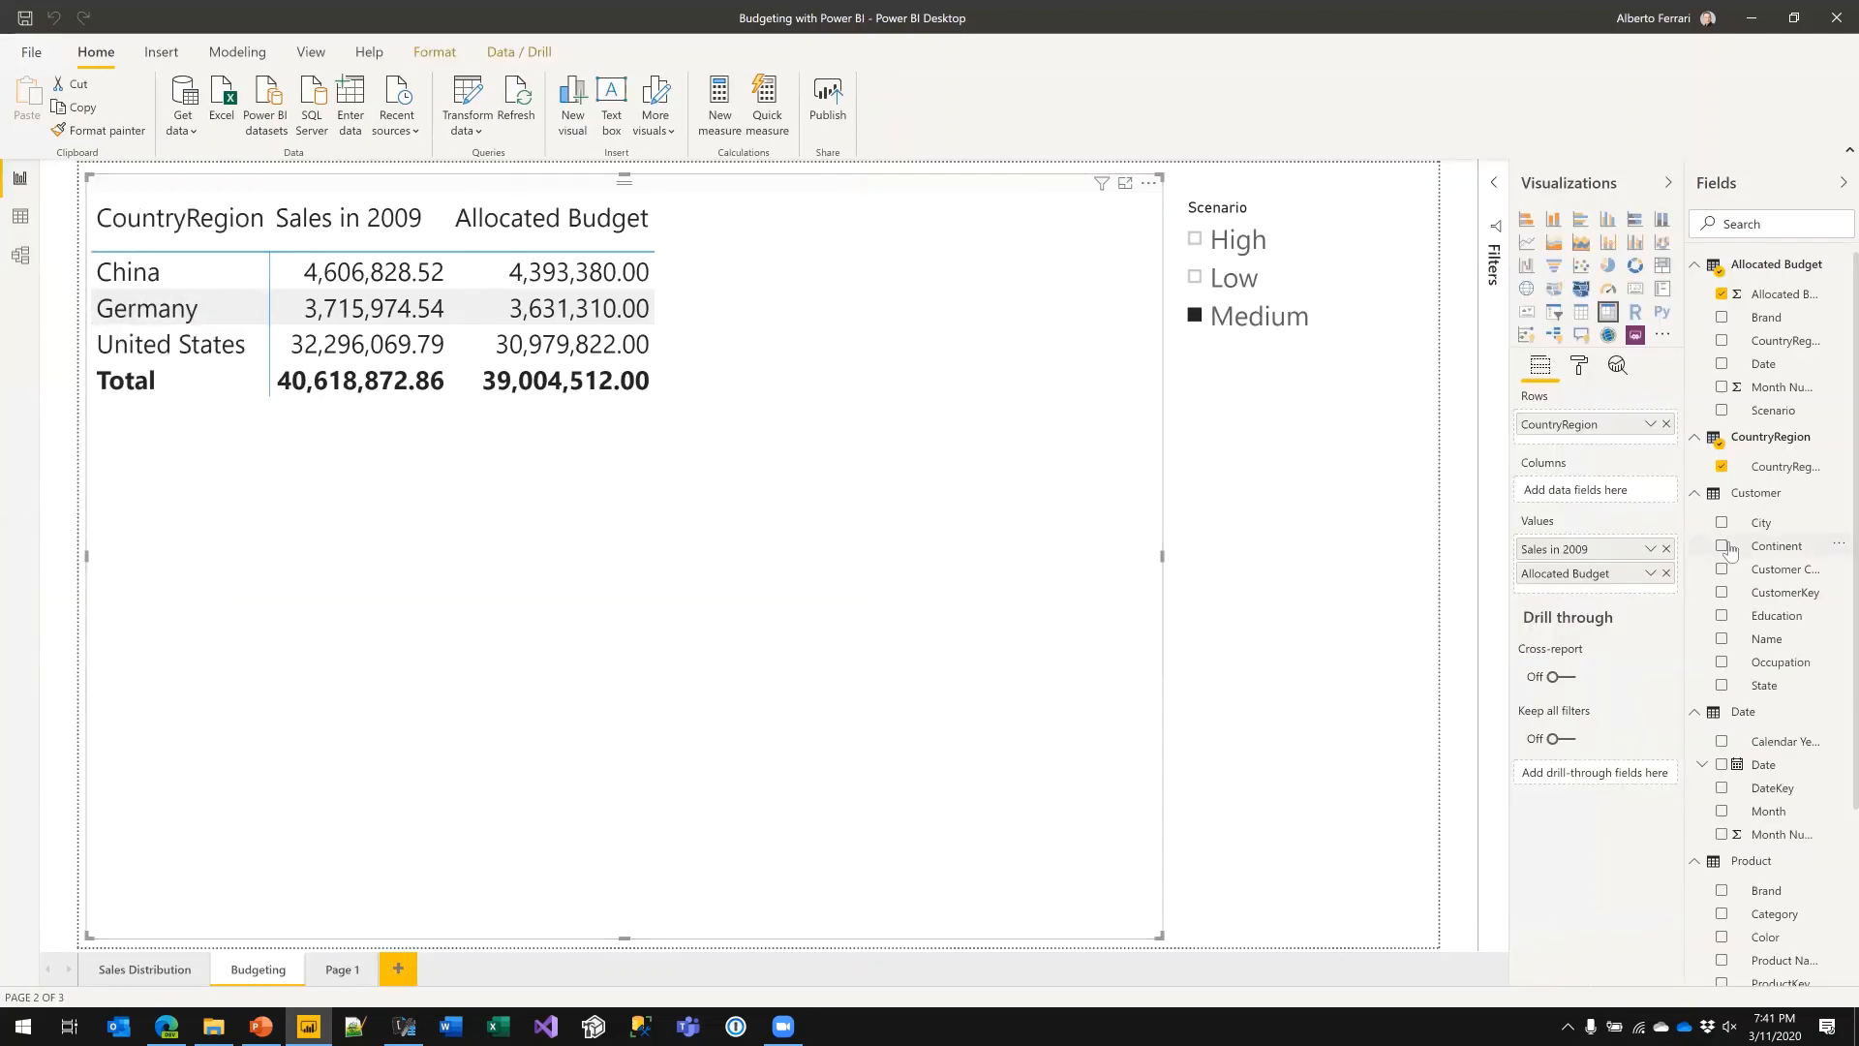
scroll(1779, 794, "down", 2)
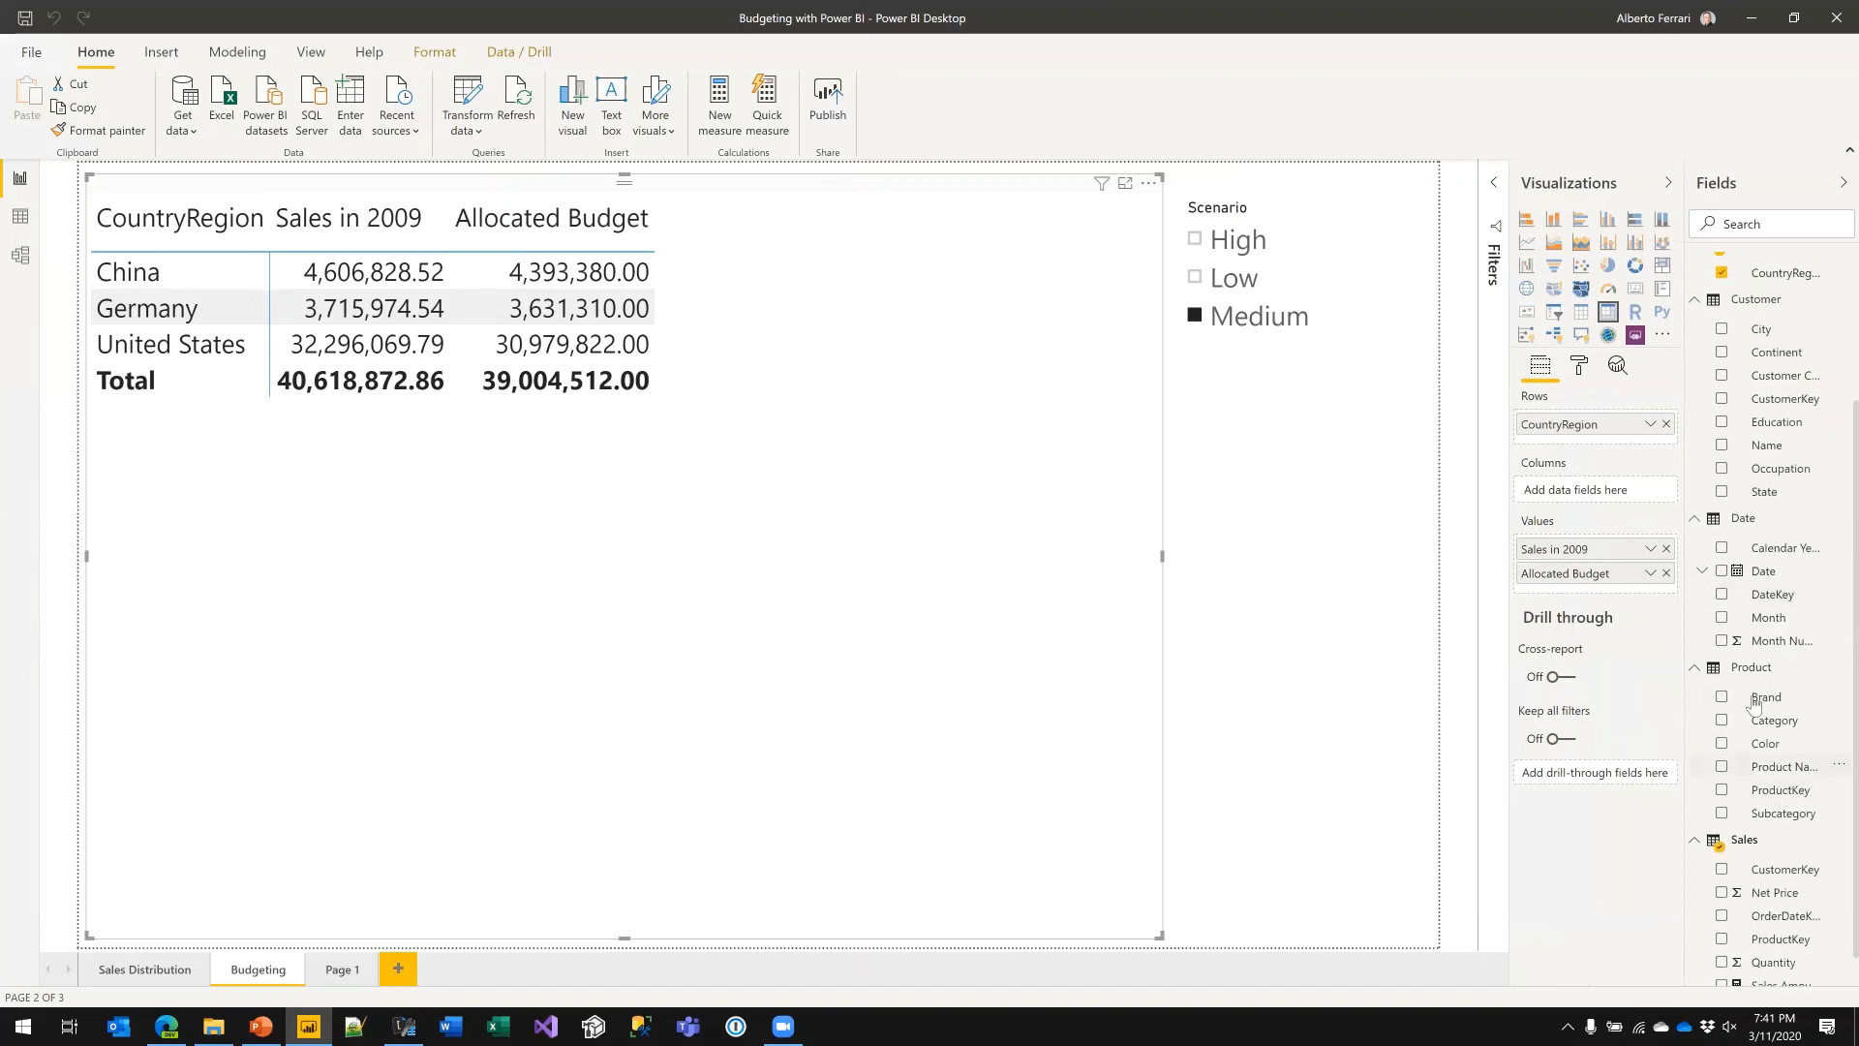
left_click_drag(1780, 699, 1635, 448)
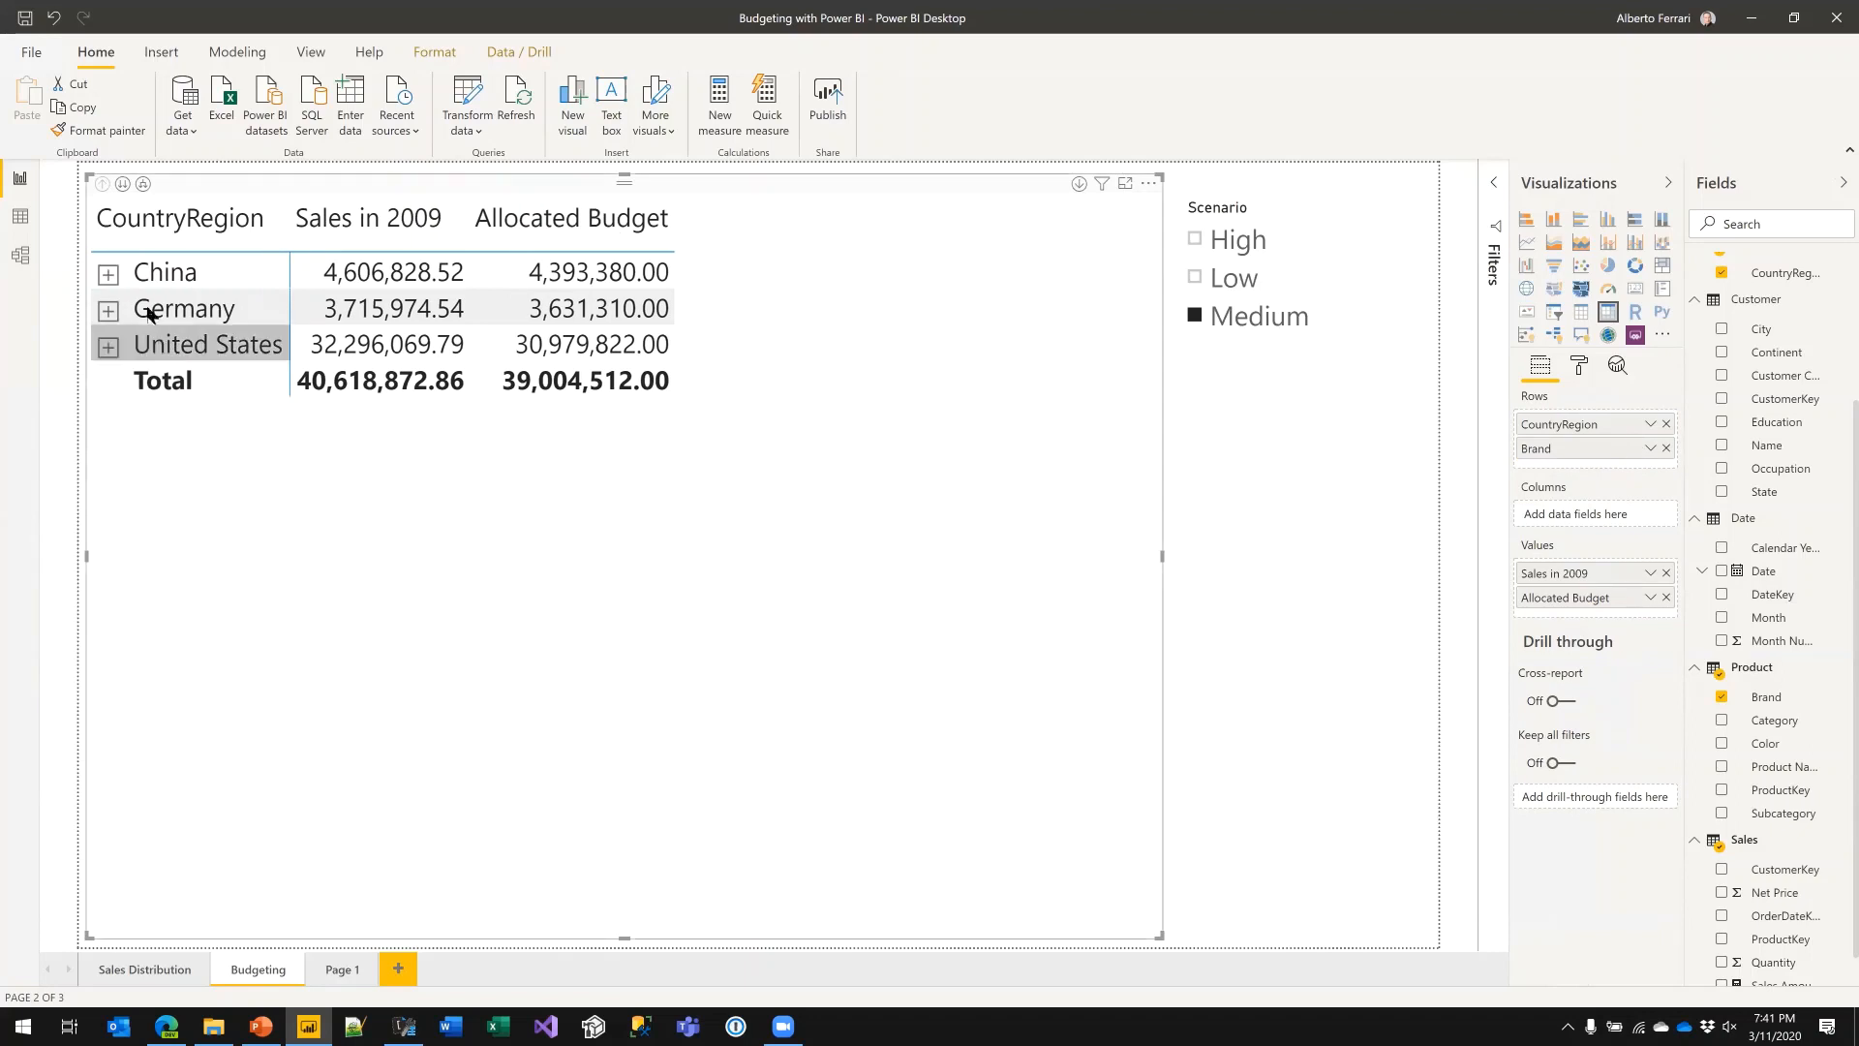
- Expand China to its brands in the matrix, and examine how CountryRegion, Date and Product filter Allocated Budget in the model diagram
left_click(108, 274)
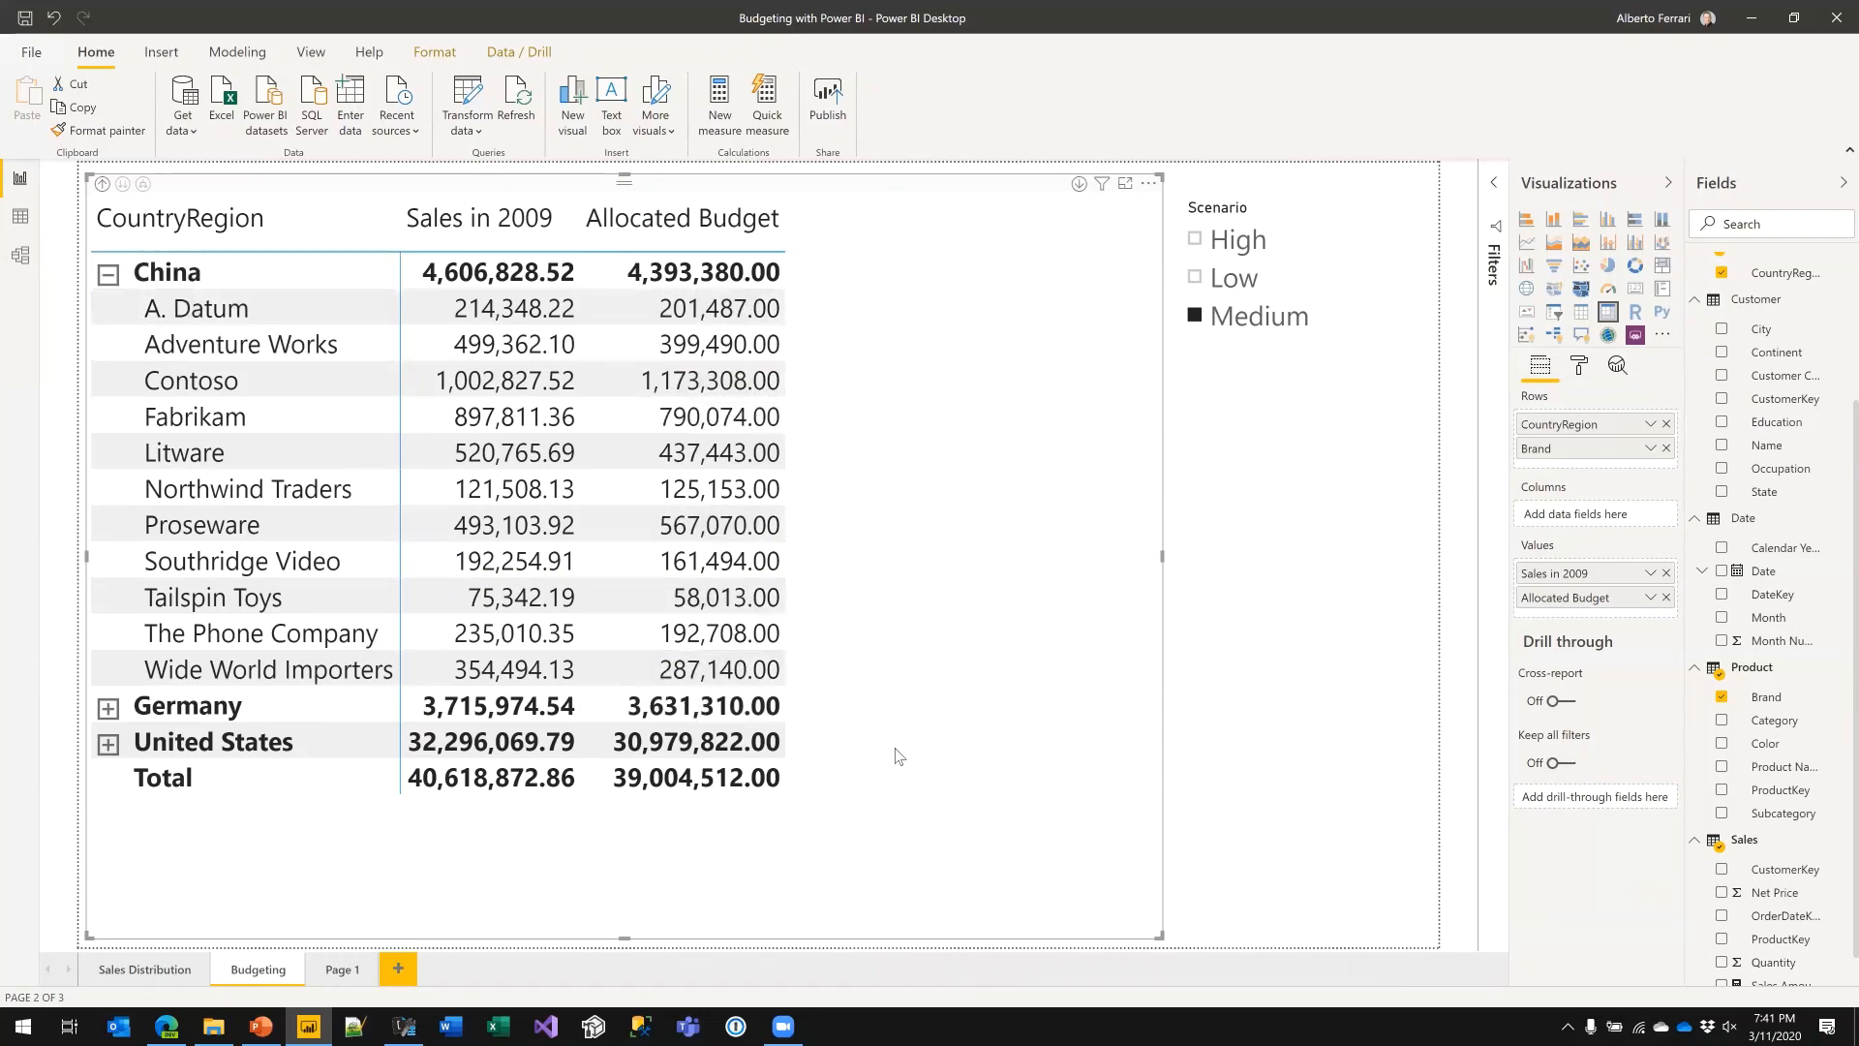
left_click(21, 256)
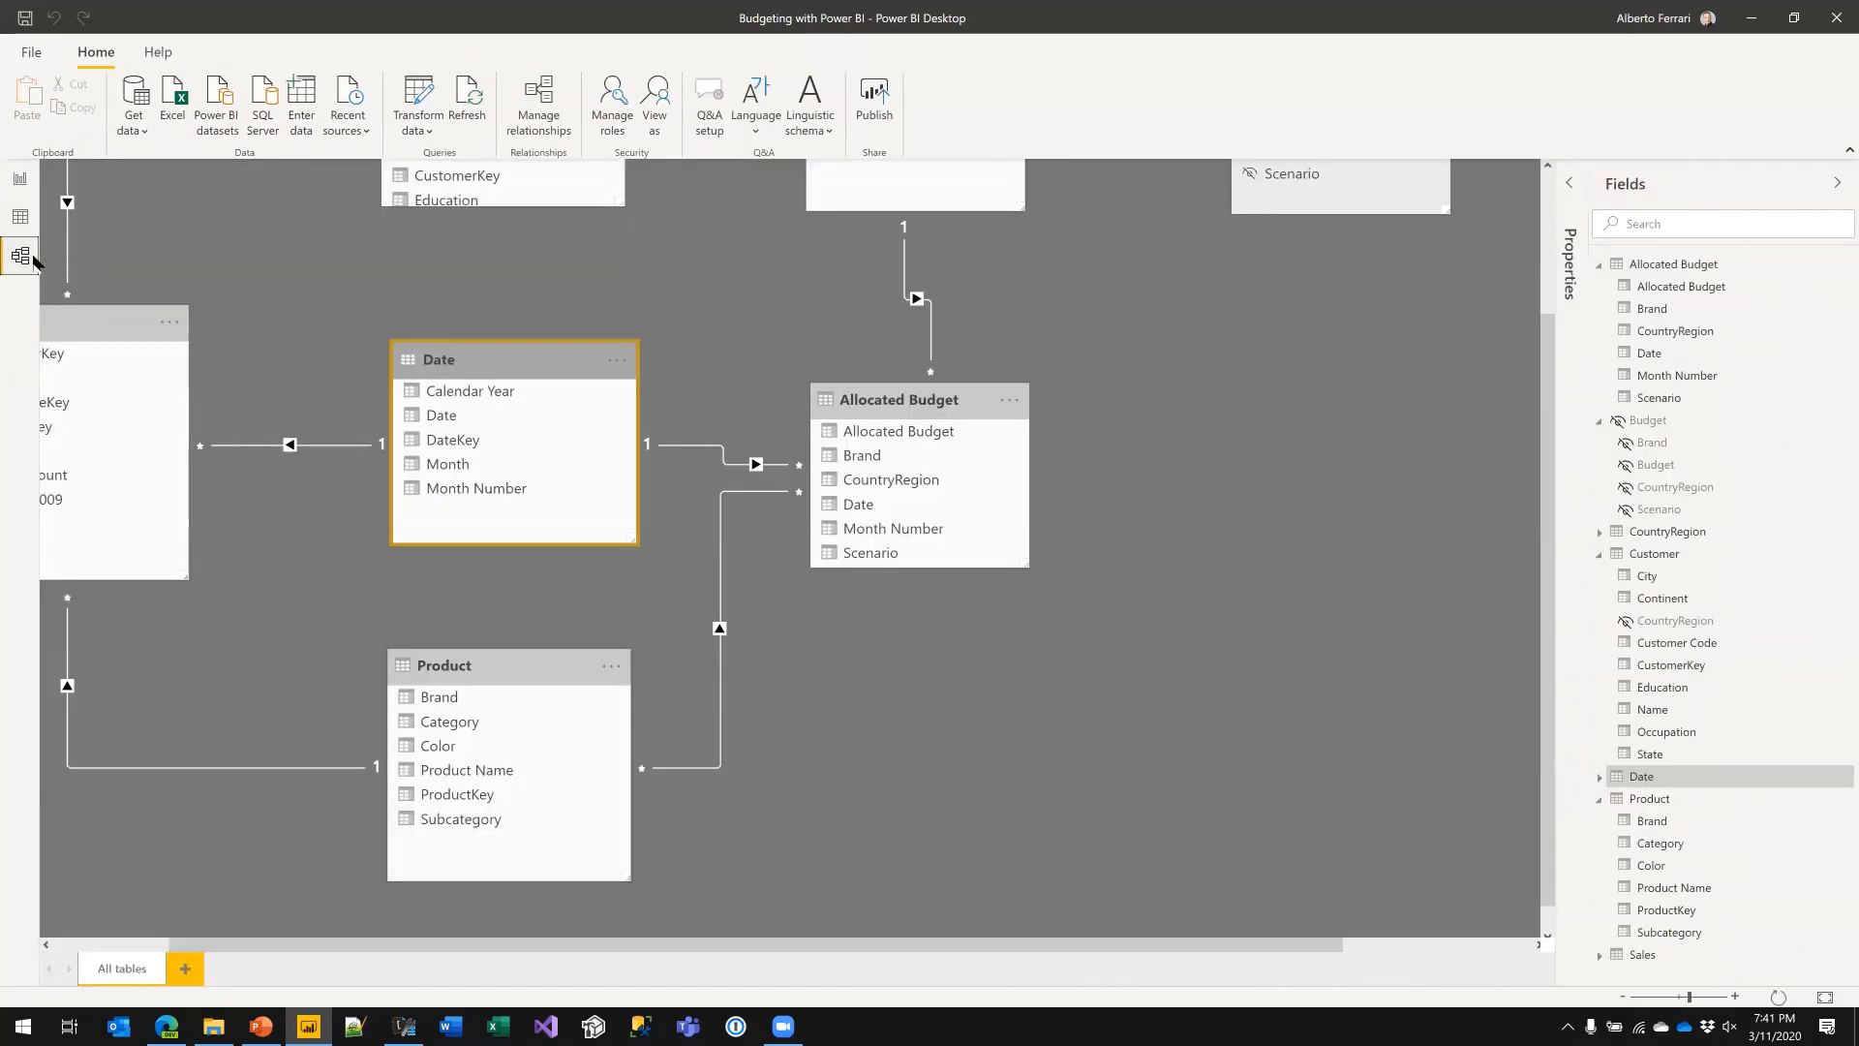
scroll(719, 301, "up", 1)
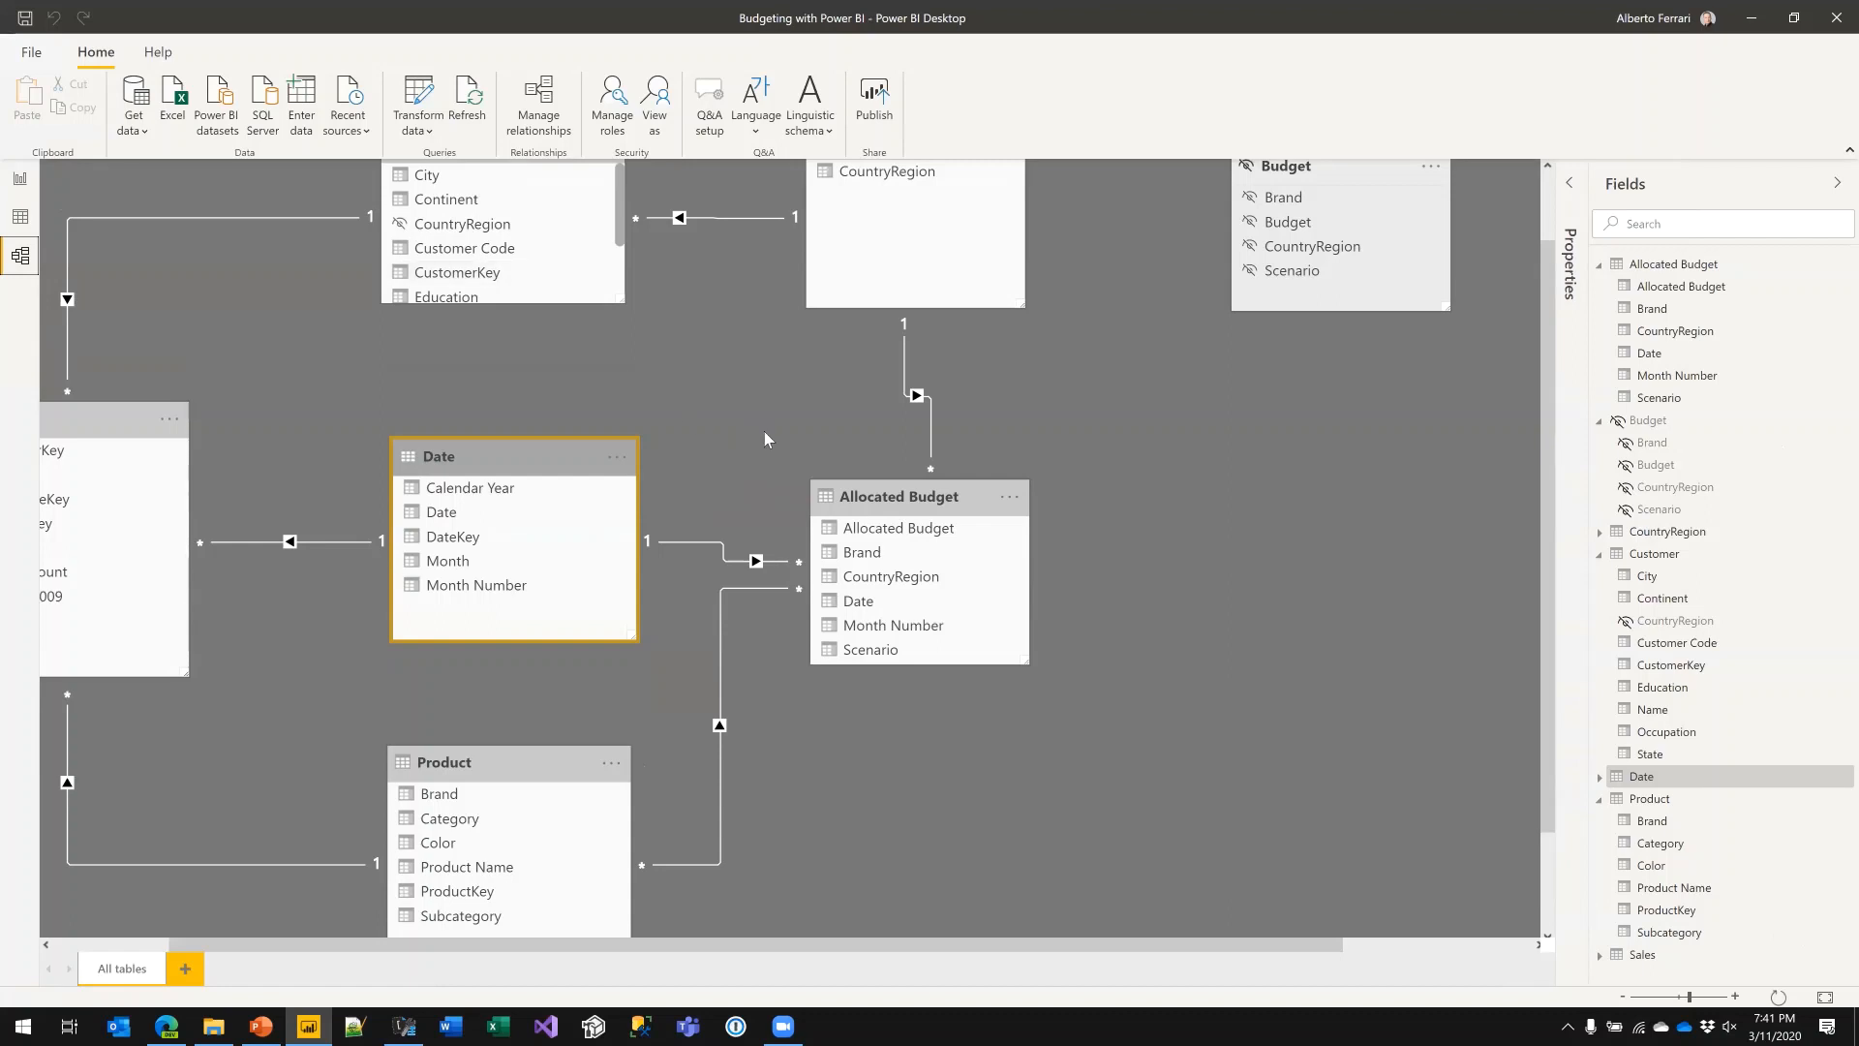
left_click_drag(917, 485, 916, 469)
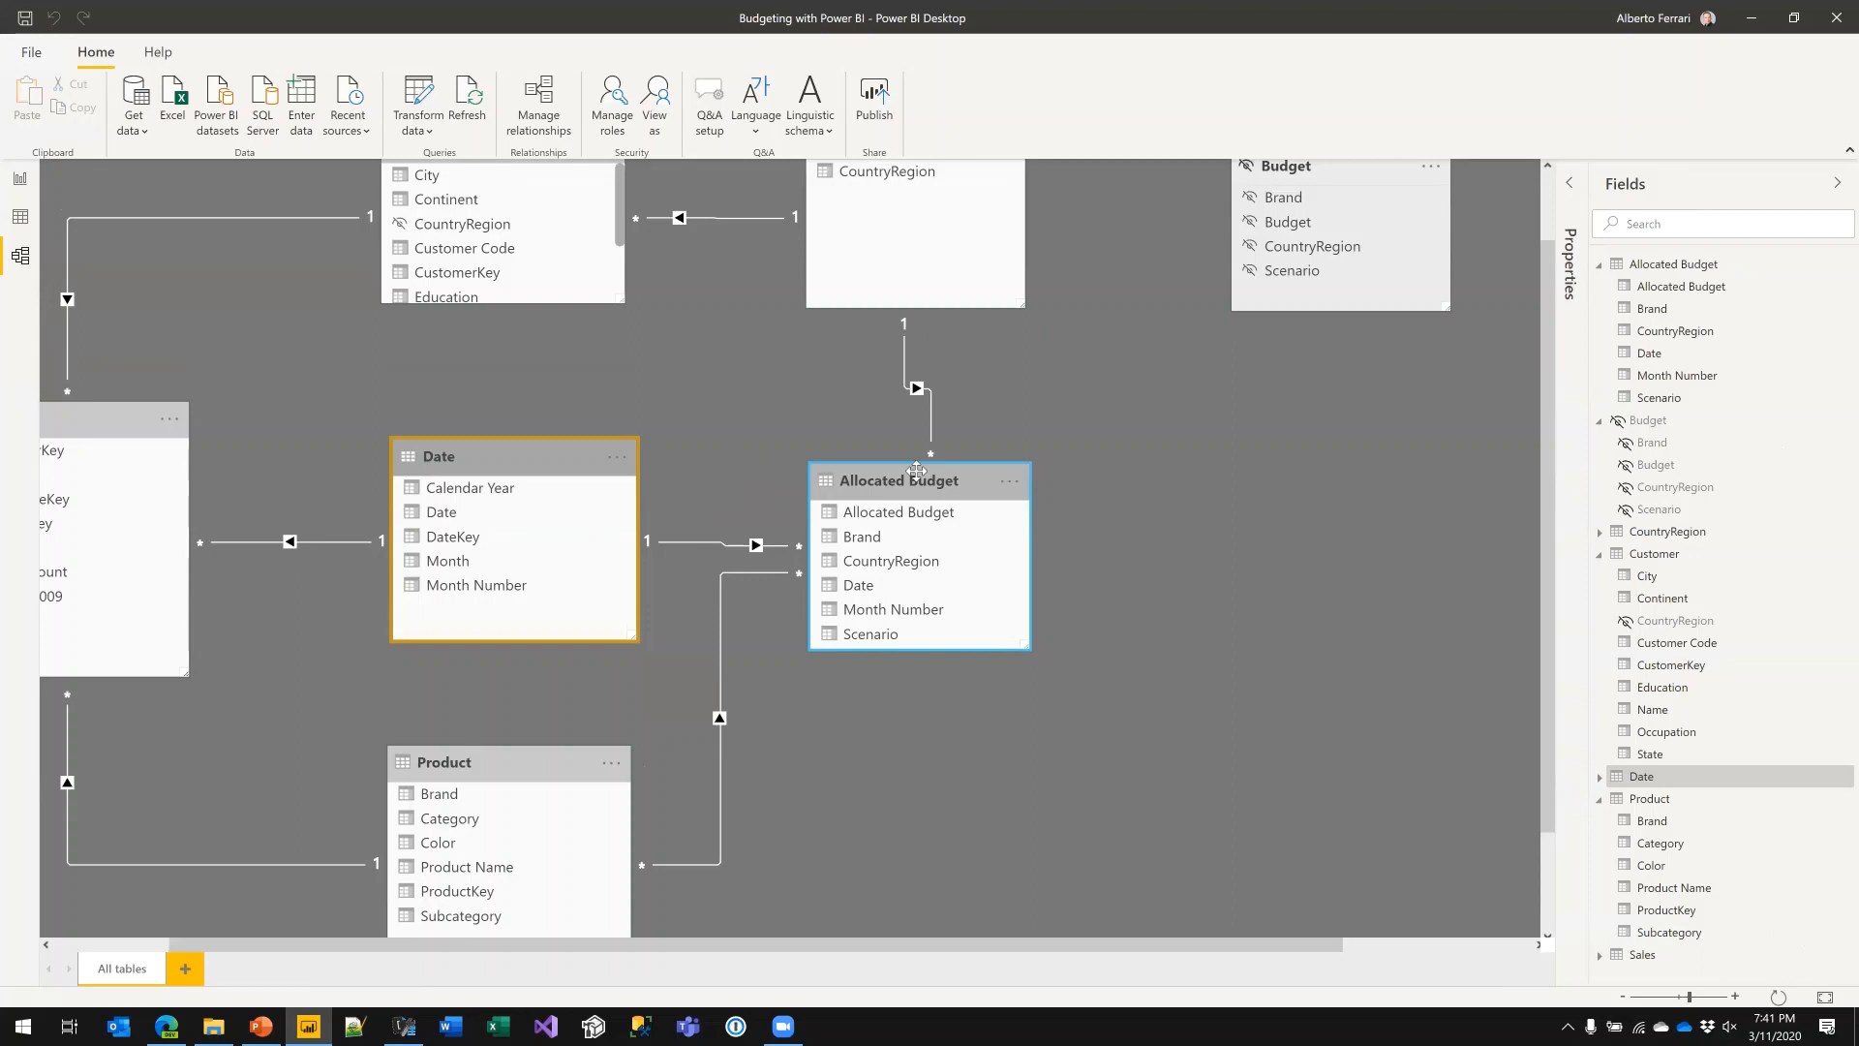
scroll(886, 417, "up", 1)
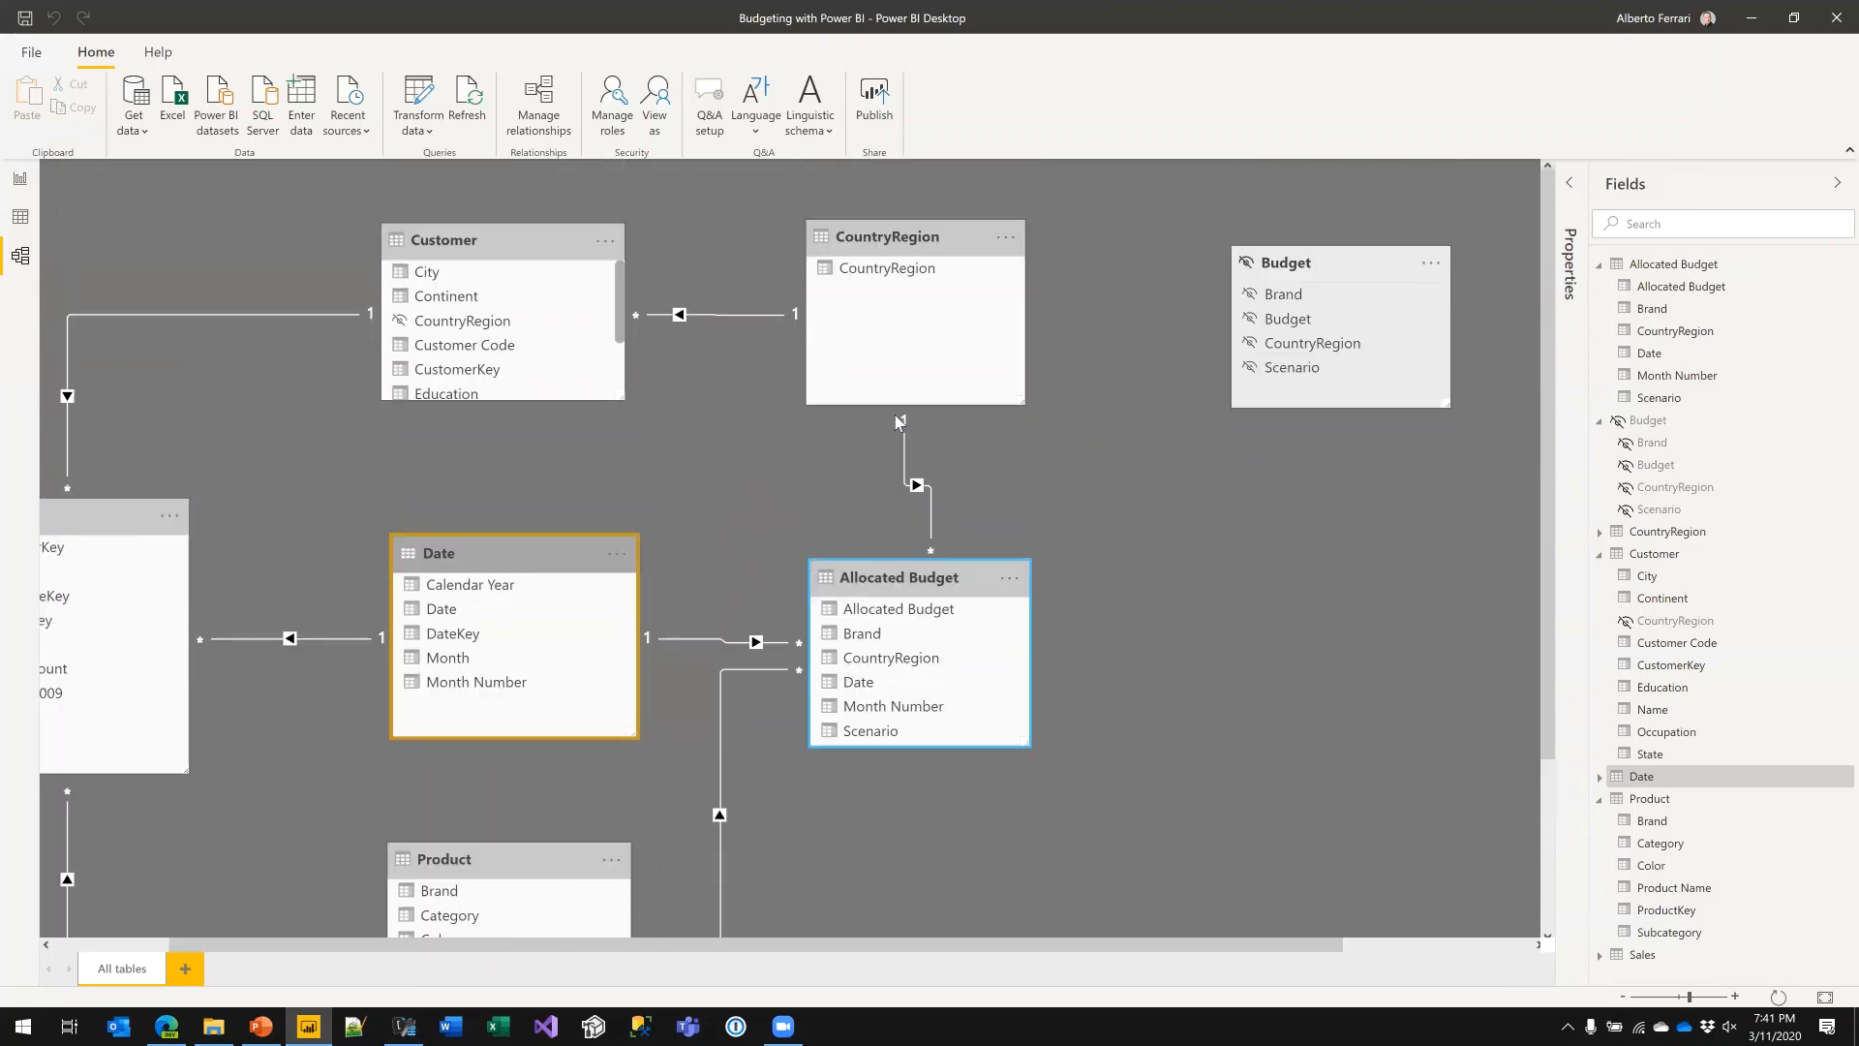
left_click(883, 239)
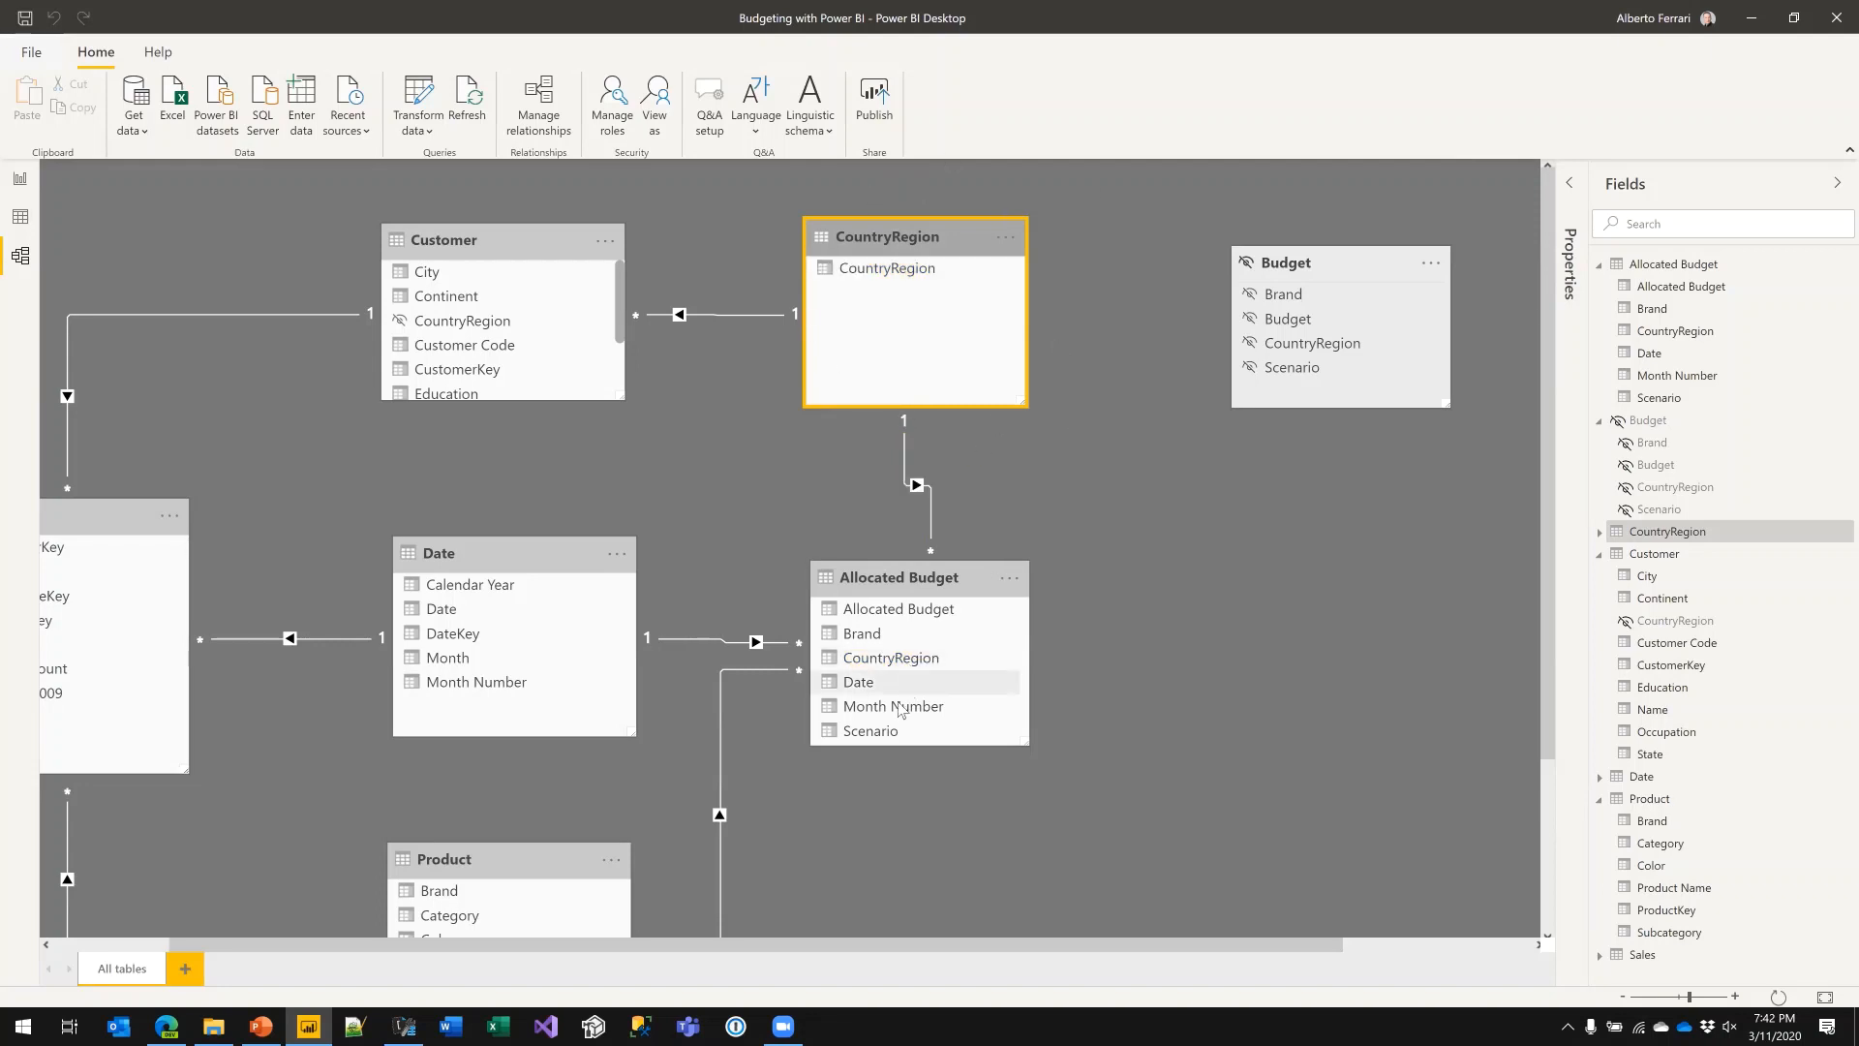
scroll(847, 793, "down", 3)
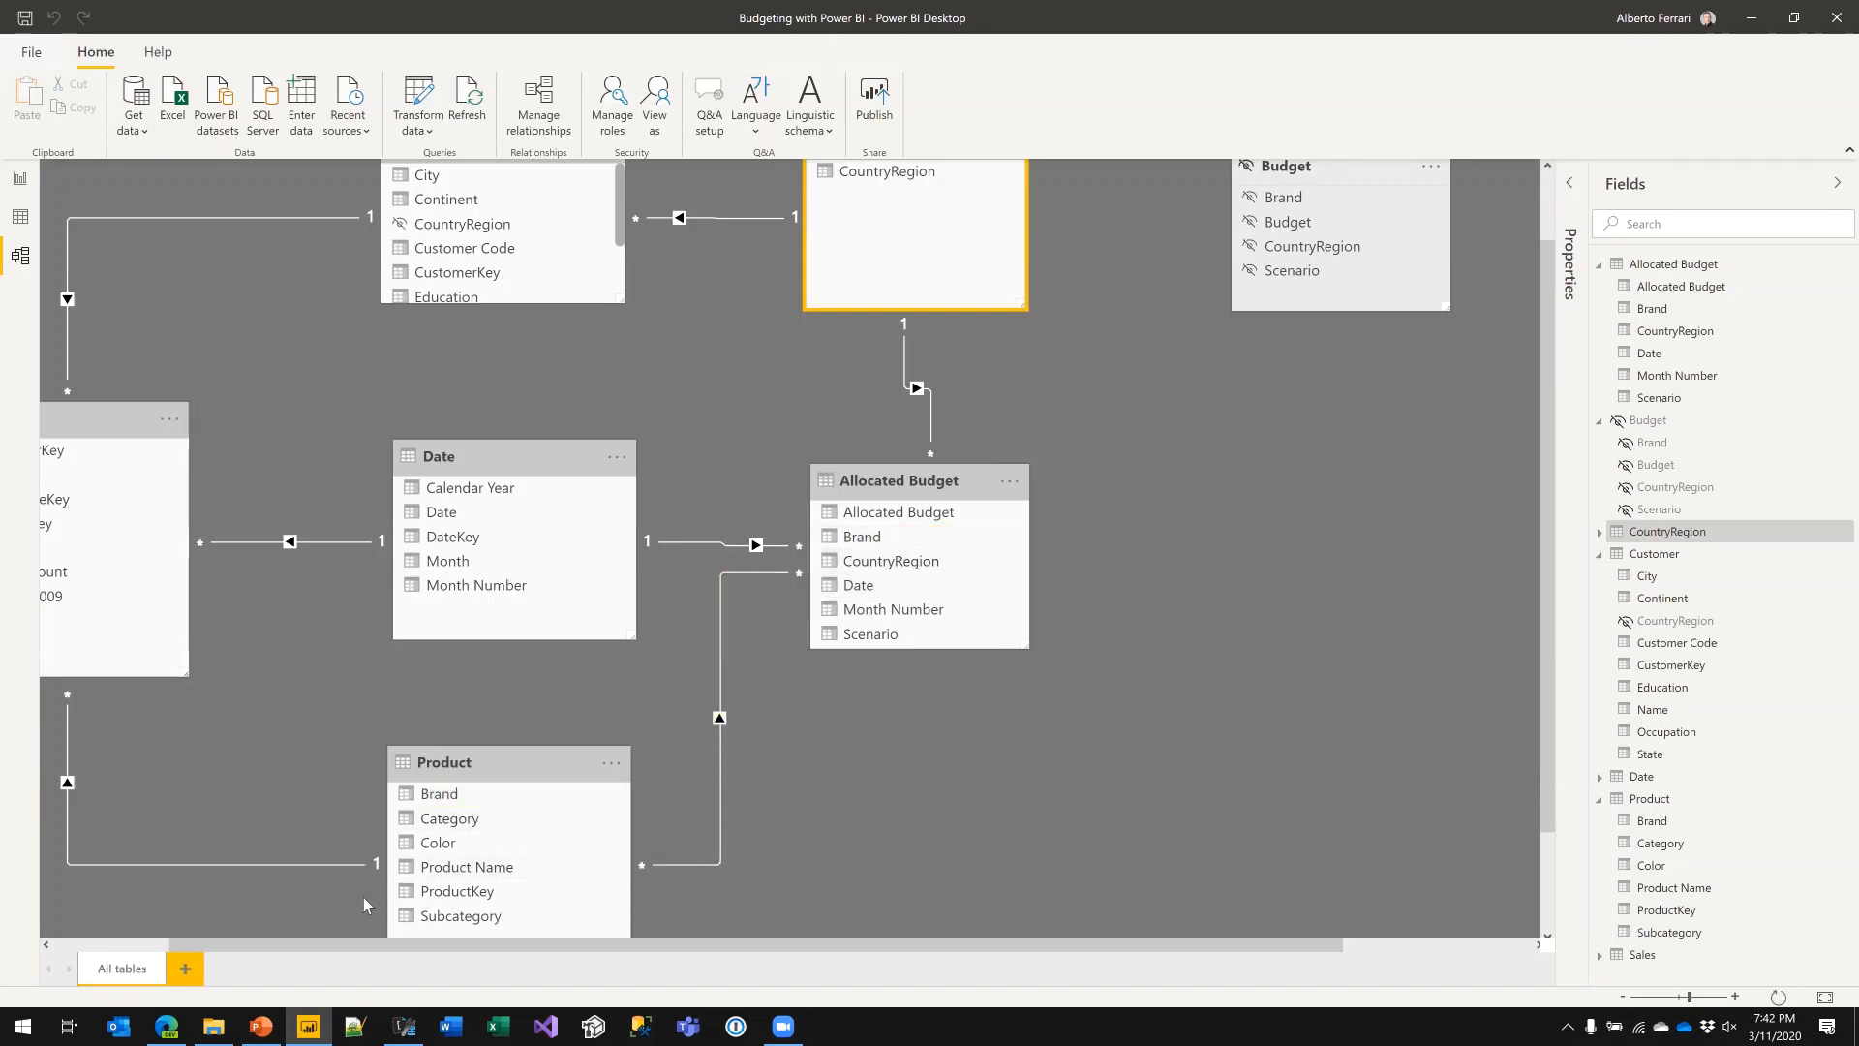
left_click(532, 757)
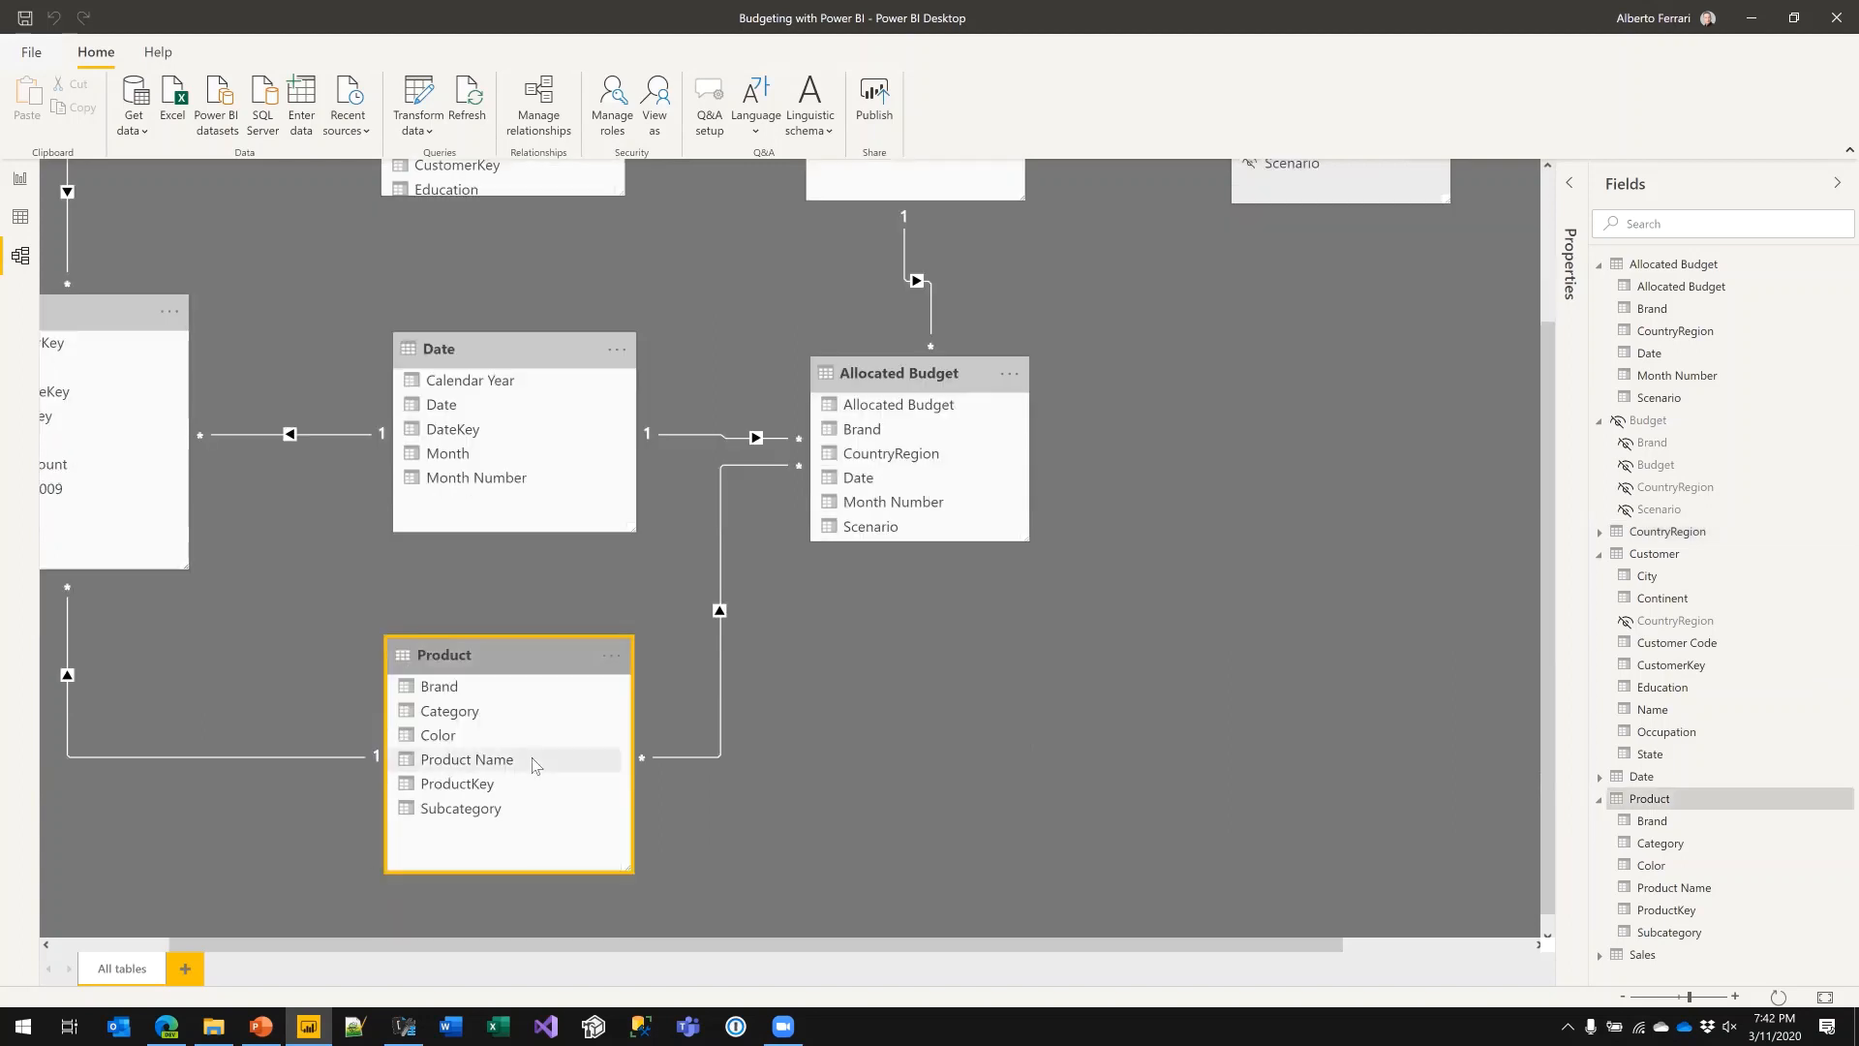
scroll(846, 599, "down", 1)
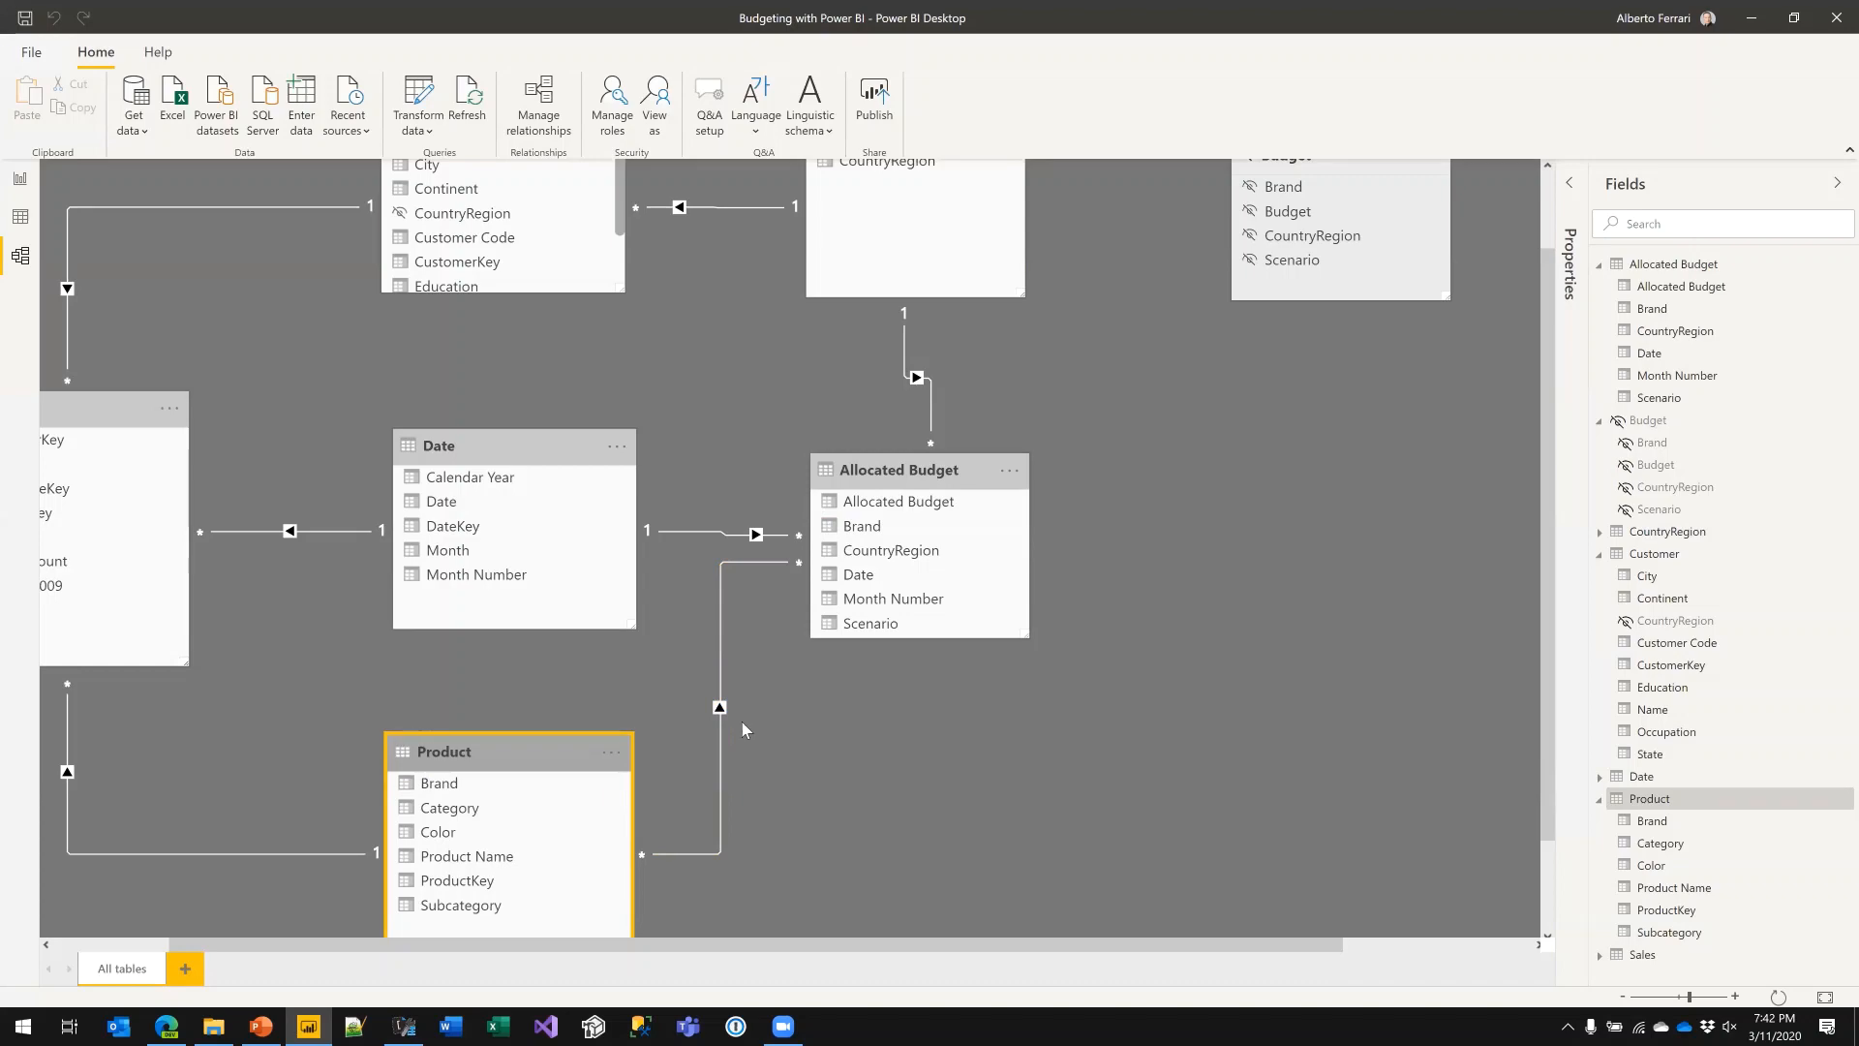
- On the Budgeting page, add Color from the Product table below Brand in the matrix rows and expand Contoso under China
left_click(18, 182)
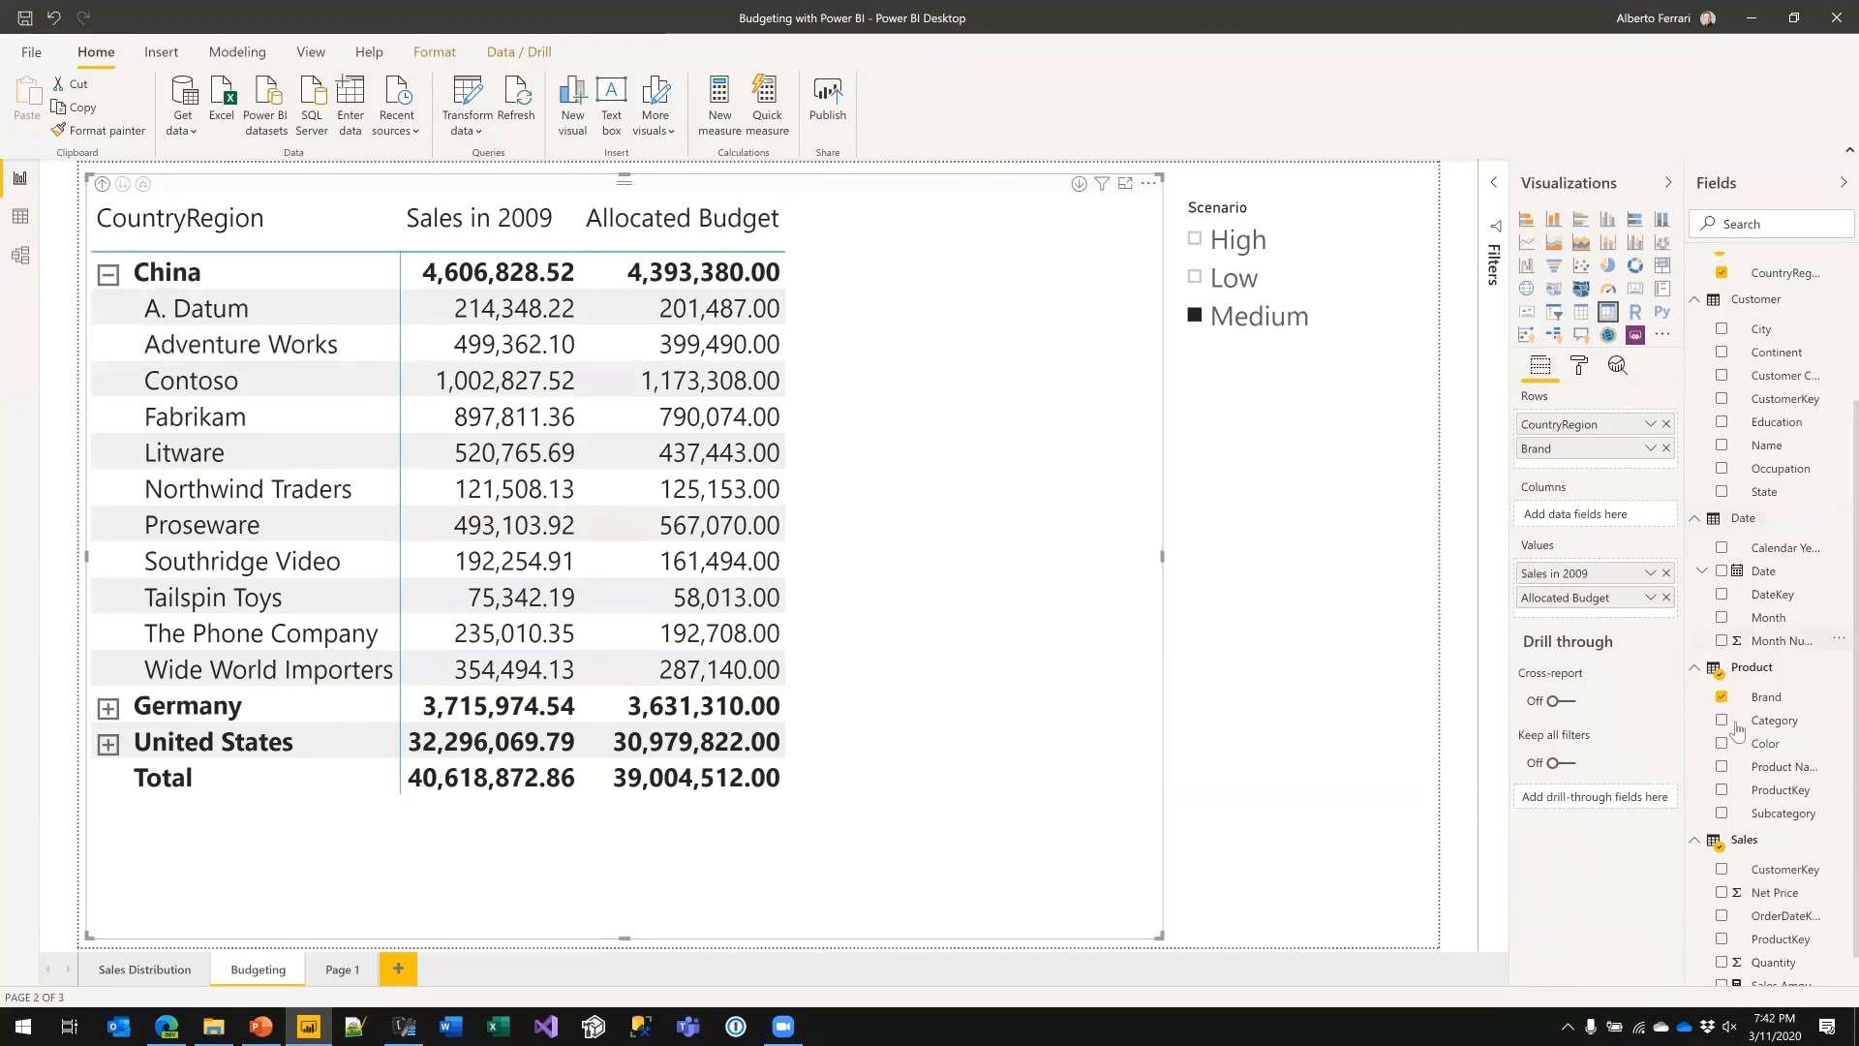
left_click_drag(1785, 755, 1653, 476)
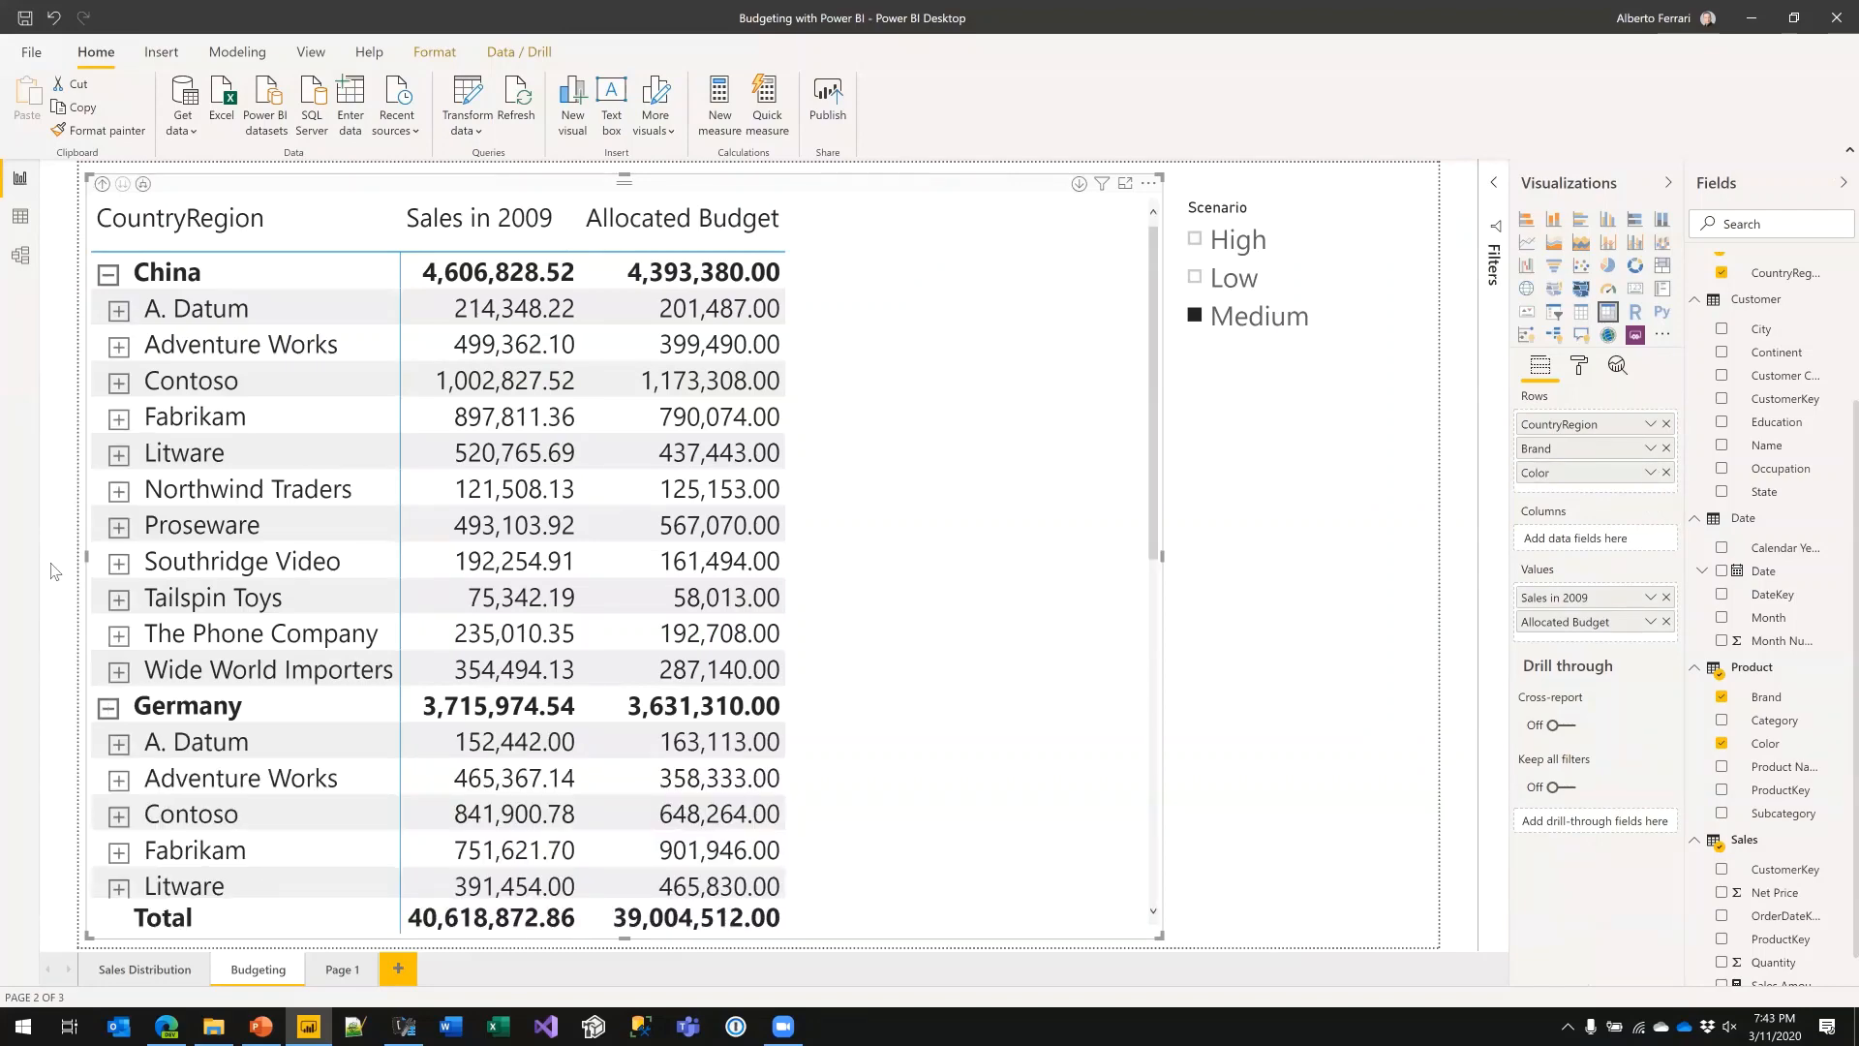
left_click(118, 383)
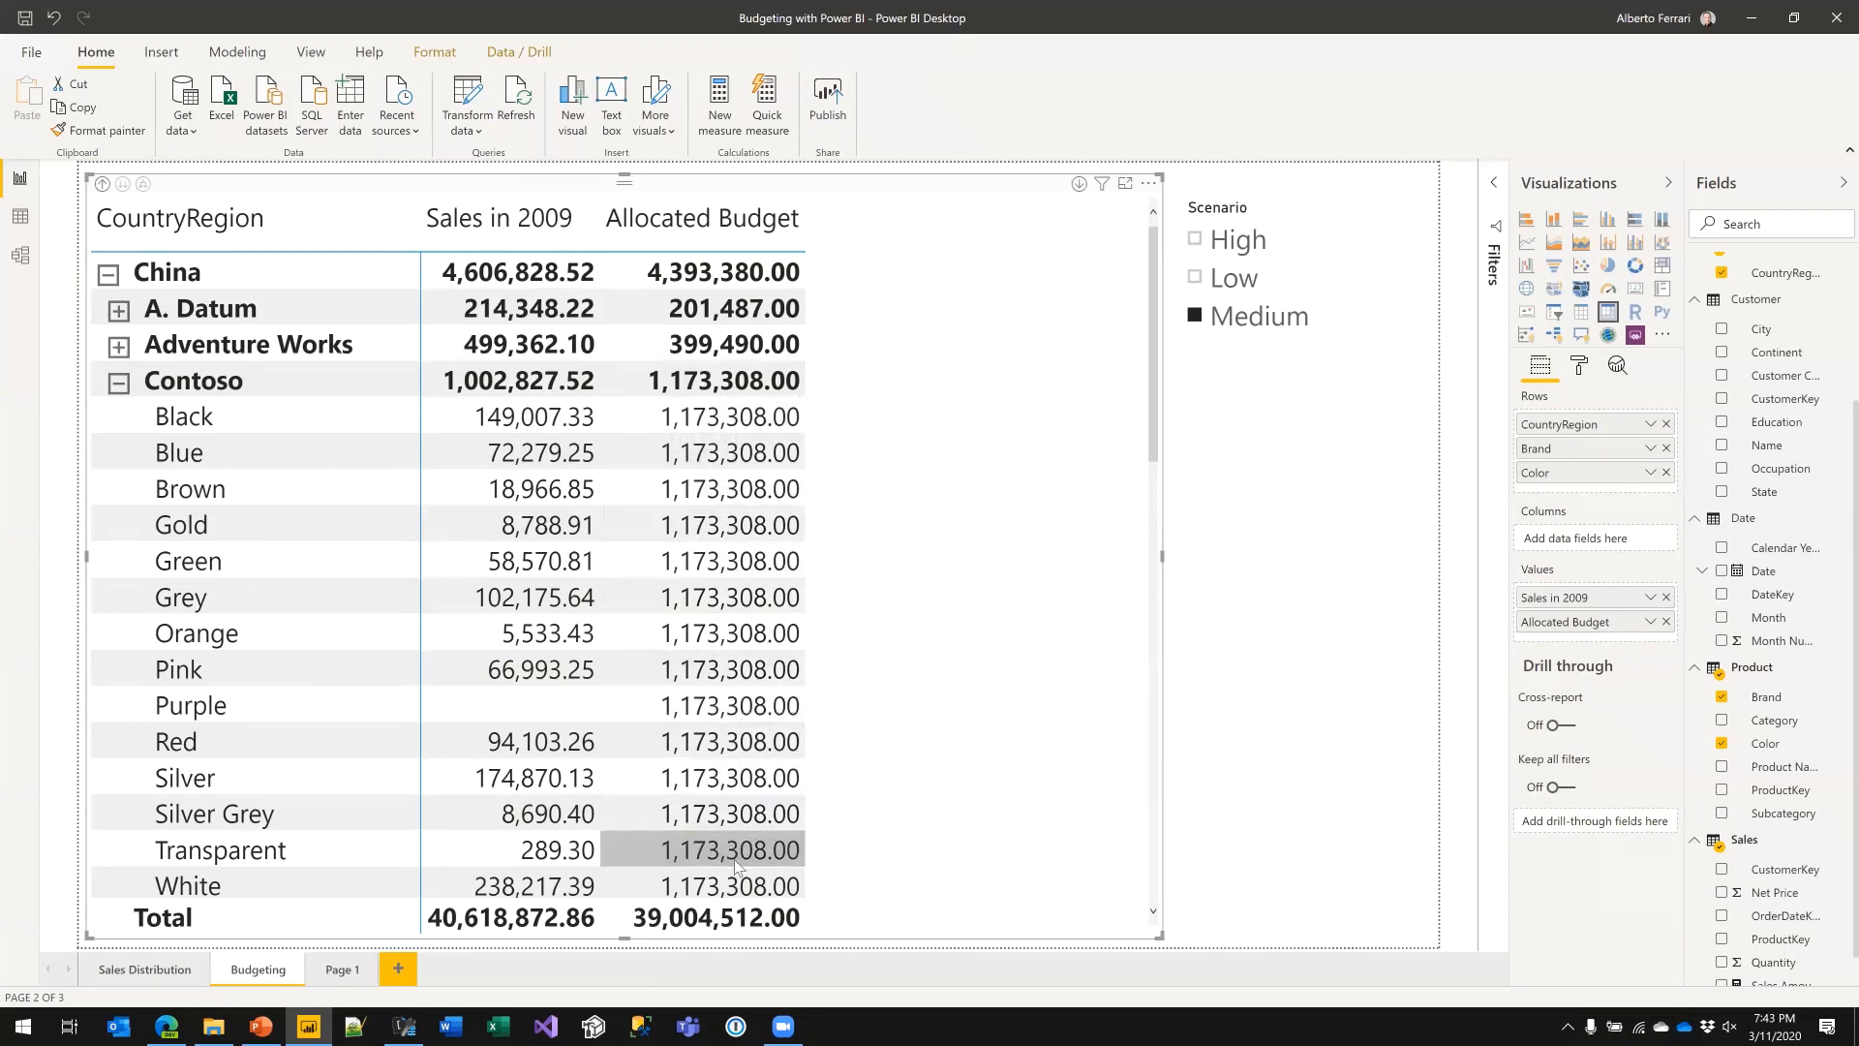
scroll(745, 867, "down", 2)
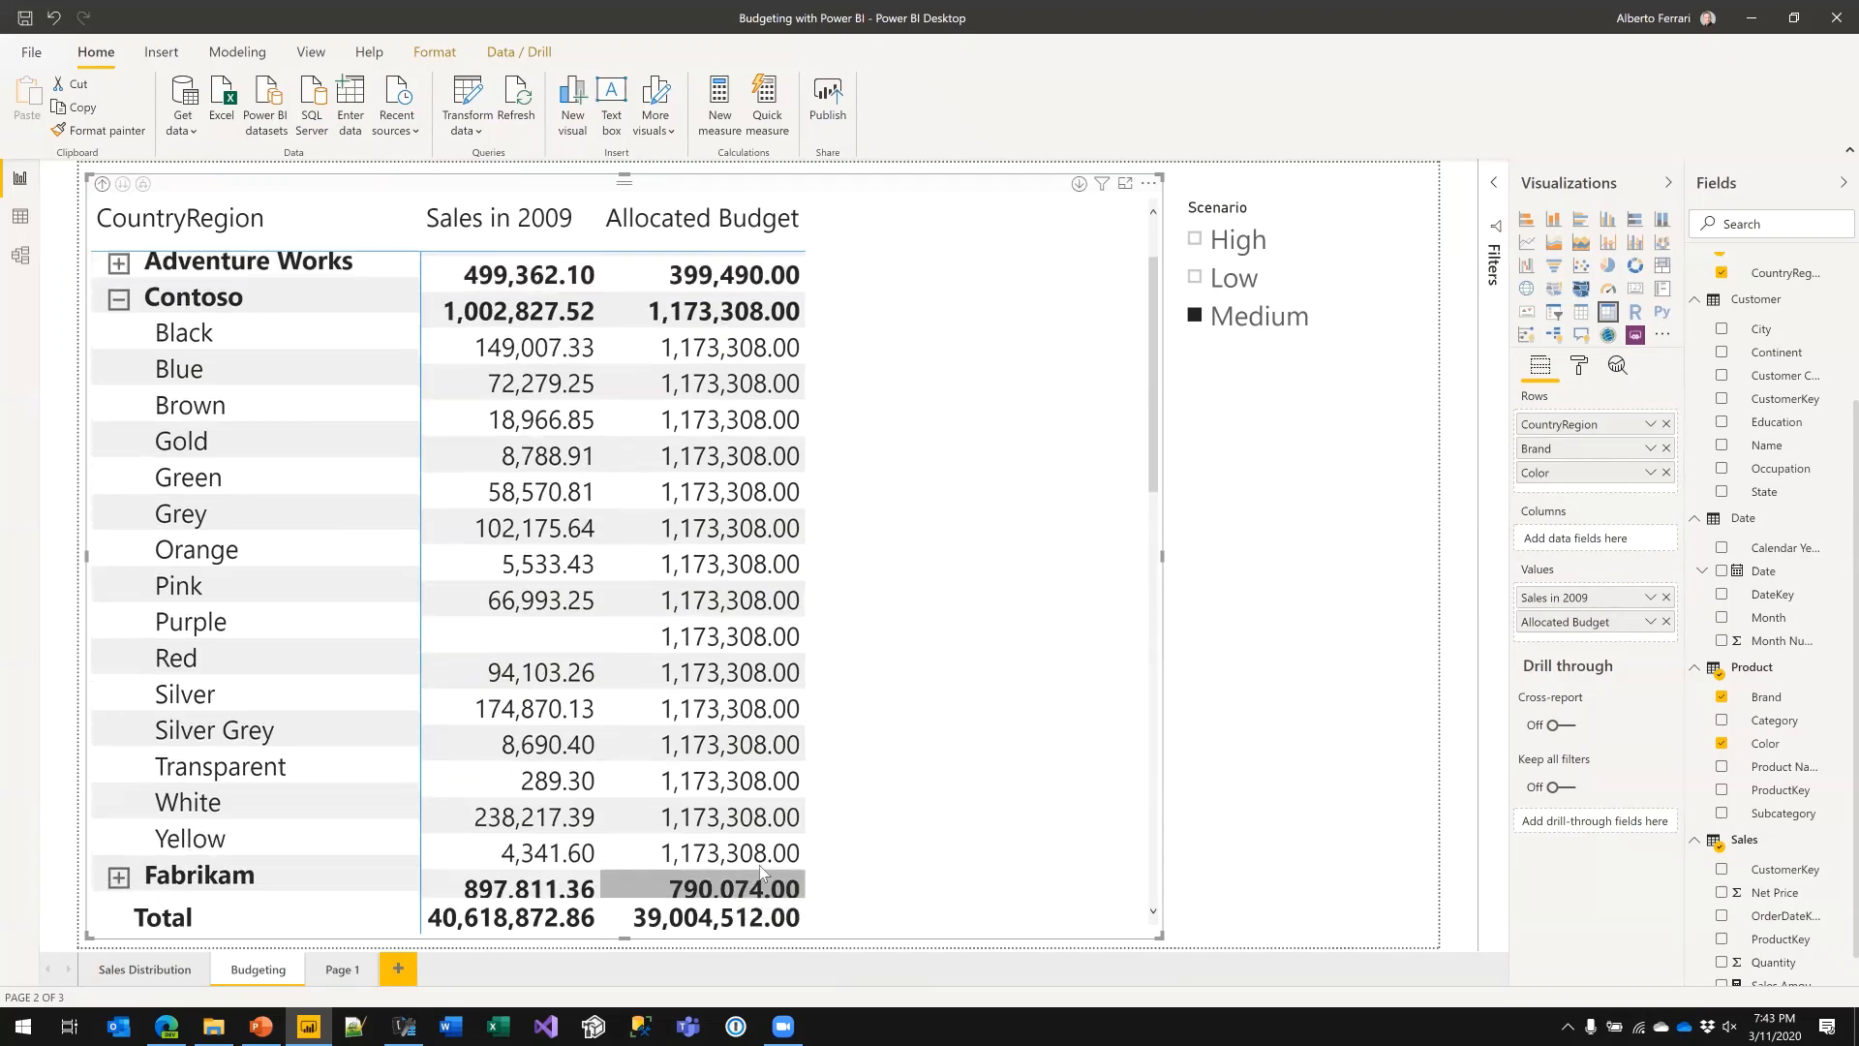
scroll(762, 871, "up", 2)
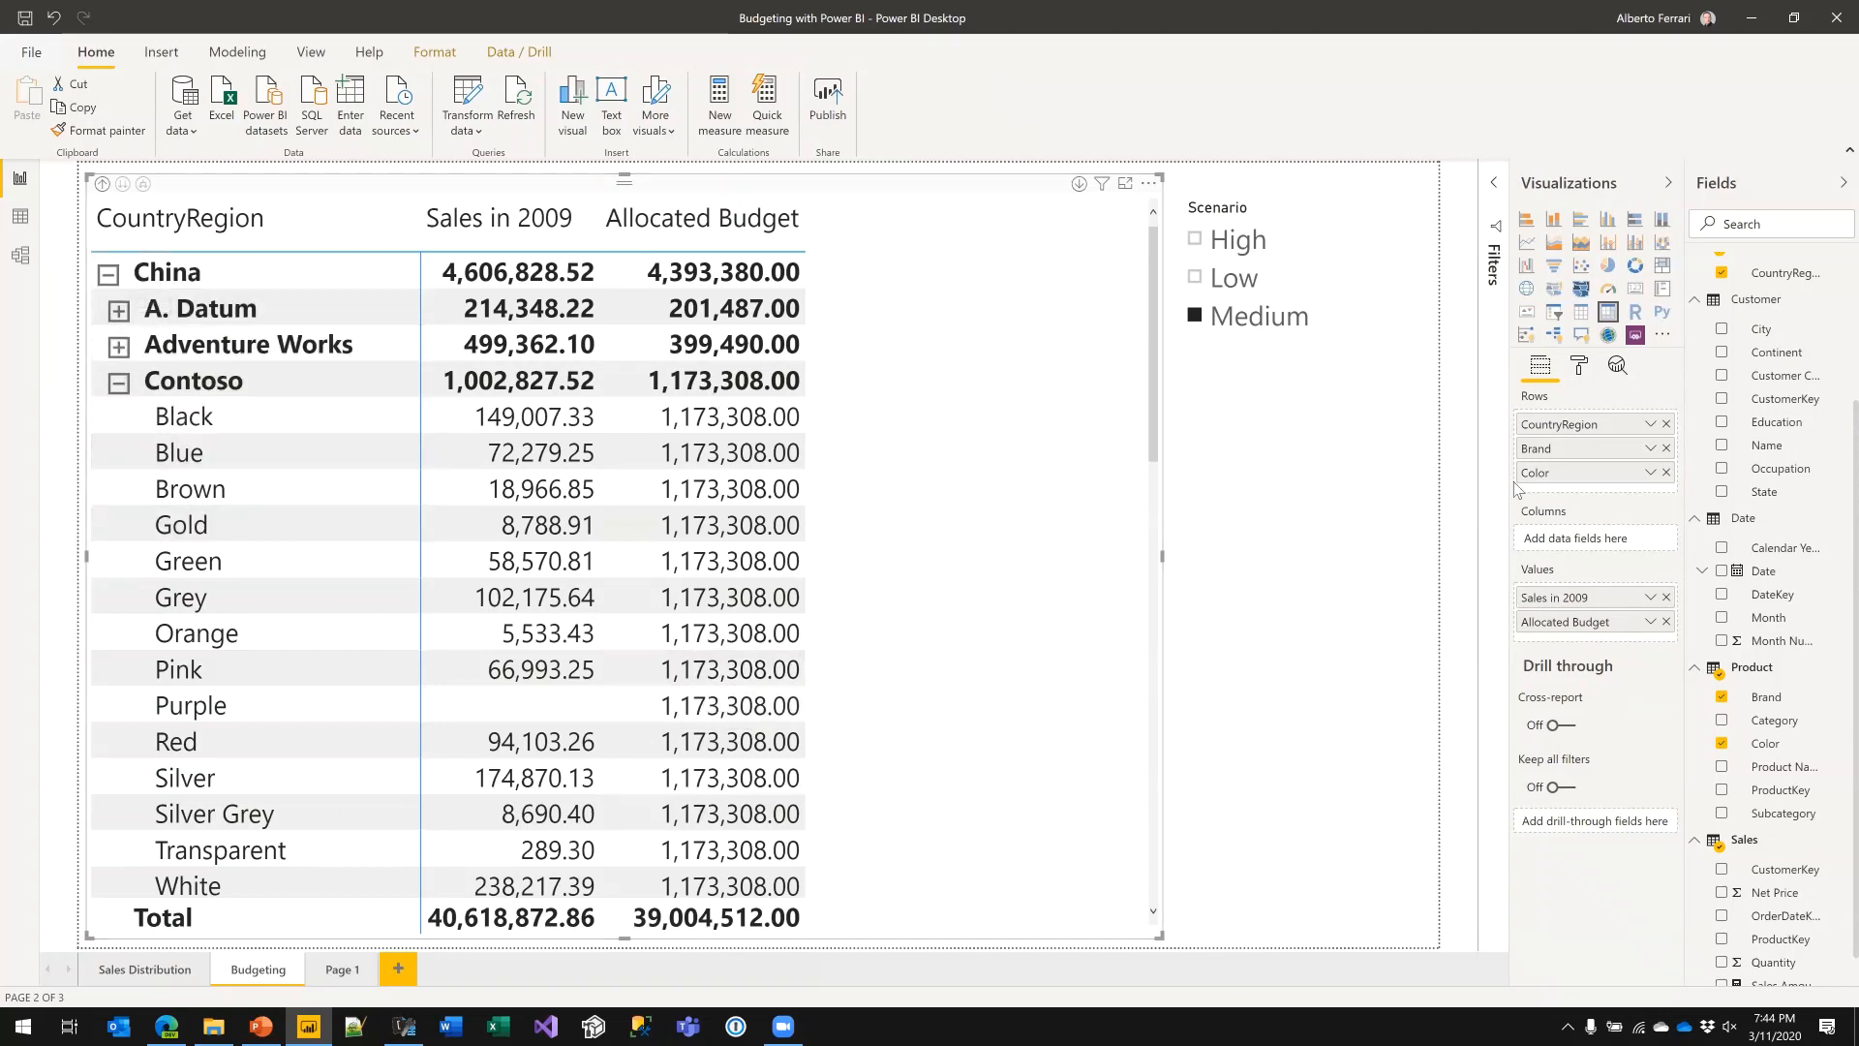
- Try the matrix with only Color in its rows by removing CountryRegion and Brand, and undo both removals
left_click(1667, 423)
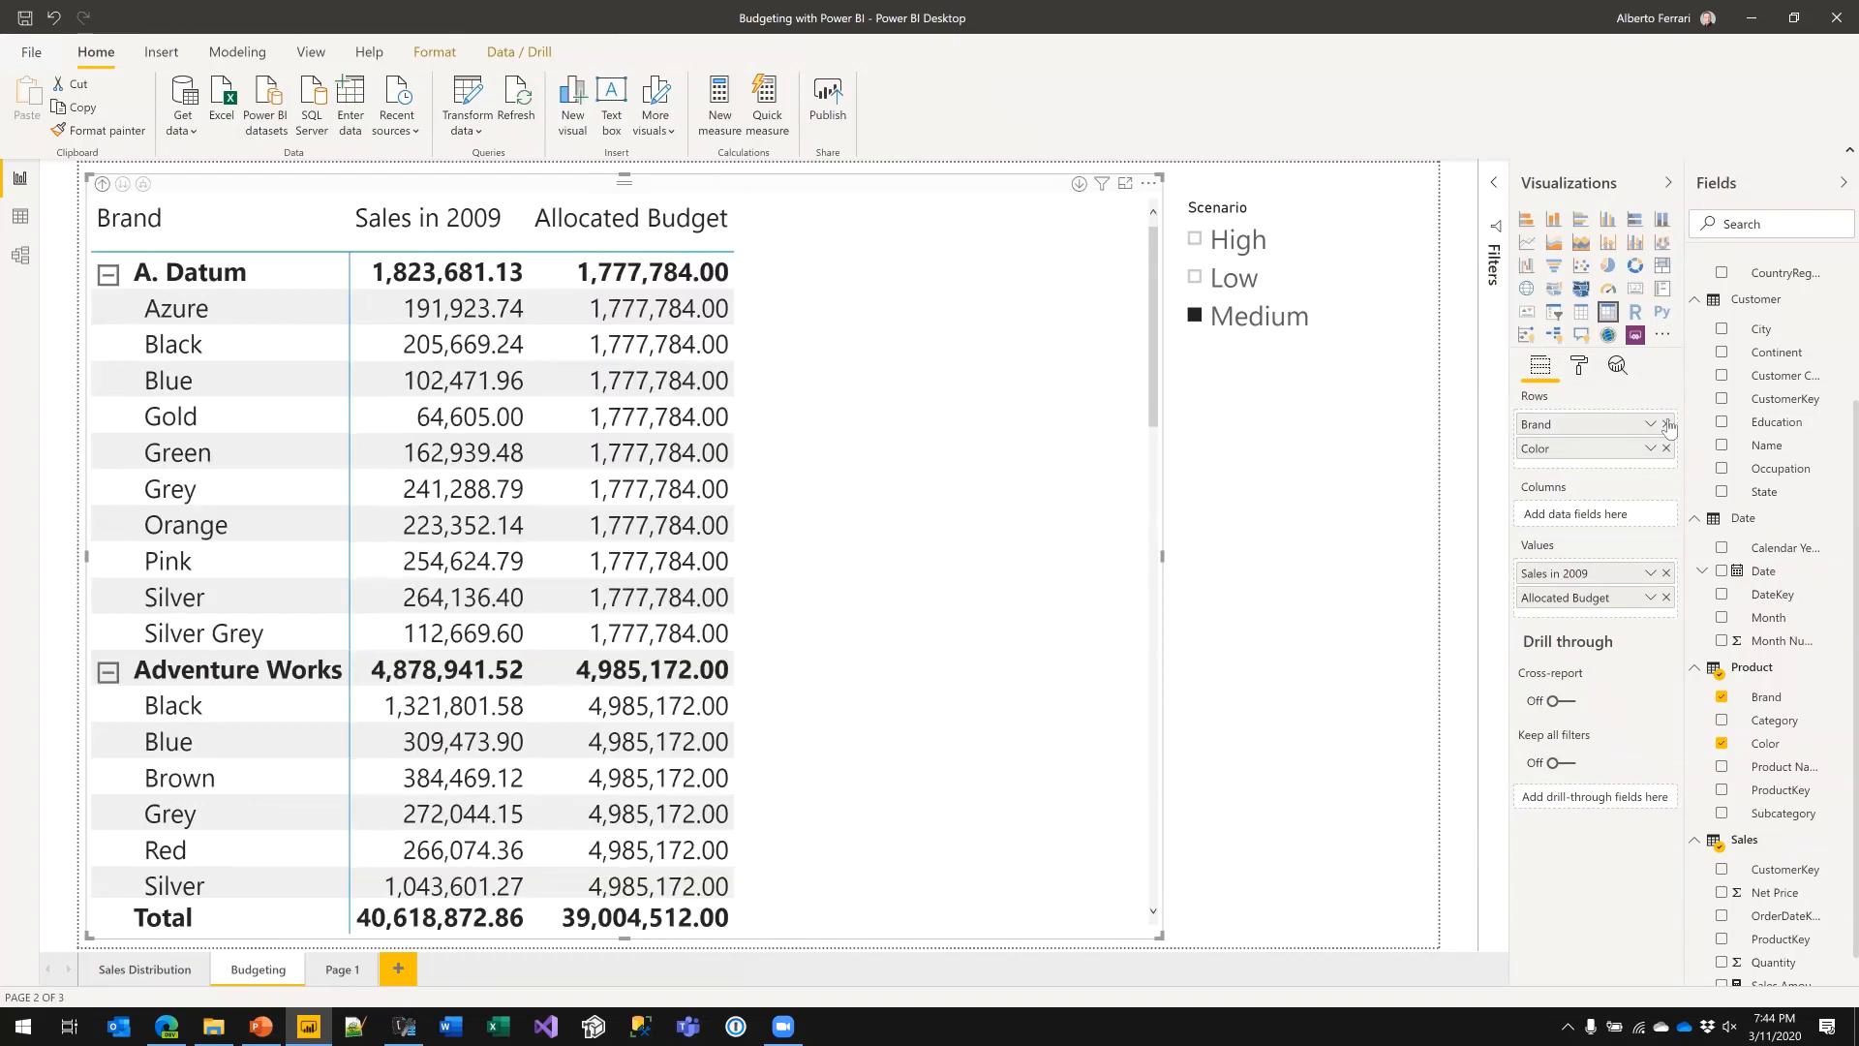
left_click(1666, 424)
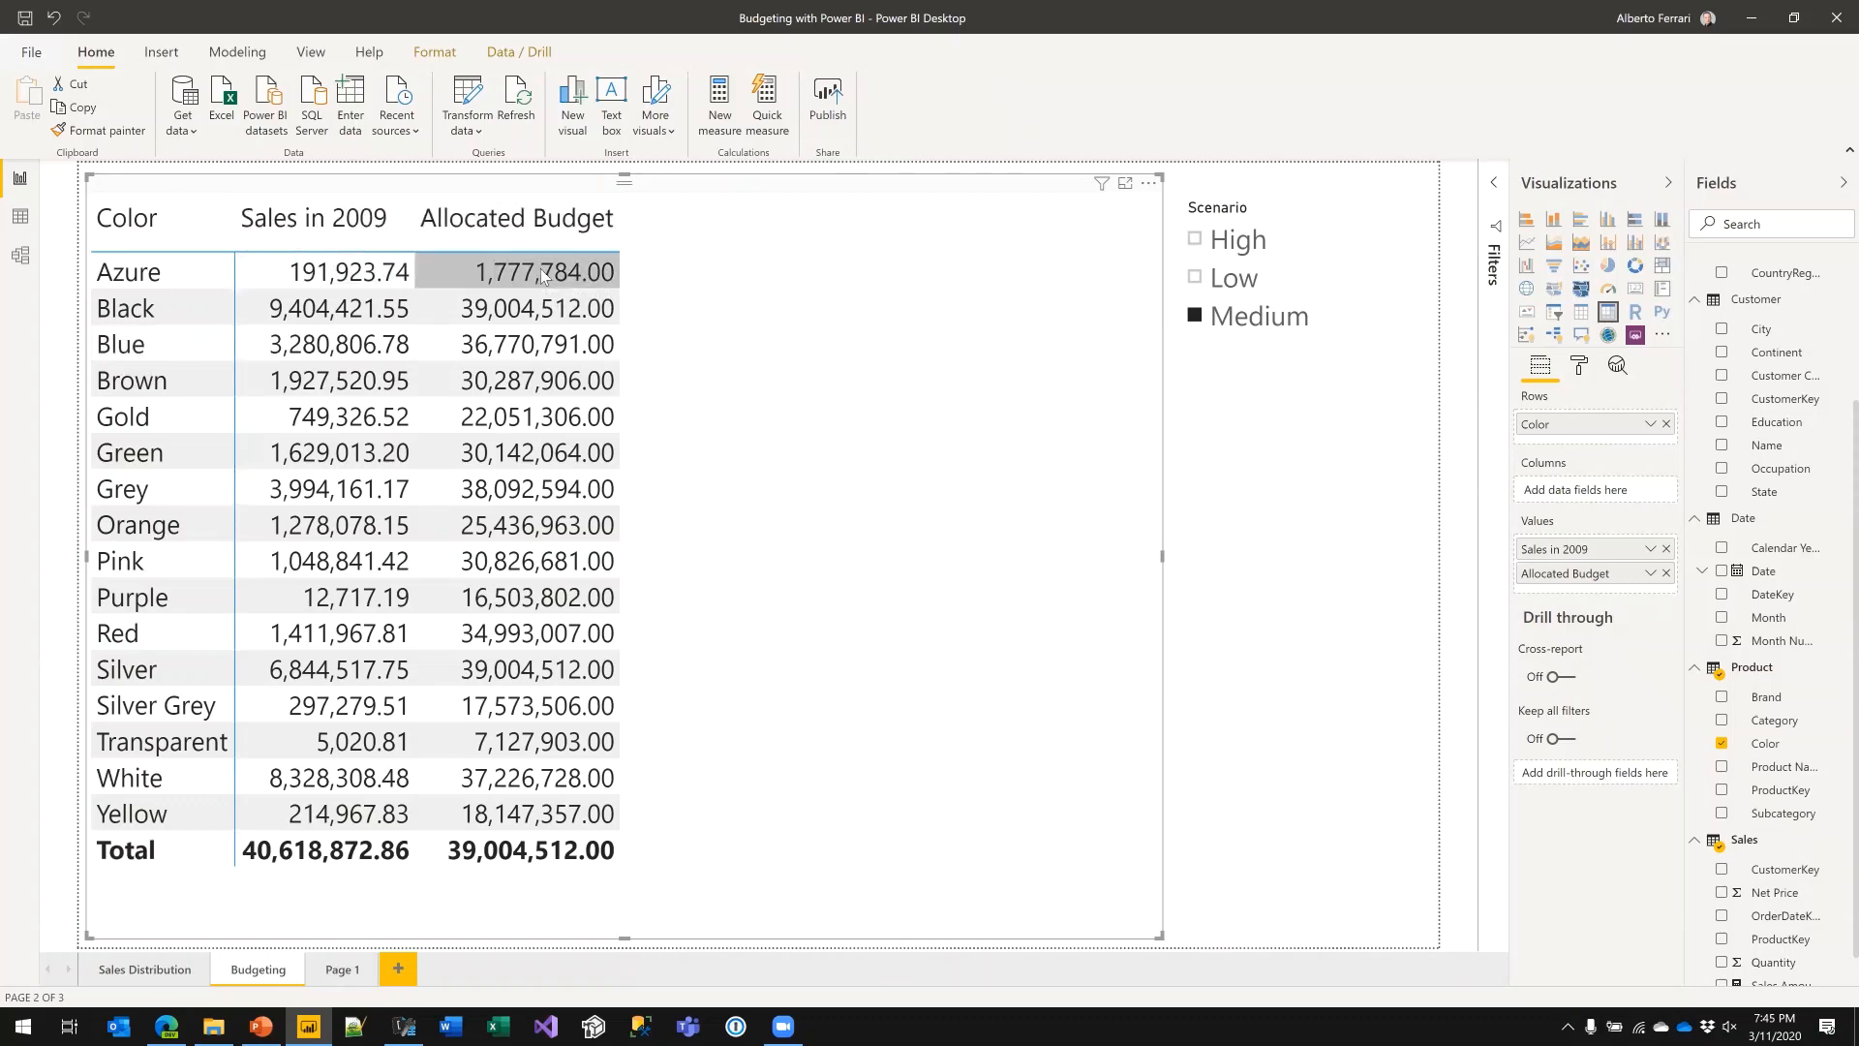
key("ctrl+z")
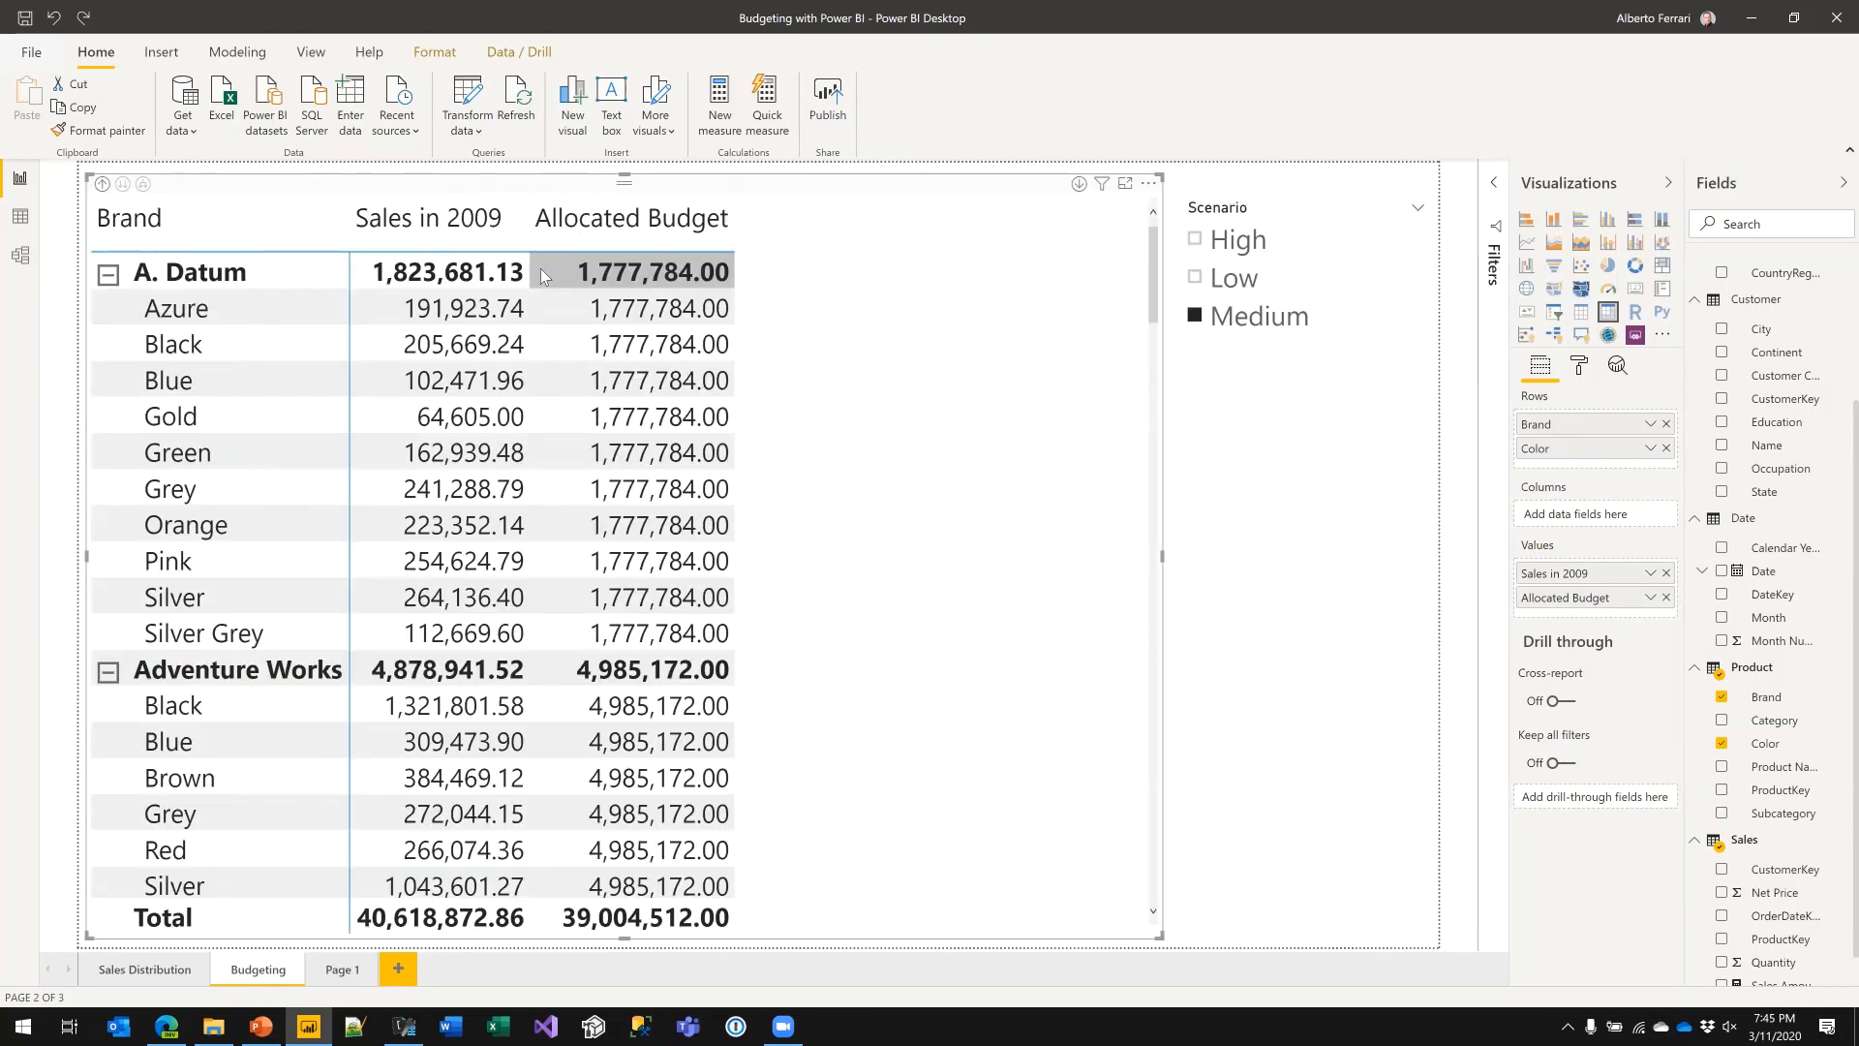
key("ctrl+y")
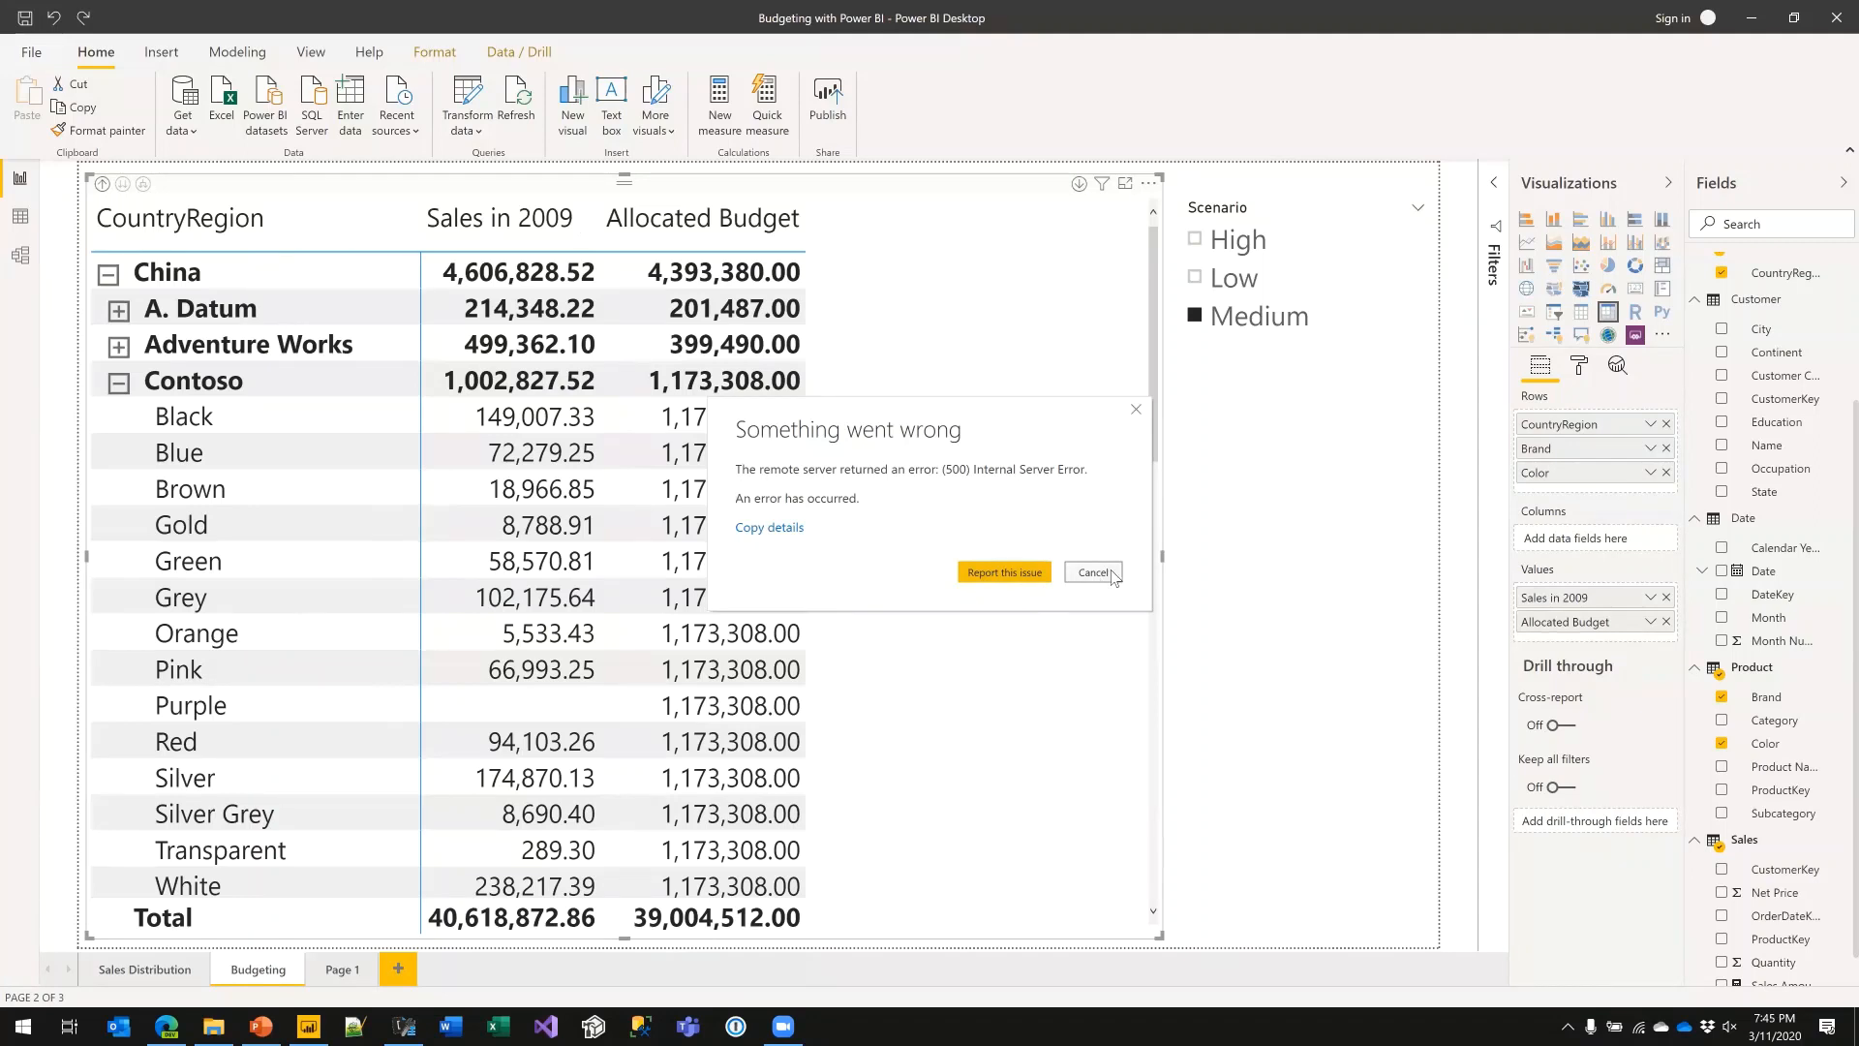
left_click(1094, 573)
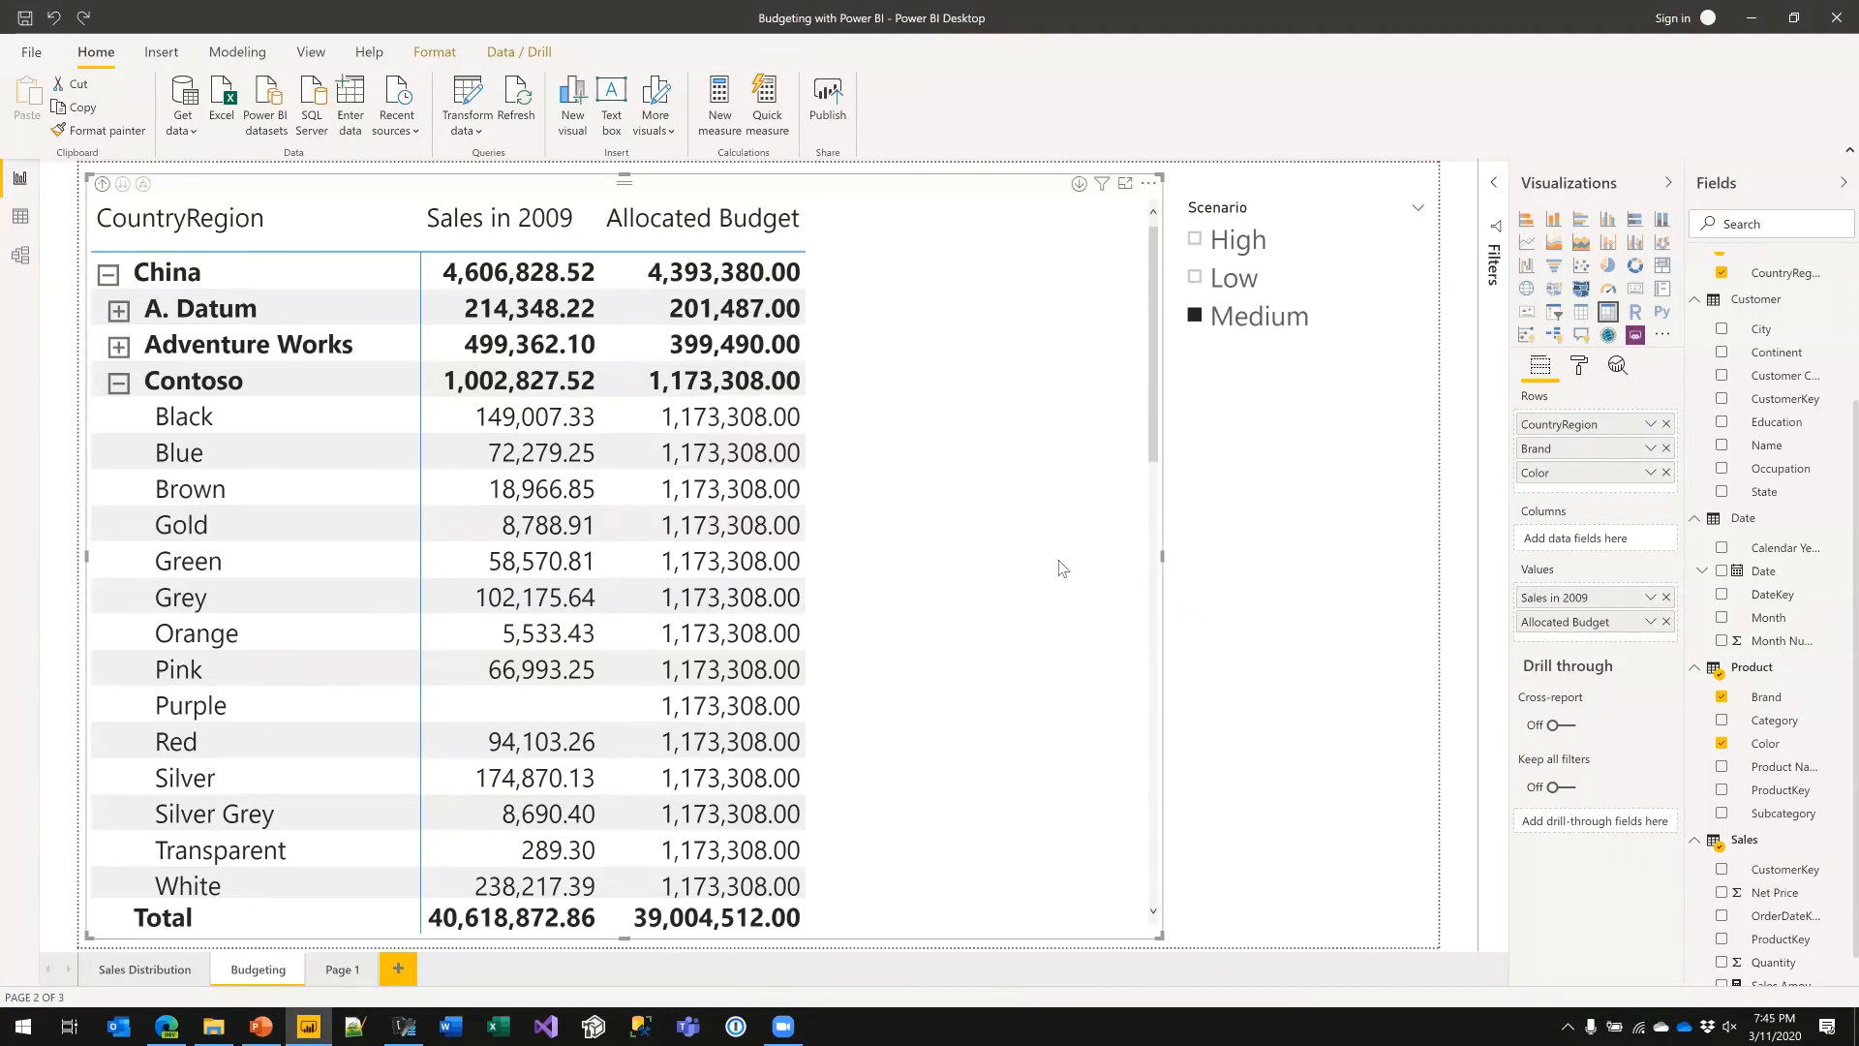
- Shorten the Scenario slicer so its frame ends just below the Medium option
left_click(1236, 427)
left_click(1010, 514)
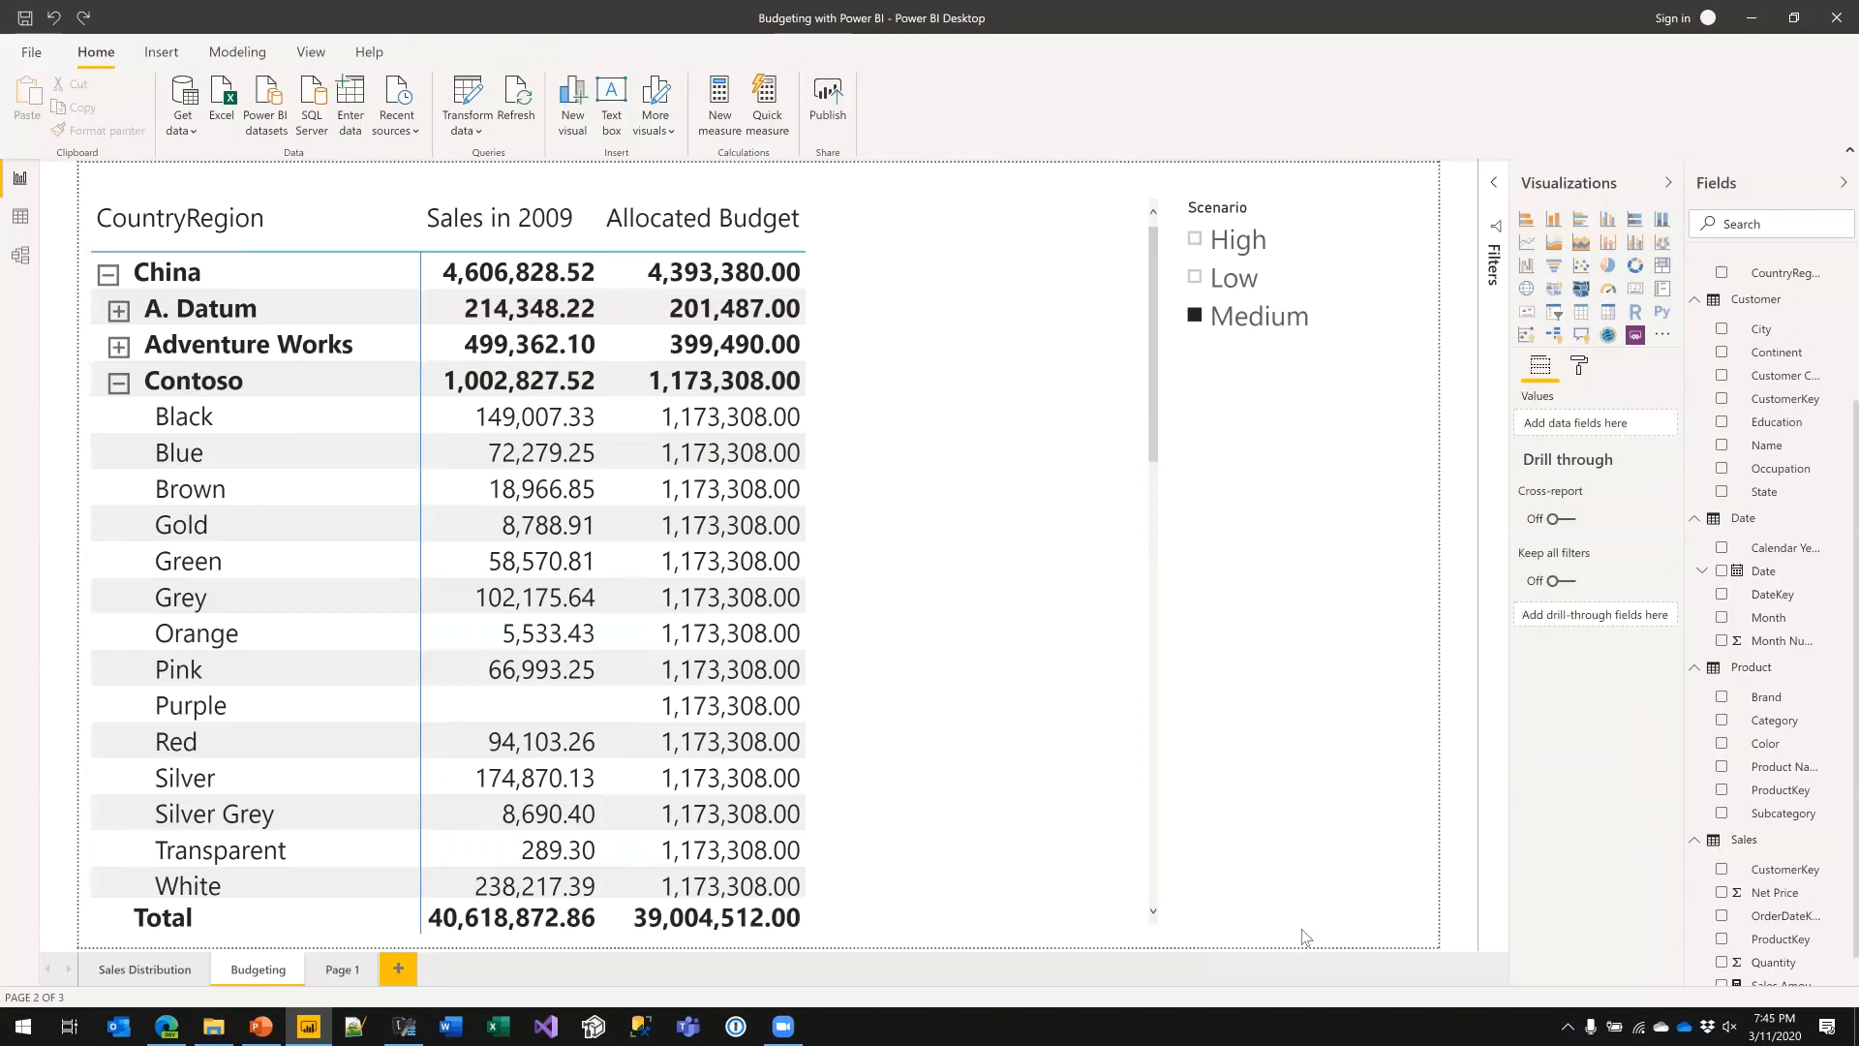
left_click(1276, 395)
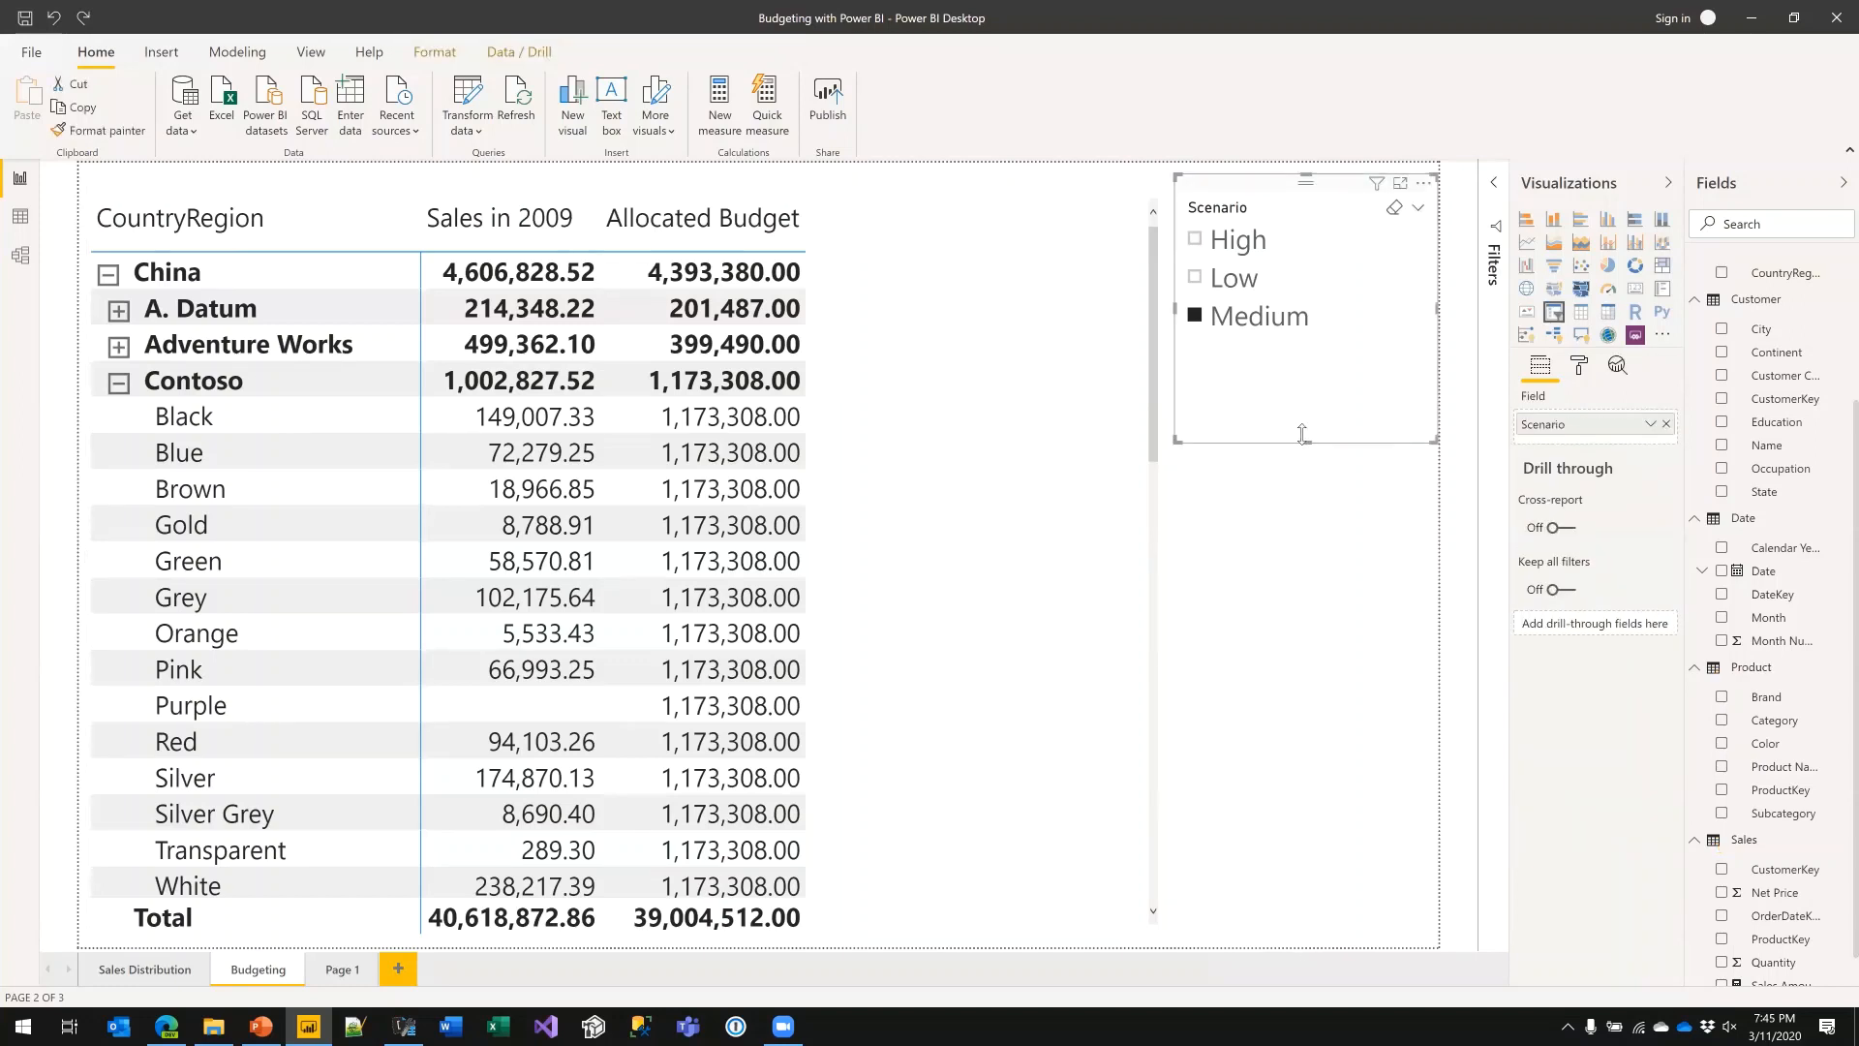
left_click_drag(1306, 442, 1306, 361)
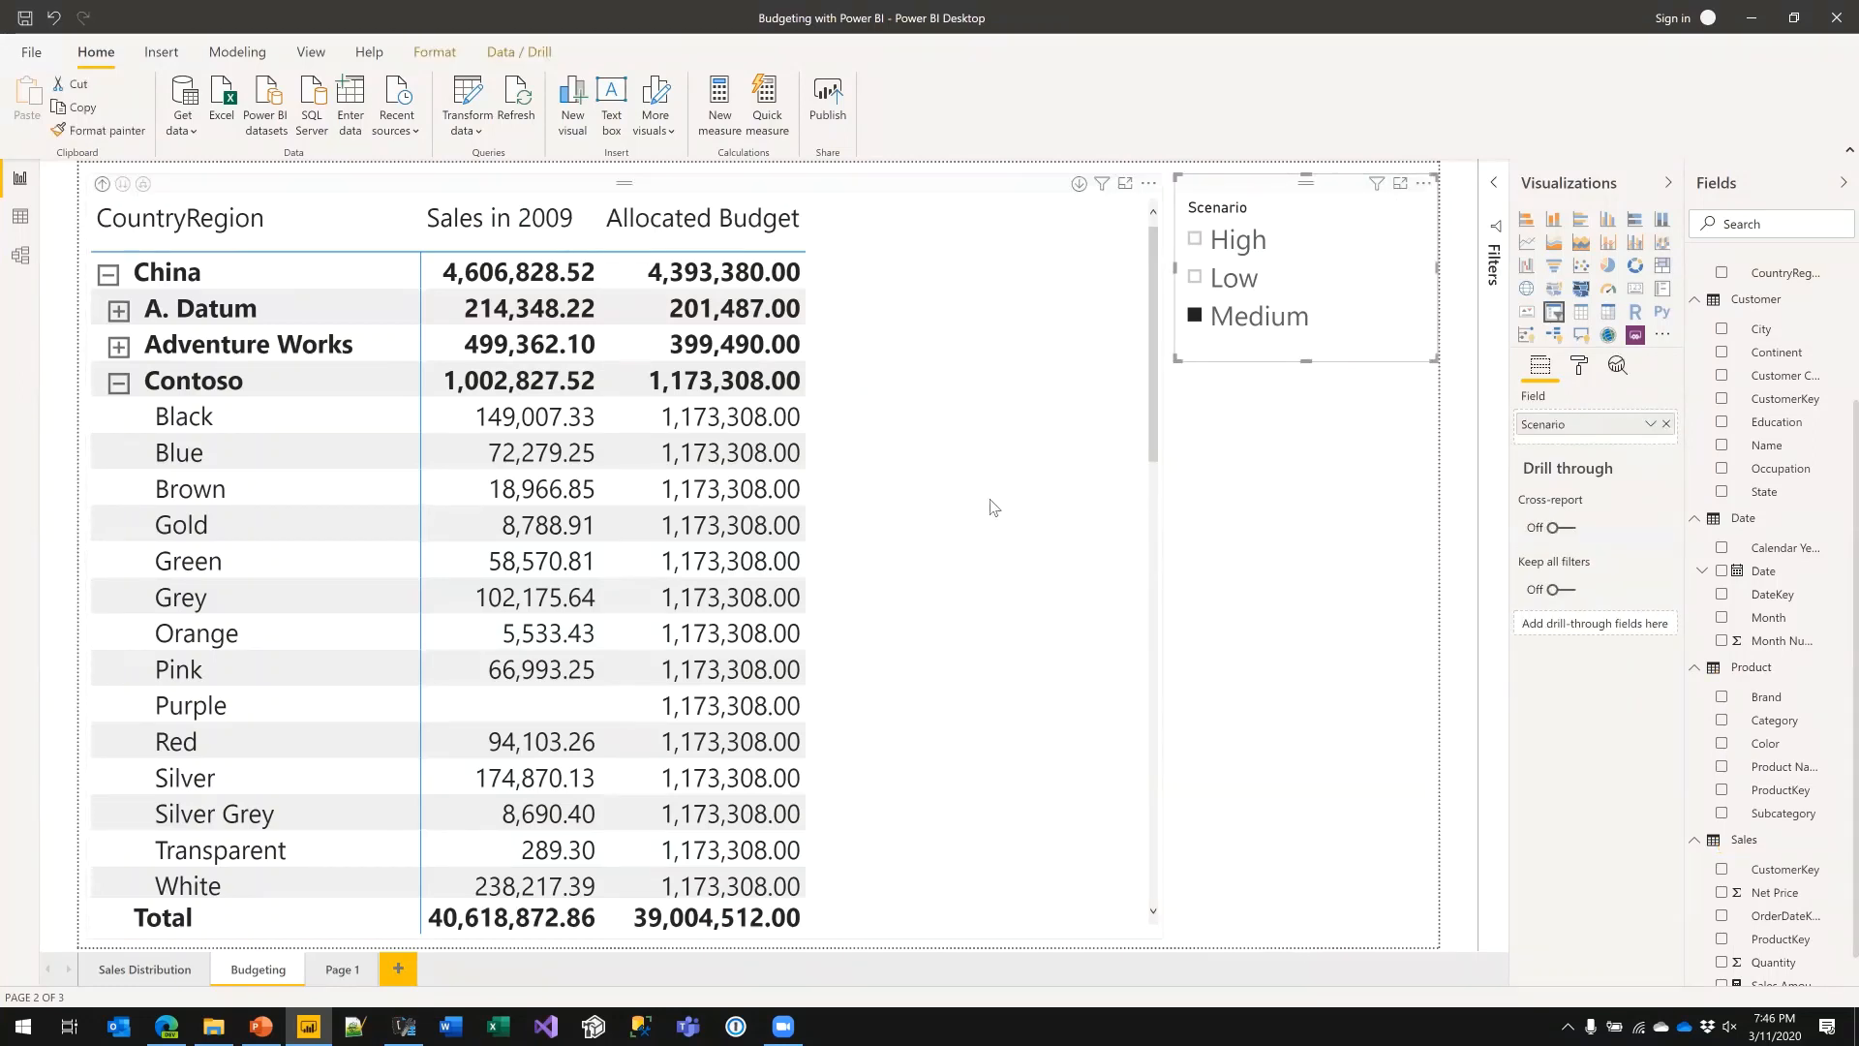
- With the matrix selected, create a measure in the Allocated Budget table: #Prods = COUNTROWS ( 'Product' )
left_click(991, 507)
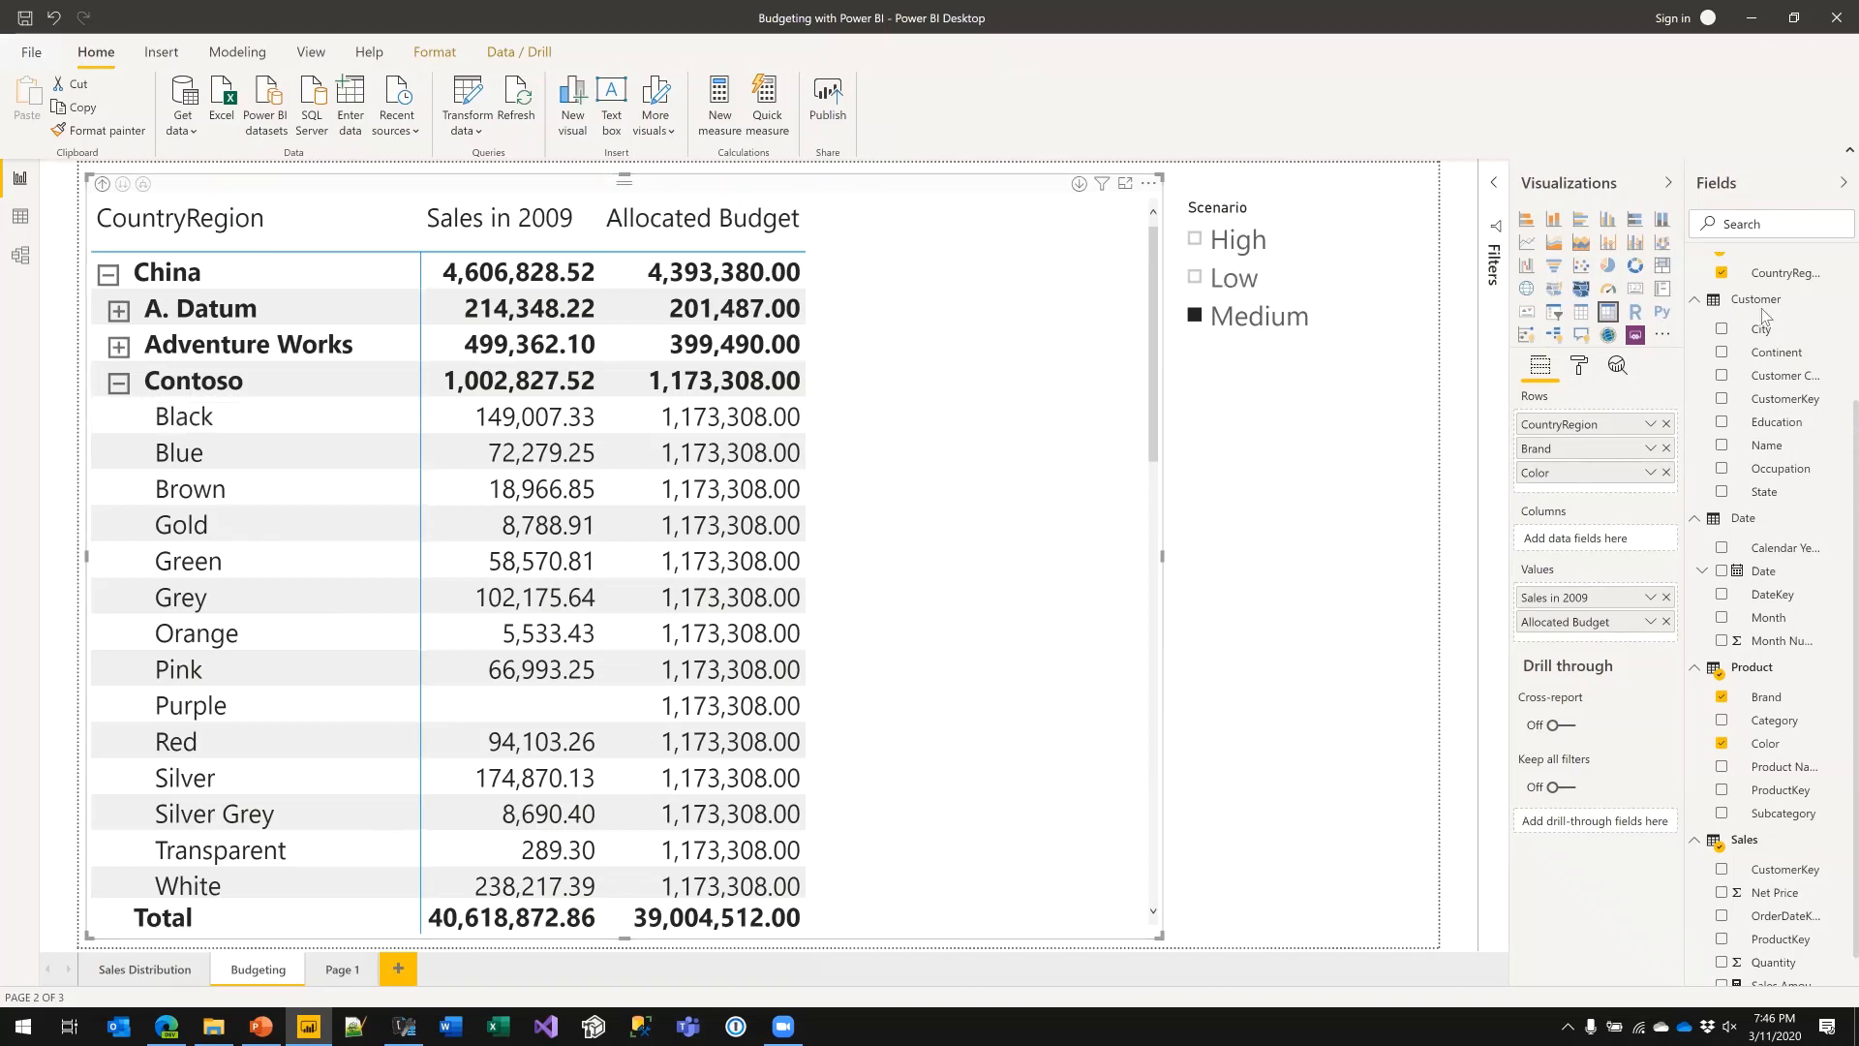
scroll(1803, 302, "up", 2)
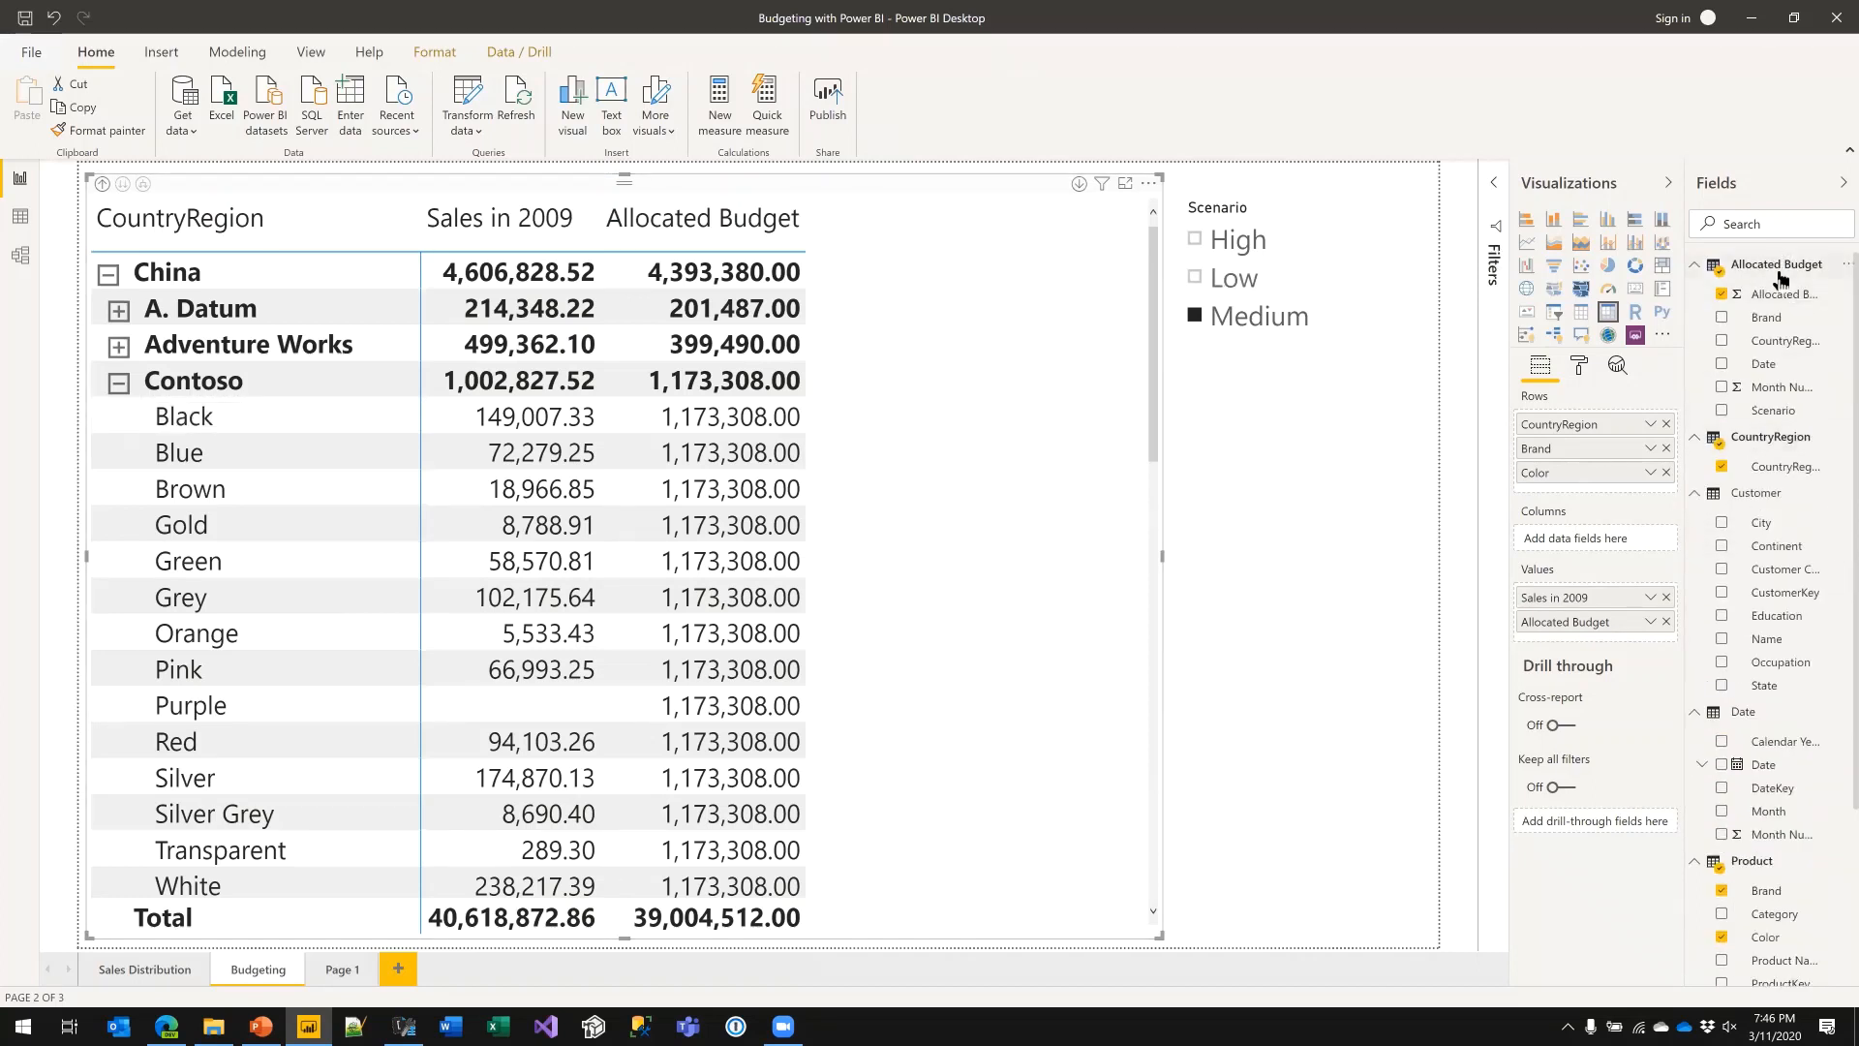
right_click(1780, 273)
left_click(1777, 291)
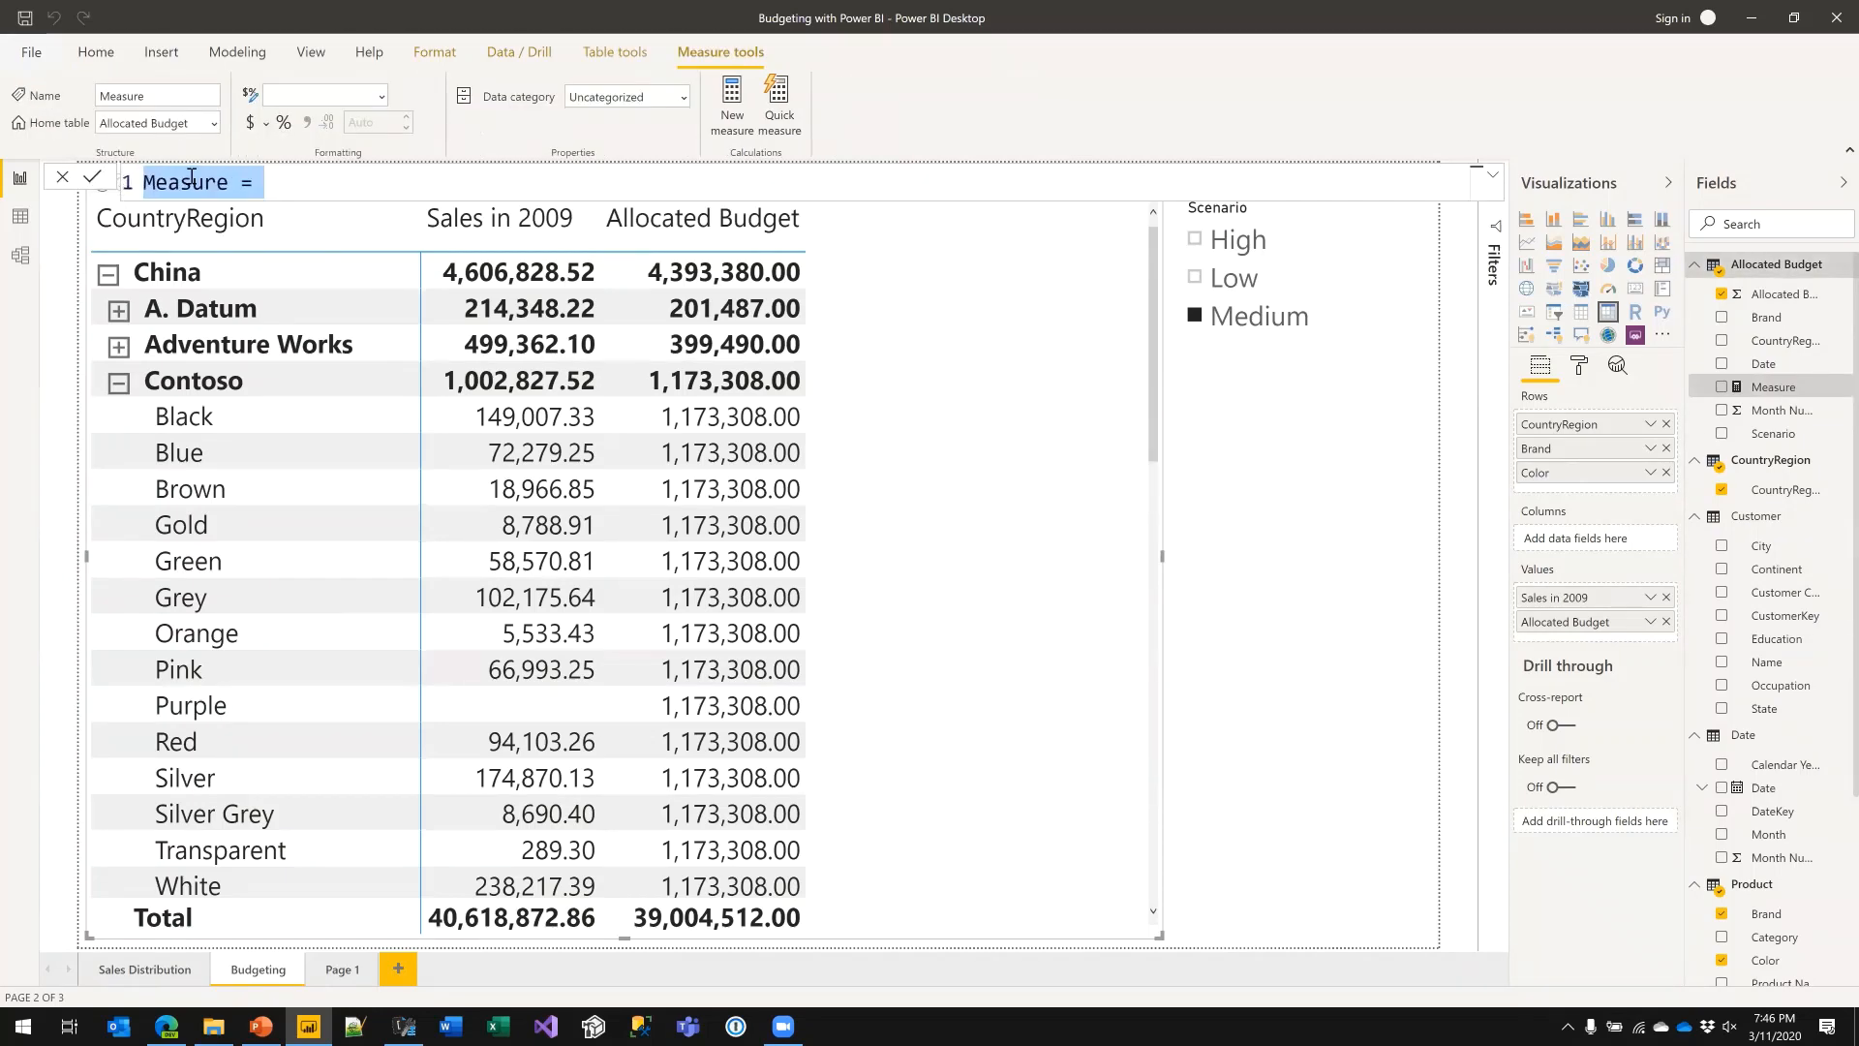
type("@Prods")
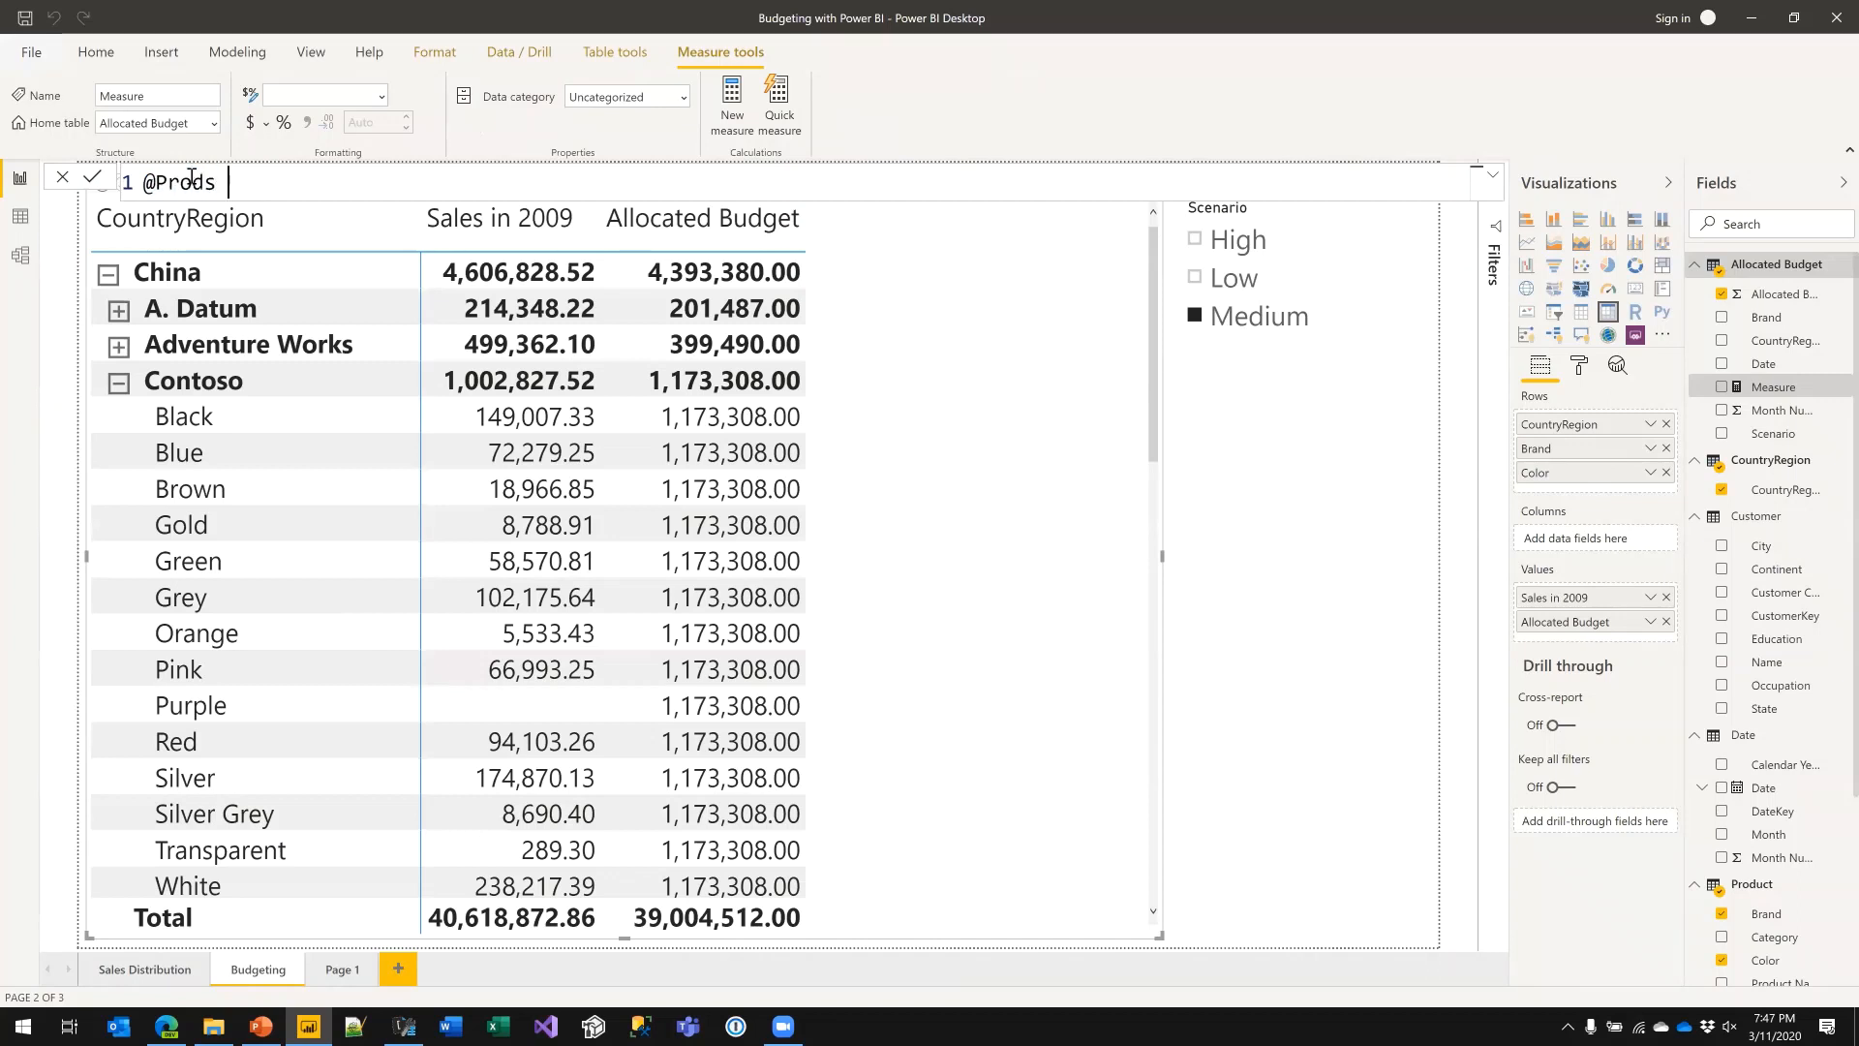
key("BackSpace")
key("BackSpace")
key("BackSpace")
key("BackSpace")
key("BackSpace")
key("BackSpace")
type("#Prods")
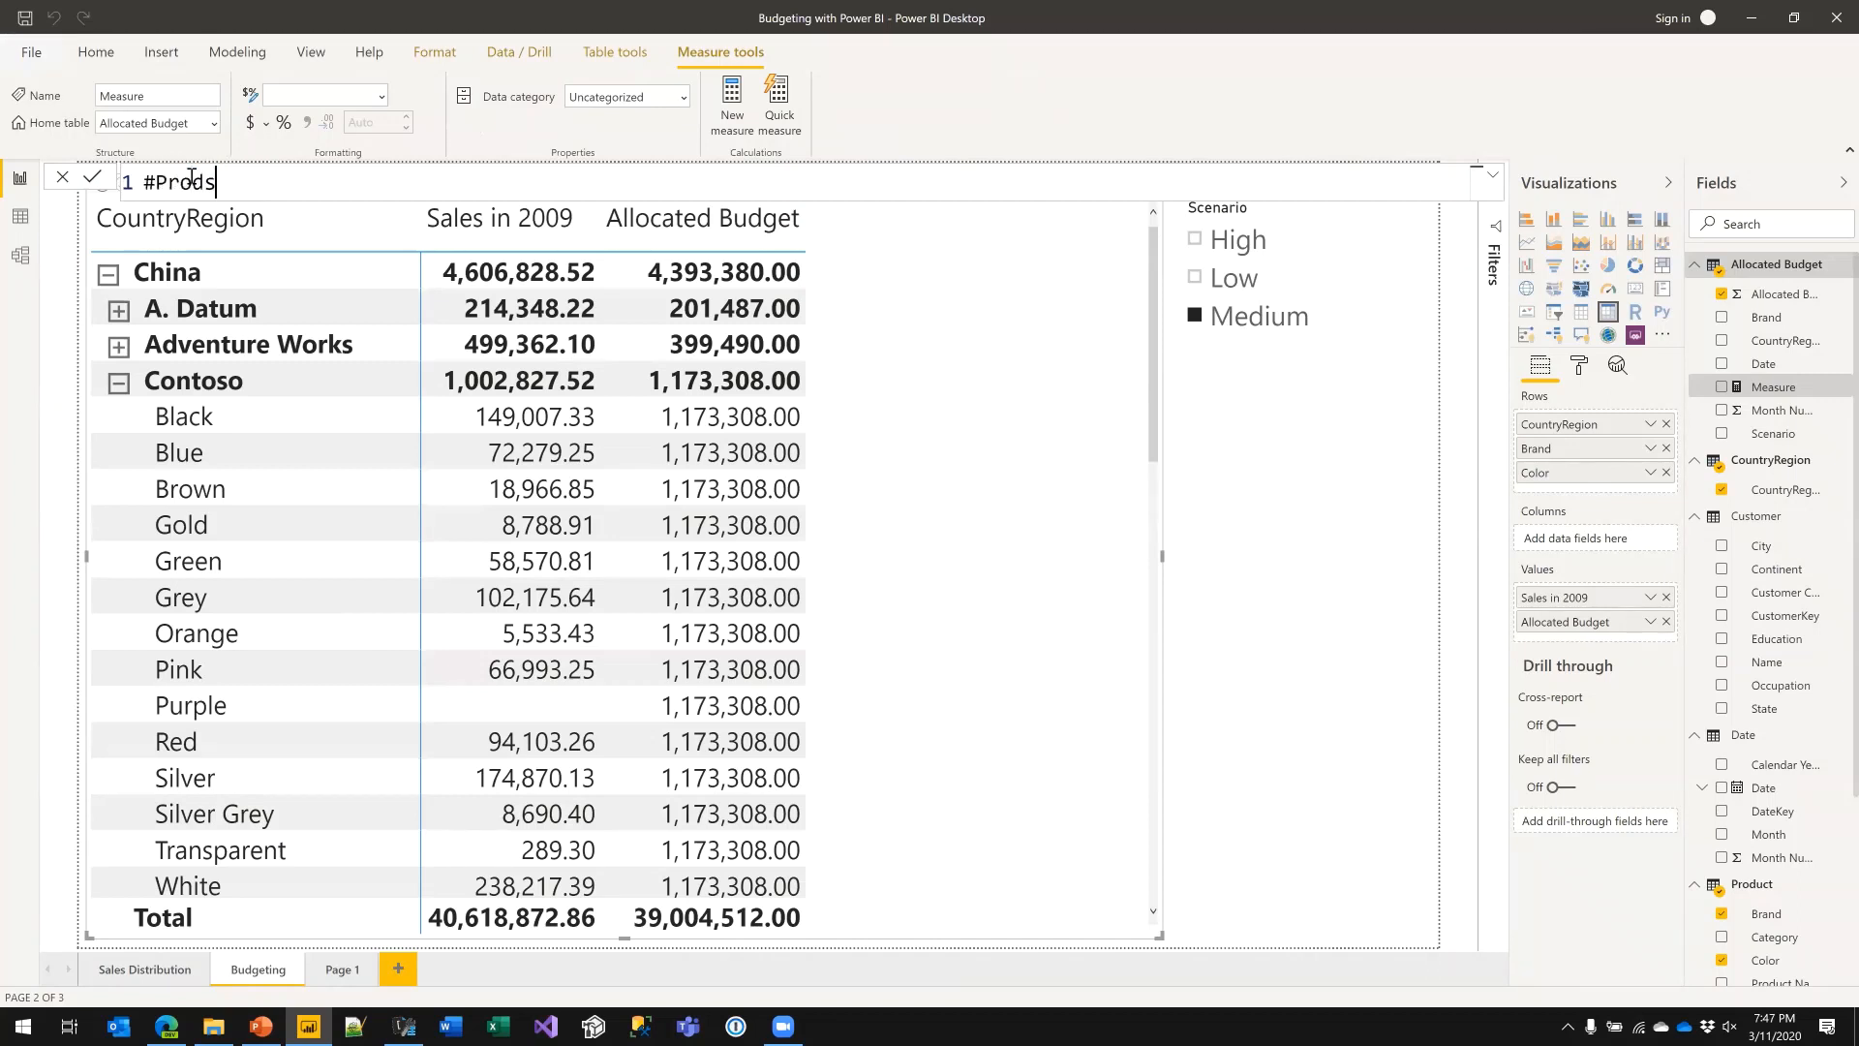
type(" = COUNTRO")
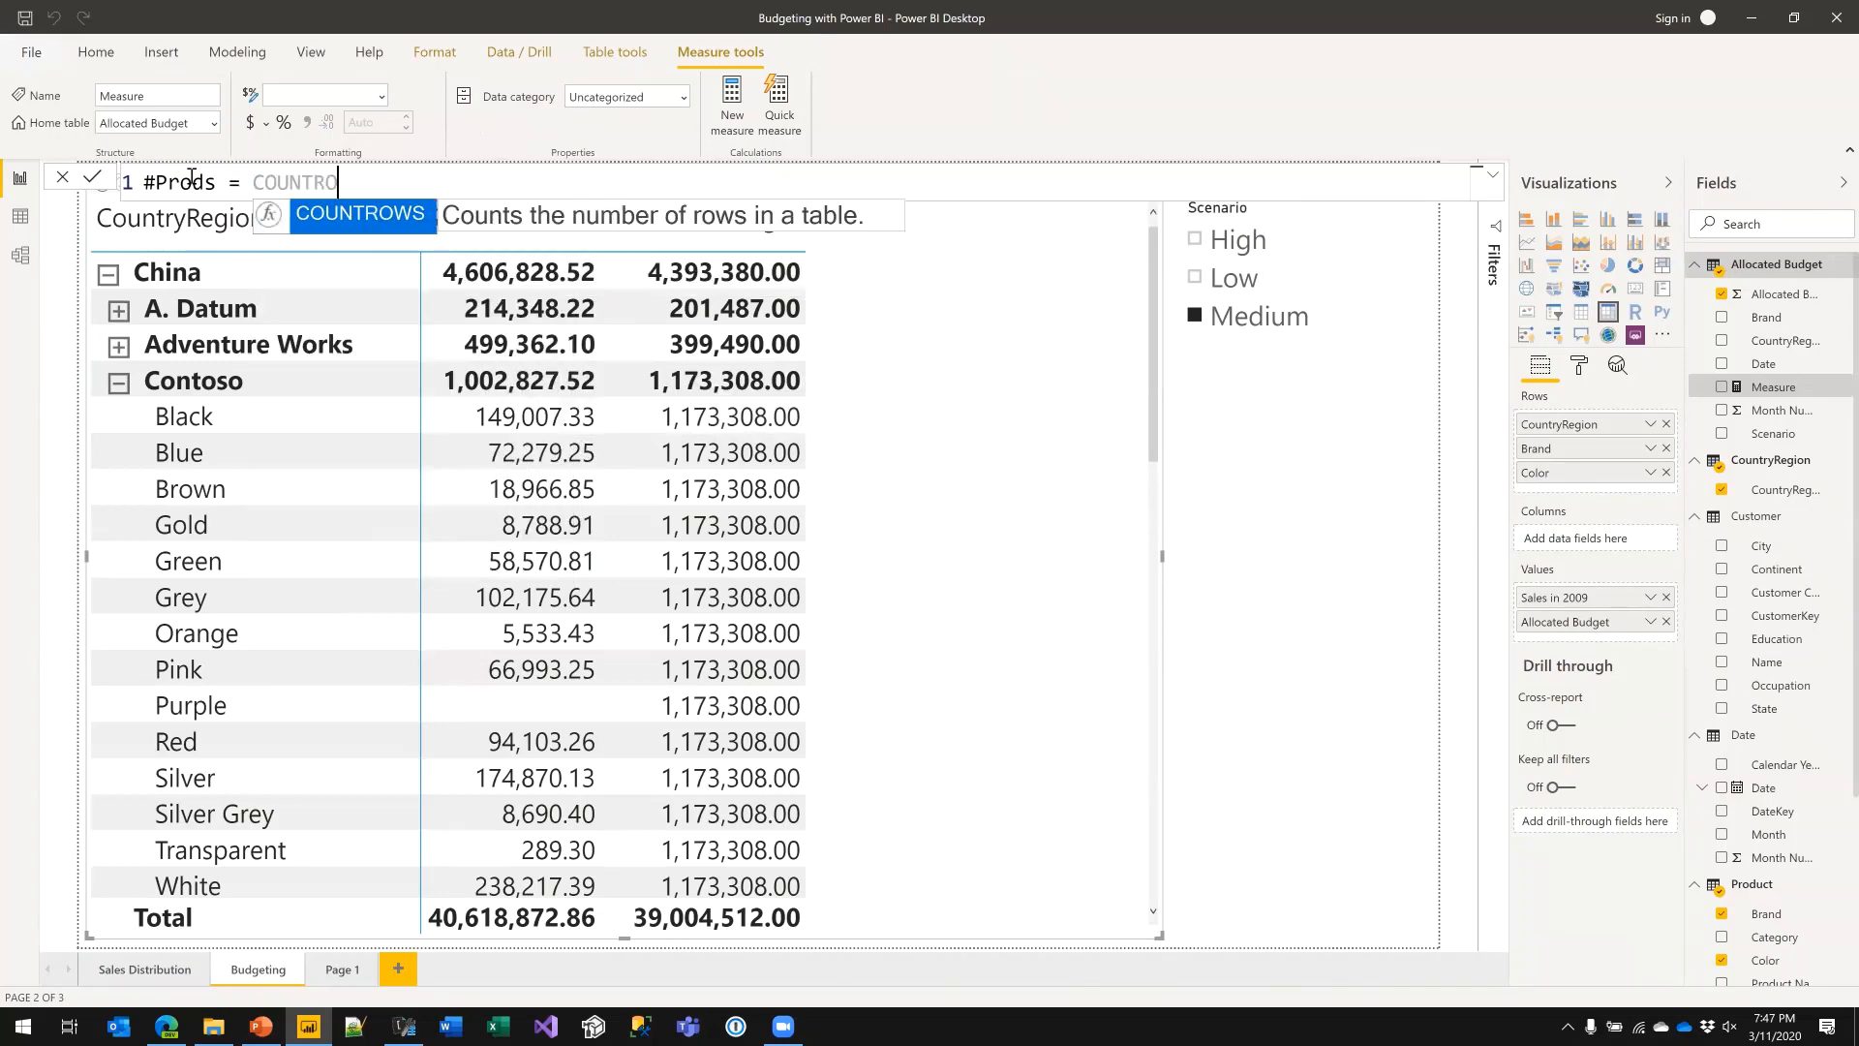
type("WS ( 'Product' )")
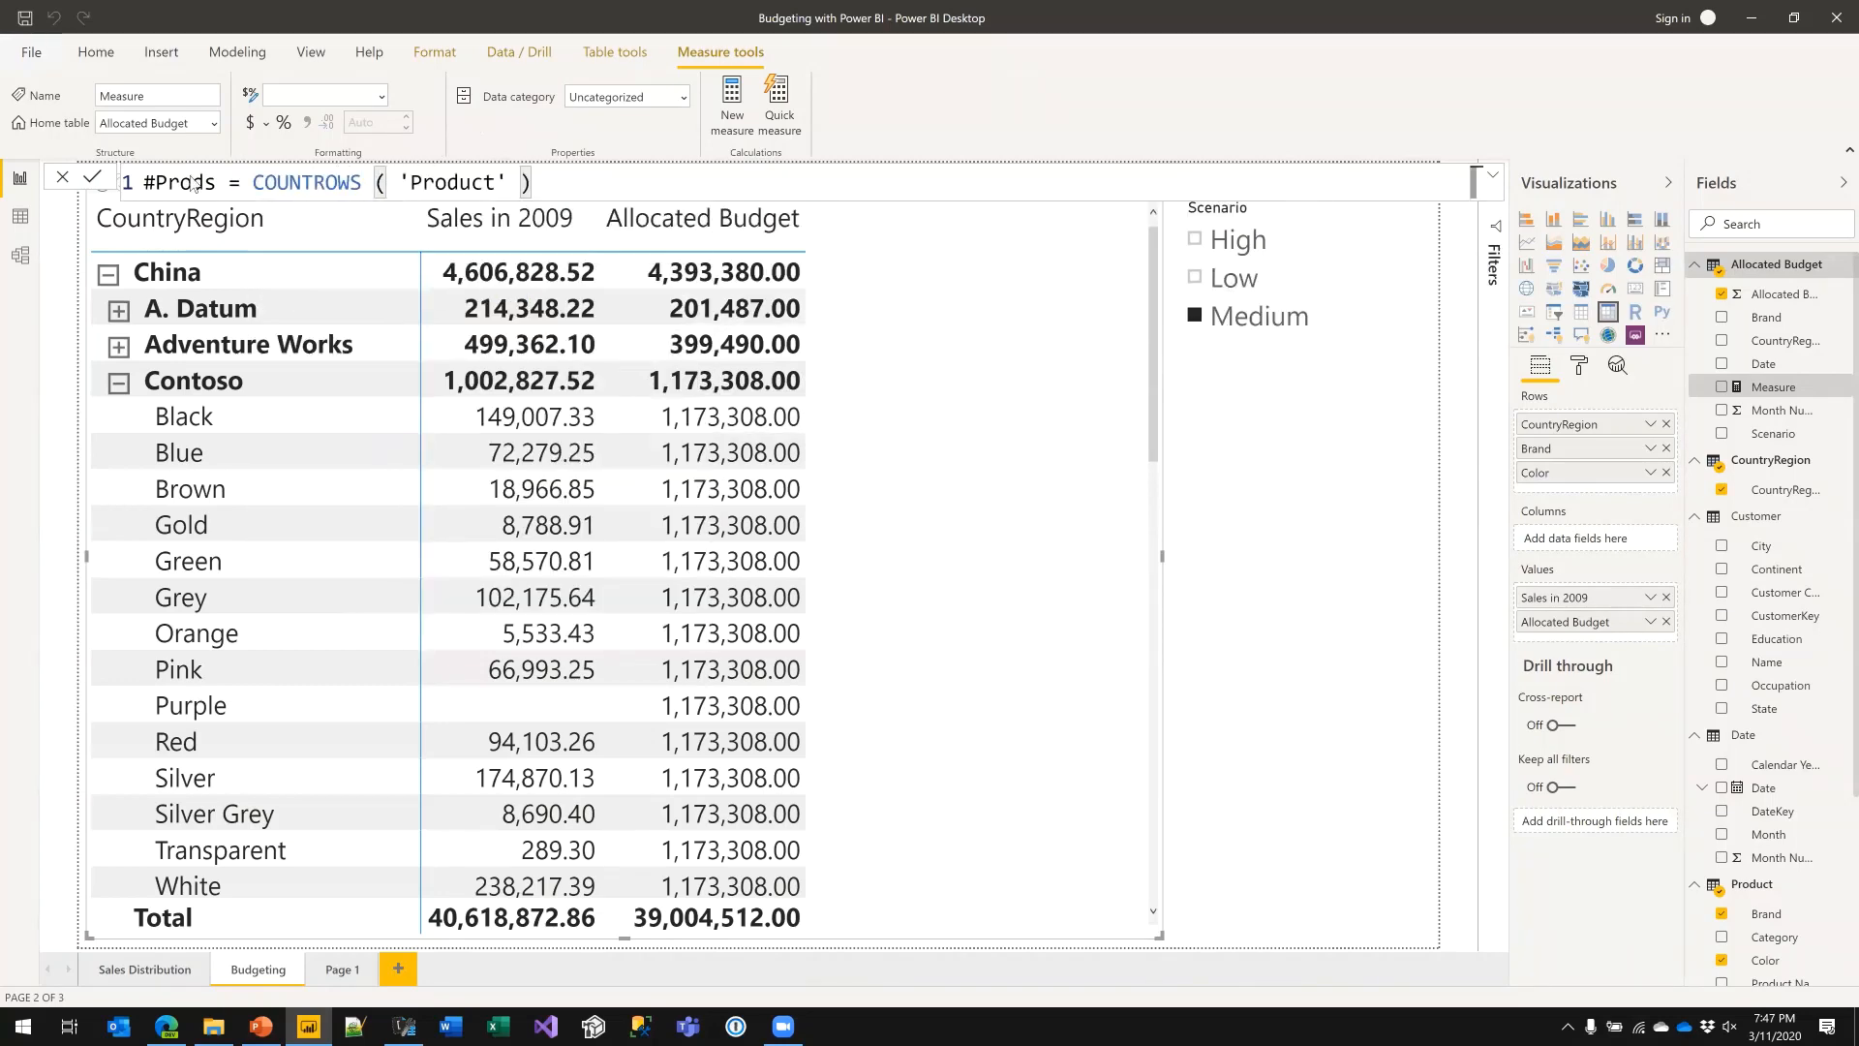
key("Return")
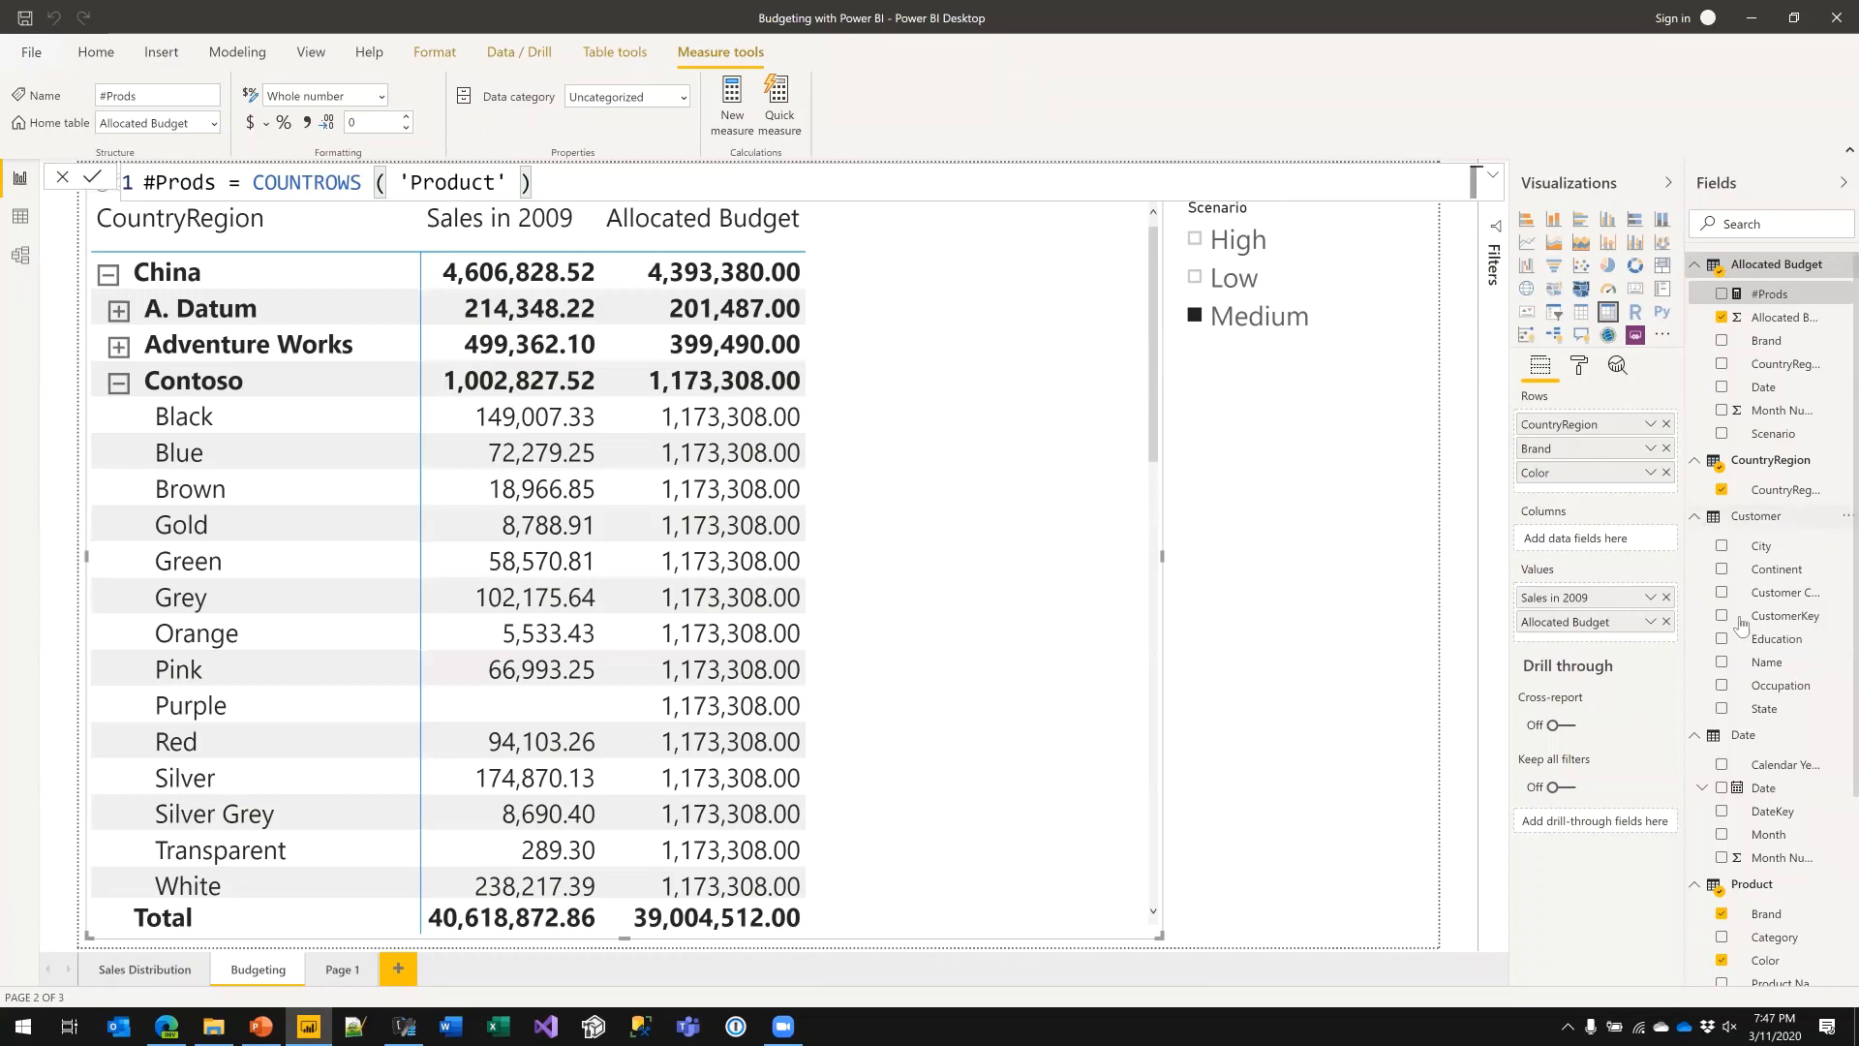
- Add the #Prods measure to the matrix values and collapse the blank CountryRegion group
left_click_drag(1804, 298, 987, 455)
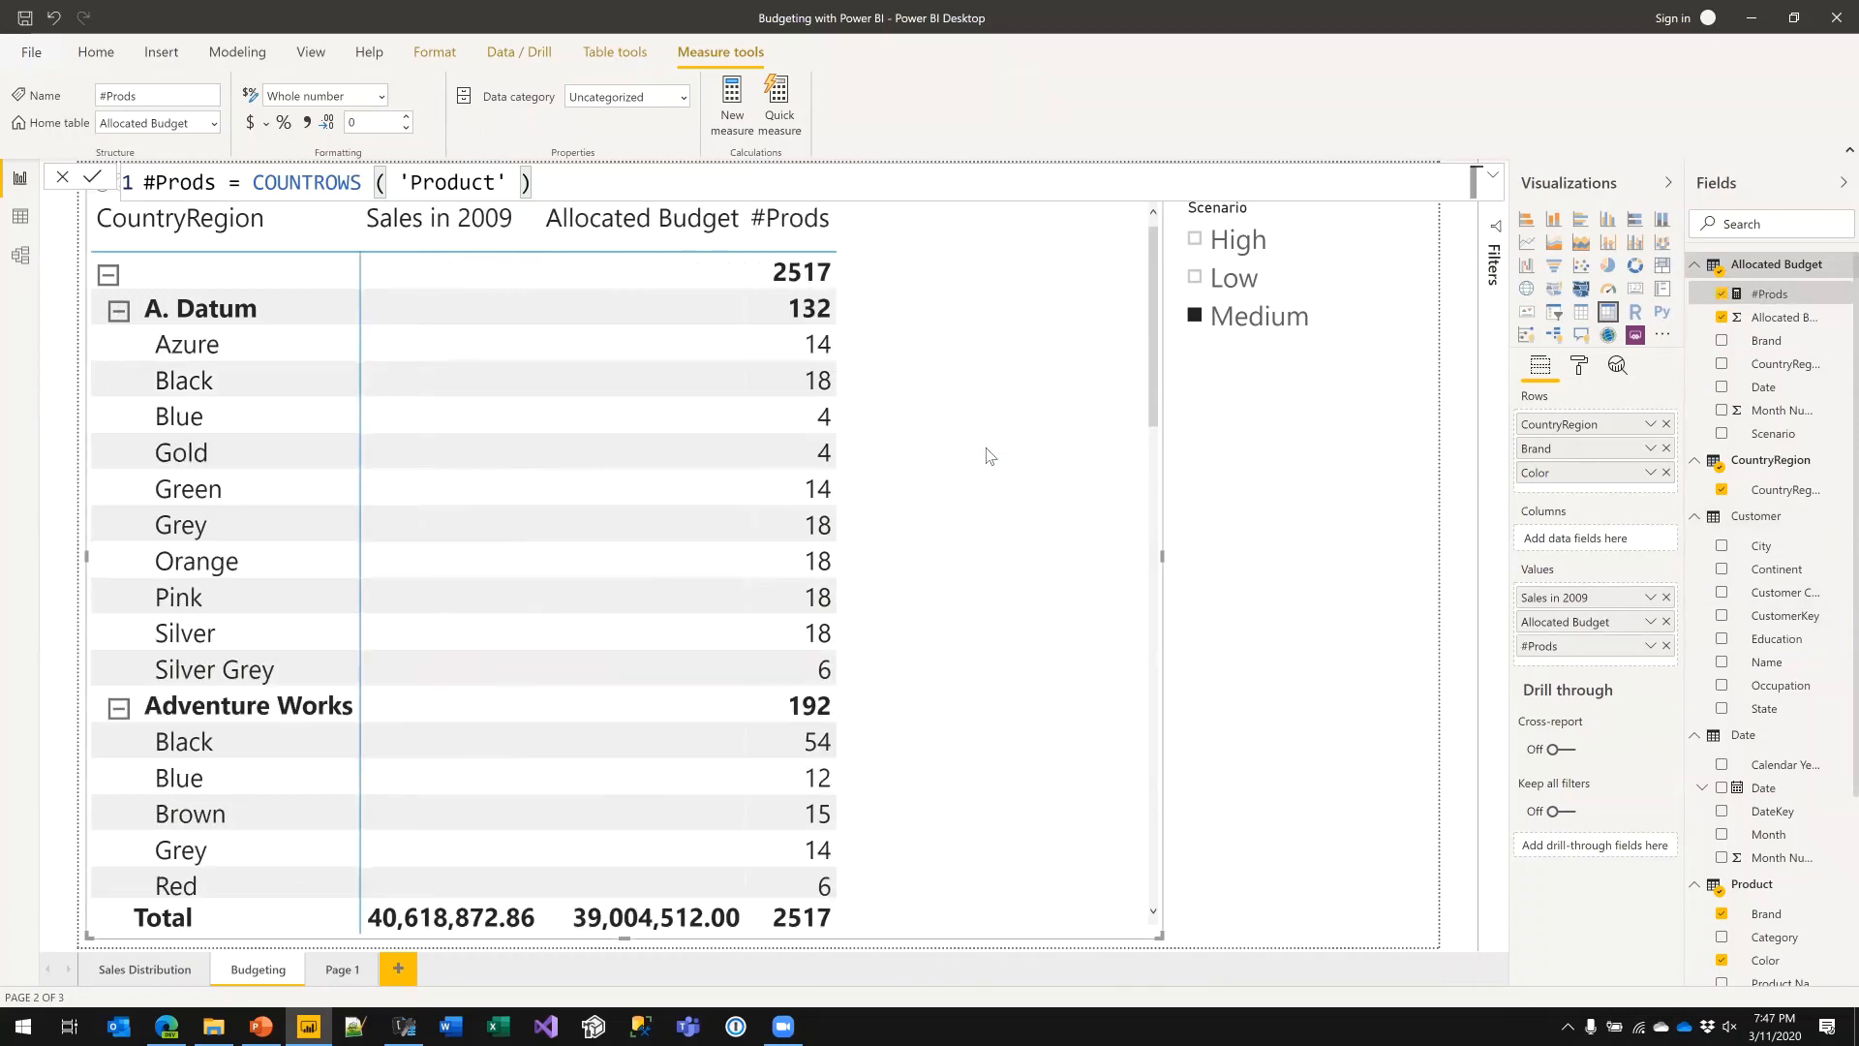
left_click(108, 275)
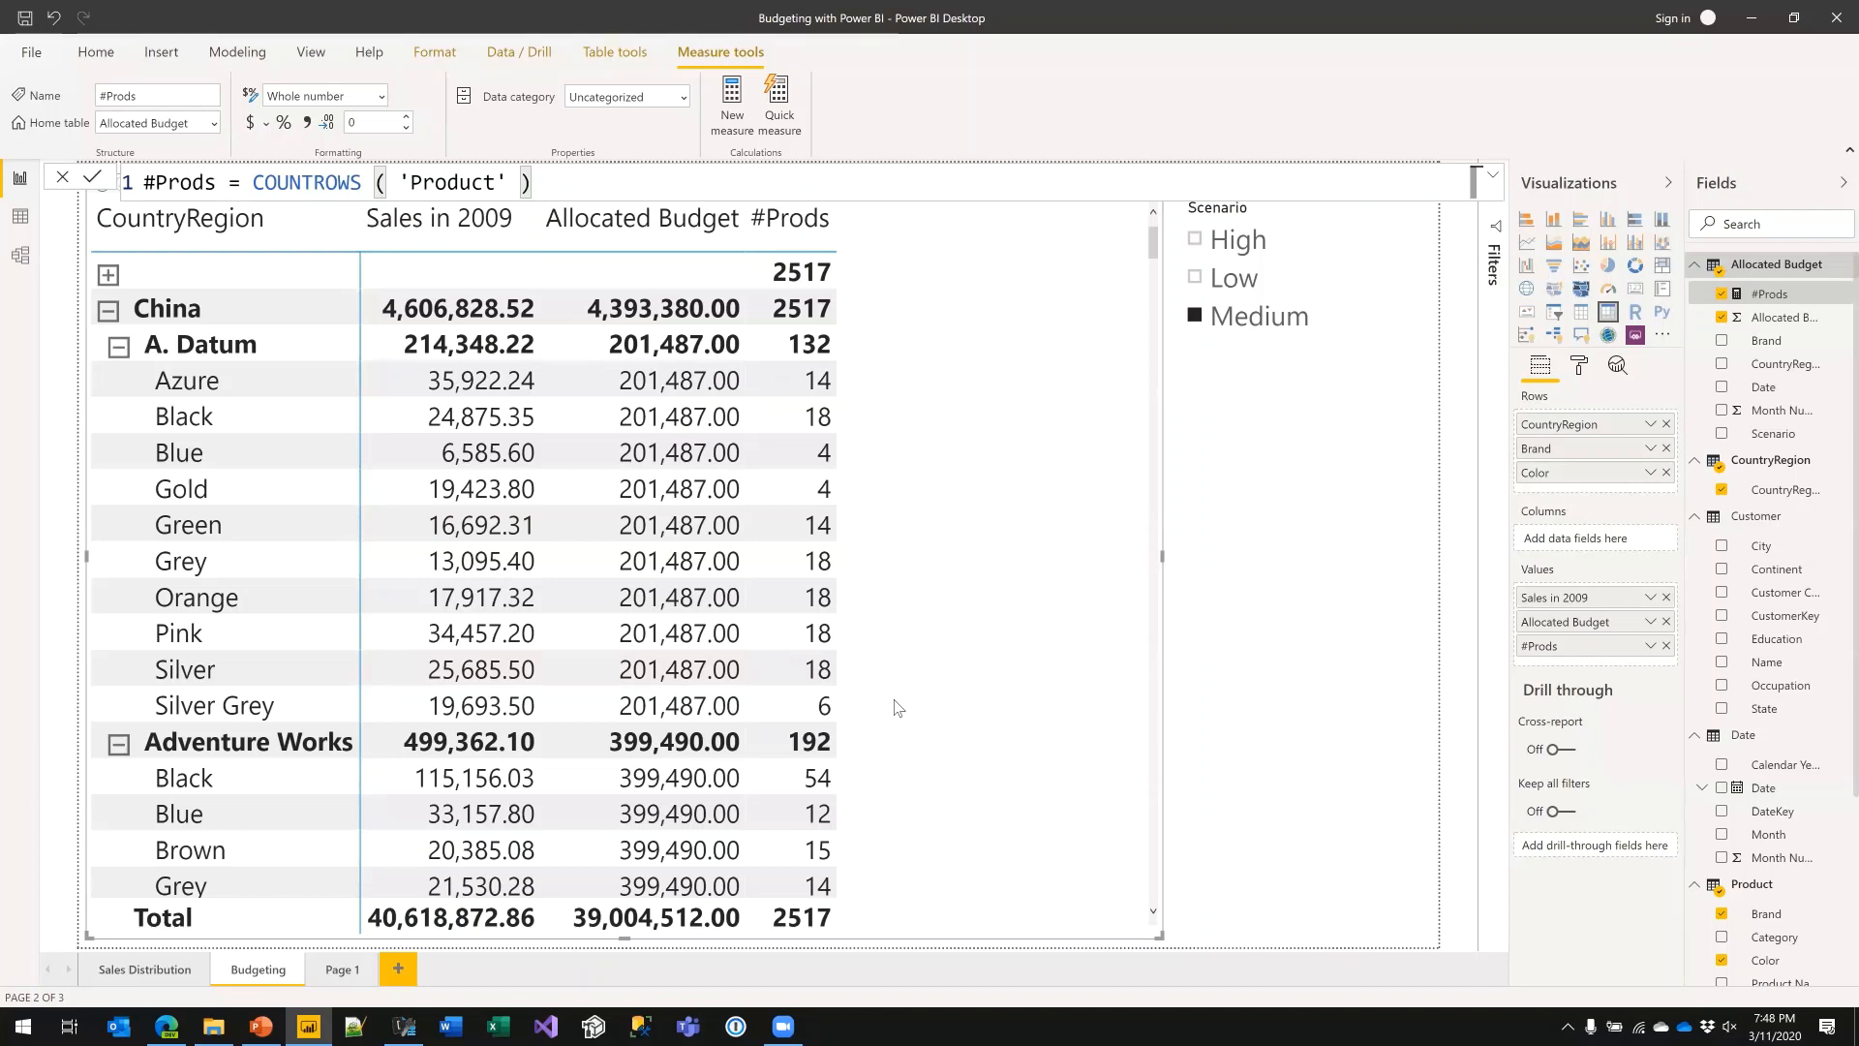
- Start a new measure in the Allocated Budget table named #Prods BG, with CALCULATE evaluating [#Prods] as its expression
right_click(1783, 277)
left_click(1778, 291)
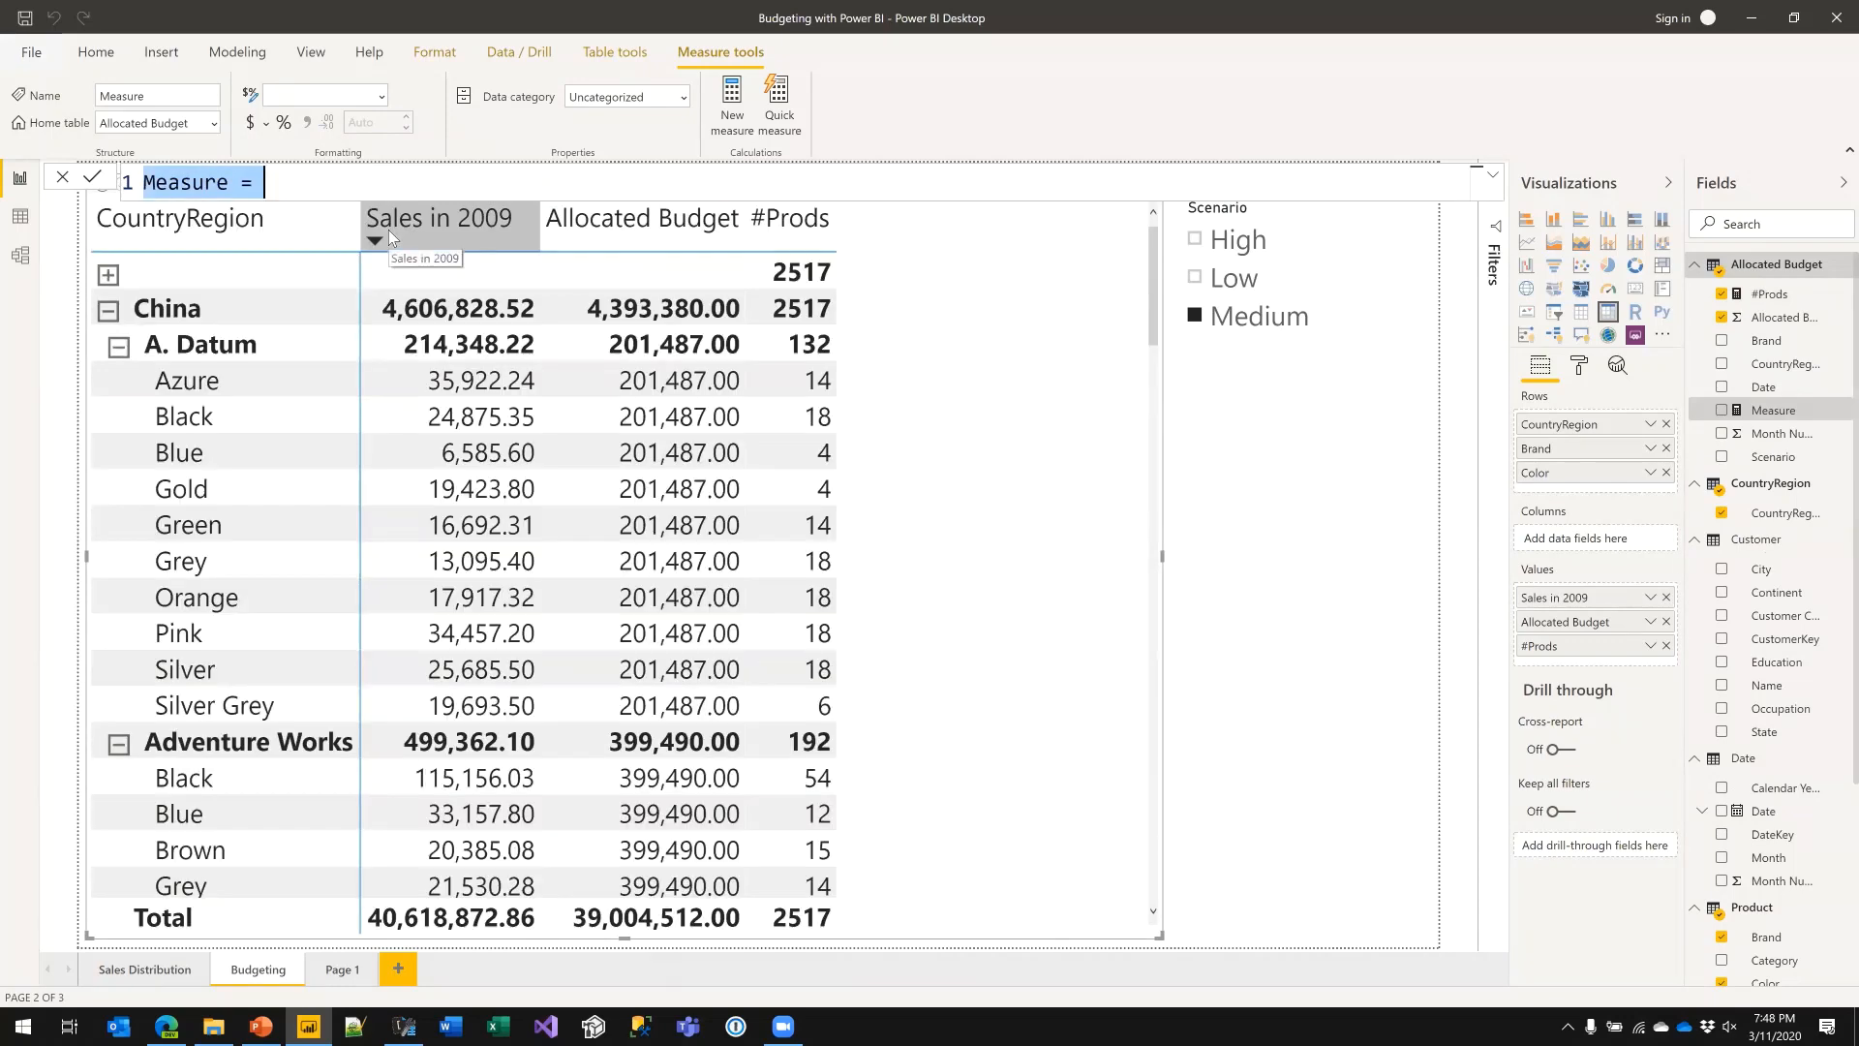
type("#")
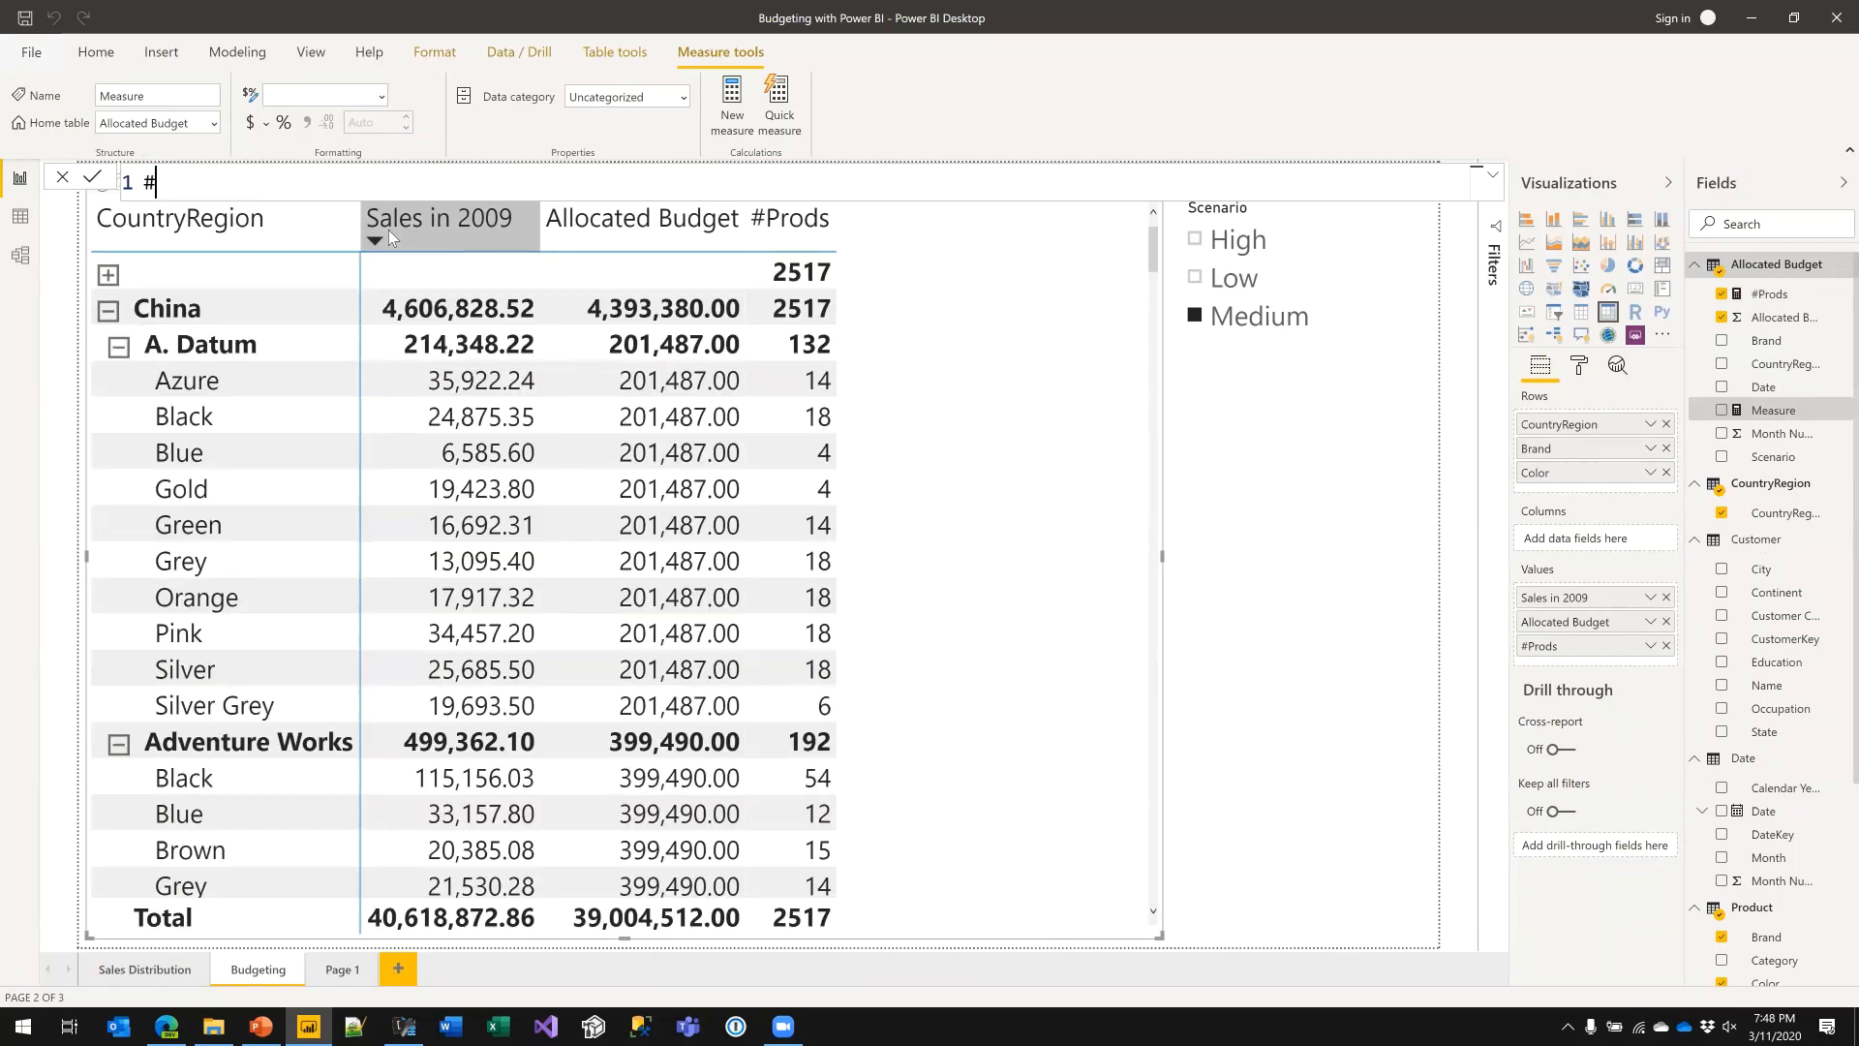
type("Prods BG =")
key("shift+Return")
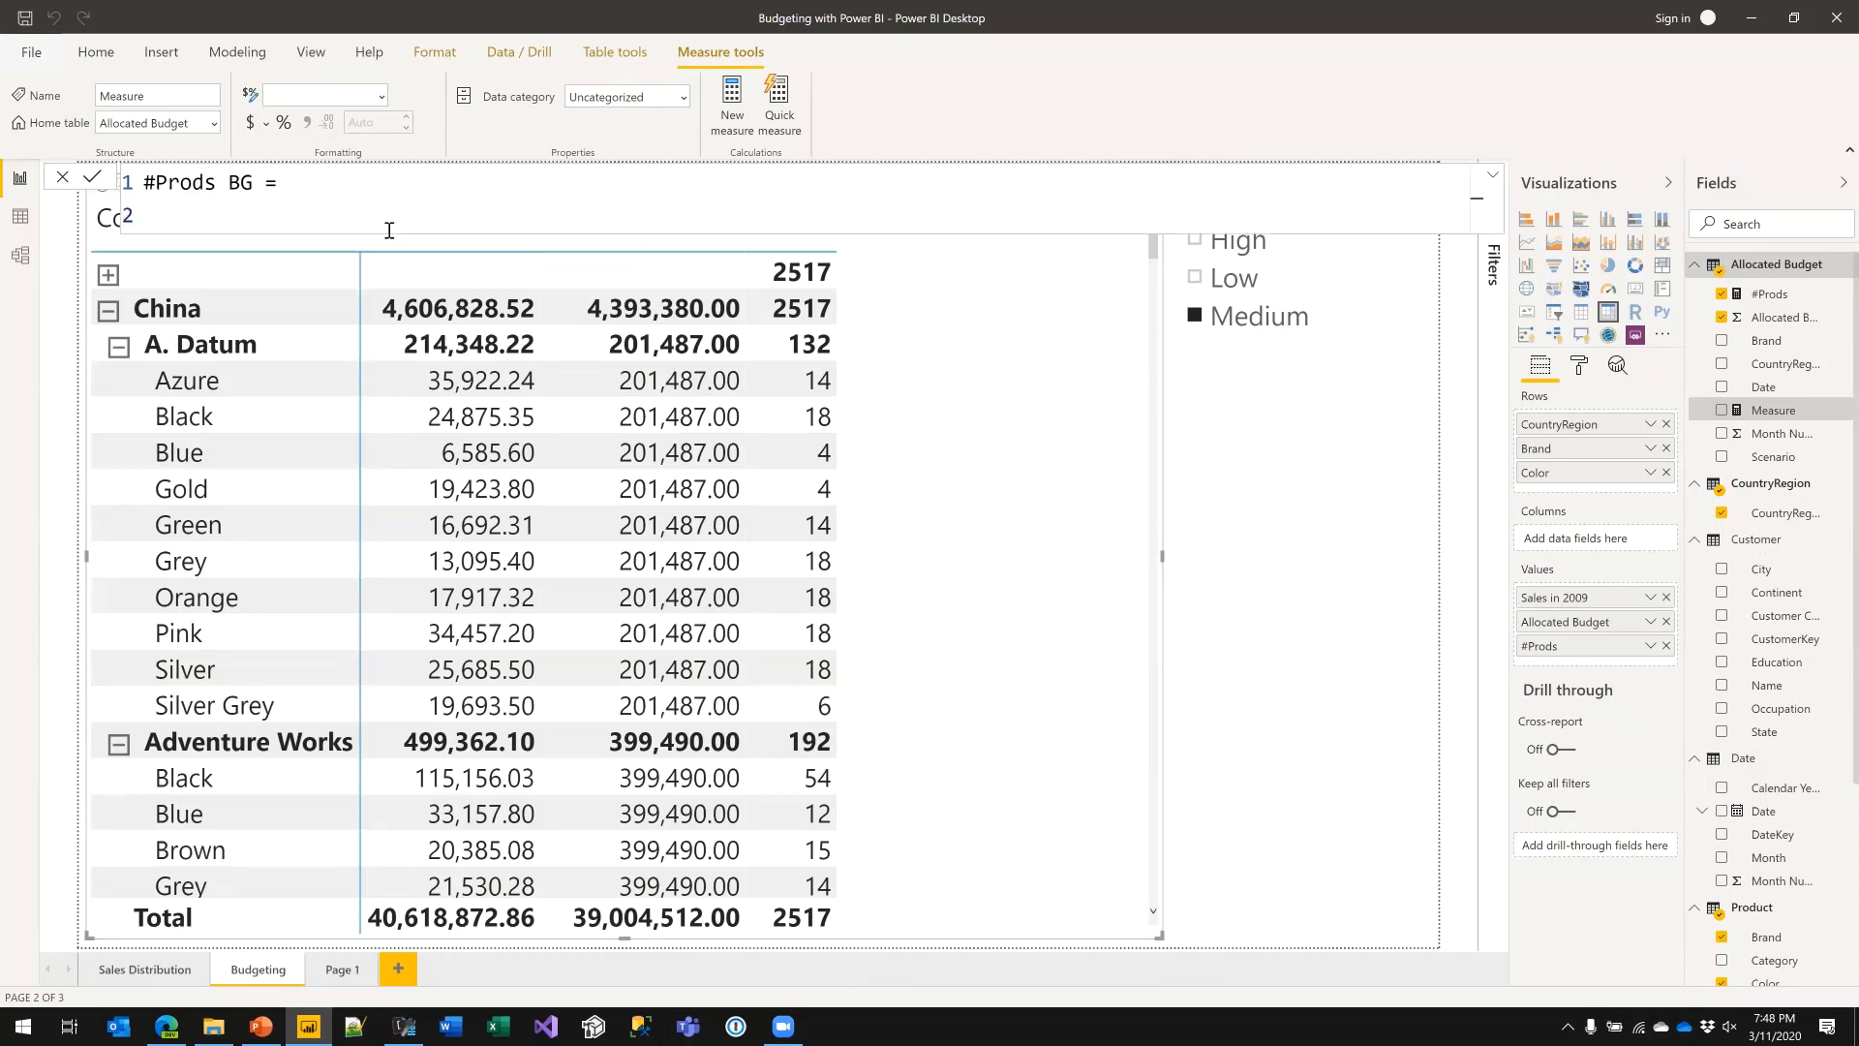
type("CALCULATE(")
key("shift+Return")
type("[")
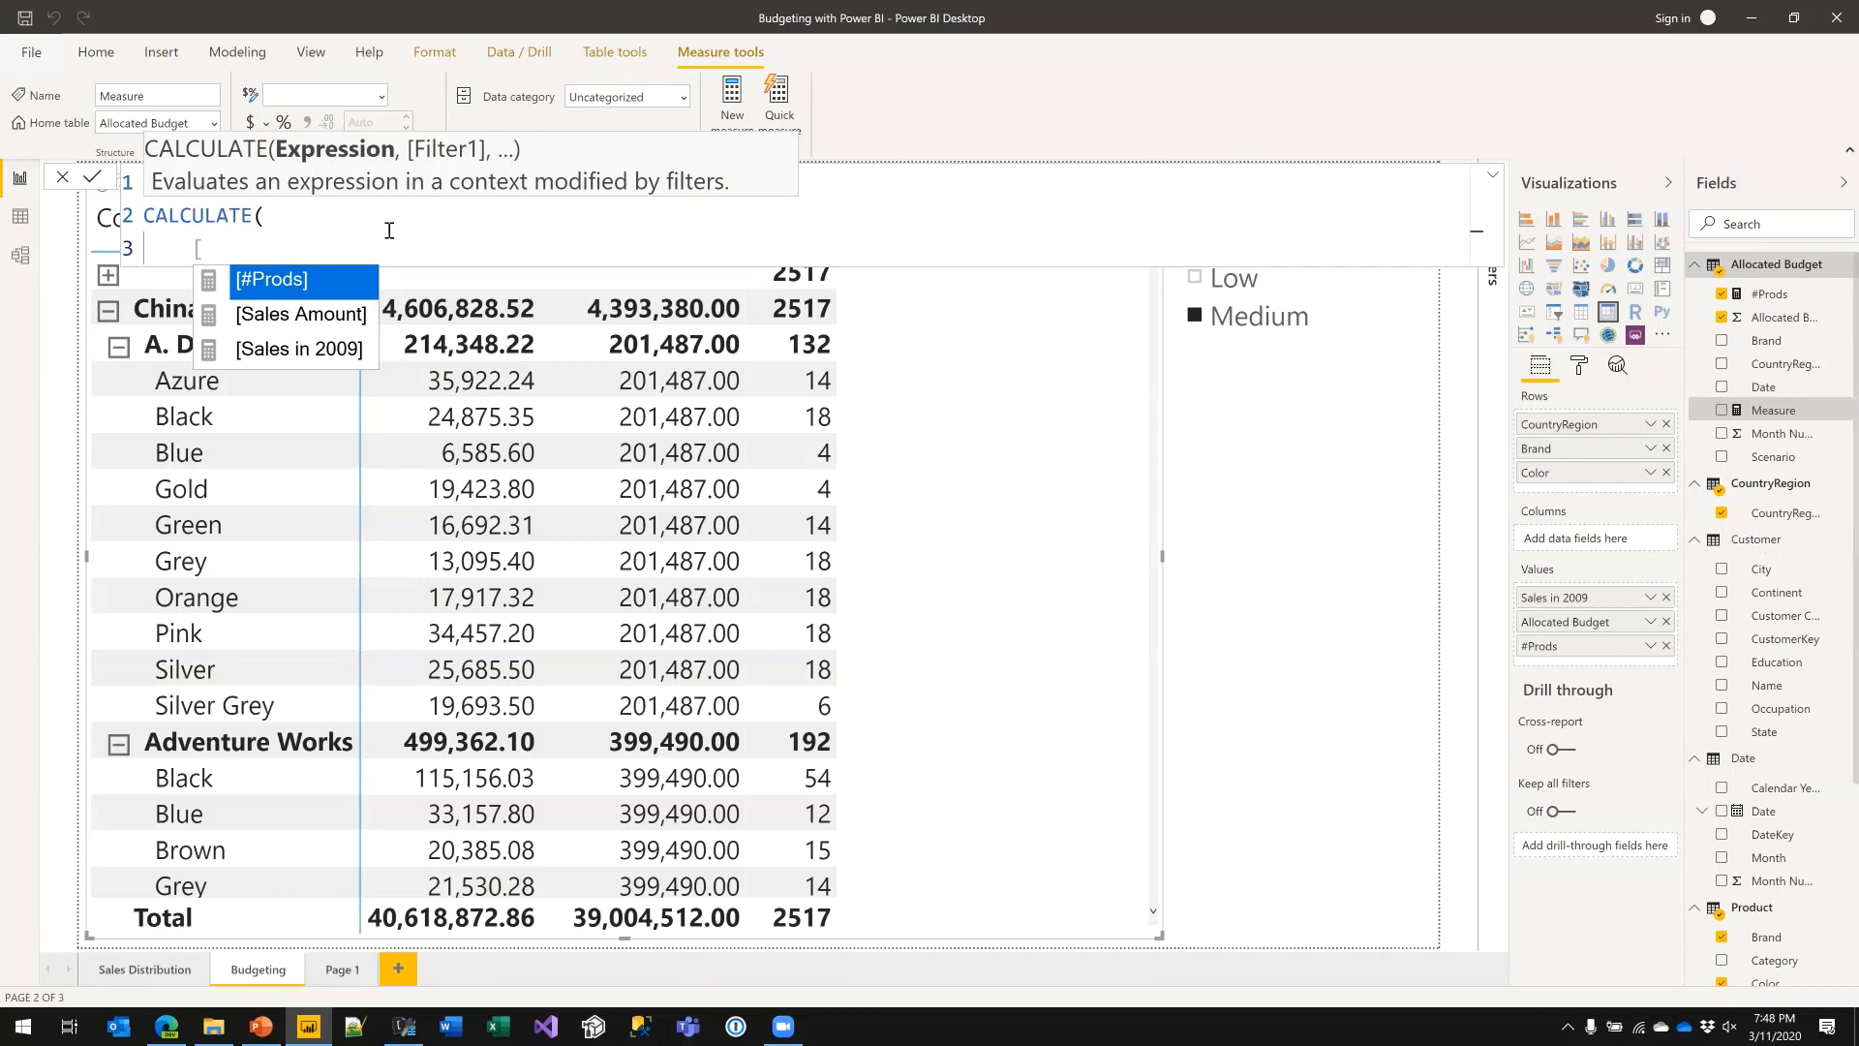
key("Tab")
type(",")
key("shift+Return")
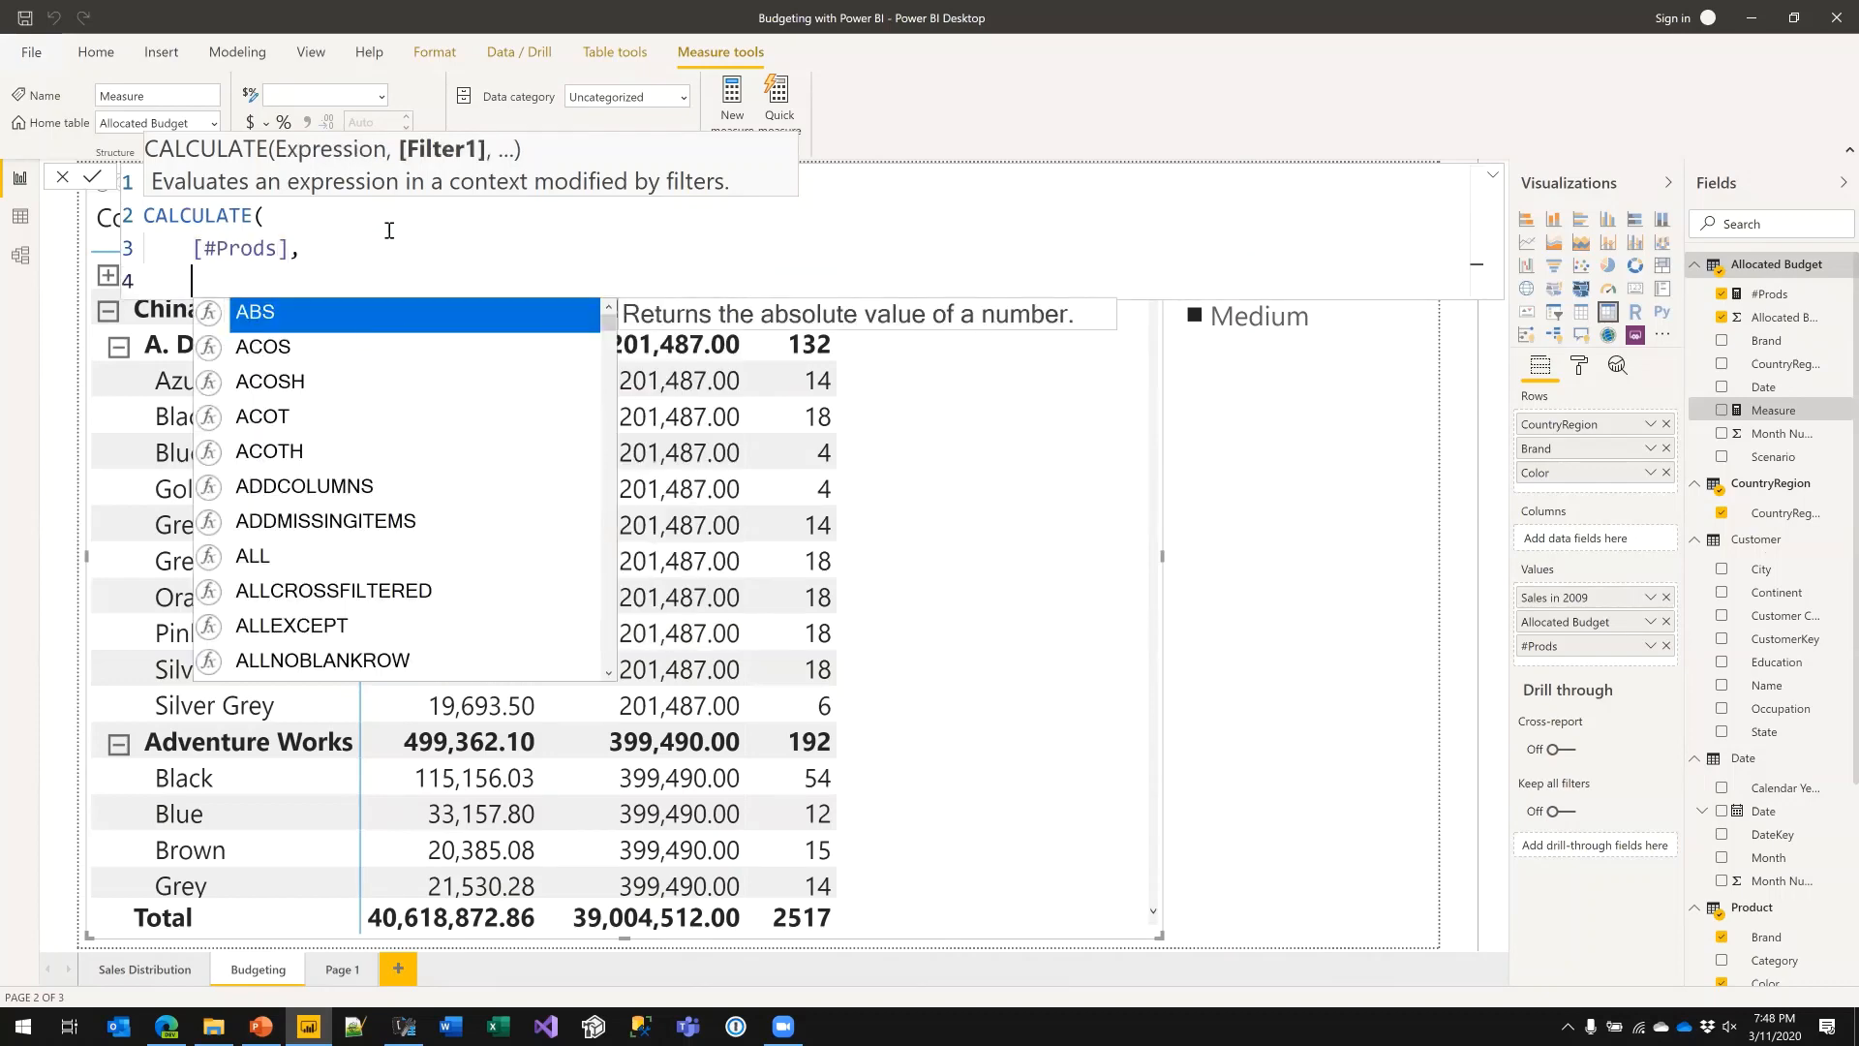
- Add REMOVEFILTERS ( 'Product' ) as the first filter argument of CALCULATE and begin a VALUES function as the second
type("REMOVE")
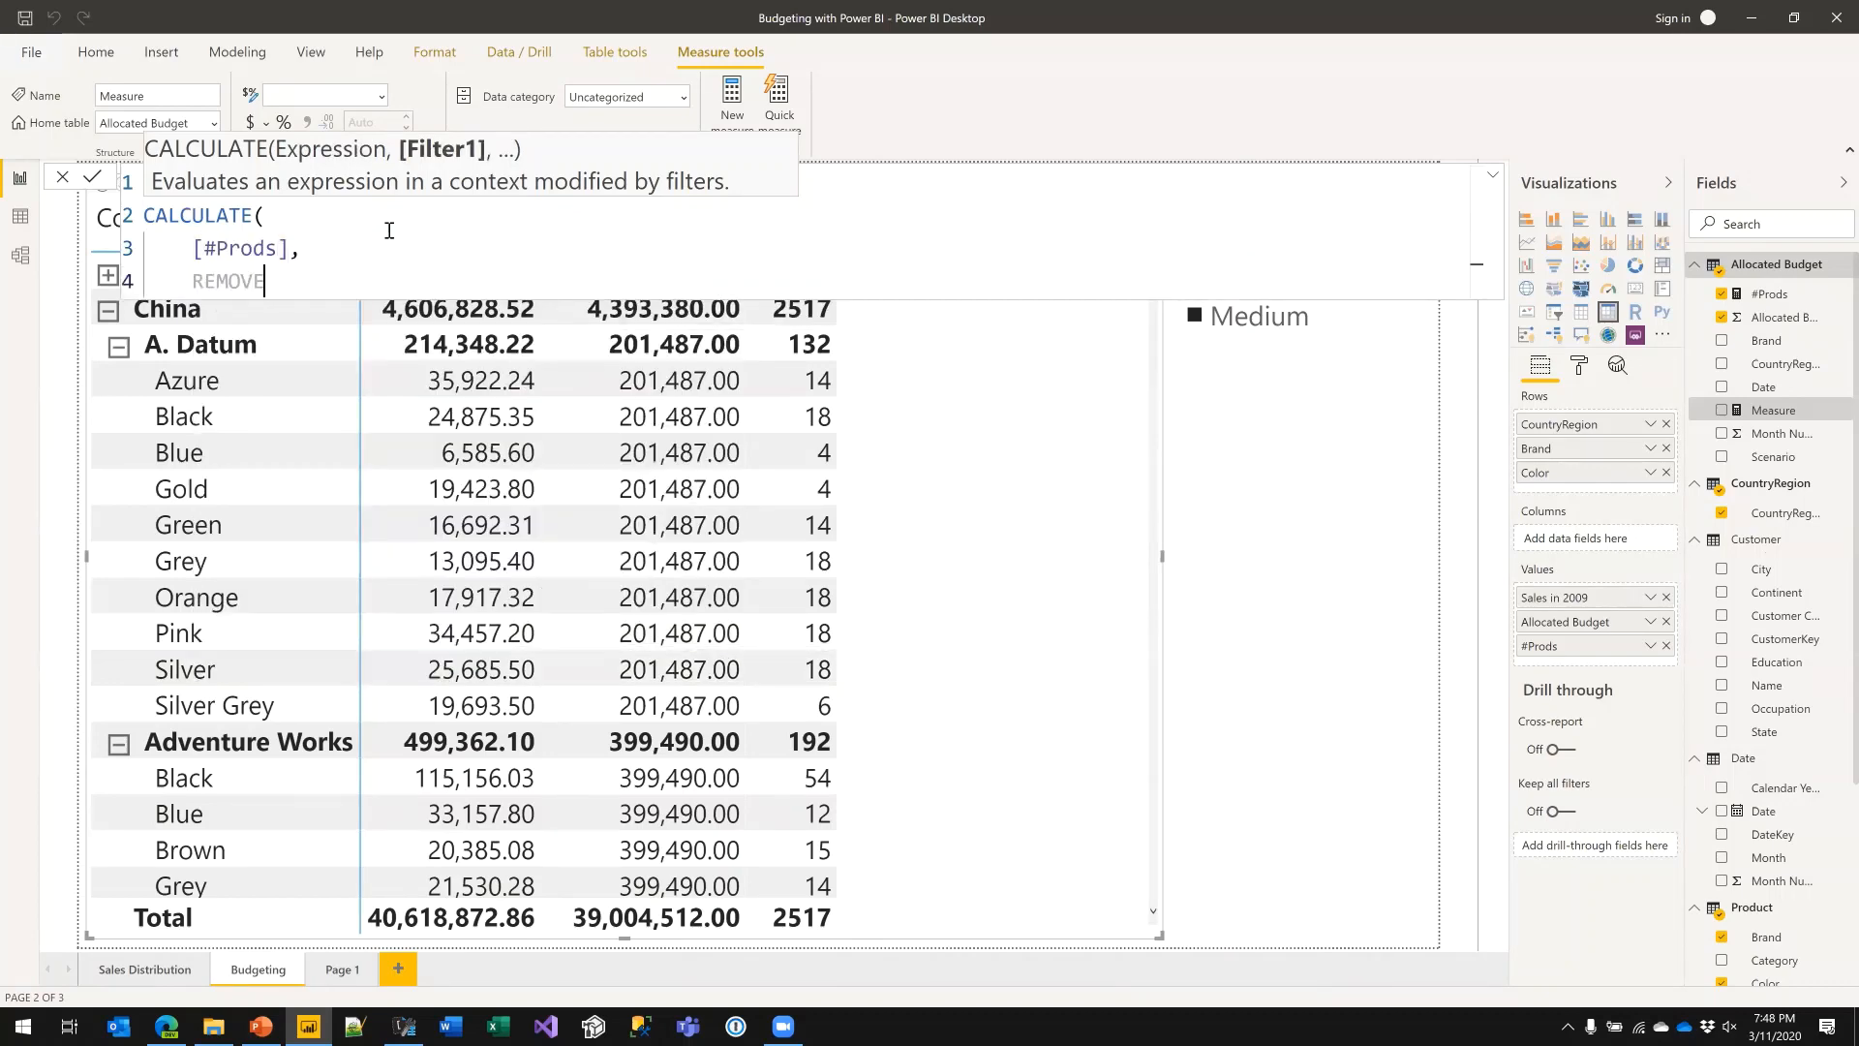
type("FILTERS ( ")
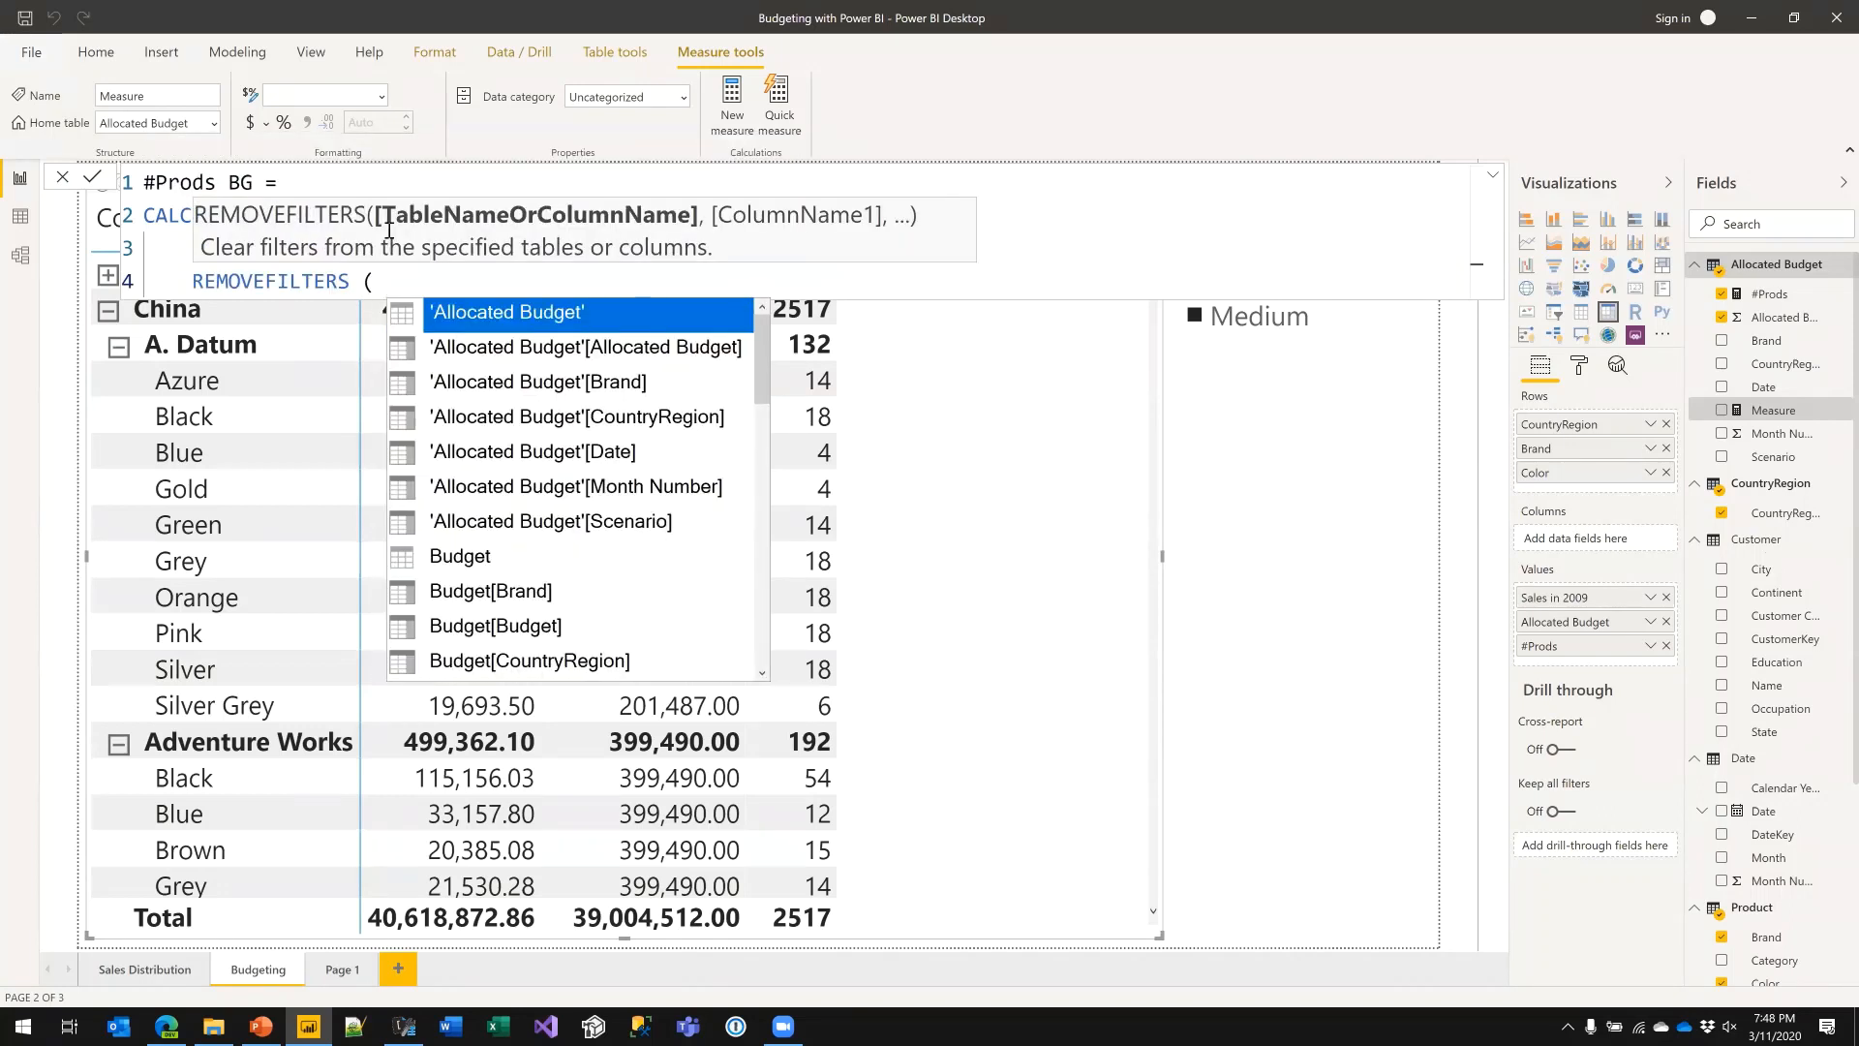
type("'Product' )")
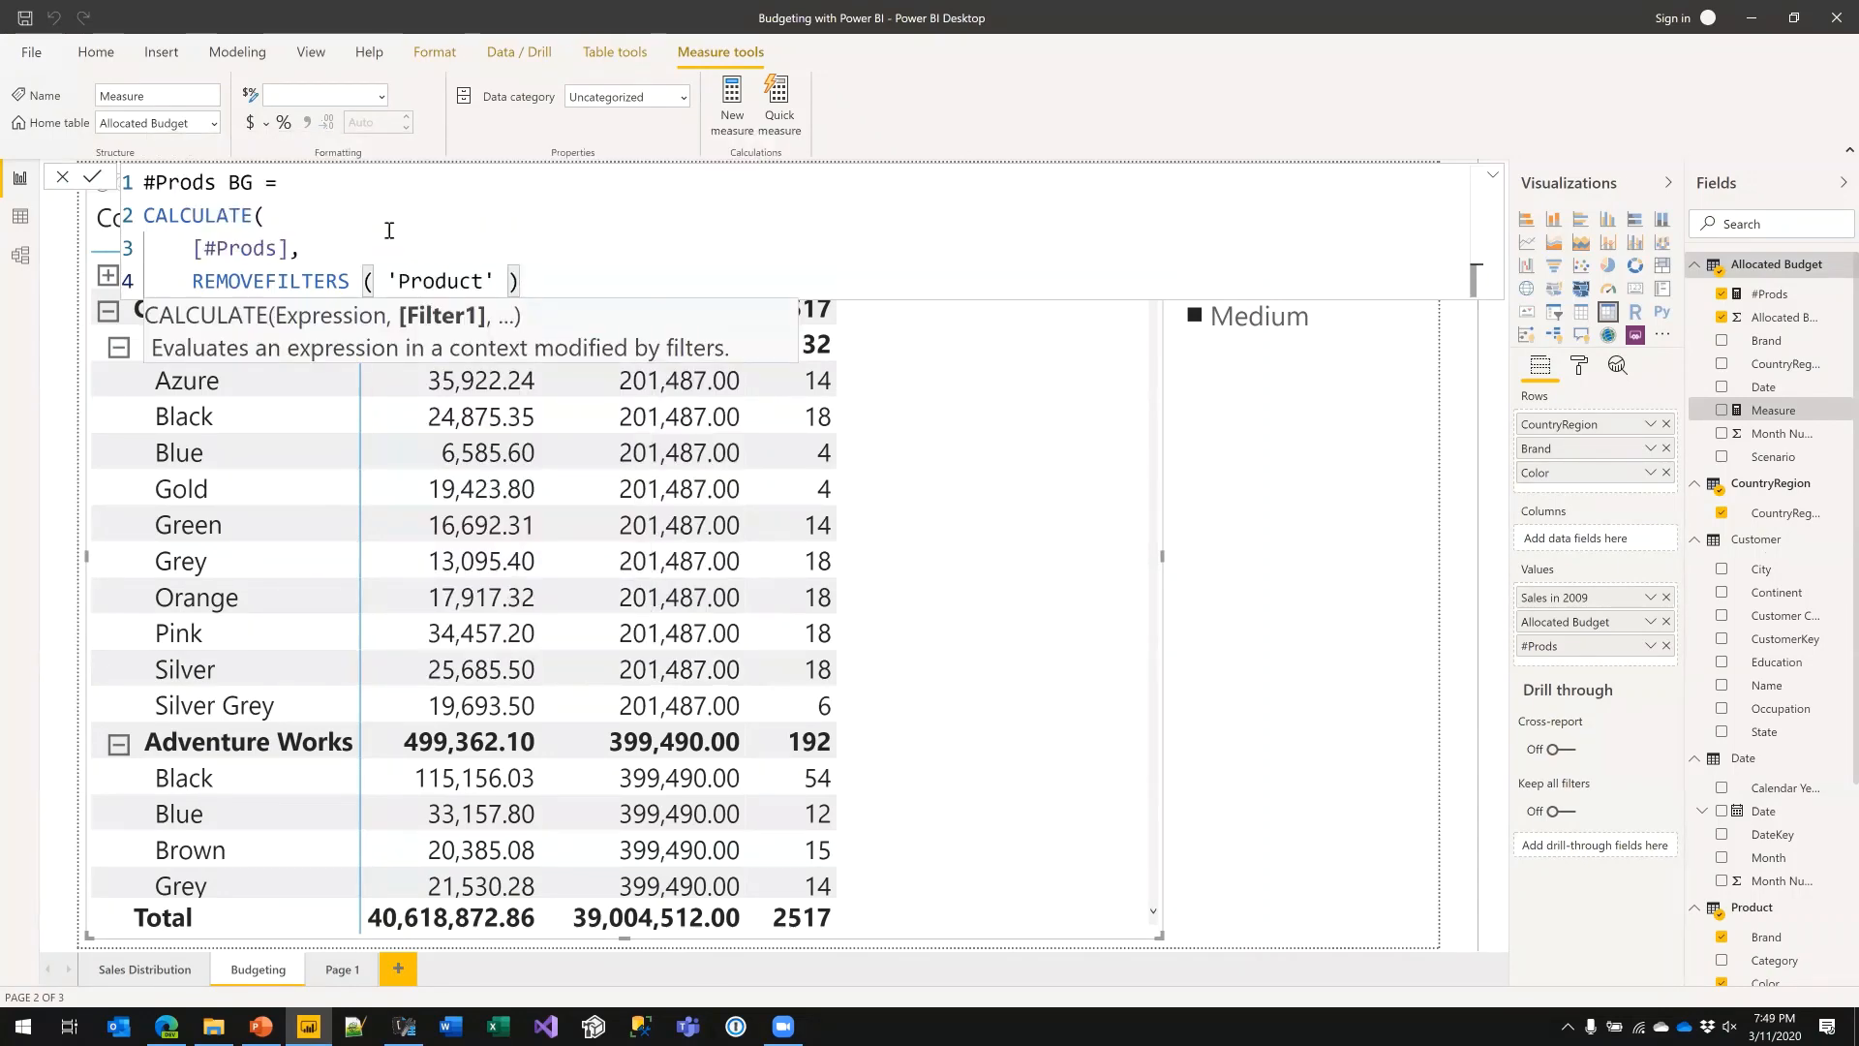
type(",")
key("shift+Return")
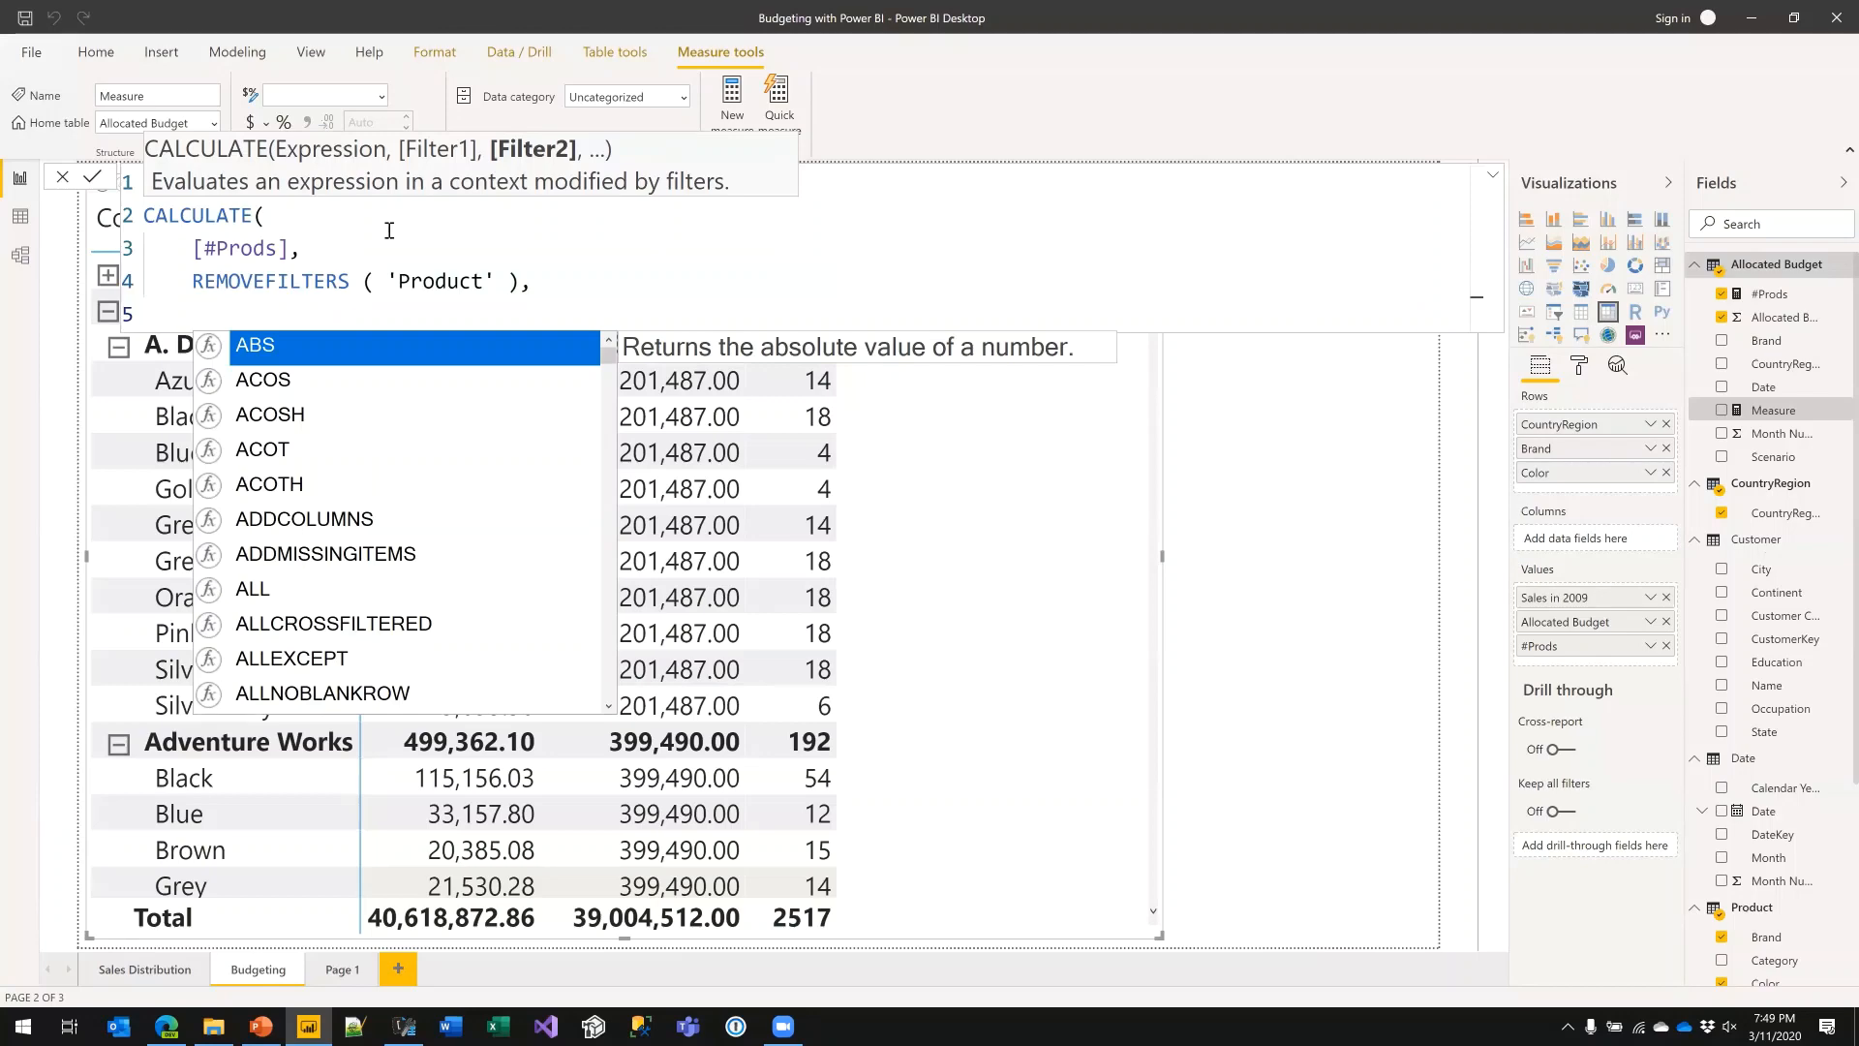
type("VALUES (")
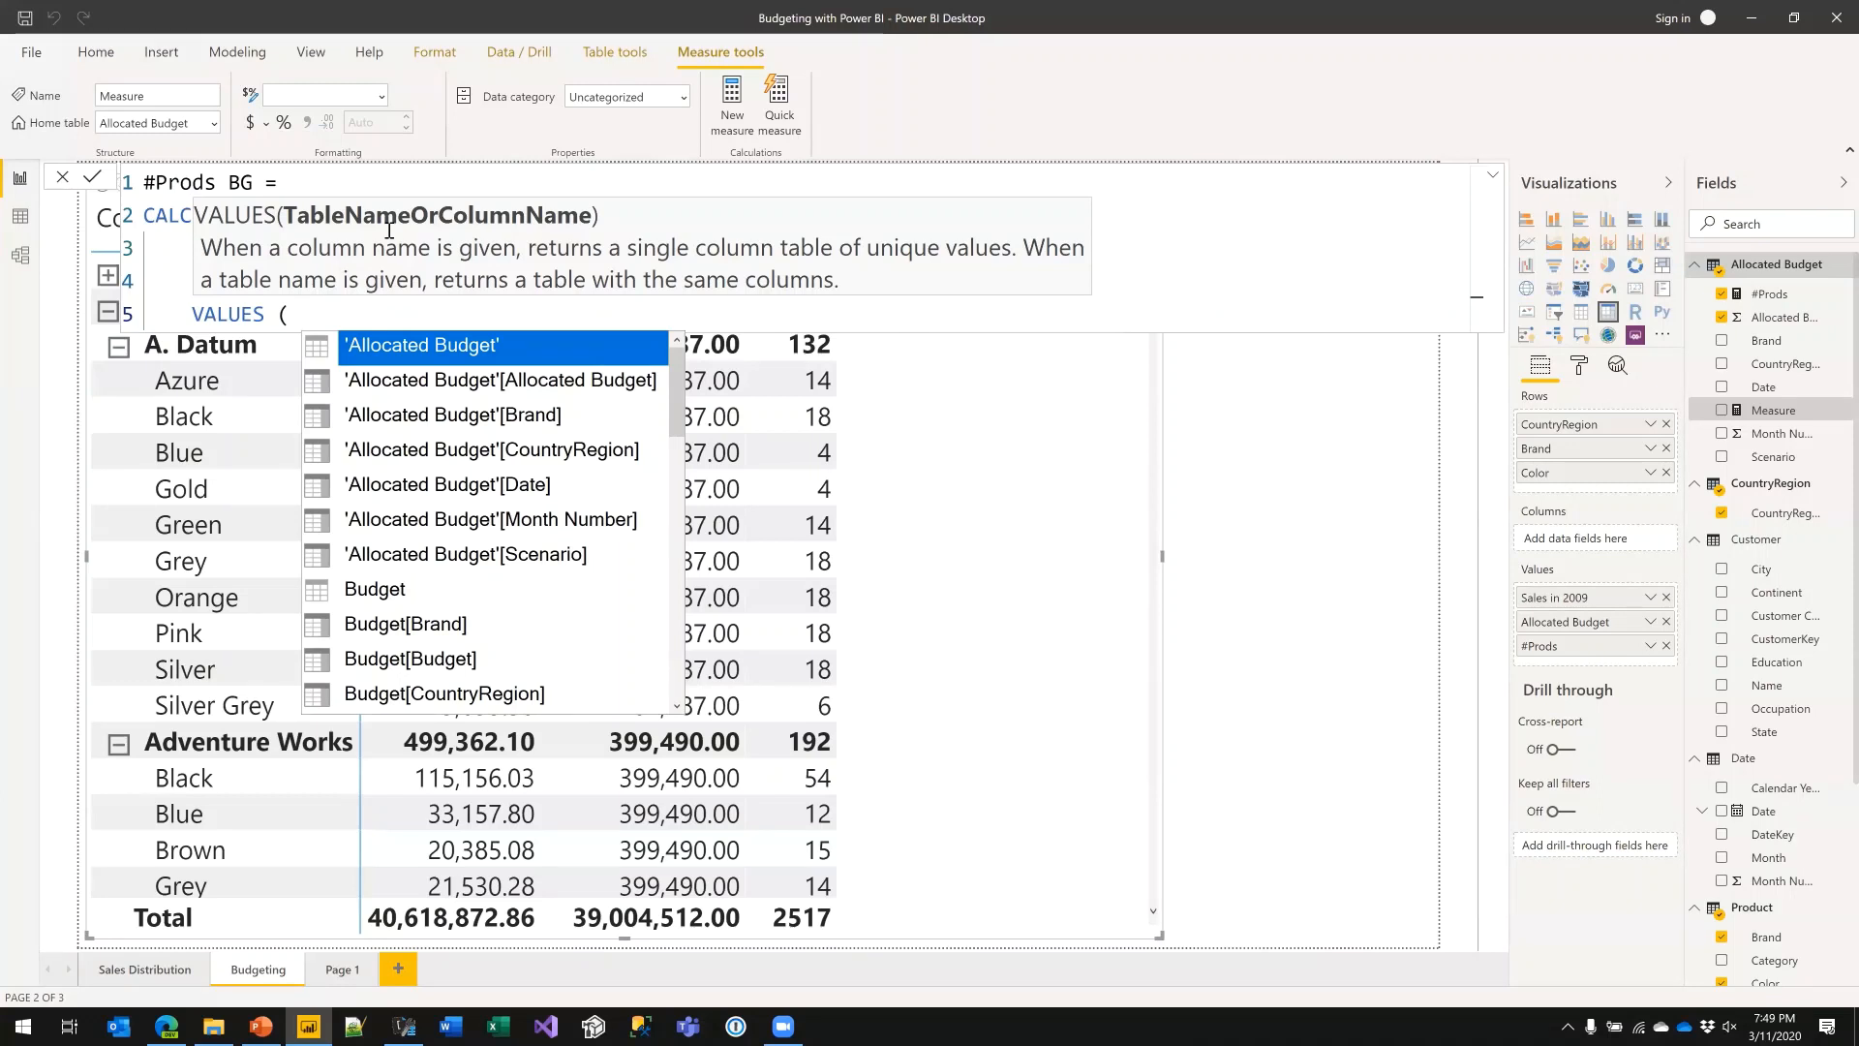
type("Bra")
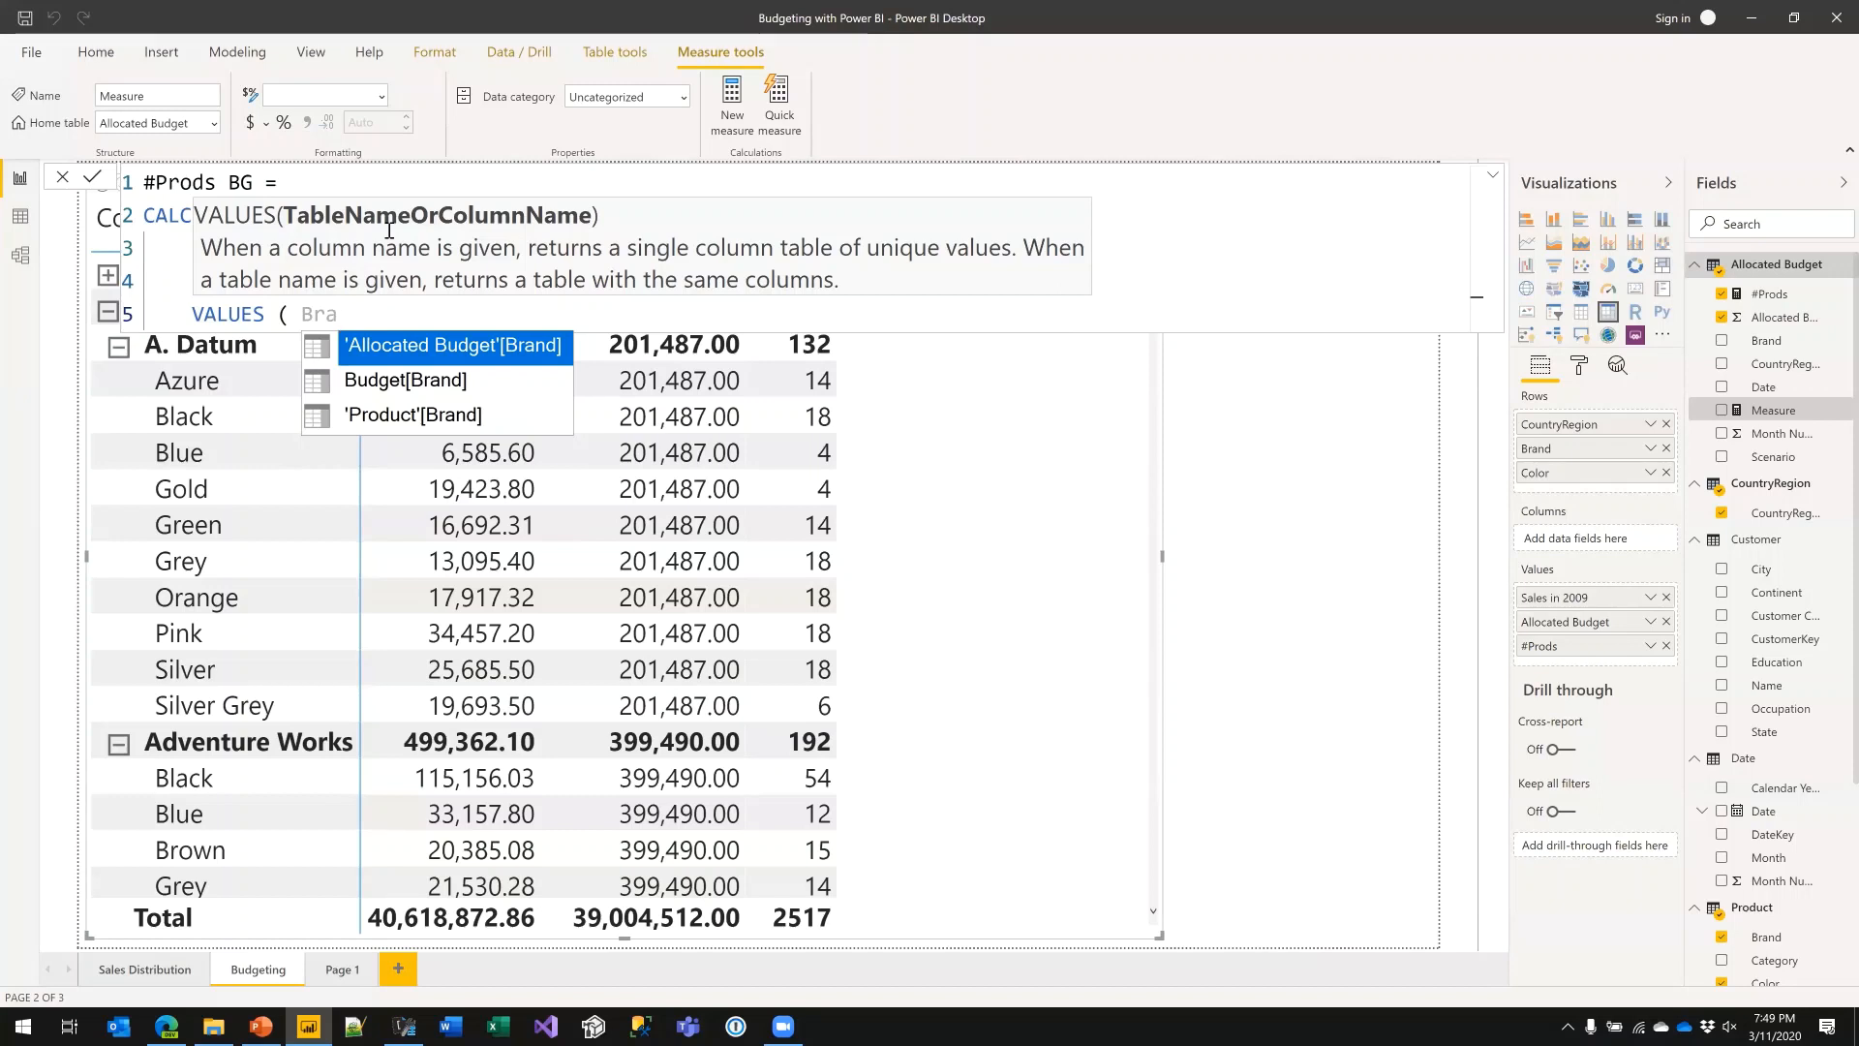
key("Down")
key("Down")
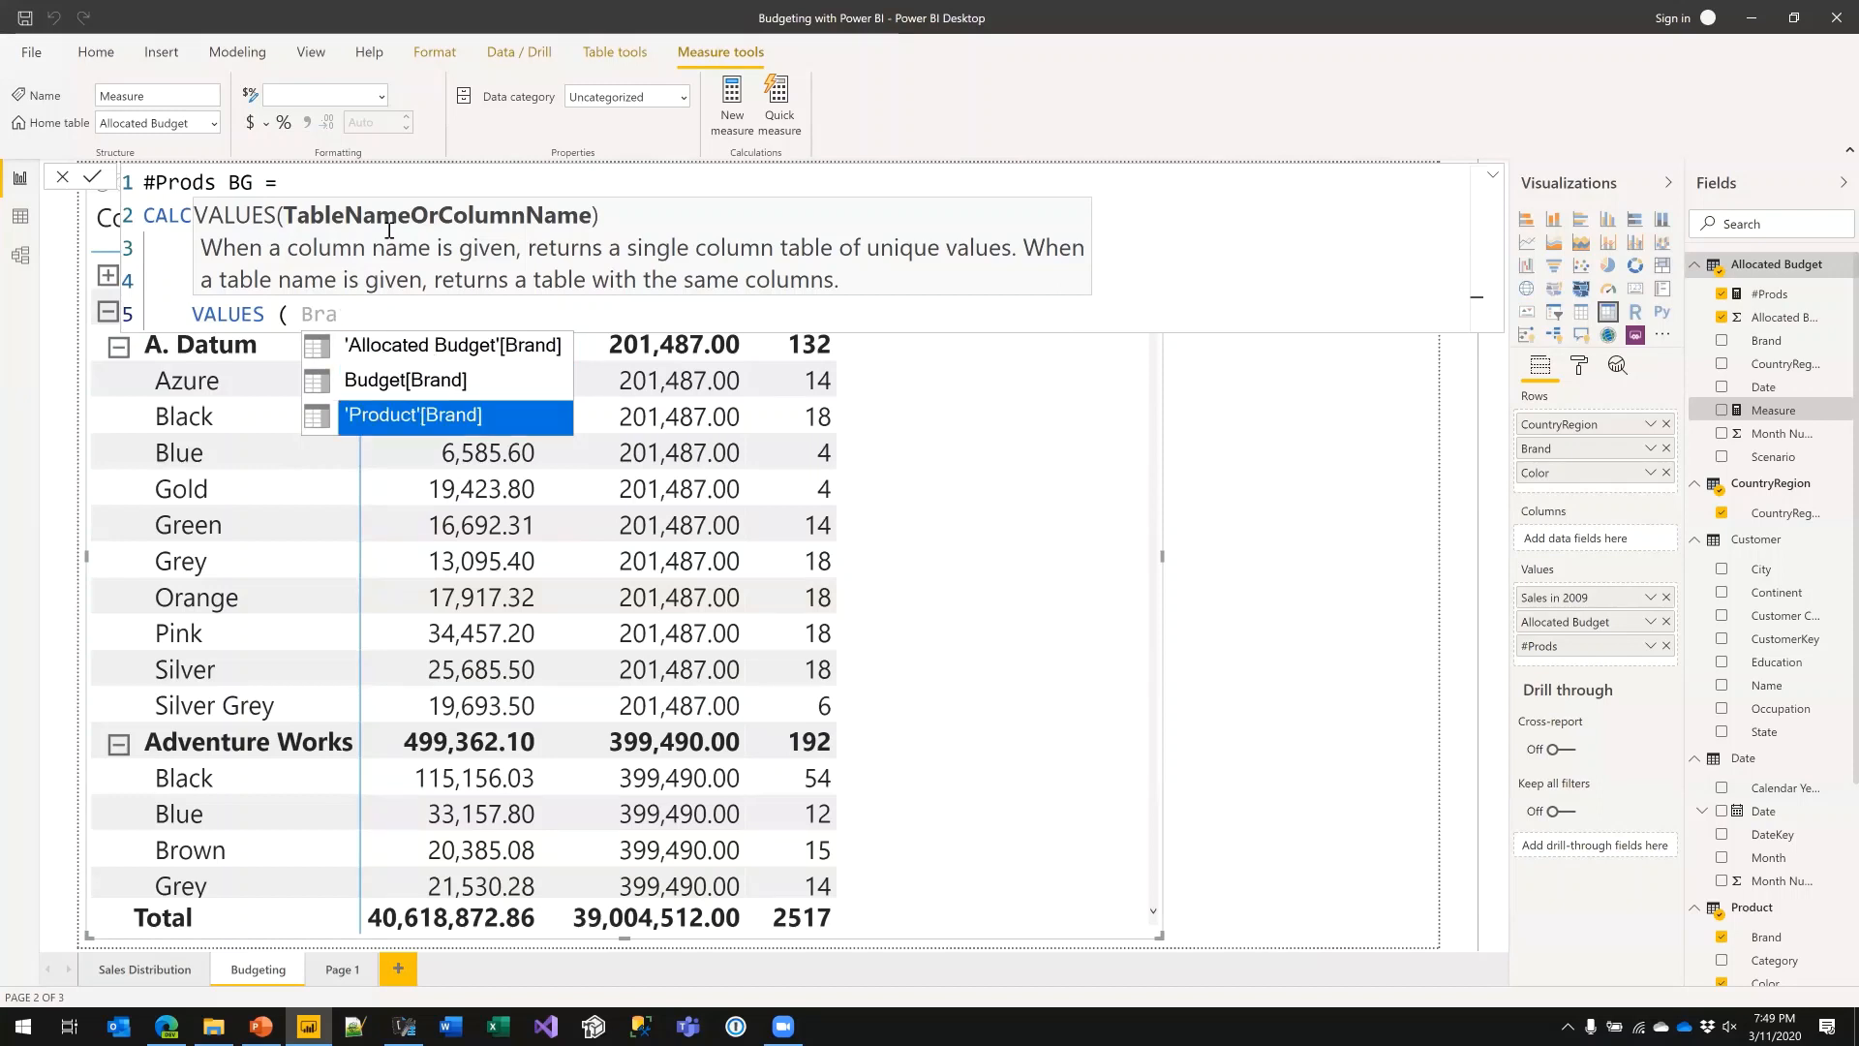
key("Up")
key("Down")
key("Up")
key("Up")
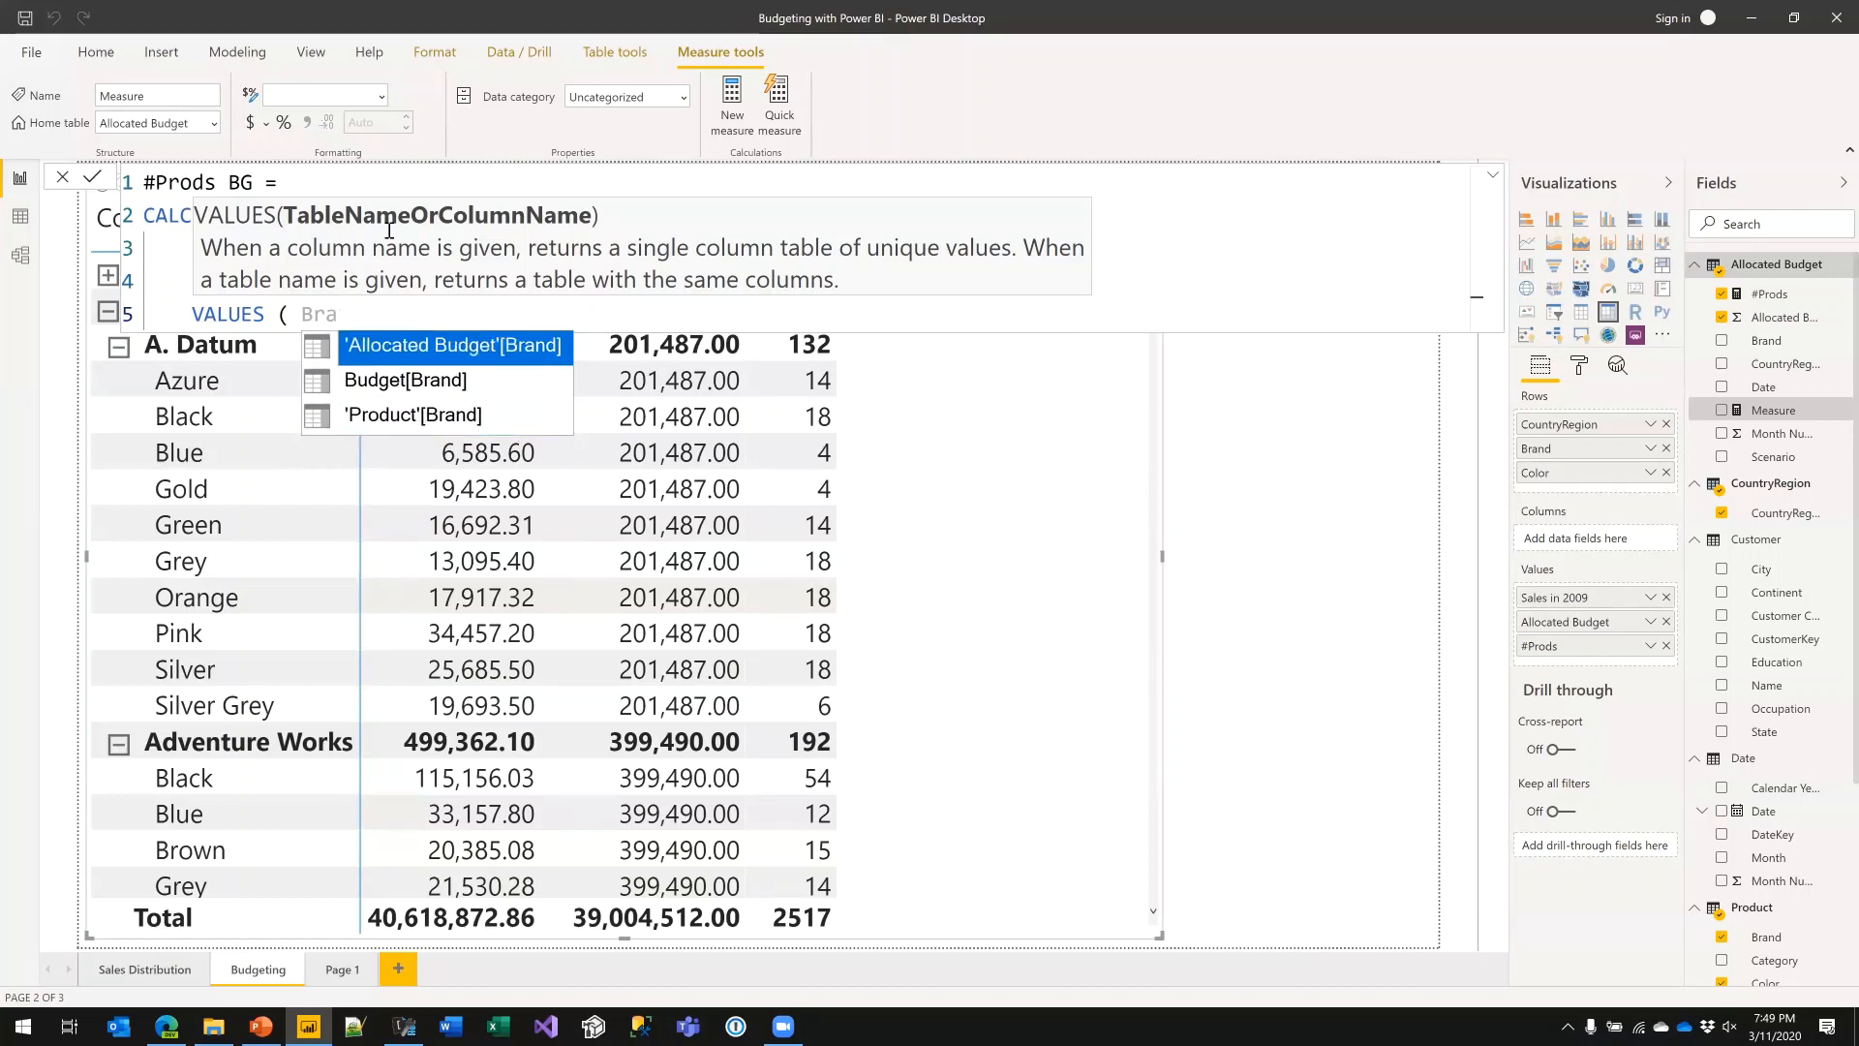
key("BackSpace")
key("BackSpace")
key("BackSpace")
key("BackSpace")
key("BackSpace")
key("BackSpace")
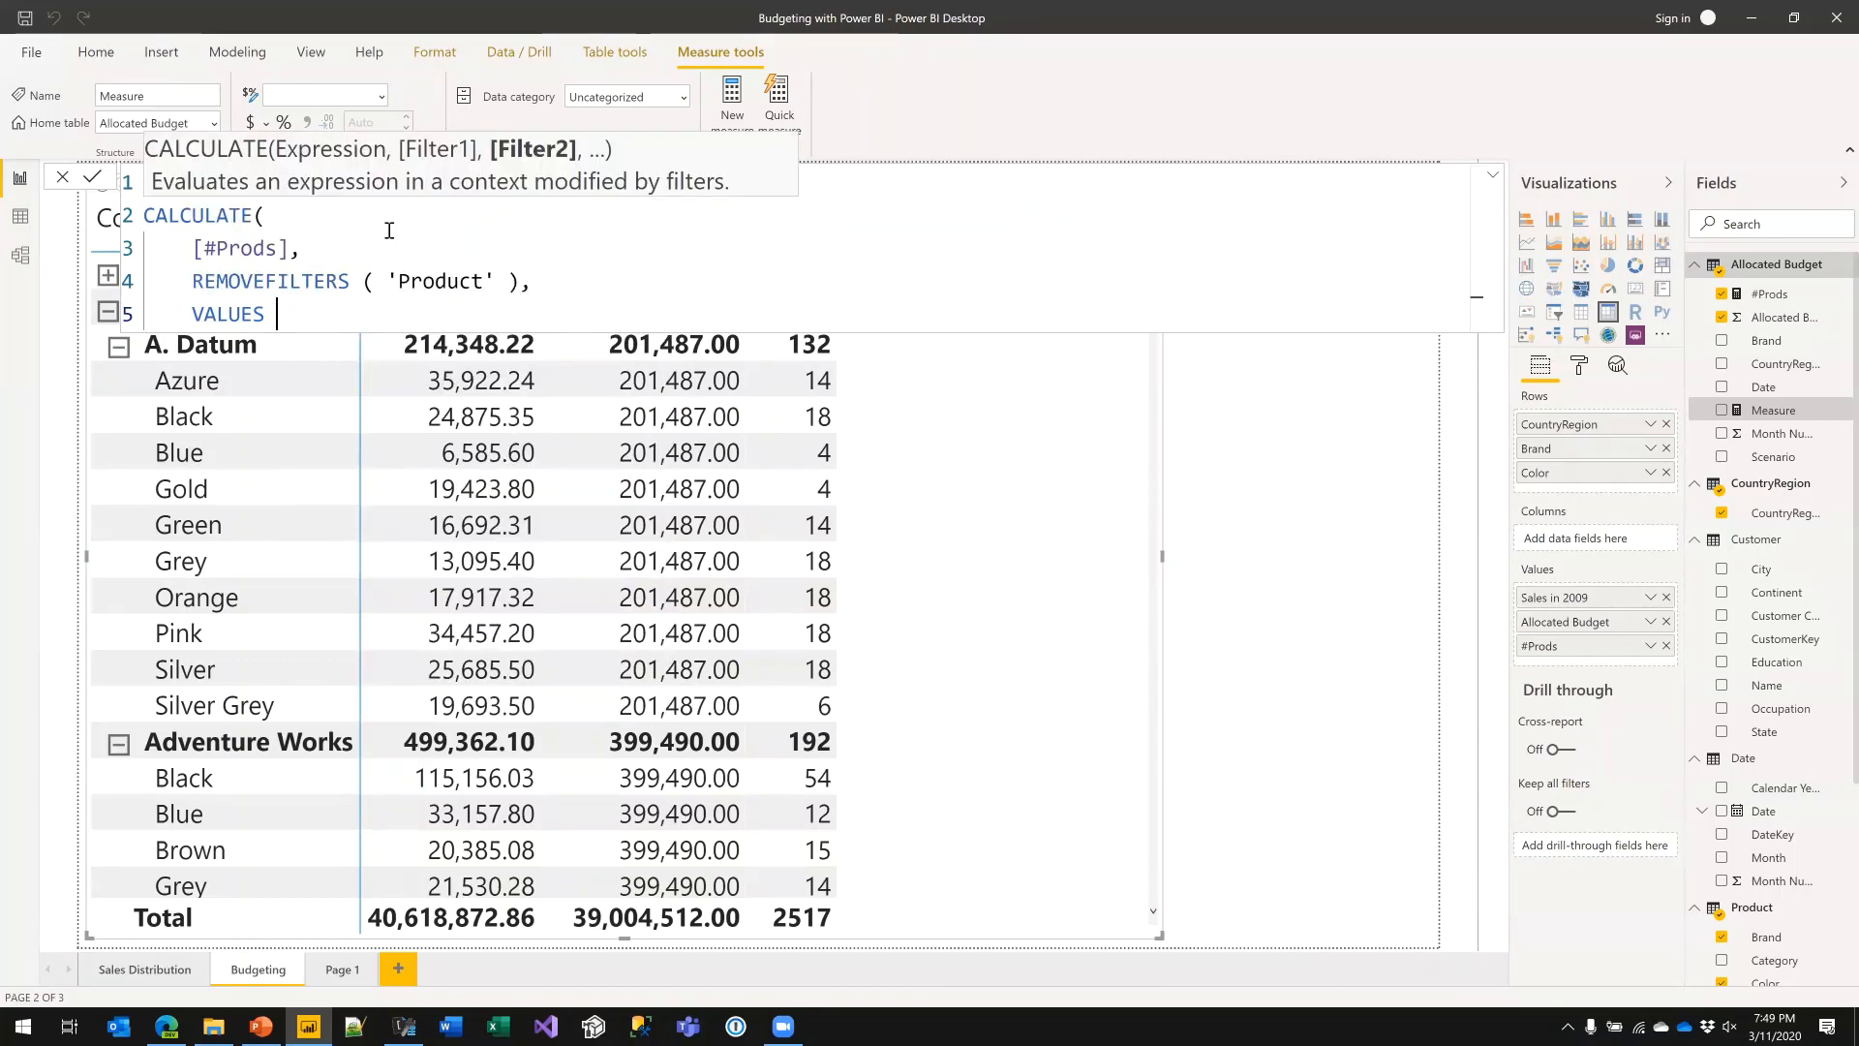
- Complete the second filter as VALUES ( 'Product'[Brand] ), close CALCULATE, and commit the #Prods BG measure
type("( ")
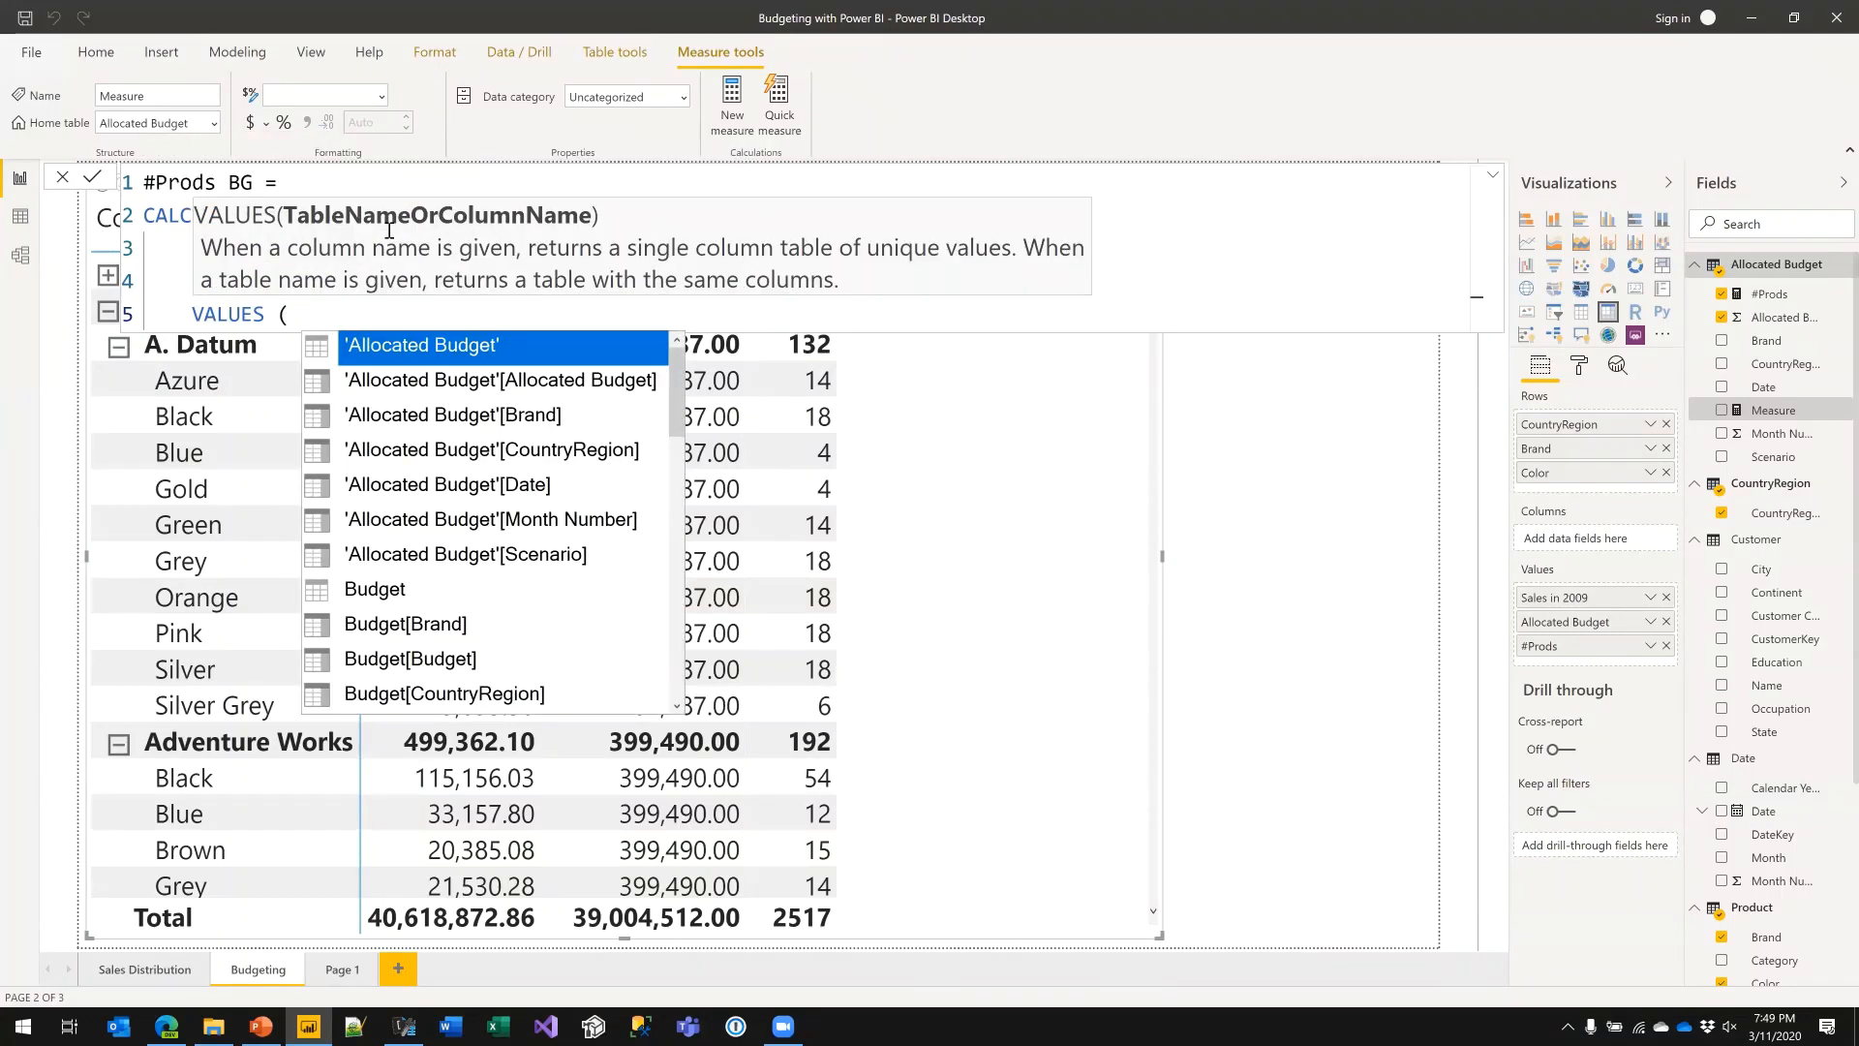
type("Pro")
key("Down")
key("Tab")
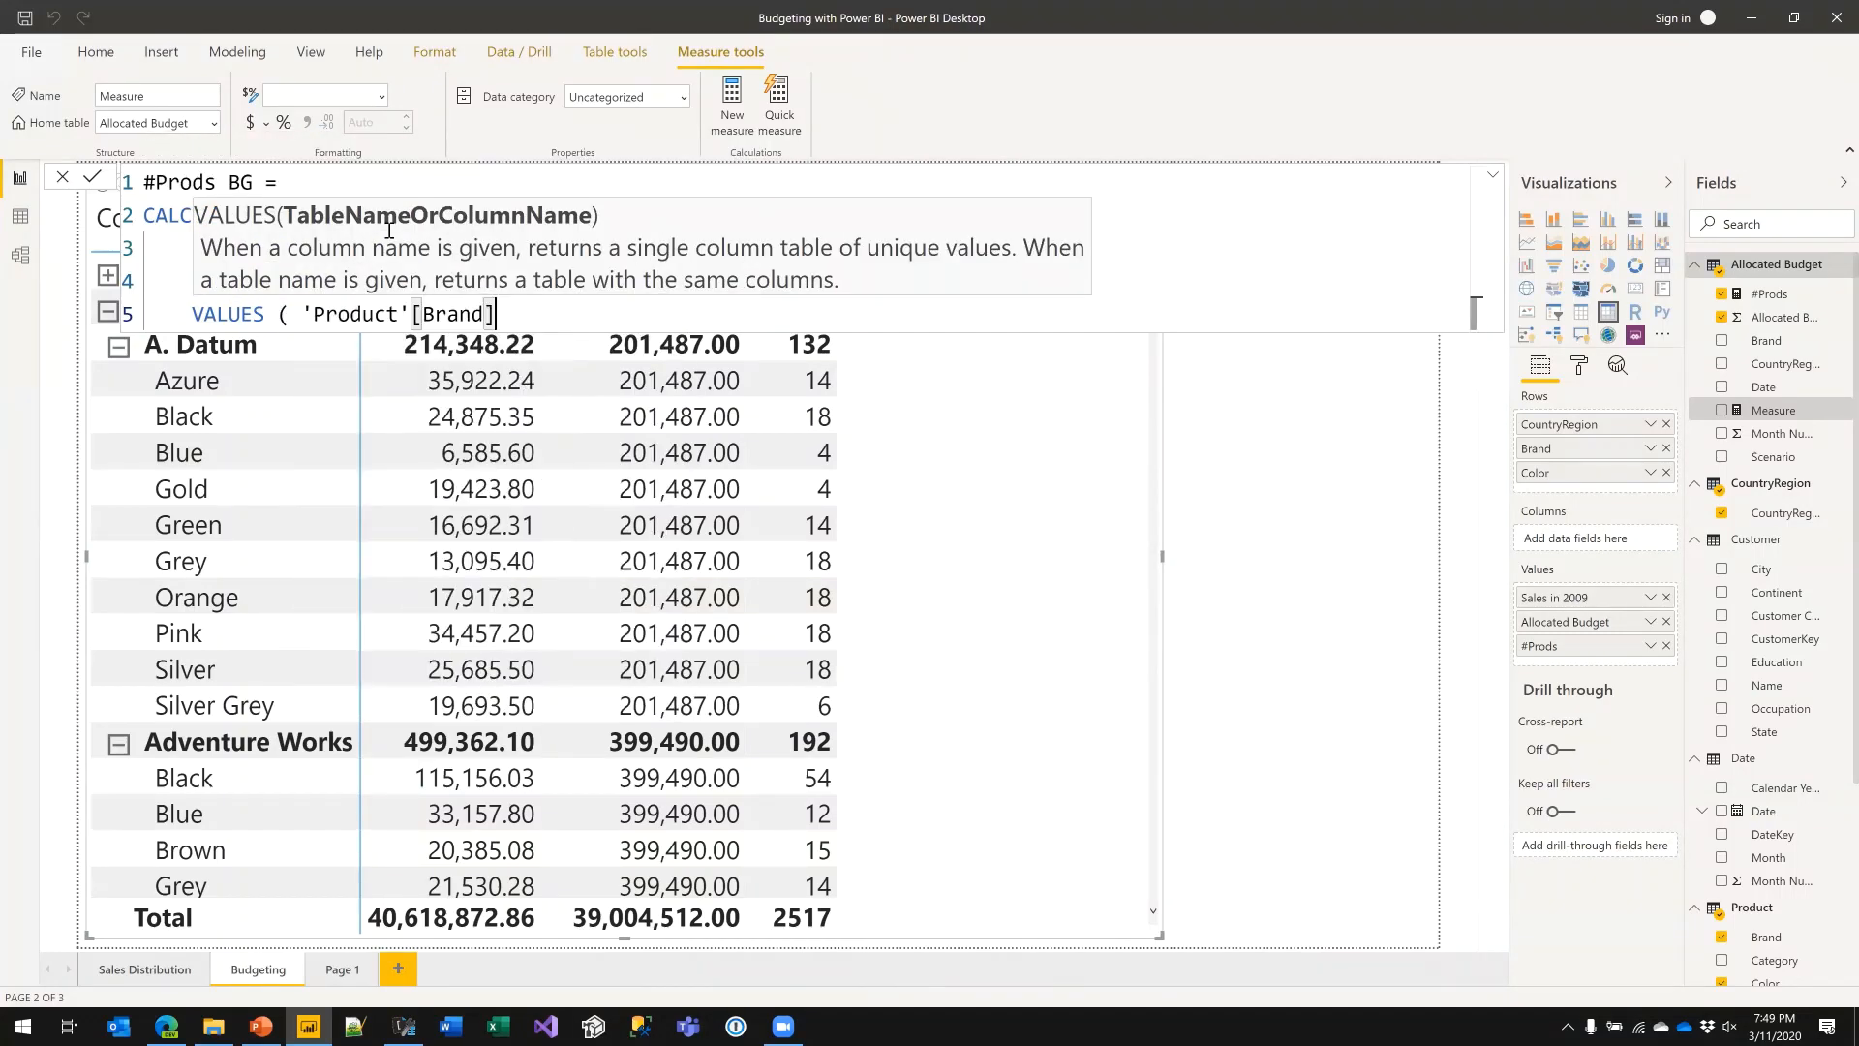
type(")")
key("Return")
type(")")
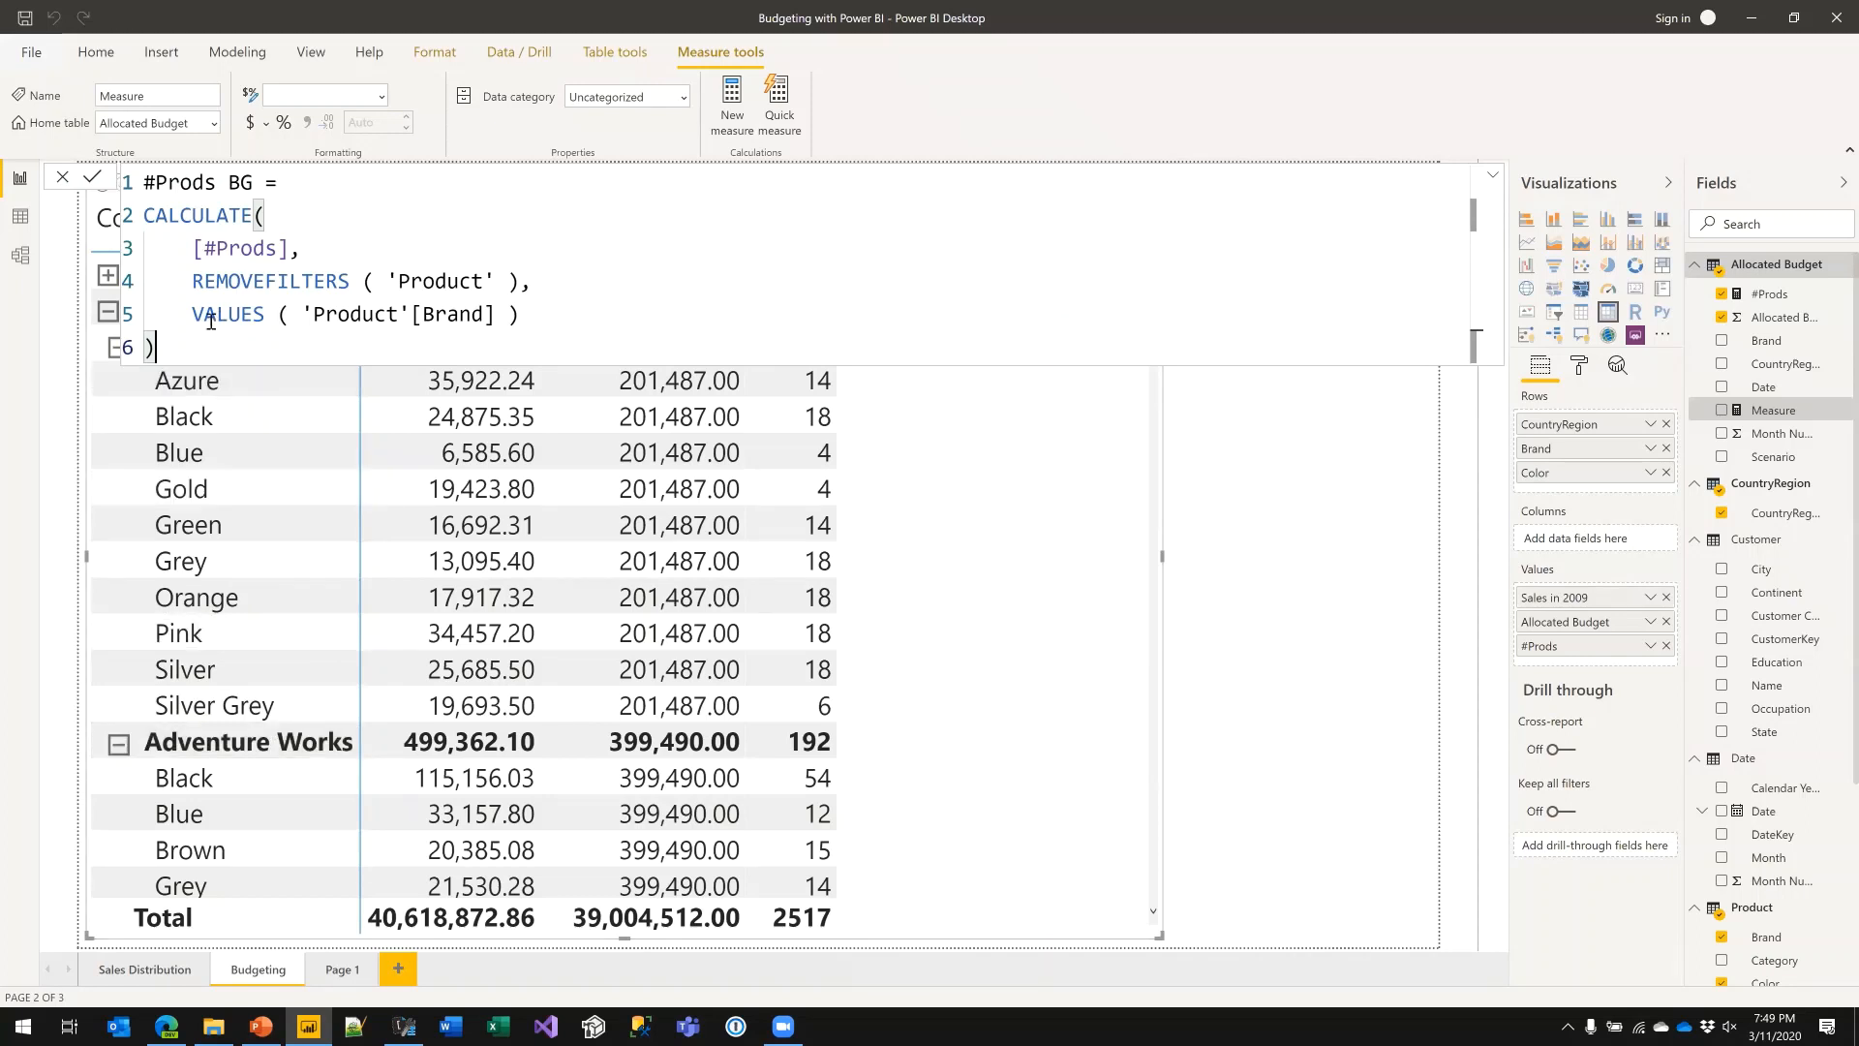
left_click(545, 319)
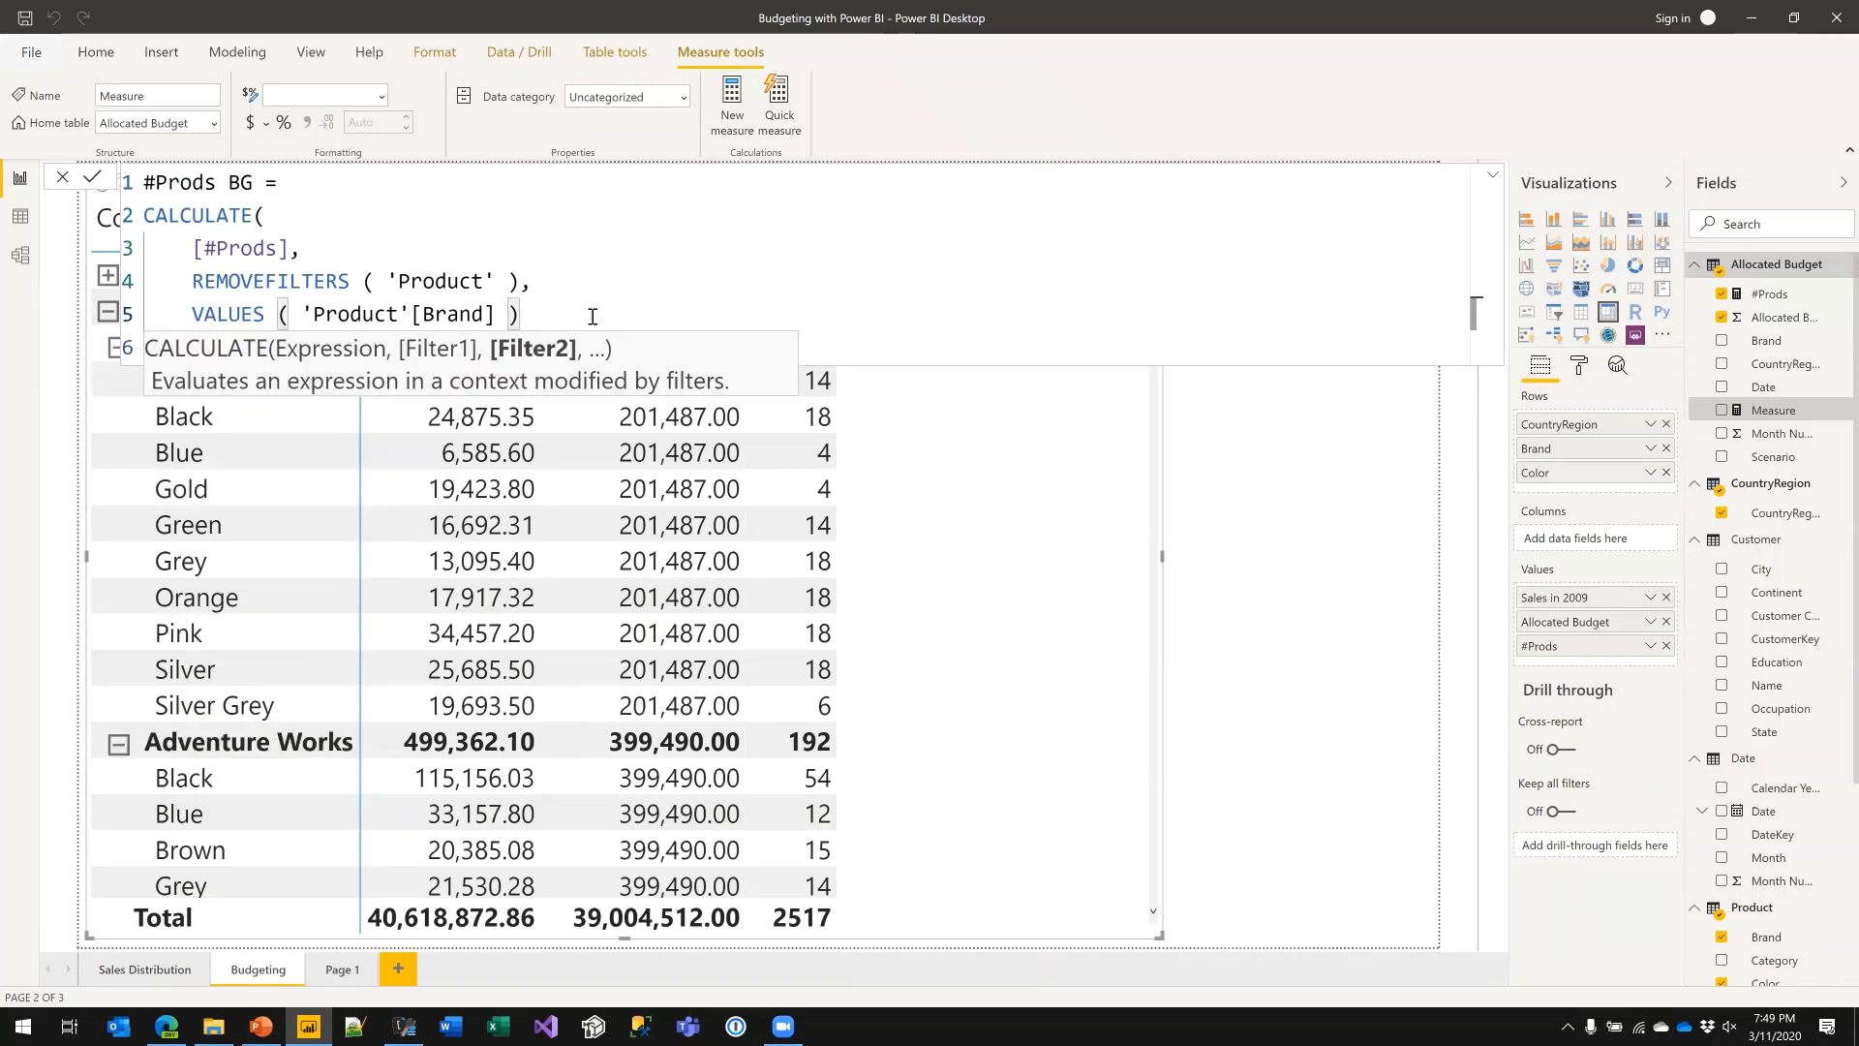
left_click(658, 249)
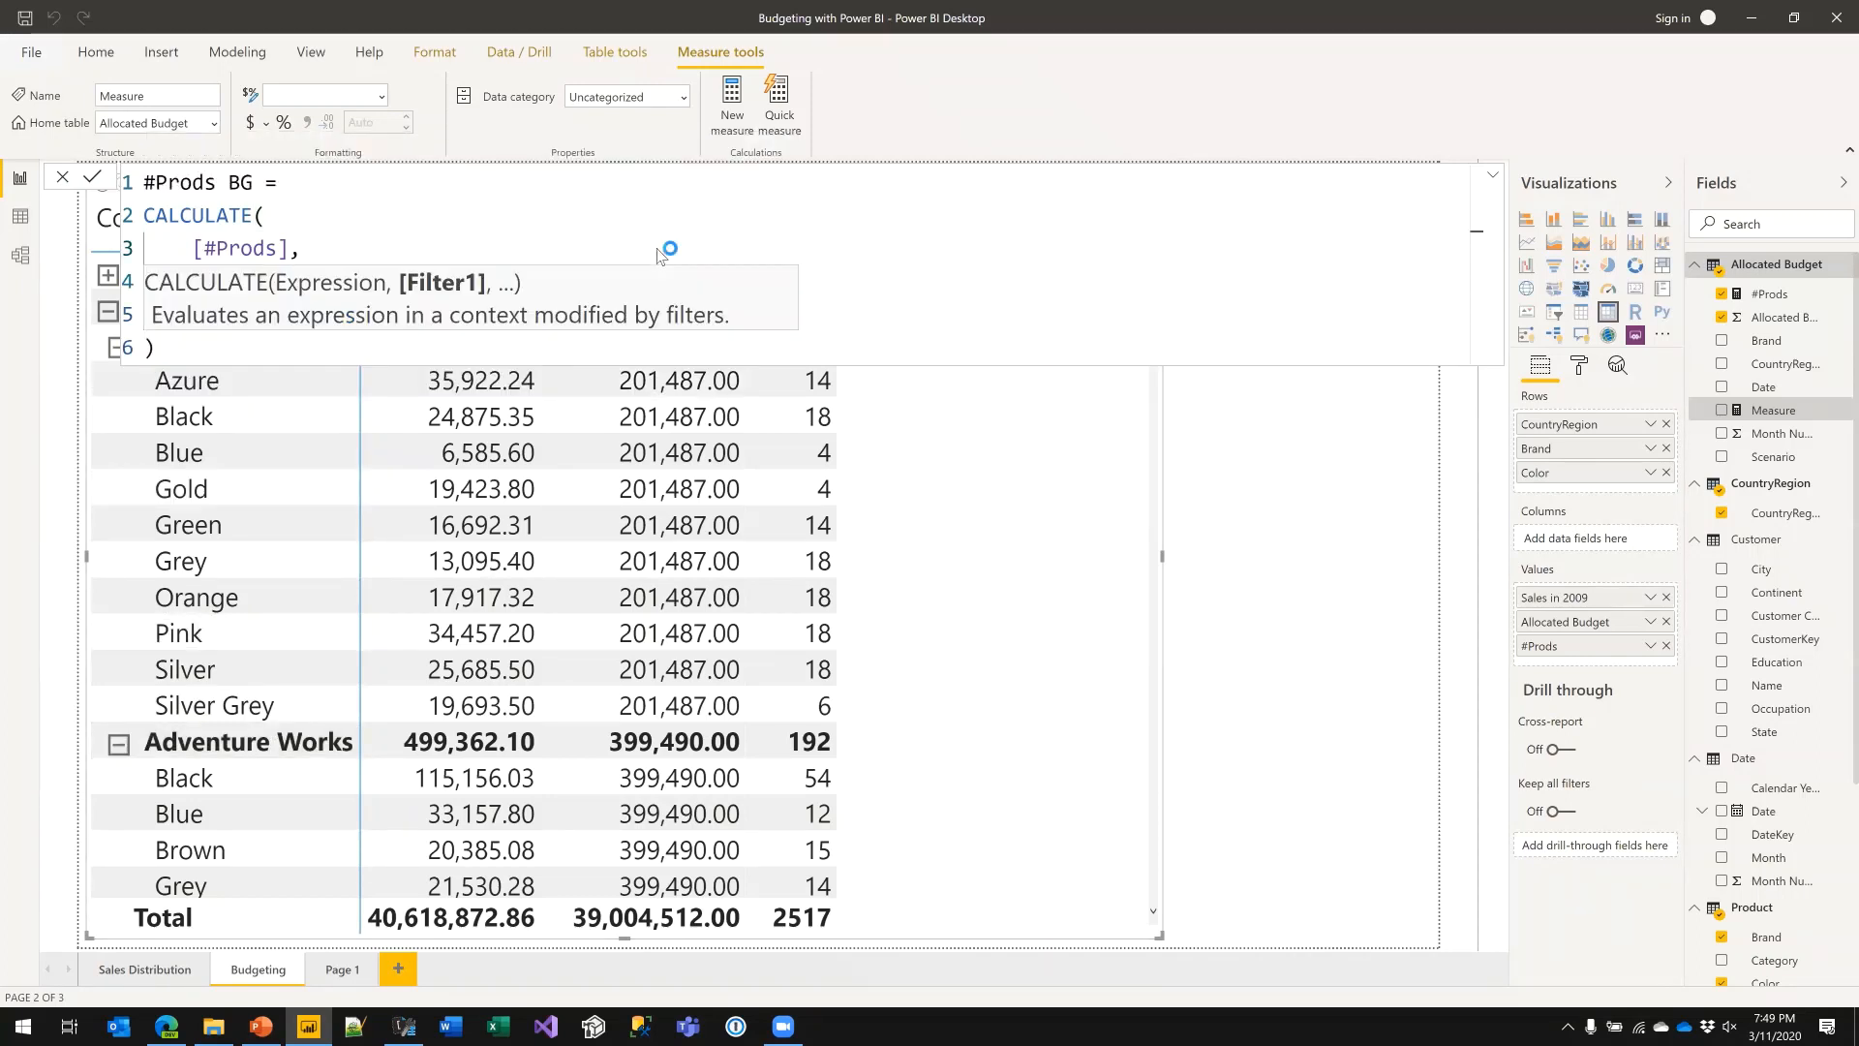
key("Return")
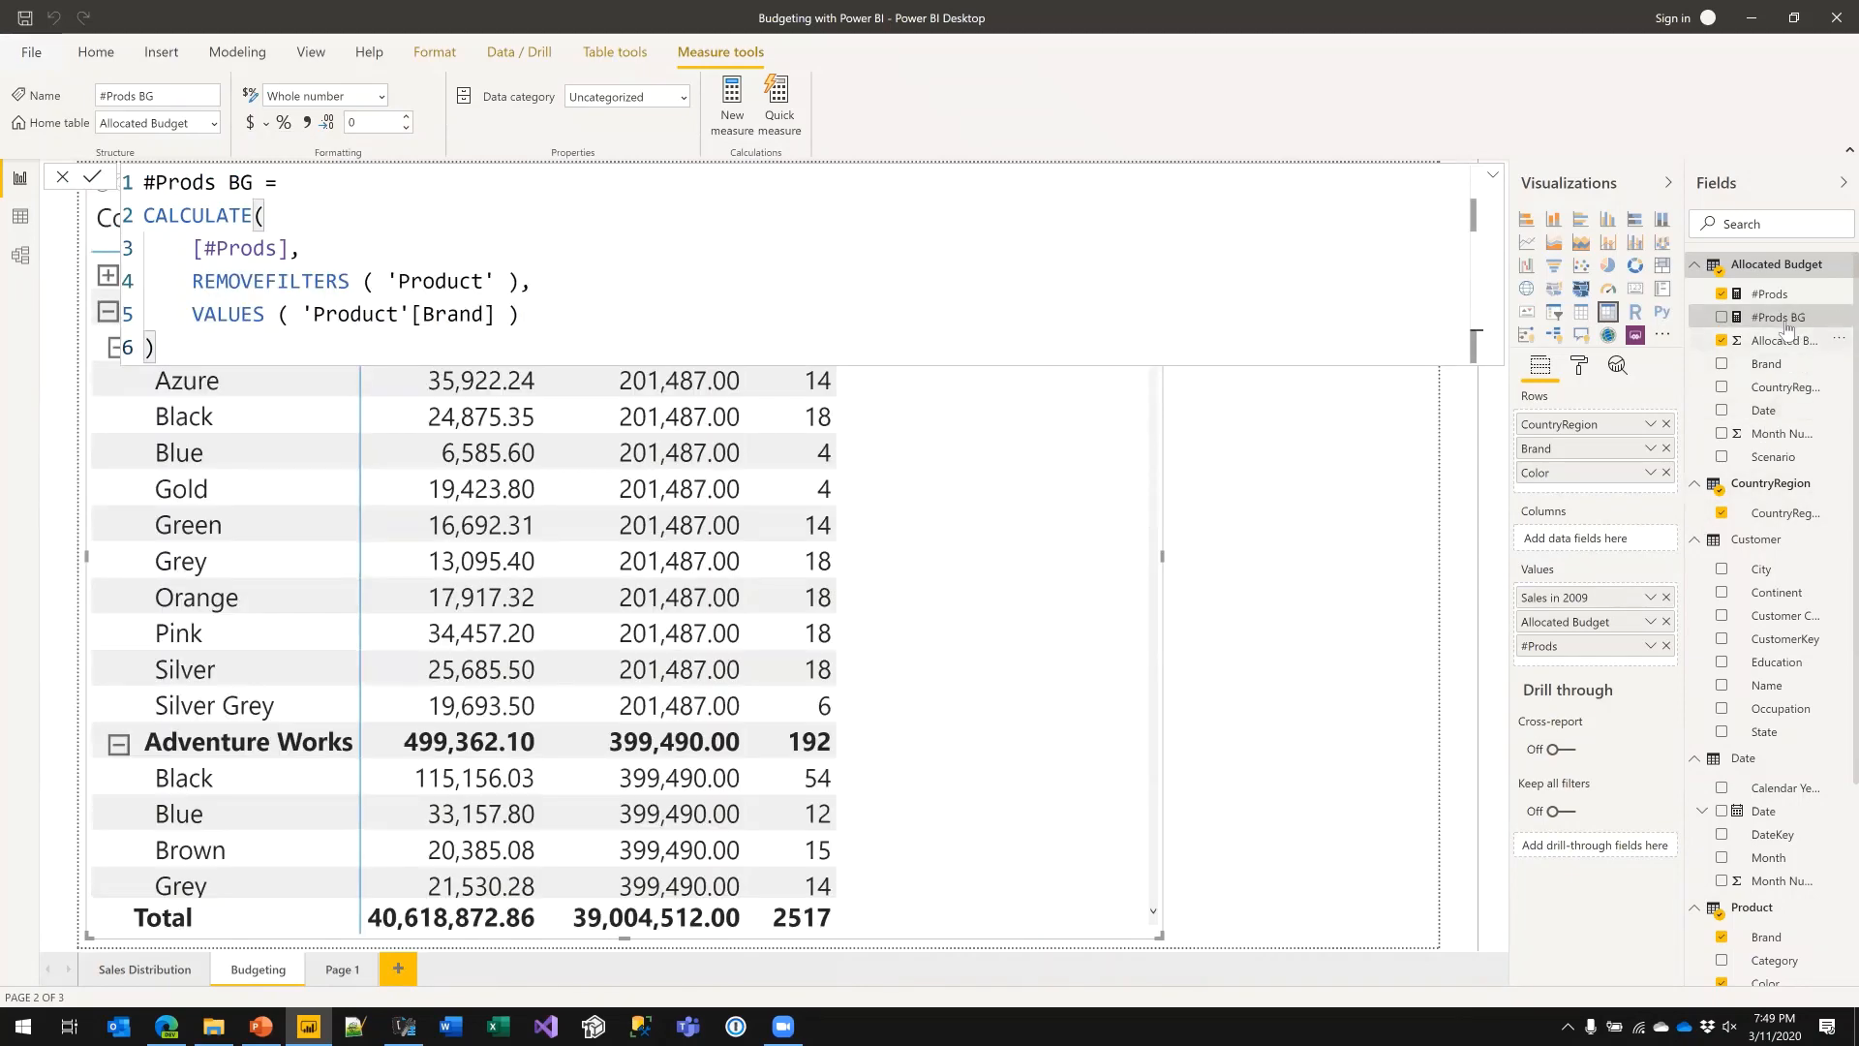
- Add the #Prods BG measure to the matrix values and leave the formula editor
left_click_drag(1778, 317, 1020, 535)
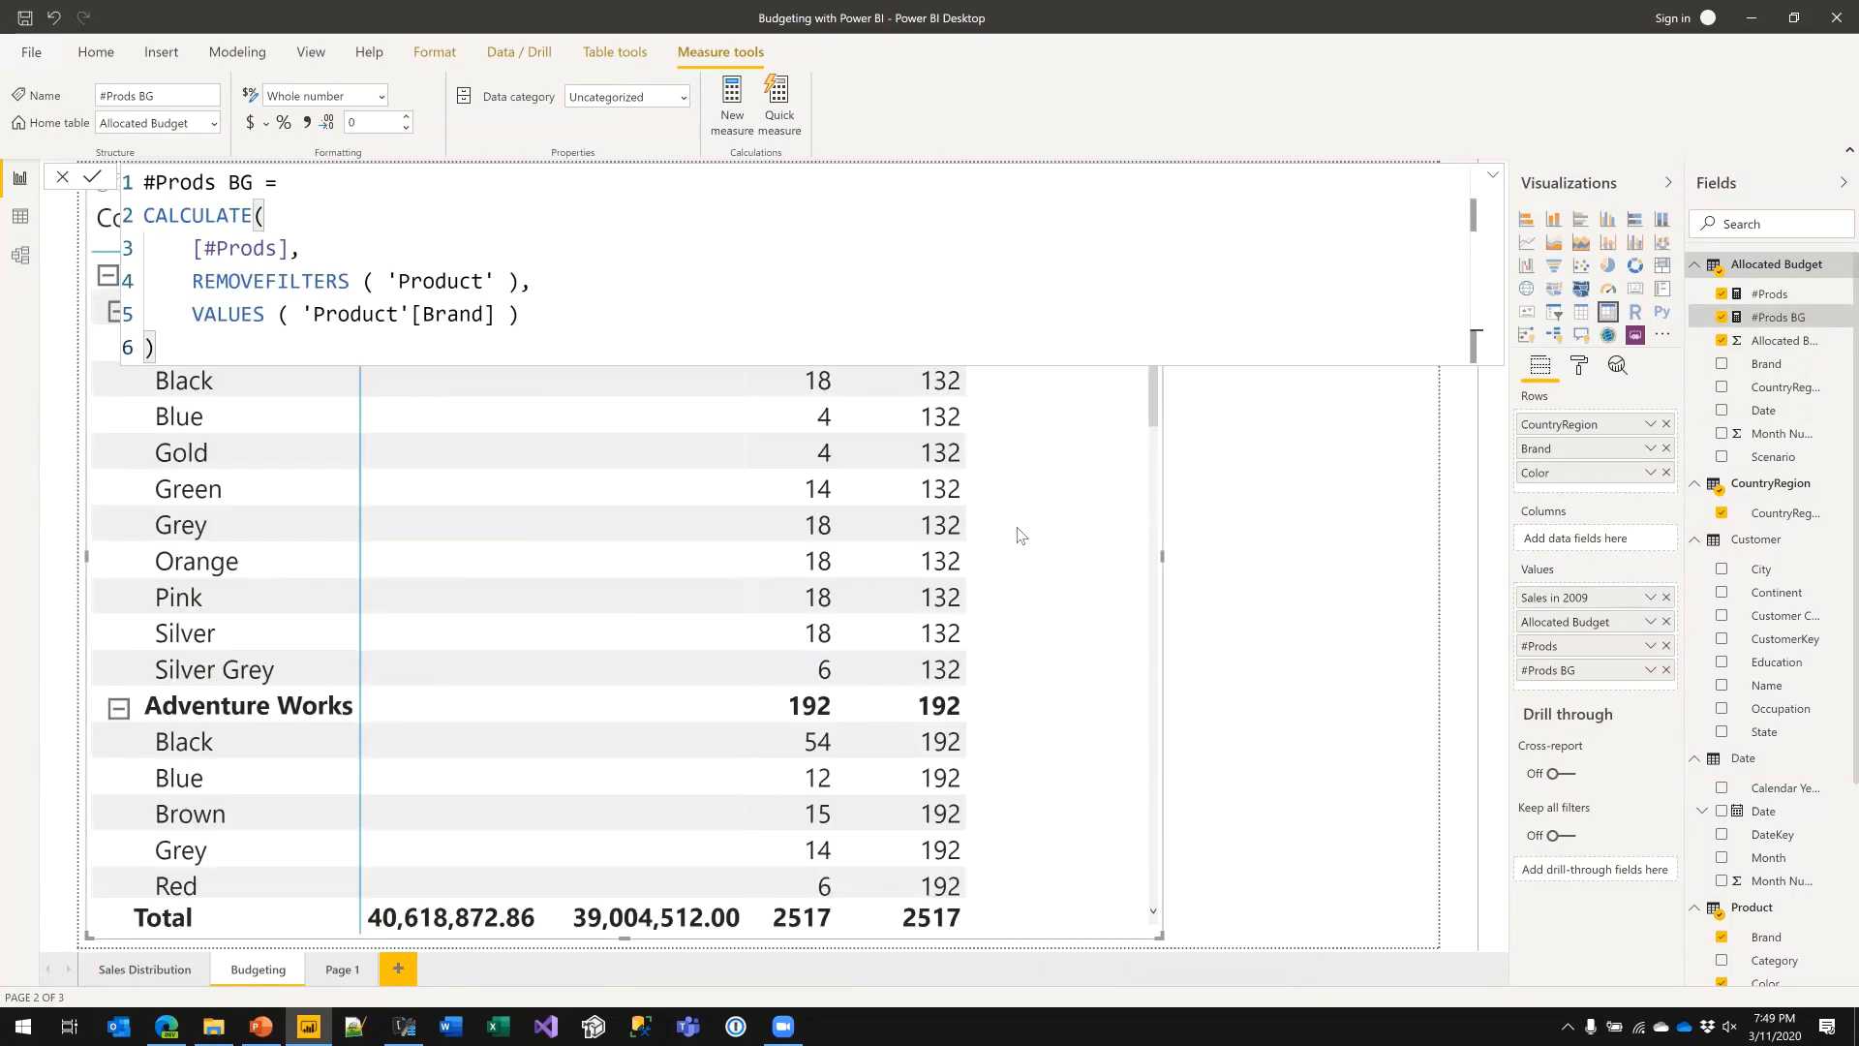
left_click(1288, 533)
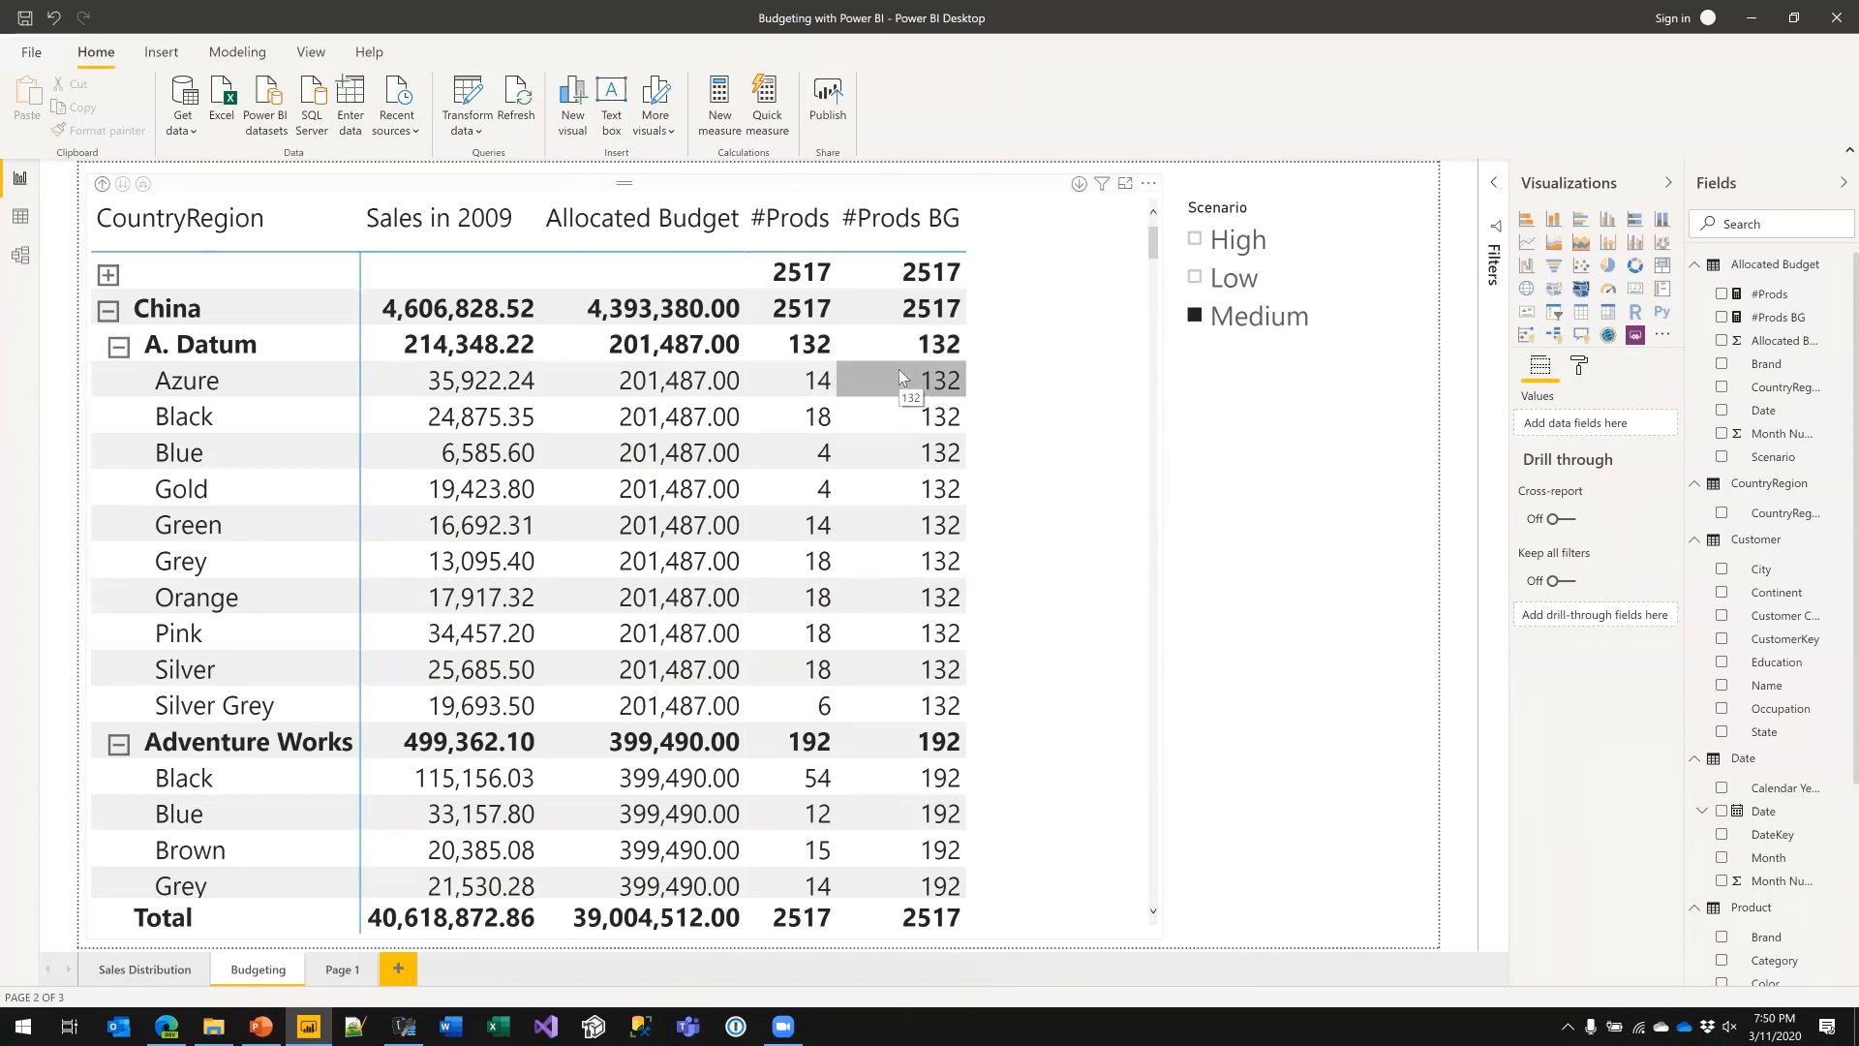
- With the matrix selected, start a new measure in the Allocated Budget table named Protected Budget, opening with an IF function
left_click(902, 772)
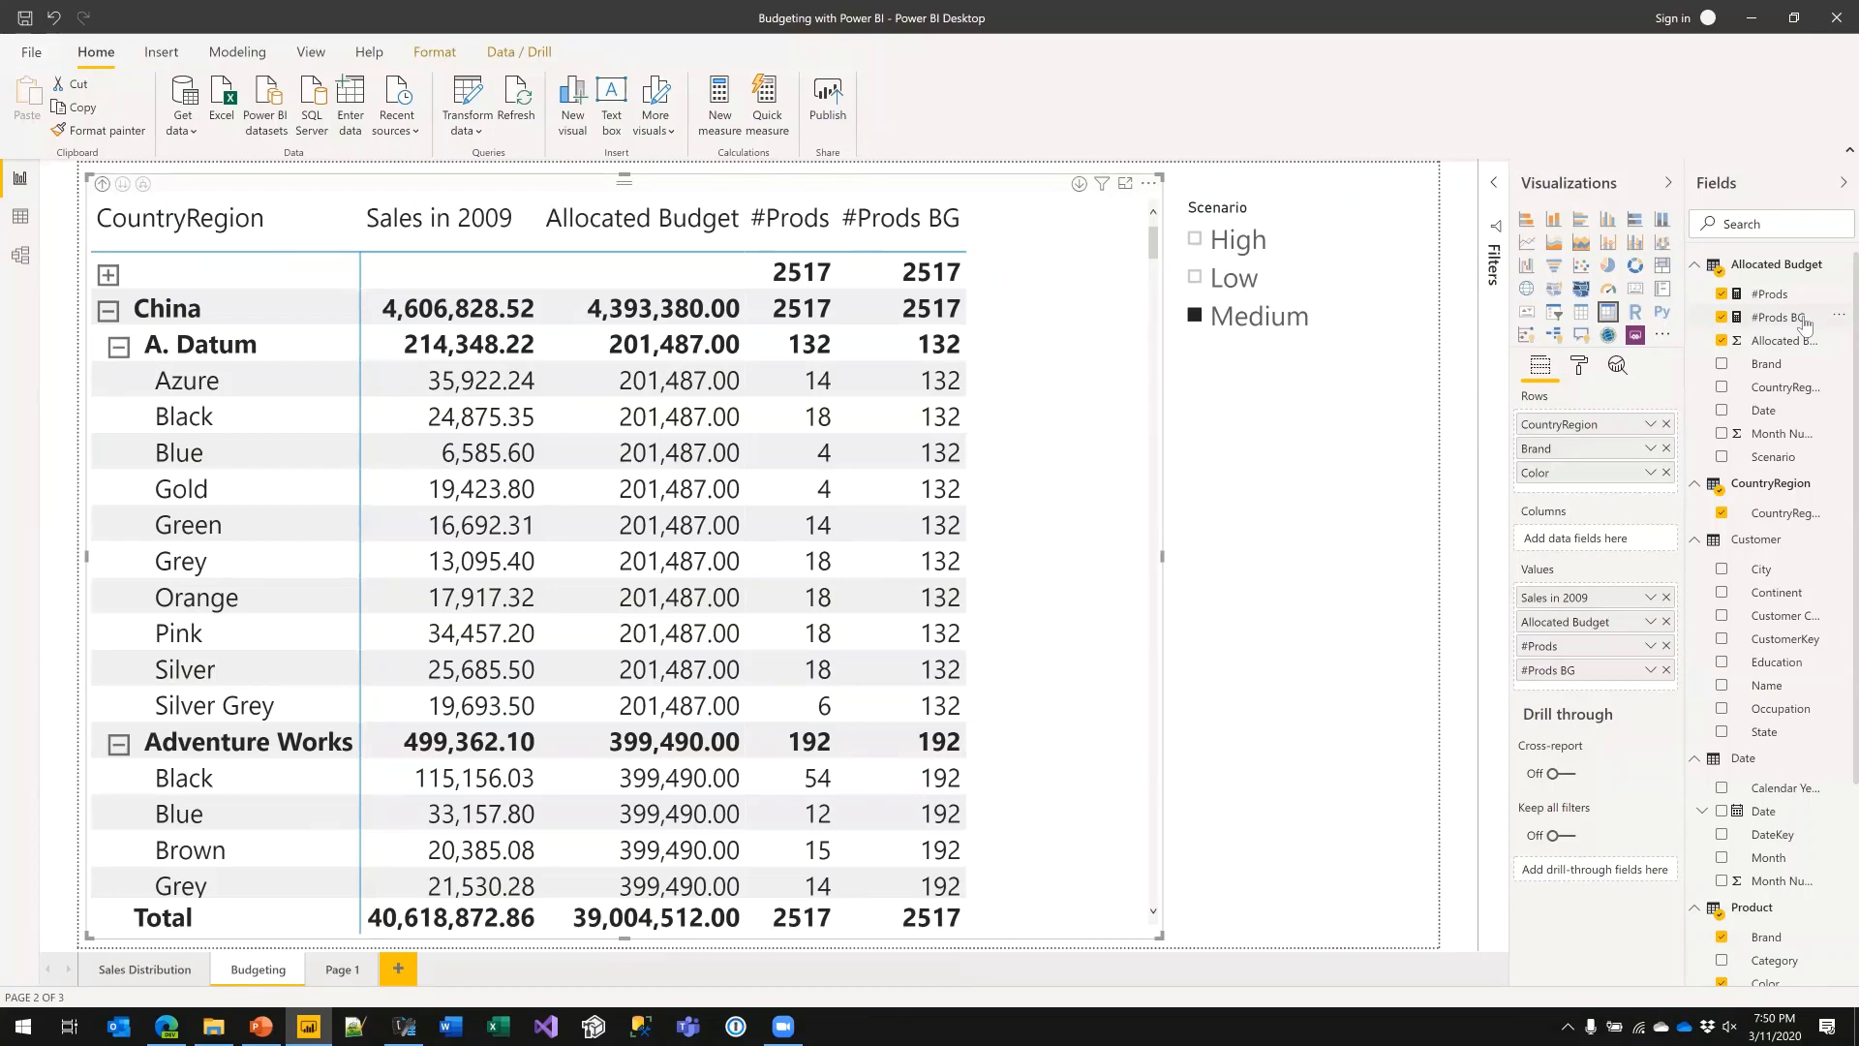
left_click(1801, 320)
left_click(1784, 345)
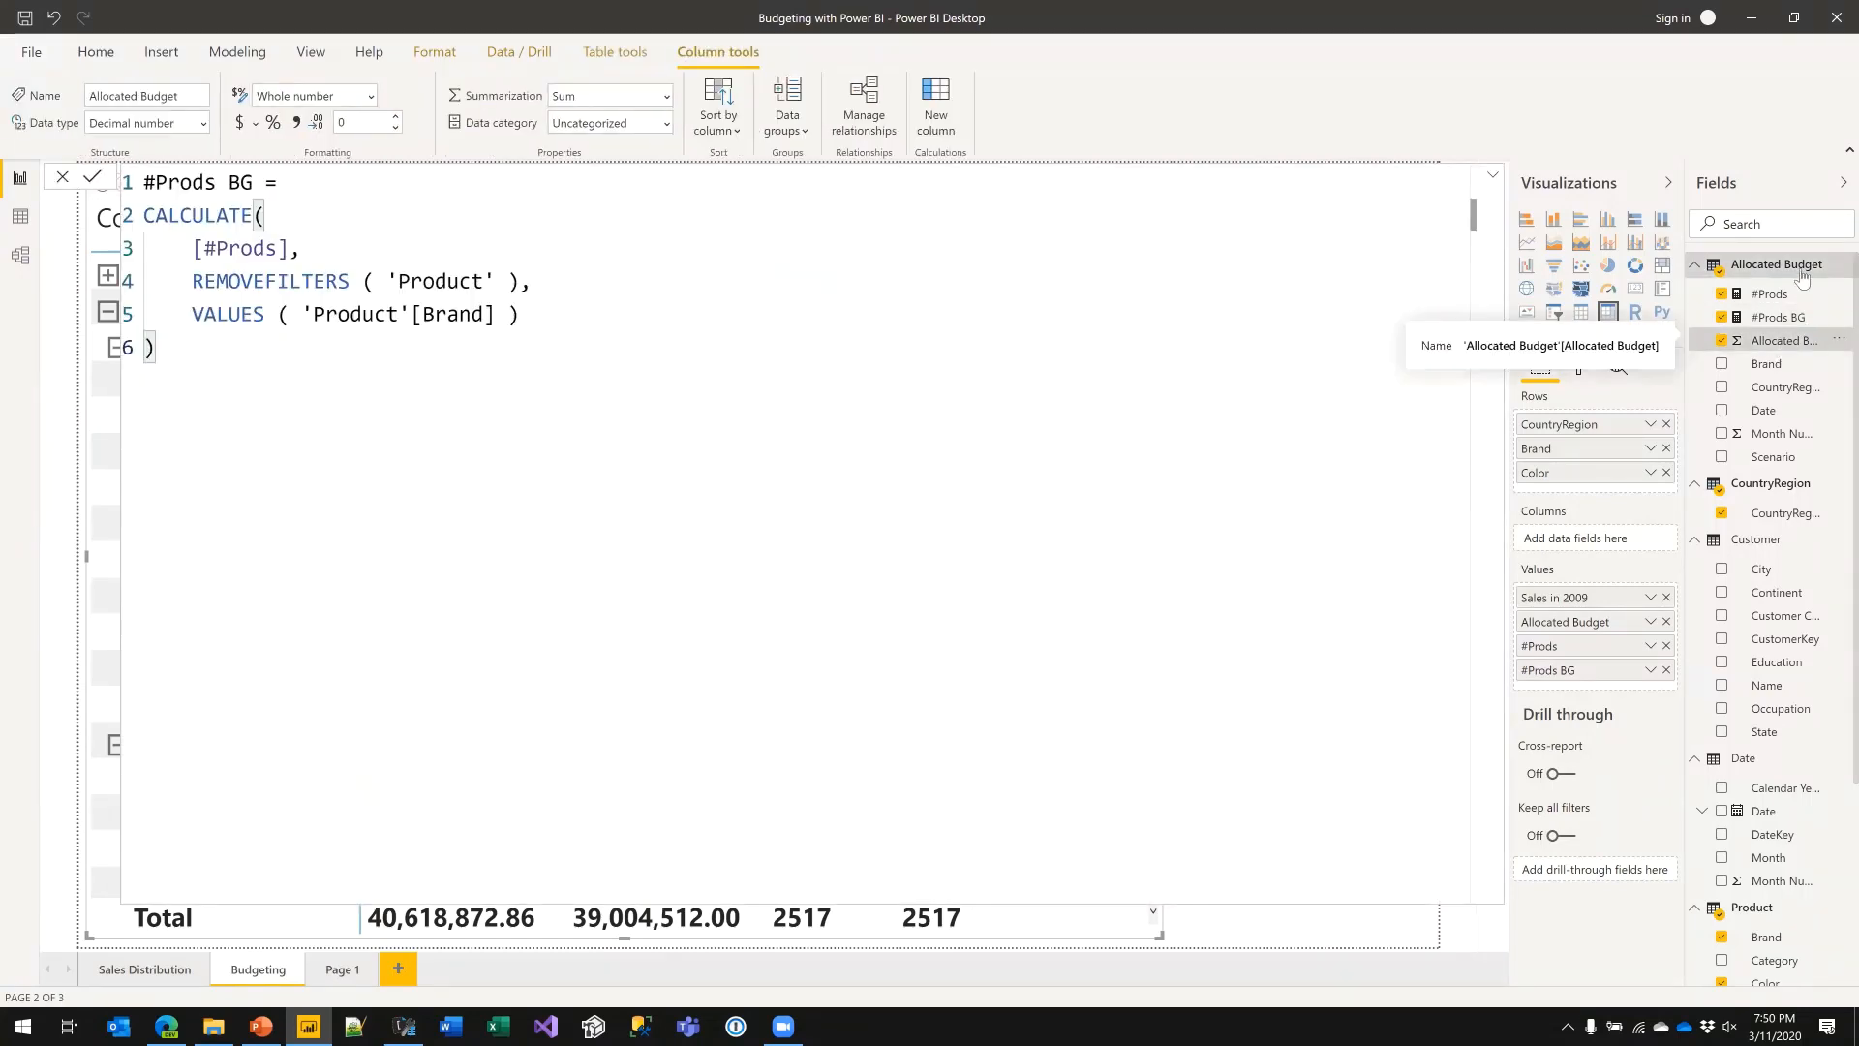
right_click(1801, 268)
left_click(1770, 294)
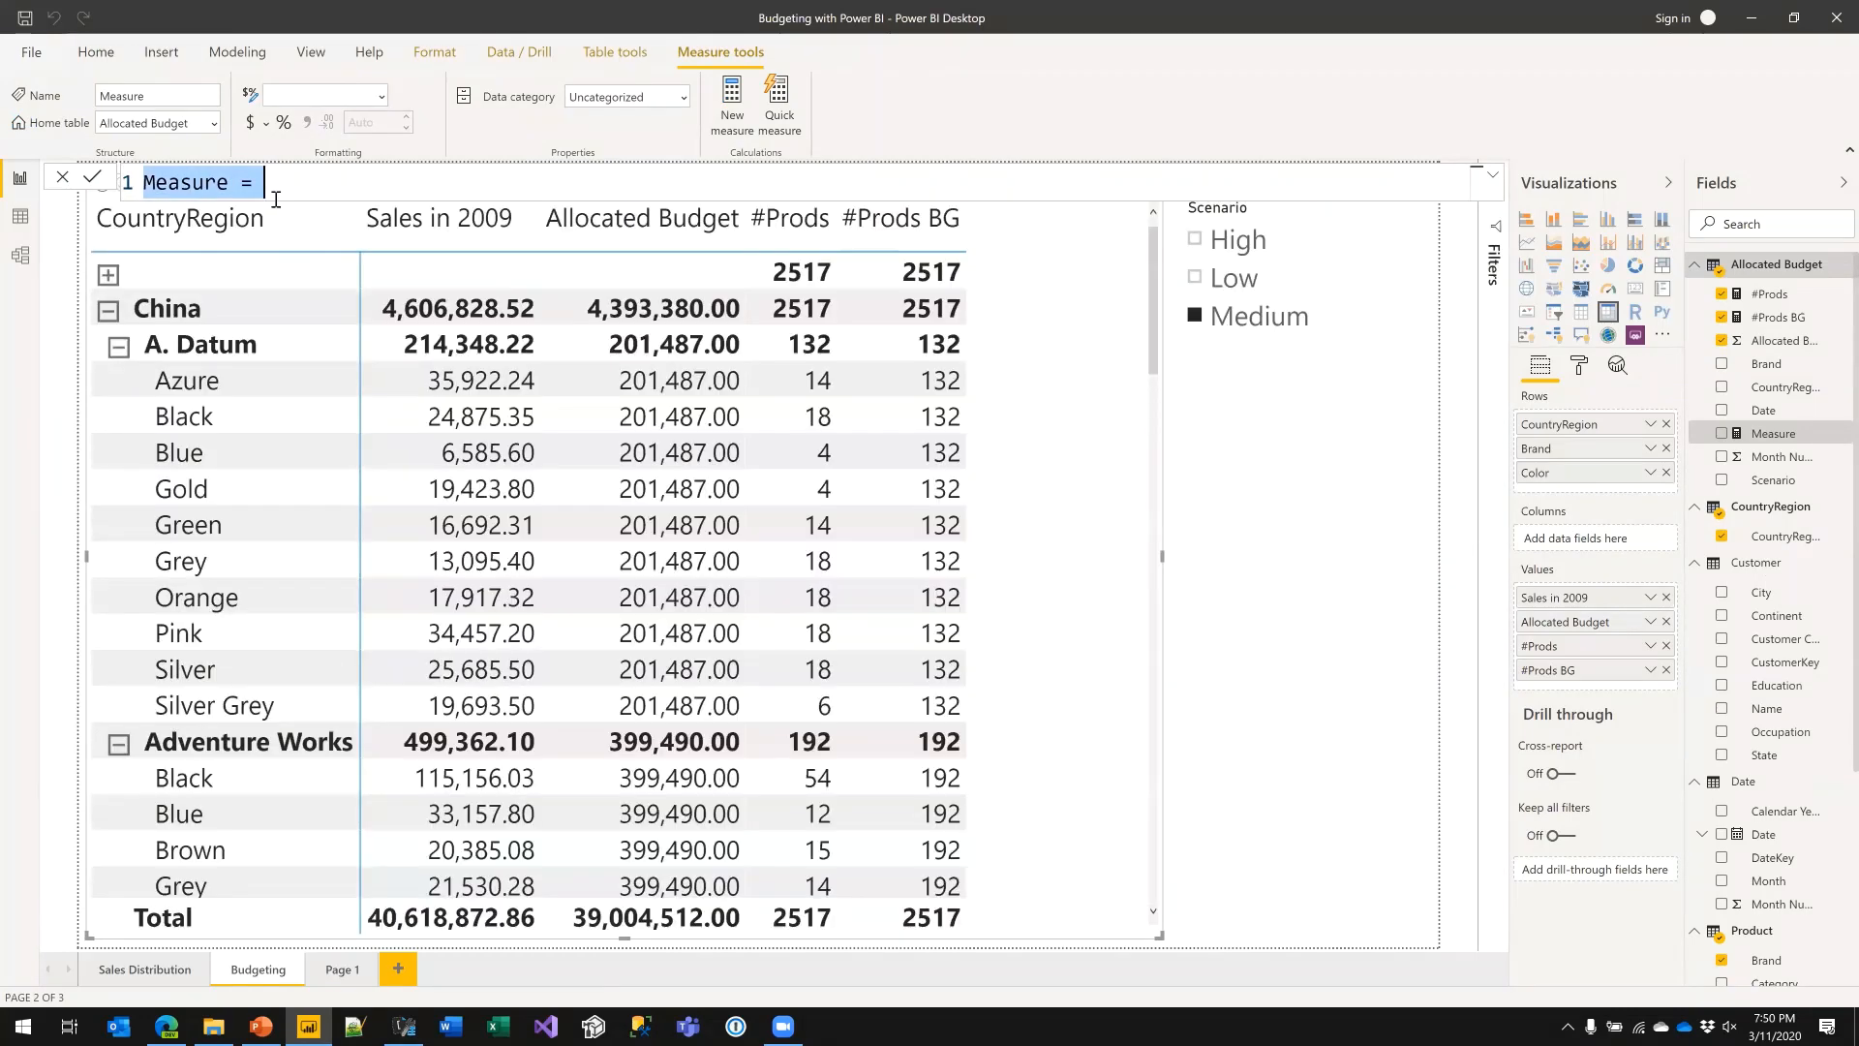
type("Corec")
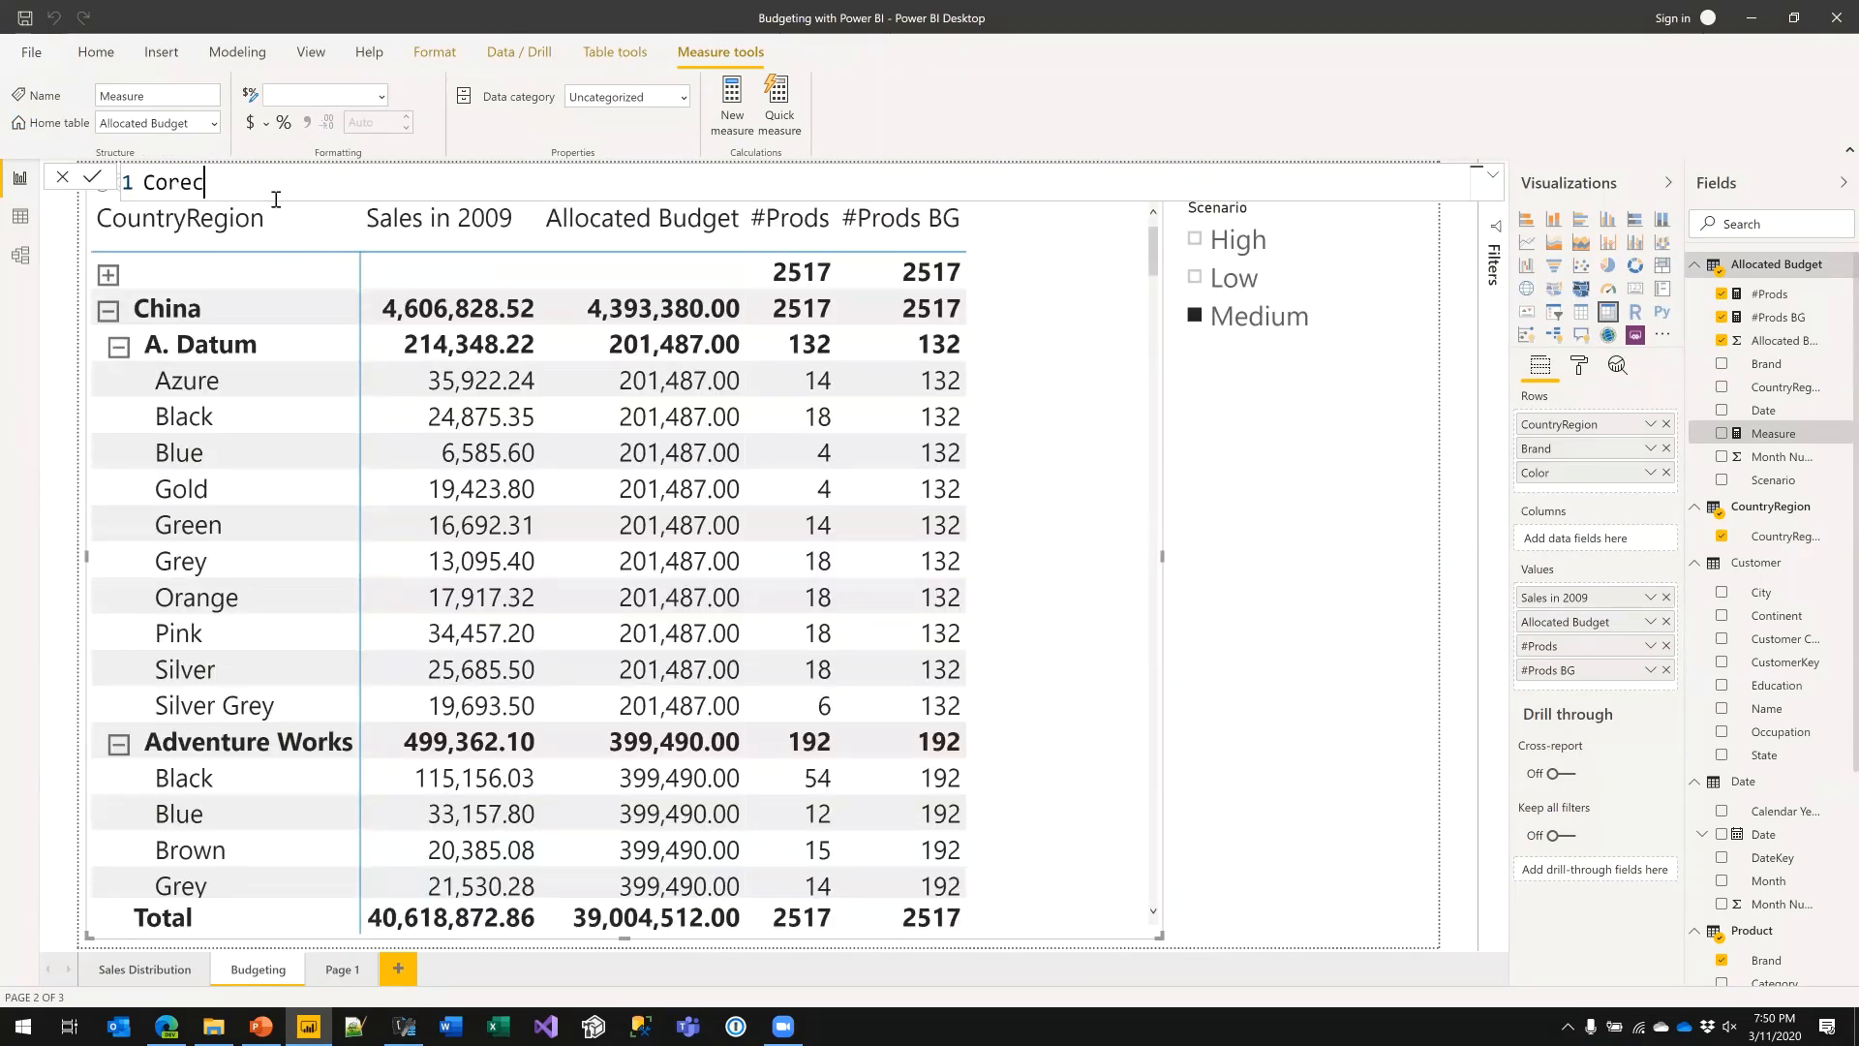
key("BackSpace")
key("BackSpace")
key("BackSpace")
type("Protected Budget =")
key("shift+Return")
type("IF (")
key("shift+Return")
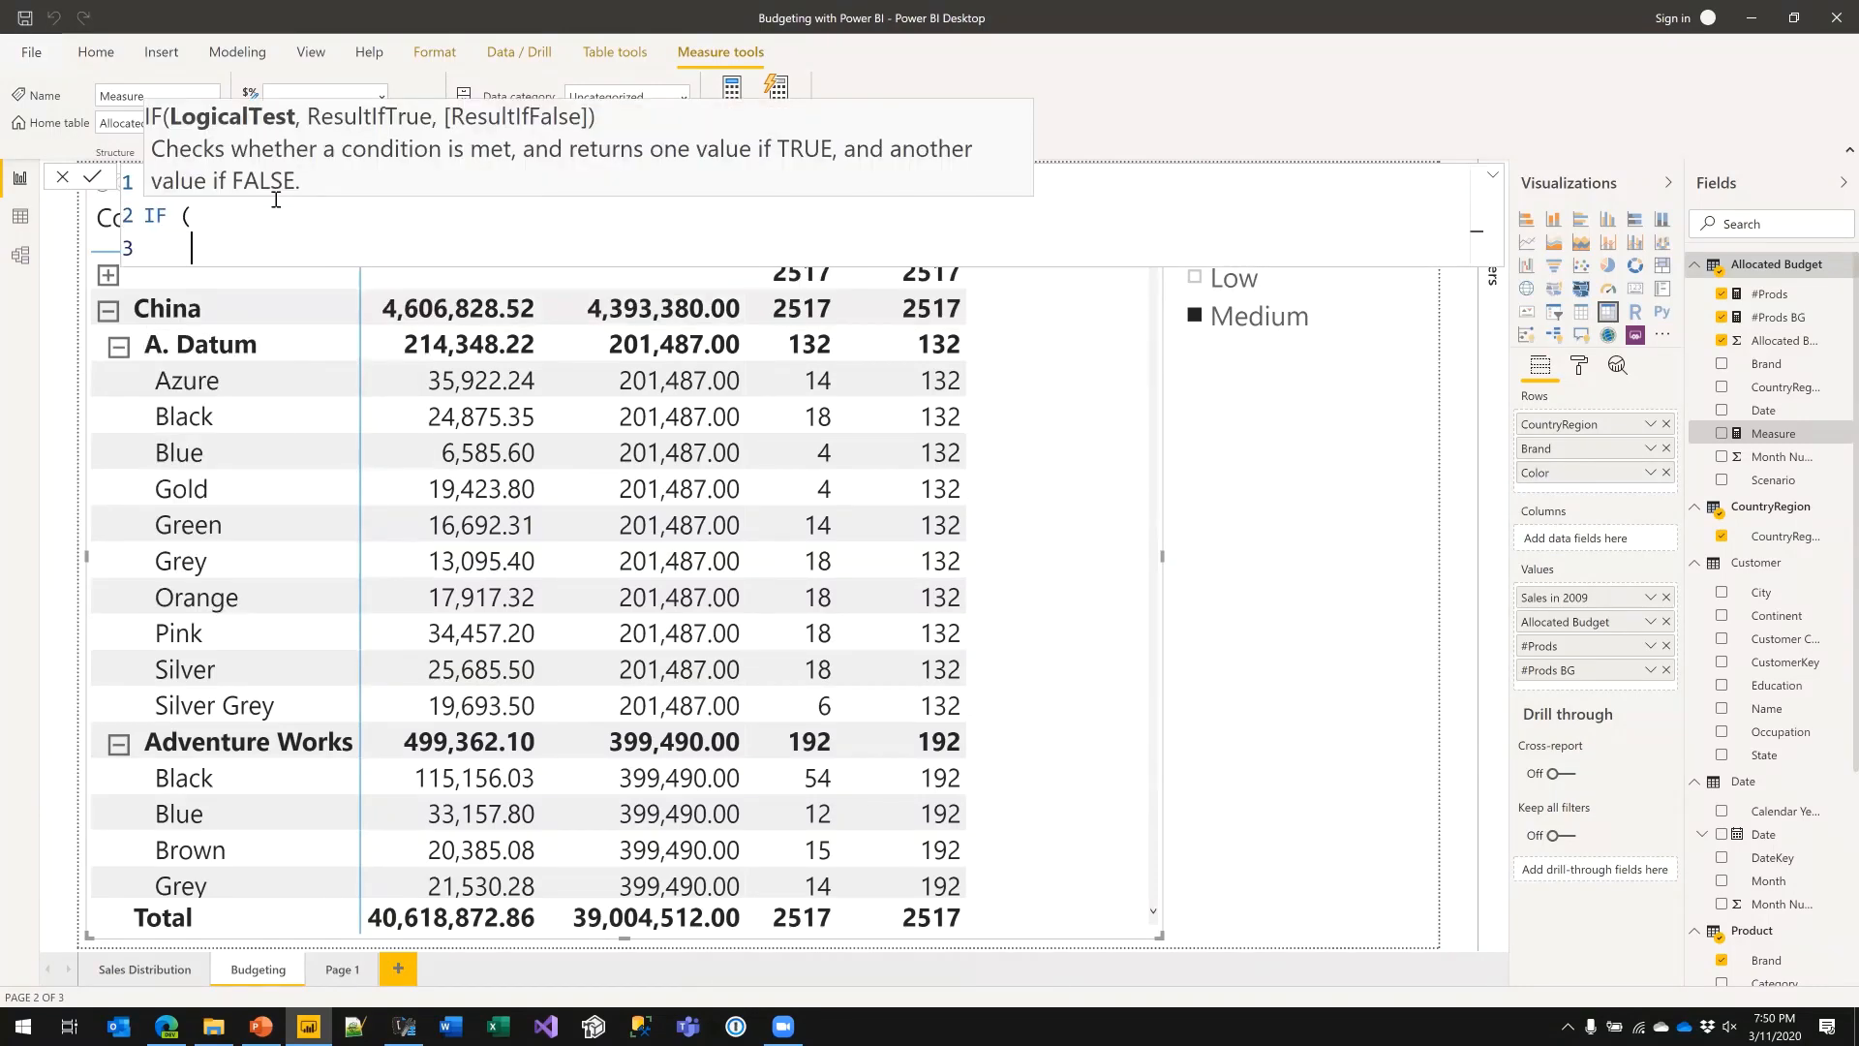
- Set the IF condition of Protected Budget to [#Prods] = [#Prods BG]
type("[")
key("Tab")
type("= [")
key("Down")
key("Tab")
type(",")
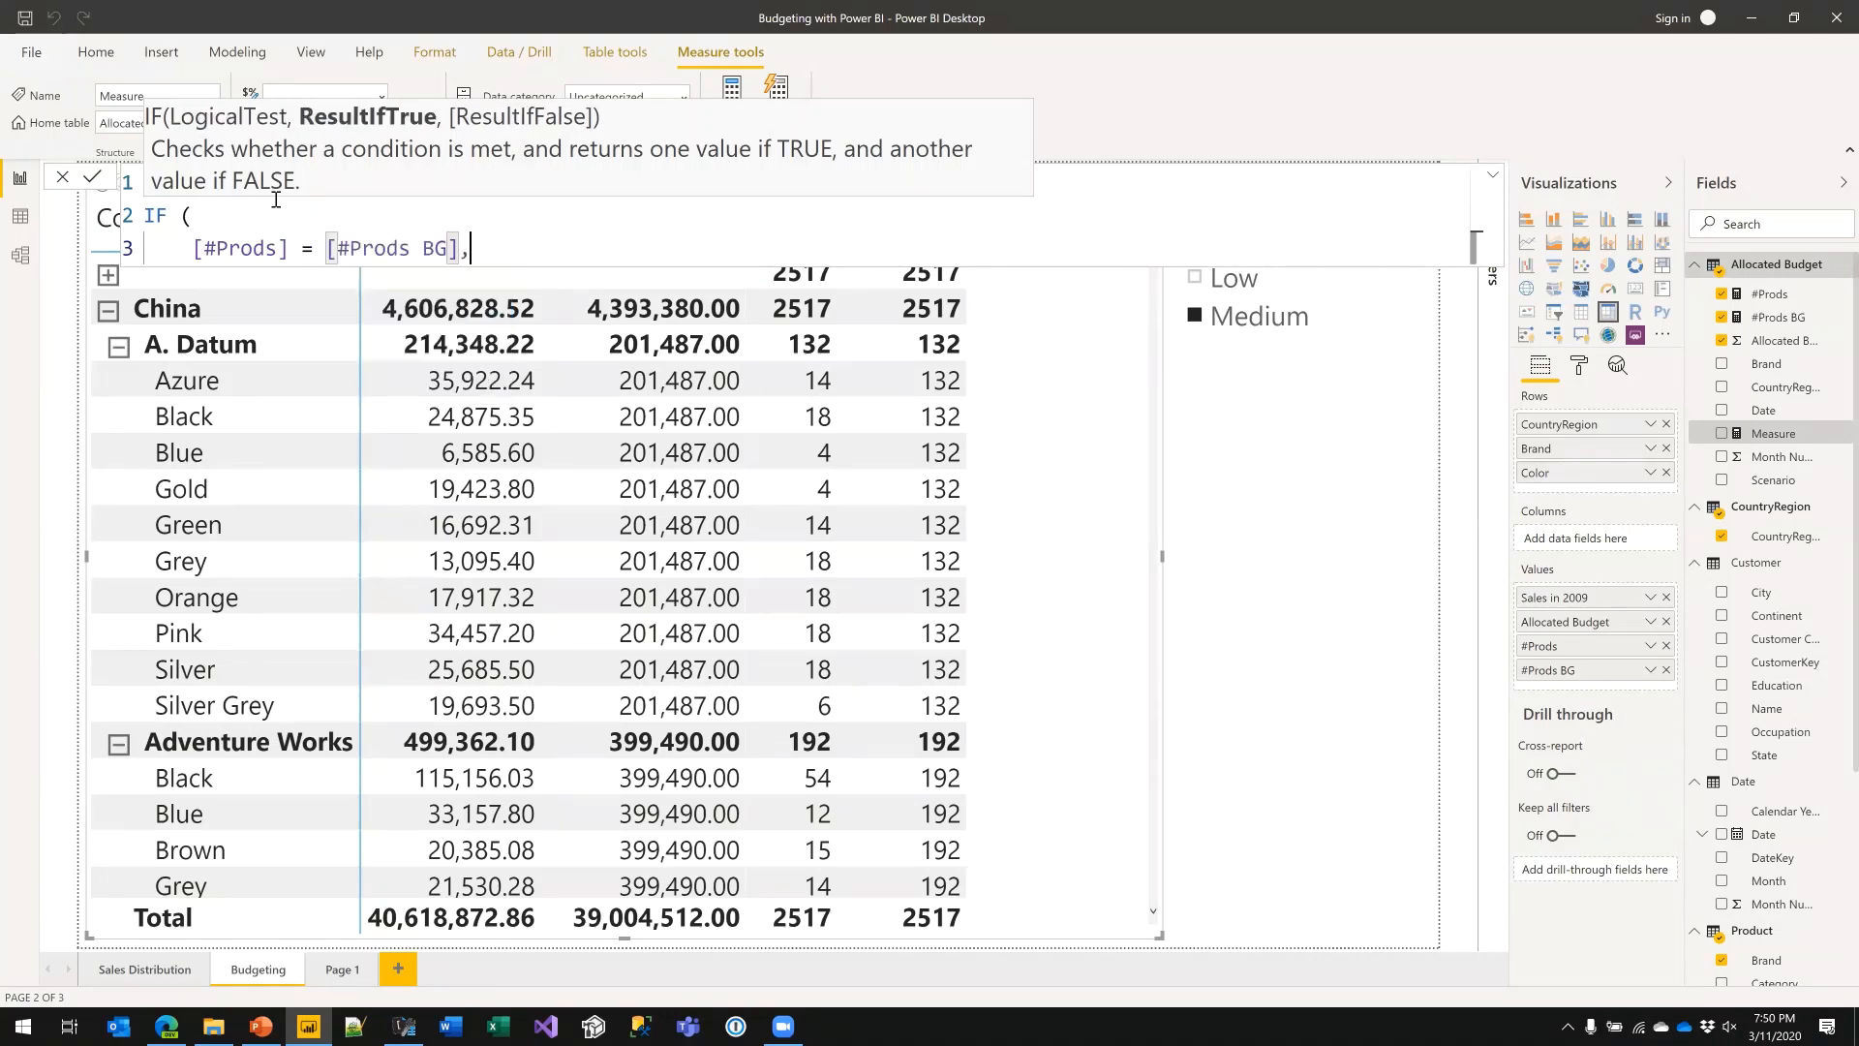
key("shift+Return")
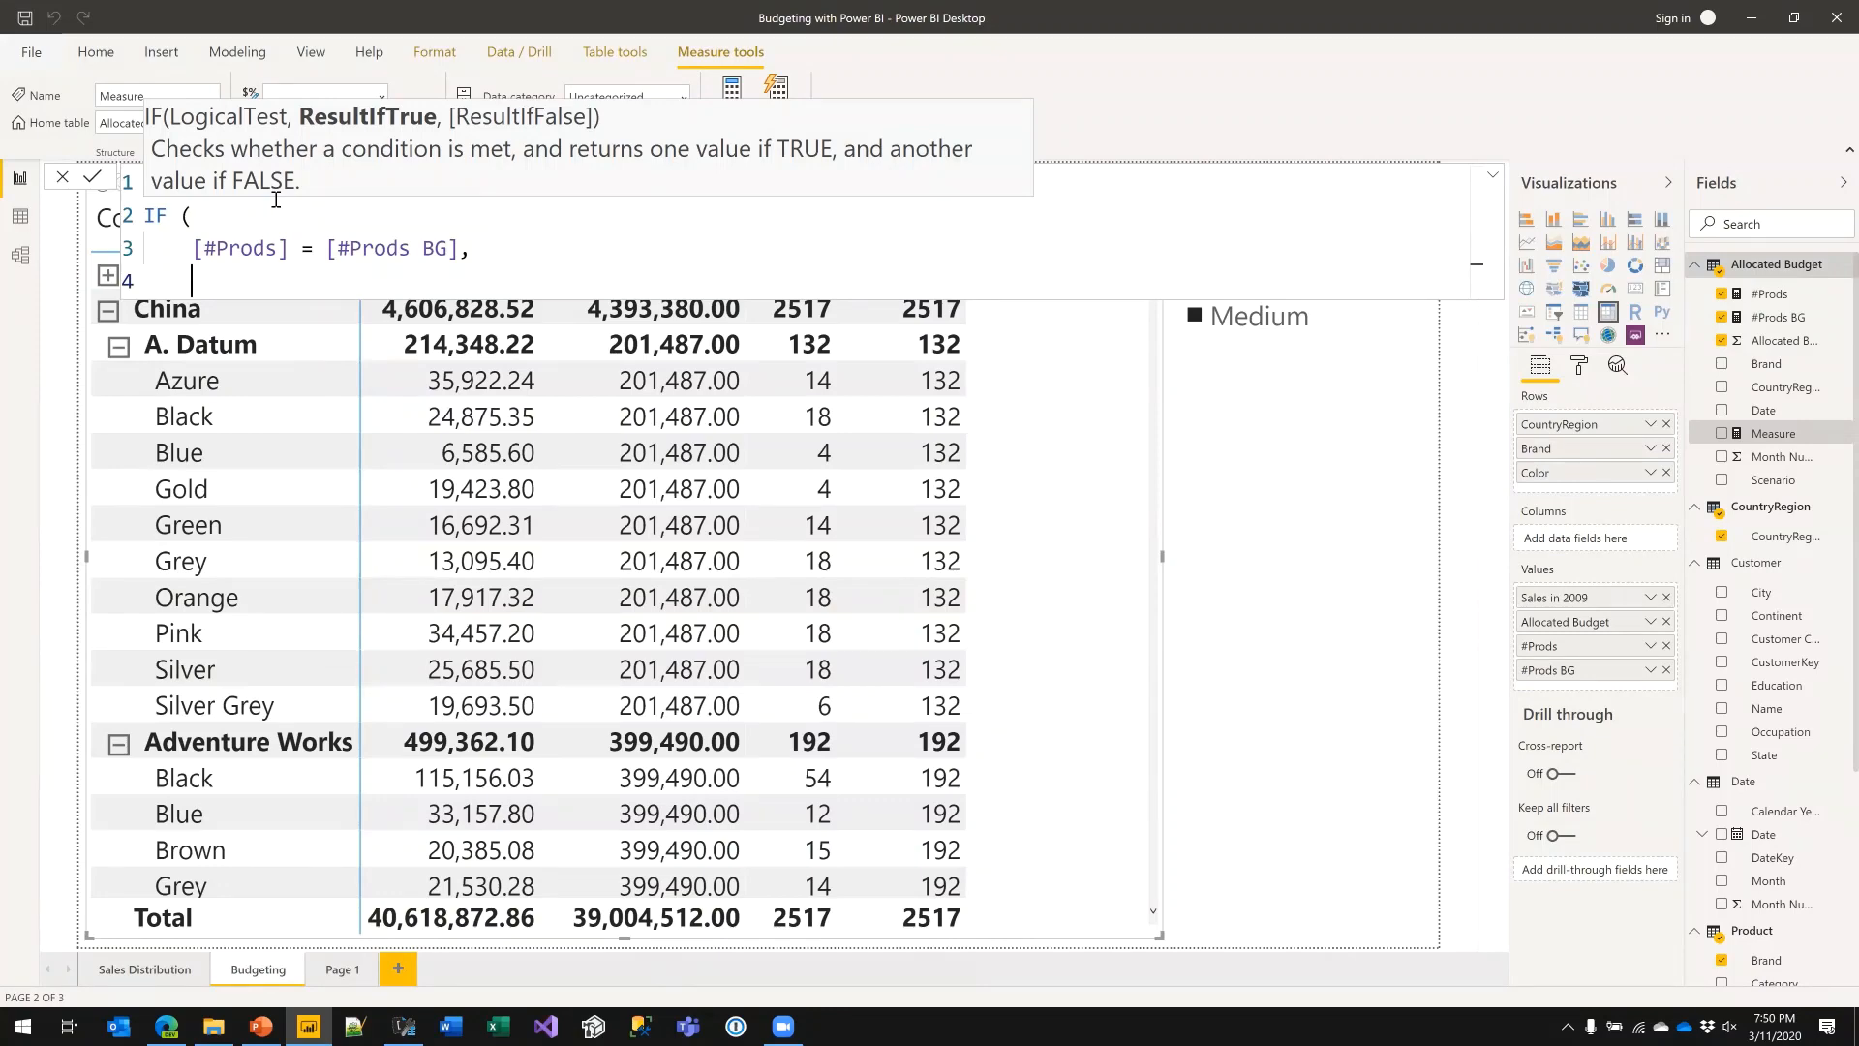
- Set the IF true result to SUM ( 'Allocated Budget'[Allocated Budget] ), close the function, and commit the Protected Budget measure
type("SUM (")
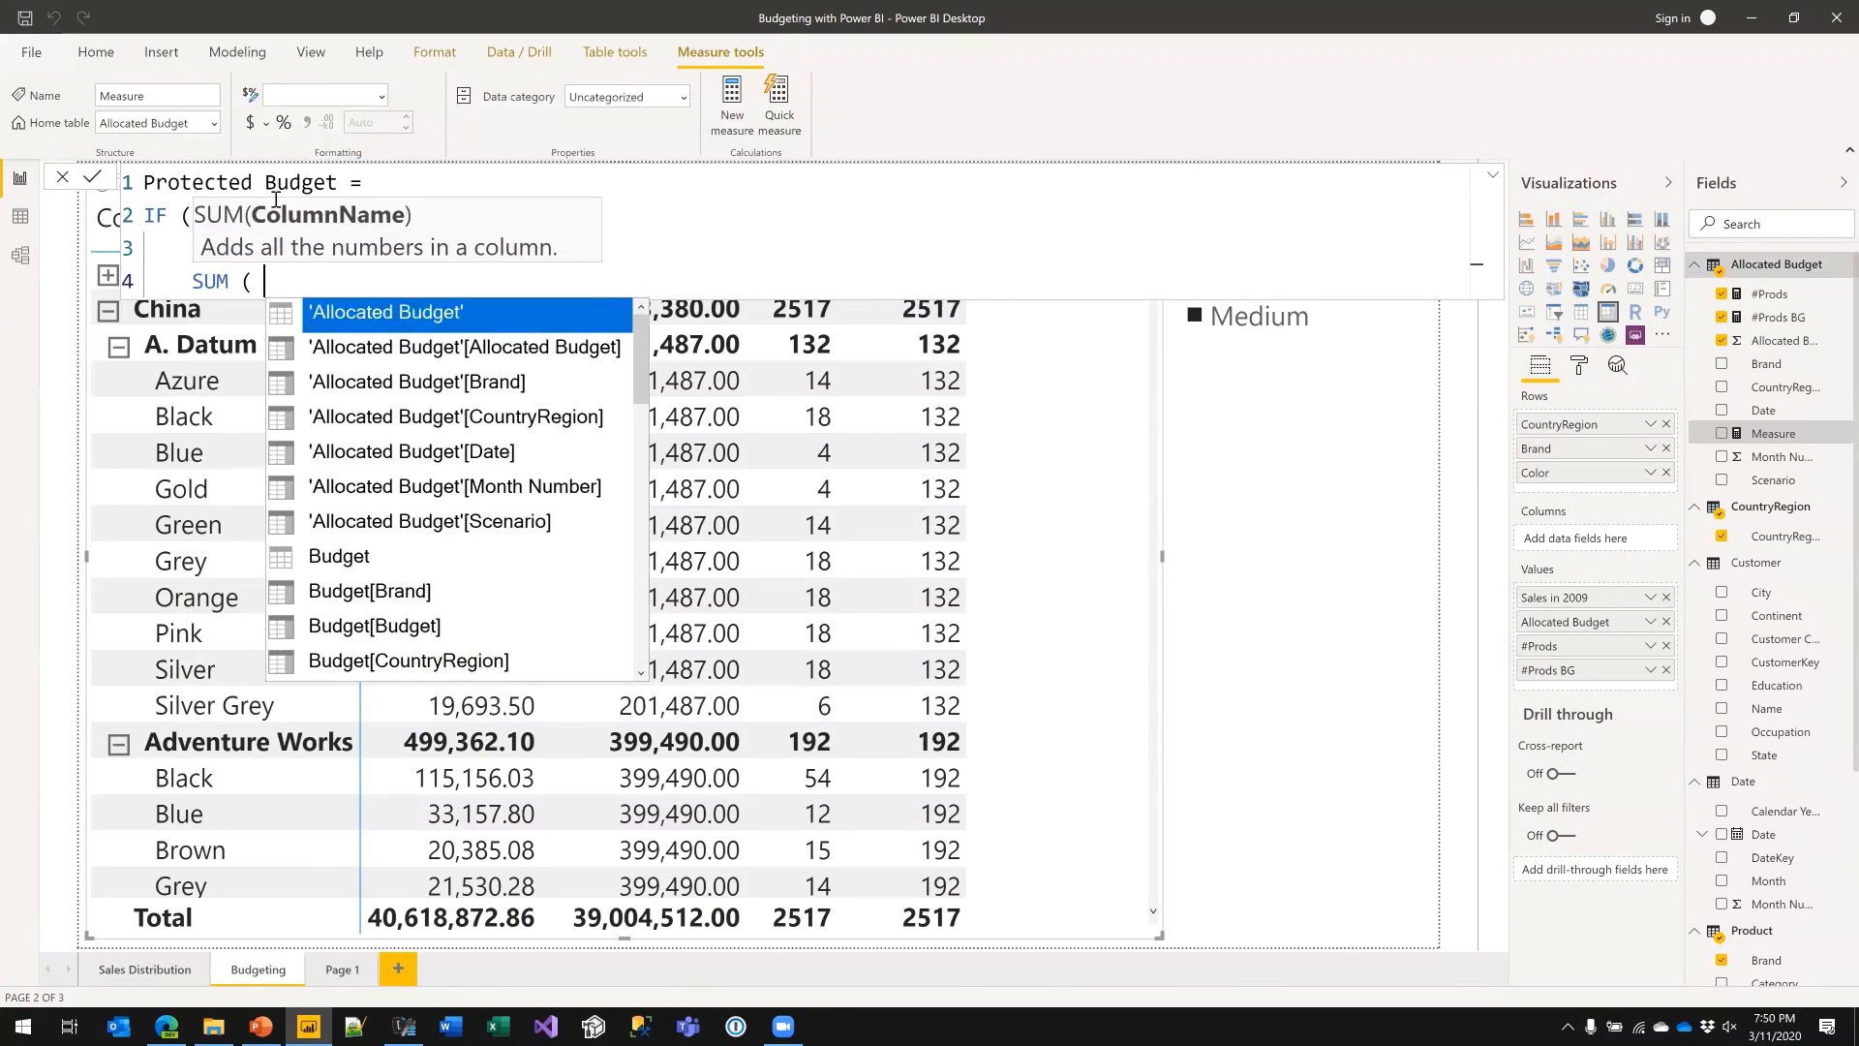
key("Down")
key("Tab")
type(")")
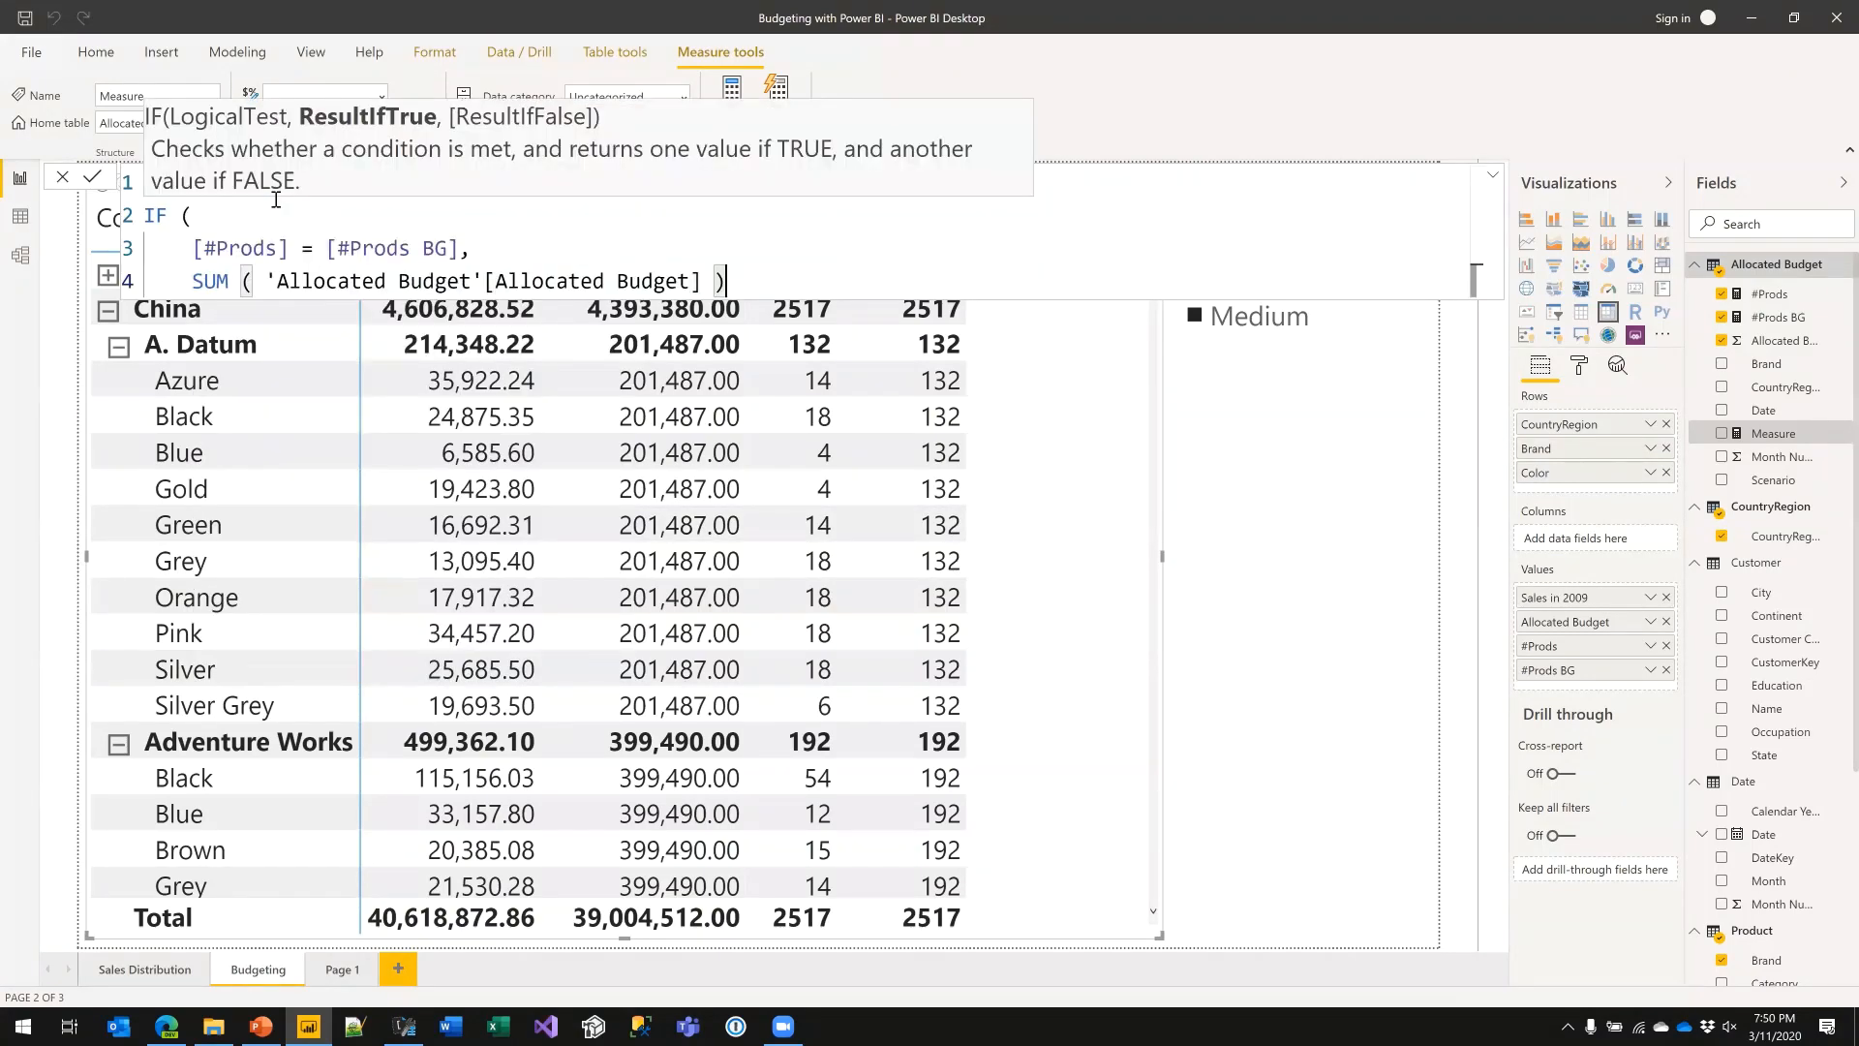
key("Return")
key("BackSpace")
type(")")
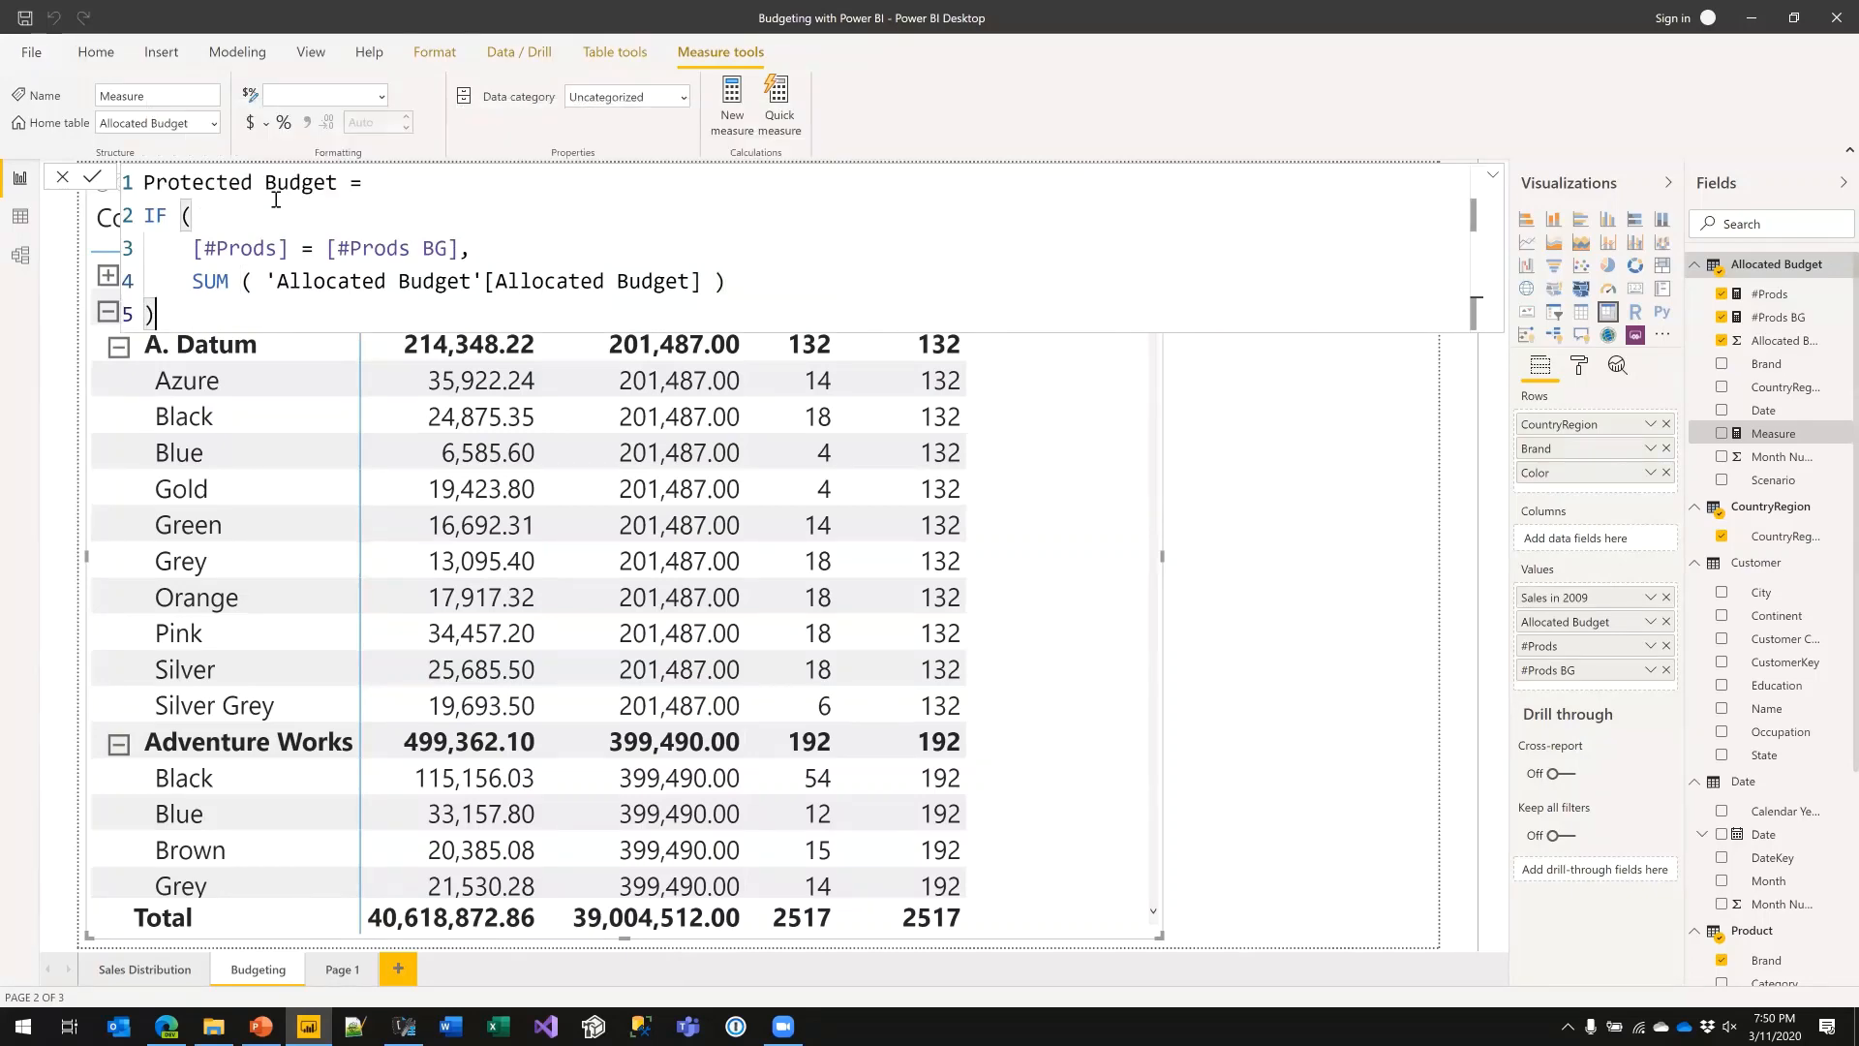
key("Return")
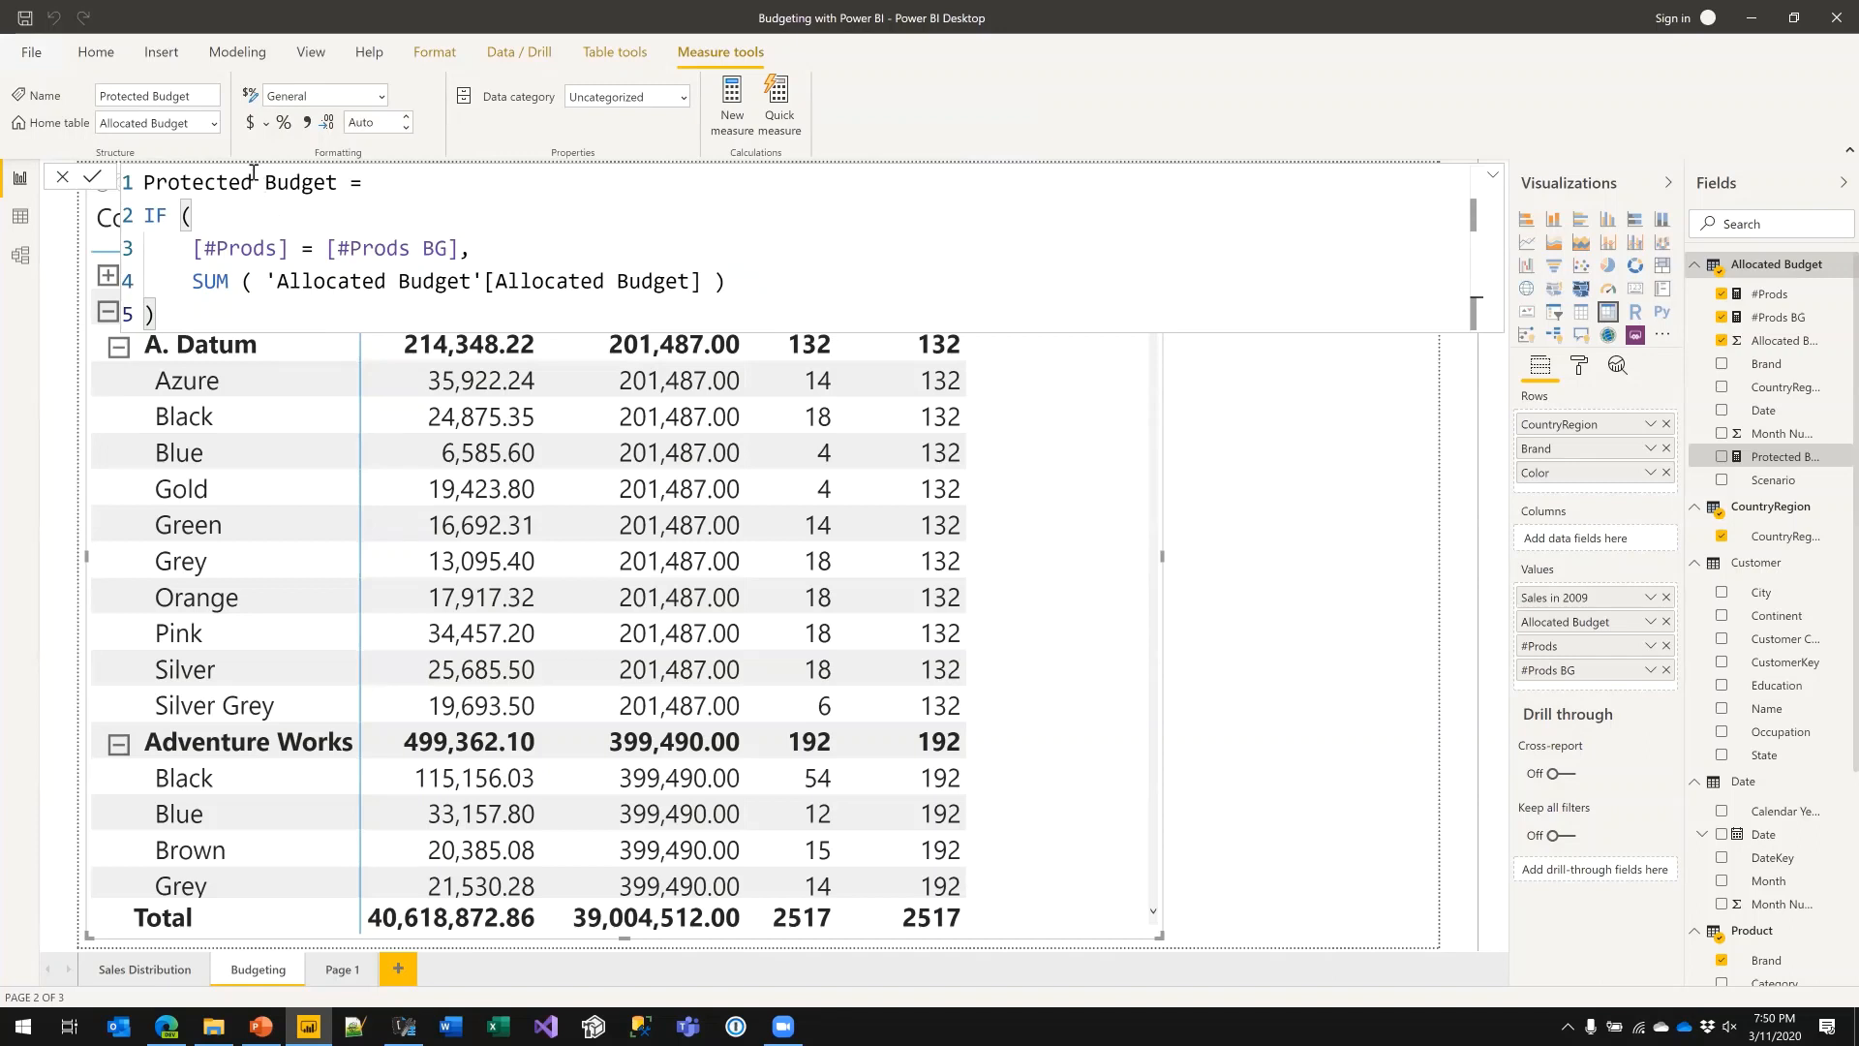
- Format the Protected Budget measure as Decimal number
left_click(380, 94)
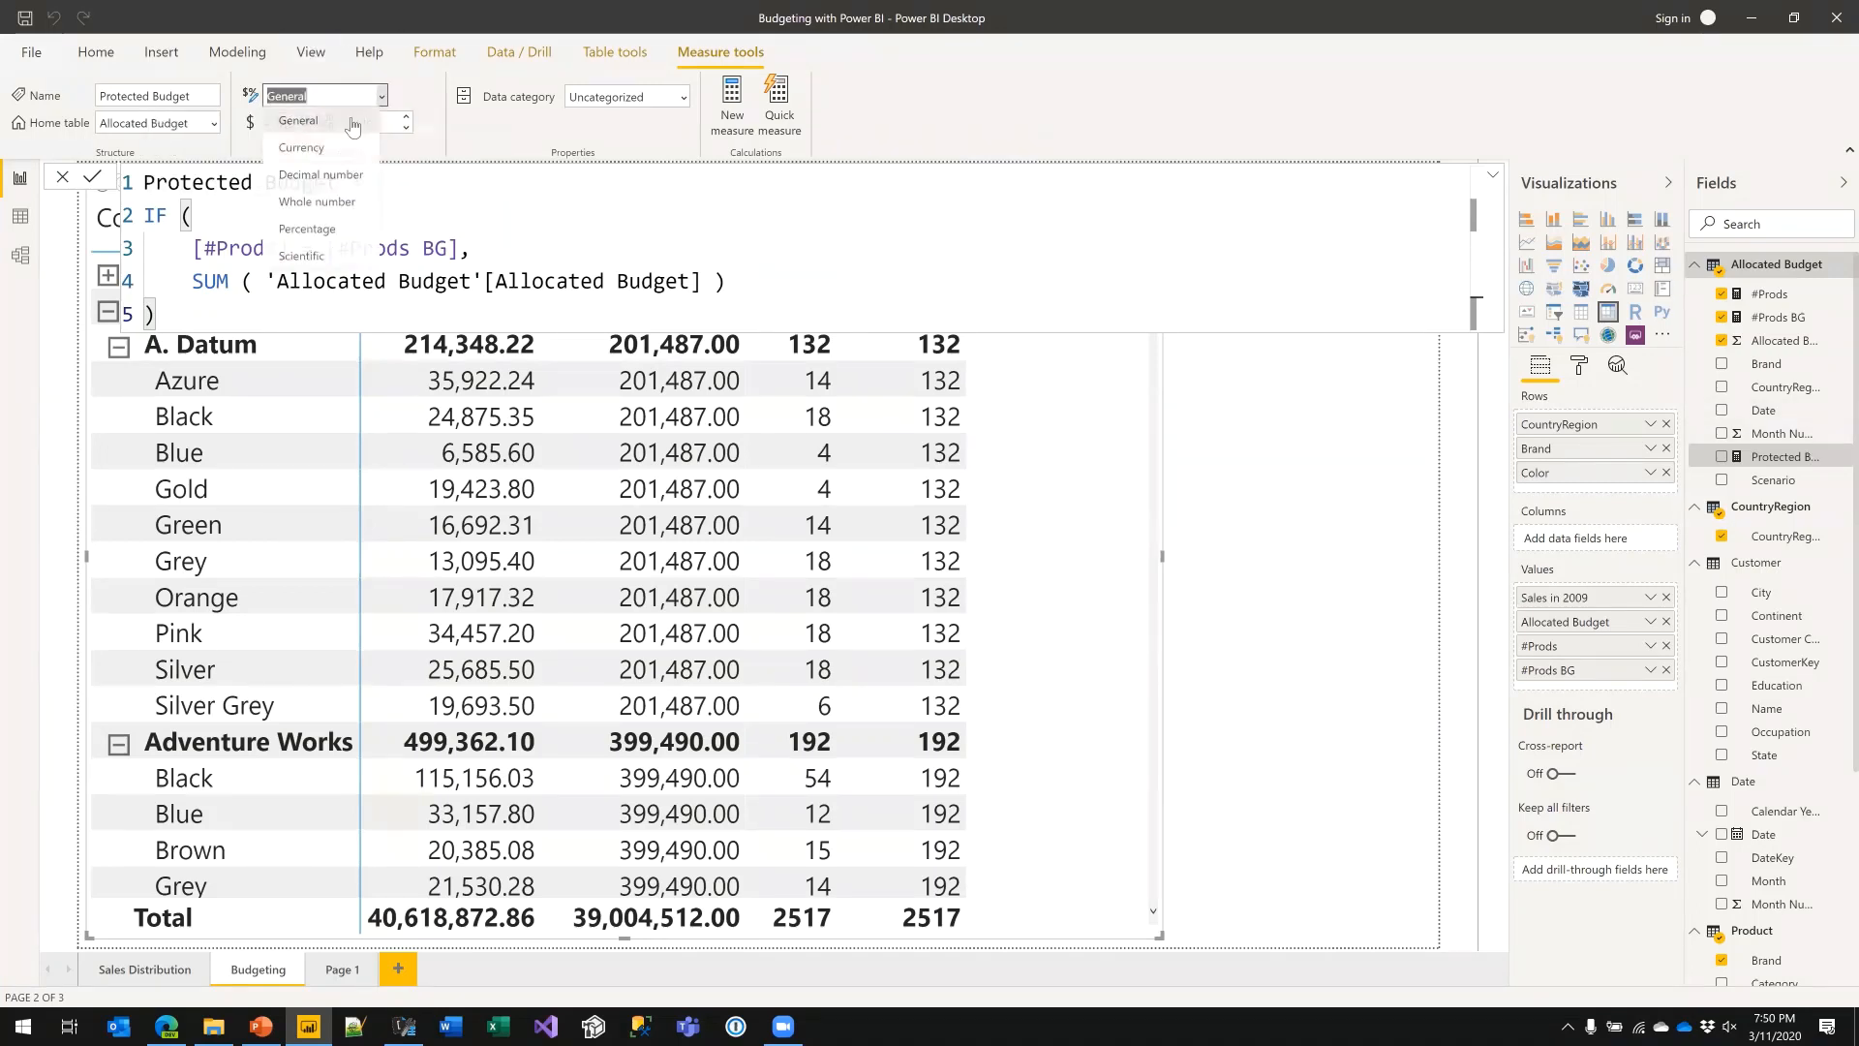
left_click(320, 176)
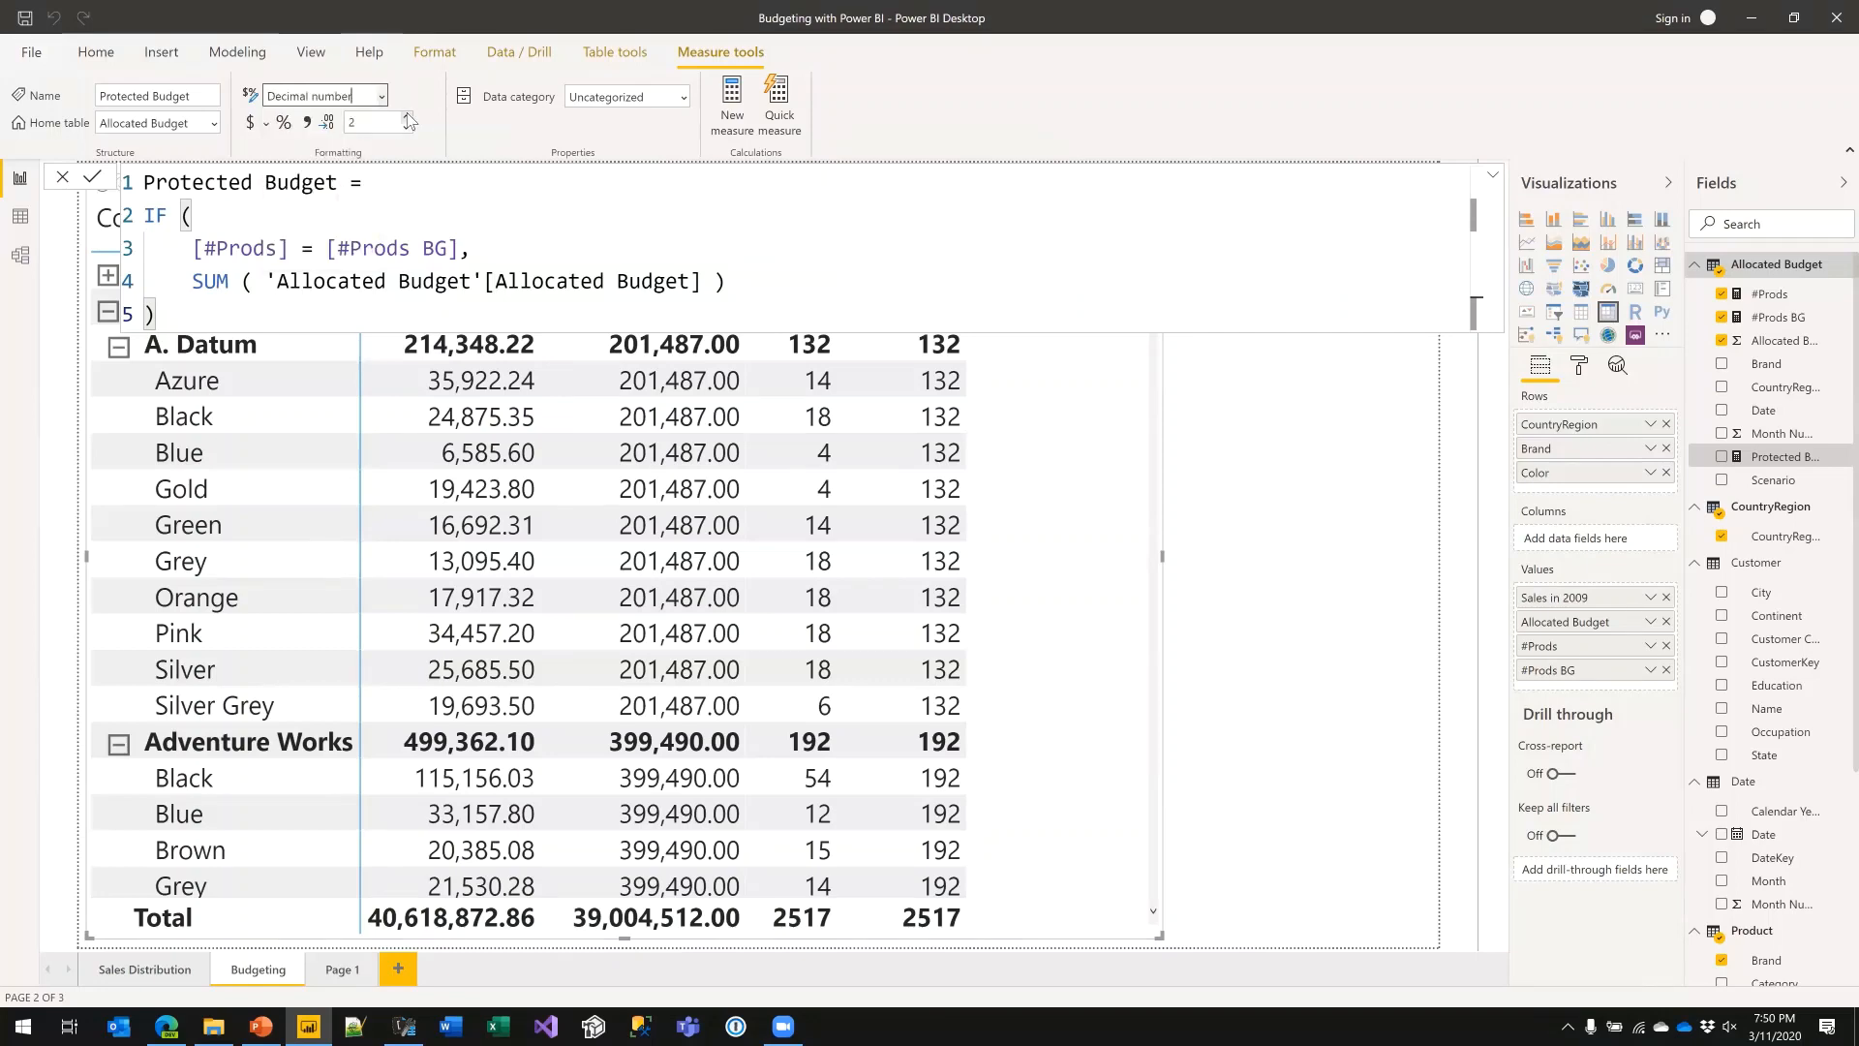
- Turn on the thousands separator for Protected Budget and add the measure to the matrix values
left_click(308, 123)
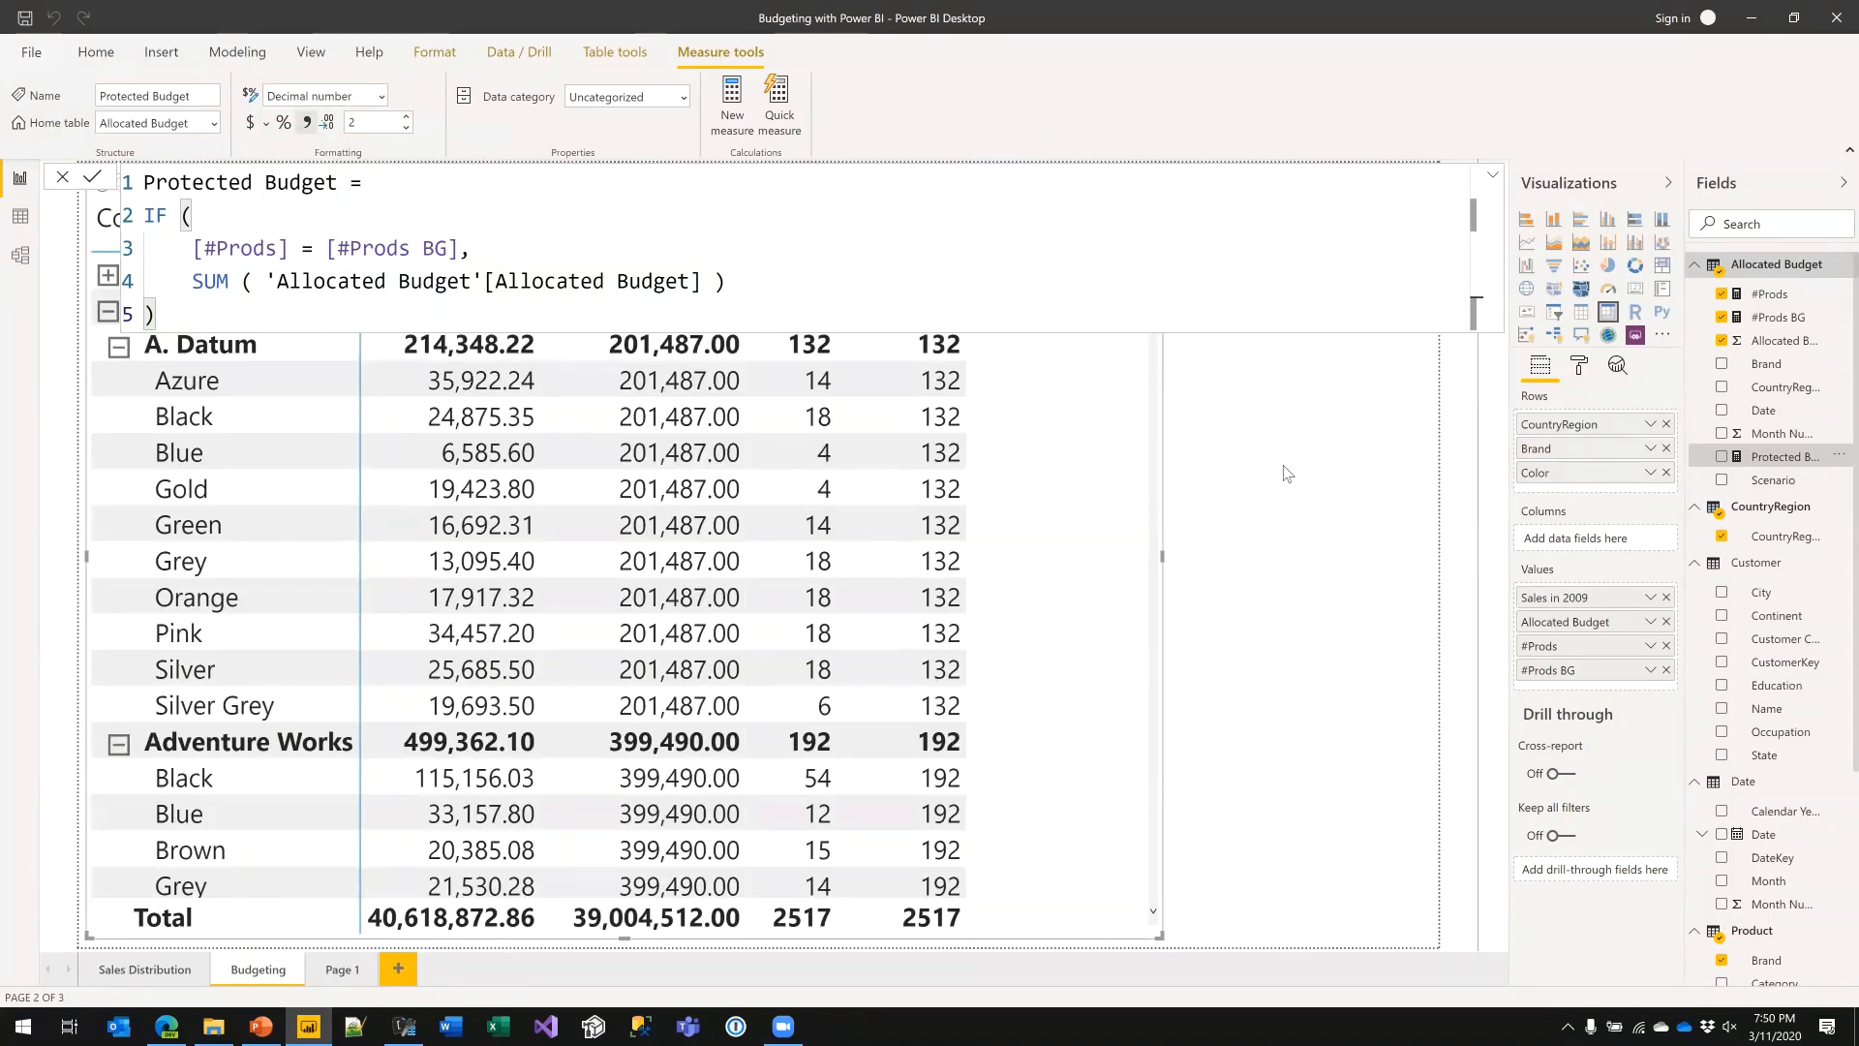
left_click_drag(1774, 456, 1607, 472)
left_click_drag(925, 478, 930, 480)
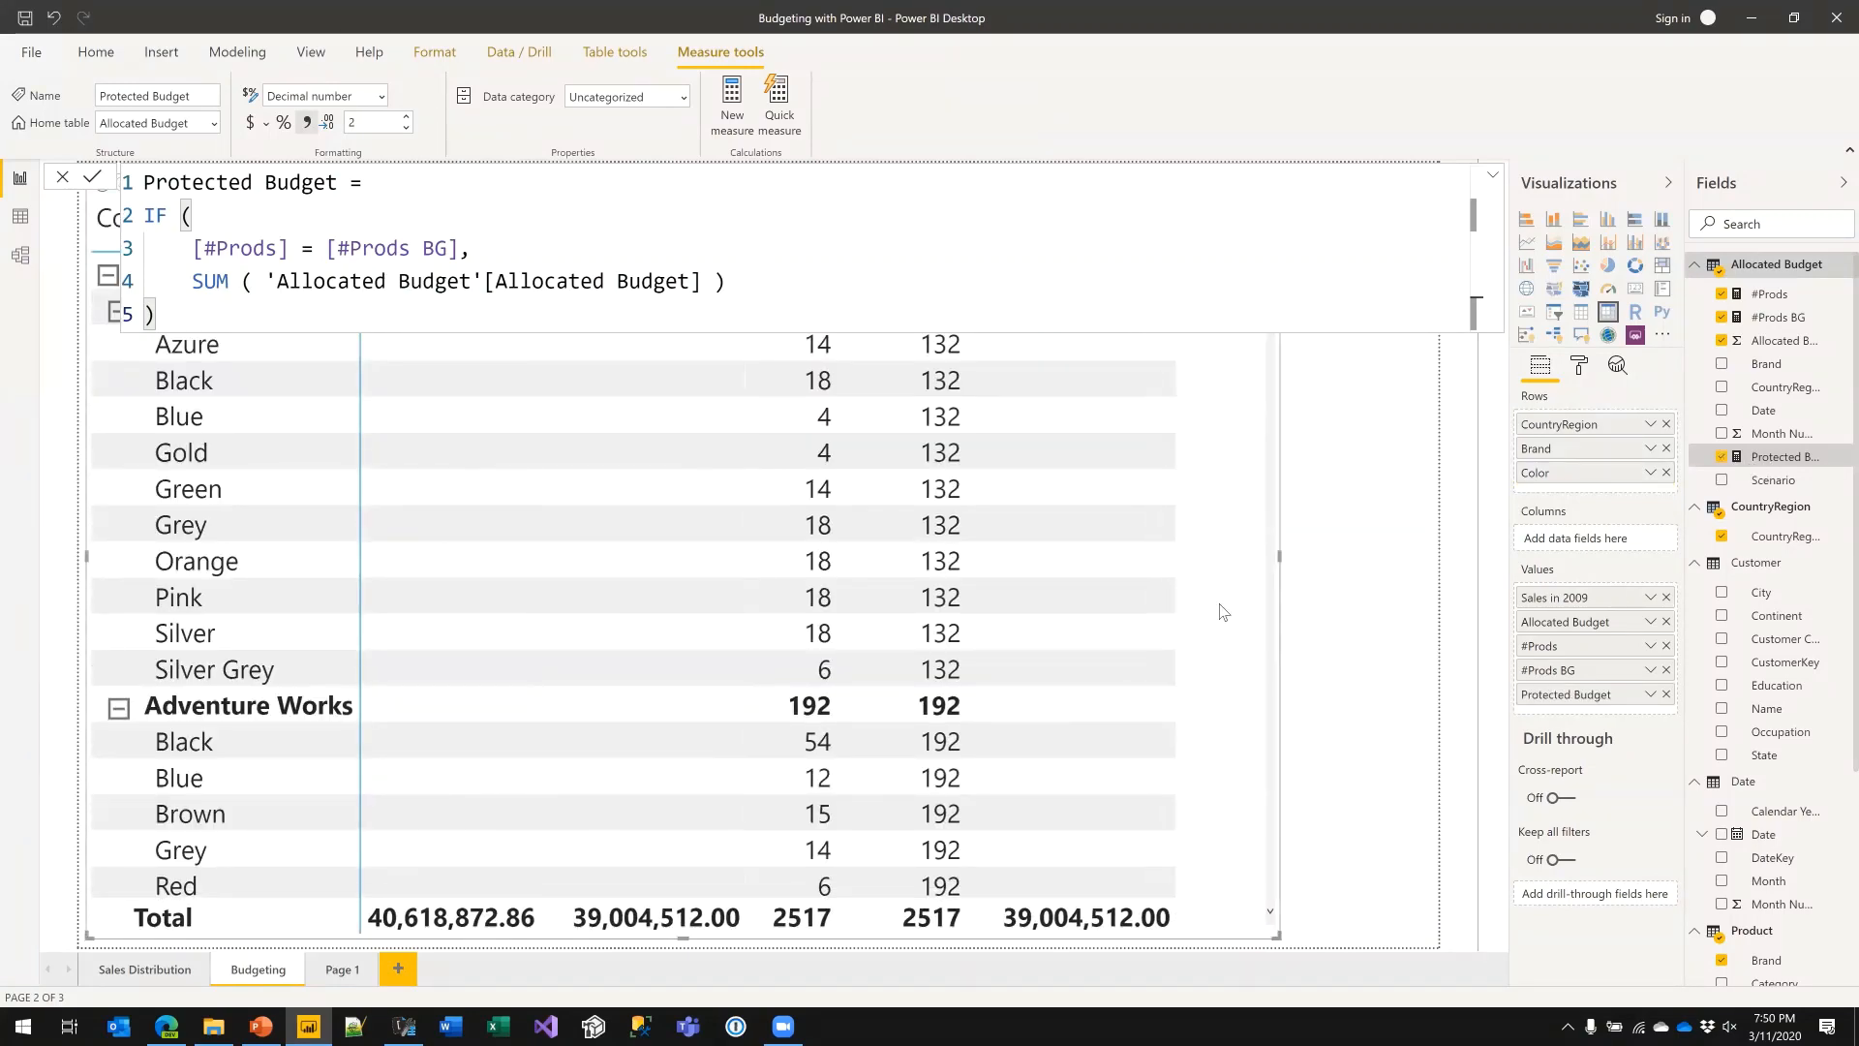
- Review Protected Budget down the matrix rows and collapse the blank CountryRegion group to view the China figures
scroll(1220, 610, "down", 7)
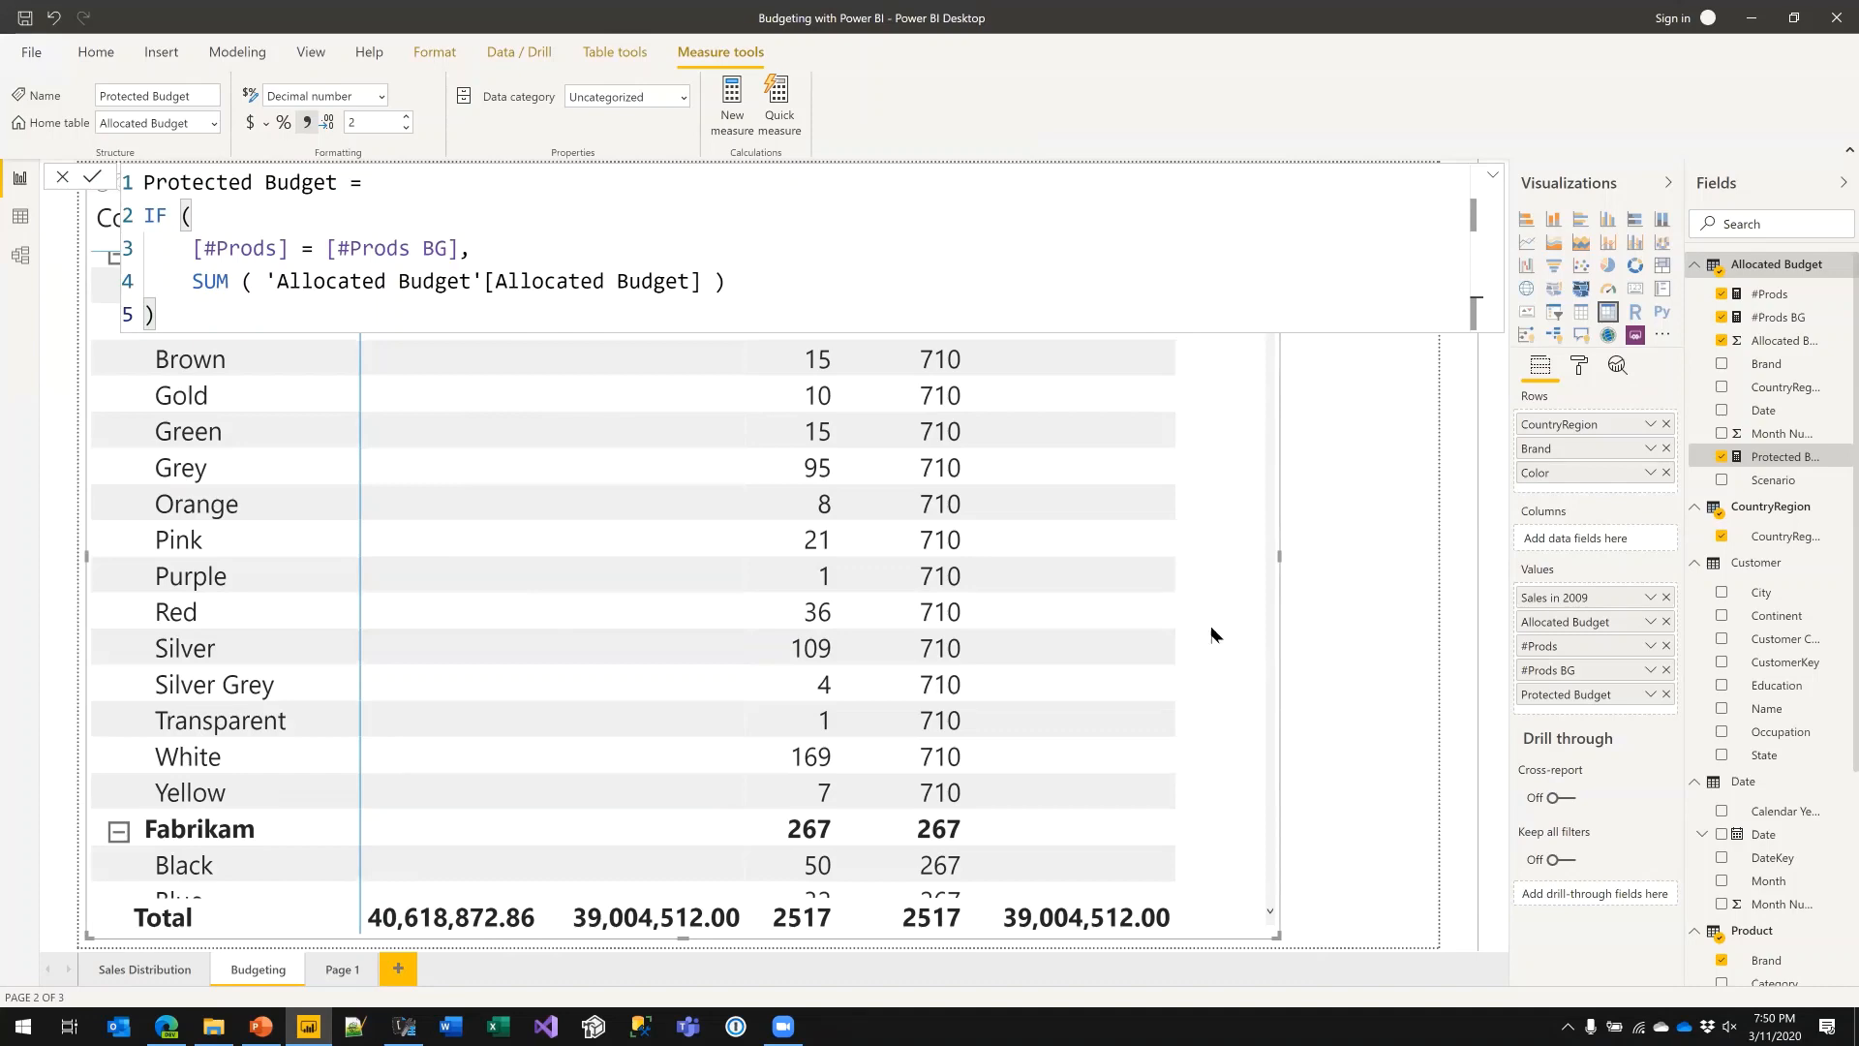
scroll(1212, 634, "down", 10)
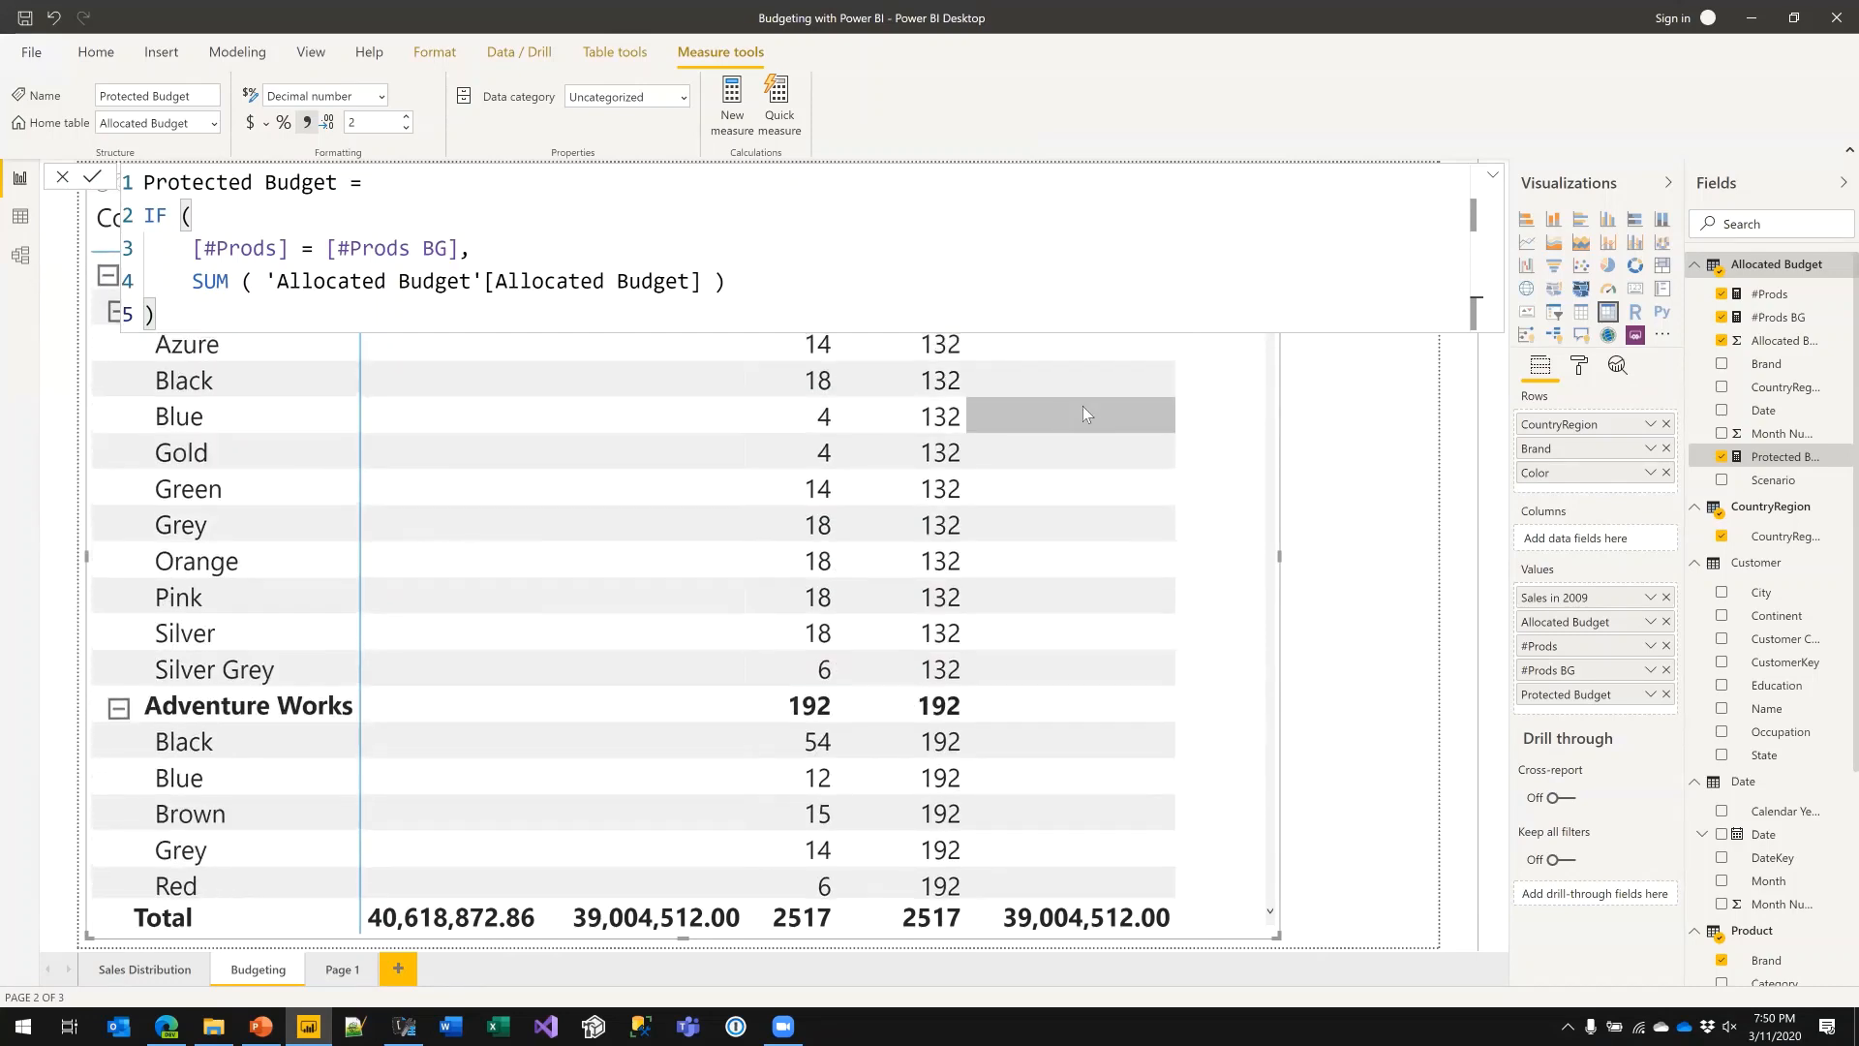
left_click(64, 306)
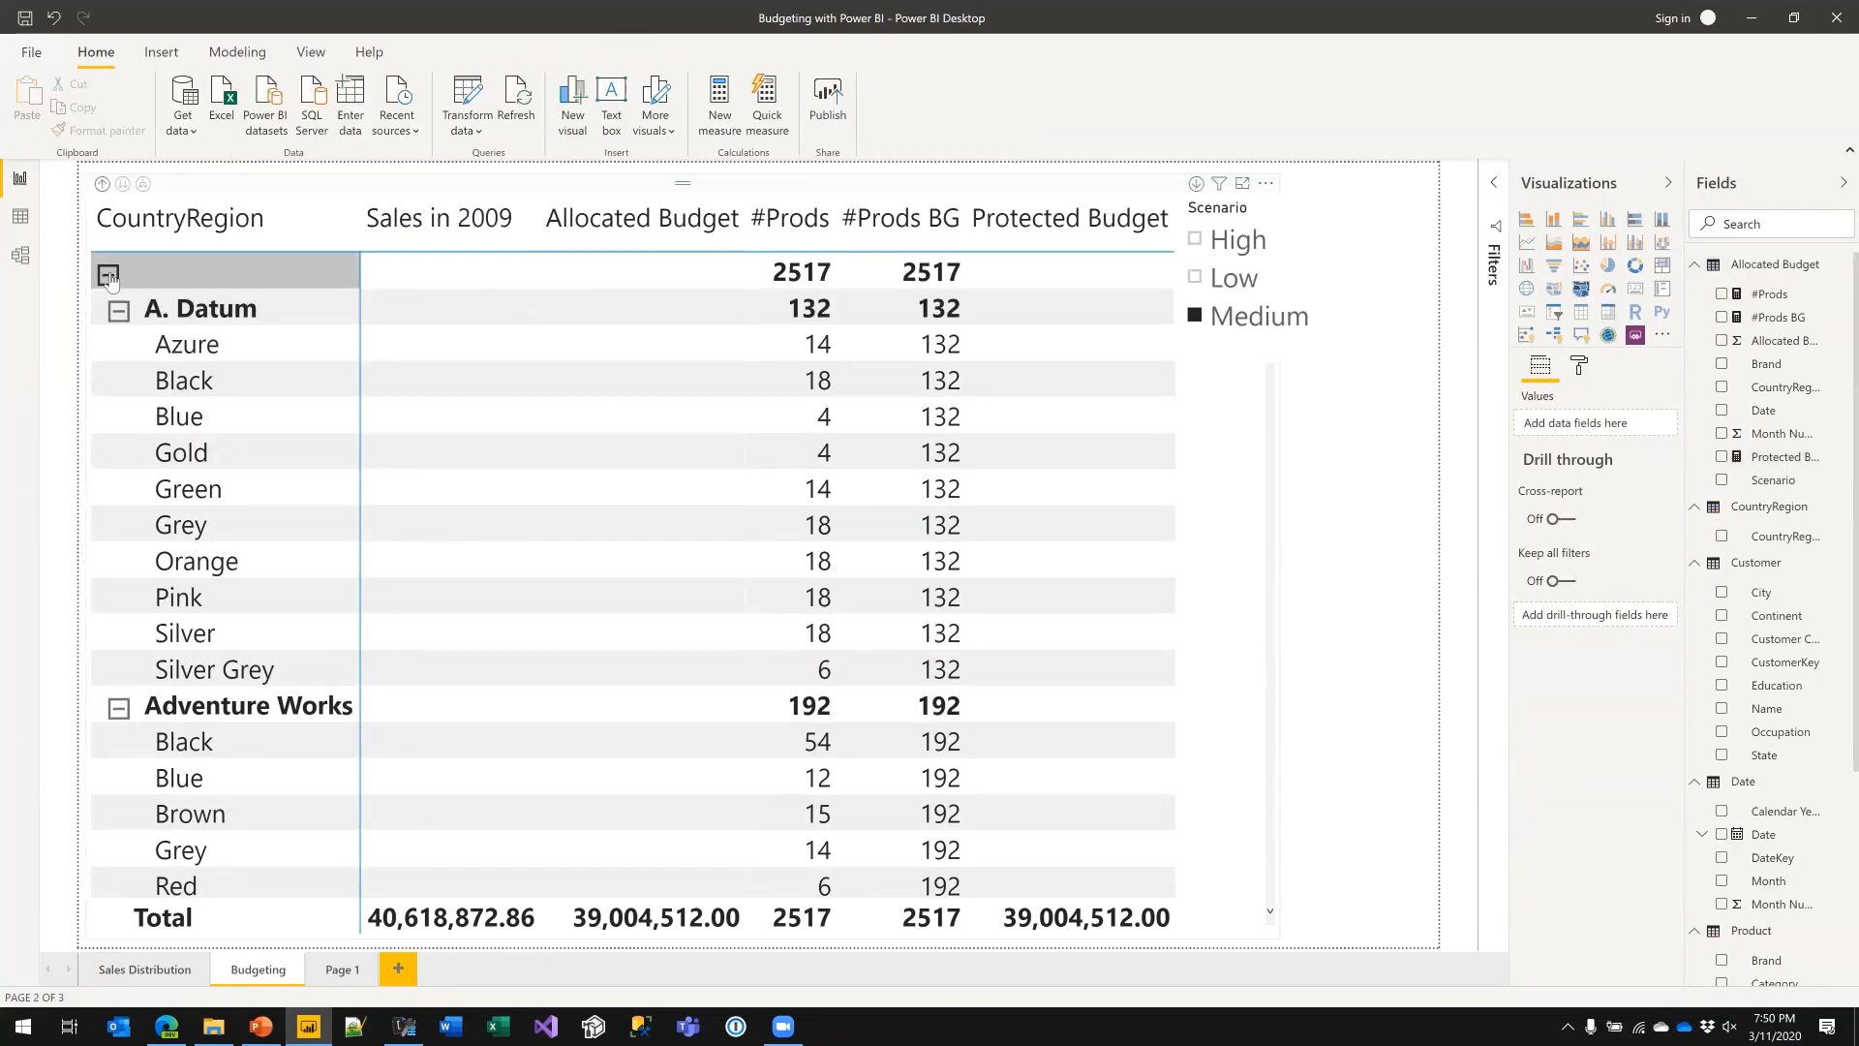
left_click(108, 277)
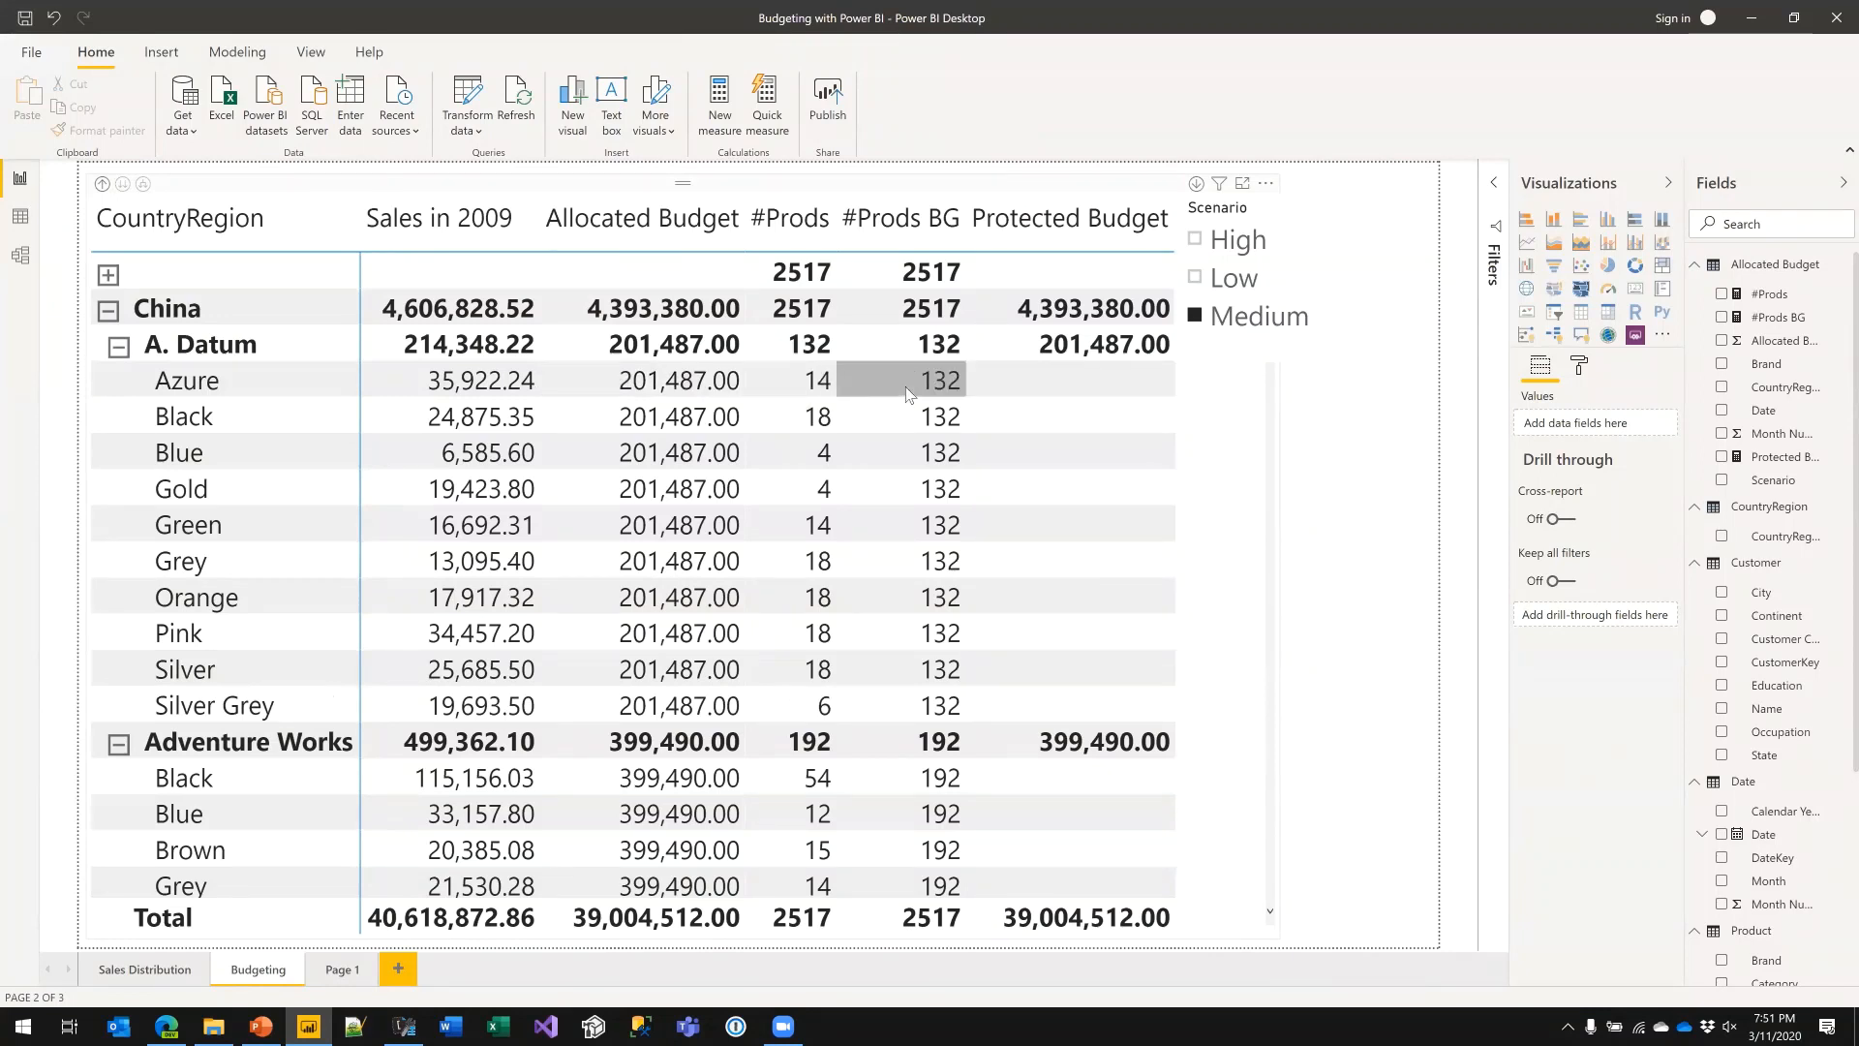
- Remove #Prods, #Prods BG and Allocated Budget from the matrix values, keeping Sales in 2009 and Protected Budget
left_click(1235, 481)
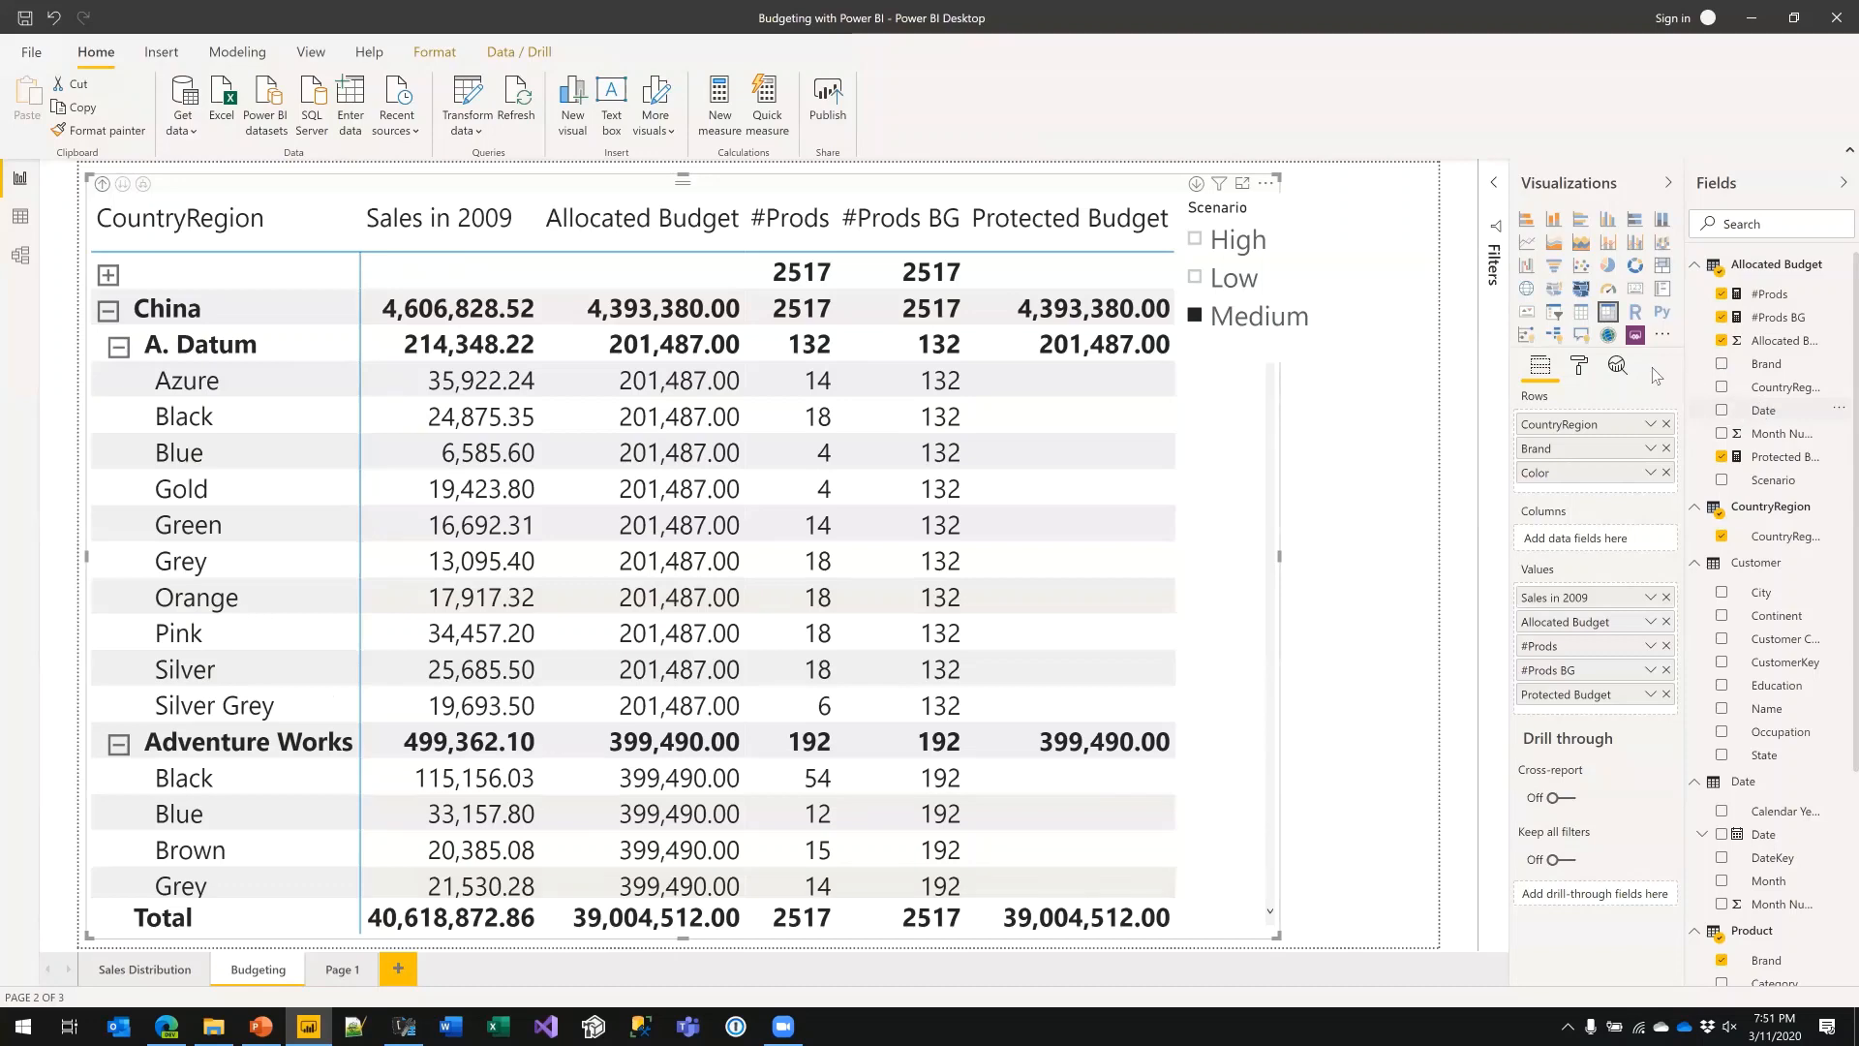
left_click(1667, 646)
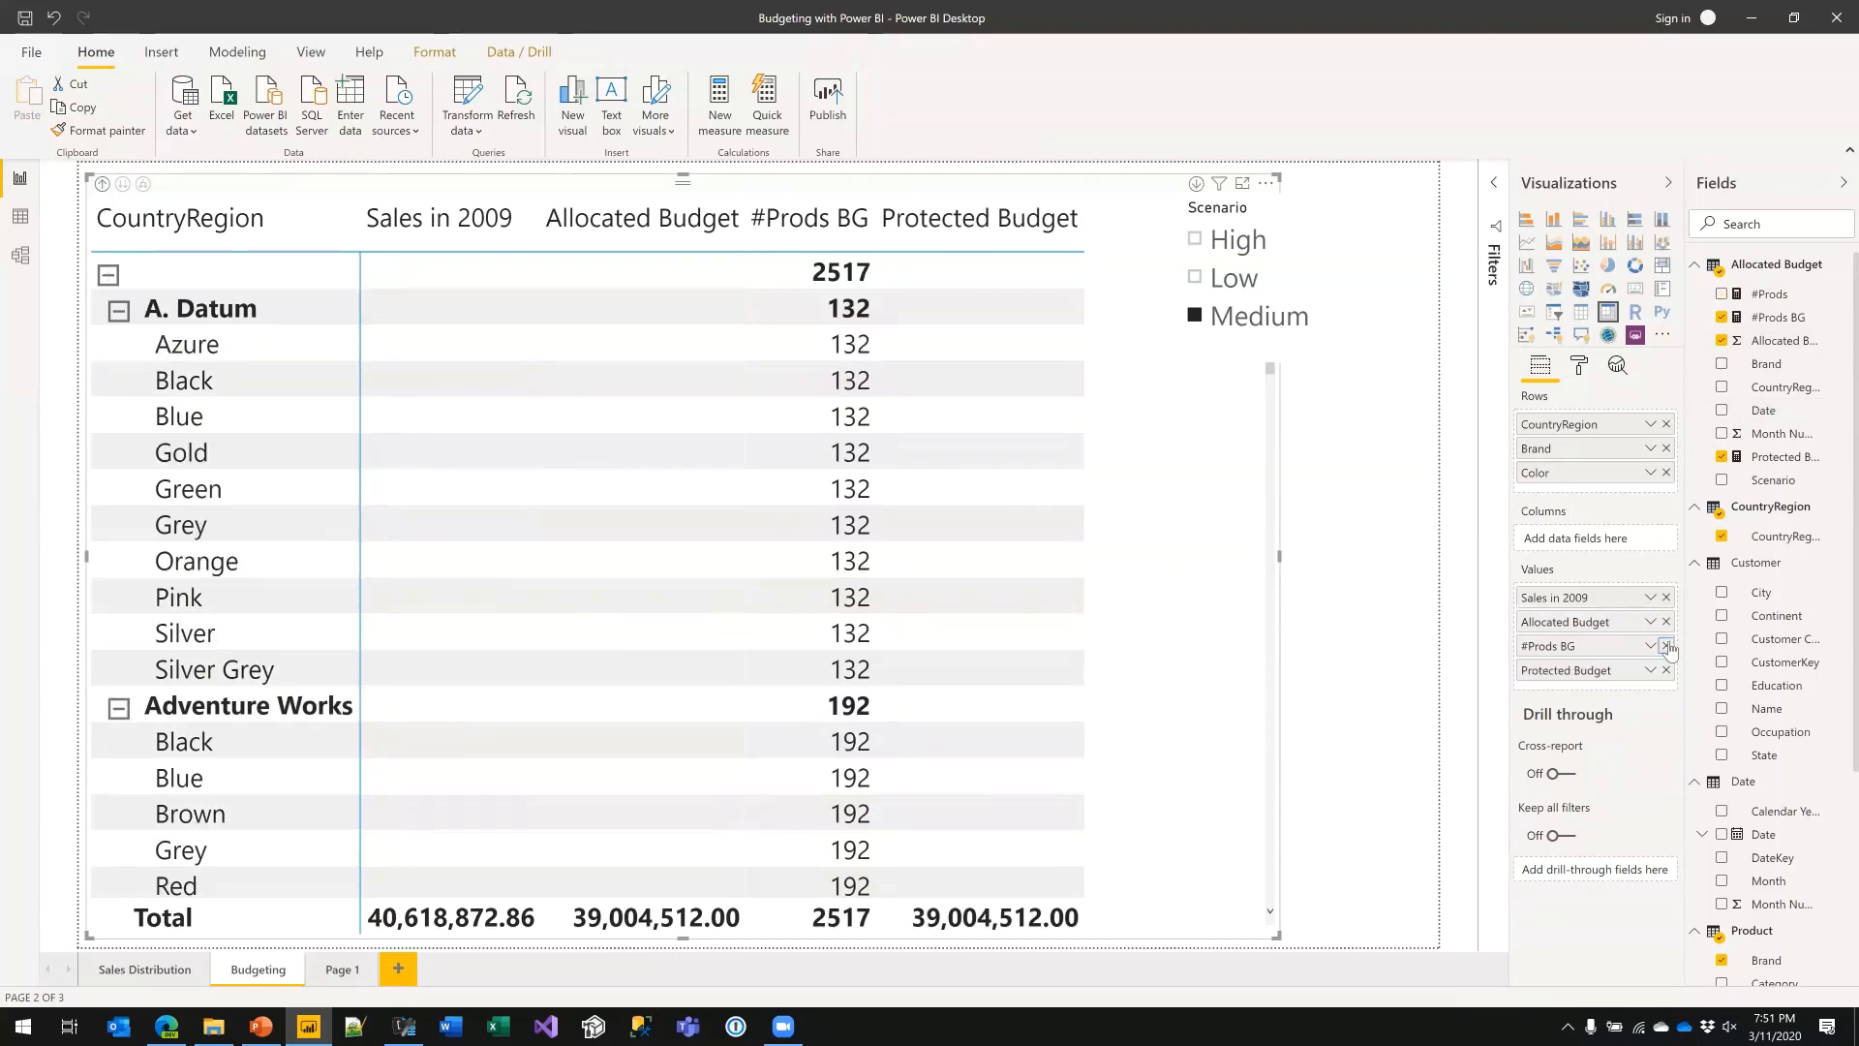
left_click(1667, 646)
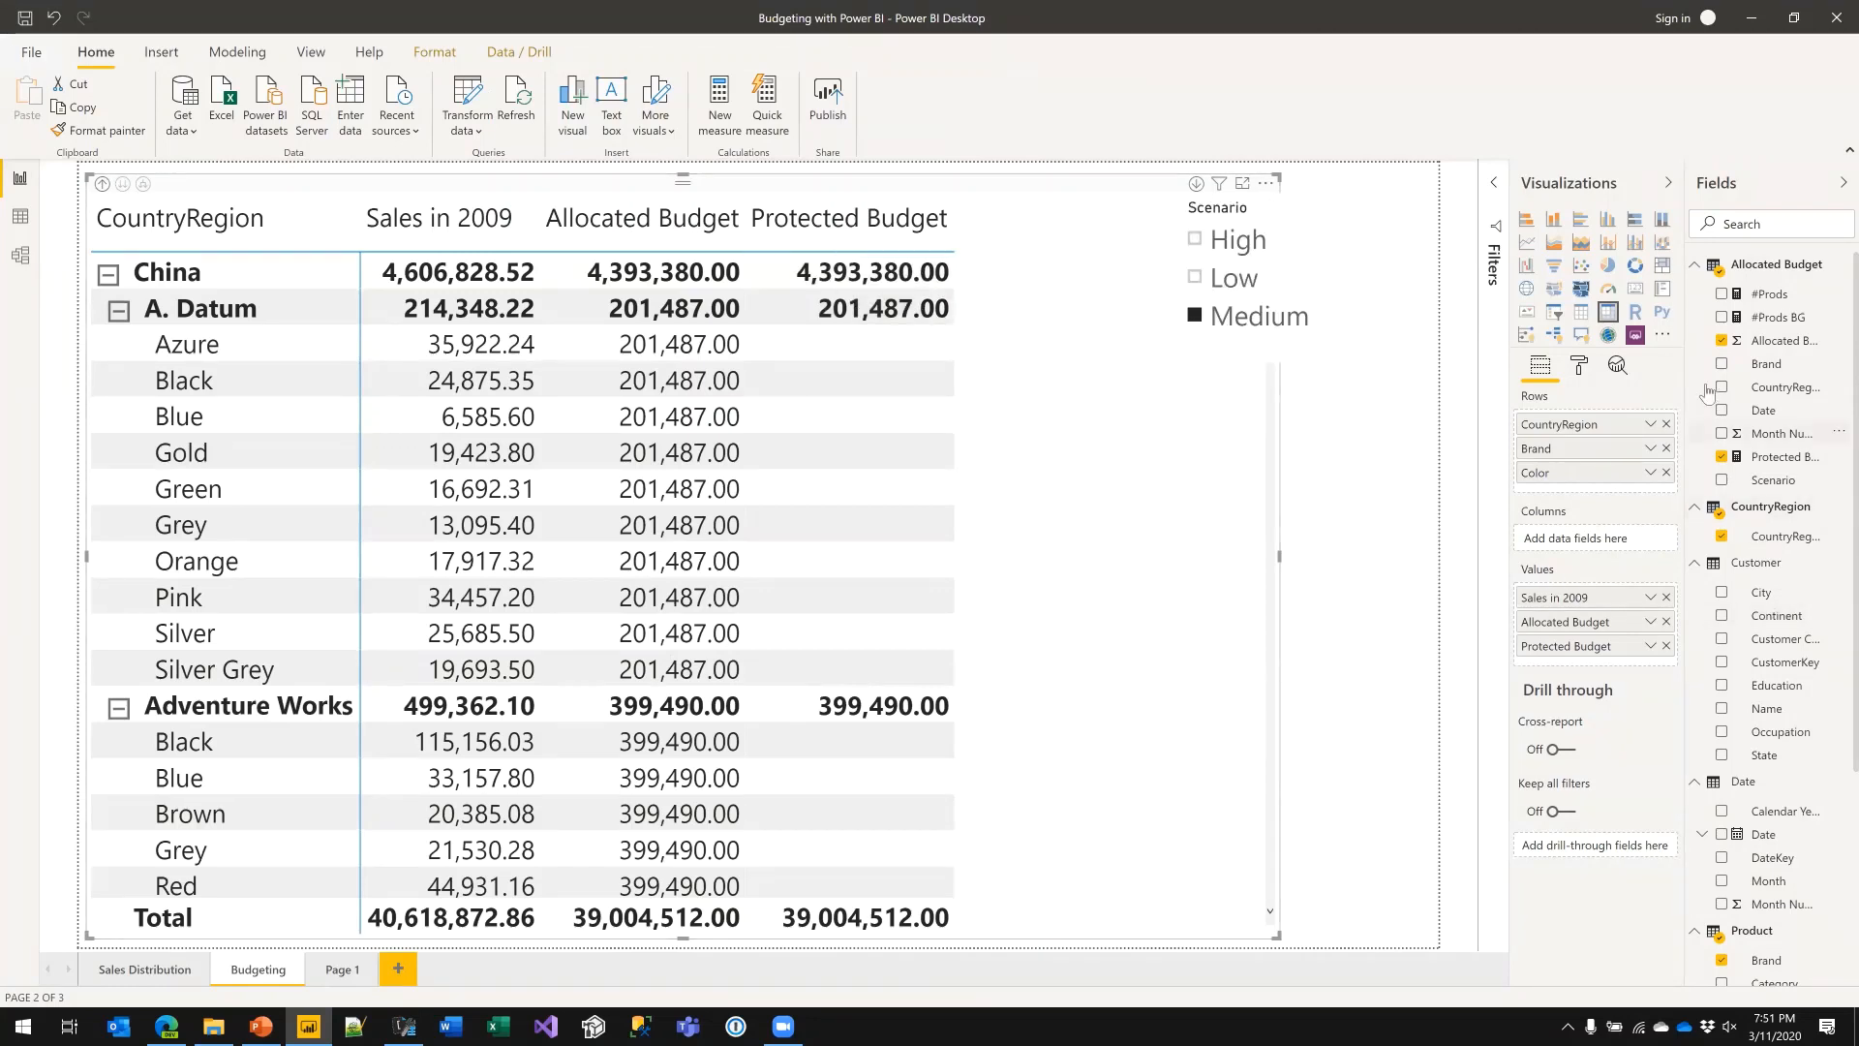
left_click(1722, 340)
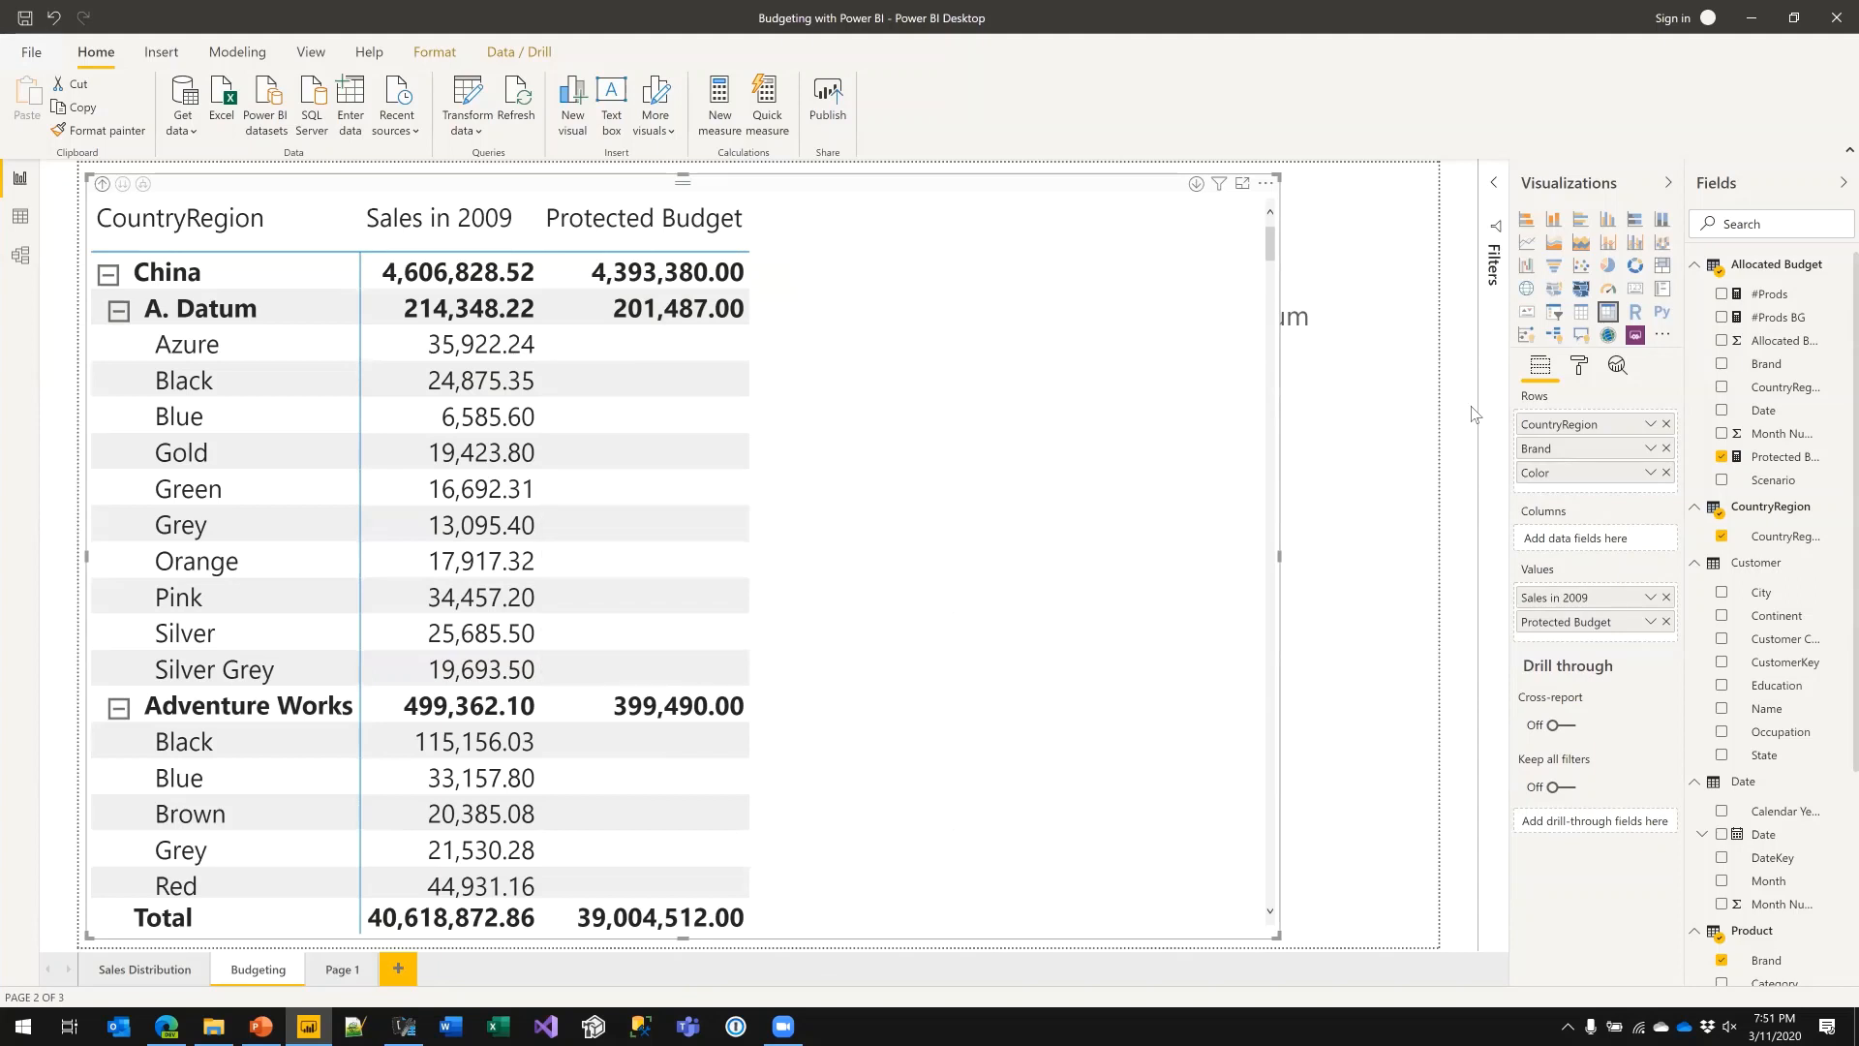
left_click(1387, 479)
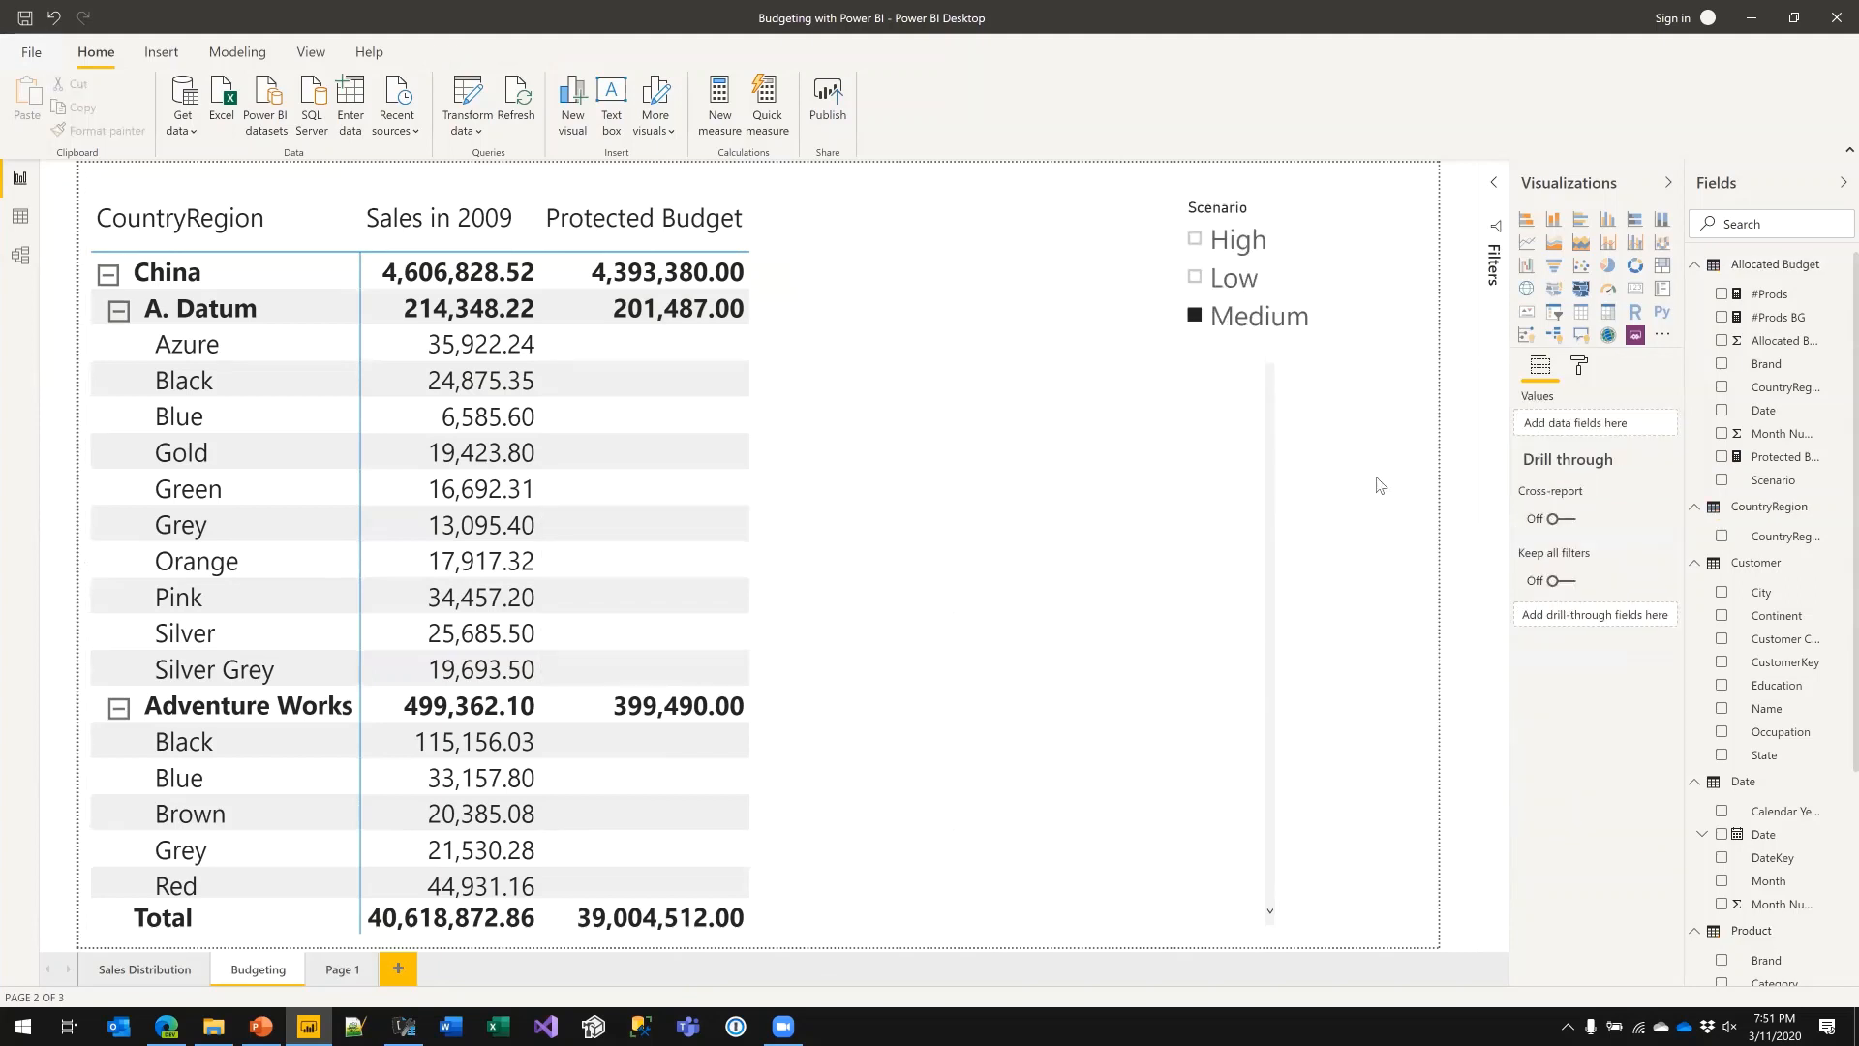
- Narrow the matrix so that it no longer overlaps the Scenario slicer
left_click(1261, 581)
left_click_drag(1275, 565, 1128, 564)
left_click(1341, 431)
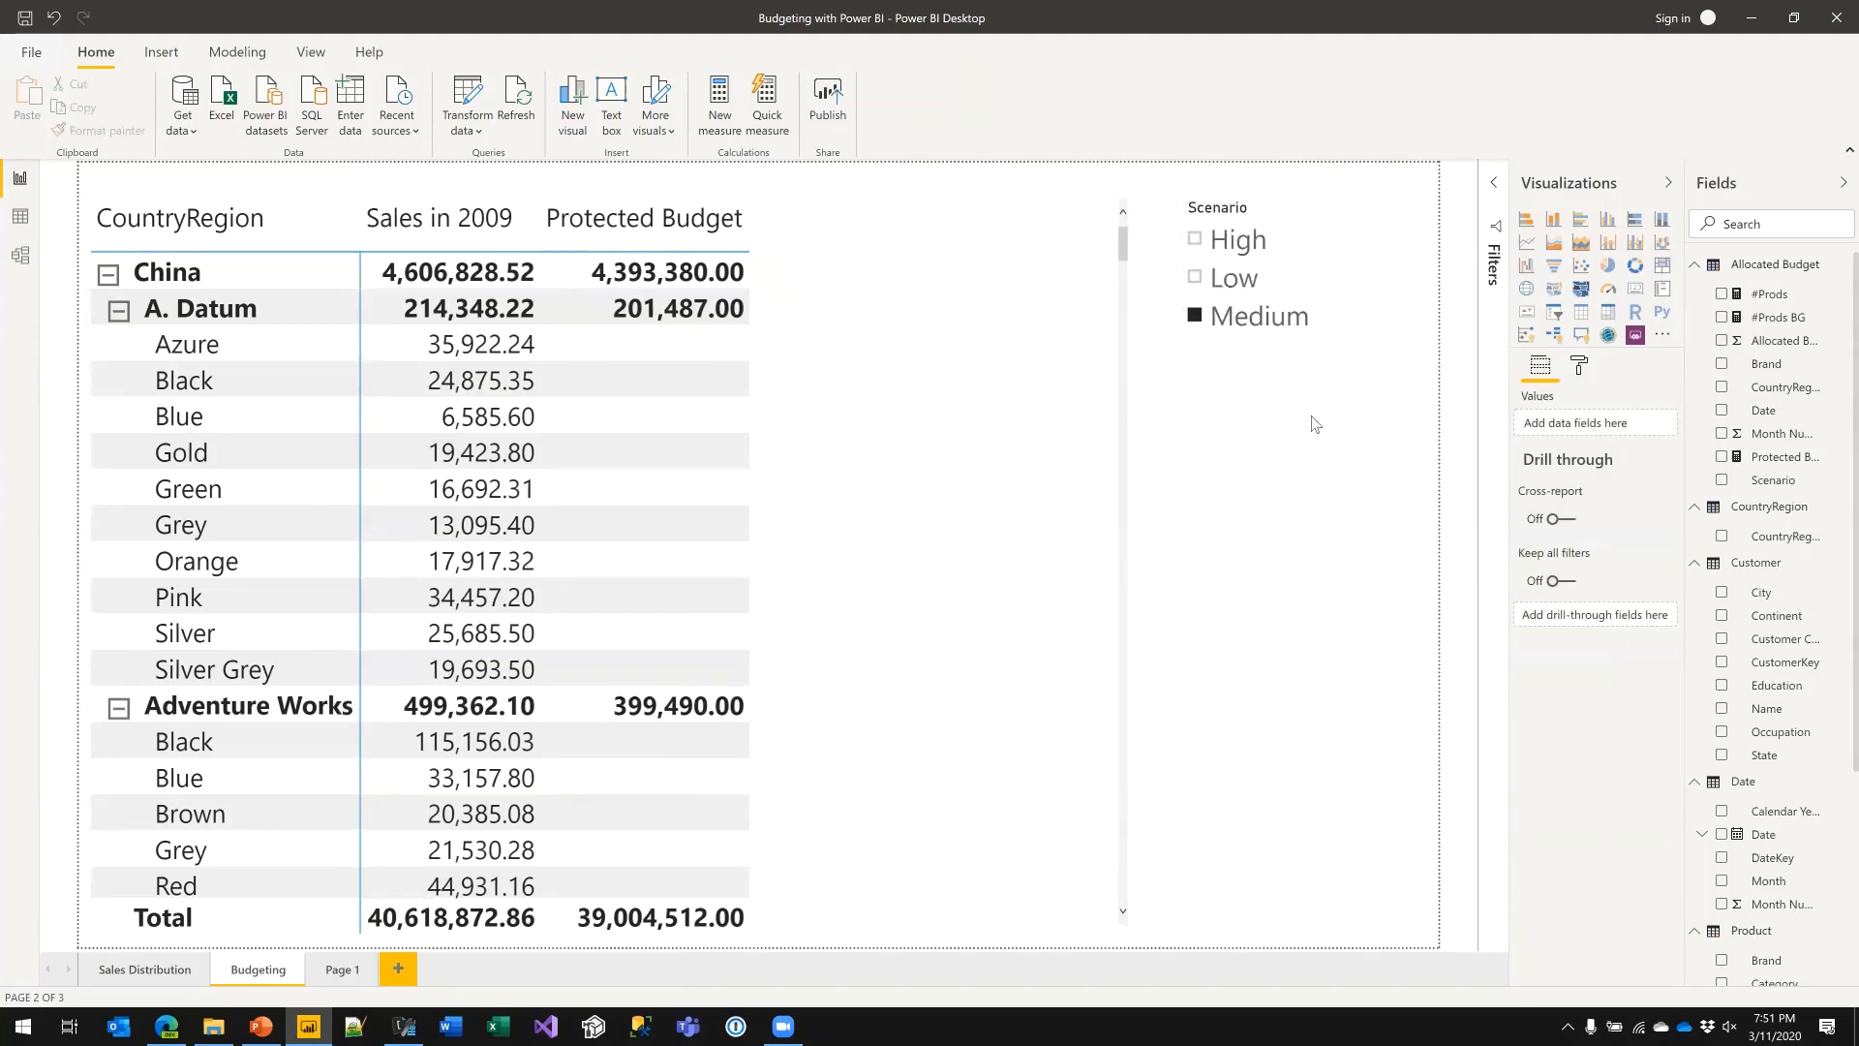
- With the matrix selected, start a new measure in the Allocated Budget table named Perc, opening with a DIVIDE function
left_click(758, 503)
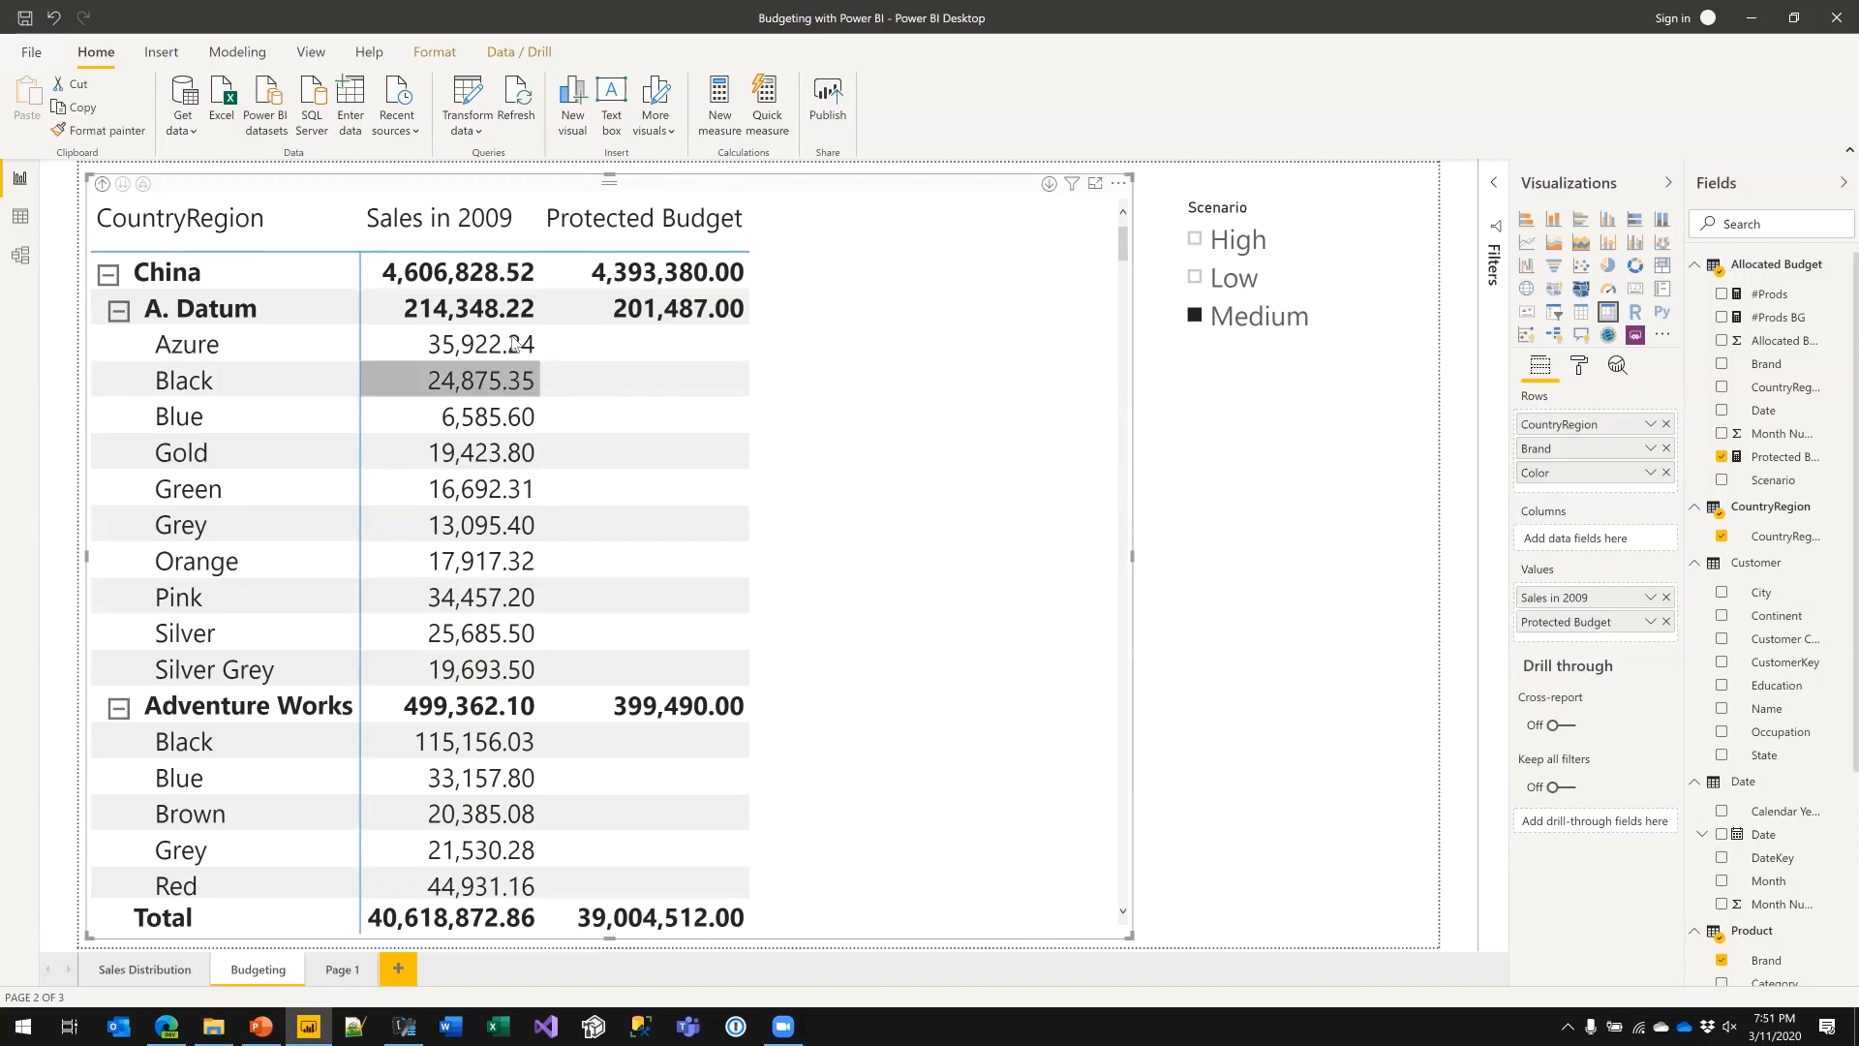
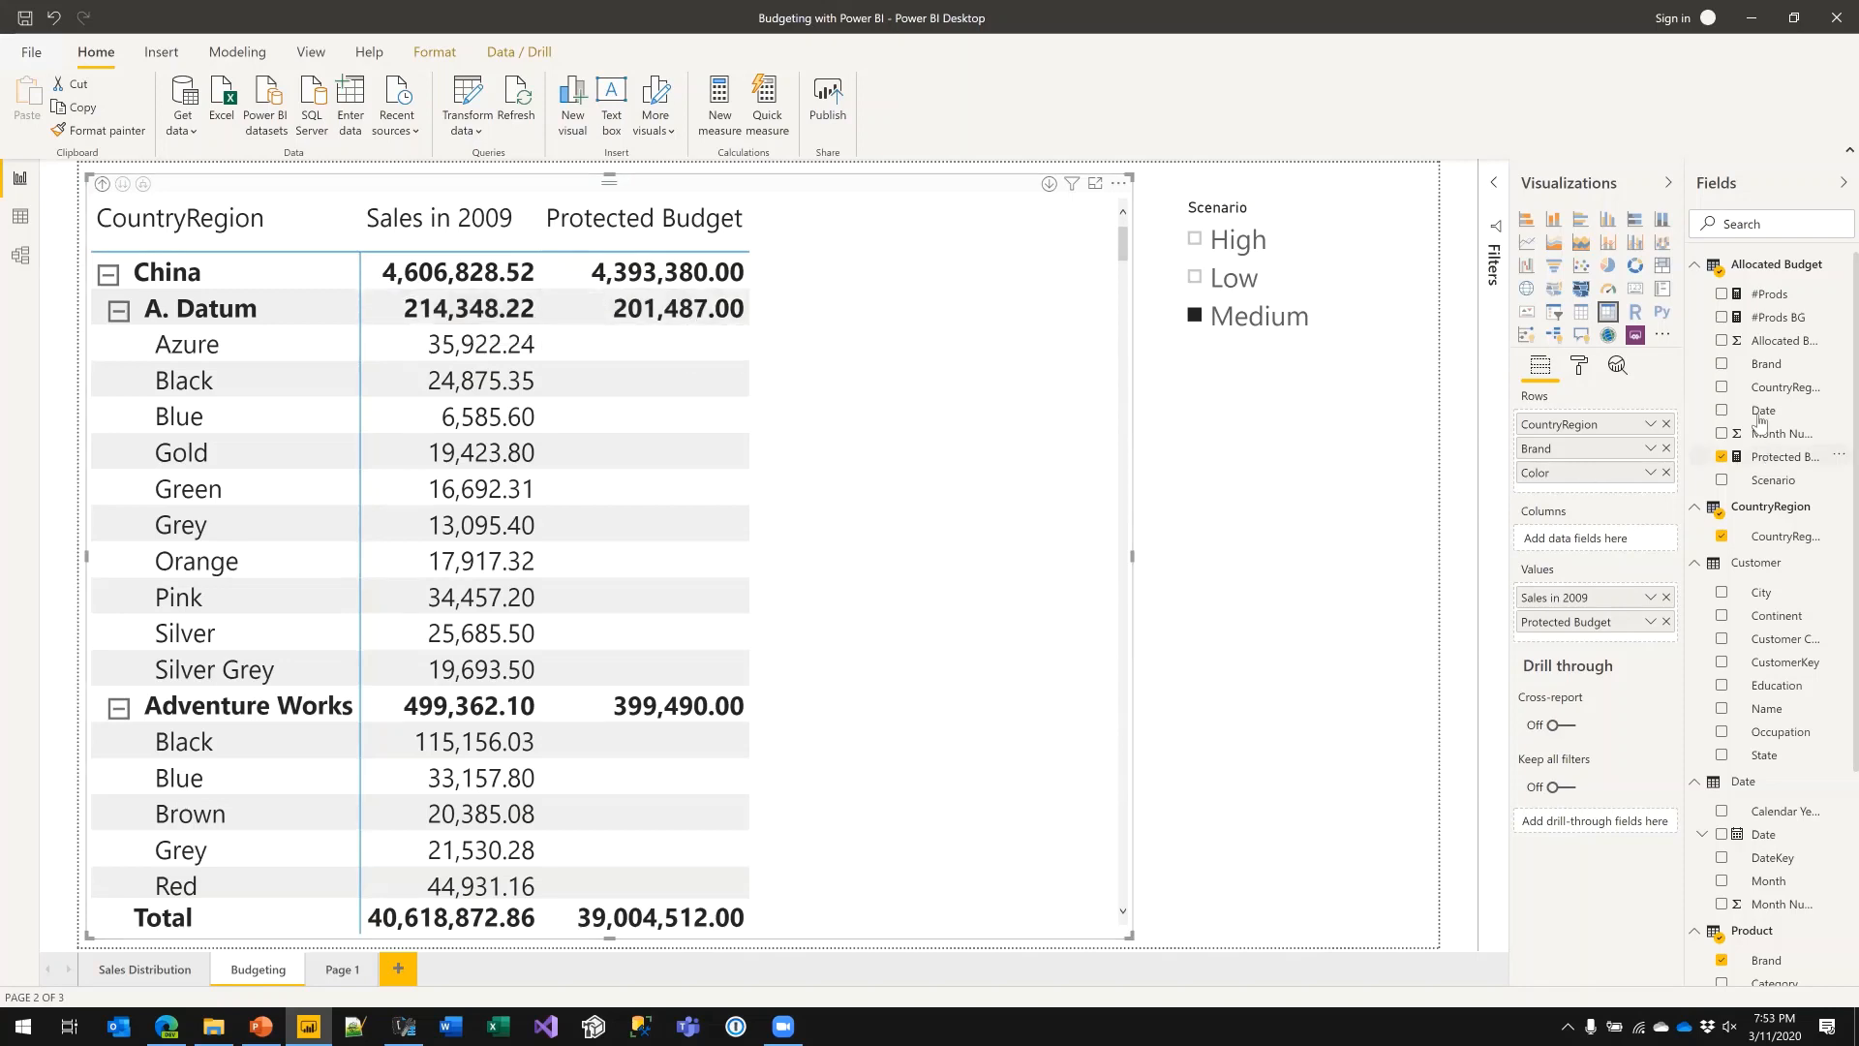
right_click(1767, 270)
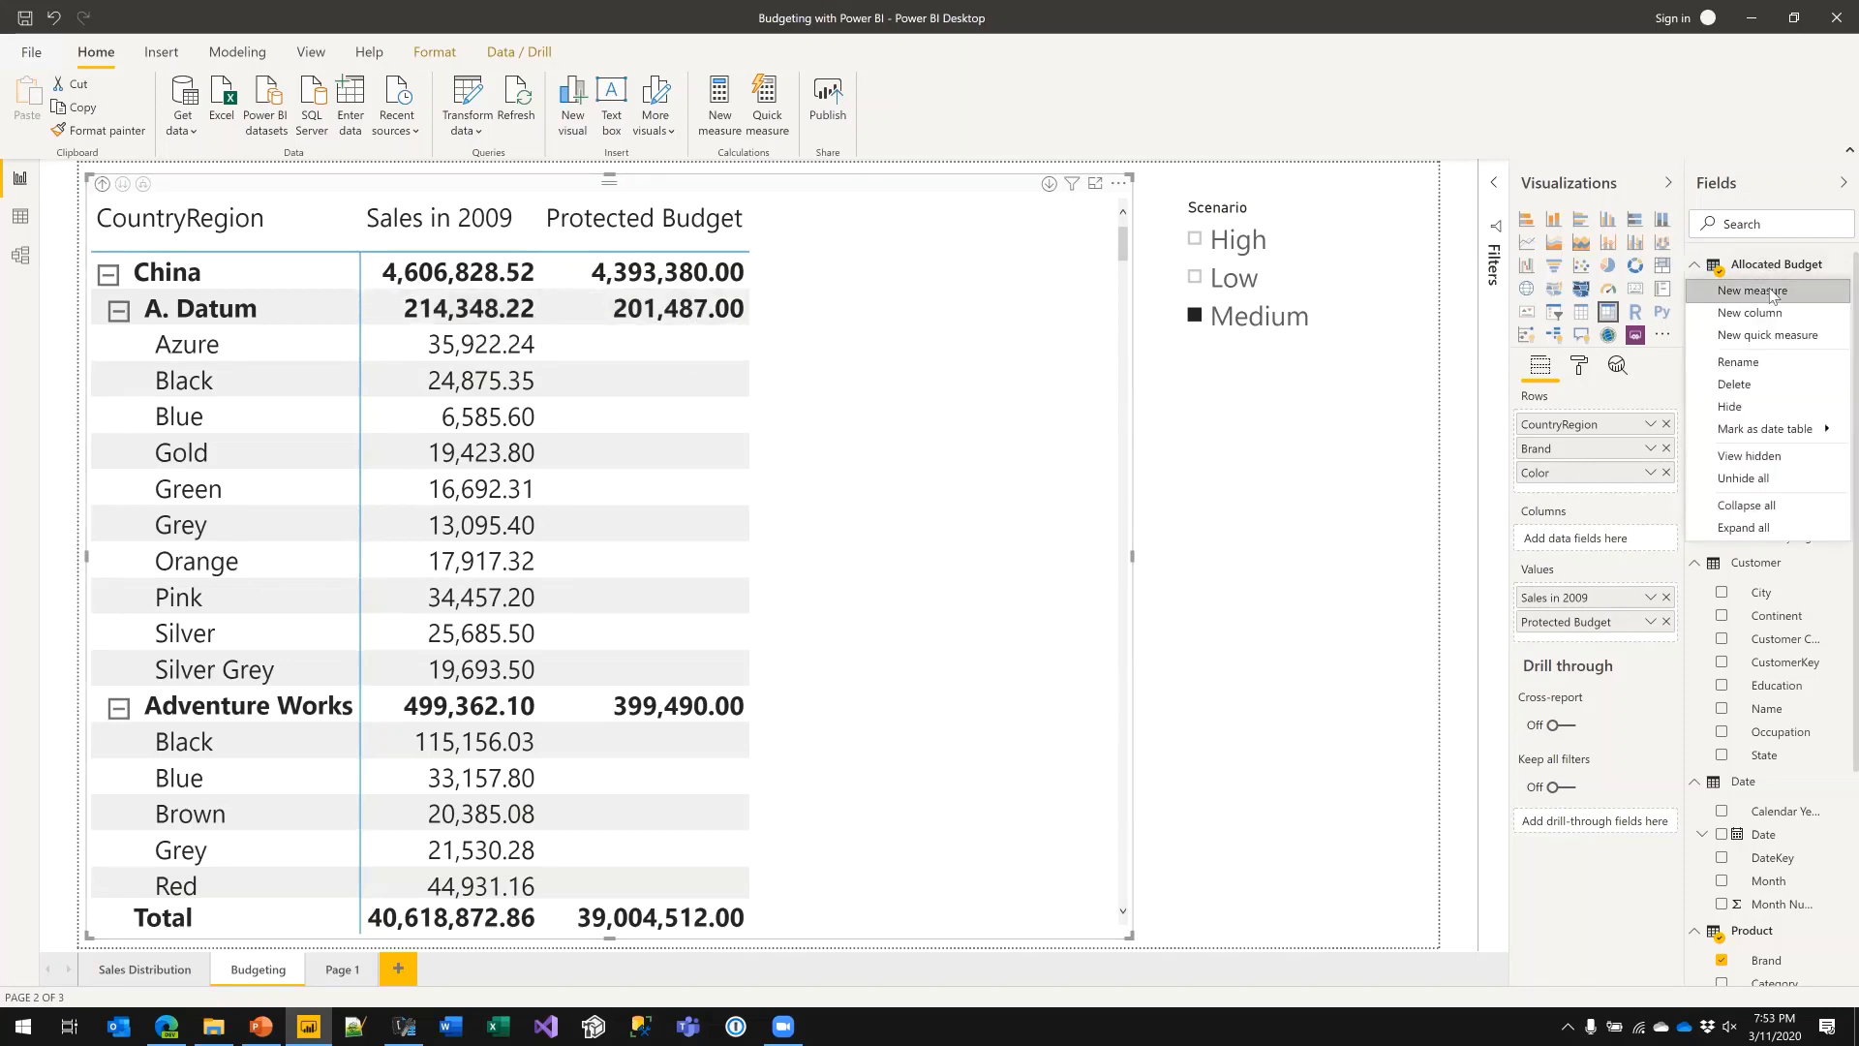
left_click(1775, 295)
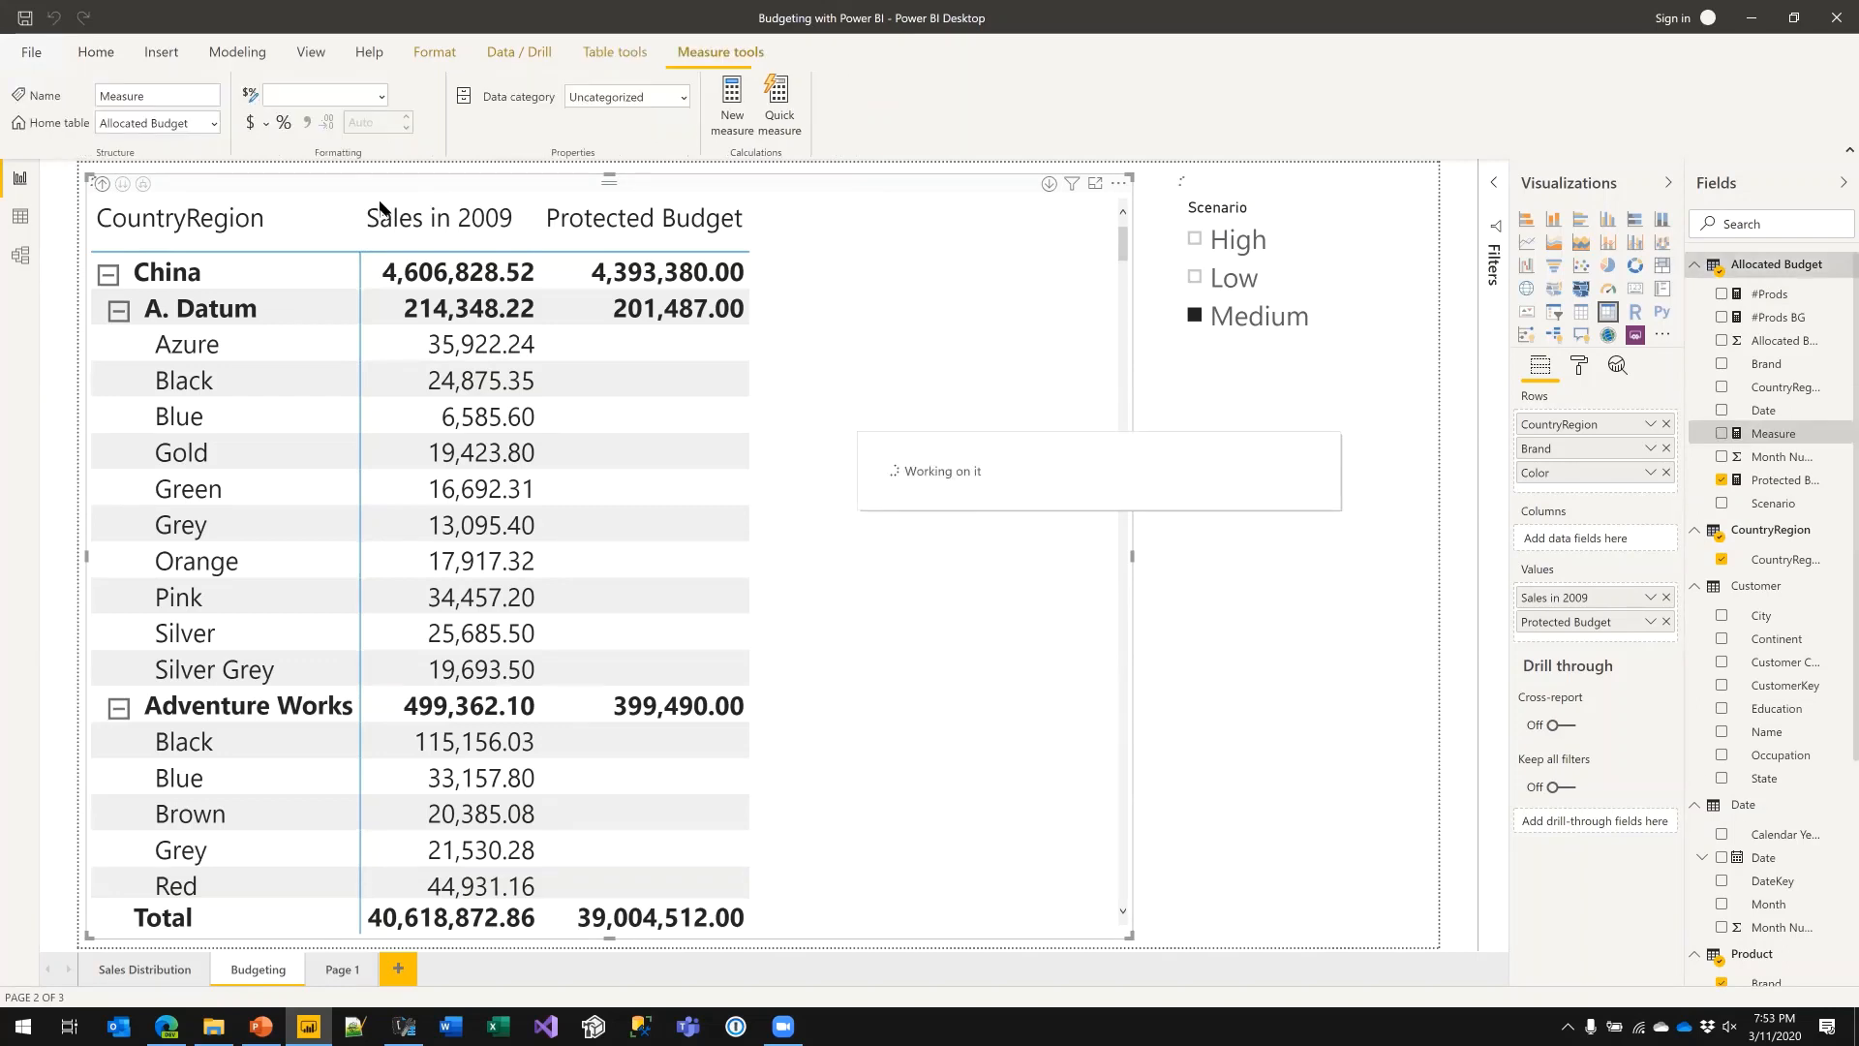
type("Perc =")
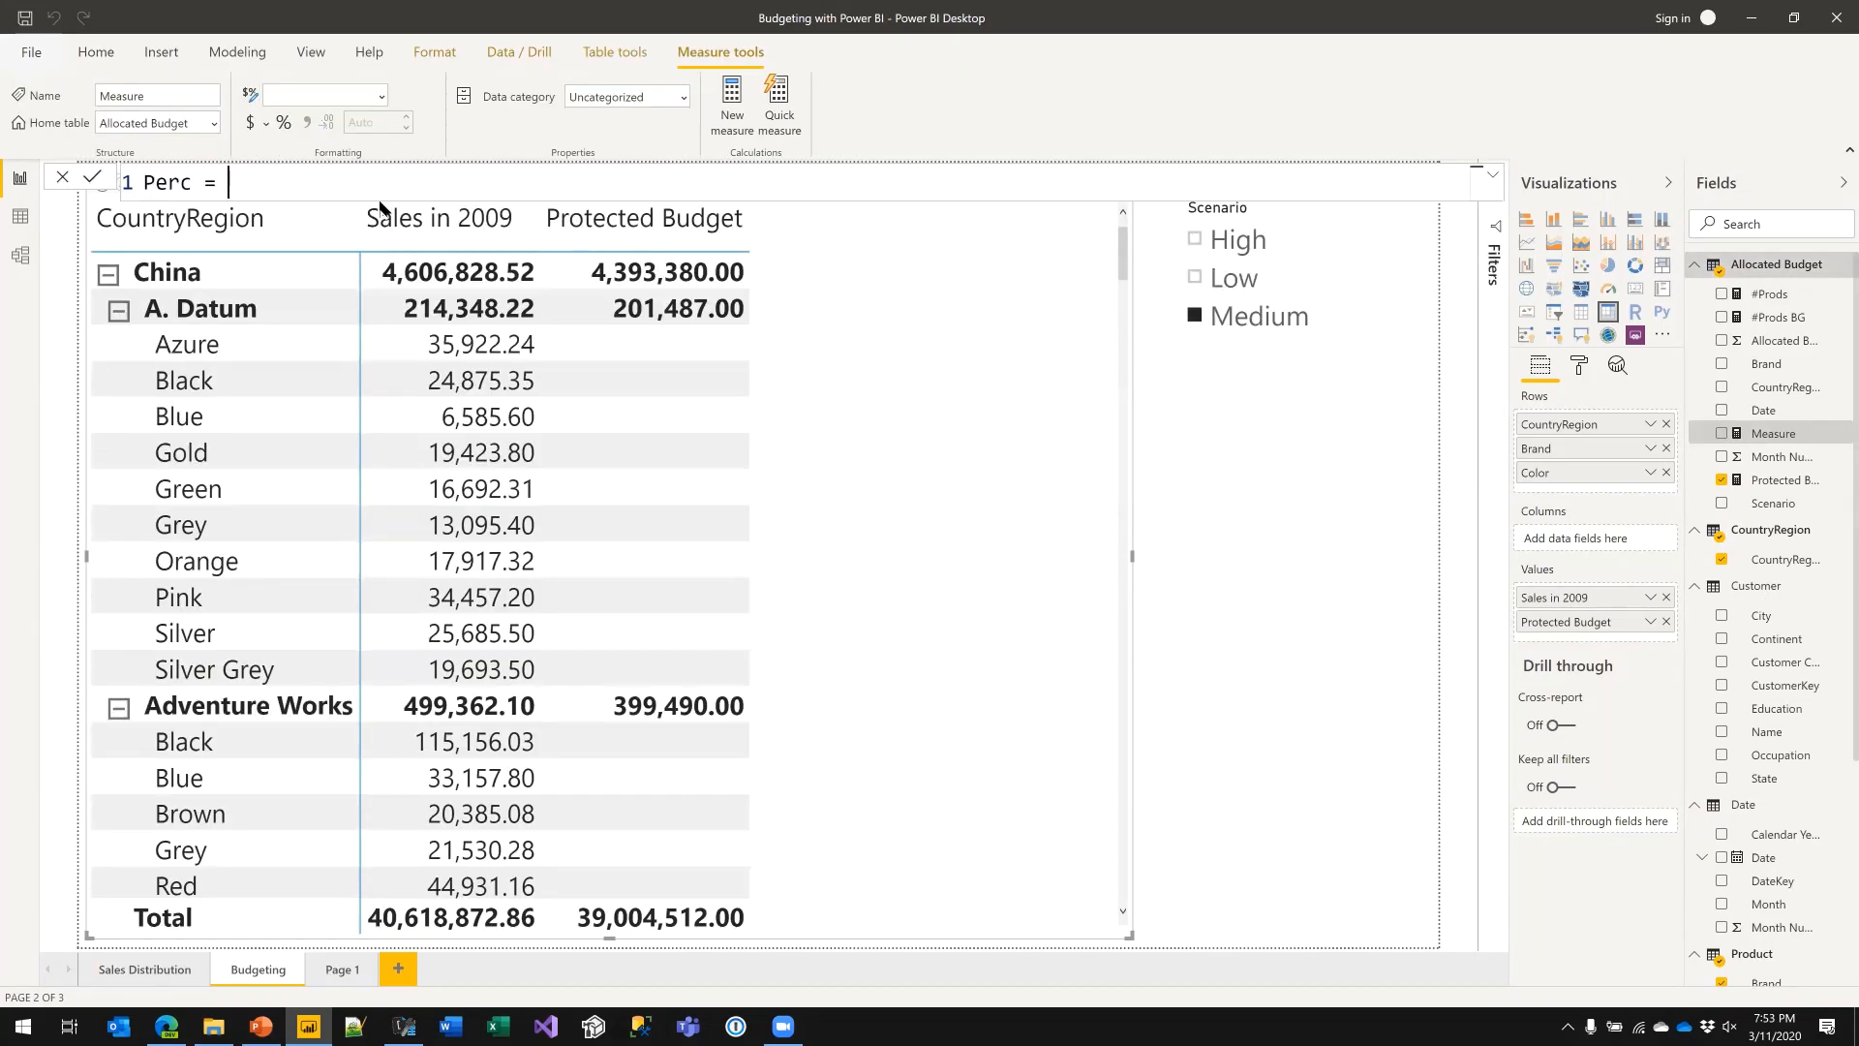
key("shift+Return")
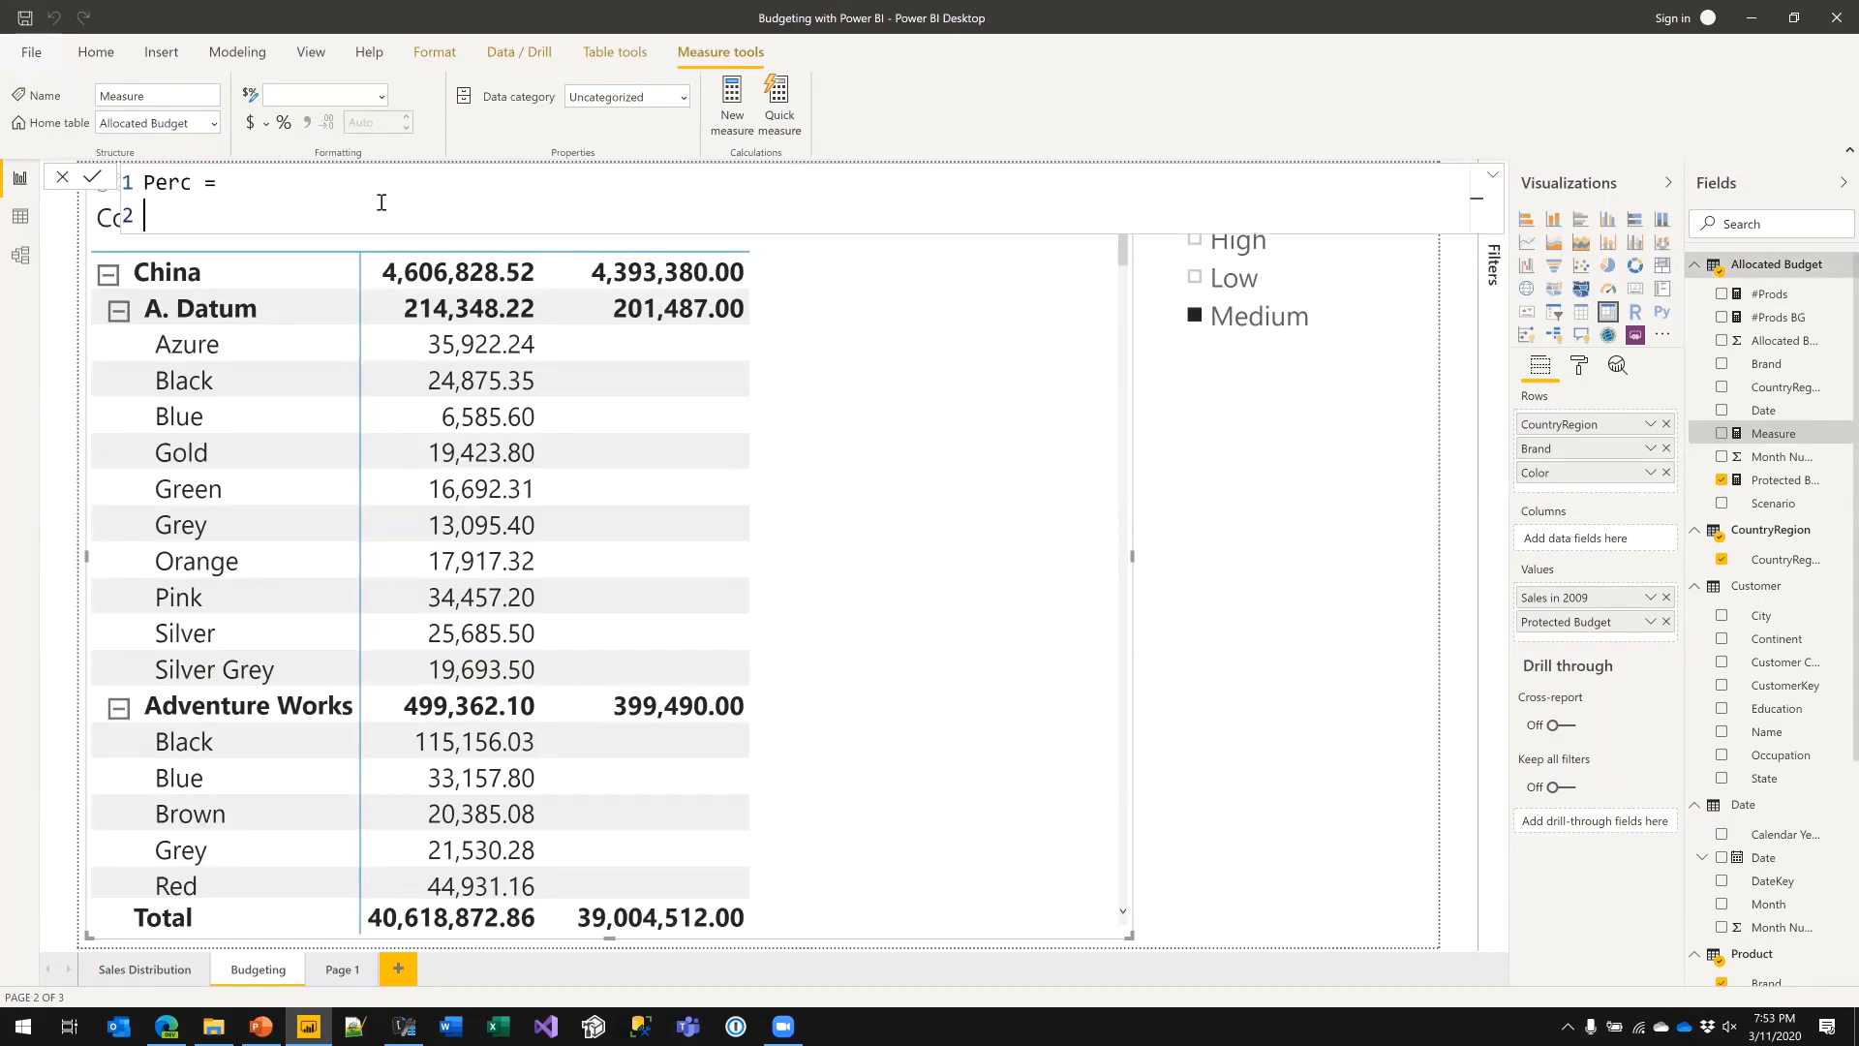
type("DIVIDE (")
key("shift+Return")
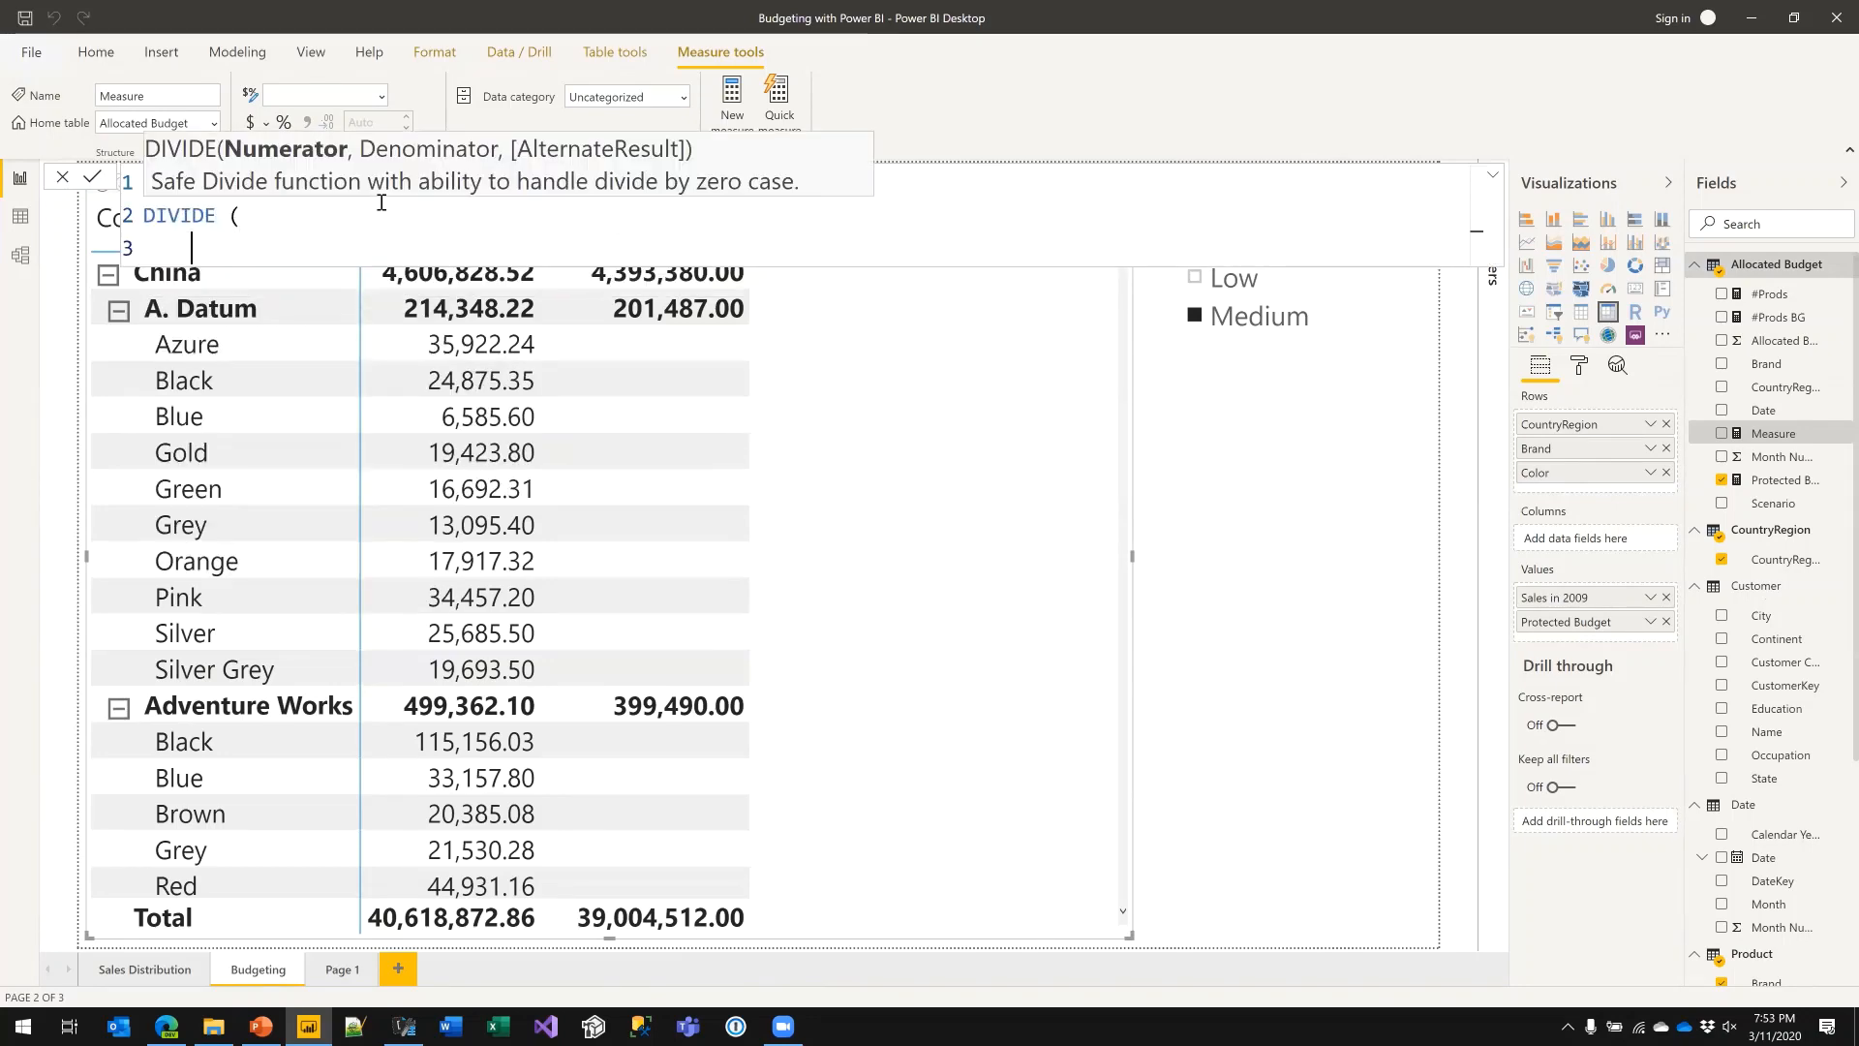
- Set the DIVIDE numerator of Perc to [Sales in 2009]
type("[")
key("Down")
key("Down")
key("Down")
key("Down")
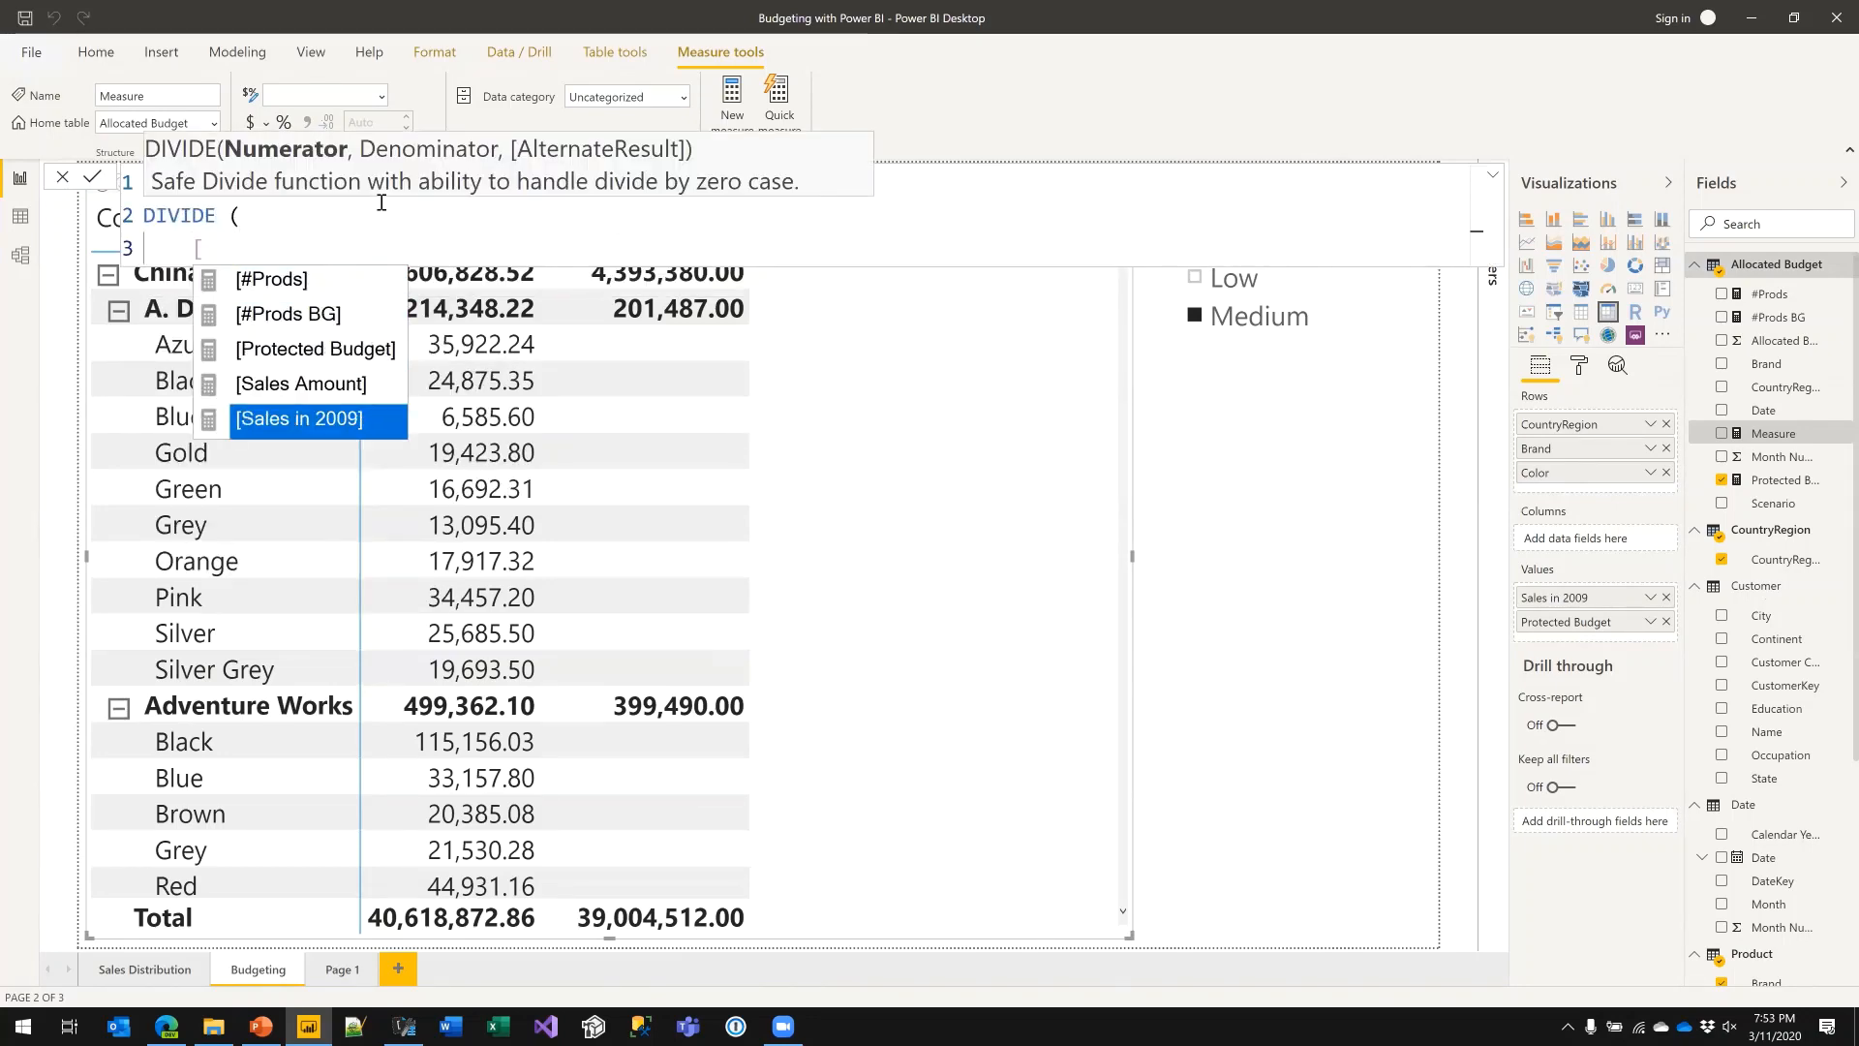
key("Tab")
type(",")
key("shift+Return")
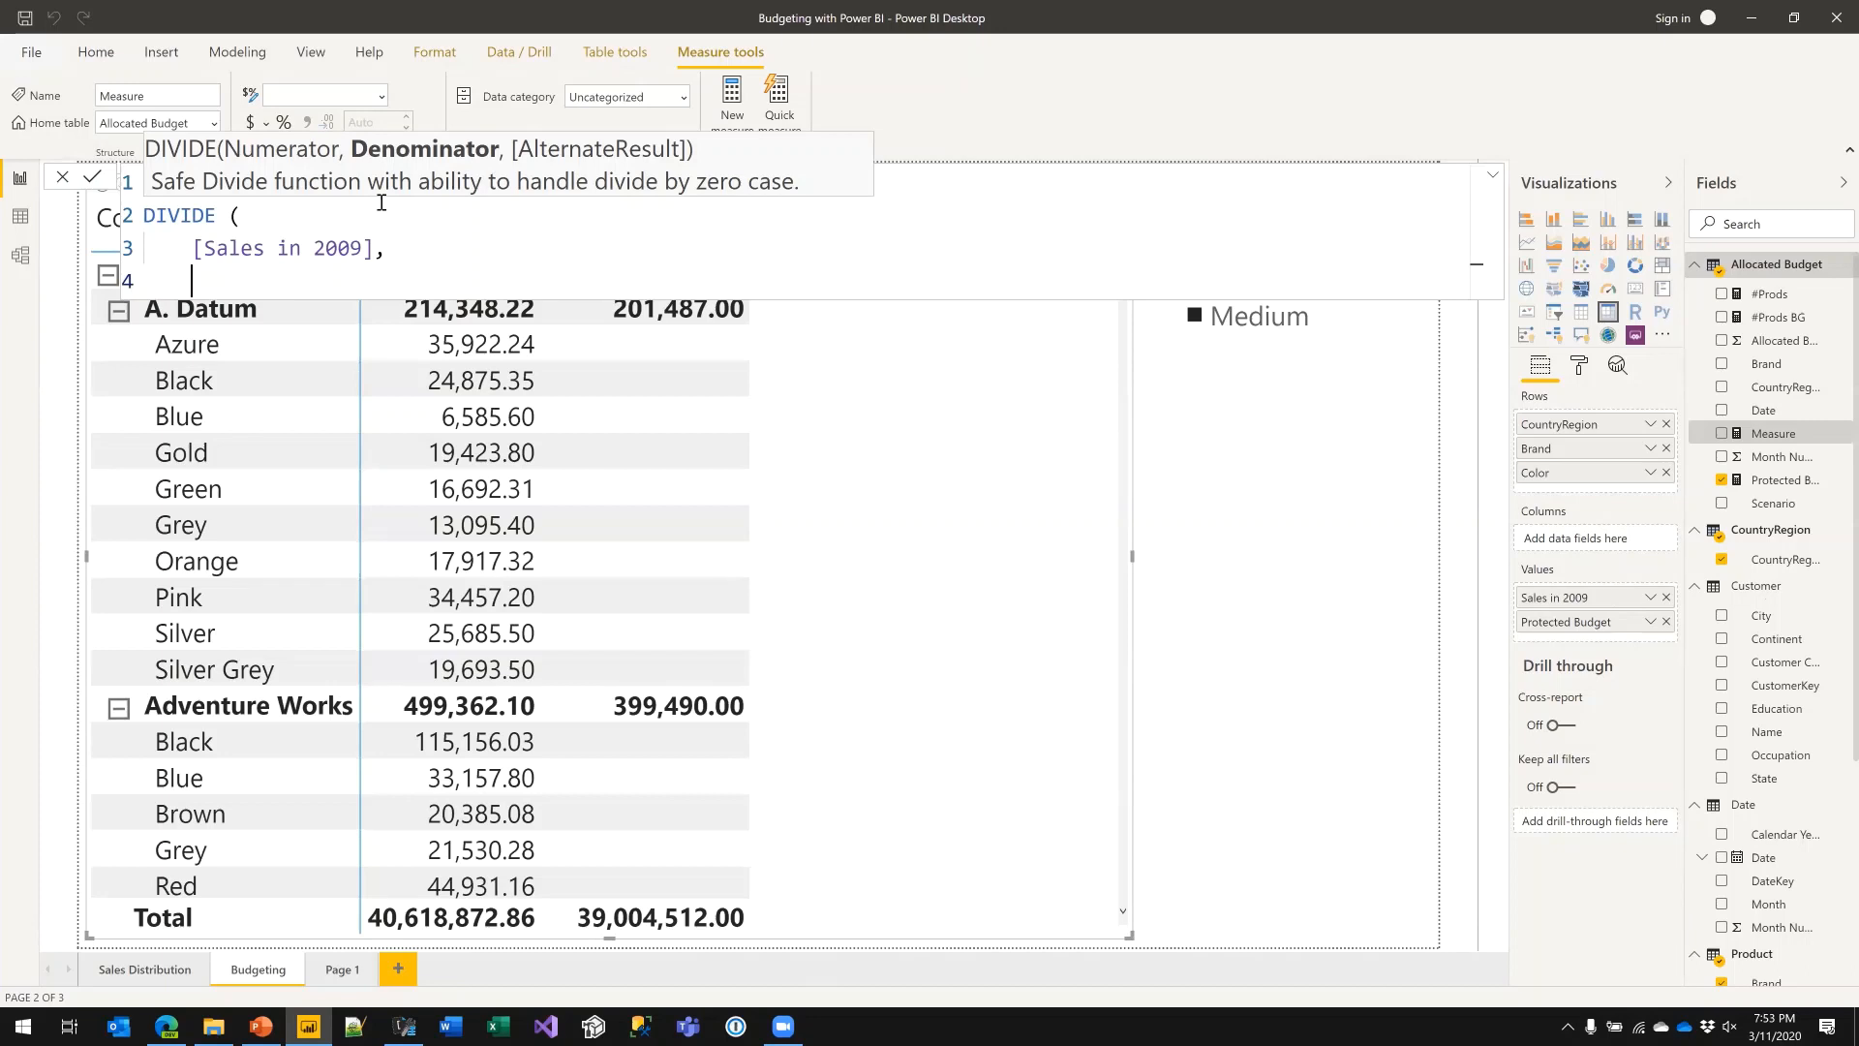
- Begin the DIVIDE denominator with a CALCULATE function whose expression is [Sales in 2009]
type("[")
key("BackSpace")
type("CAL")
key("Tab")
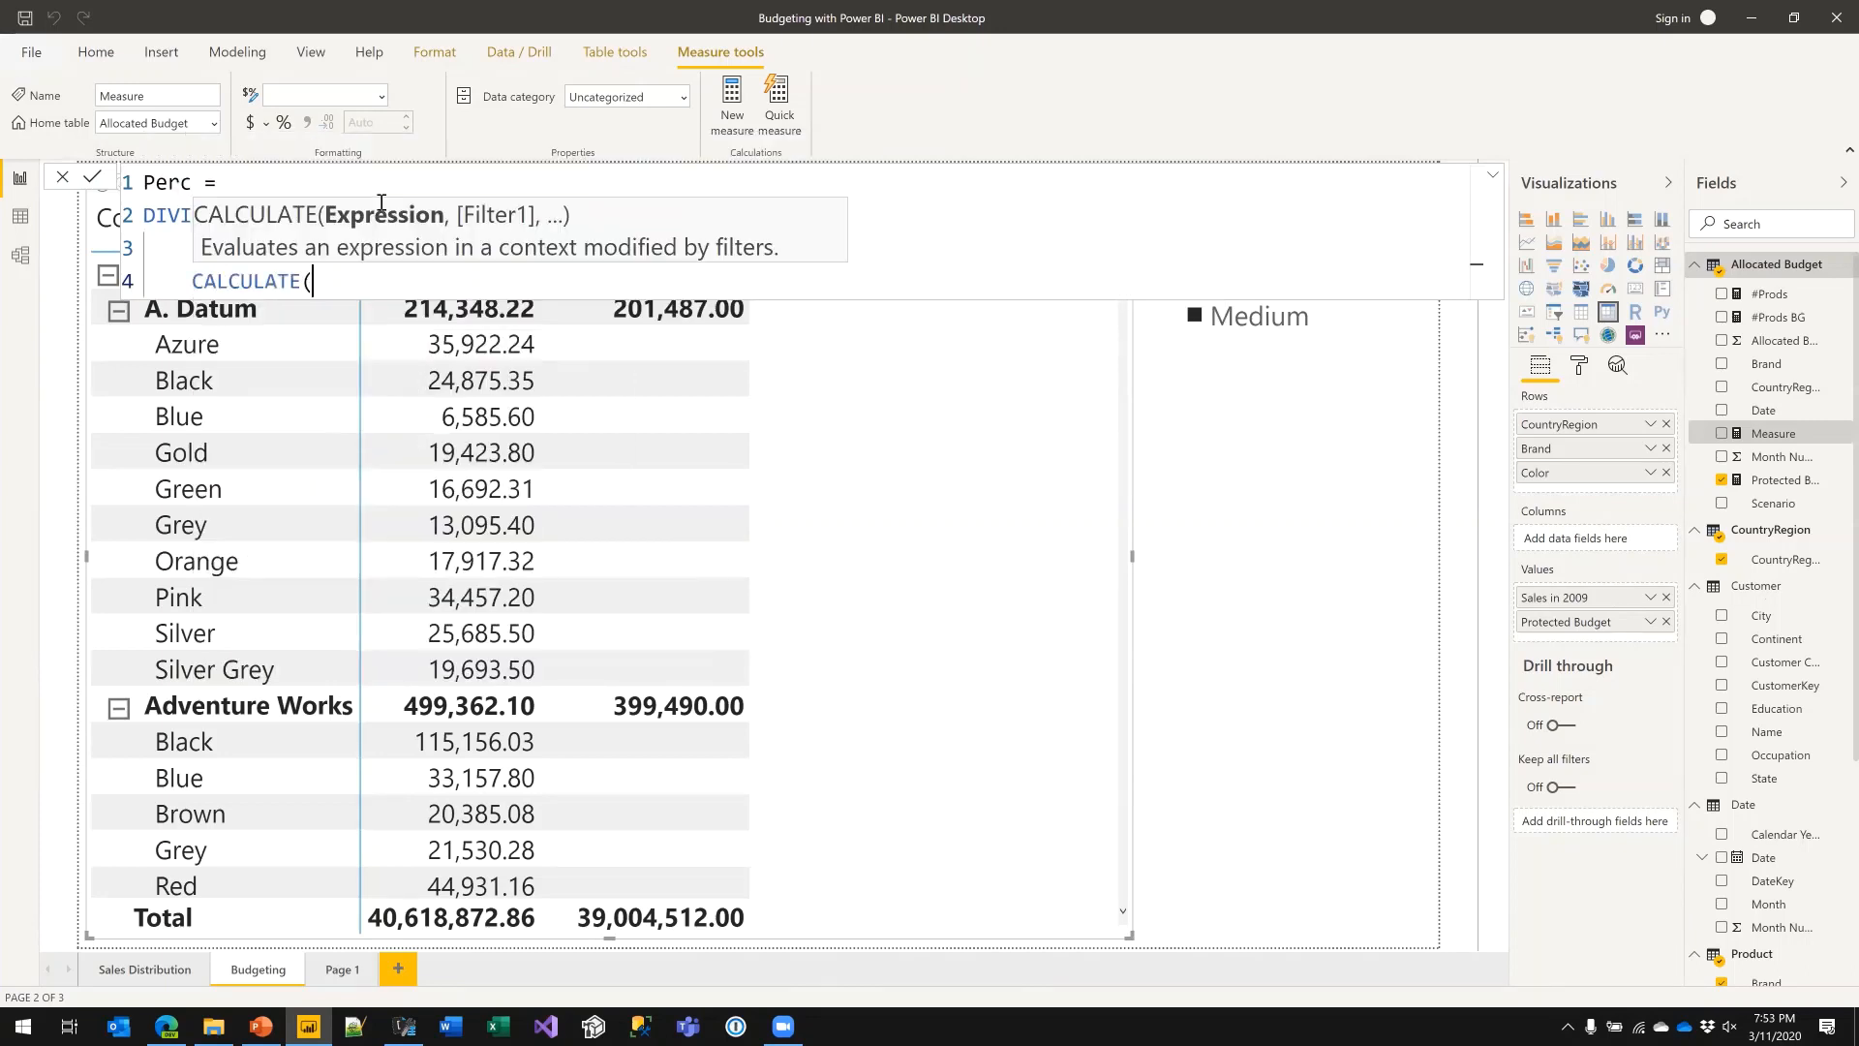
key("shift+Return")
type("[S")
key("Down")
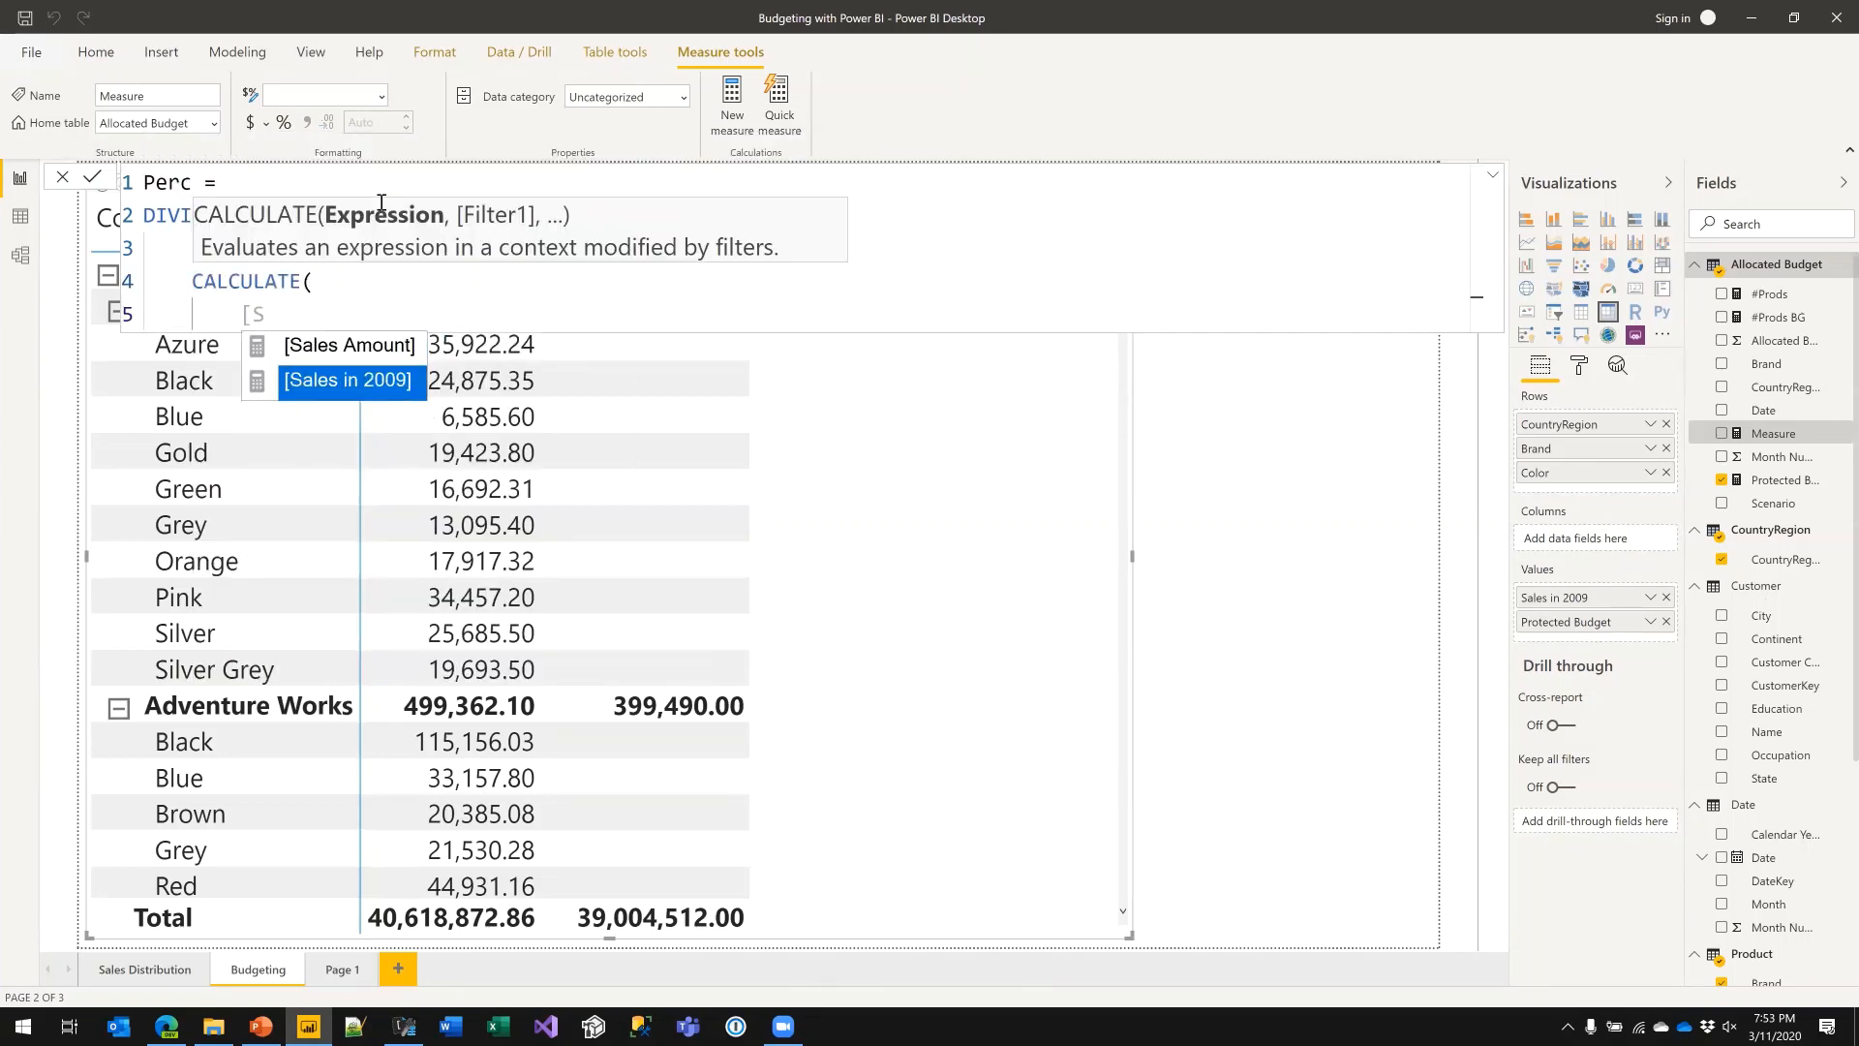
key("Tab")
type(",")
key("shift+Return")
- Add REMOVEFILTERS ( 'Product' ) as the first filter argument of CALCULATE
type("R")
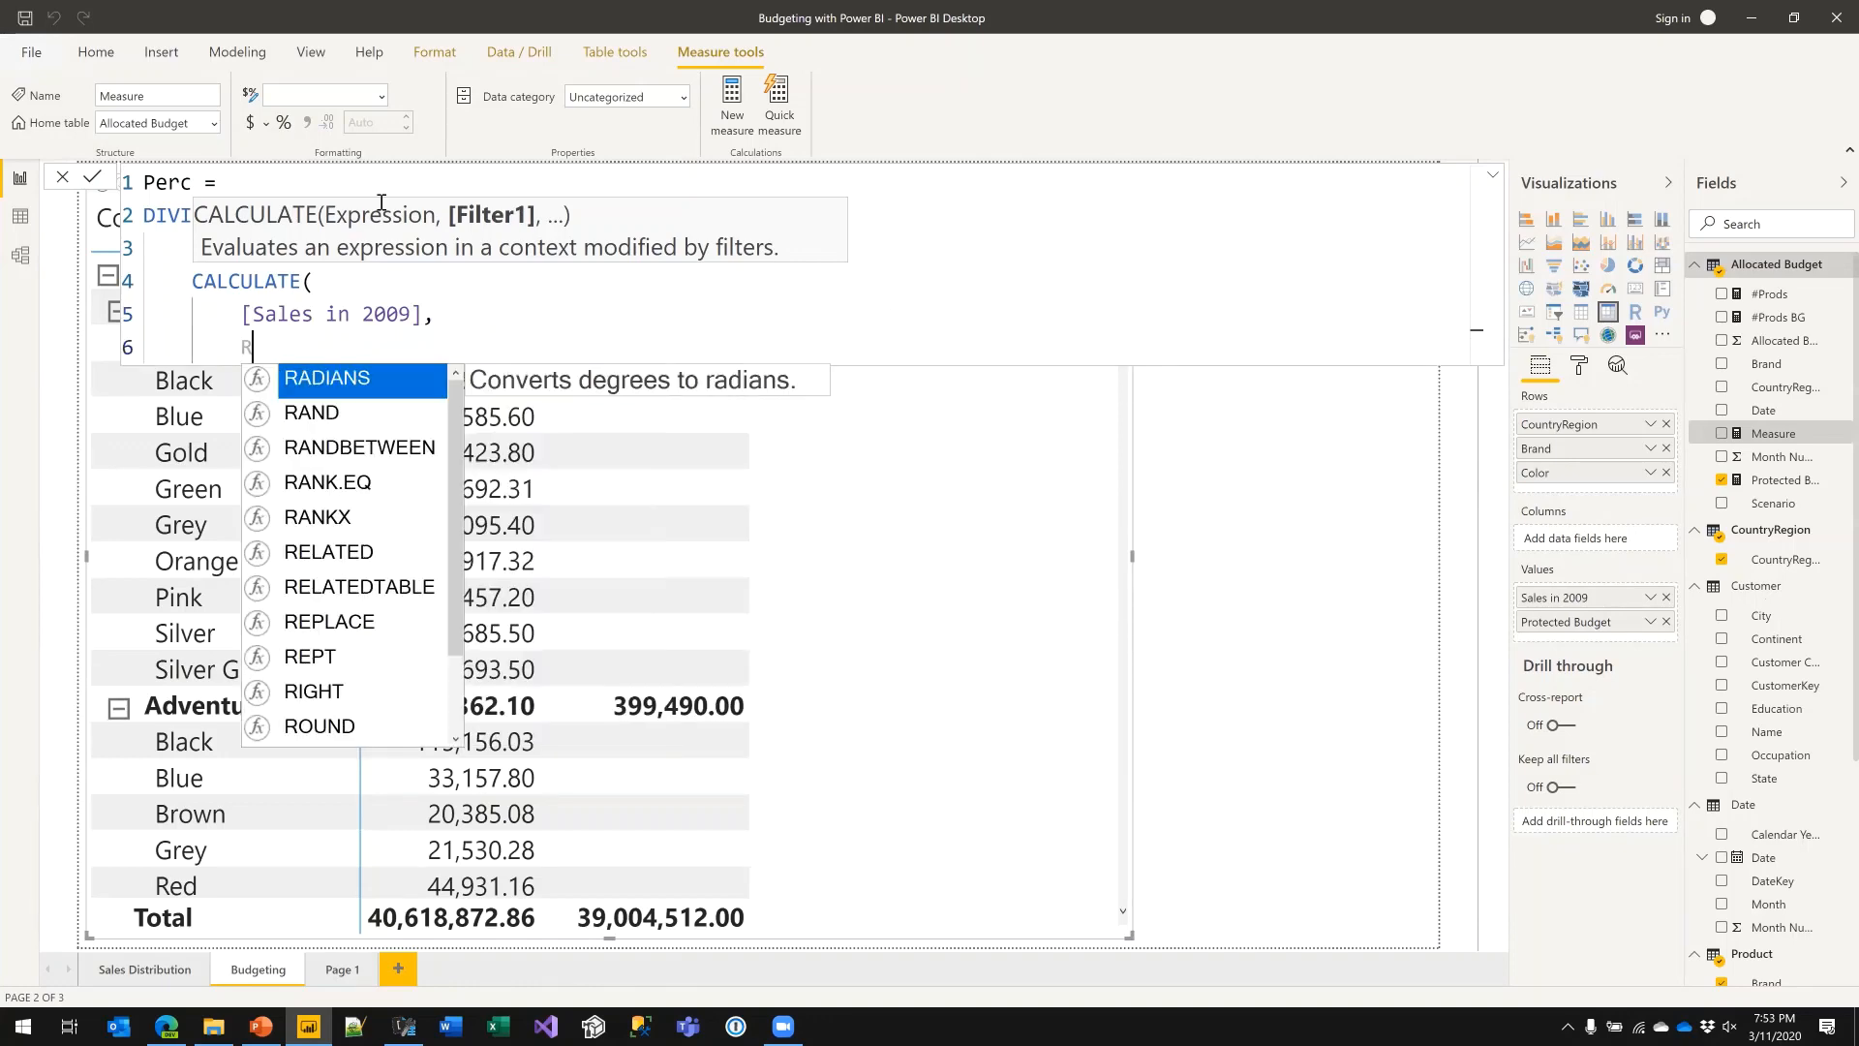
type("EMOVEF")
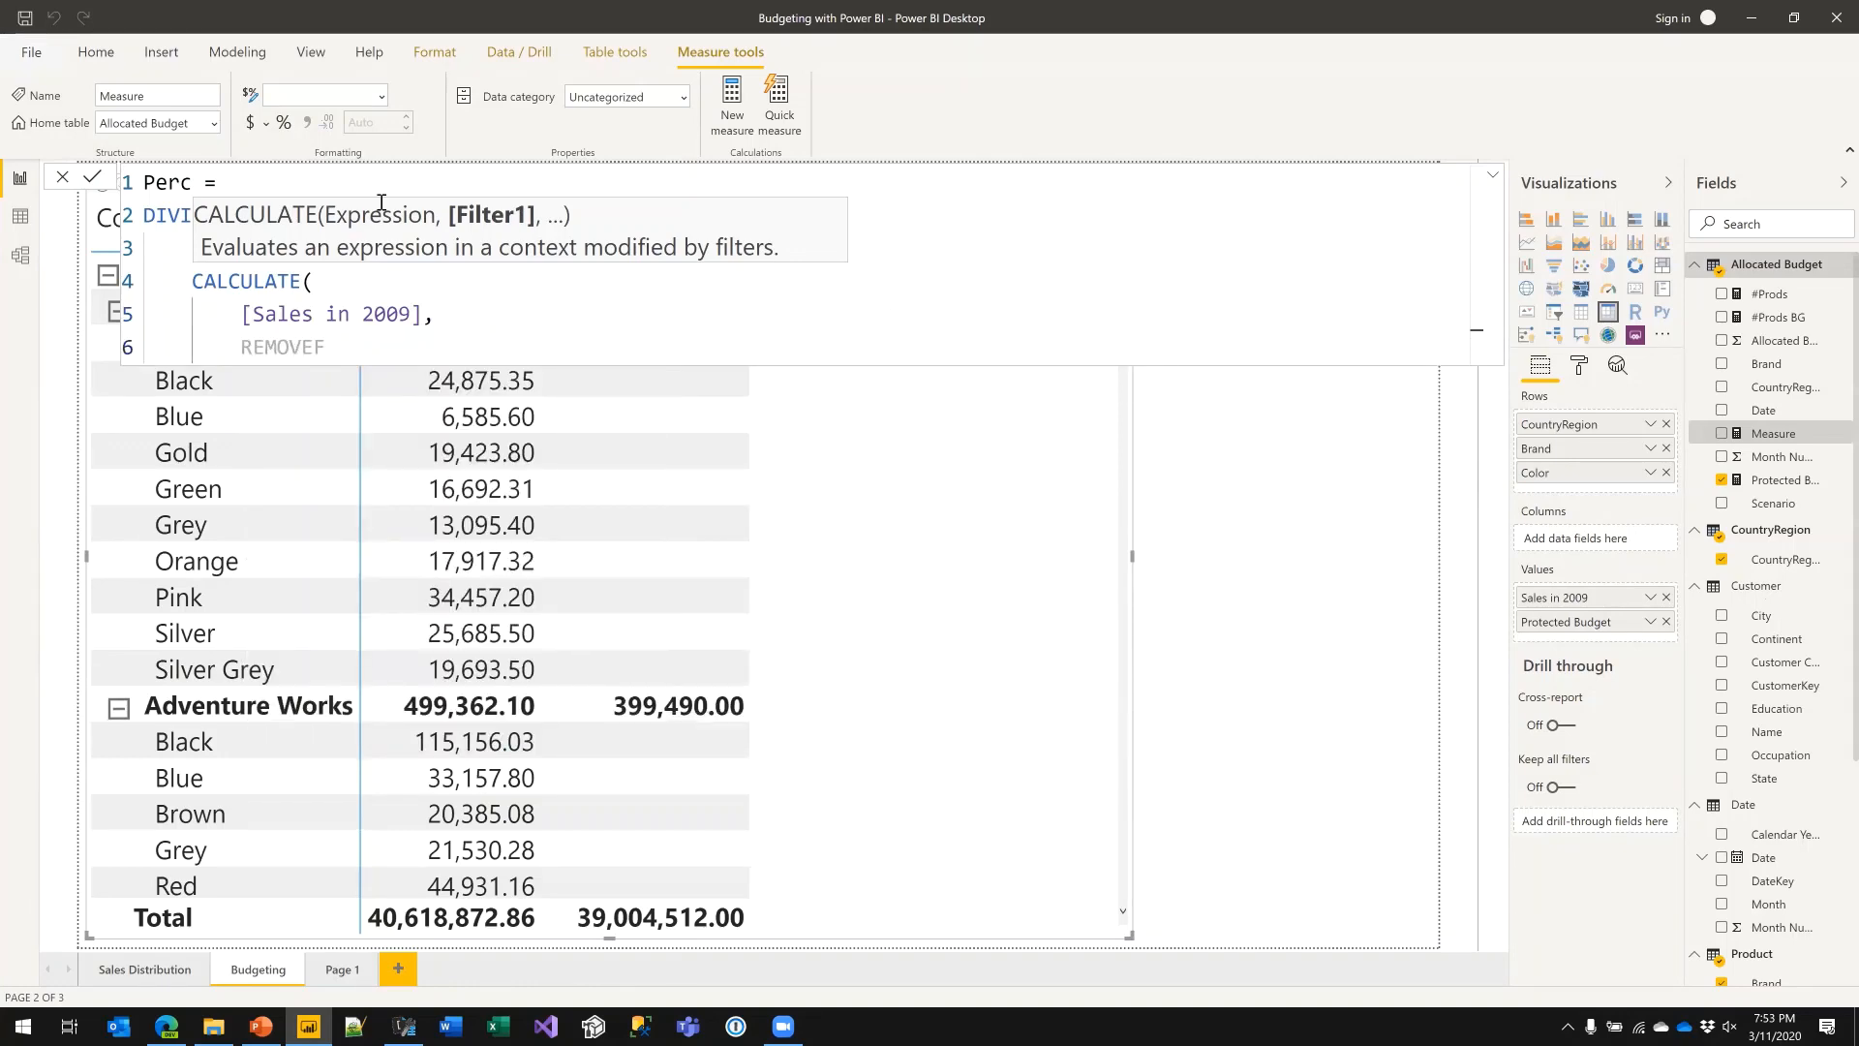
type("ILTERS ( '")
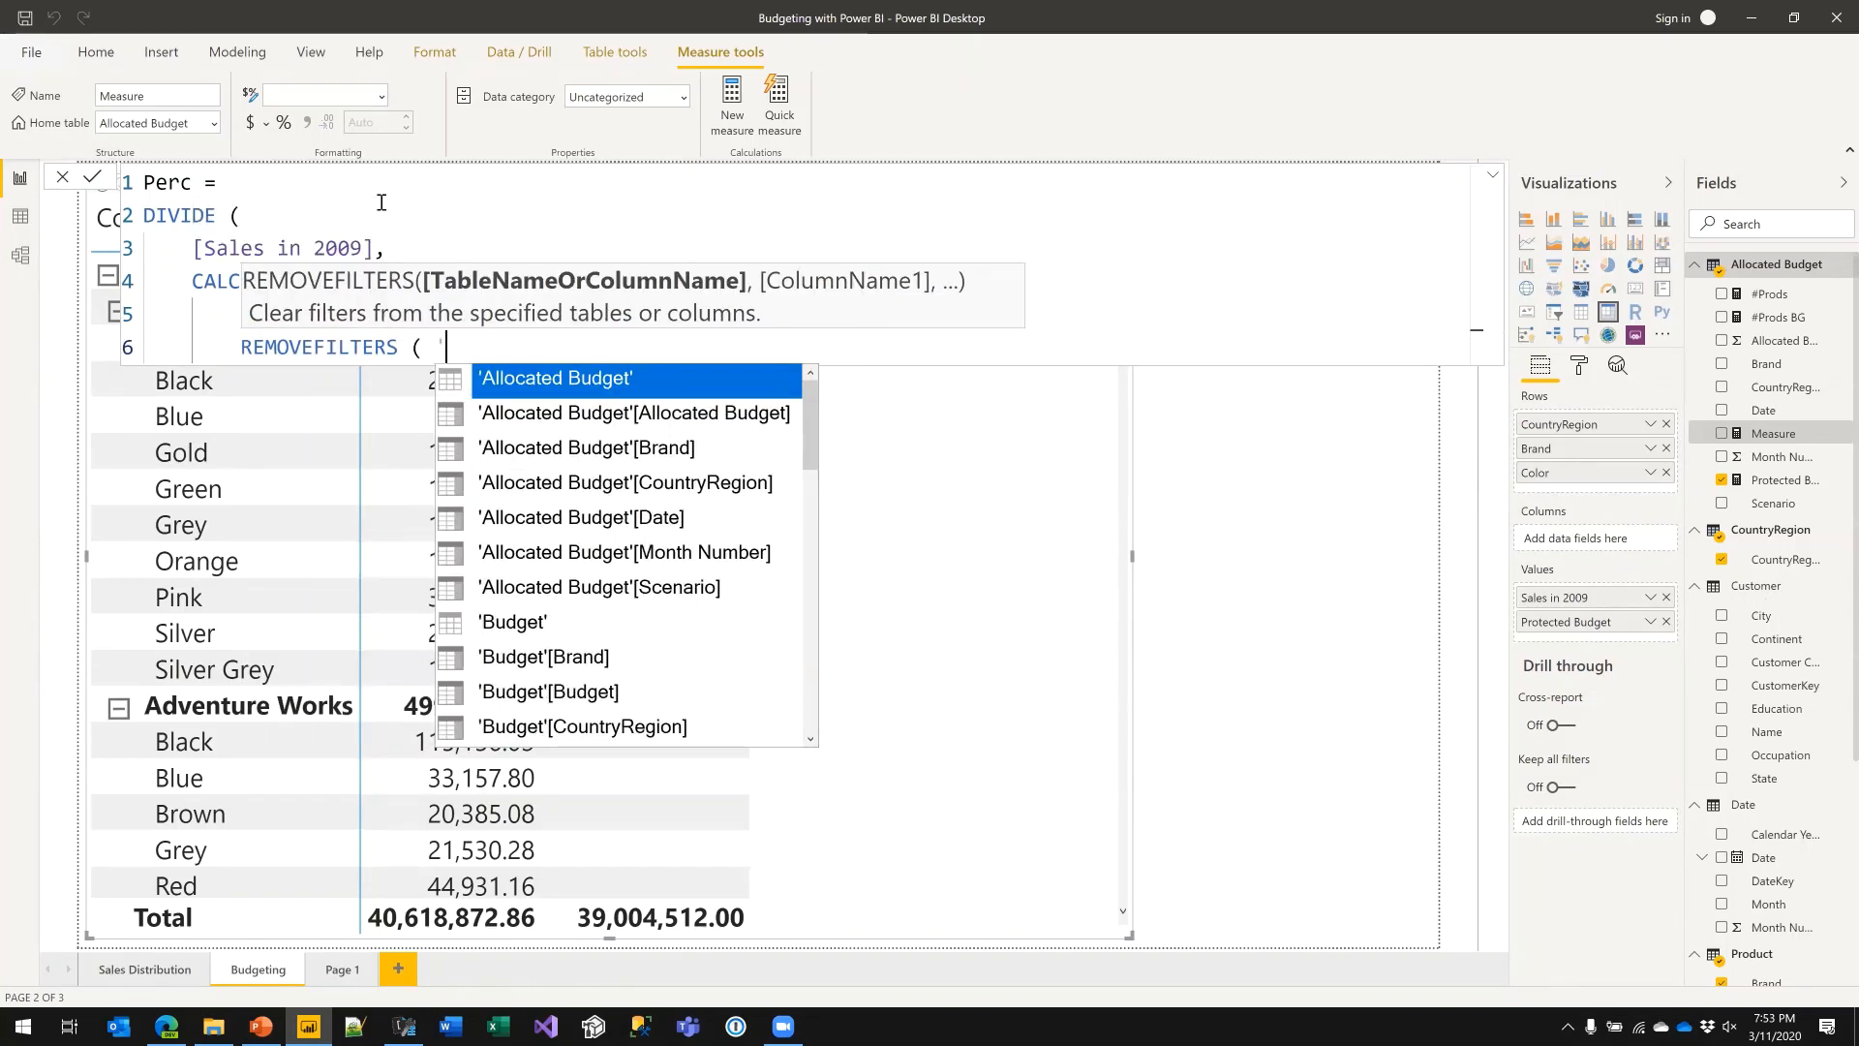
type("Product' ),")
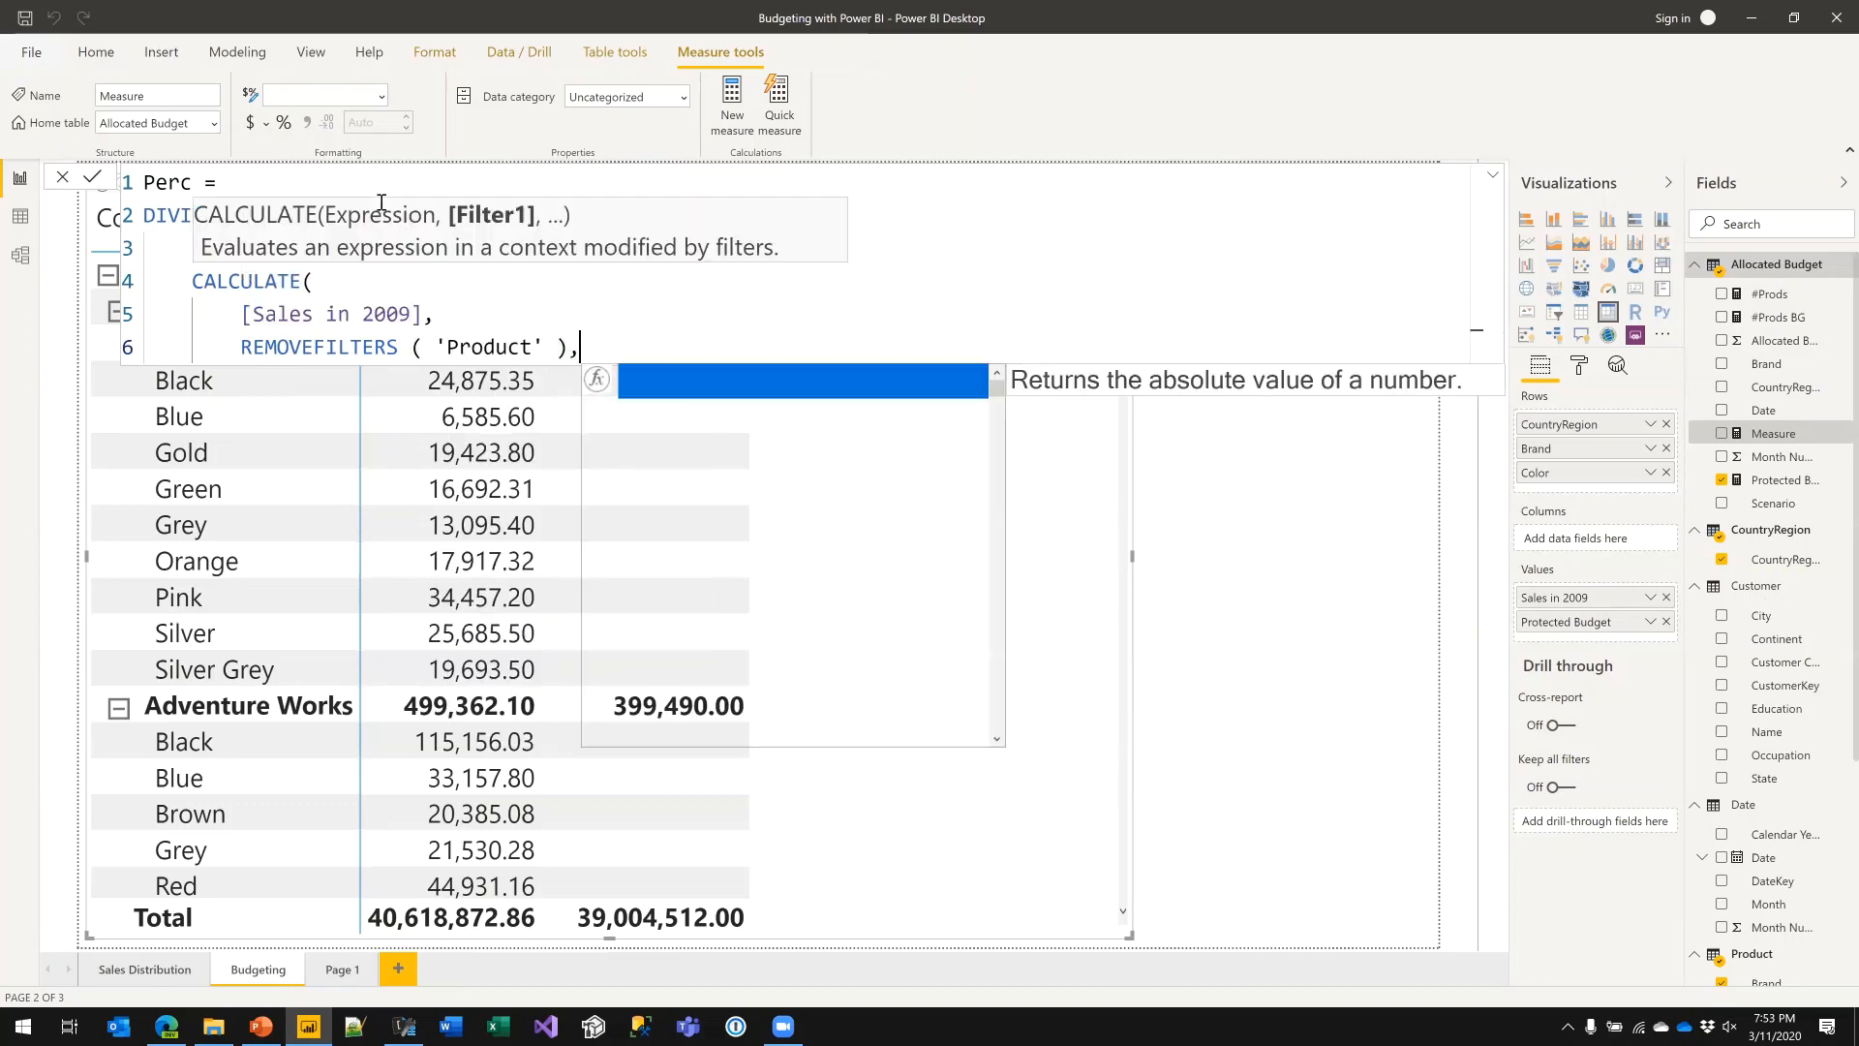
key("Return")
- Add VALUES ( 'Product'[Brand] ) as the second CALCULATE filter, close both functions, and commit the Perc measure
type("VALUE")
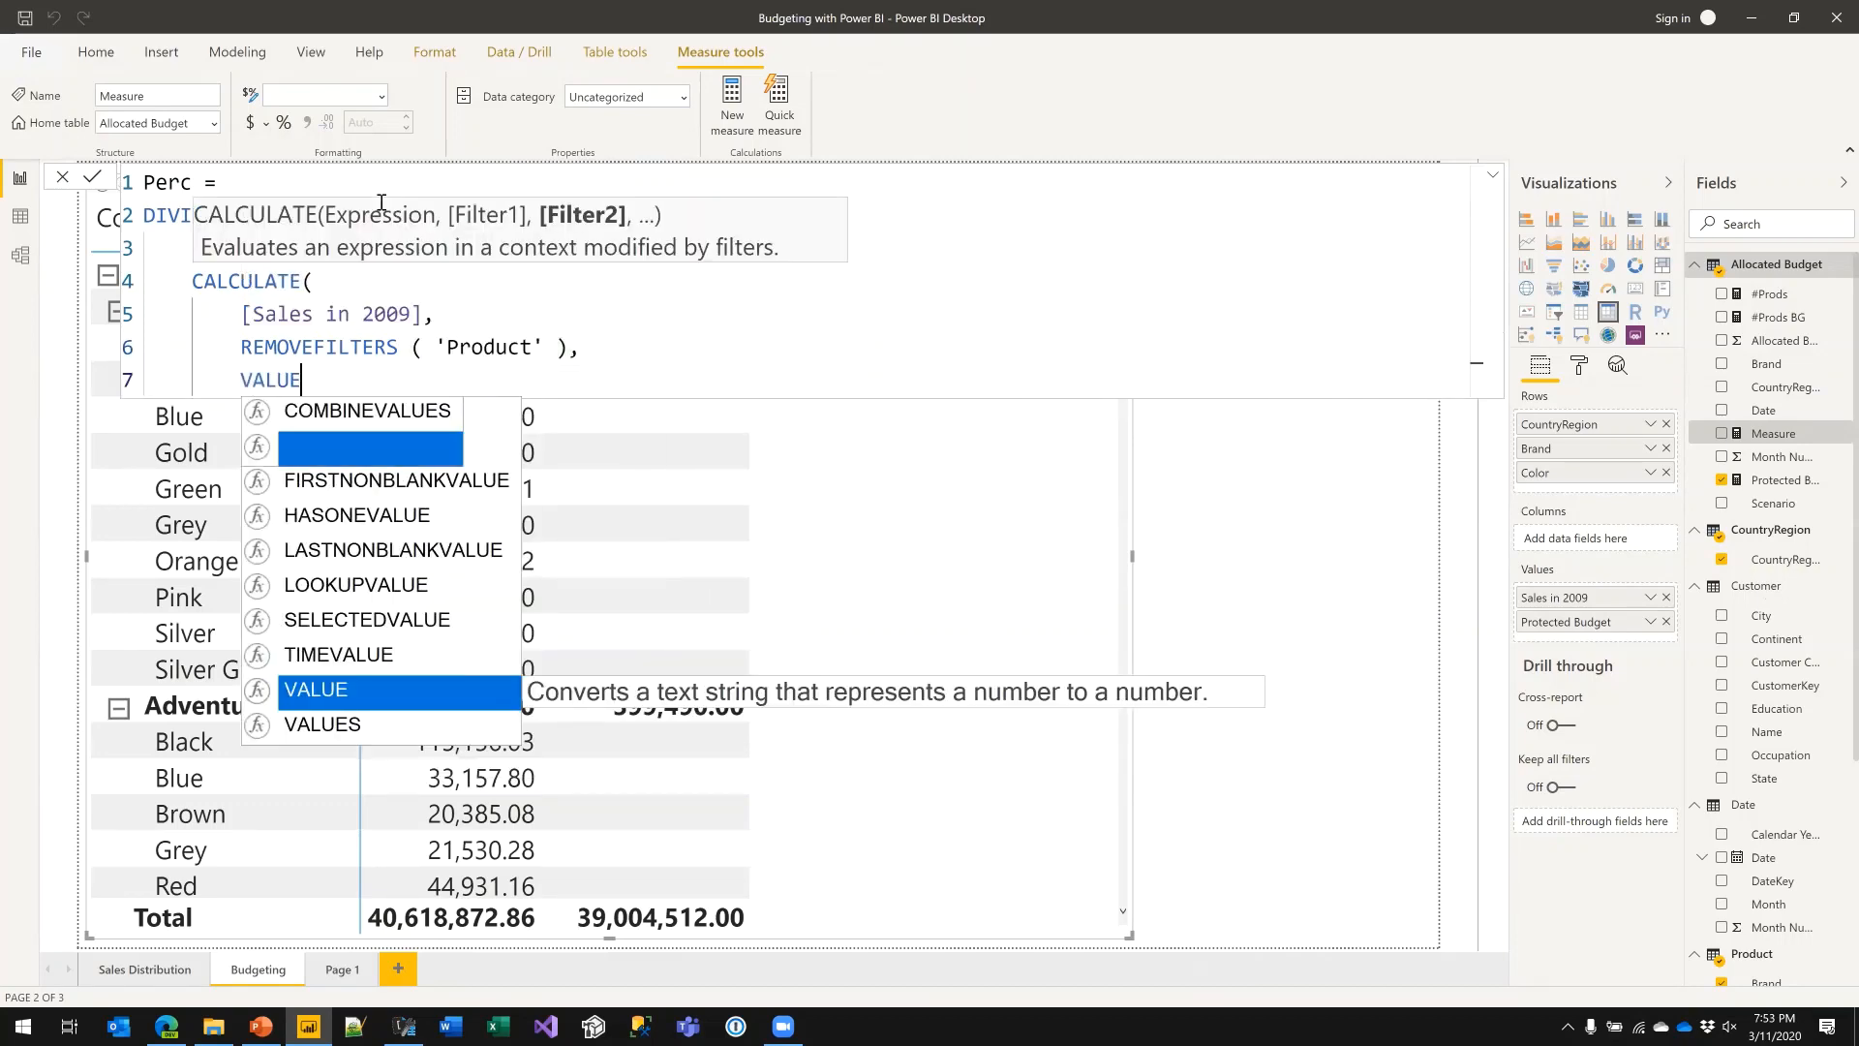
type("S ( 'Pro")
key("Down")
key("Tab")
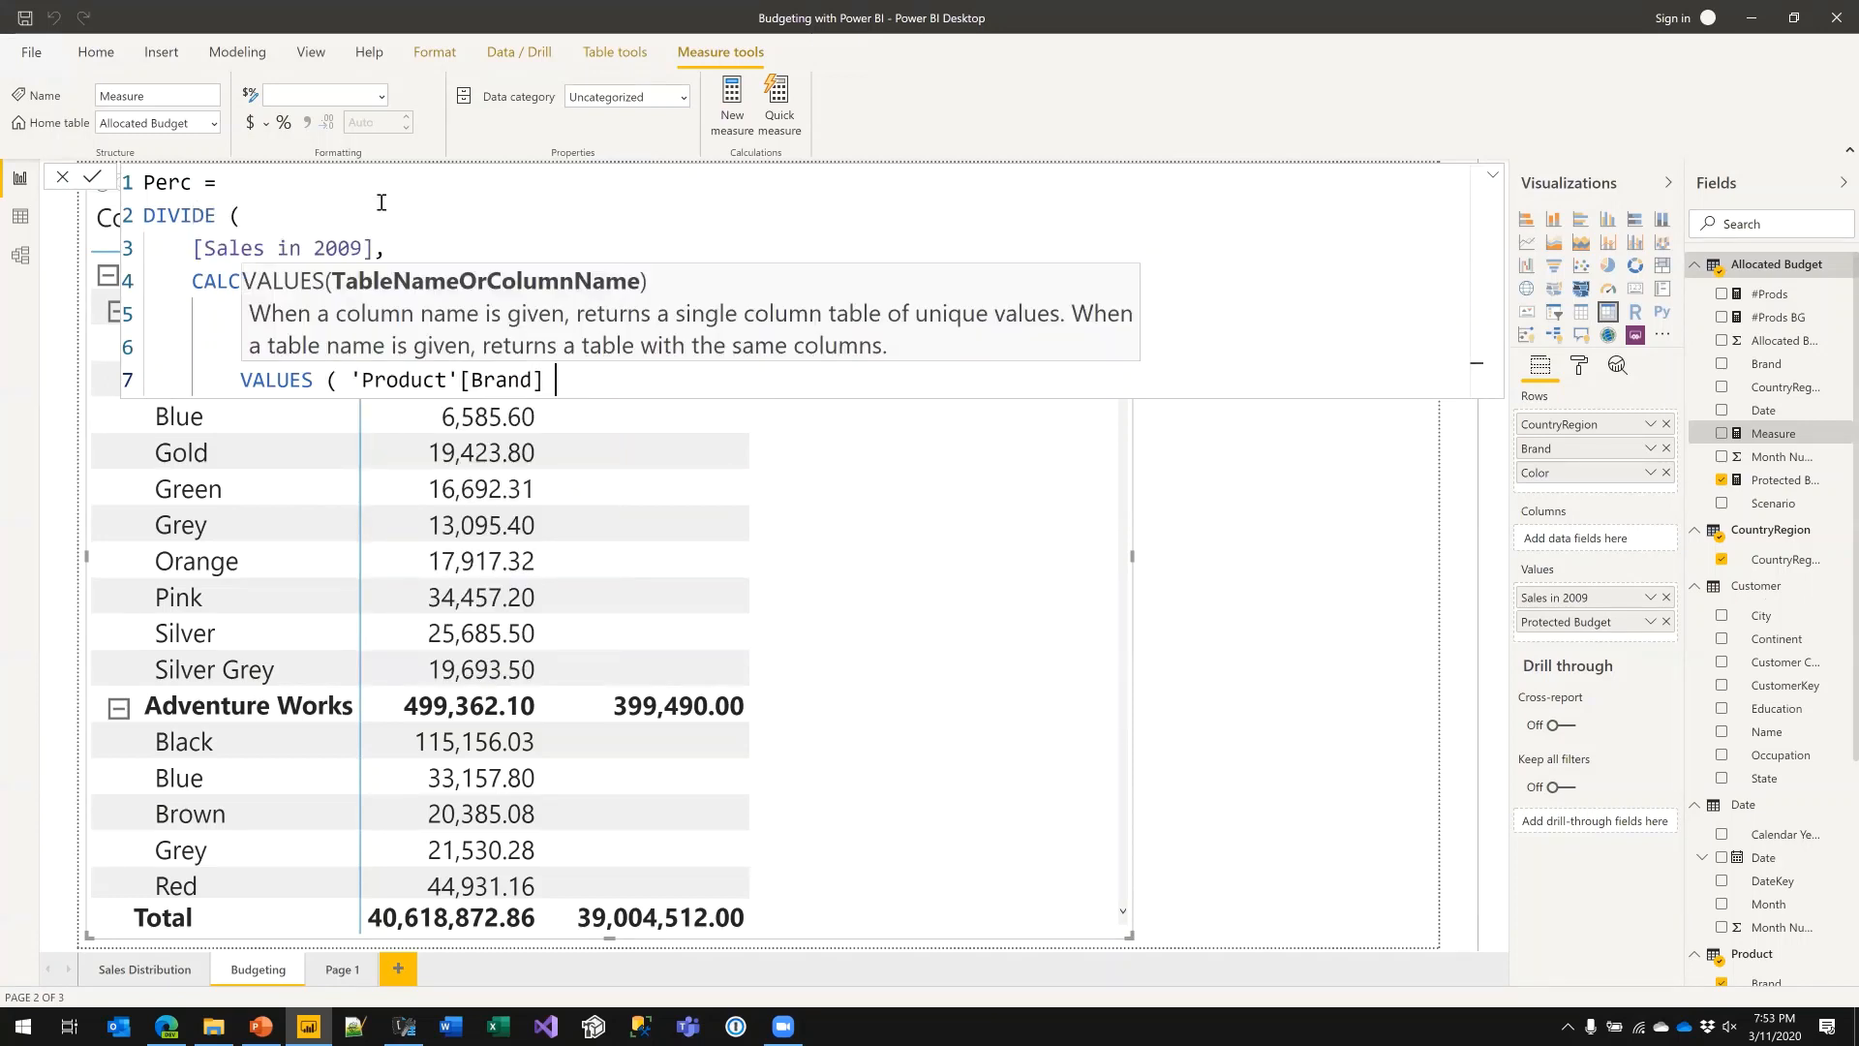
type(")")
key("Return")
key("BackSpace")
type(")")
key("Return")
key("BackSpace")
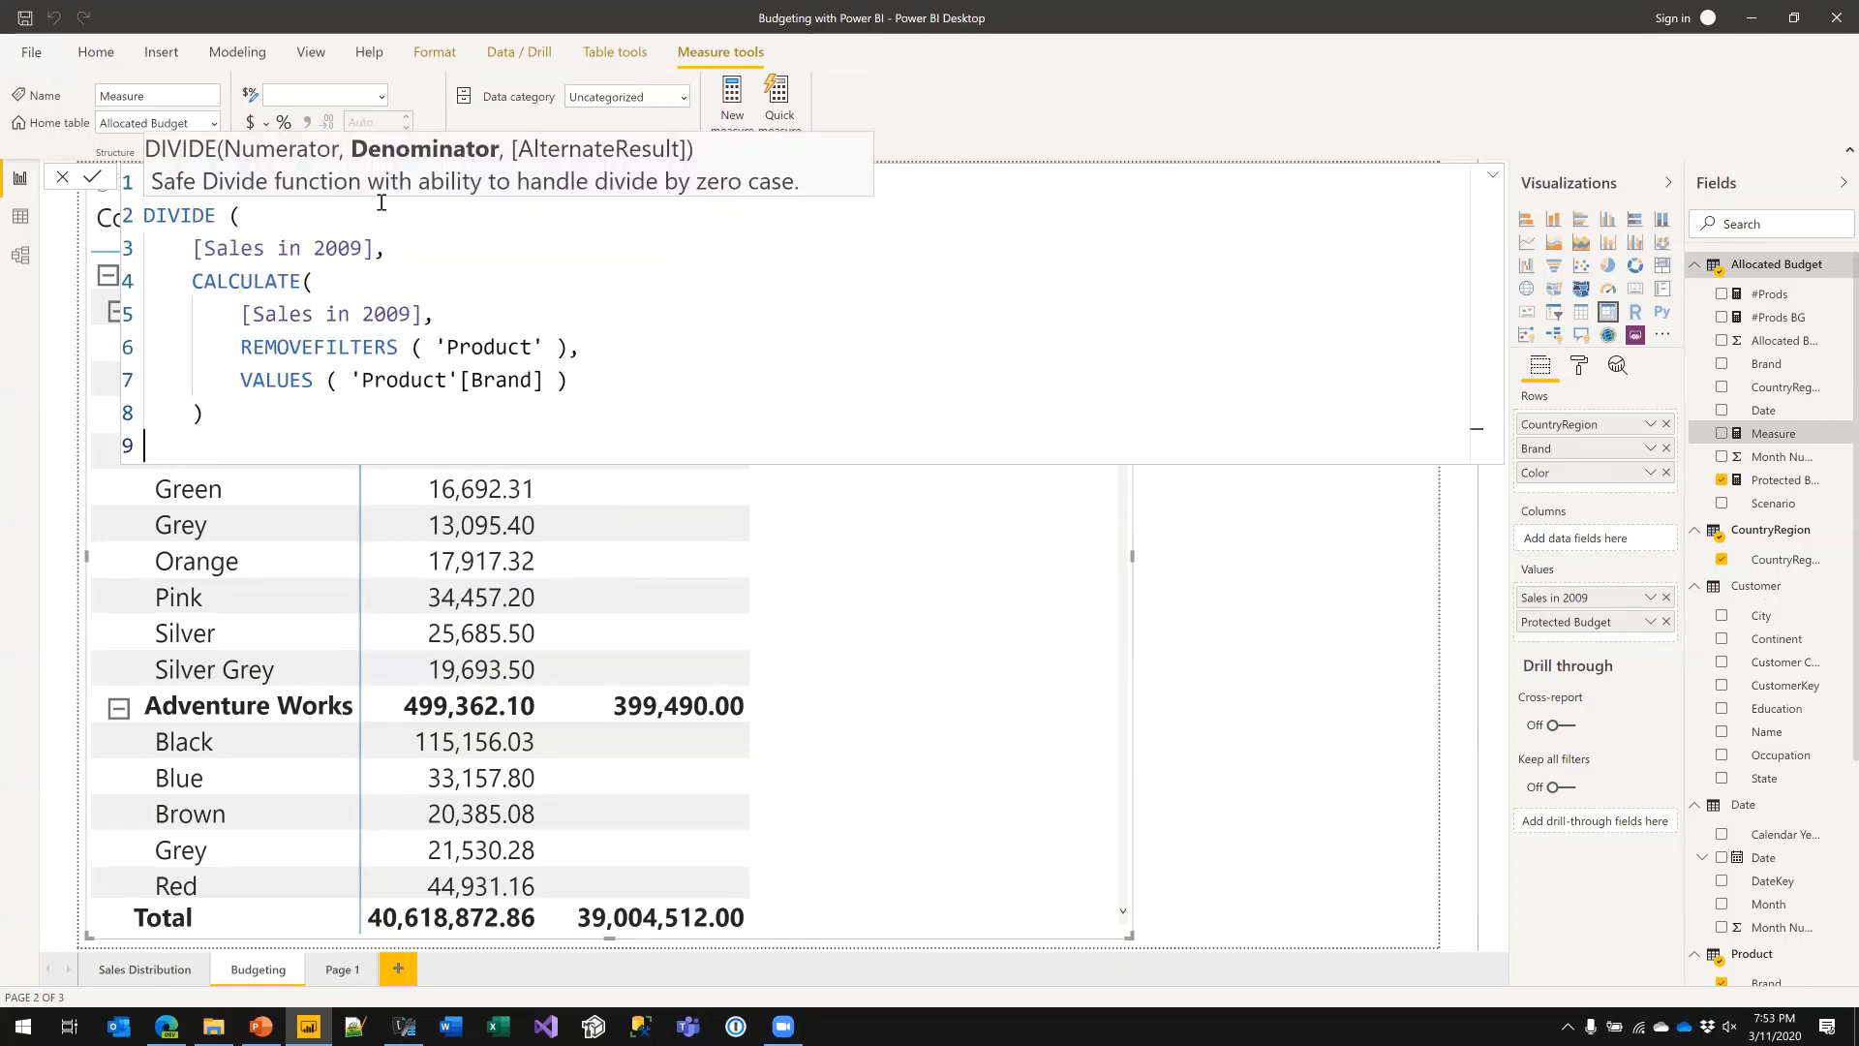
type(")")
key("Return")
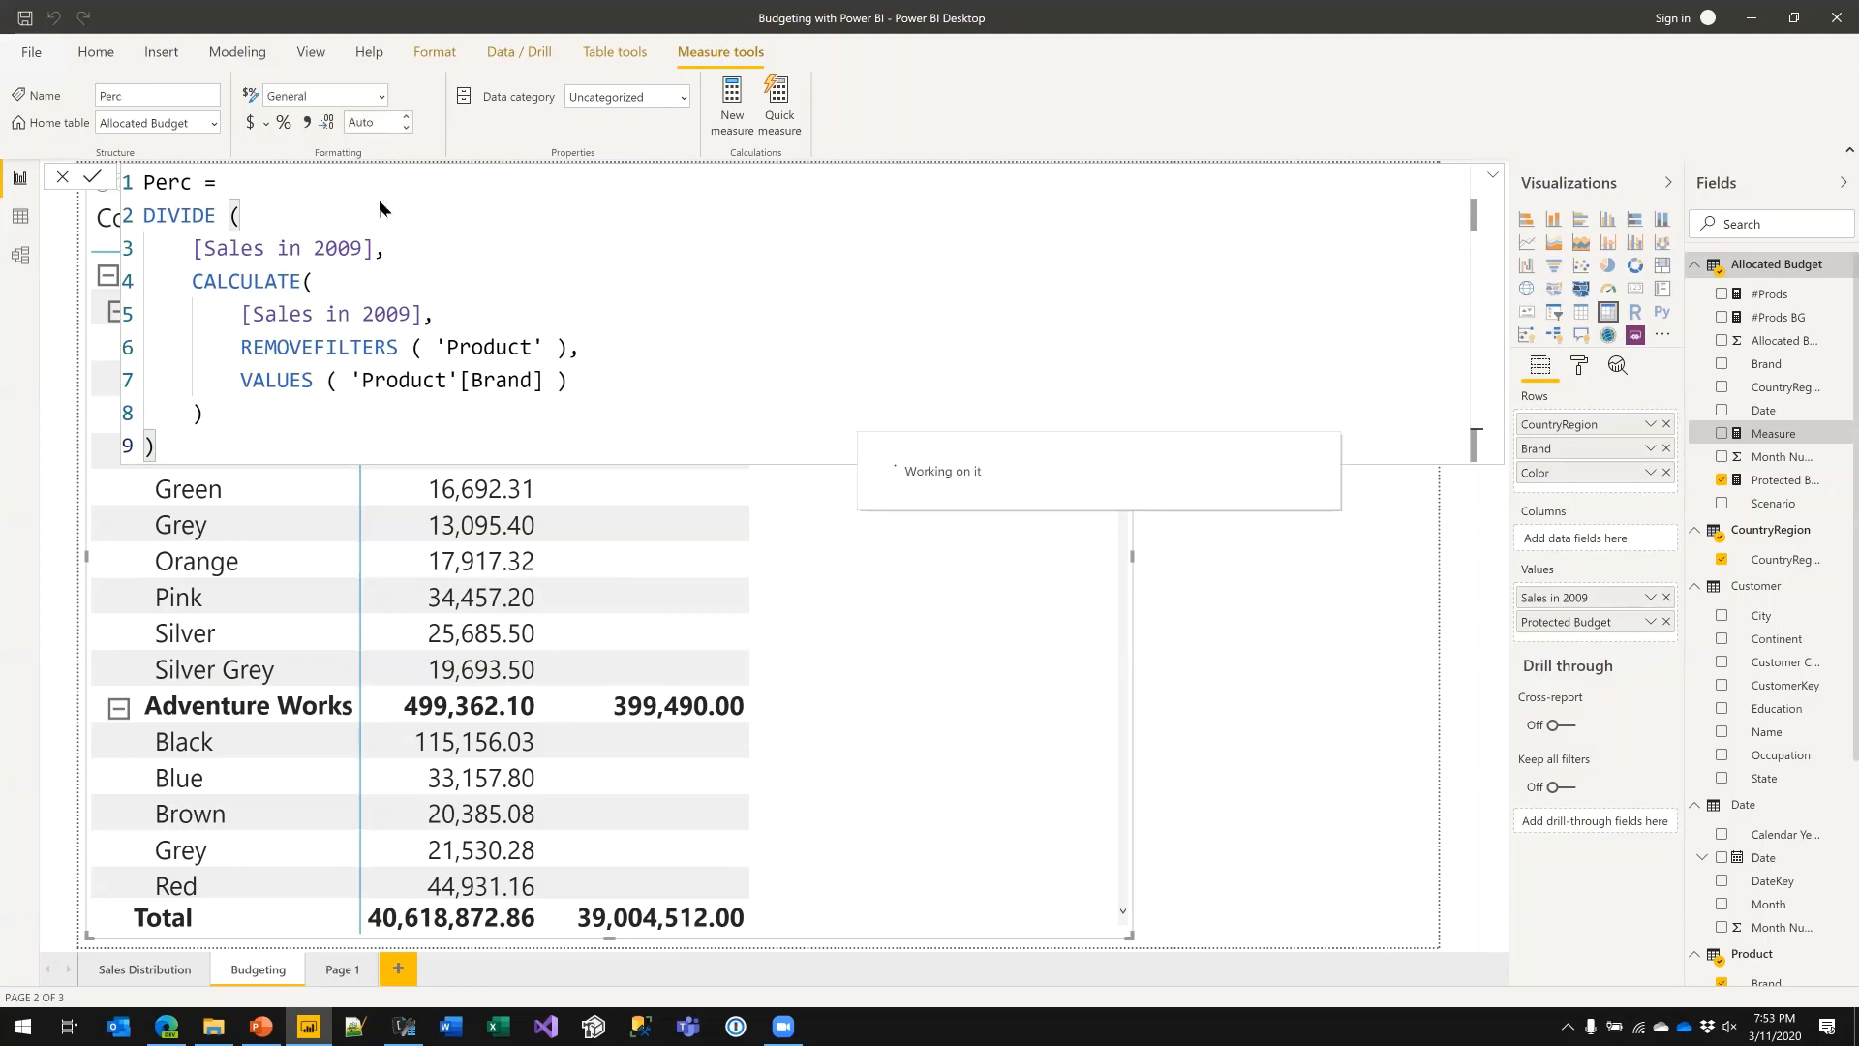
- Format the Perc measure as a percentage and add it to the matrix values
left_click(282, 124)
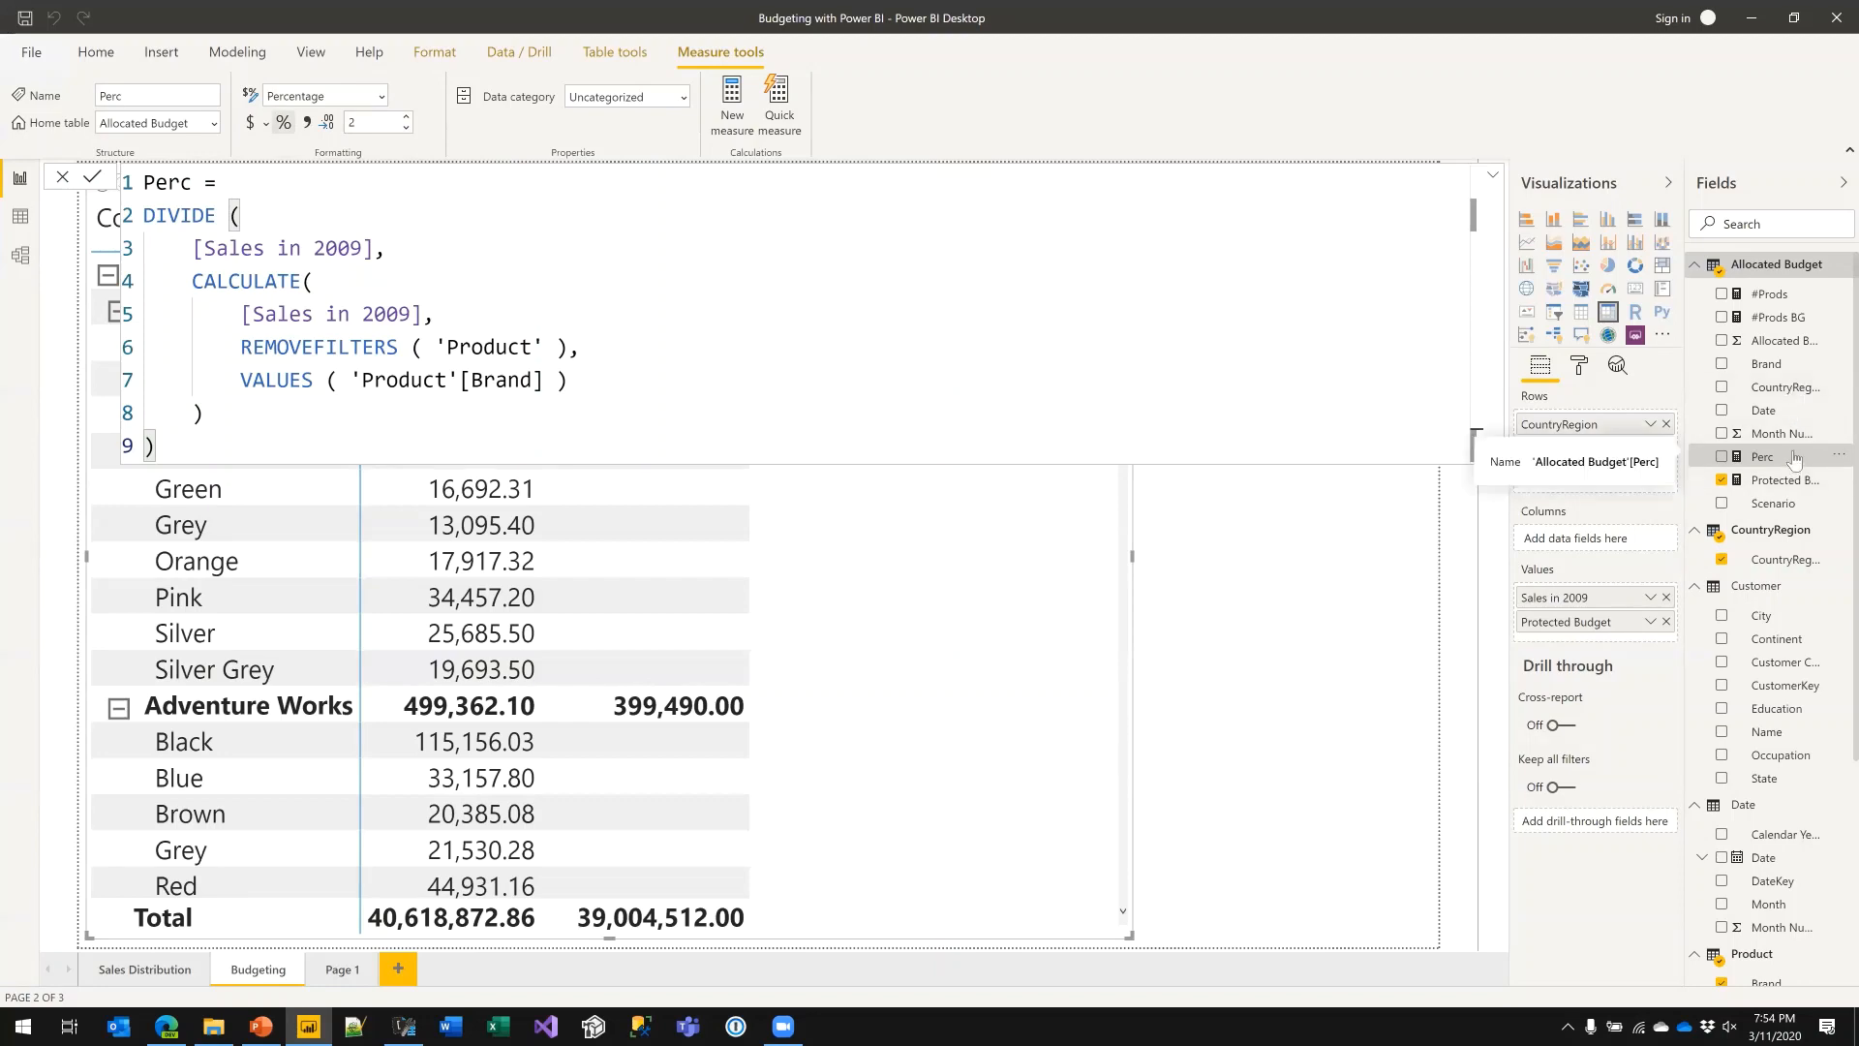
left_click_drag(1793, 466, 963, 427)
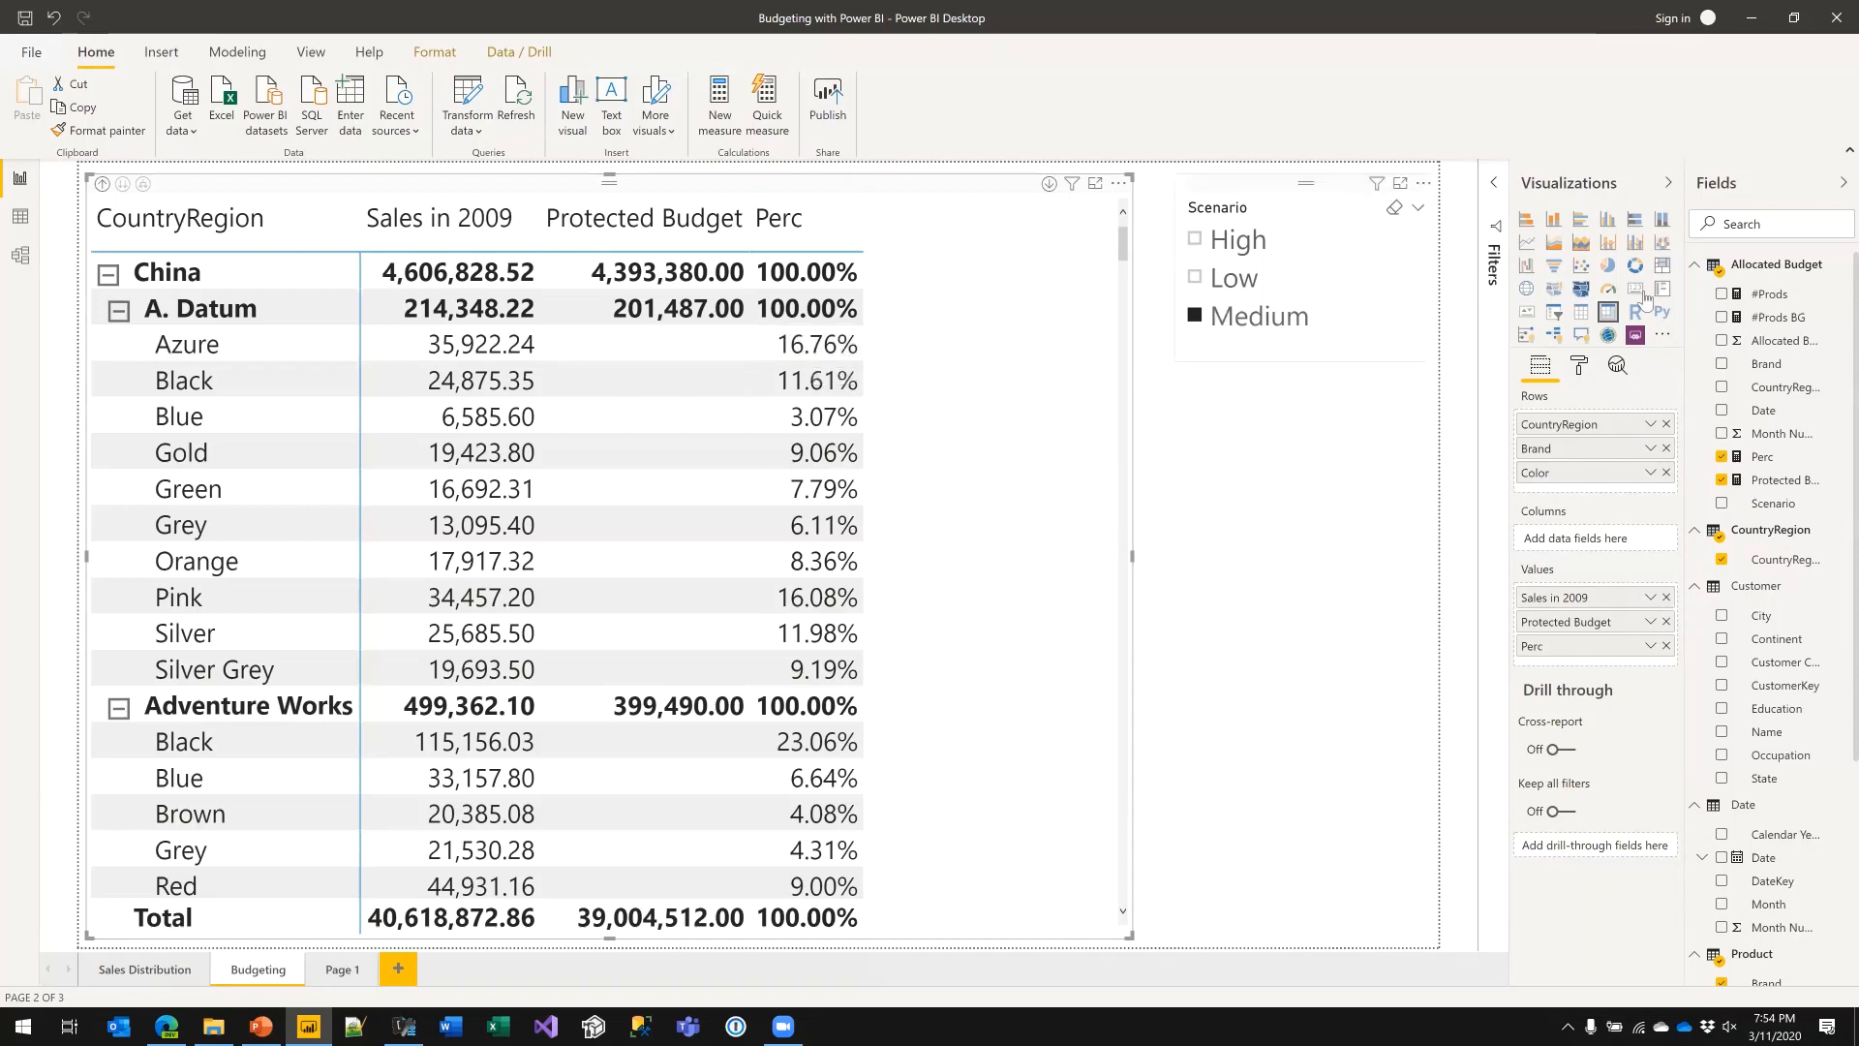
- Strip the IF condition and its closing parenthesis from the Protected Budget measure, leaving only the unindented SUM of 'Allocated Budget'[Allocated Budget]
left_click(1782, 480)
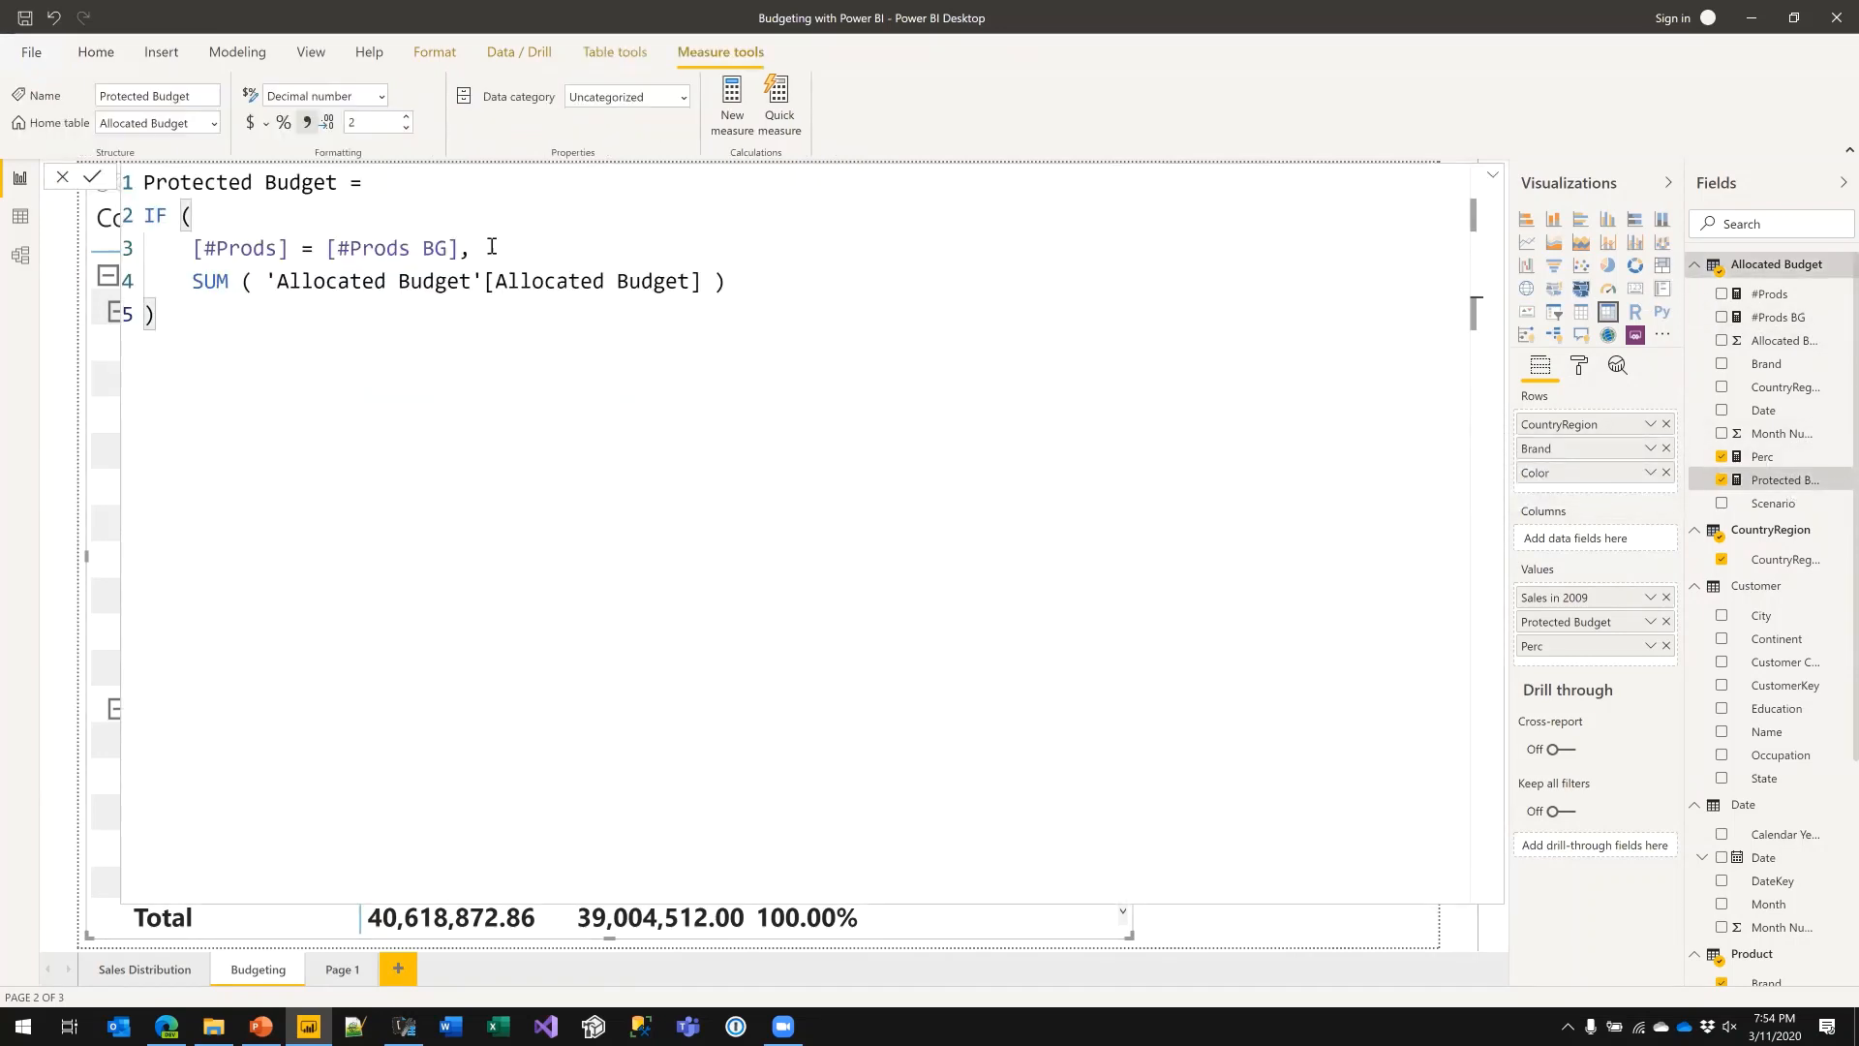
left_click_drag(492, 246, 145, 215)
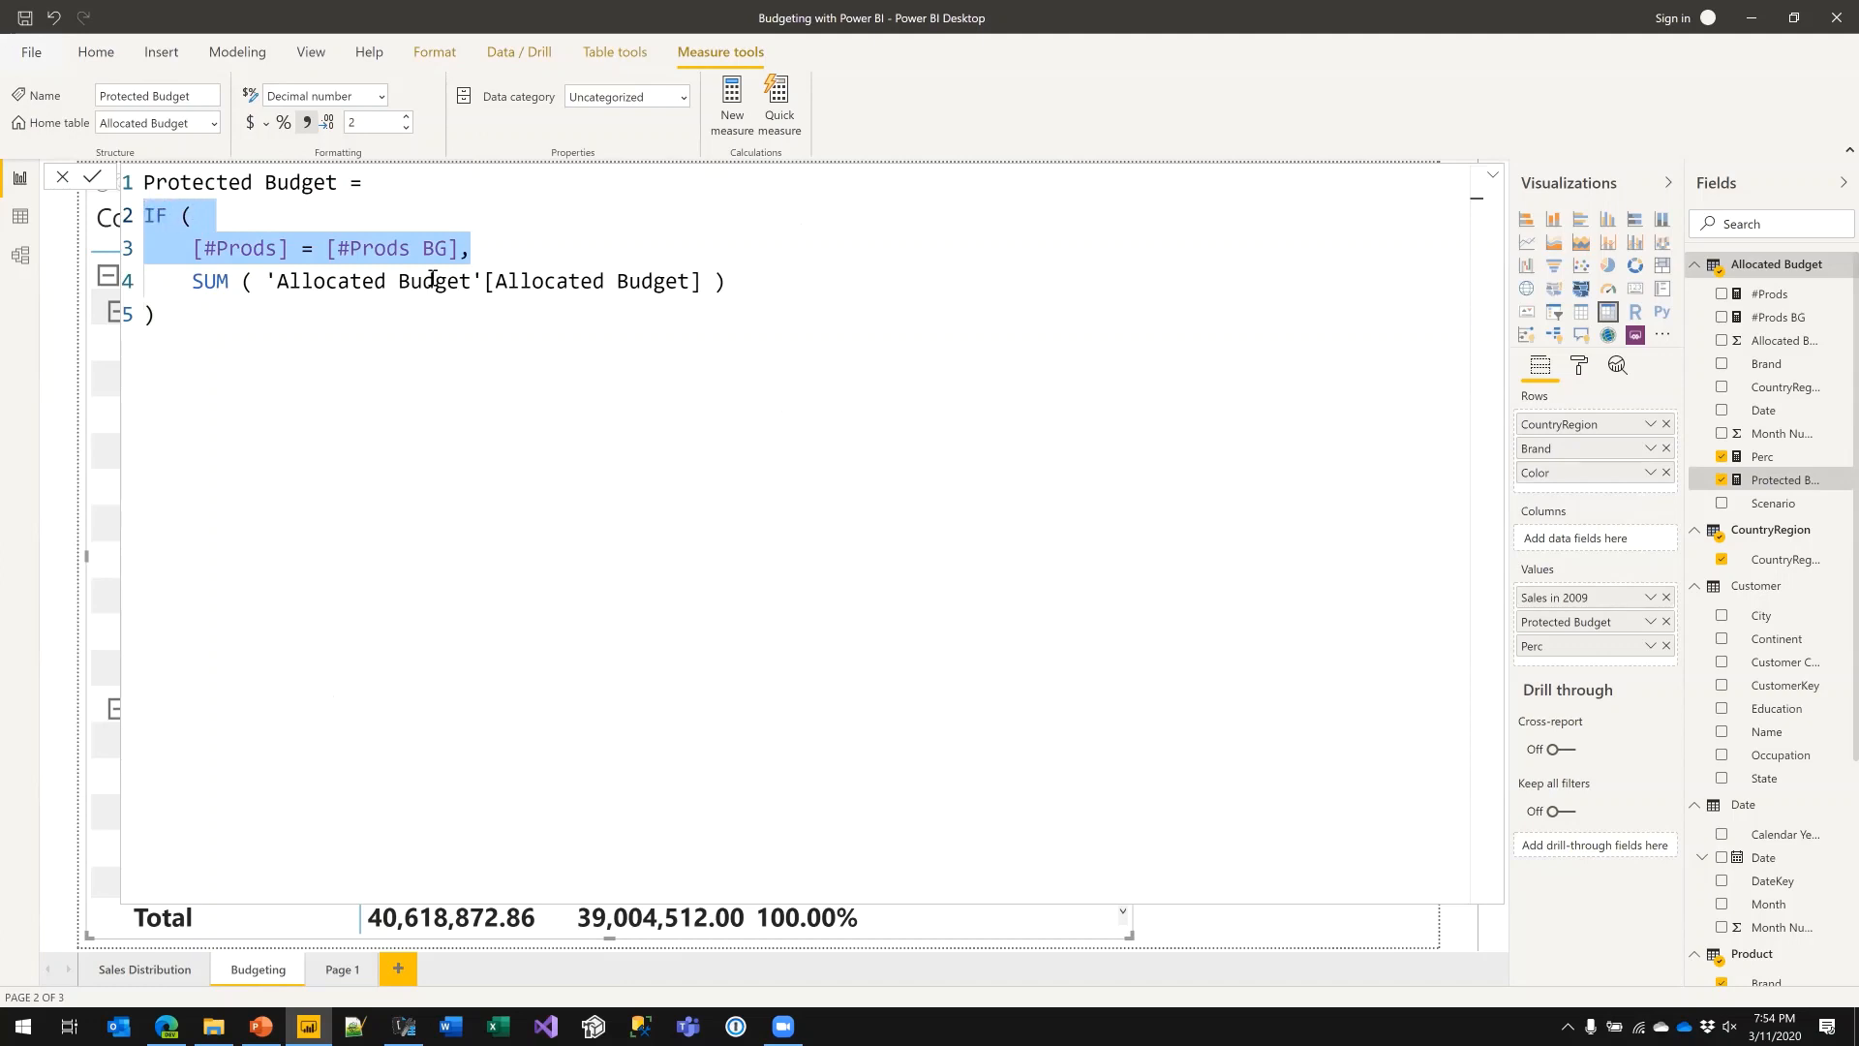
key("Delete")
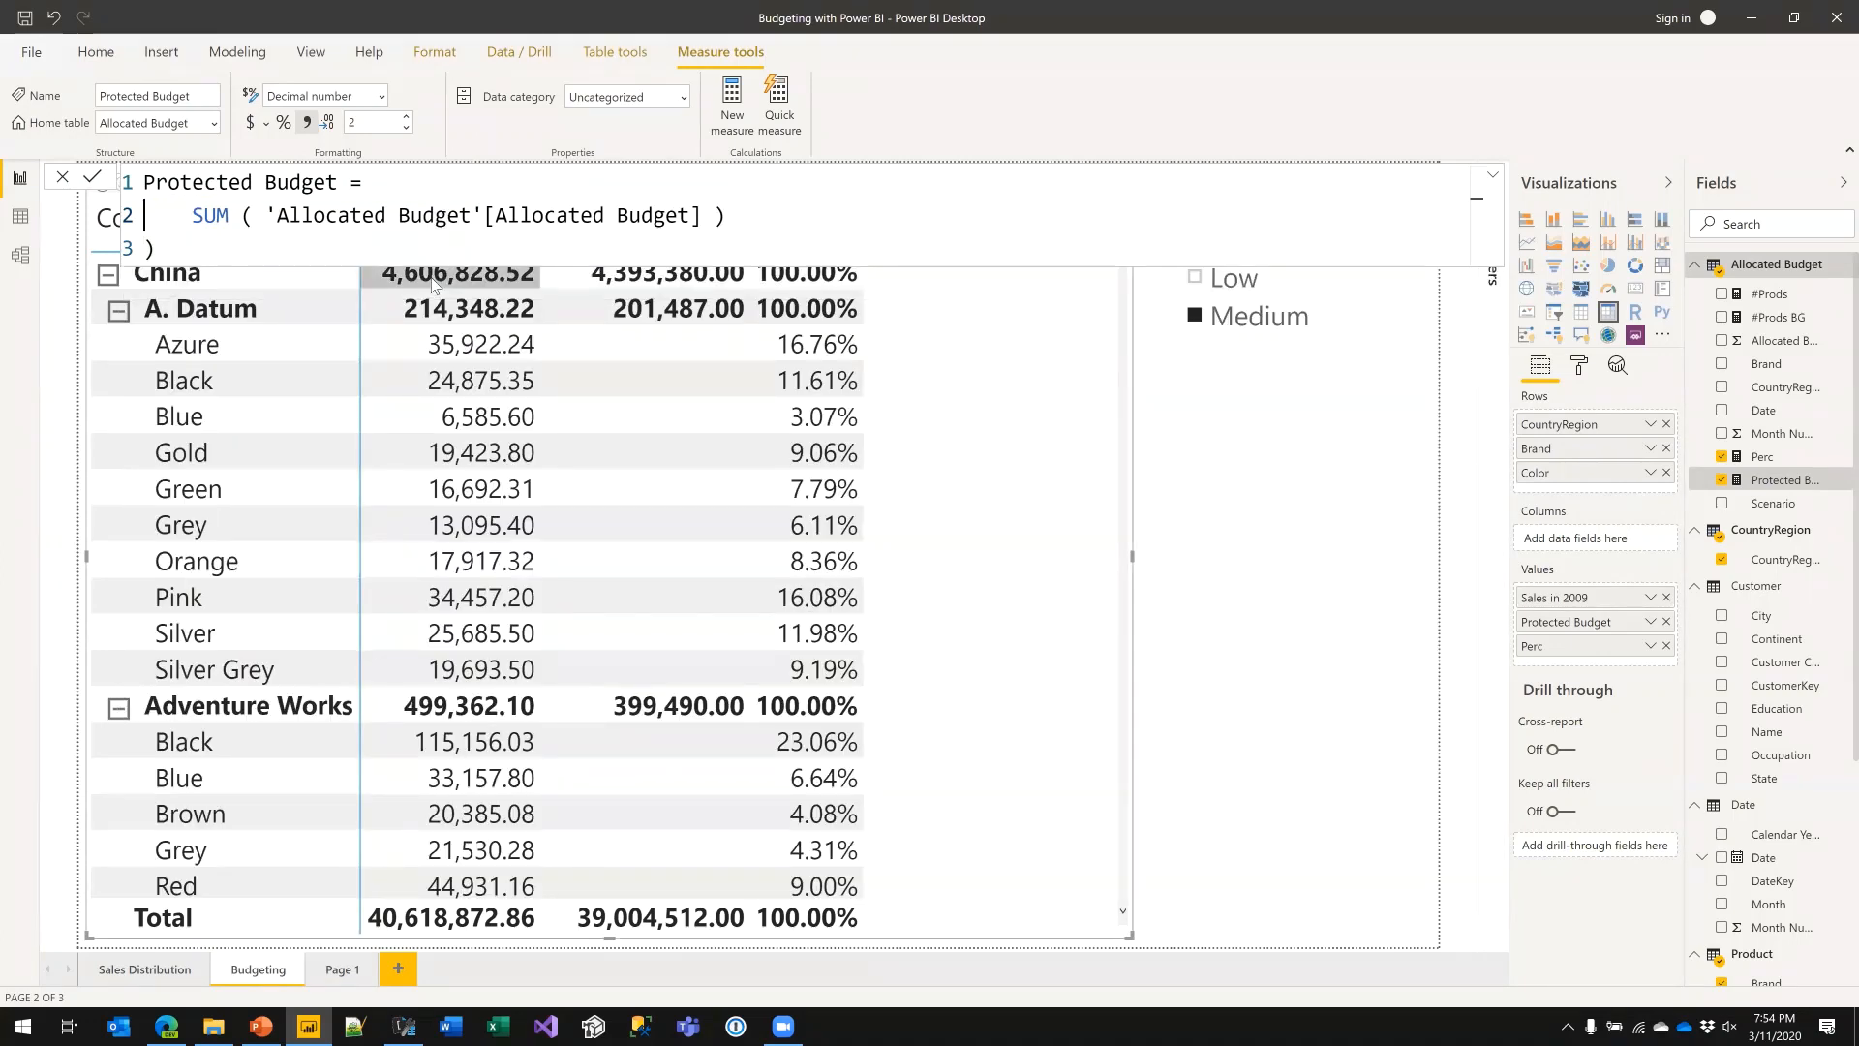
key("ctrl+End")
key("BackSpace")
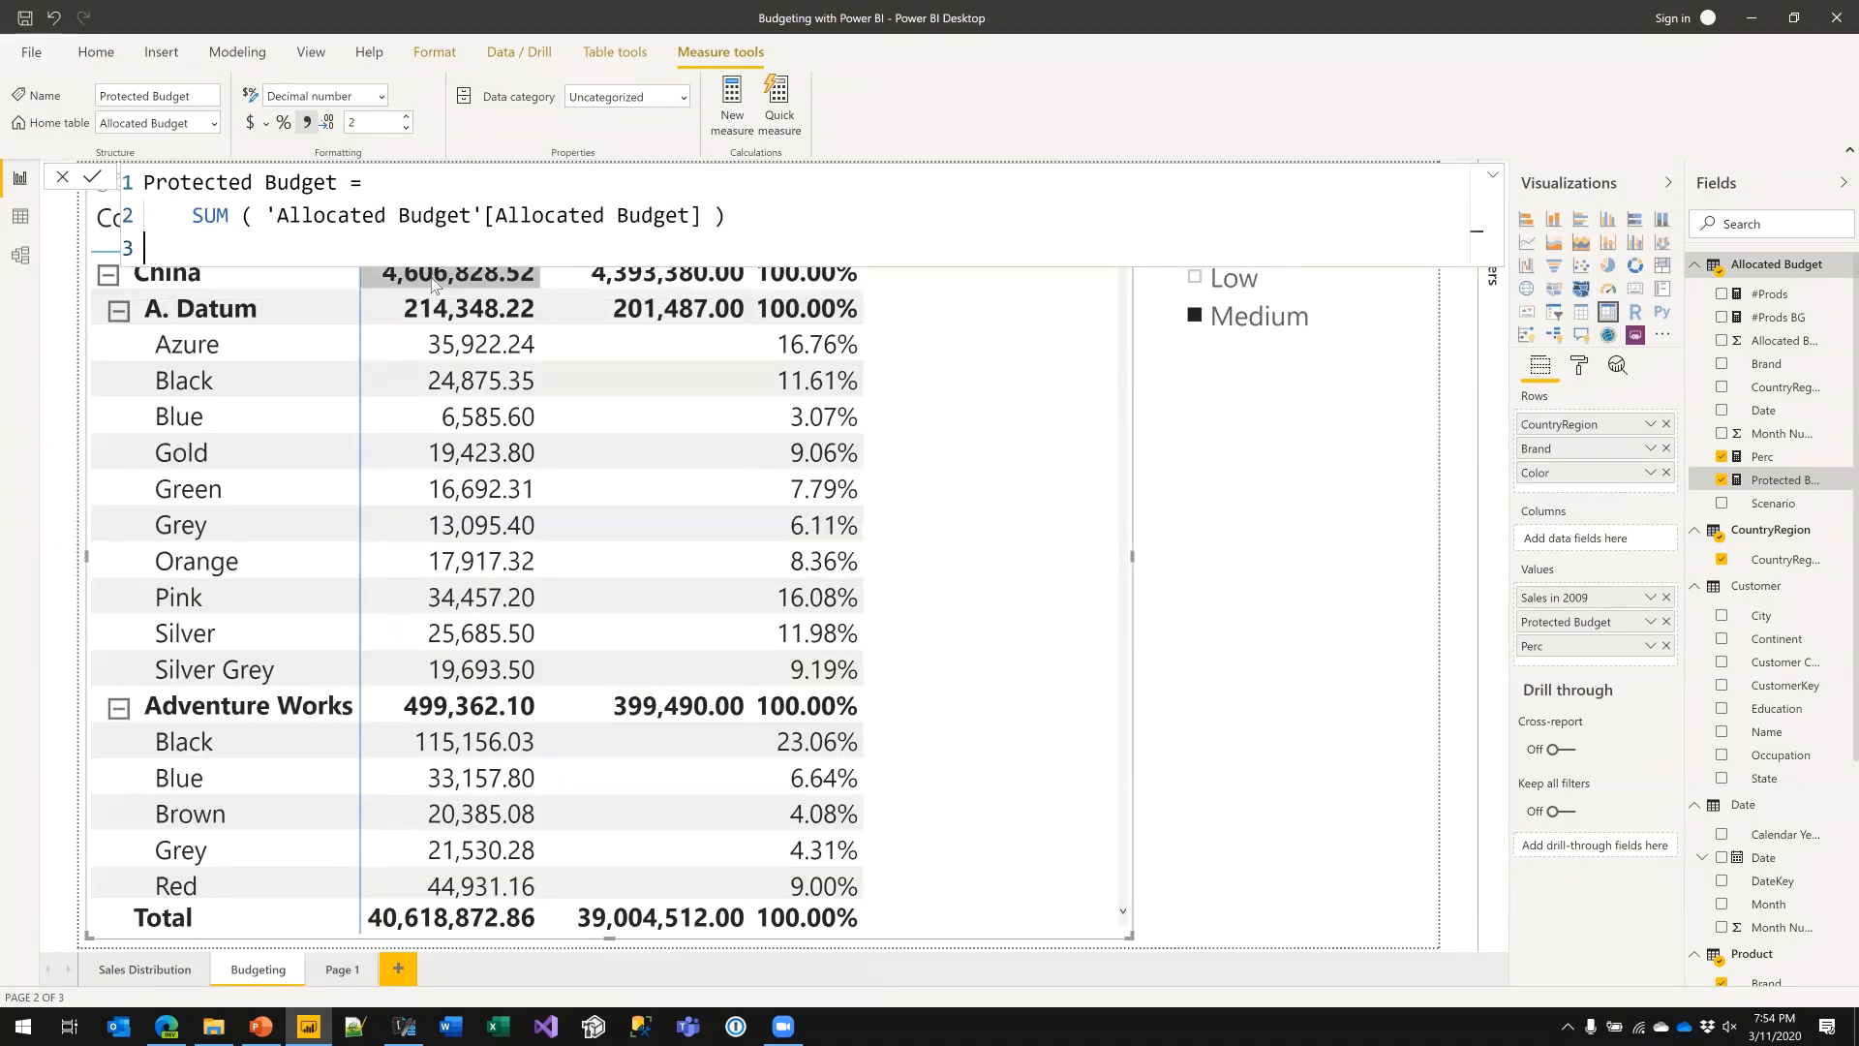
key("Delete")
key("Delete")
key("Delete")
key("Delete")
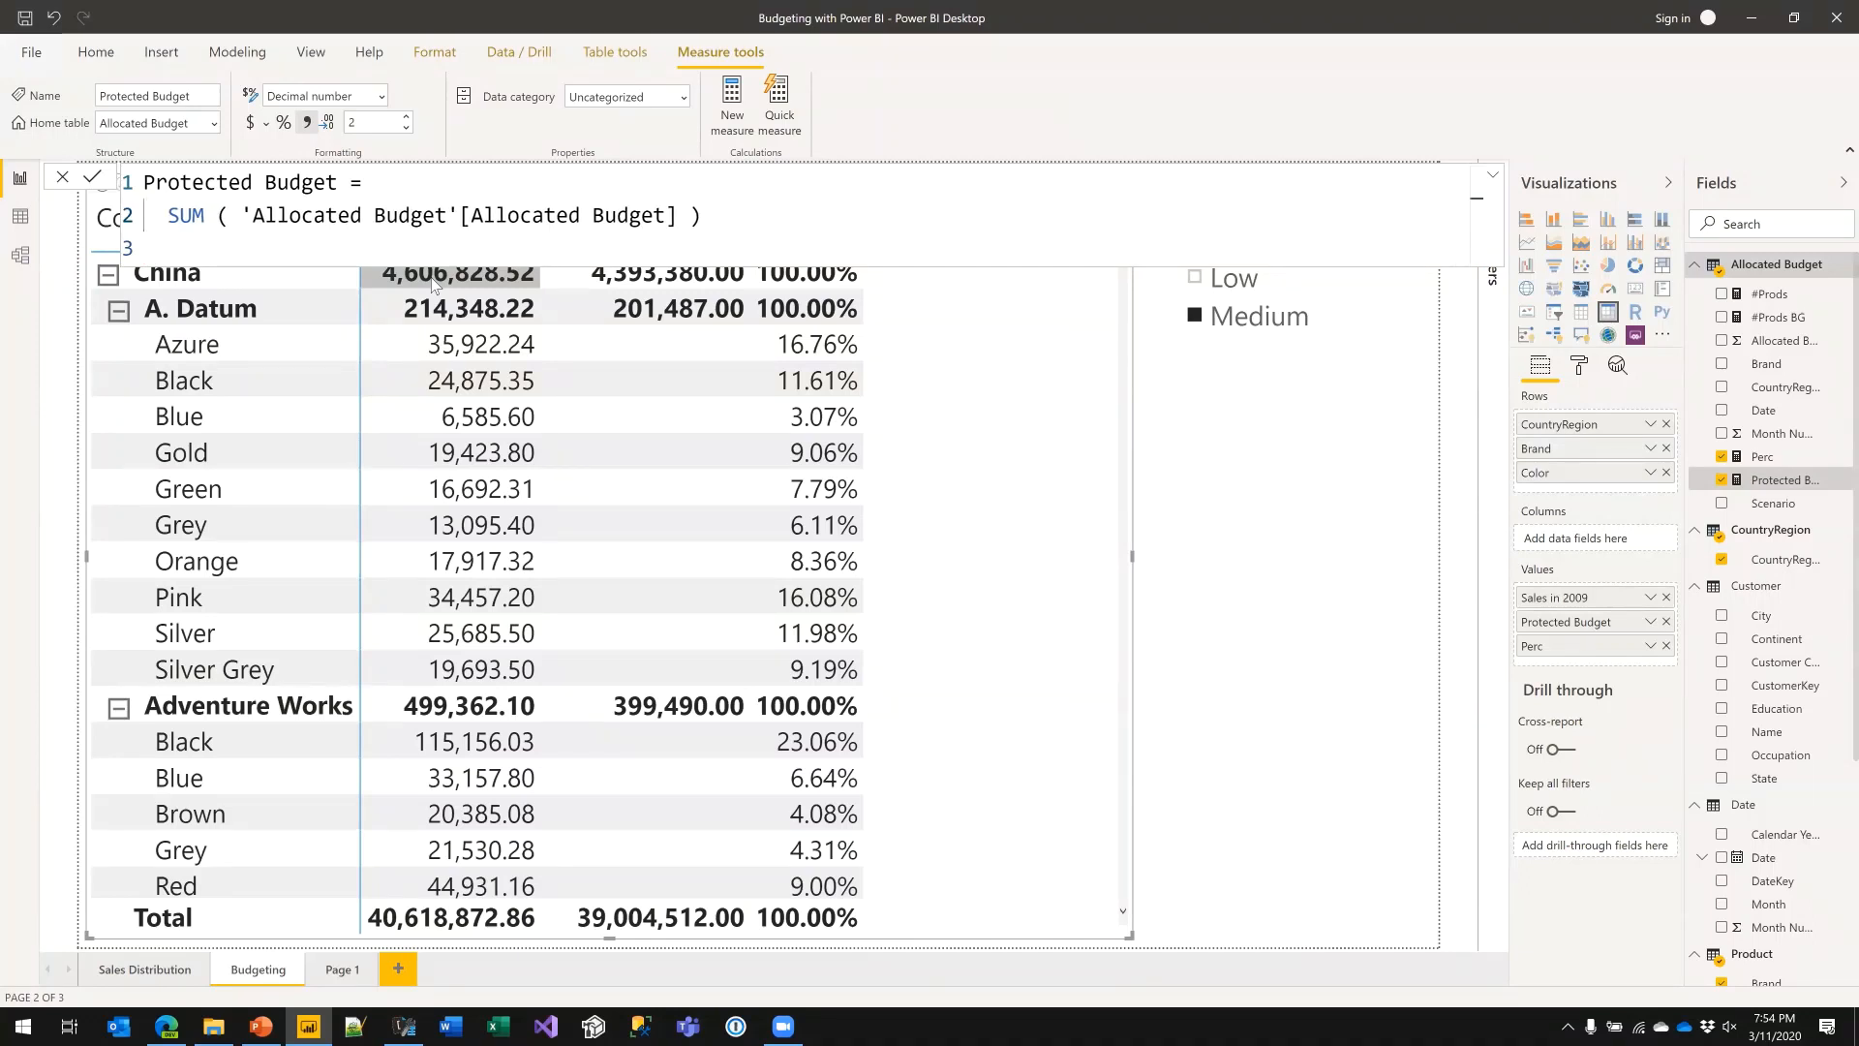
- Multiply the SUM expression in Protected Budget by [Perc] and commit the measure
key("End")
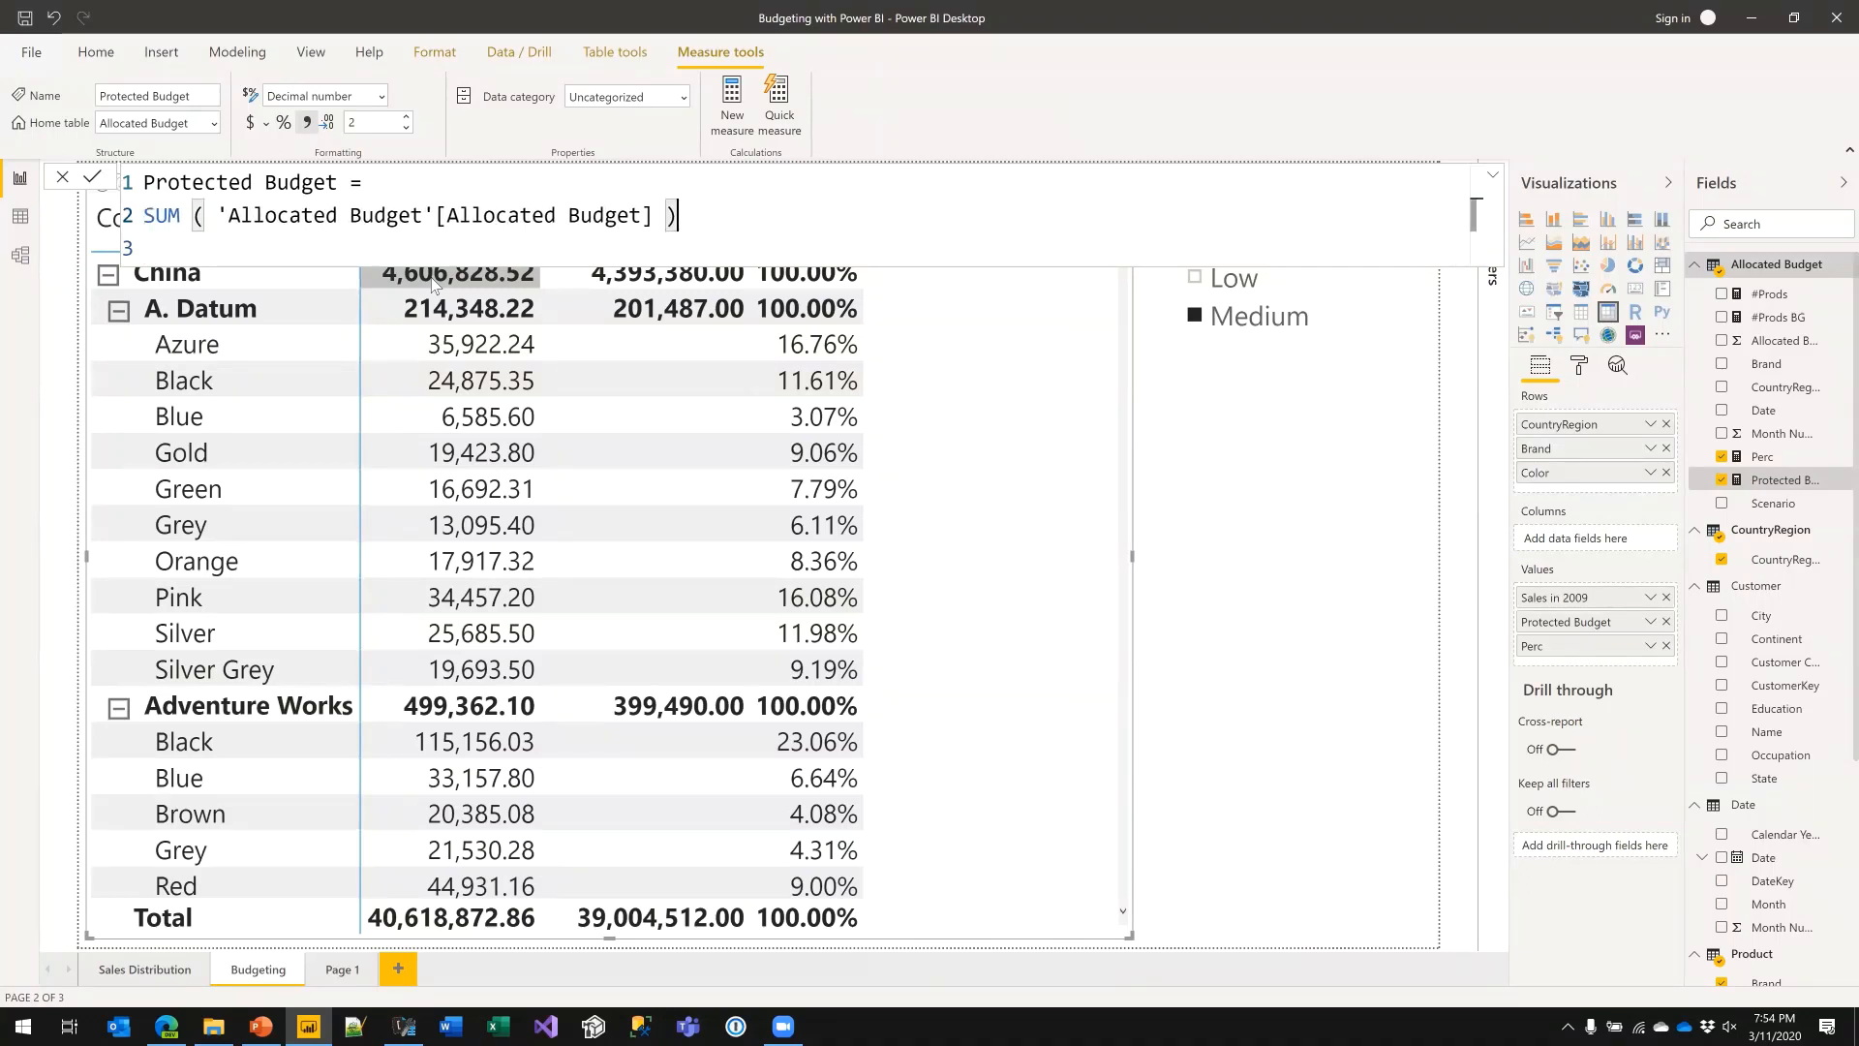
type("* [Pe")
key("Tab")
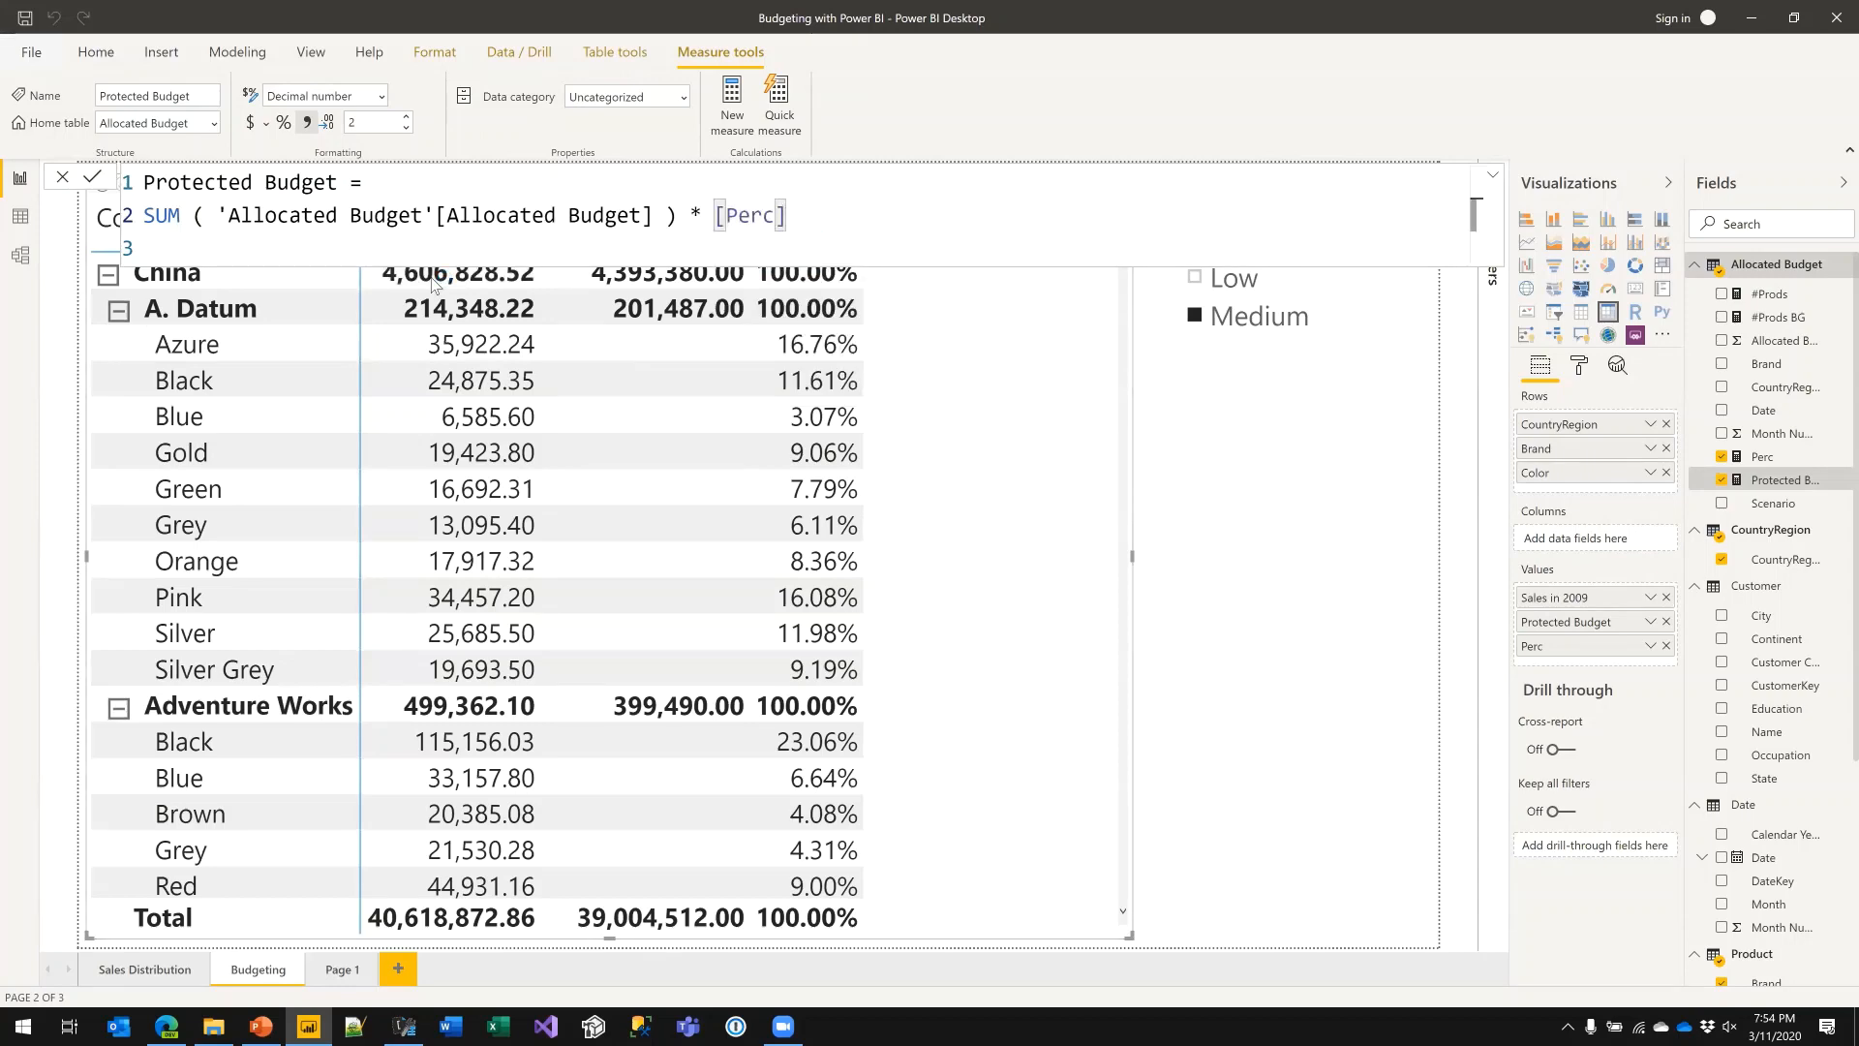
key("Return")
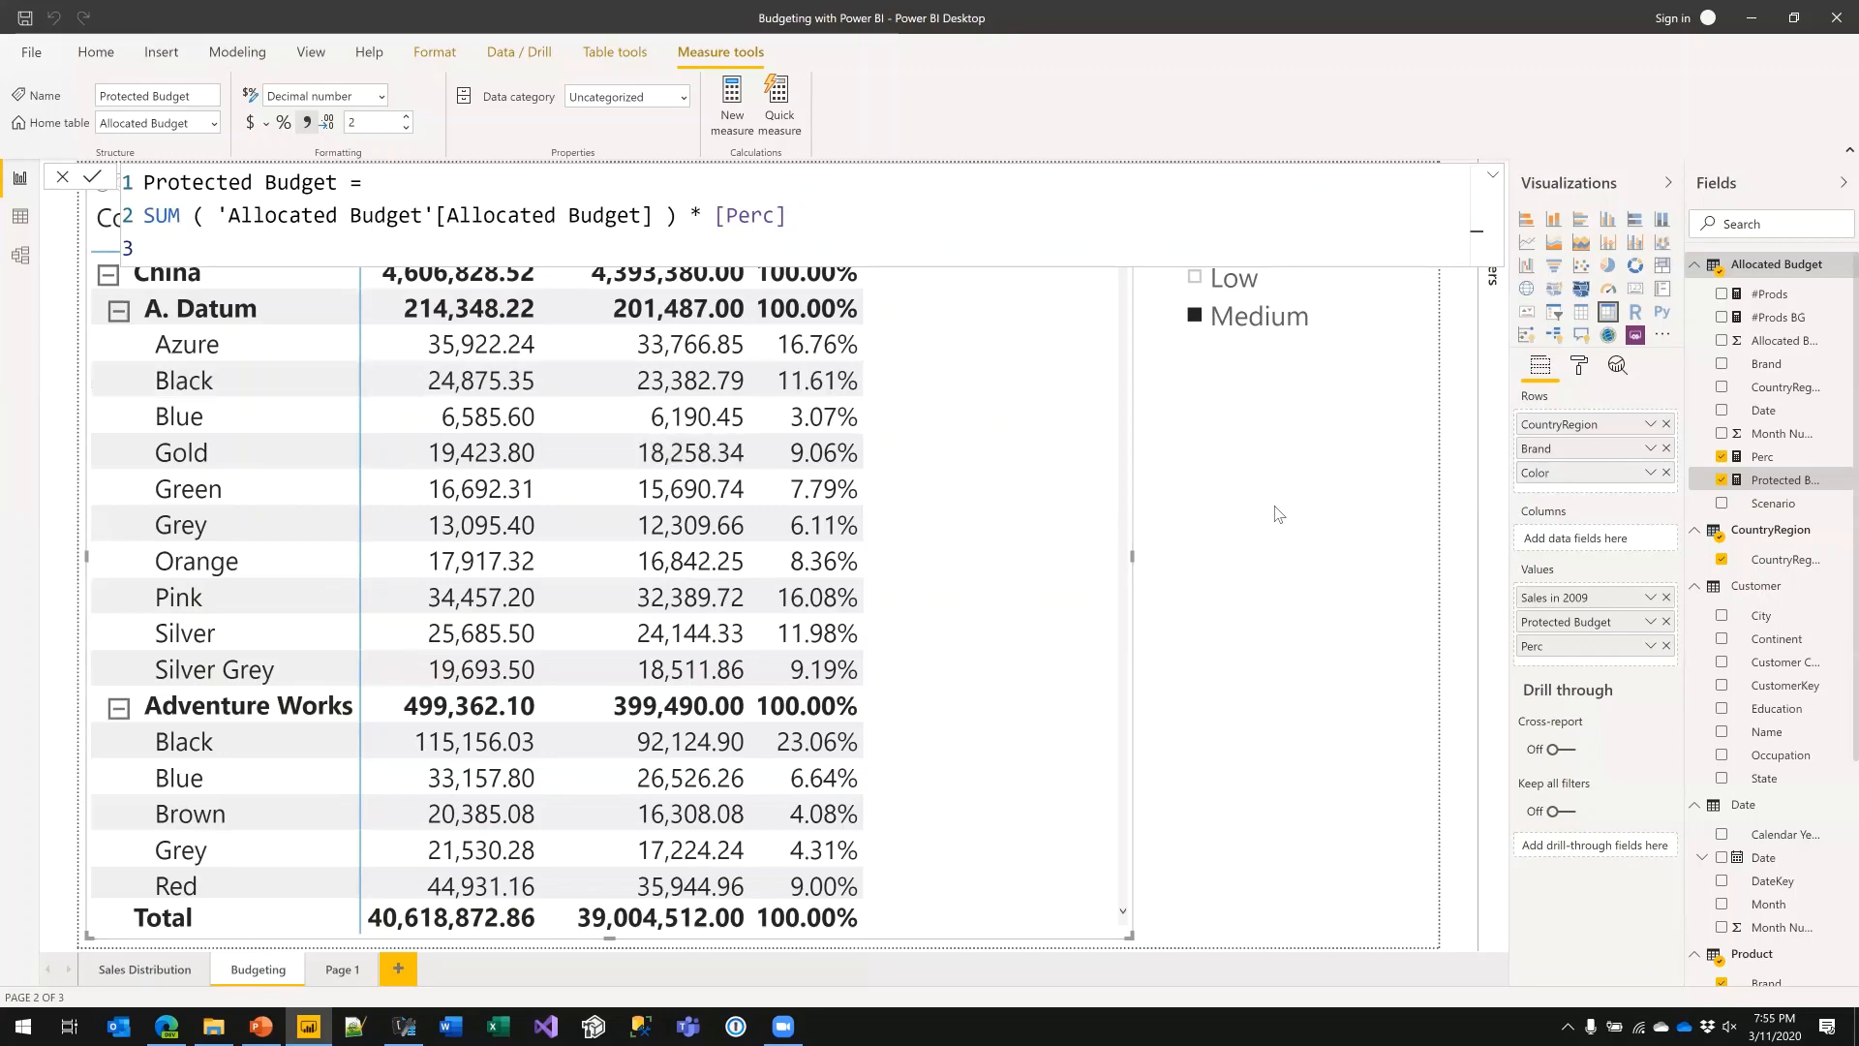
- Remove the Perc measure from the matrix values
left_click(854, 492)
left_click(1101, 478)
left_click(1723, 457)
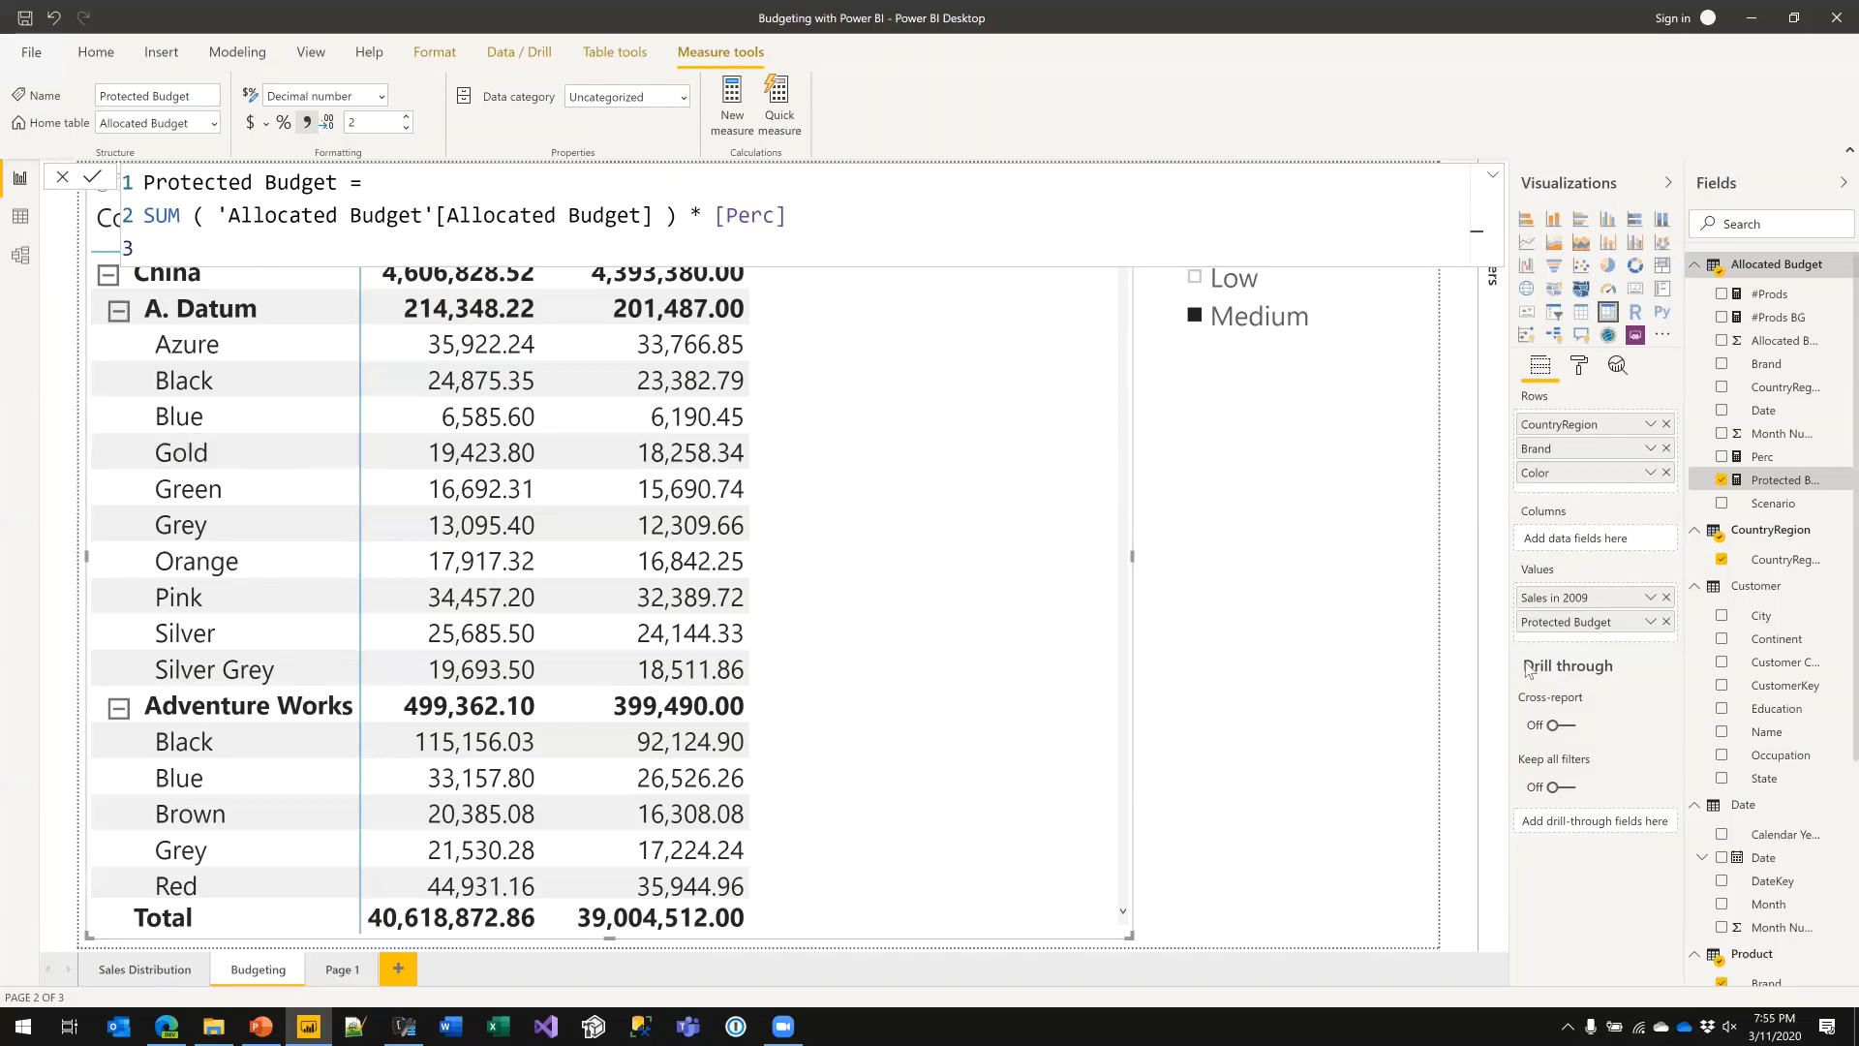
- Replace Color with the Product table's Category in the matrix rows and expand Contoso under China
scroll(1775, 857, "down", 3)
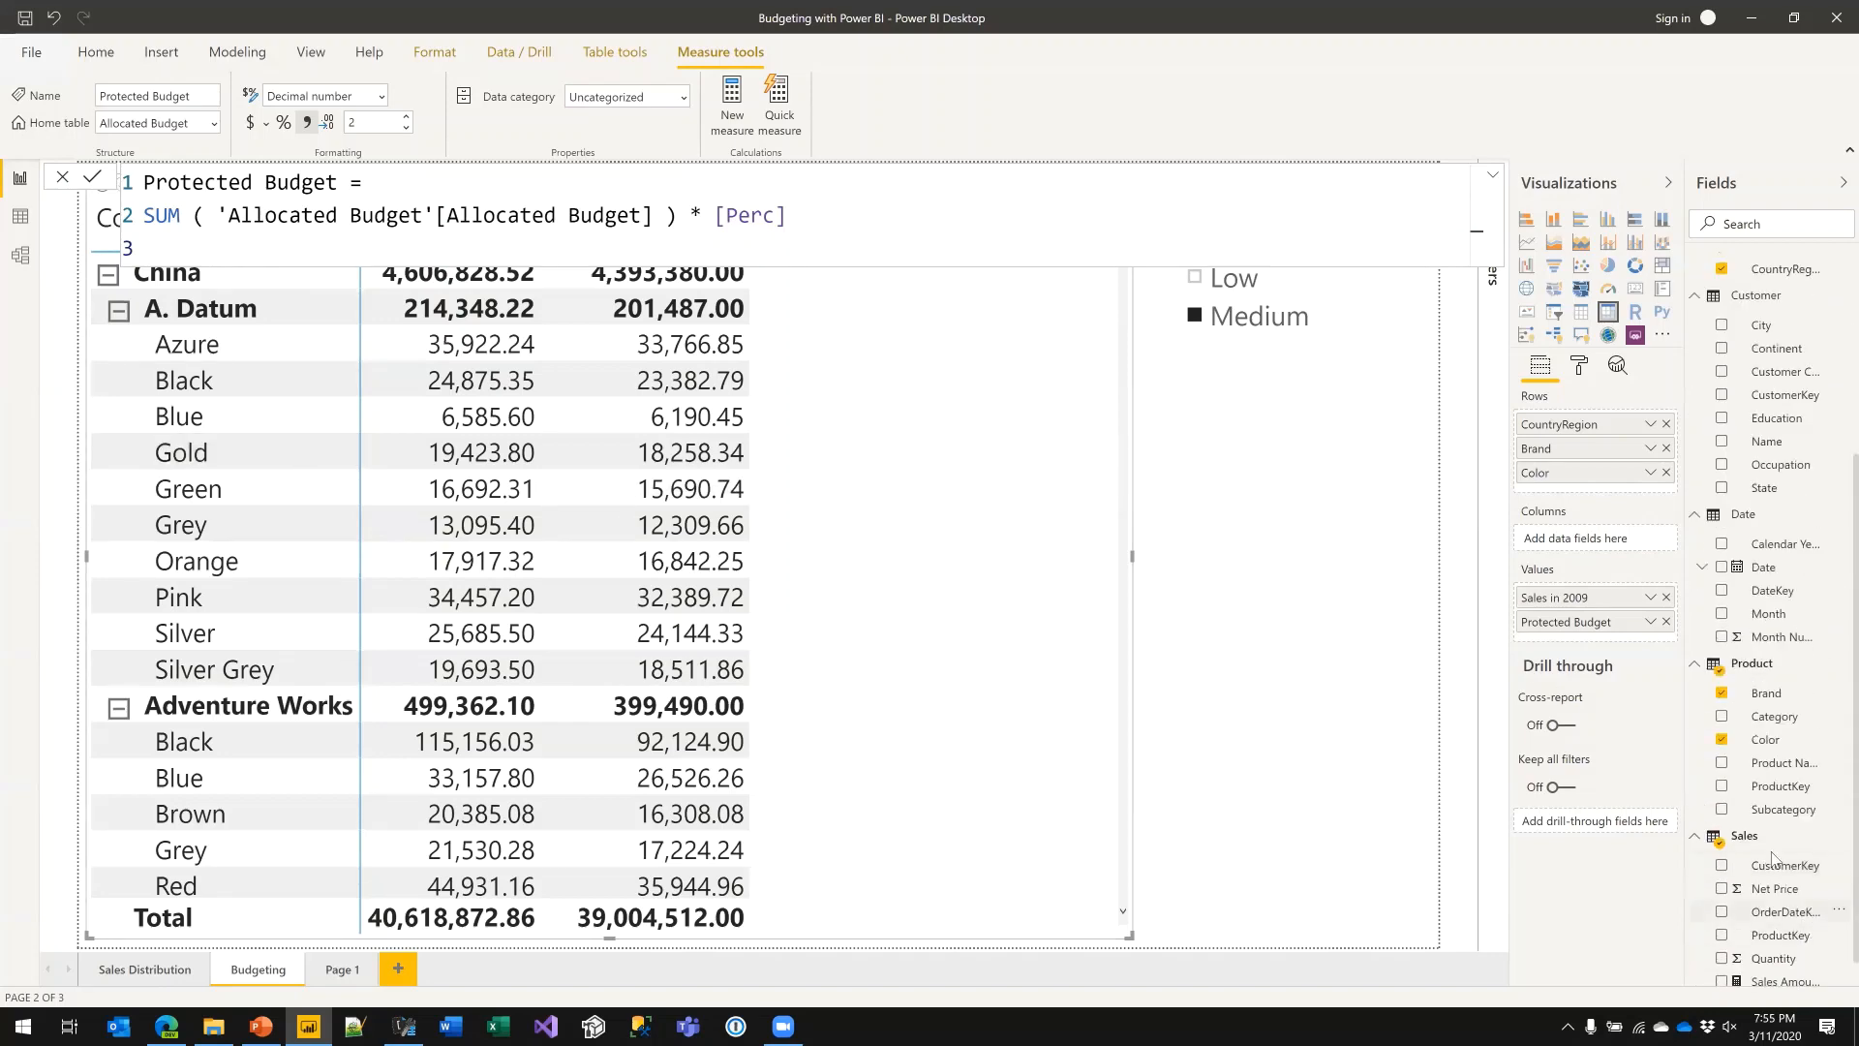
left_click(1722, 740)
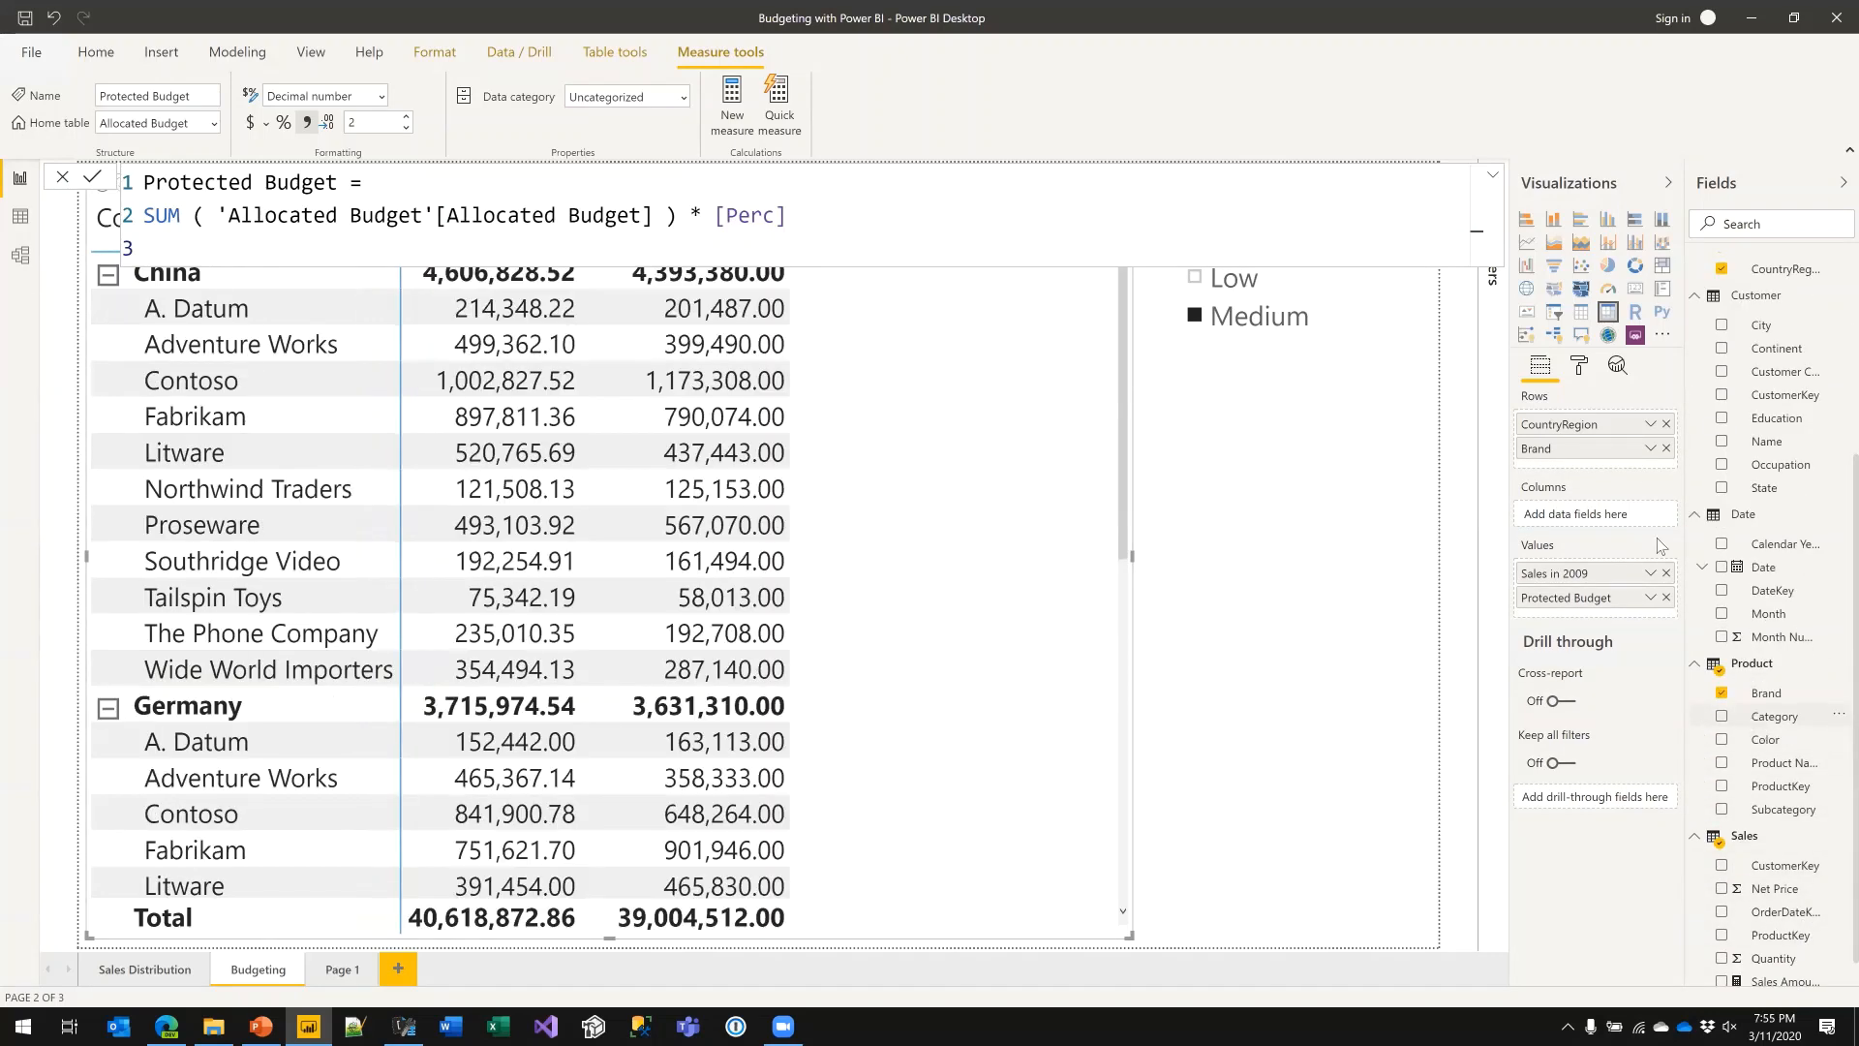
left_click(1722, 715)
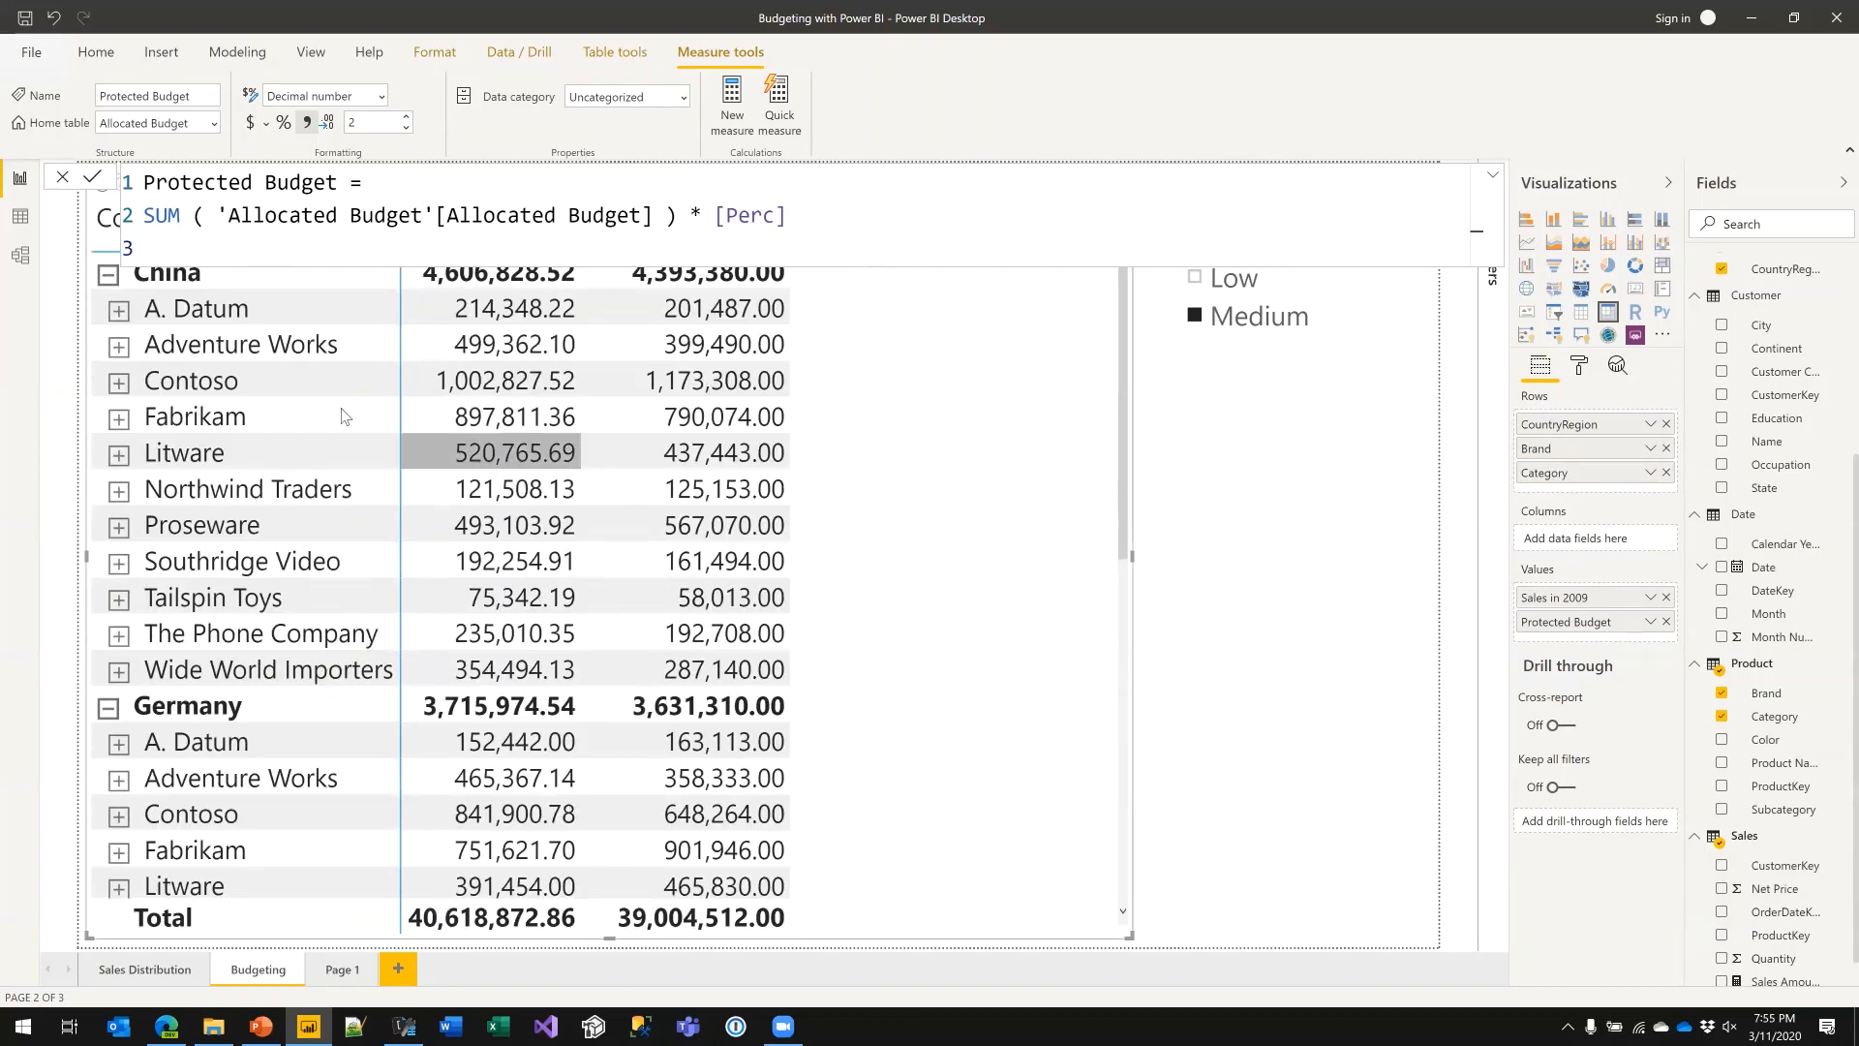
left_click(118, 383)
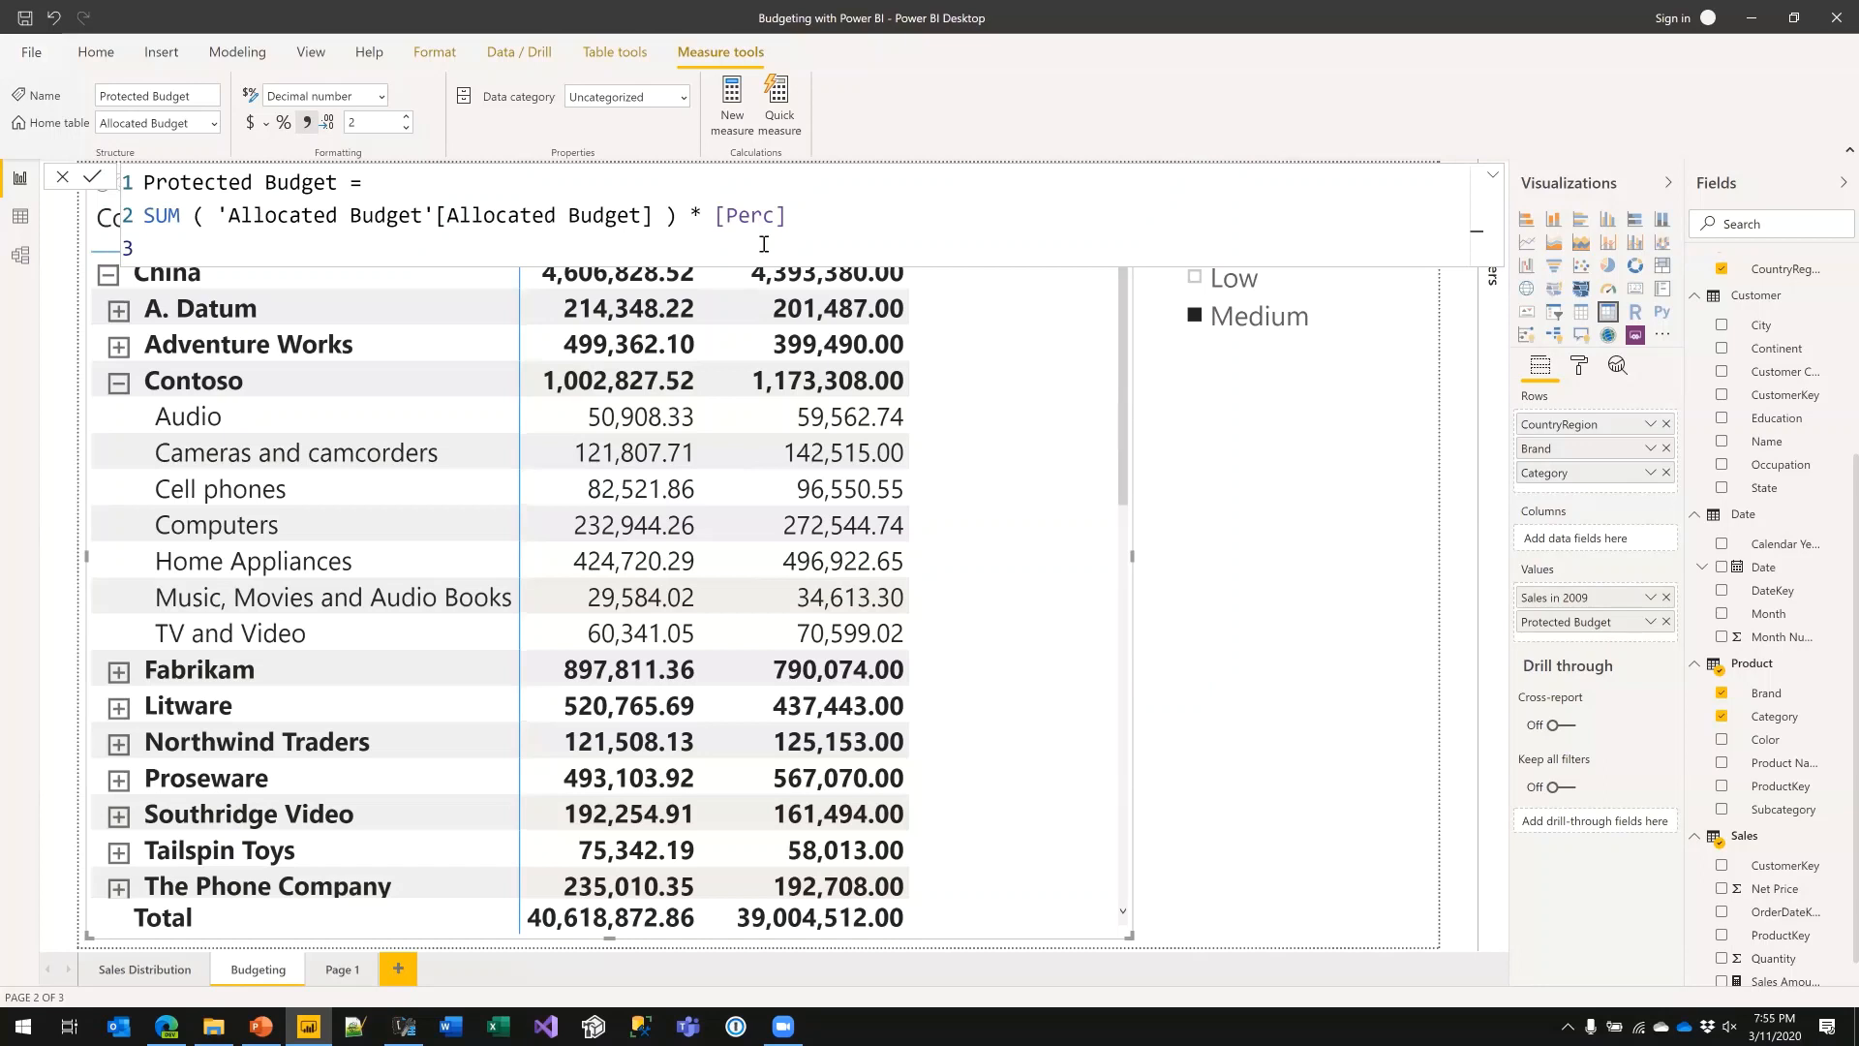
- Remove the trailing blank line from the Protected Budget formula and begin a SUMX function above the SUM expression
left_click(812, 225)
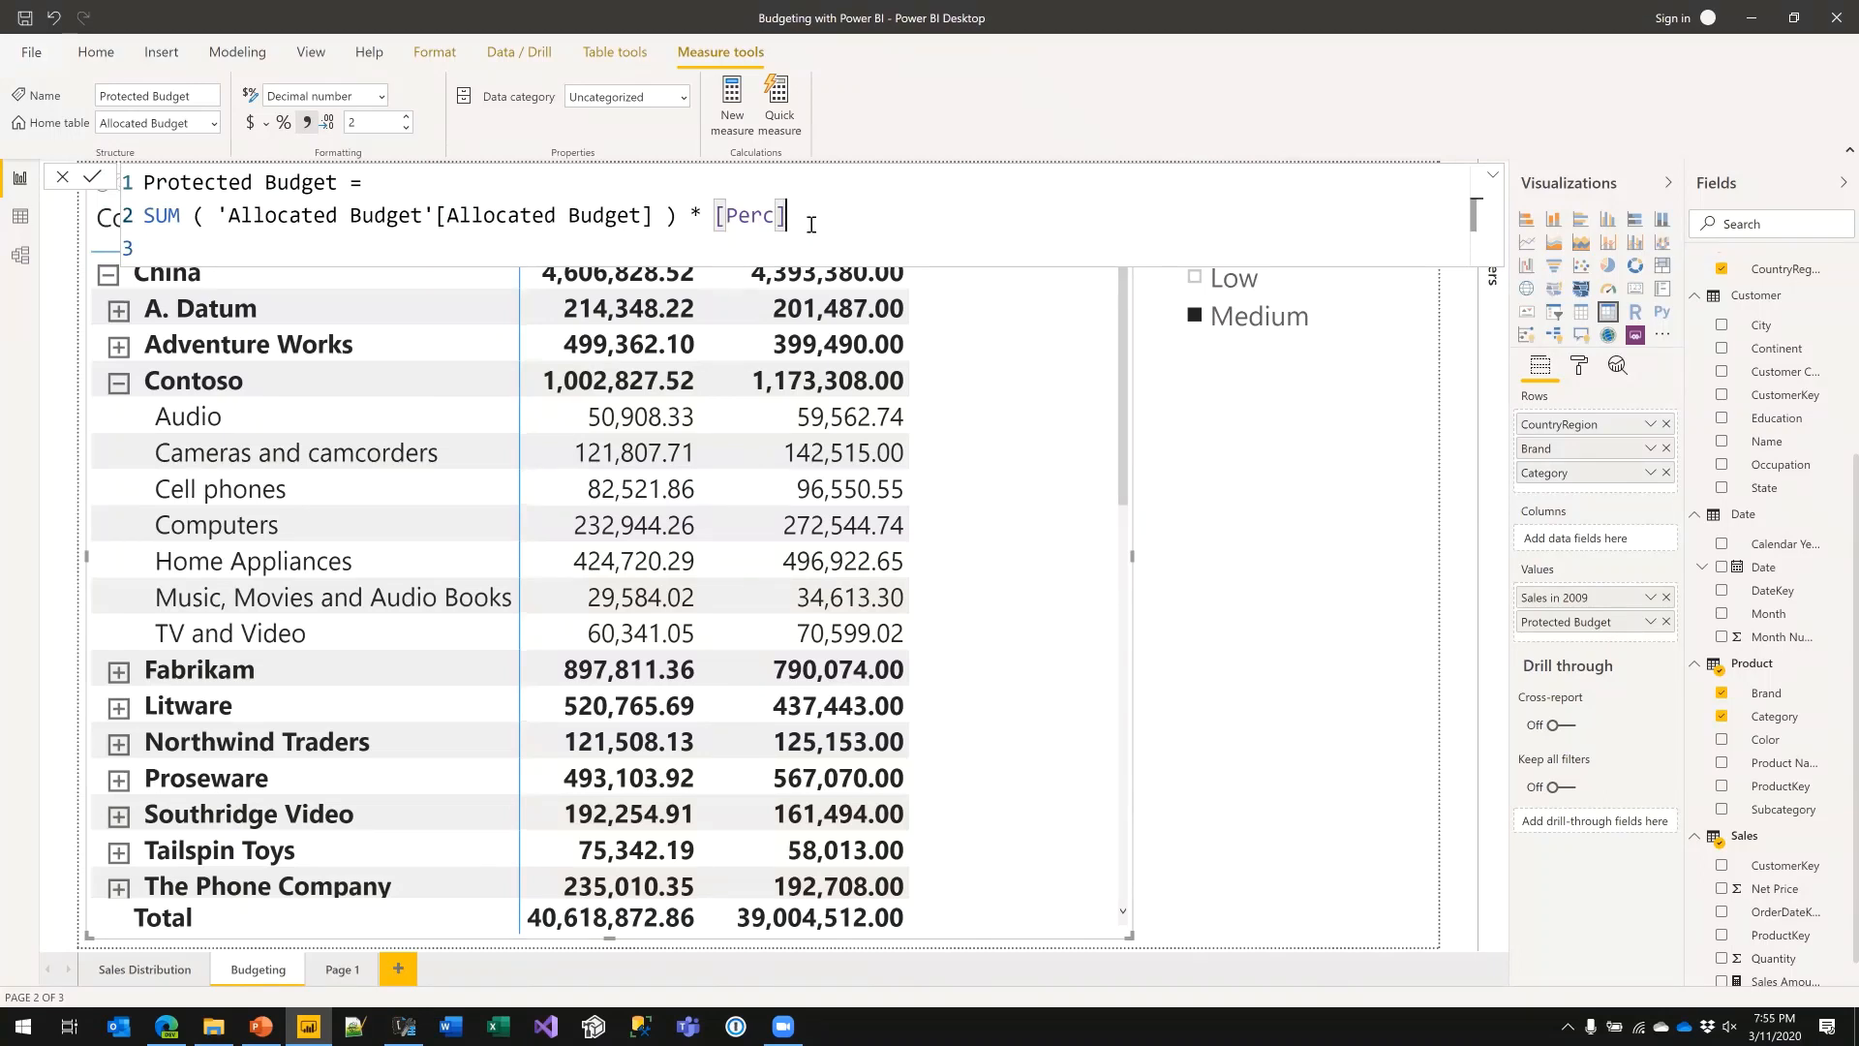
key("Return")
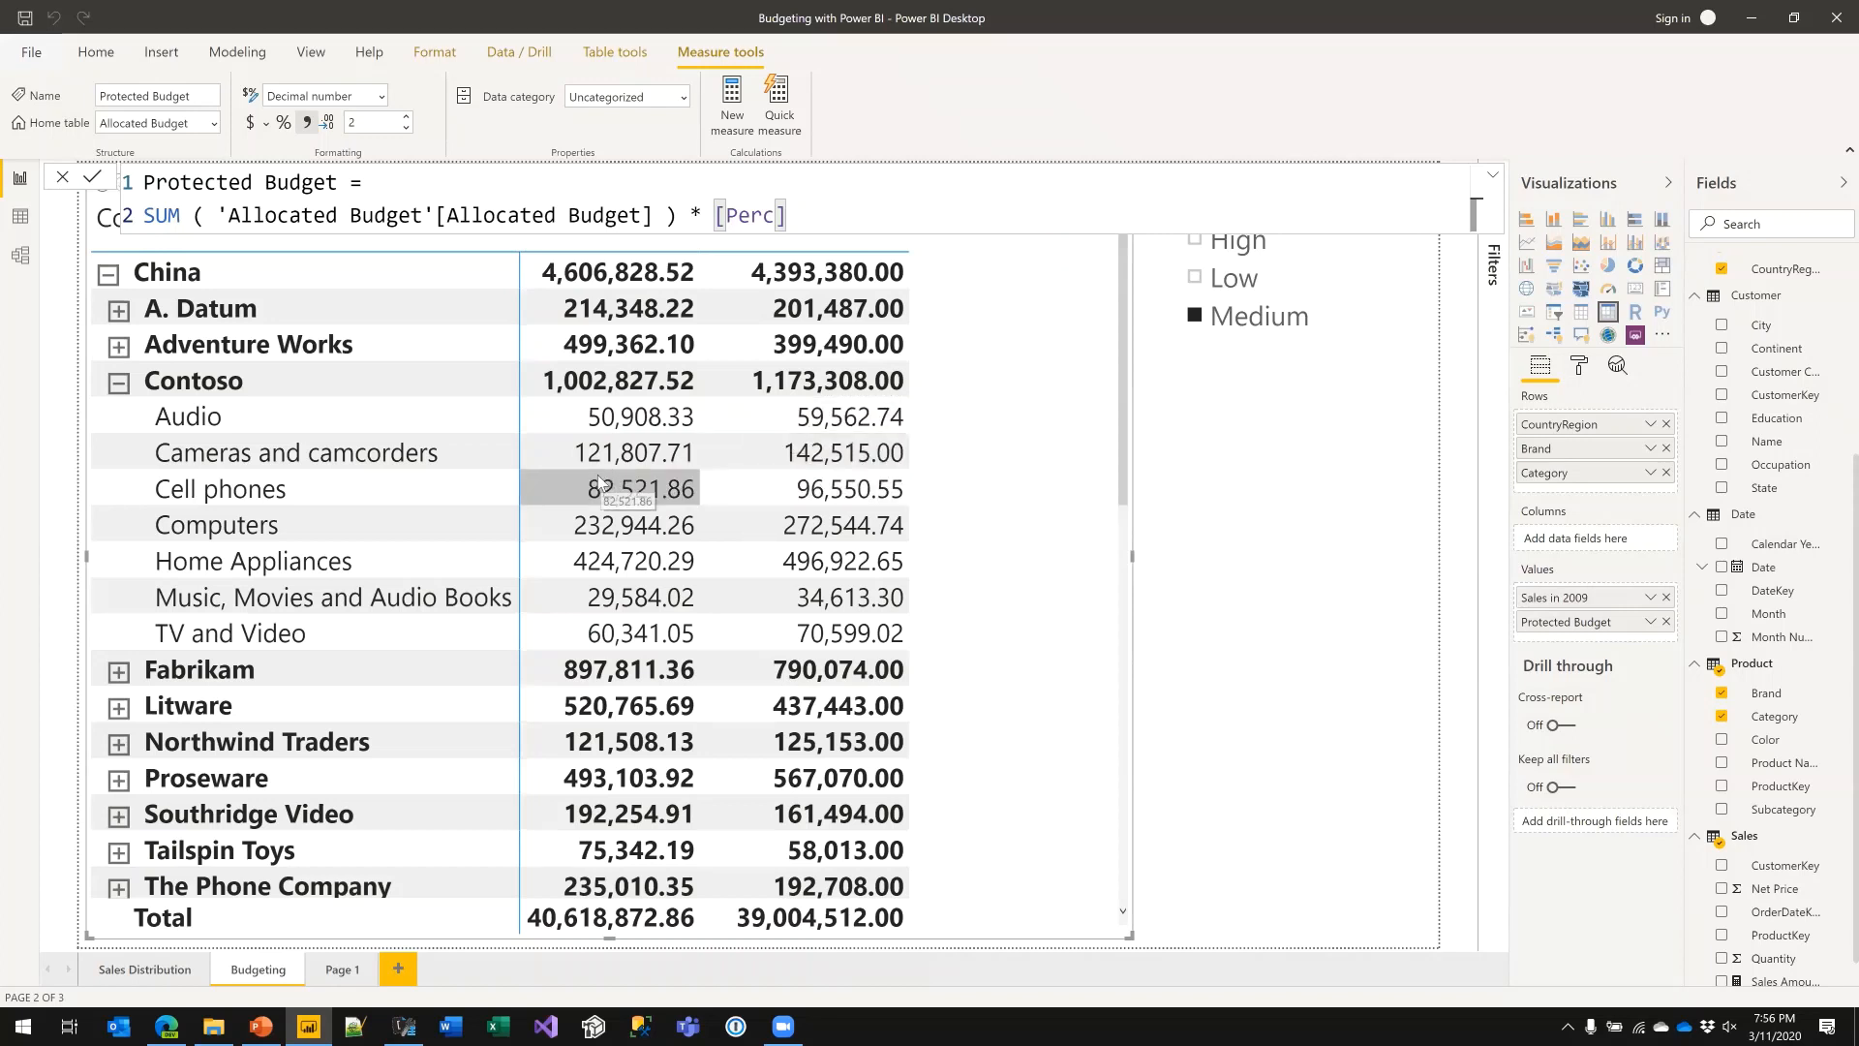
left_click(396, 183)
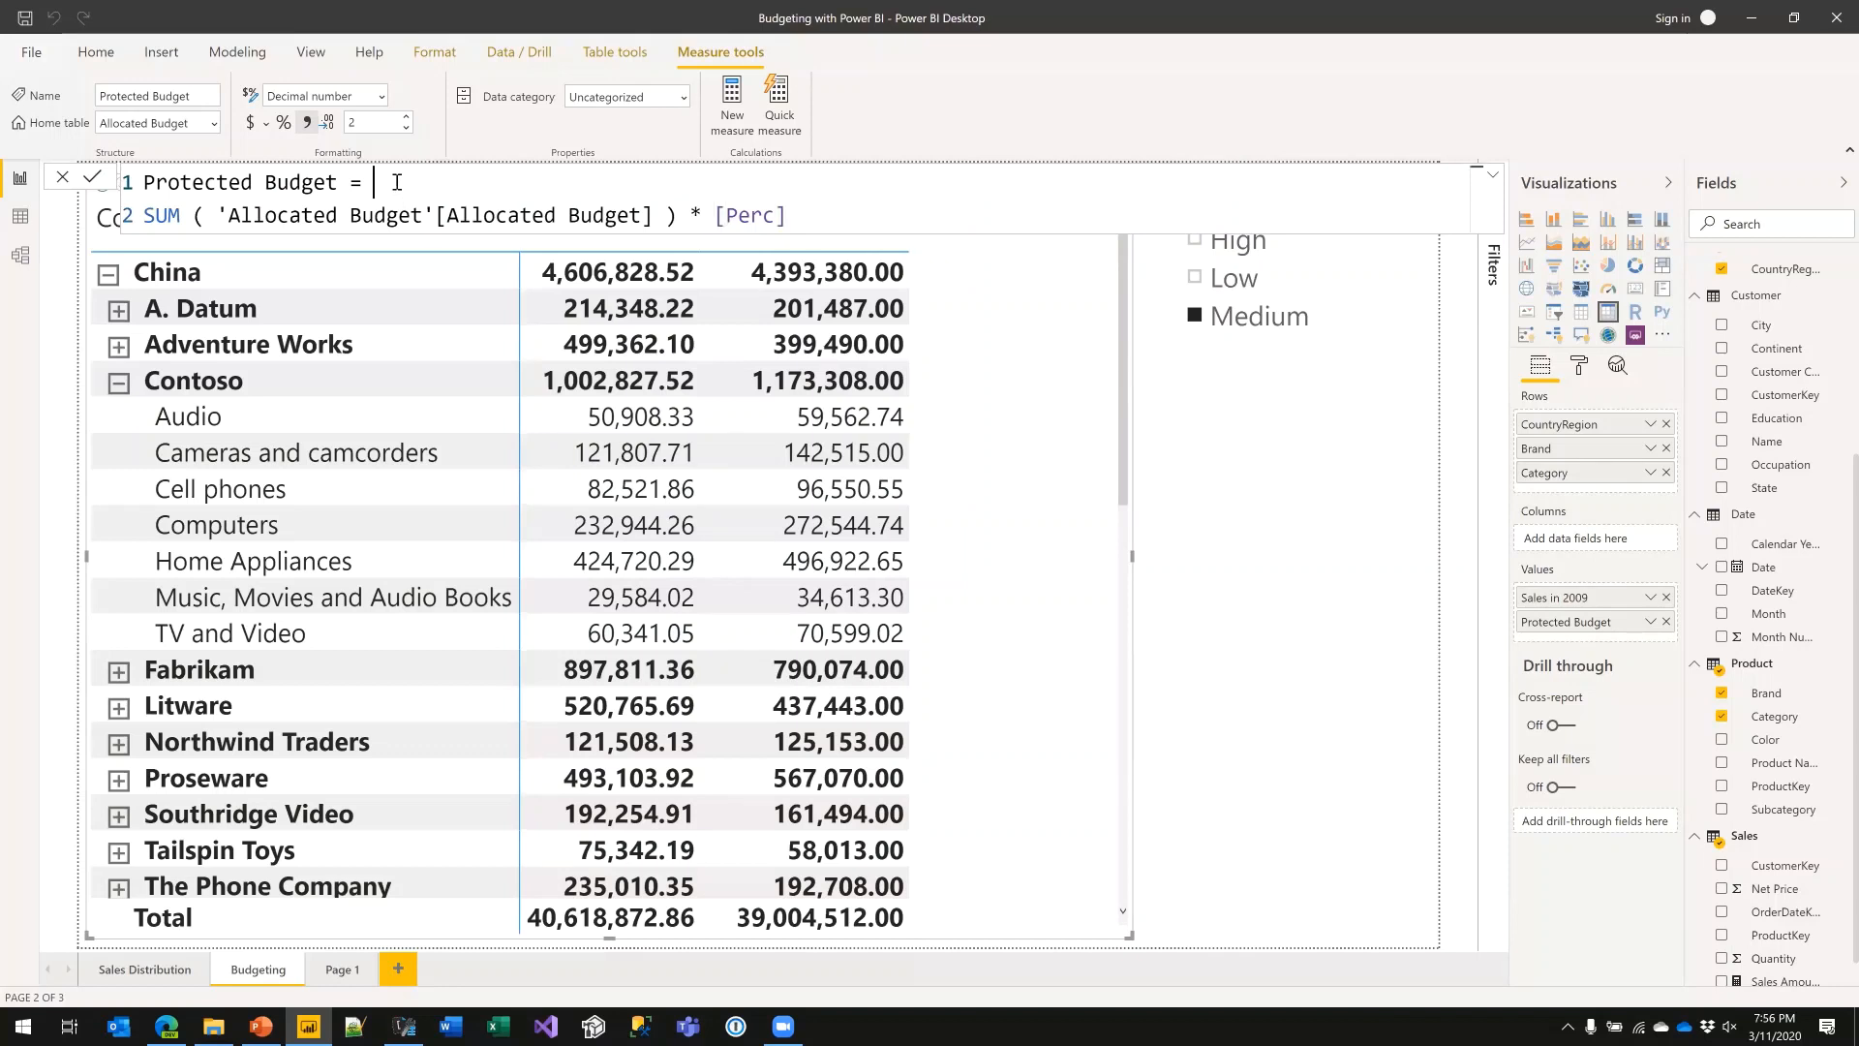
key("shift+Return")
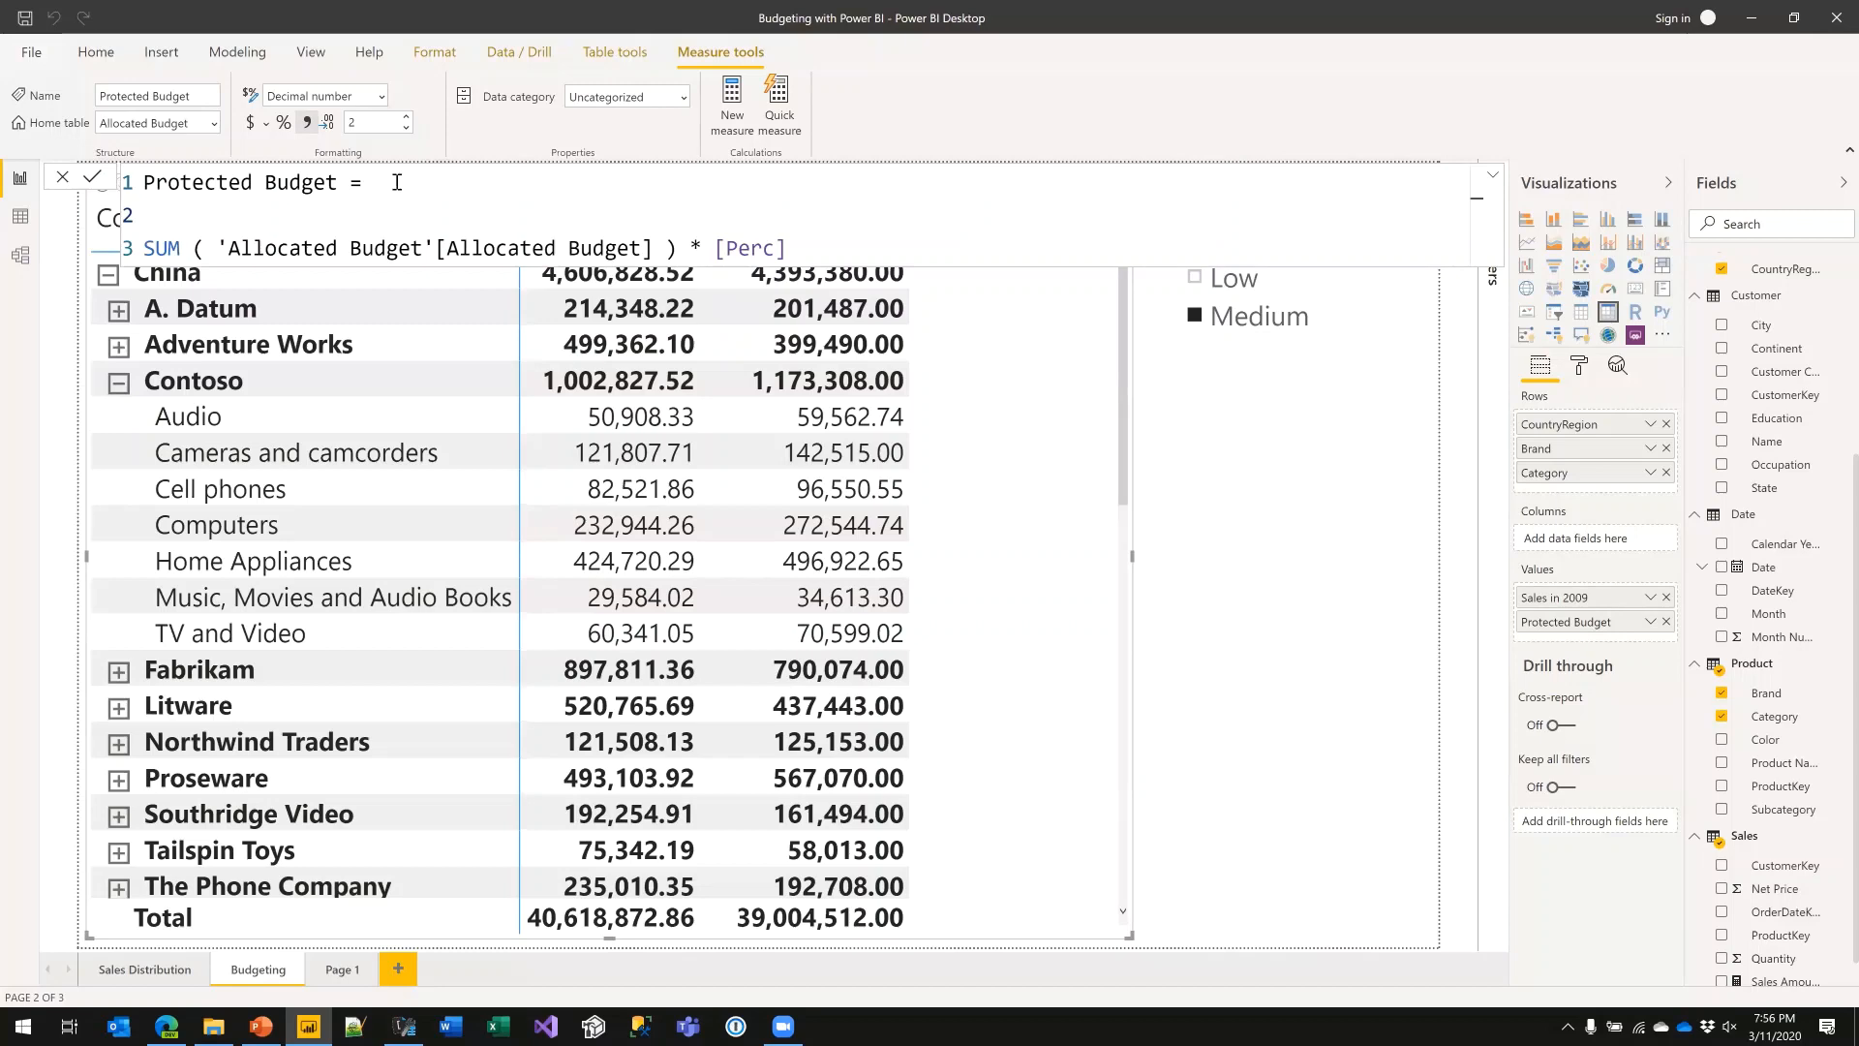
type("SUMX (")
key("shift+Return")
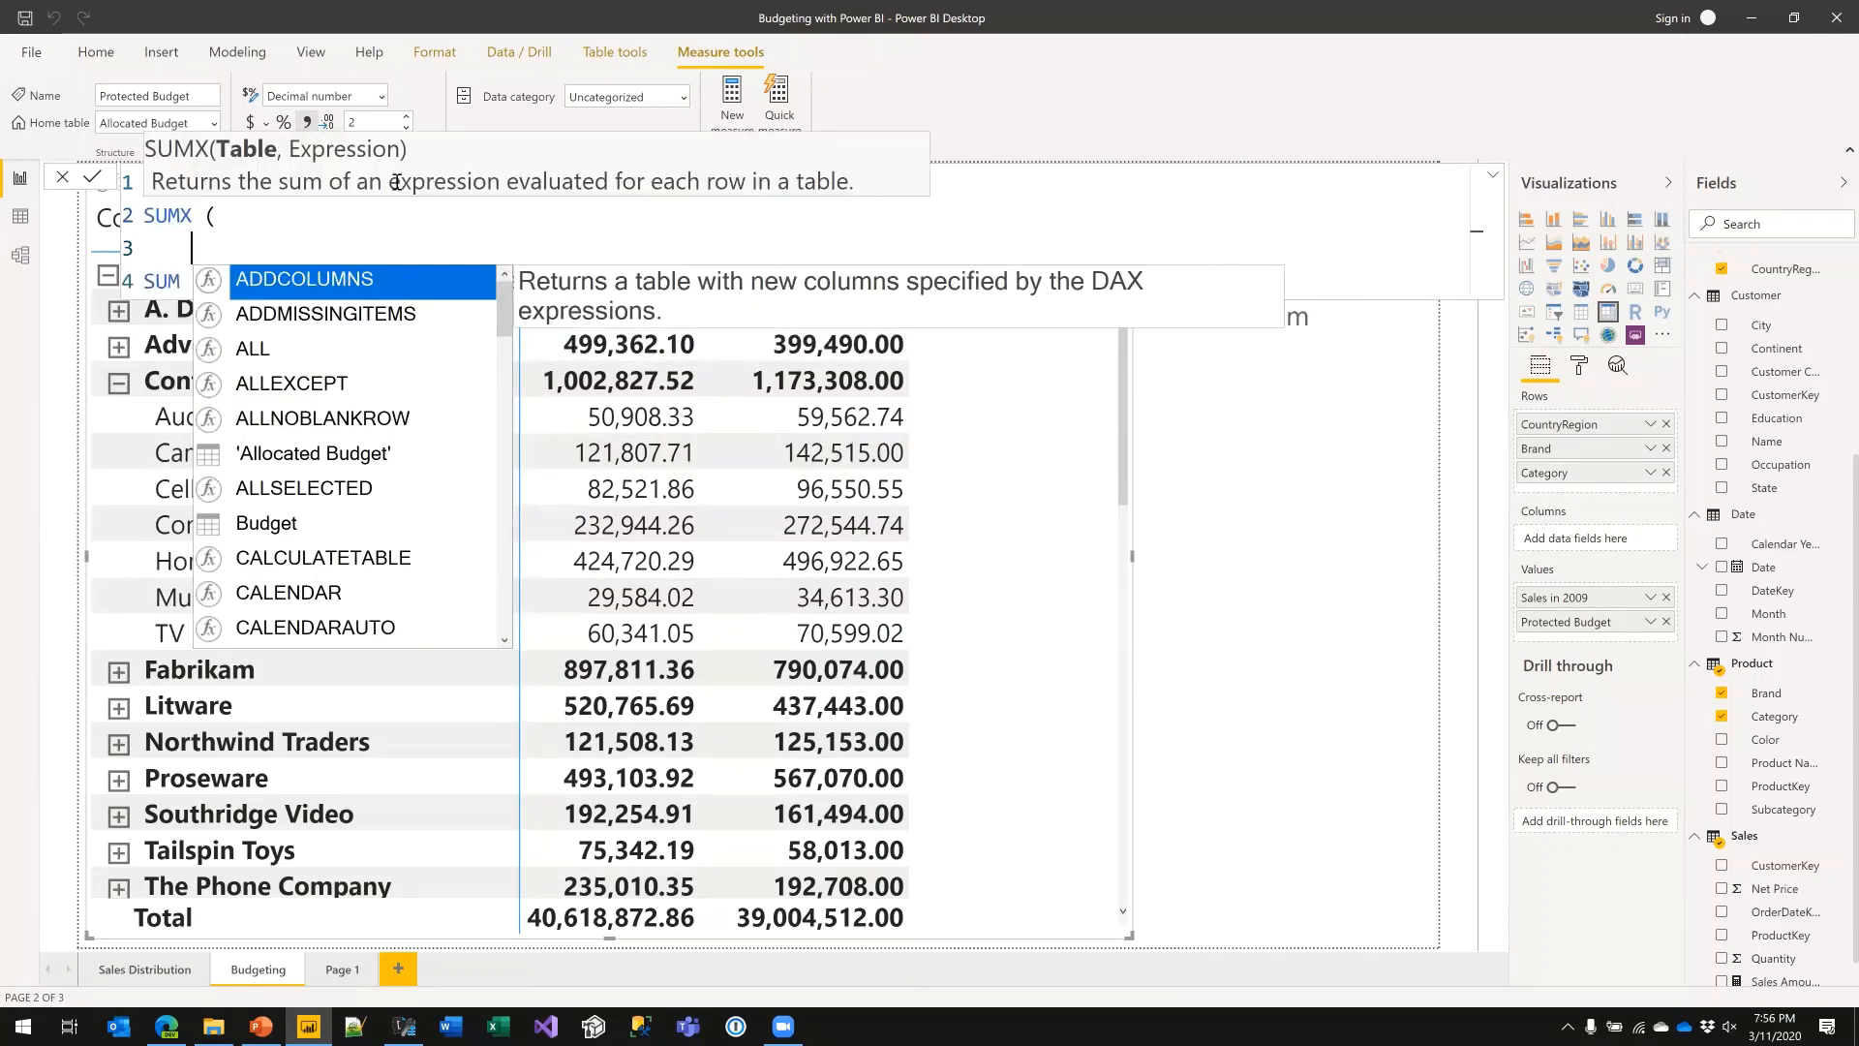
- Begin the SUMX table argument with a KEEPFILTERS function containing an opened CROSSJOIN function
type("KEEP")
key("Tab")
type("(")
key("shift+Return")
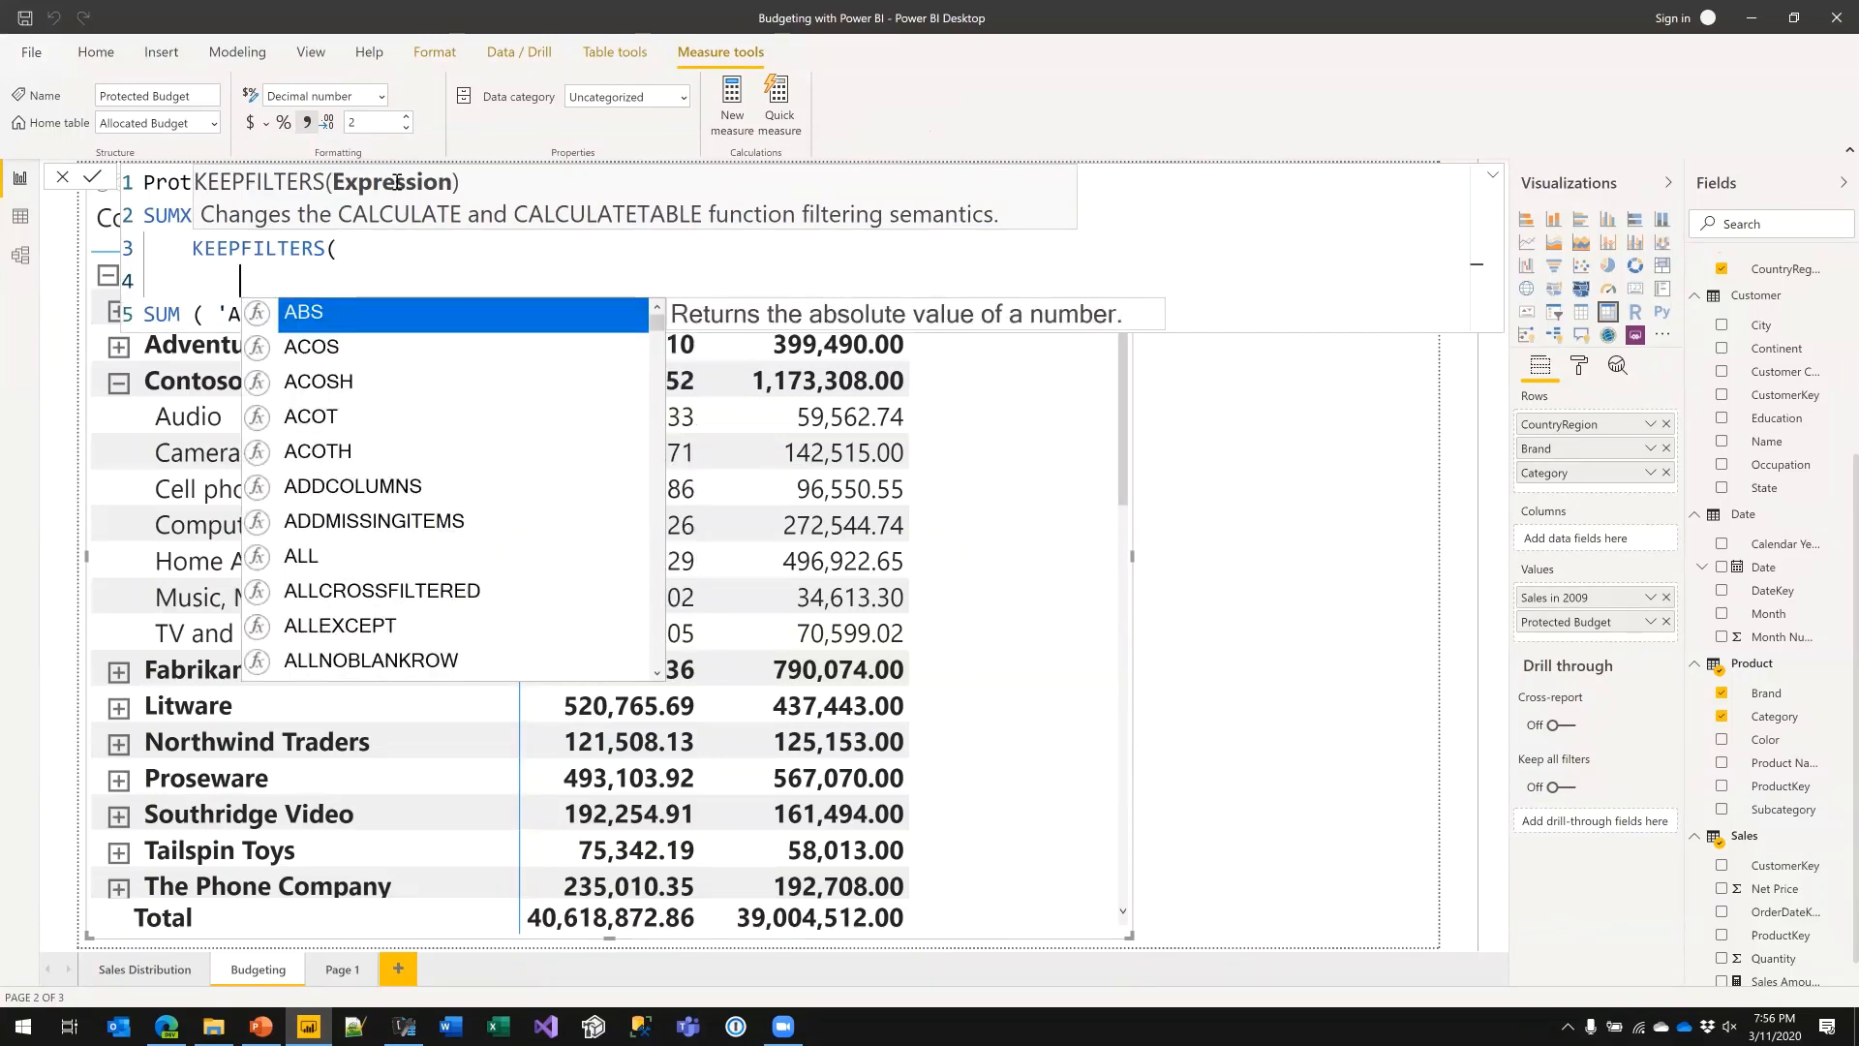
type("CROSS")
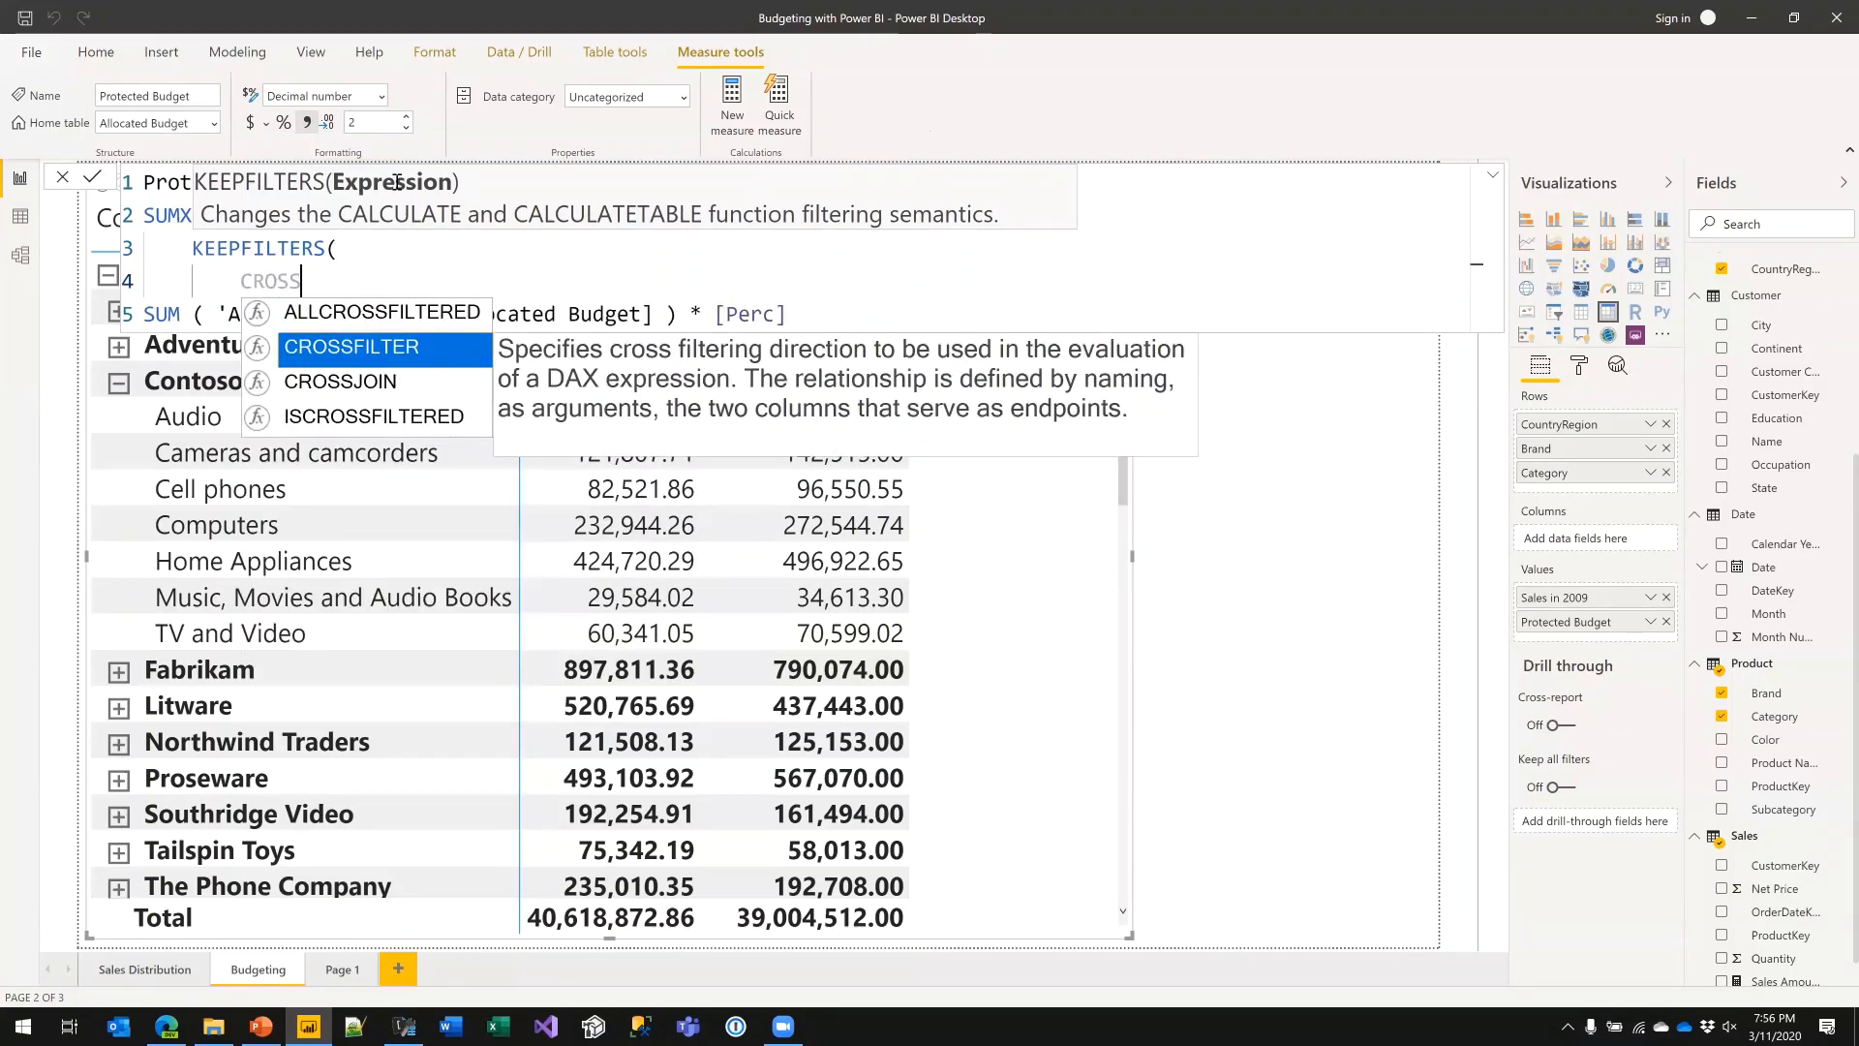
key("Down")
key("Tab")
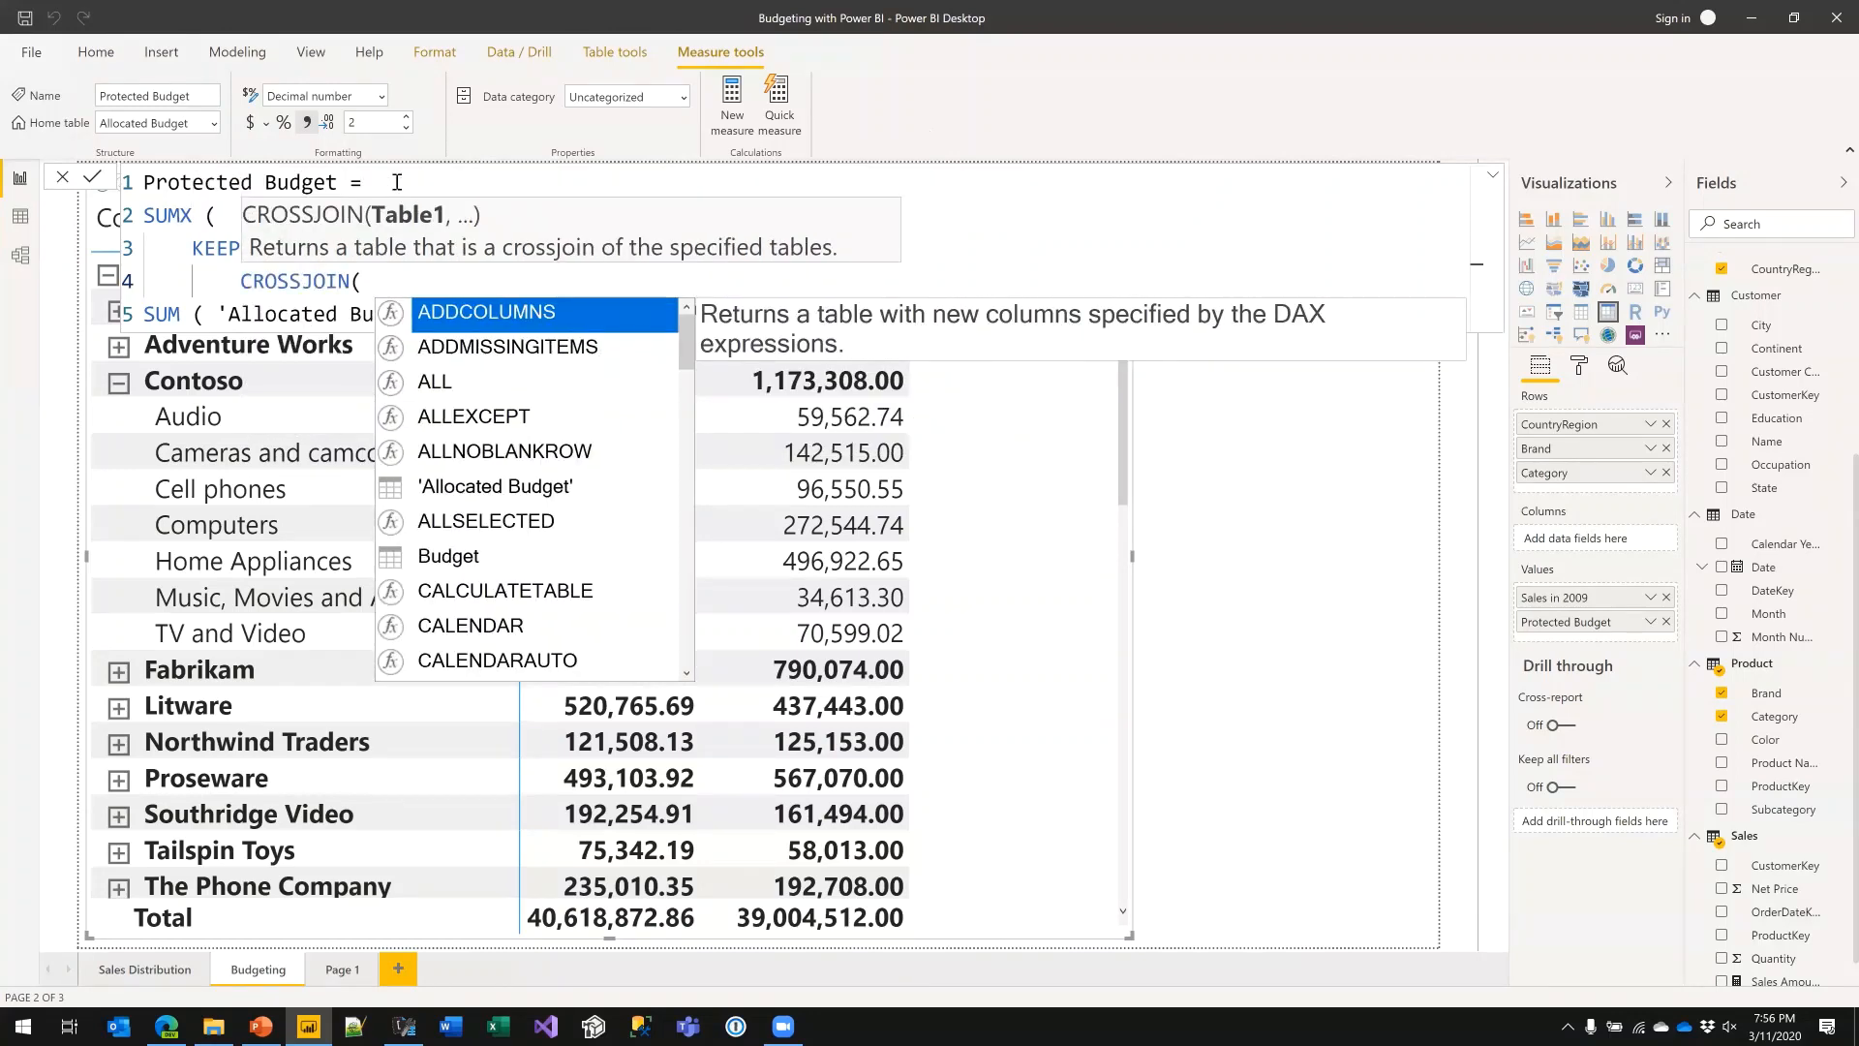
- Add VALUES ( 'Product'[Brand] ) as the first CROSSJOIN table
key("shift+Return")
type("VALUES ( Pro")
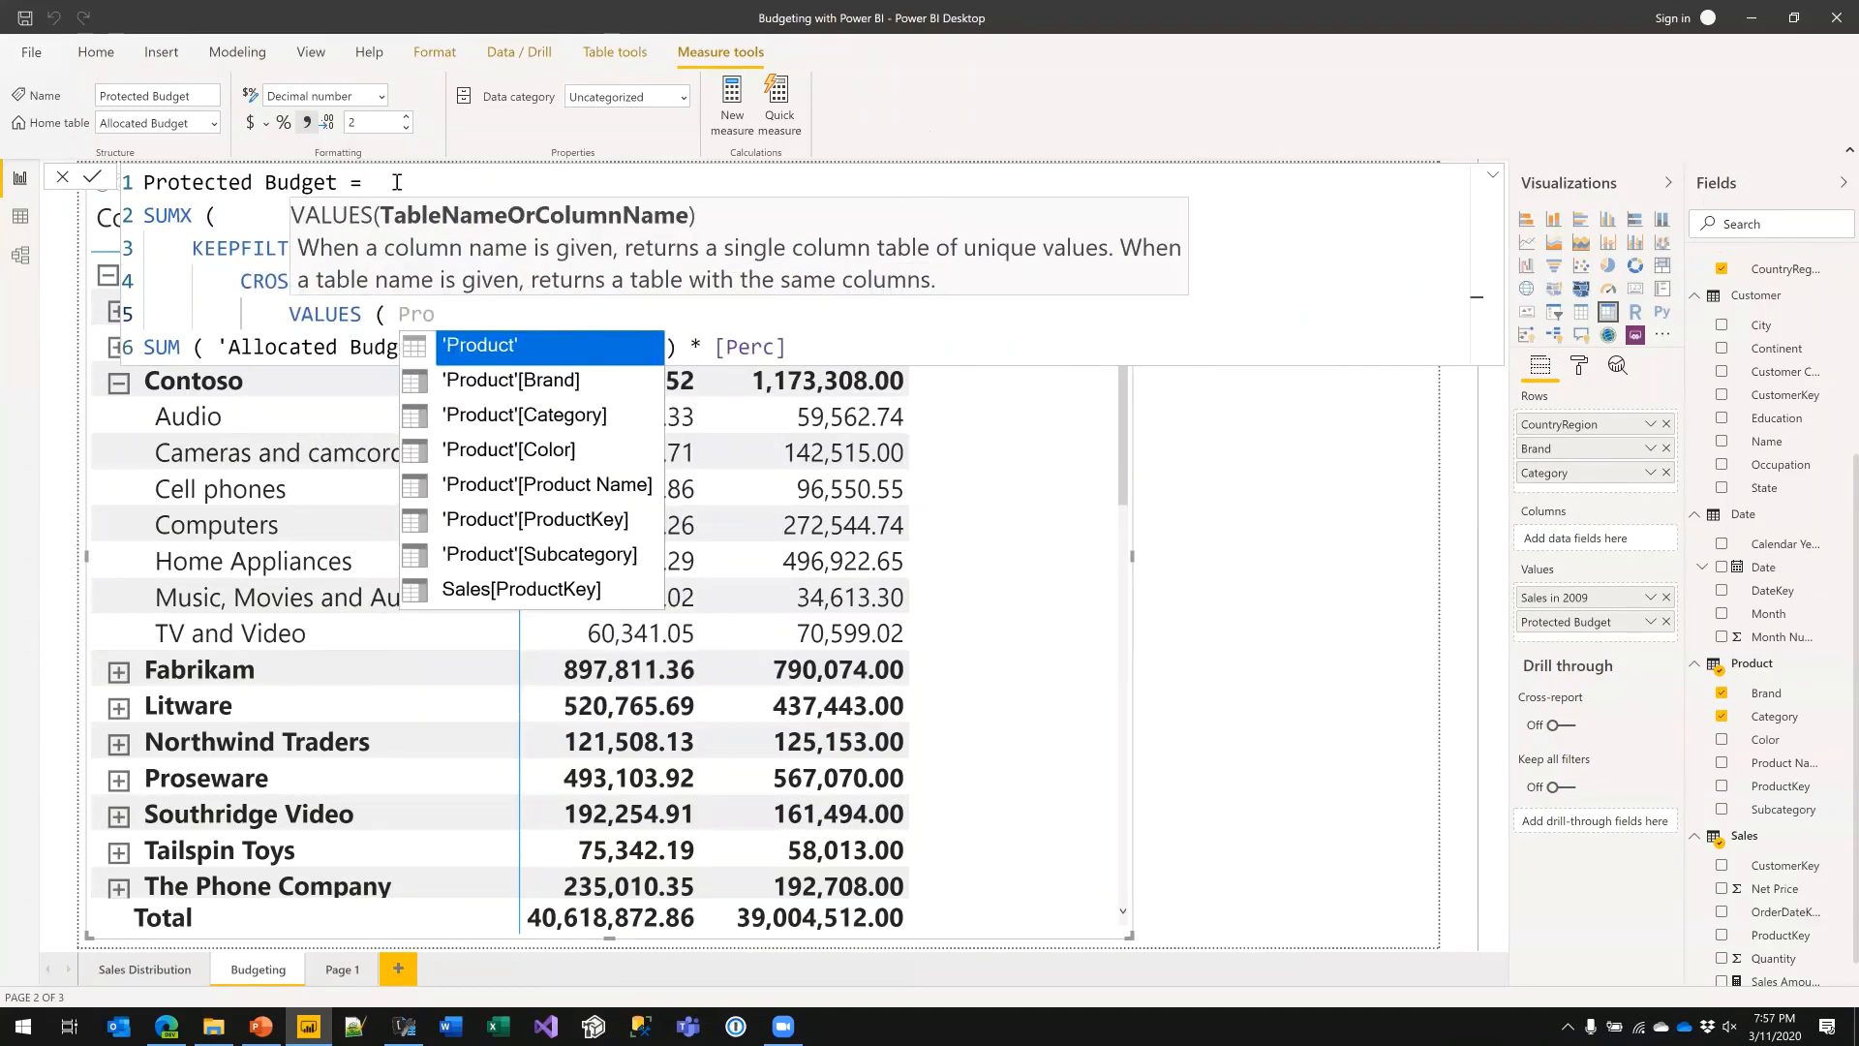
key("Down")
key("Tab")
type(")")
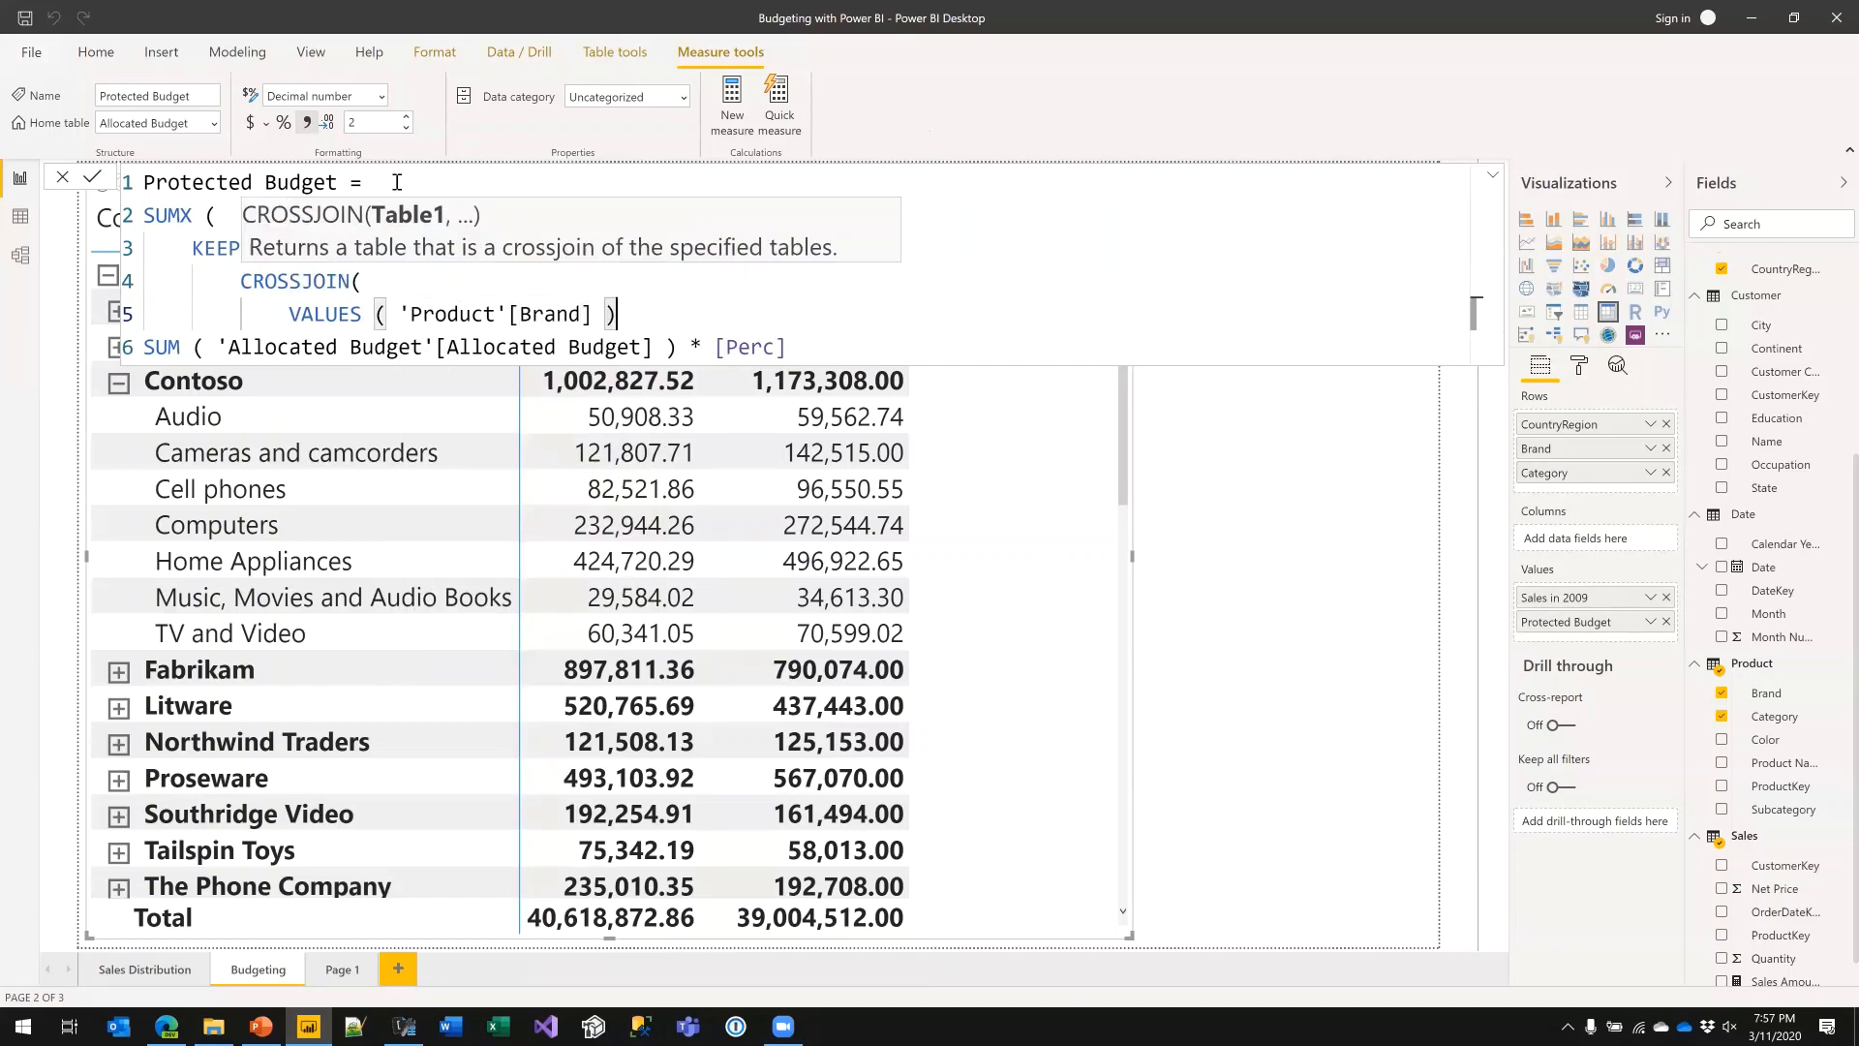
- Add VALUES ( CountryRegion[CountryRegion] ) as the second CROSSJOIN table
type(",")
key("shift+Return")
type("VALUES ( ")
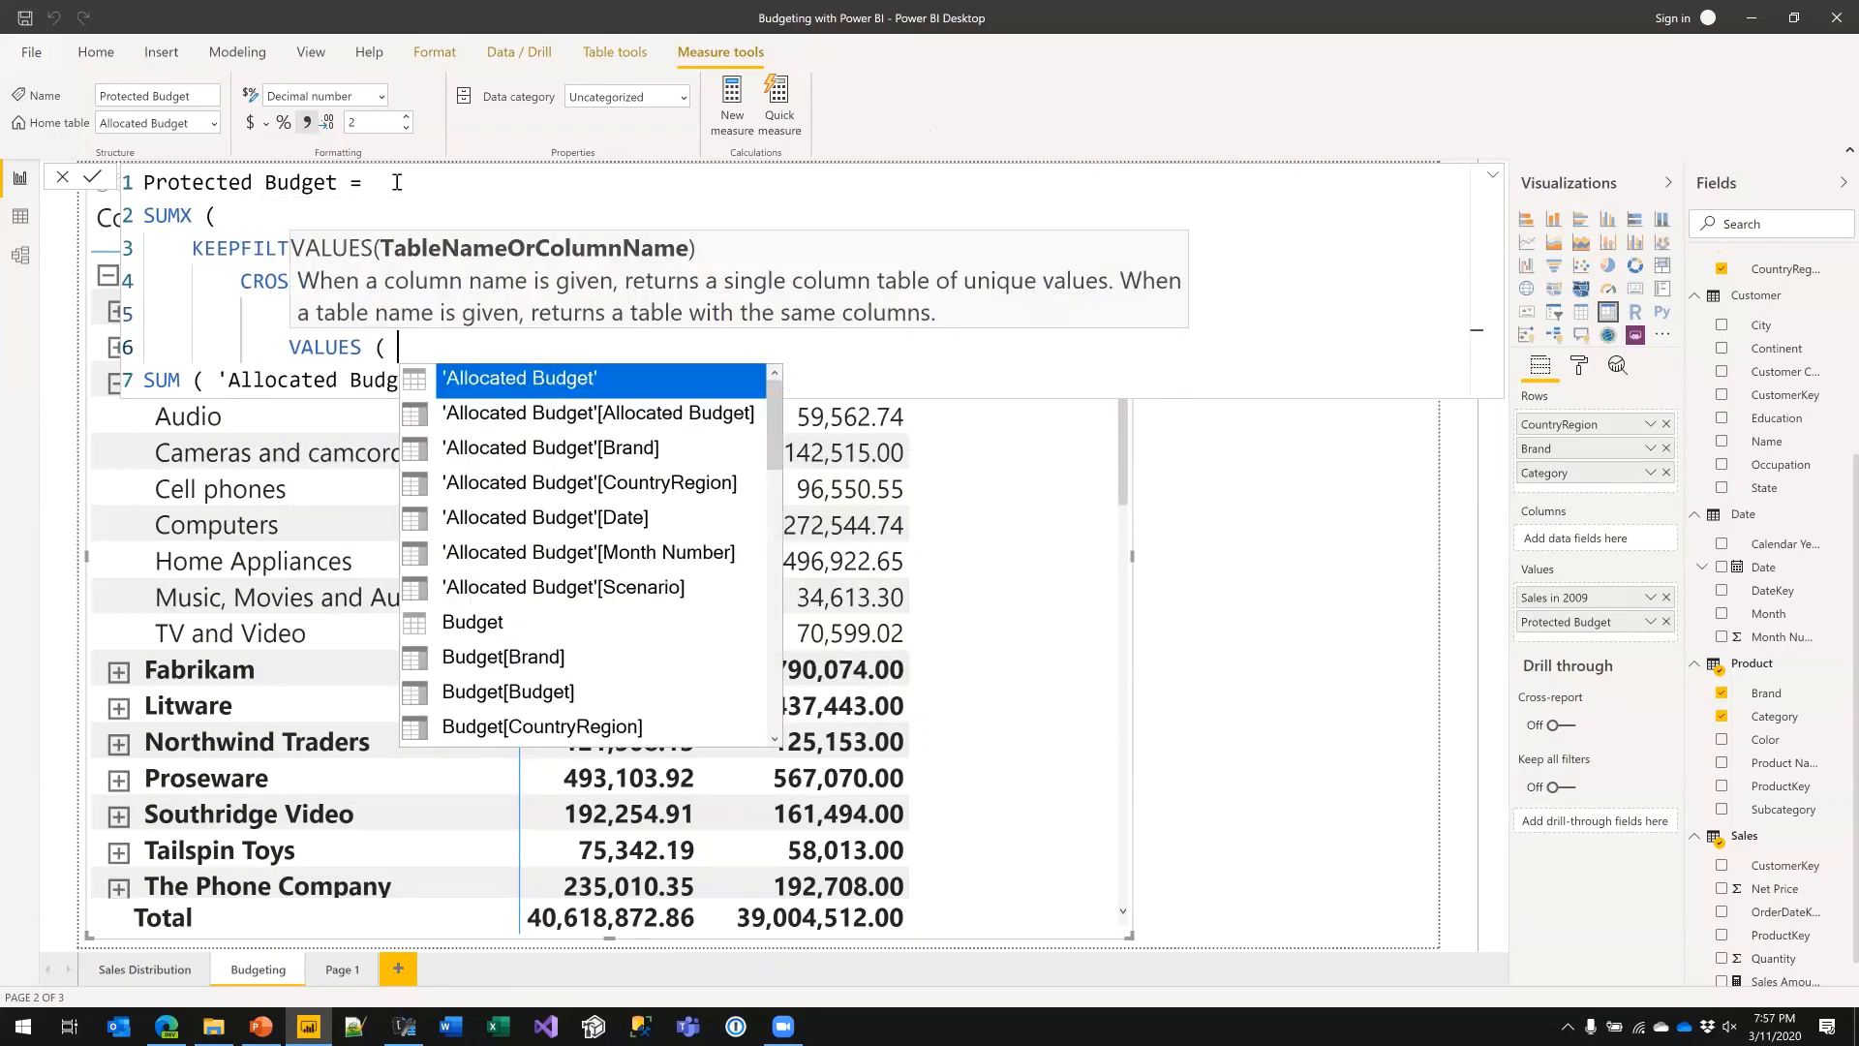
type("Cou")
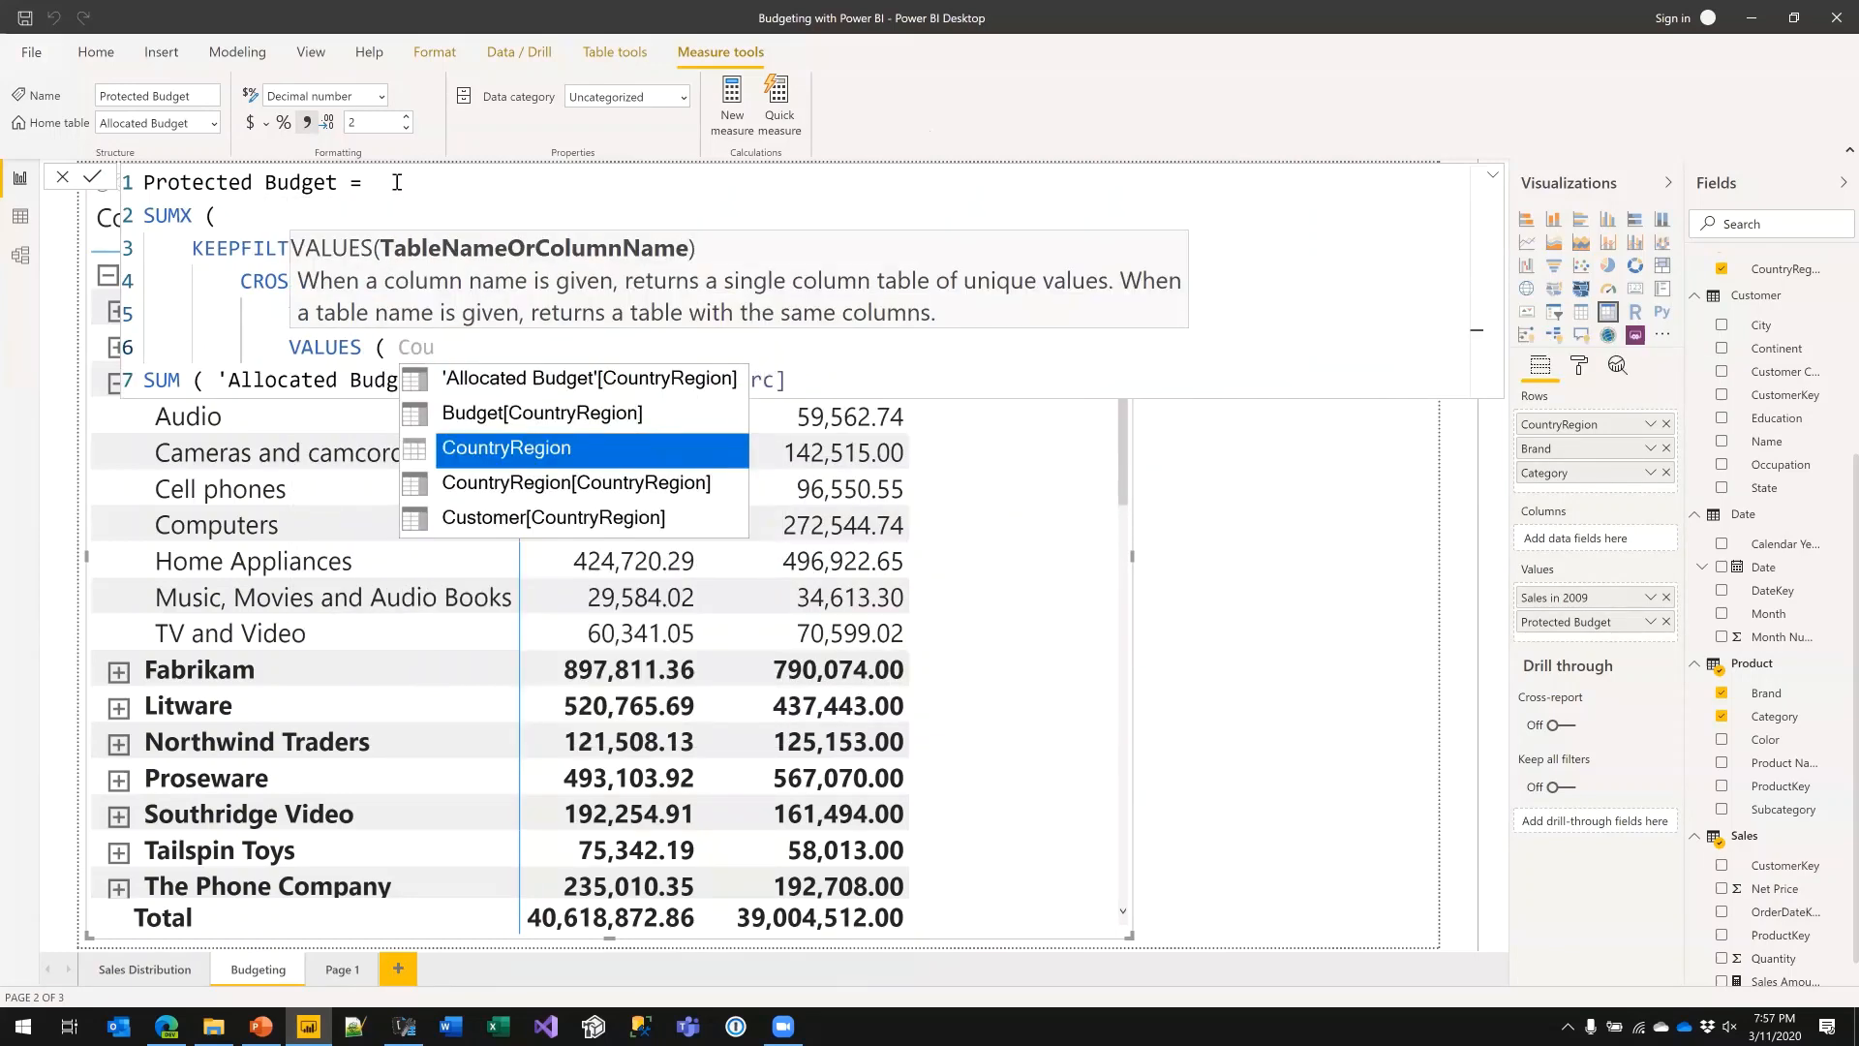
key("Down")
key("Tab")
type(")")
key("shift+Return")
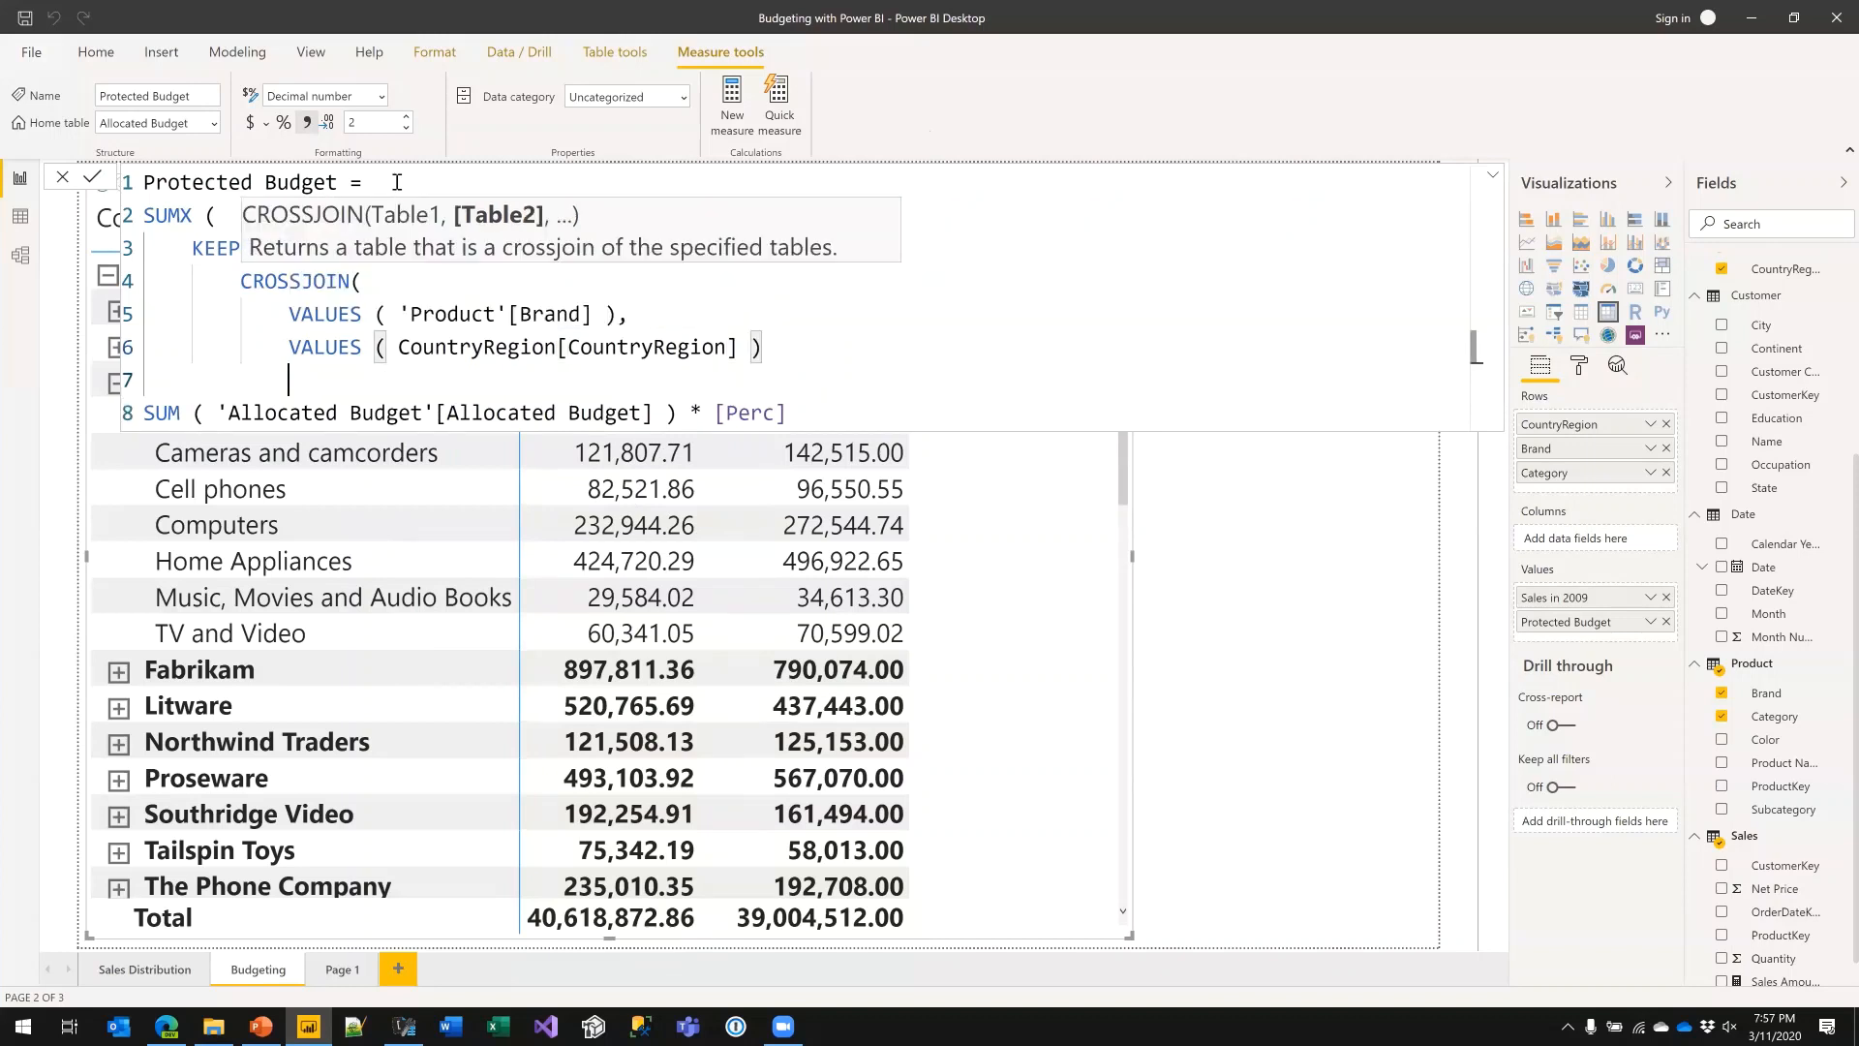
- Close the CROSSJOIN and KEEPFILTERS functions on separate lines, ending the SUMX table argument with a comma
type("),")
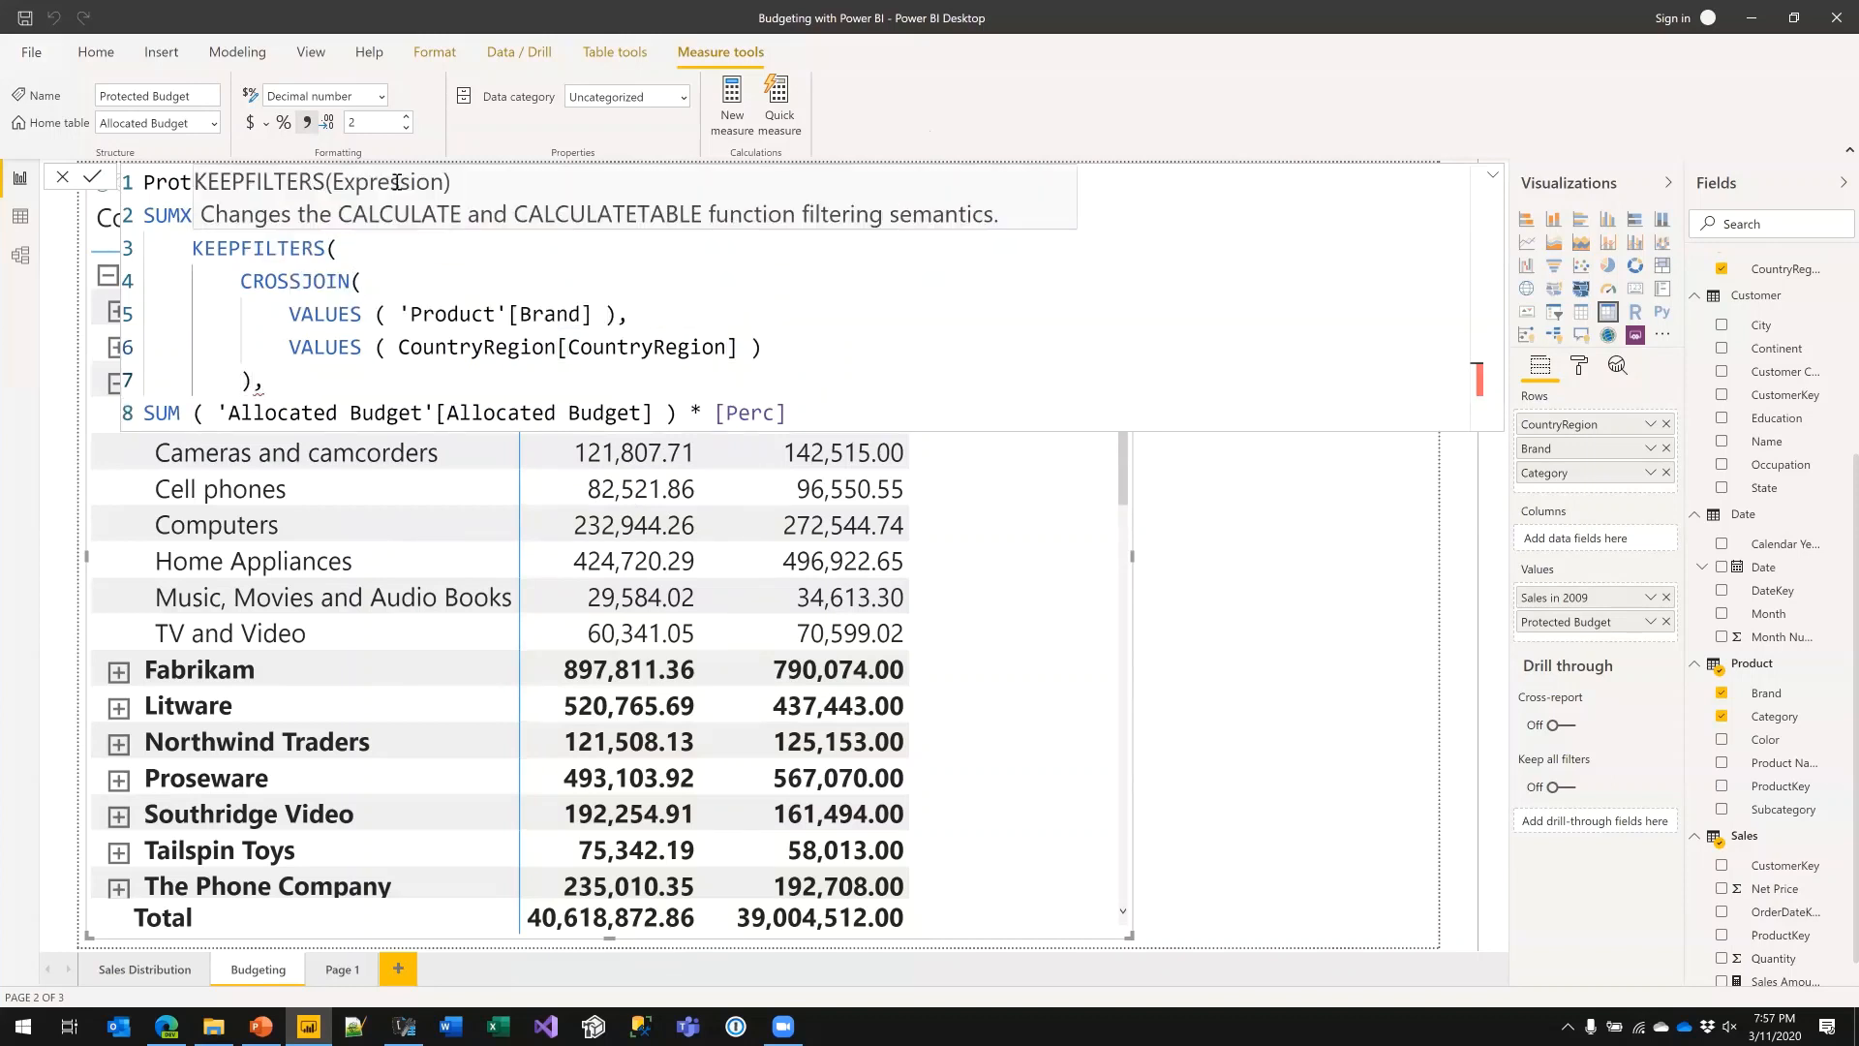
key("BackSpace")
key("shift+Return")
type("),")
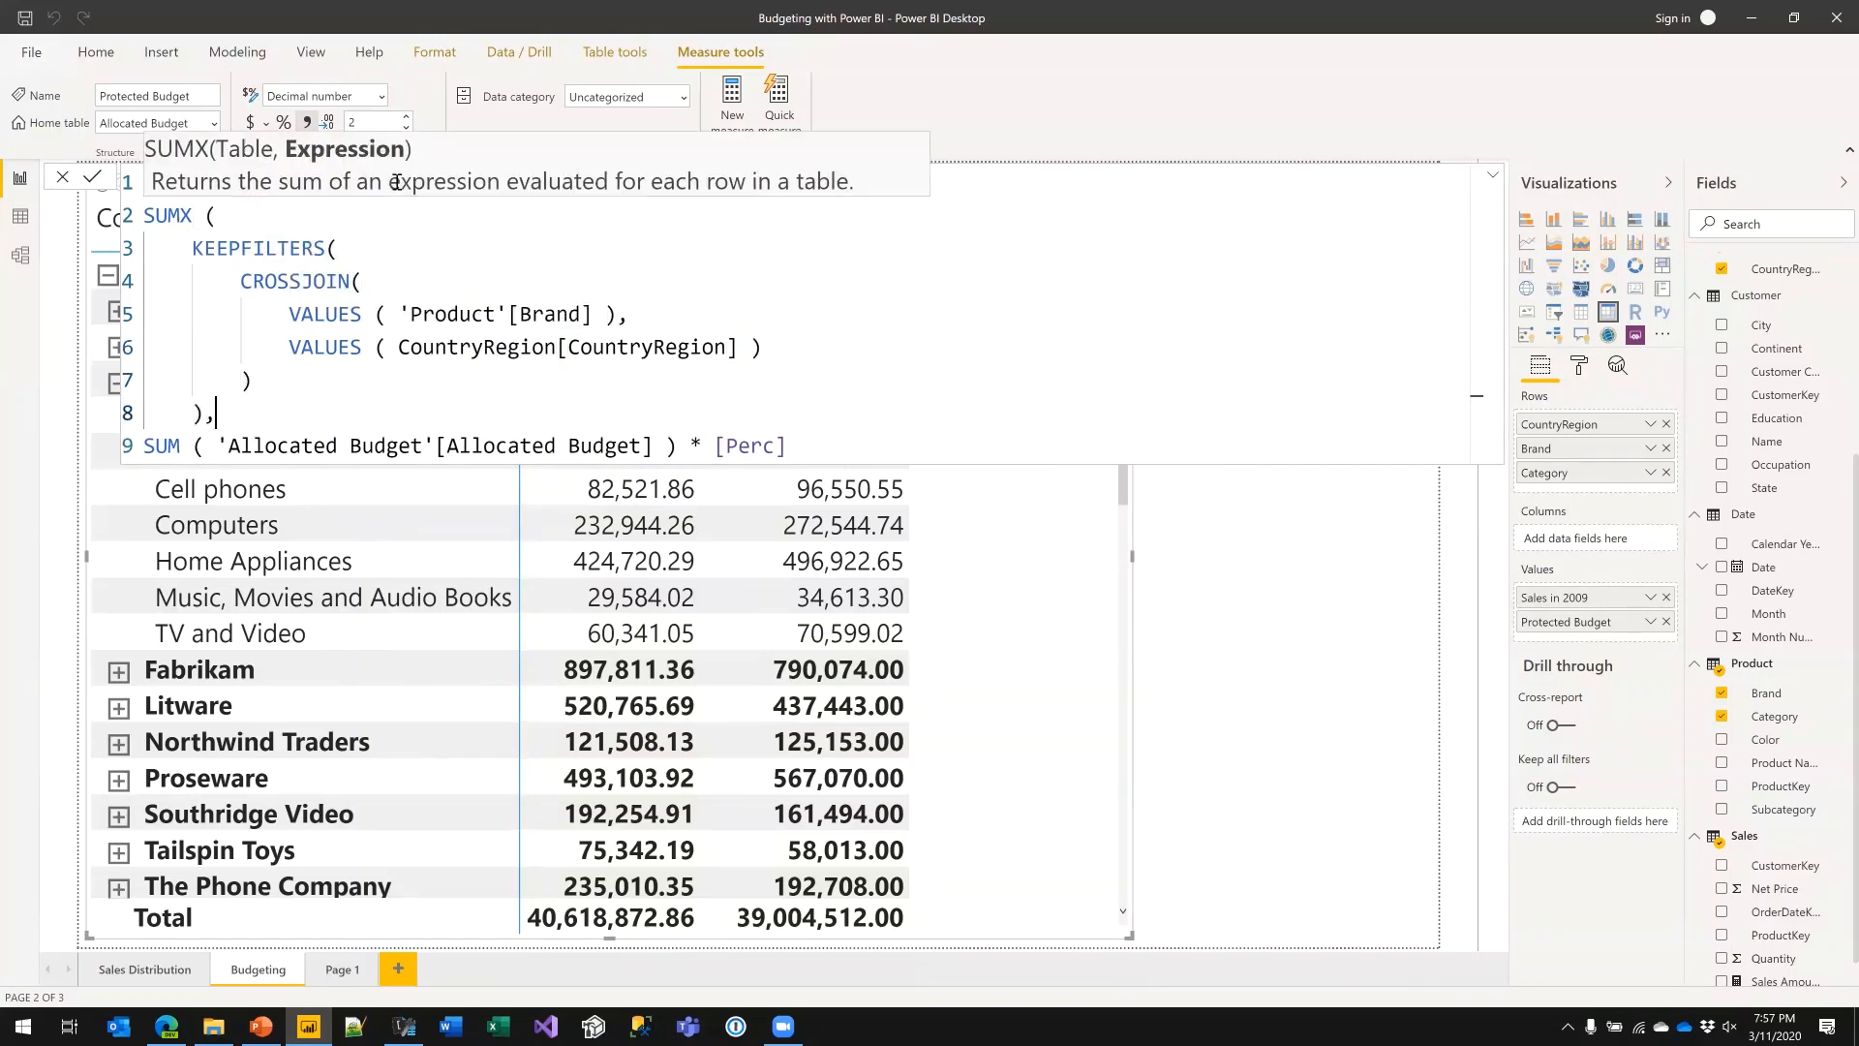
- Open a CALCULATE function as the SUMX expression and indent the SUM times [Perc] line beneath it
key("shift+Return")
type("CAL")
key("Tab")
key("Left")
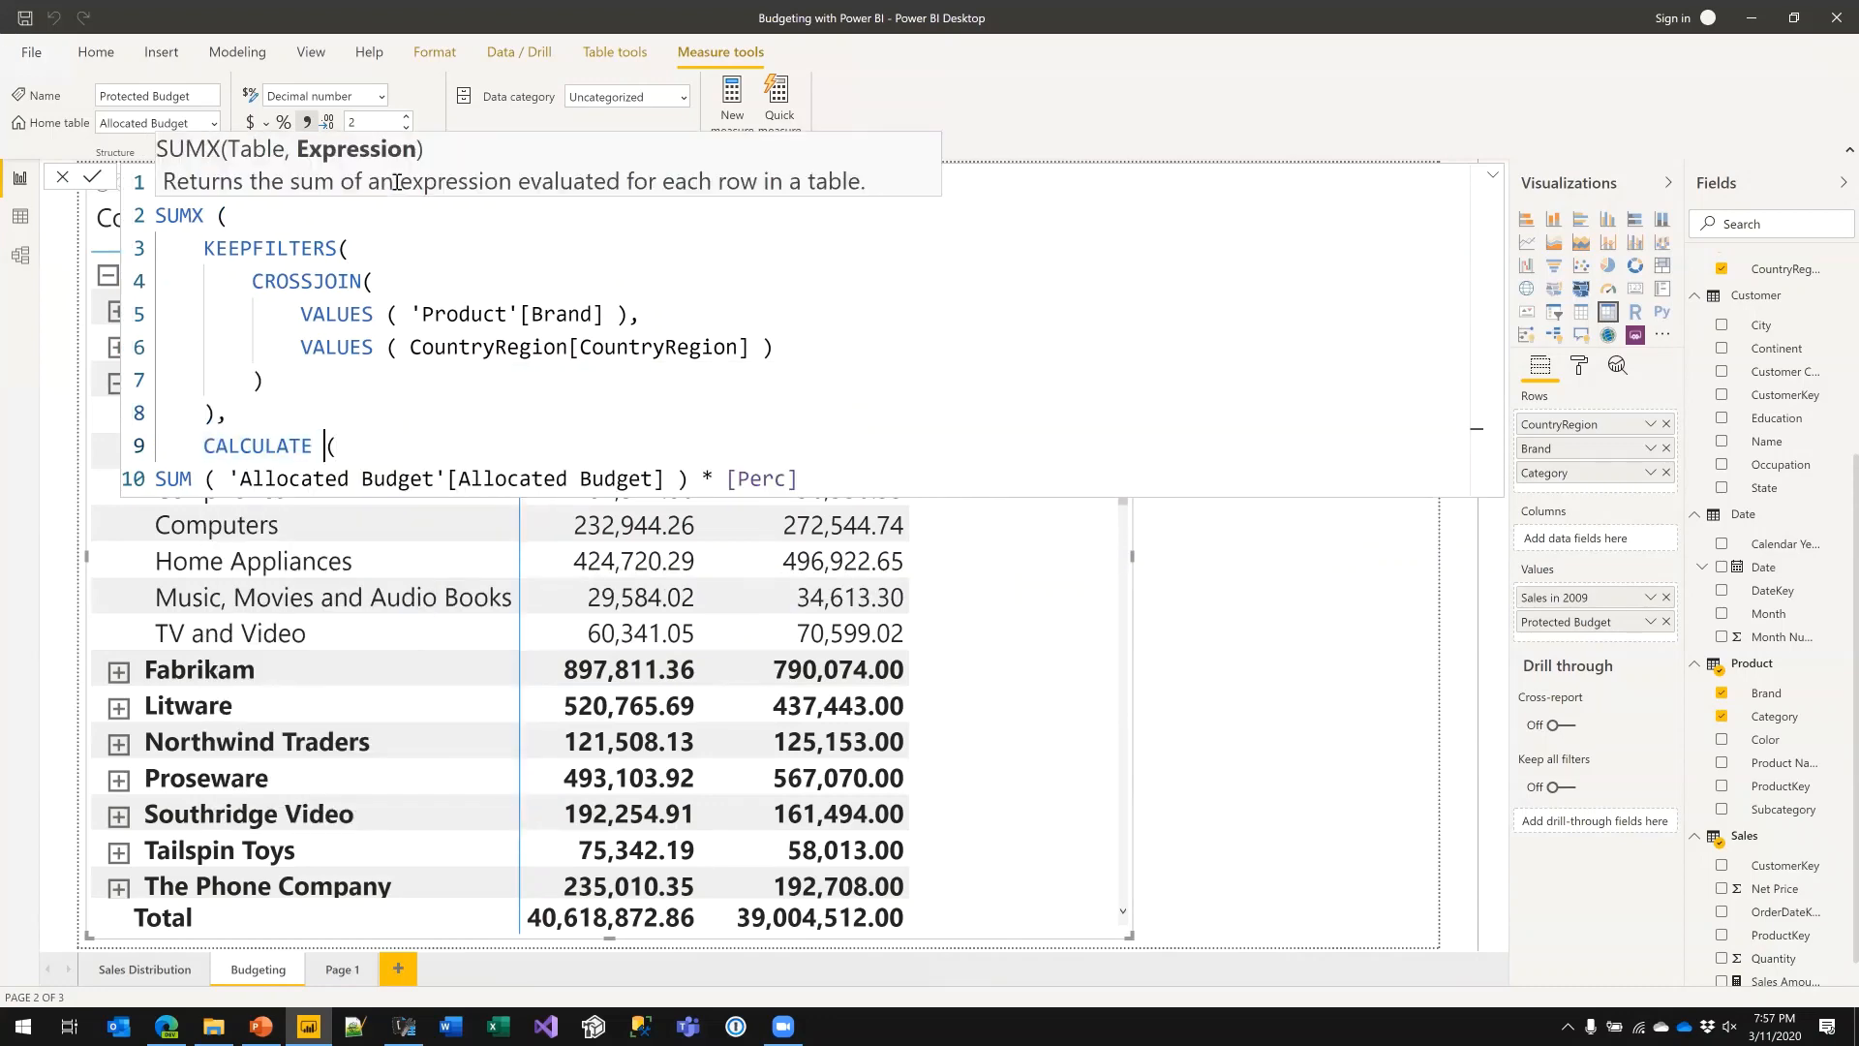
key("Down")
key("Home")
key("Tab")
key("Tab")
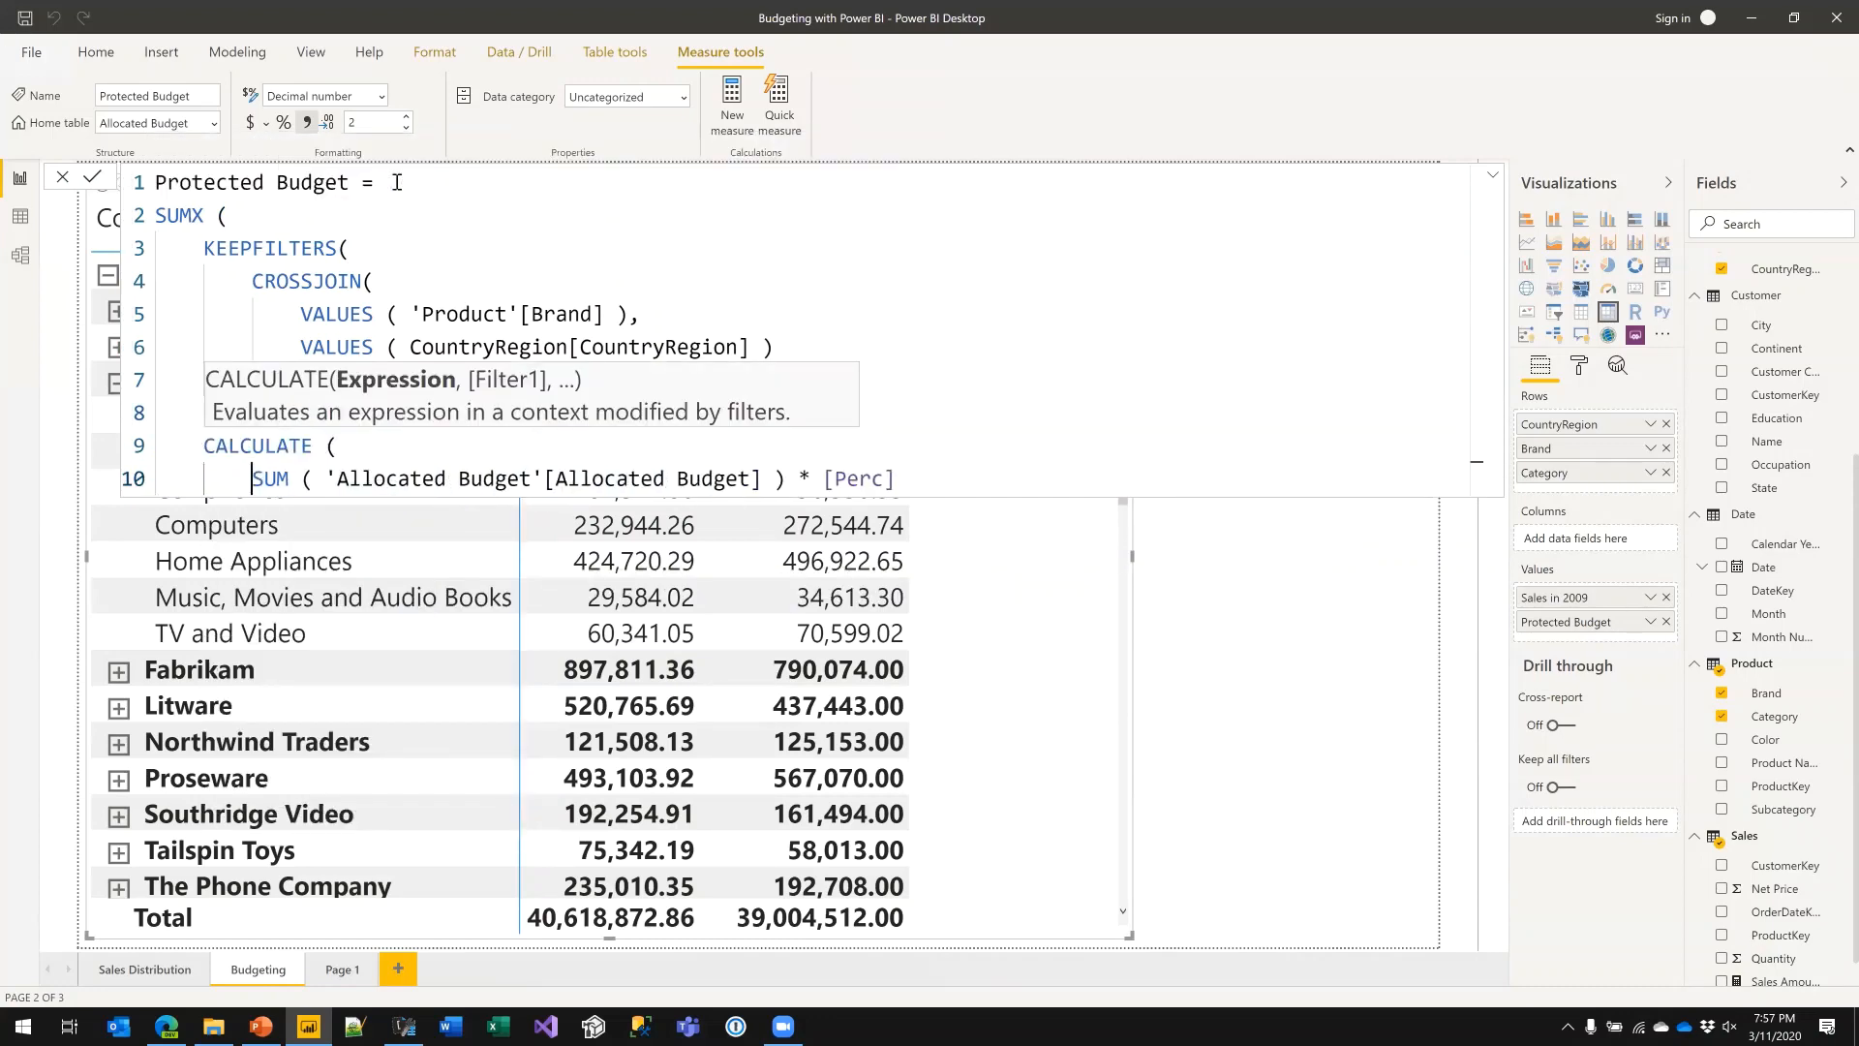
- Close the CALCULATE and SUMX functions on separate lines and commit the Protected Budget measure
key("End")
key("shift+Return")
key("shift+Tab")
type(")")
key("shift+Return")
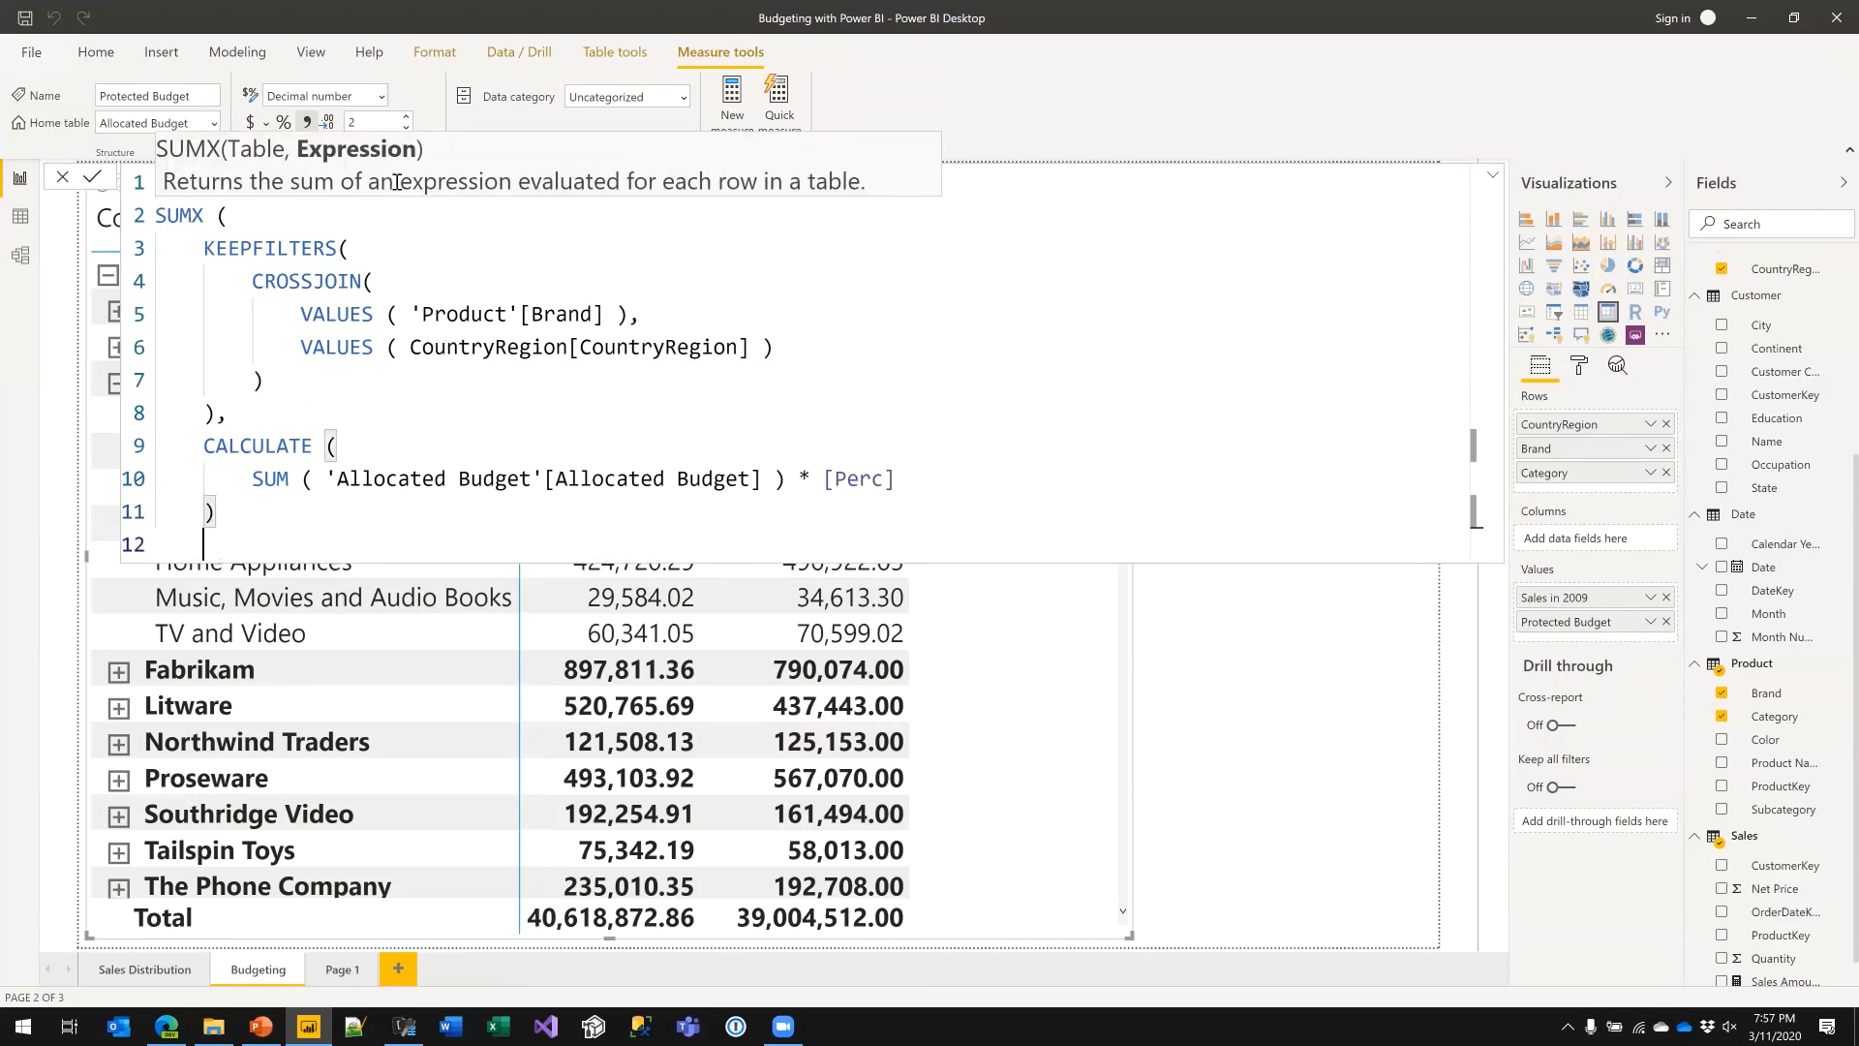
key("shift+Tab")
type(")")
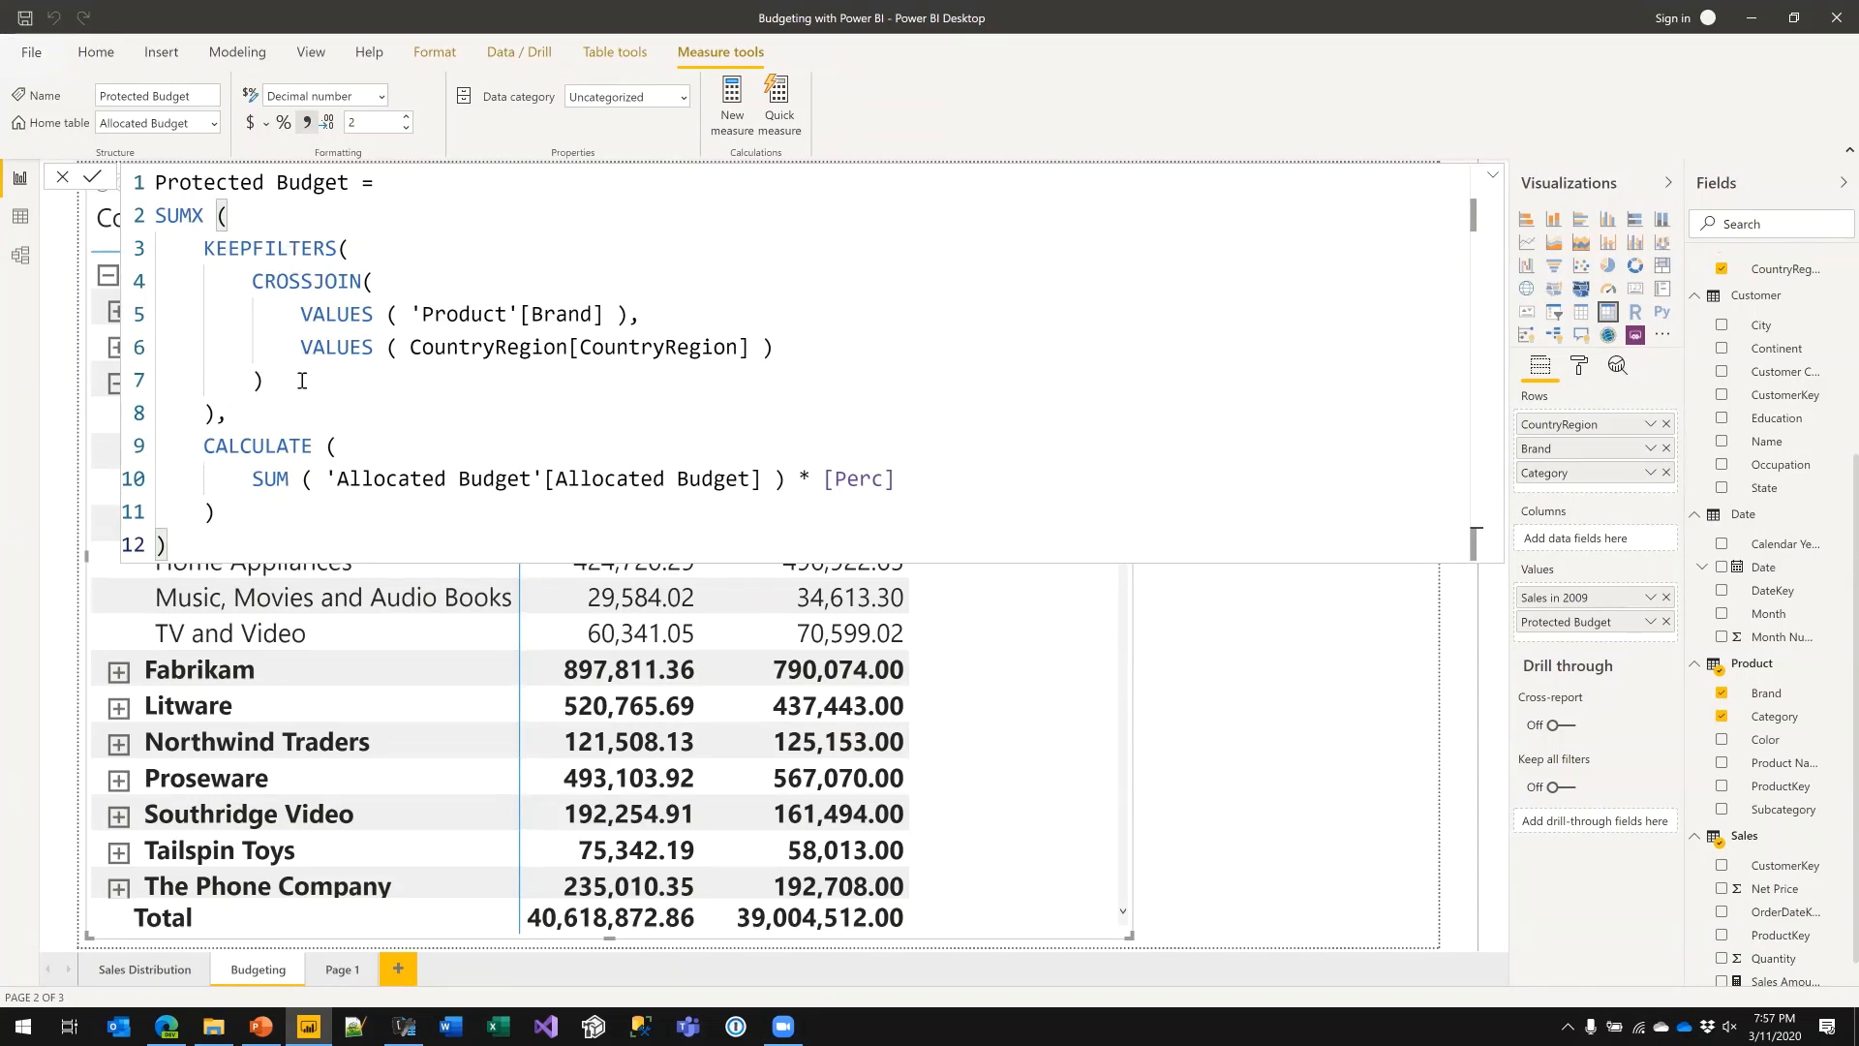
left_click_drag(204, 248, 267, 424)
left_click(267, 424)
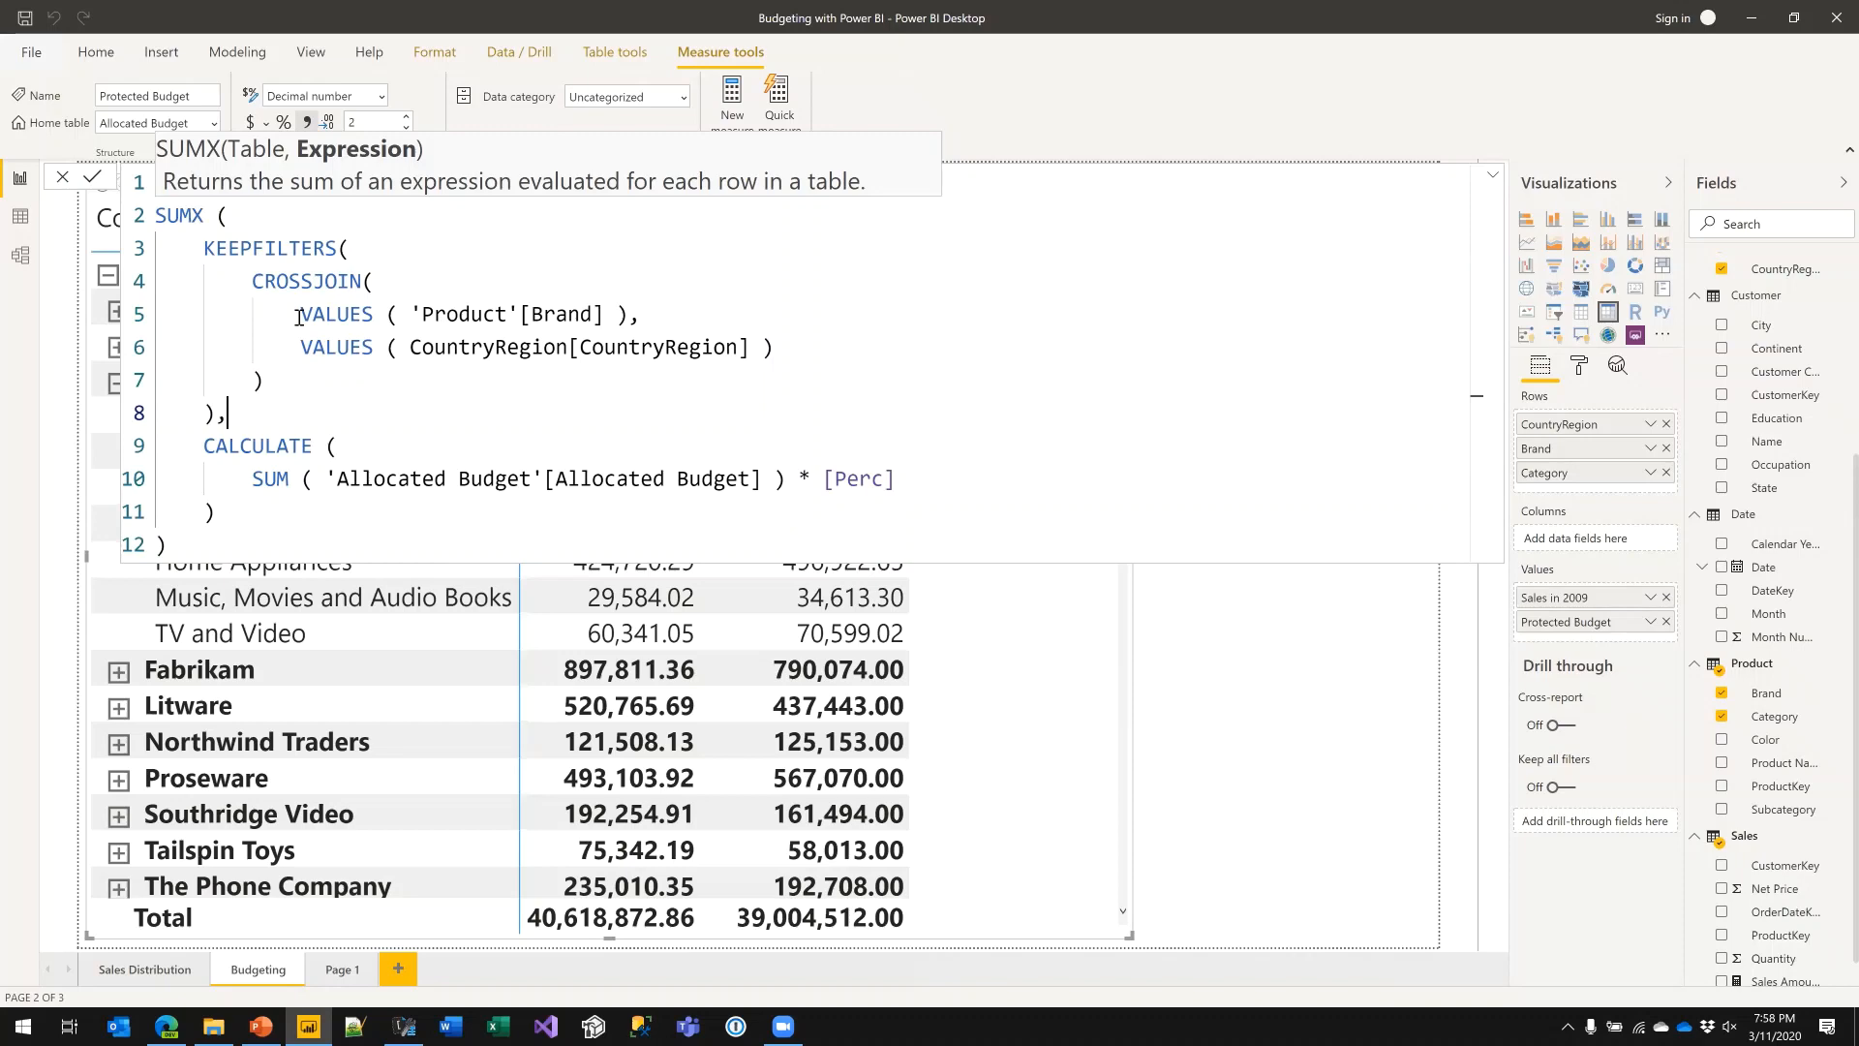
key("Return")
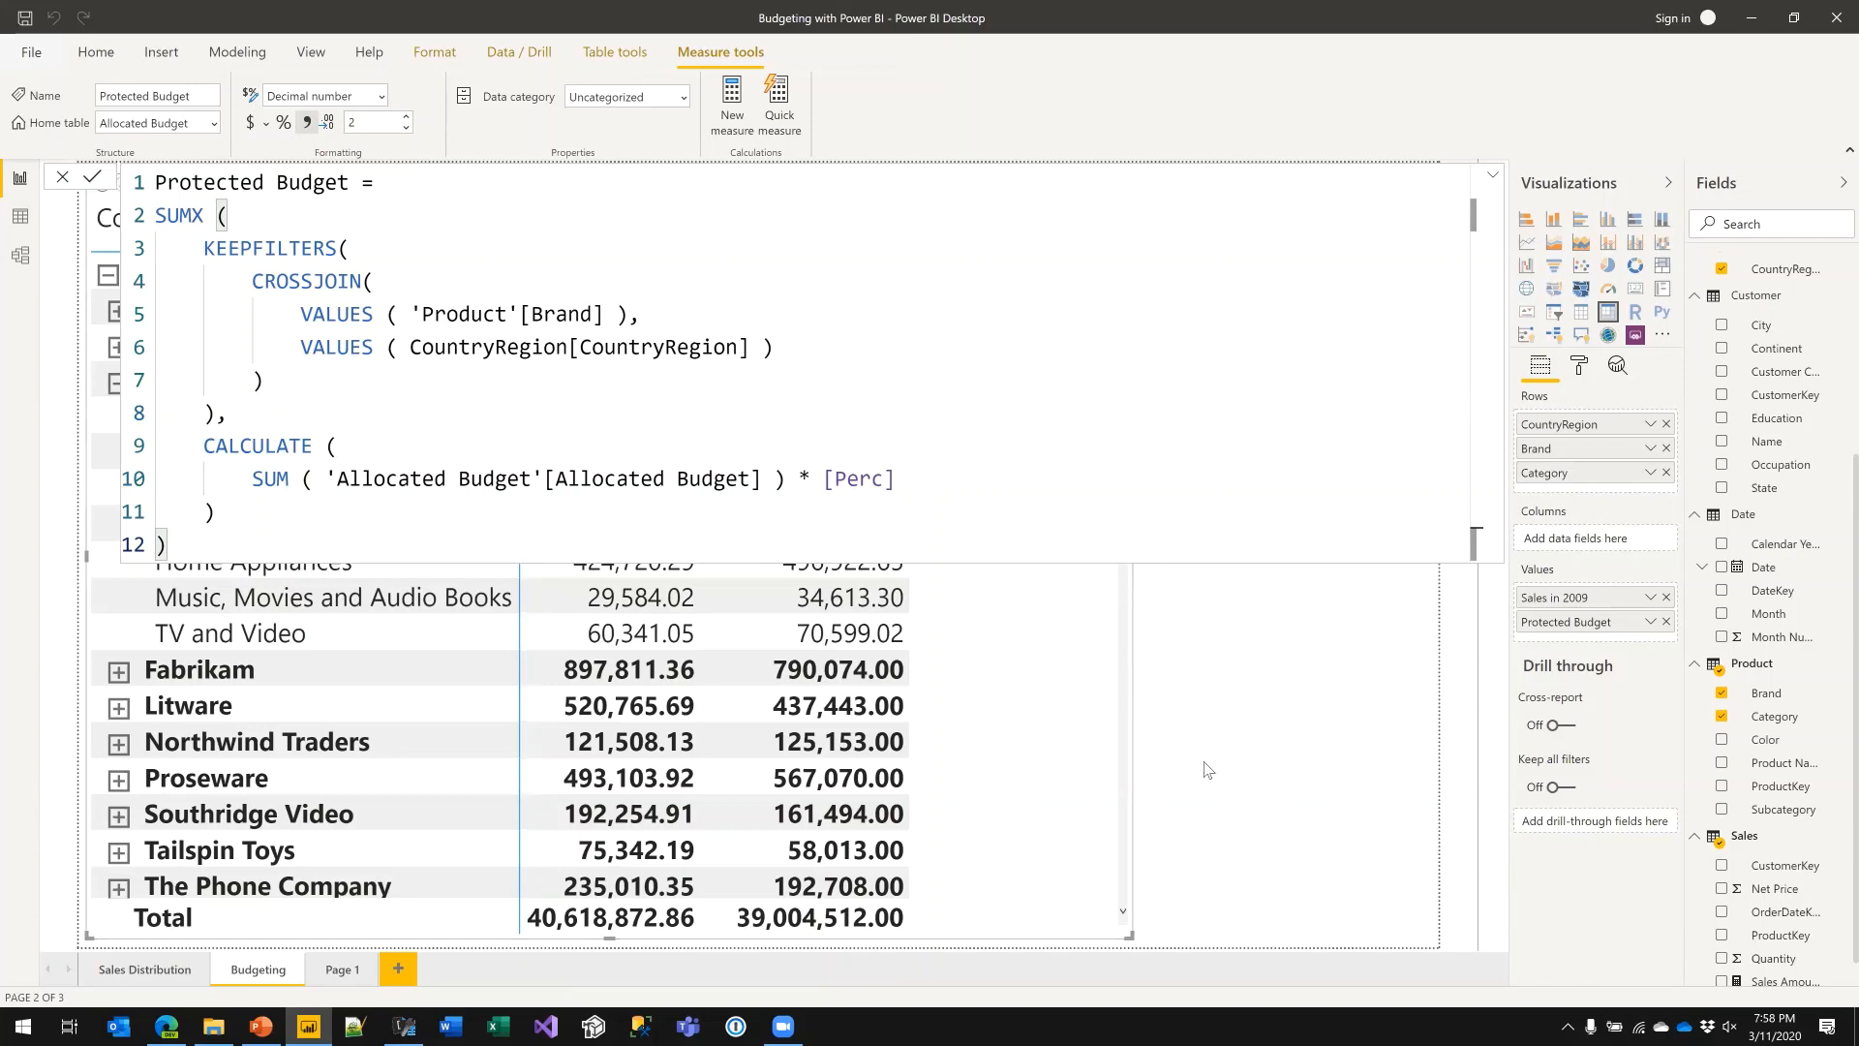
left_click(1150, 738)
left_click(1071, 680)
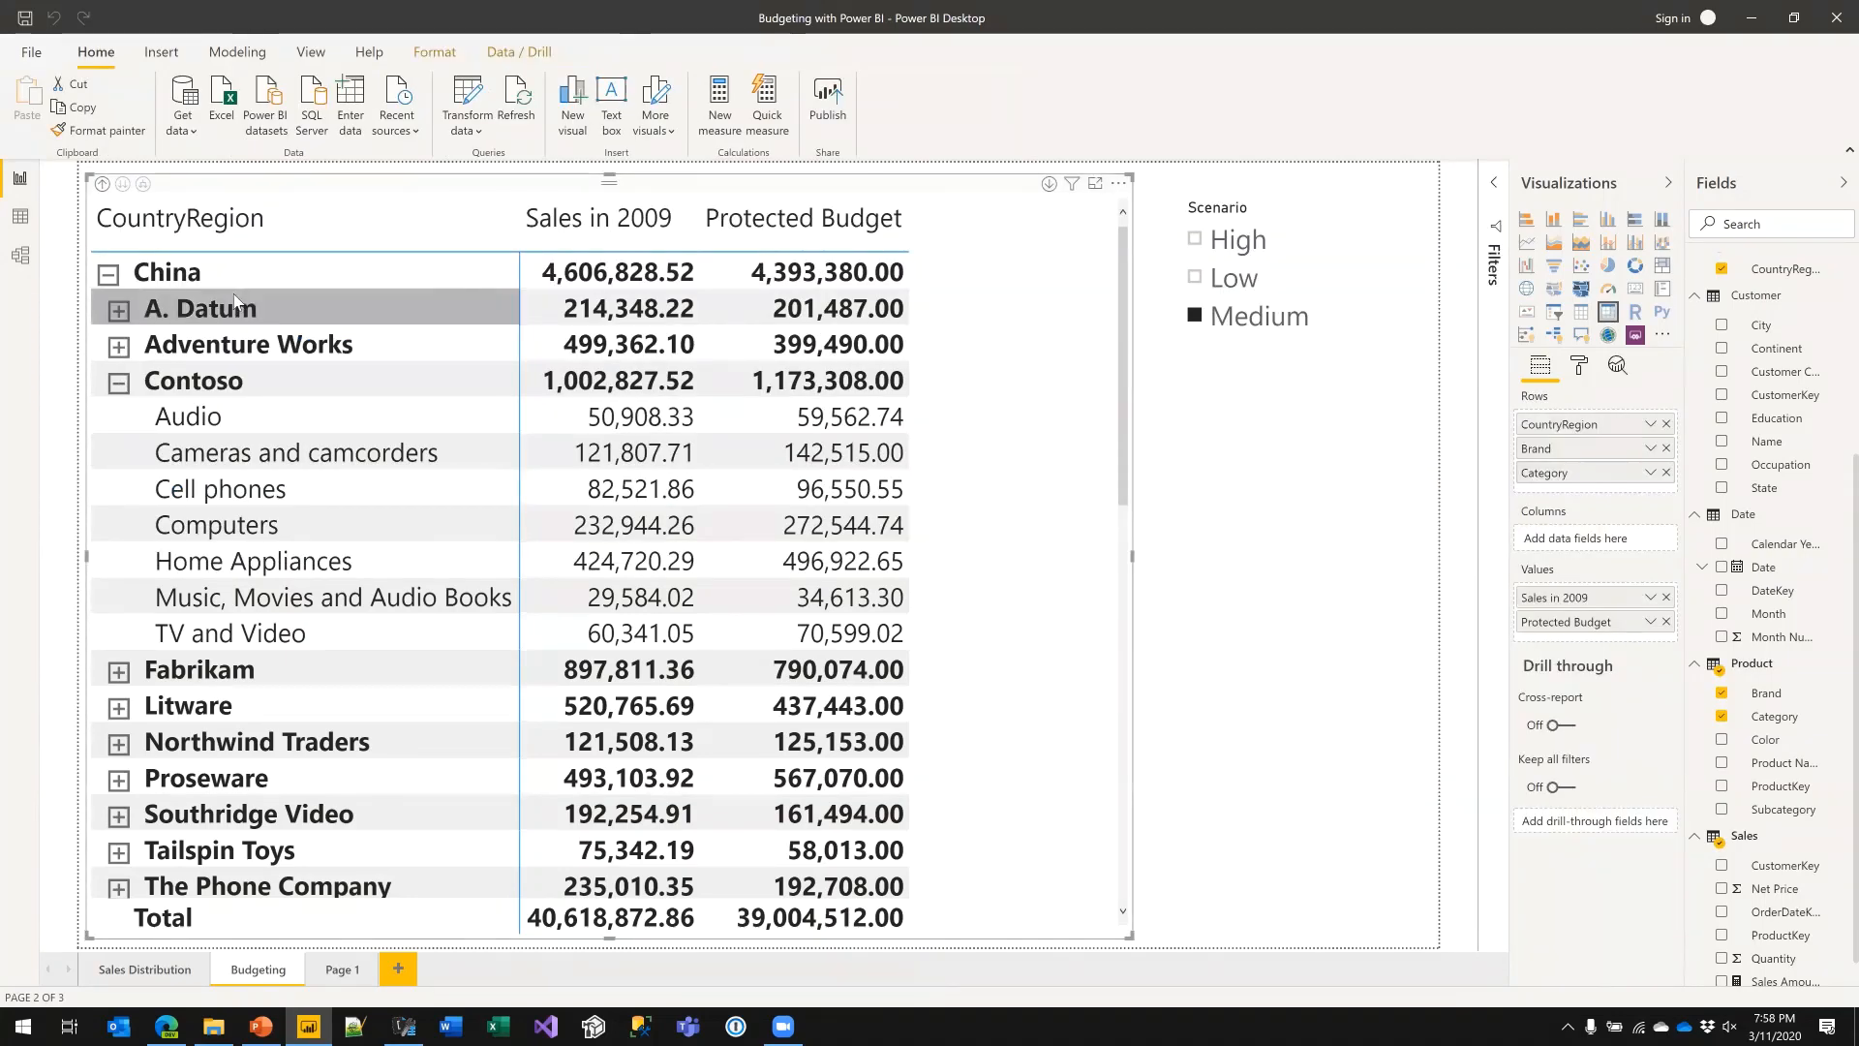
- Remove CountryRegion from the matrix rows so only Brand and Category group the sales and Protected Budget
left_click(1664, 425)
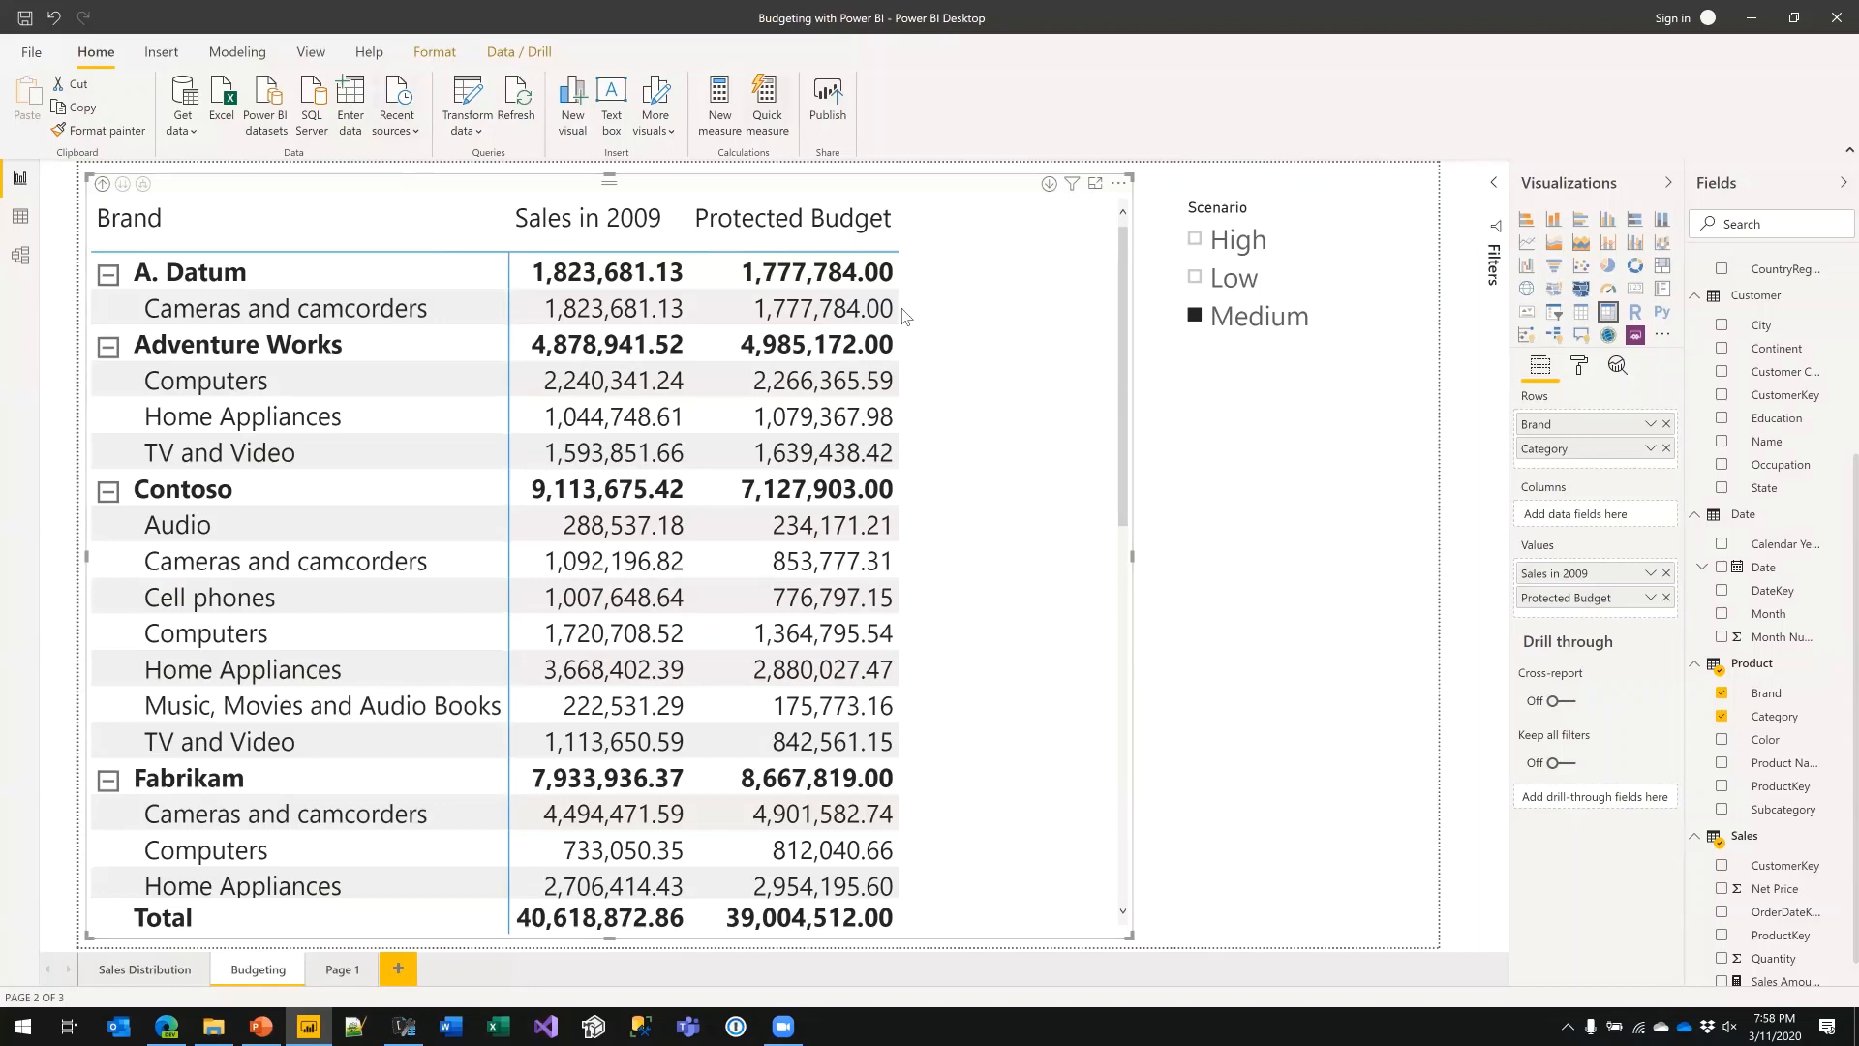
left_click(1269, 435)
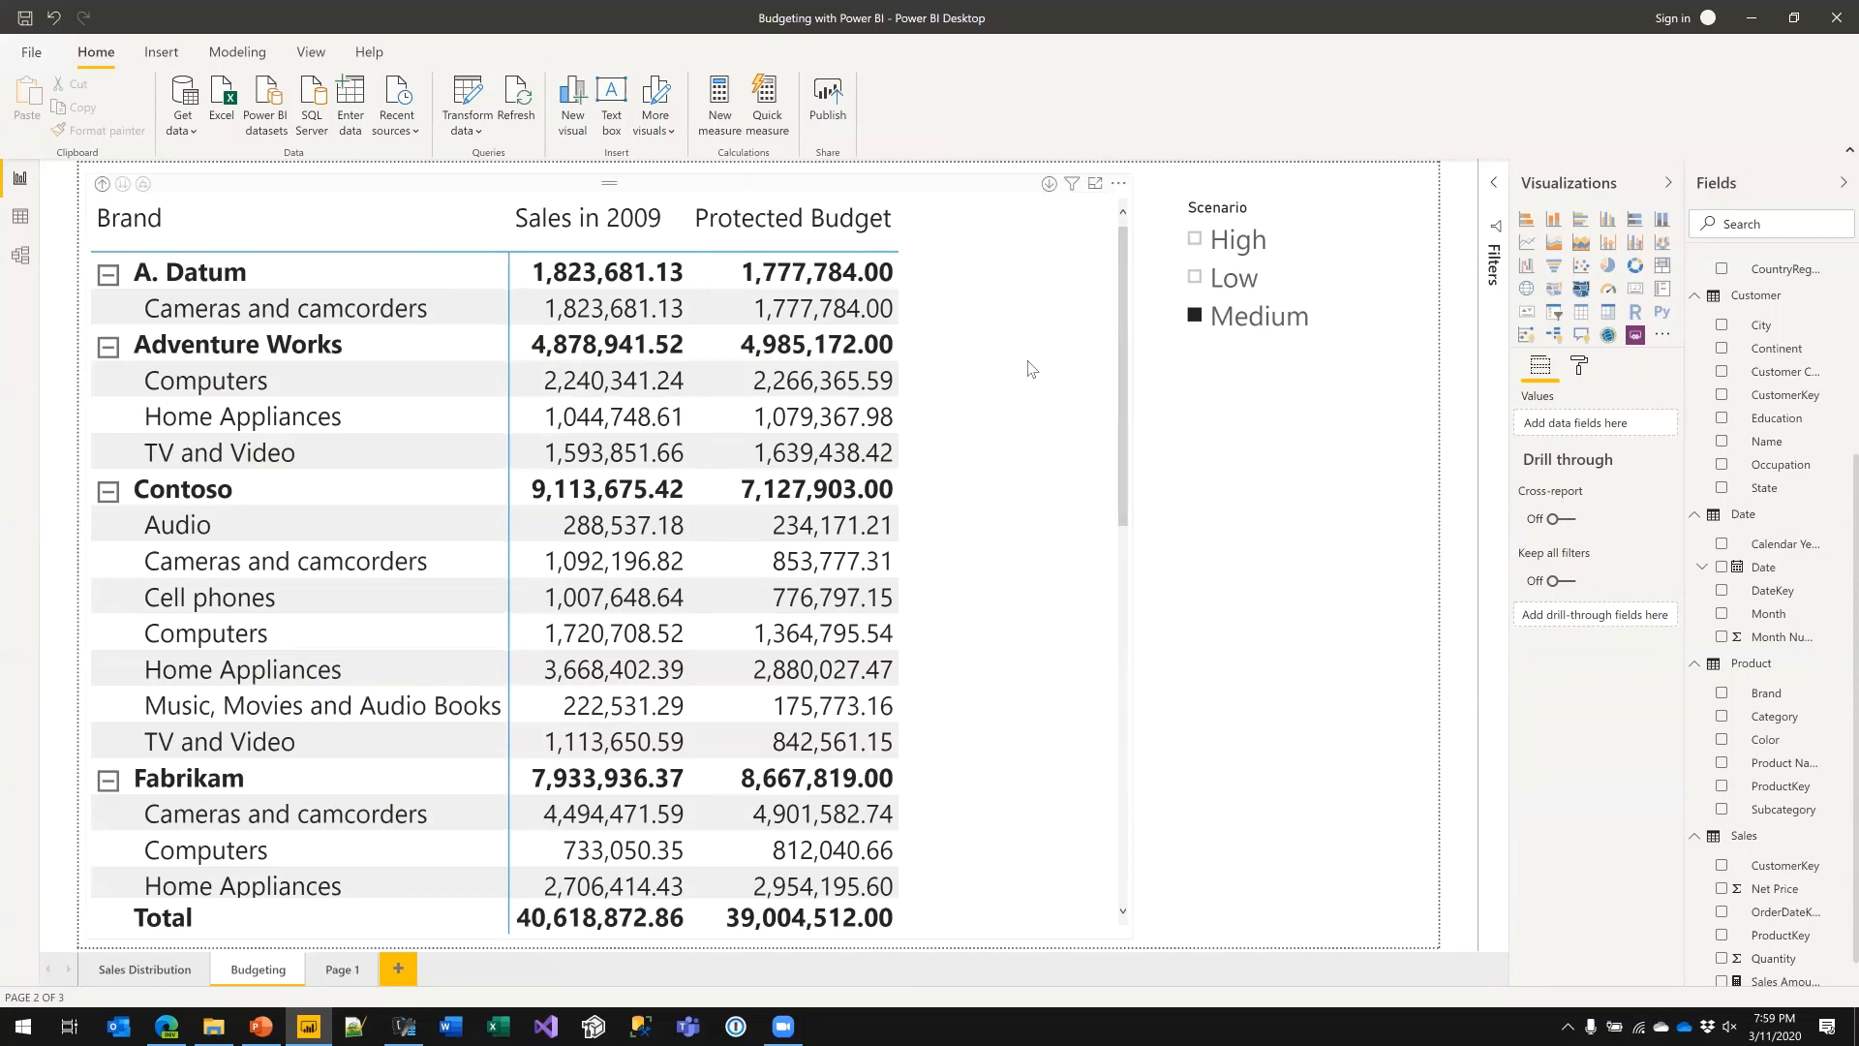
left_click(1052, 277)
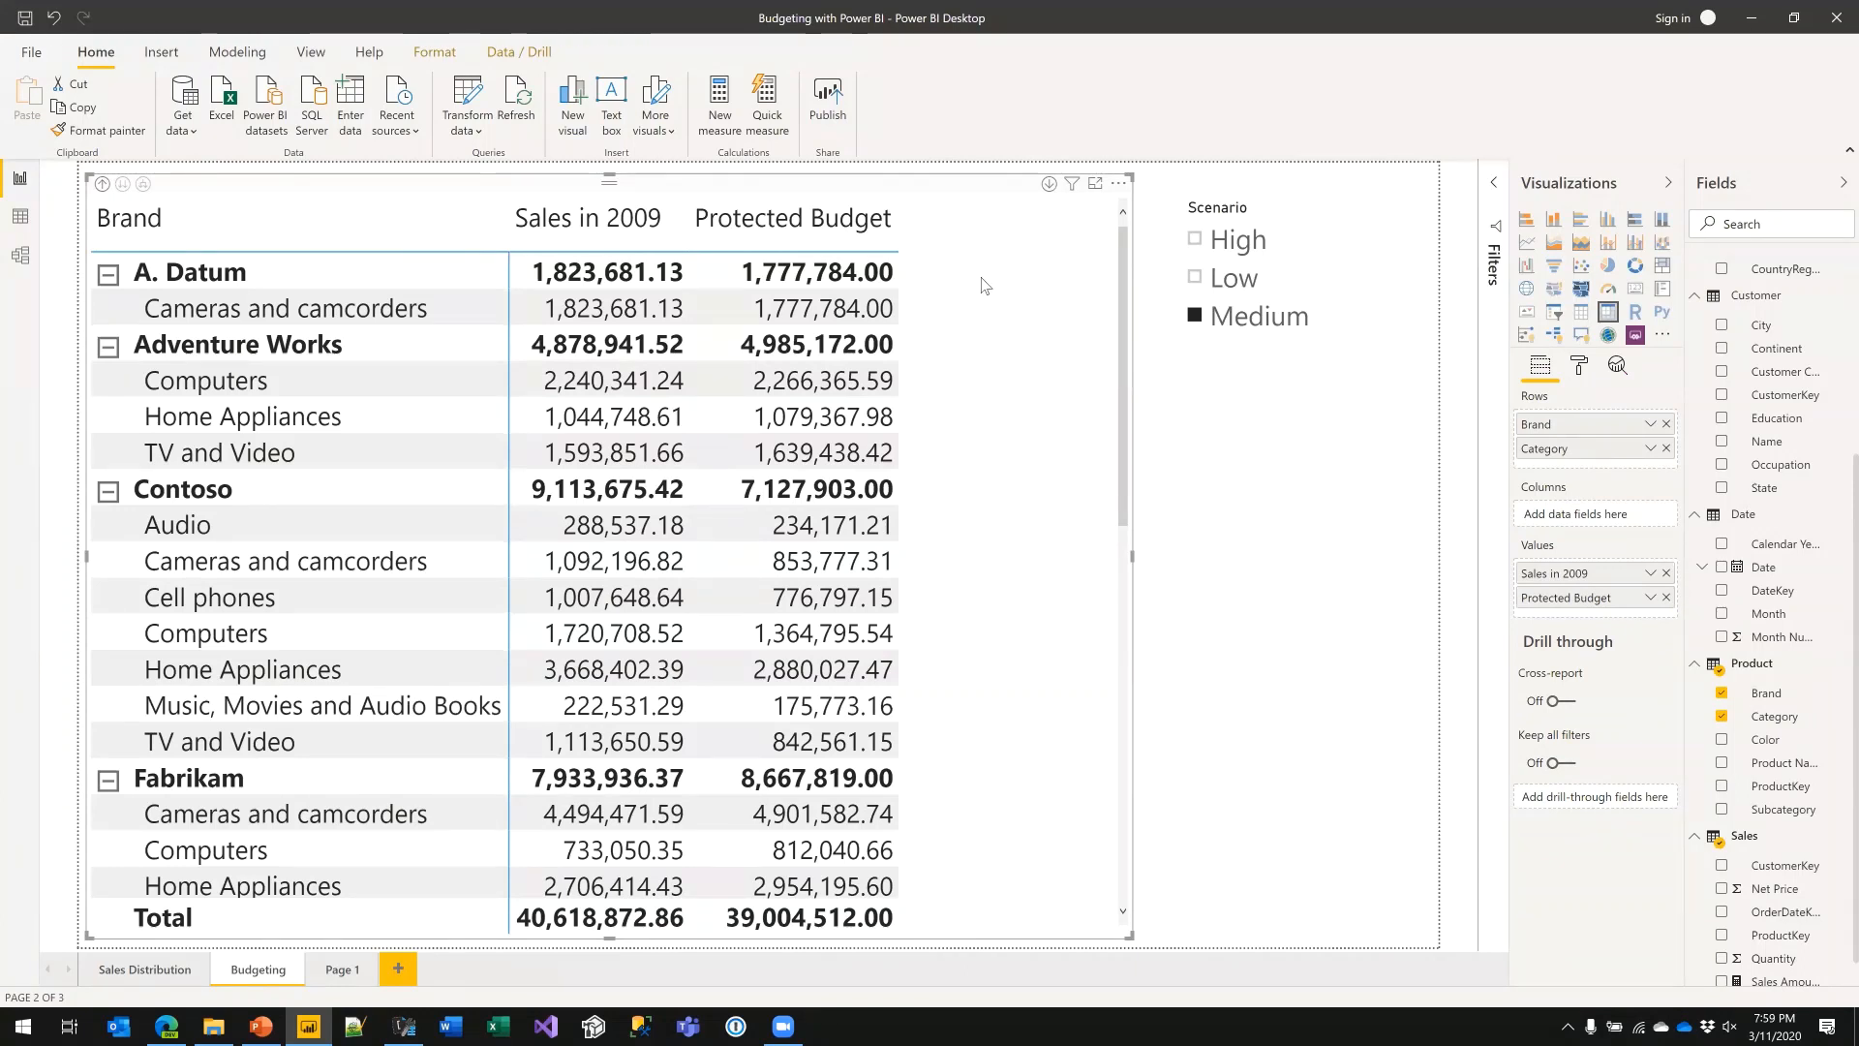
- In the model diagram, place the Budget table beside Allocated Budget and shift Allocated Budget slightly
left_click(19, 258)
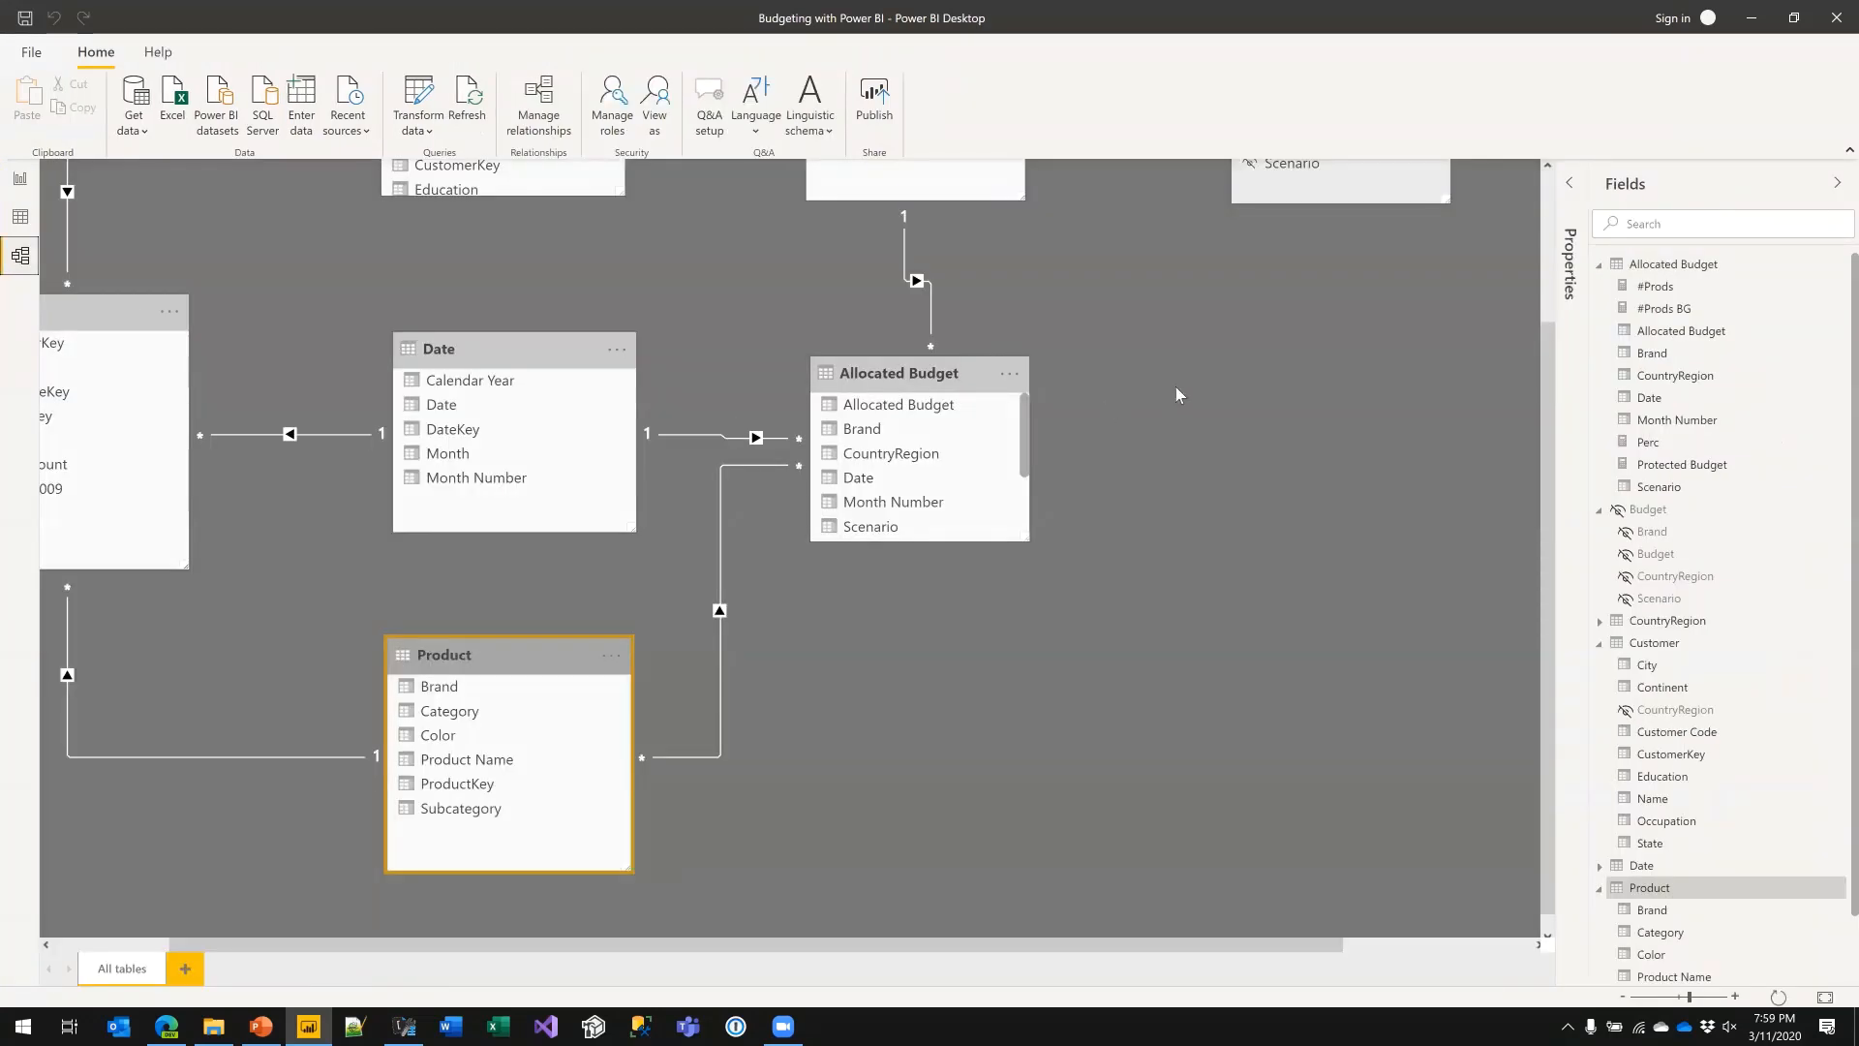
scroll(1122, 308, "up", 2)
left_click_drag(1345, 307, 1275, 579)
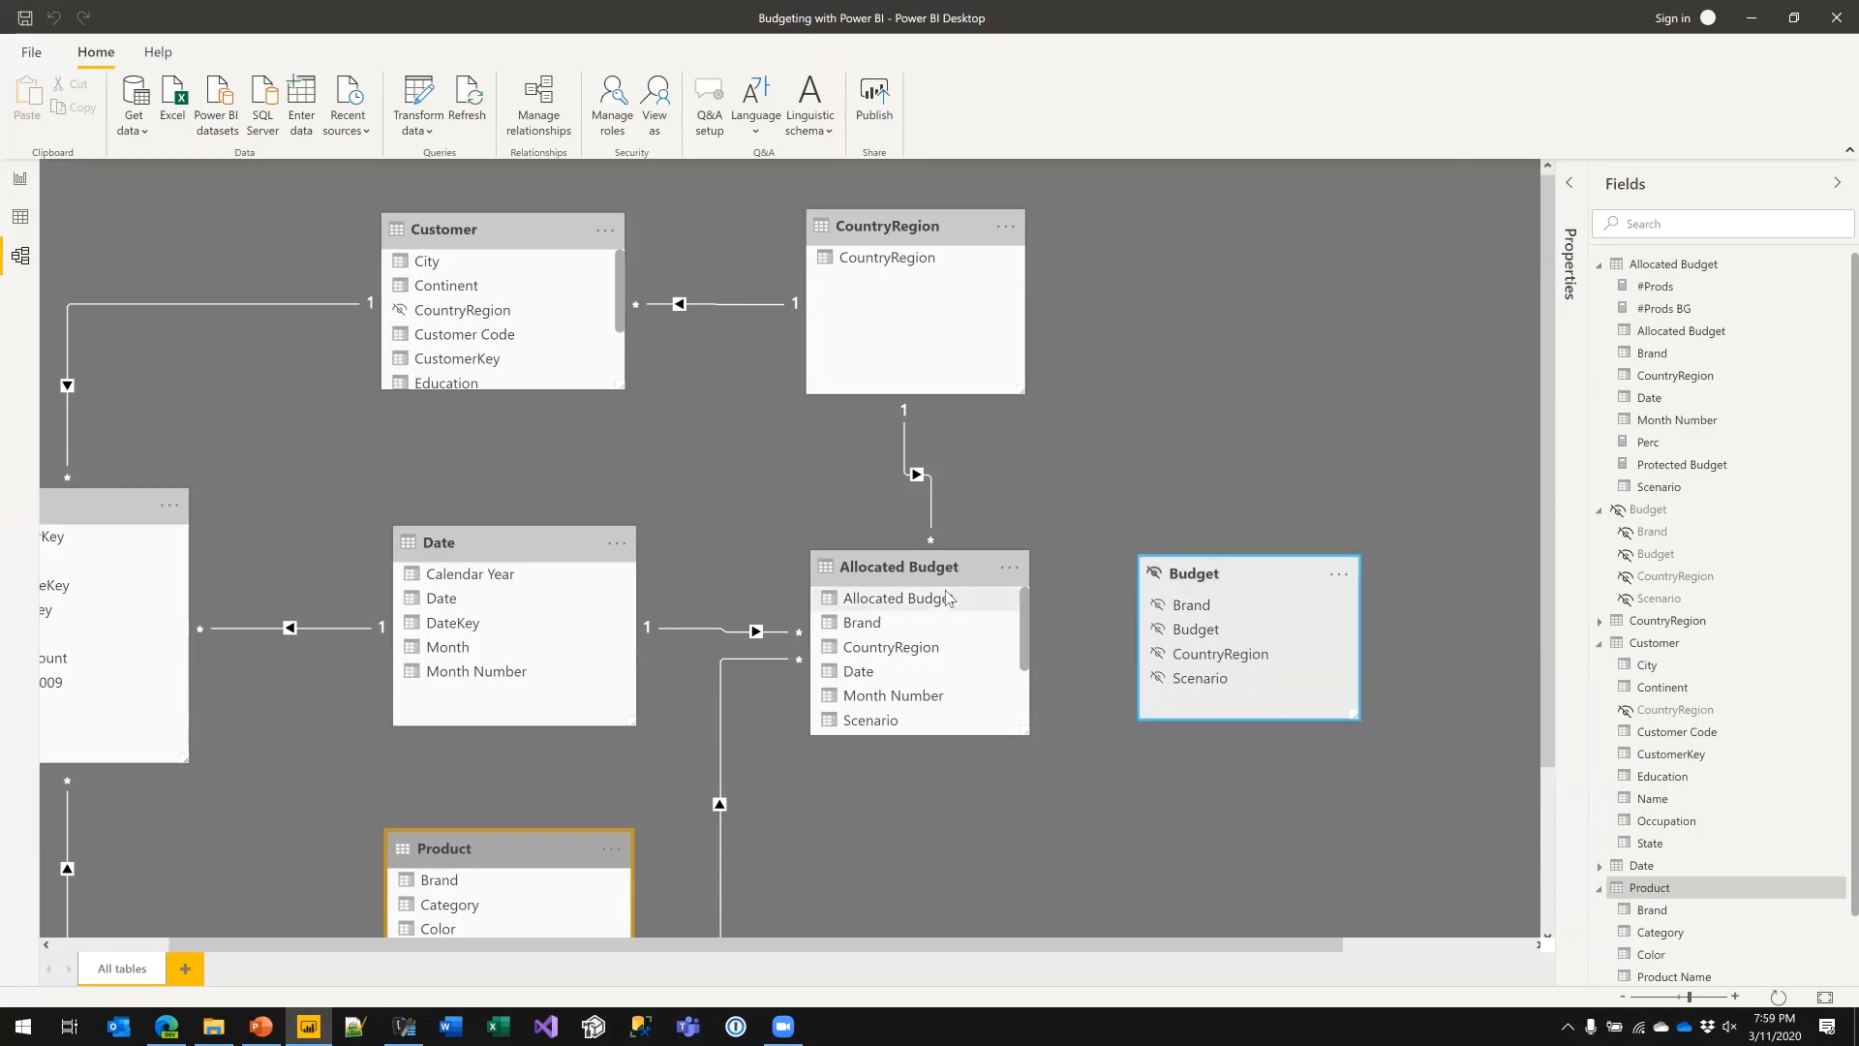
left_click_drag(936, 566, 954, 548)
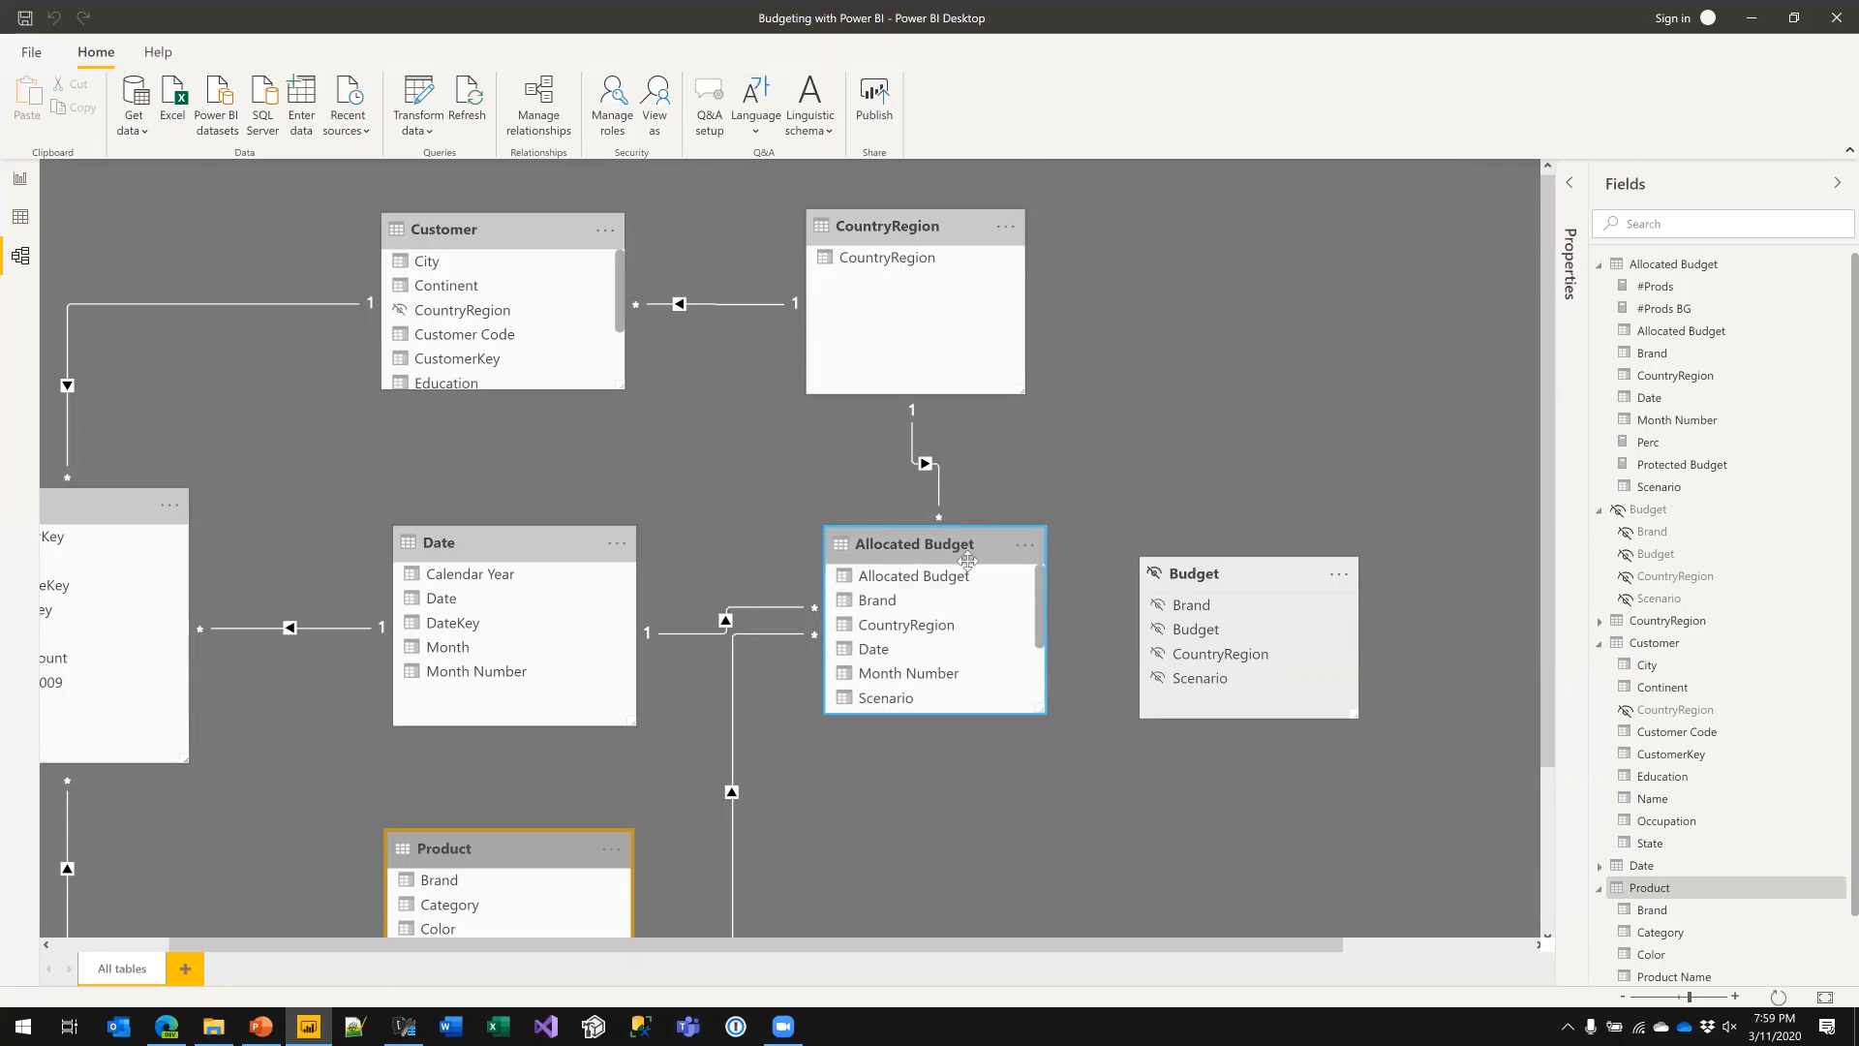
- Examine the full DAX definition of the Allocated Budget calculated table and return to the Budgeting report page
left_click(21, 217)
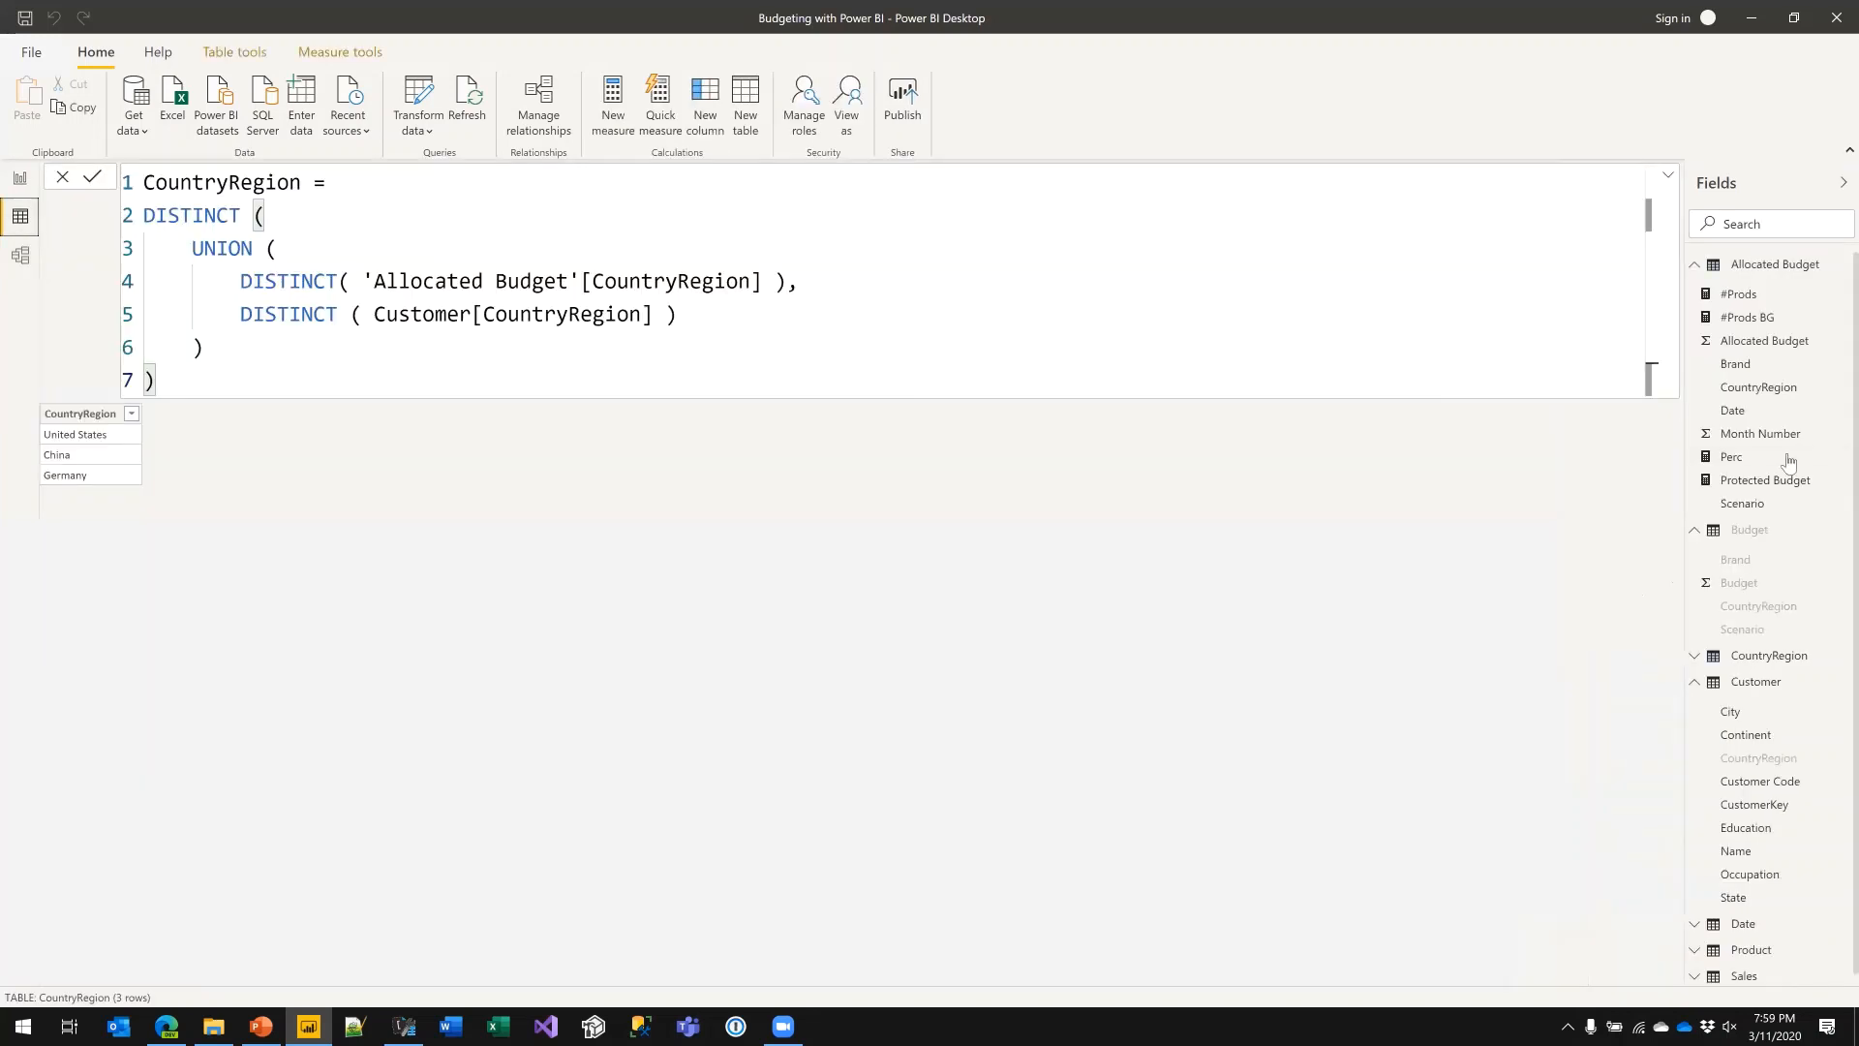
left_click(1743, 265)
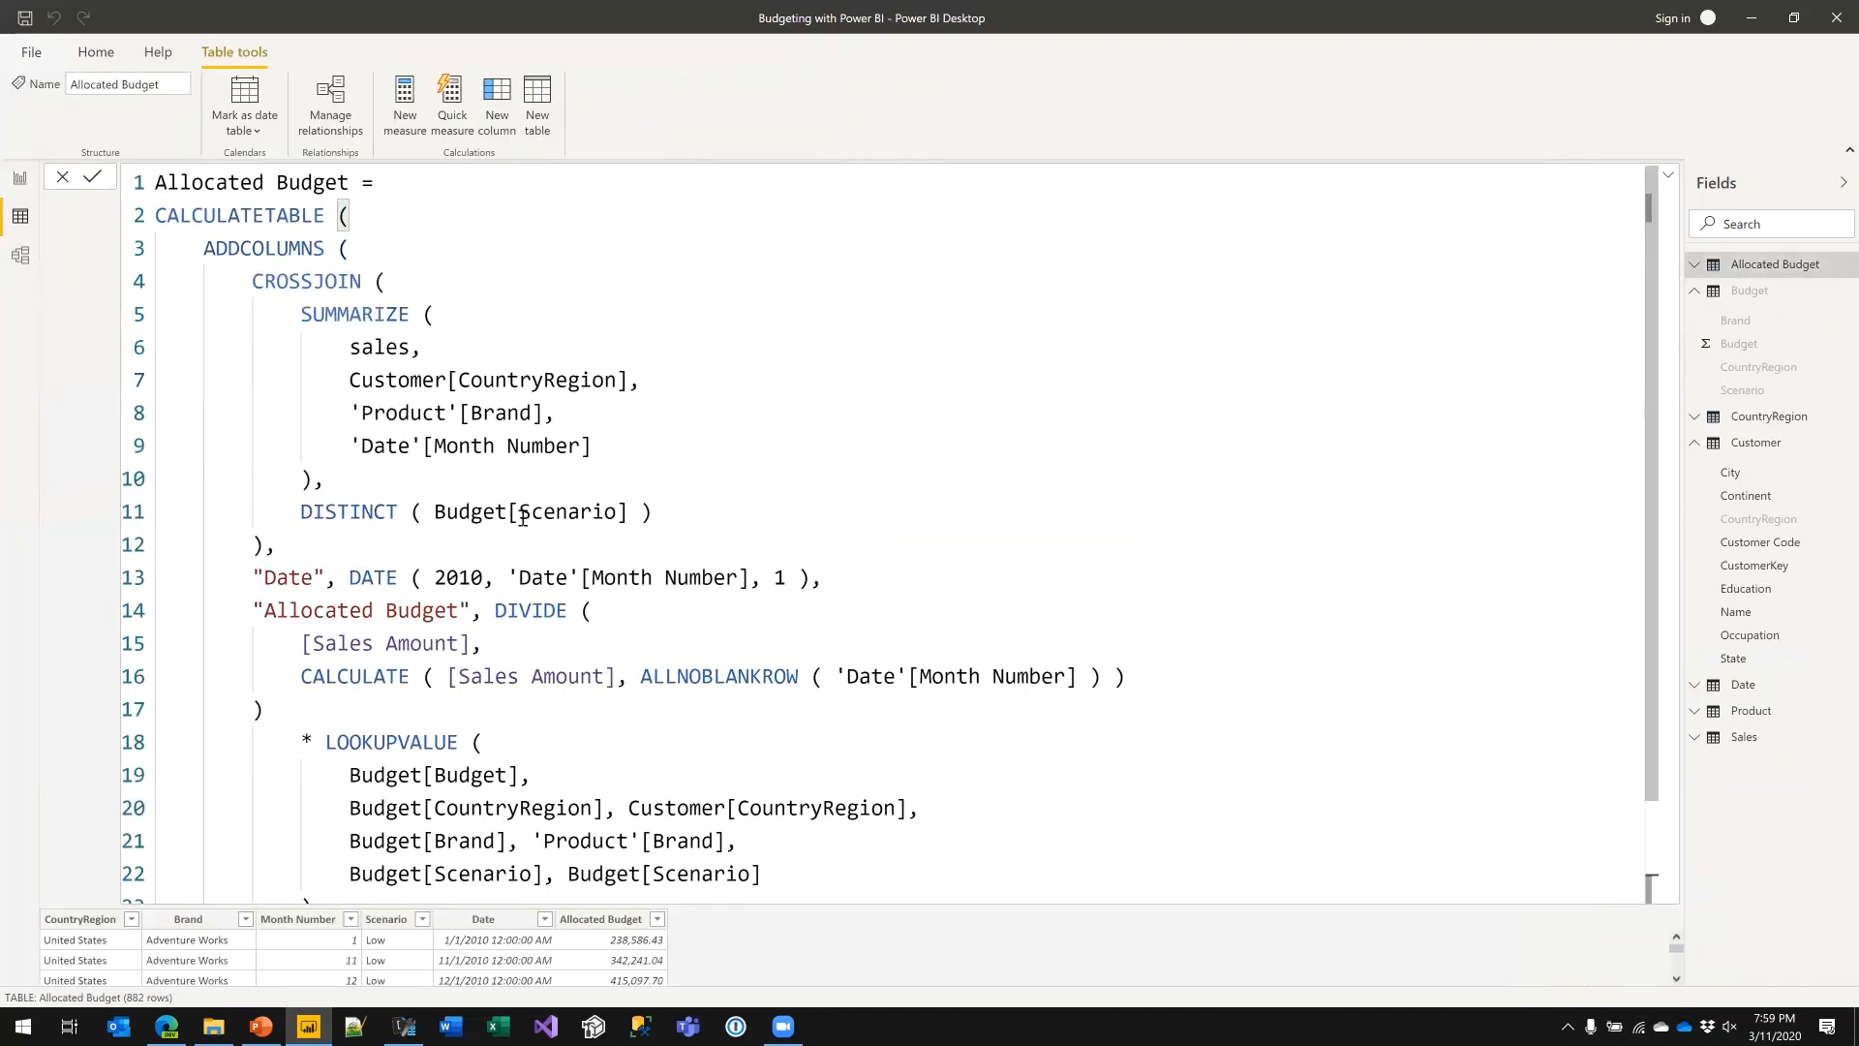
scroll(503, 482, "down", 2)
scroll(517, 588, "up", 2)
scroll(383, 281, "down", 2)
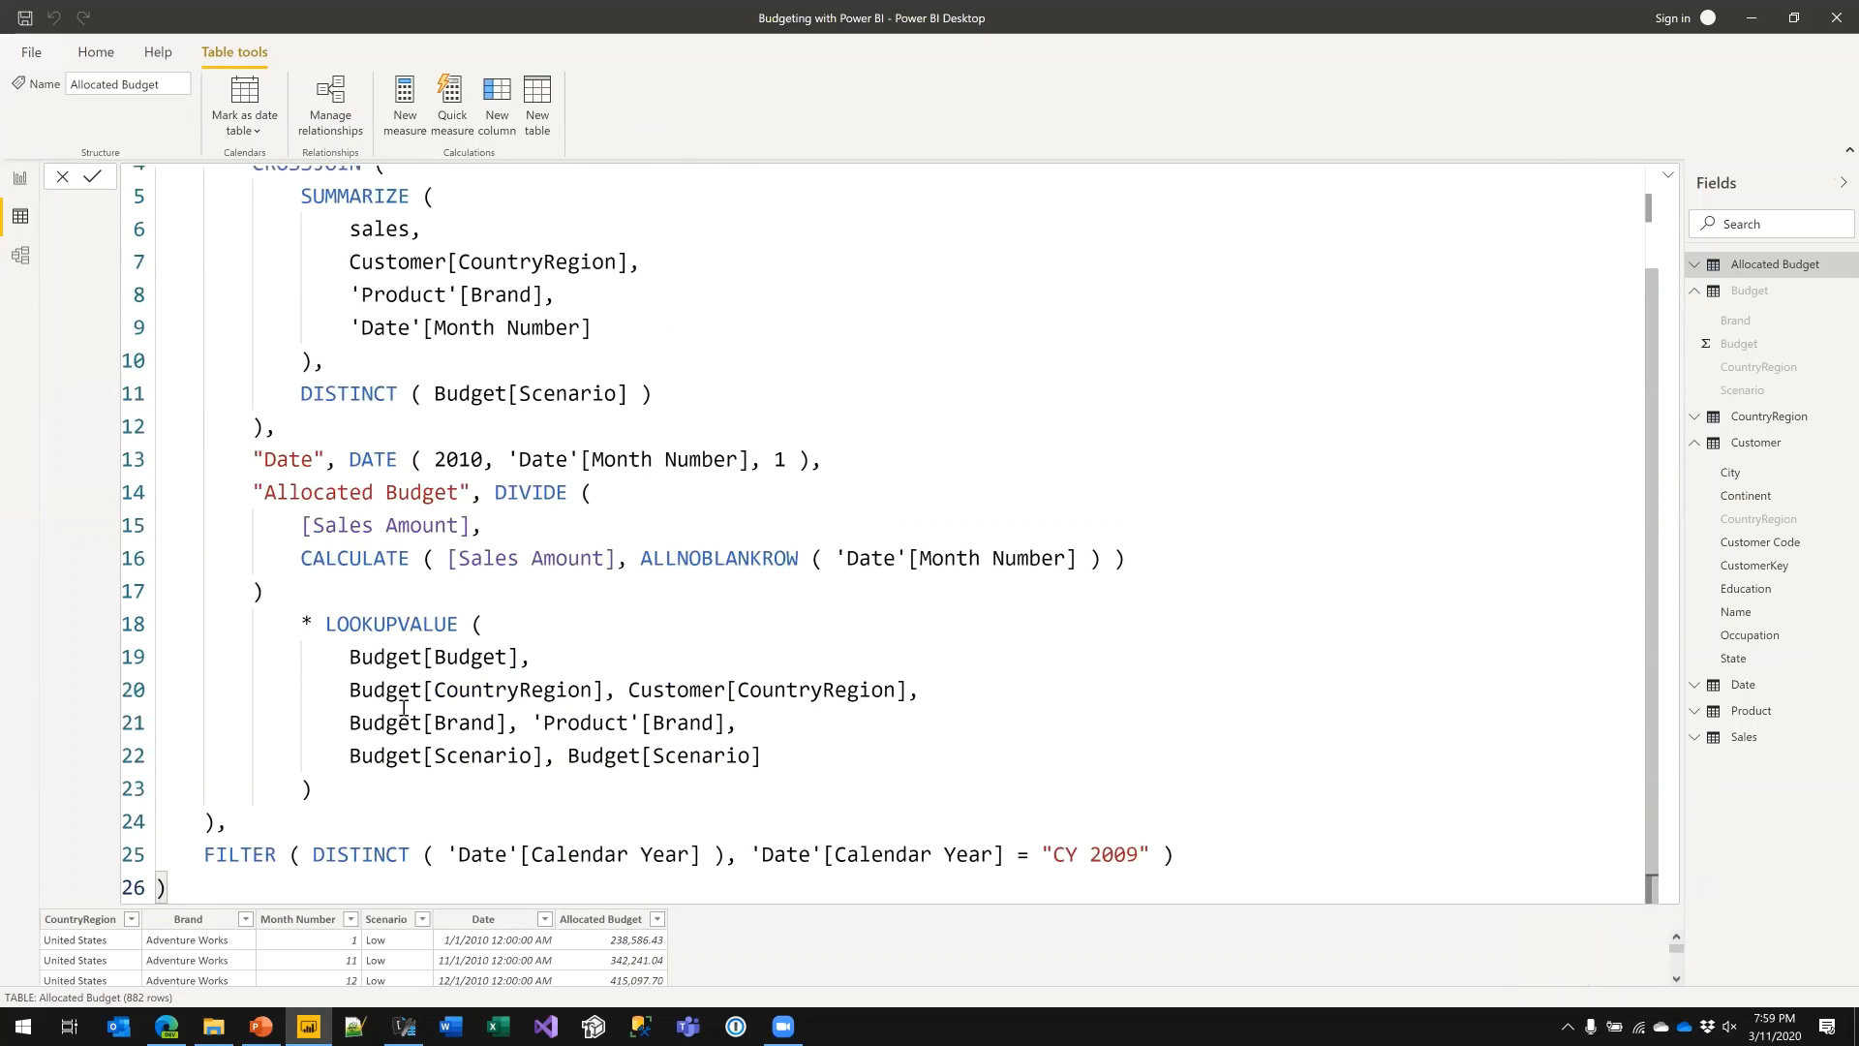
scroll(415, 436, "up", 2)
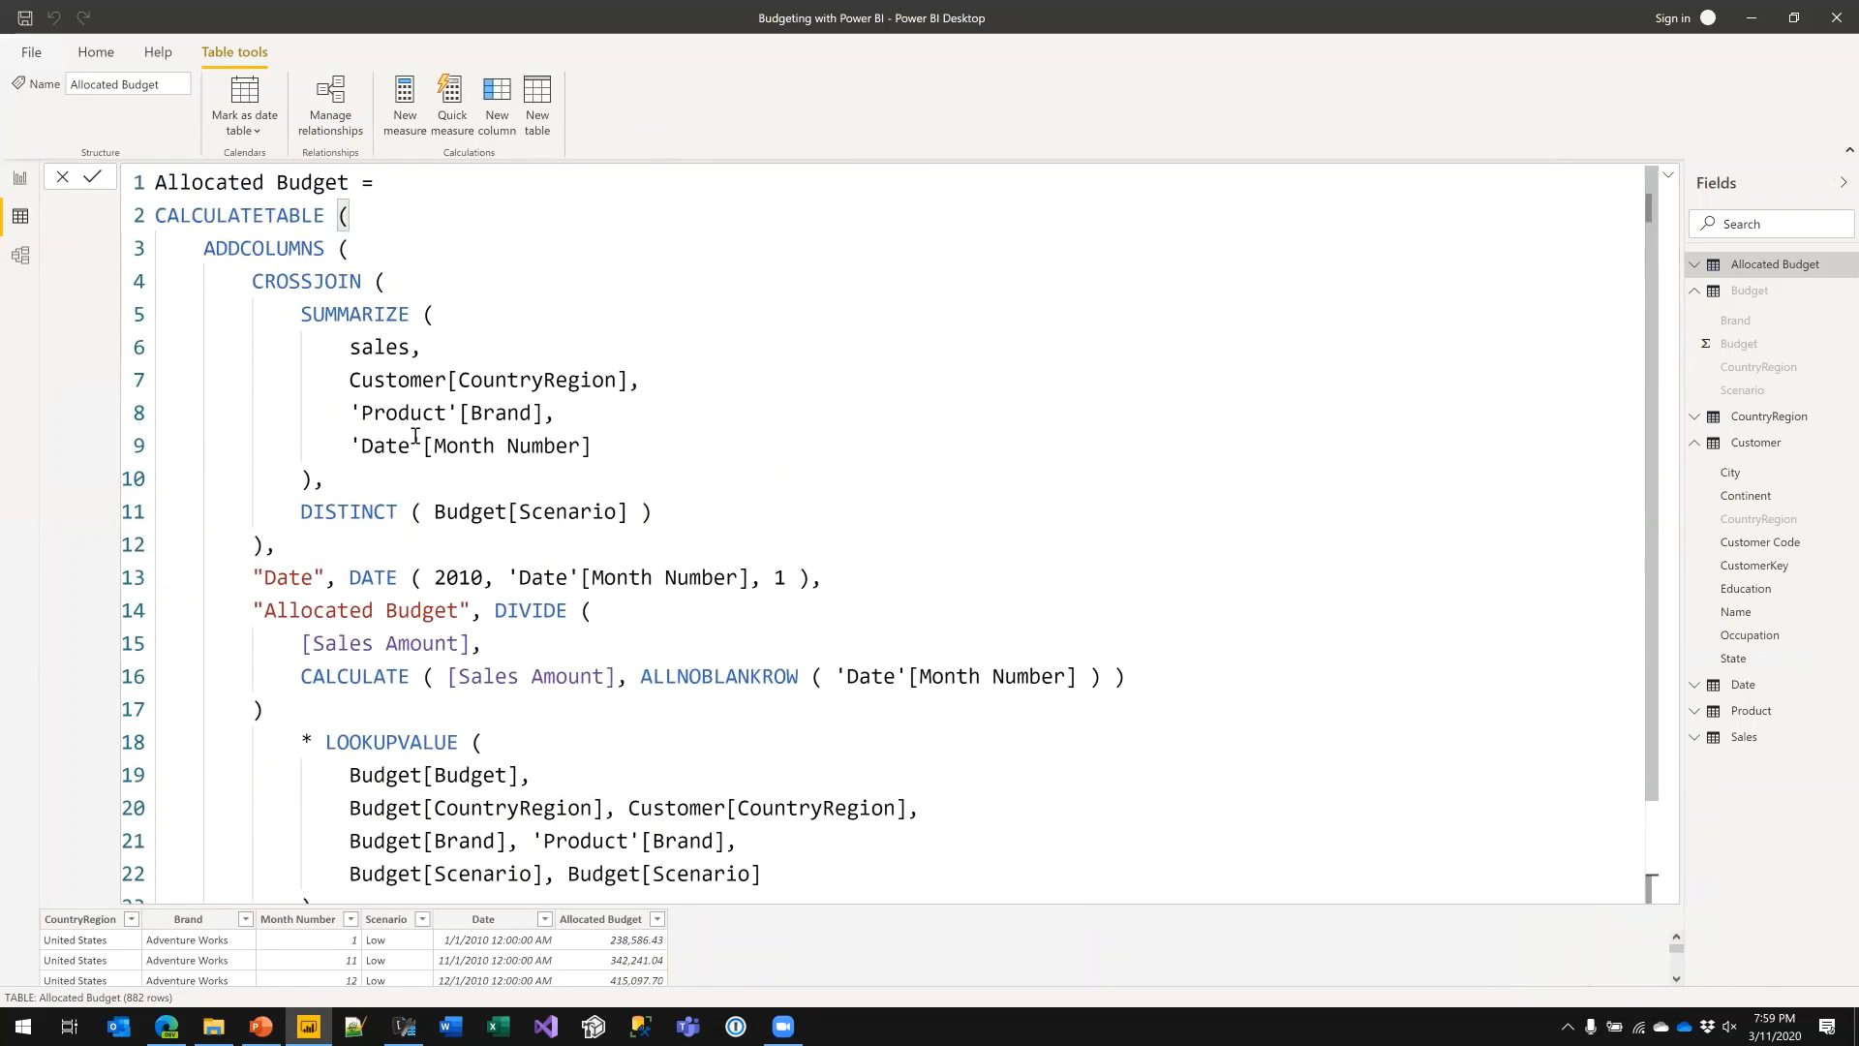
left_click(19, 184)
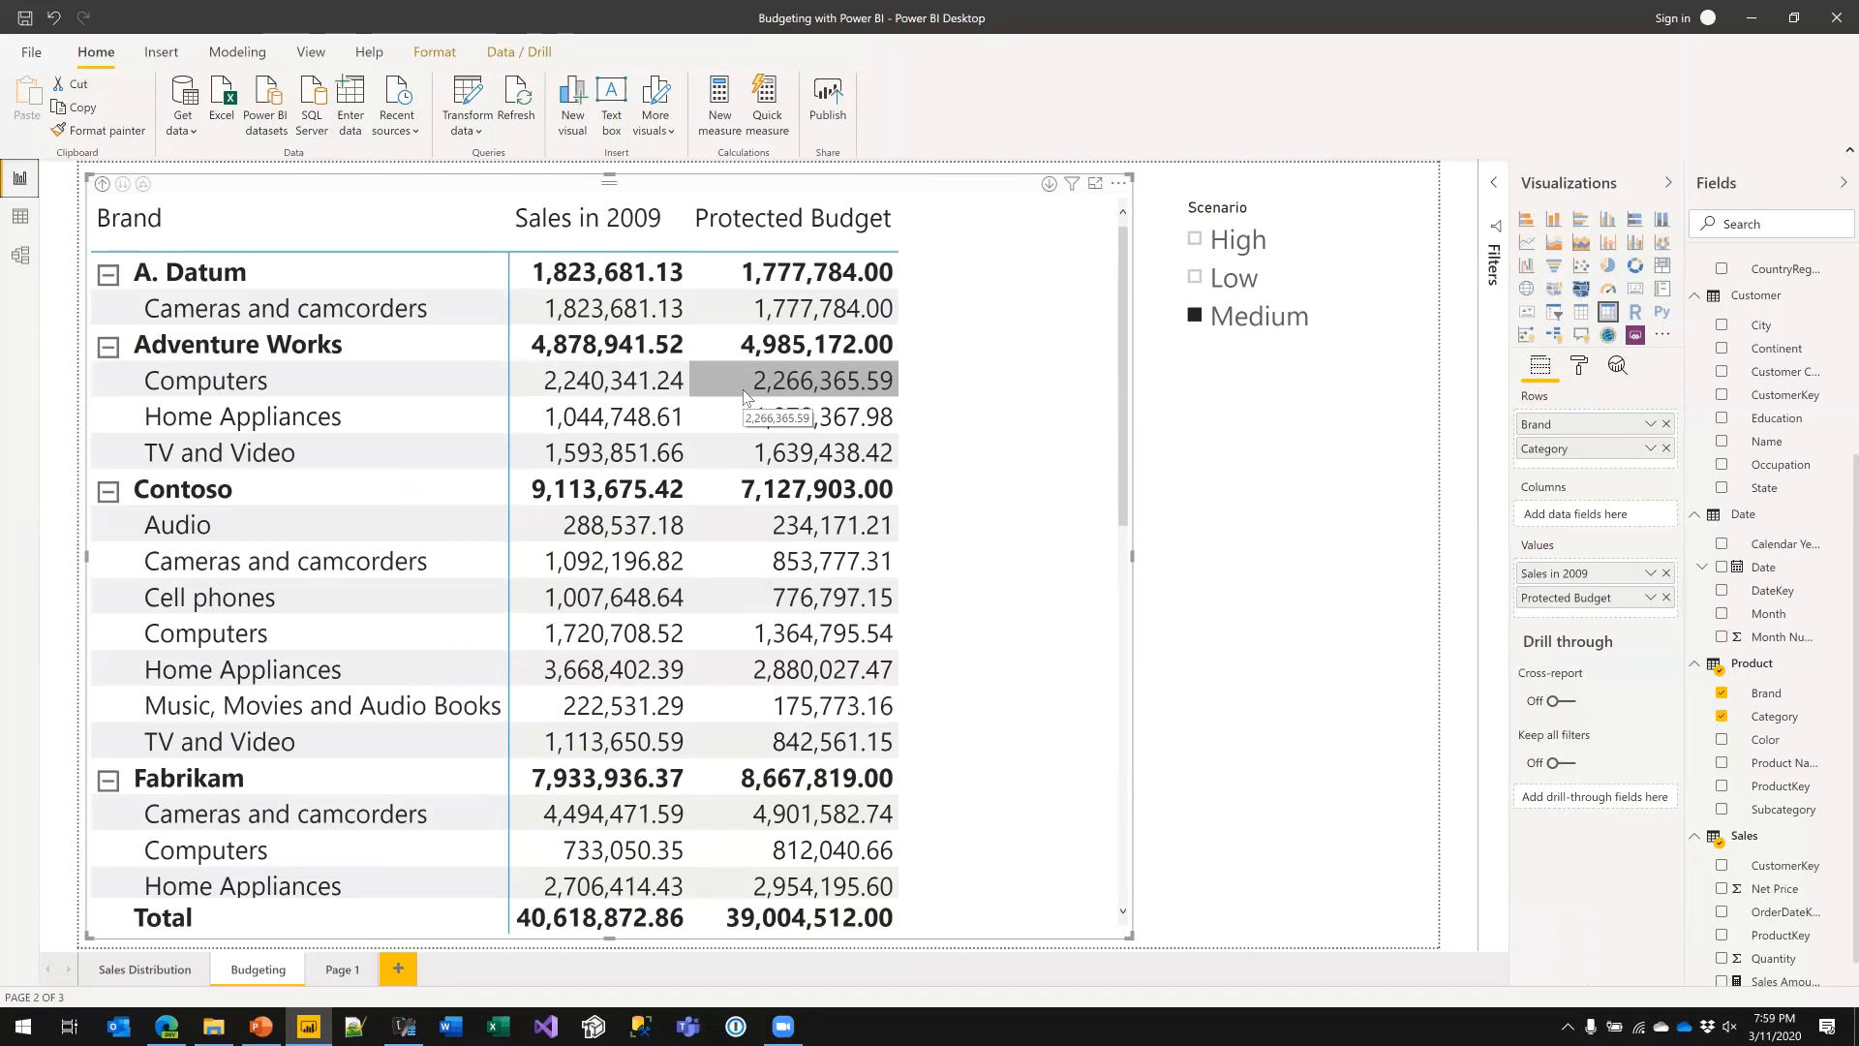
- Examine how the Date, Product and CountryRegion tables relate to Allocated Budget and Budget in the model diagram
left_click(19, 255)
left_click(618, 536)
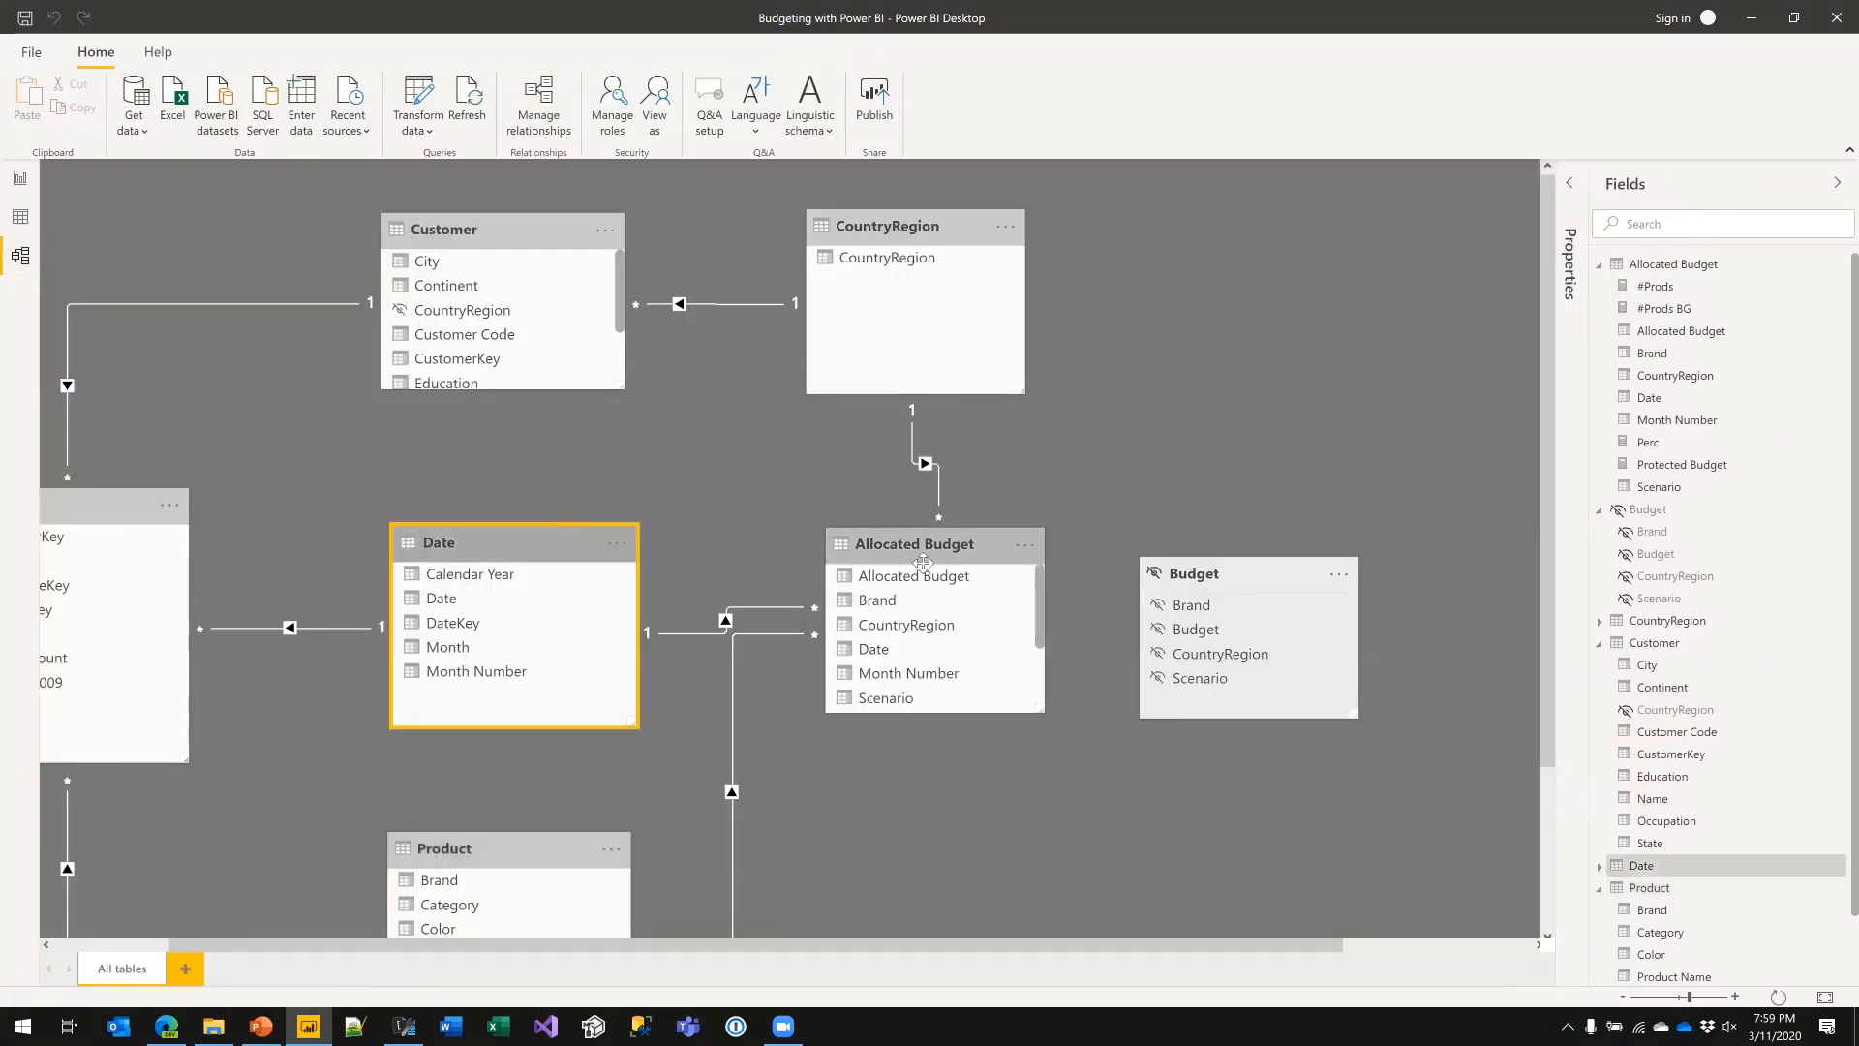
left_click(1229, 590)
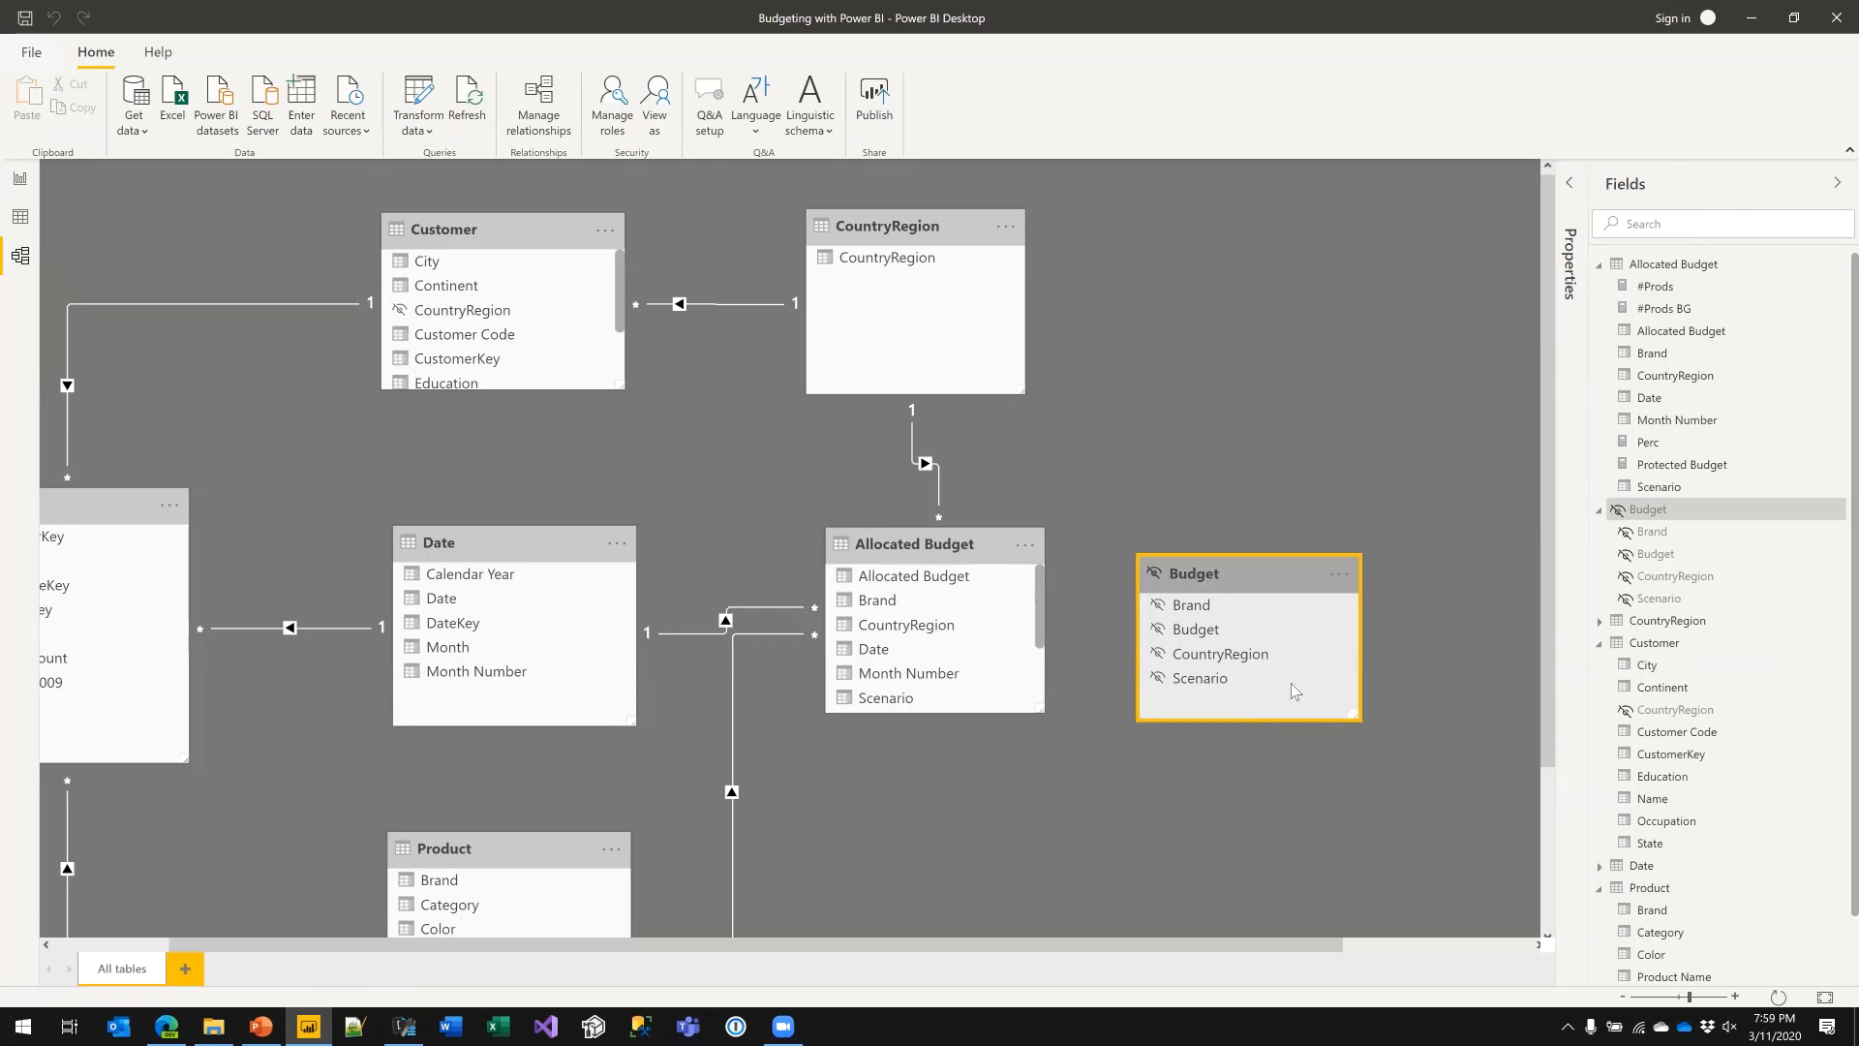
left_click(507, 537)
left_click(515, 847)
scroll(516, 852, "down", 2)
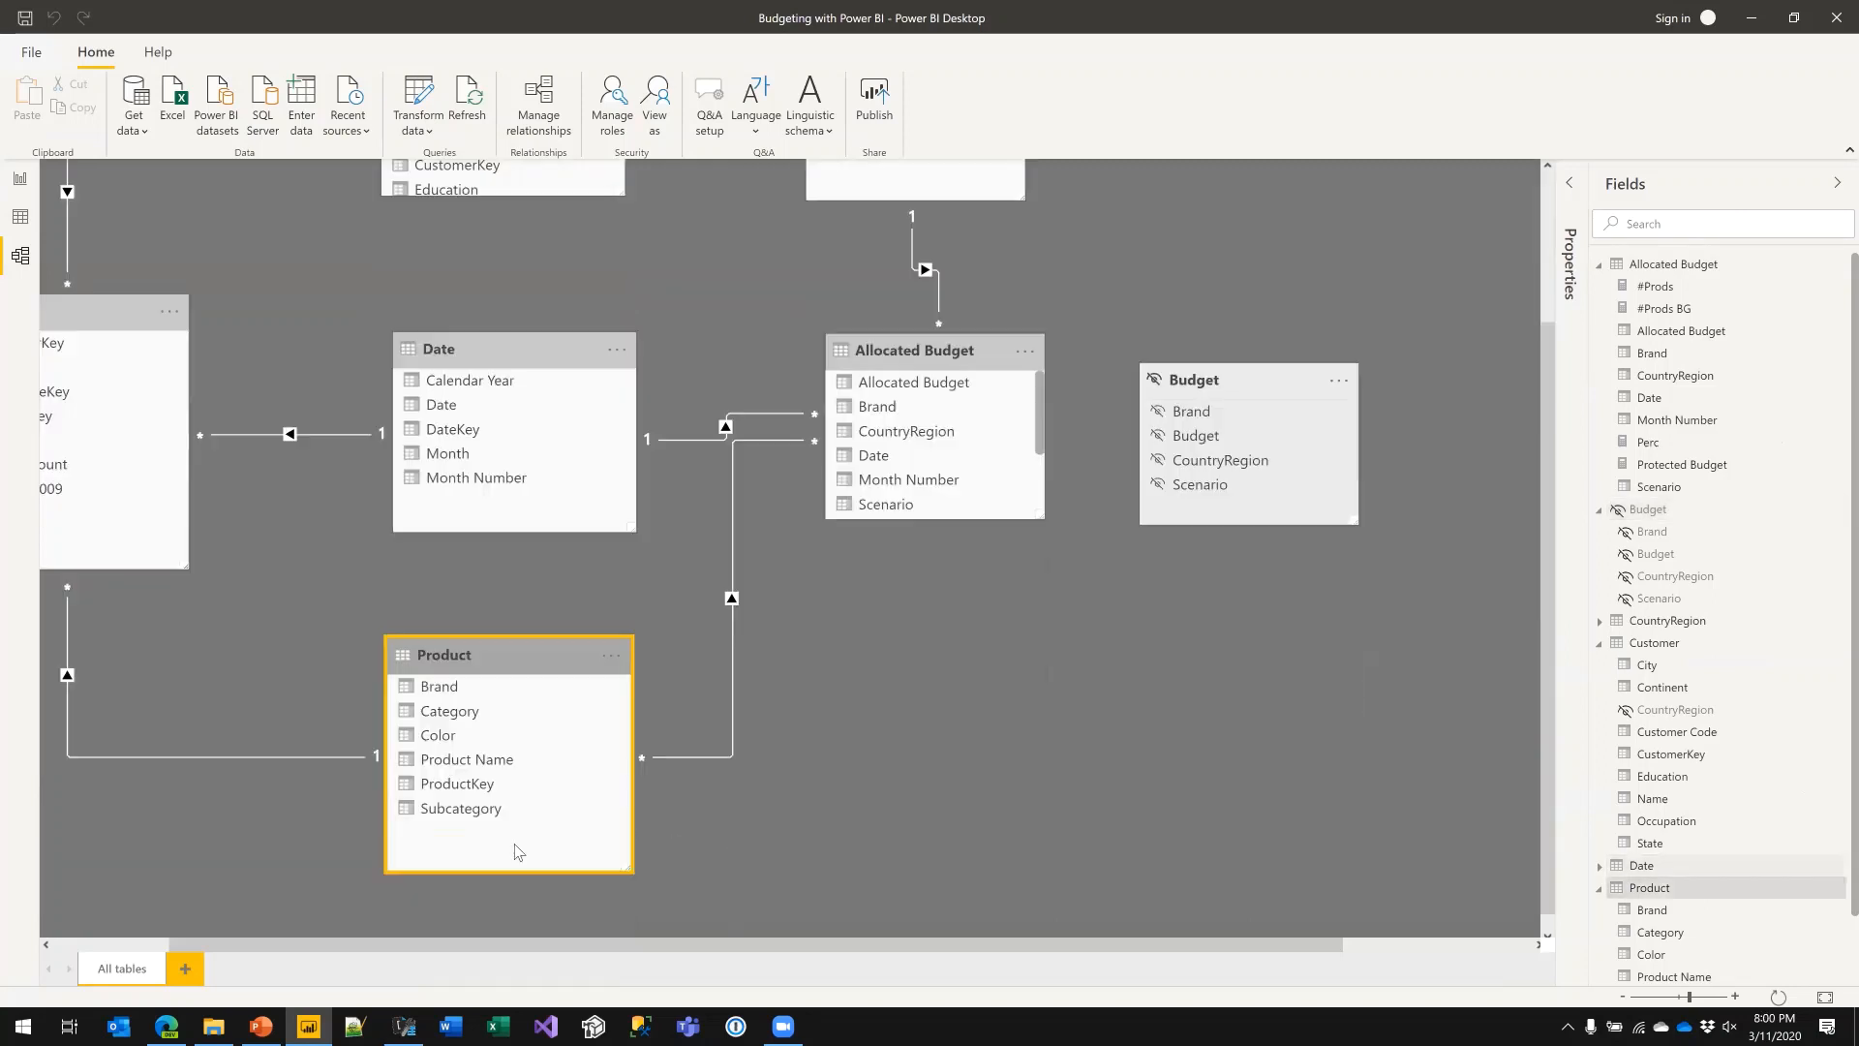
left_click(1249, 381)
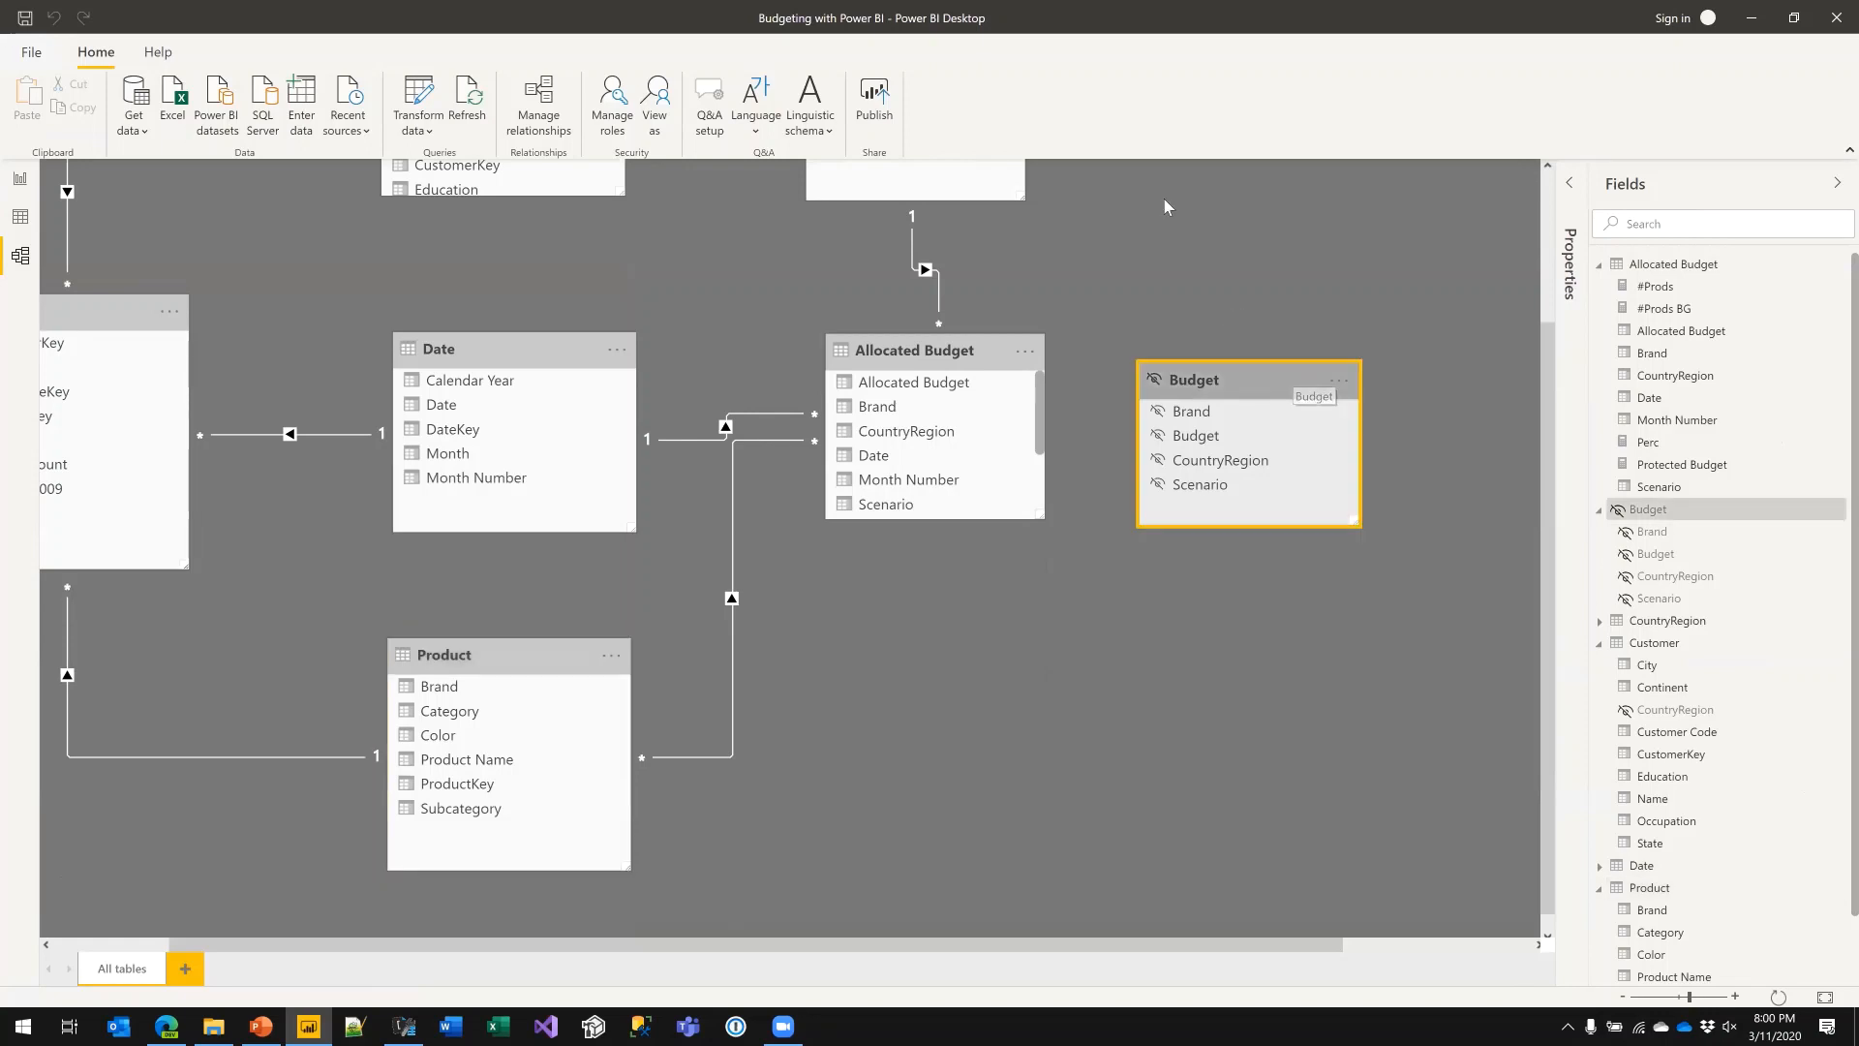
scroll(1164, 206, "up", 2)
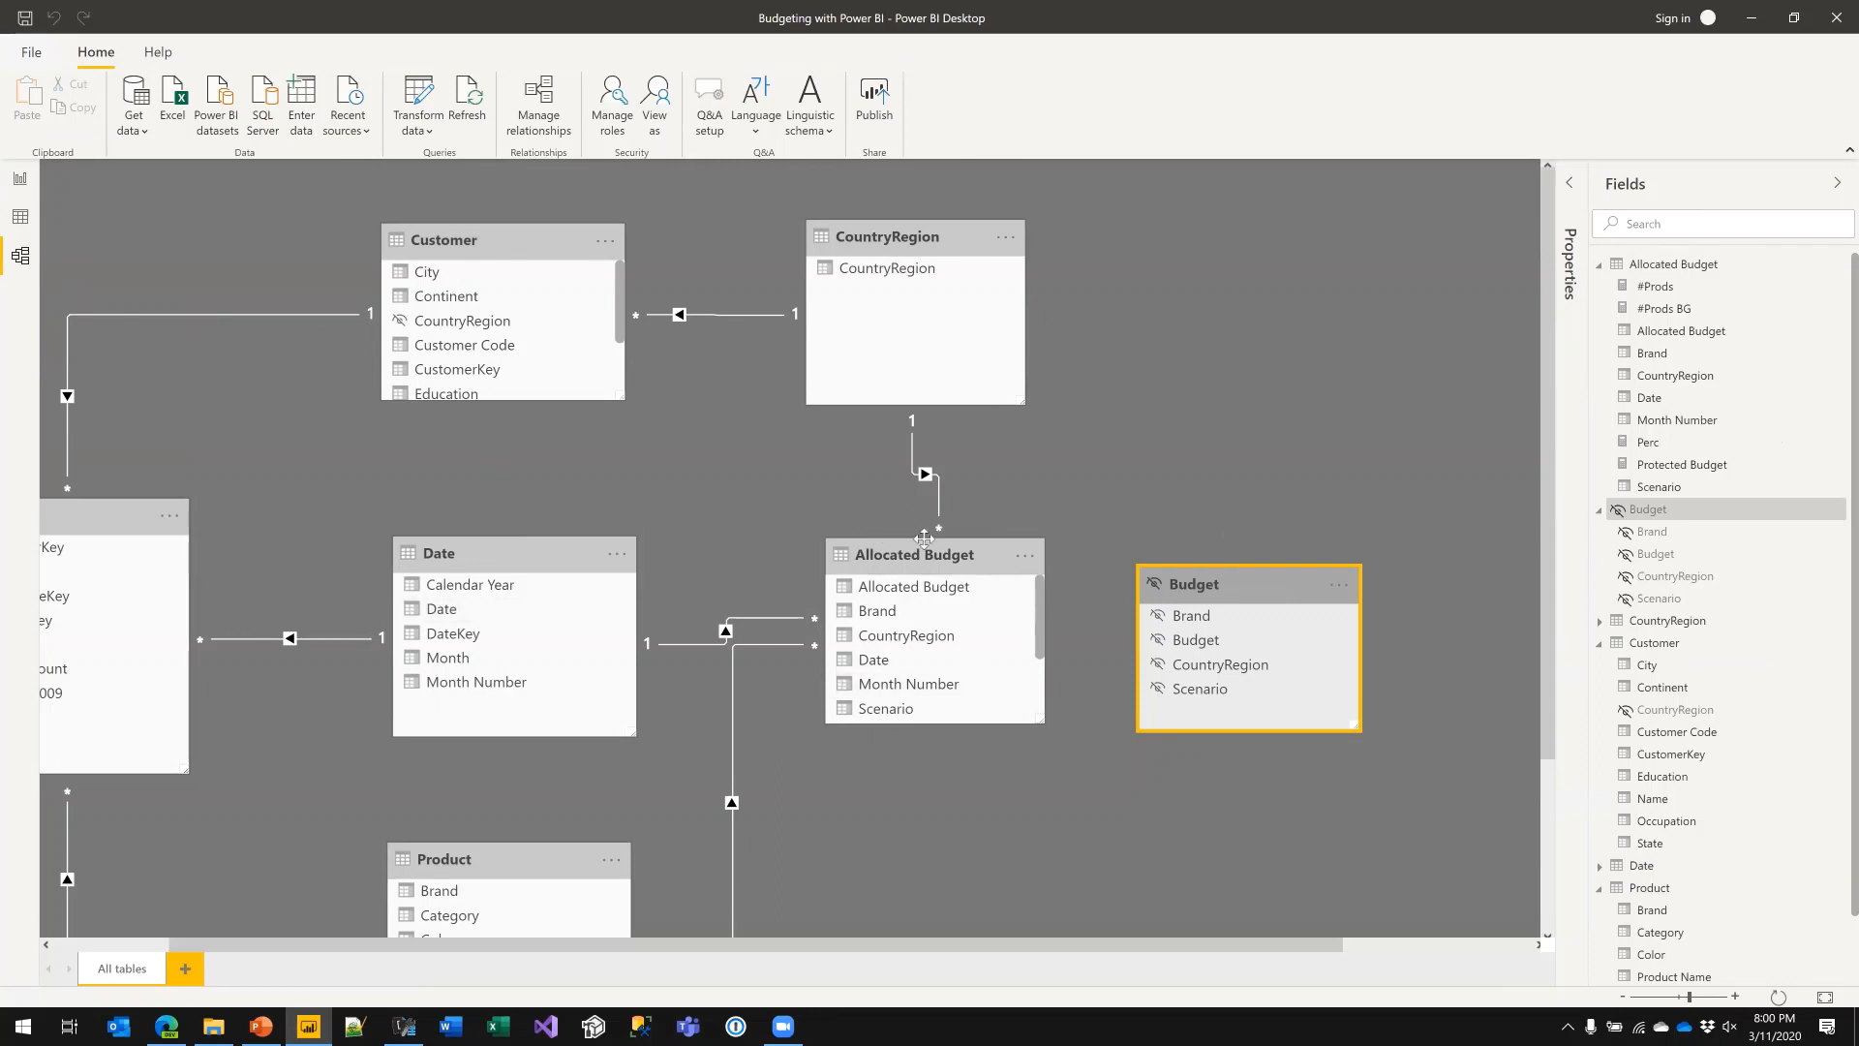
- Return to the Budgeting report page and widen the matrix visual slightly
left_click(24, 184)
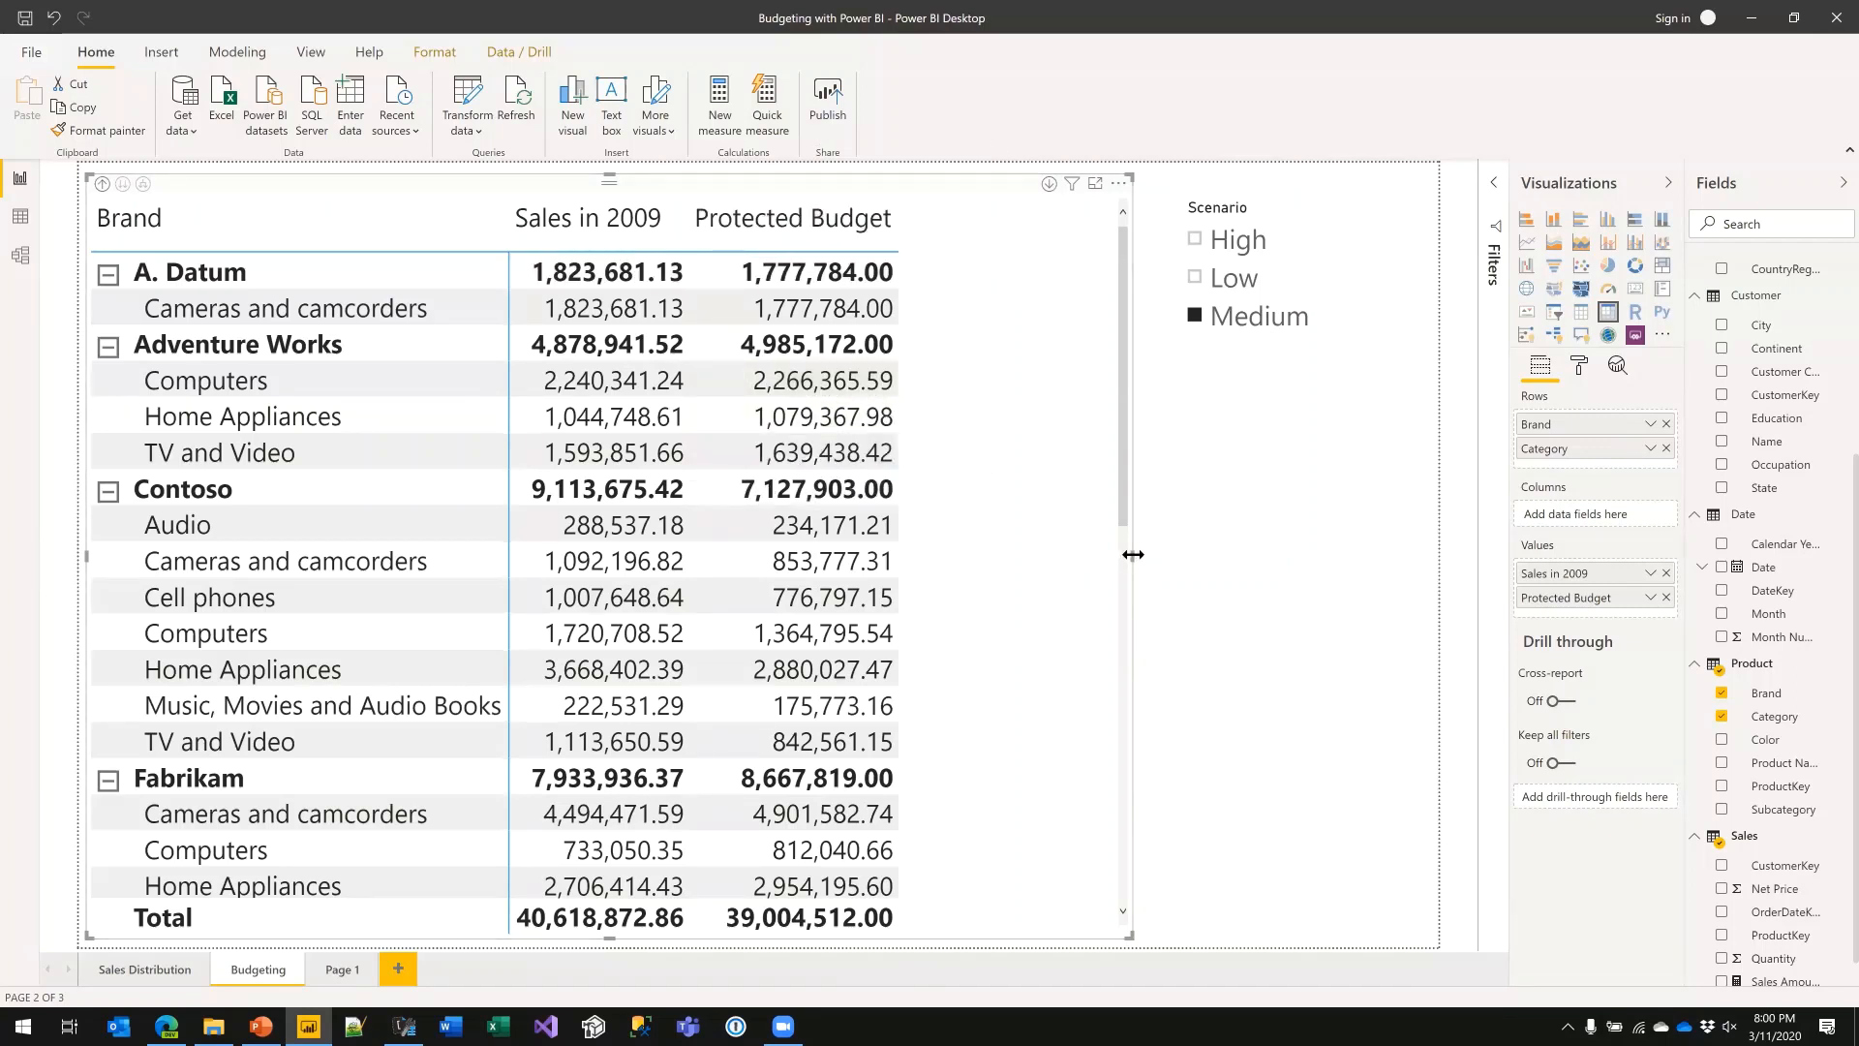
left_click_drag(1133, 555, 1148, 562)
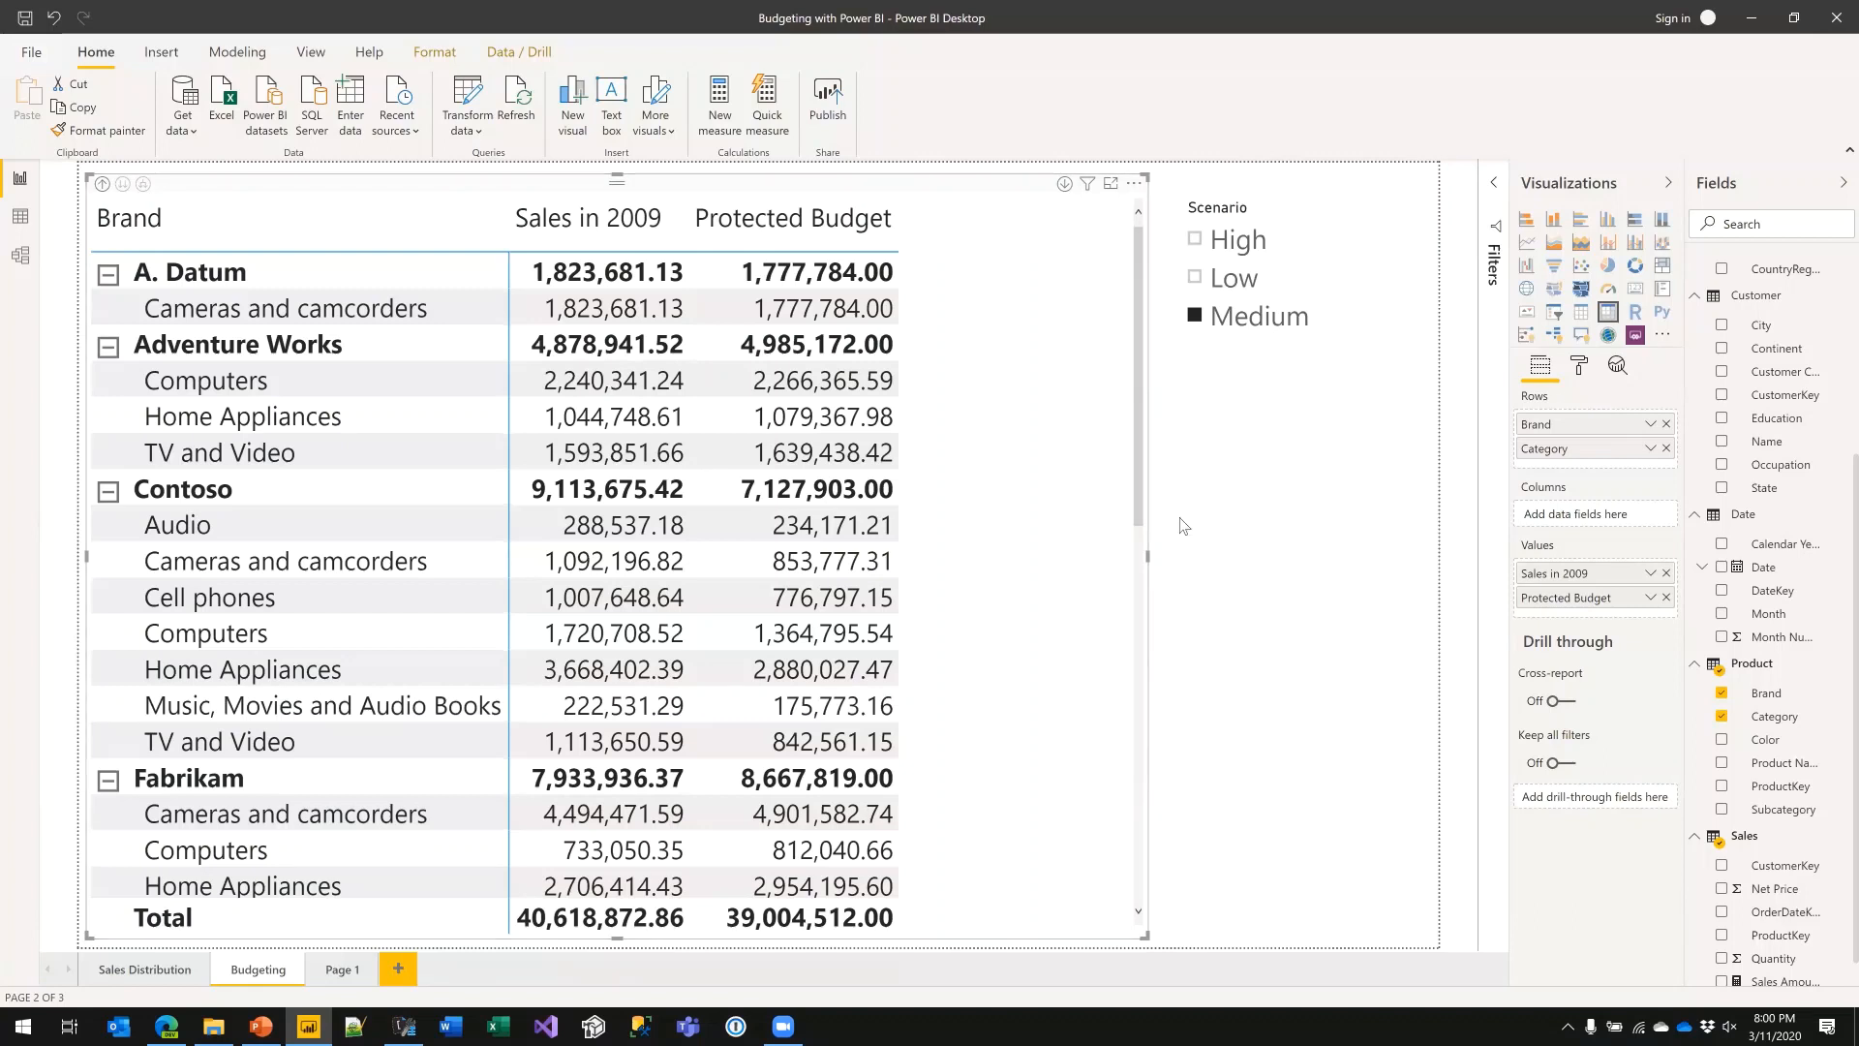
left_click(1230, 647)
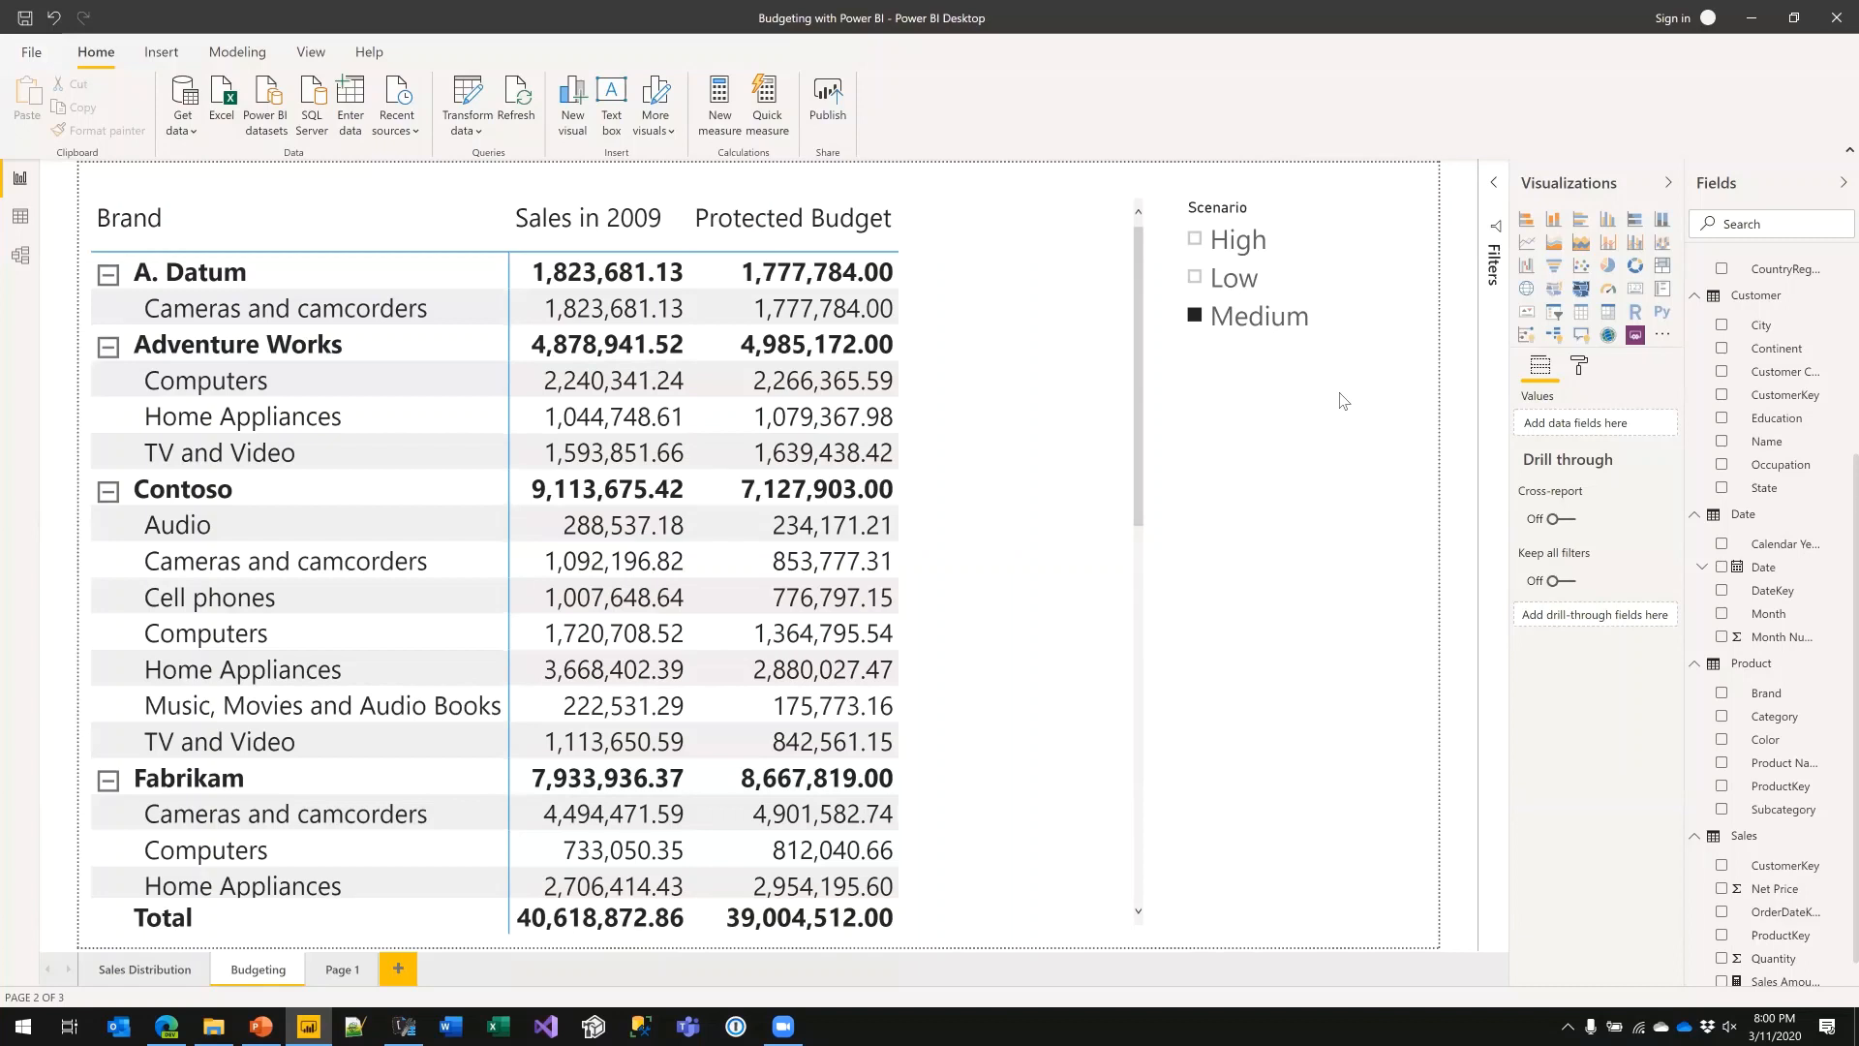
left_click(1089, 365)
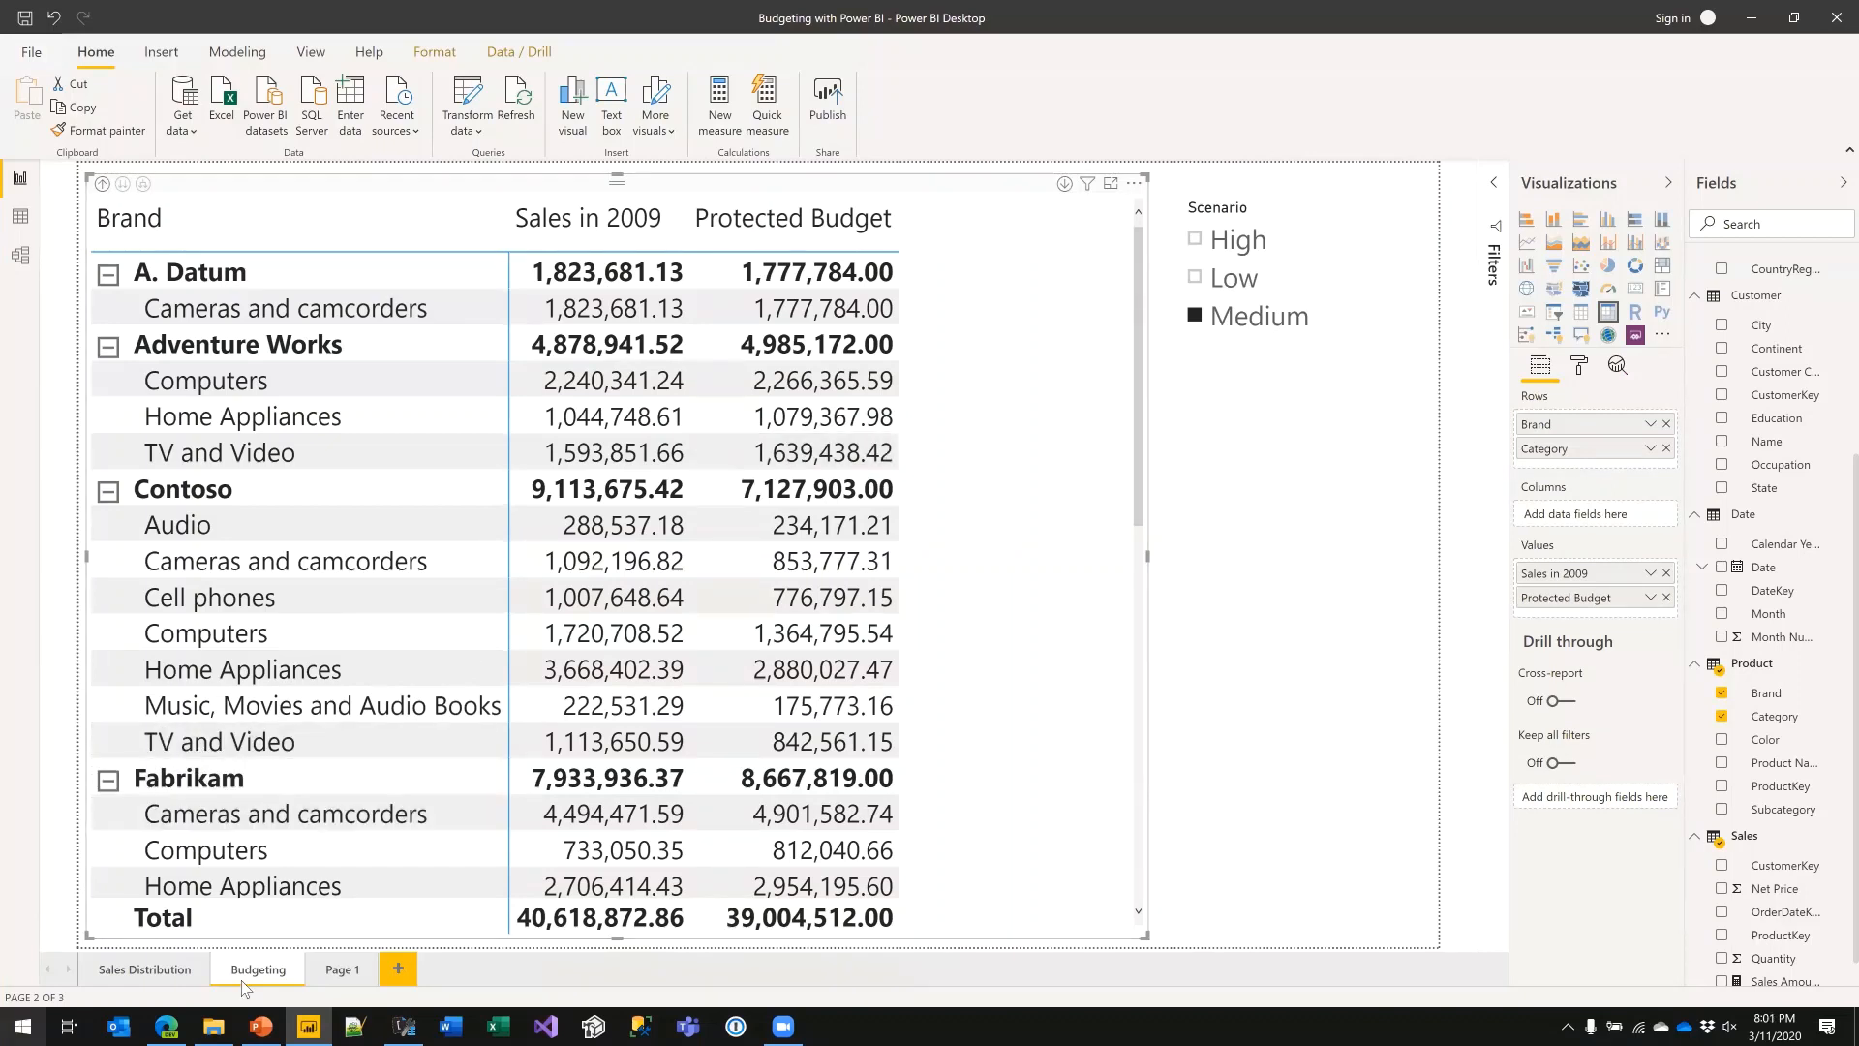
- Switch to PowerPoint, present the closing "Thank you!" slide full screen, end the show and return to Power BI
left_click(261, 1027)
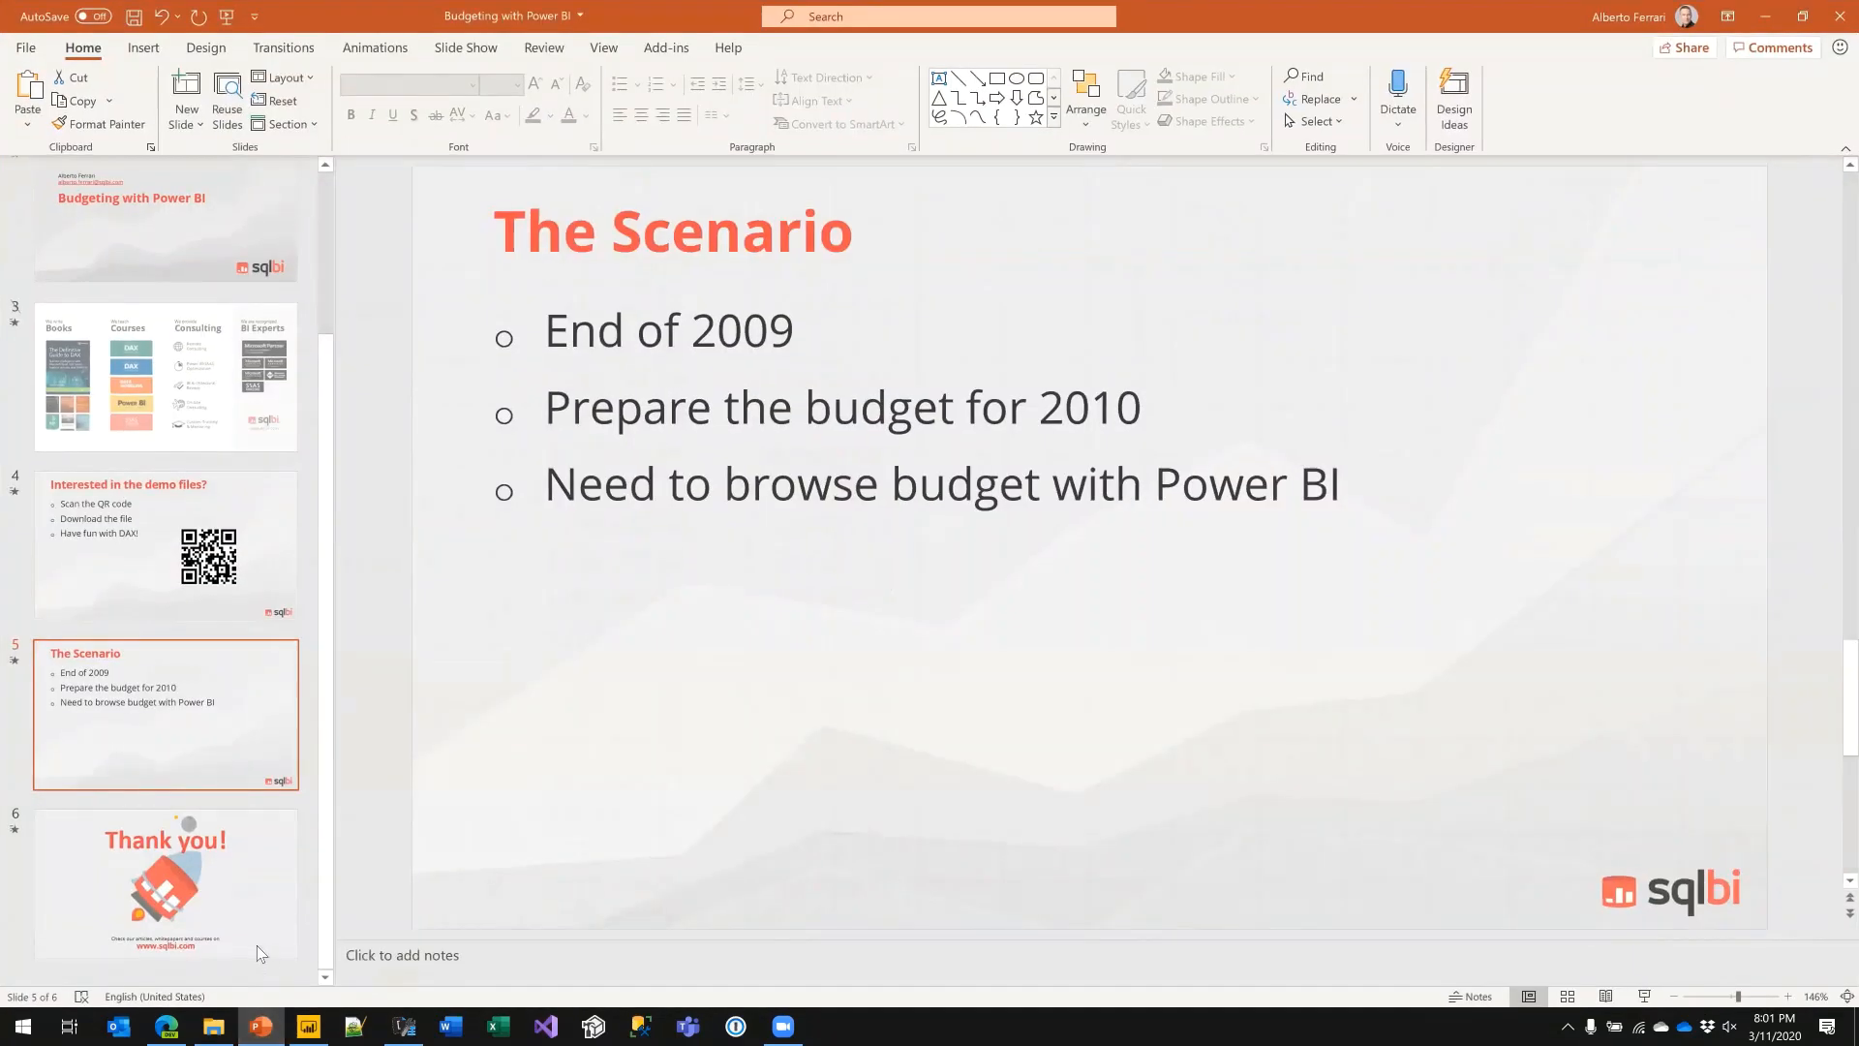
left_click(216, 893)
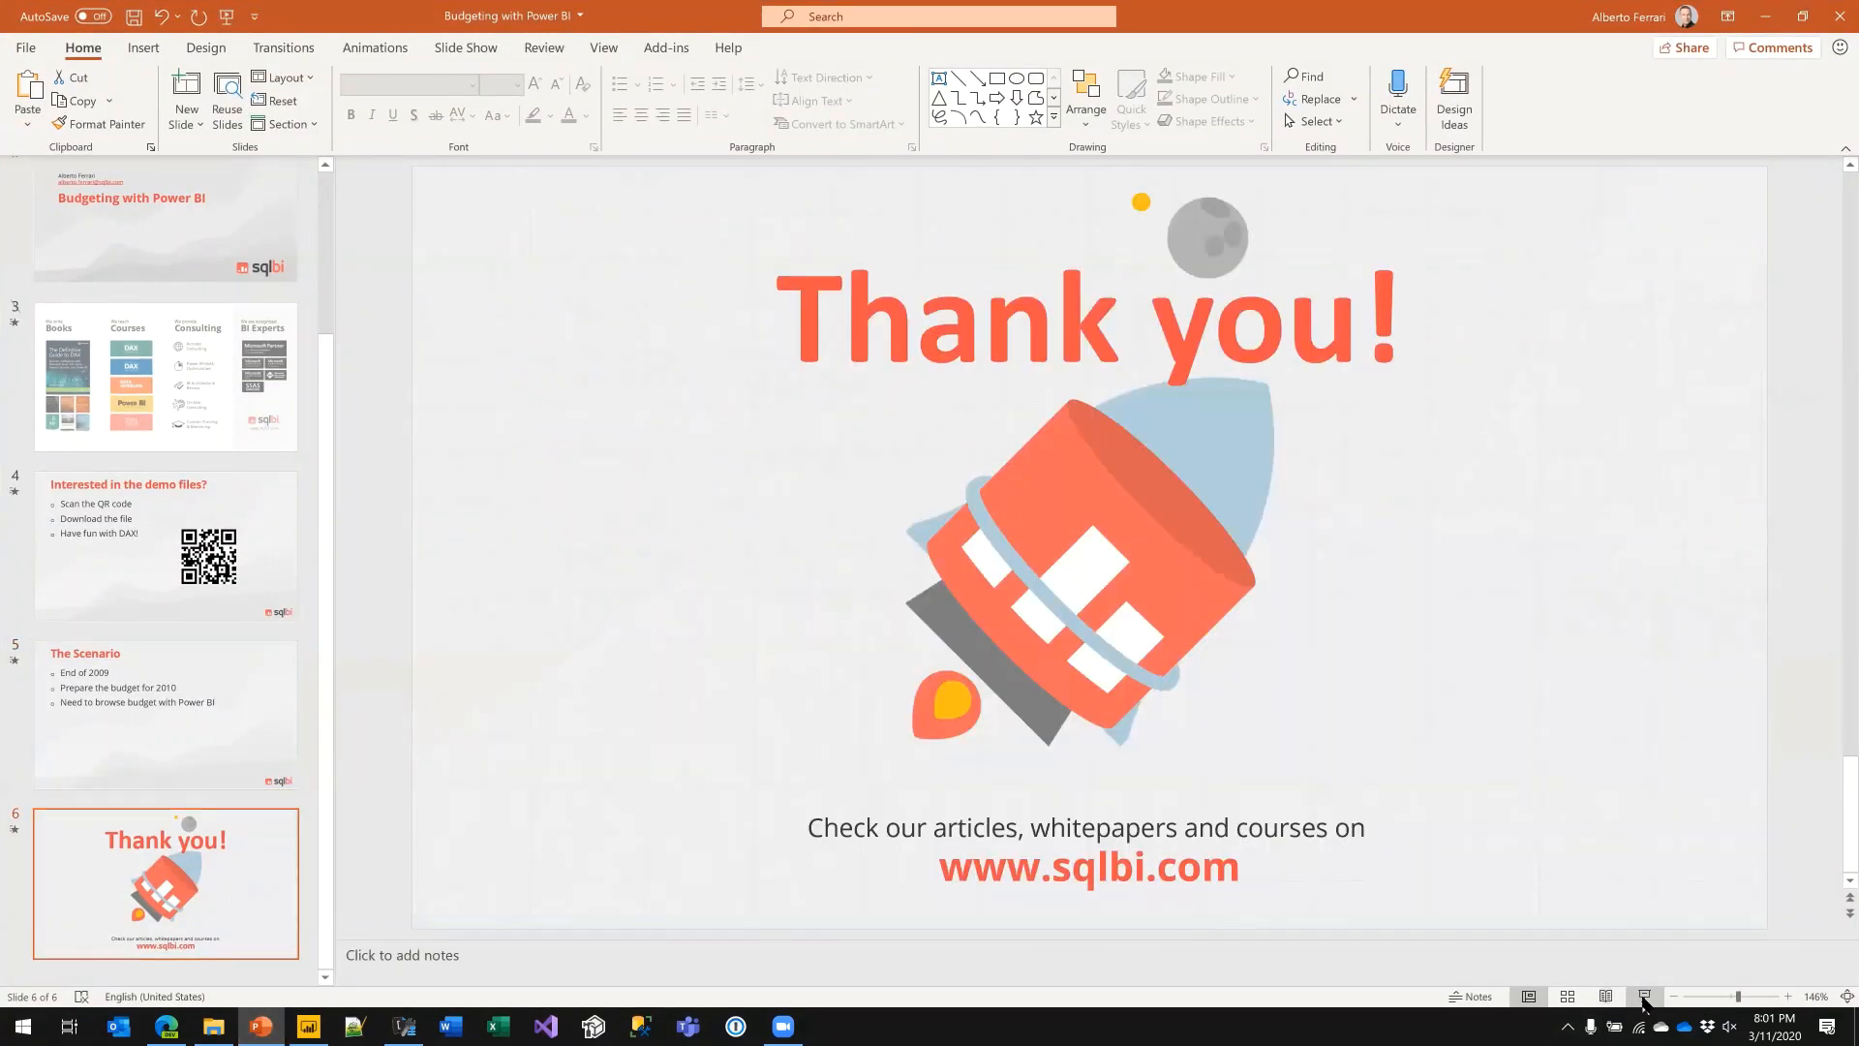
left_click(1644, 998)
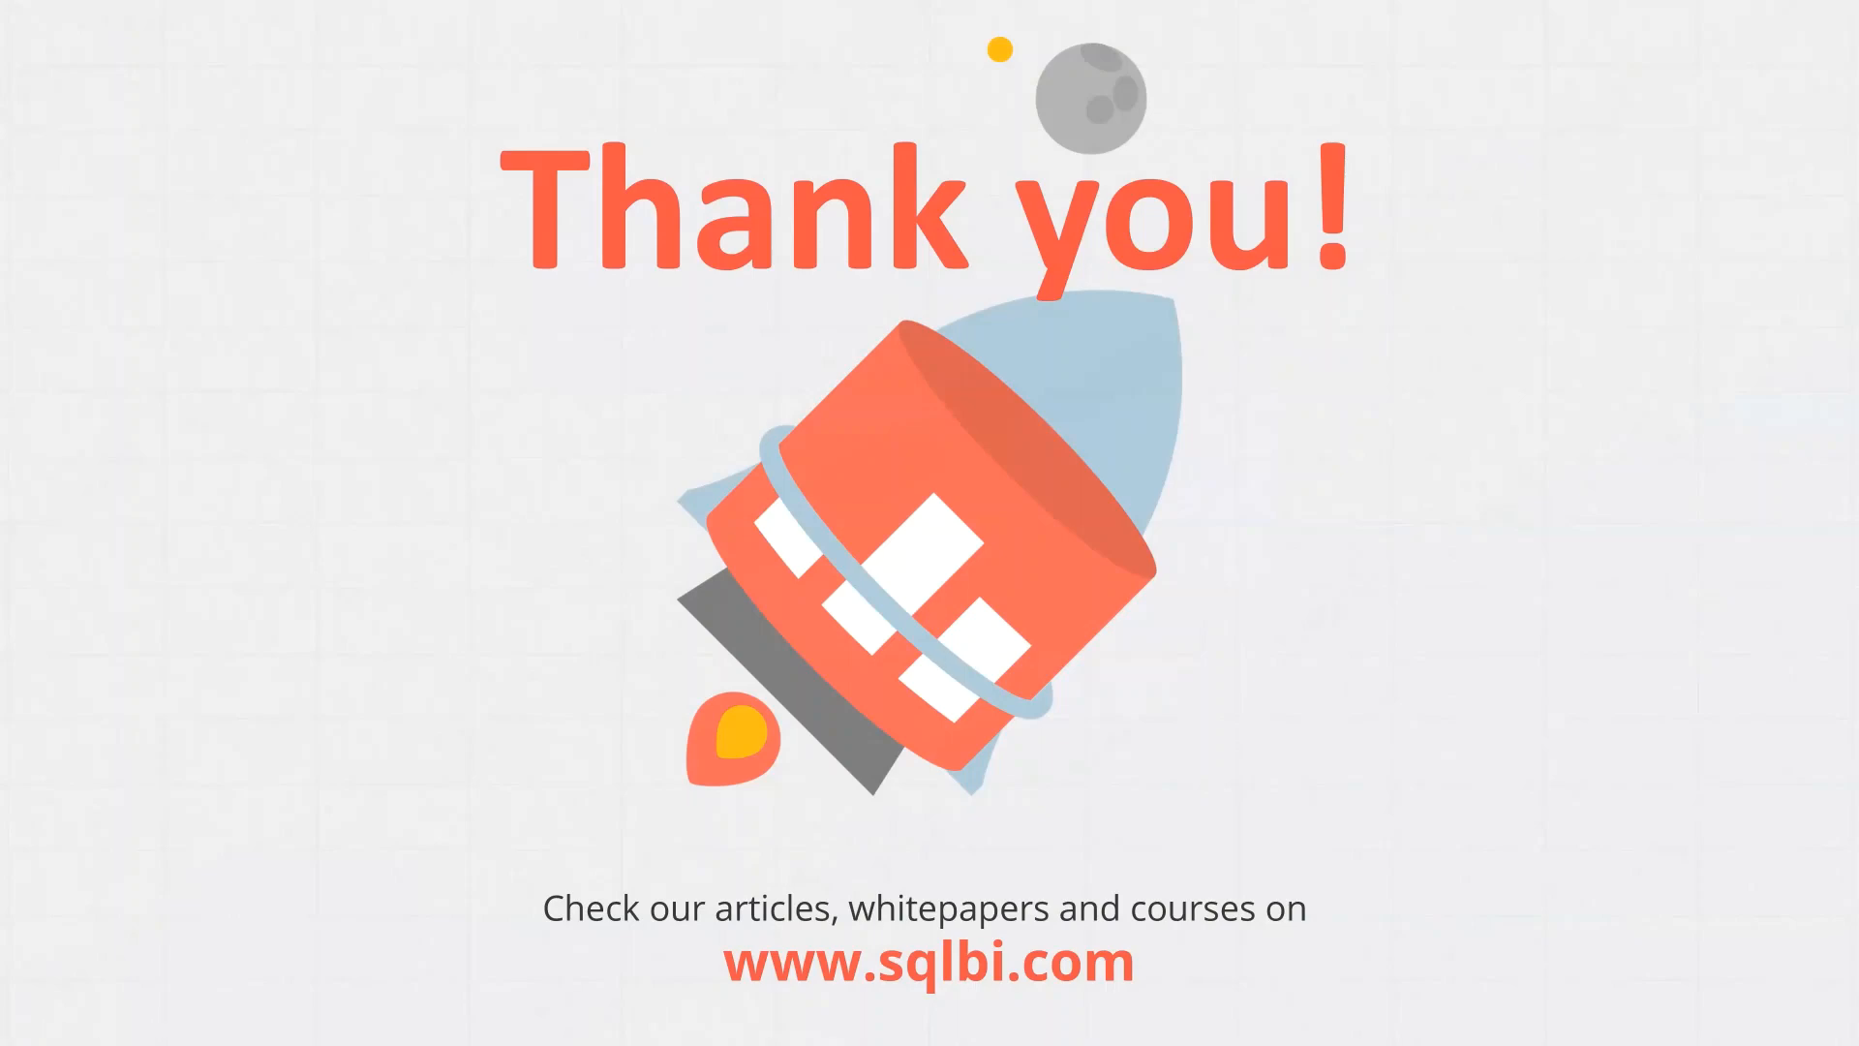
key("Escape")
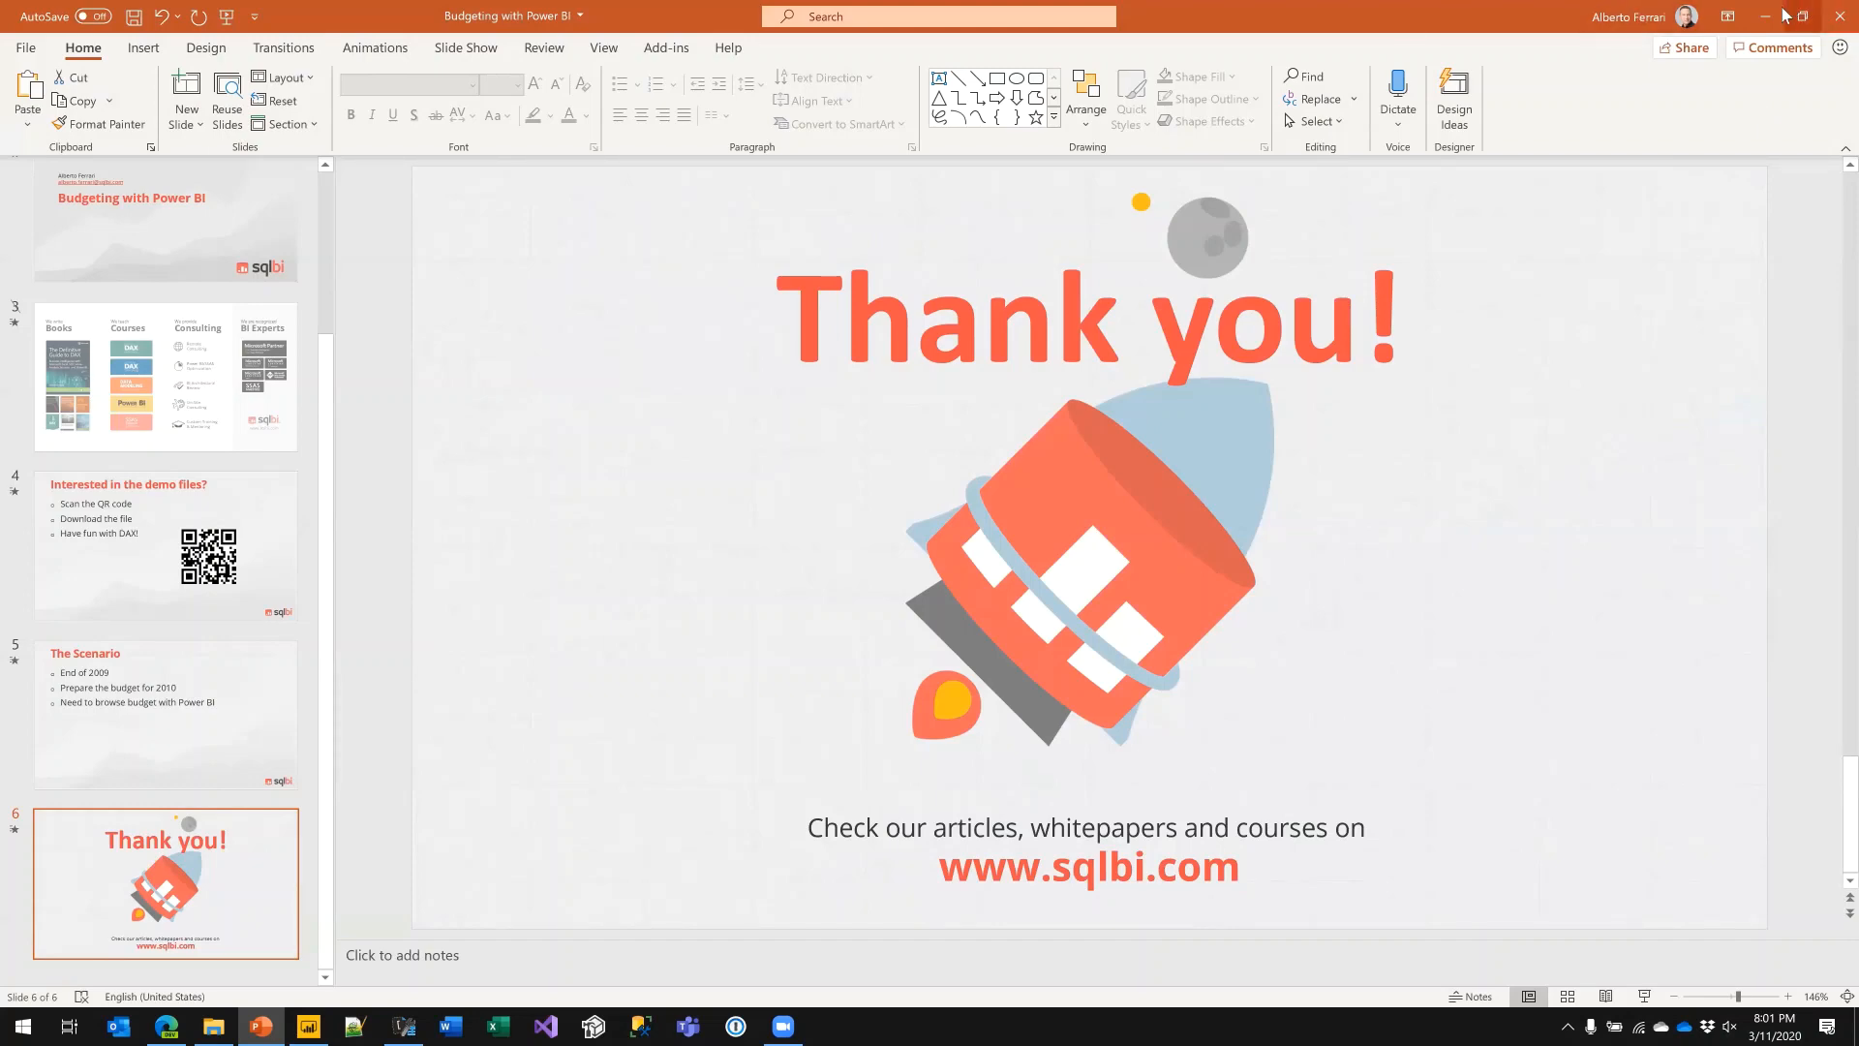
key("alt+Tab")
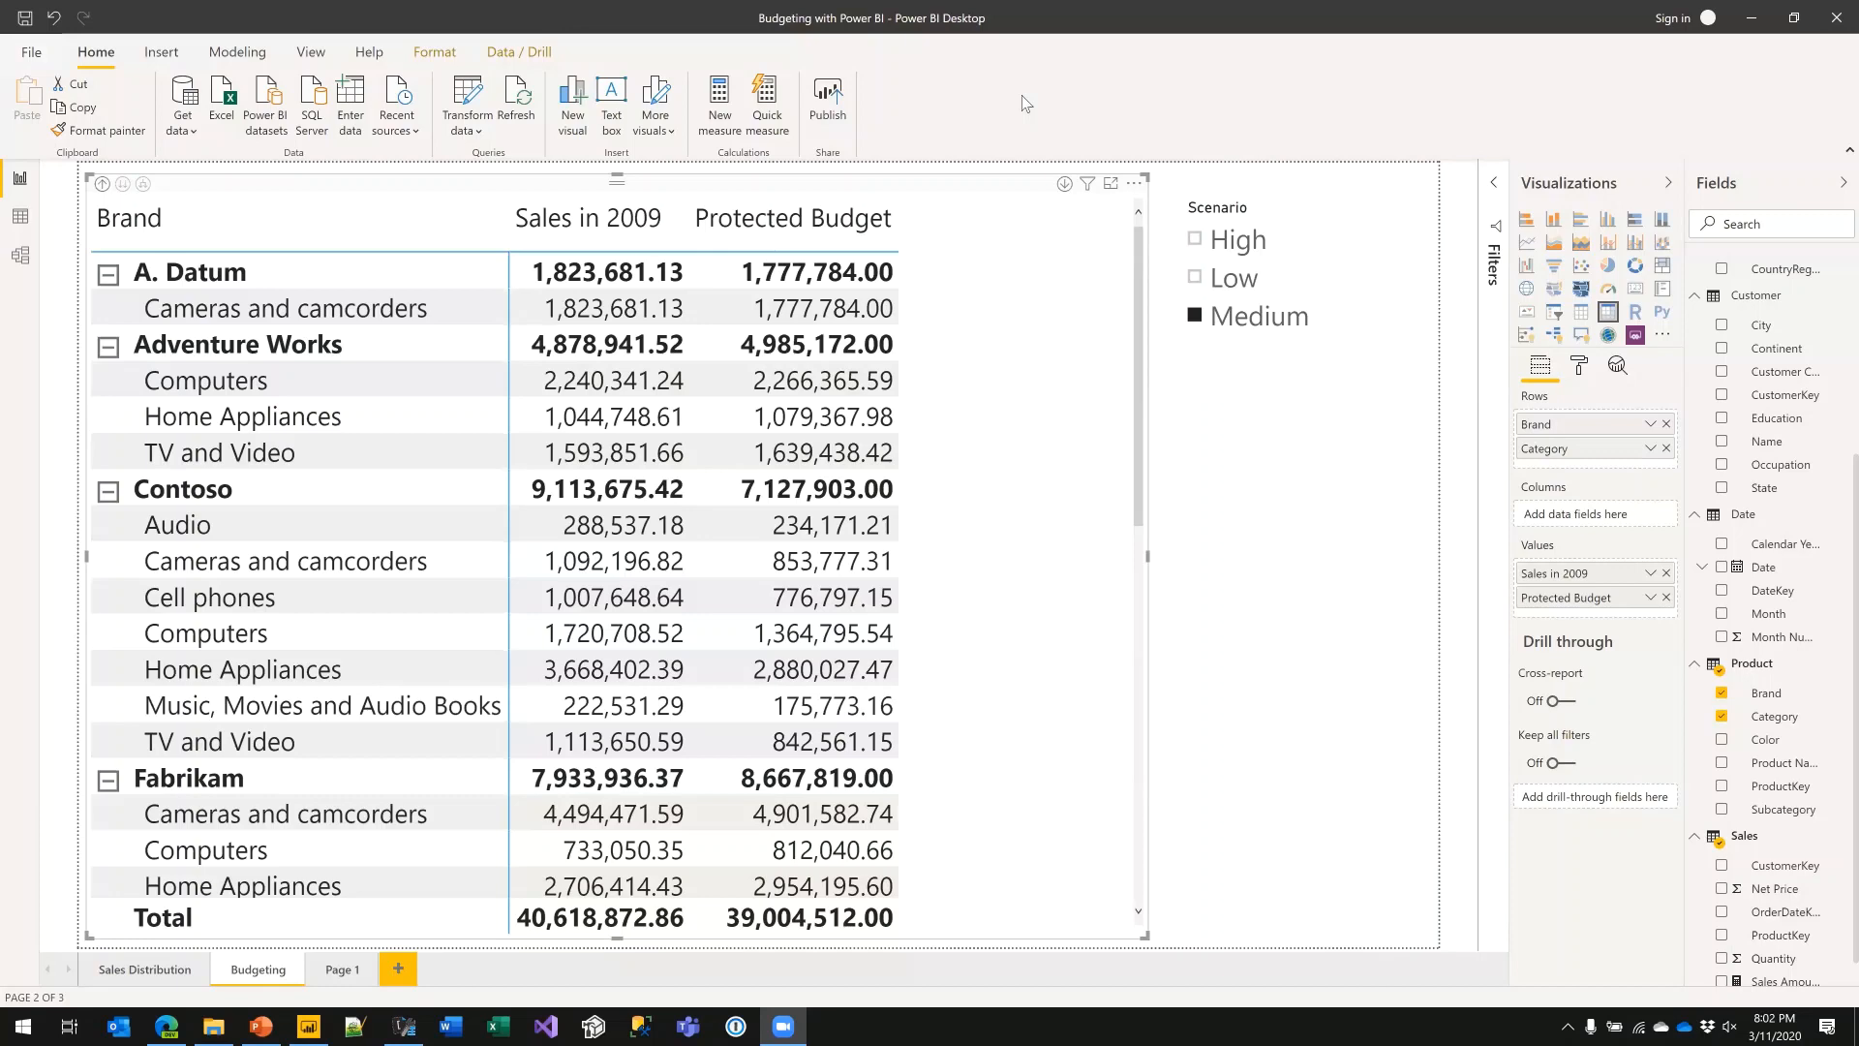
- Switch to PowerPoint and display slide 4, "Interested in the demo files?", with its QR code
left_click(1211, 700)
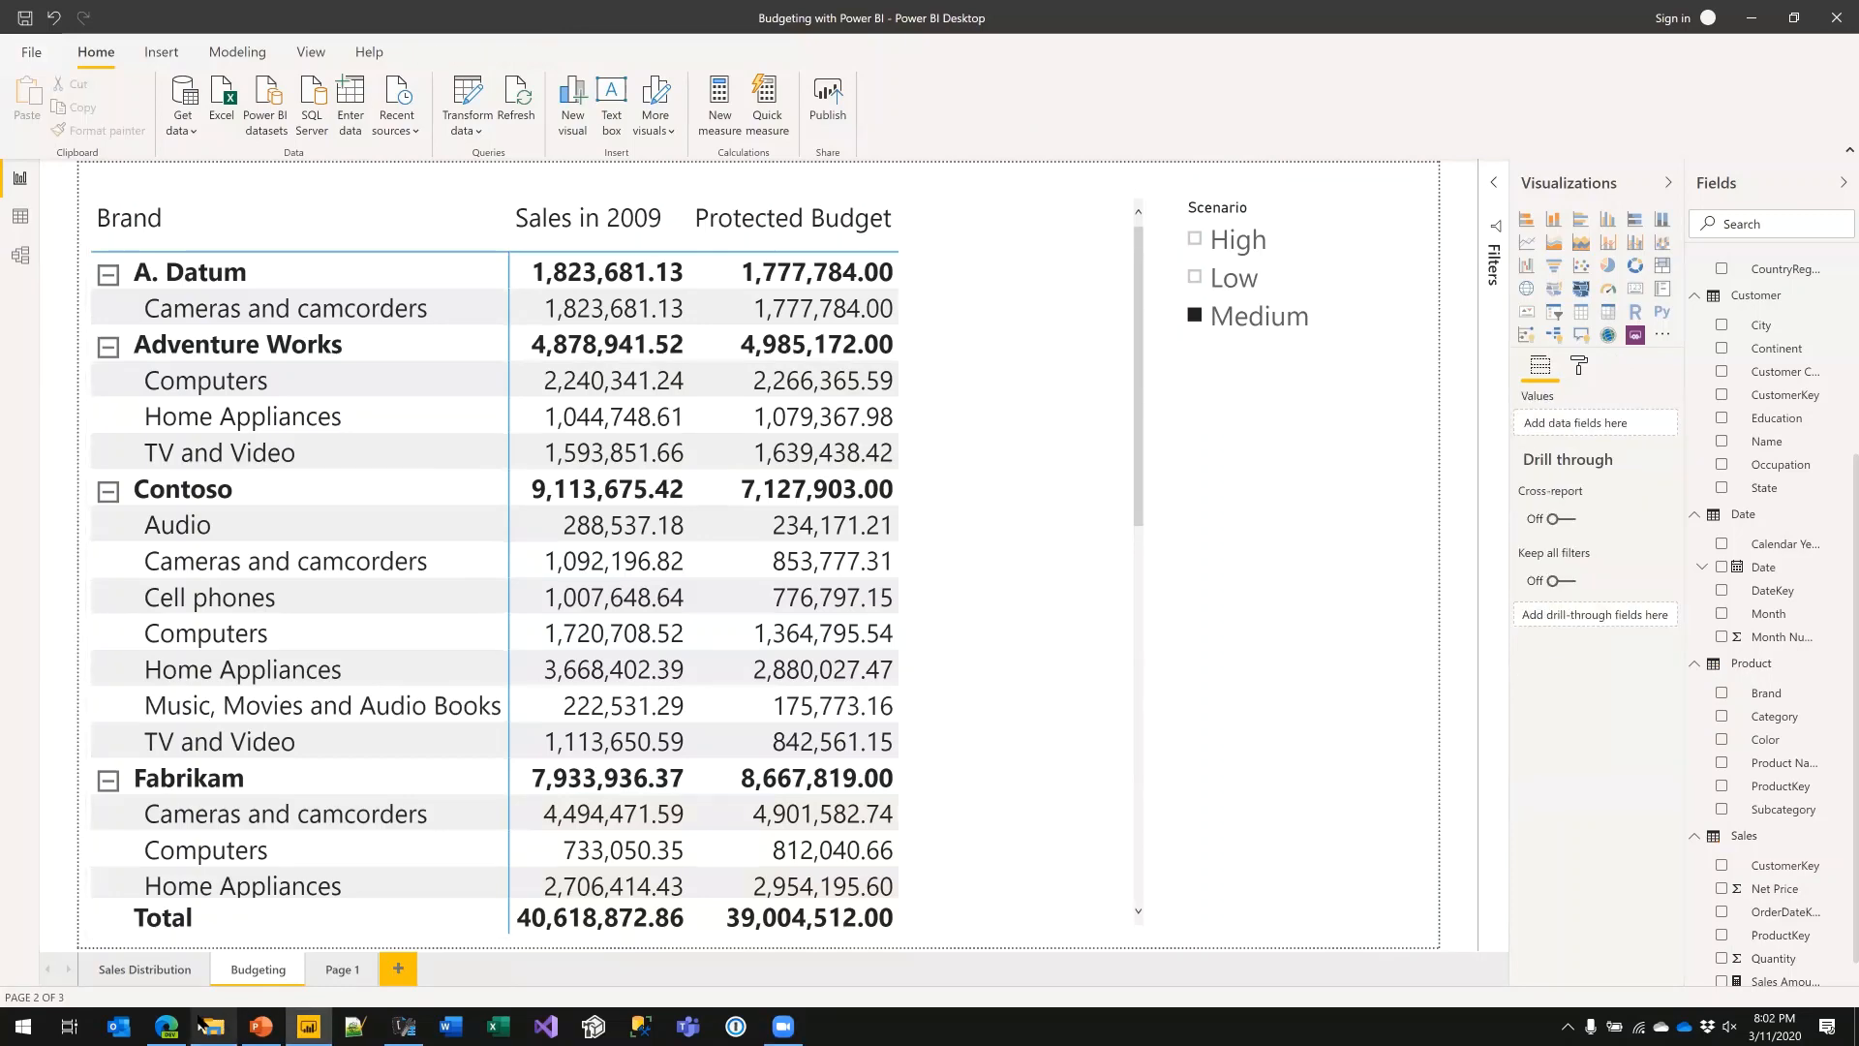
left_click(254, 1026)
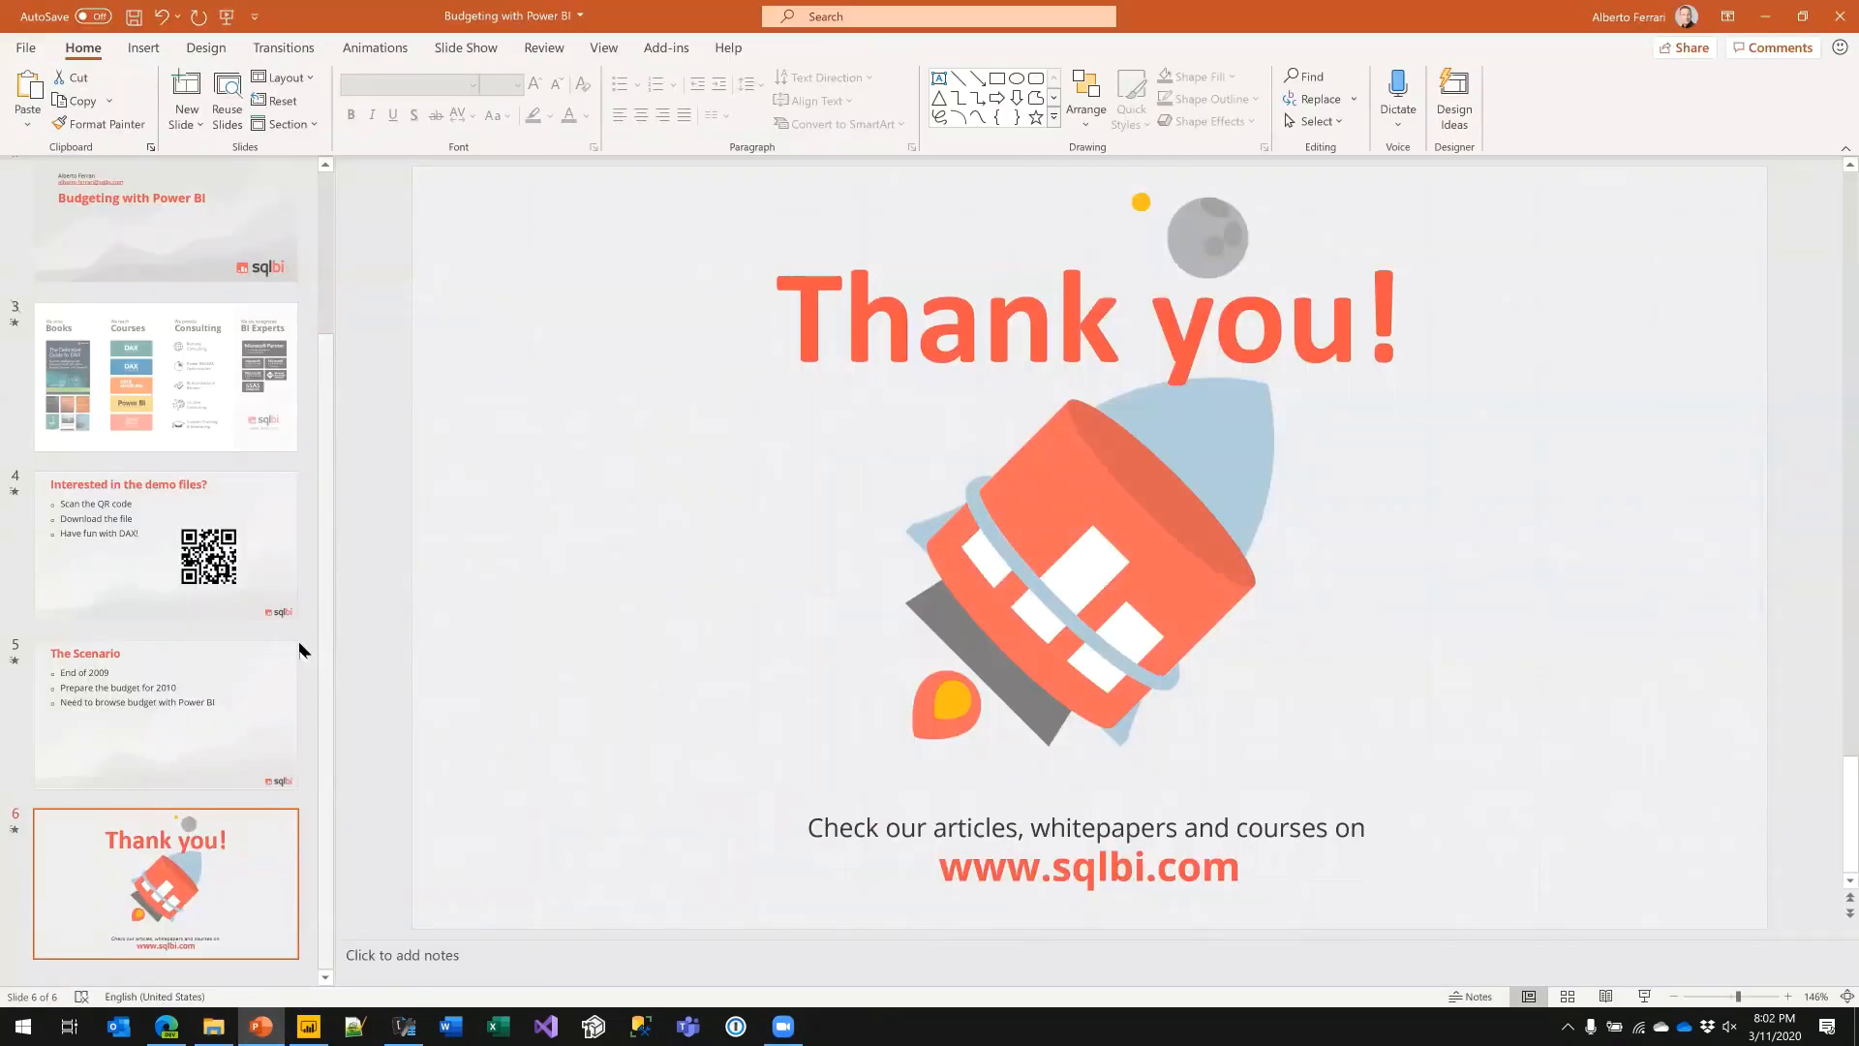
left_click(200, 579)
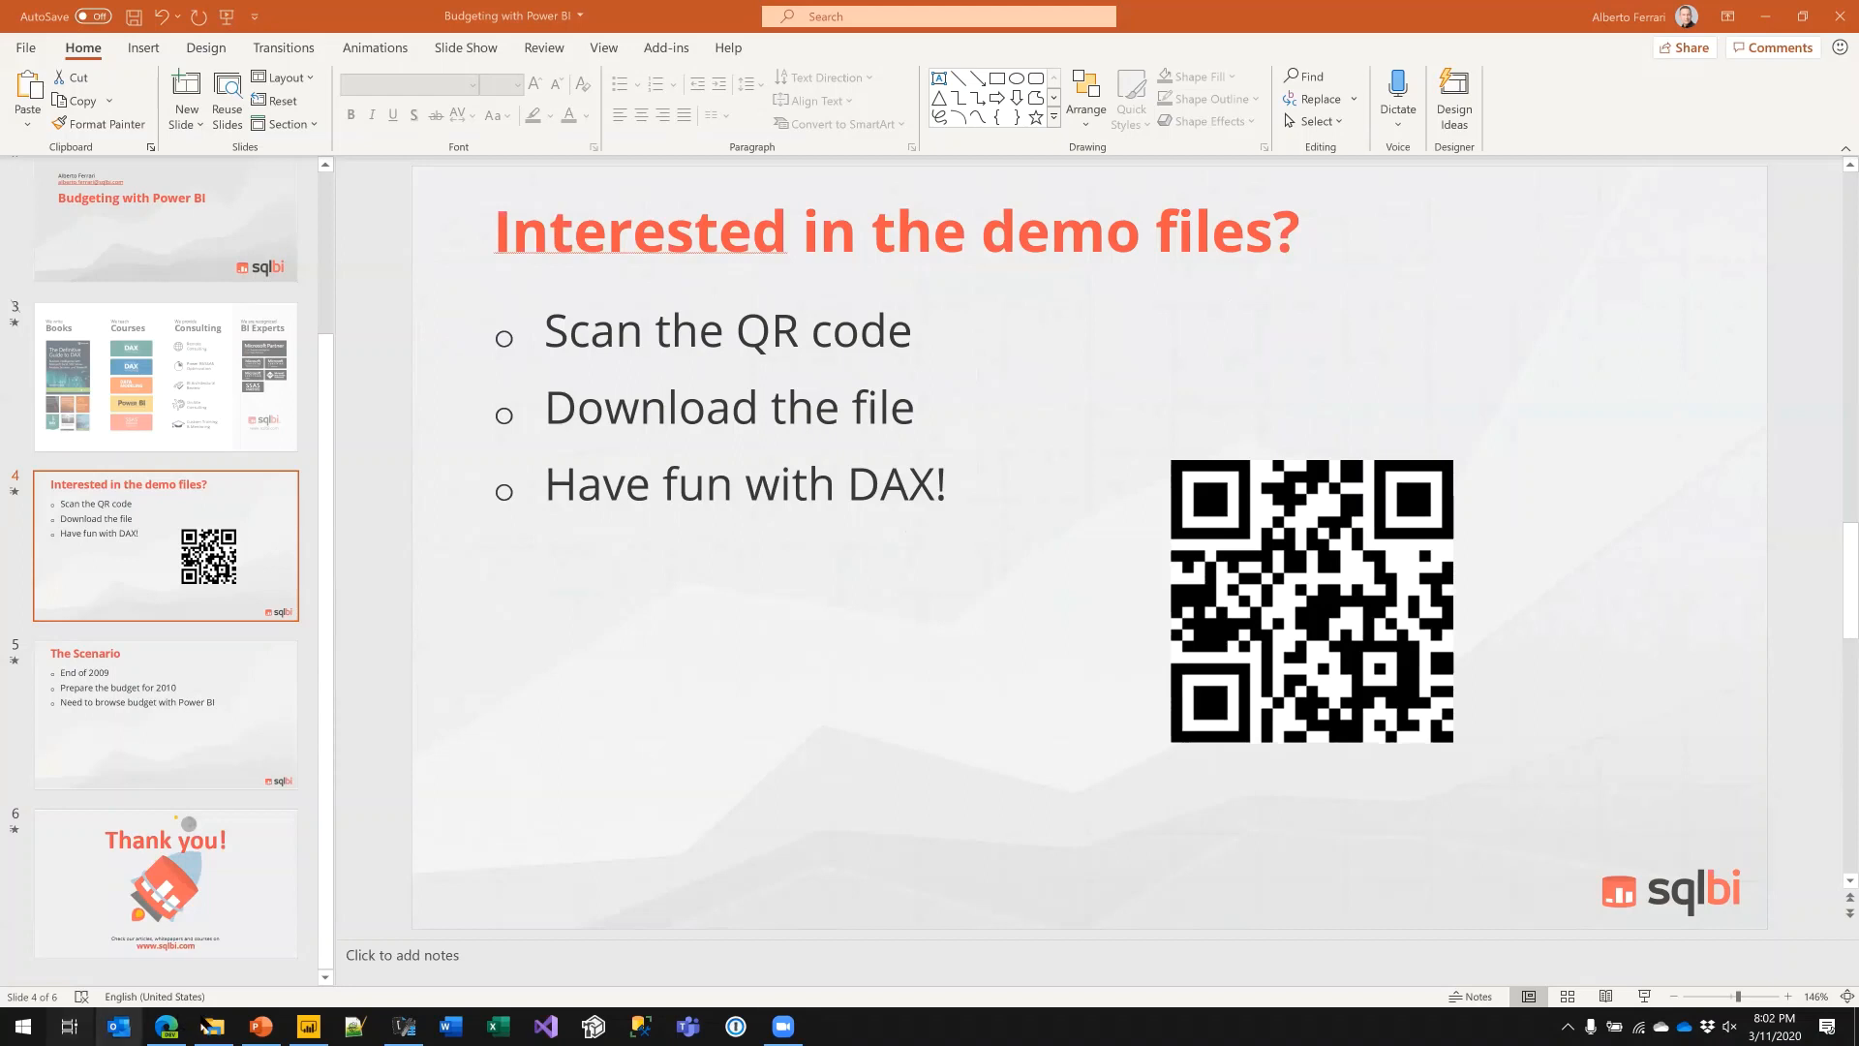
- Switch to the web browser, open Google and search for "forecast and actuals in power bi"
mouse_move(175, 1022)
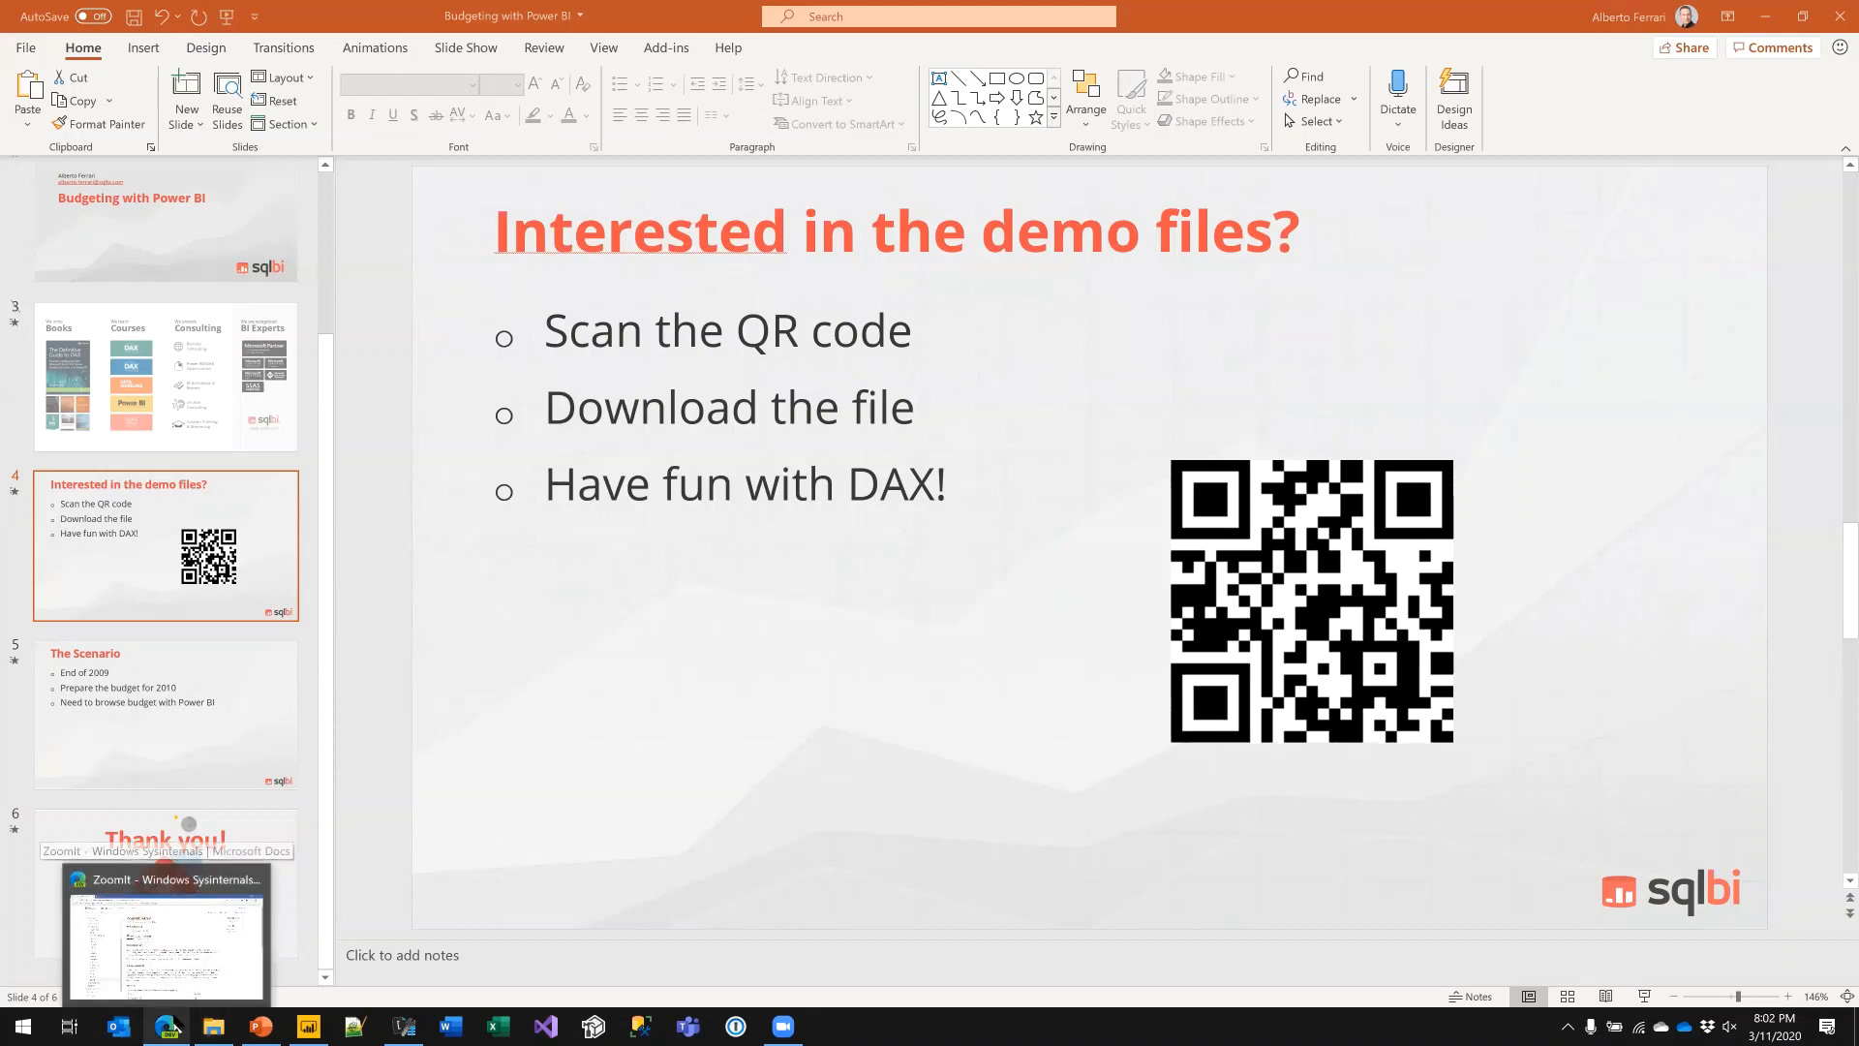
left_click(175, 1023)
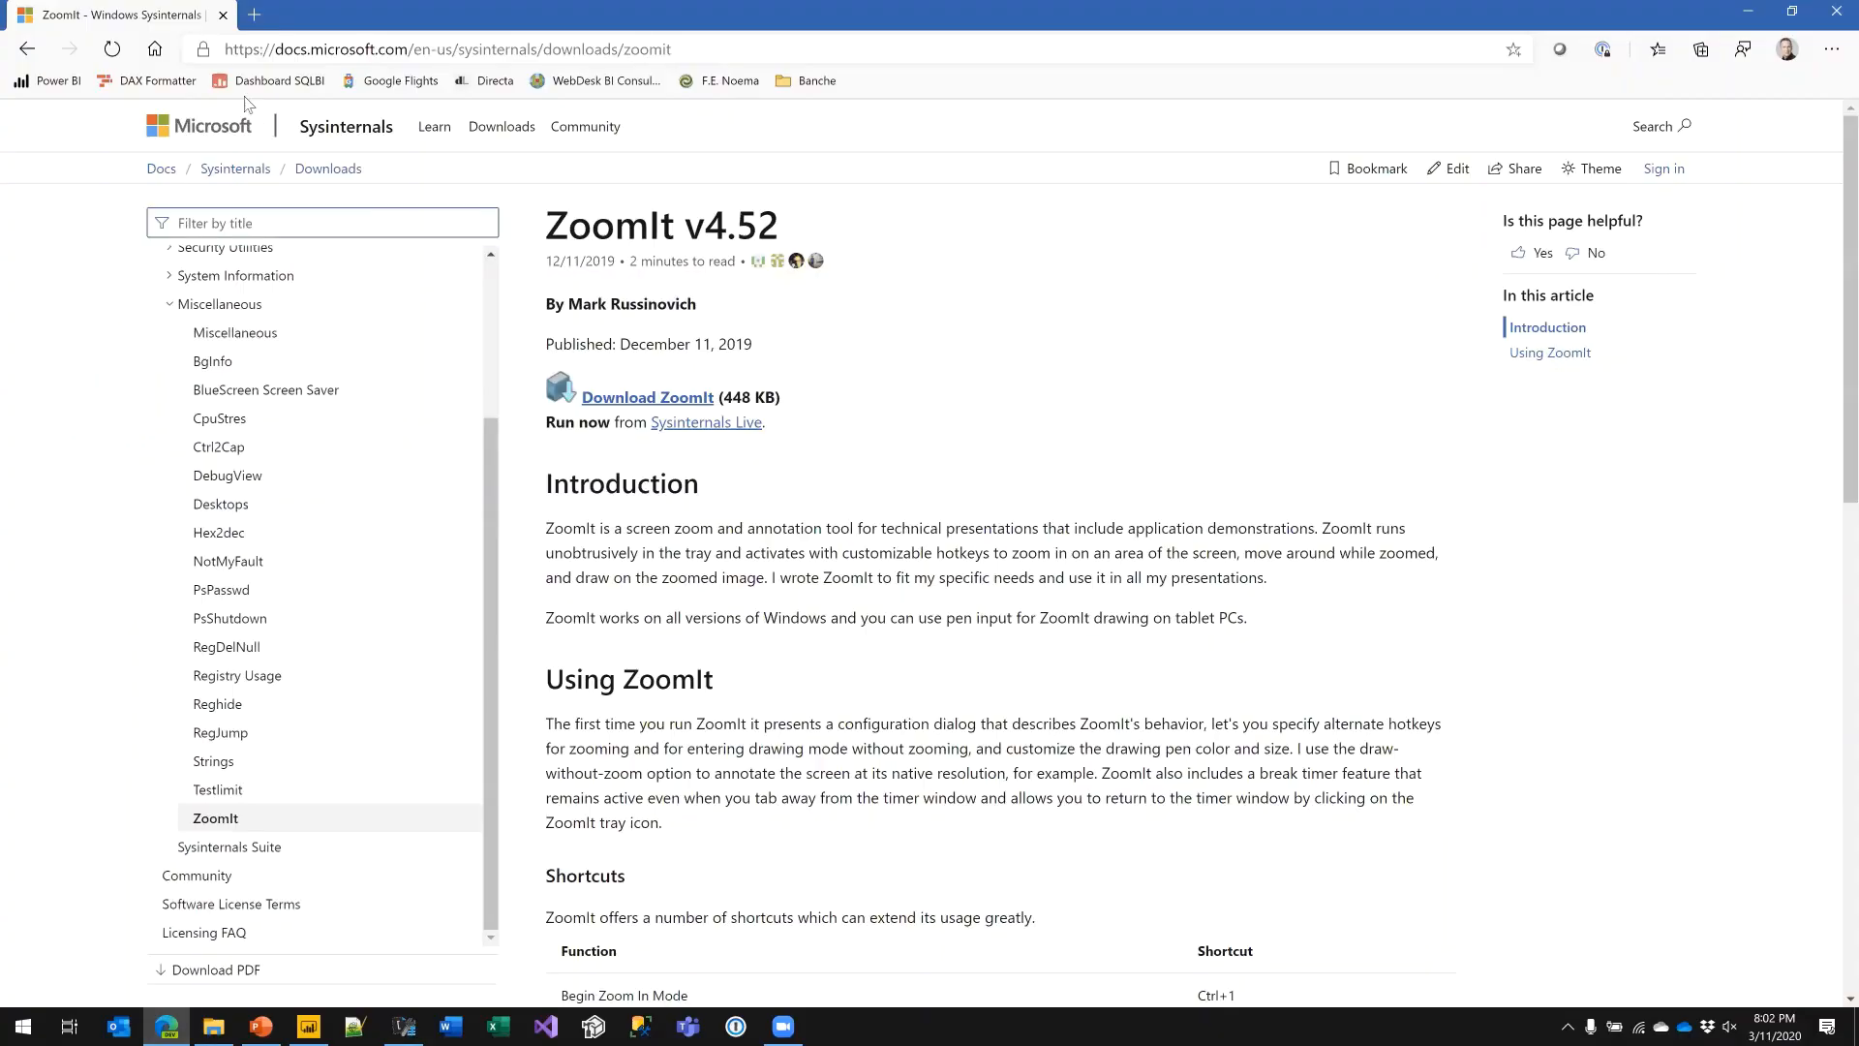
left_click(170, 48)
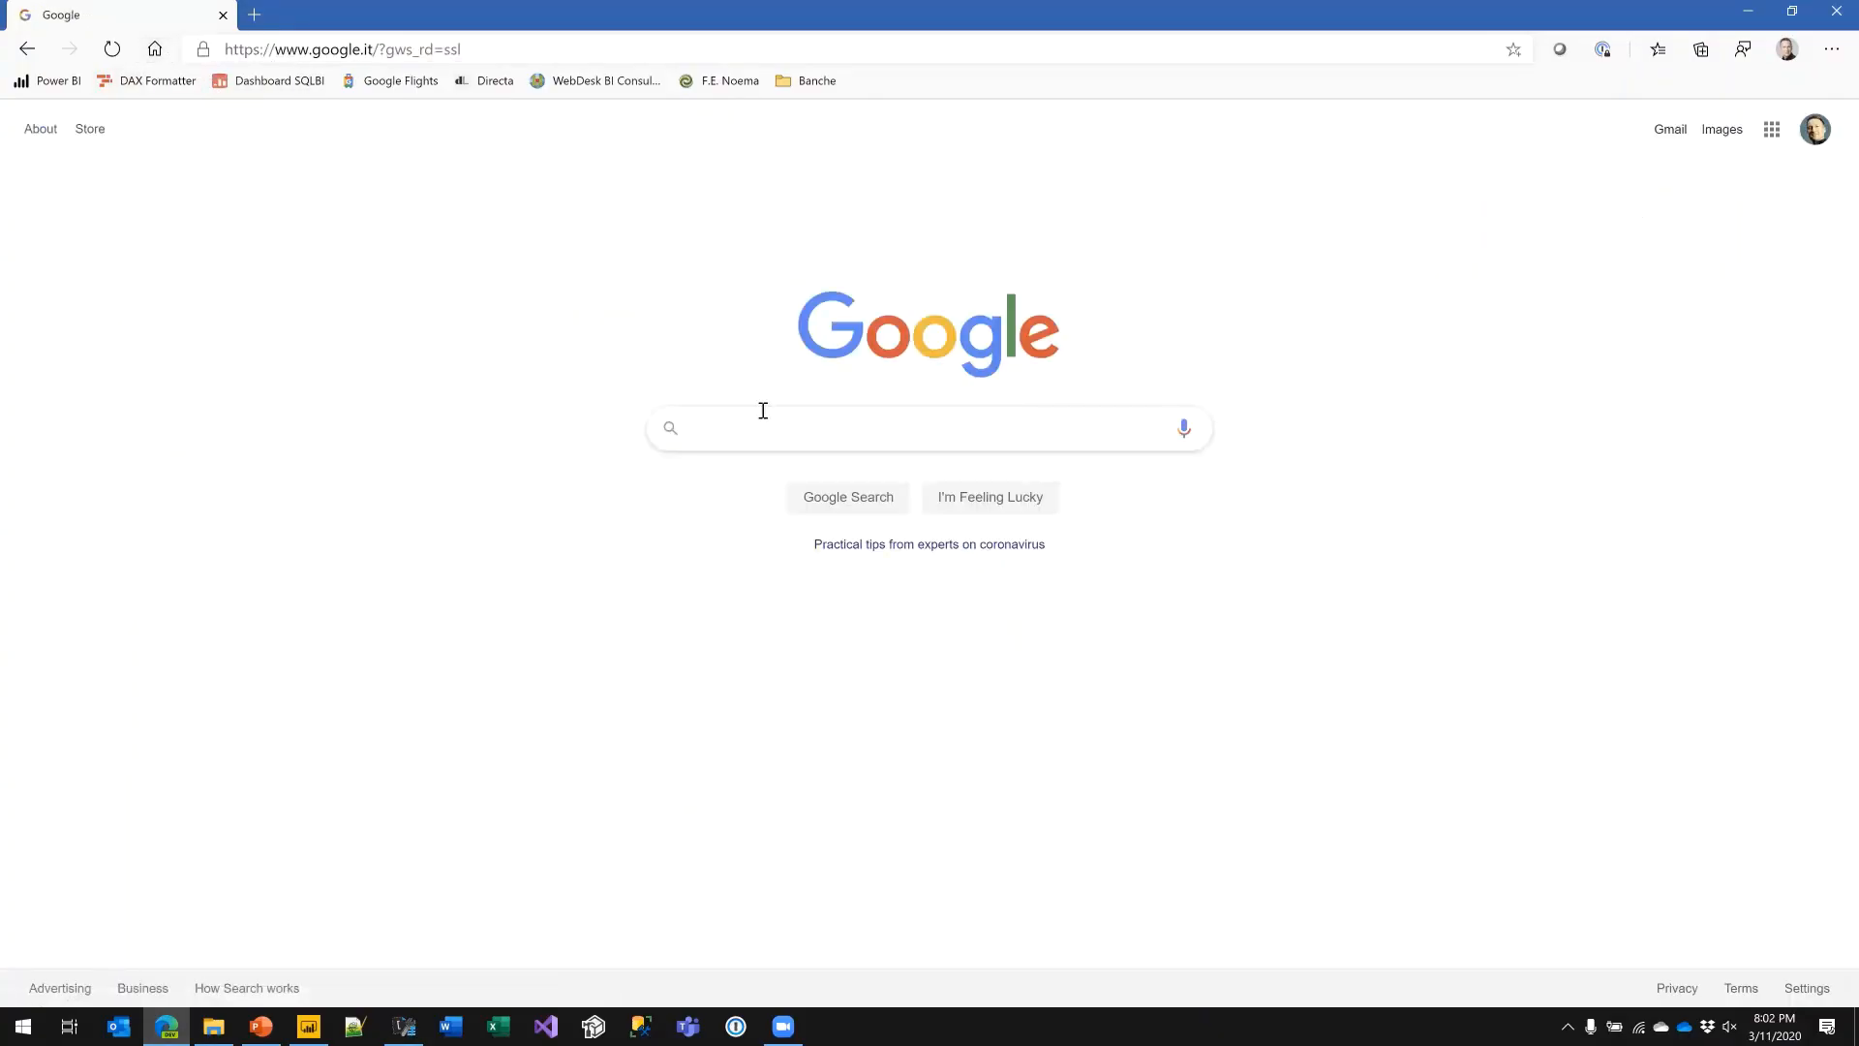
left_click(760, 429)
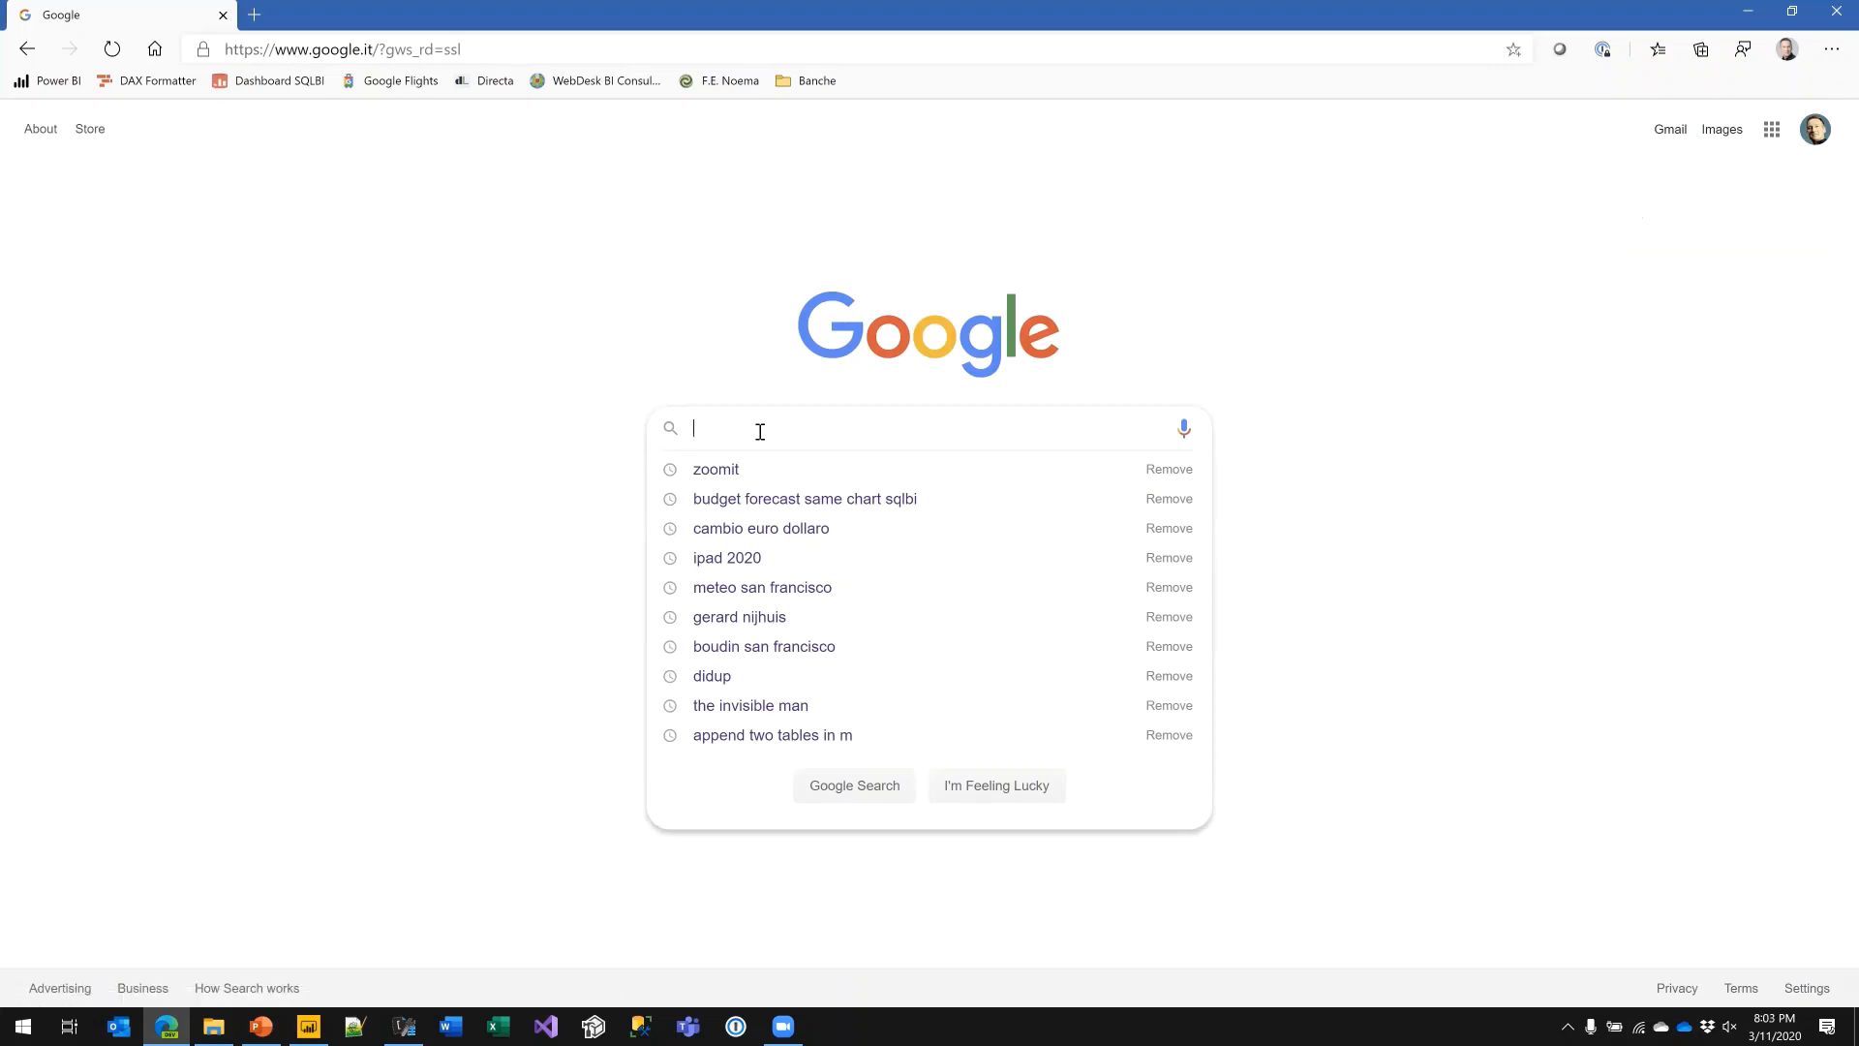
type("forecas")
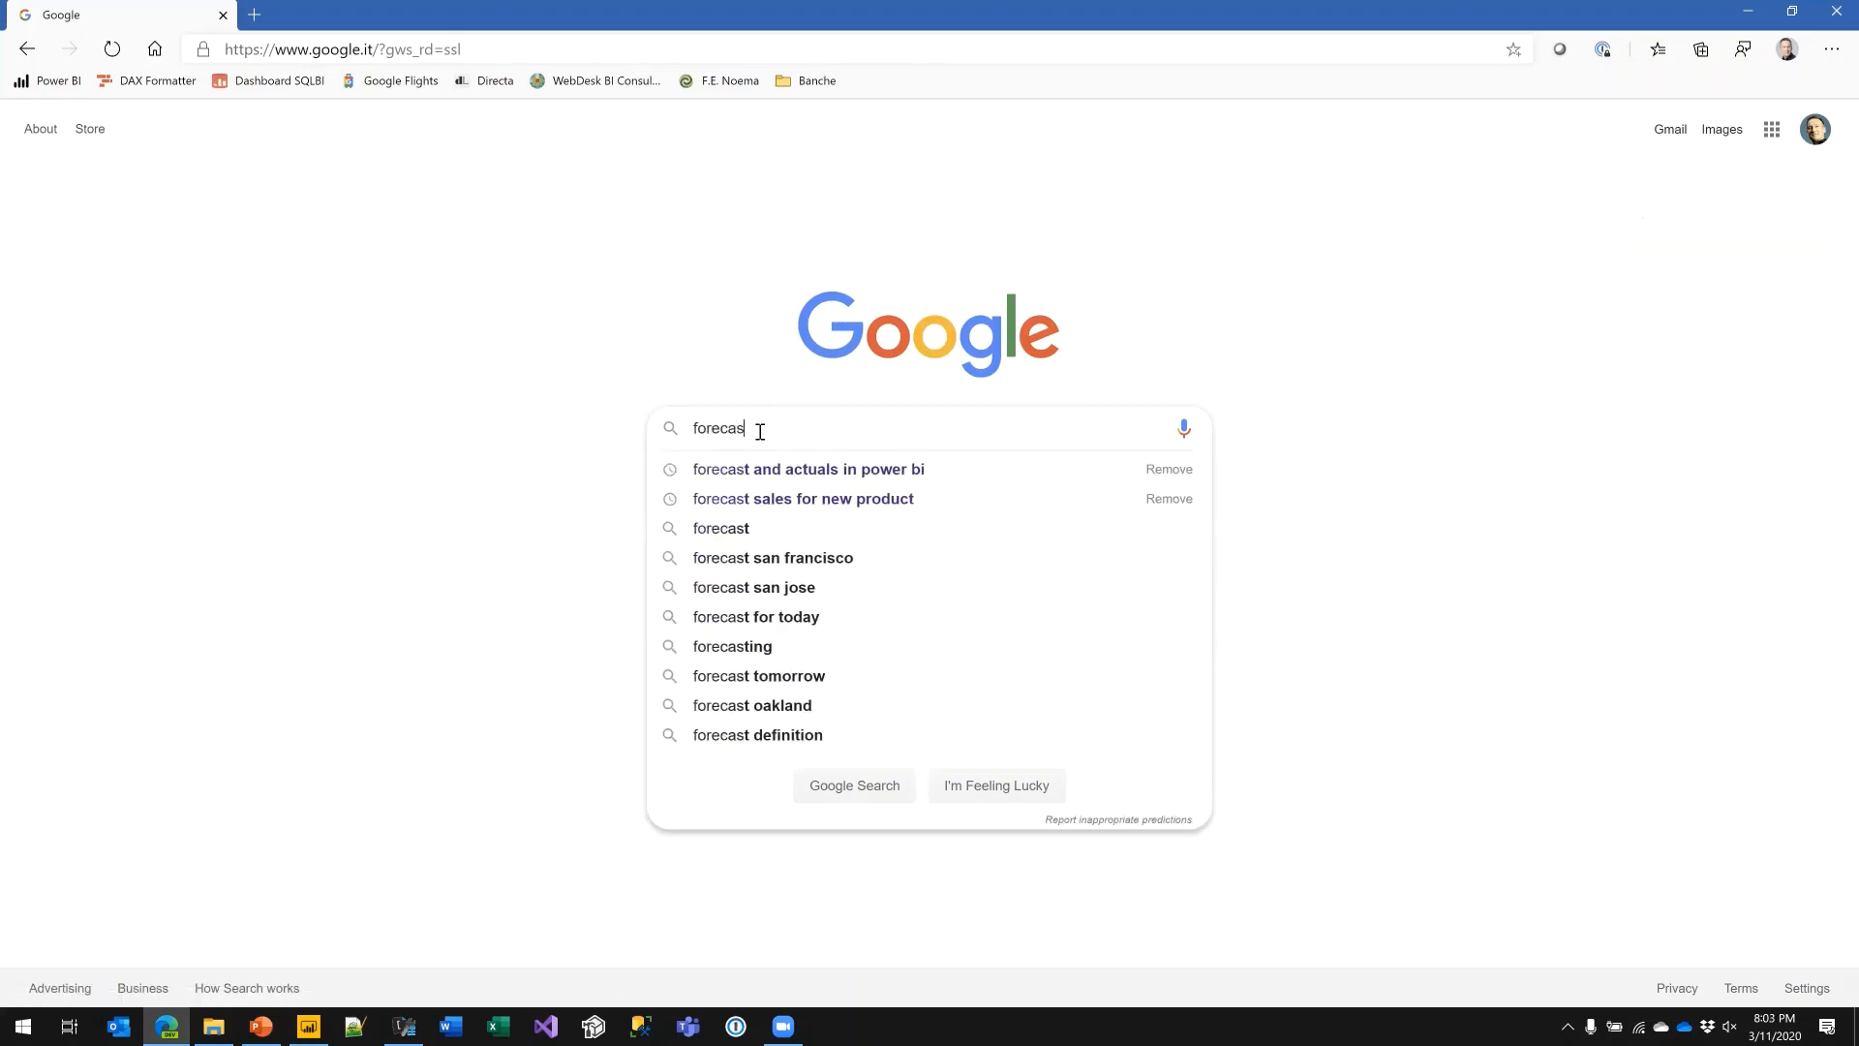
type("t a")
key("BackSpace")
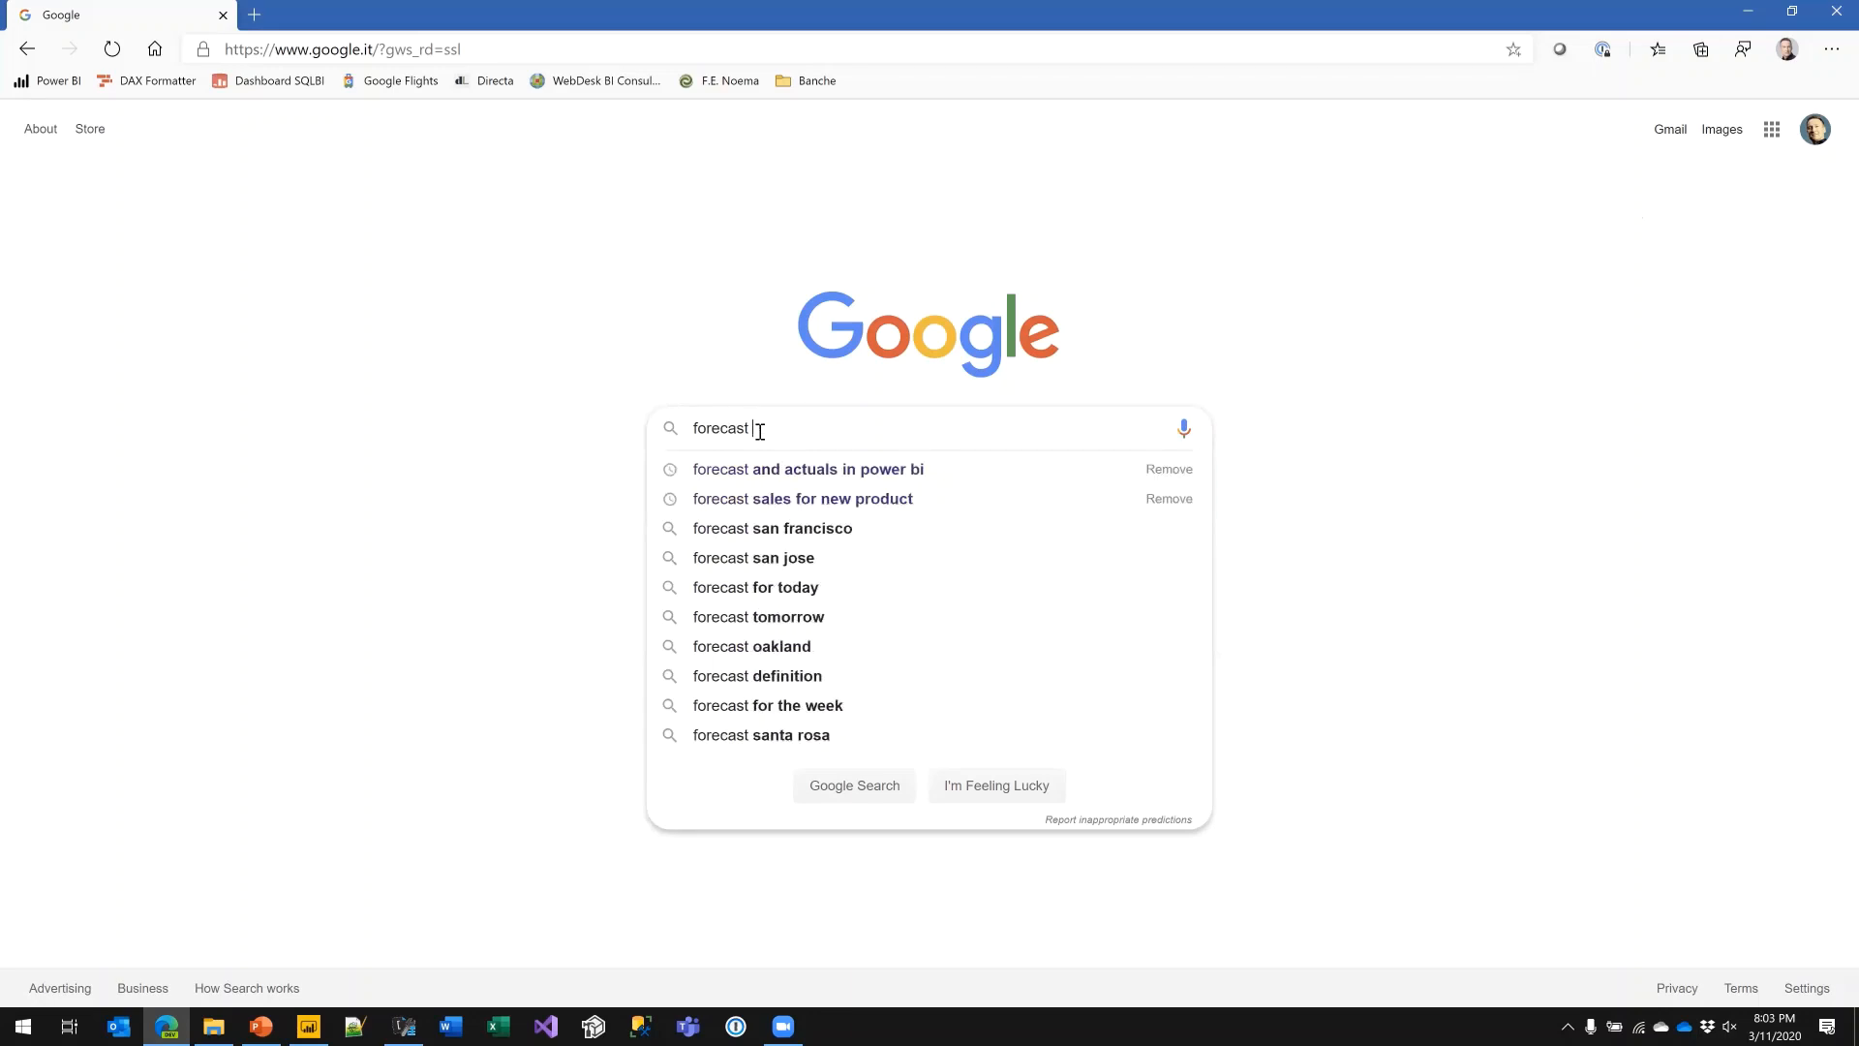
key("Down")
key("Return")
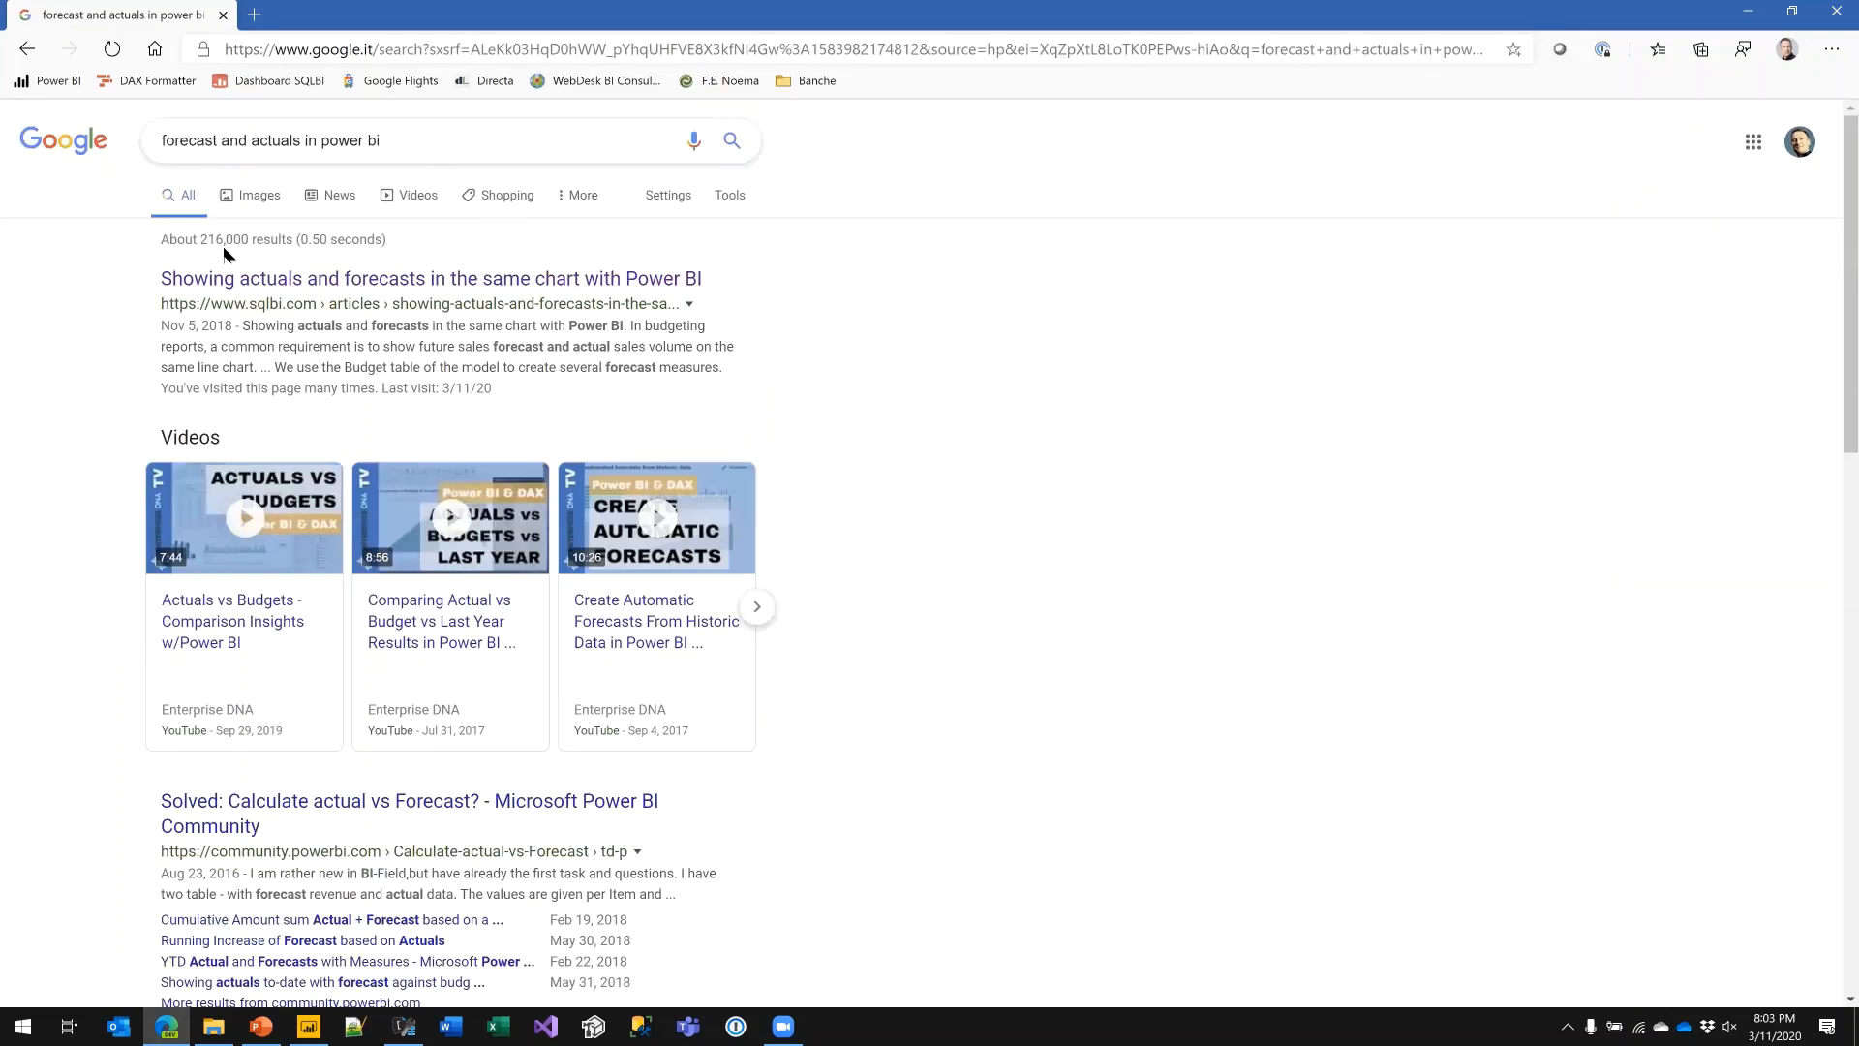
- Open the SQLBI article "Showing actuals and forecasts in the same chart with Power BI" and examine its data model diagram
left_click(470, 290)
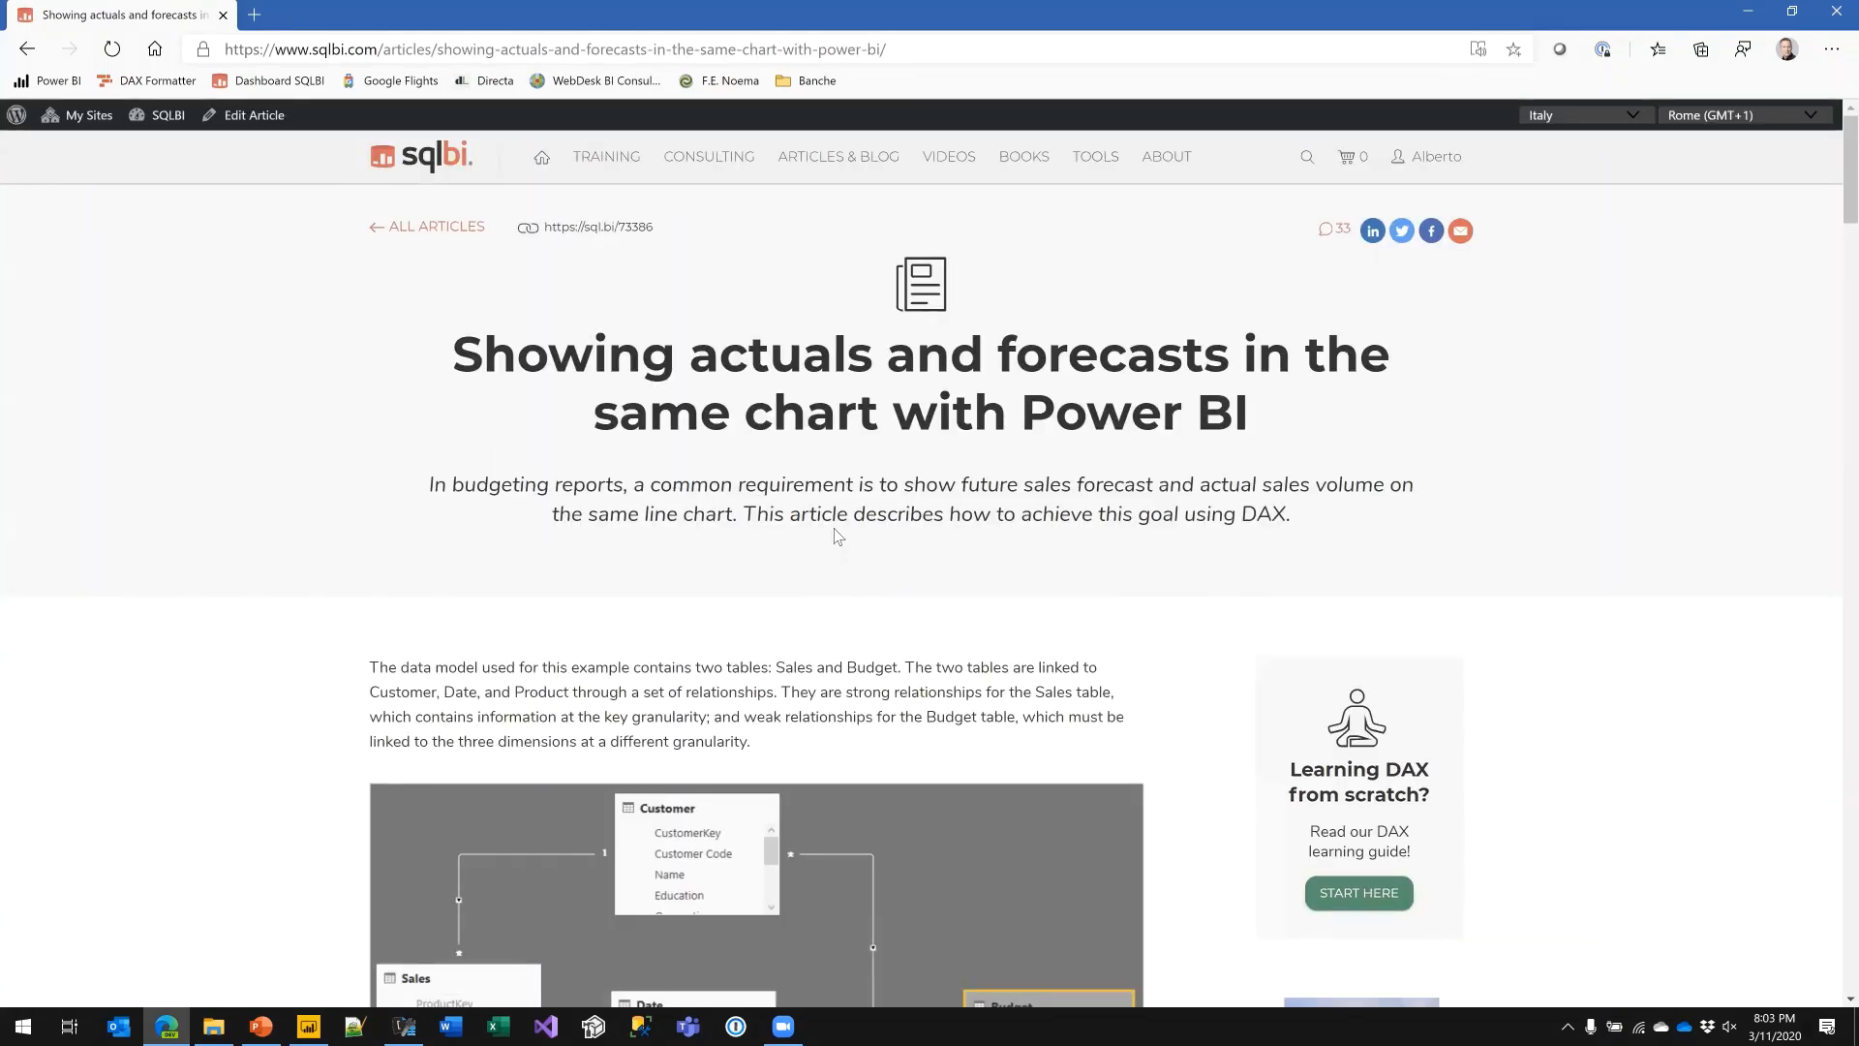
scroll(980, 613, "down", 6)
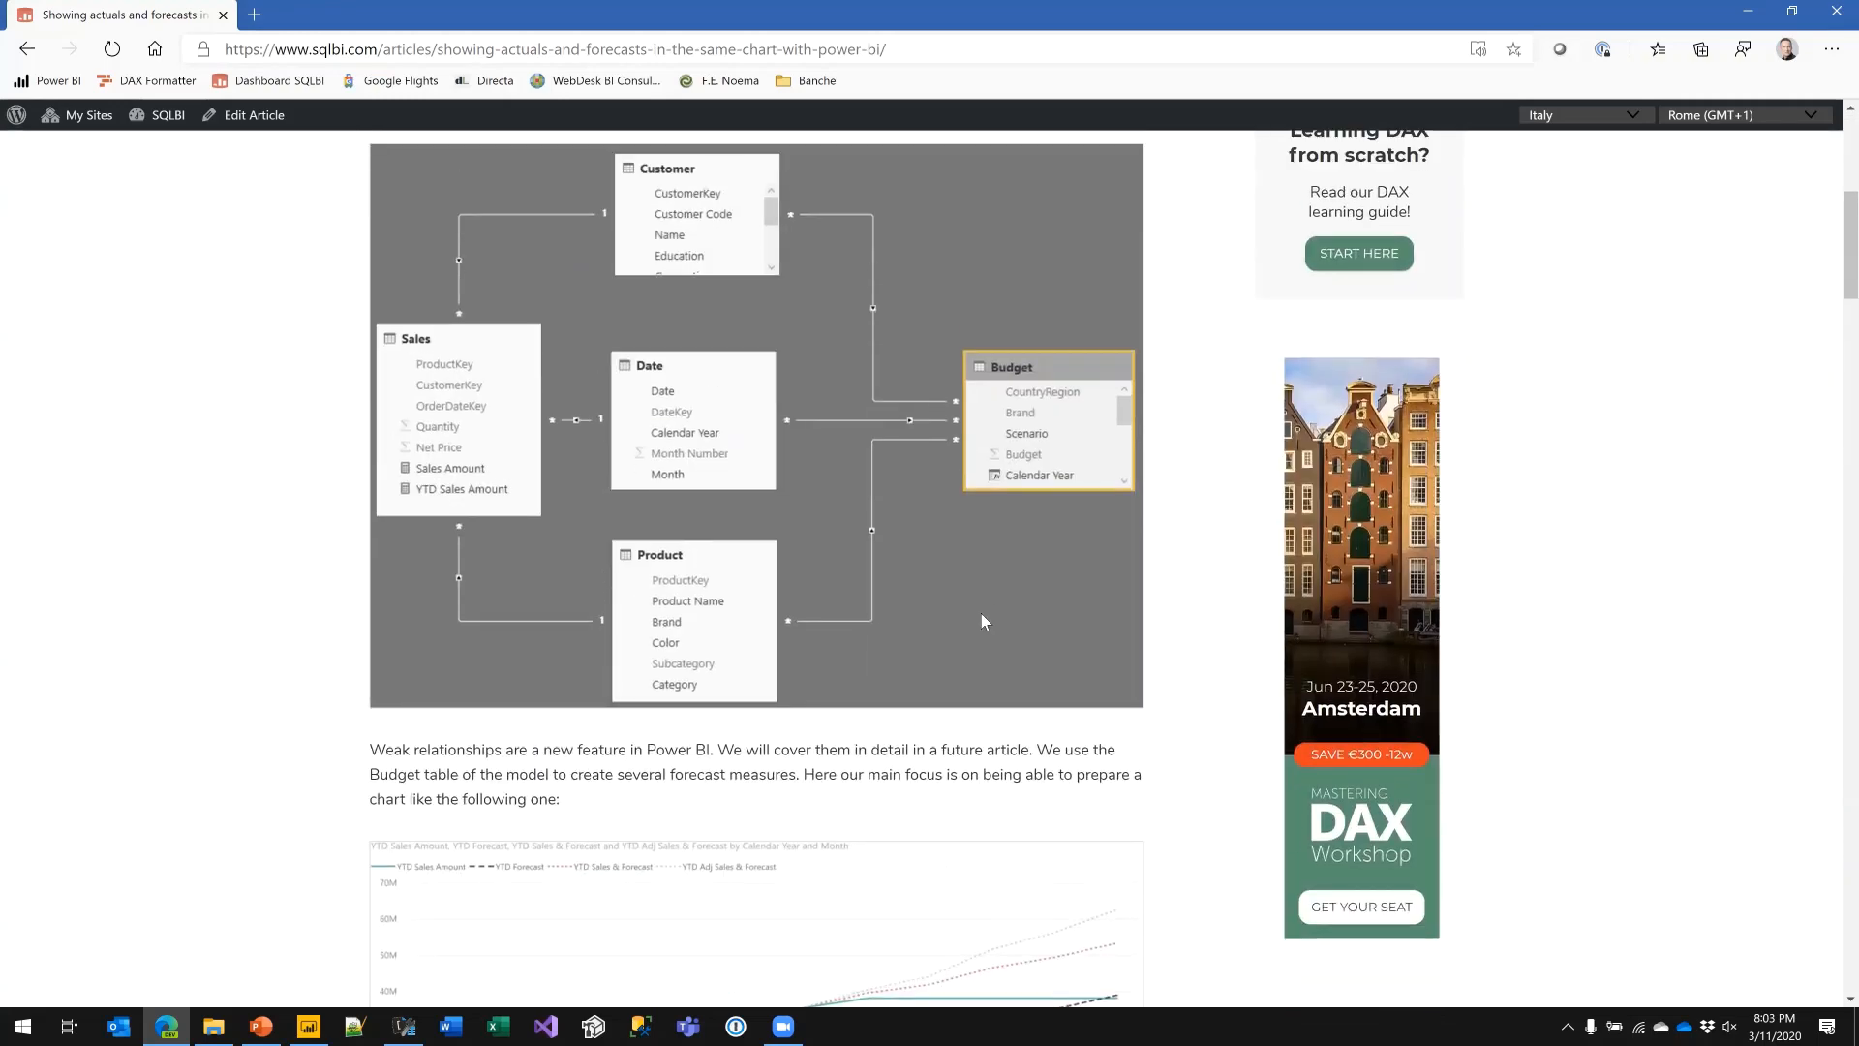
scroll(1027, 525, "up", 4)
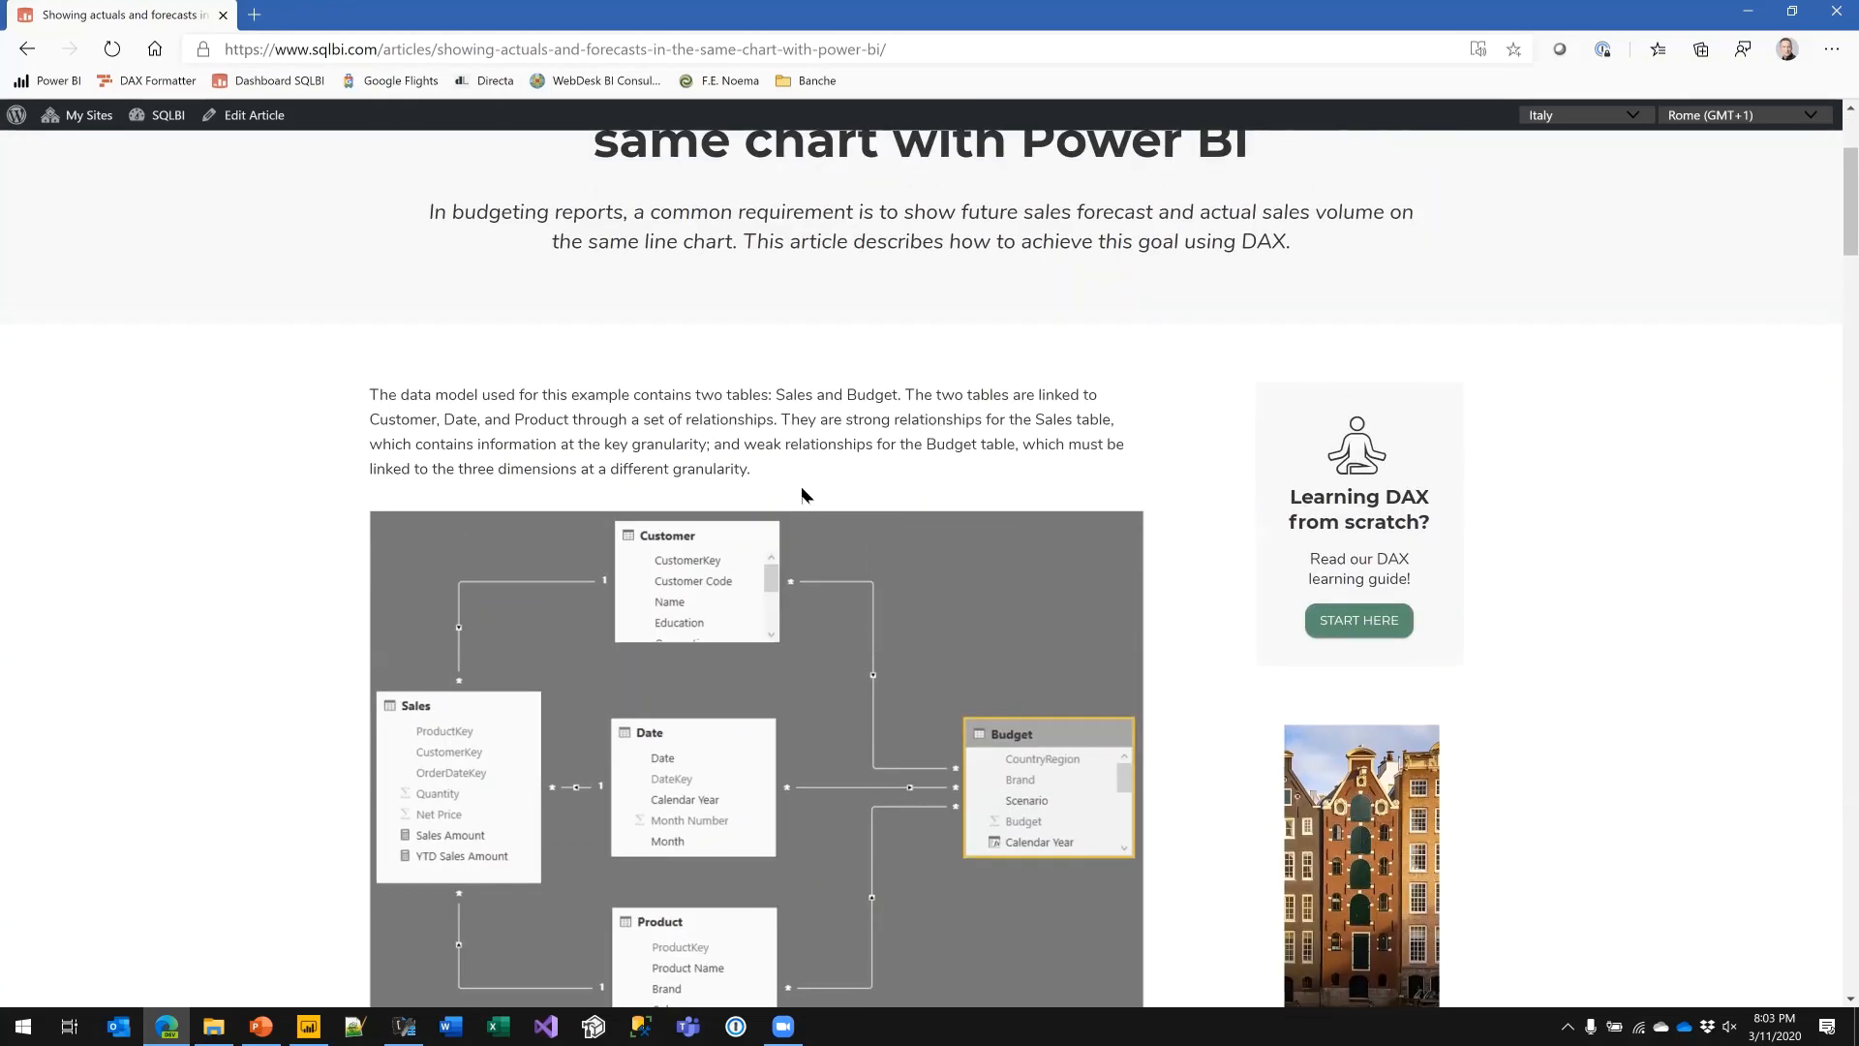
scroll(802, 490, "down", 2)
scroll(811, 498, "down", 3)
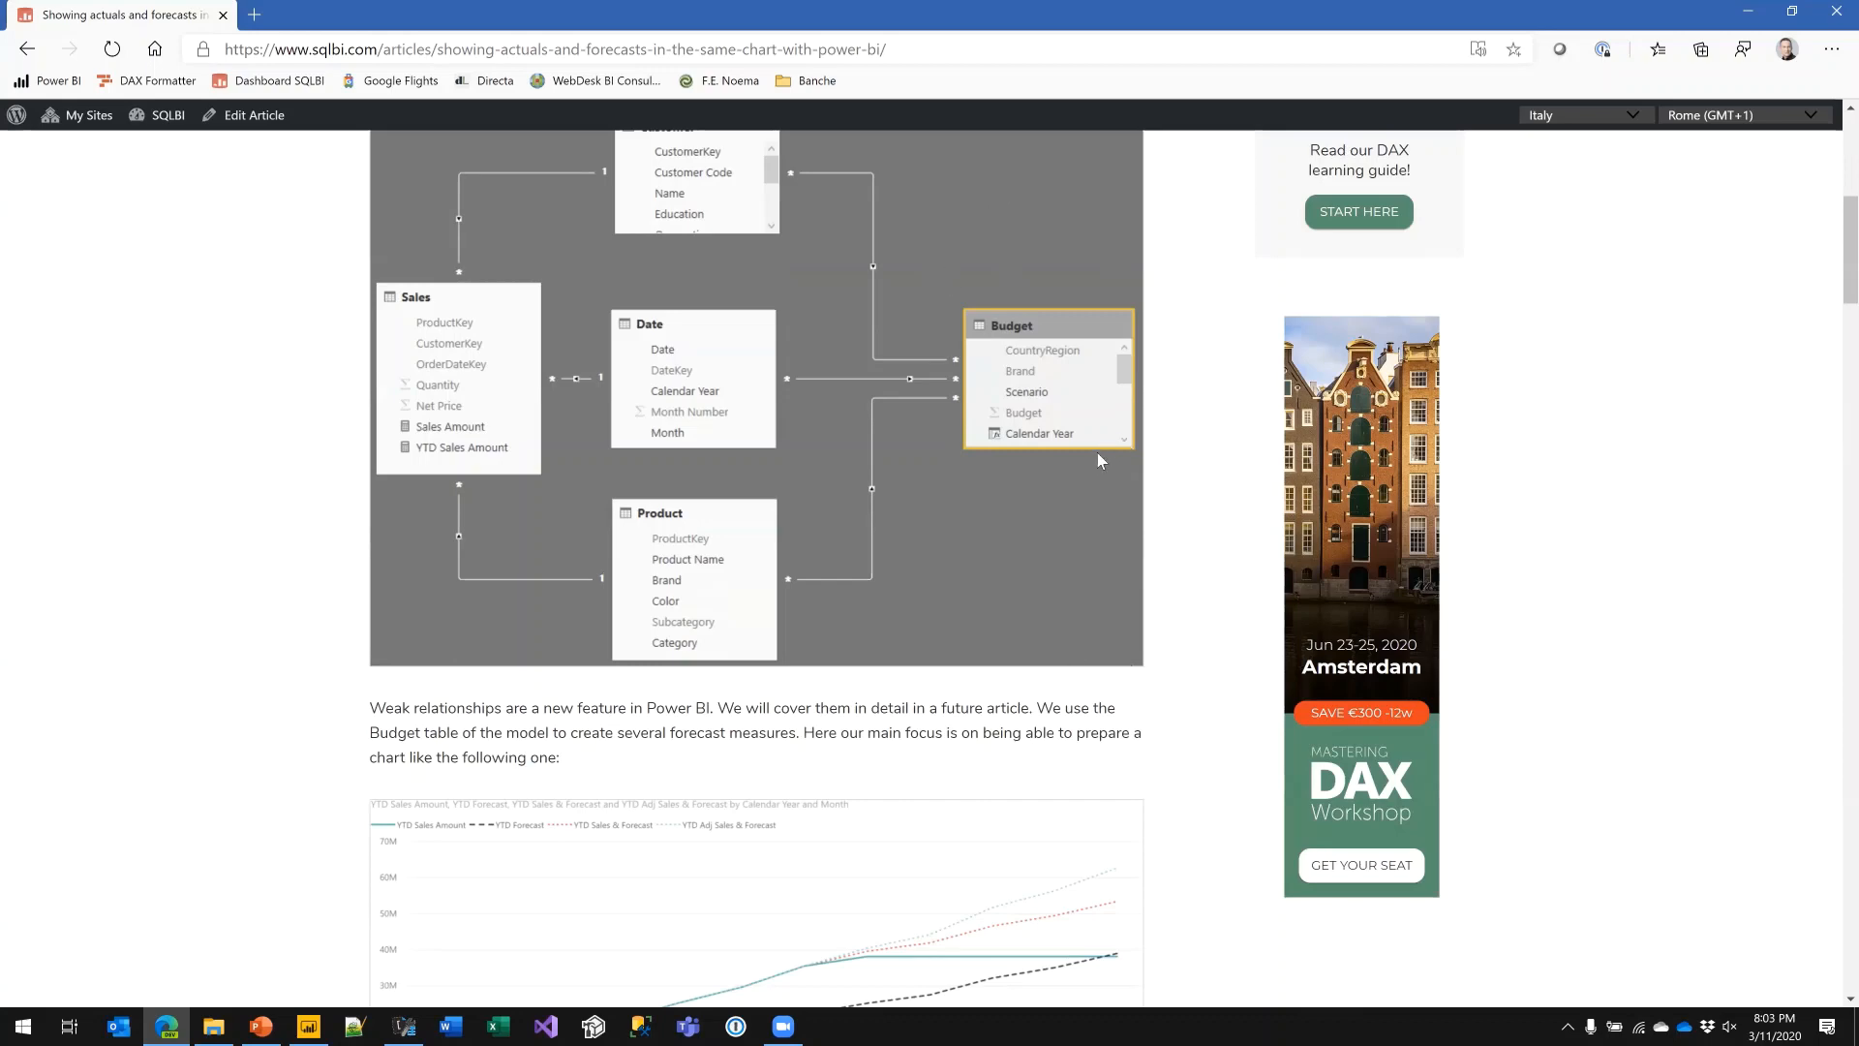
- Review the article's year-to-date sales and forecast chart and the Remaining Forecast DAX code, and return to the article's title
scroll(1096, 451, "down", 5)
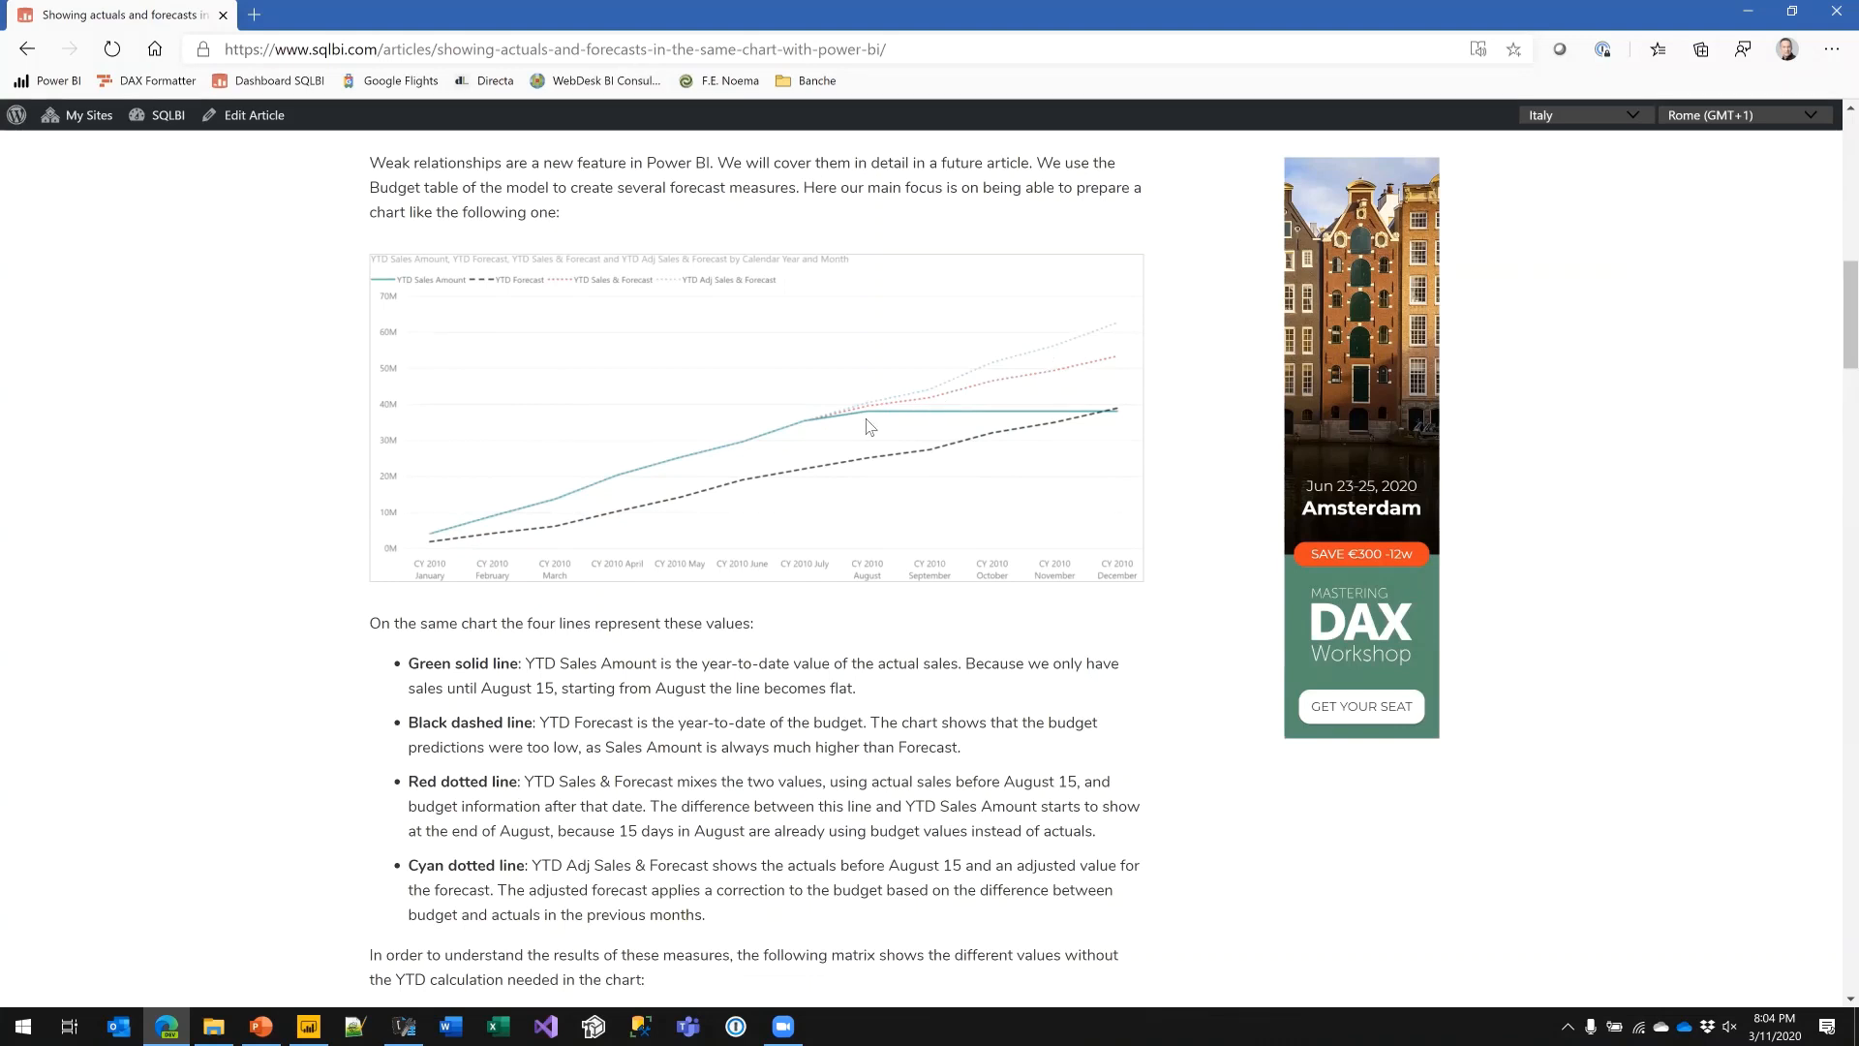
scroll(783, 652, "down", 5)
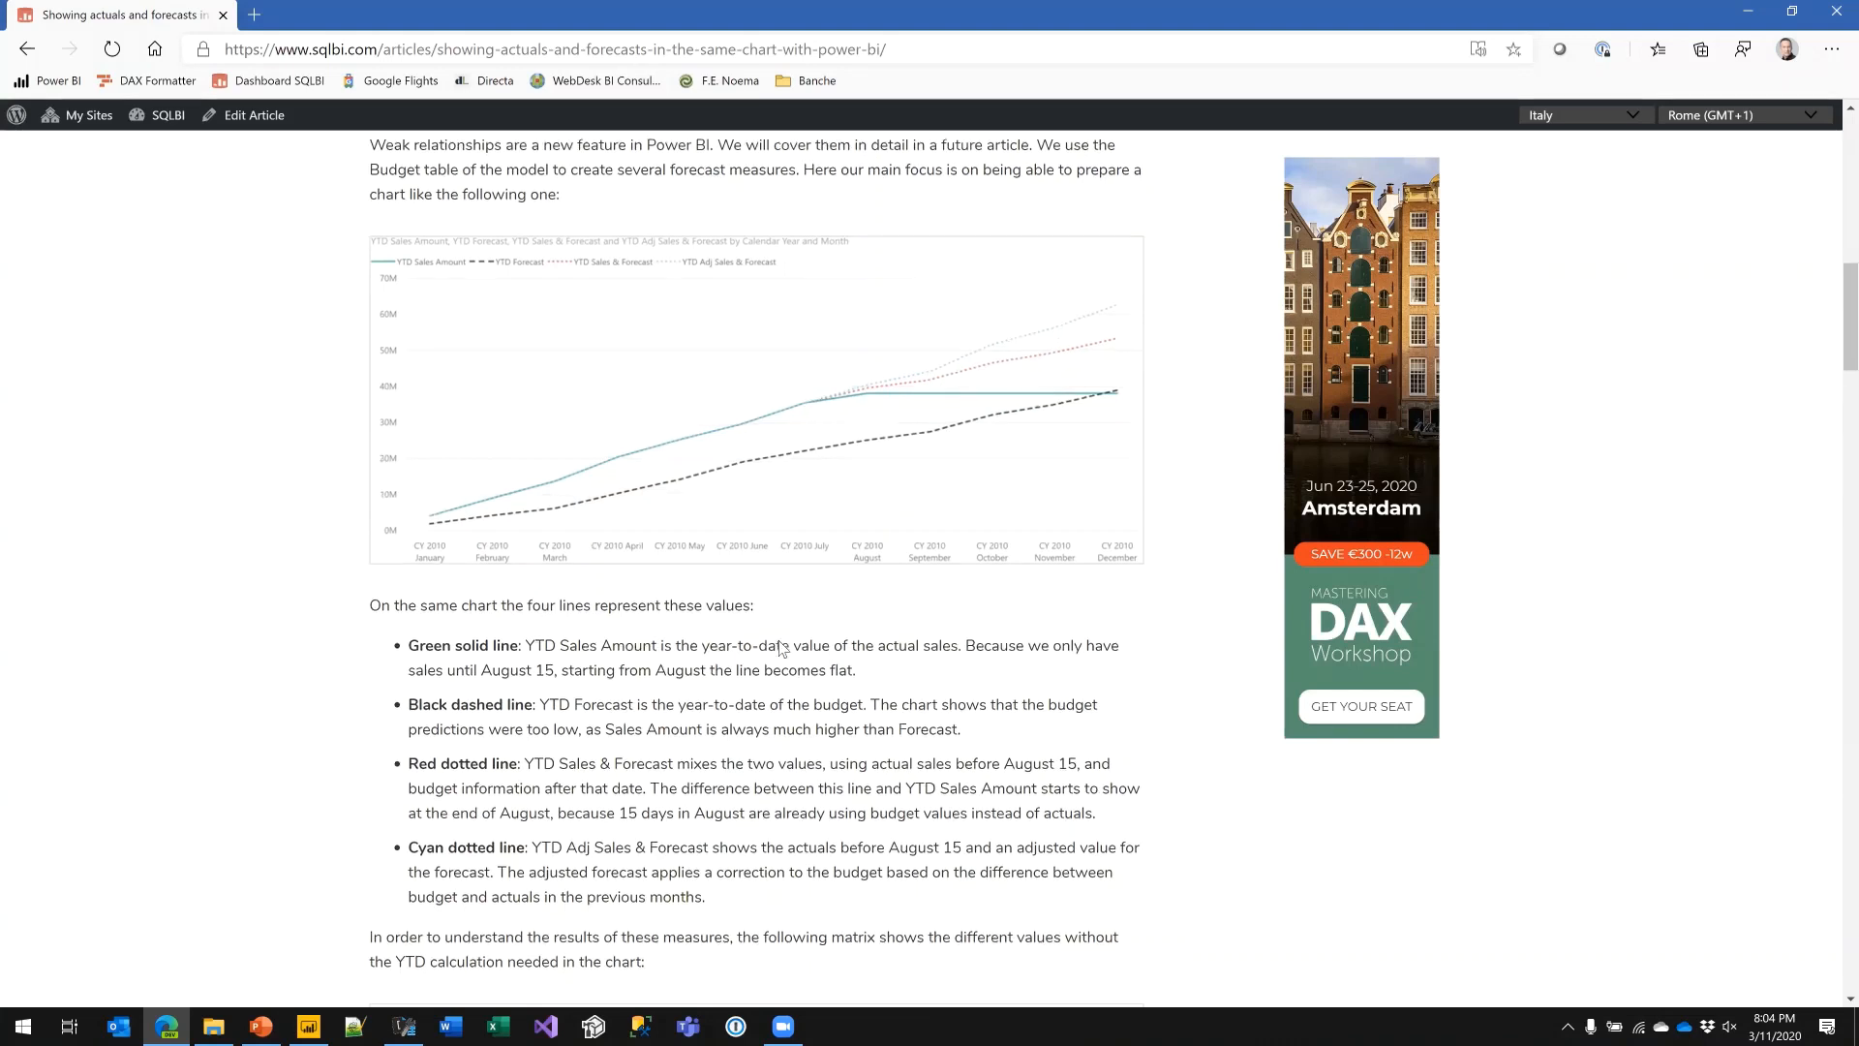
scroll(793, 556, "down", 5)
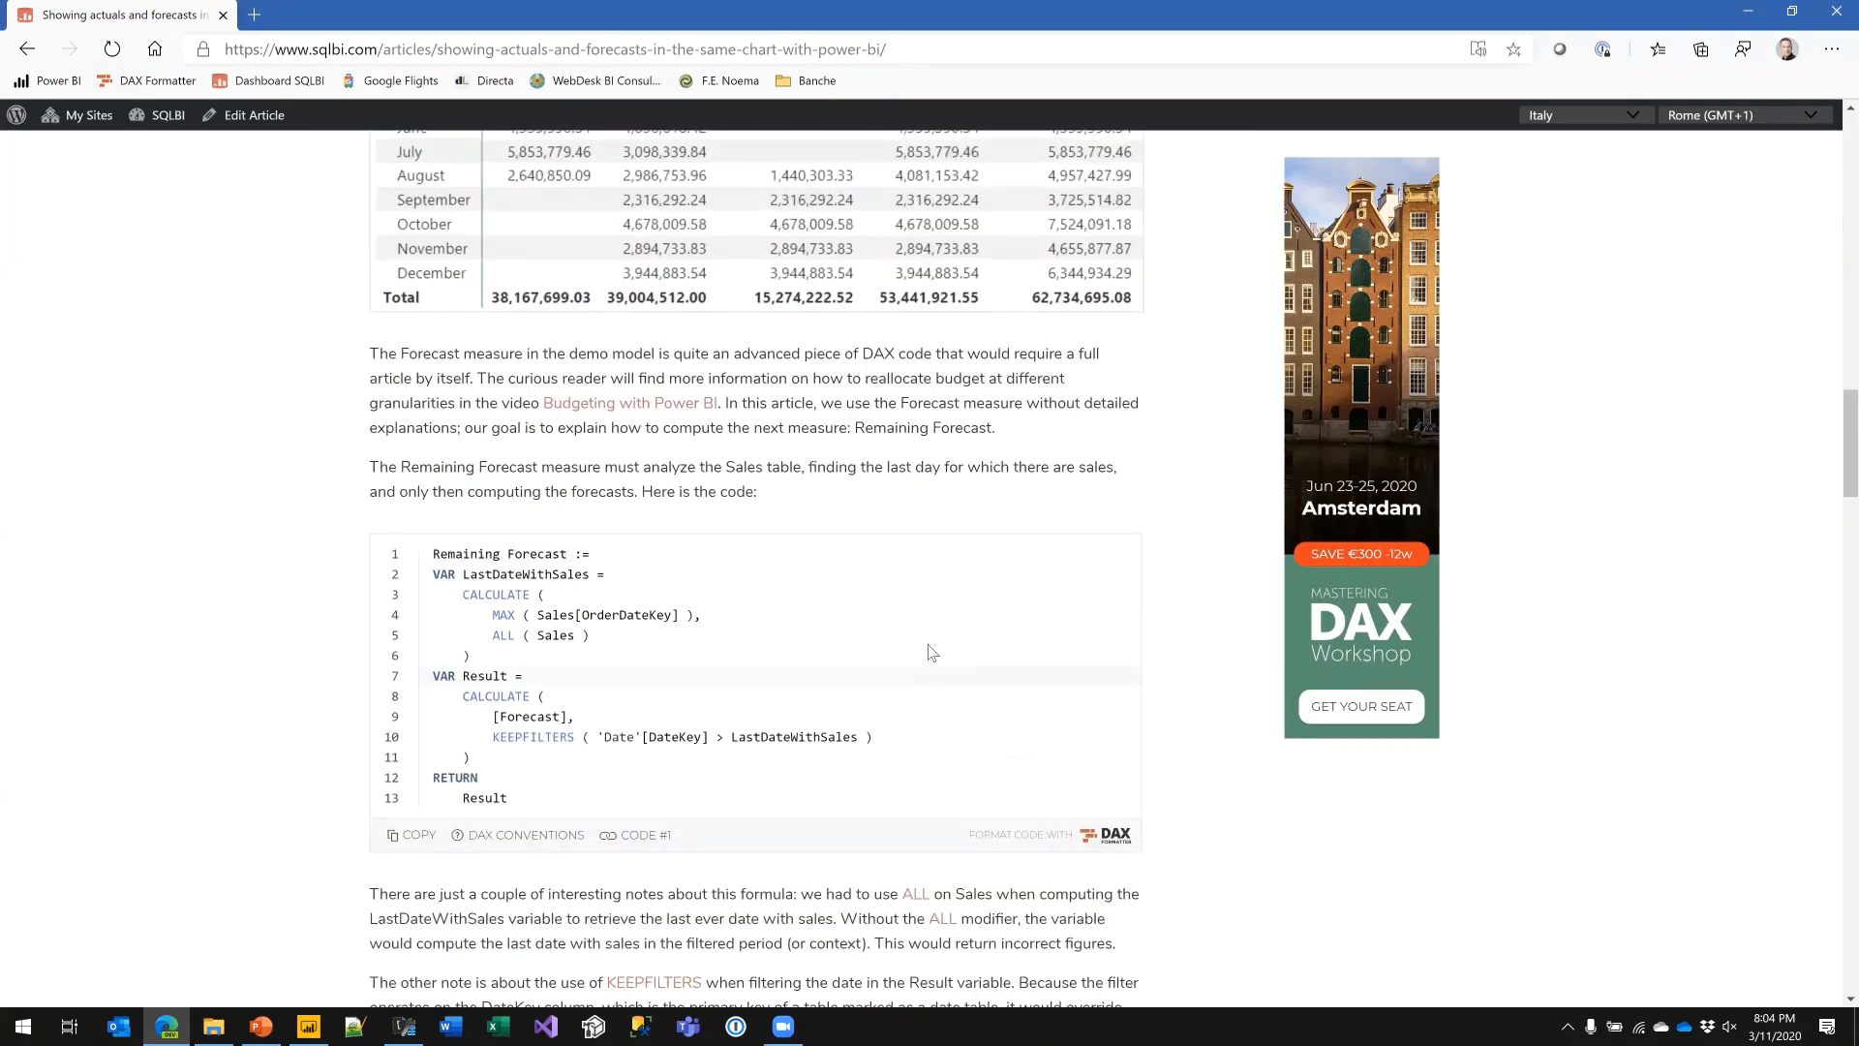
scroll(926, 652, "up", 8)
scroll(1002, 601, "up", 15)
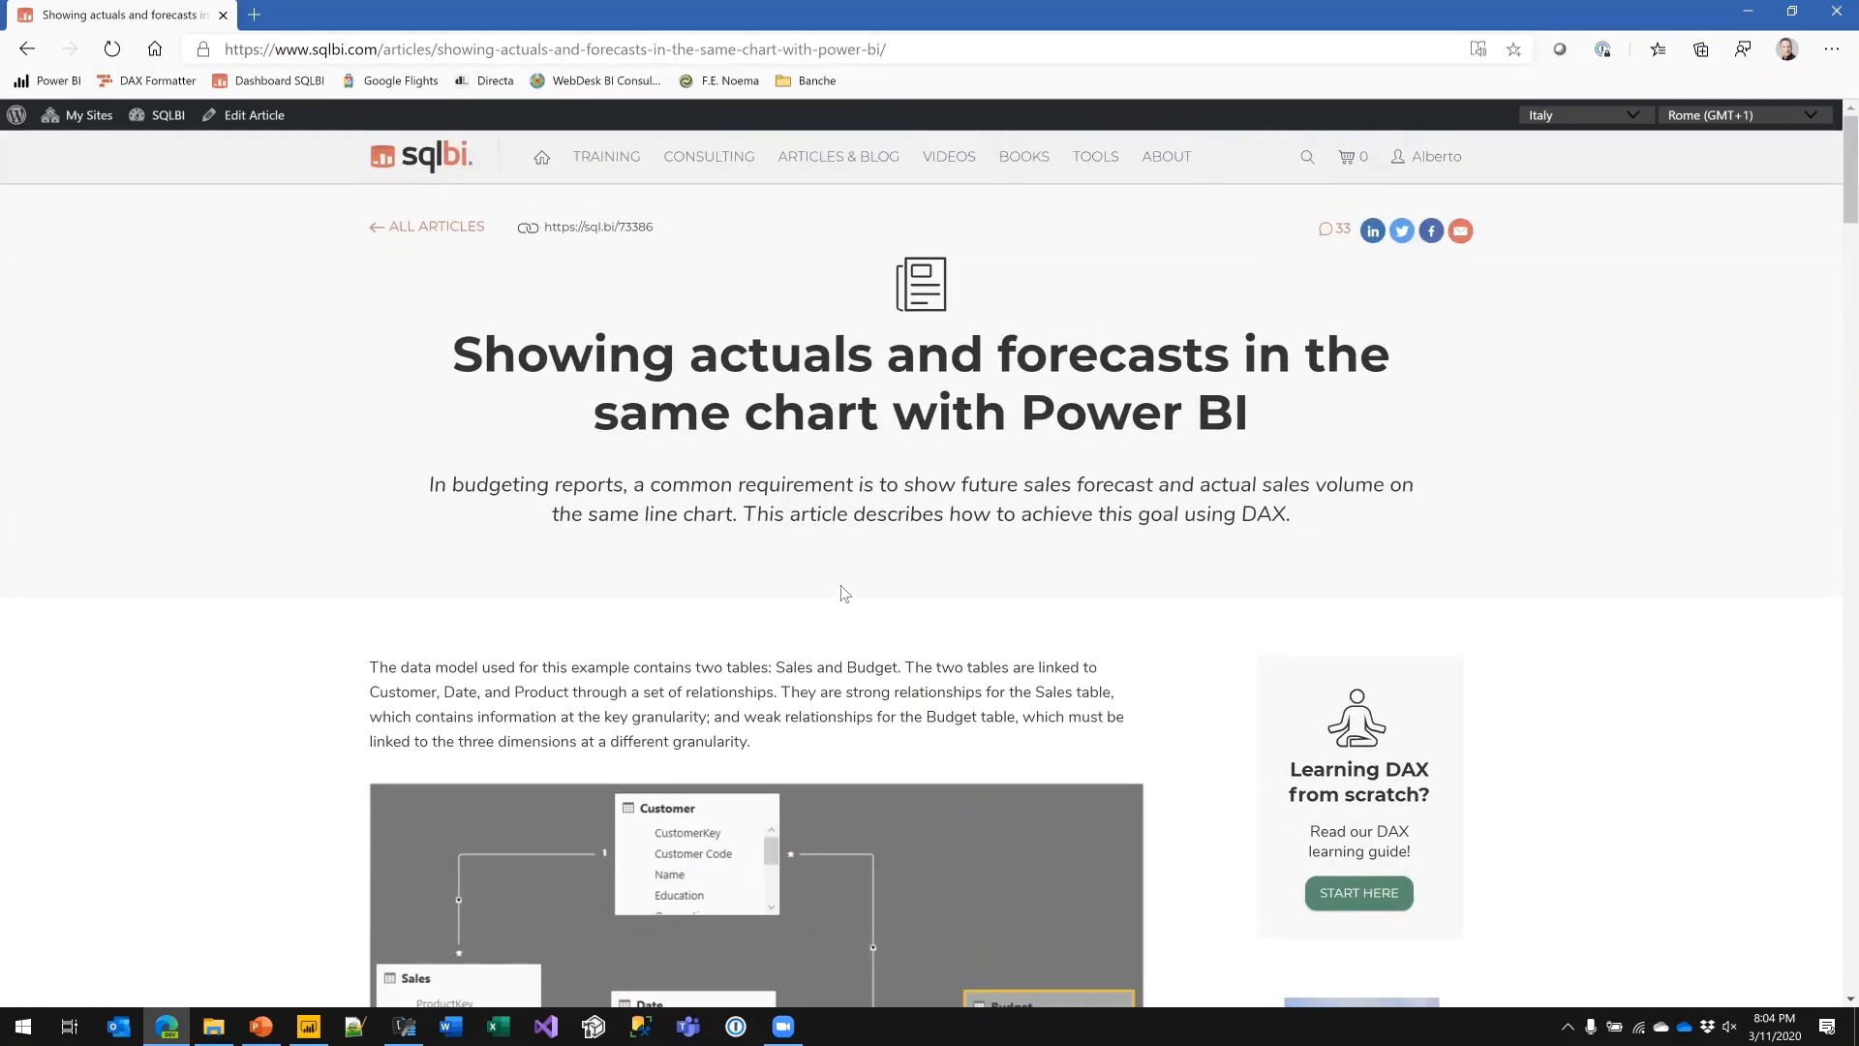